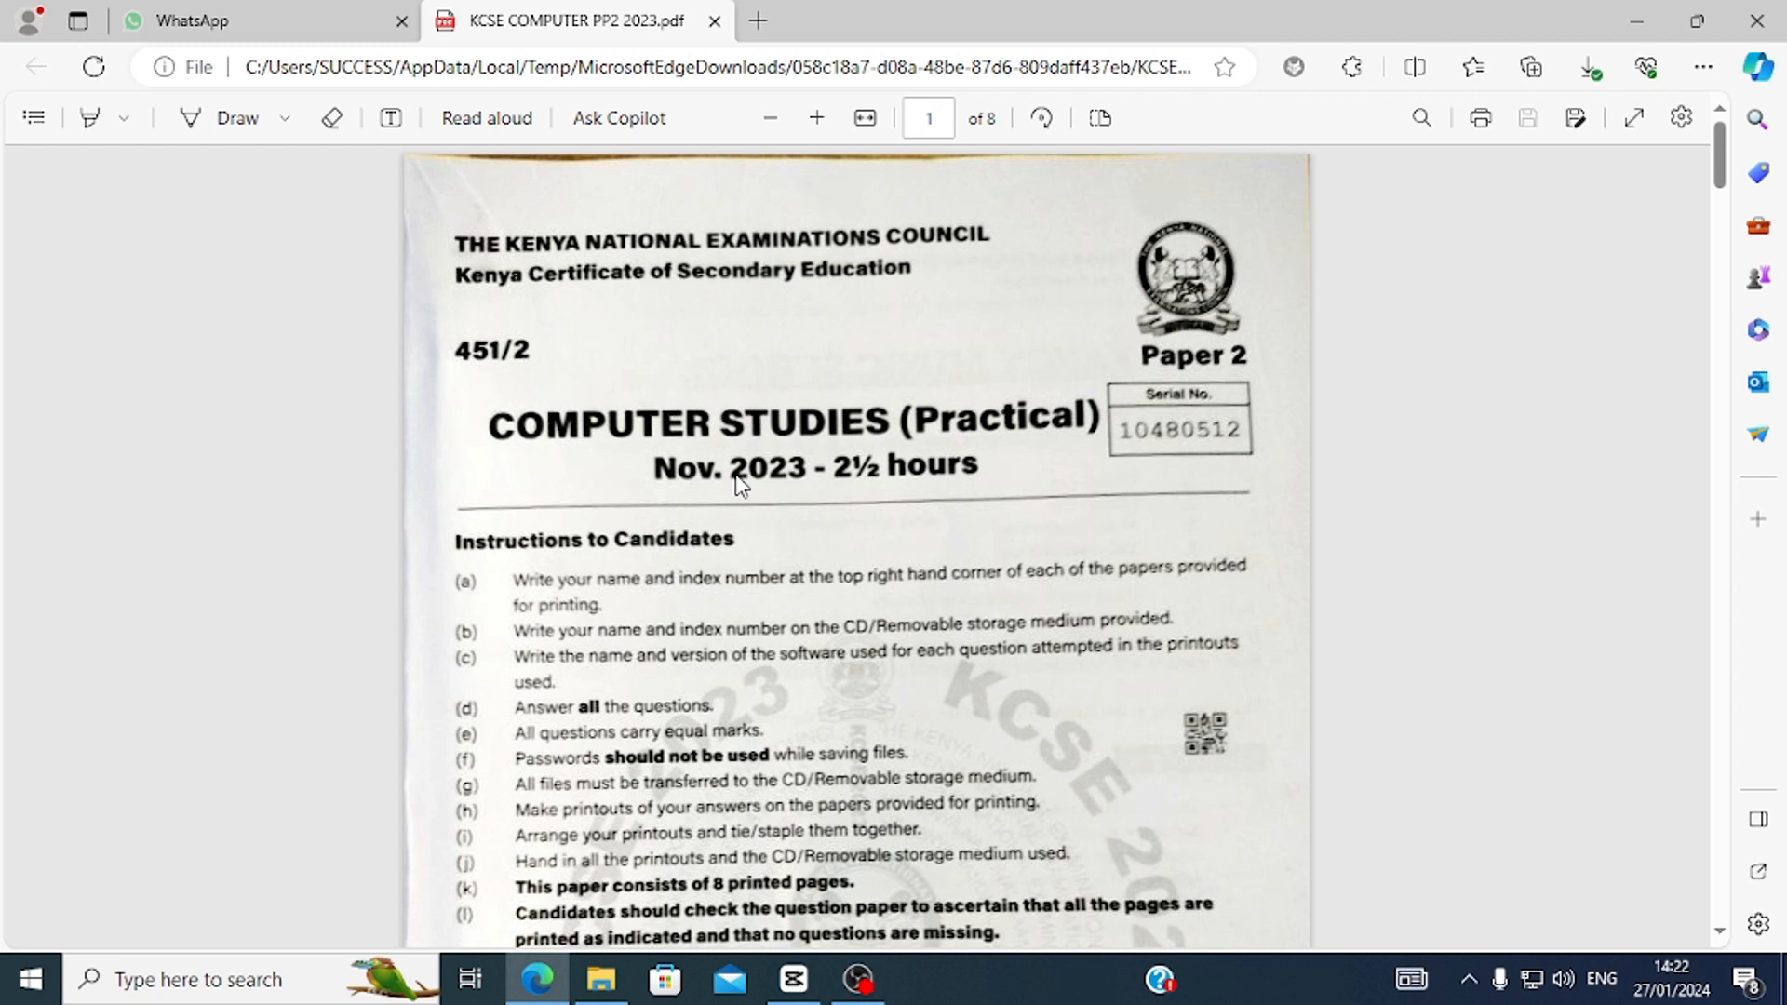
Look through the exam paper PDF to question 2 and read the Figure 2 taxi table and the column headings required in part (b).
scroll(737, 478, "down", 10)
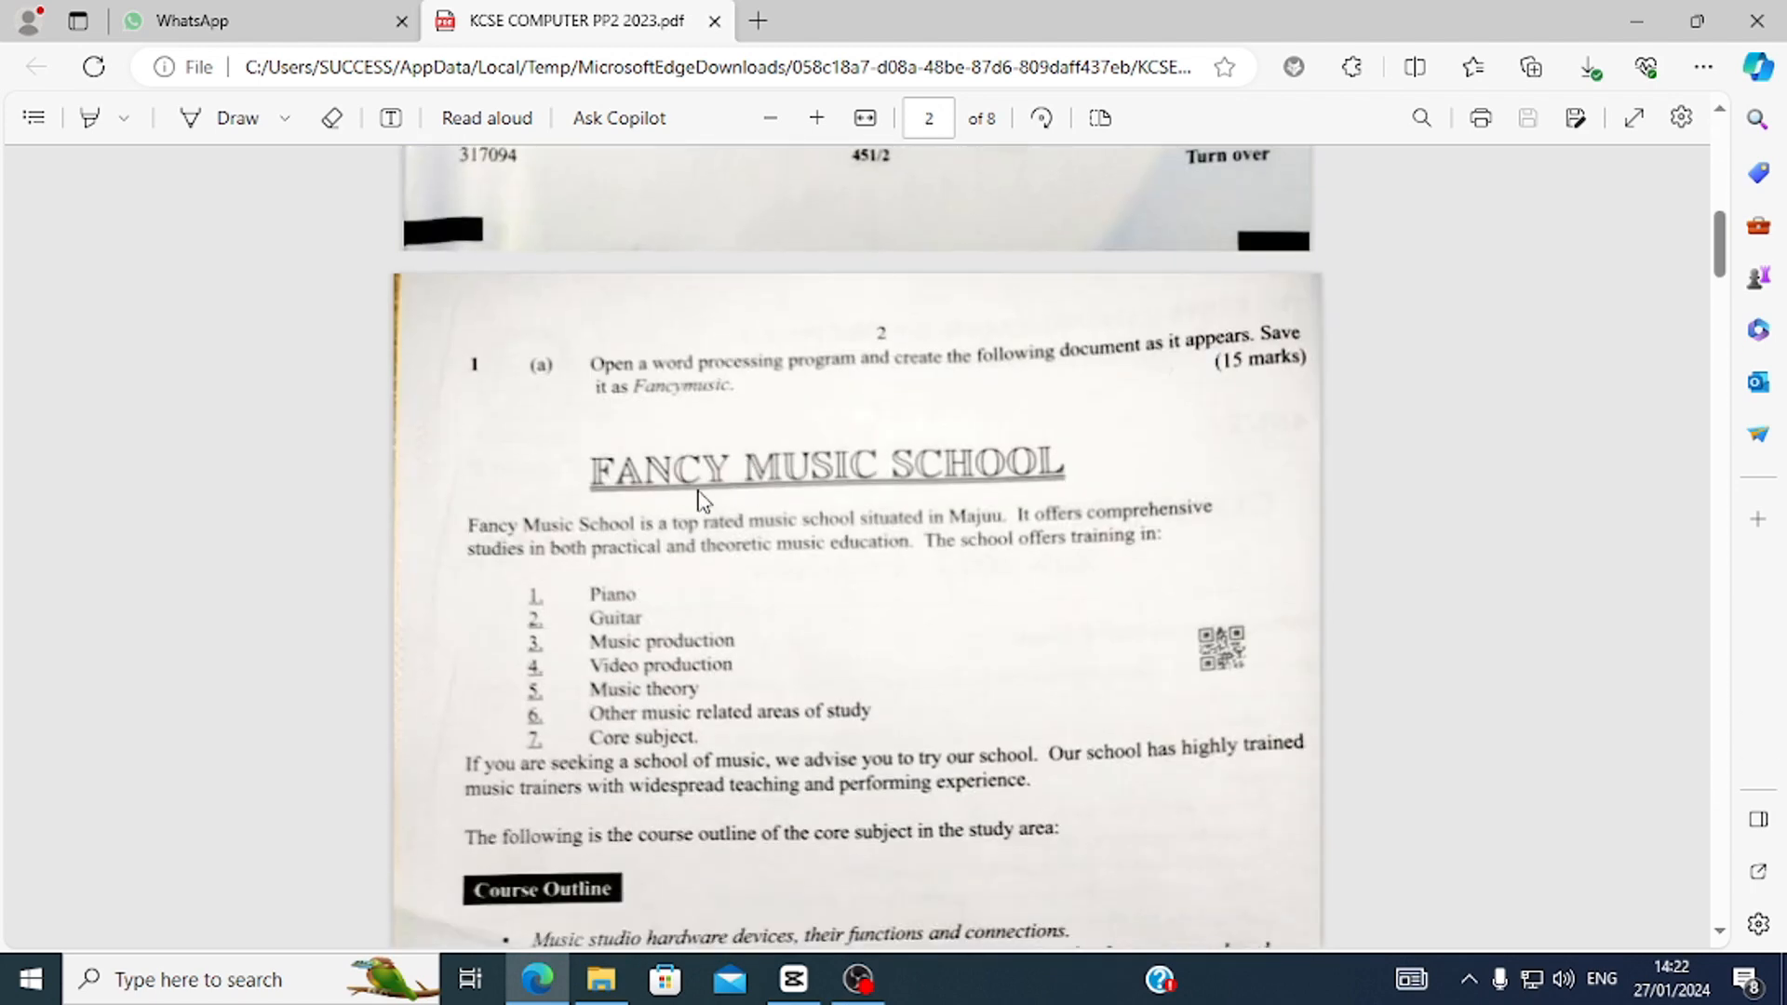
scroll(657, 503, "down", 2)
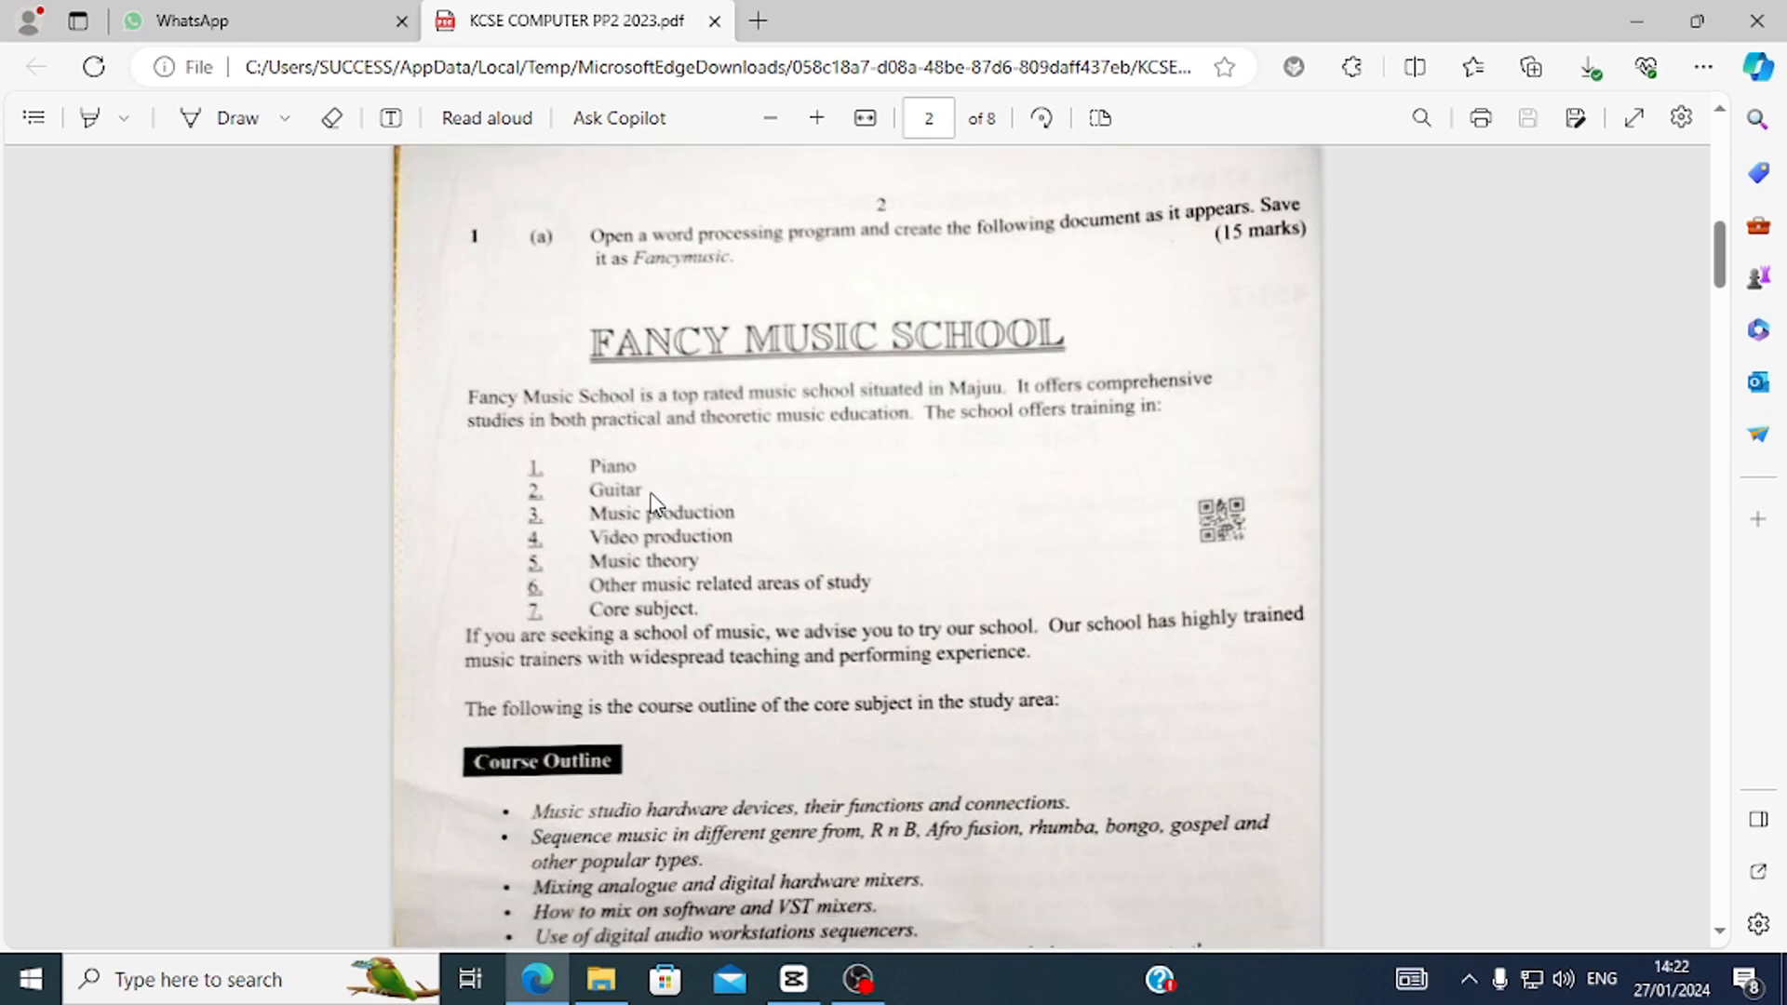
scroll(657, 503, "down", 20)
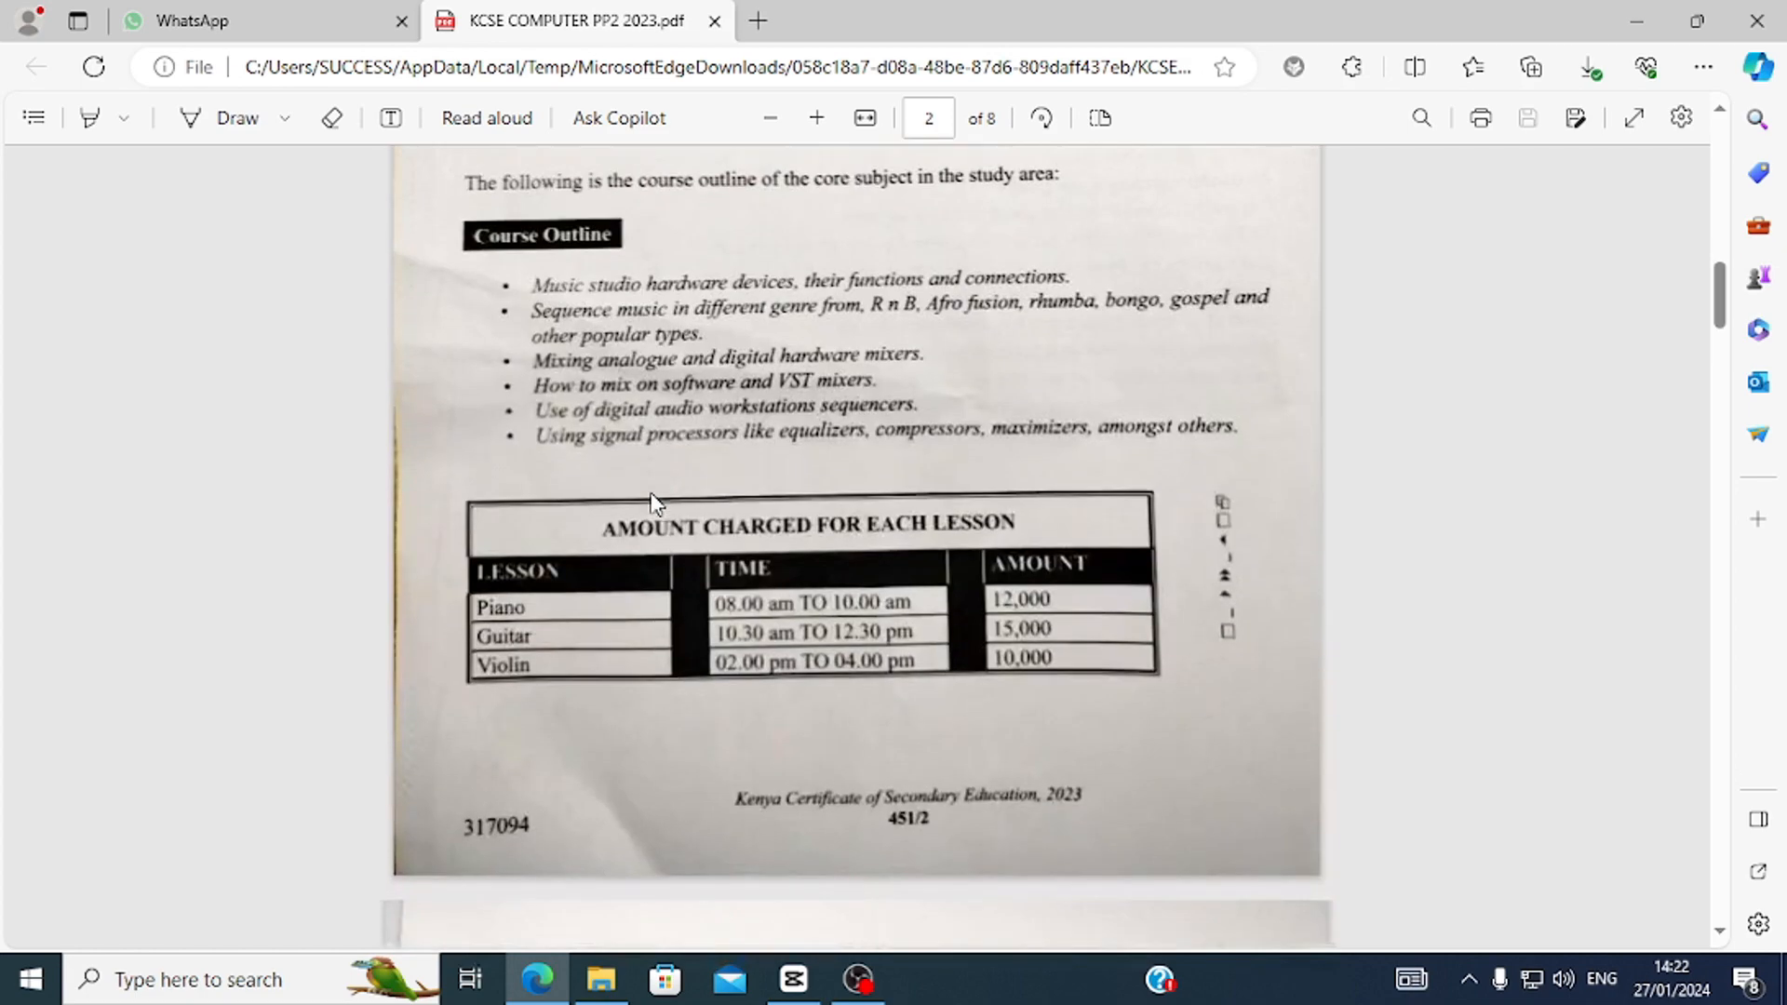
scroll(651, 498, "down", 20)
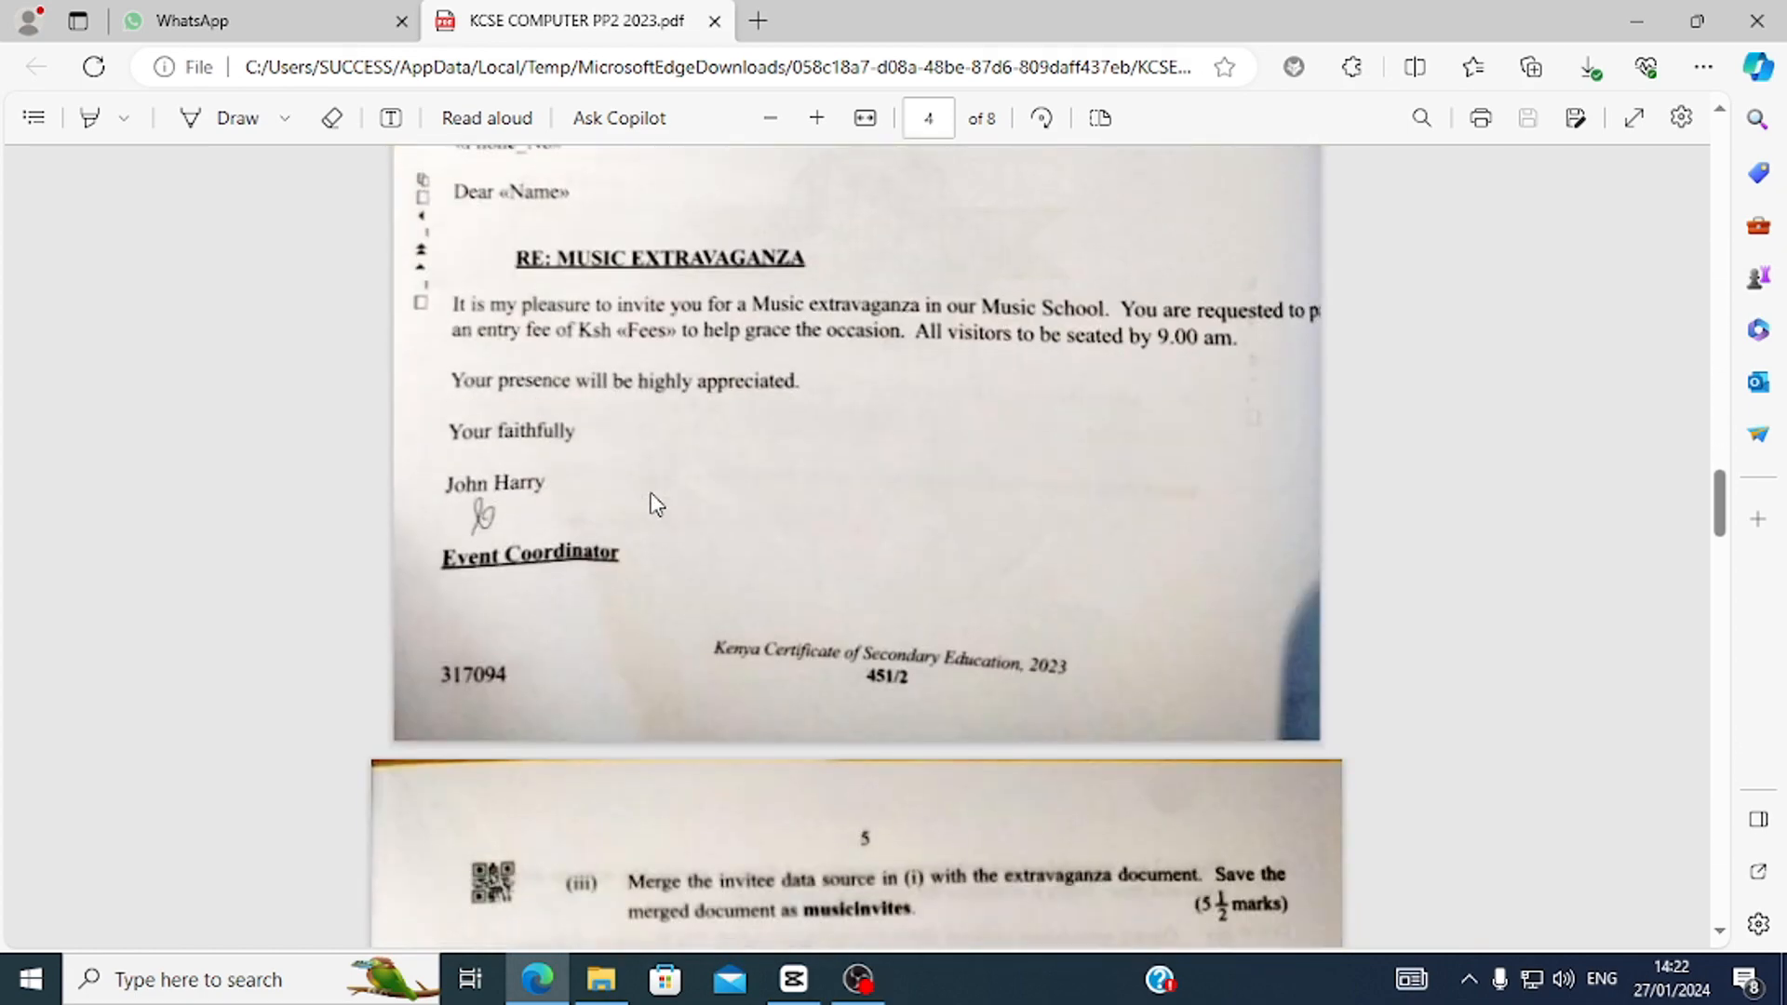
scroll(651, 495, "down", 2)
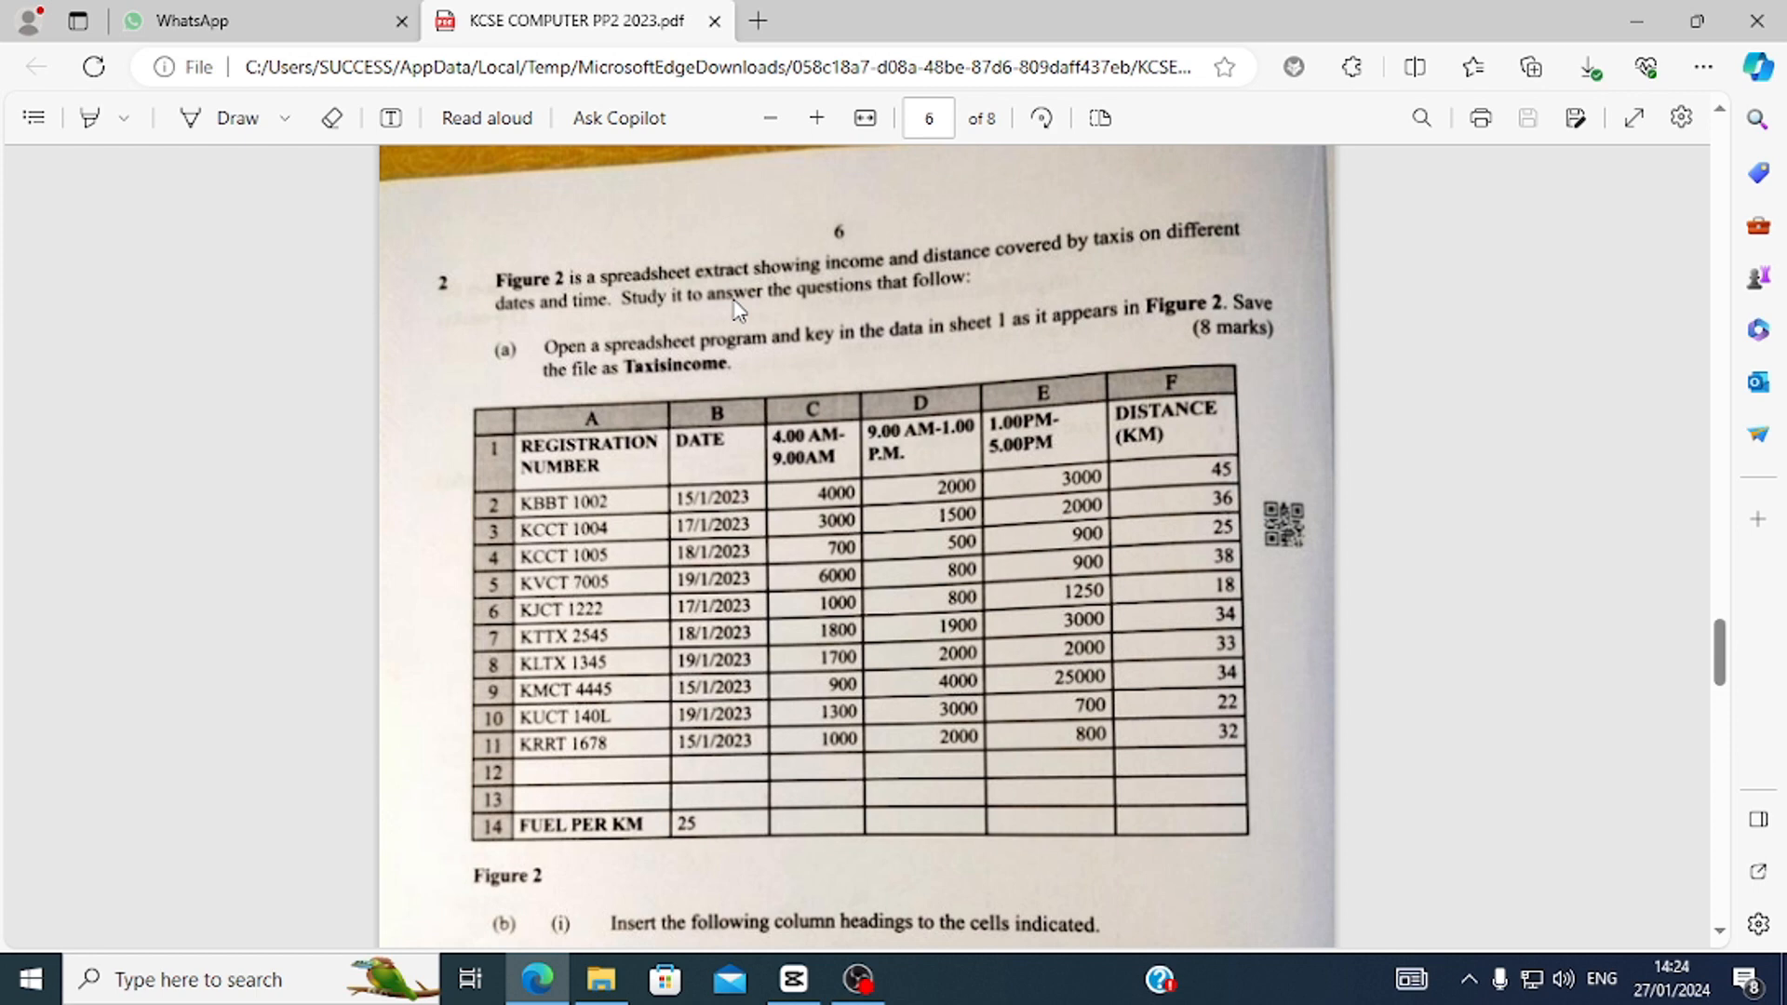
scroll(738, 307, "down", 3)
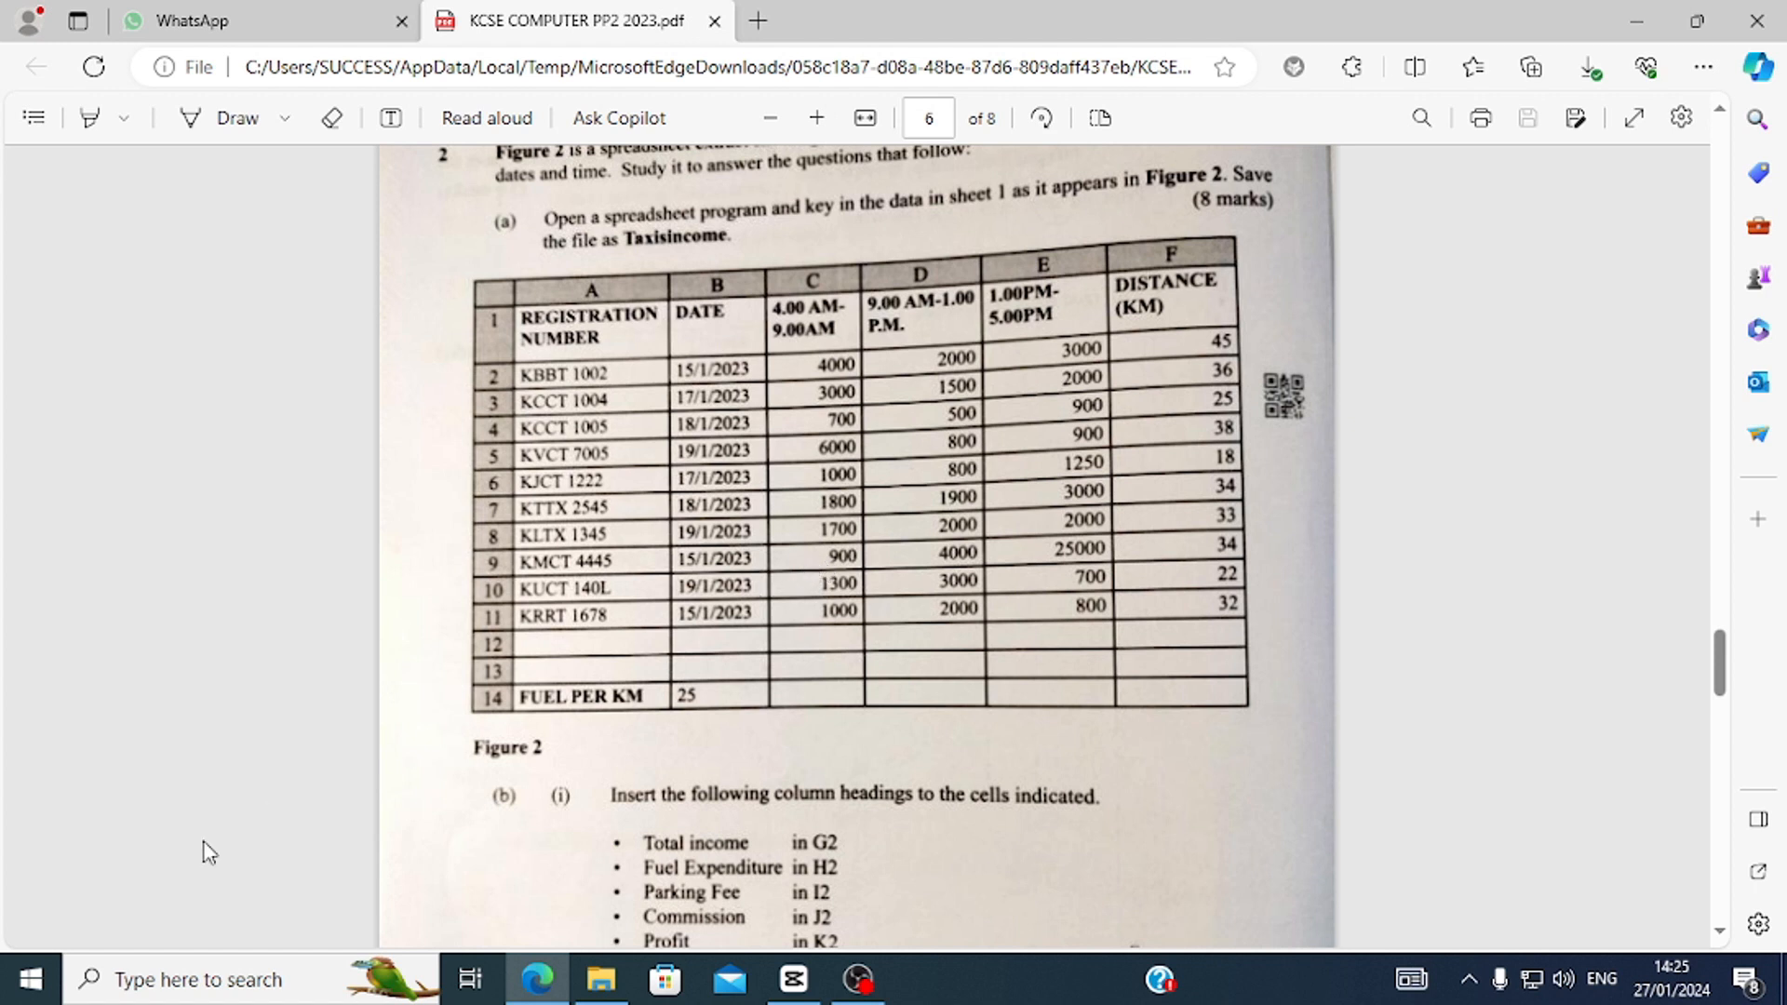
Launch Excel and create a blank workbook.
left_click(121, 981)
type("ex")
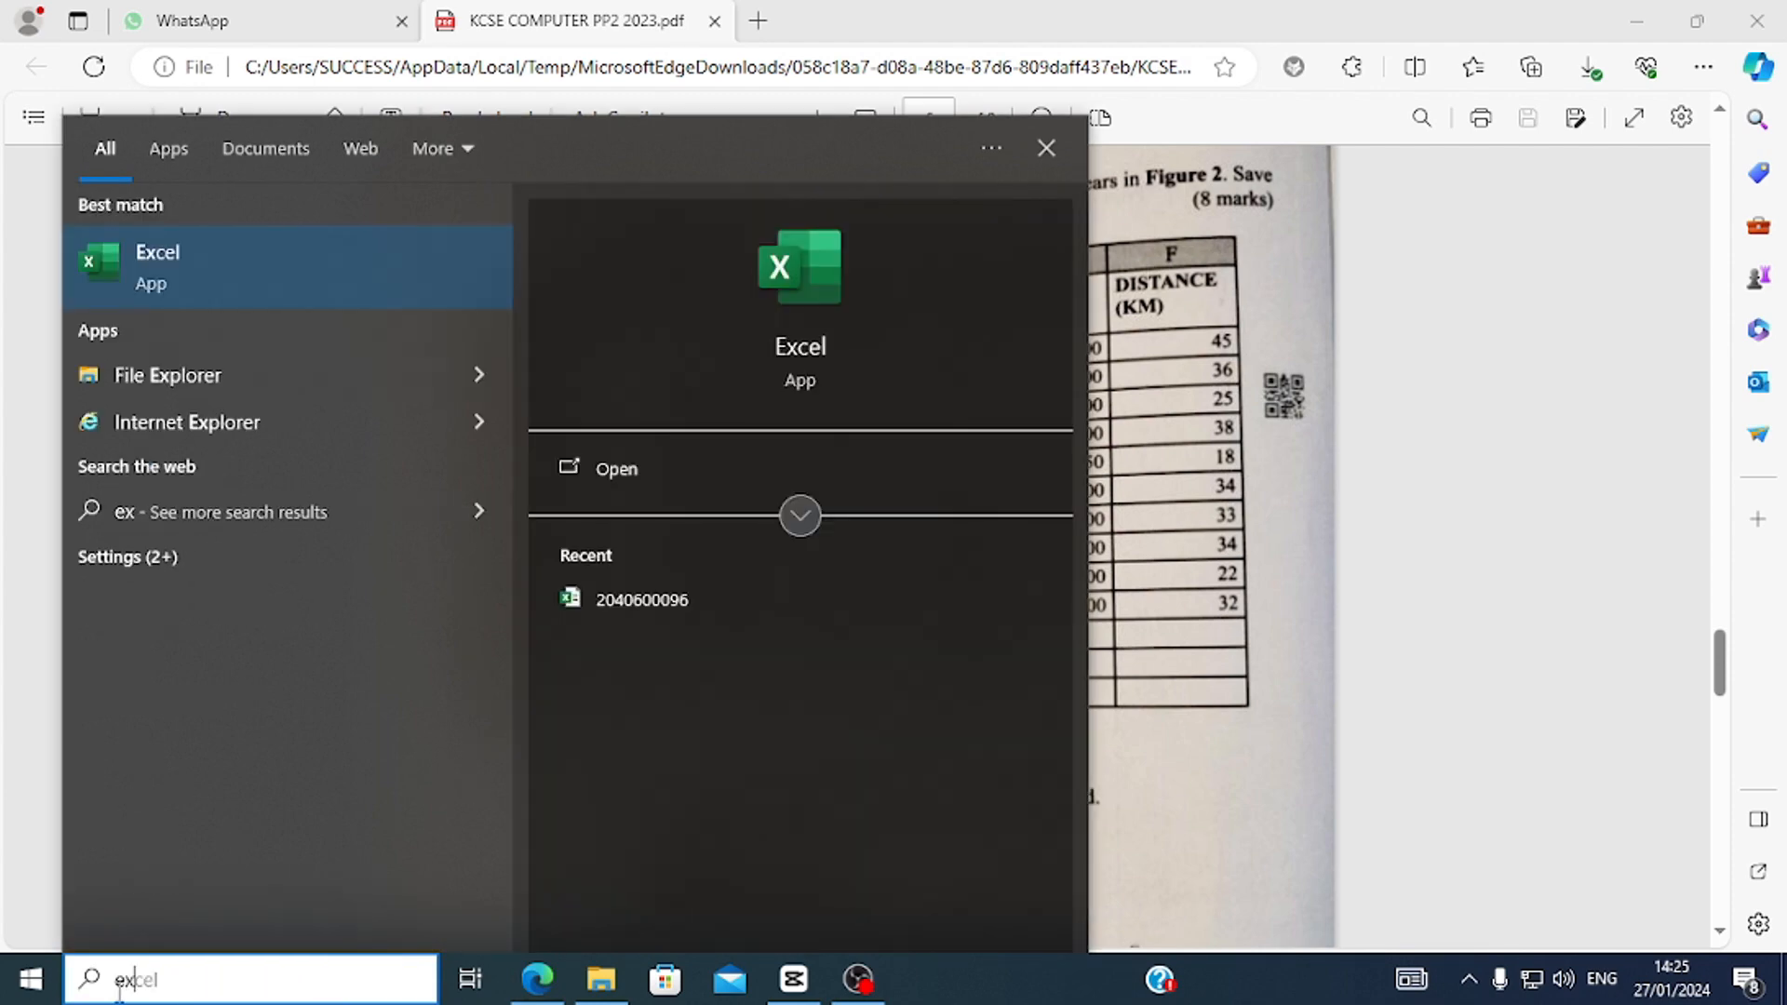
left_click(171, 251)
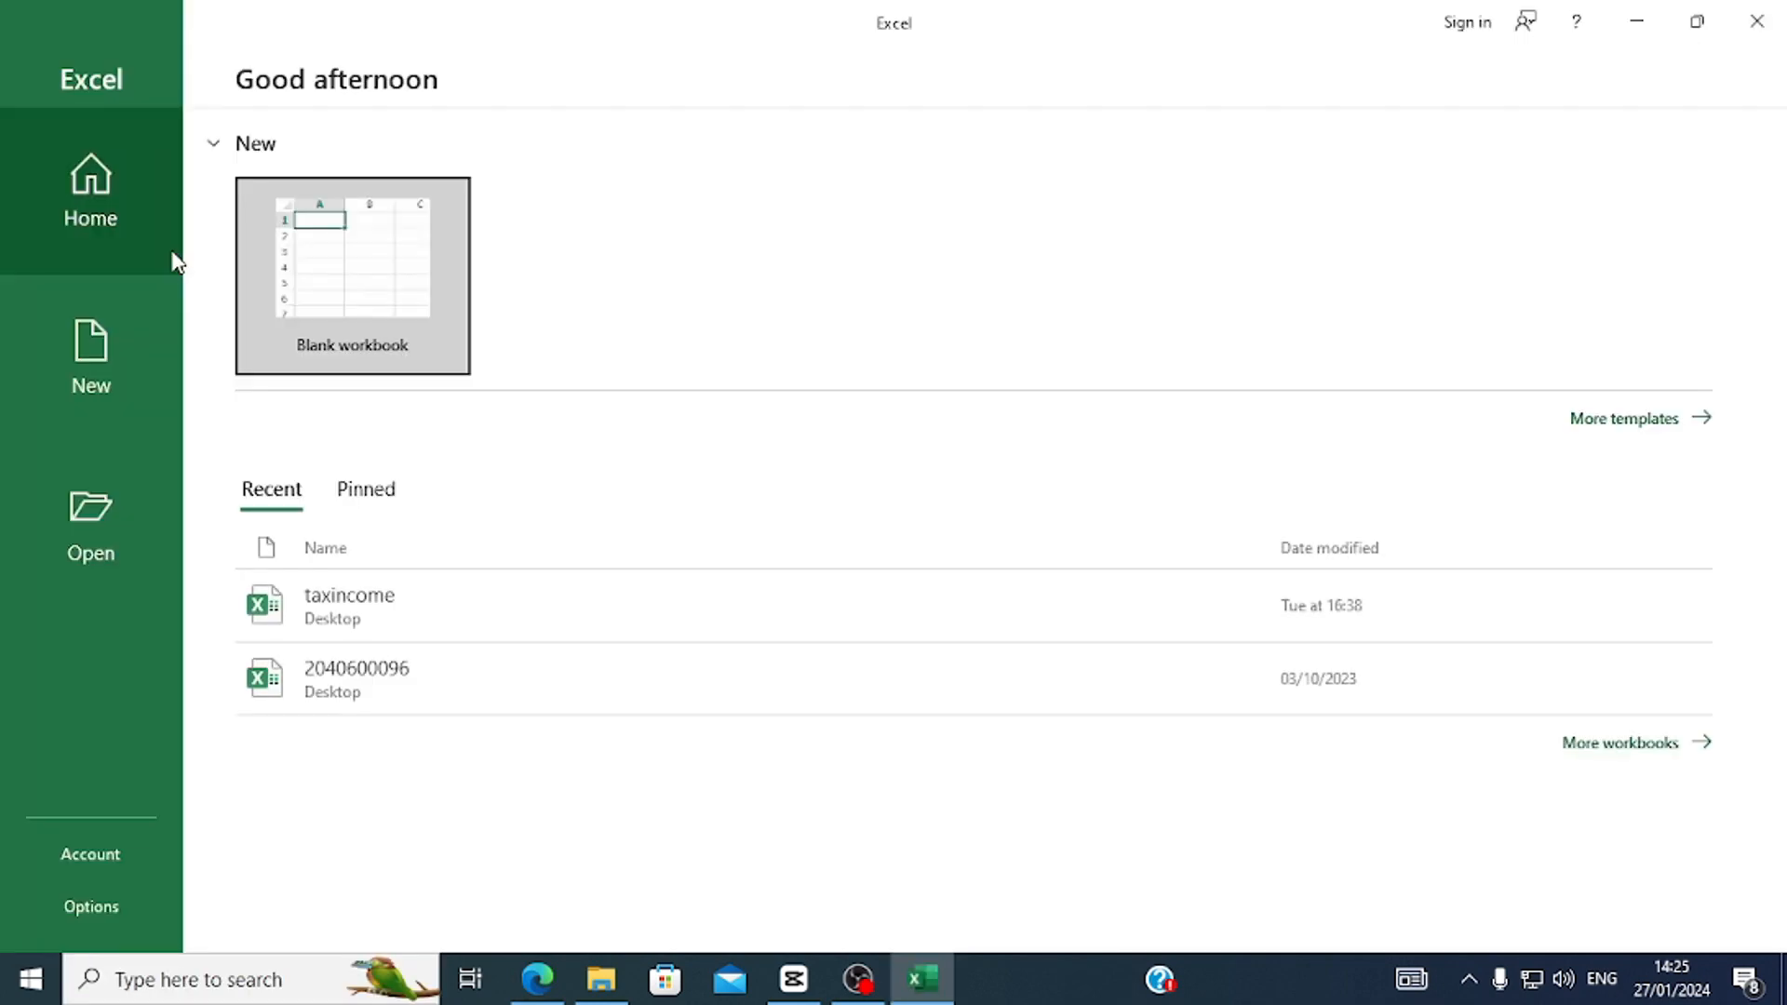
left_click(337, 264)
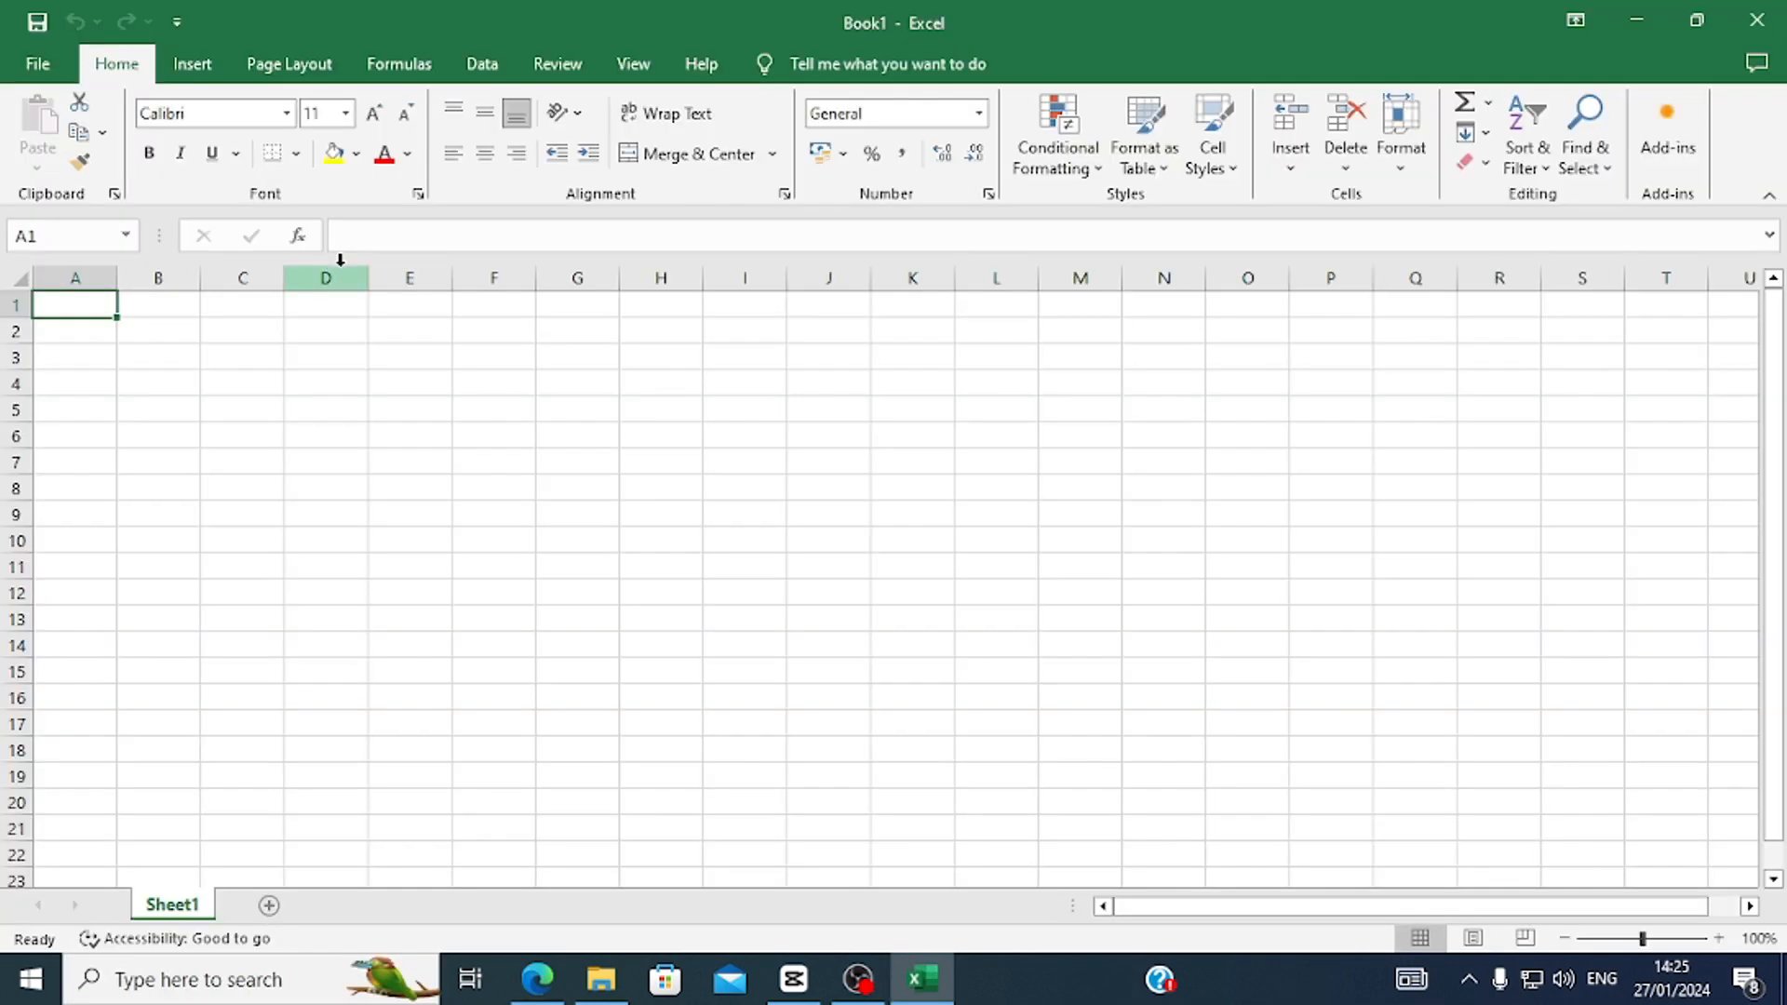
Save the new workbook to the Desktop as Taxisincome.
left_click(41, 62)
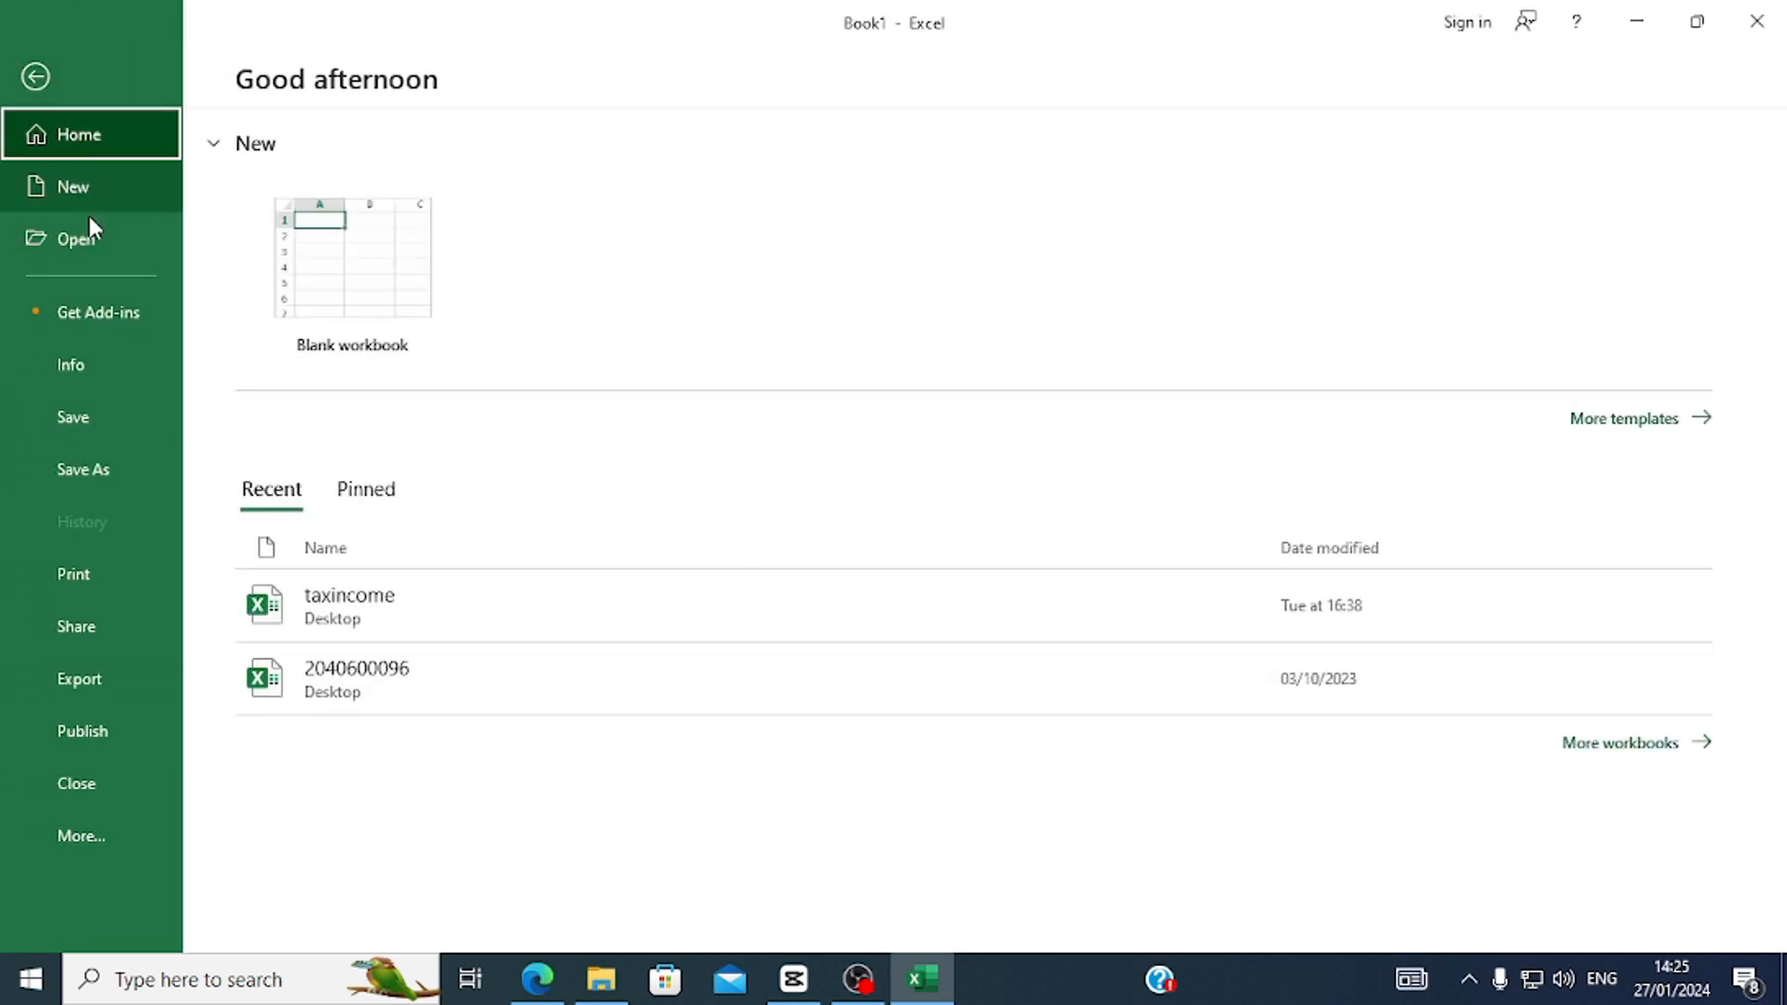
left_click(87, 417)
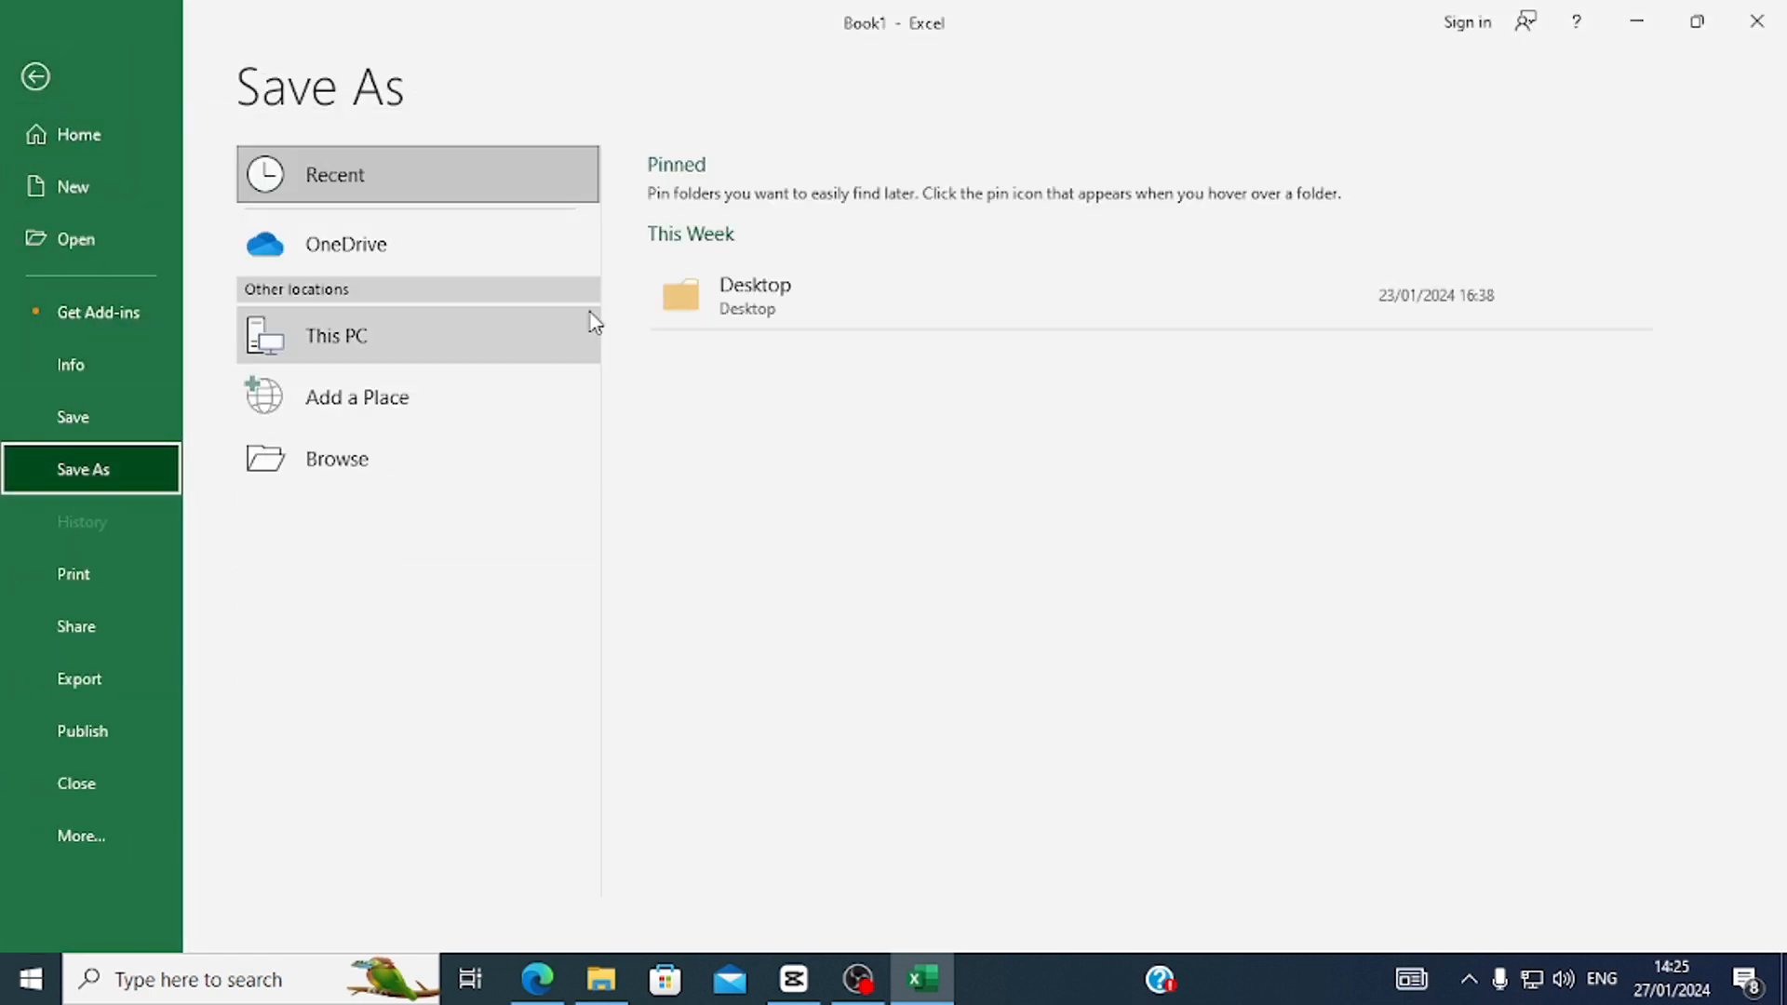
left_click(701, 299)
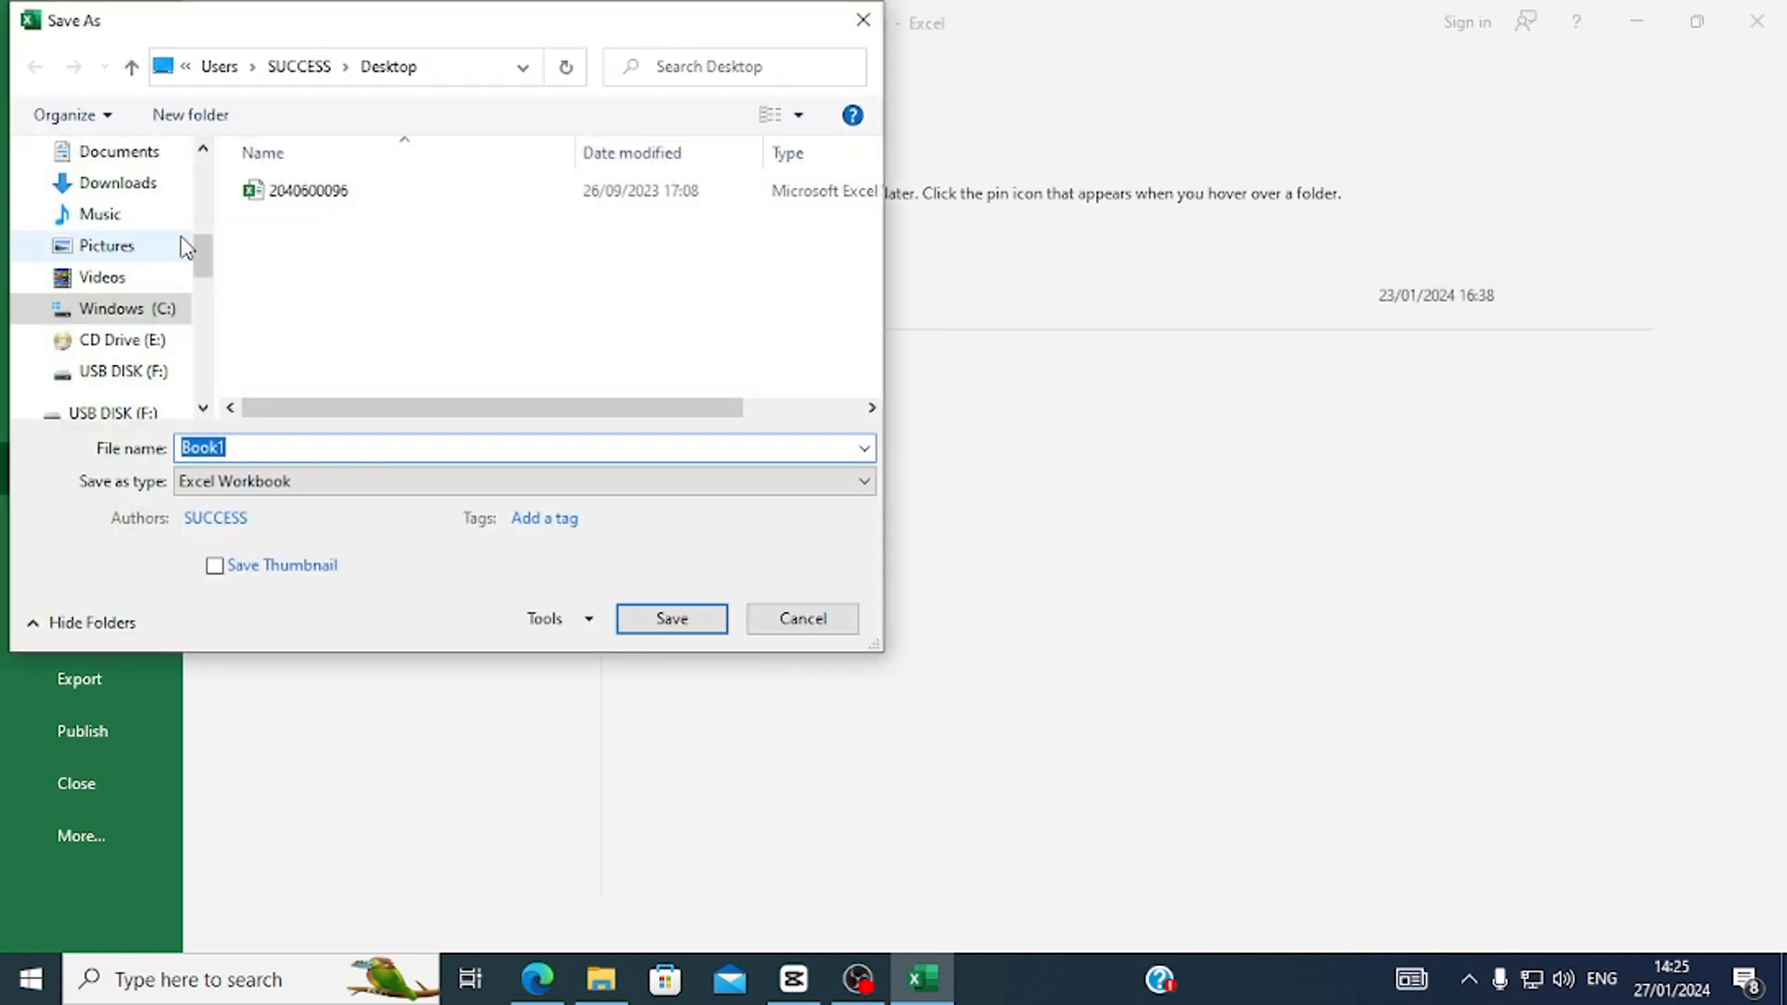
scroll(112, 246, "up", 3)
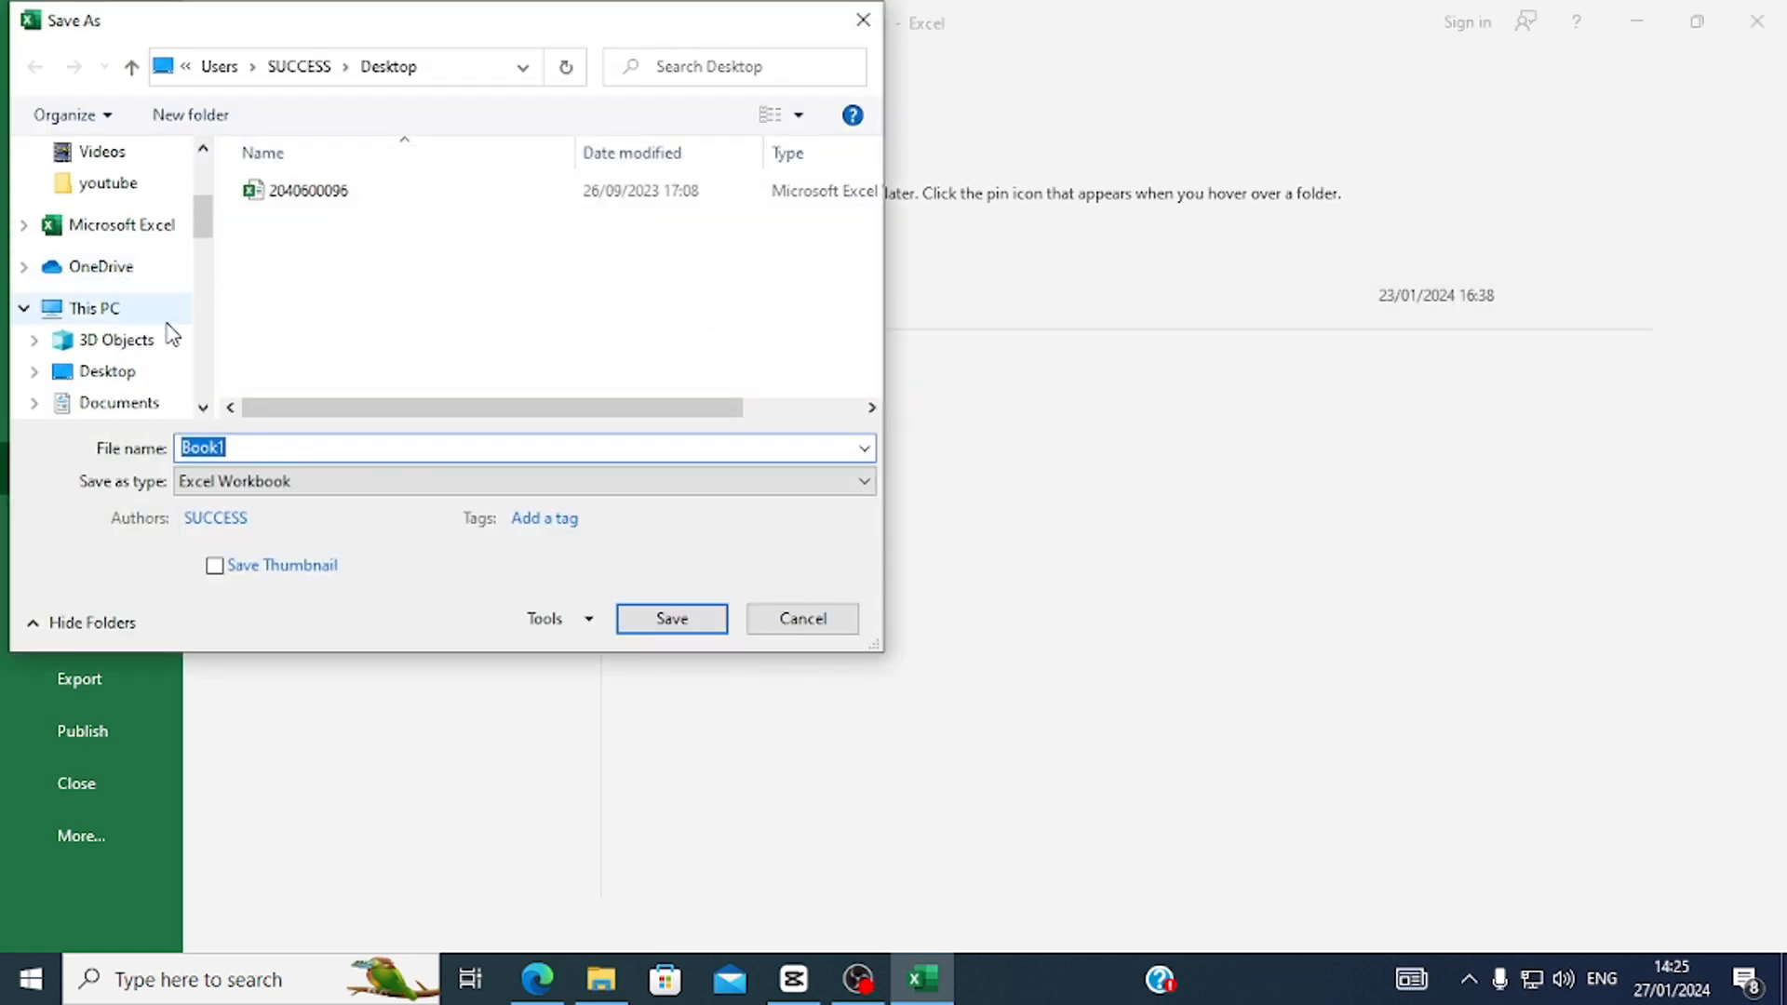
left_click(283, 440)
scroll(121, 279, "up", 3)
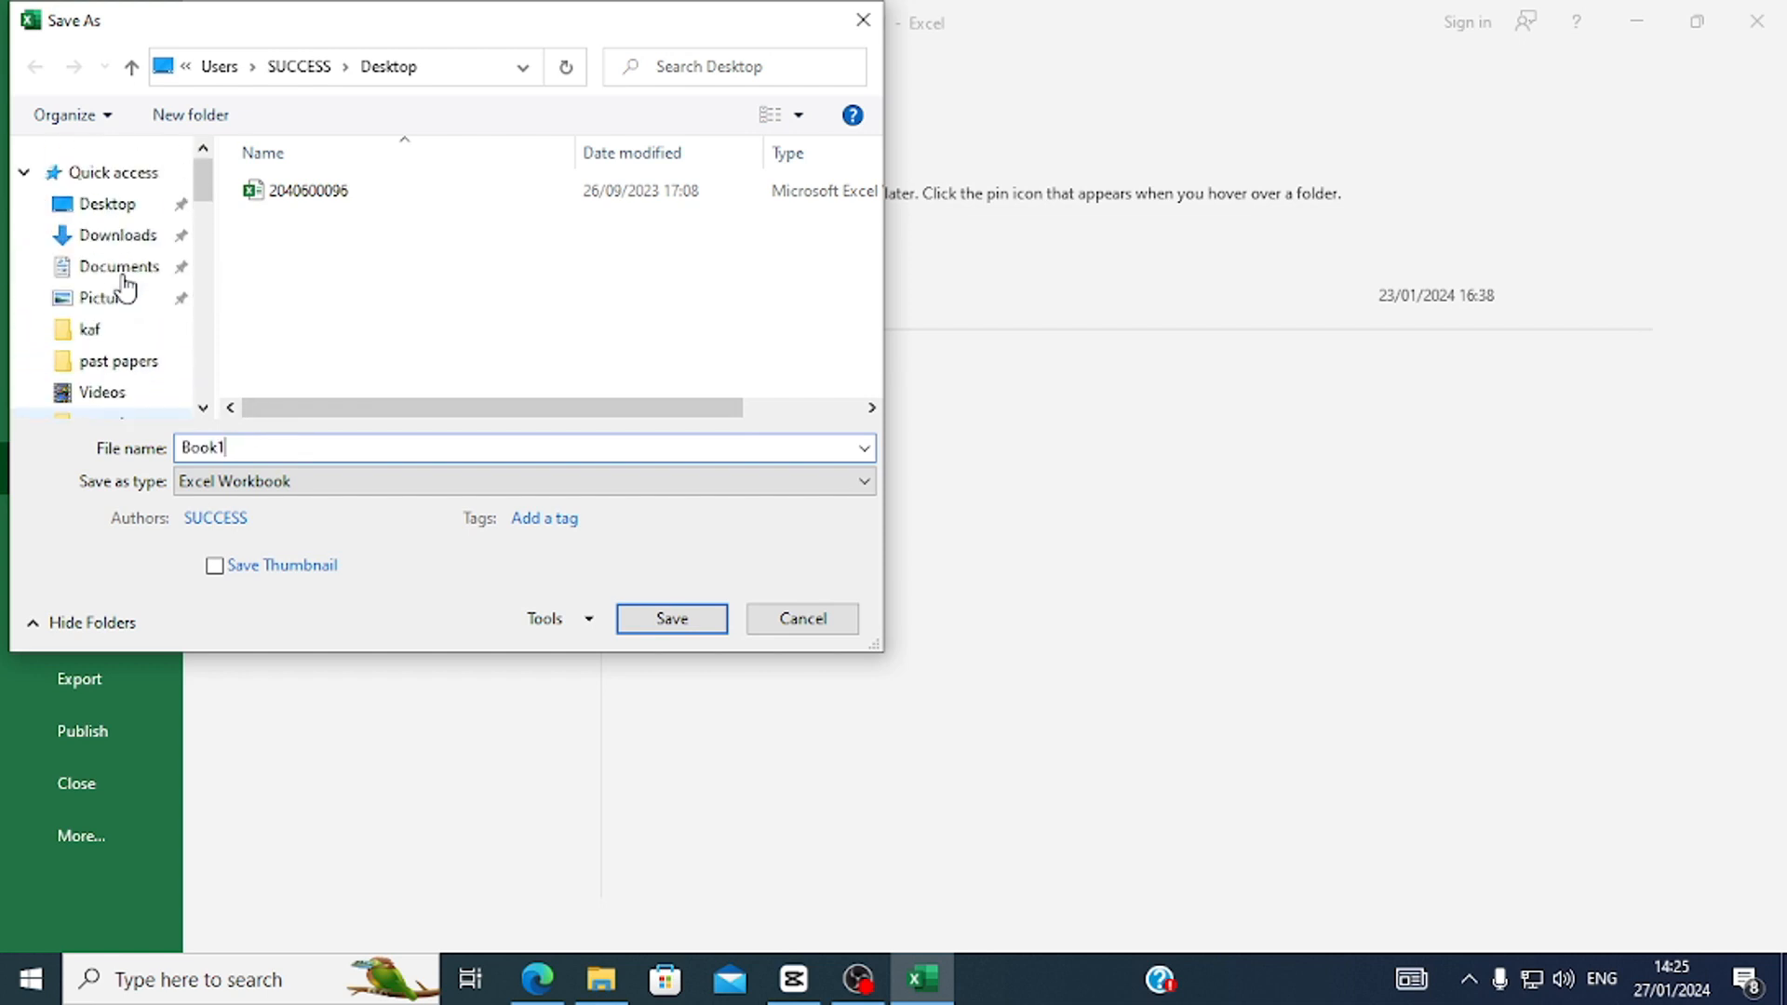
left_click(107, 203)
double_click(226, 446)
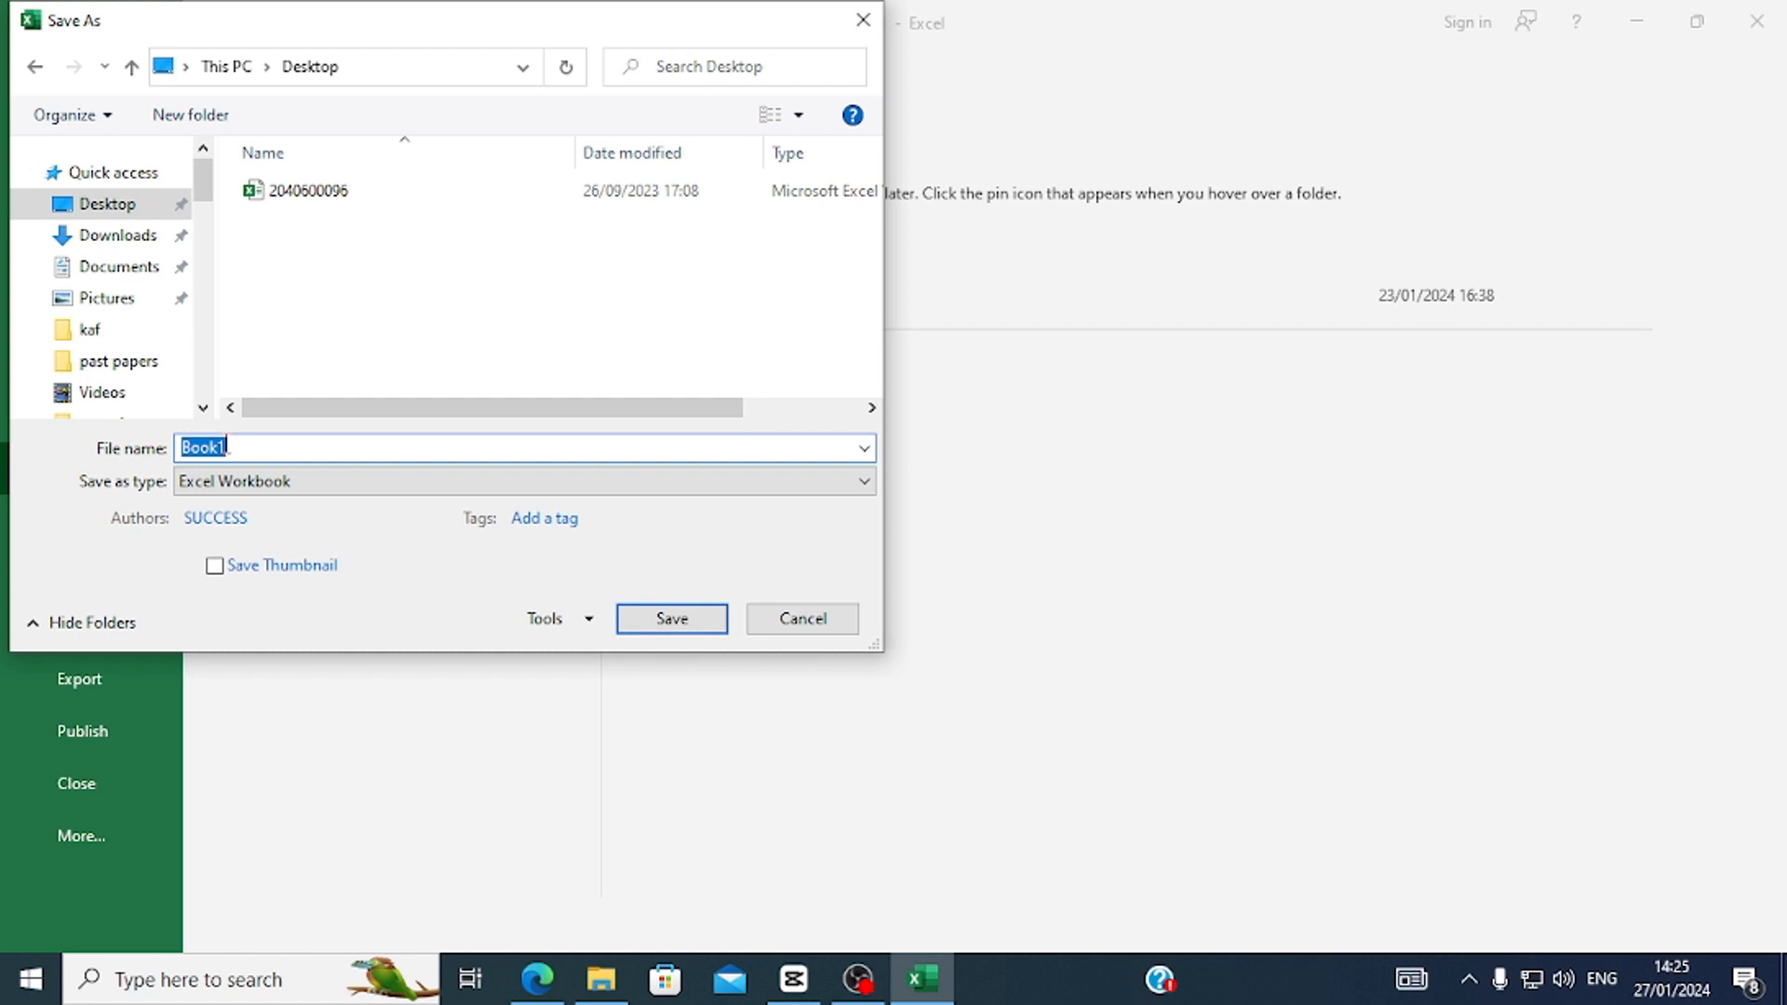
key("BackSpace")
type("T")
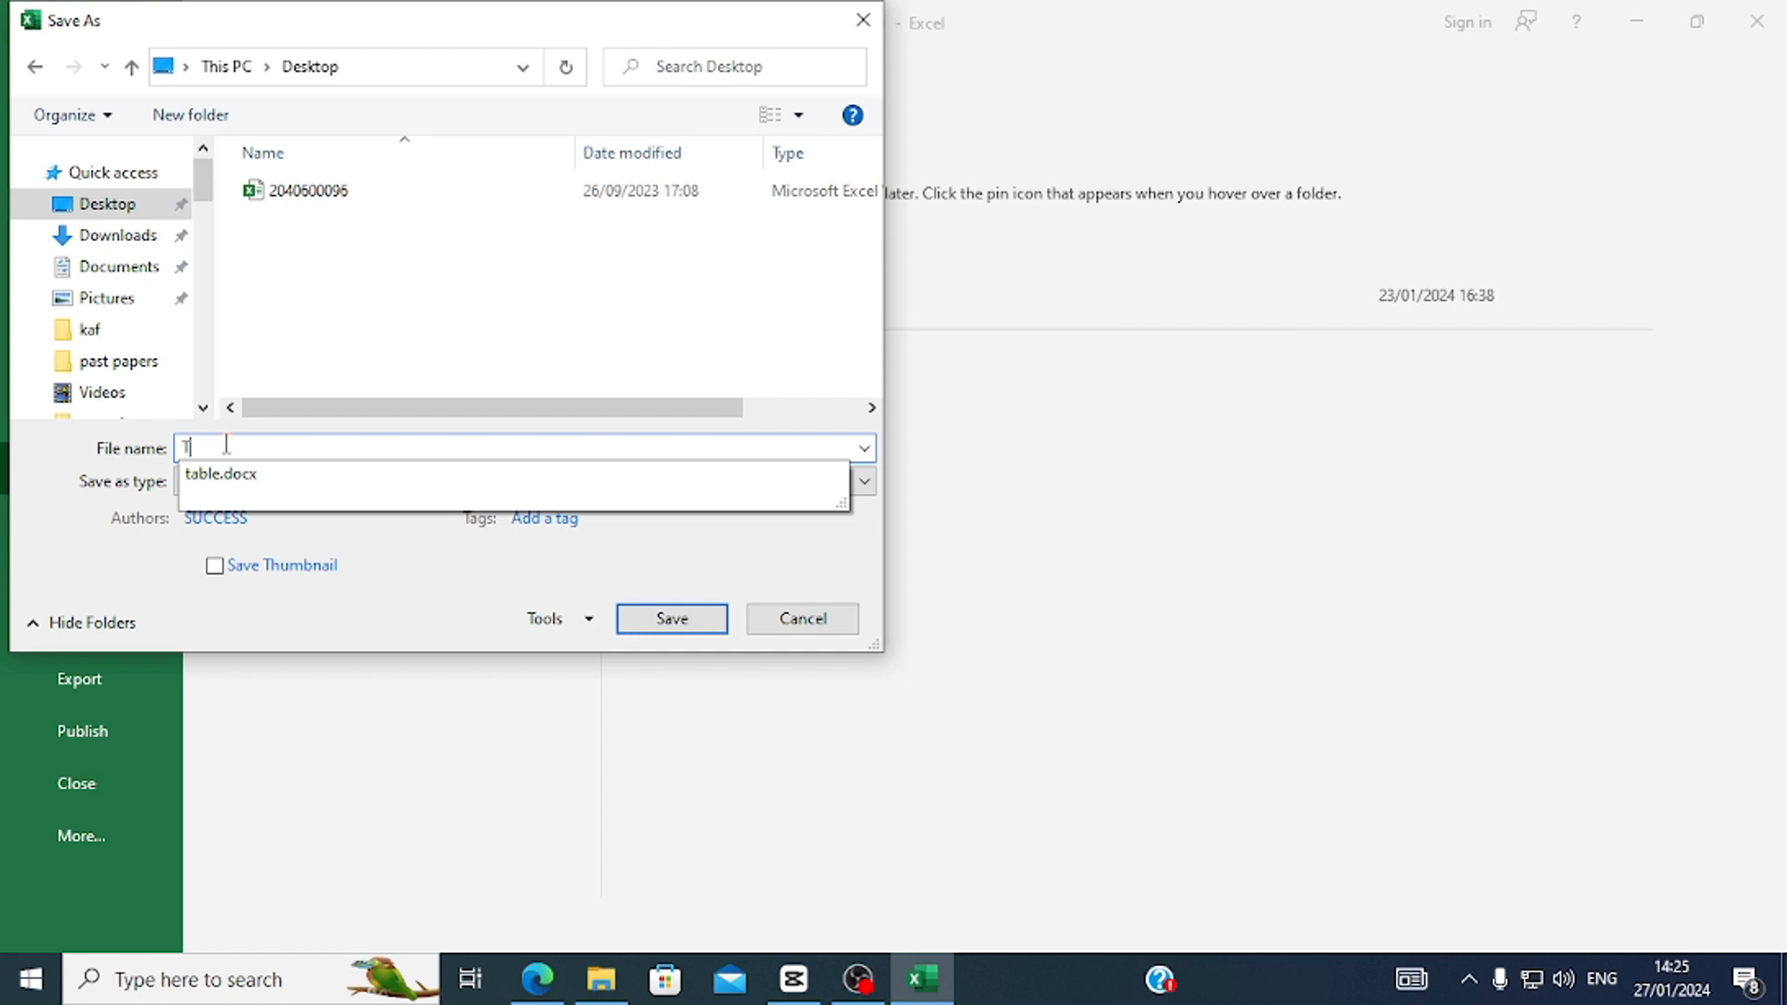
type("axisi")
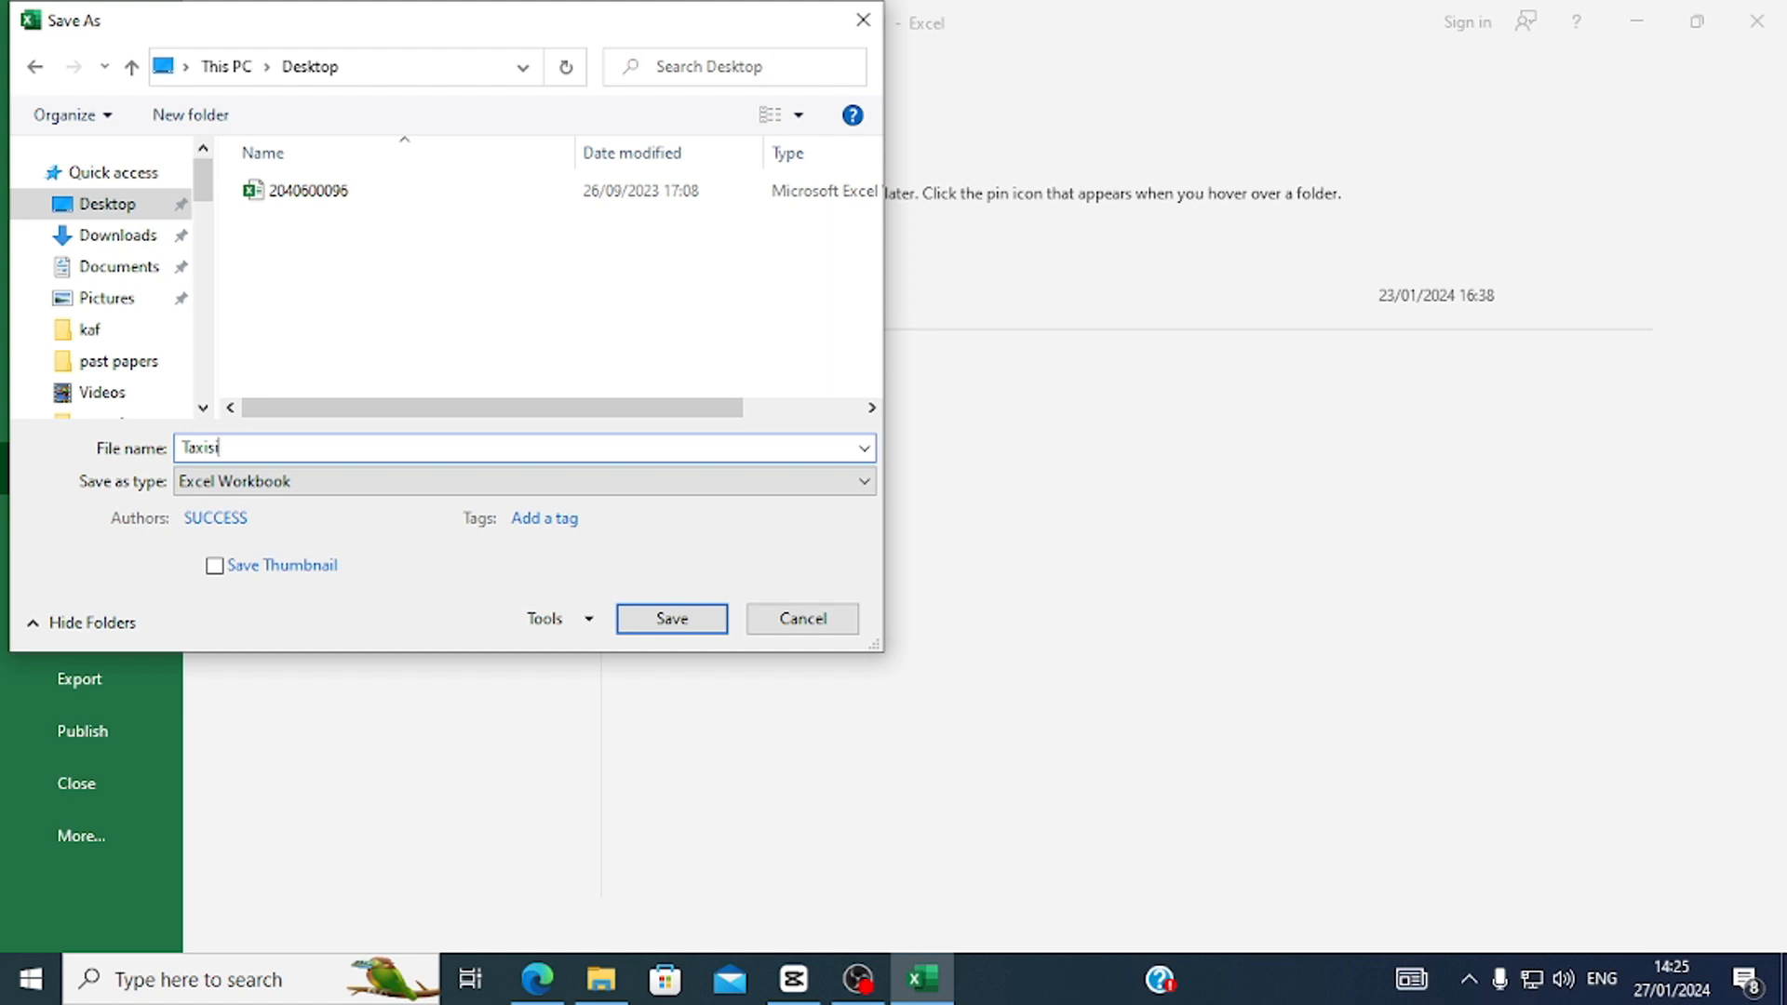
type("ncome")
left_click(672, 618)
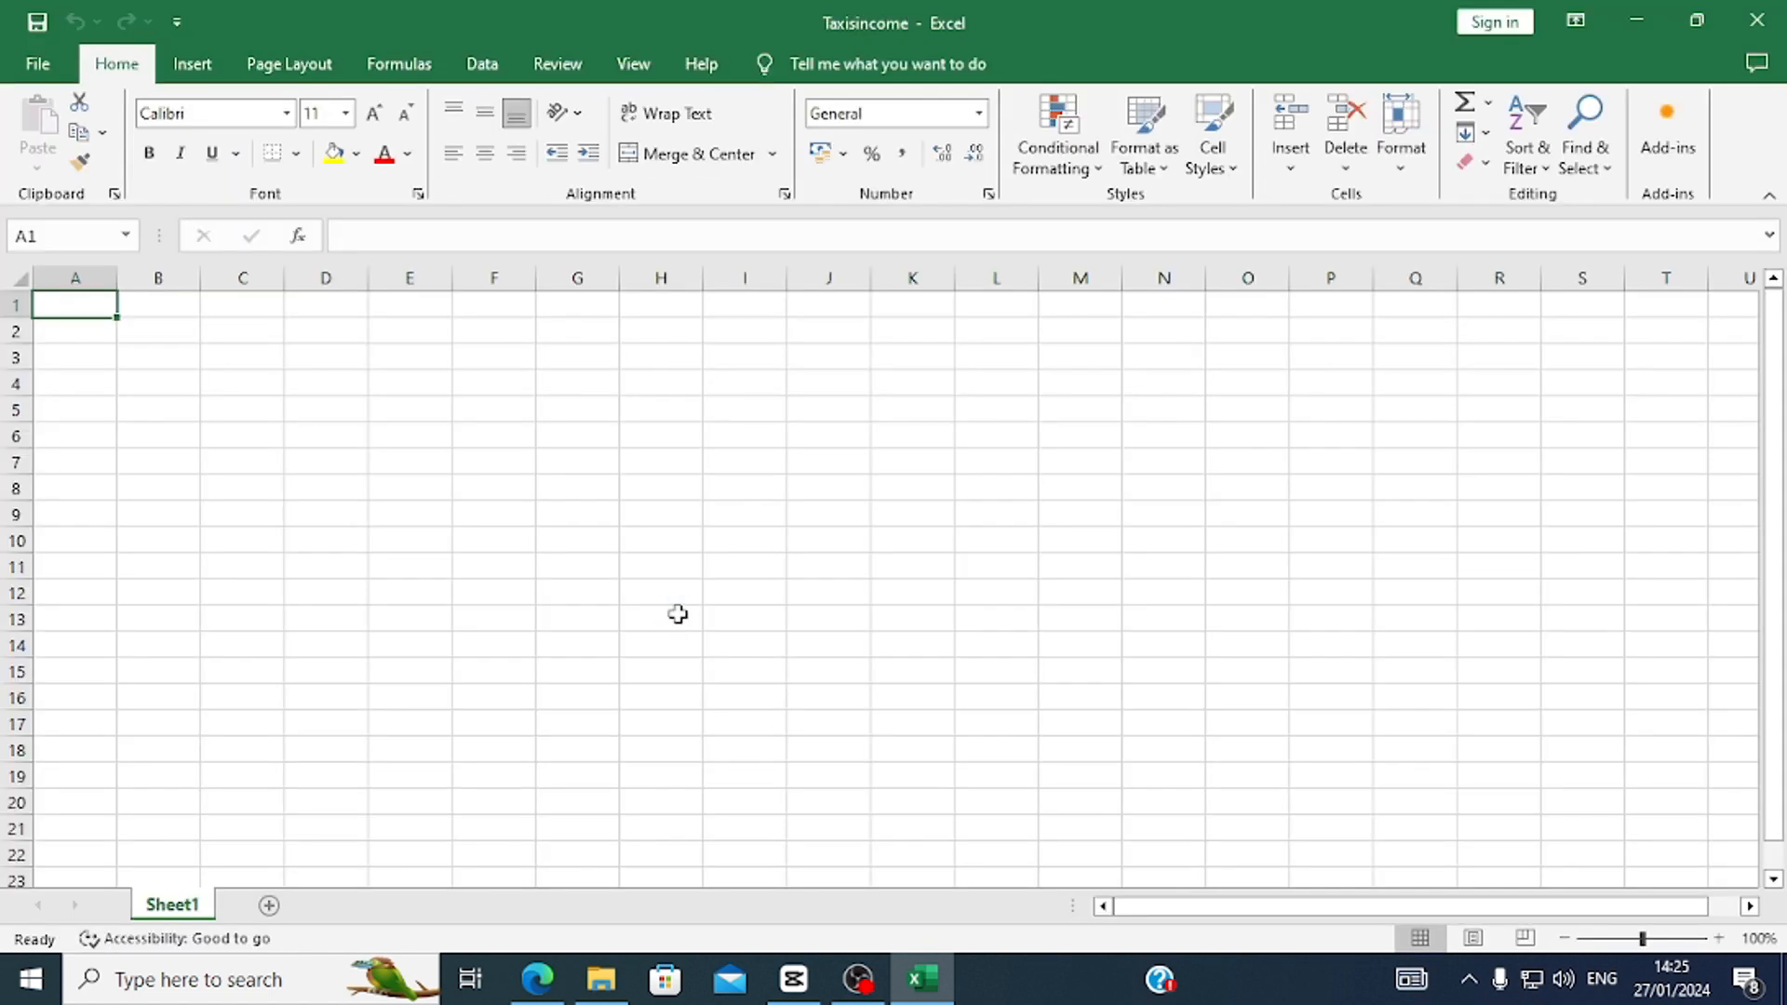
Consult Figure 2 in the exam PDF in Edge, return to Excel and enter the heading REGISTRATION NUMBER in cell A1.
left_click(537, 977)
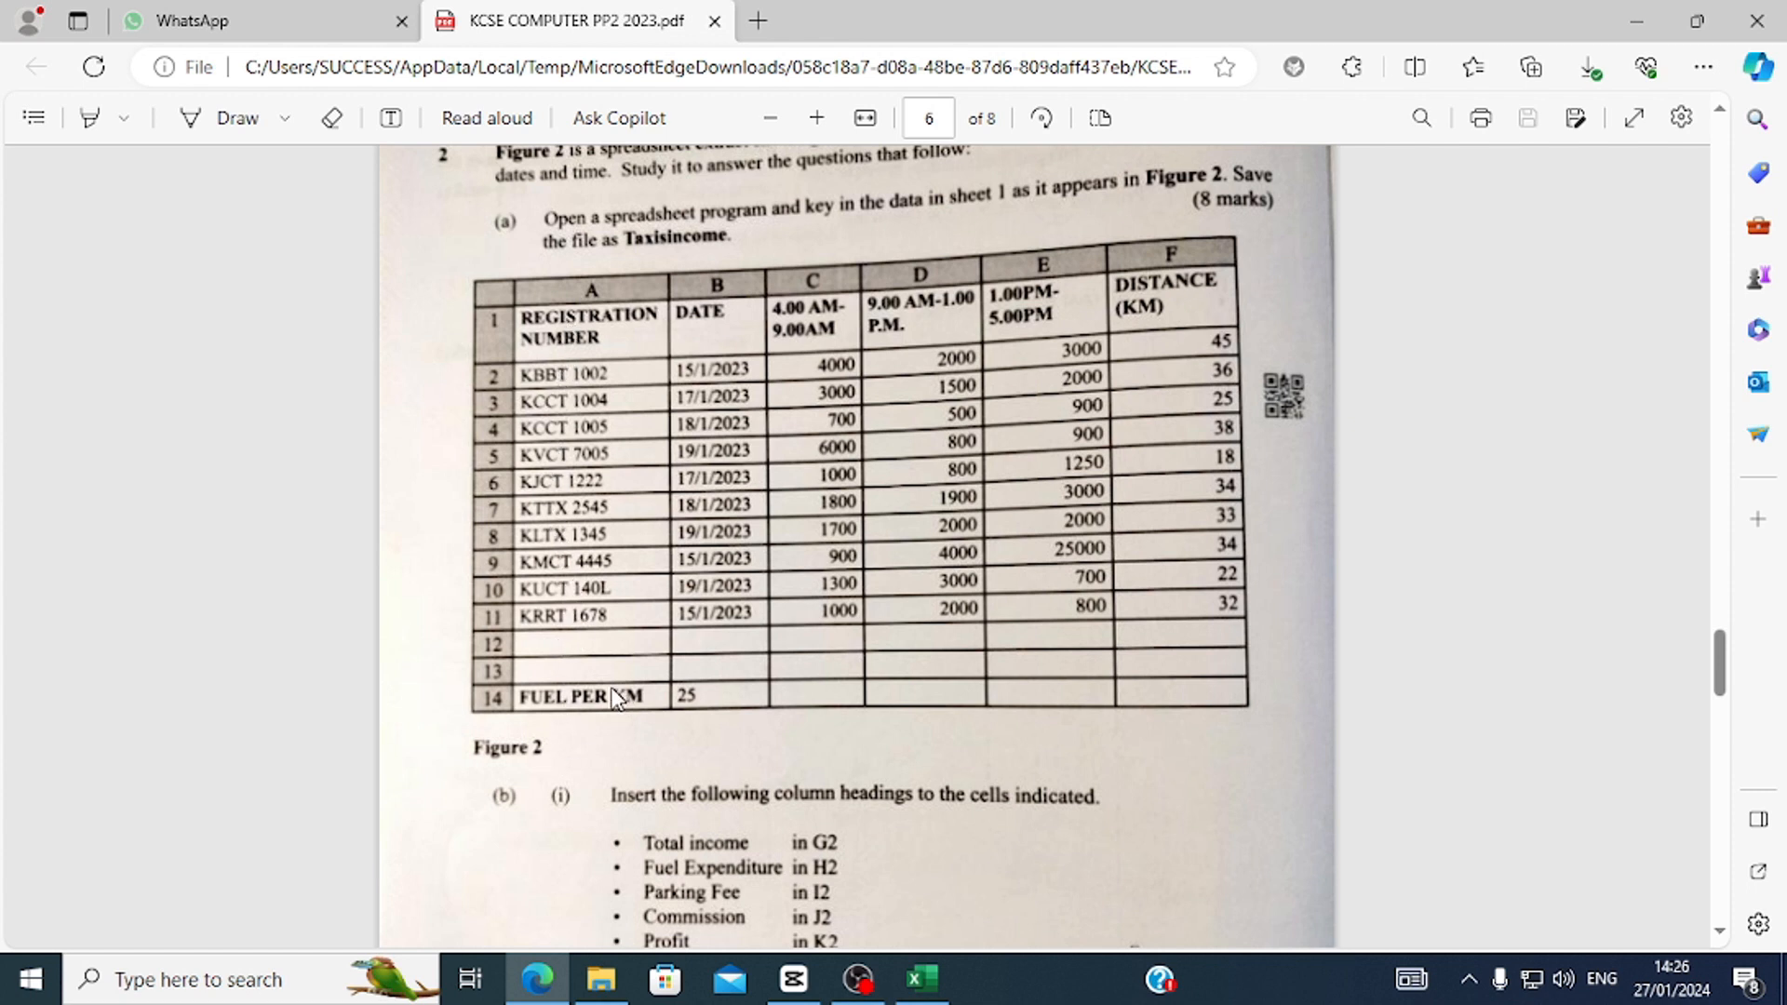
left_click(933, 990)
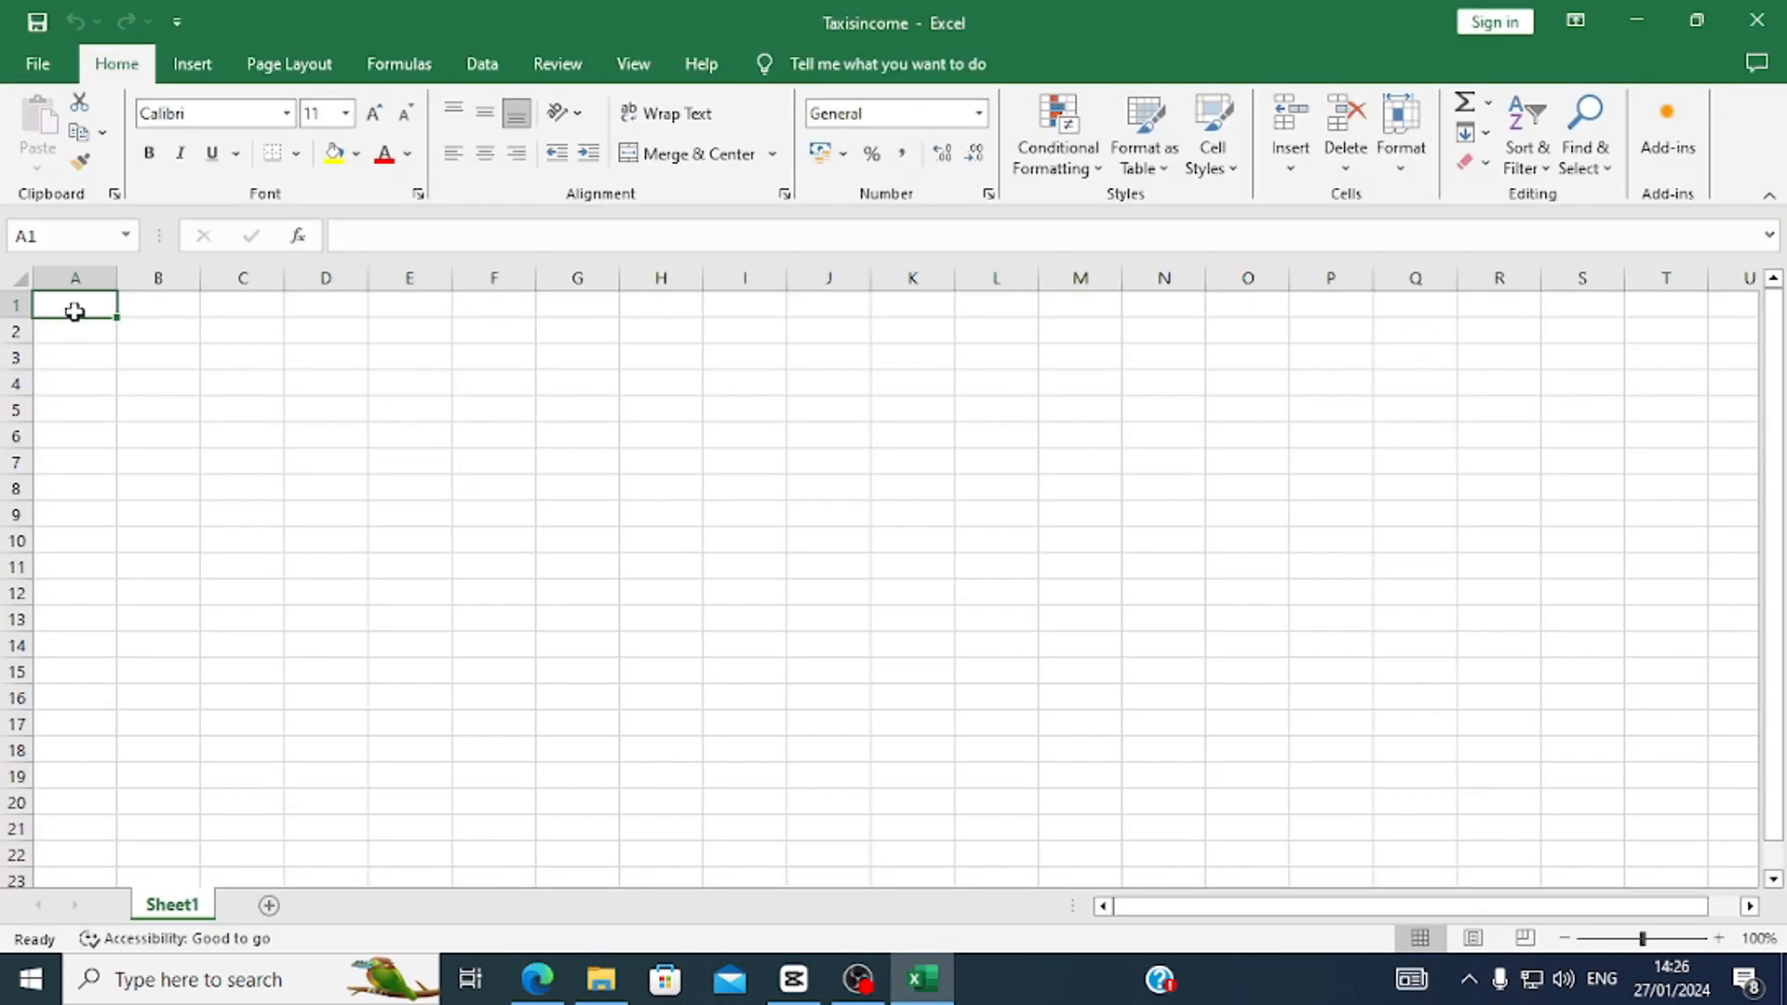
type("RE")
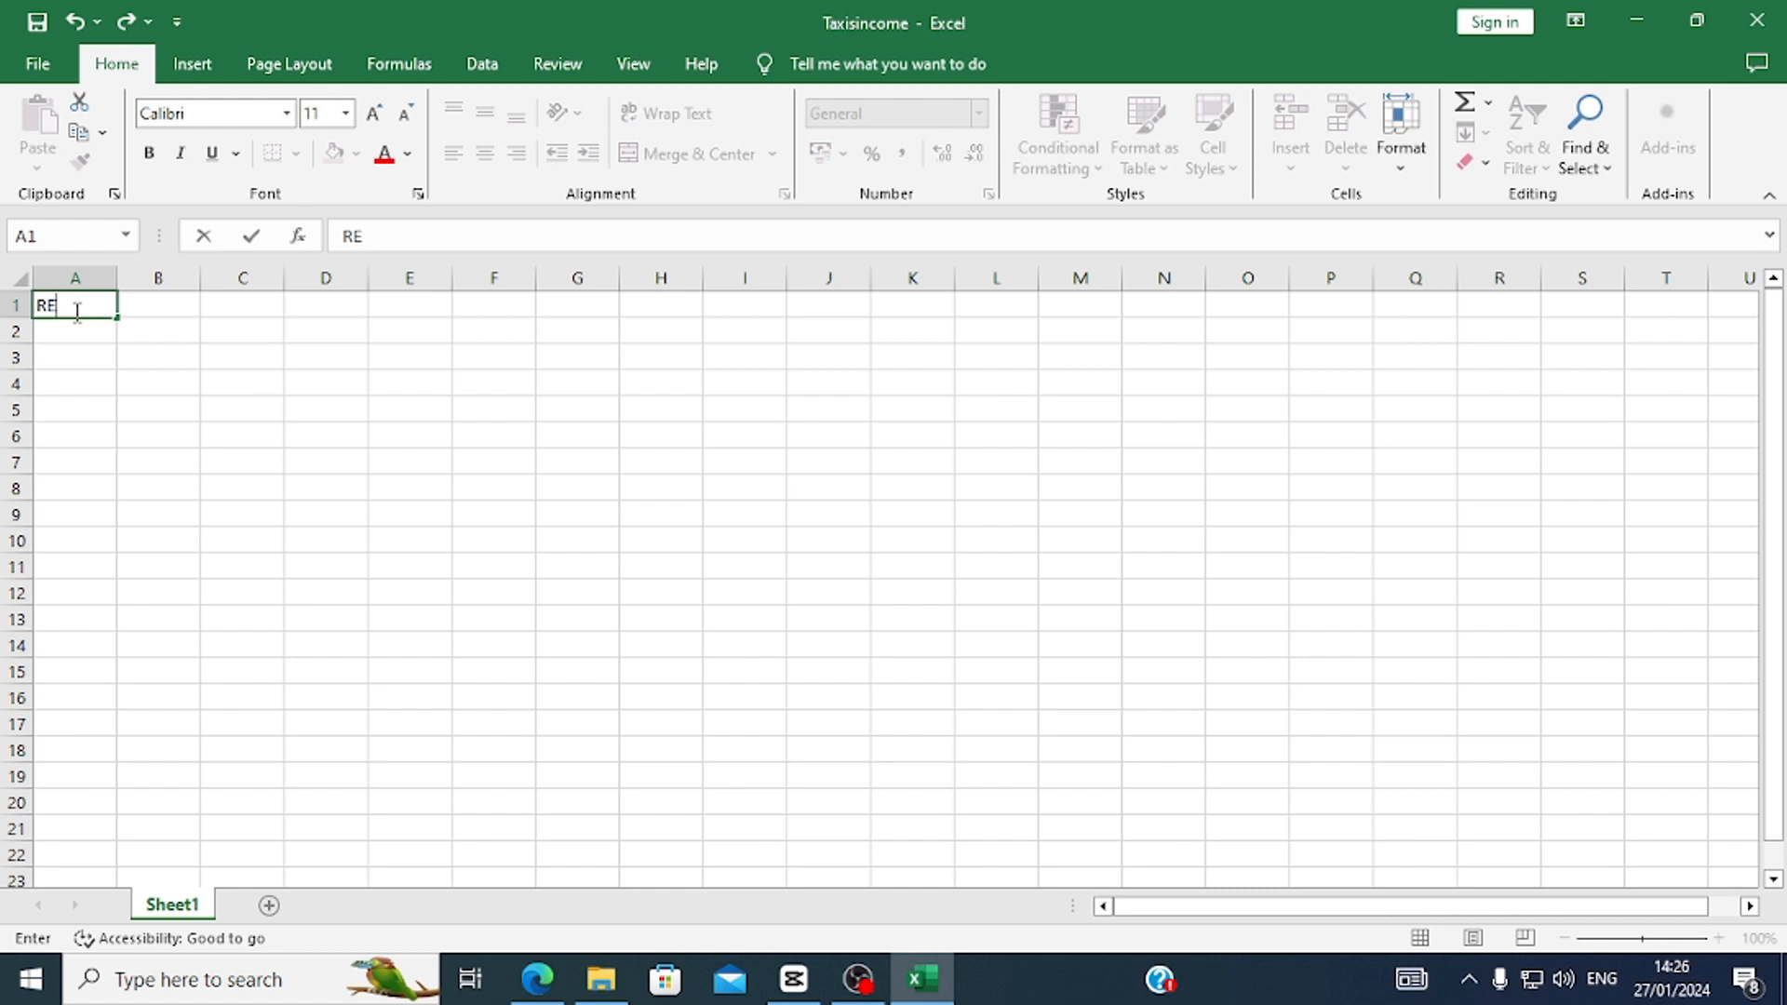
type("GISTRATIO")
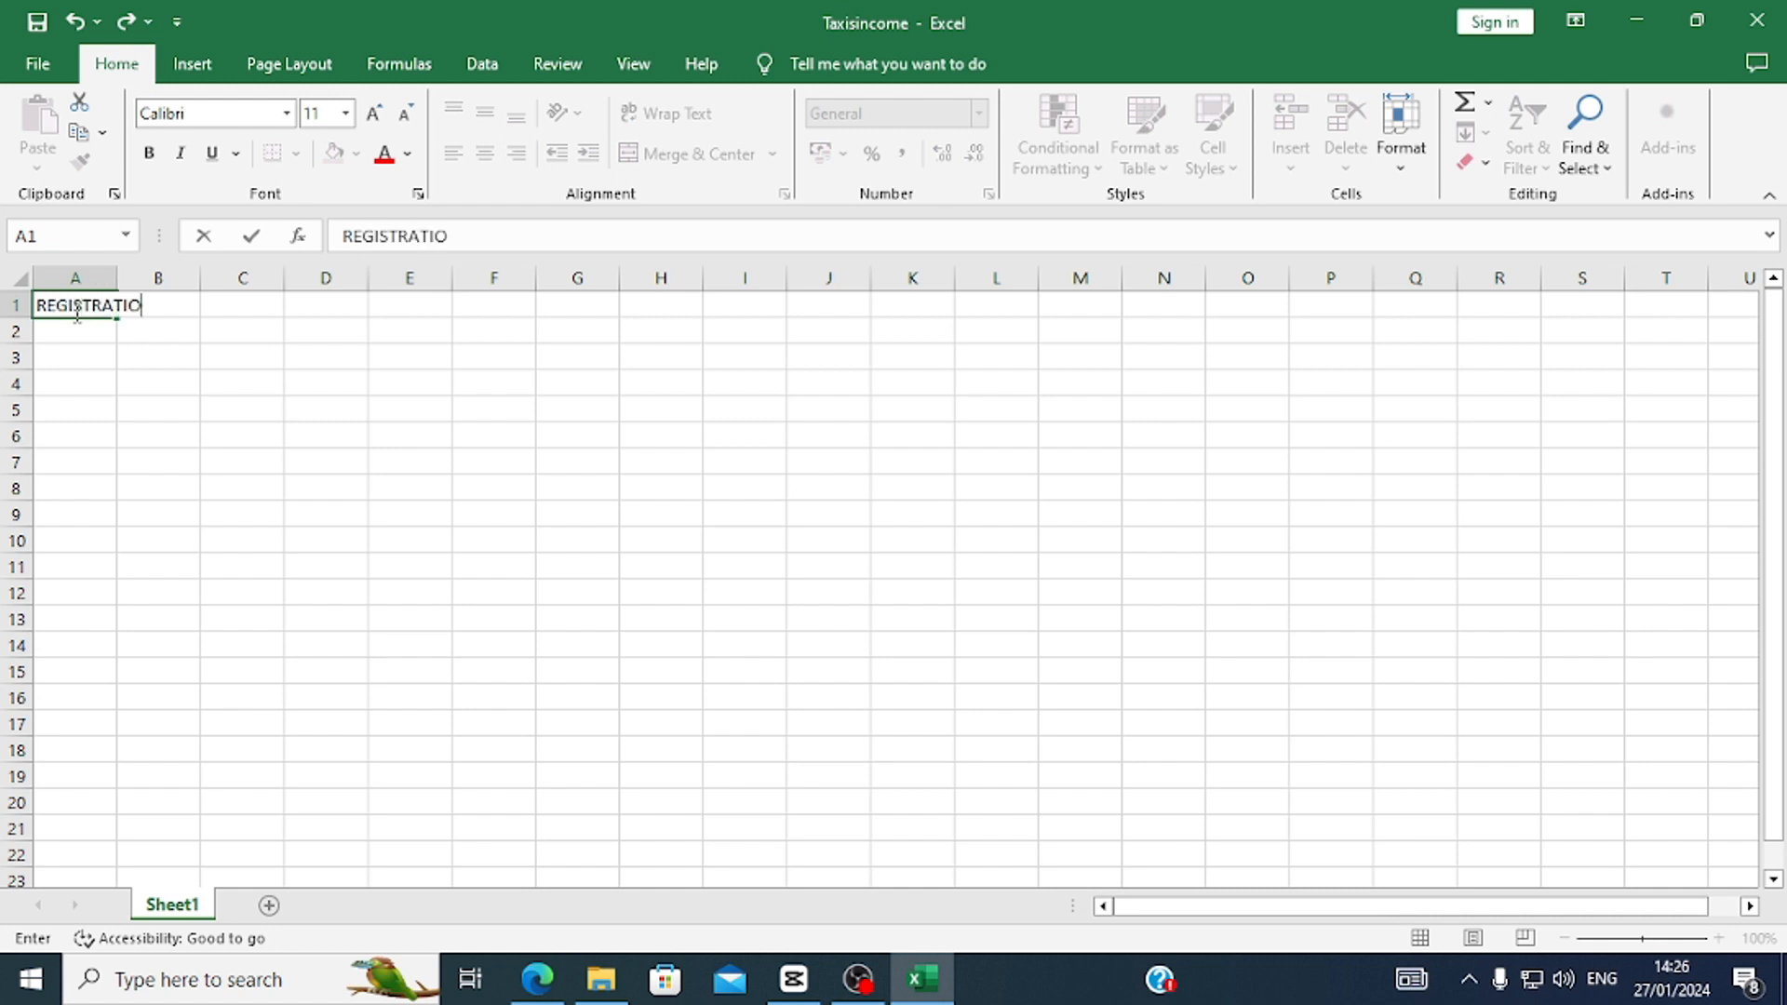
type("N NMBE")
key("BackSpace")
key("BackSpace")
key("BackSpace")
type("UMBER")
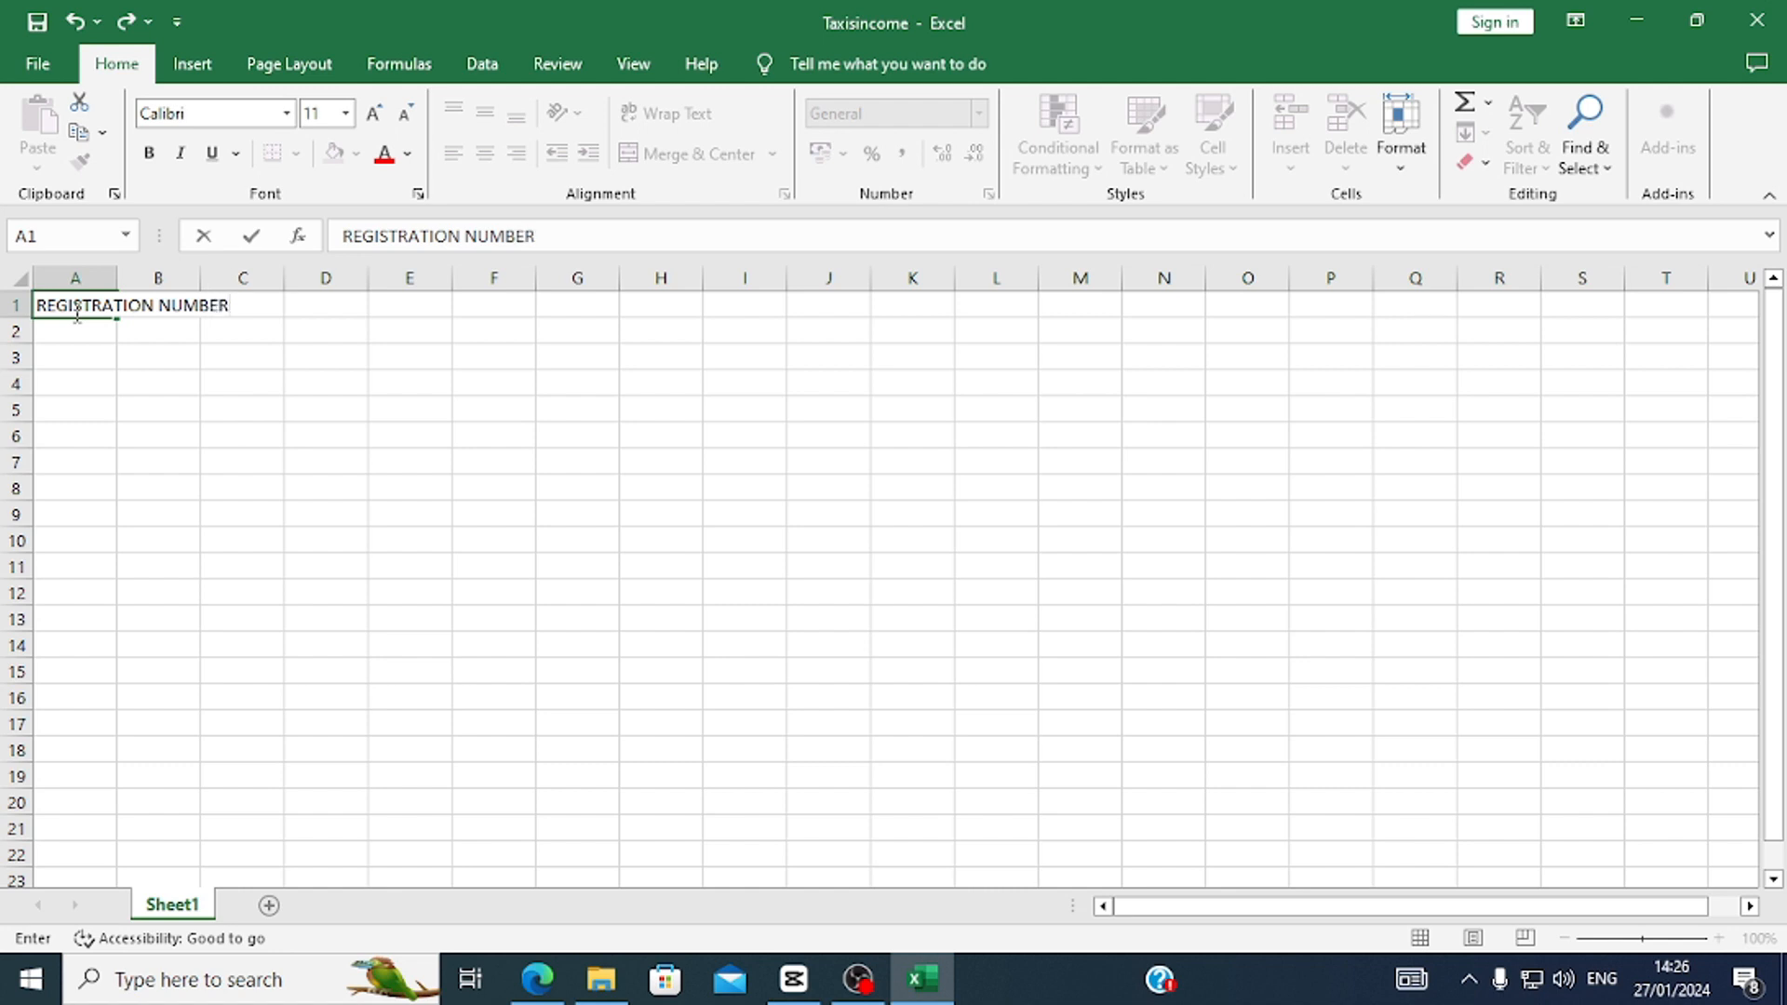
left_click(187, 332)
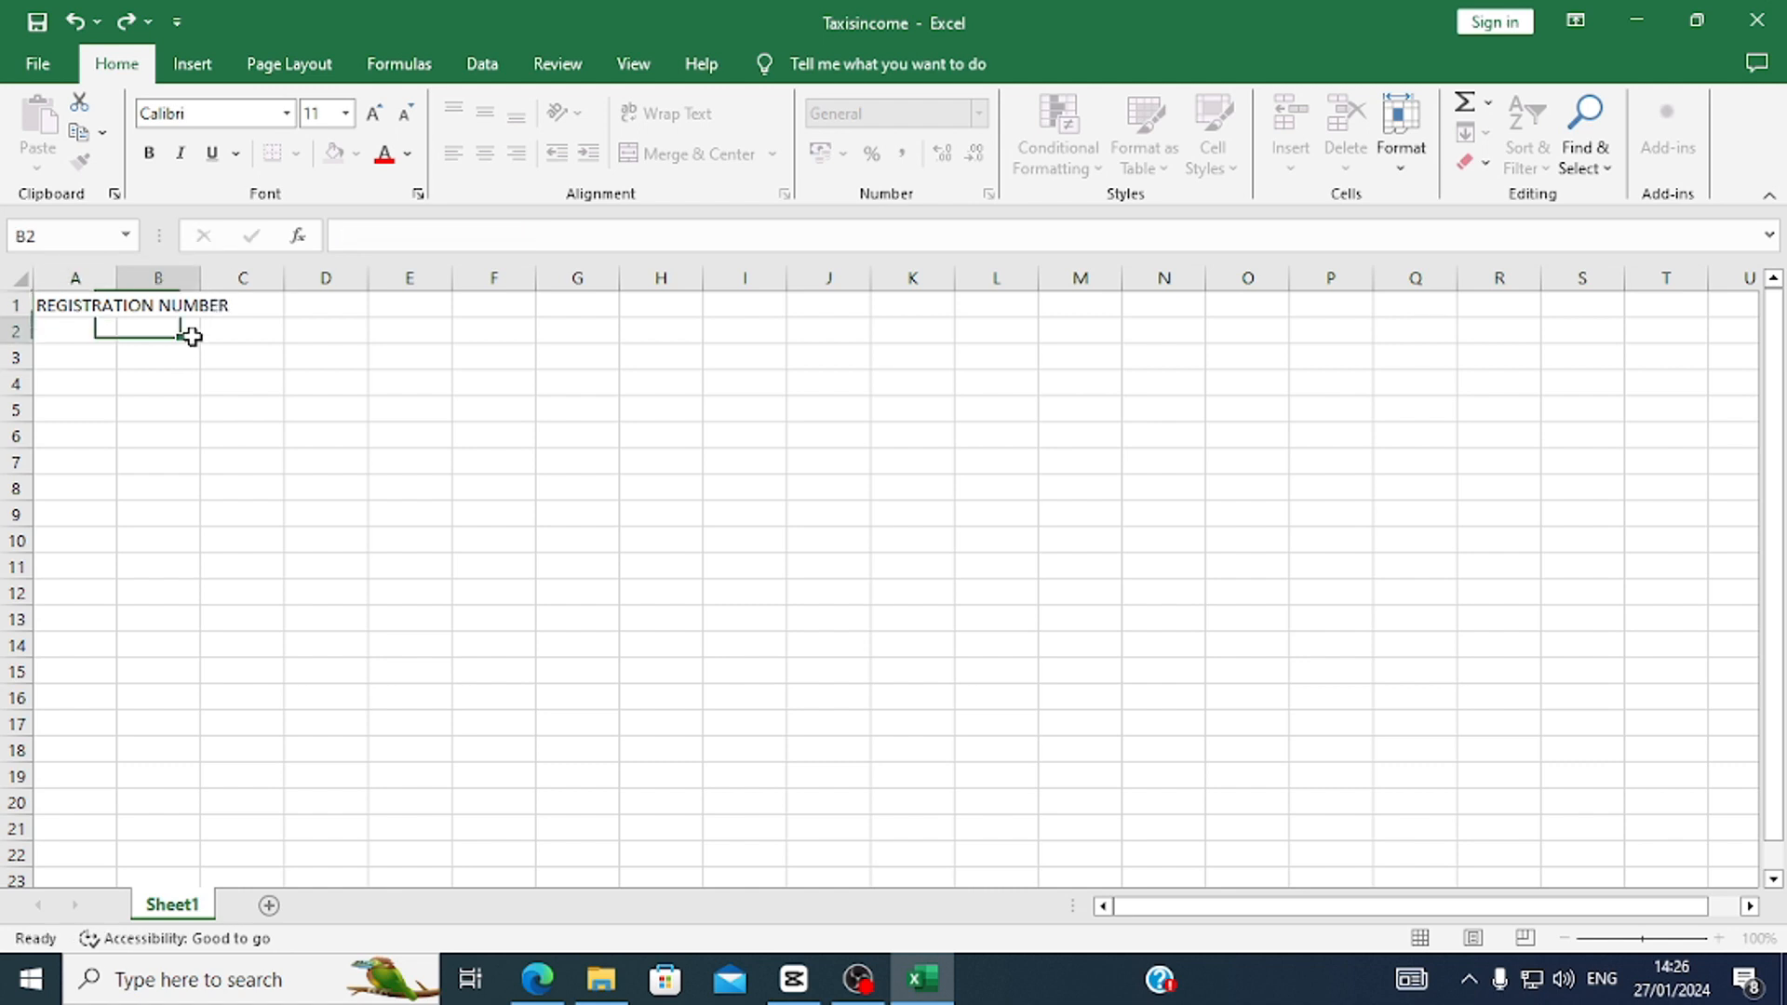
Enter the heading DATE in cell B1 and the time-slot heading 4:00AM-9:00AM in cell C1.
left_click(158, 300)
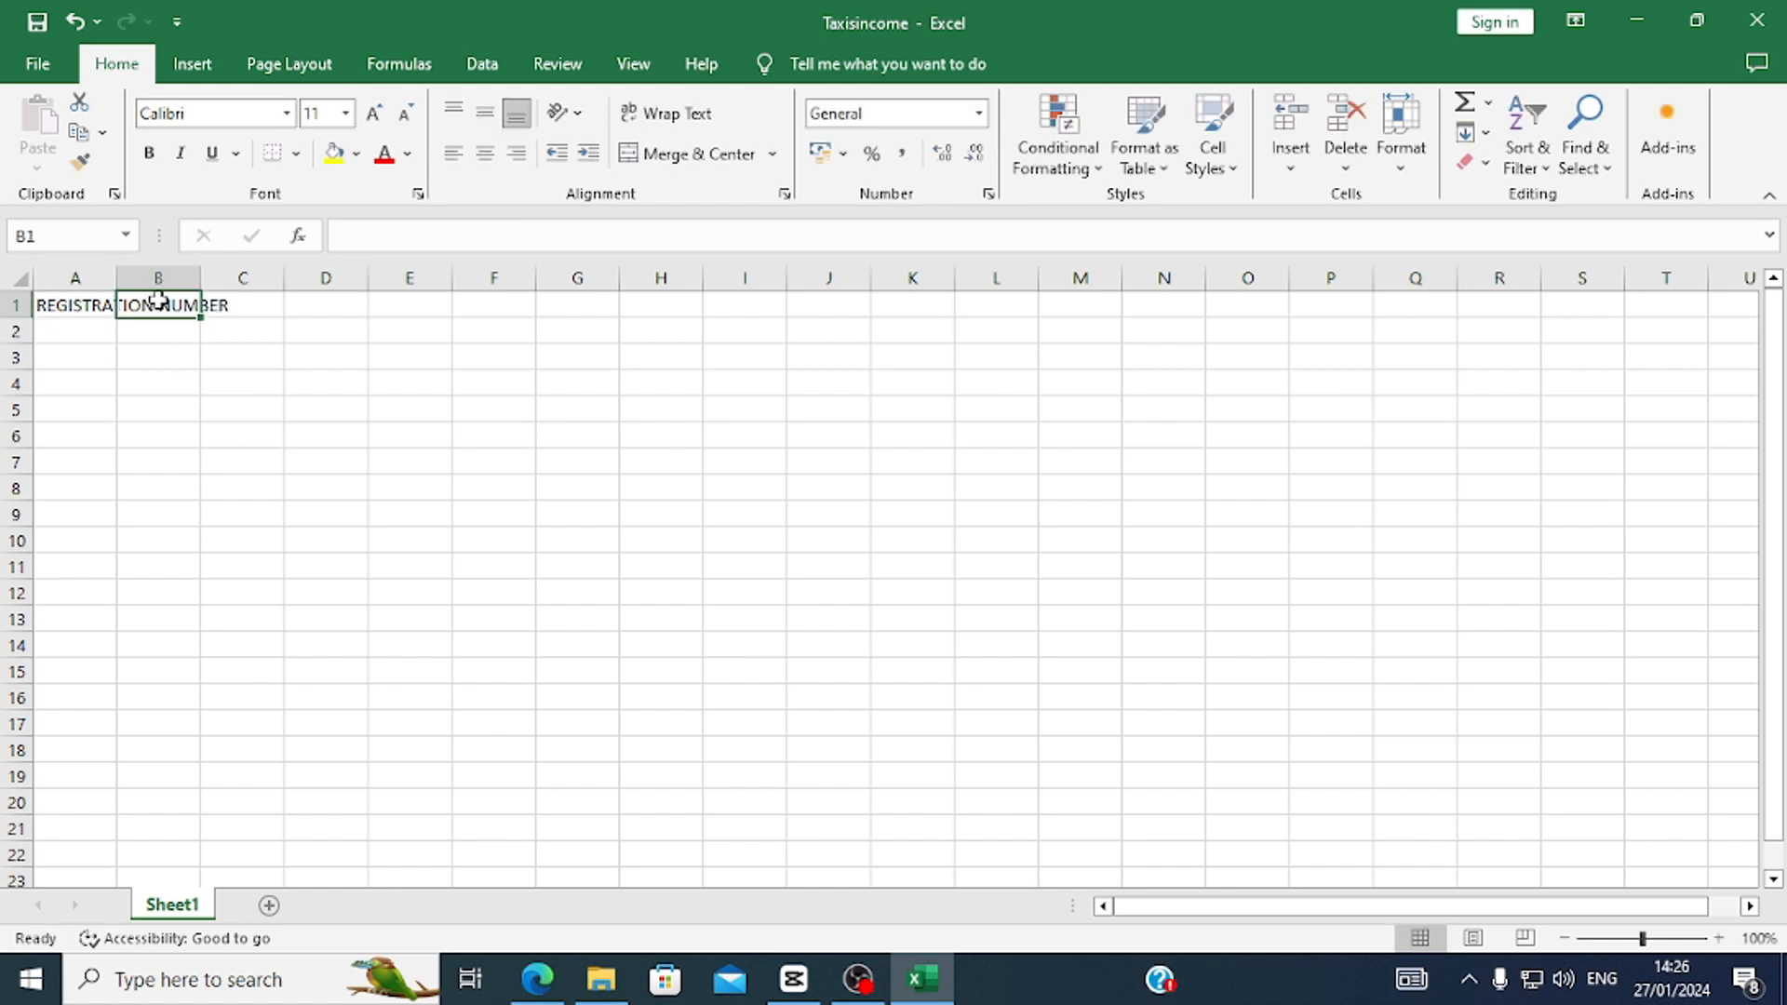
type("DAE")
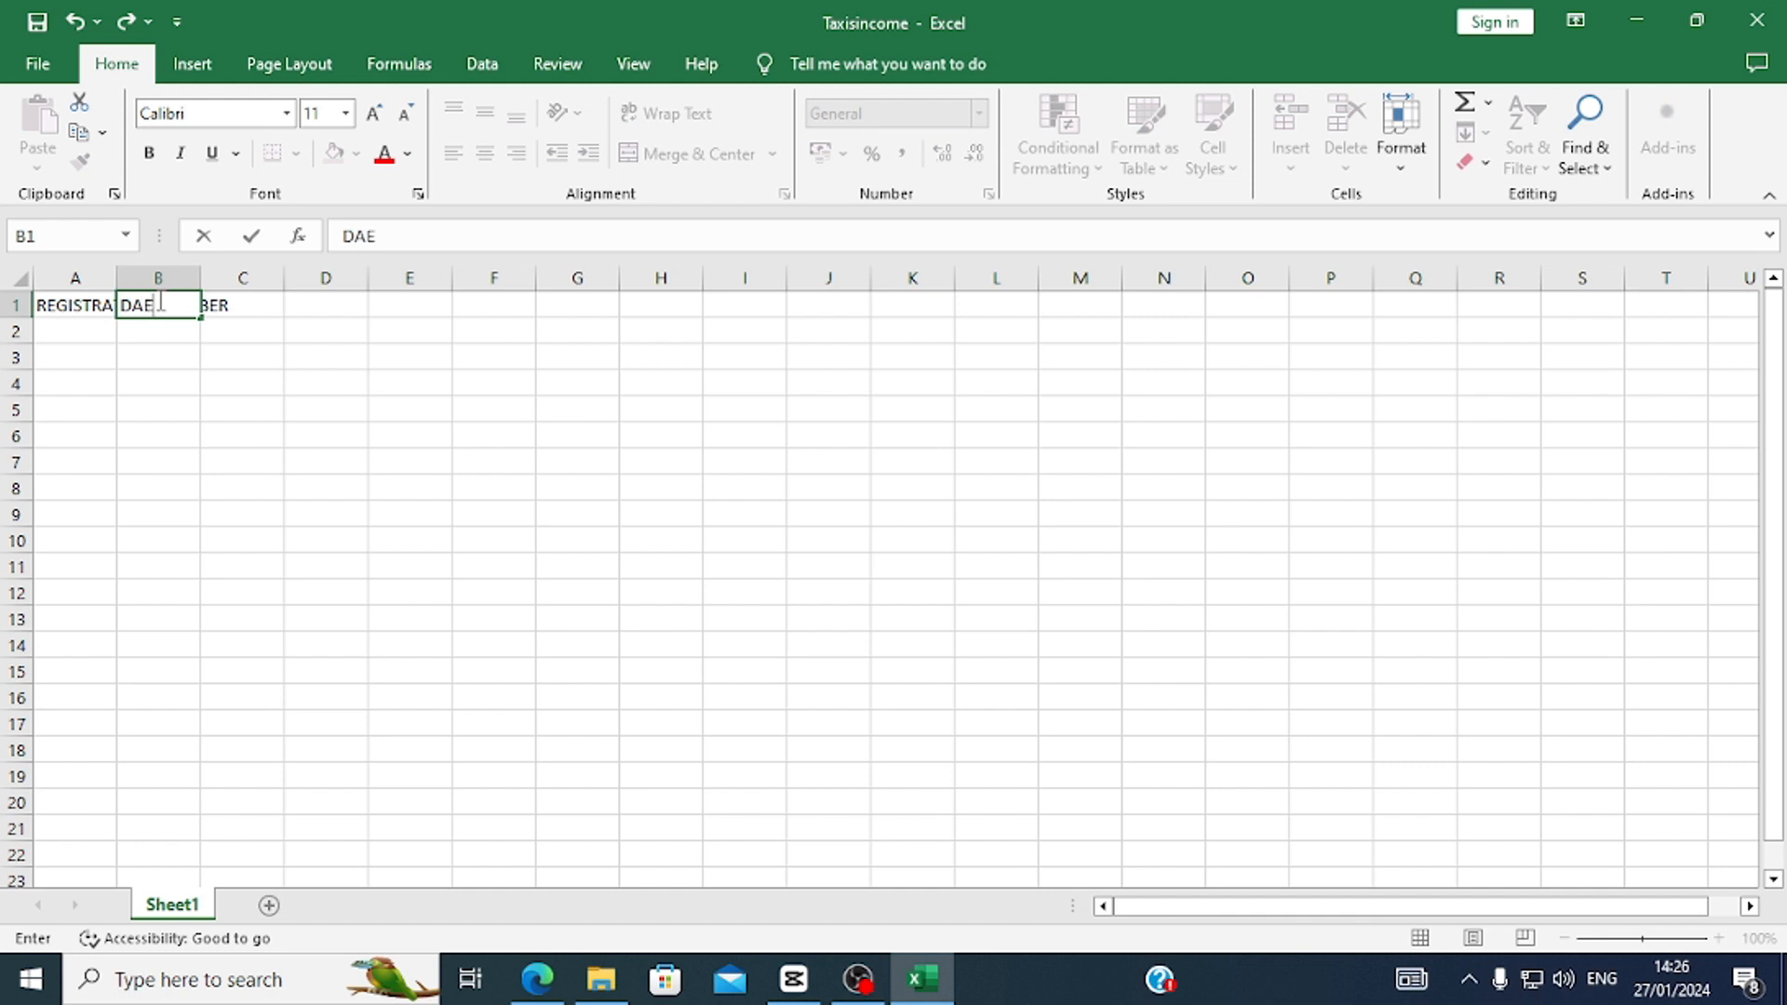
key("BackSpace")
type("TE")
left_click(258, 310)
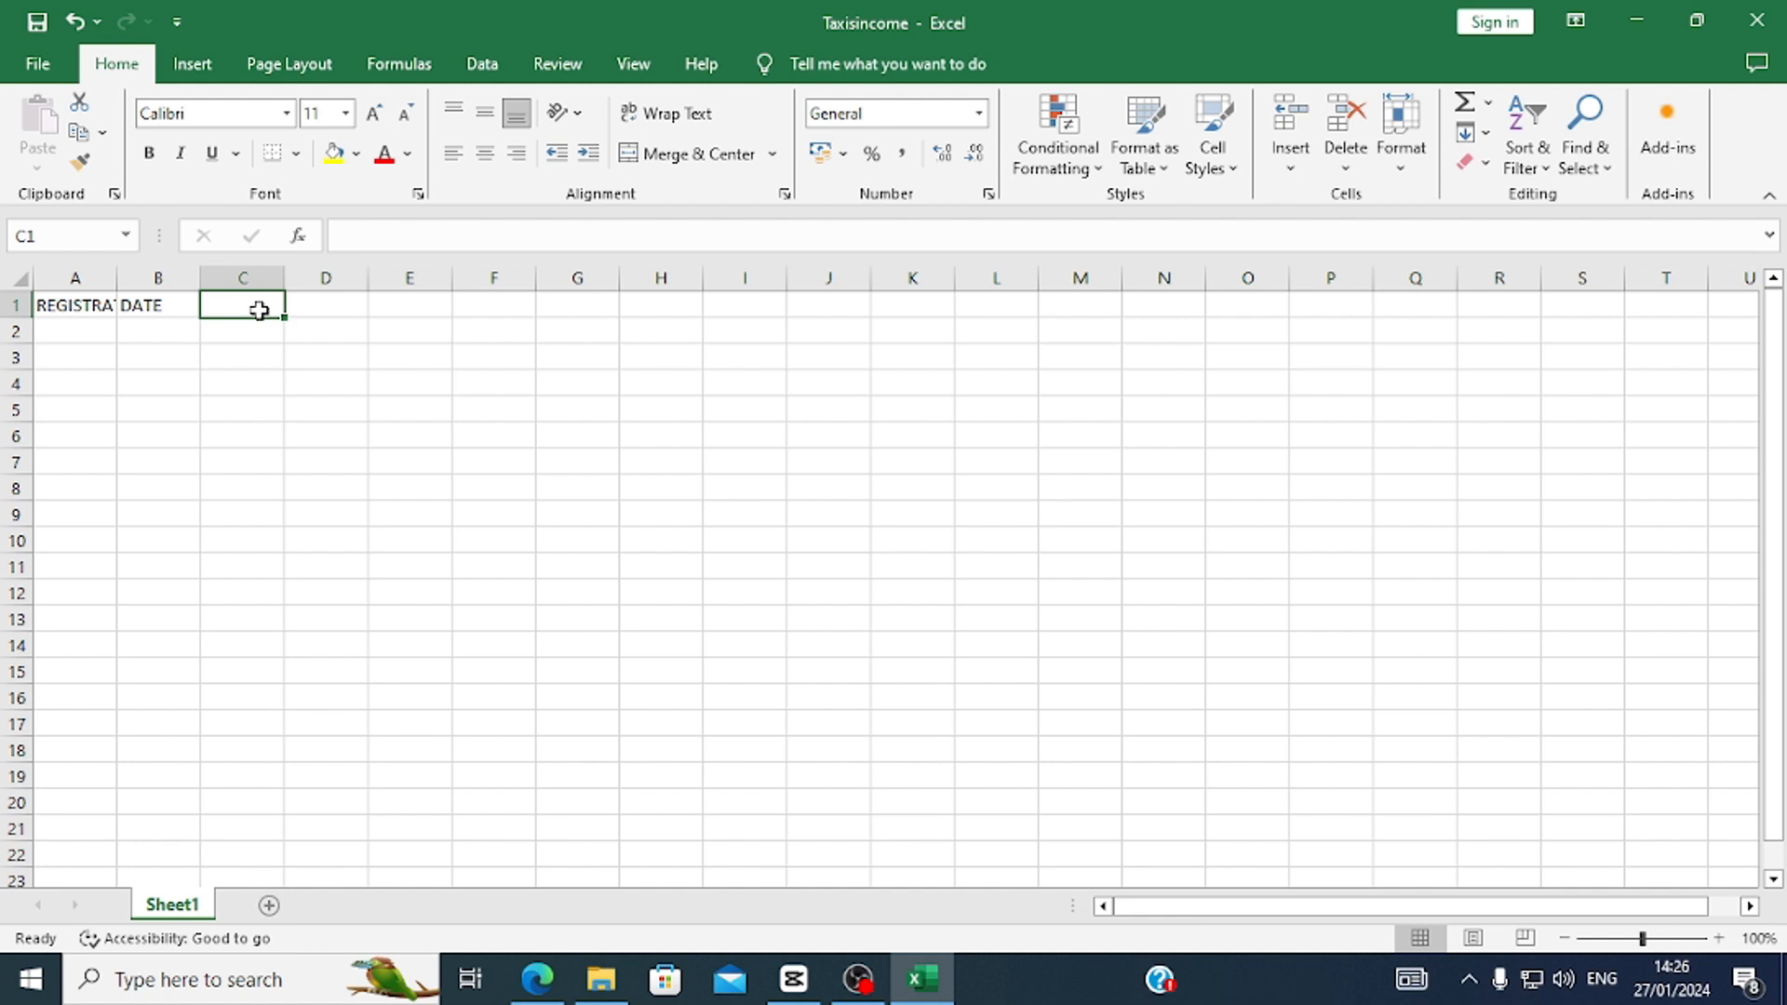
type("4:00AM-9:")
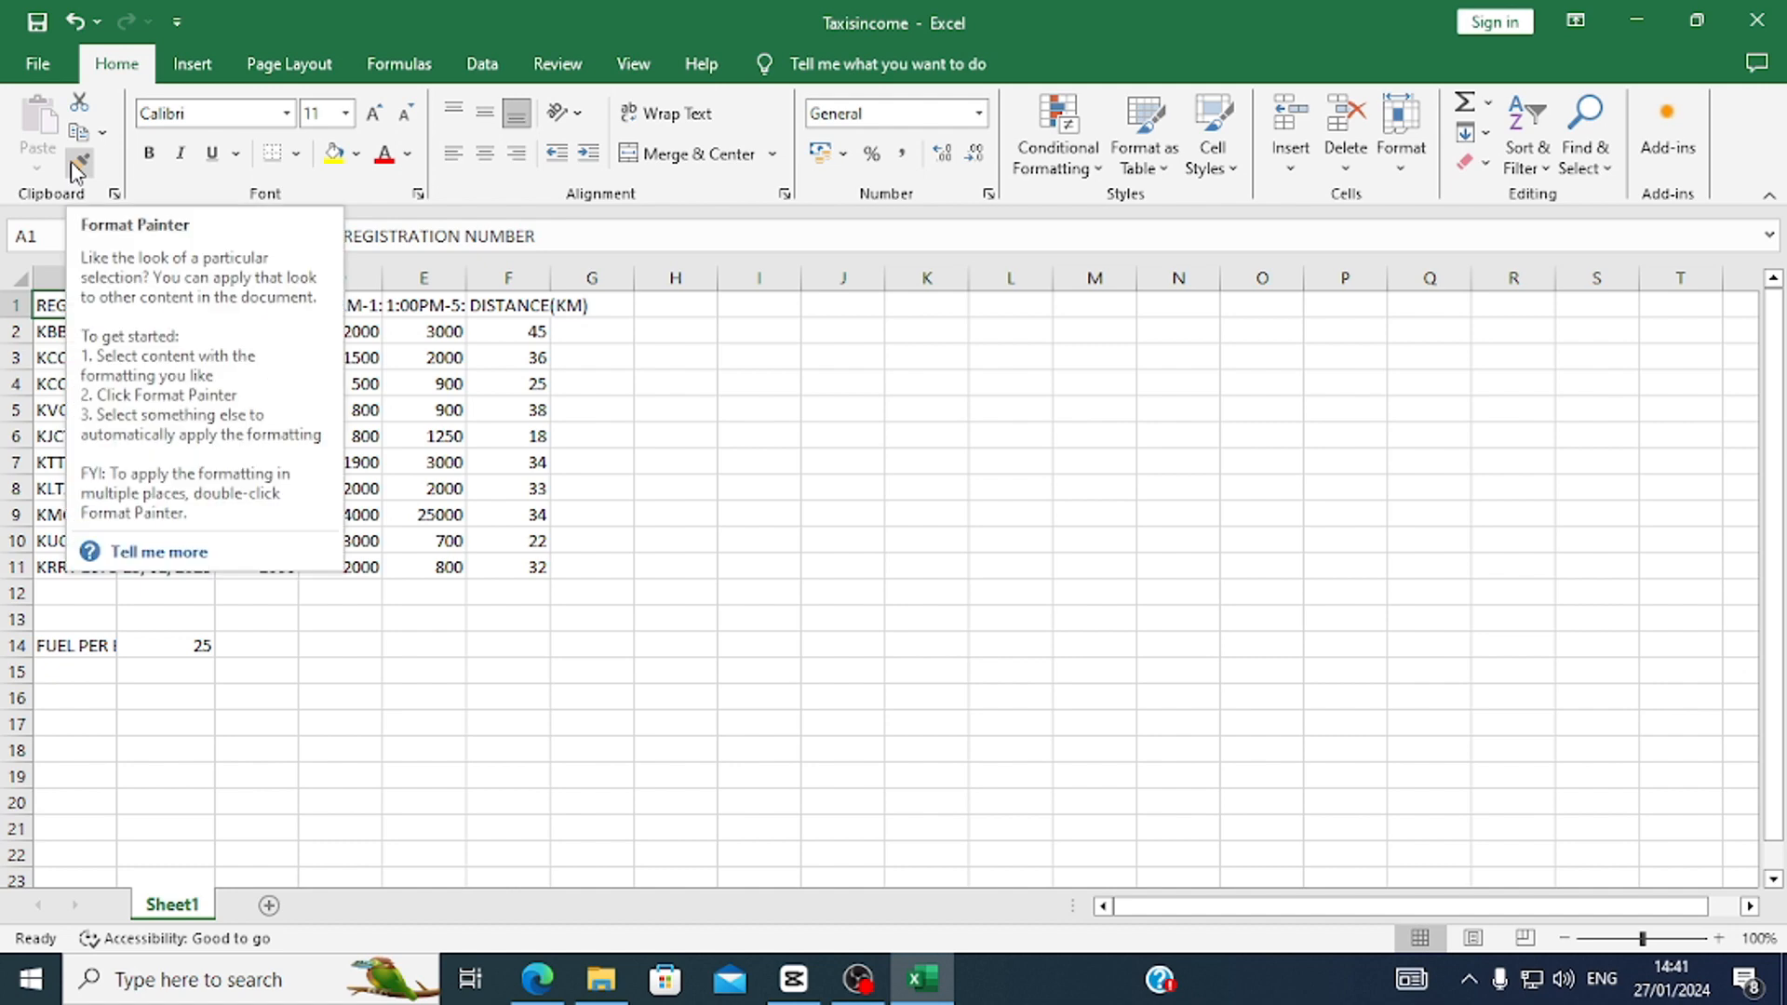
Check the headings against Figure 2 in the Edge PDF, then make the header cells A1:G1 bold in Excel.
left_click(534, 986)
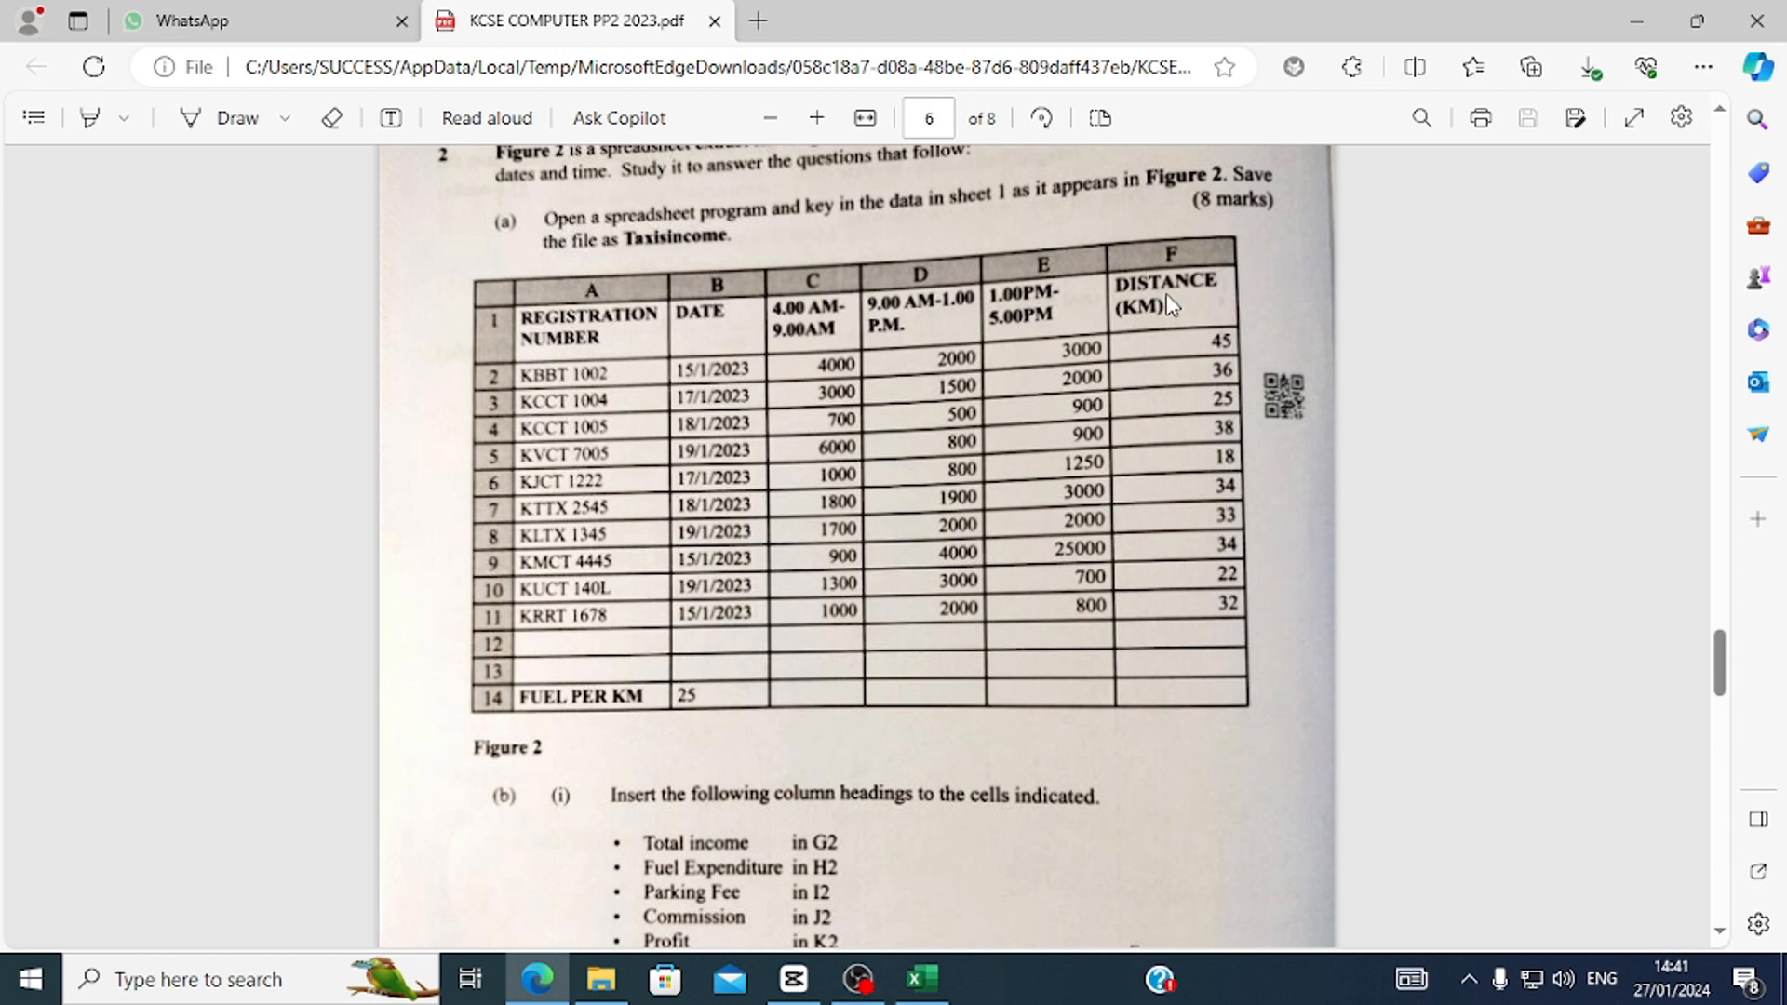
left_click(921, 978)
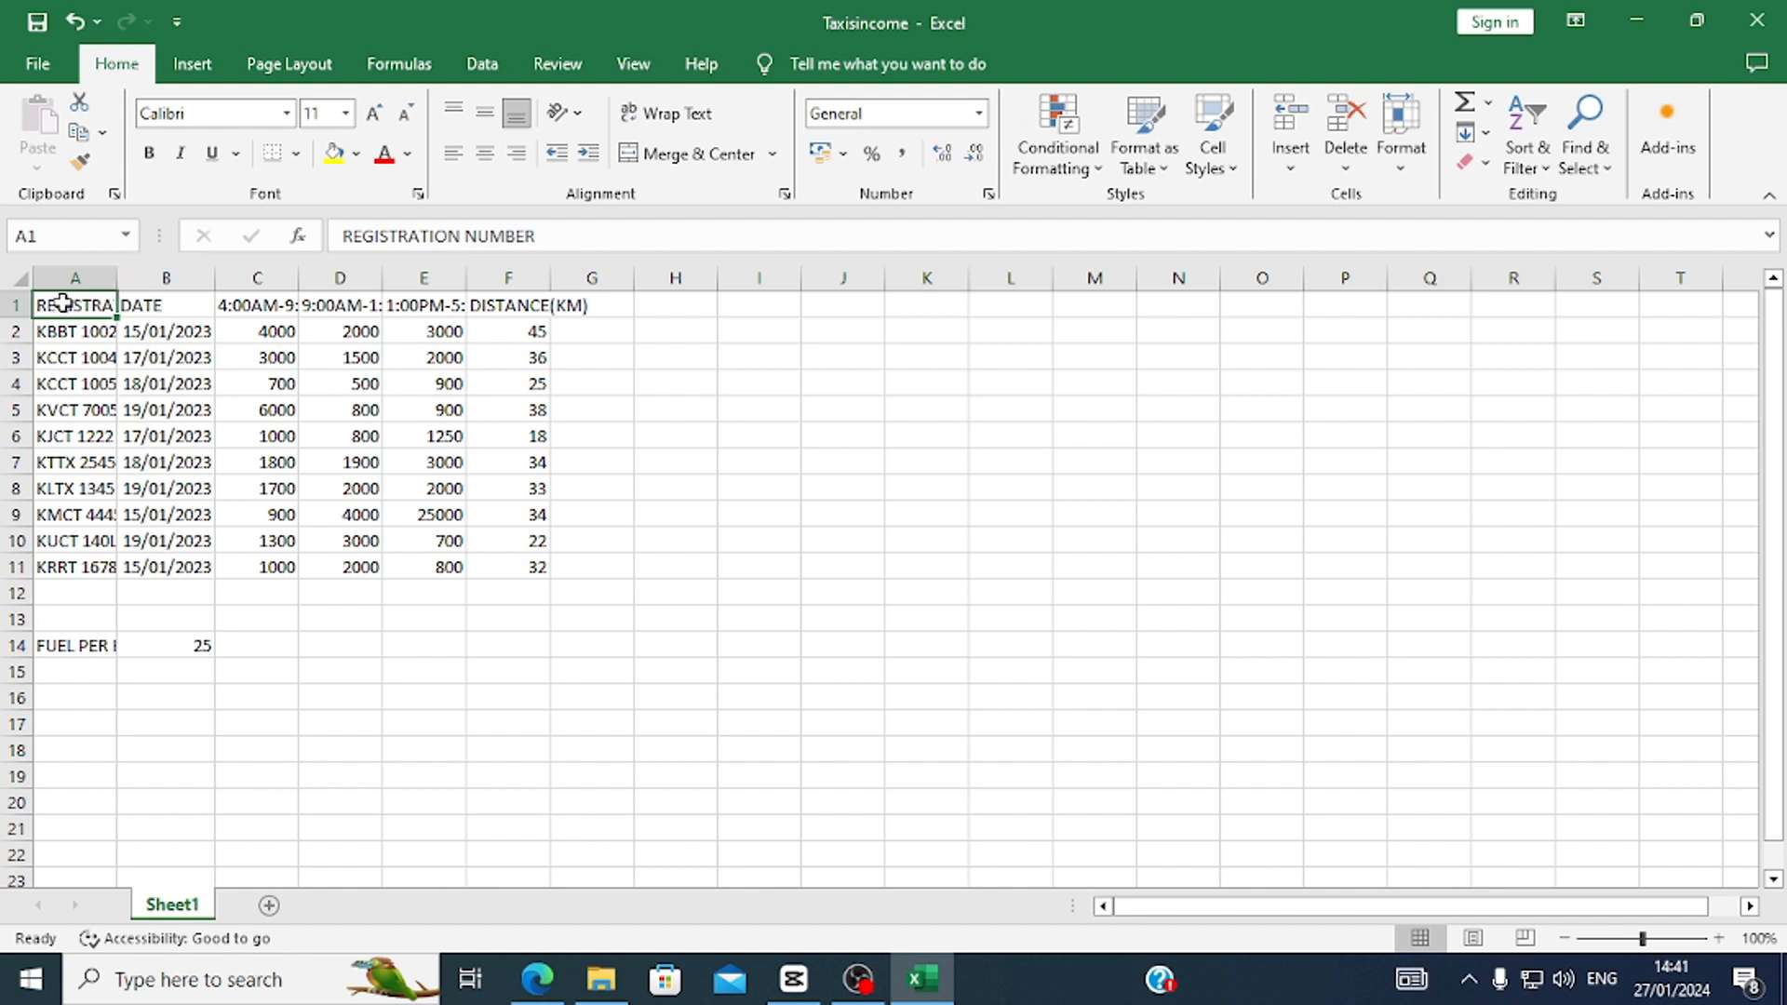
left_click_drag(61, 302, 579, 286)
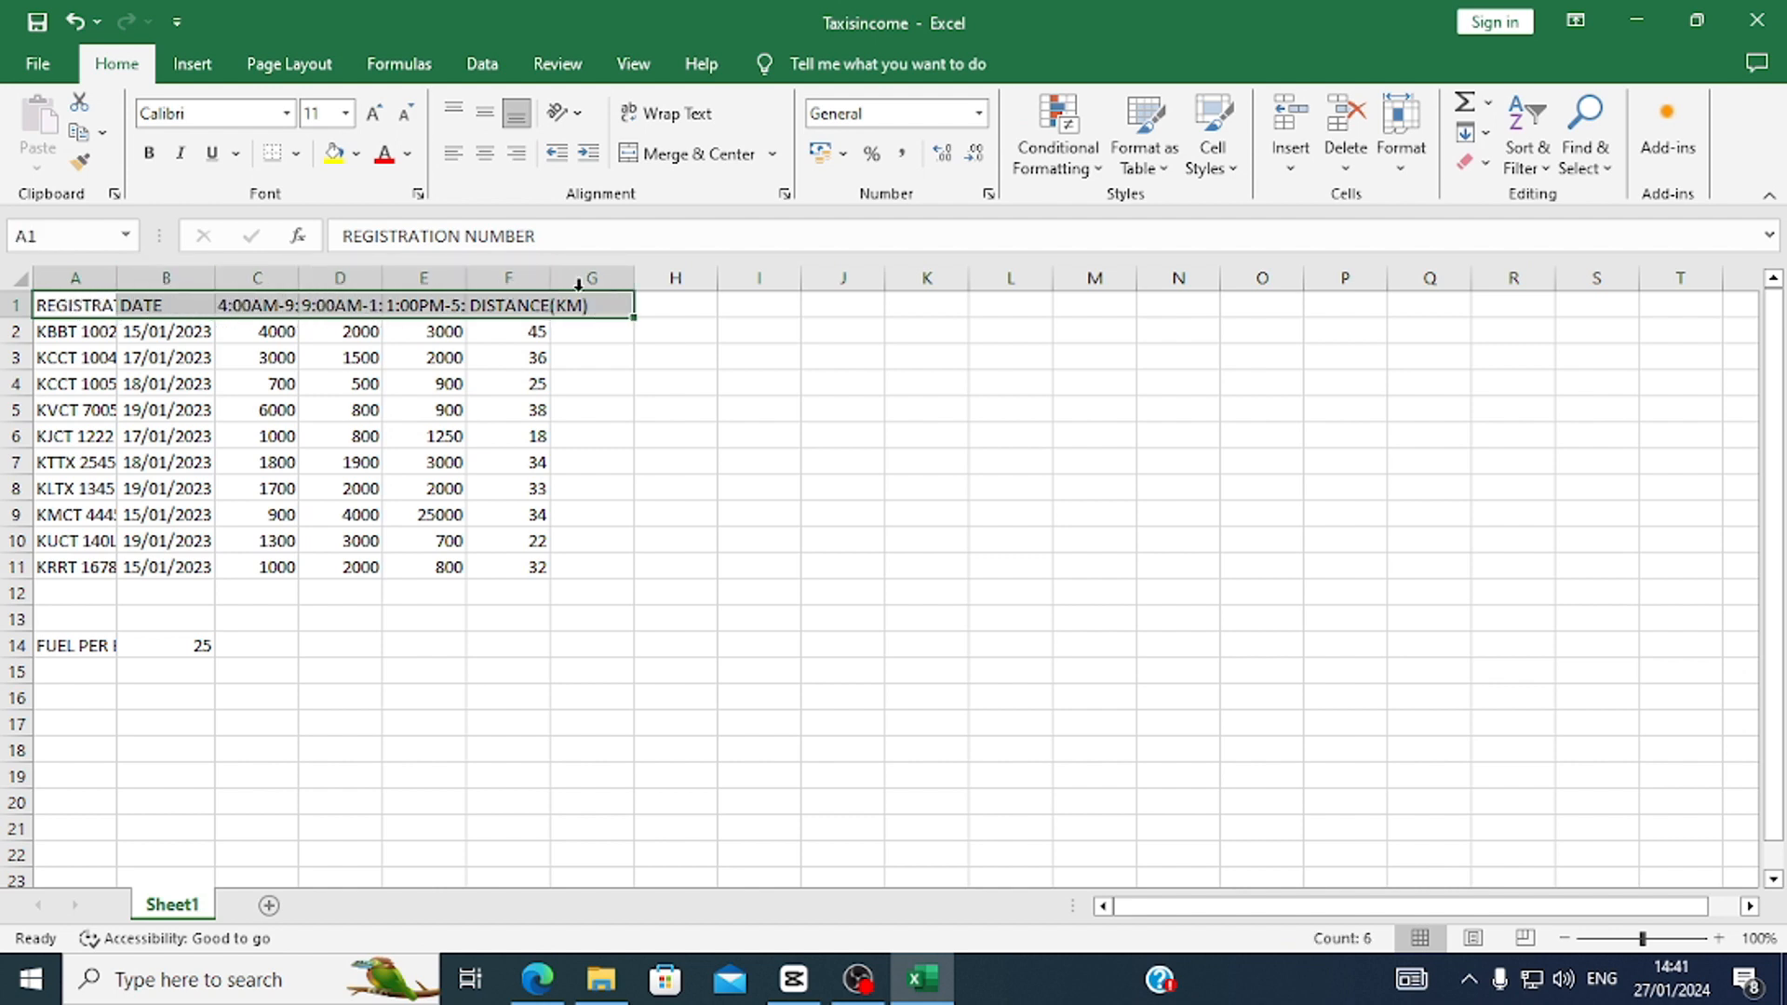
left_click(150, 154)
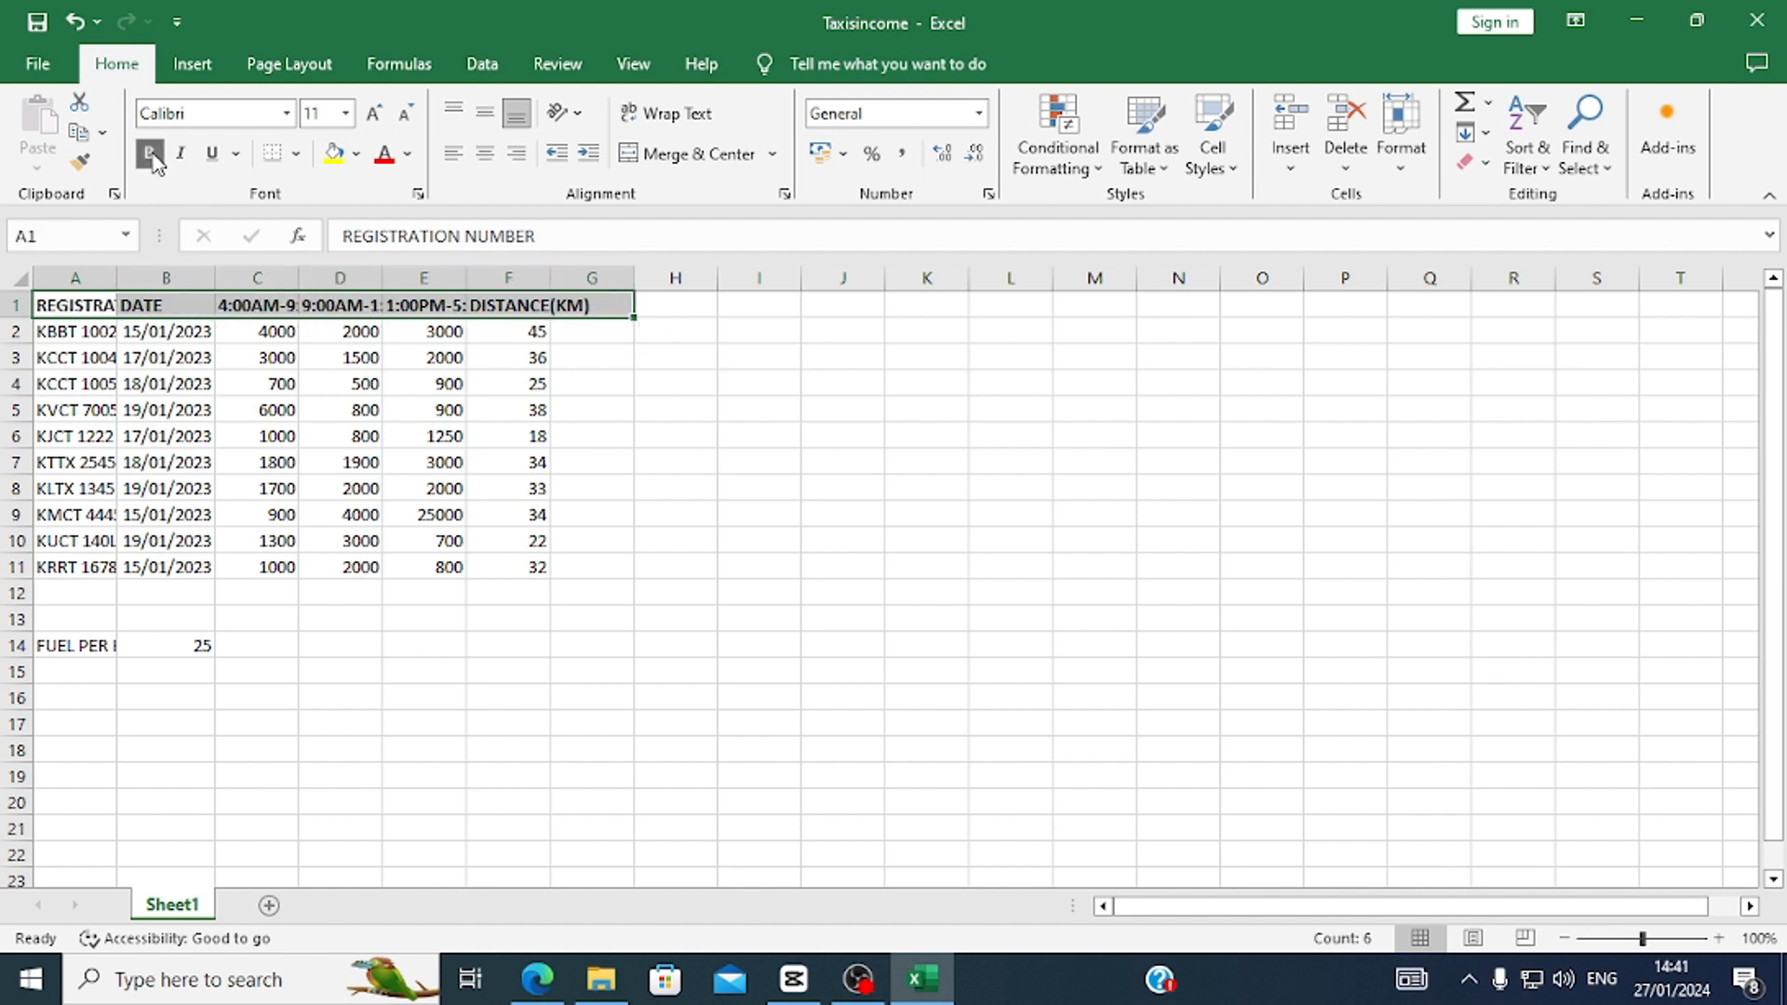
left_click(206, 337)
Select cell A1, check how the registration number heading is laid out in the Edge PDF, and return to Excel.
left_click(76, 310)
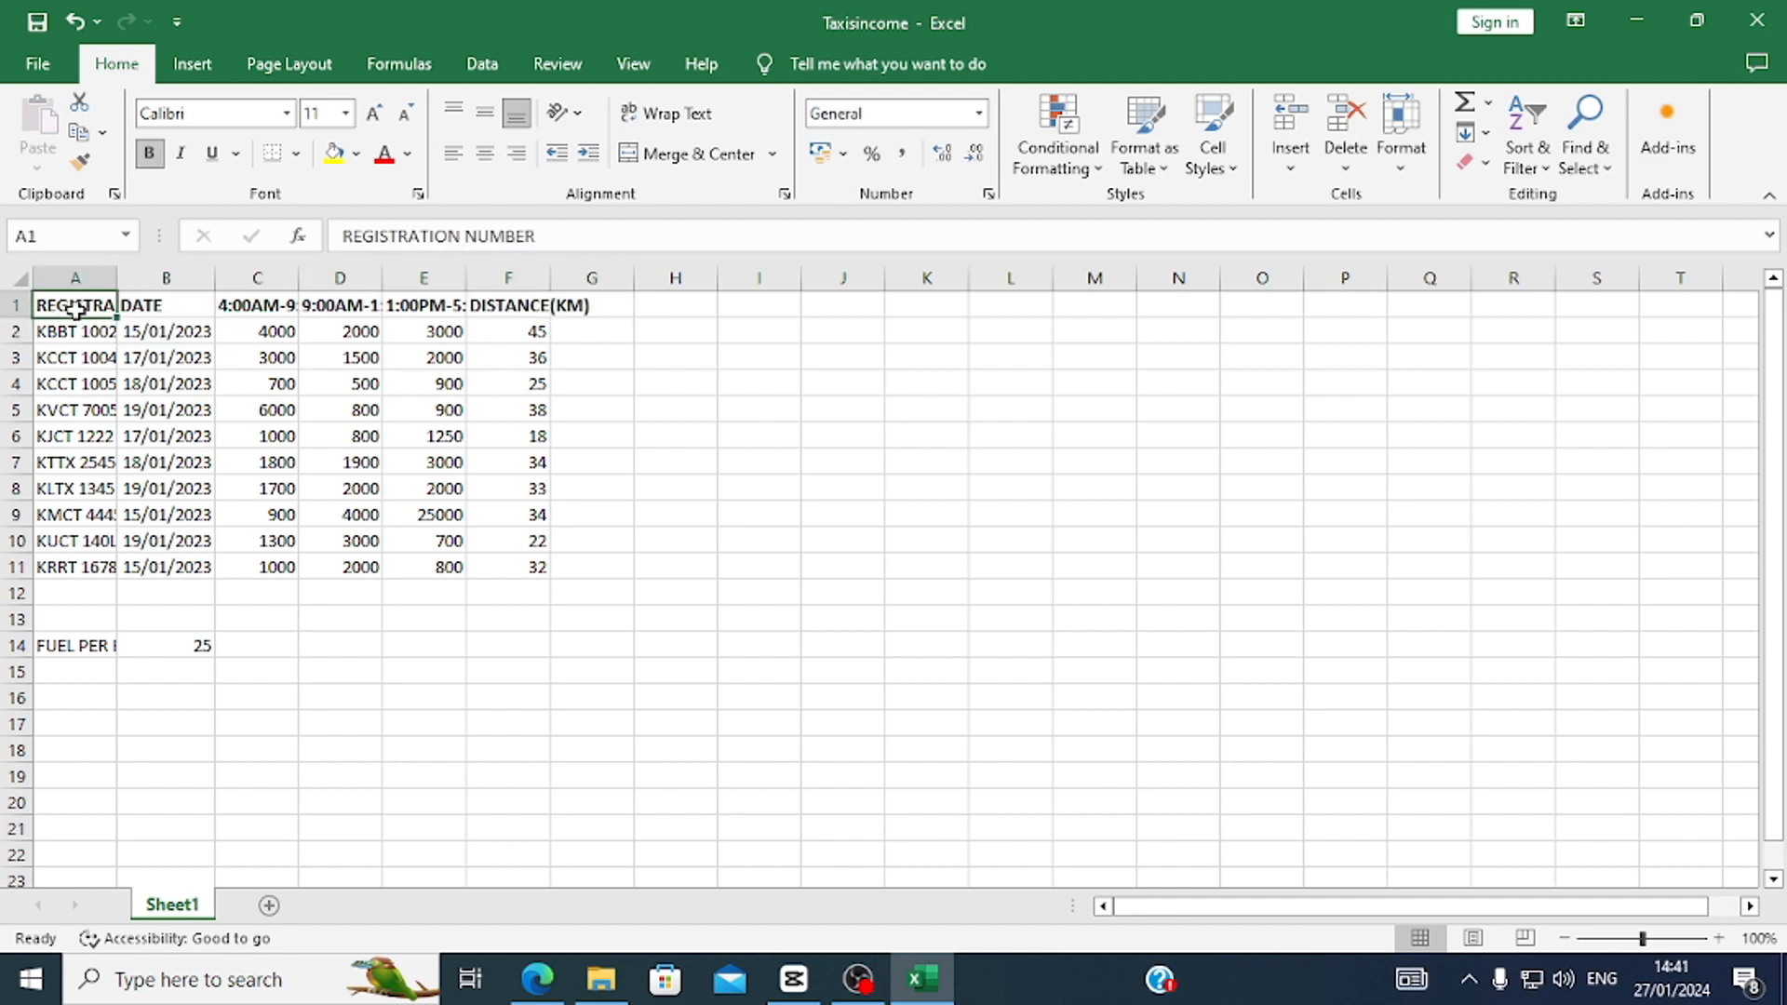
left_click(537, 977)
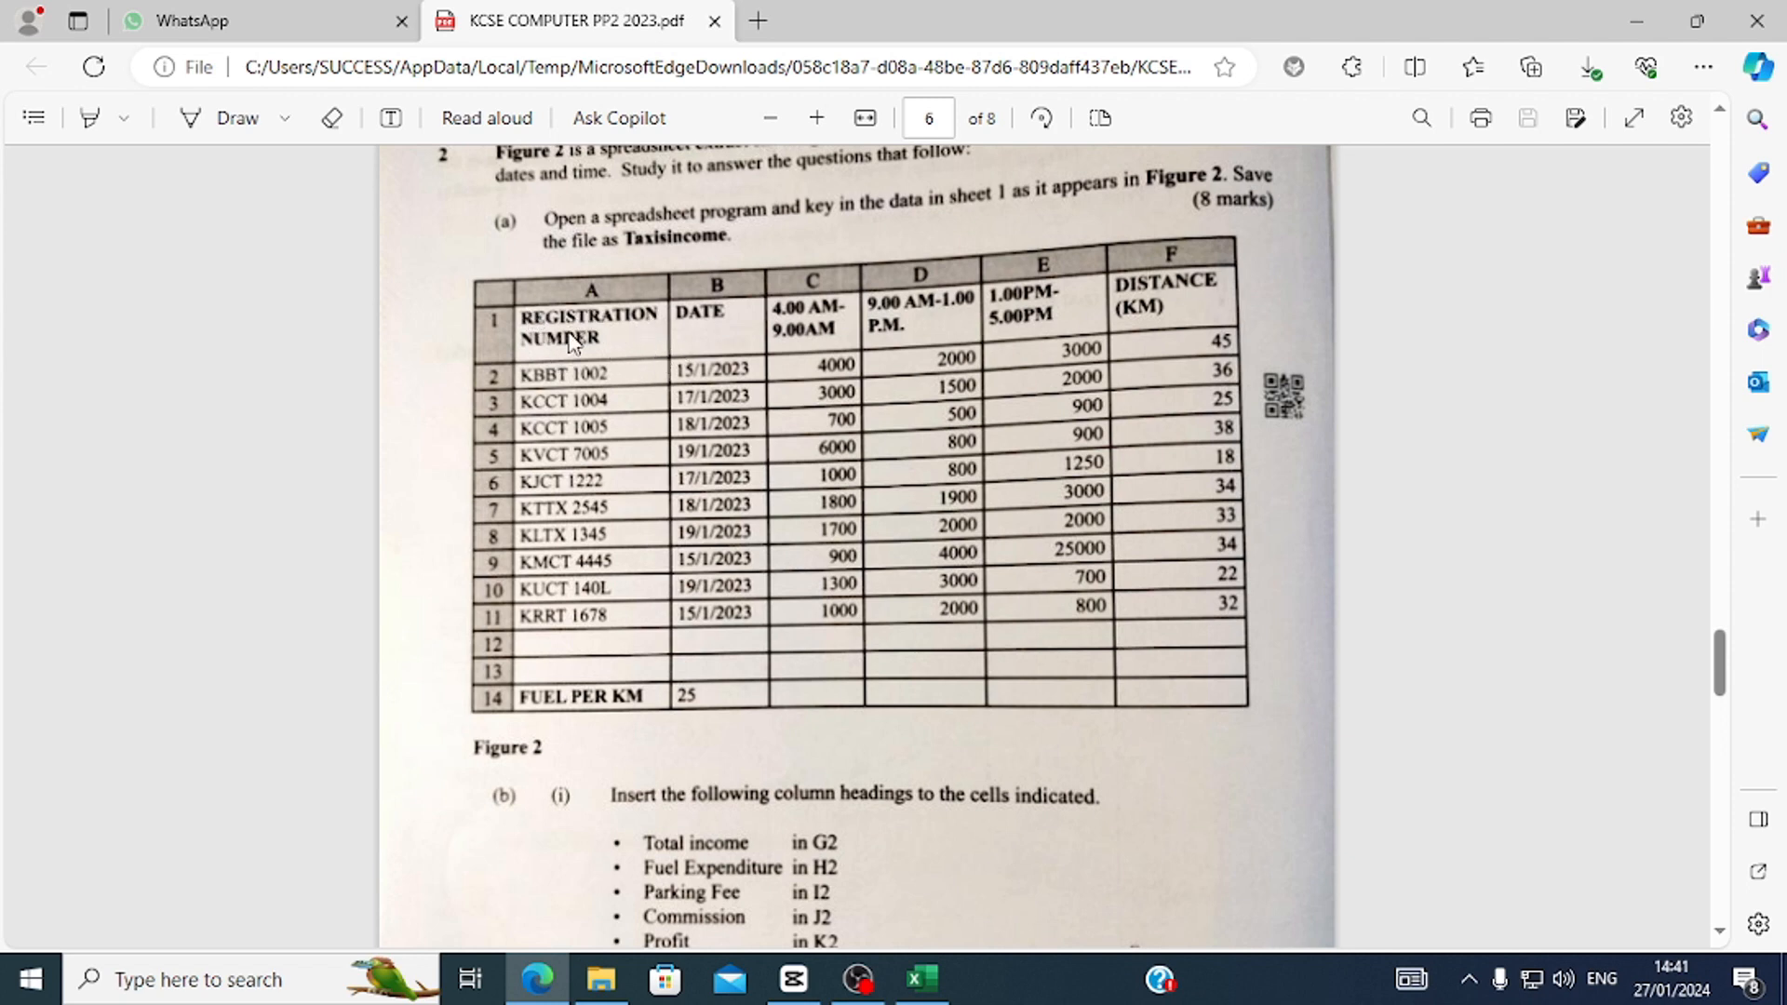
left_click(921, 978)
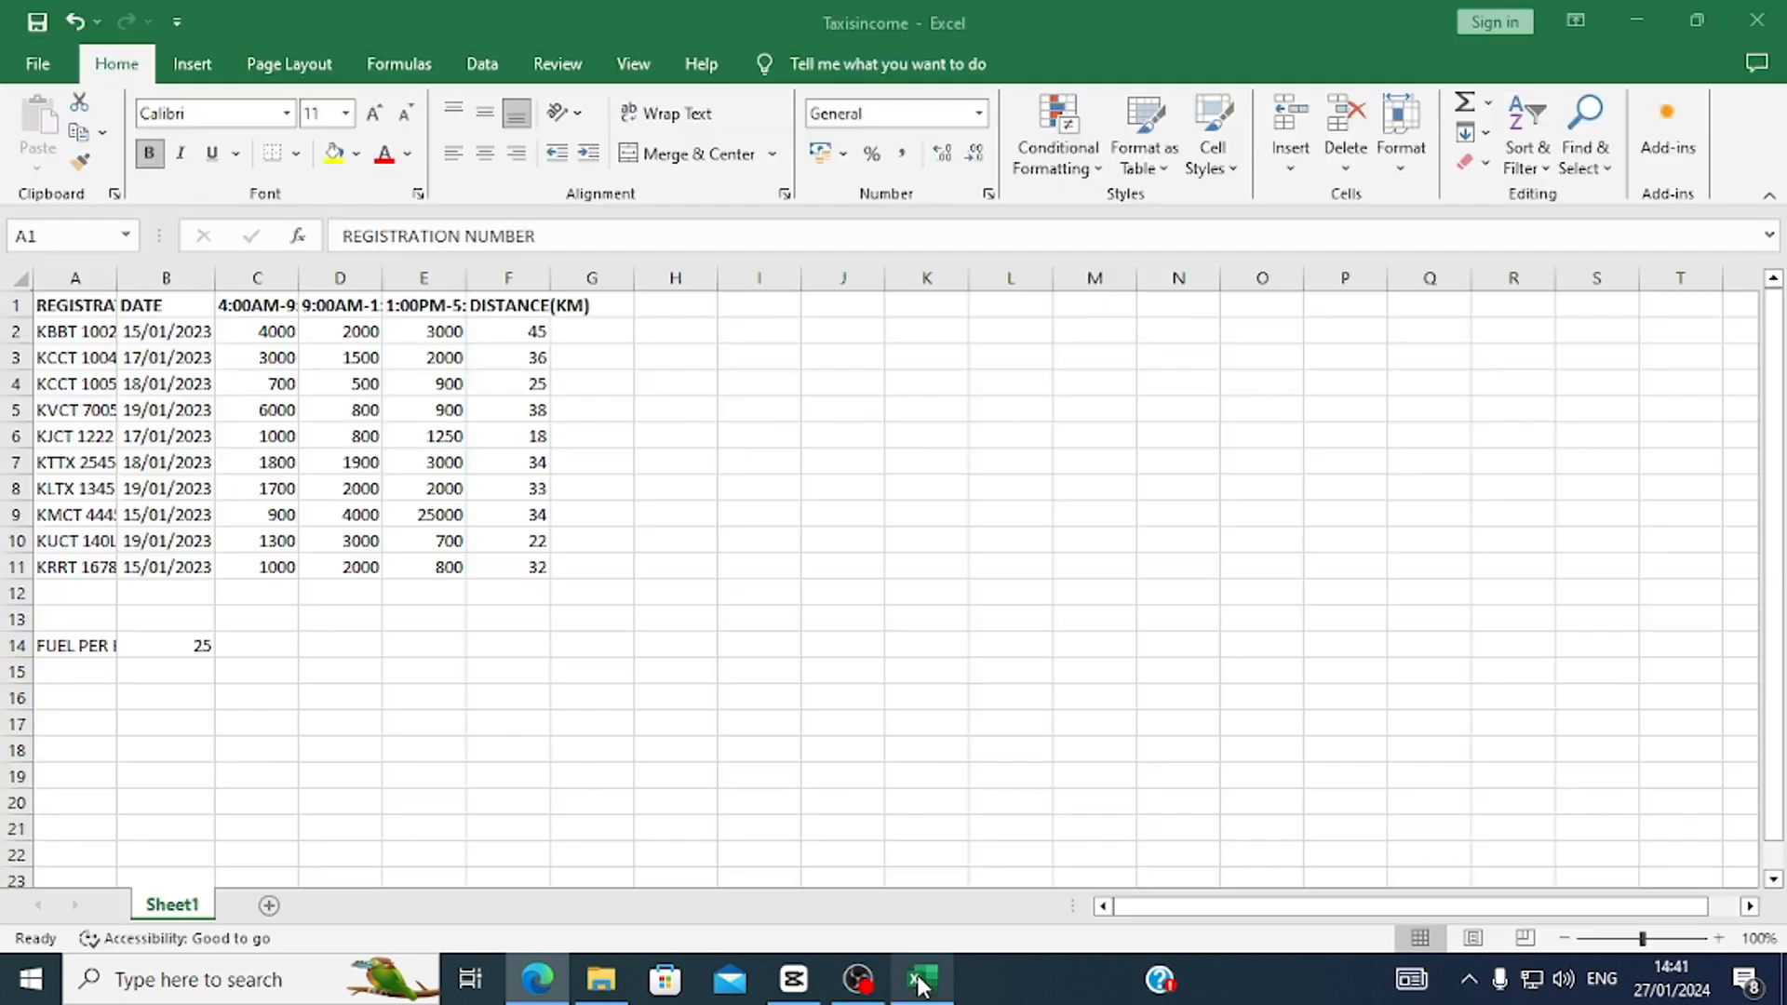
Format the header cells A1:F1 with Left (Indent) horizontal alignment, Top vertical alignment and wrapped text.
left_click_drag(100, 304, 541, 299)
right_click(79, 299)
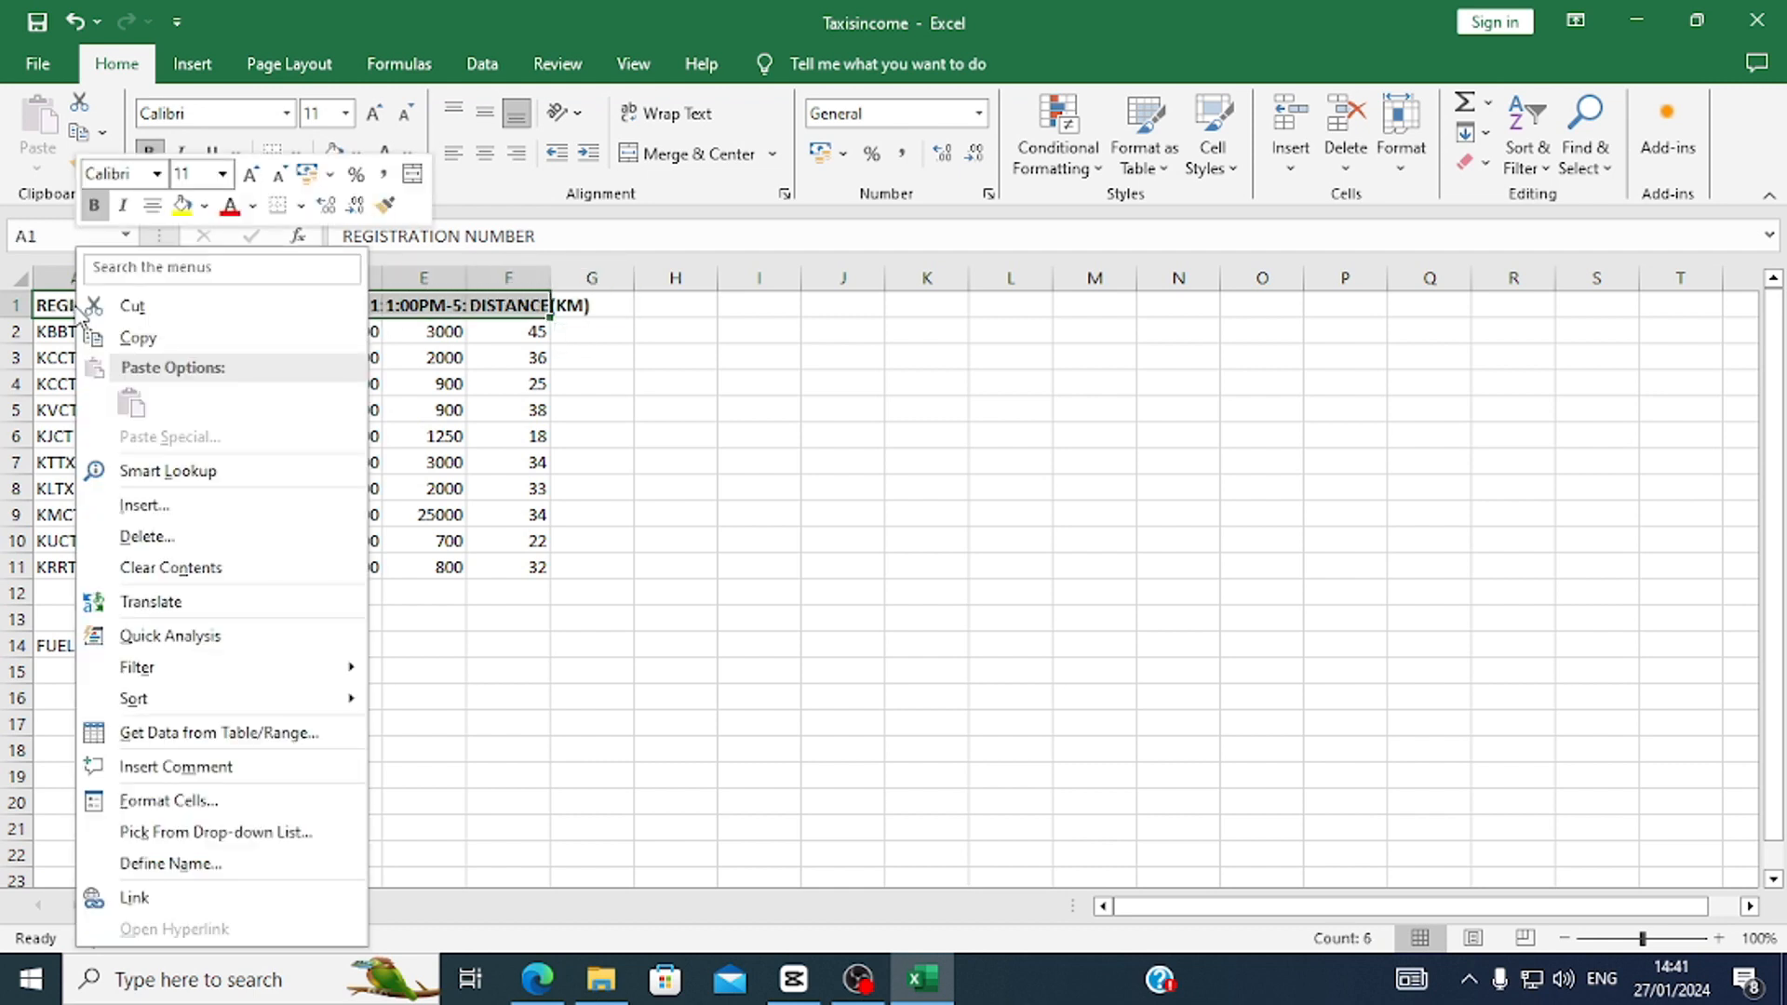
left_click(153, 800)
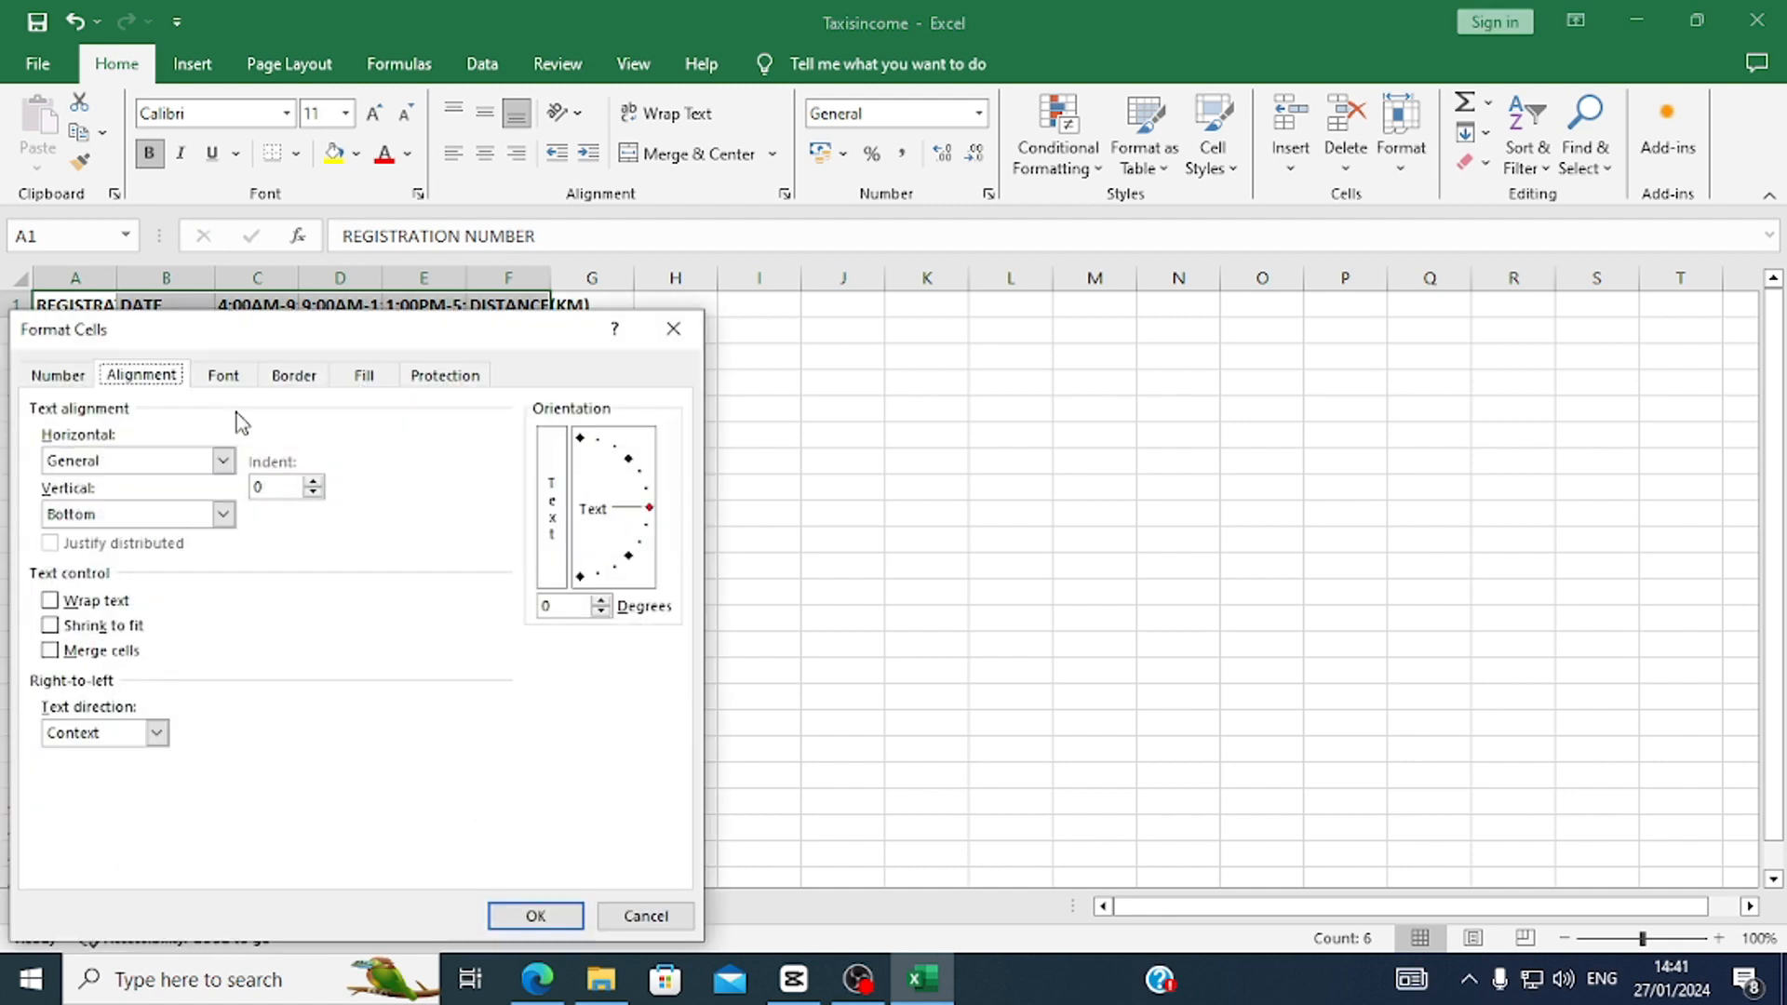
left_click(224, 461)
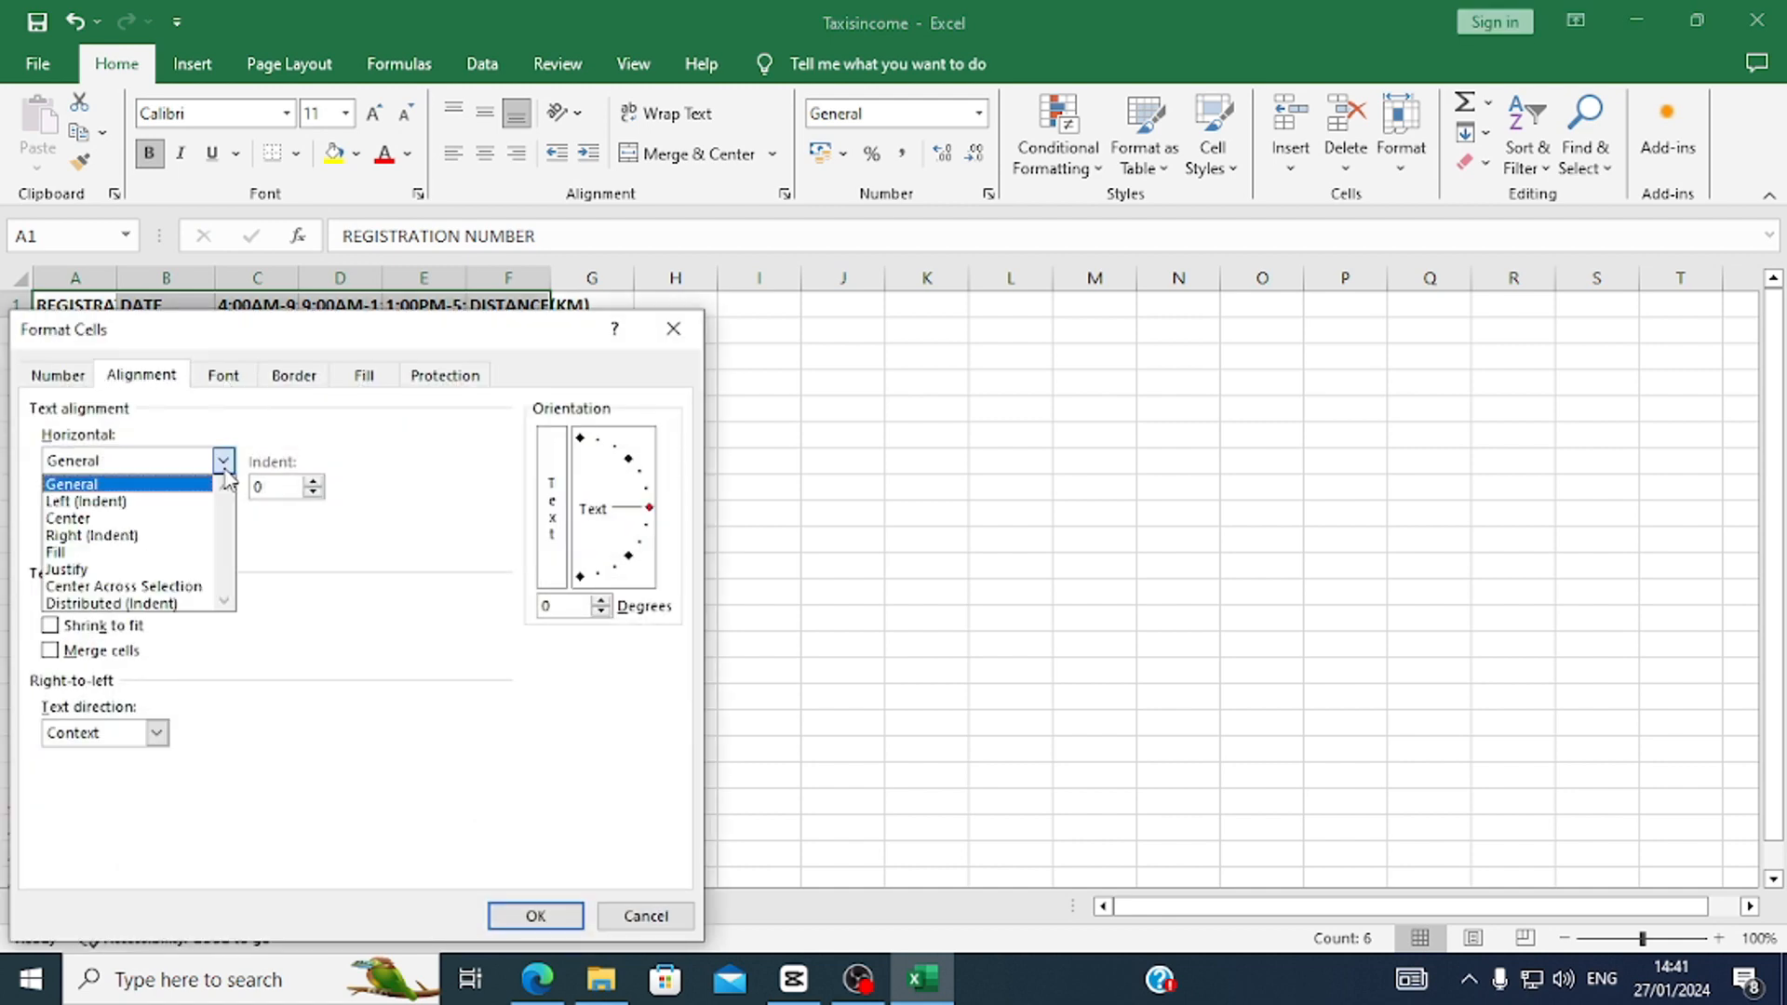
left_click(183, 503)
left_click(224, 515)
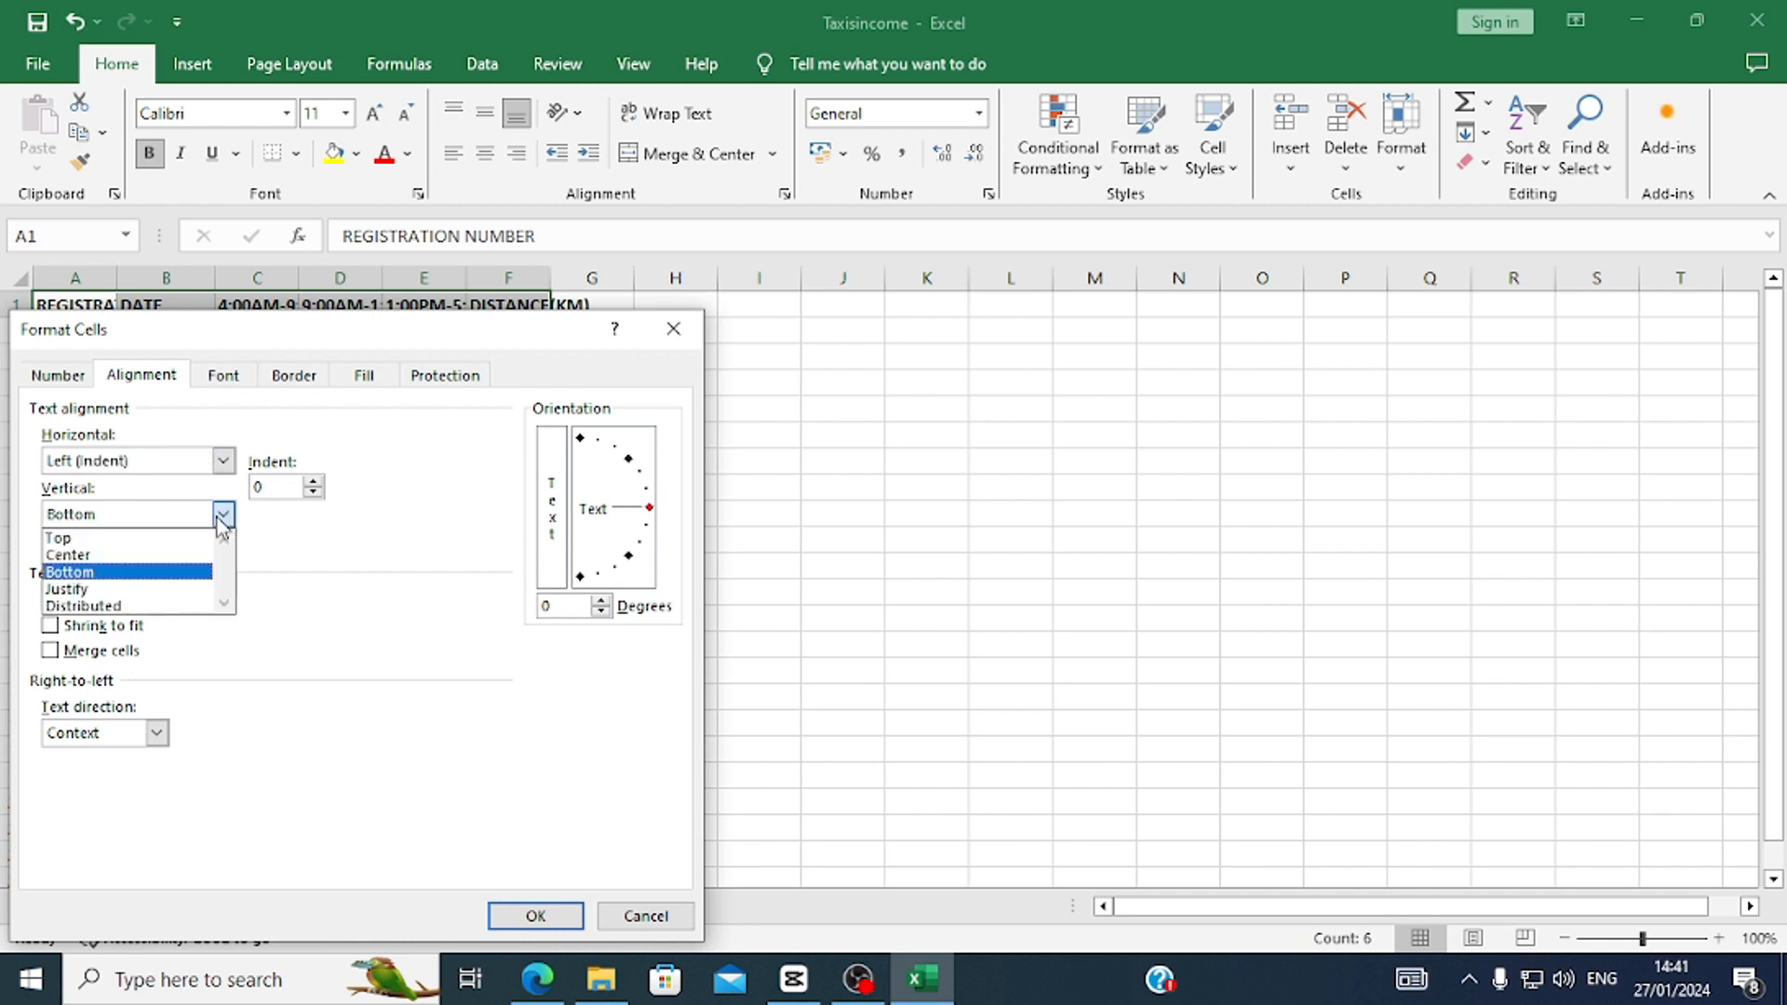
left_click(111, 540)
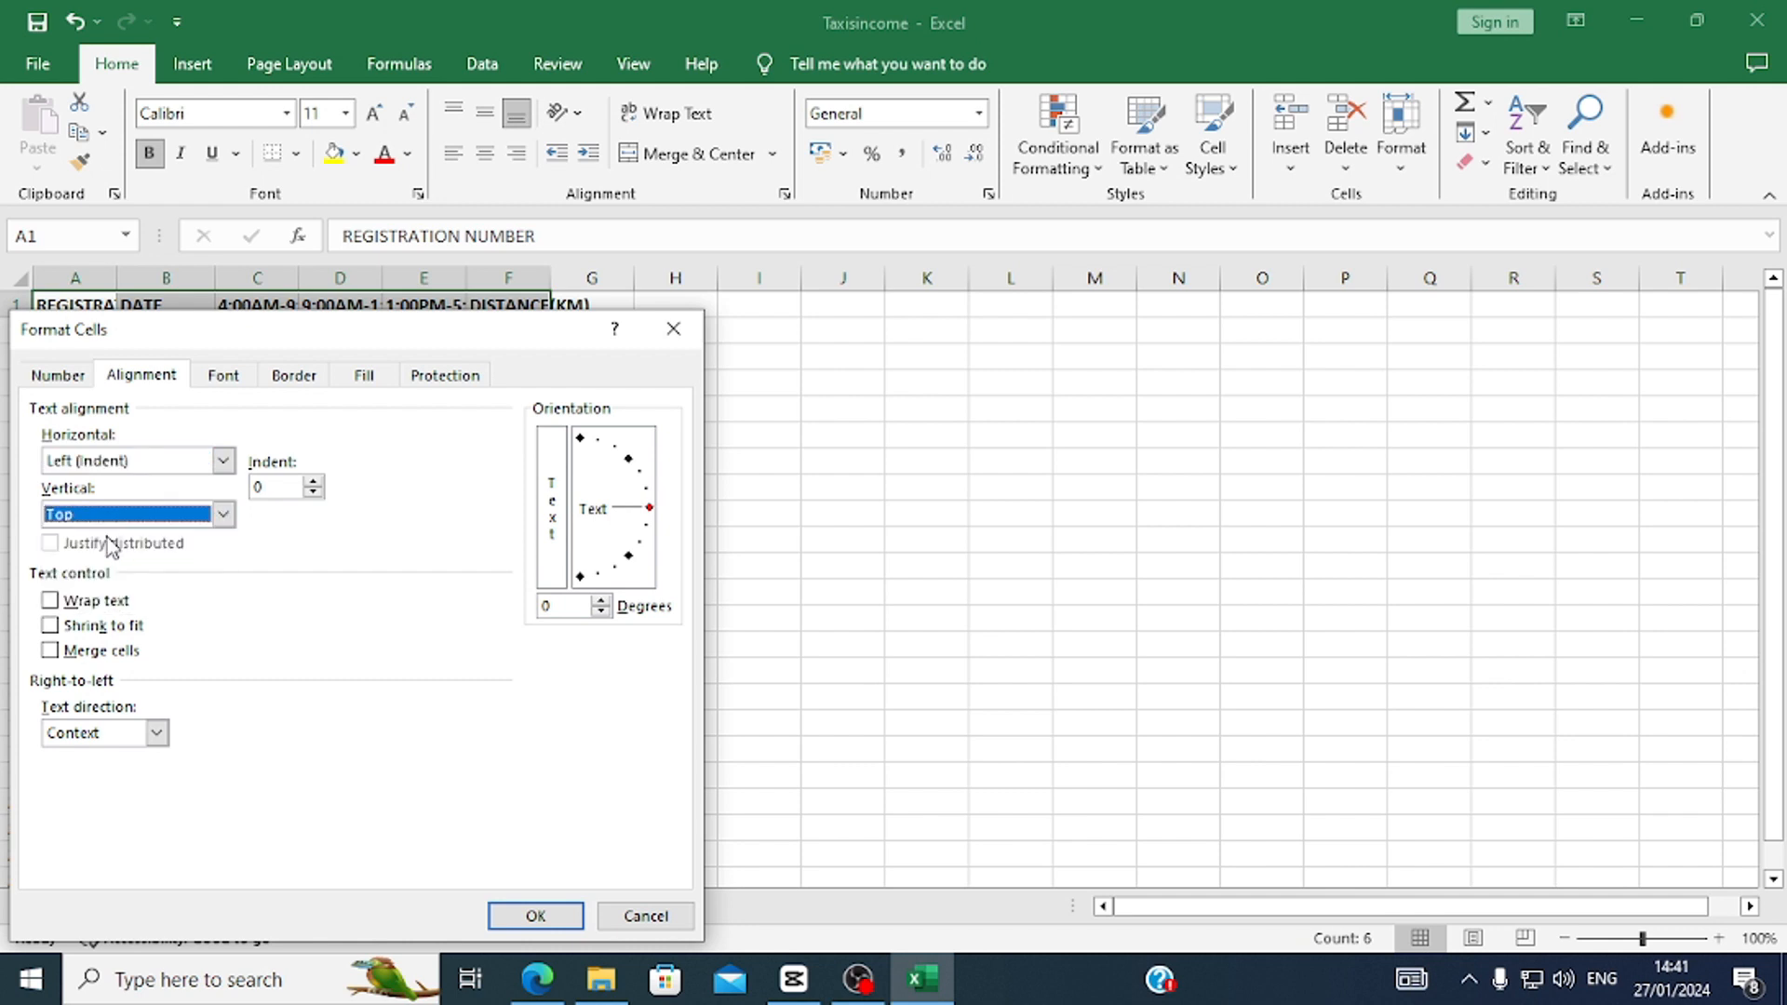
left_click(71, 601)
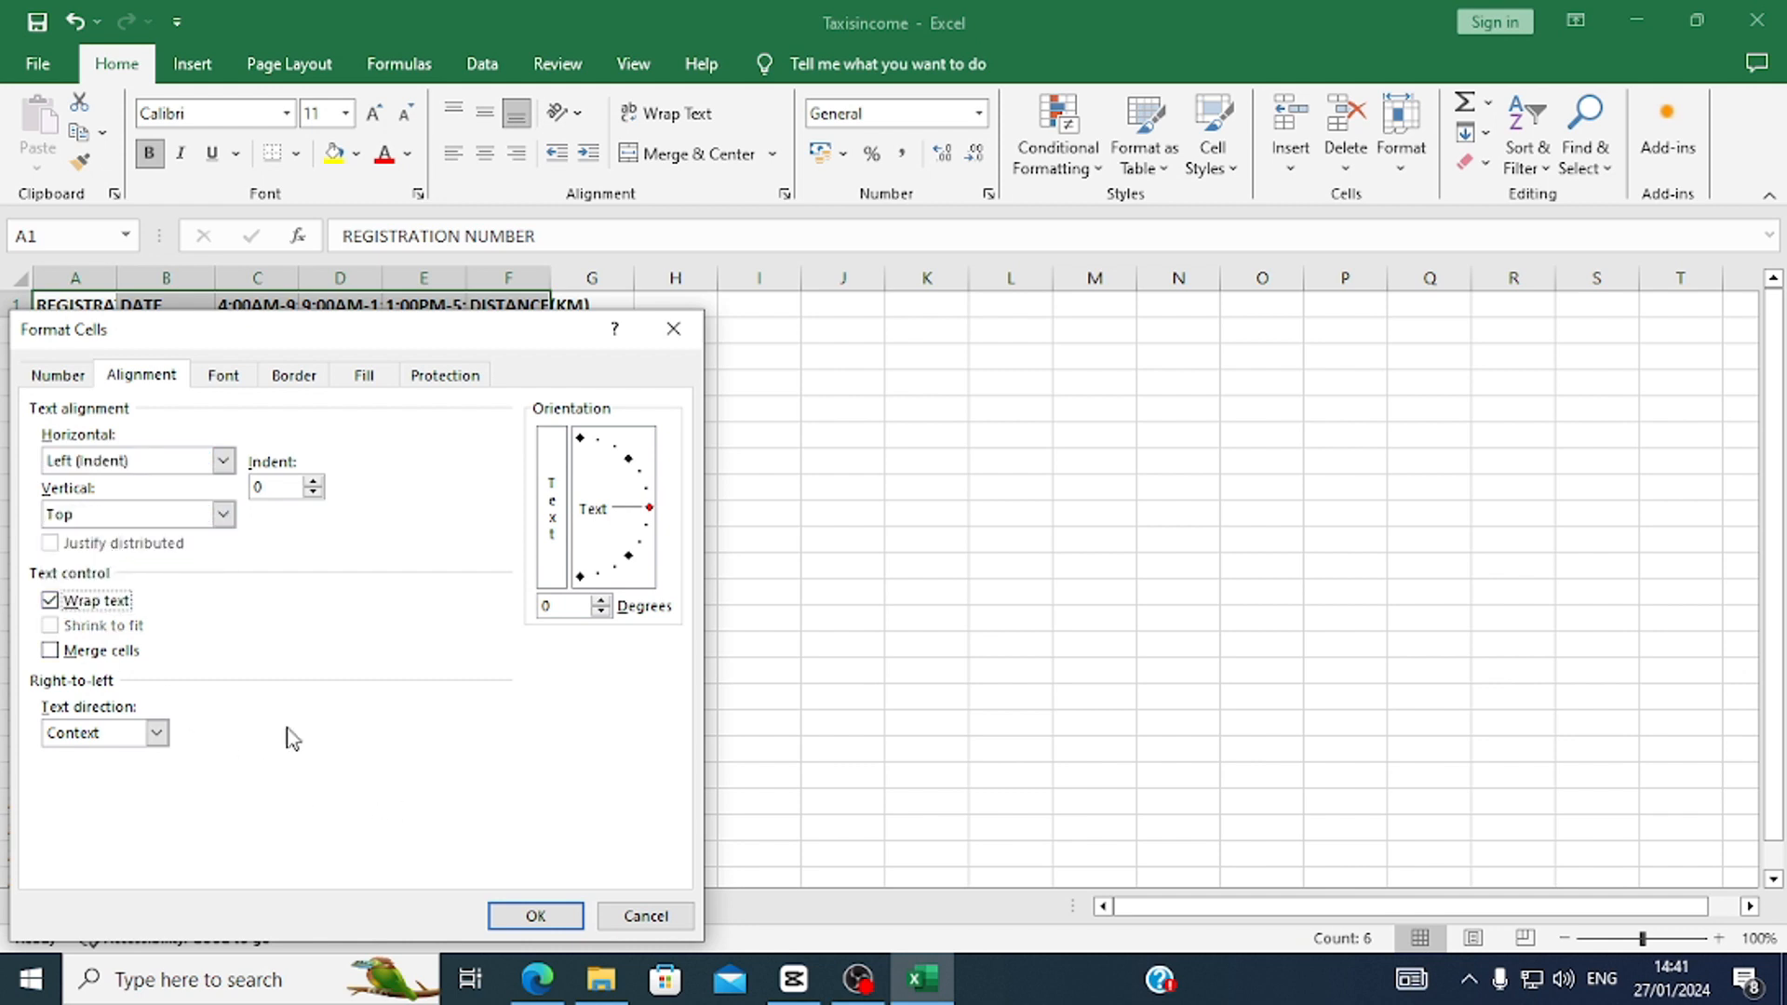
left_click(532, 919)
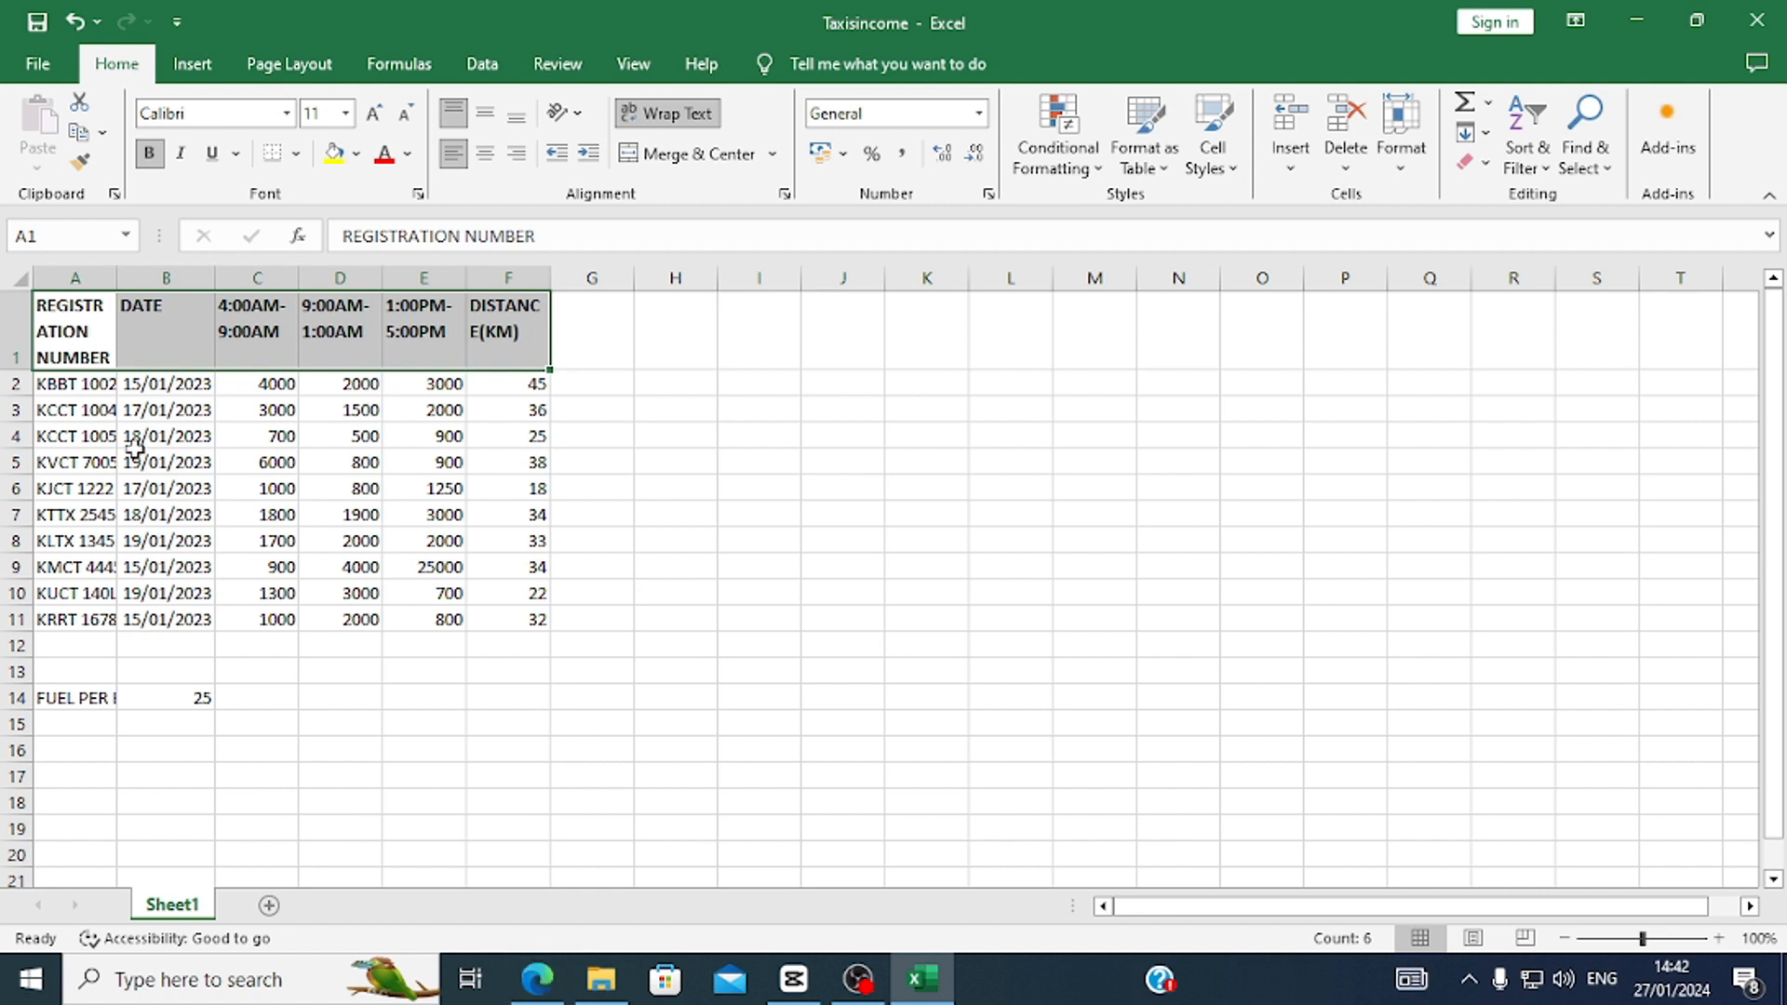
Widen columns A and F so that the words REGISTRATION and DISTANCE each fit on one line.
left_click_drag(113, 274, 159, 275)
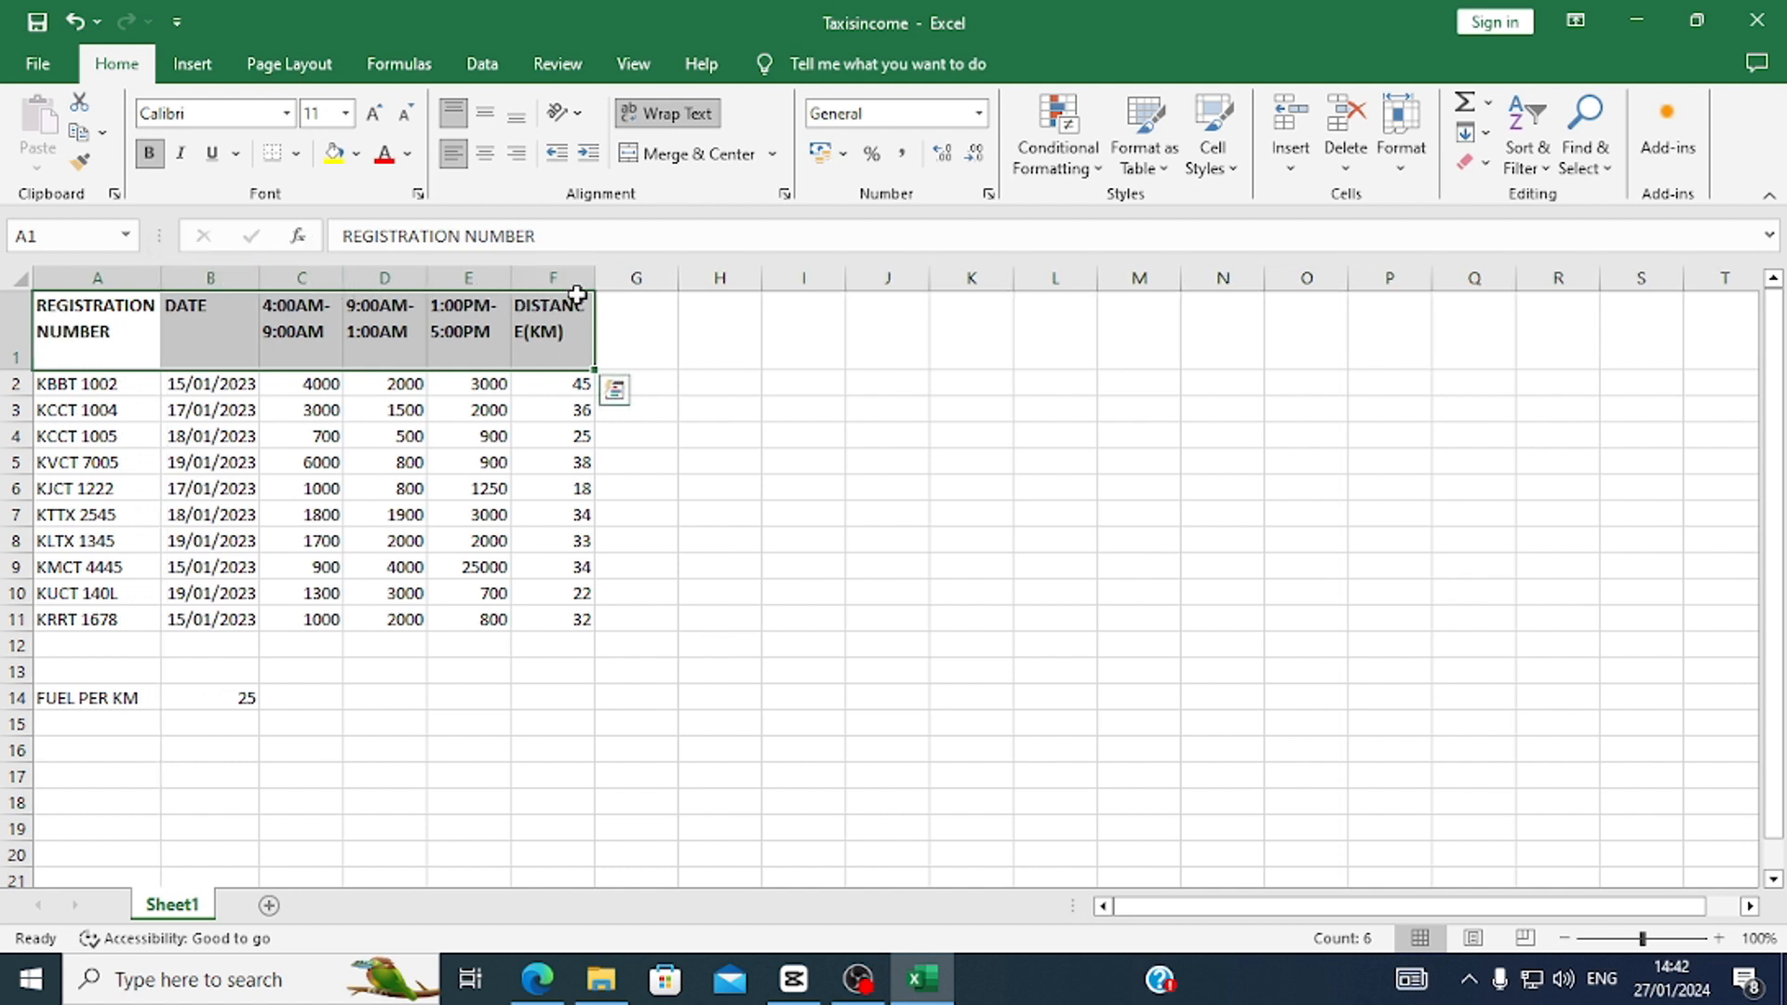
left_click_drag(589, 289, 597, 284)
left_click(604, 282)
left_click(605, 282)
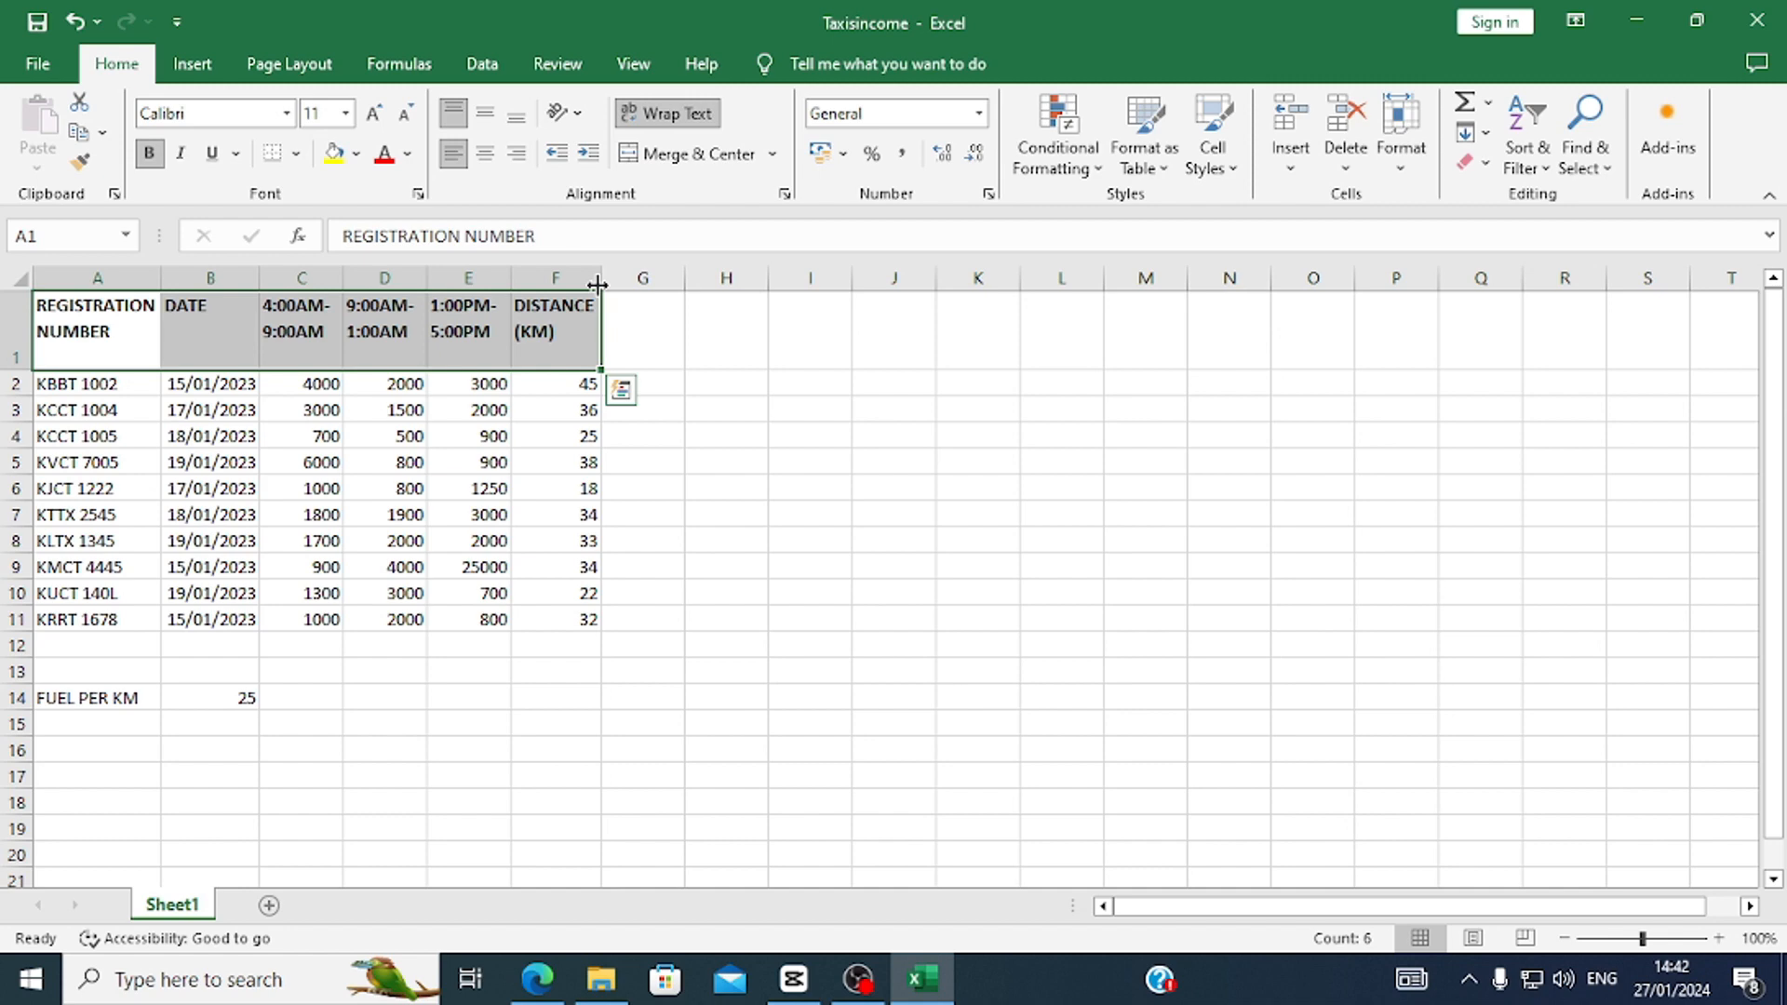
Check the time-slot headings against Figure 2 in the Edge PDF, then widen column D in Excel to about 9.
left_click(537, 977)
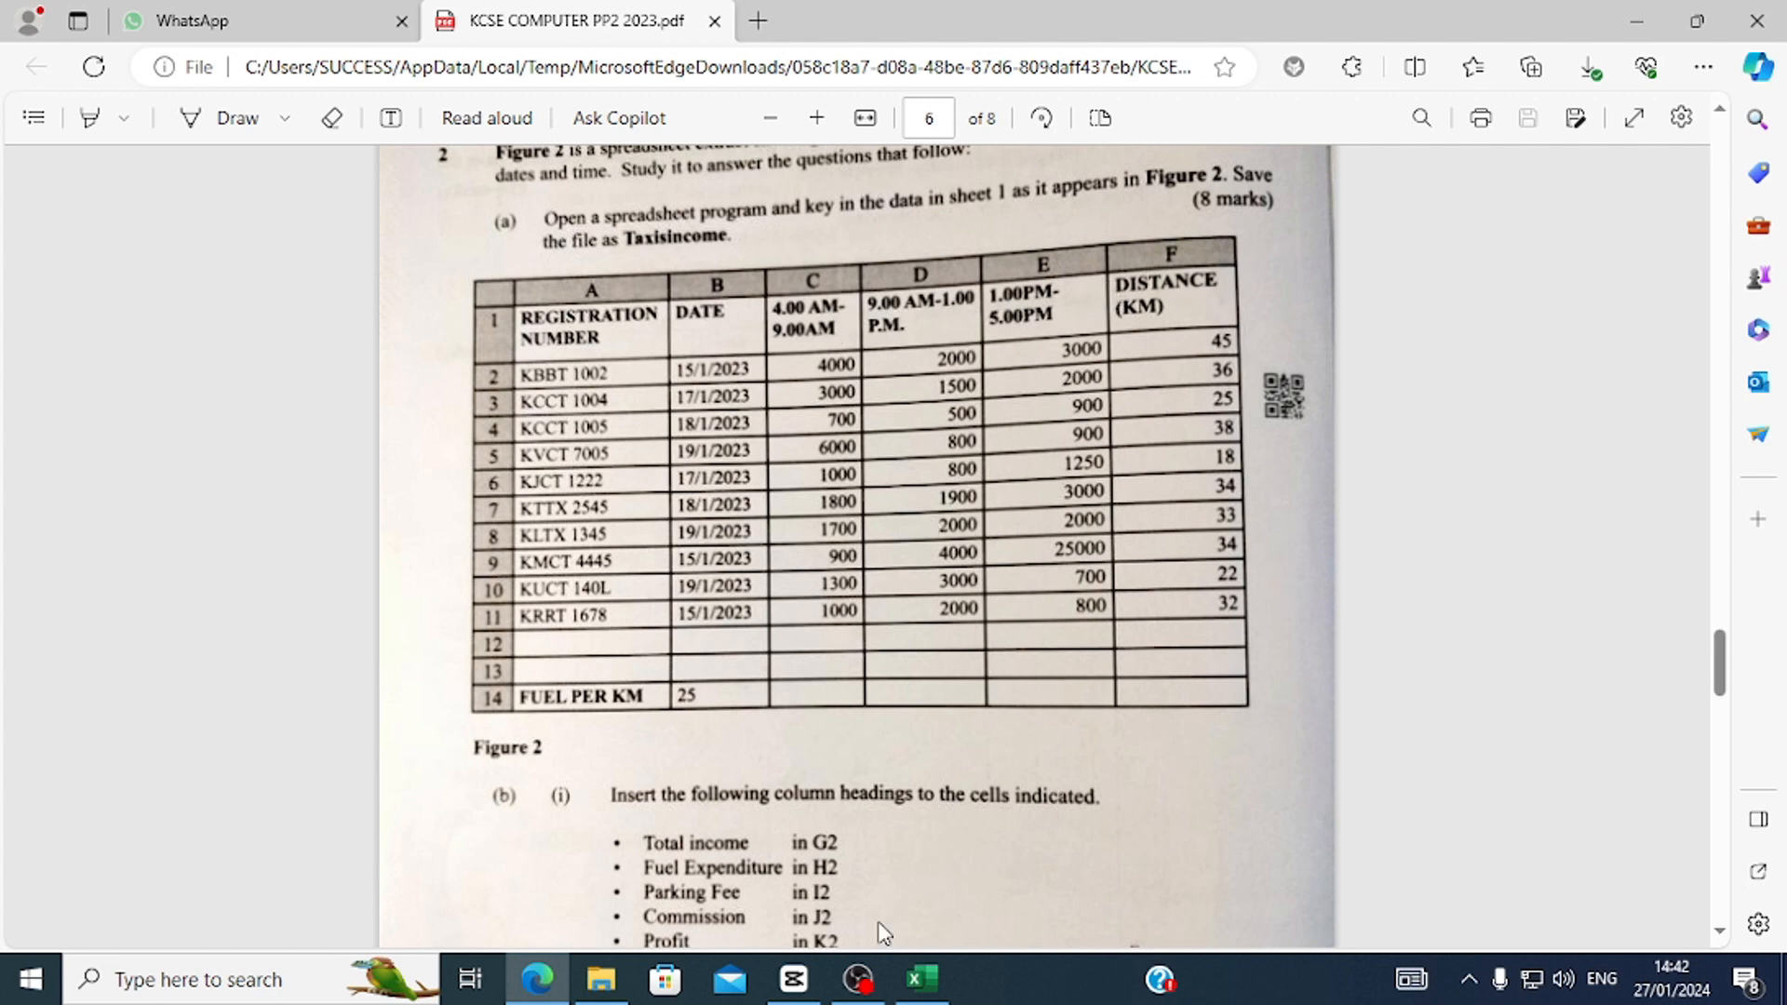
left_click(921, 977)
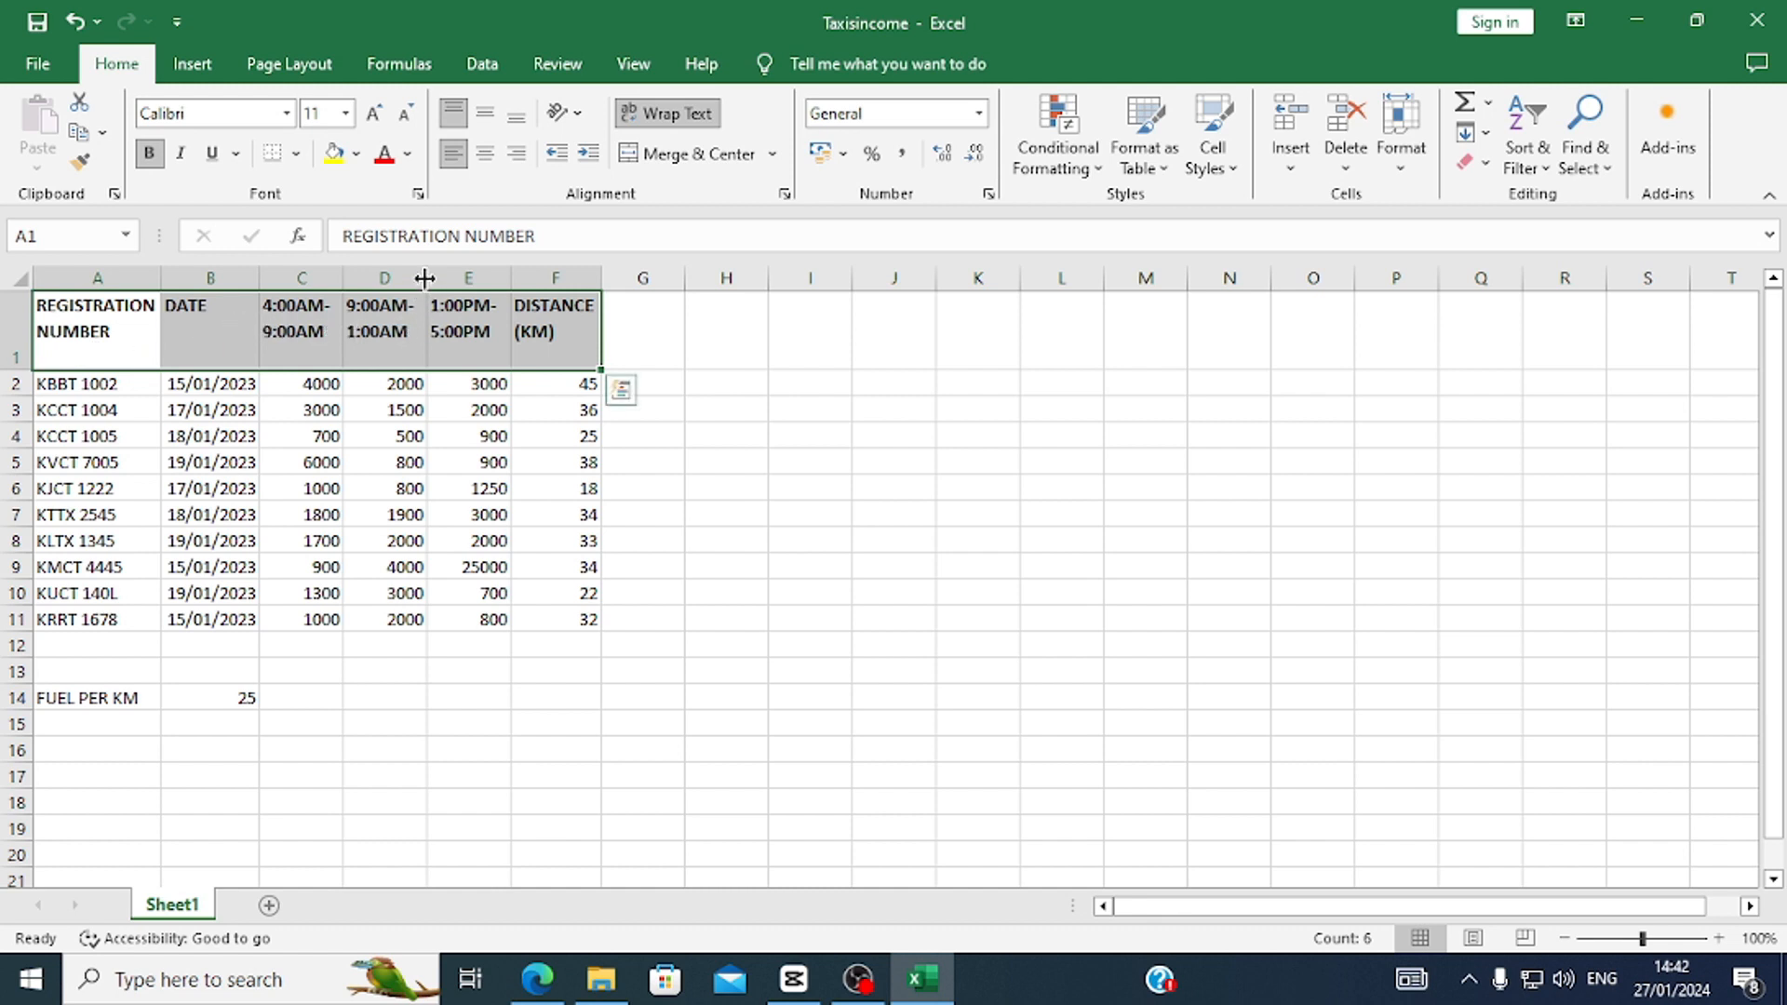
left_click_drag(425, 278, 444, 279)
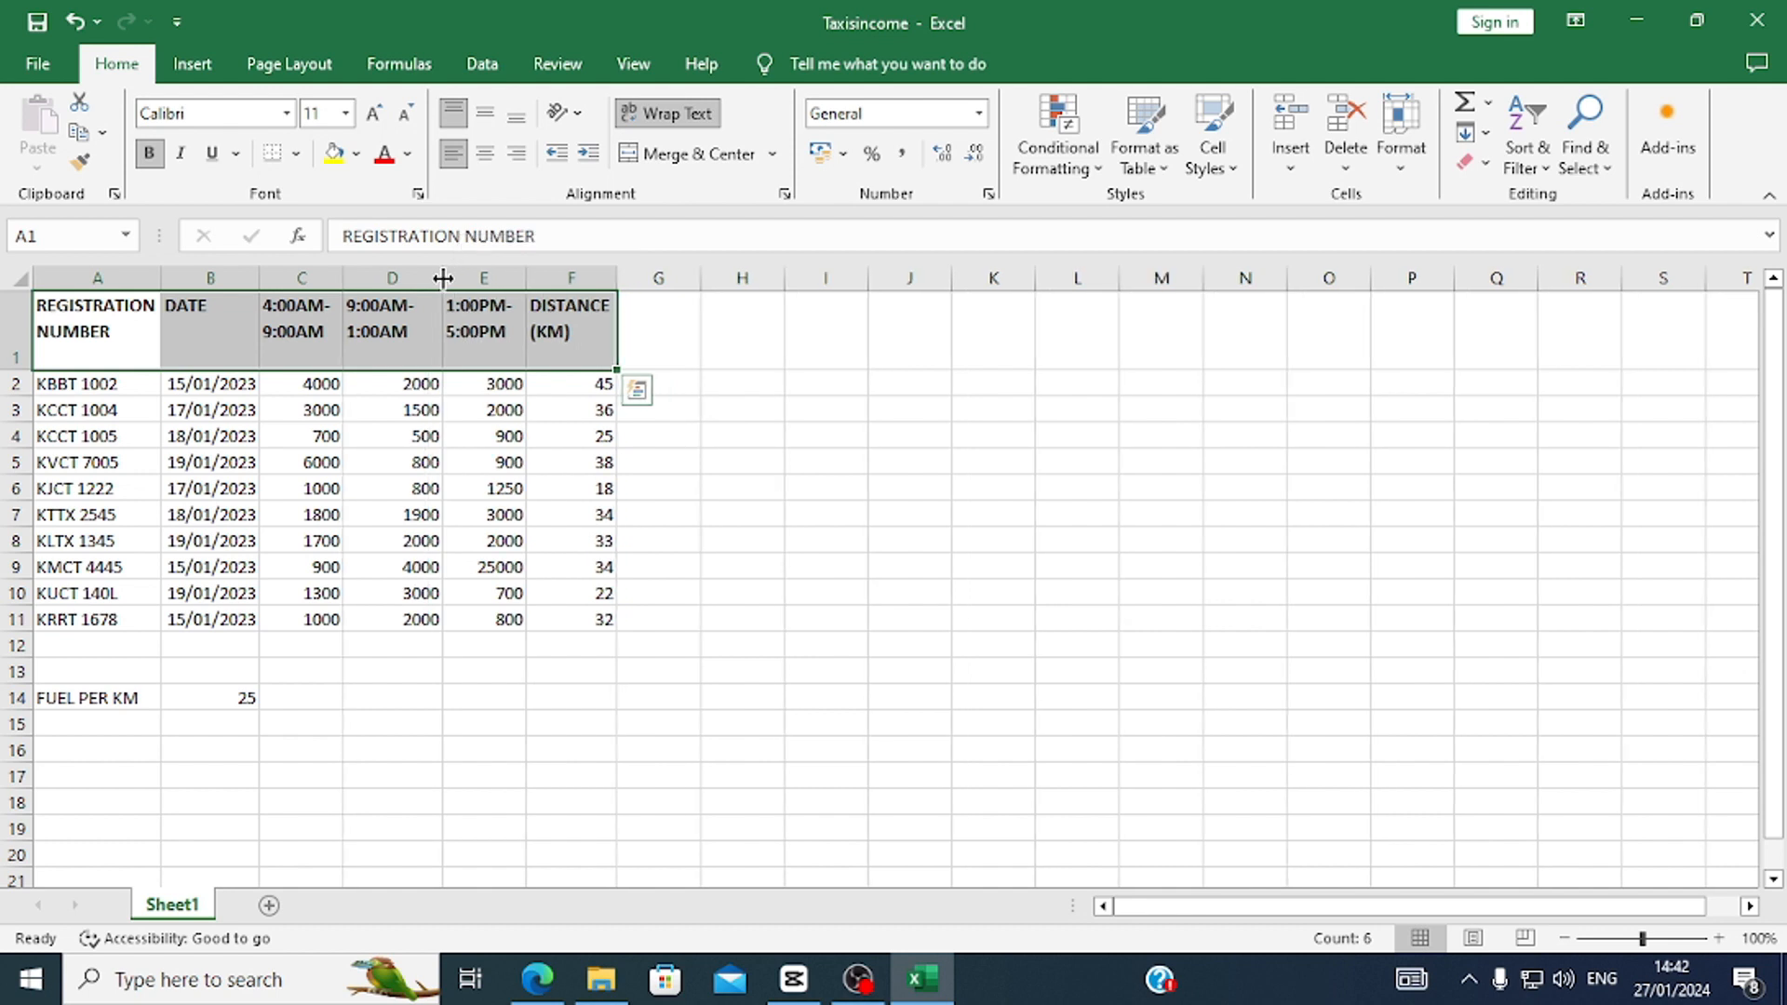
left_click(354, 333)
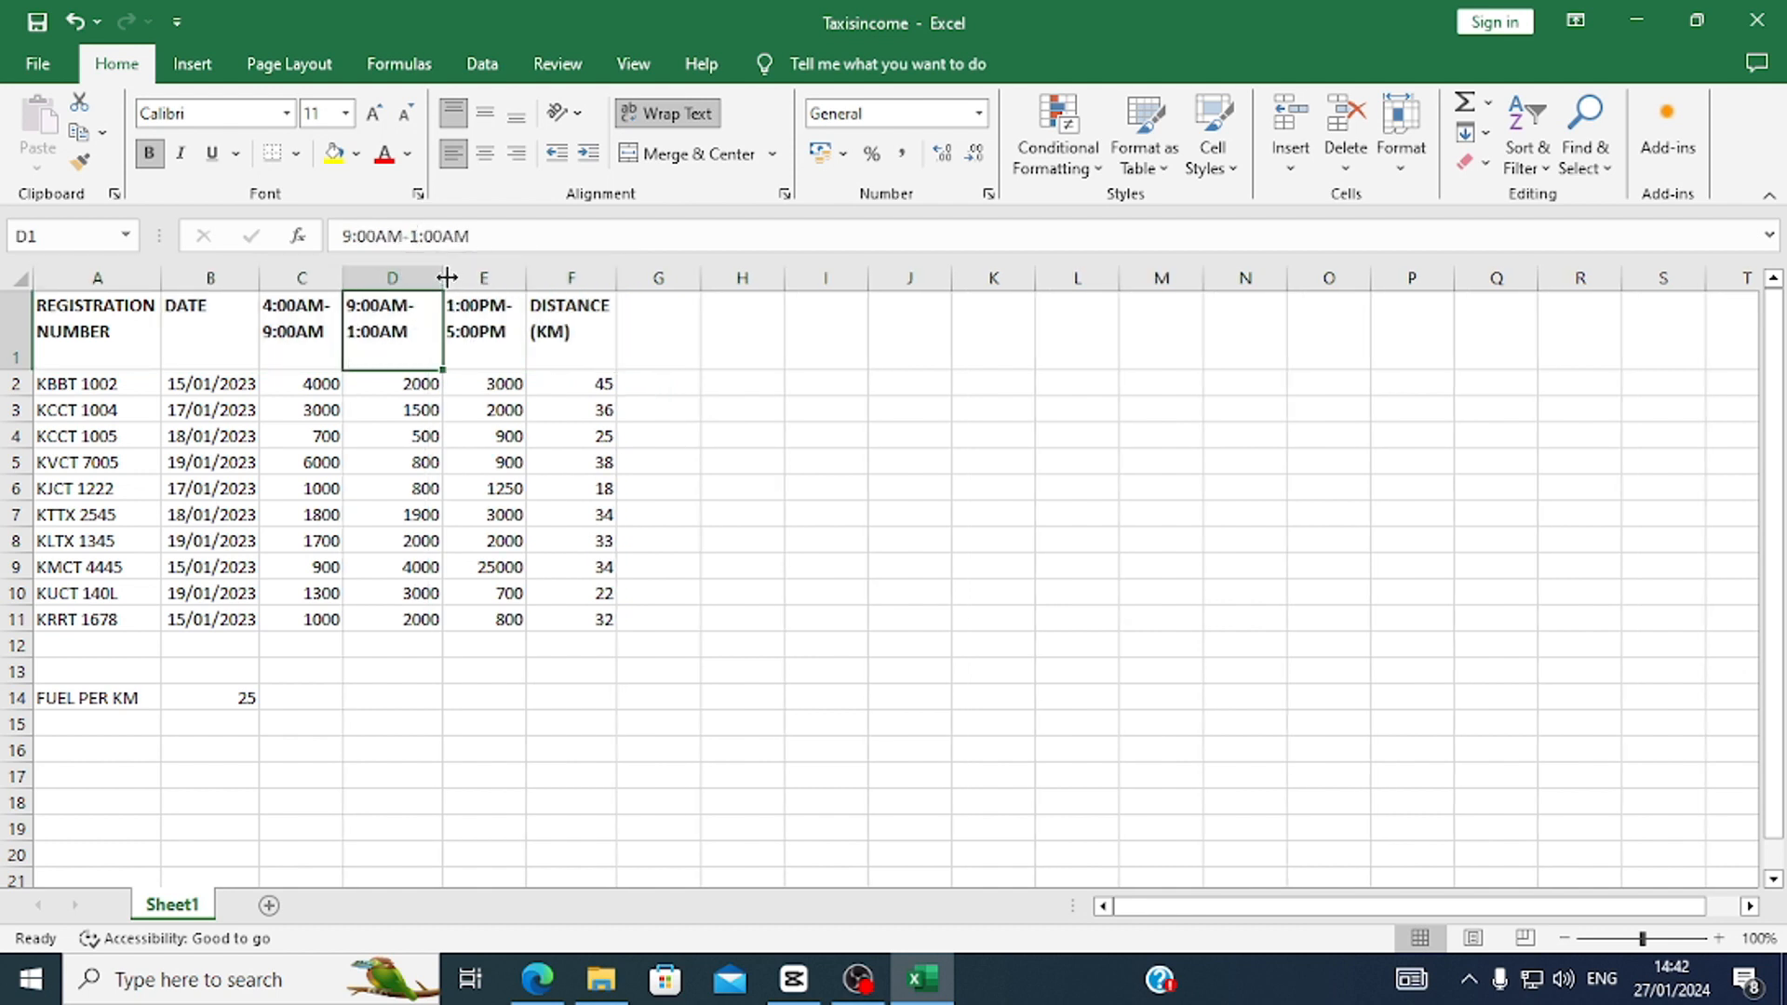
left_click_drag(445, 278, 446, 277)
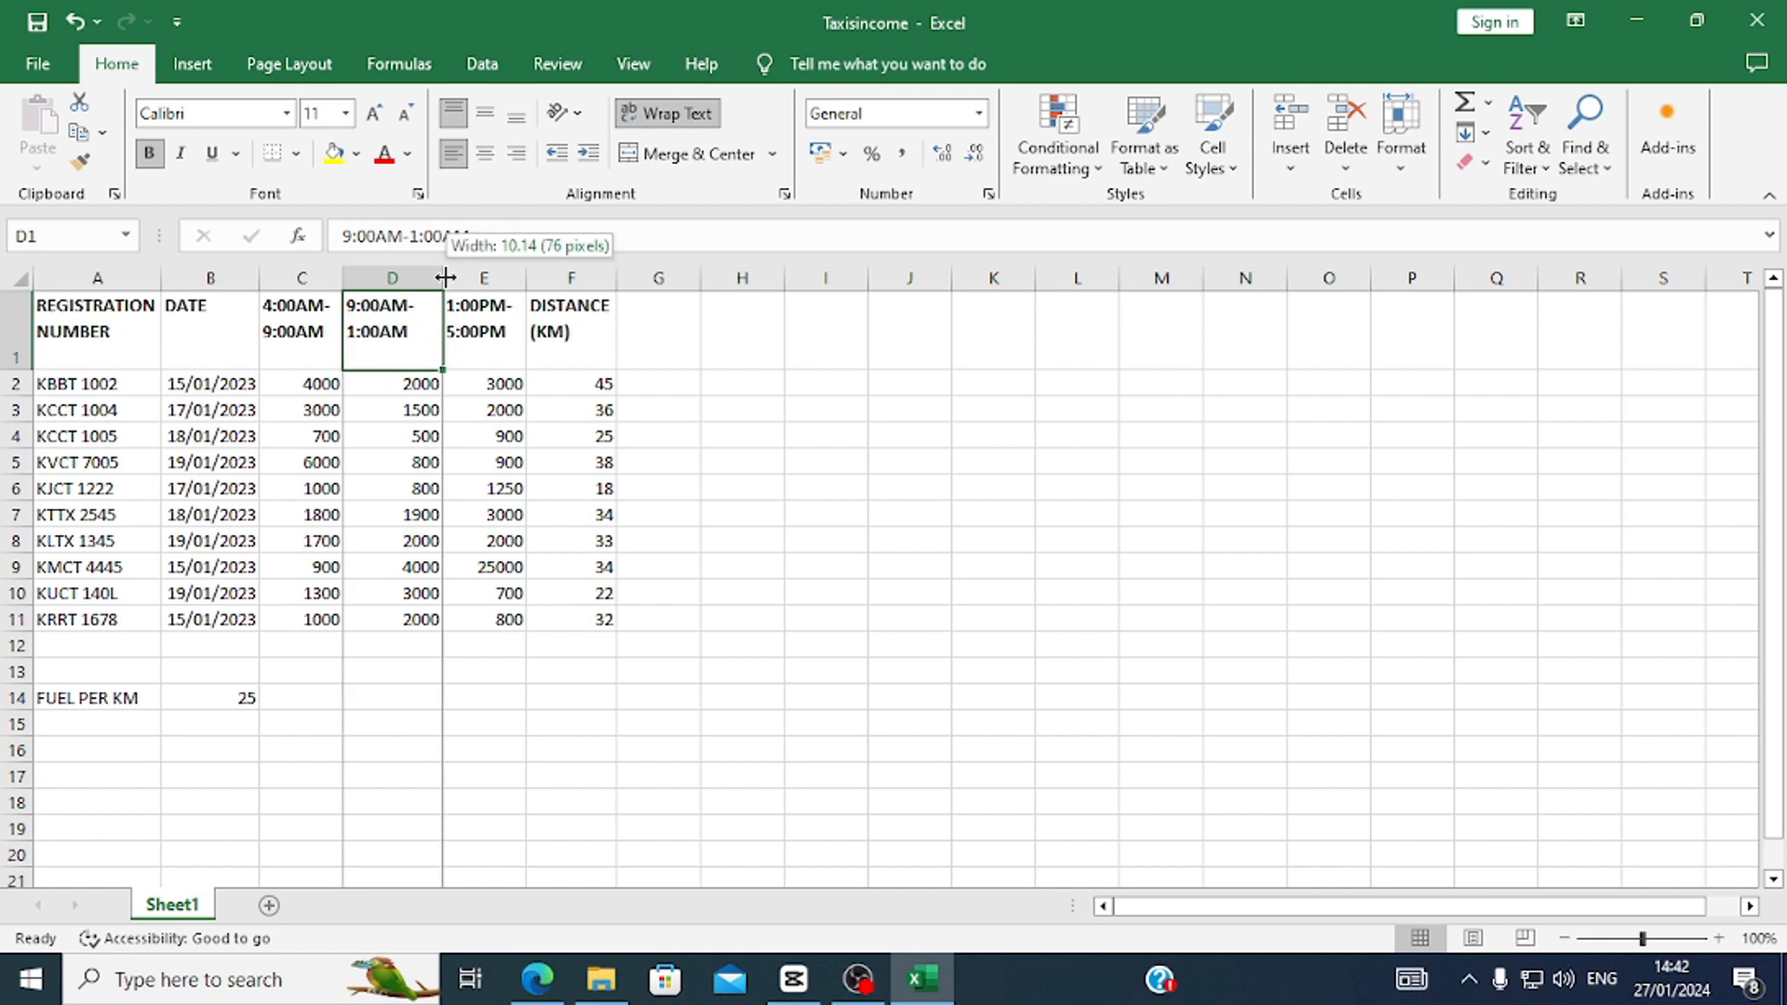
left_click_drag(446, 278, 434, 280)
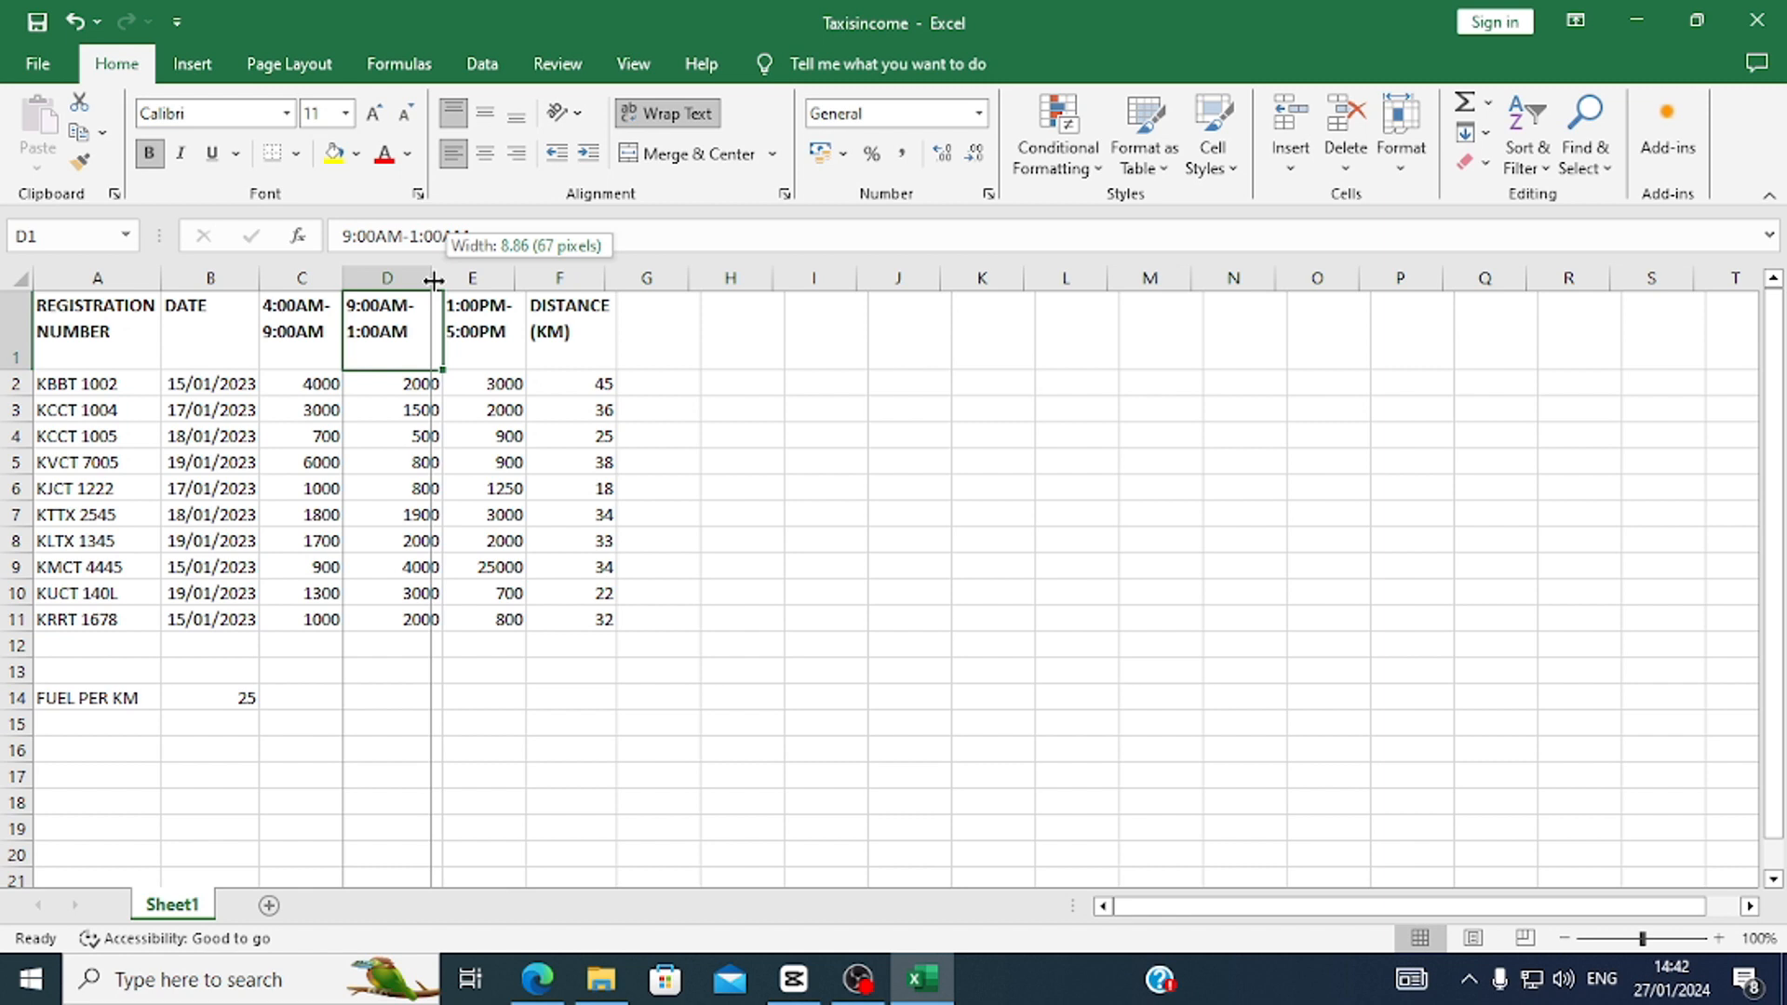
left_click_drag(434, 280, 433, 280)
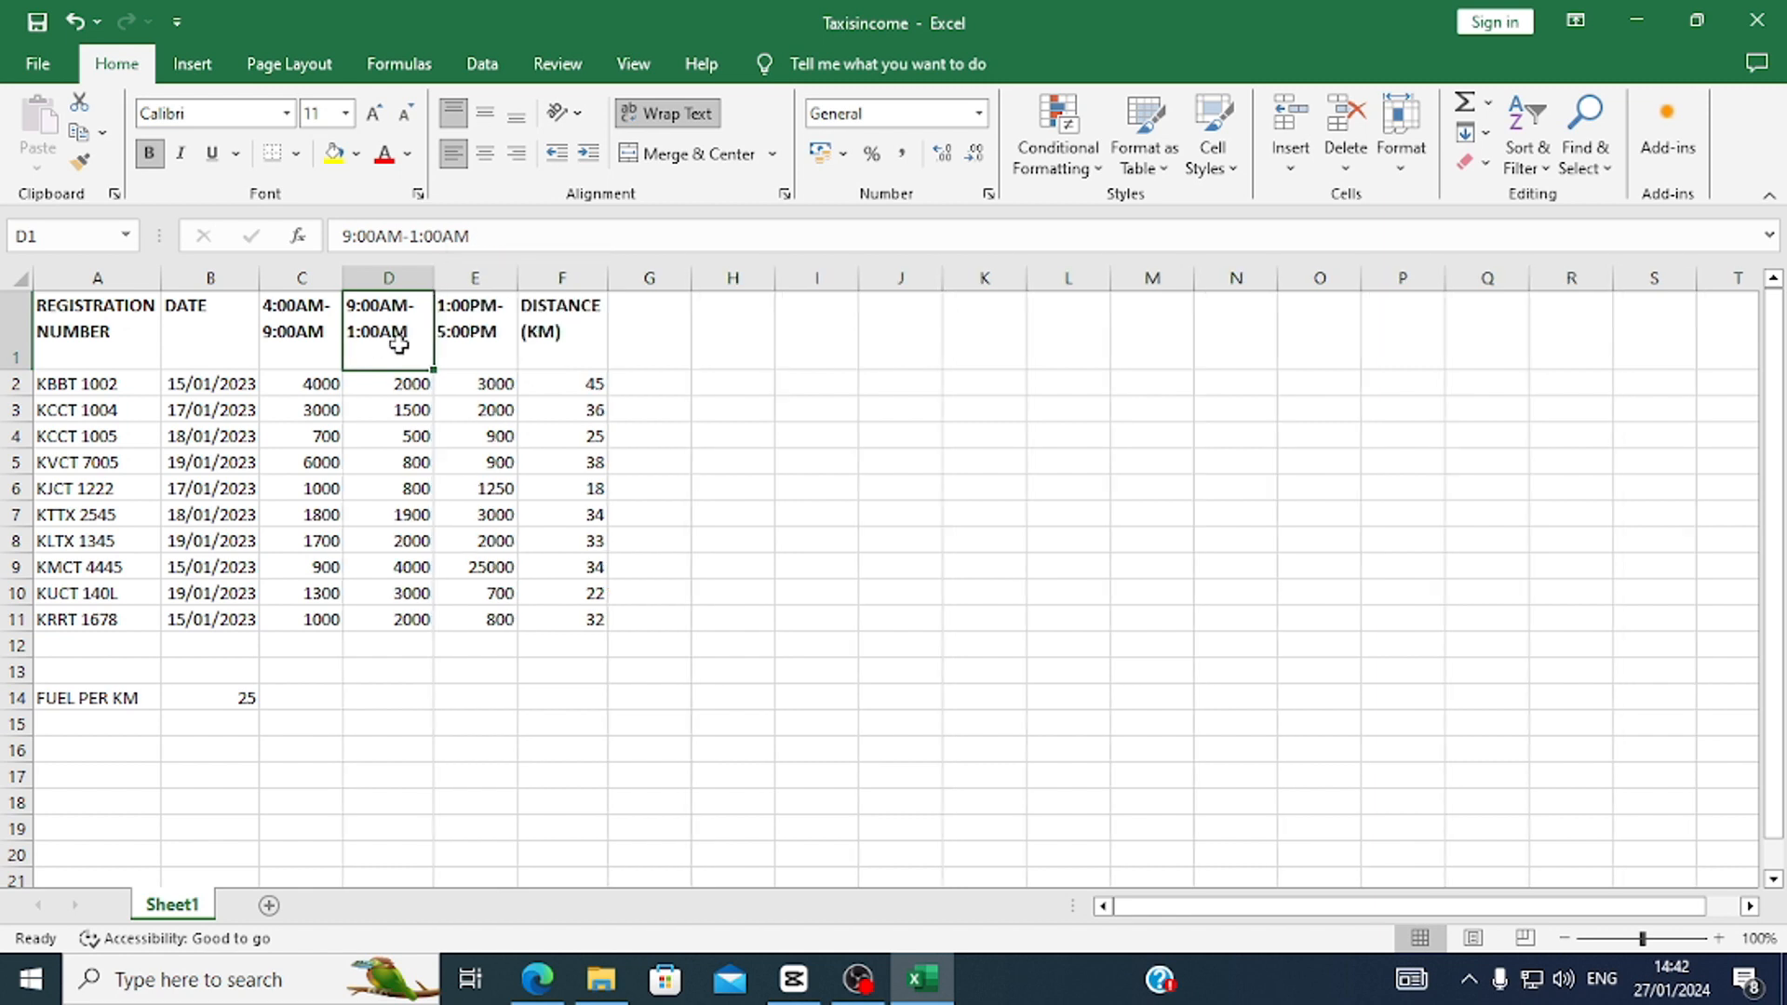
Correct the time-slot heading in cell D1 to 9:00AM-1:00PM.
left_click(480, 239)
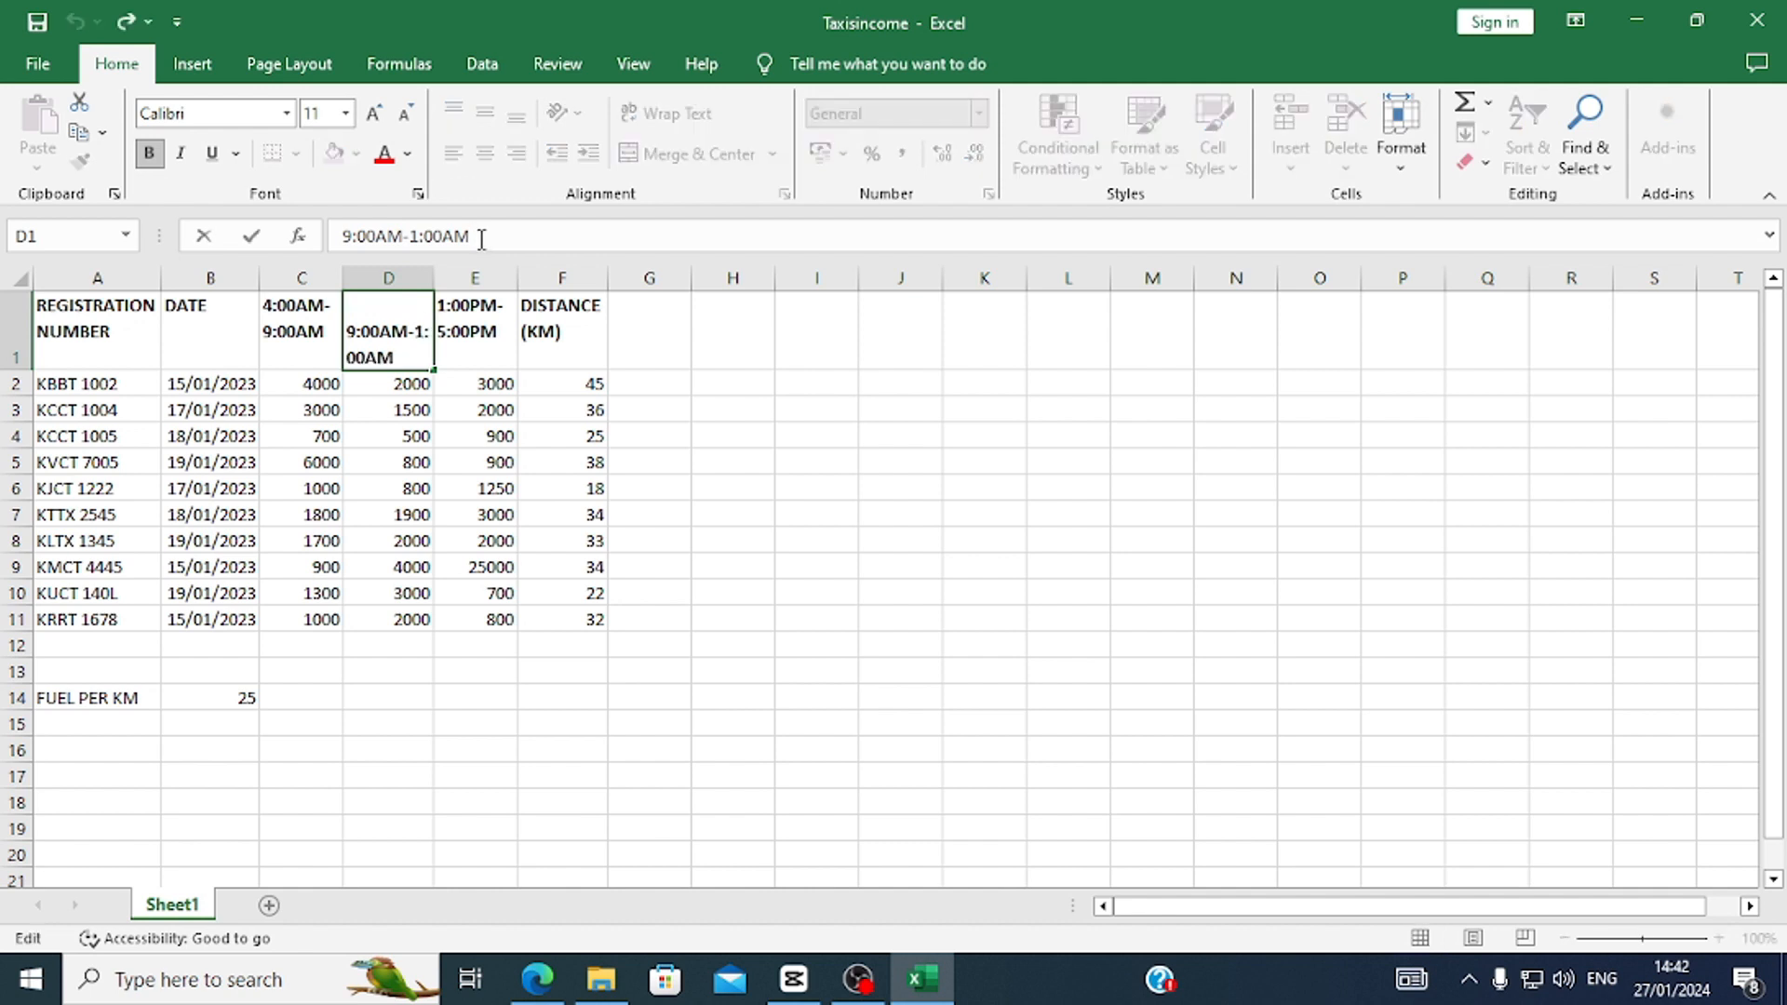
key("BackSpace")
key("BackSpace")
type("PM")
left_click(368, 342)
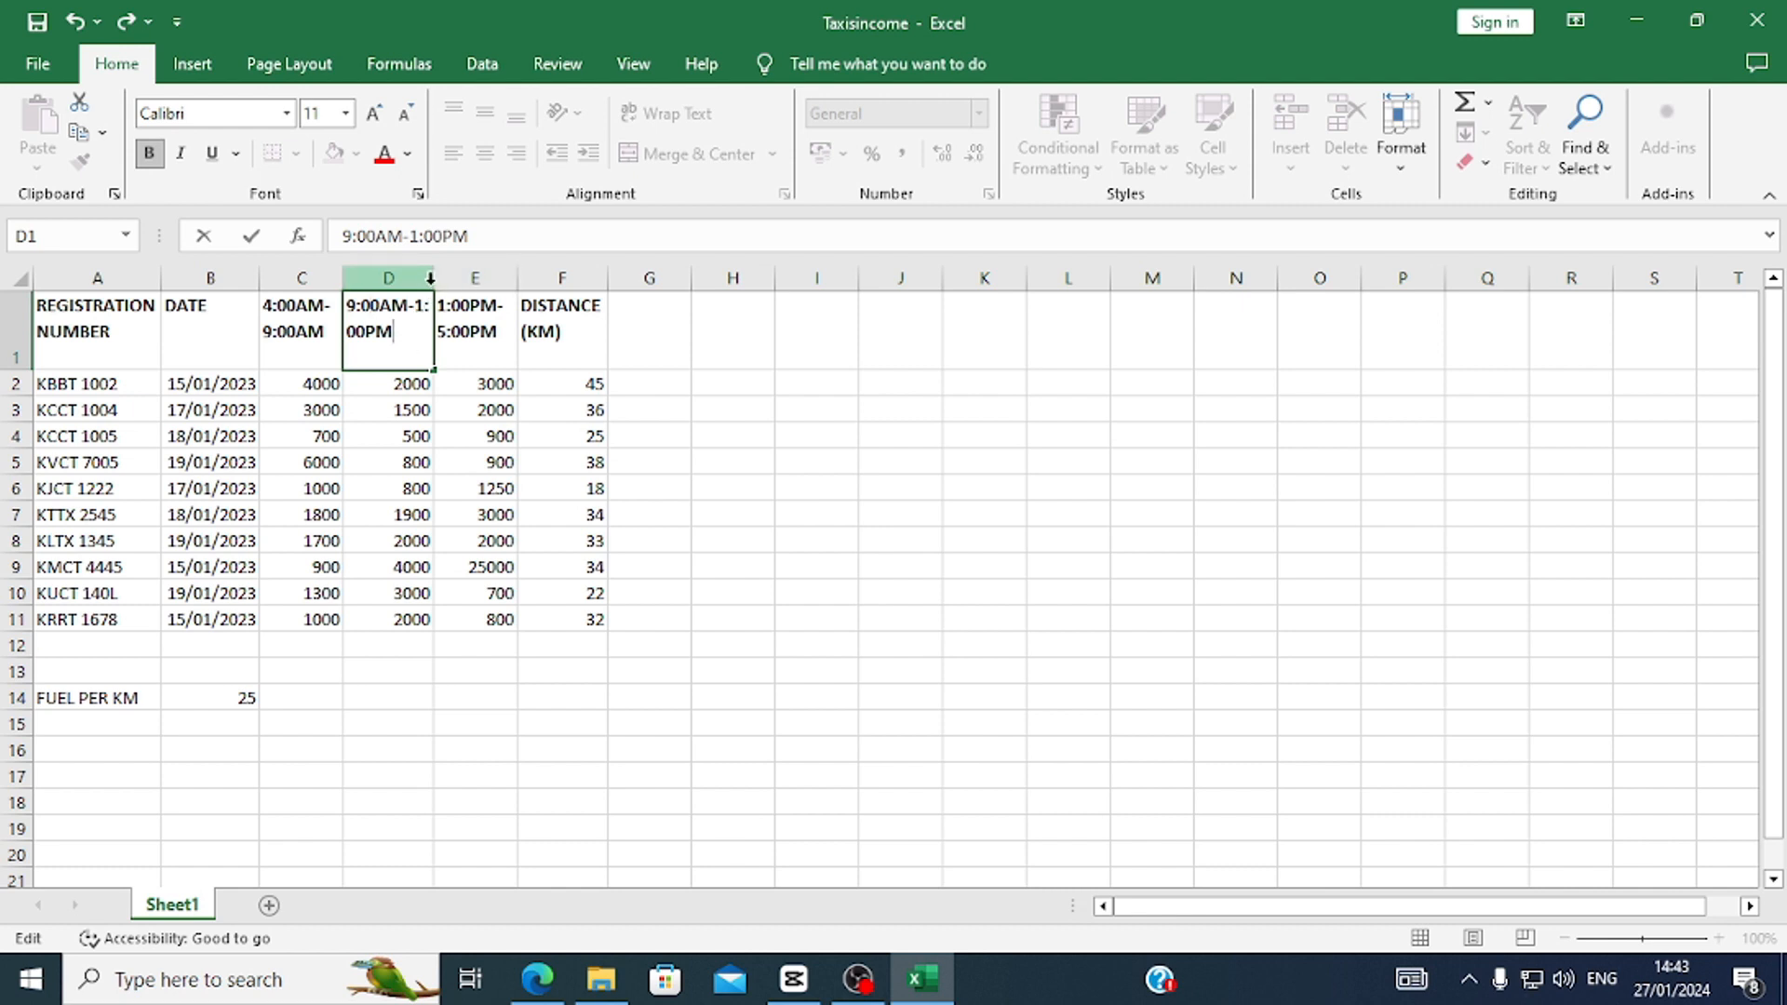
left_click(456, 333)
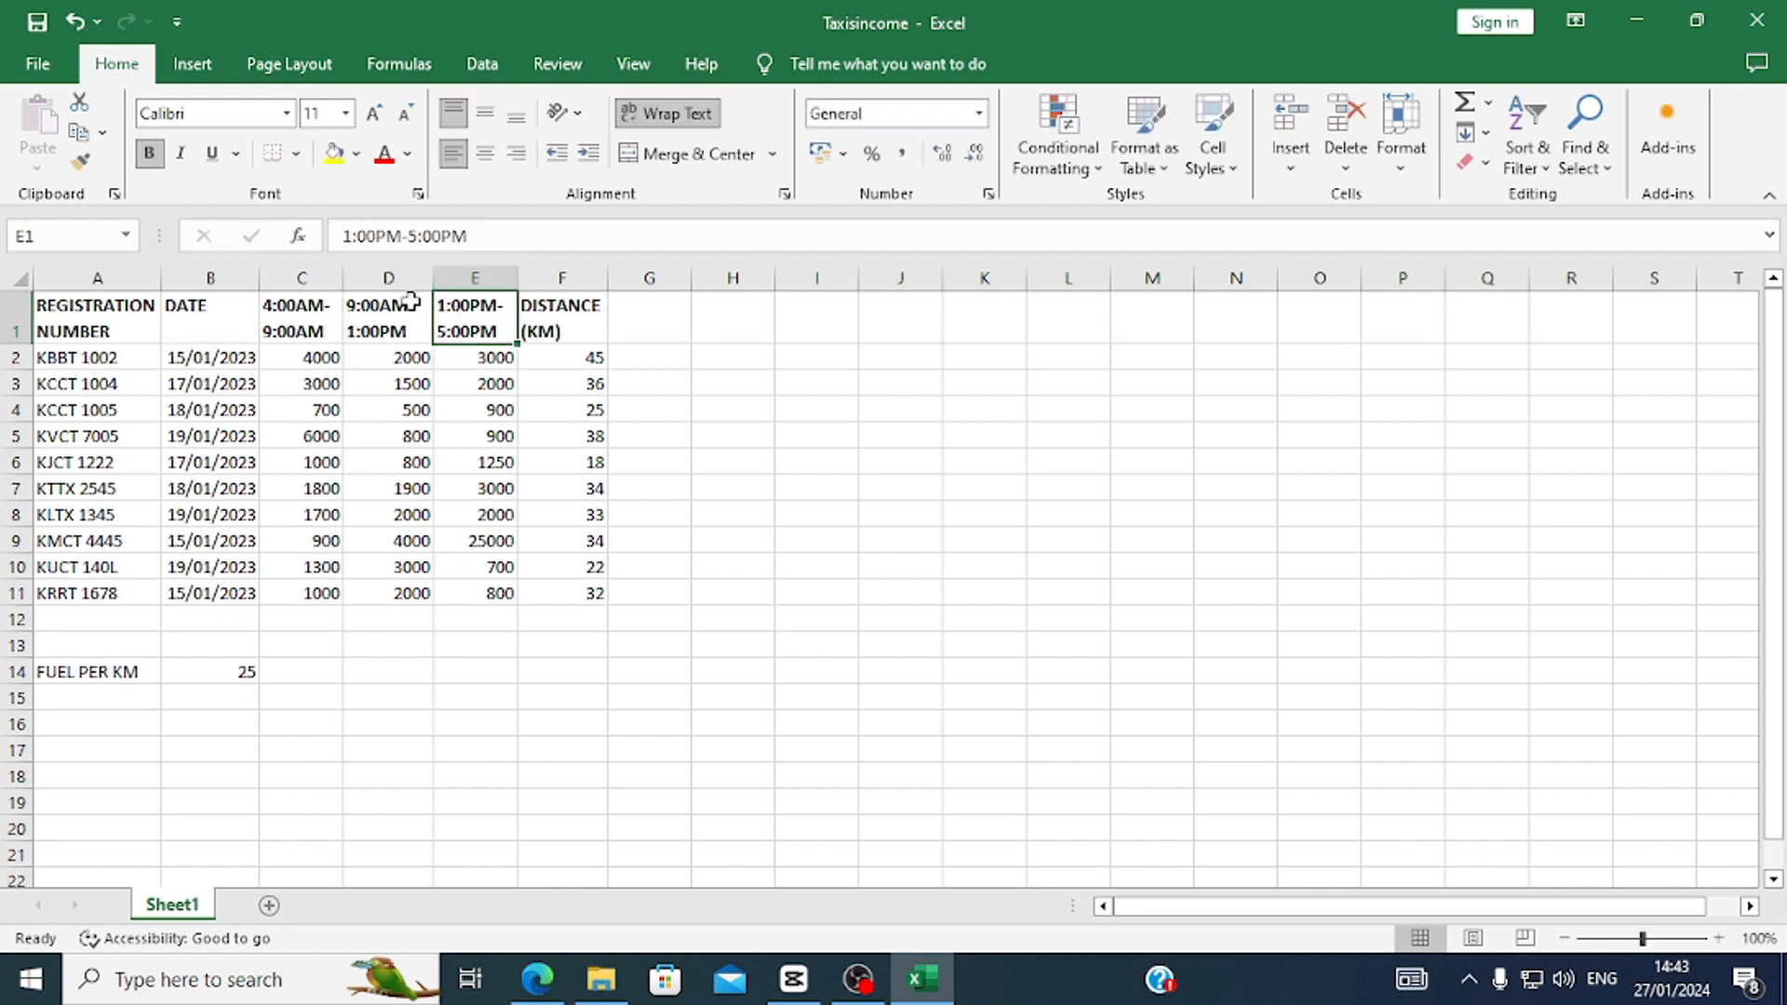
Widen column D a little more and change the heading in D1 to 9:00AM-1:00P.M.
left_click(410, 301)
left_click_drag(432, 278, 456, 280)
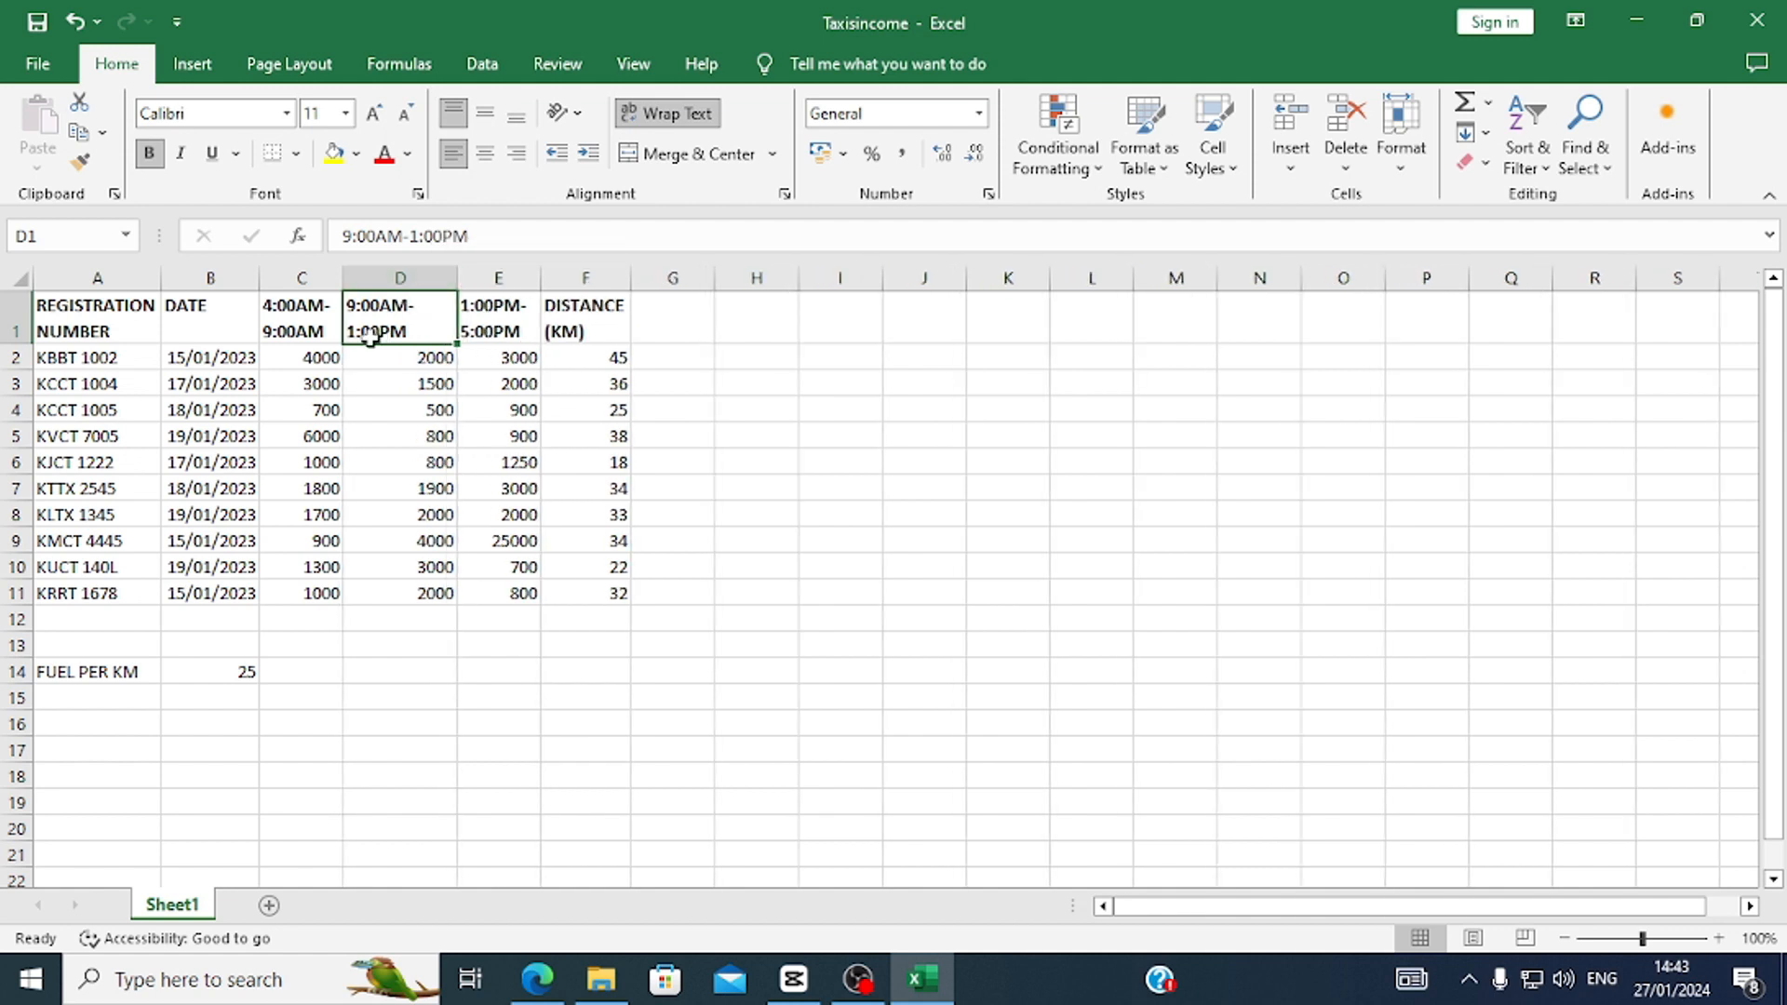
left_click(421, 237)
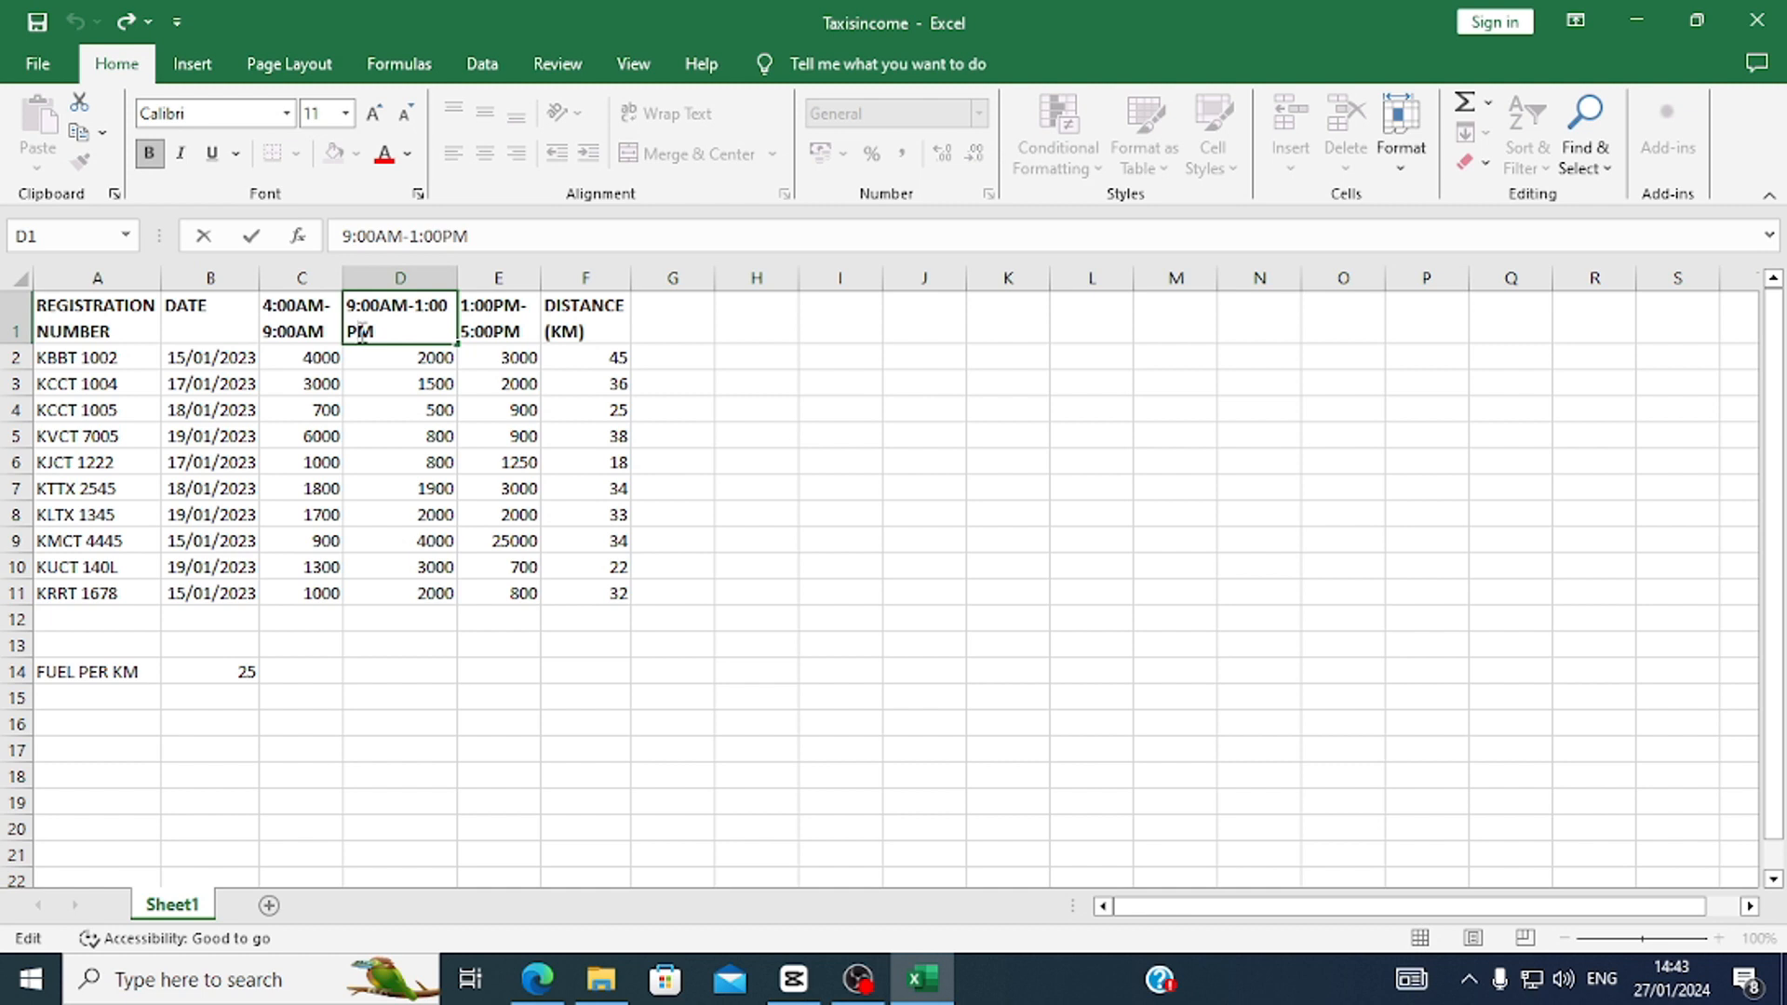
type(".M.")
left_click(591, 374)
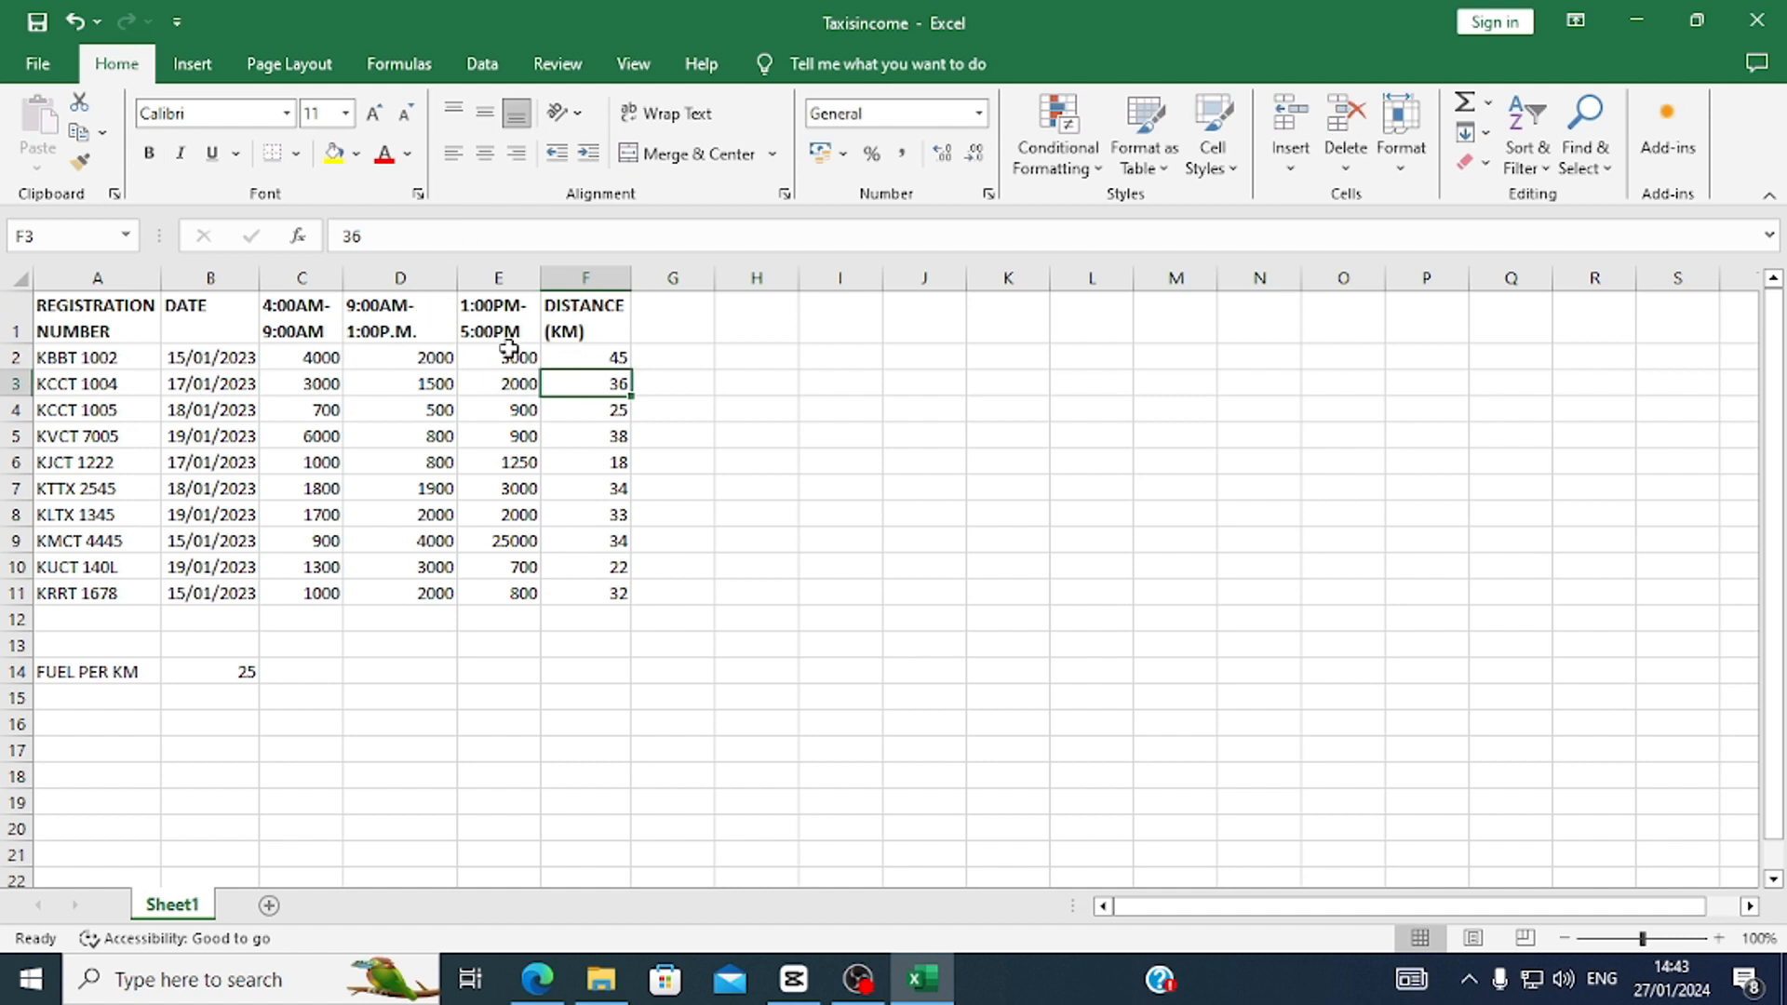
Open the D1 heading for editing, compare the sheet with Figure 2 in the Edge PDF, and return to Excel.
left_click(426, 326)
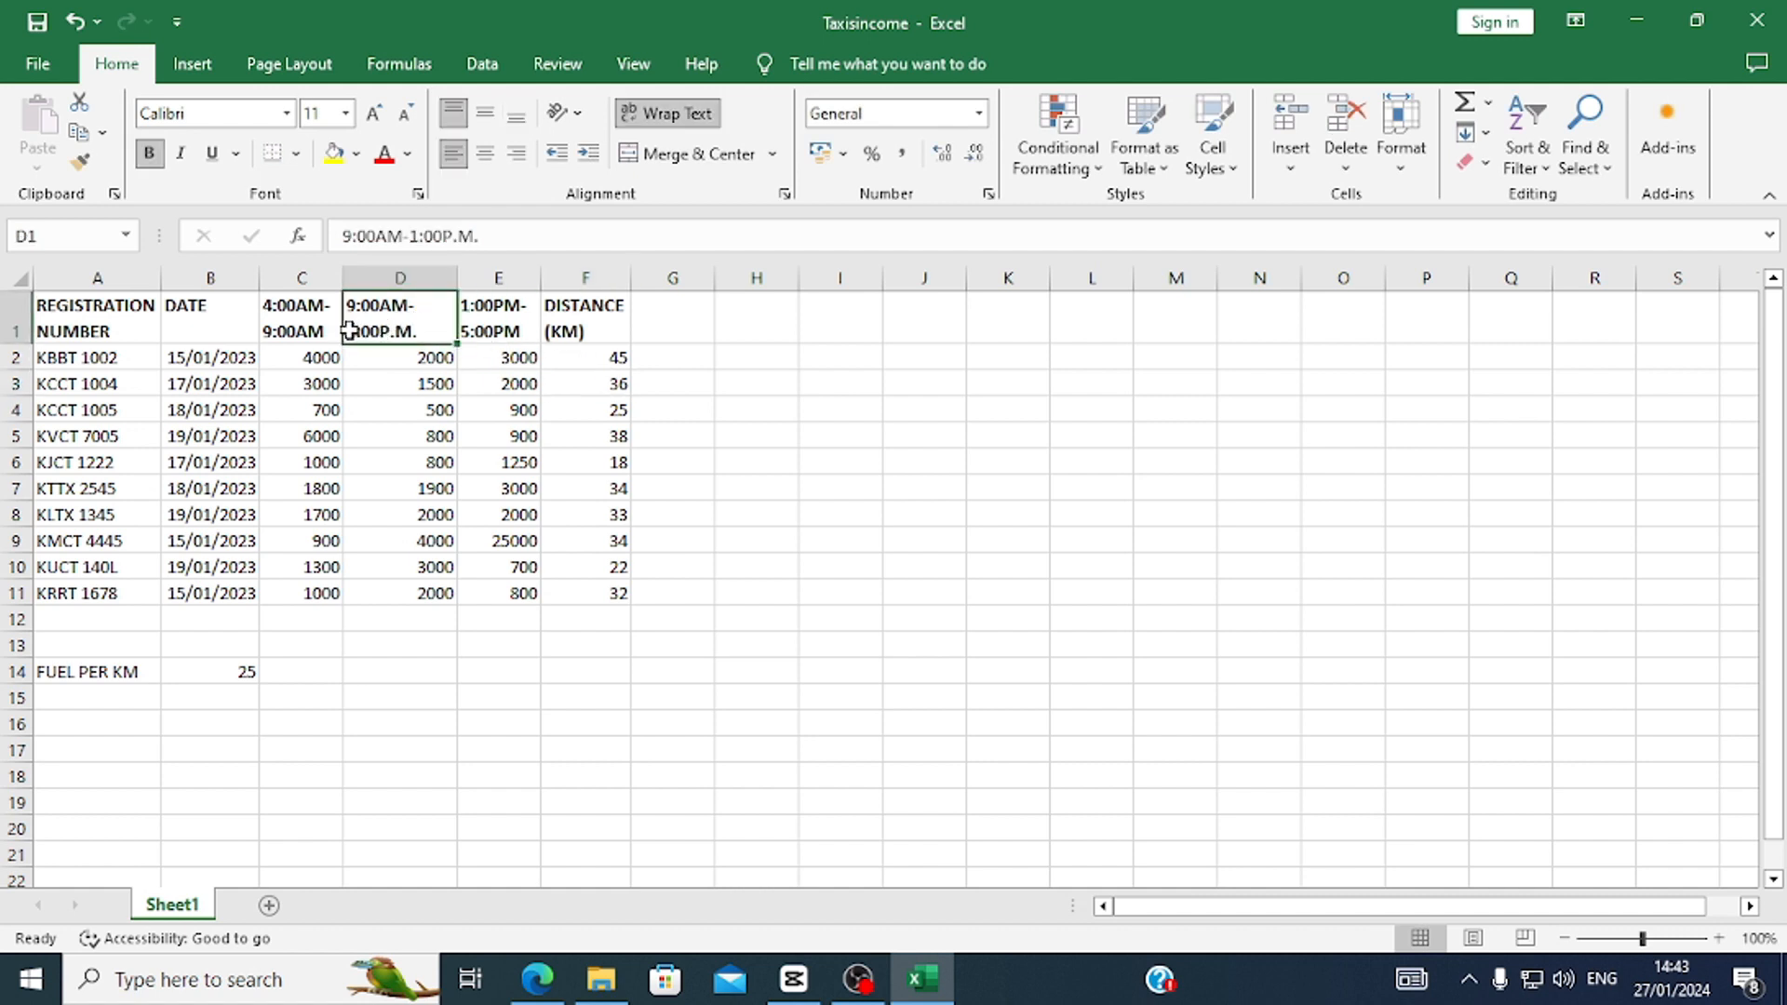
left_click(406, 238)
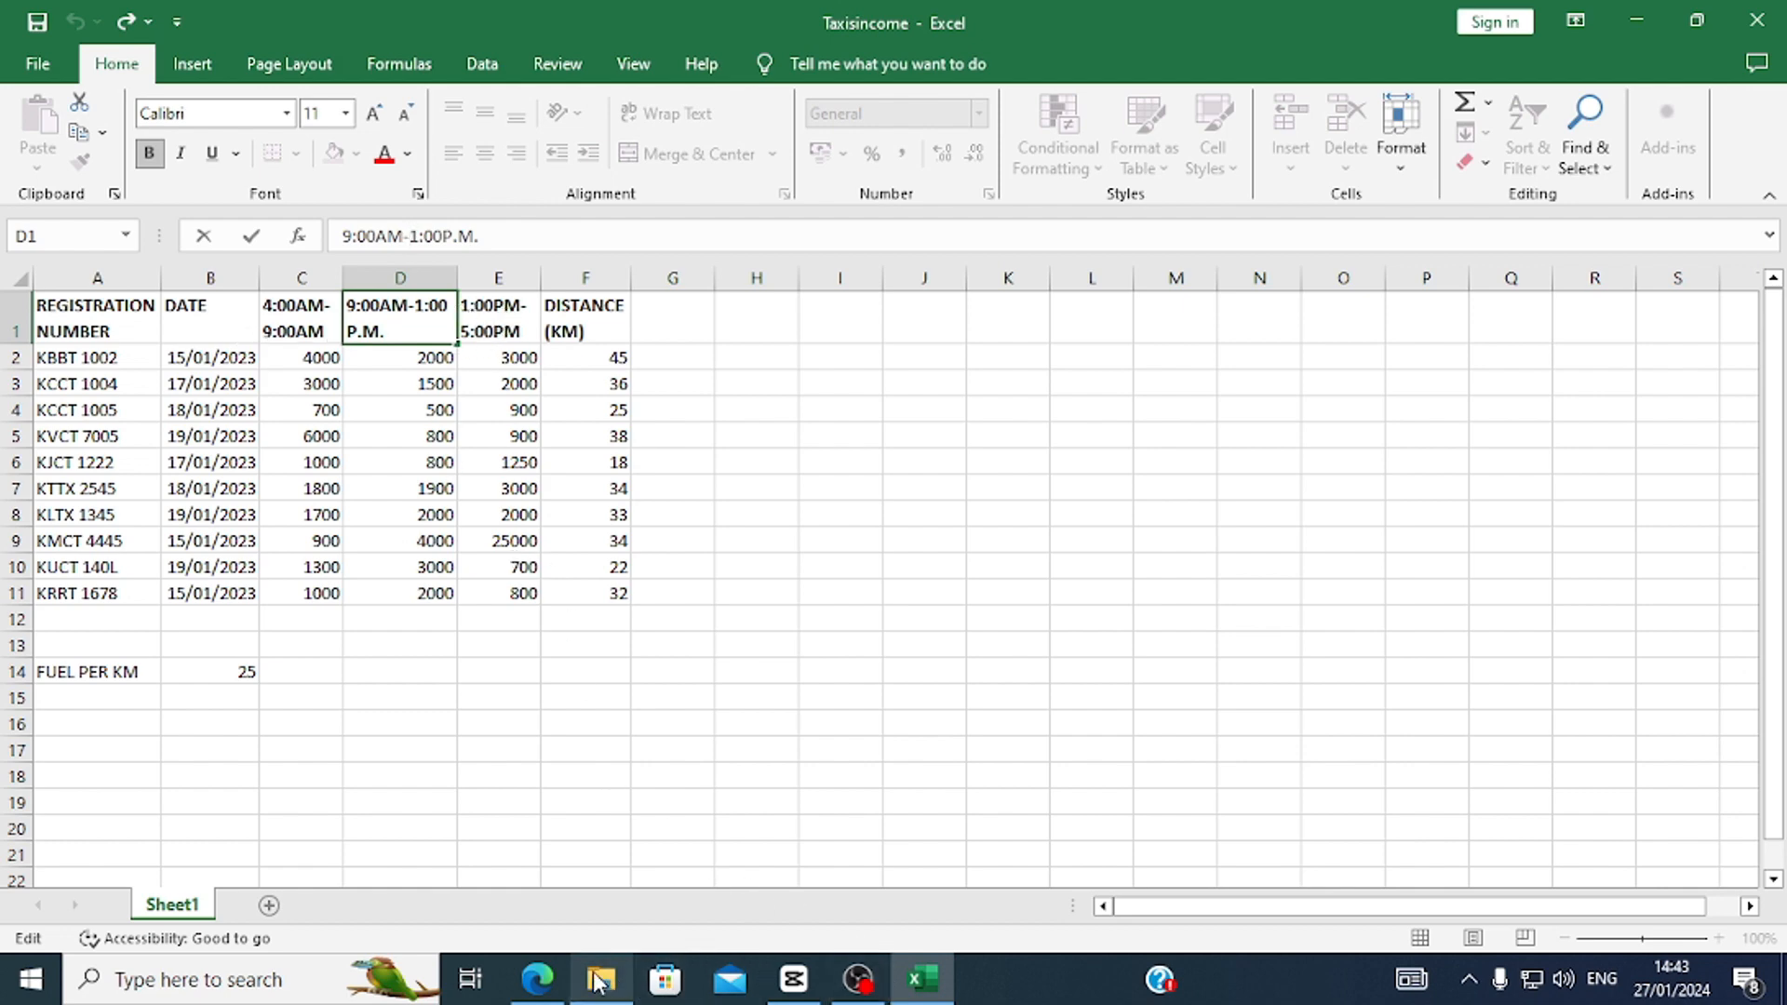
left_click(538, 979)
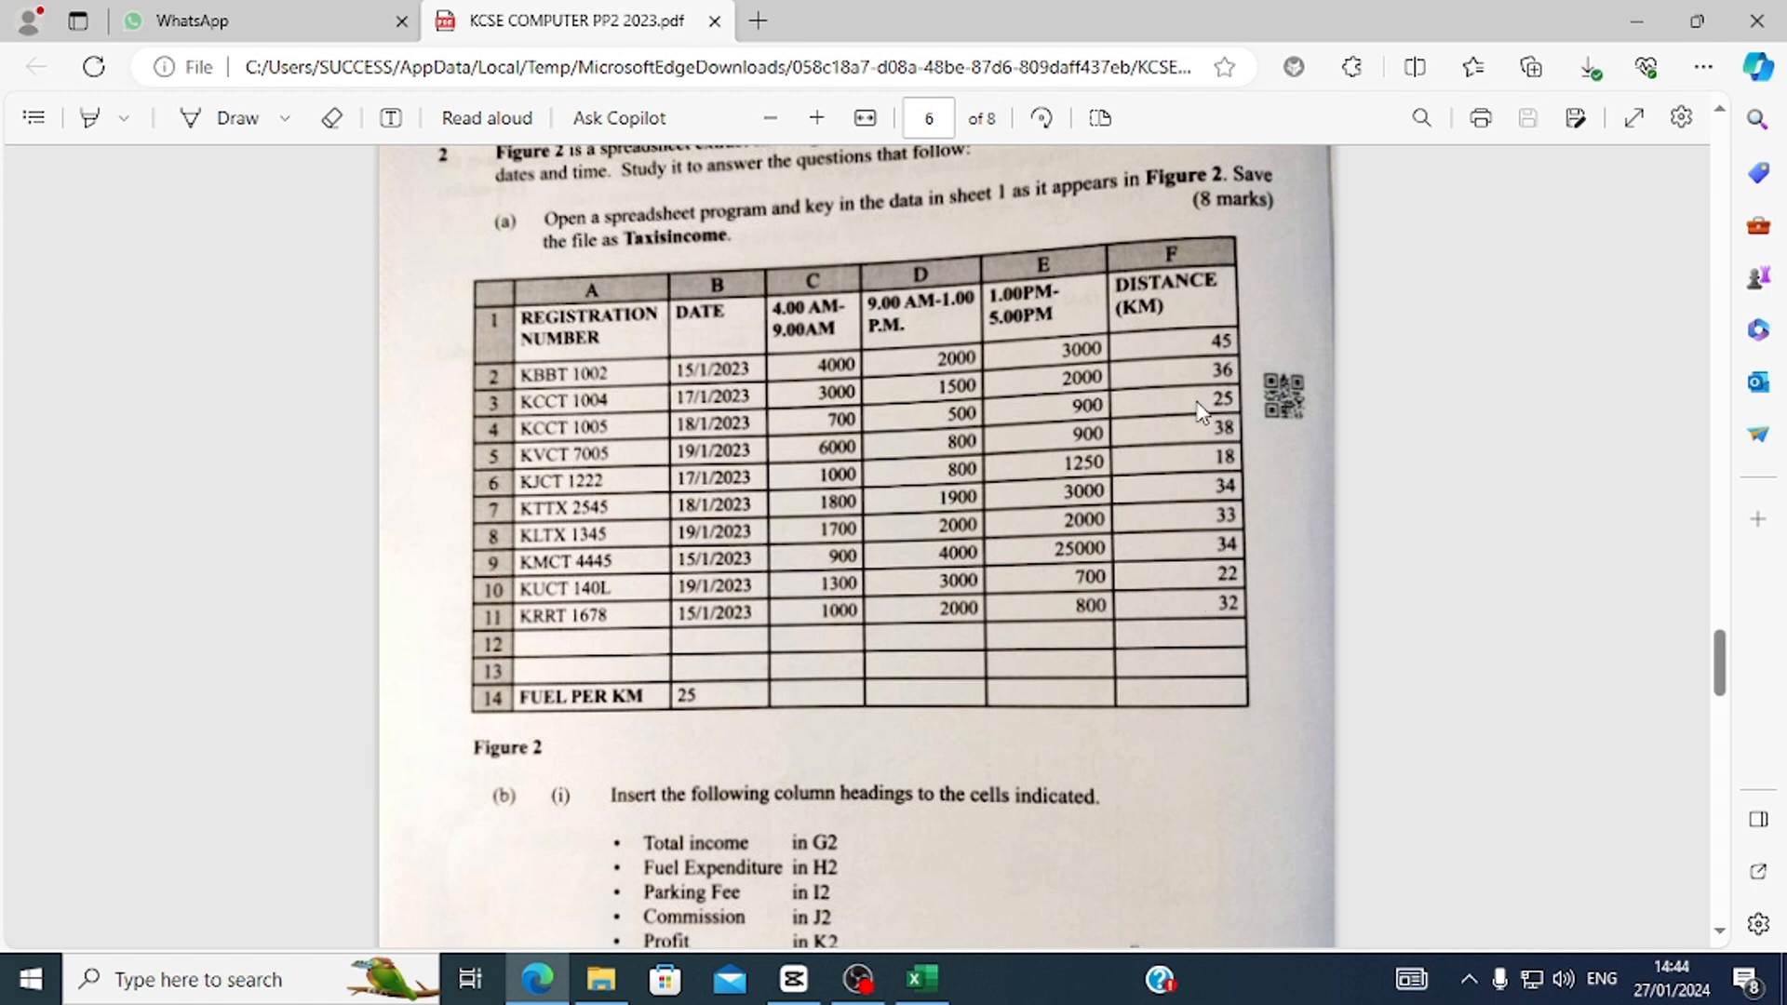
left_click(924, 978)
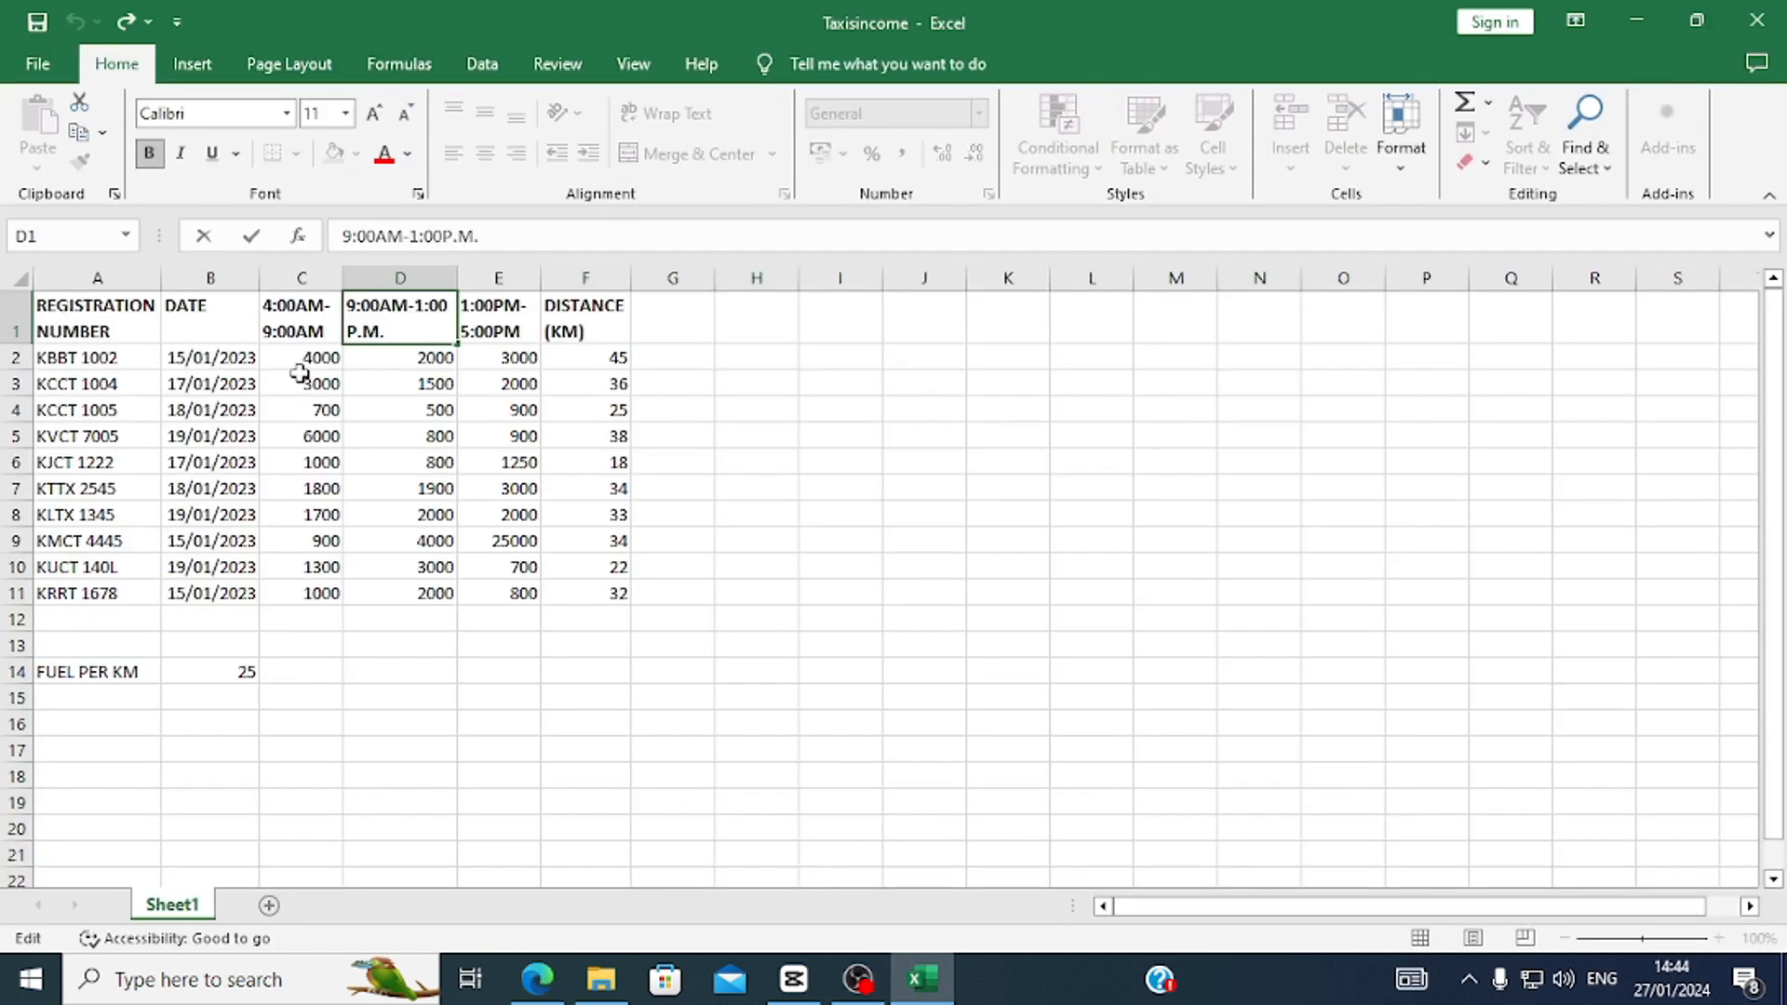
Set the horizontal alignment of the figures in C2:F11 to Right (Indent).
left_click_drag(296, 360, 566, 575)
right_click(568, 579)
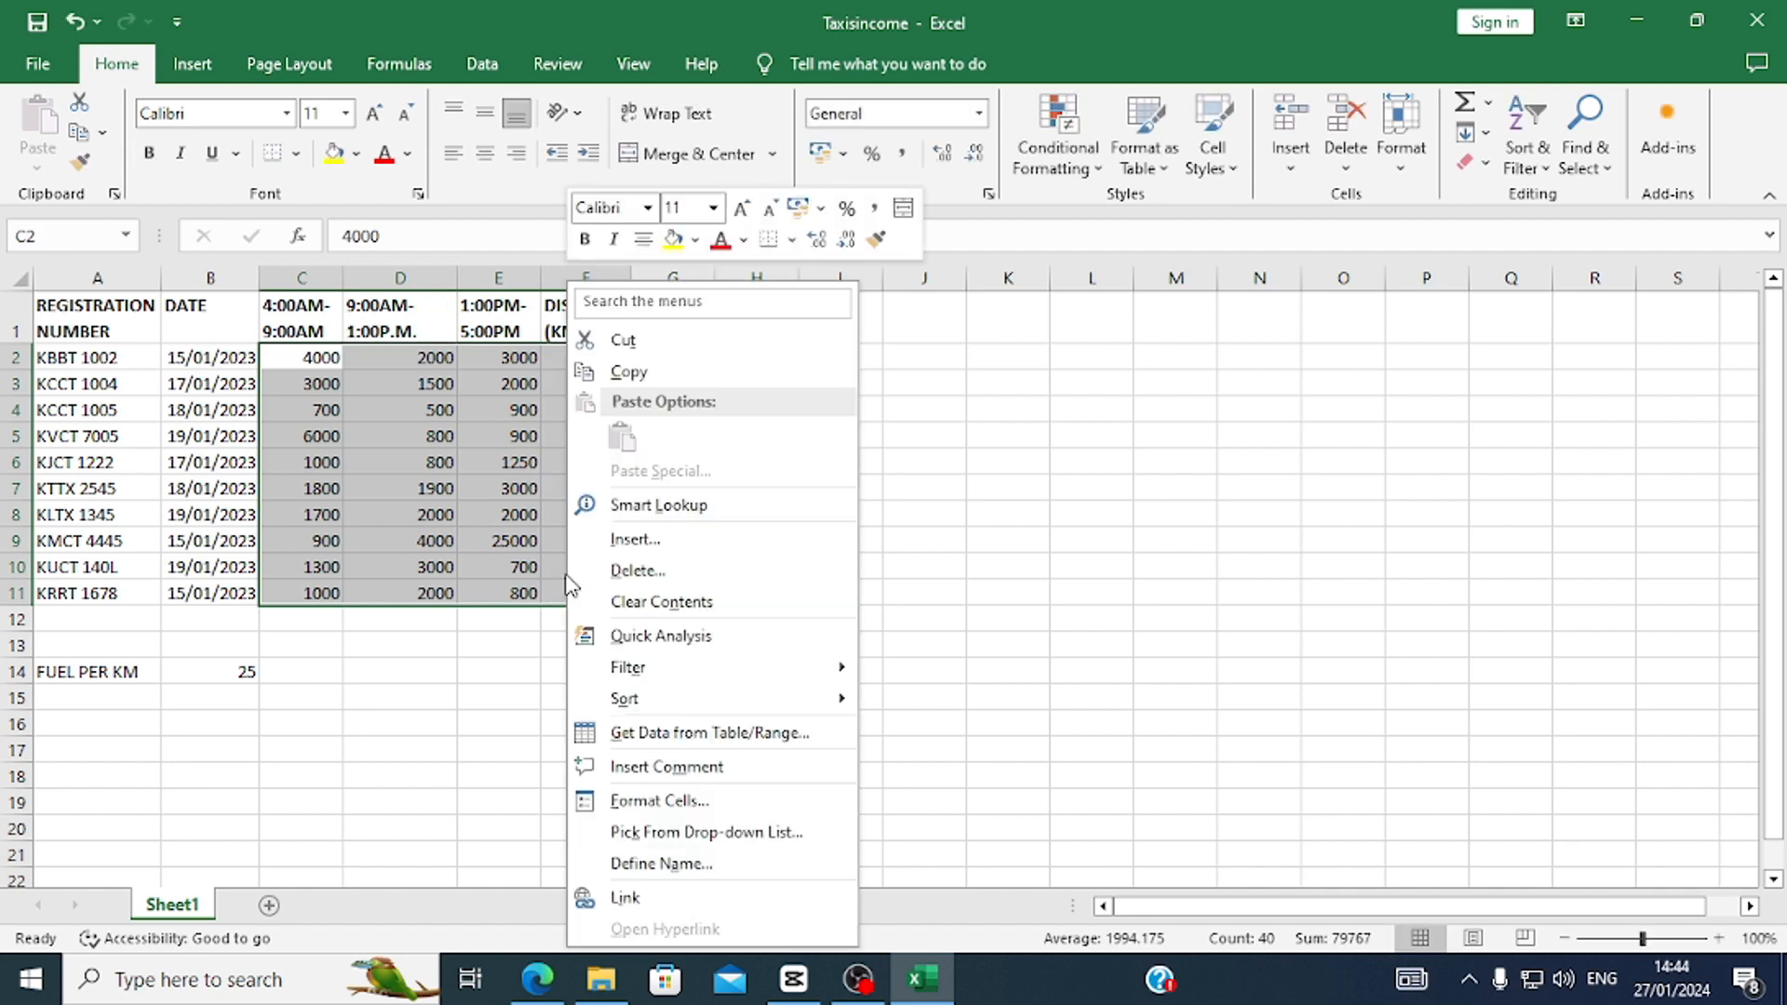
left_click(659, 800)
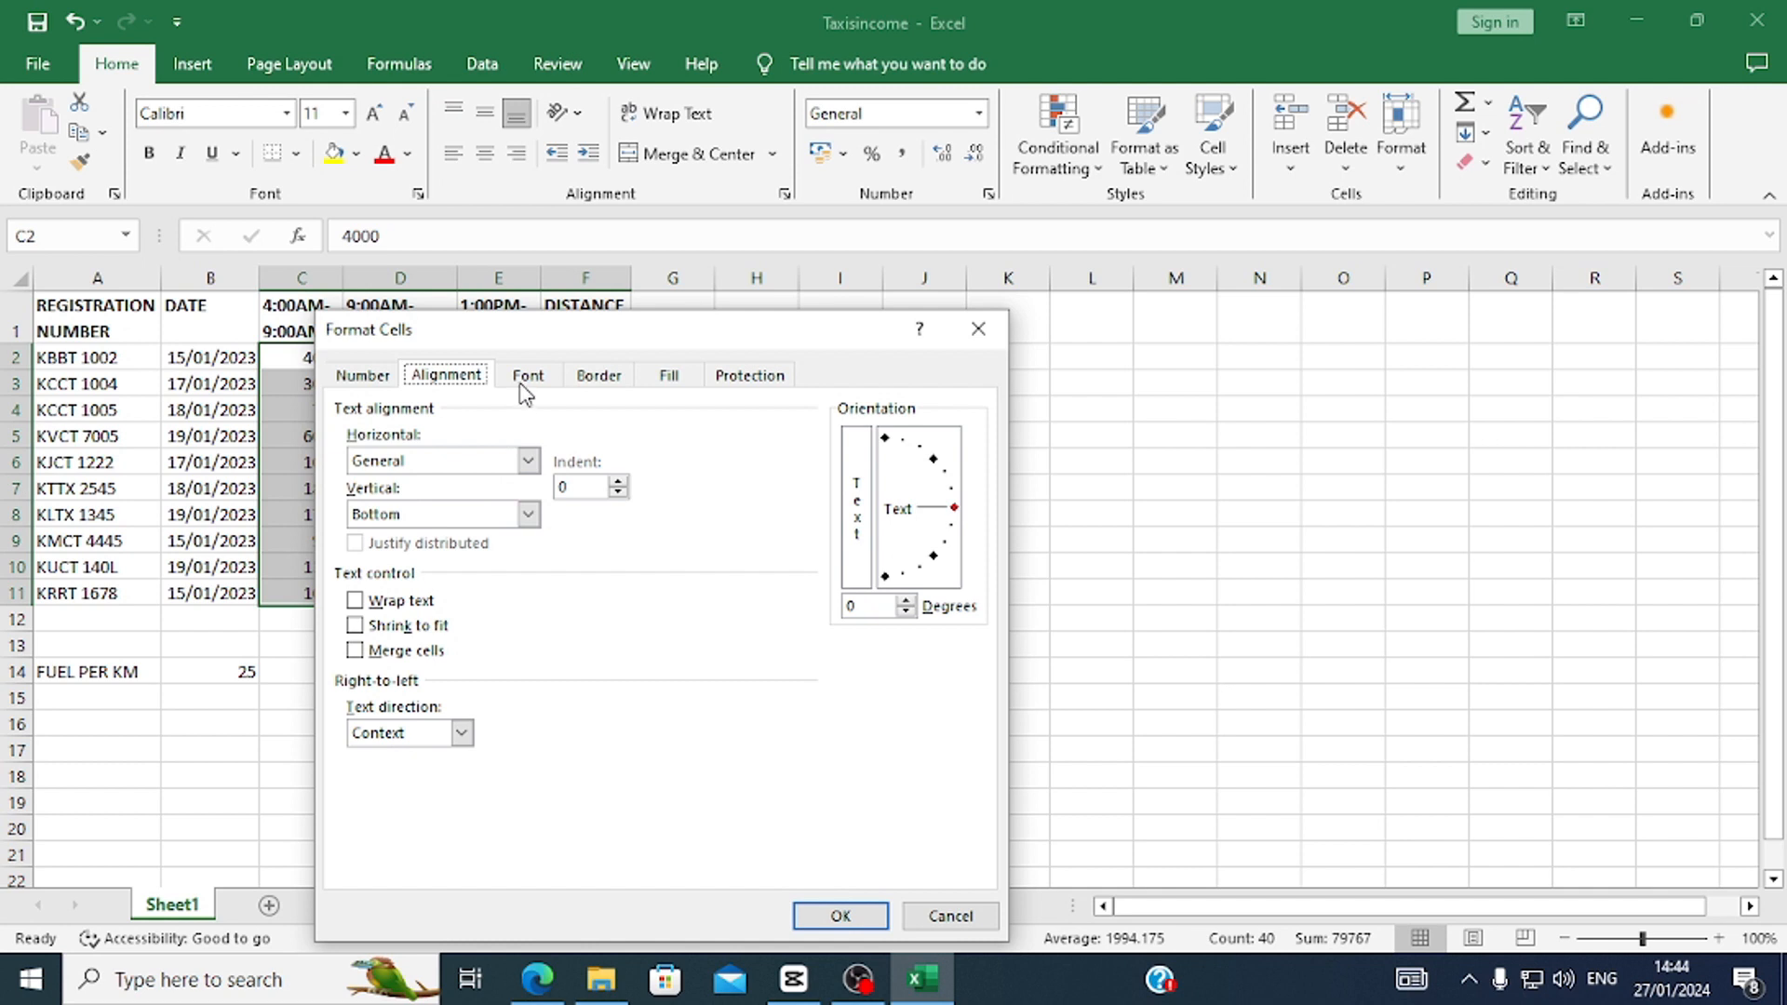
left_click(527, 462)
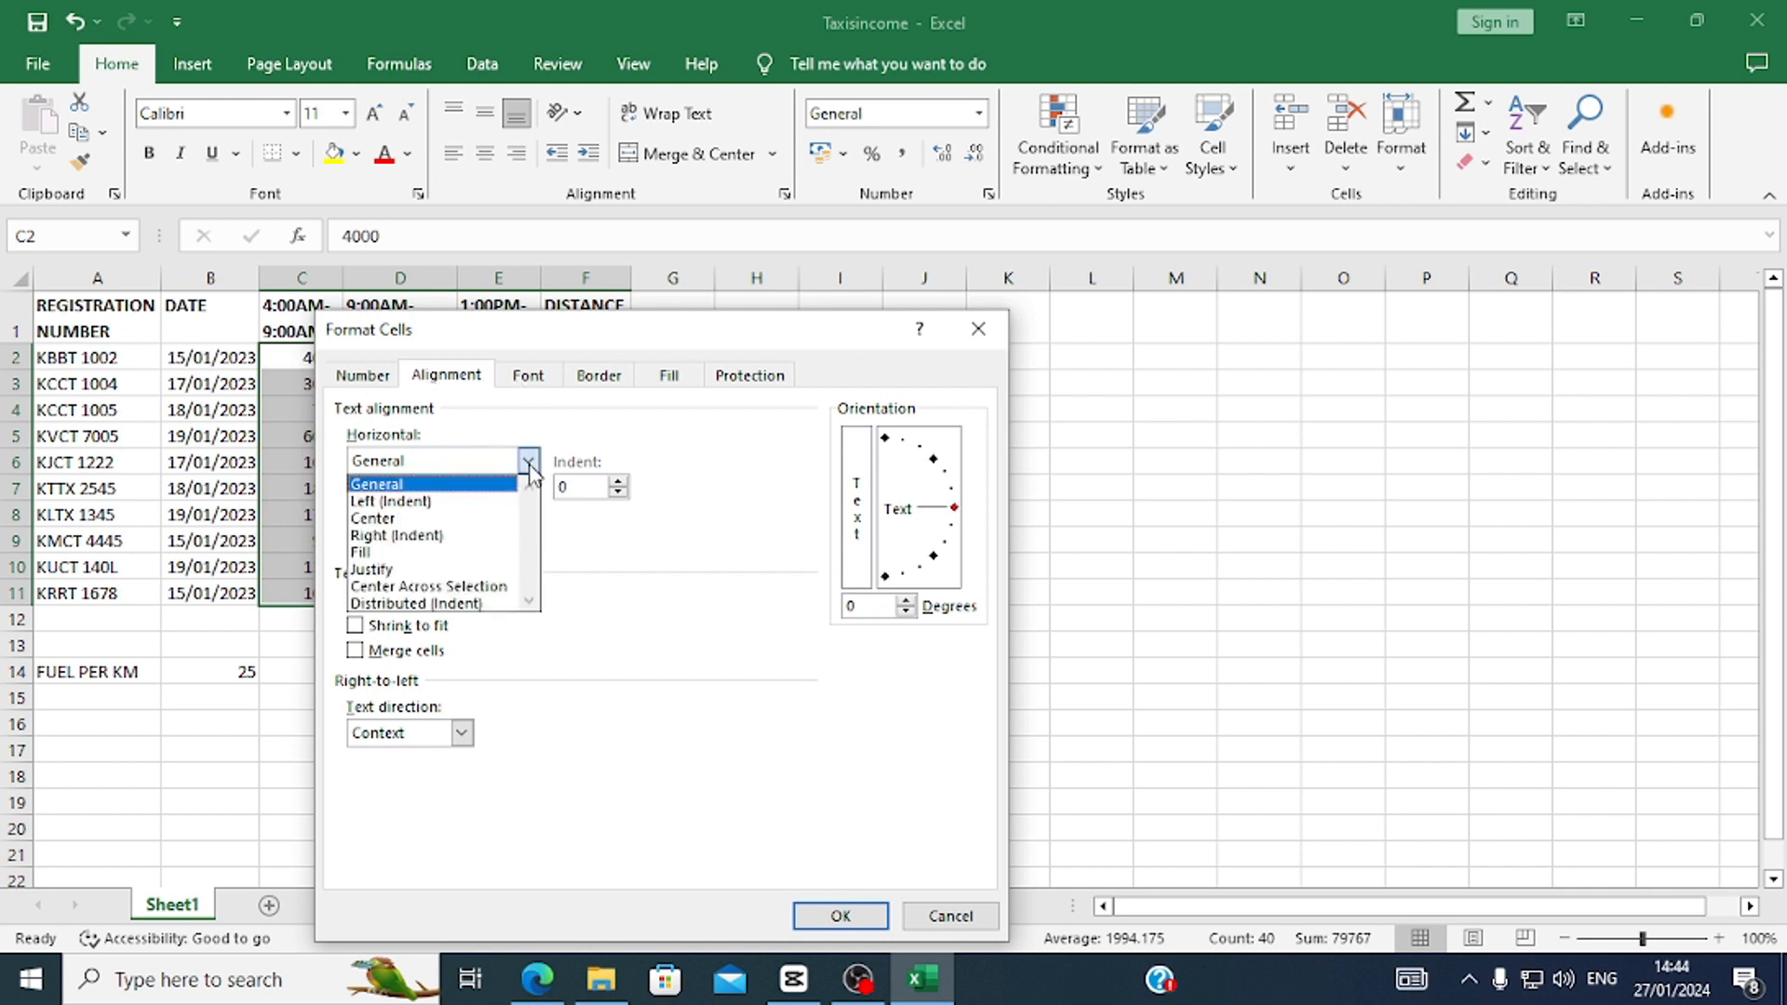
left_click(458, 536)
left_click(842, 914)
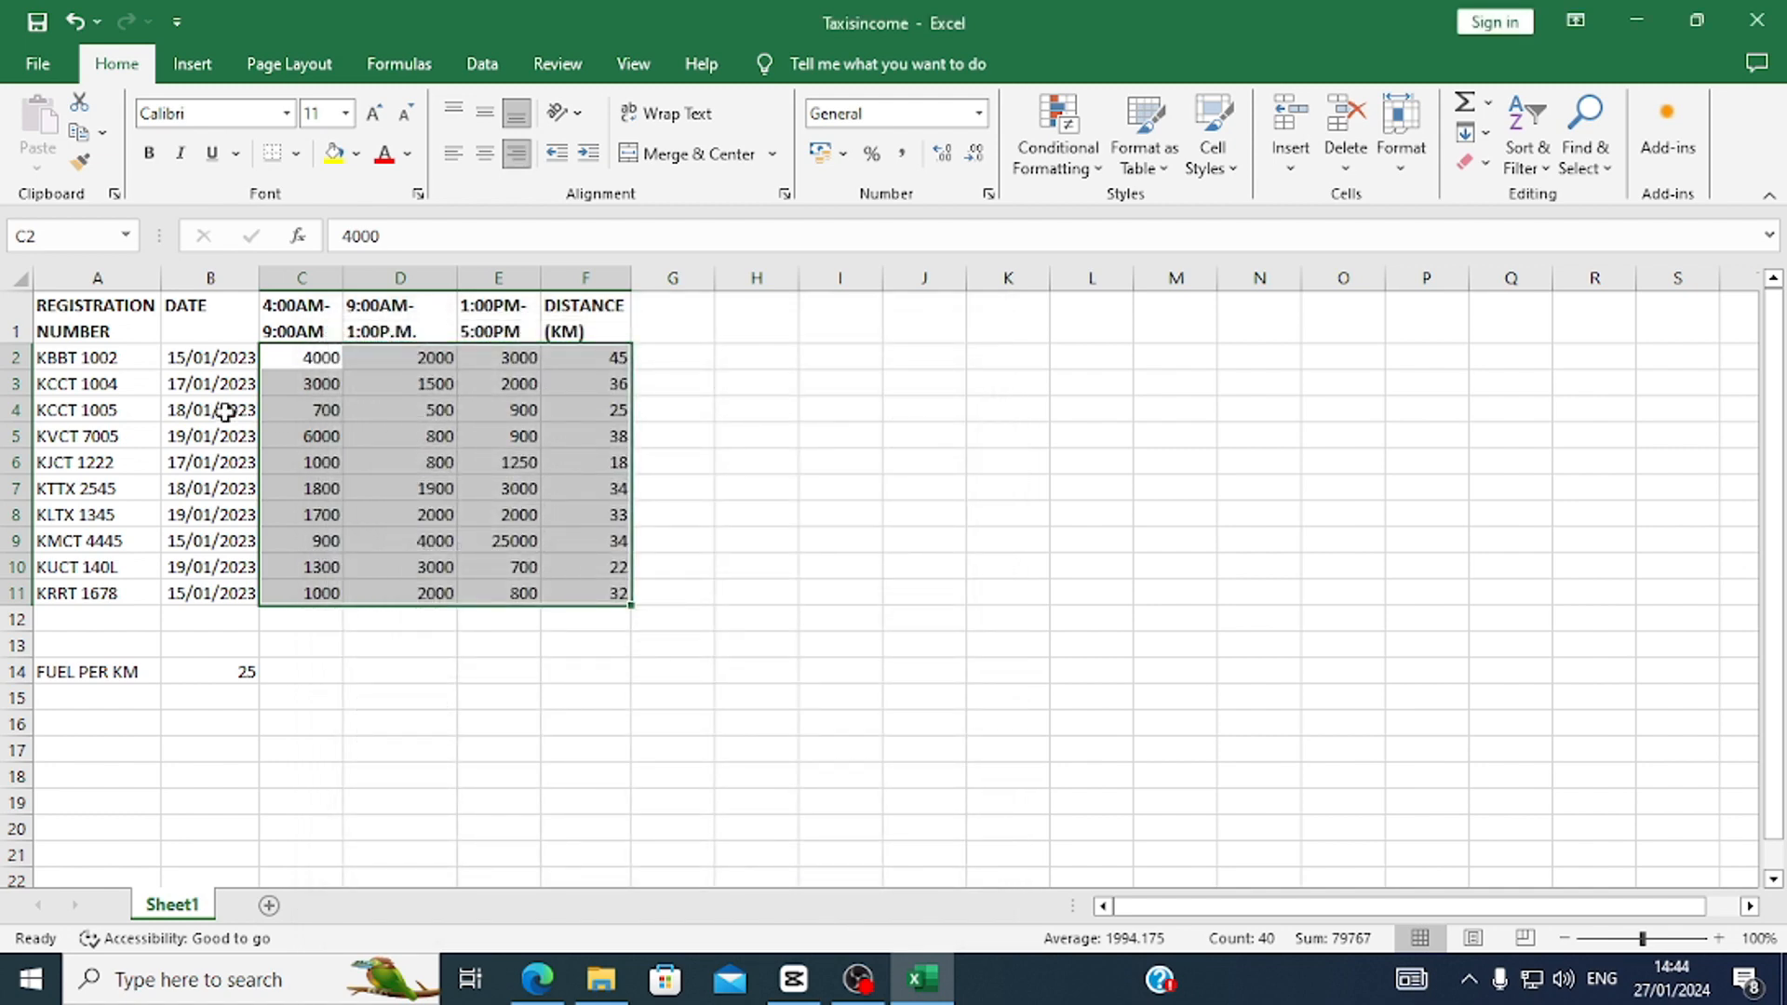
Widen column B slightly and align the dates in B2:B11 to Left (Indent) horizontally and Top vertically.
left_click(216, 363)
left_click_drag(260, 277, 269, 278)
left_click_drag(215, 354, 197, 583)
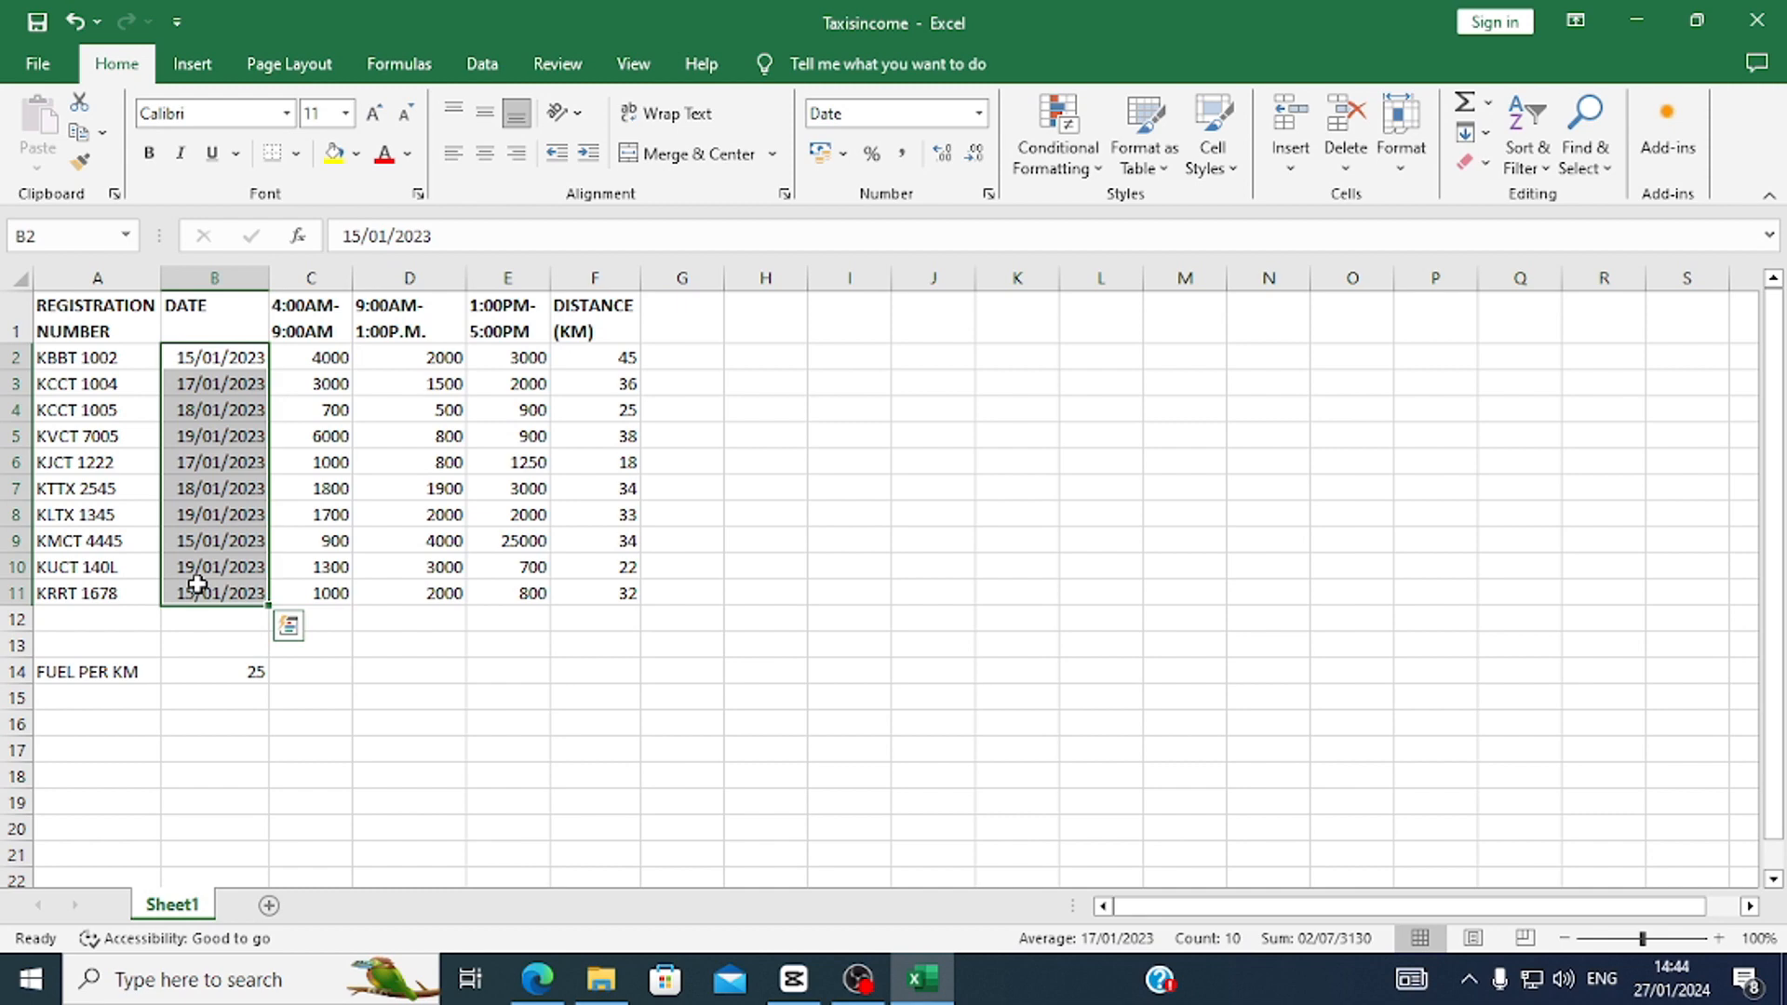
right_click(198, 583)
left_click(284, 806)
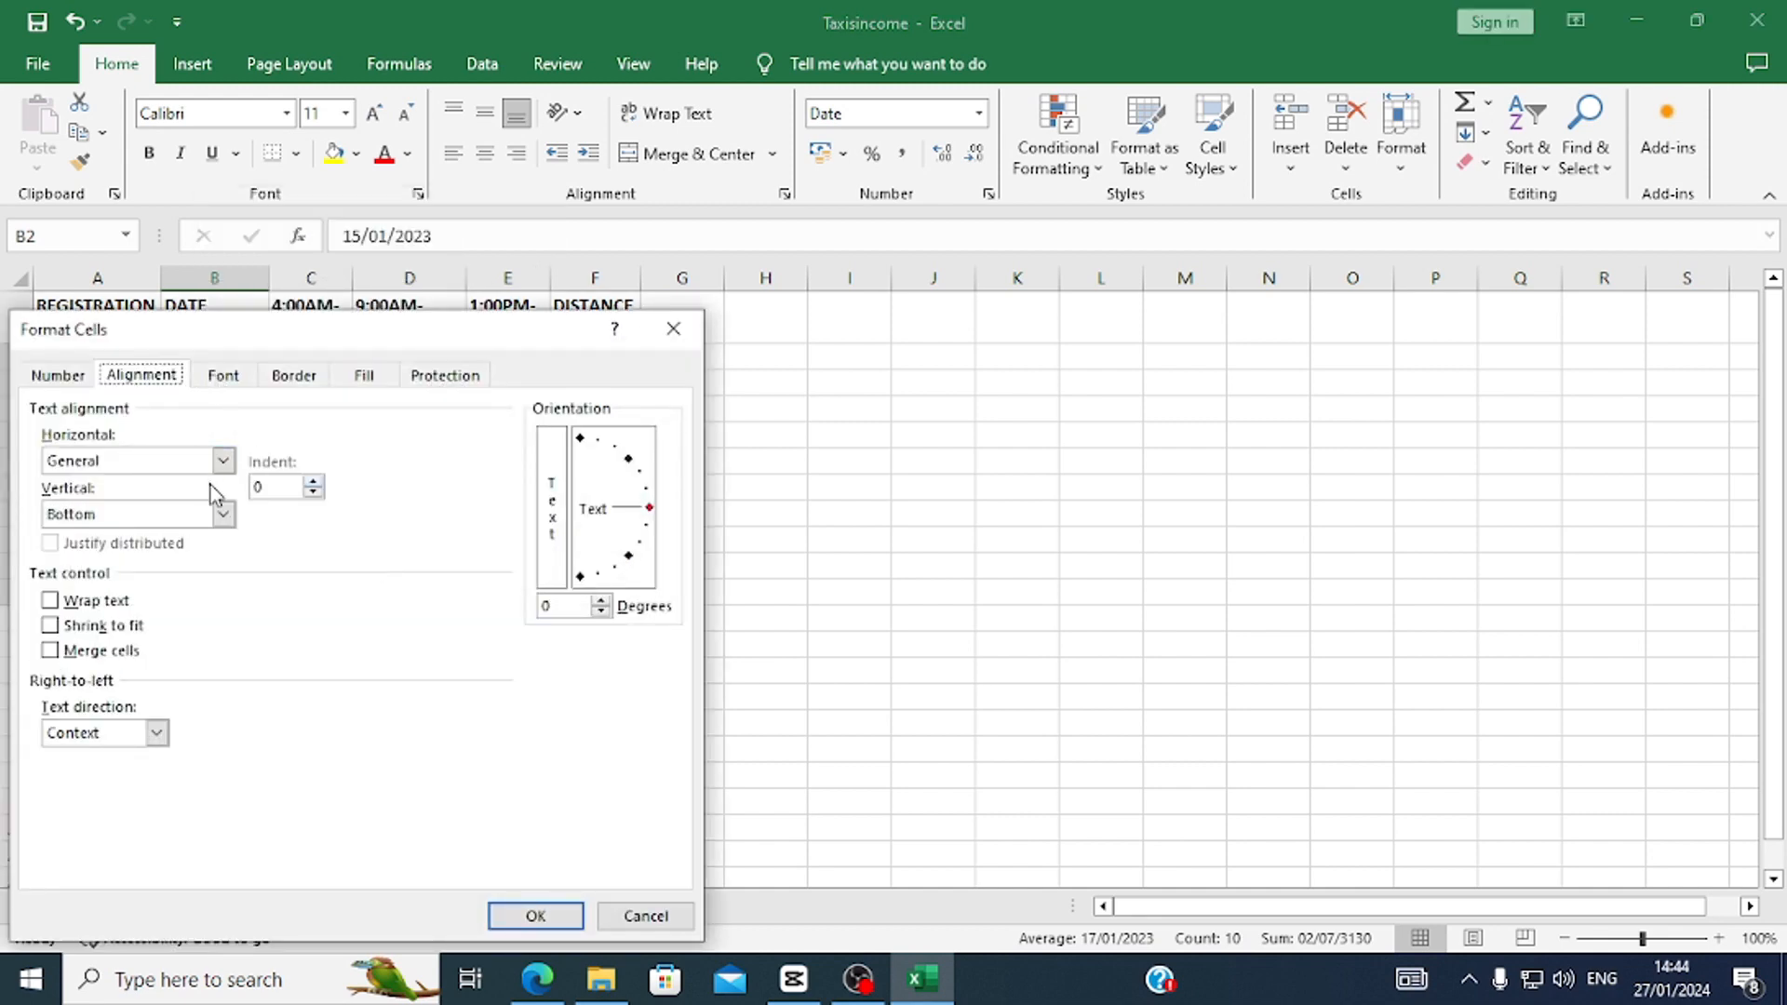
left_click(223, 459)
left_click(93, 493)
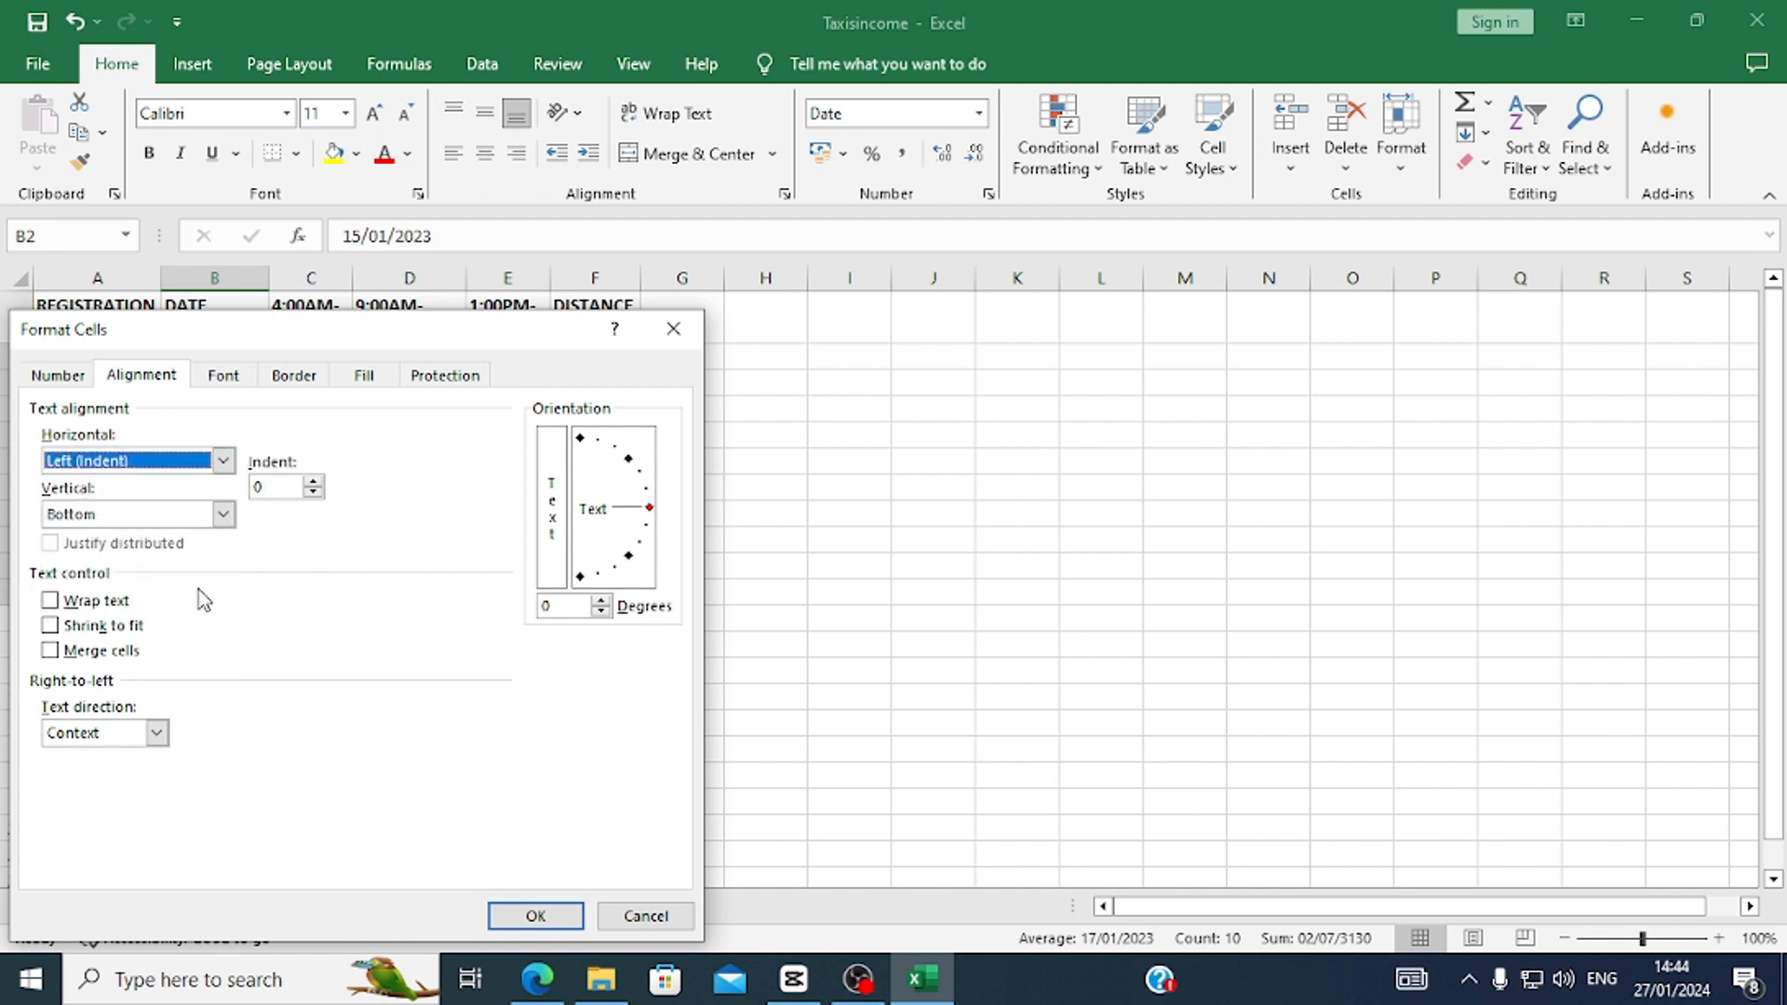
left_click(223, 513)
left_click(130, 549)
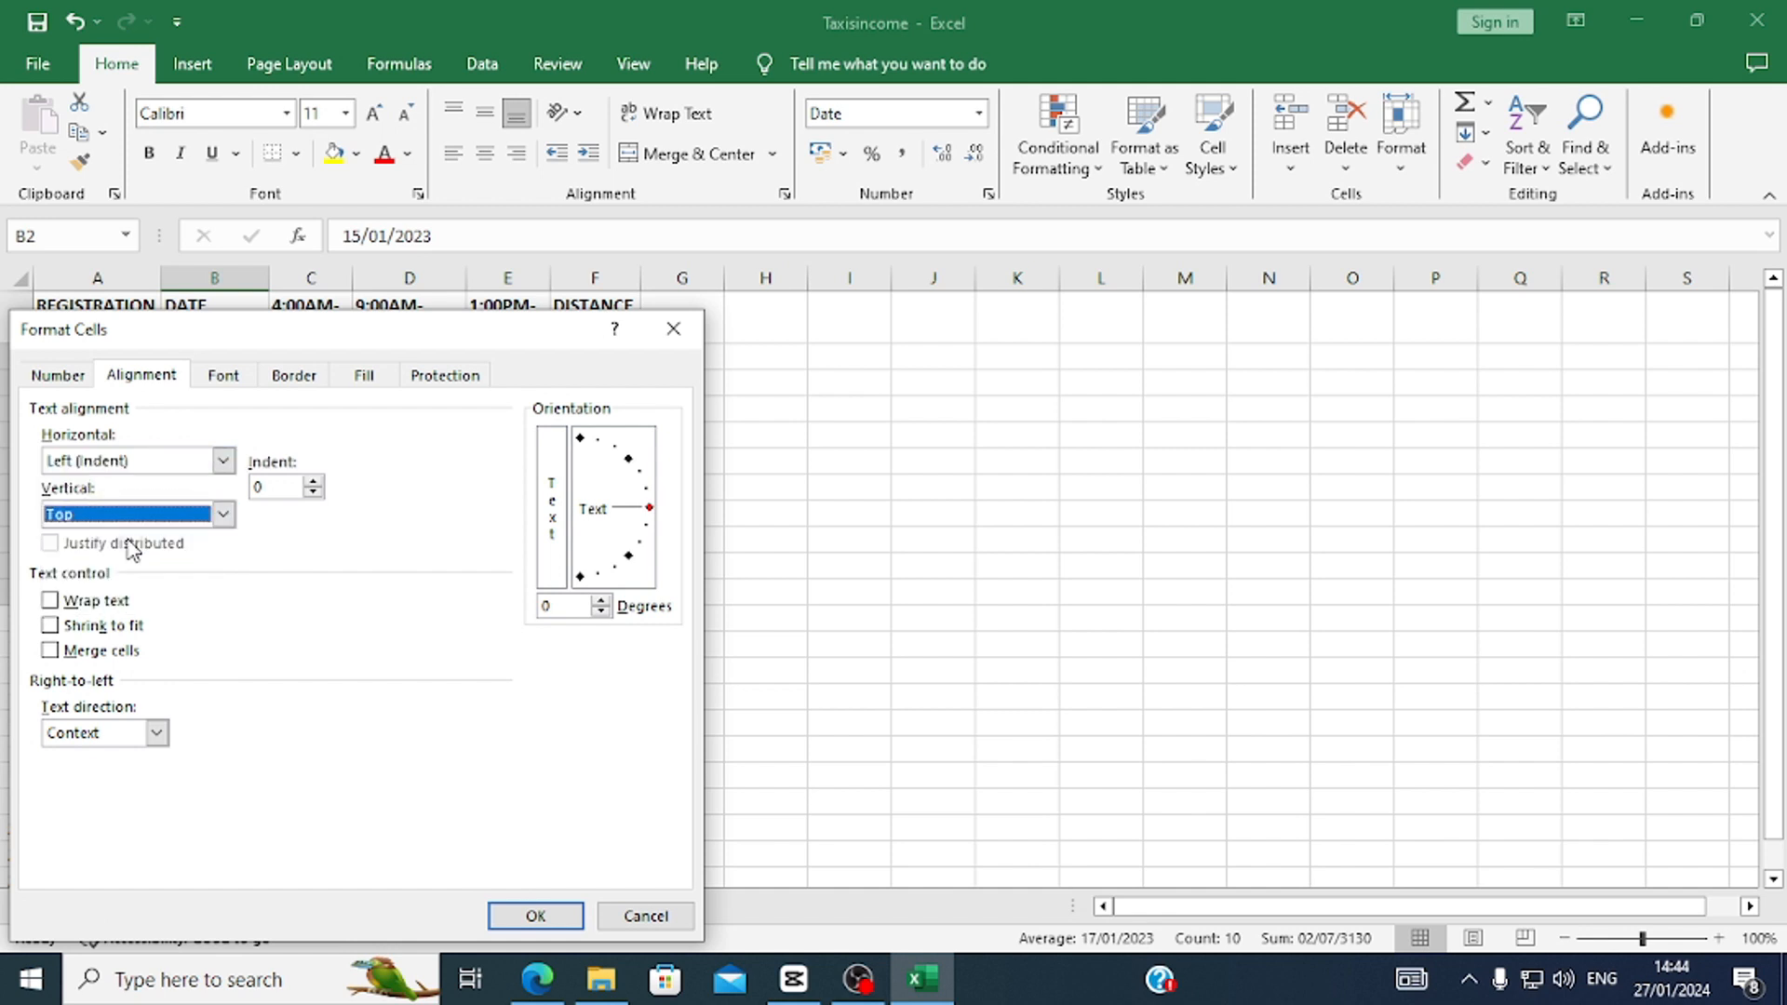
left_click(223, 513)
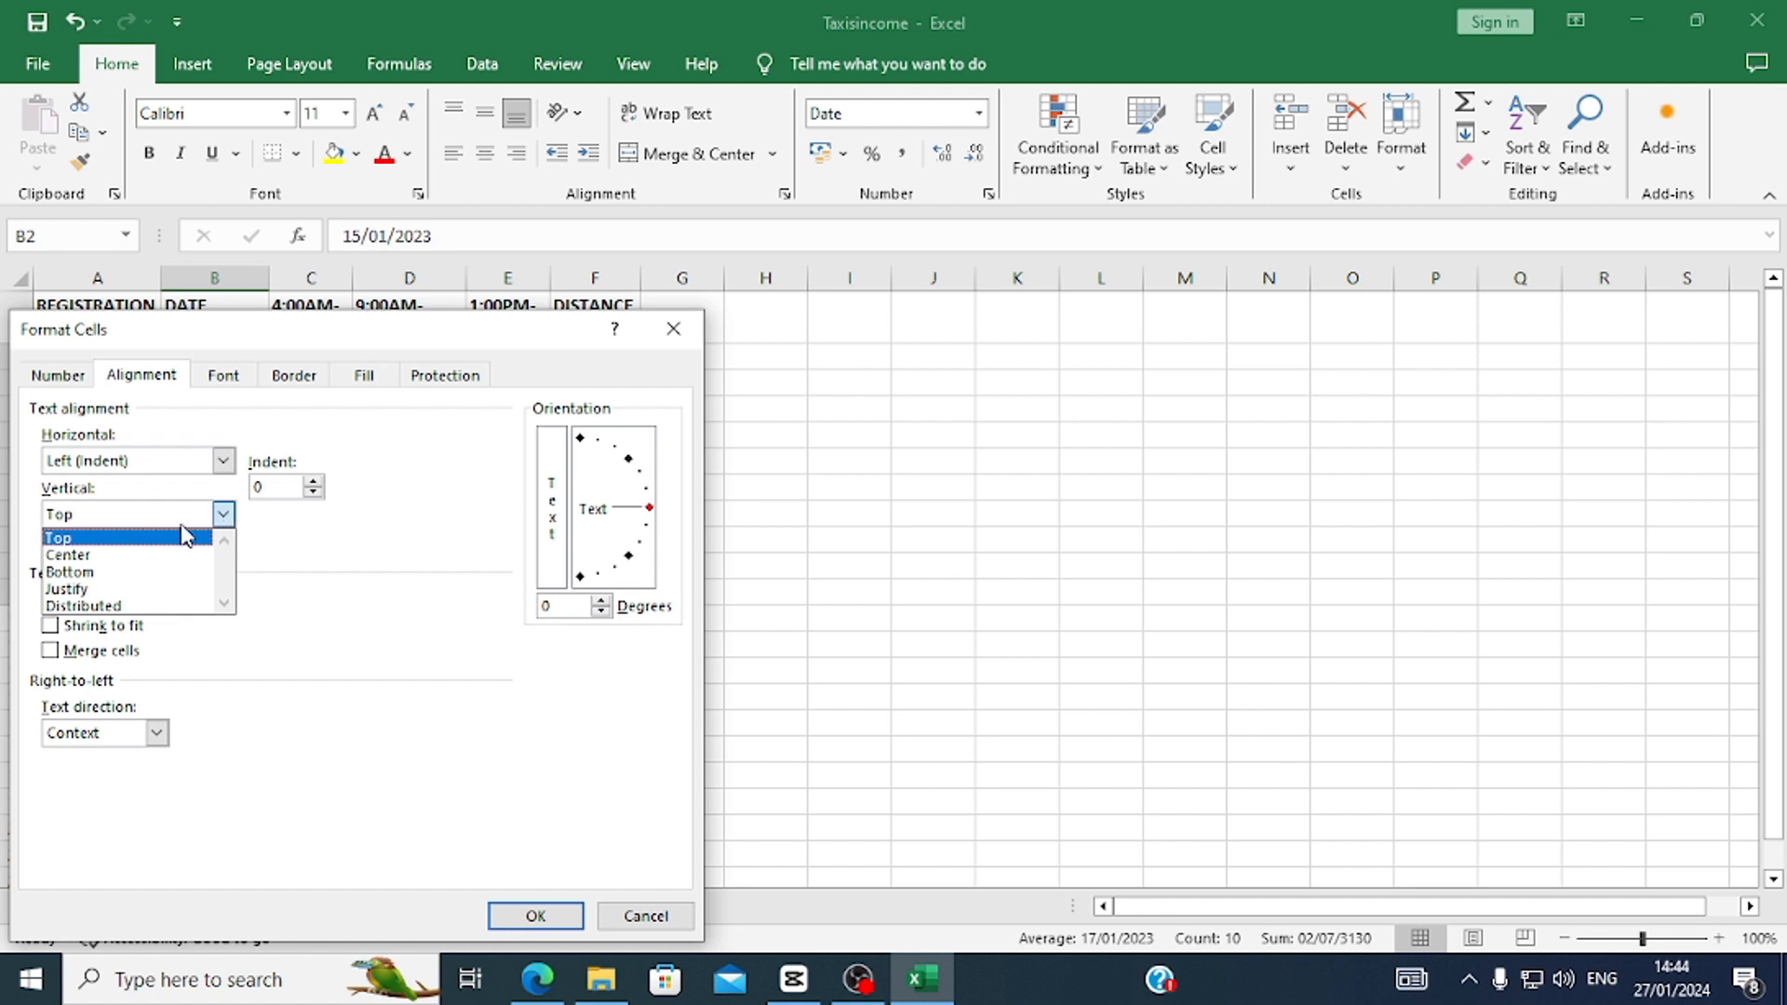
left_click(294, 549)
left_click(535, 918)
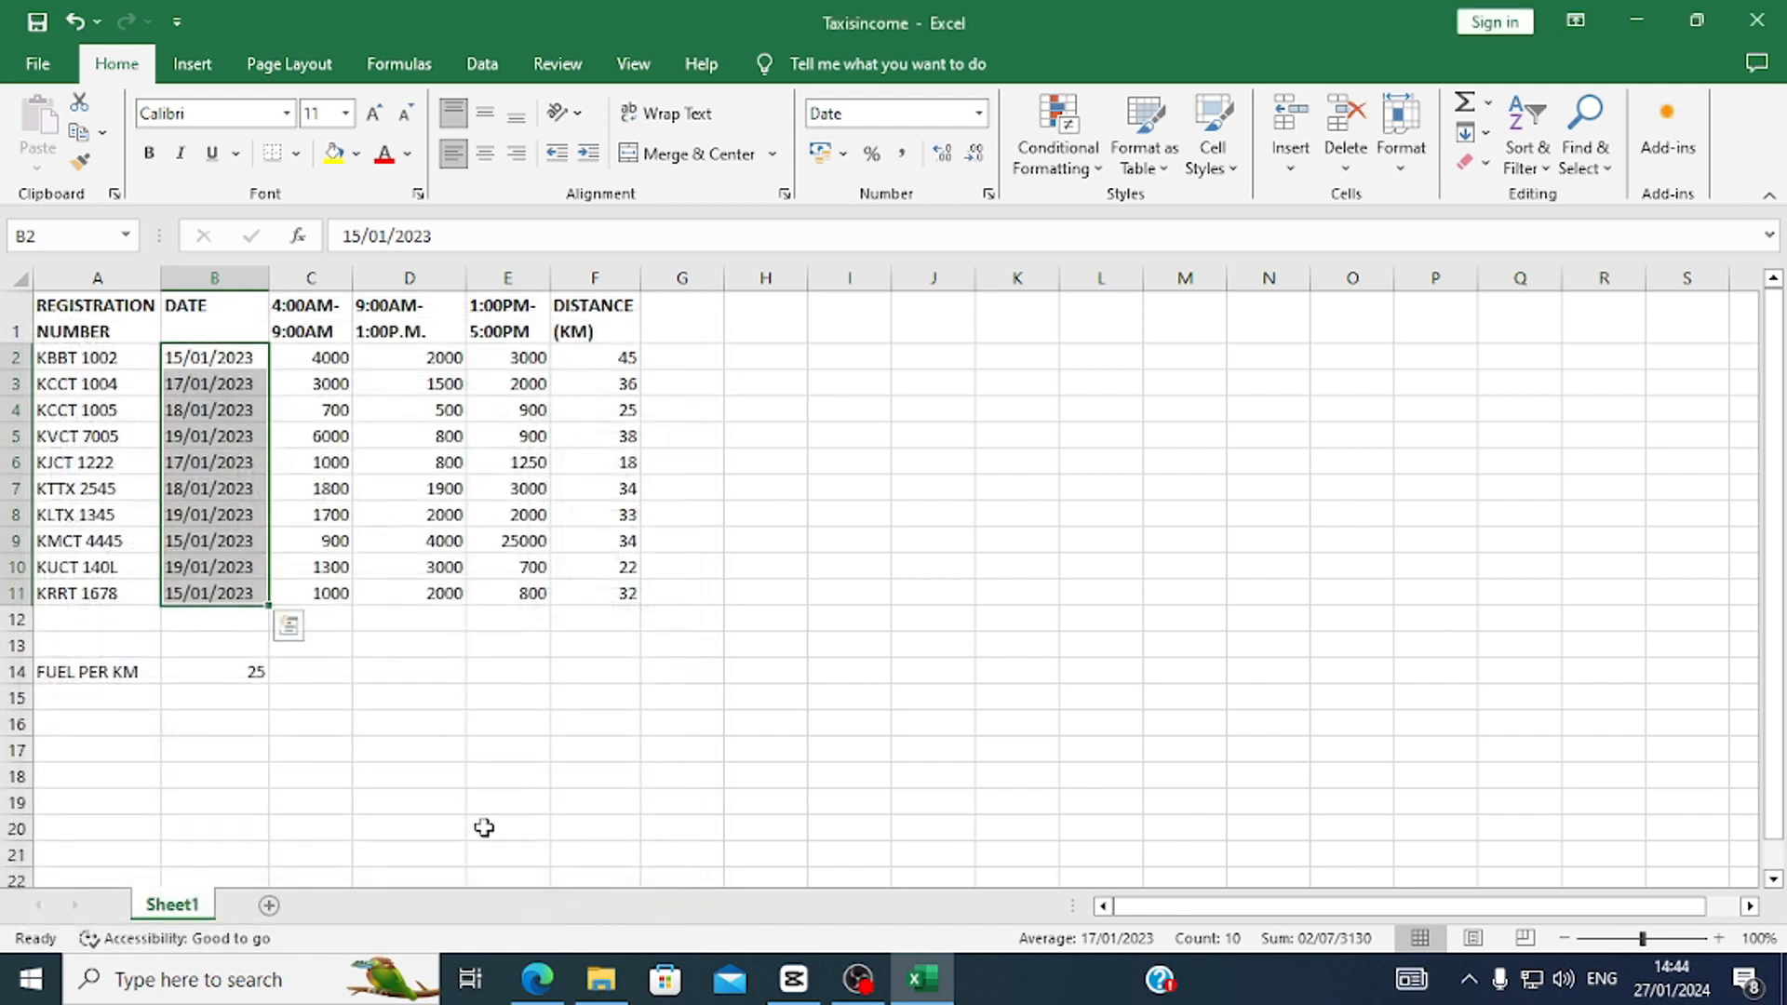
left_click(343, 562)
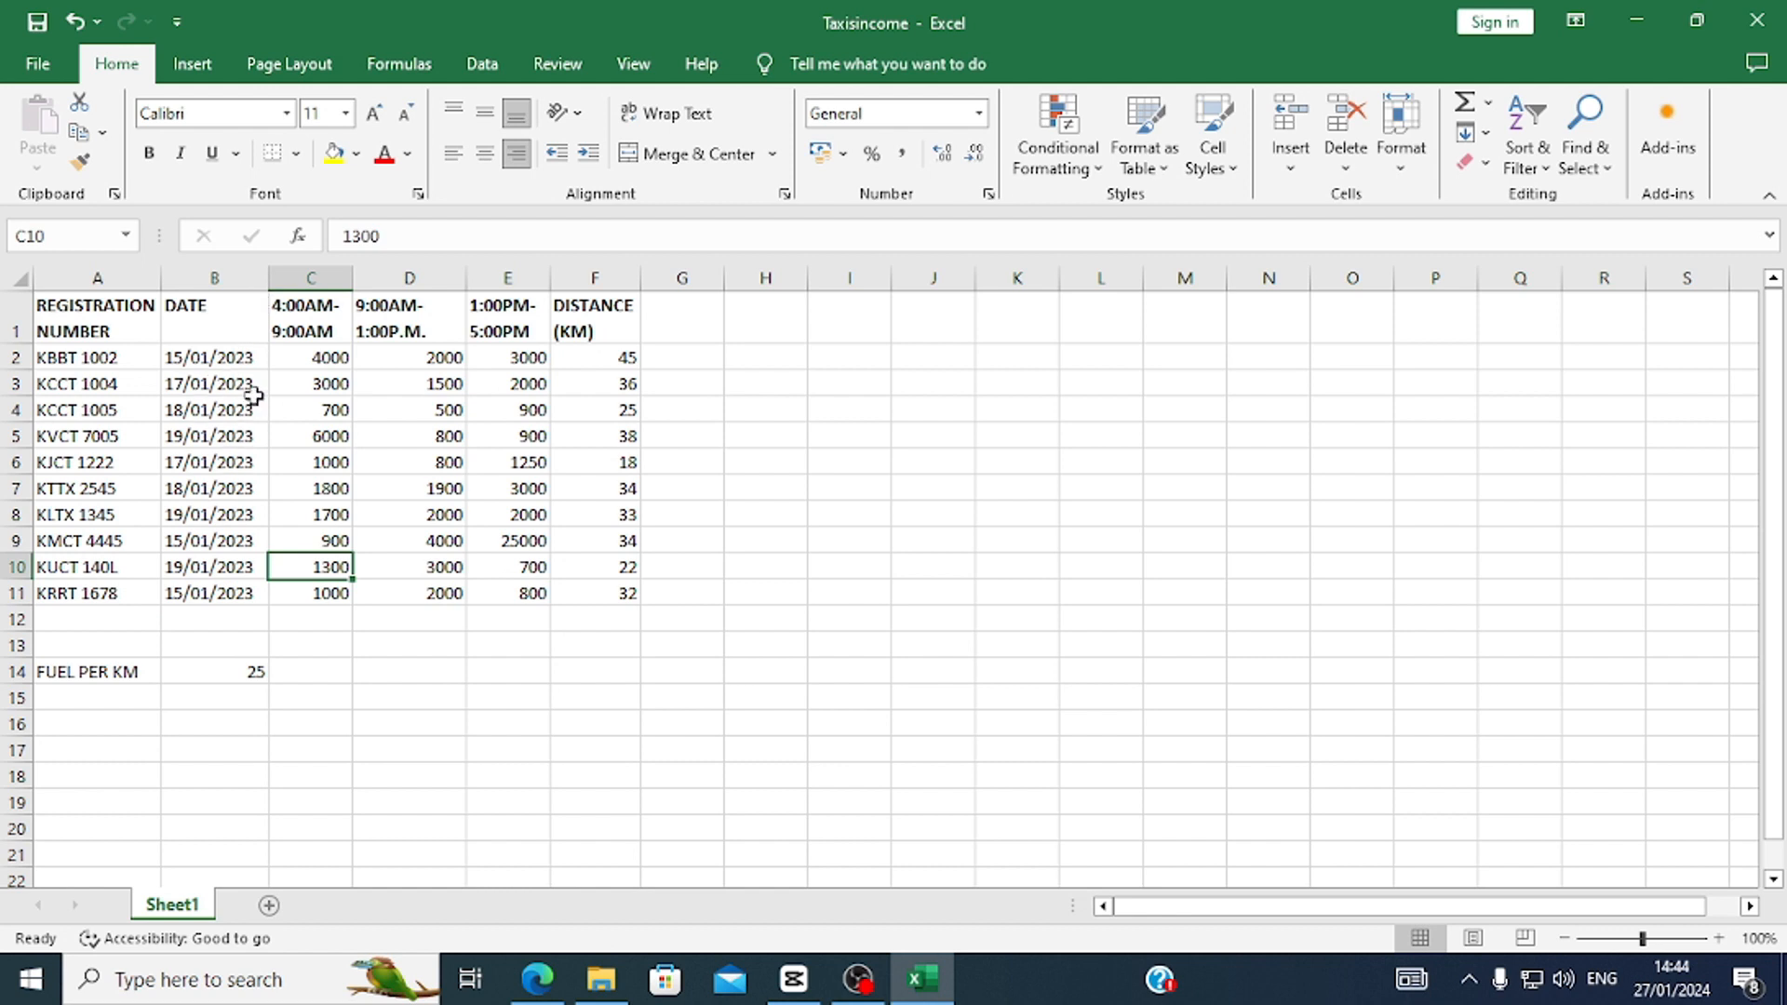
Set the vertical alignment of the figures in C2:F11 to Top.
left_click_drag(295, 356, 597, 591)
right_click(600, 605)
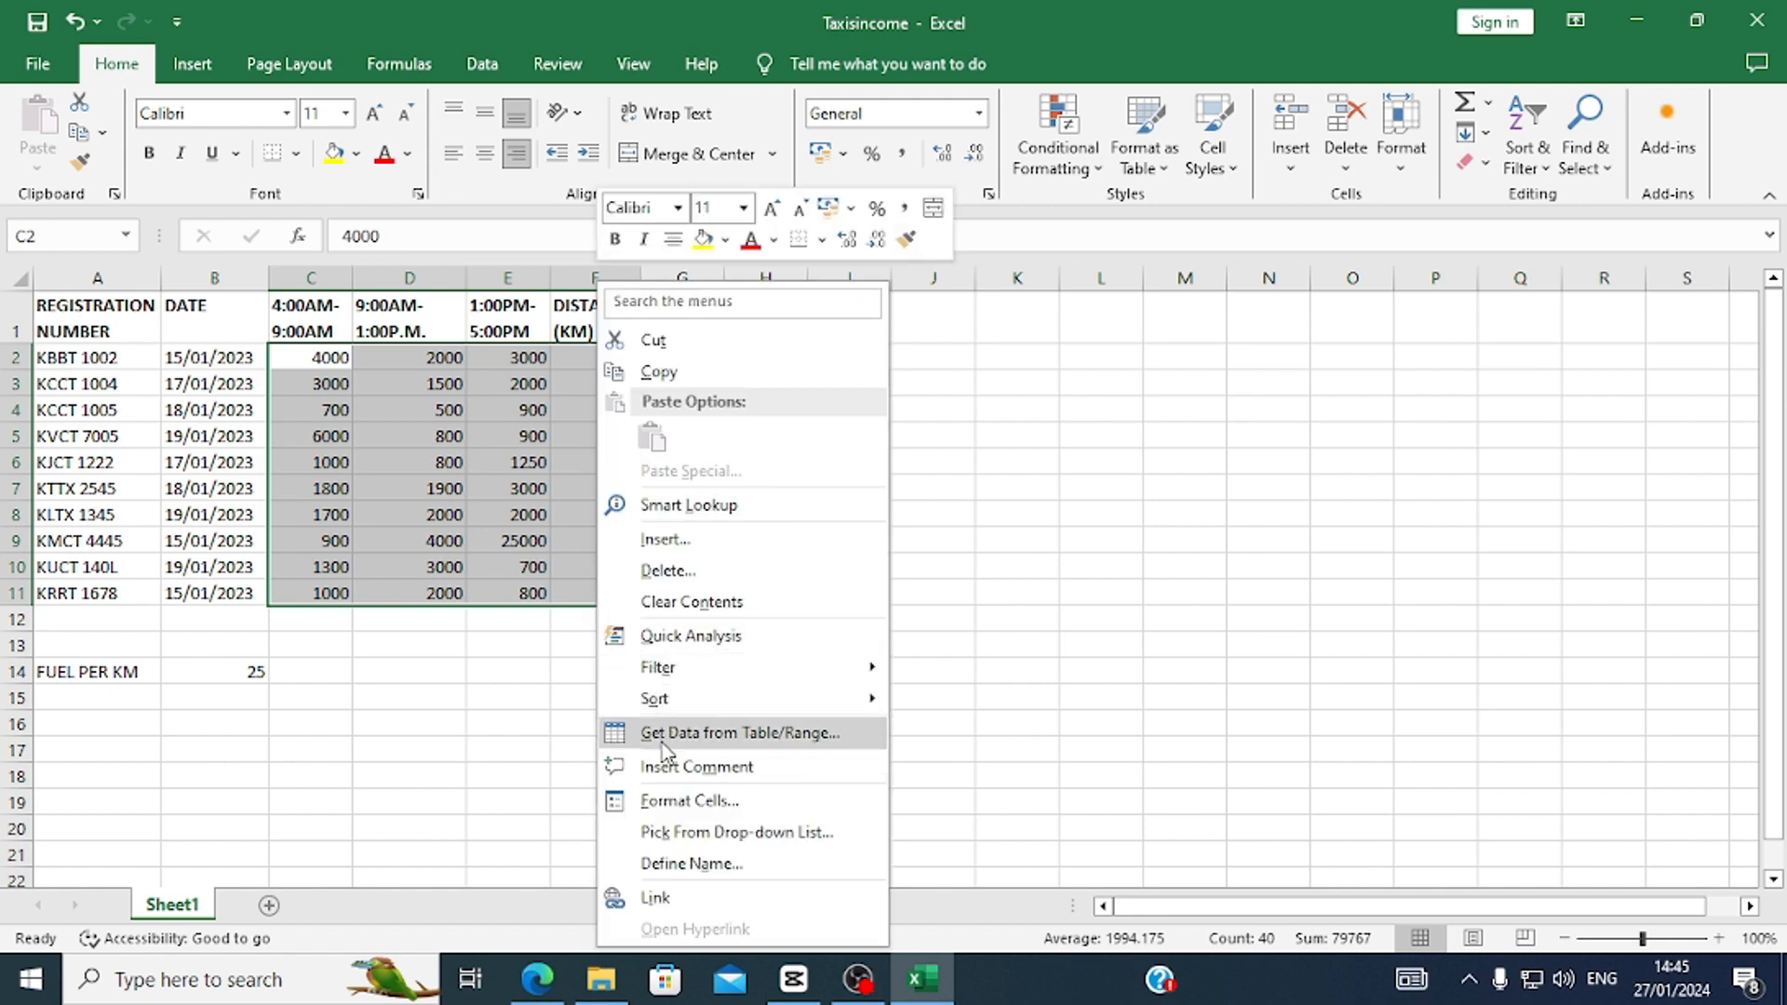
left_click(665, 802)
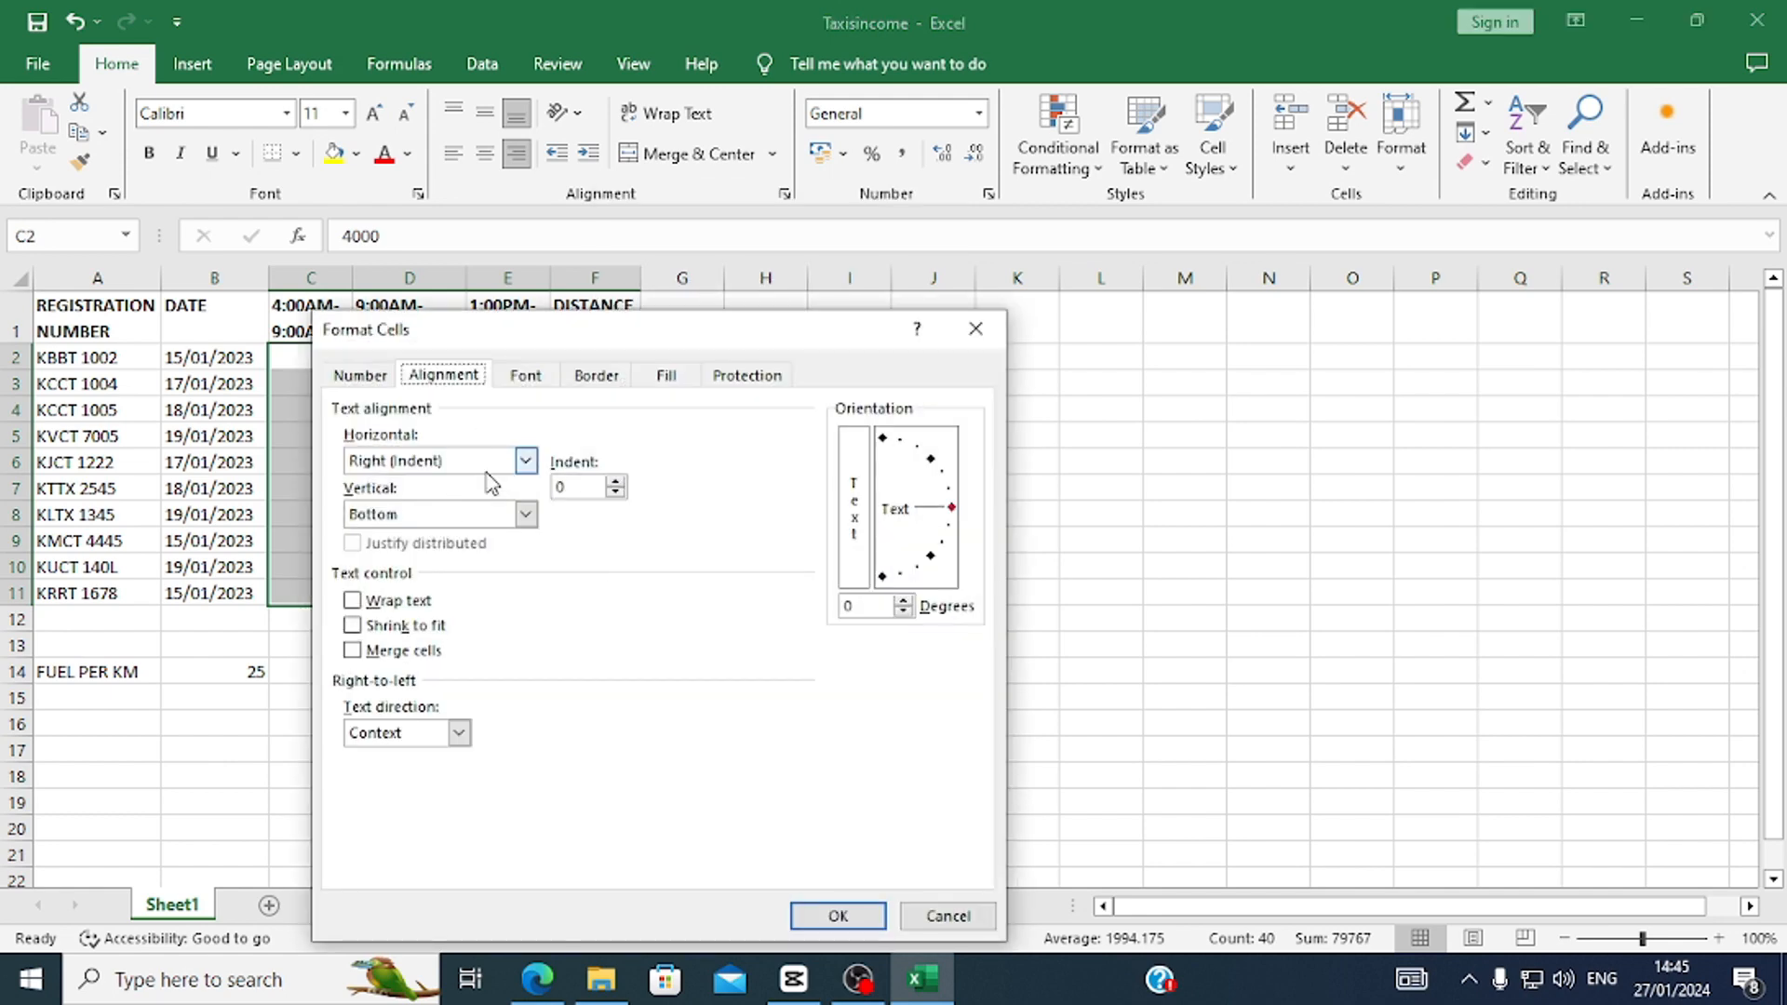
left_click(526, 514)
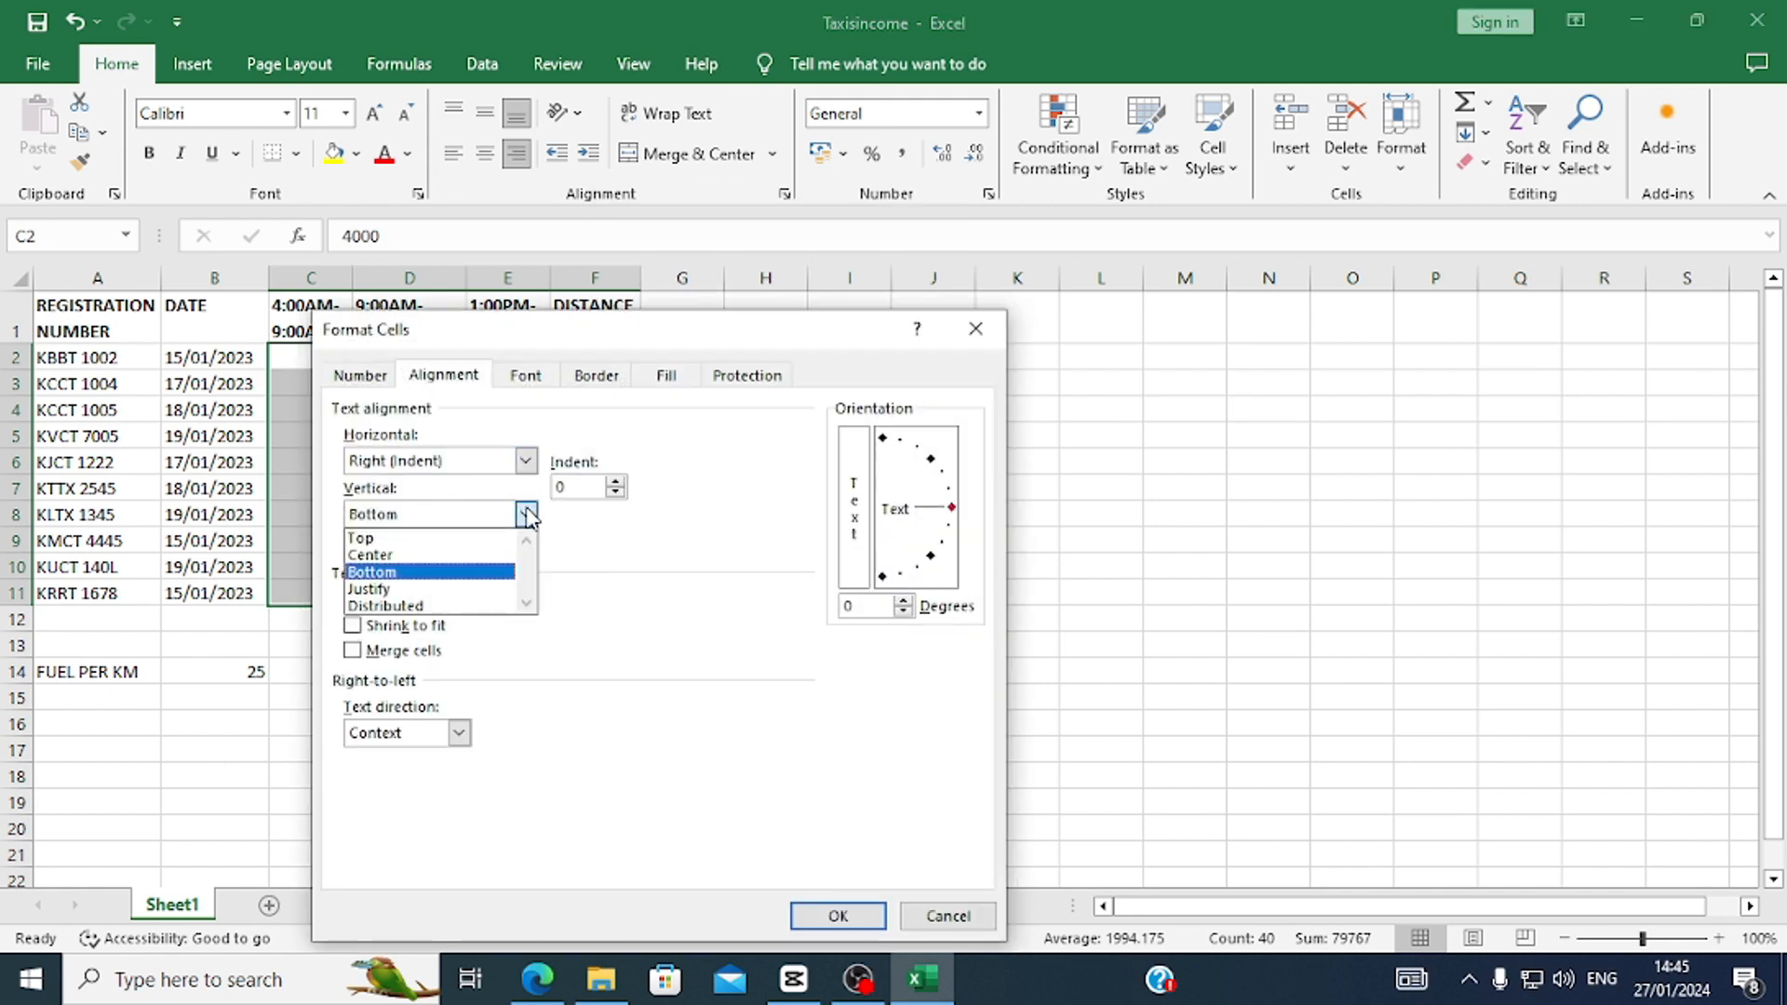
left_click(402, 537)
left_click(838, 917)
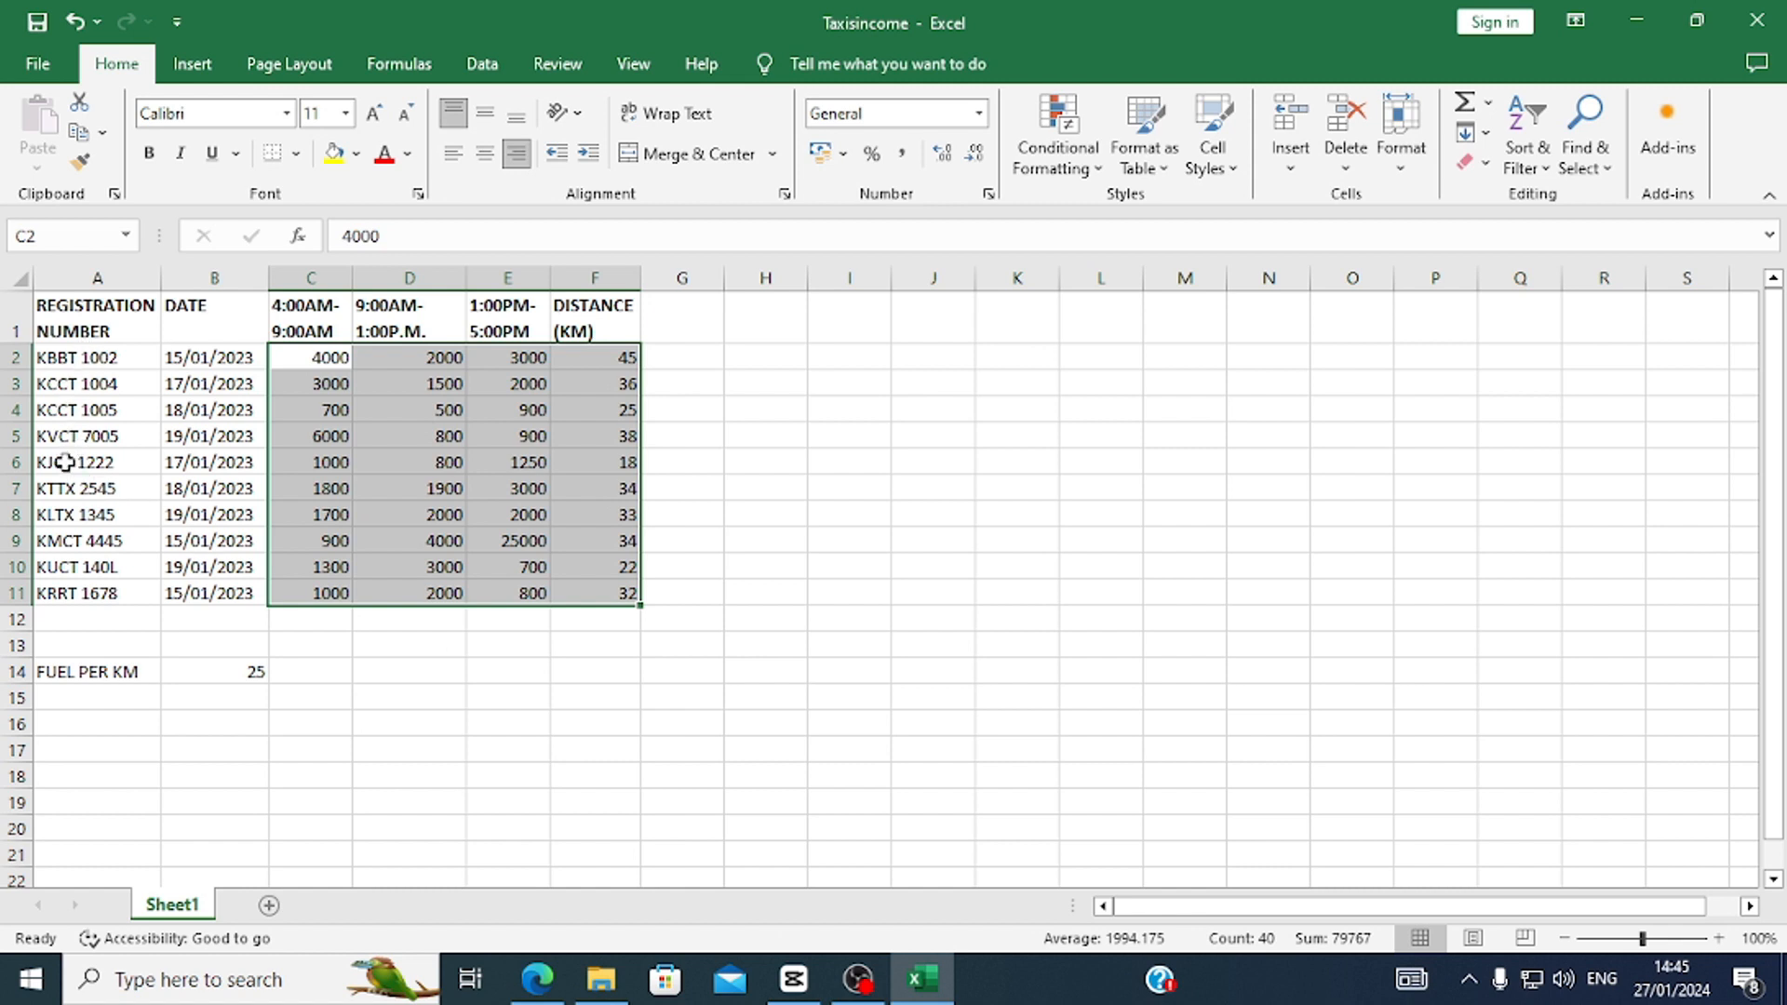
Align the registration numbers in A2:A11 to Left (Indent) horizontally and Top vertically.
left_click_drag(75, 358, 108, 592)
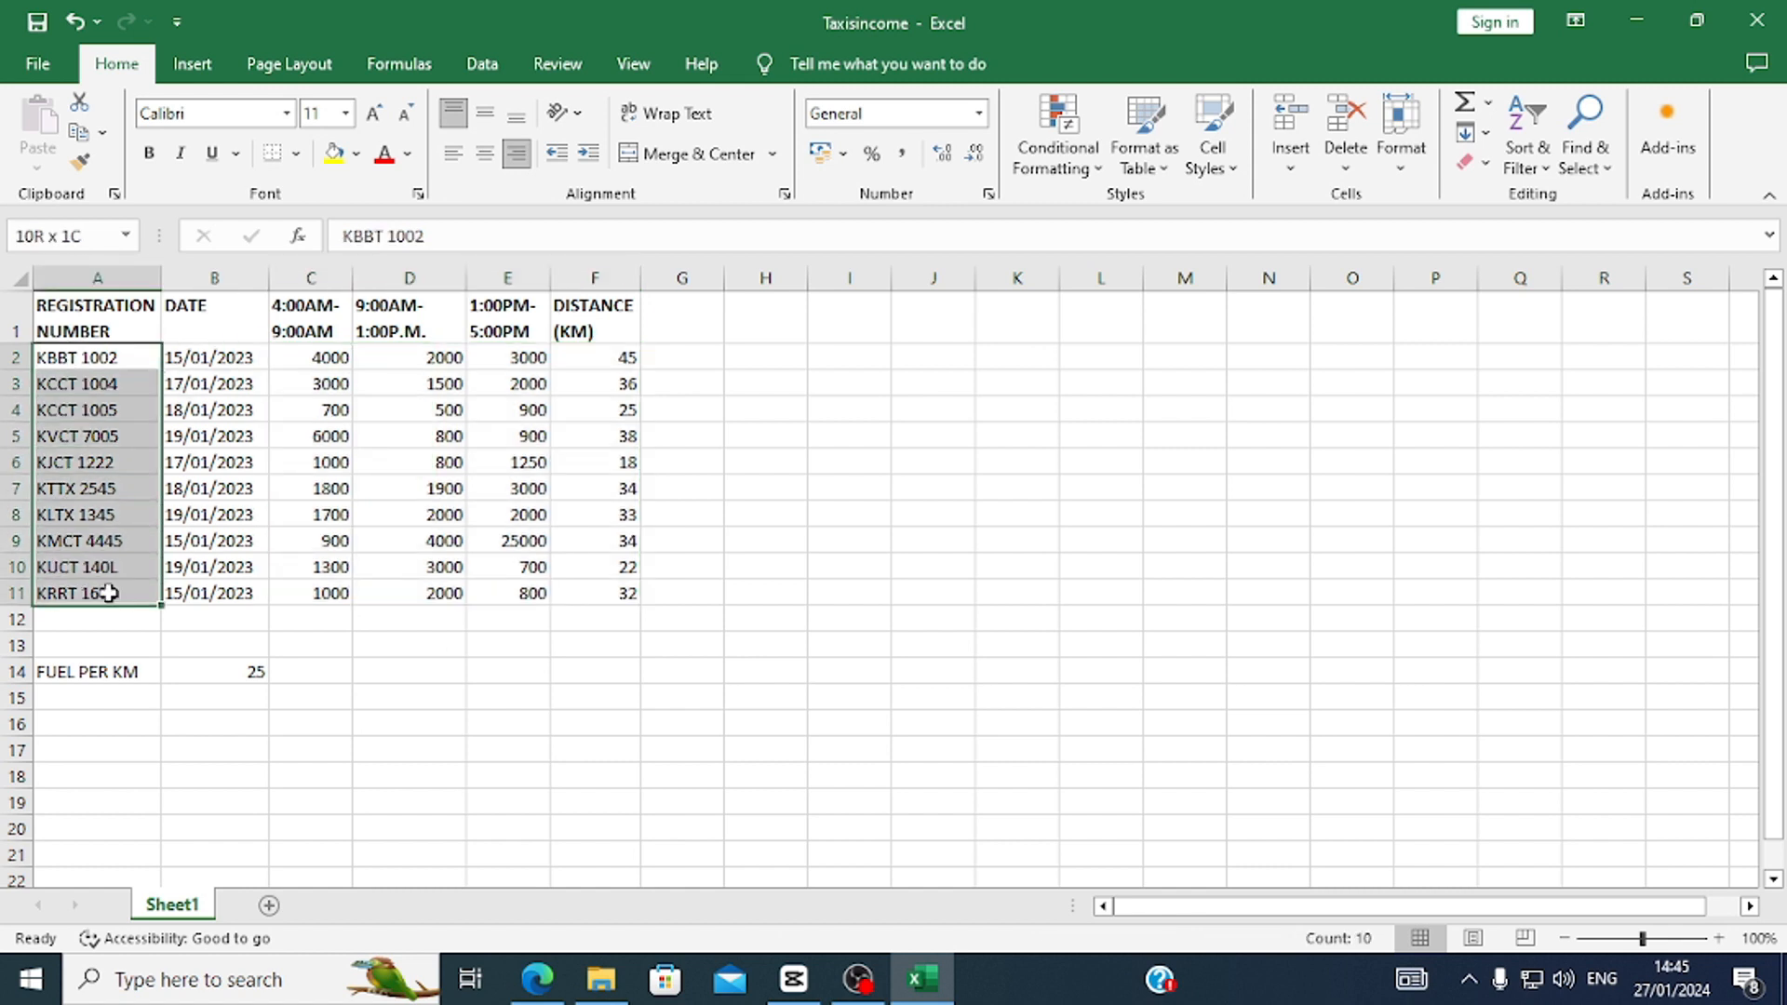
right_click(112, 603)
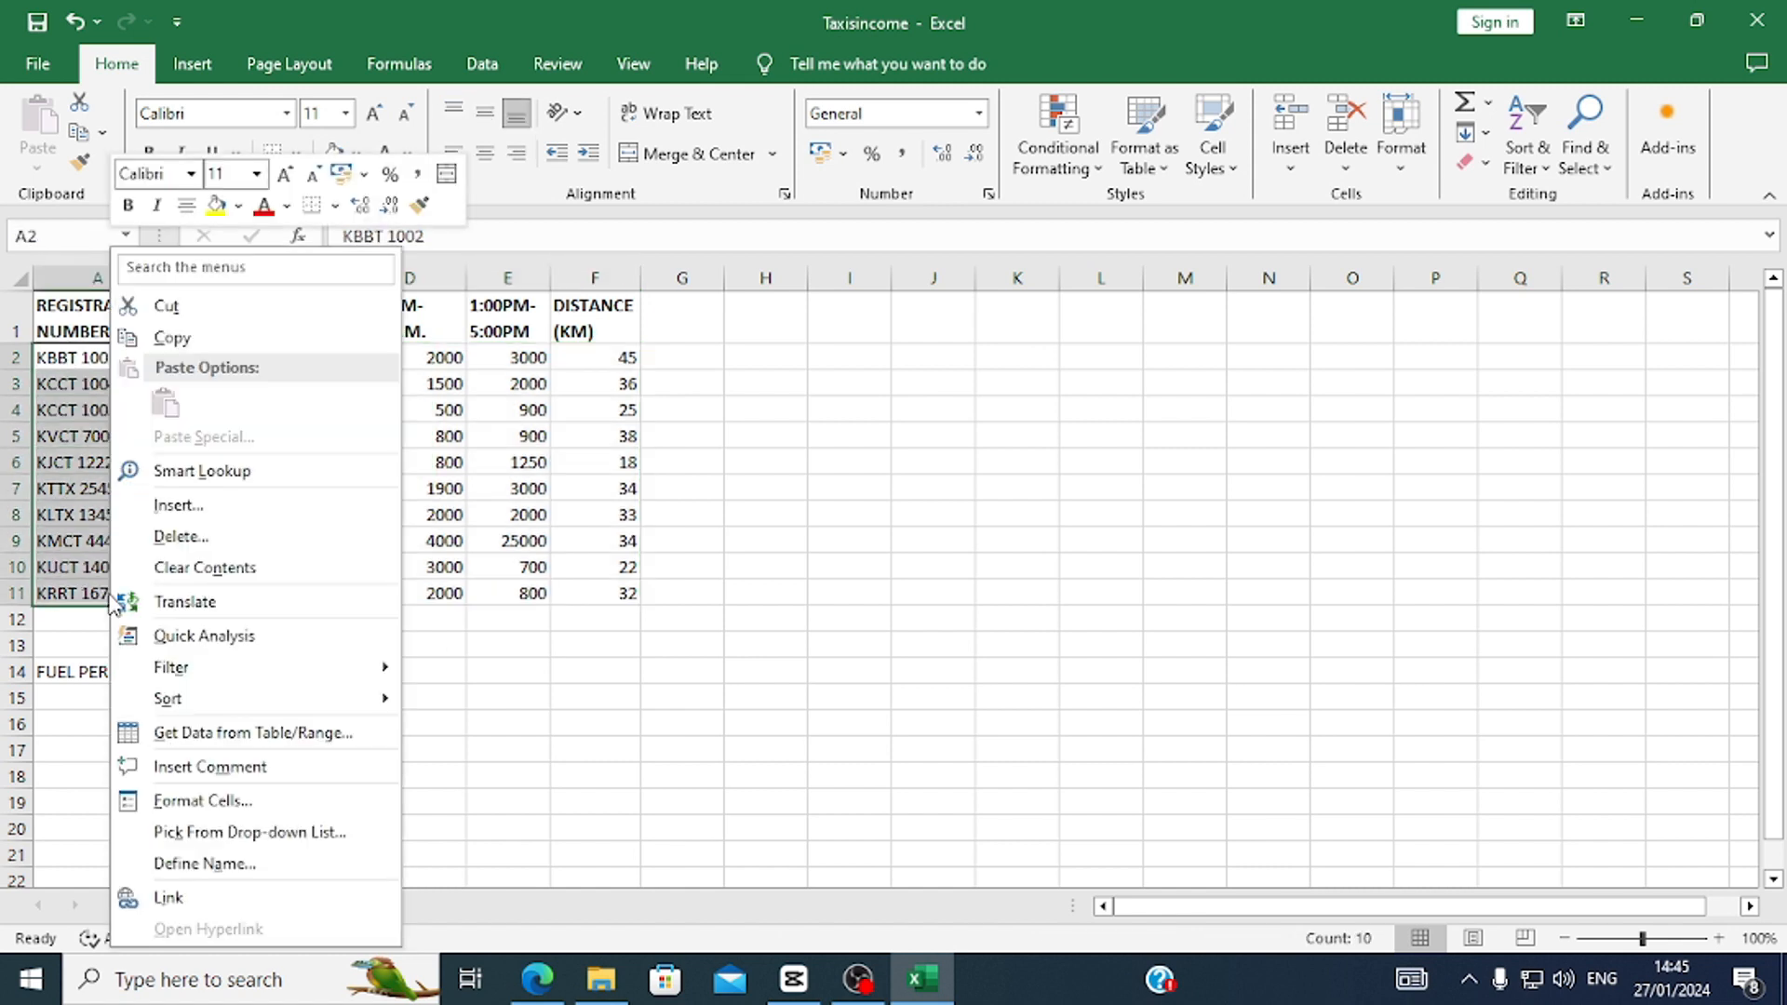
left_click(156, 800)
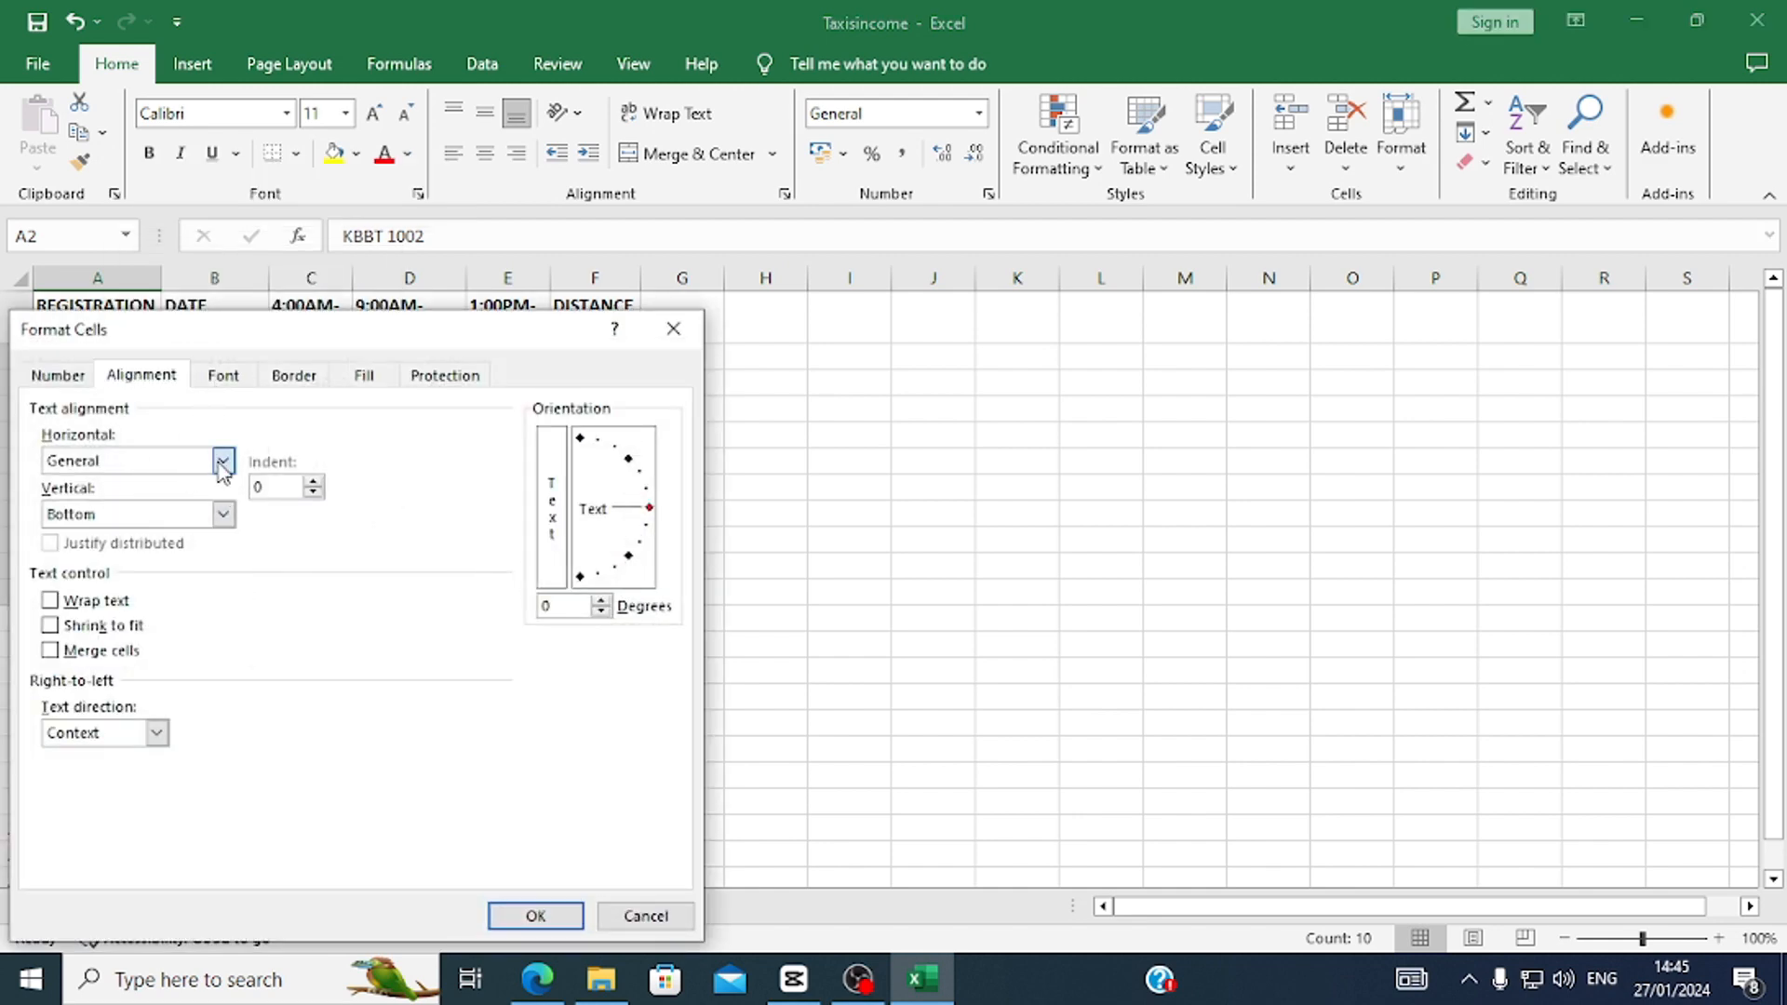
left_click(223, 461)
left_click(131, 502)
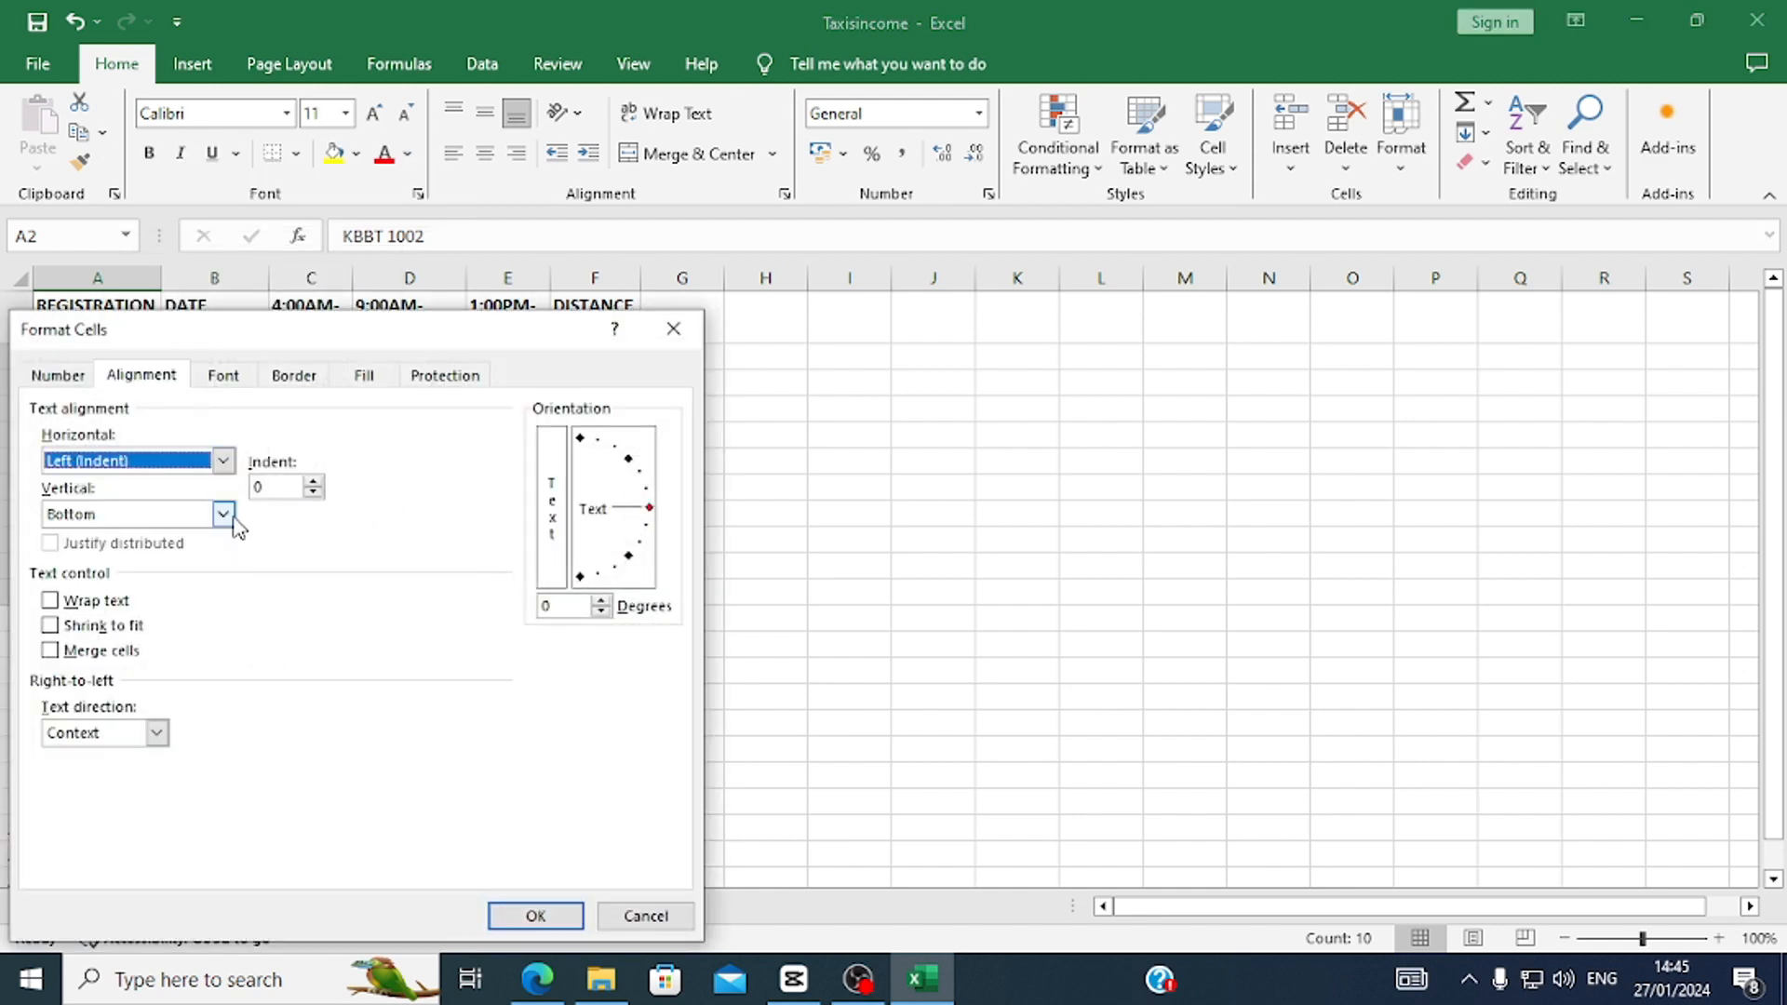
left_click(223, 513)
left_click(145, 539)
left_click(535, 916)
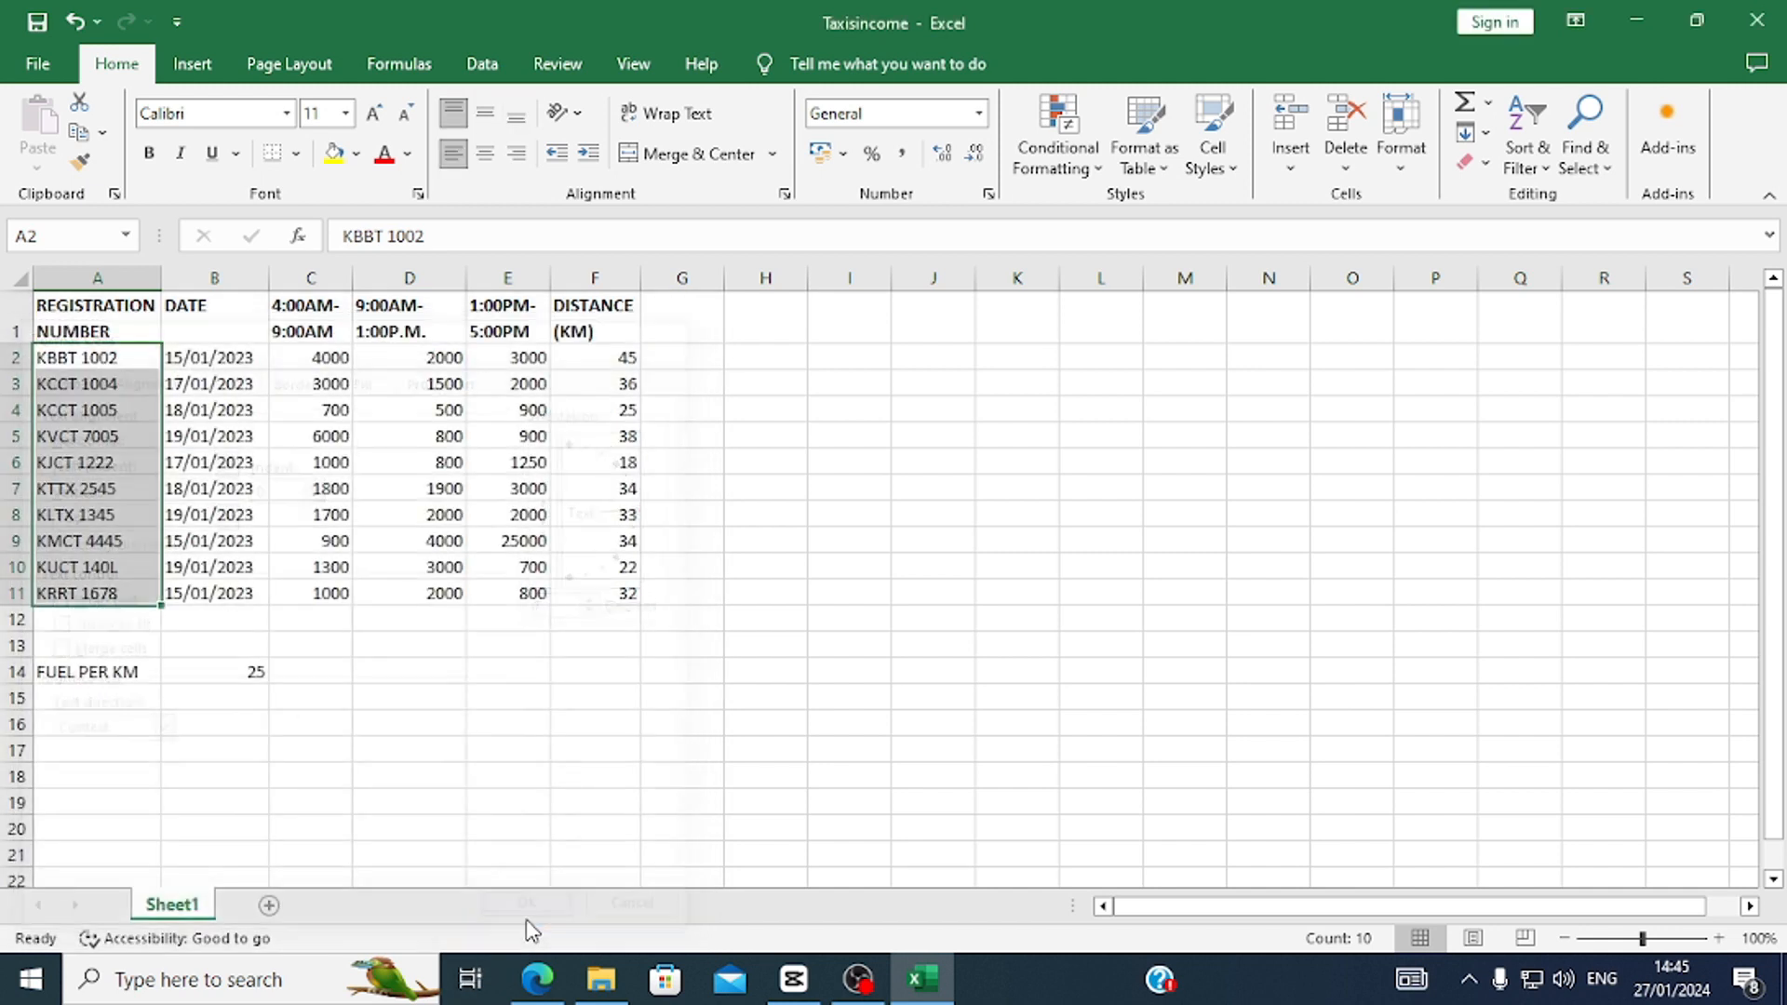
Make the FUEL PER KM label in A14 bold and narrow column D slightly.
left_click(91, 670)
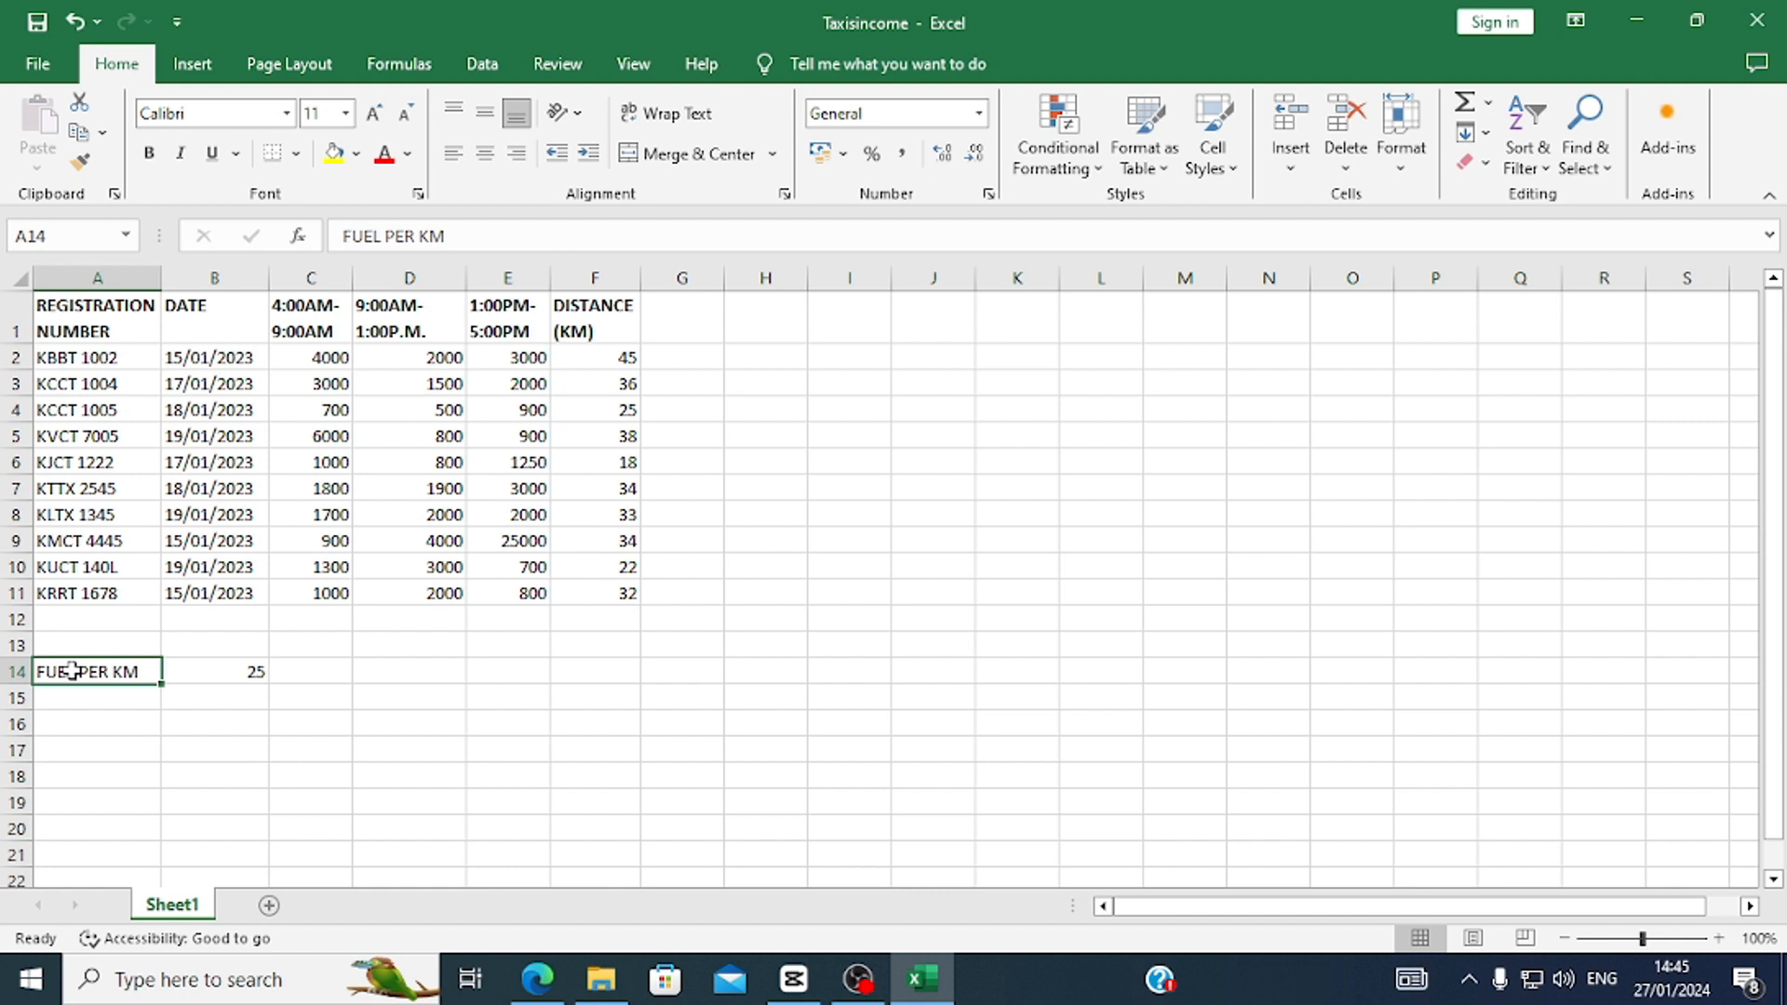
left_click(149, 154)
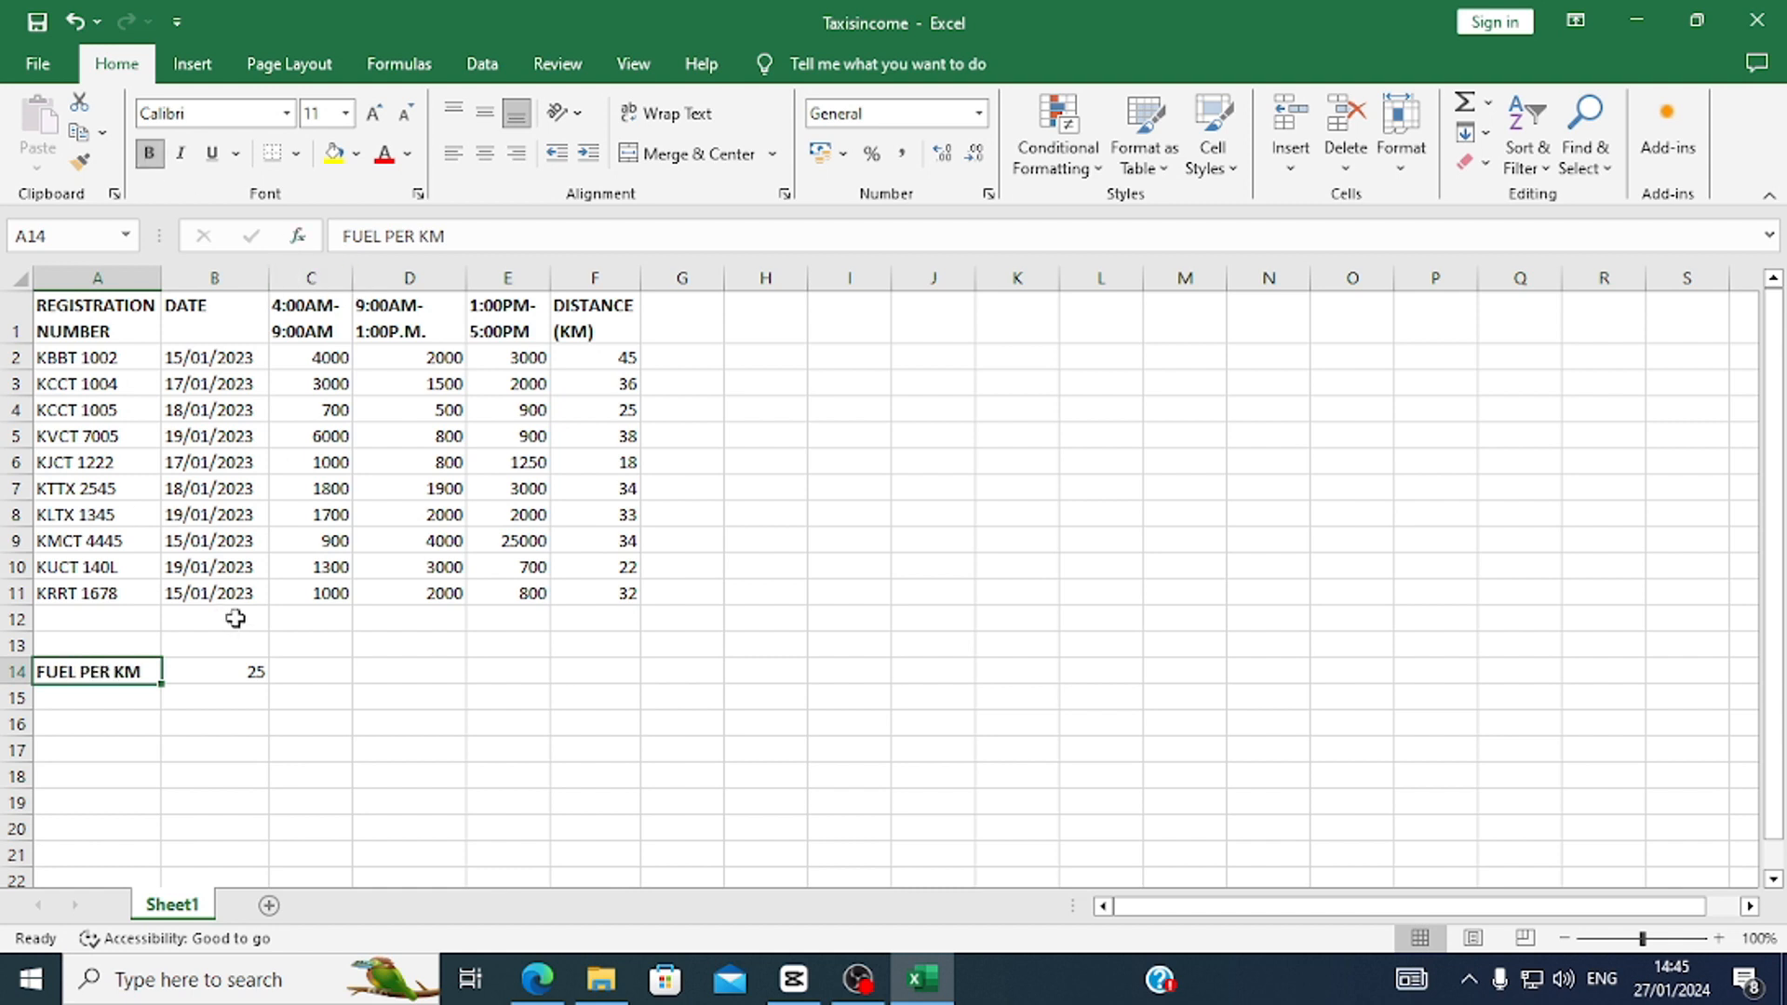
left_click(242, 670)
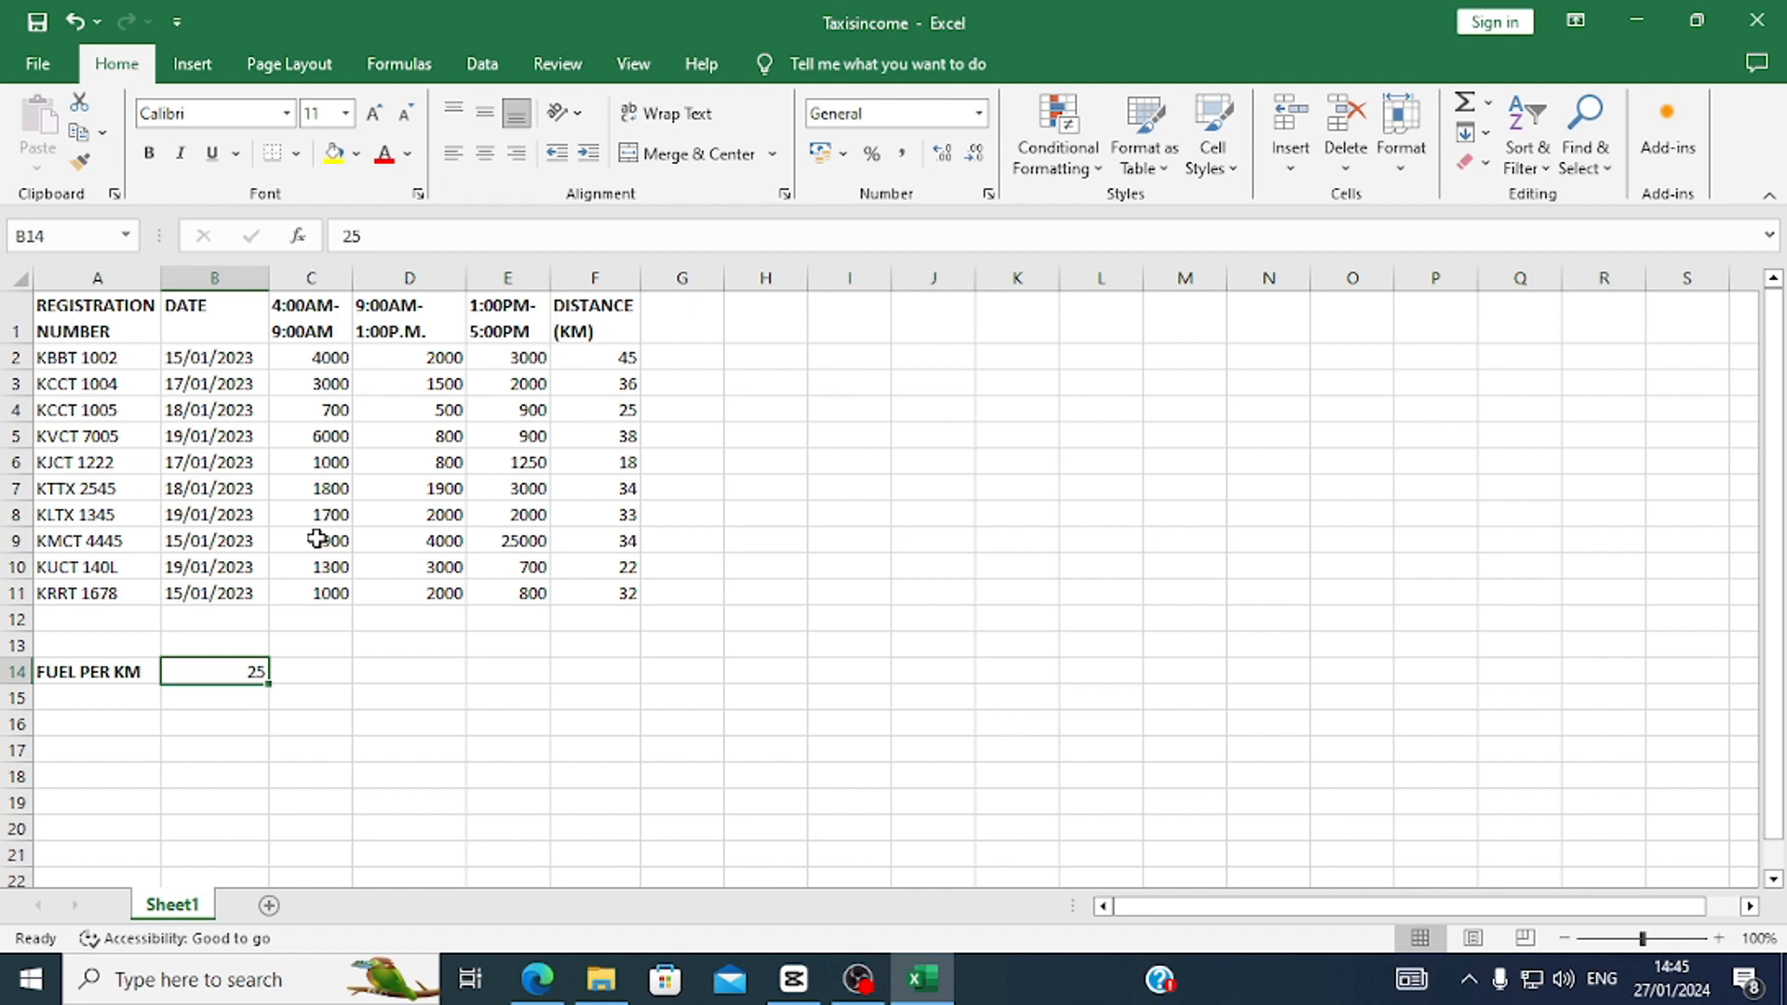
mouse_move(465, 276)
left_mouse_down()
mouse_move(482, 273)
mouse_move(415, 277)
mouse_move(442, 283)
left_mouse_up()
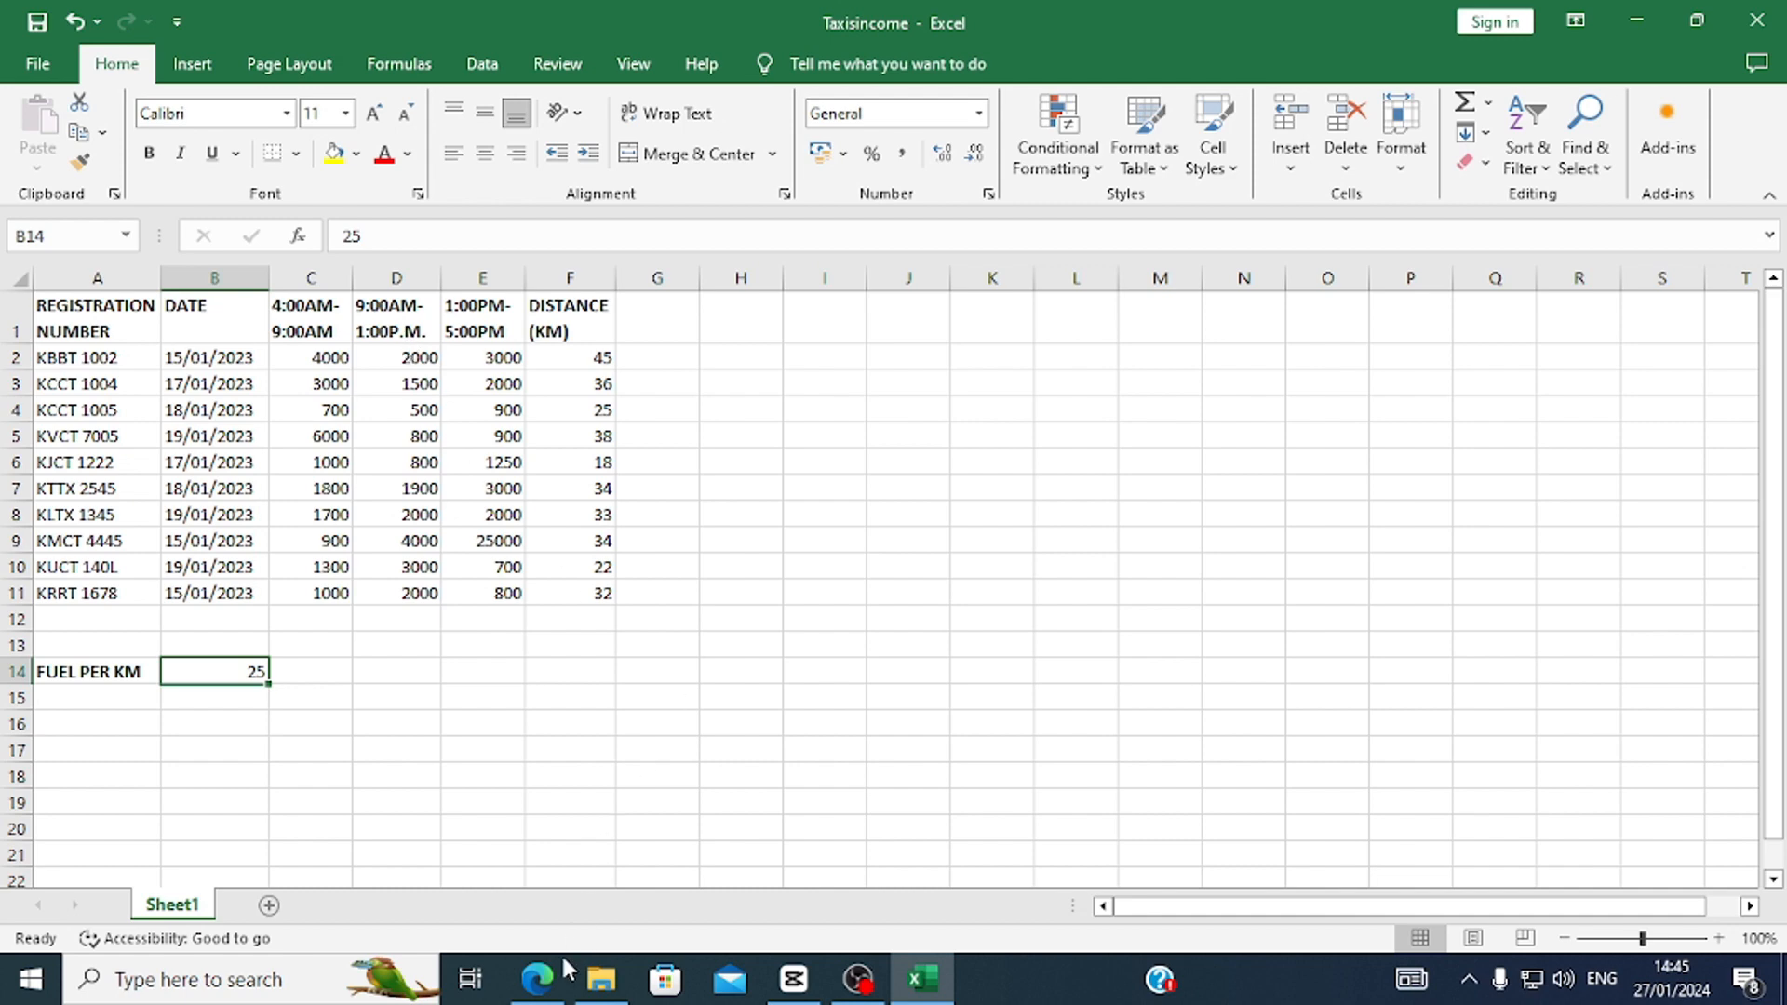
Consult part (b) of the question in the Edge PDF, return to Excel, and enter the heading Total income in G2.
left_click(537, 979)
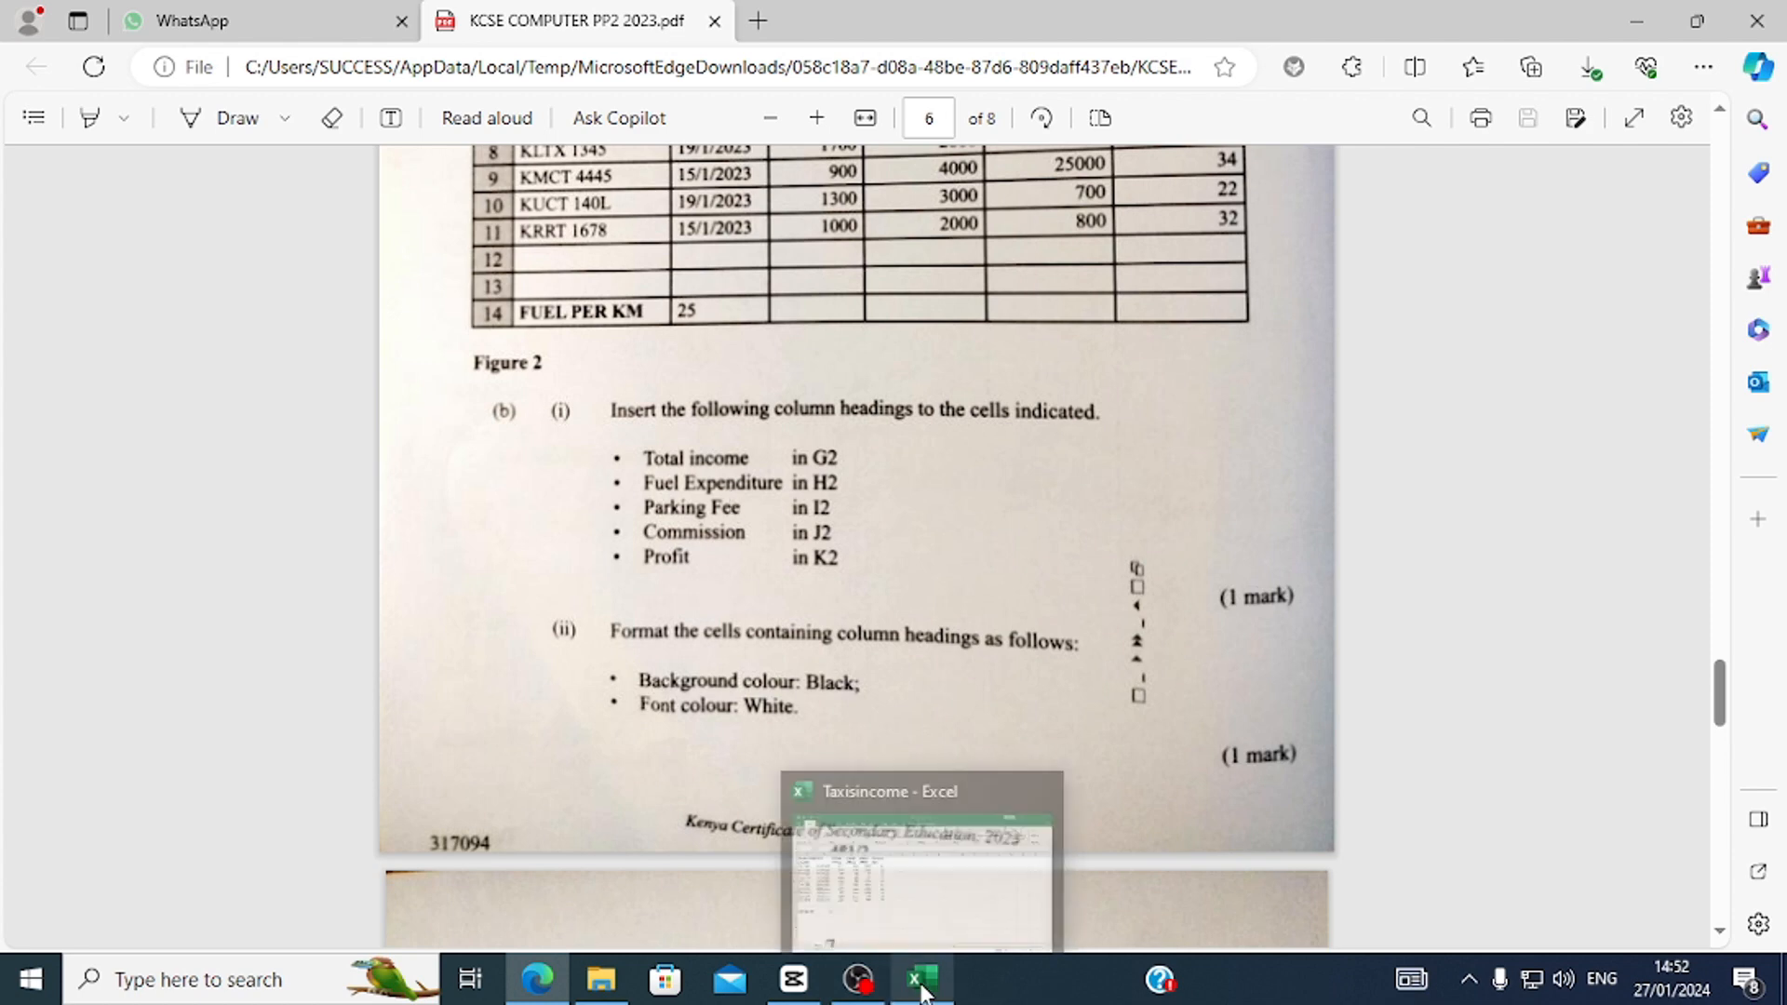
left_click(889, 958)
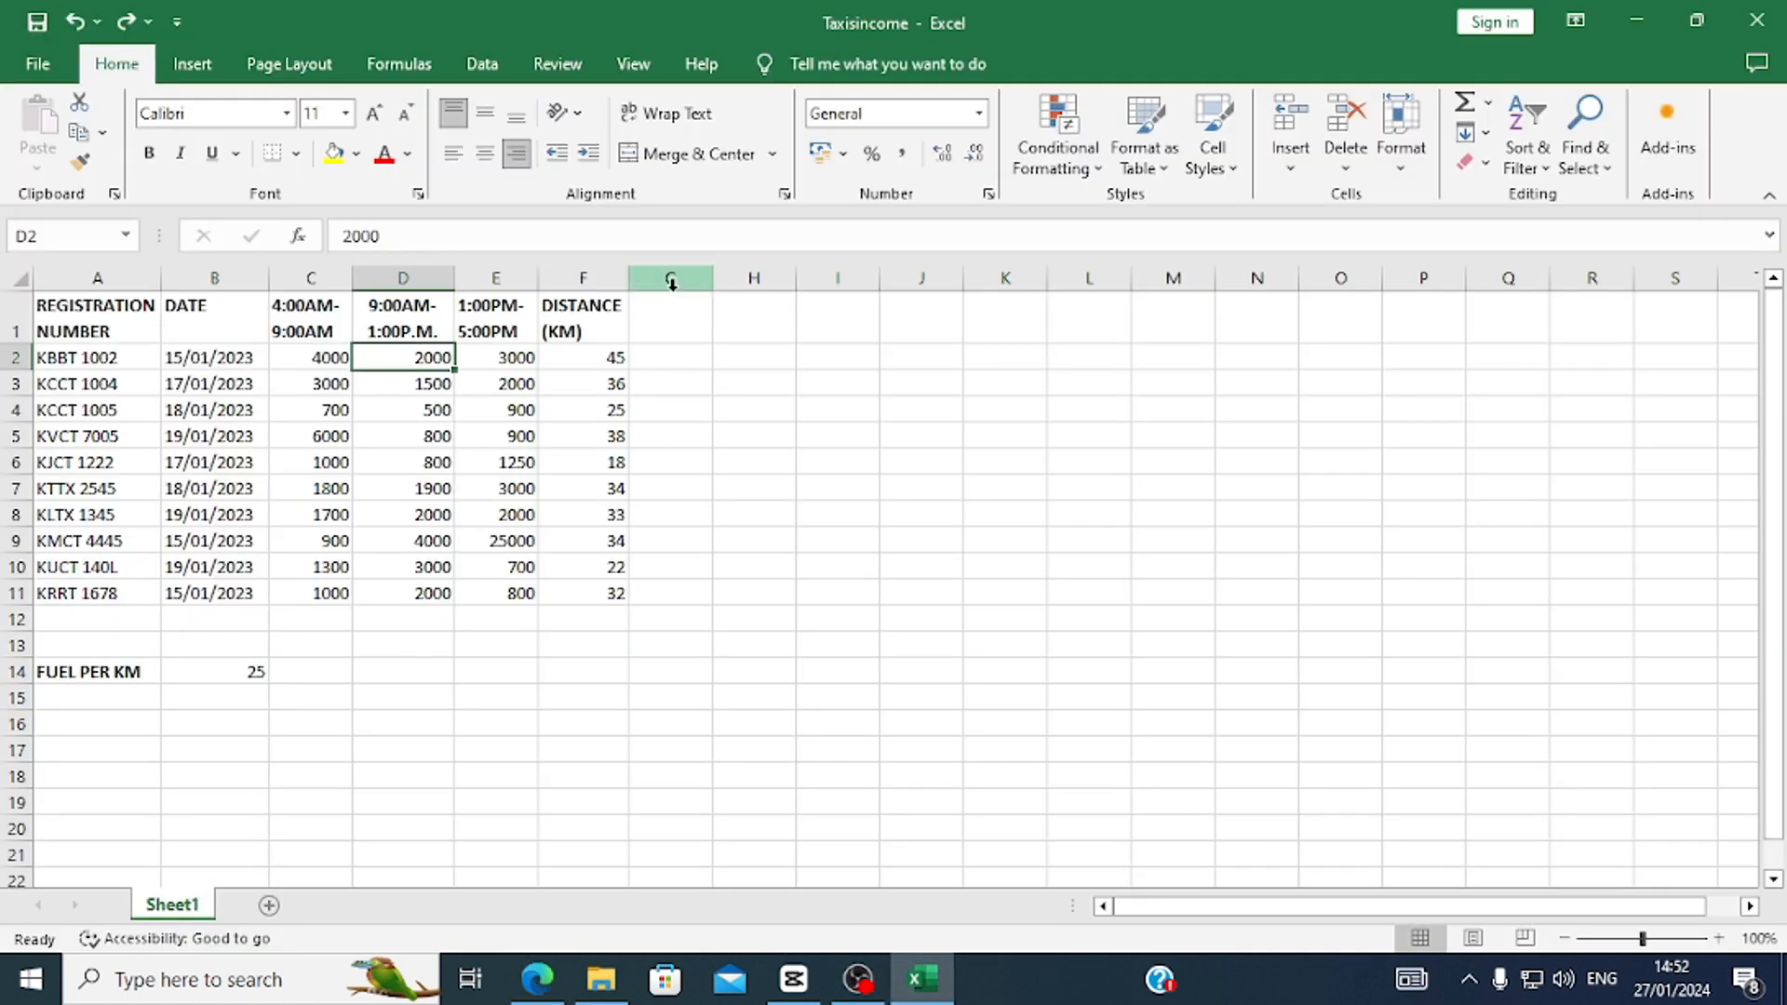
left_click(673, 357)
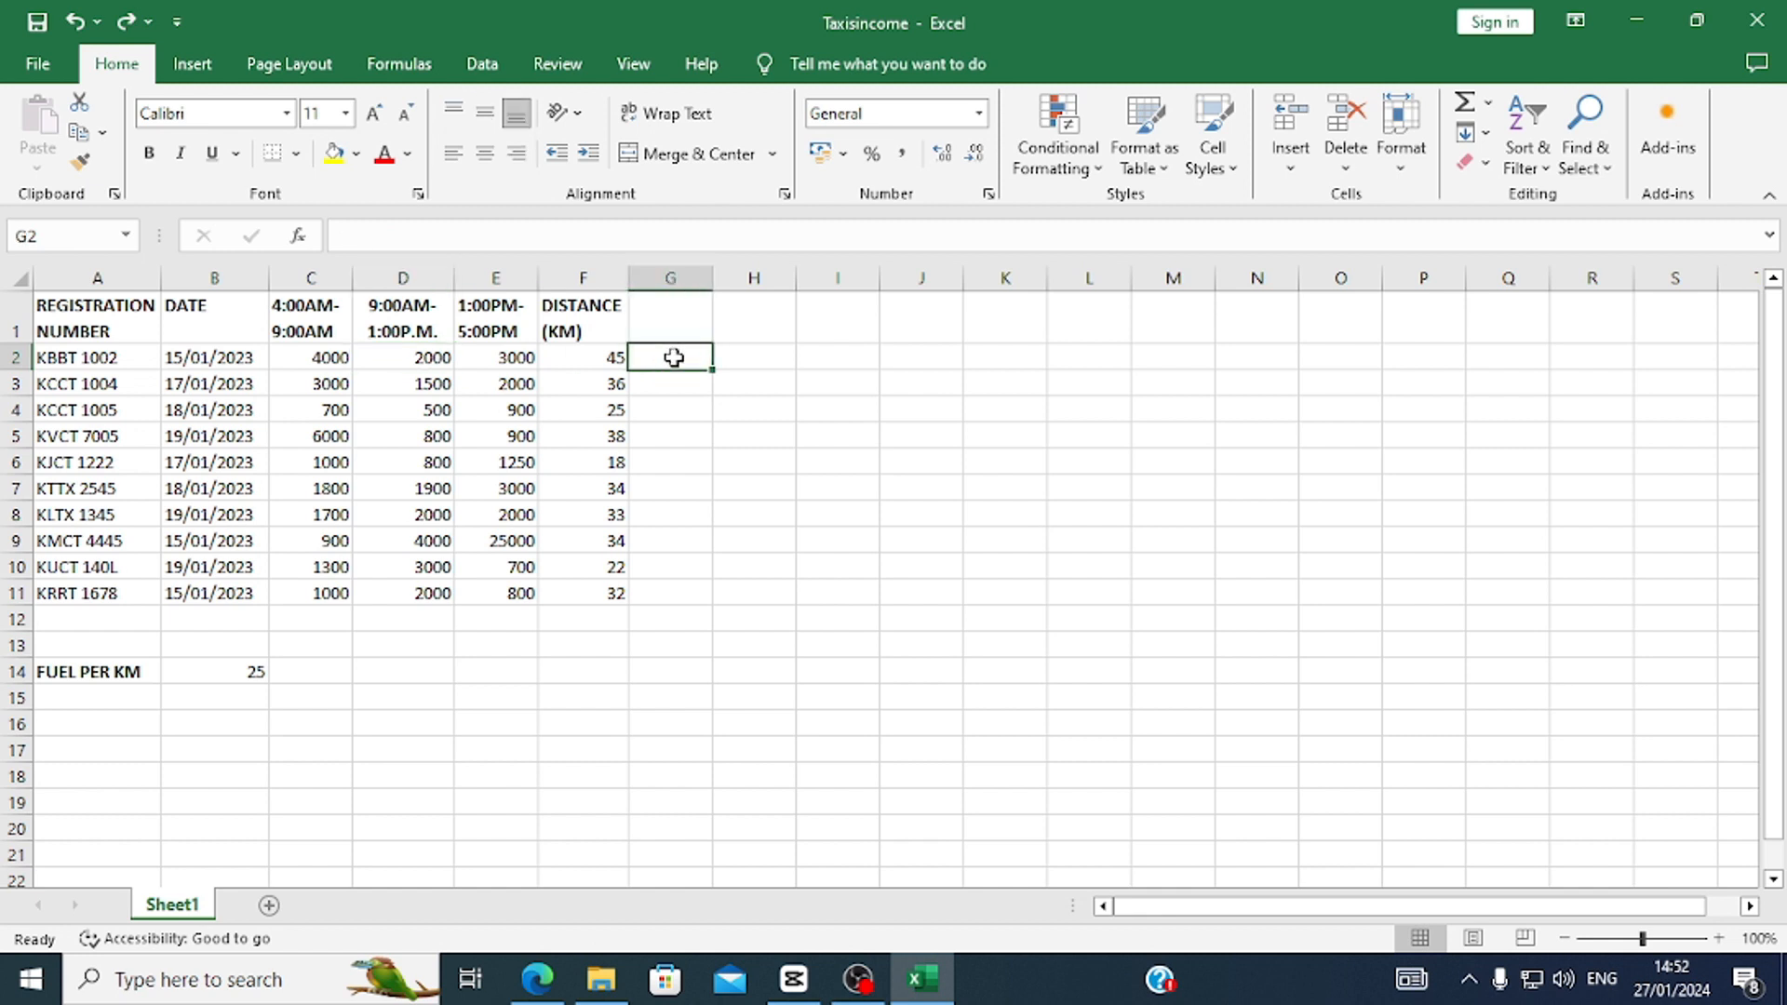
type("T")
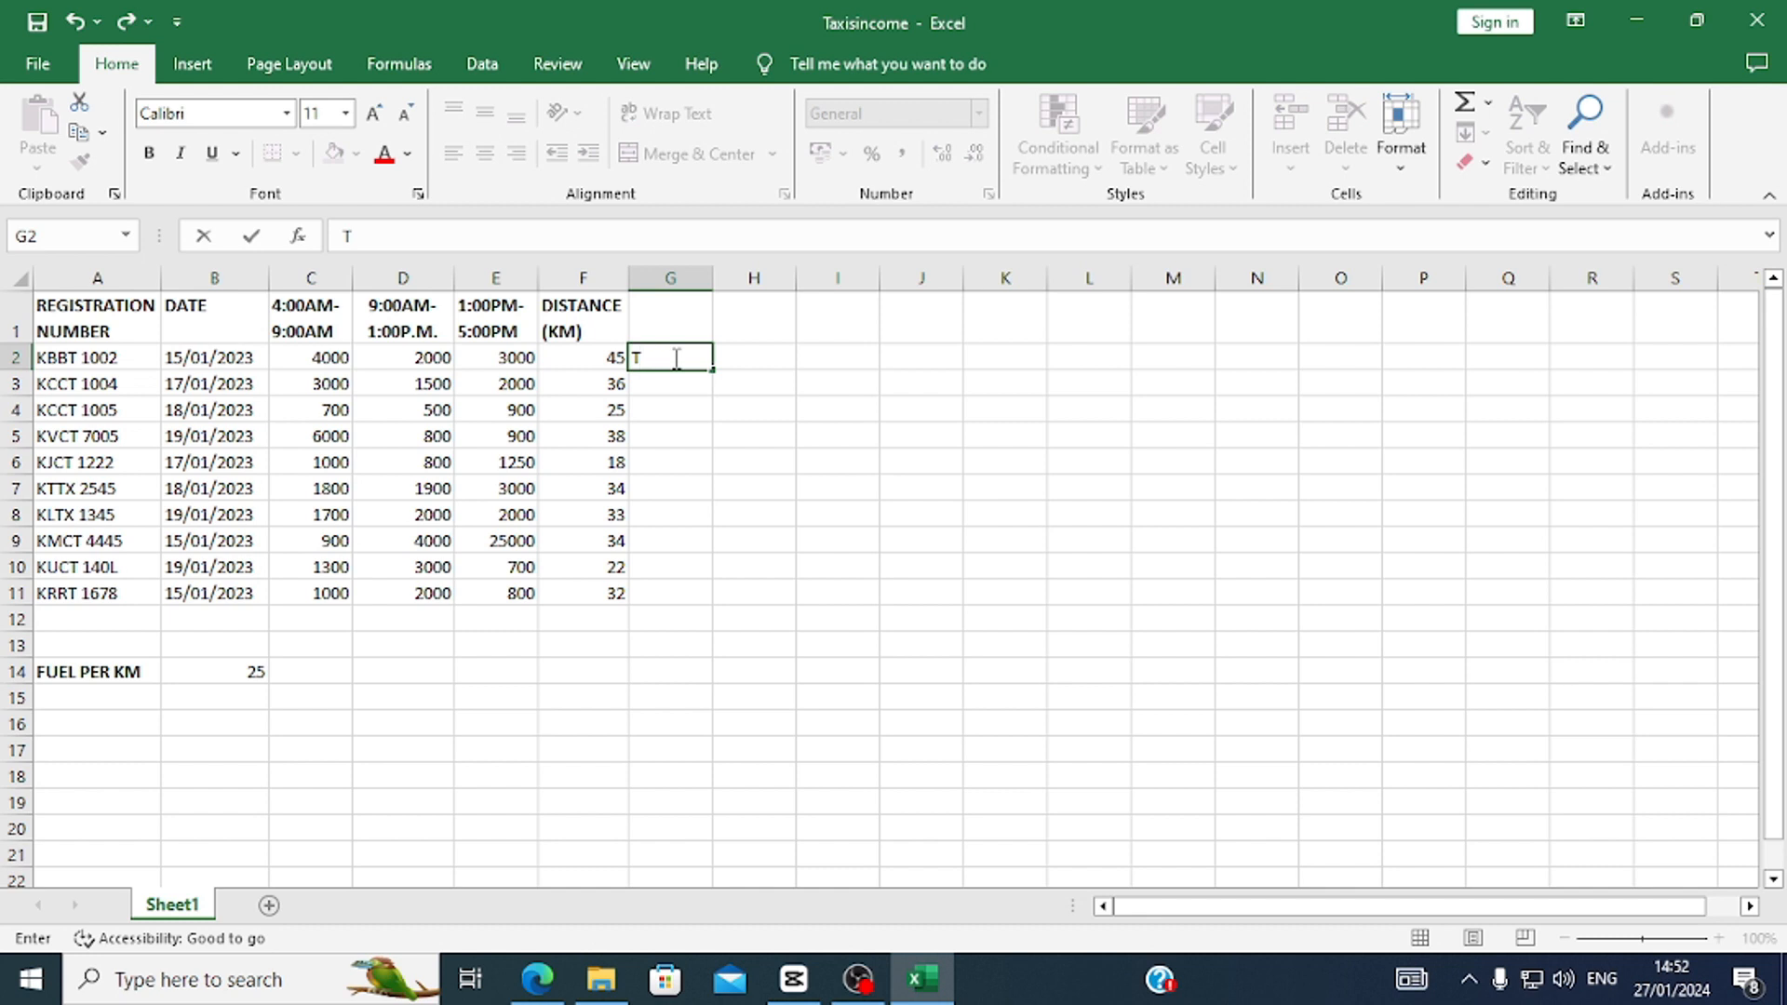
type("otal income")
key("F2")
left_click(806, 353)
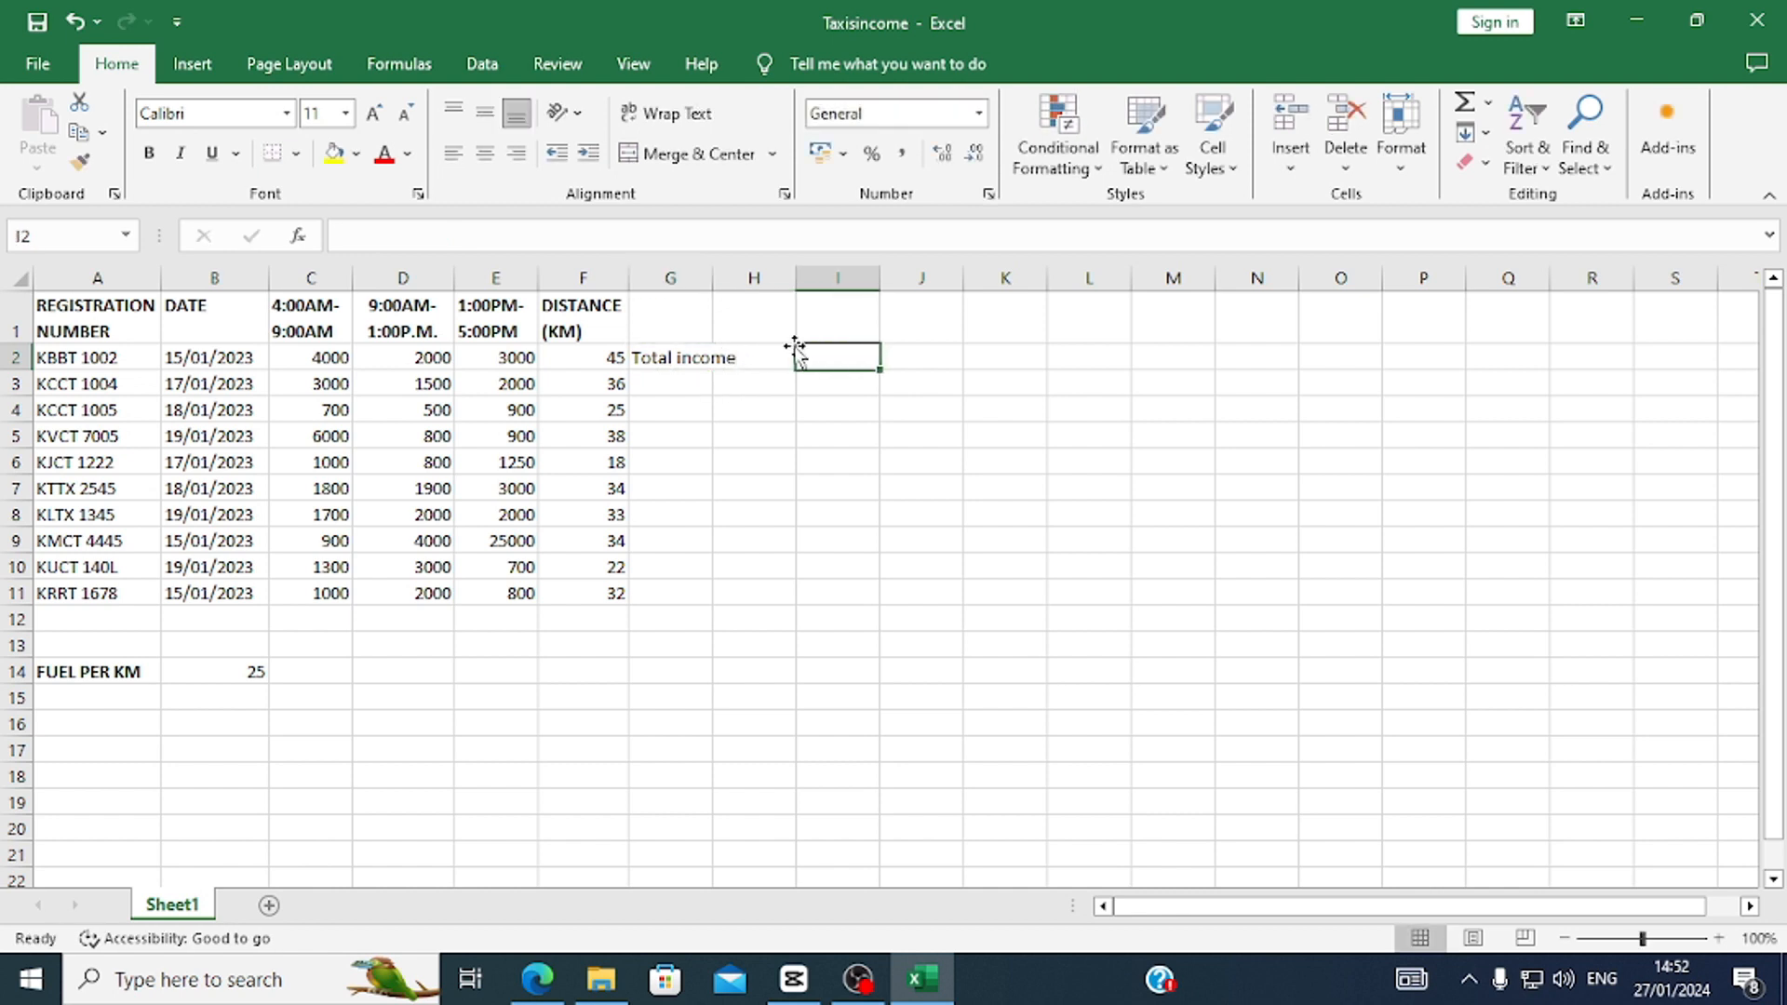
Enter the column headings Fuel Expenditure in H2 and Parking Fee in I2.
left_click(767, 356)
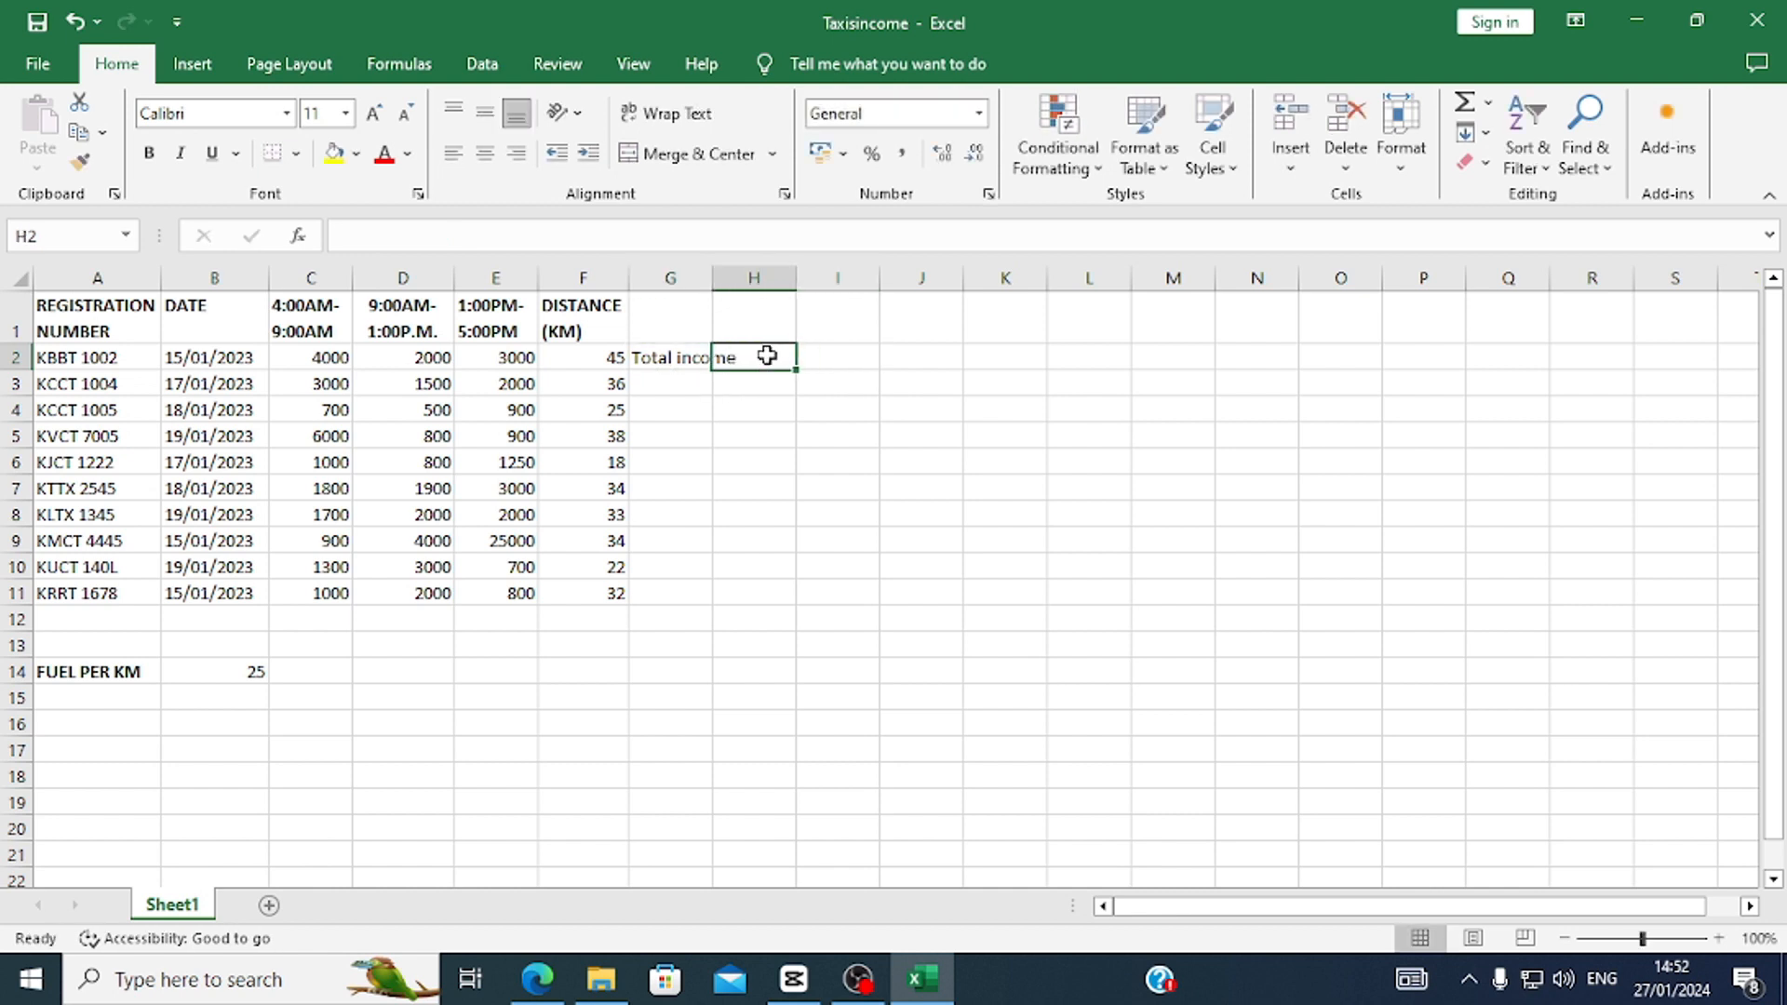
type("fue")
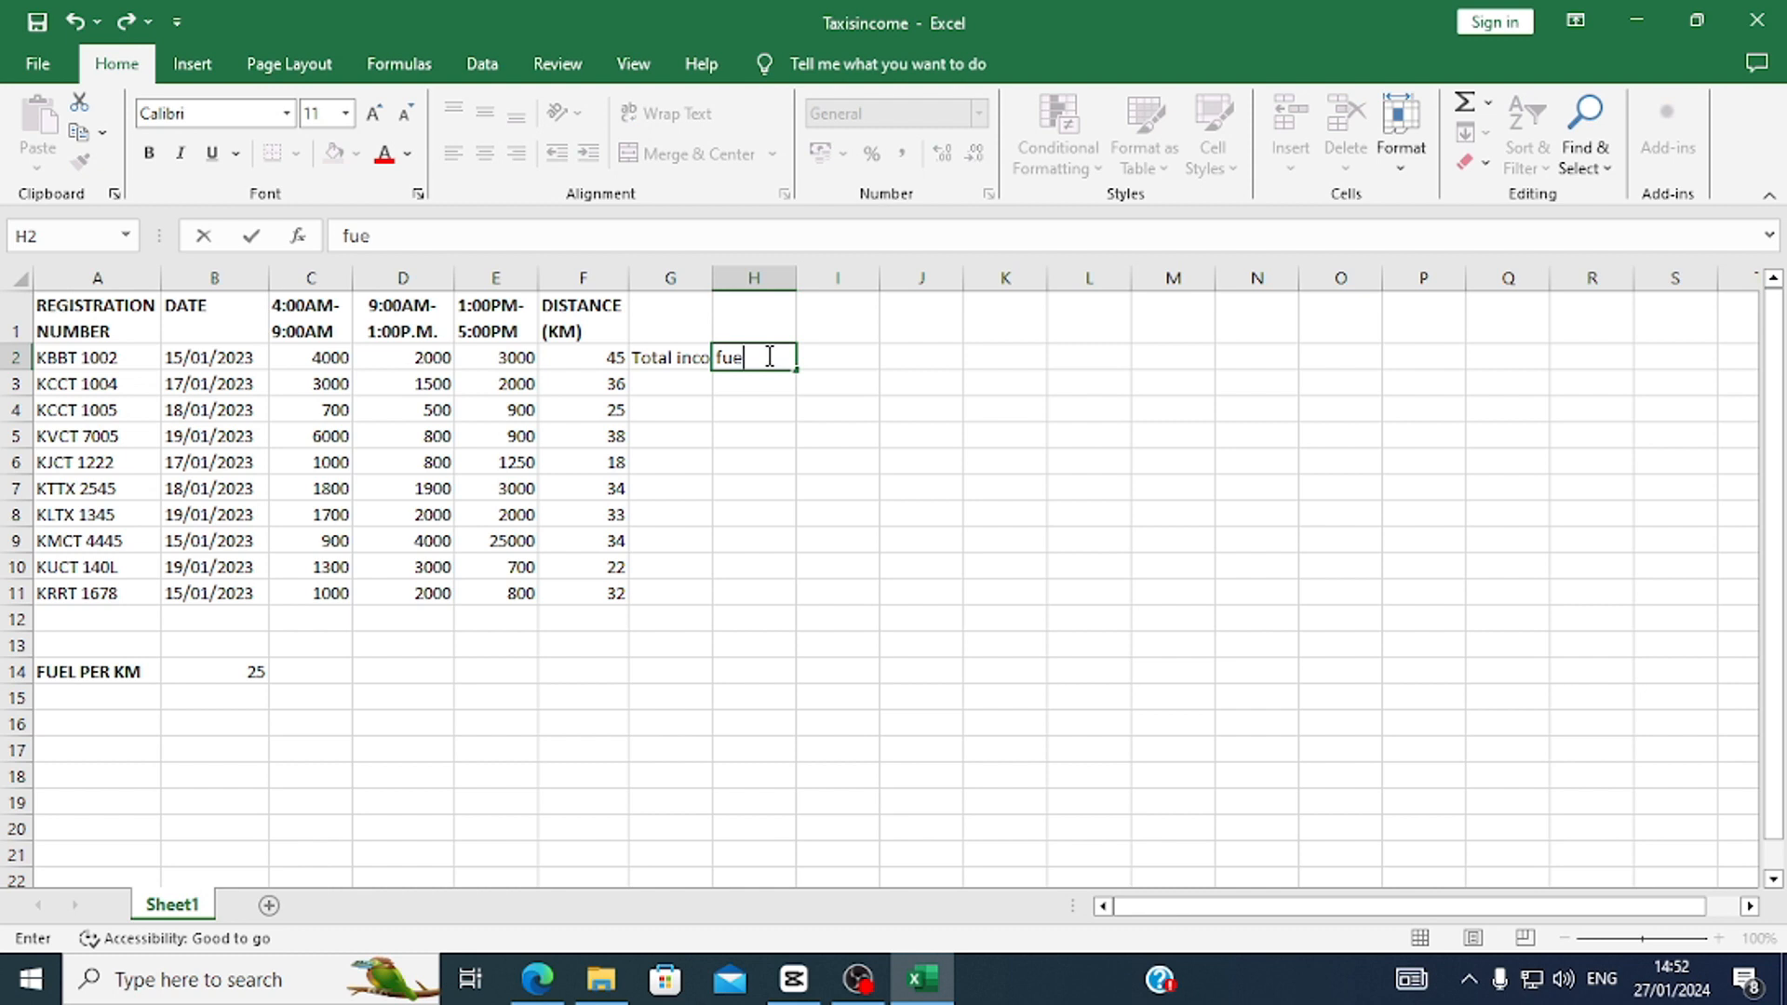
key("BackSpace")
key("BackSpace")
key("BackSpace")
type("Fuel Expenditure")
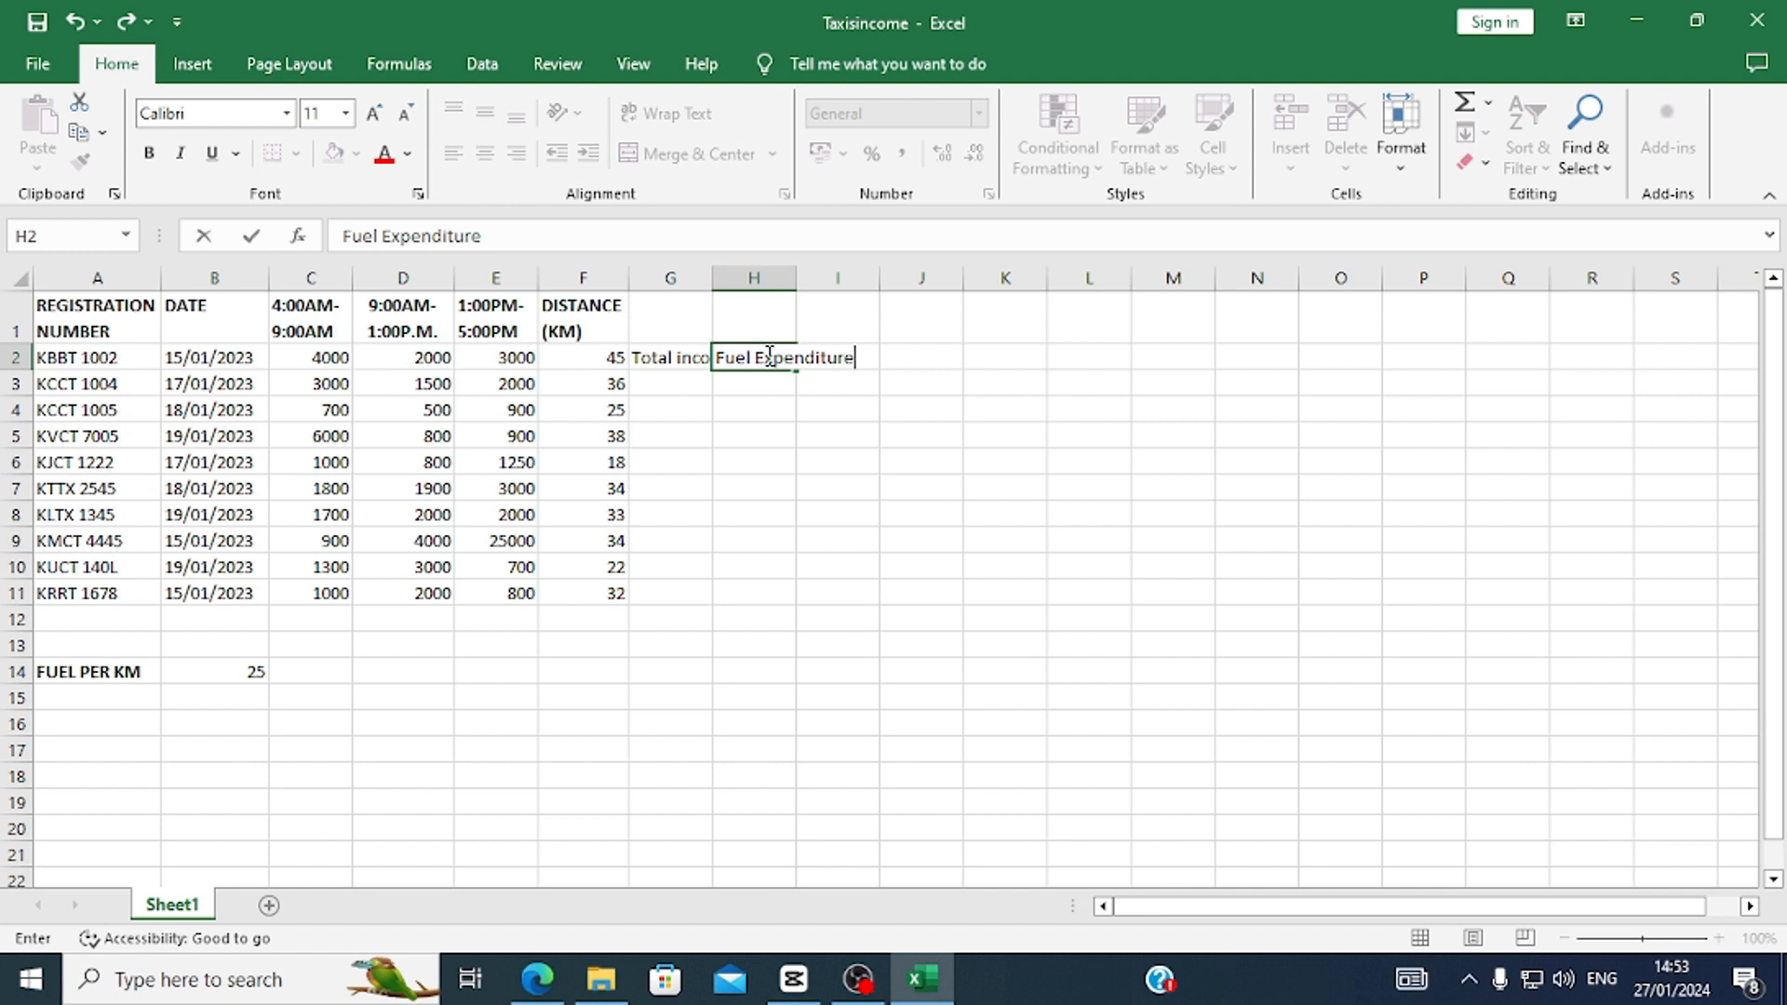
key("Tab")
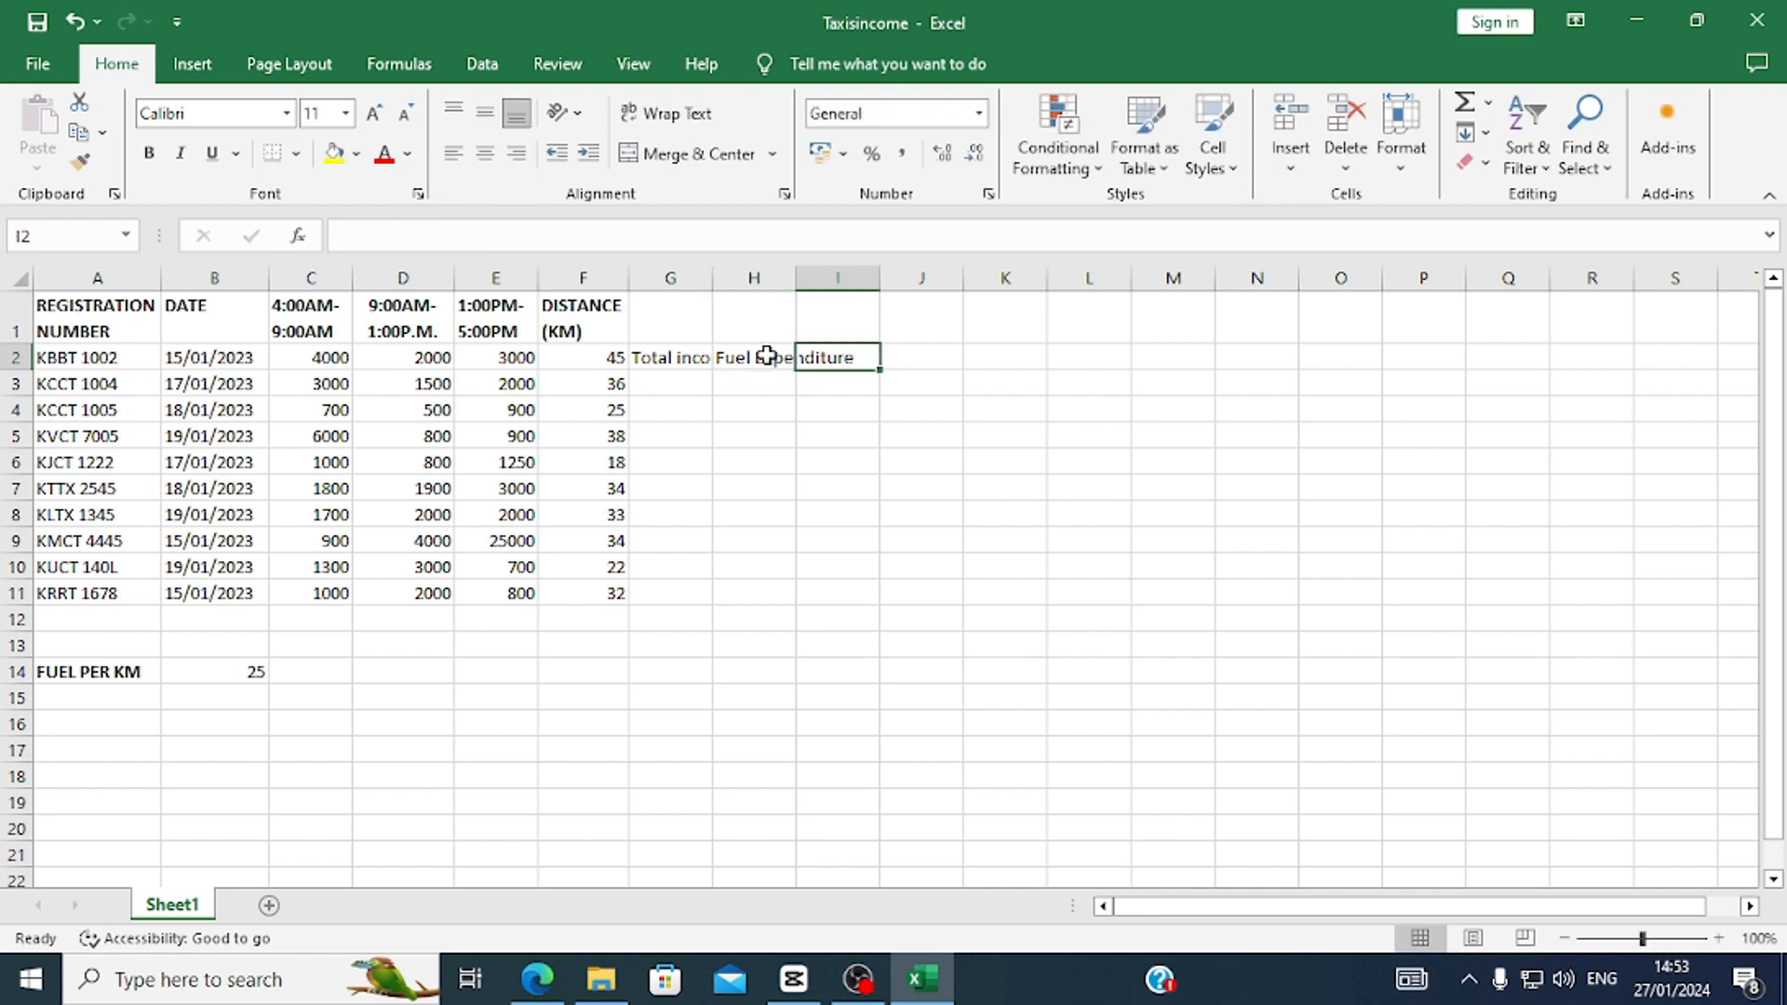
type("P")
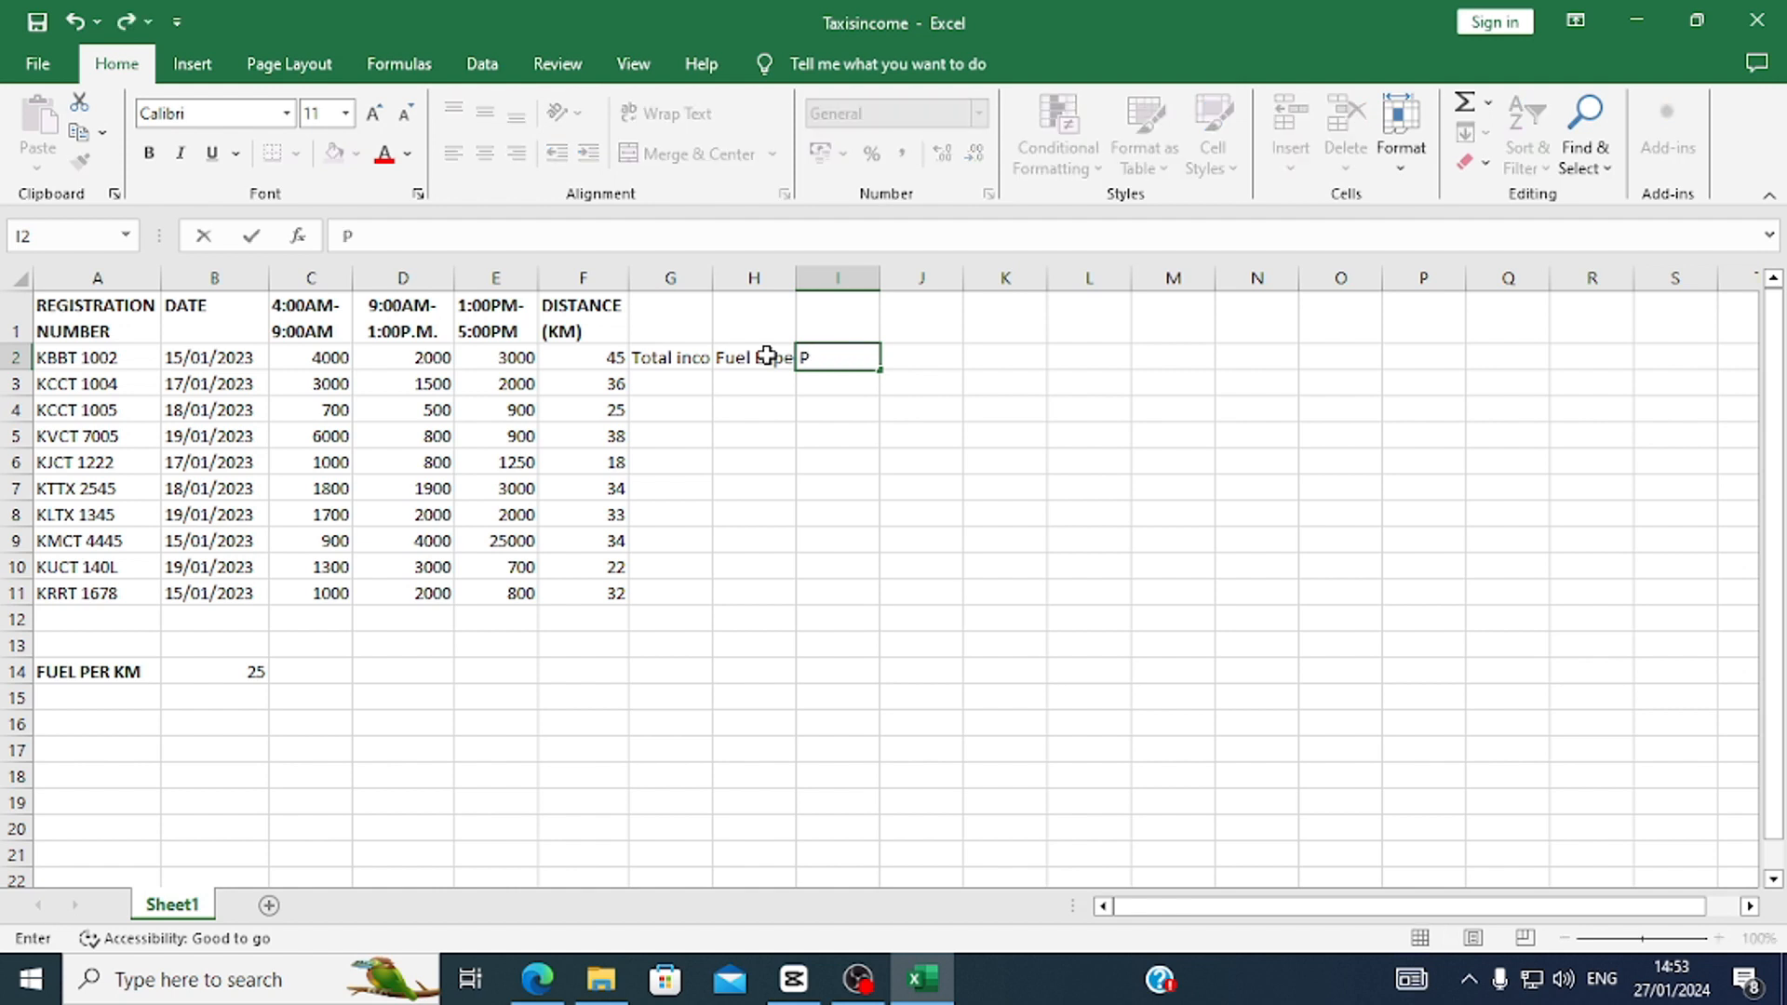
type("arking Fee")
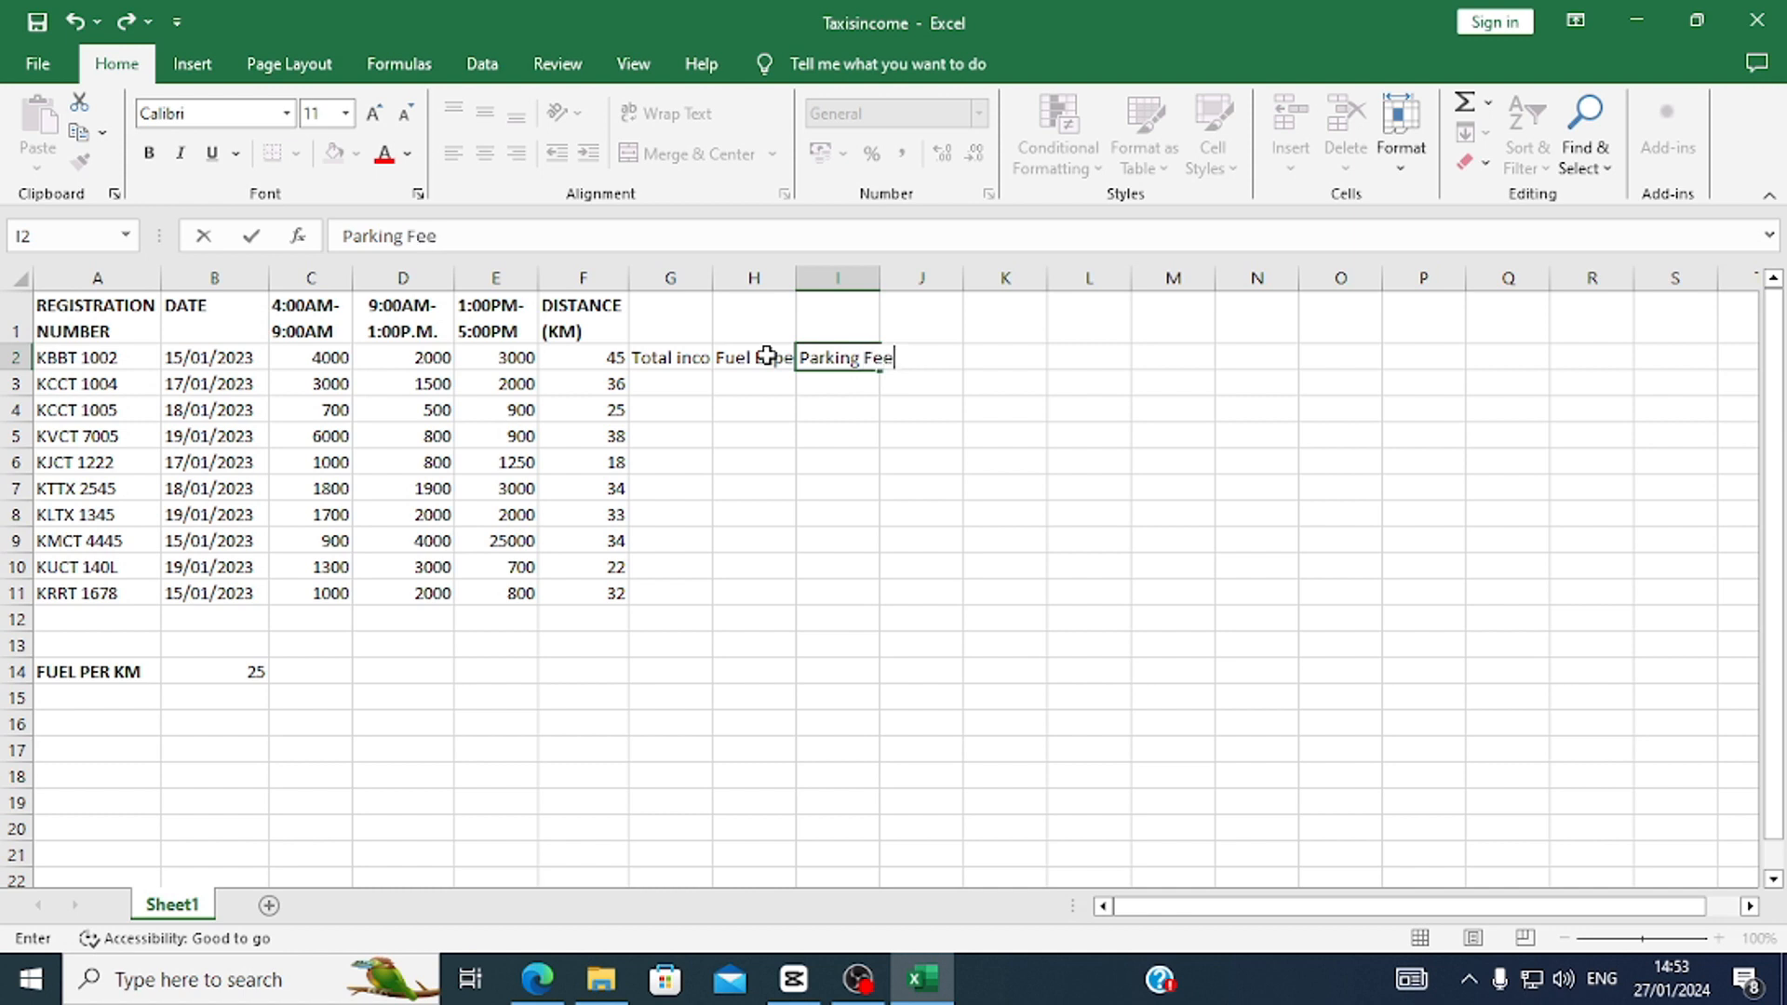
key("Tab")
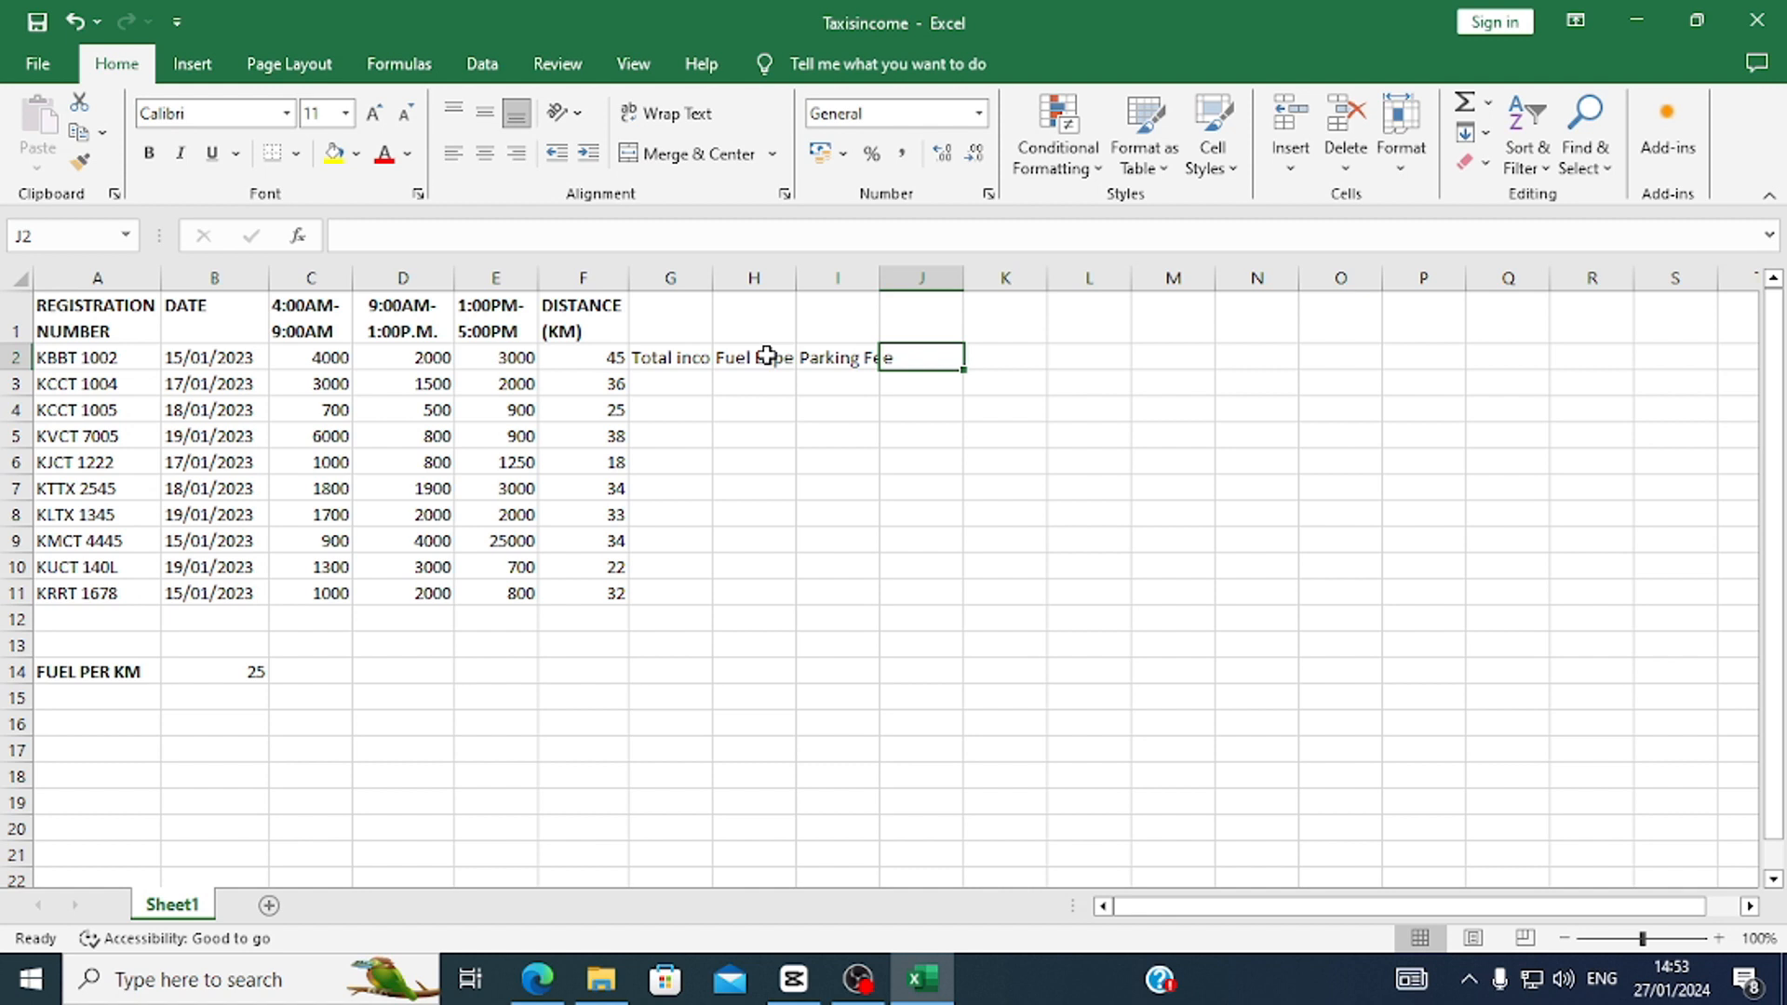
Enter the column headings Commission in J2 and Profit in K2.
type("Co")
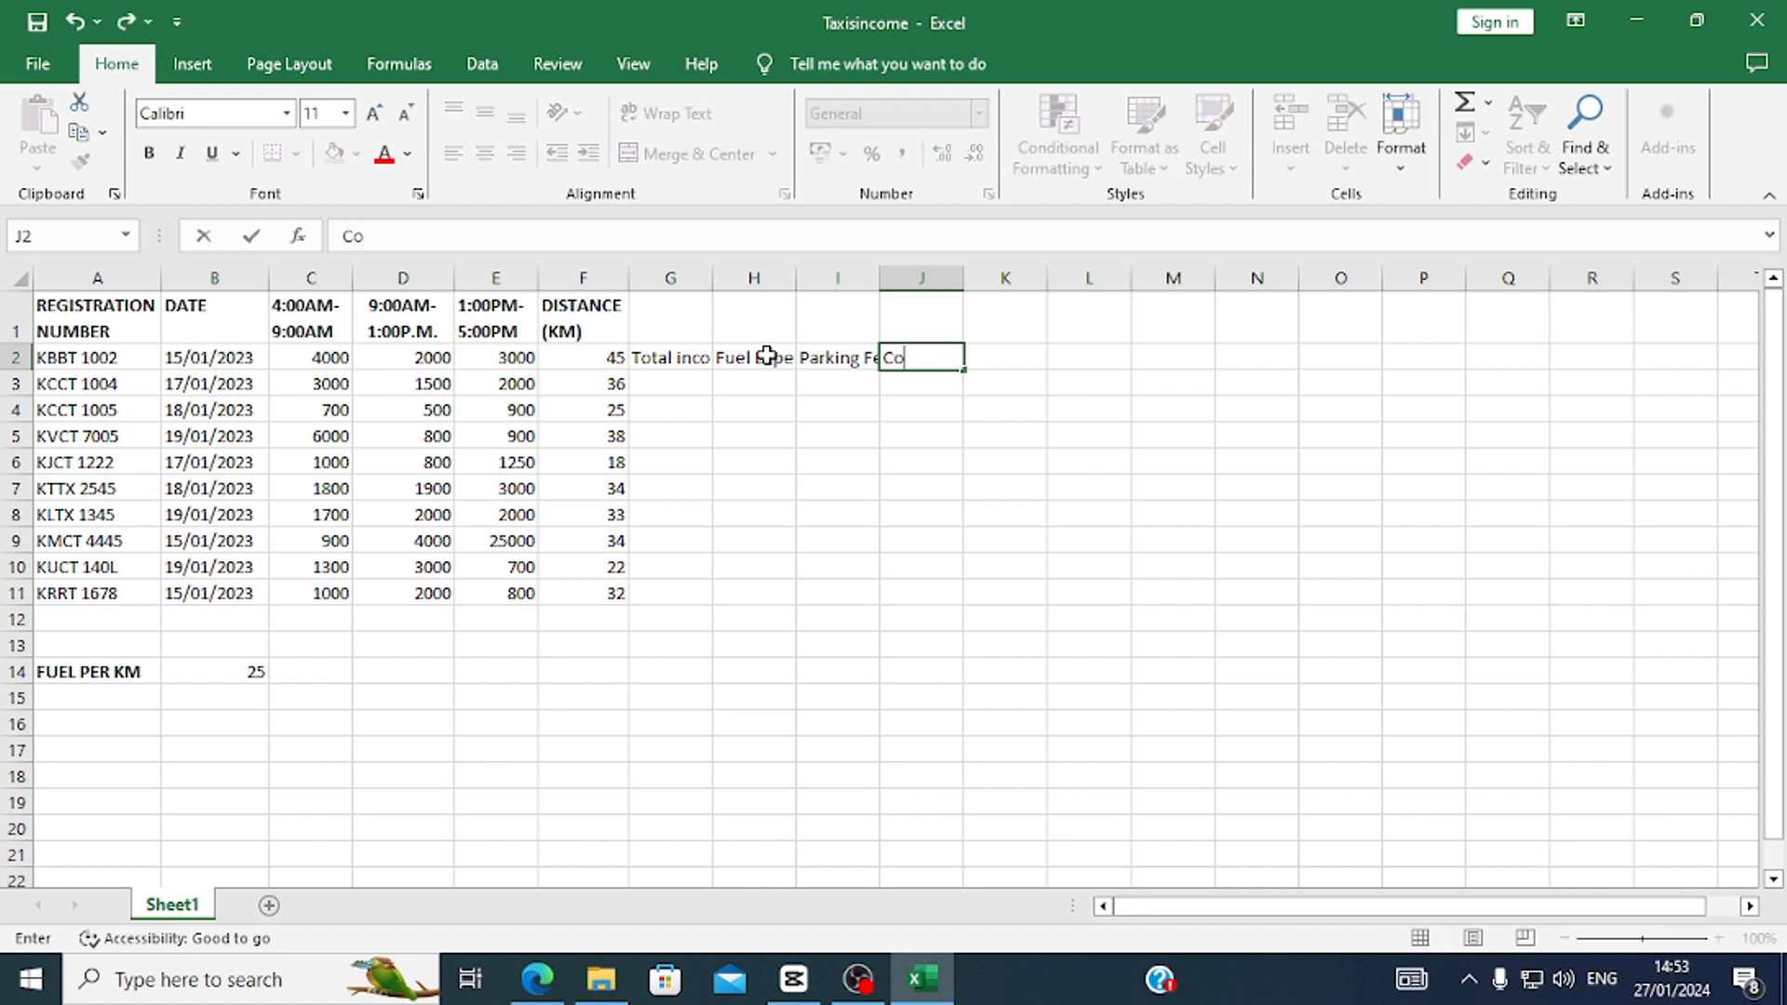
type("mmission")
key("Tab")
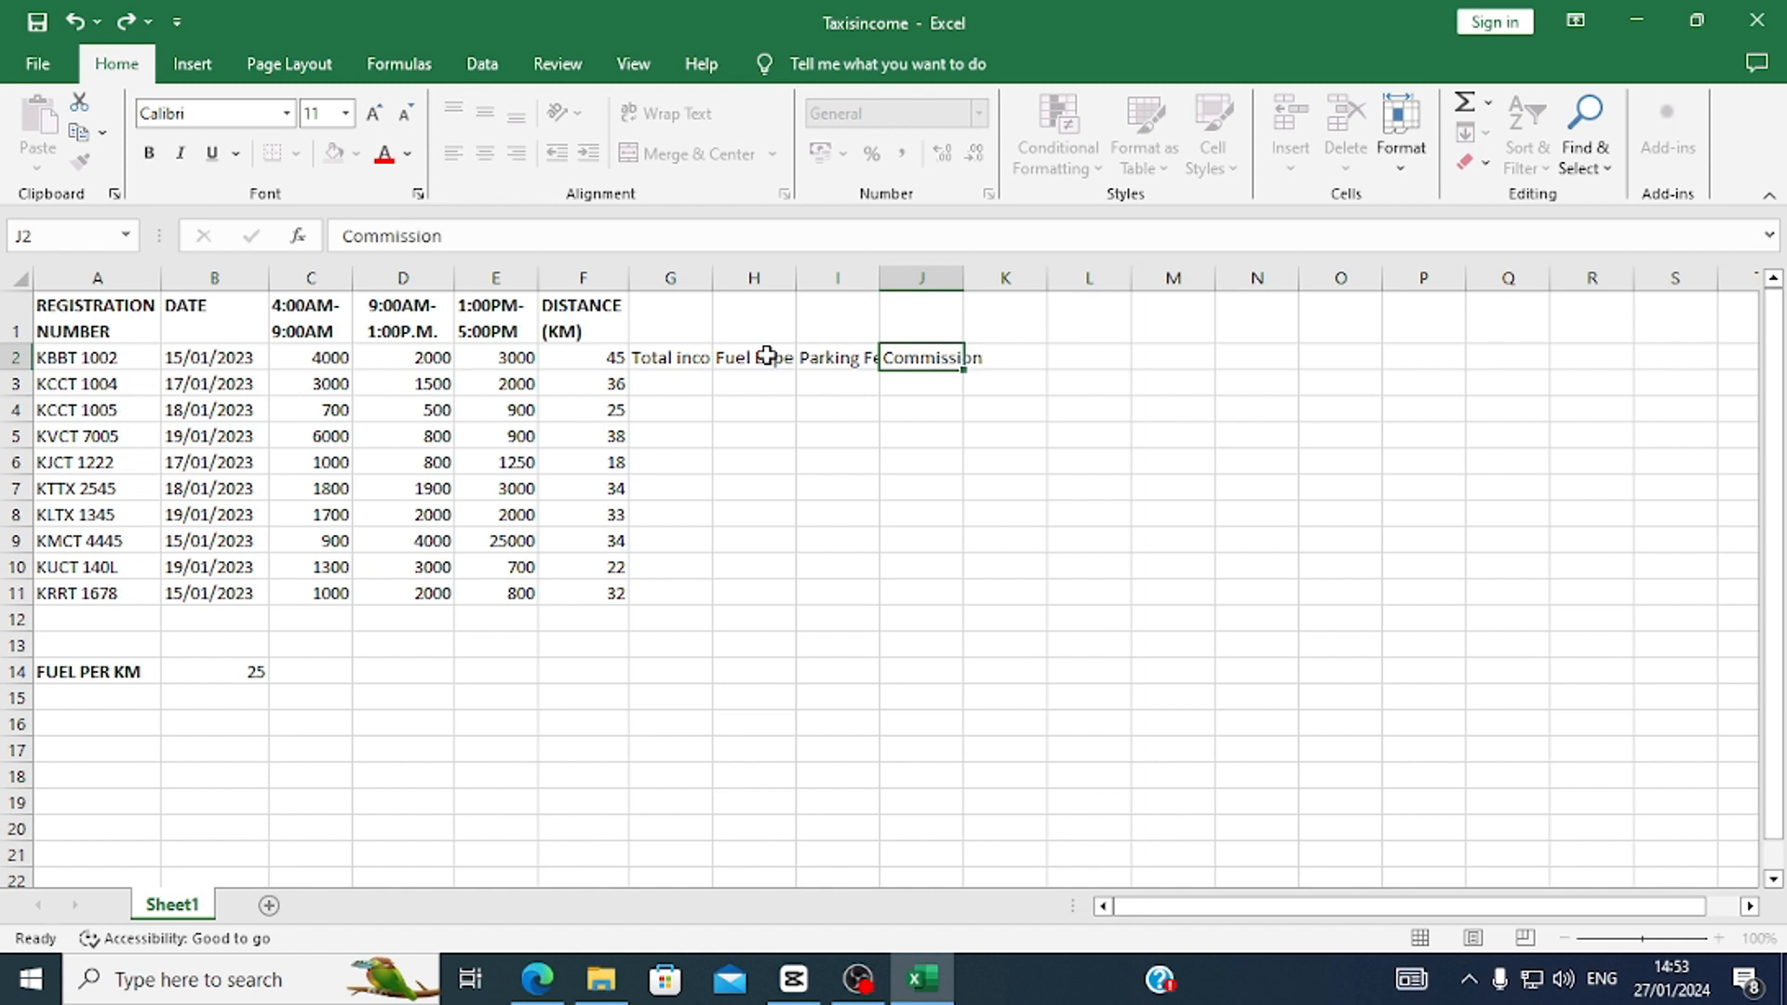
type("Profit")
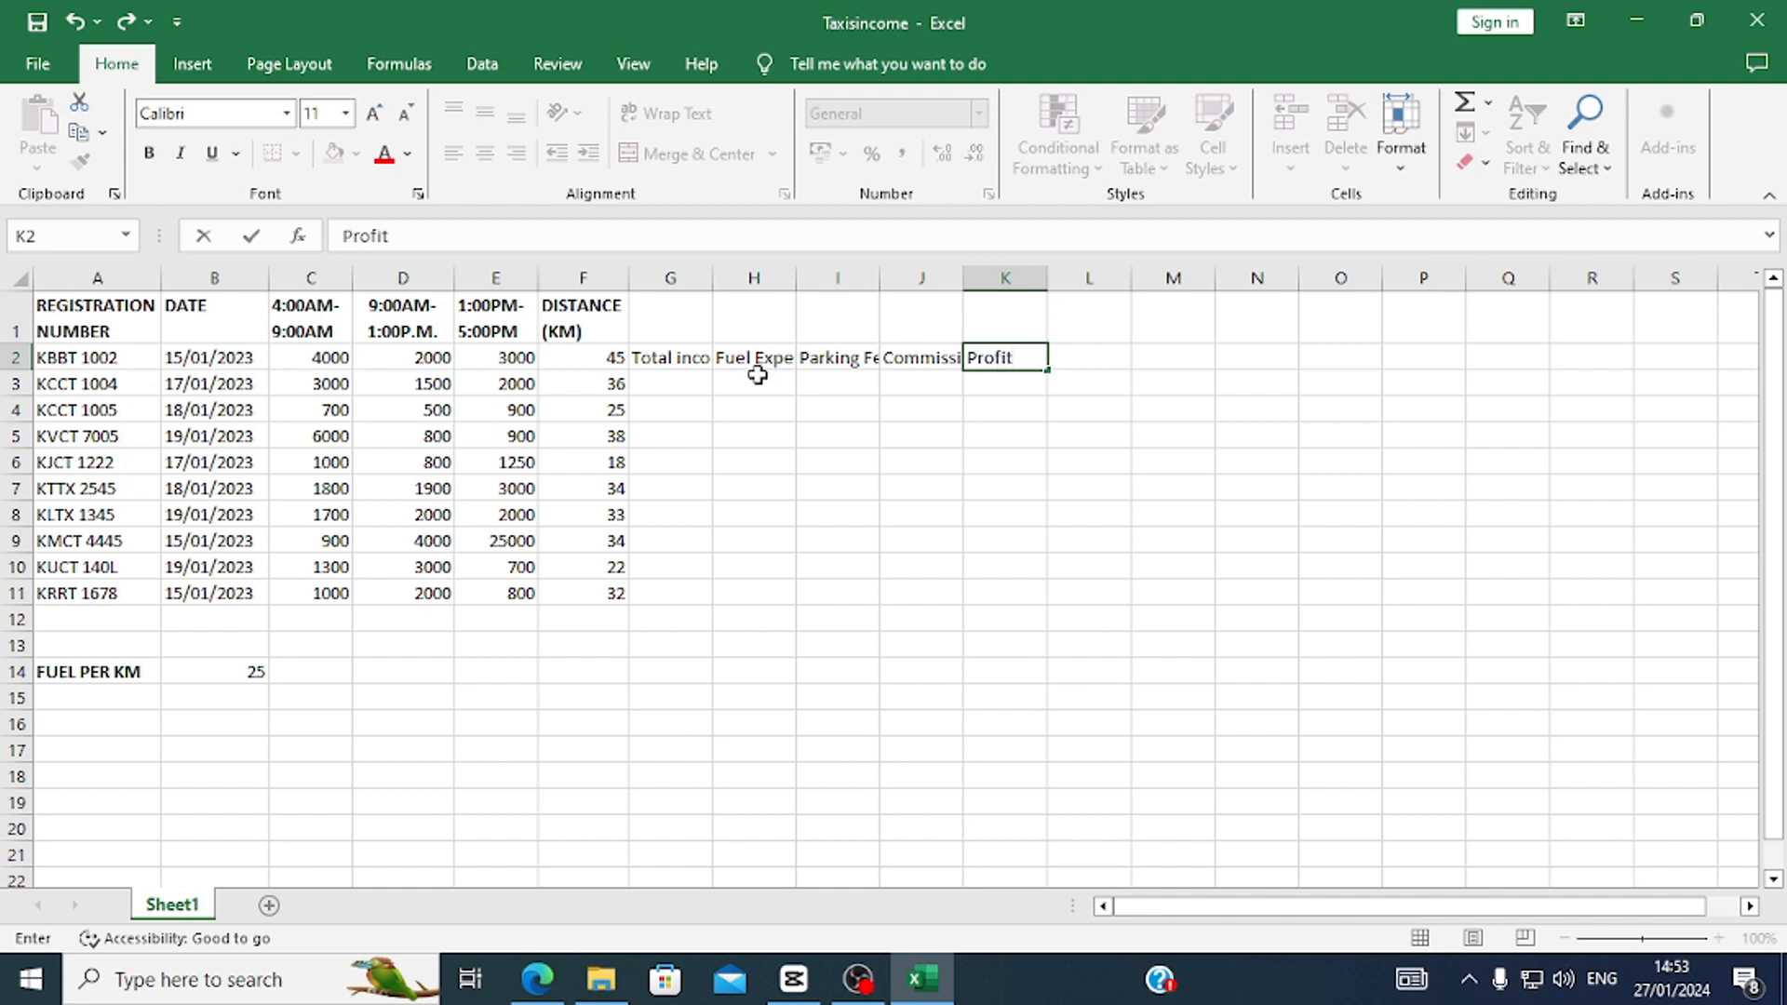
Make the column headings in G2:K2 bold.
left_click(758, 377)
left_click_drag(684, 358, 975, 345)
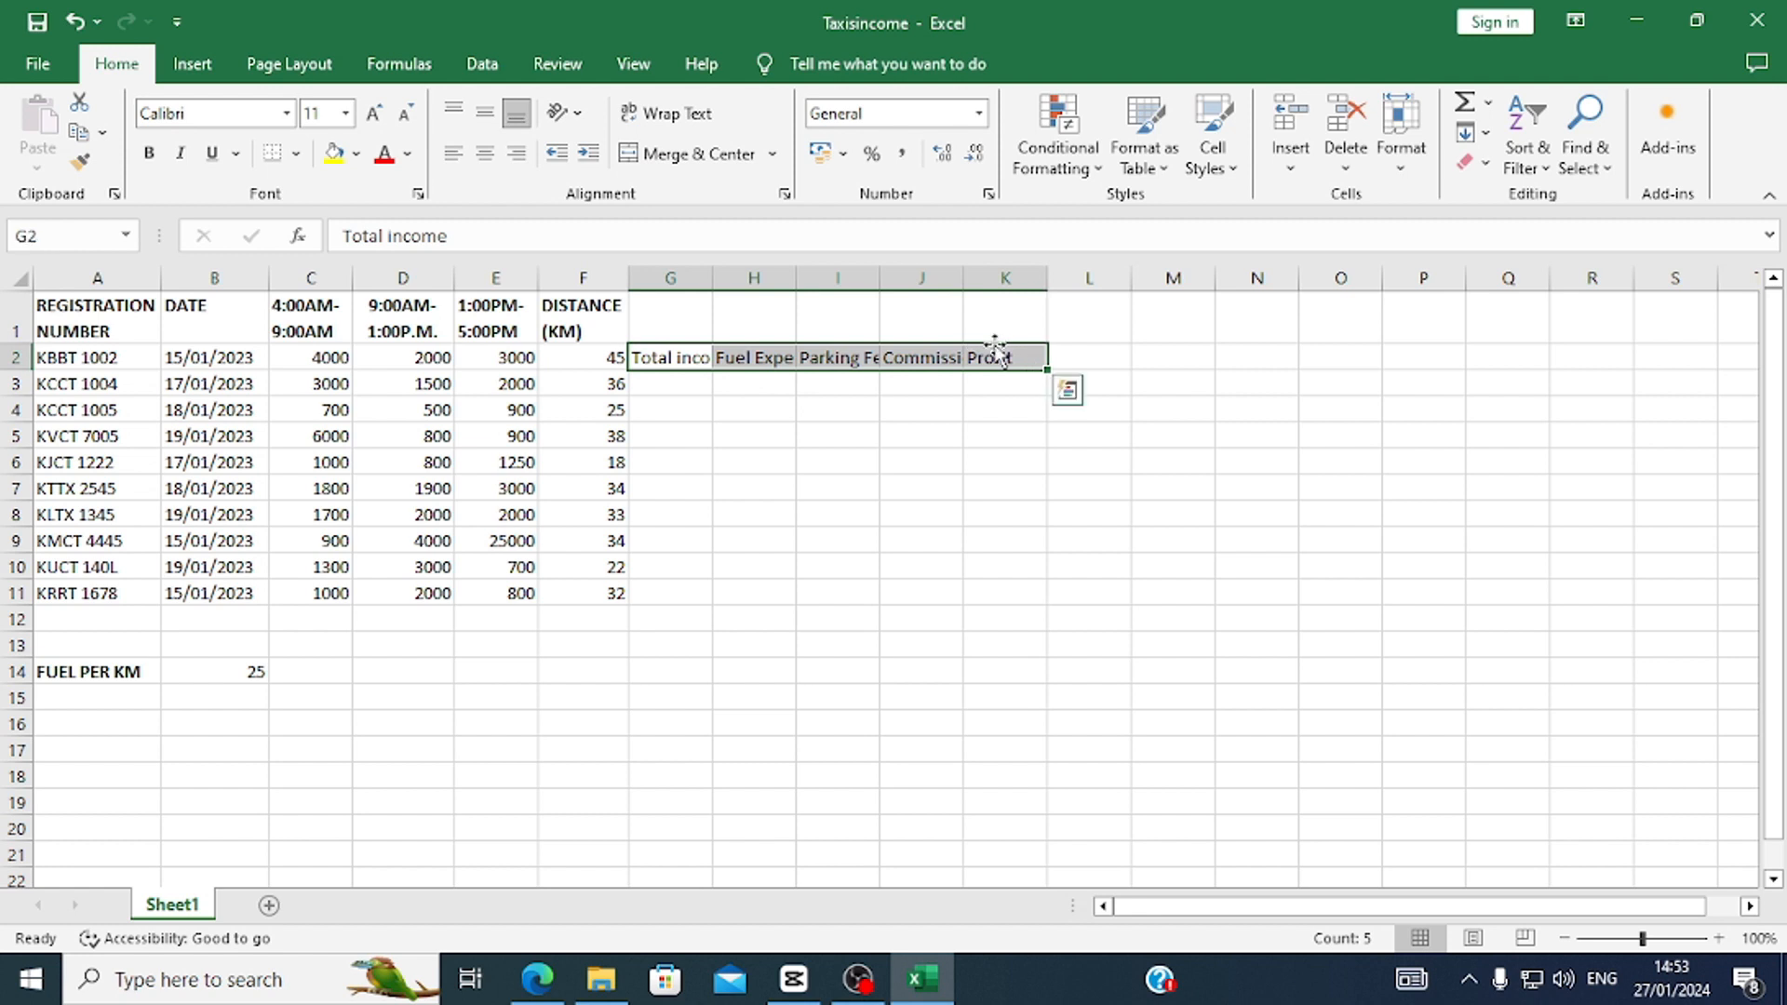
right_click(991, 361)
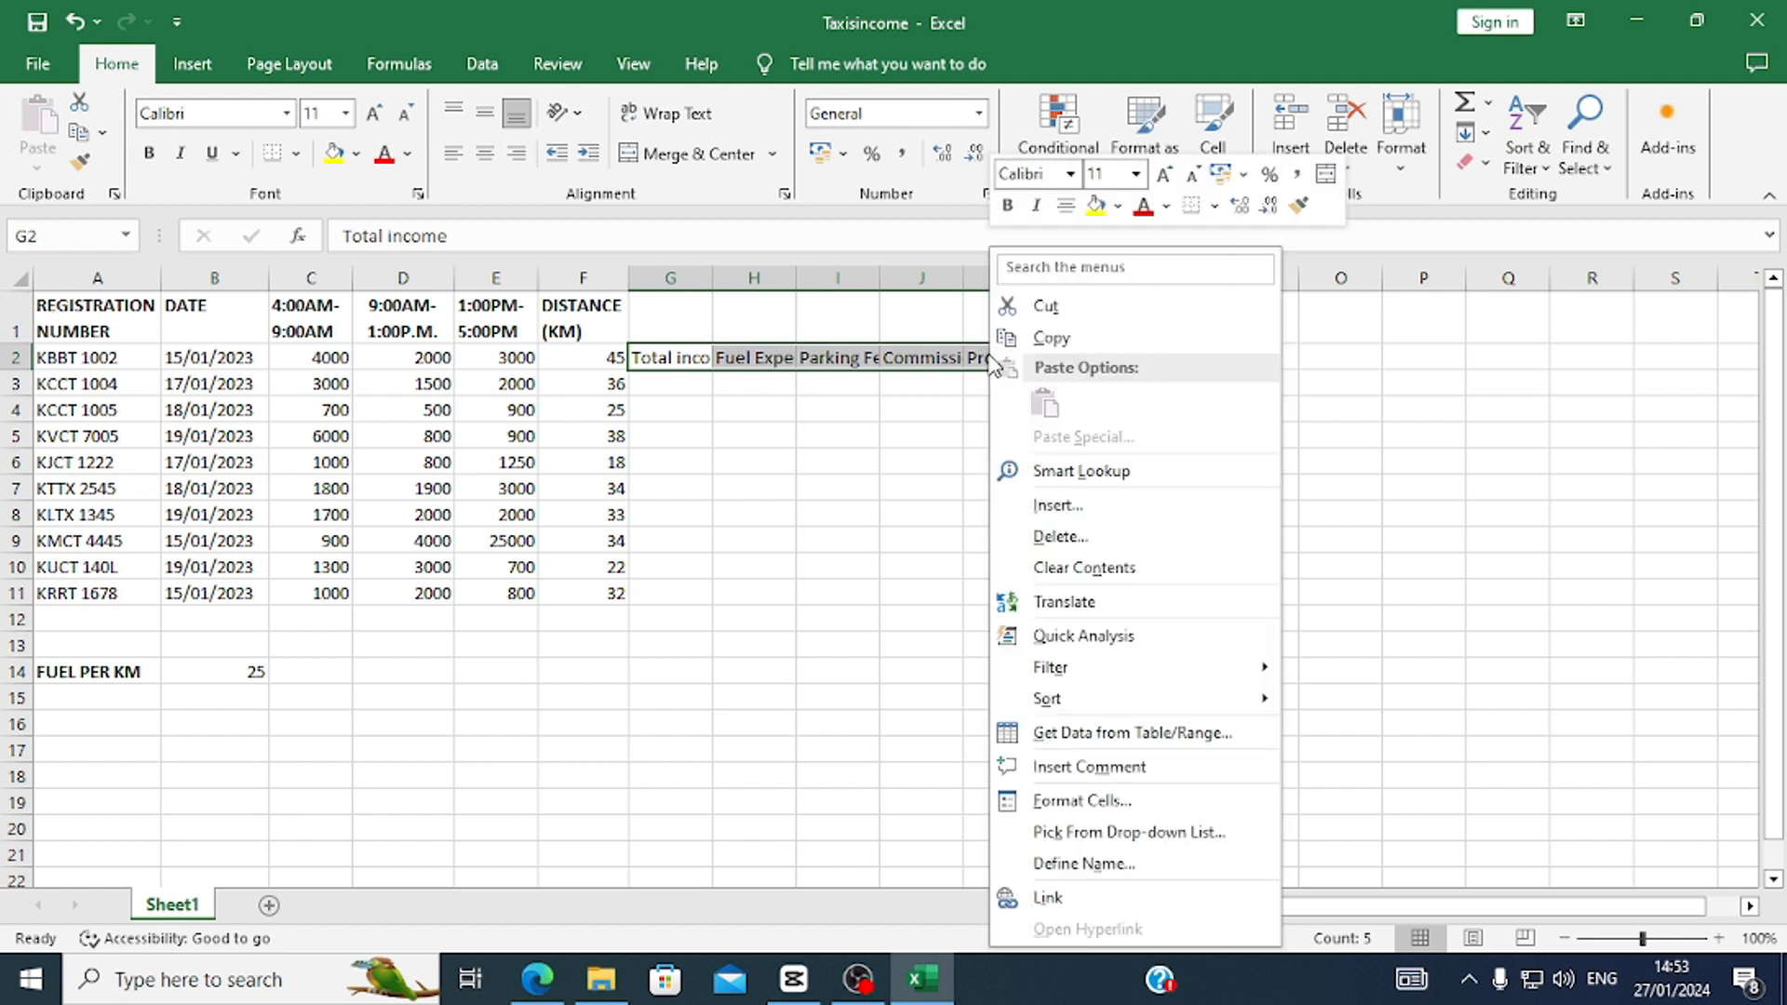
left_click(149, 153)
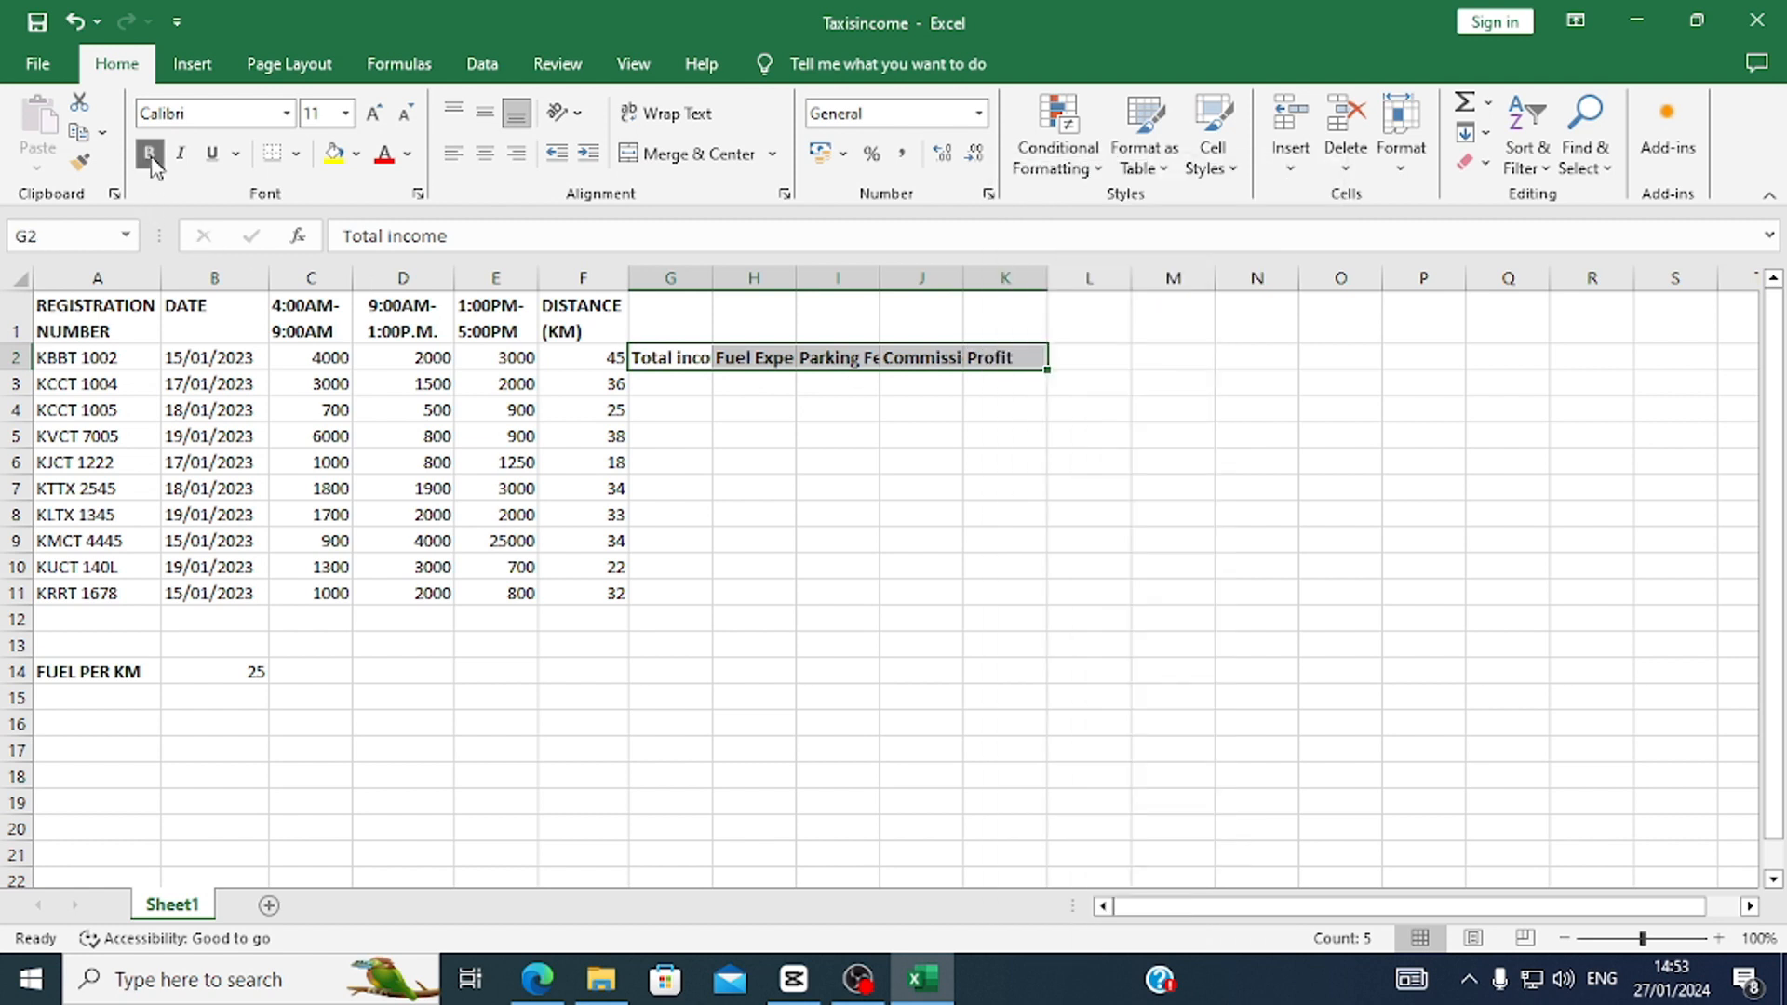
Set the headings in G2:K2 to top vertical alignment with wrapped text.
right_click(632, 364)
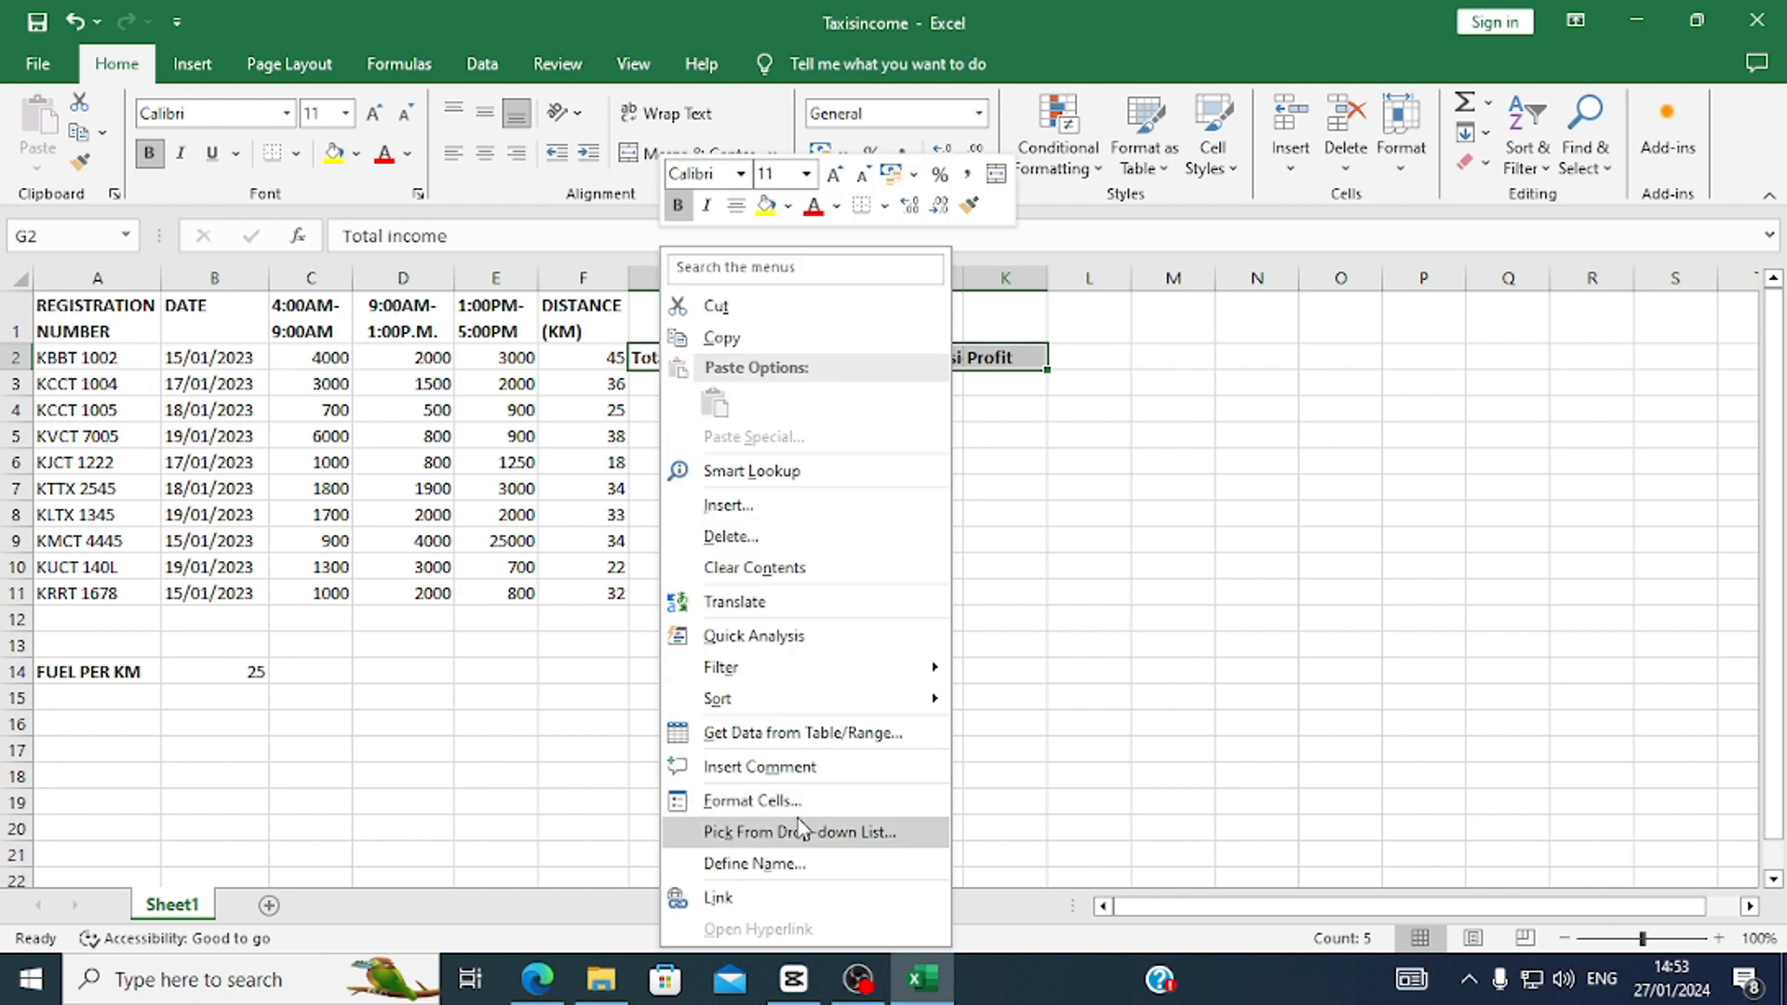
left_click(789, 795)
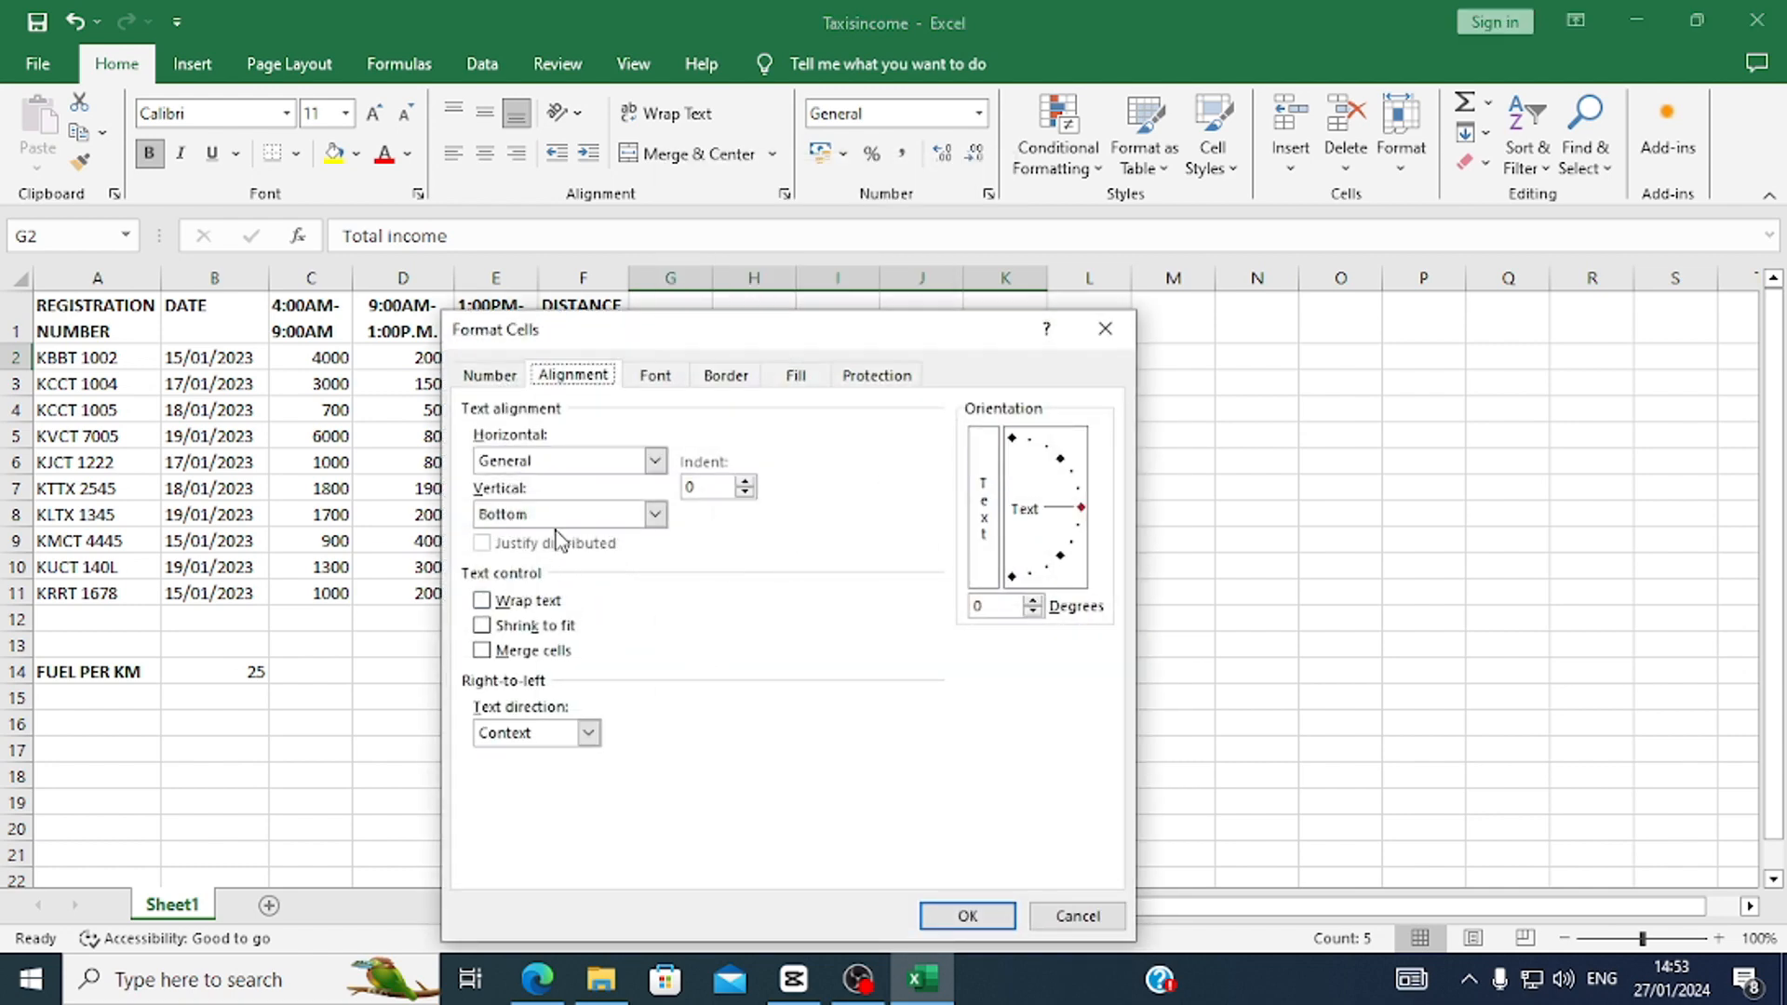
left_click(655, 460)
left_click(656, 461)
left_click(655, 514)
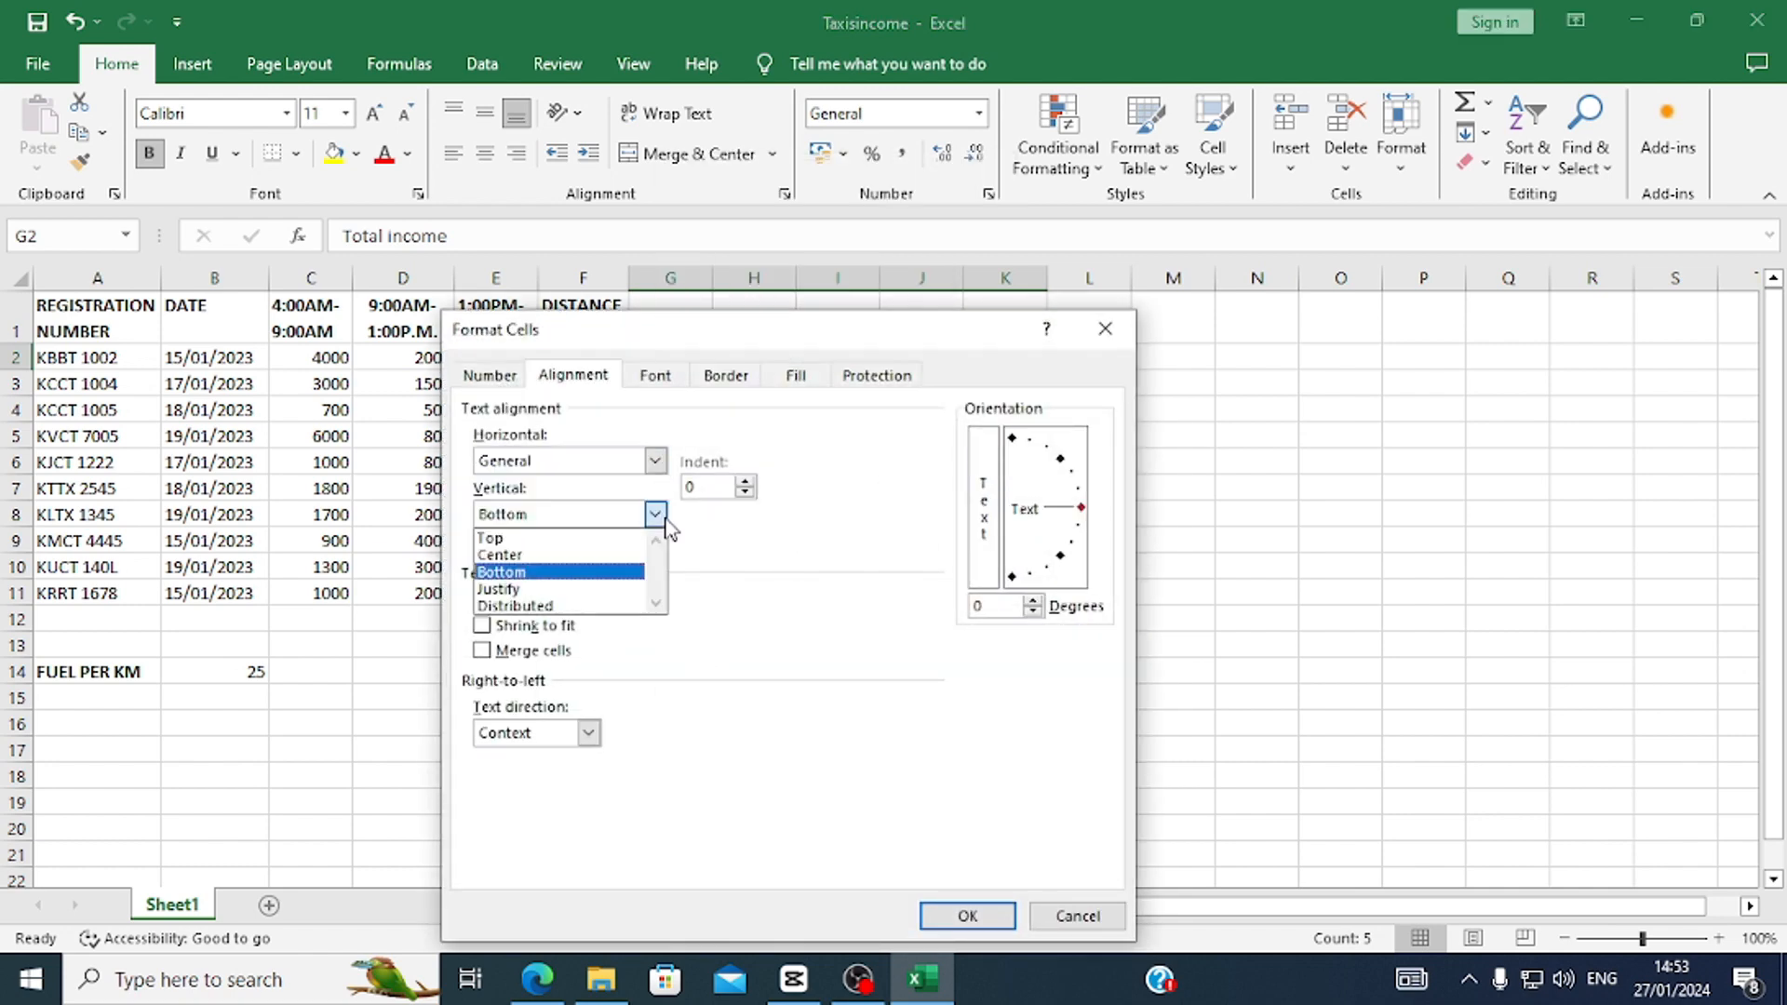
left_click(558, 532)
left_click(521, 600)
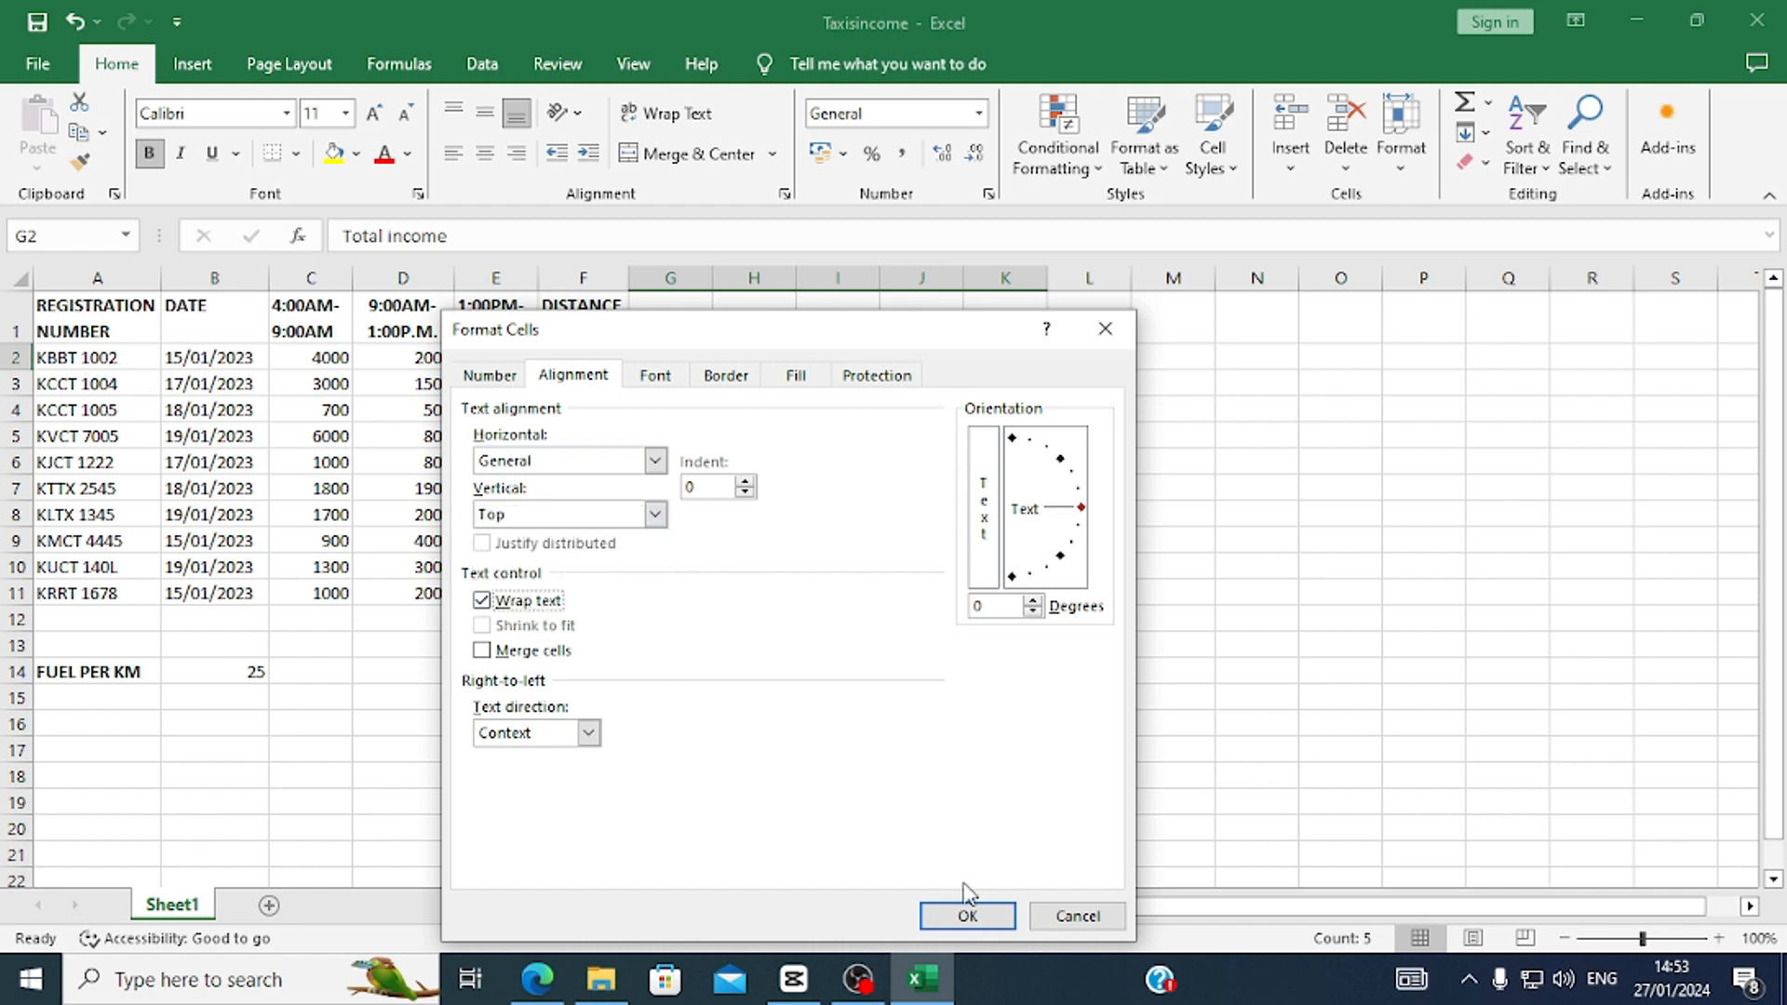
left_click(967, 916)
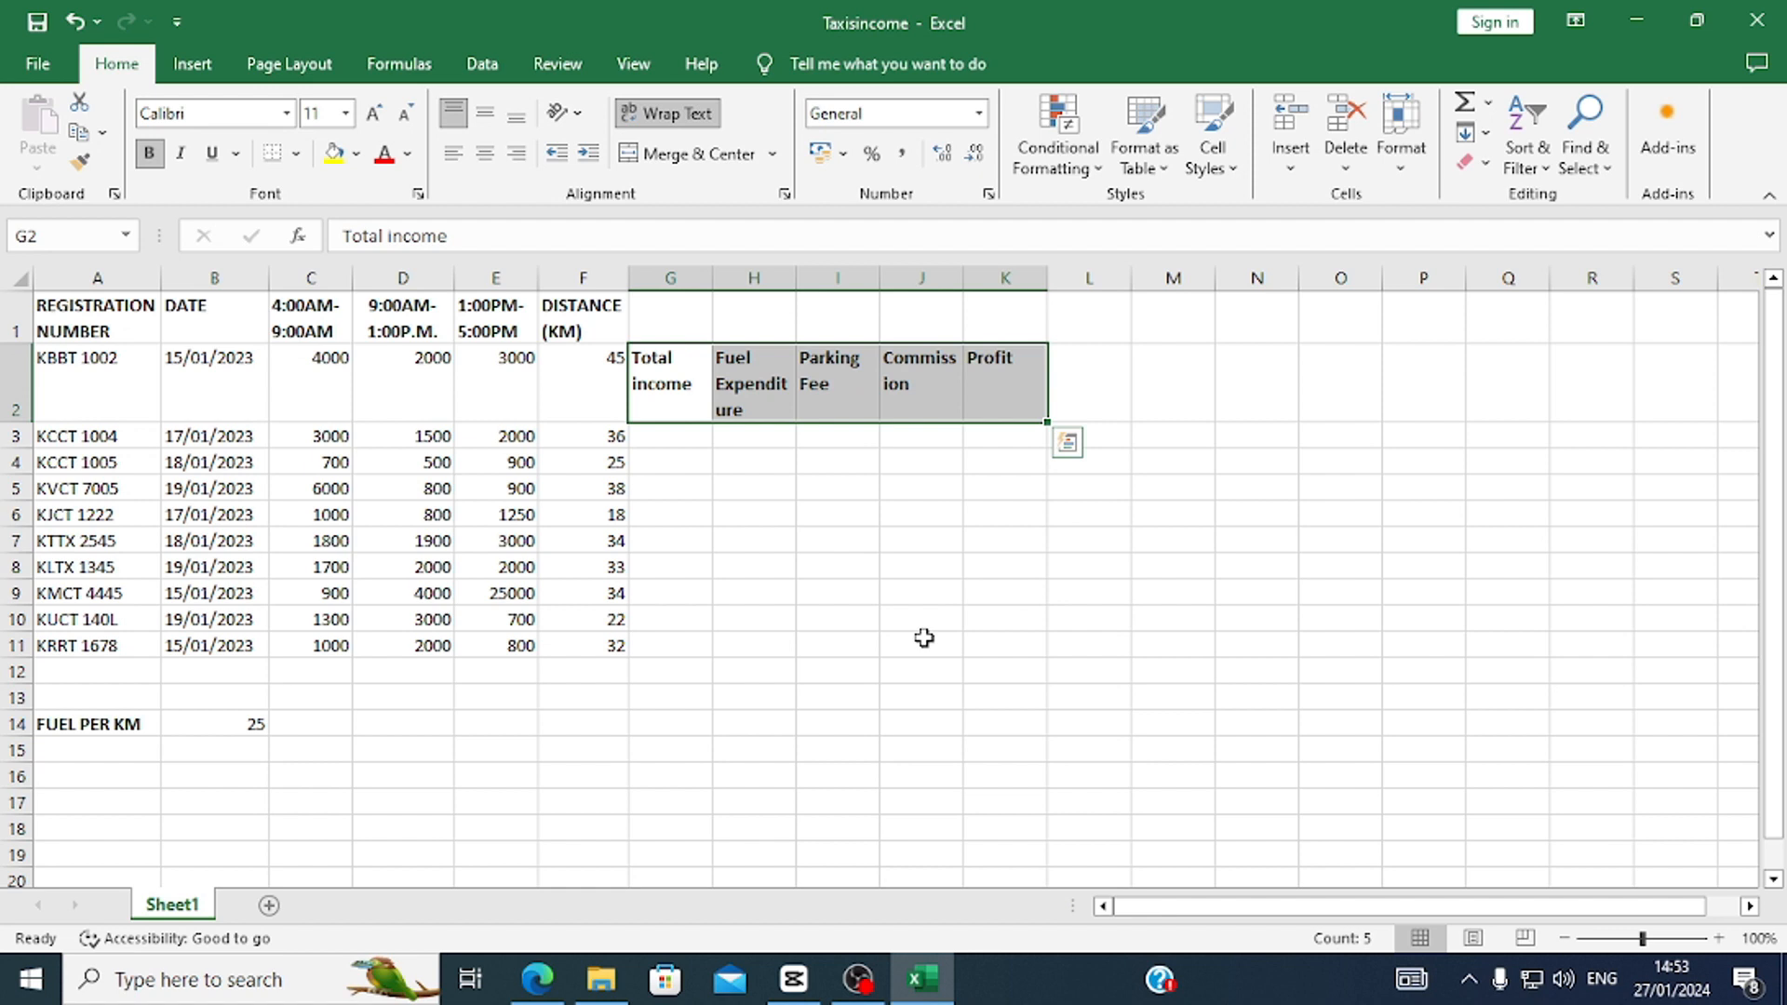
Turn off text wrapping for the headings in G2:K2 and widen column G to fit Total income.
right_click(701, 388)
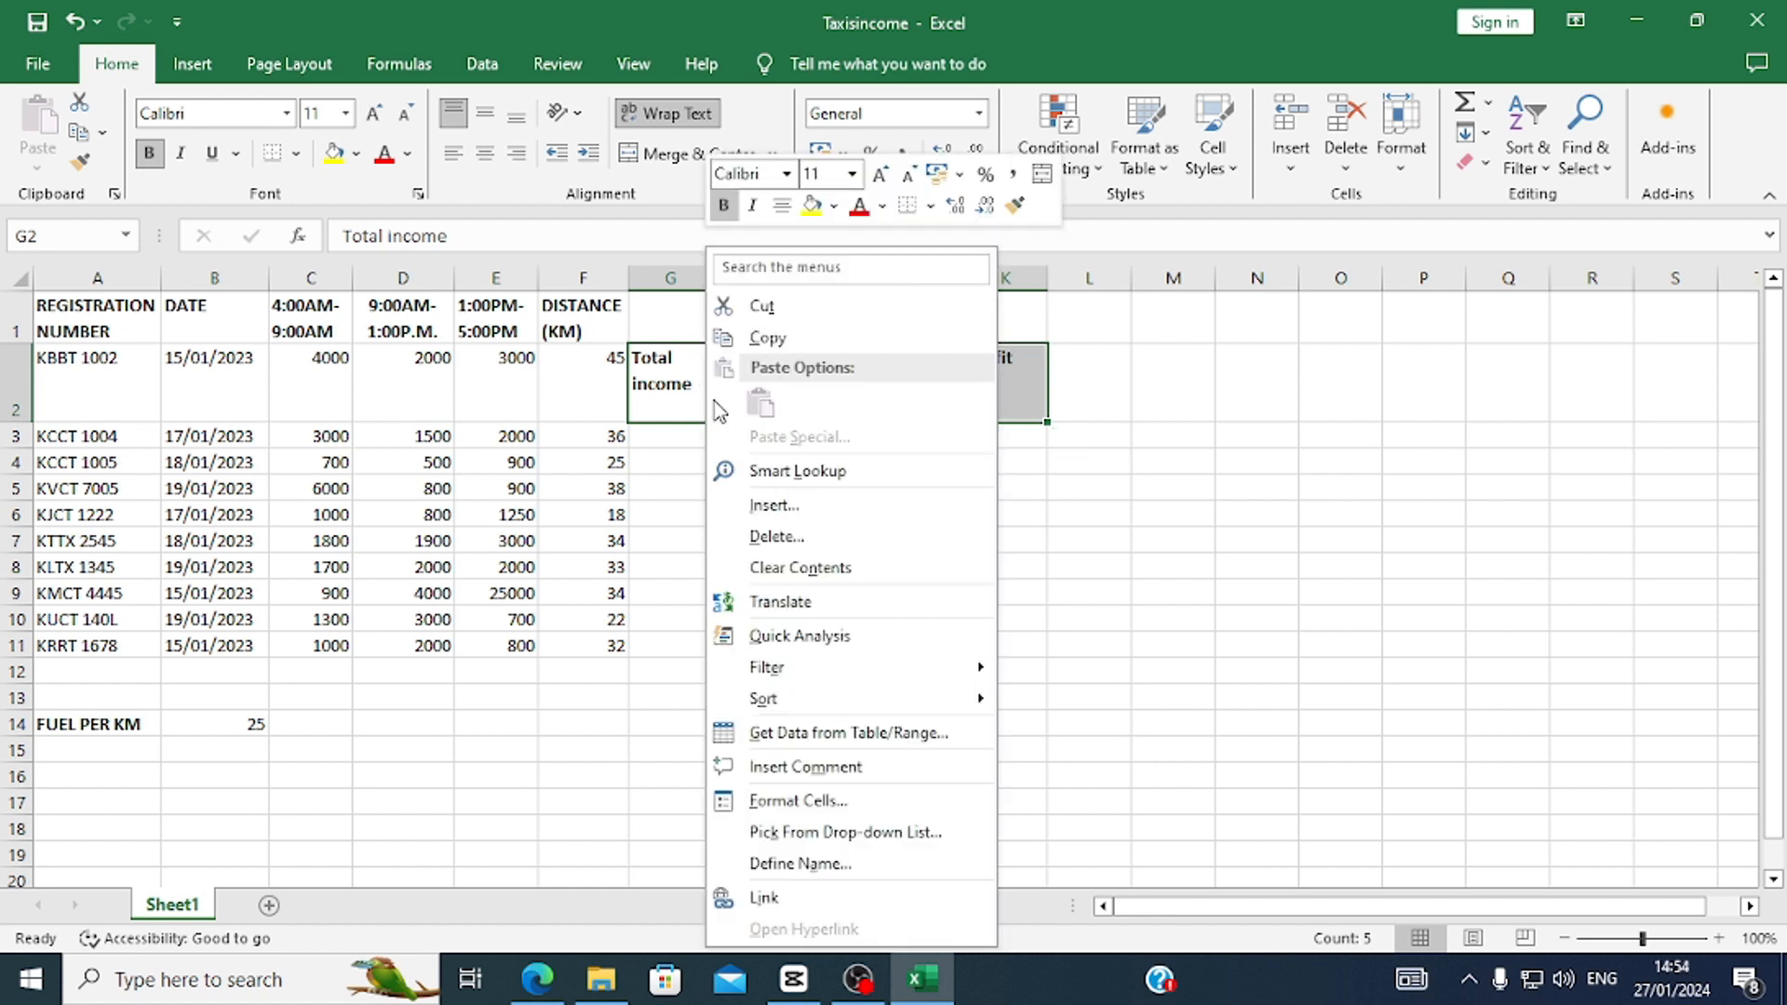
left_click(796, 806)
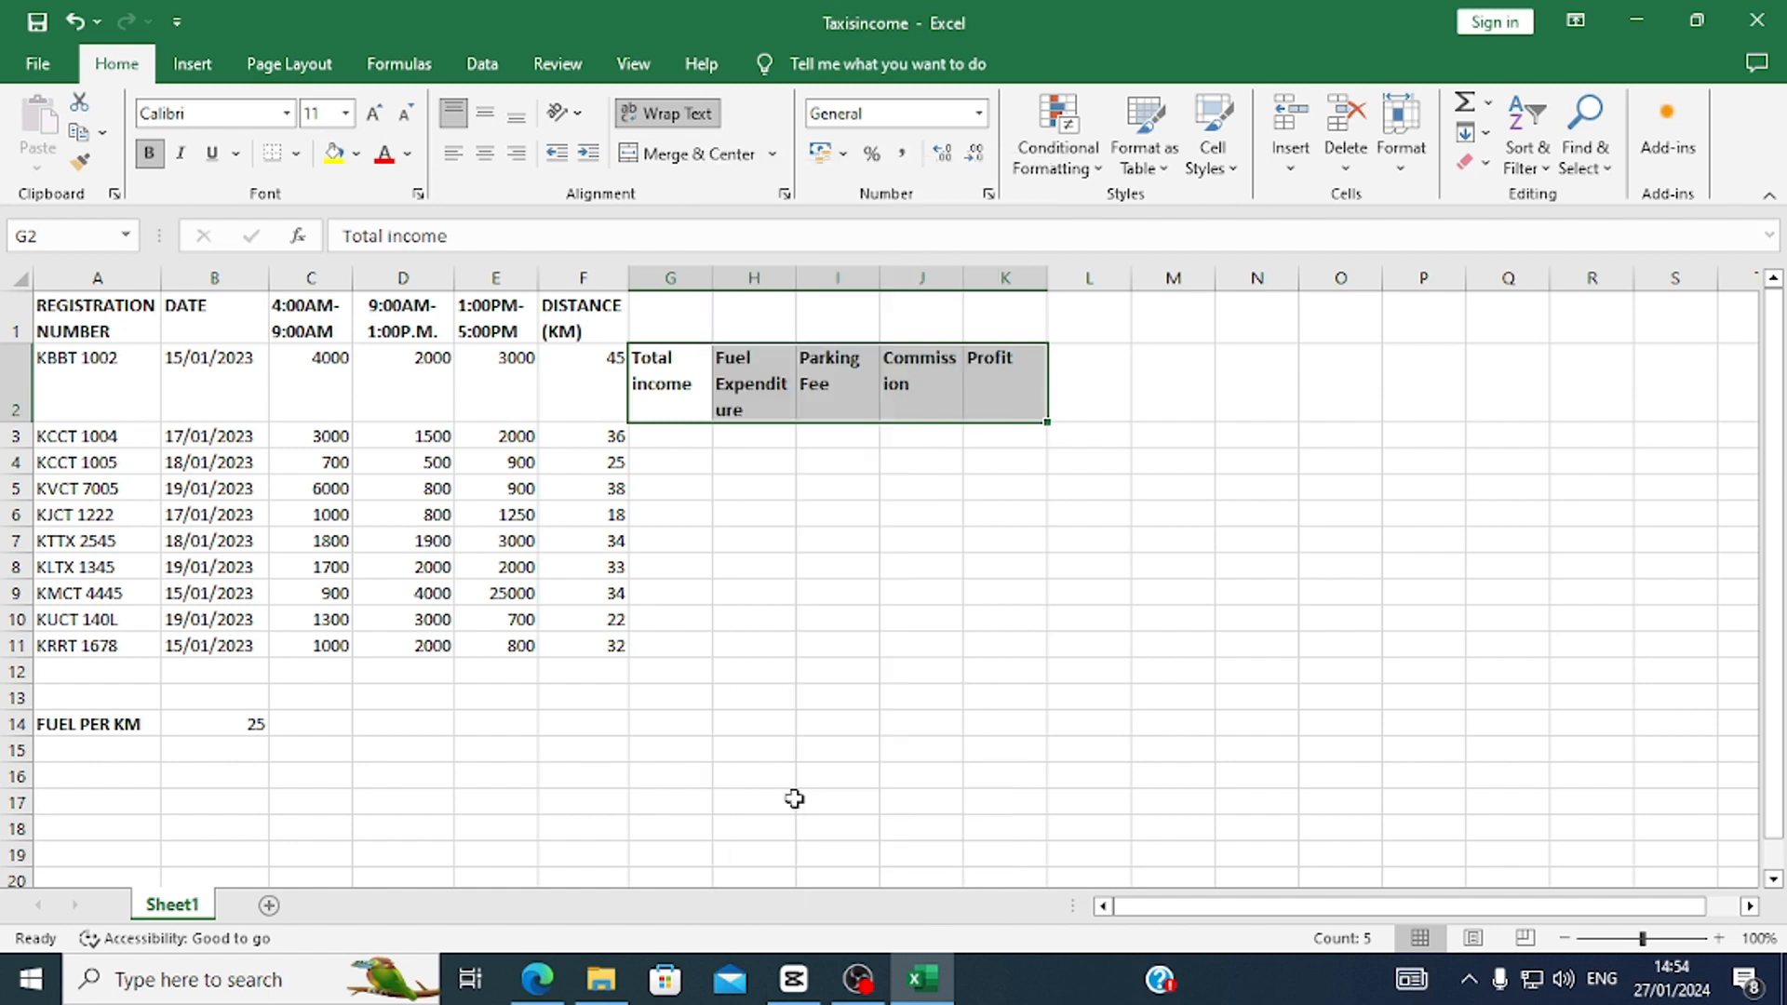
left_click(490, 601)
left_click(488, 600)
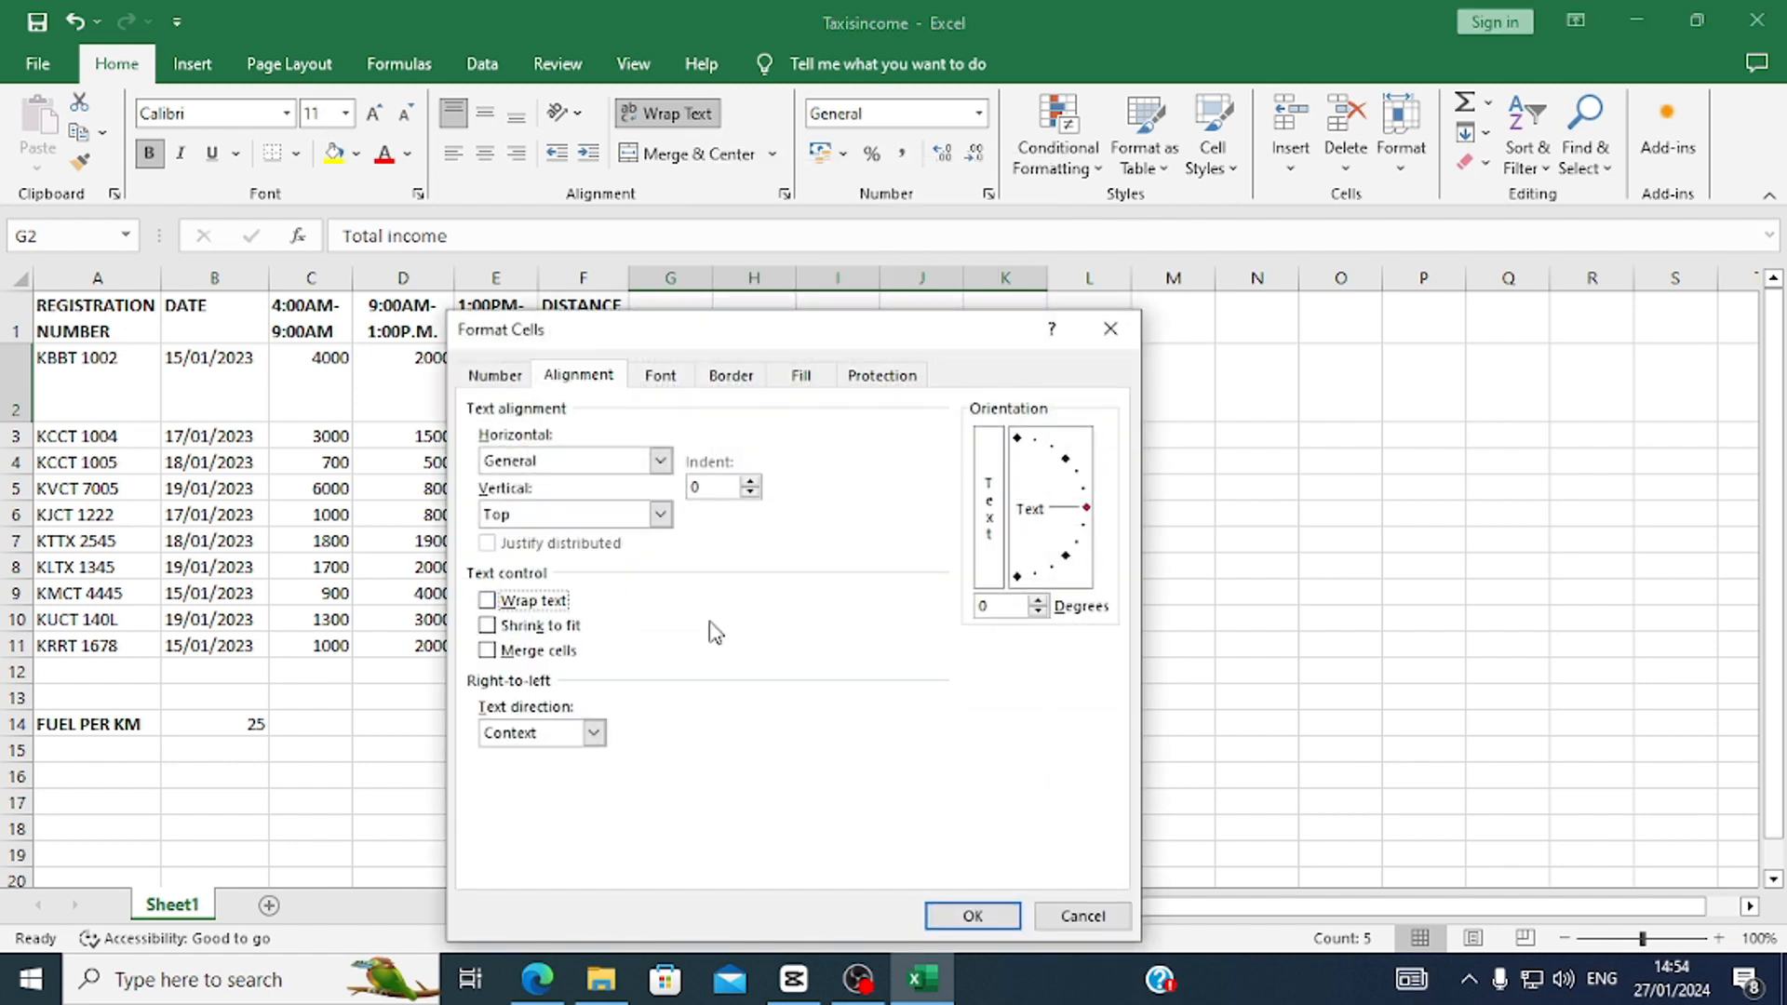
left_click(973, 916)
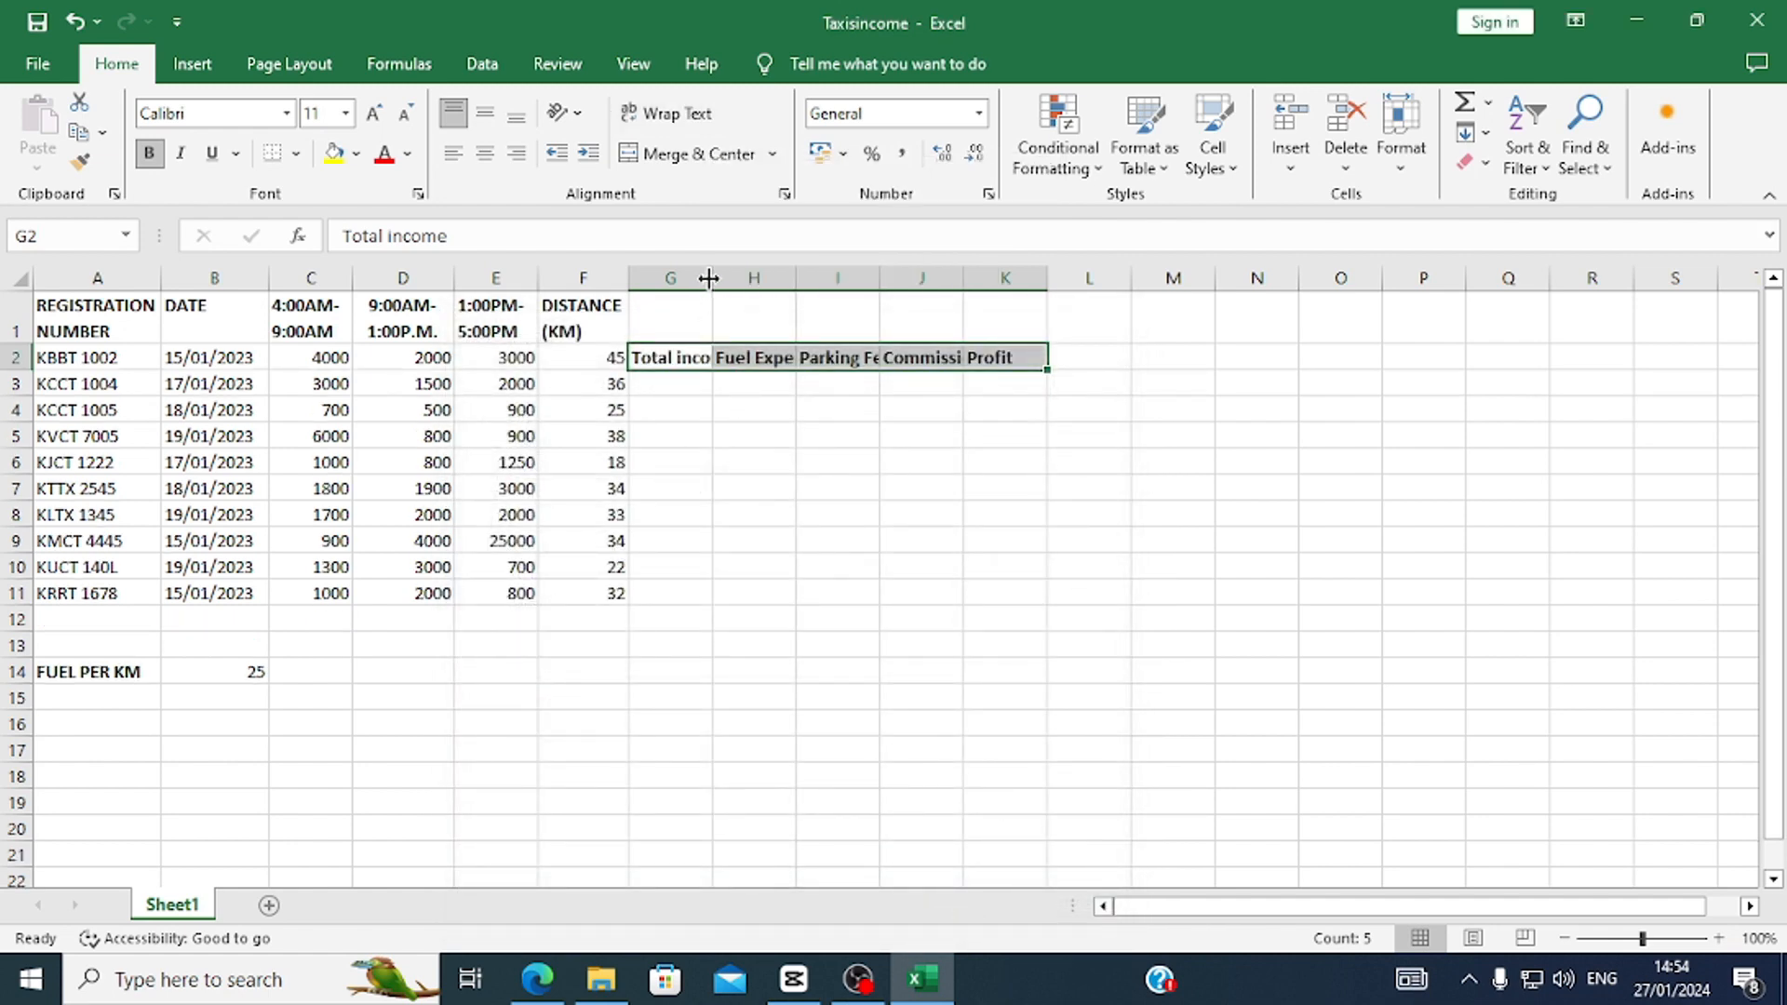
left_click_drag(712, 278, 750, 279)
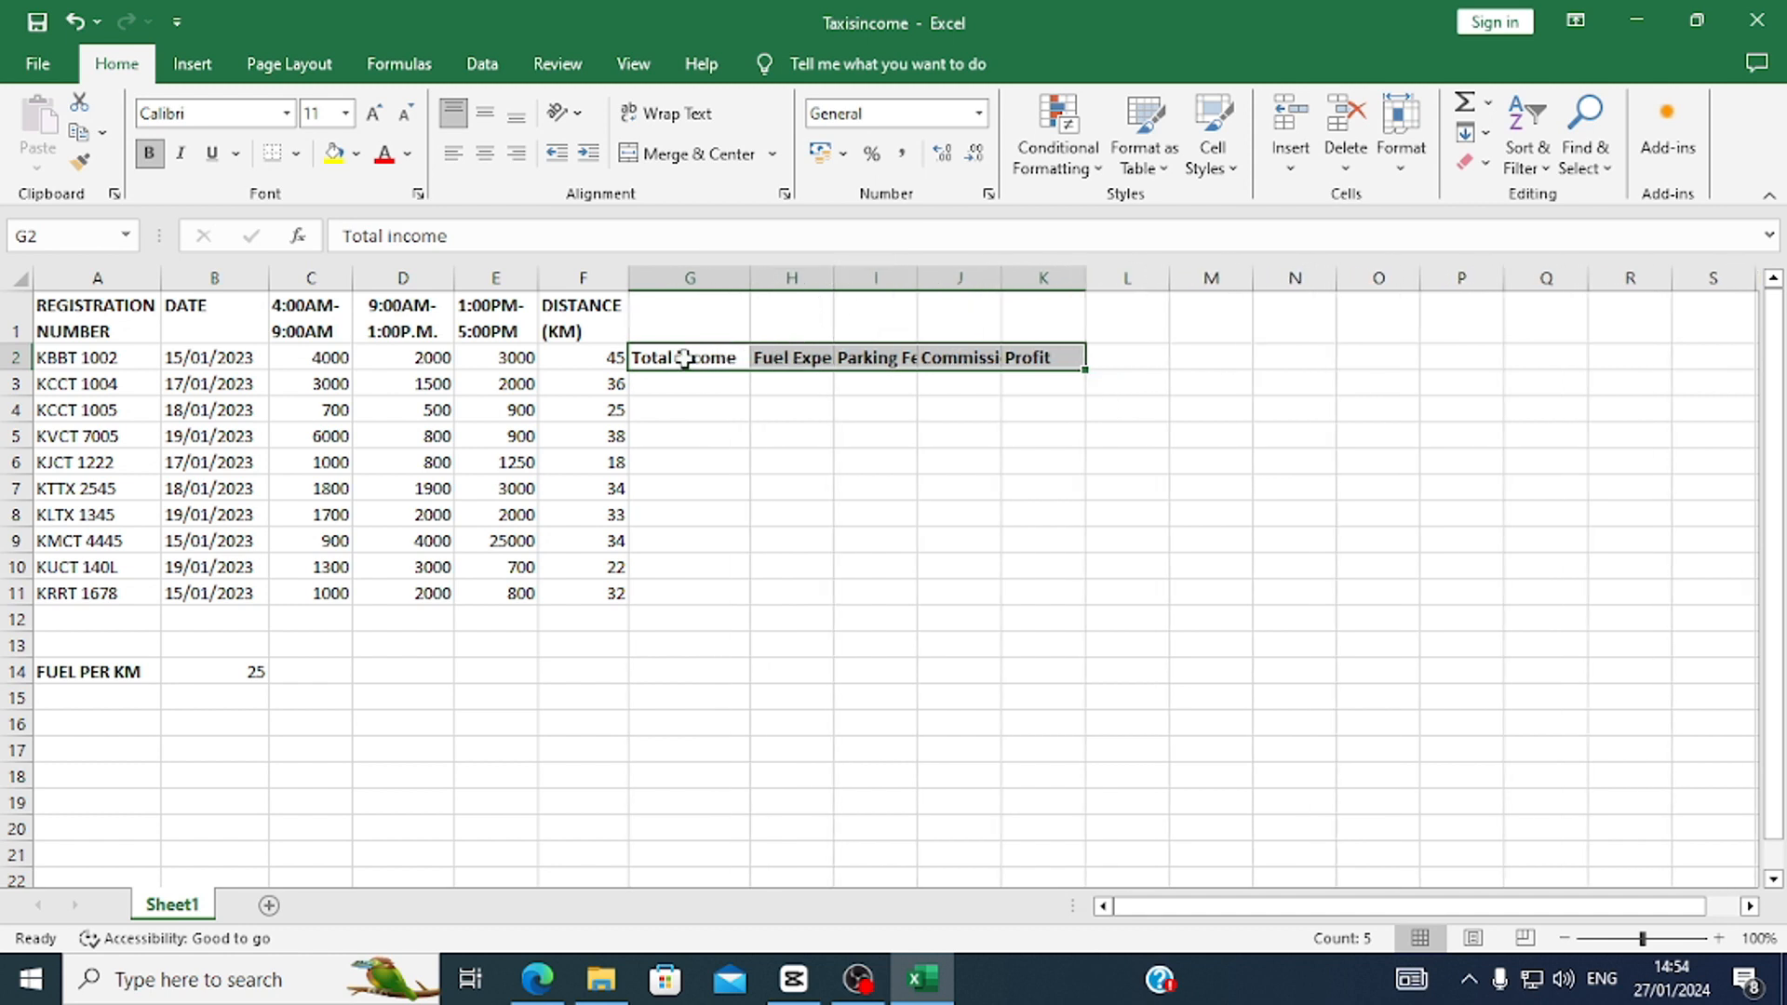
Change the vertical alignment of the headings in G2:K2 to Justify.
left_click_drag(687, 358, 1033, 357)
right_click(1034, 357)
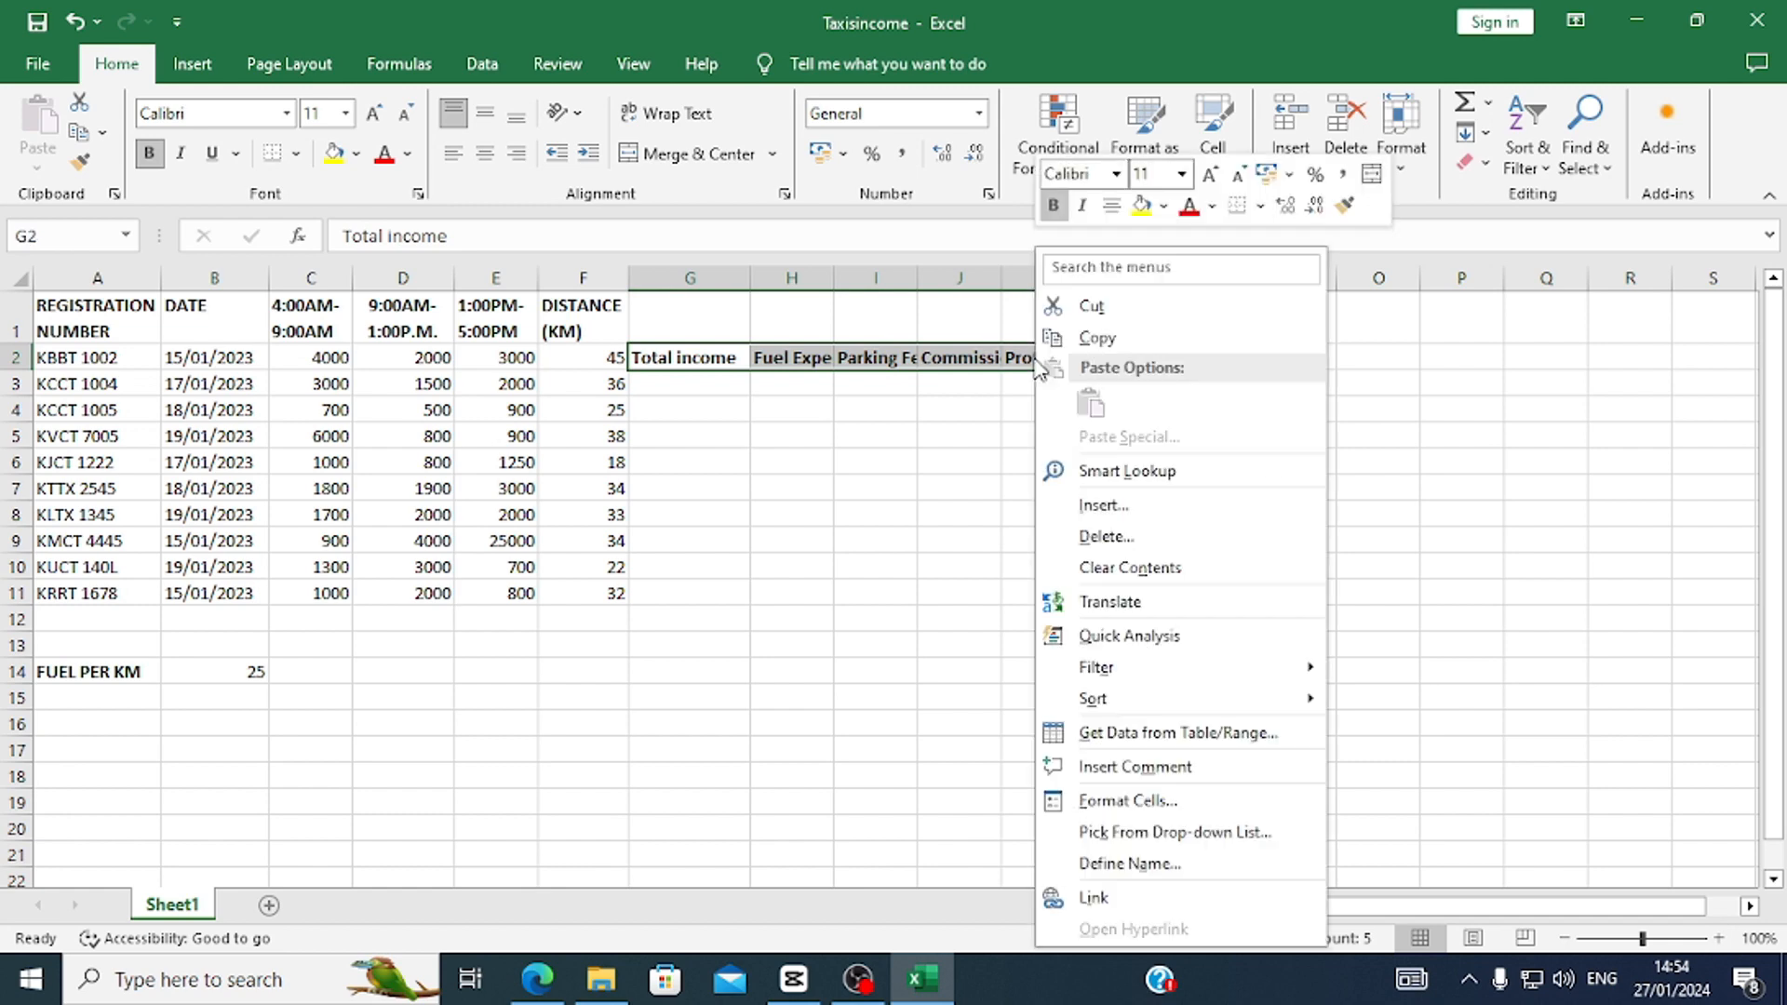
left_click(1098, 806)
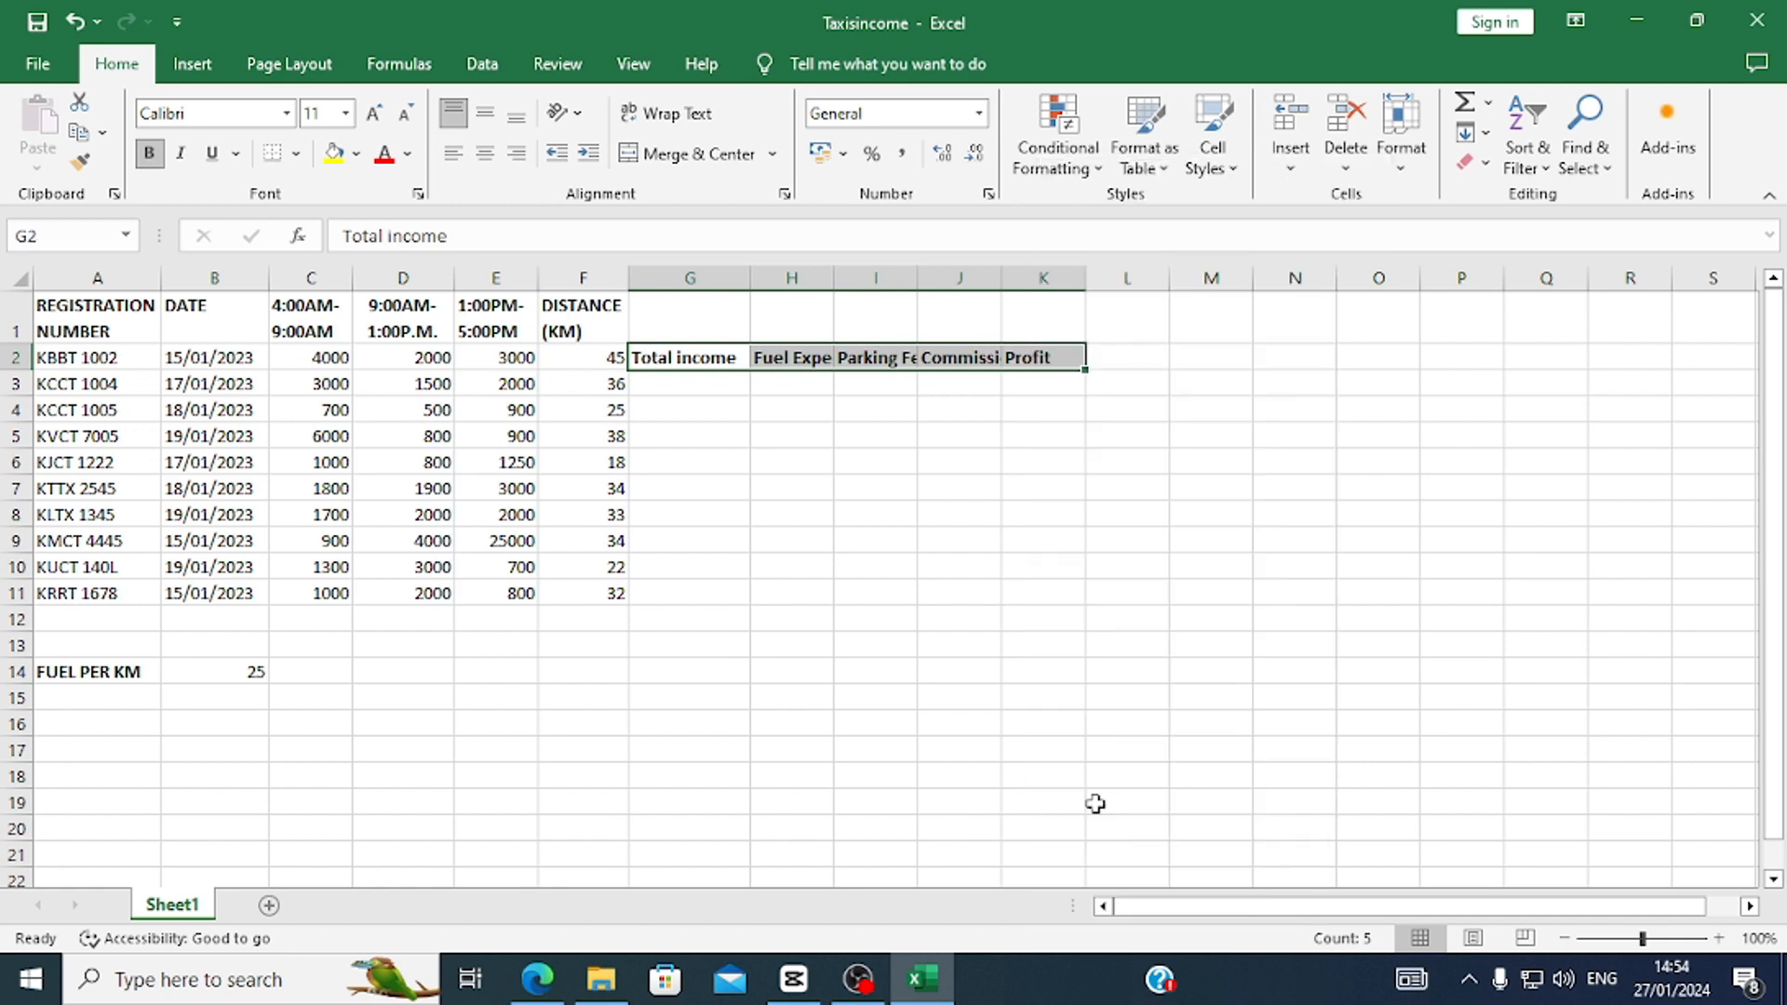
left_click(961, 515)
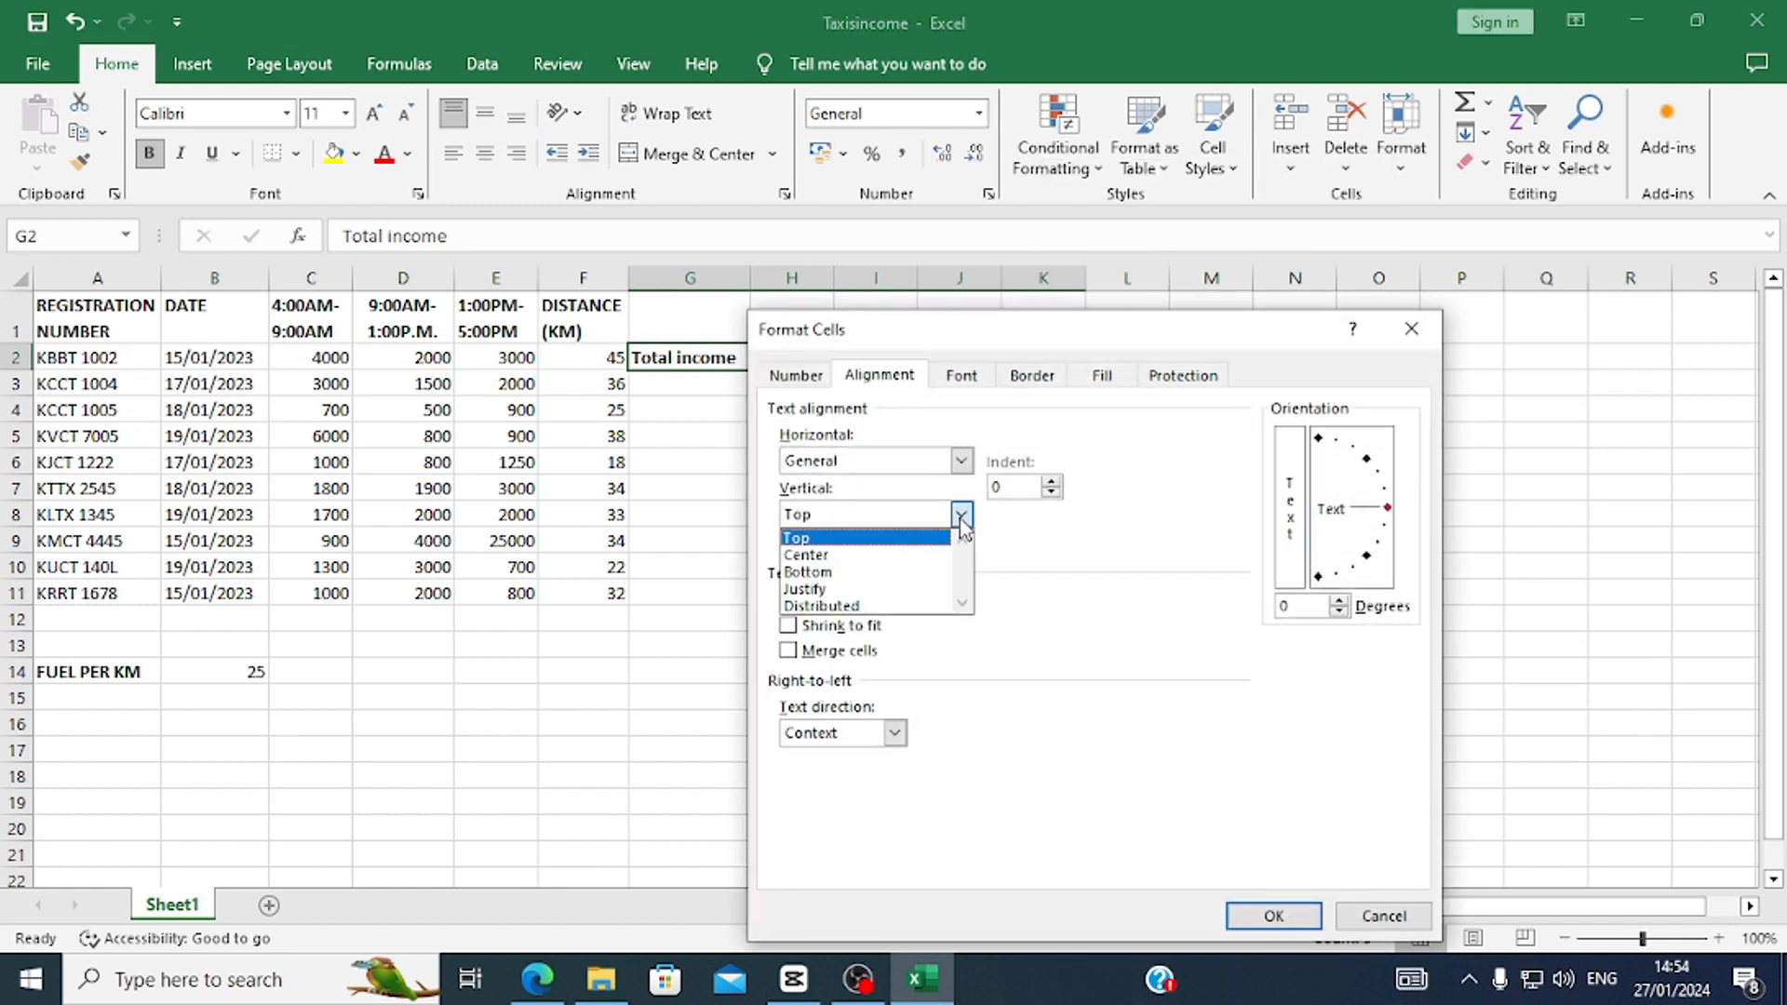
left_click(856, 591)
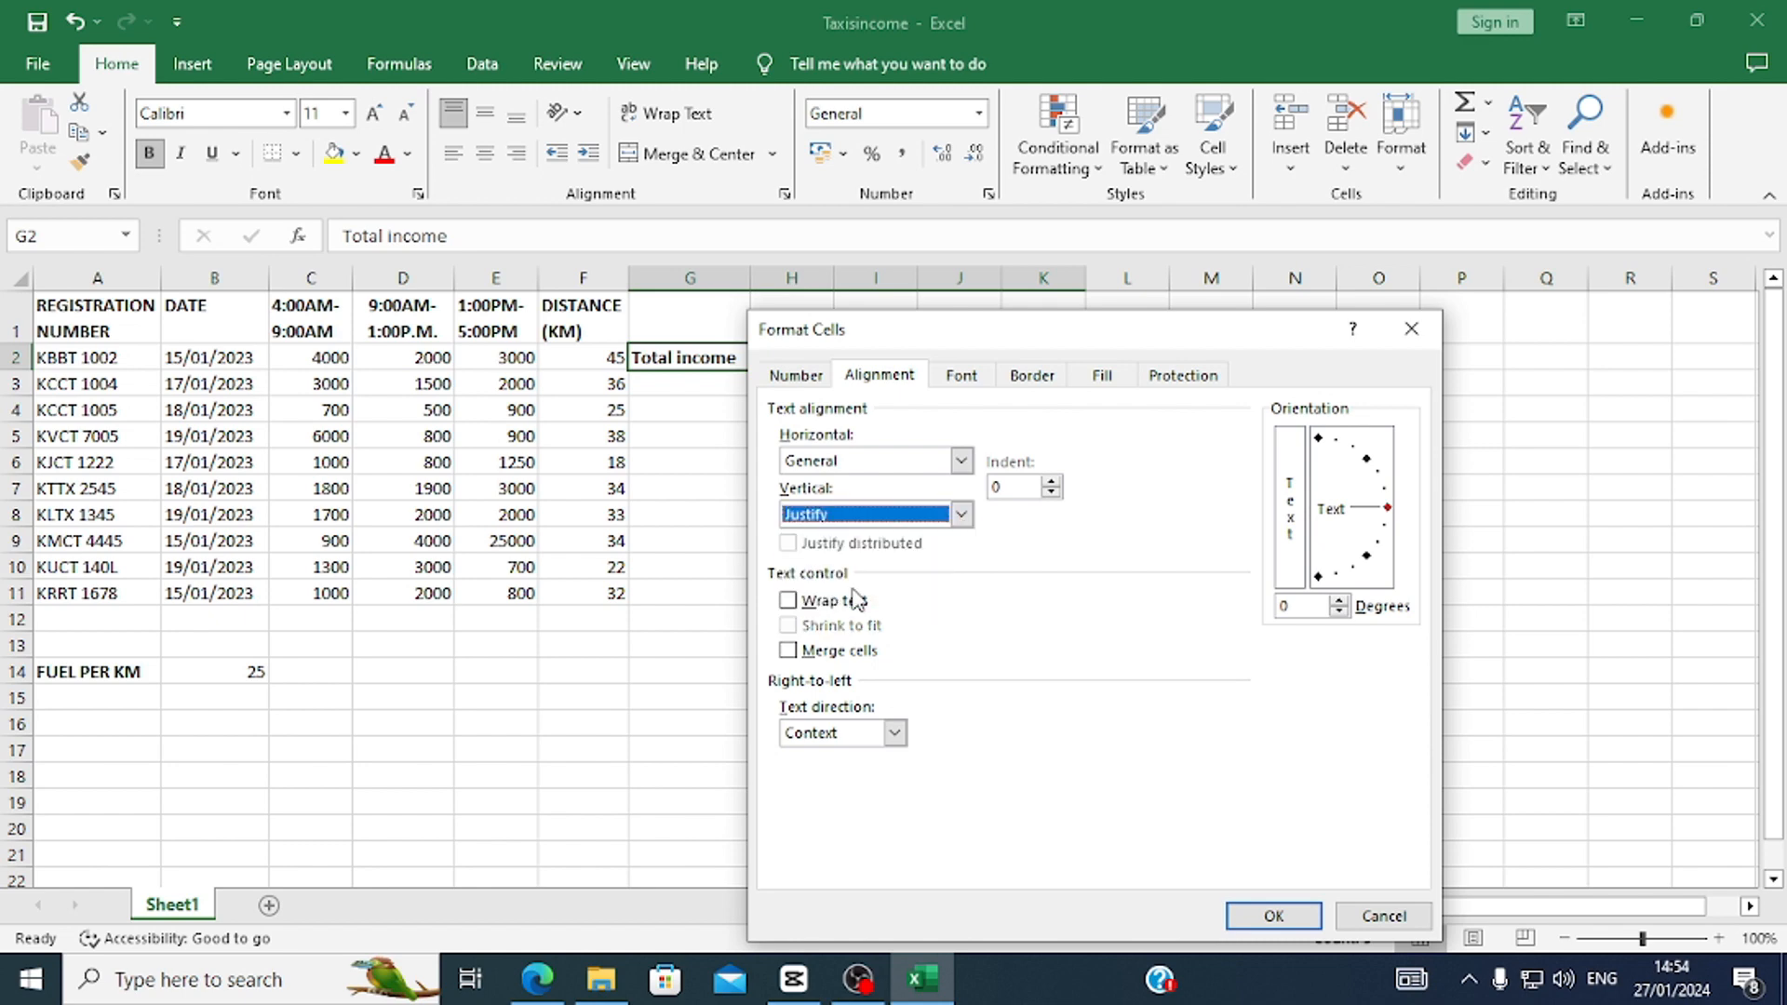
left_click(1297, 919)
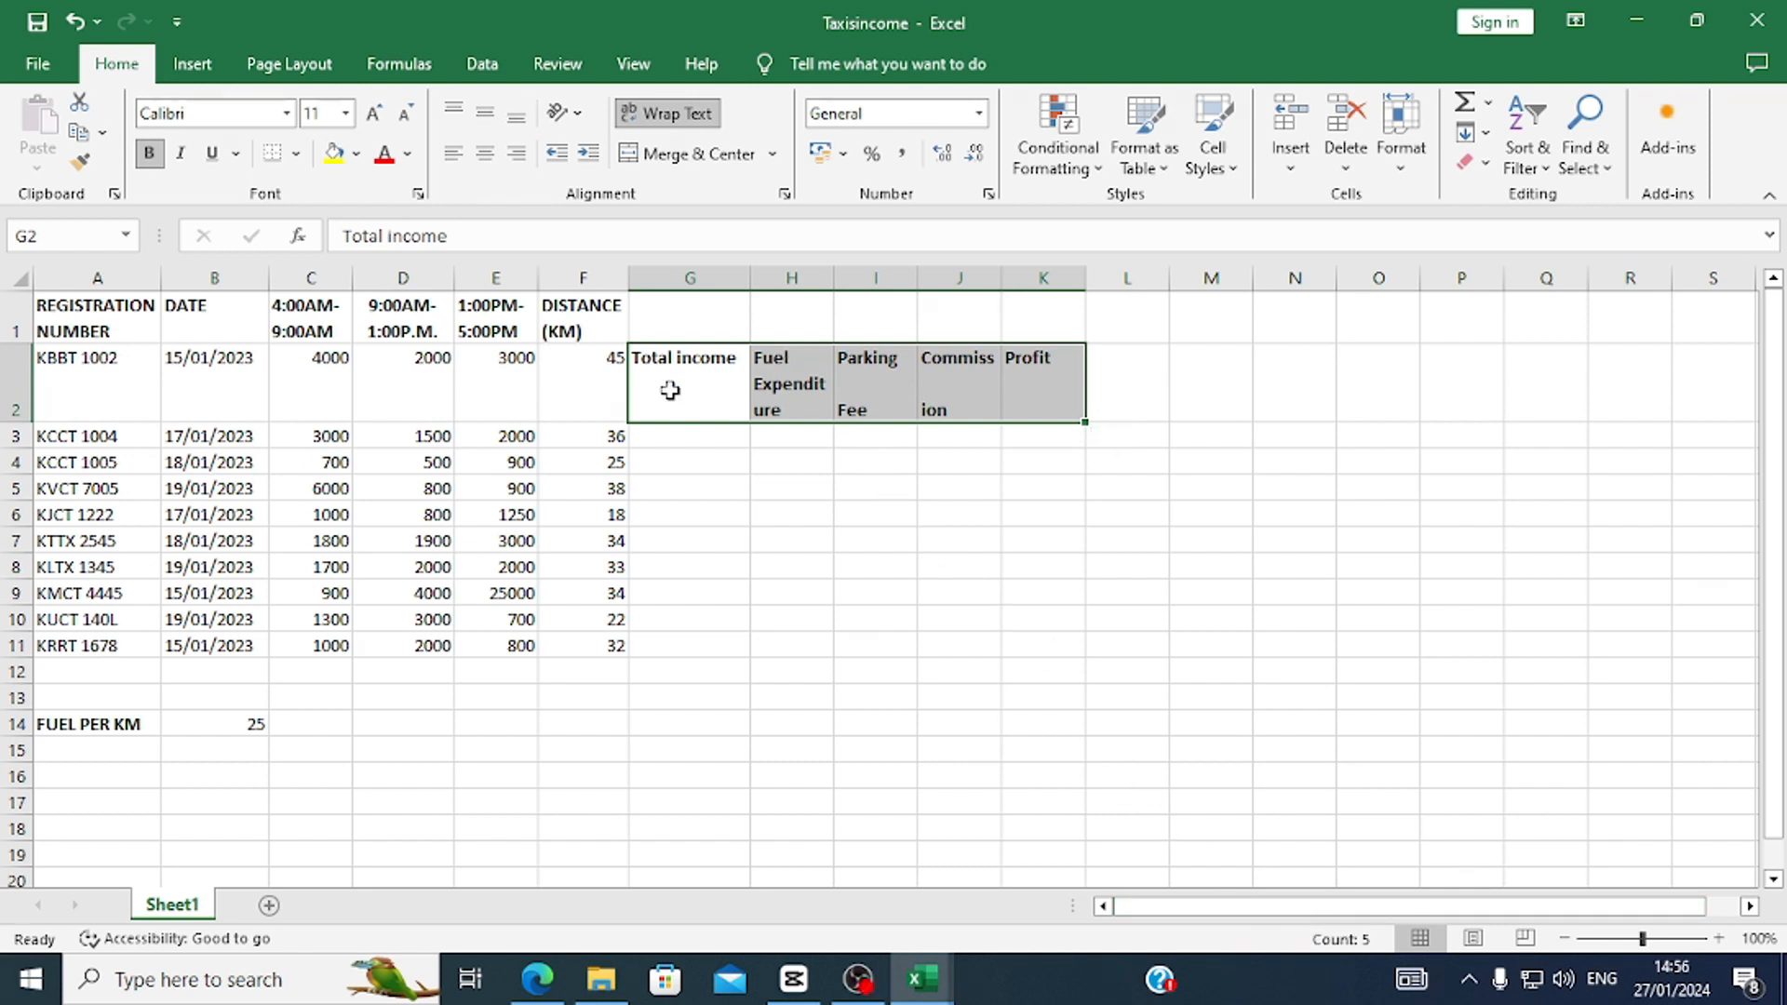
Enable text wrapping in the cell format of the headings in G2:K2.
left_click_drag(670, 390, 1029, 386)
right_click(1029, 386)
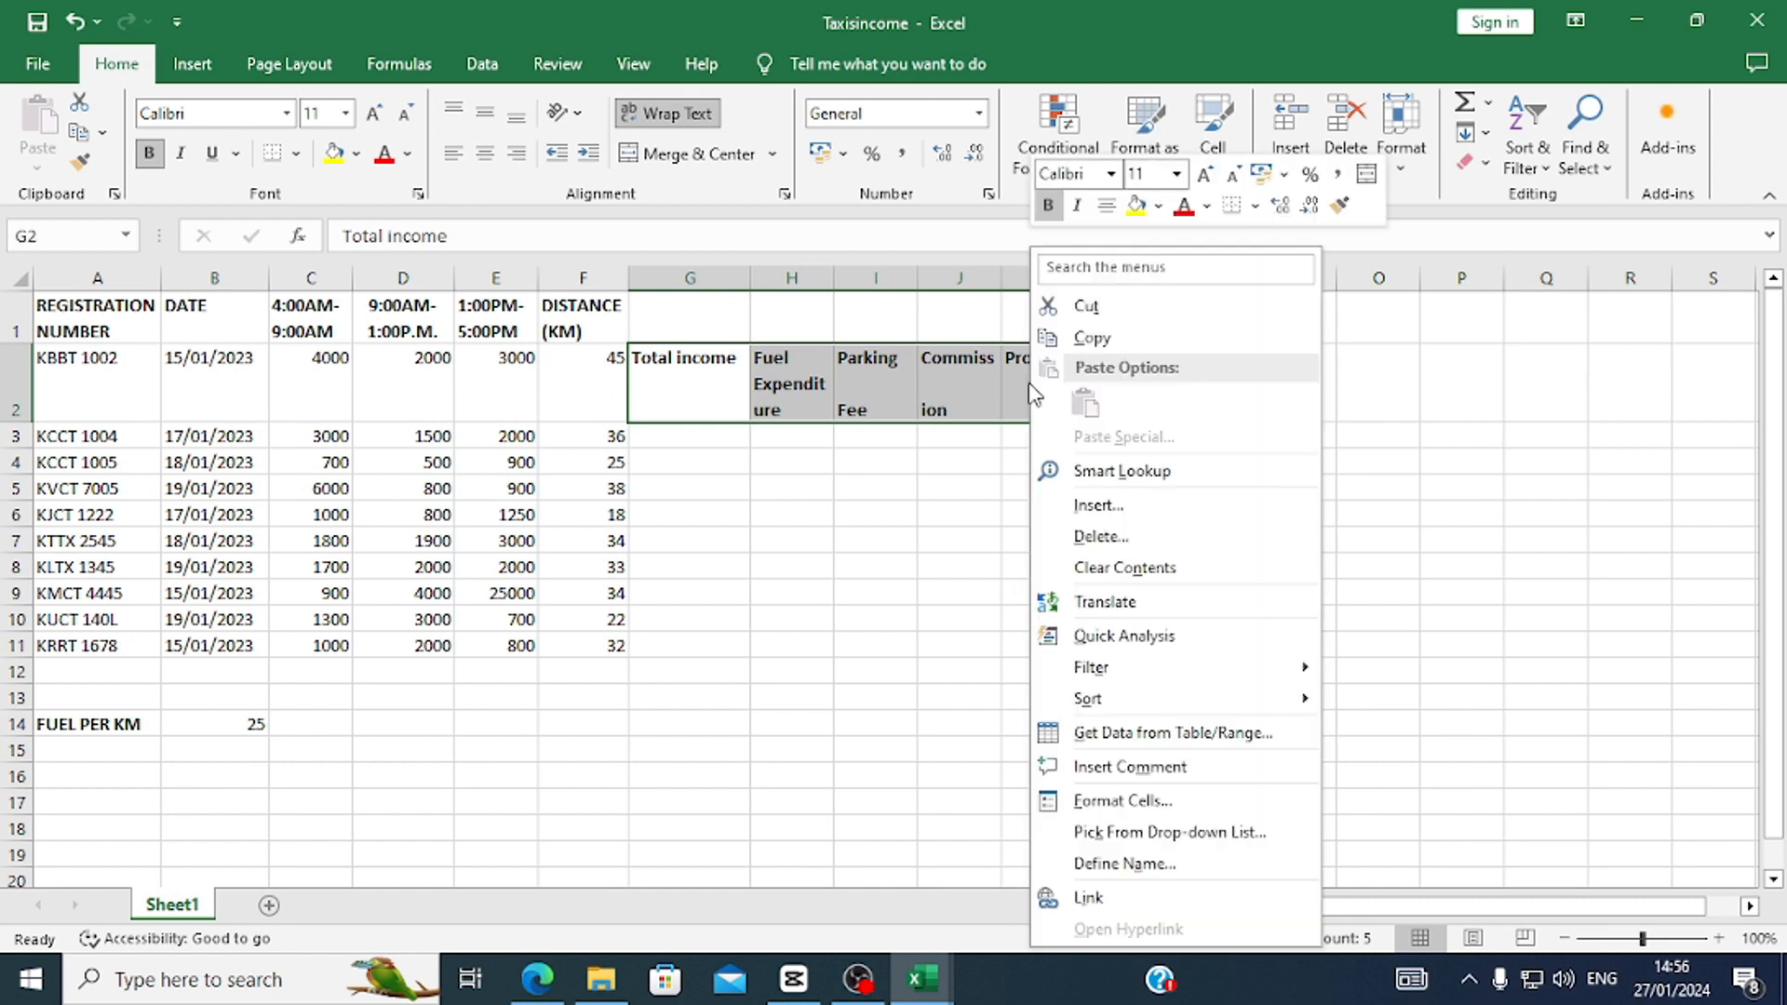
left_click(1117, 800)
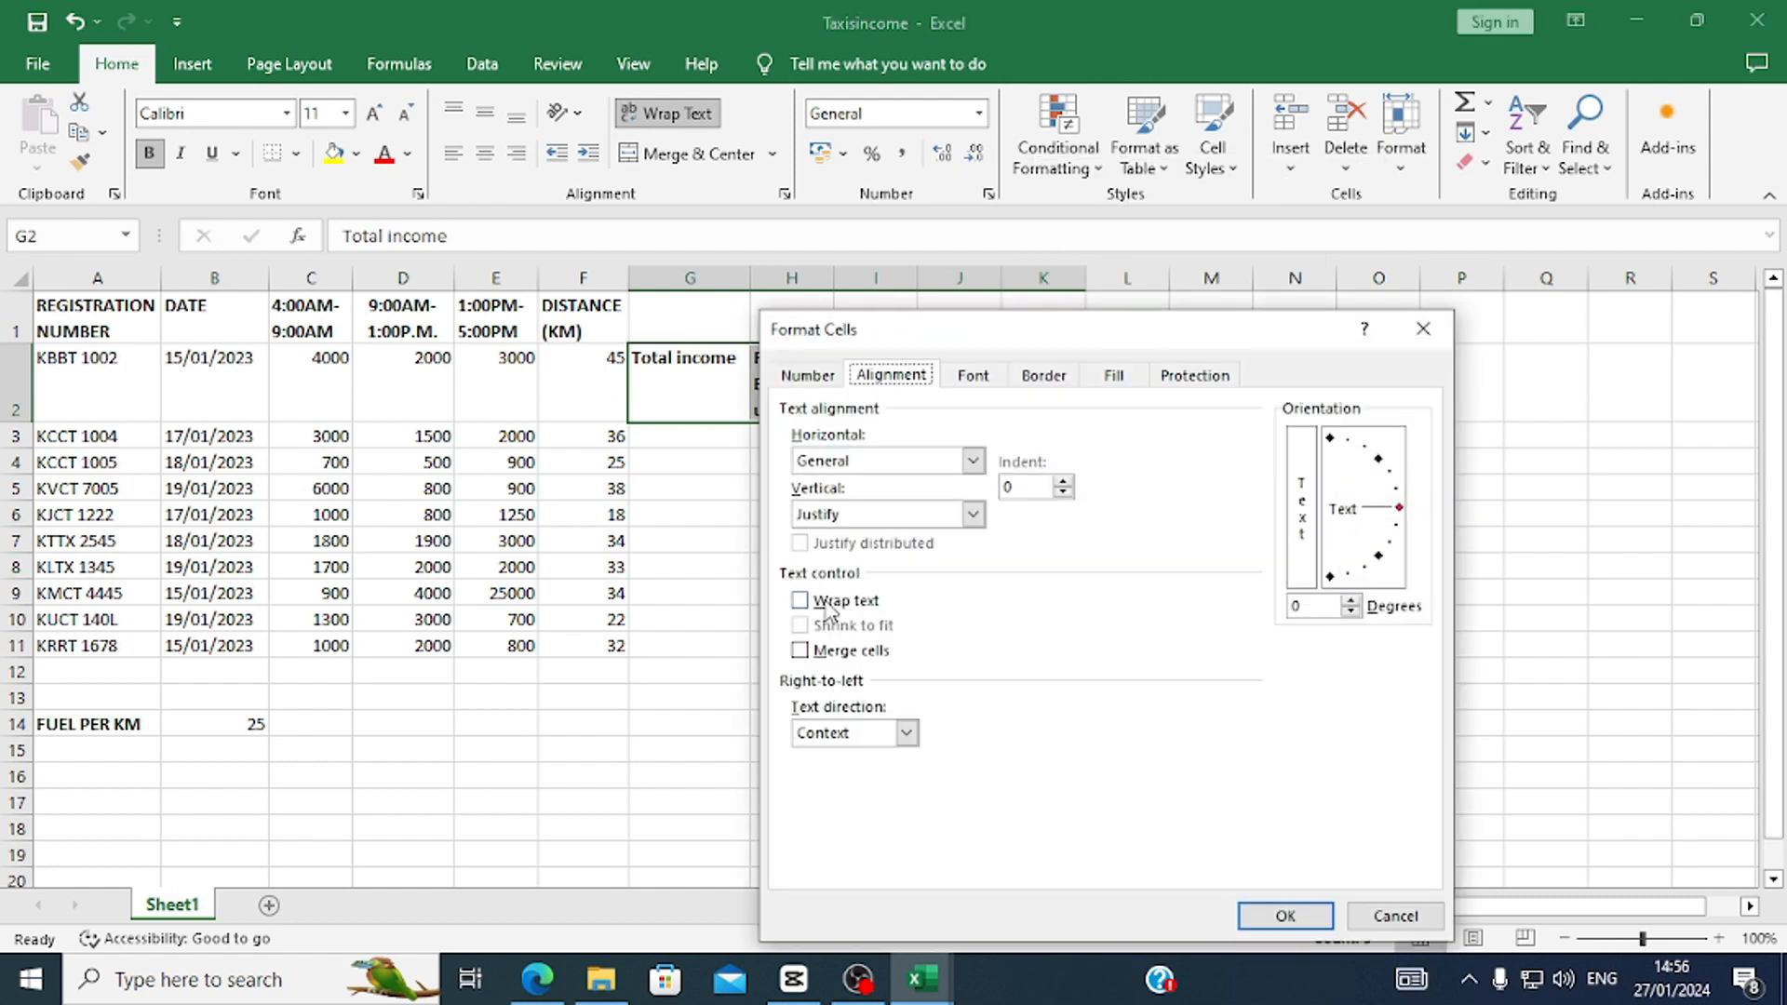
left_click(829, 602)
left_click(1285, 916)
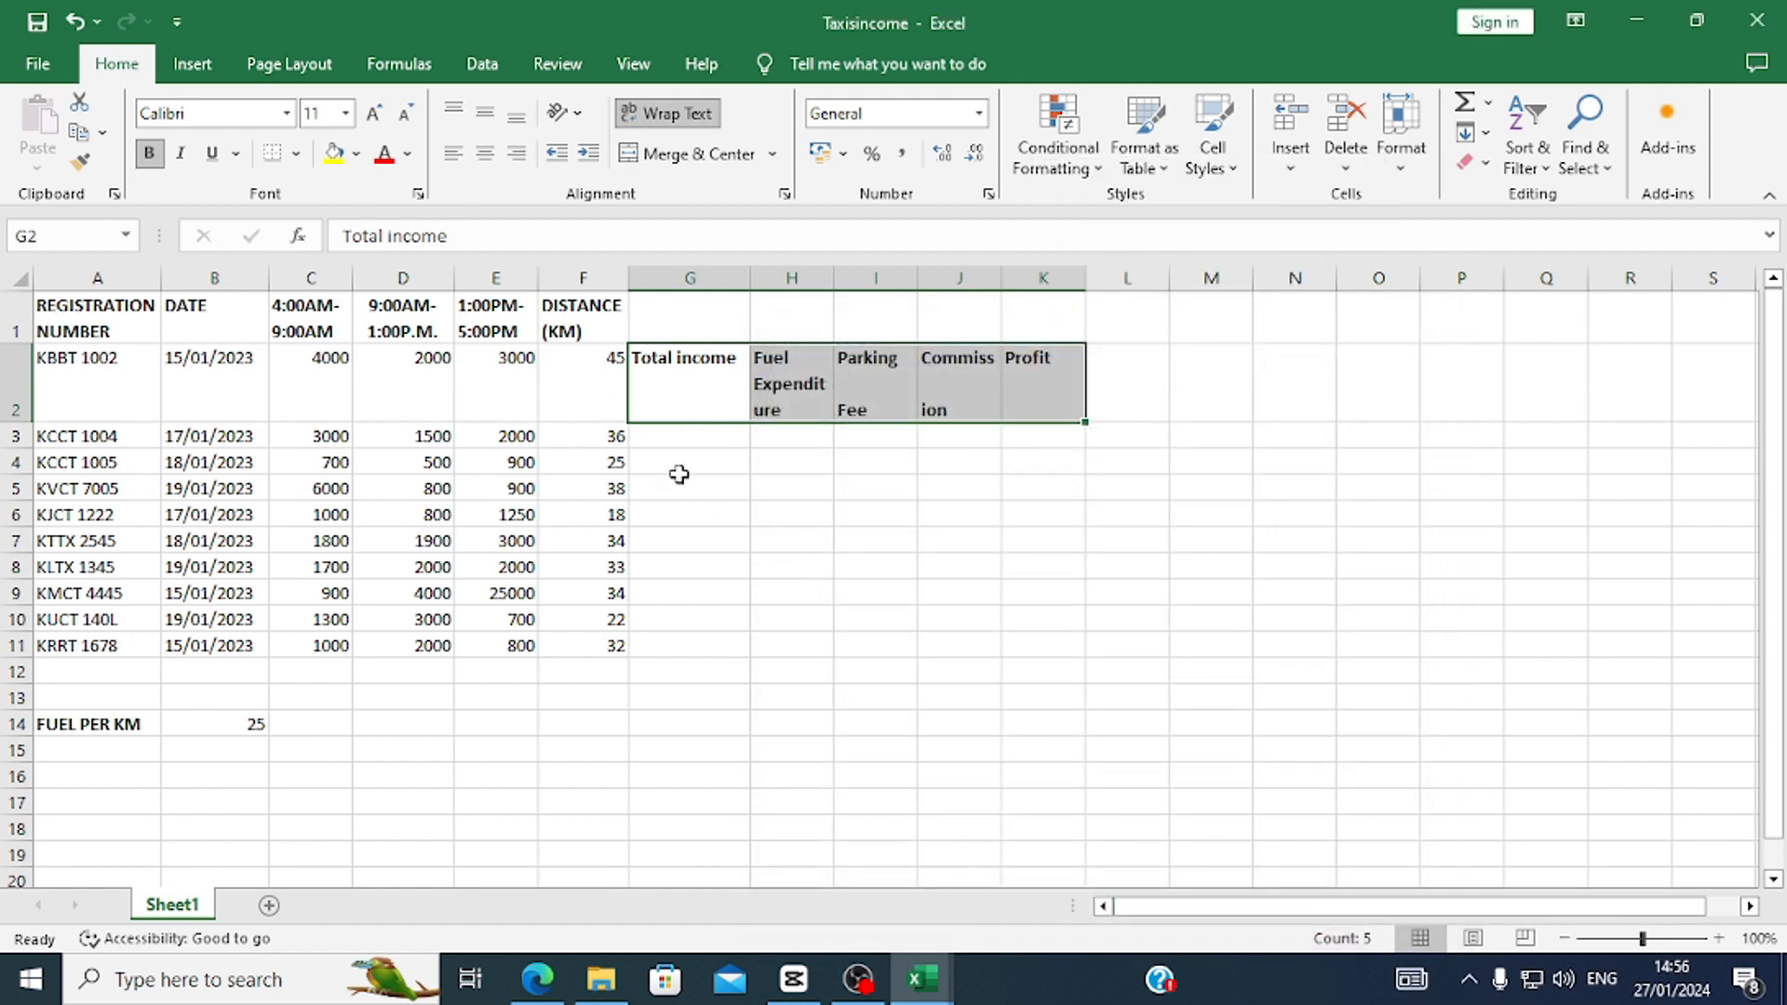
Narrow column I slightly and reduce column G until Total income wraps onto two lines.
left_click(679, 473)
left_click(678, 391)
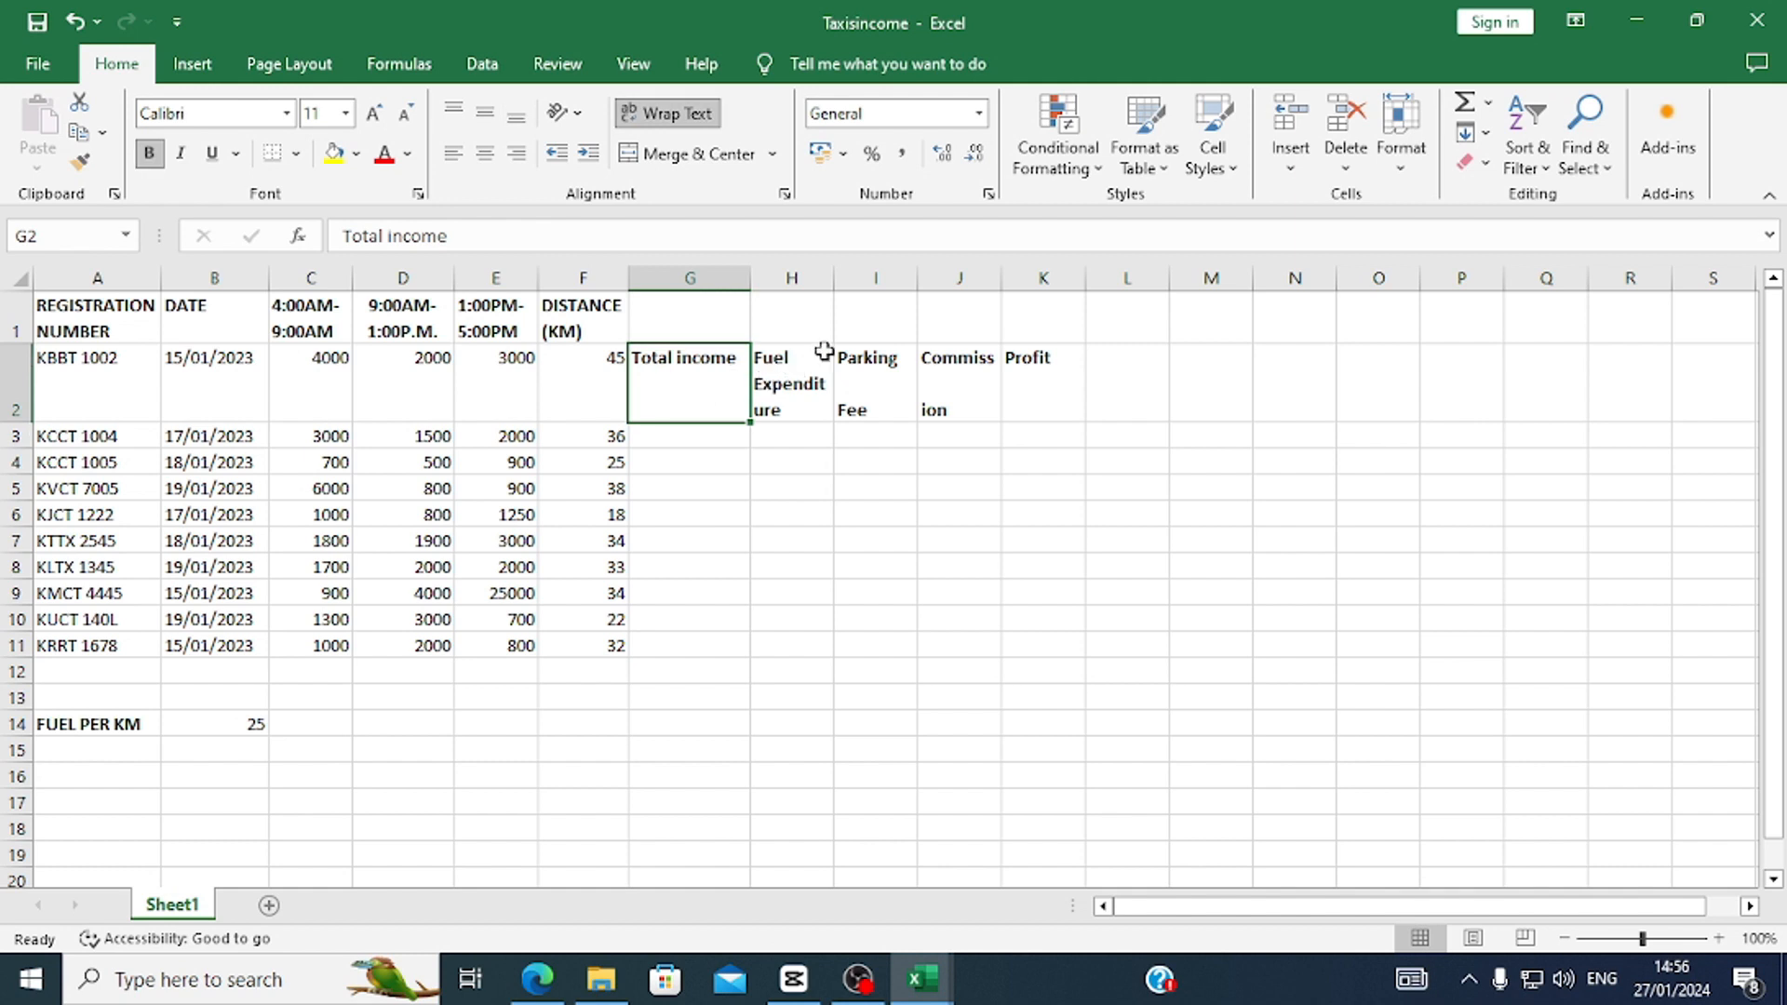
left_click_drag(919, 285, 912, 285)
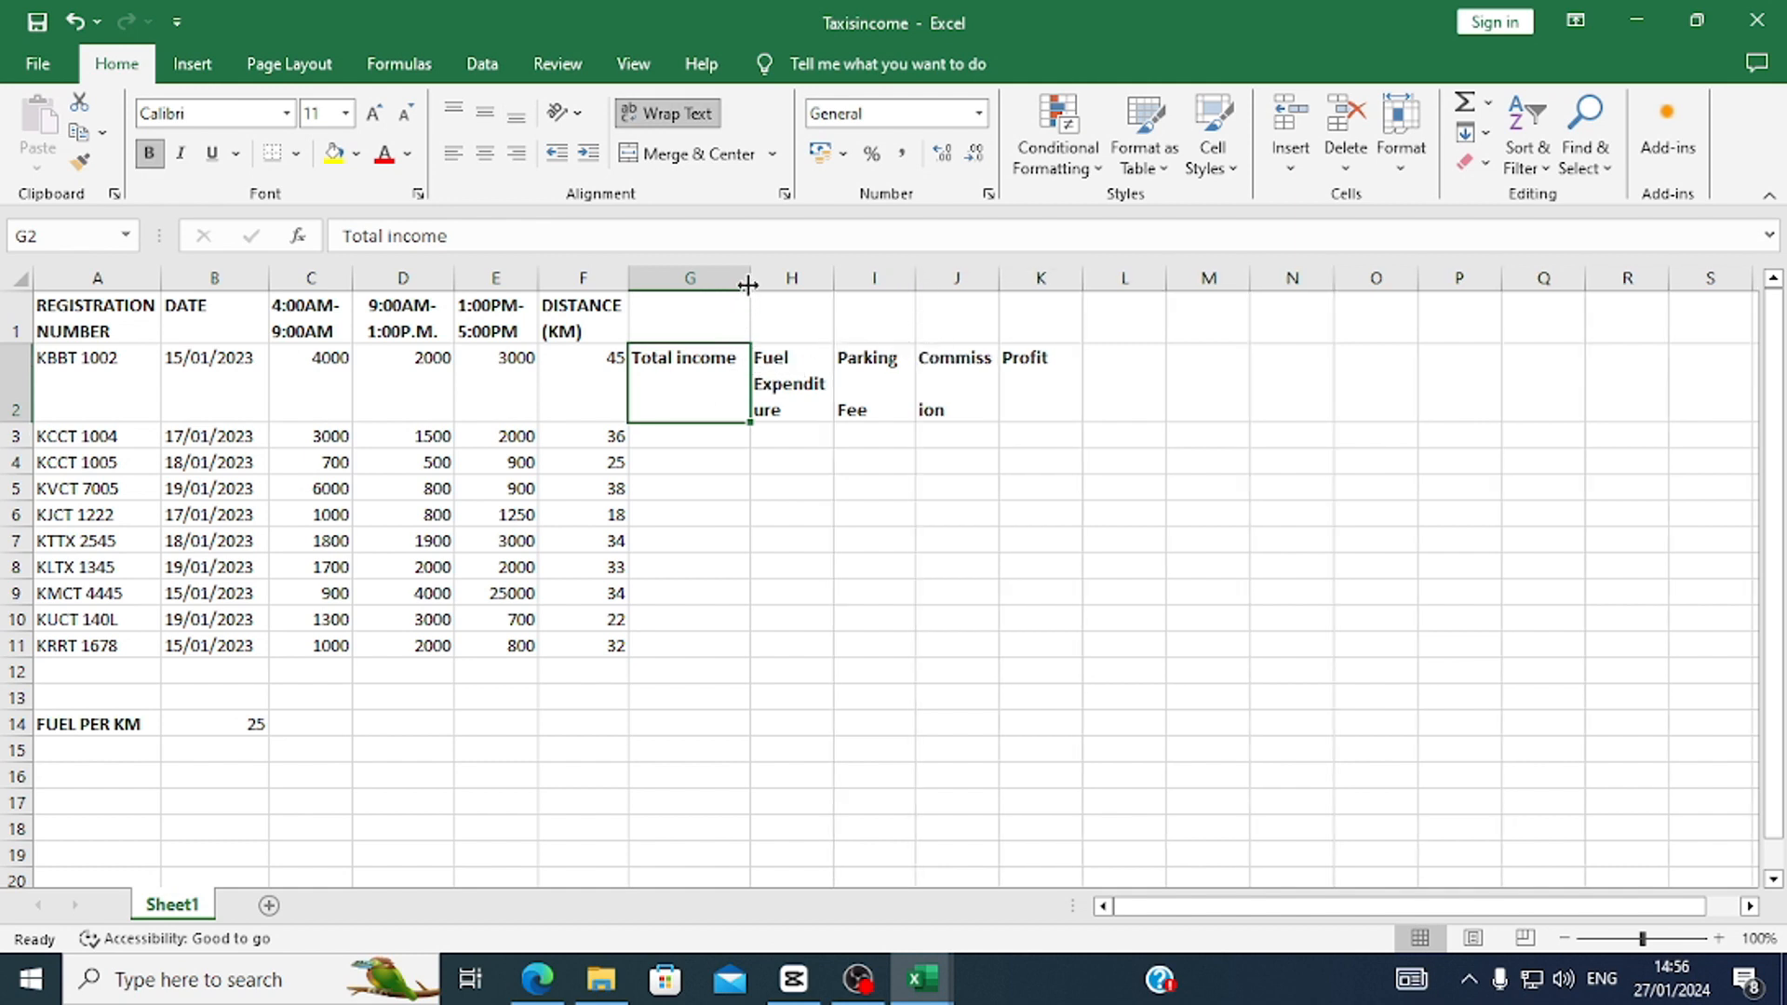
left_click_drag(748, 285, 717, 291)
Set the vertical alignment of the wrapped headings in G2:K2 to Top.
right_click(663, 366)
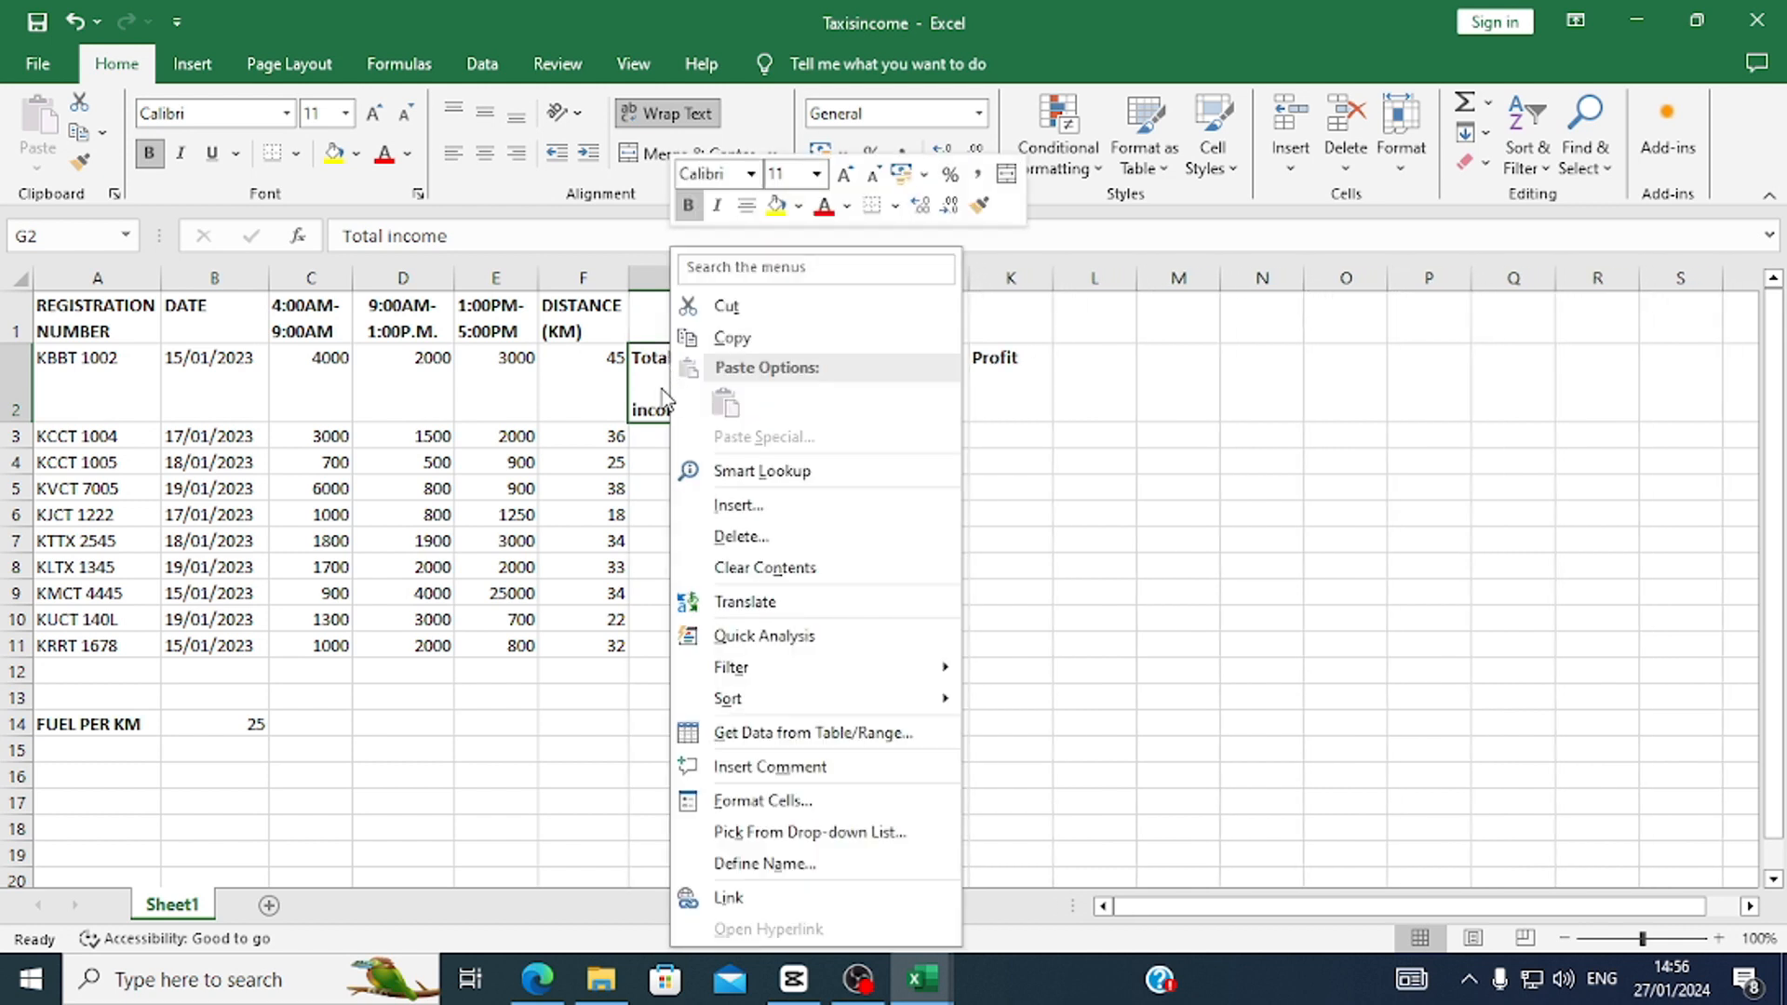
left_click(649, 388)
left_click_drag(649, 388, 981, 384)
right_click(986, 386)
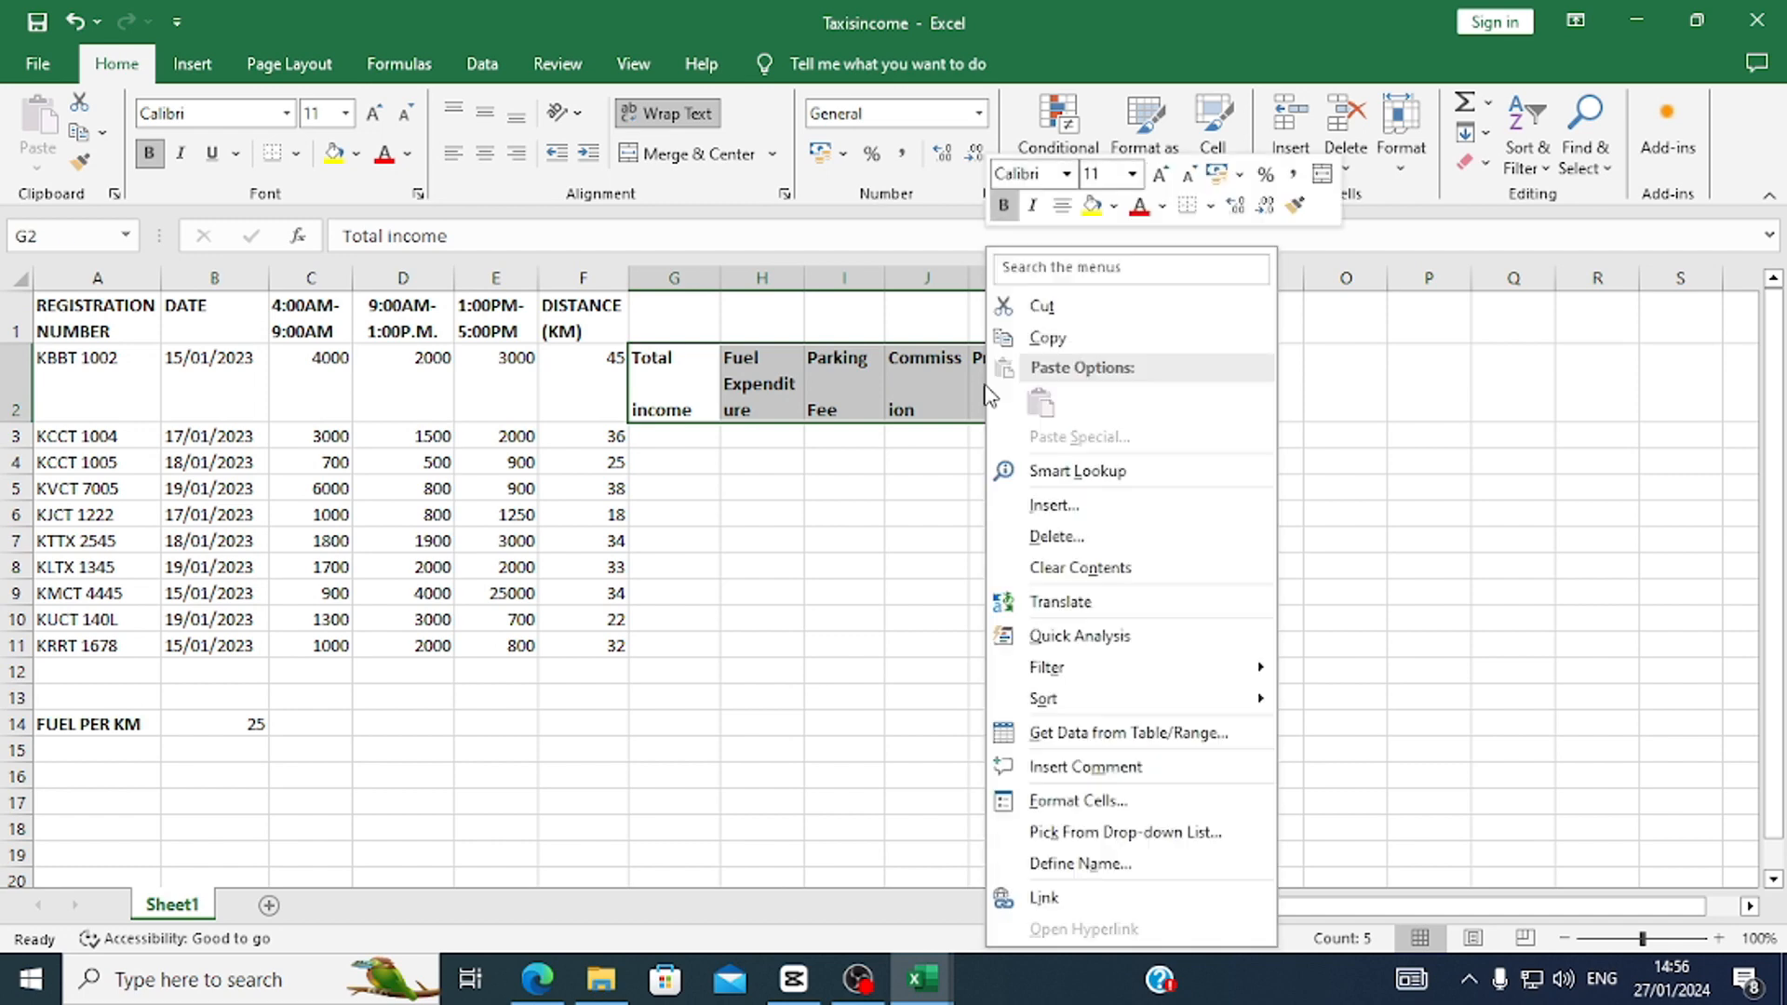
left_click(1057, 802)
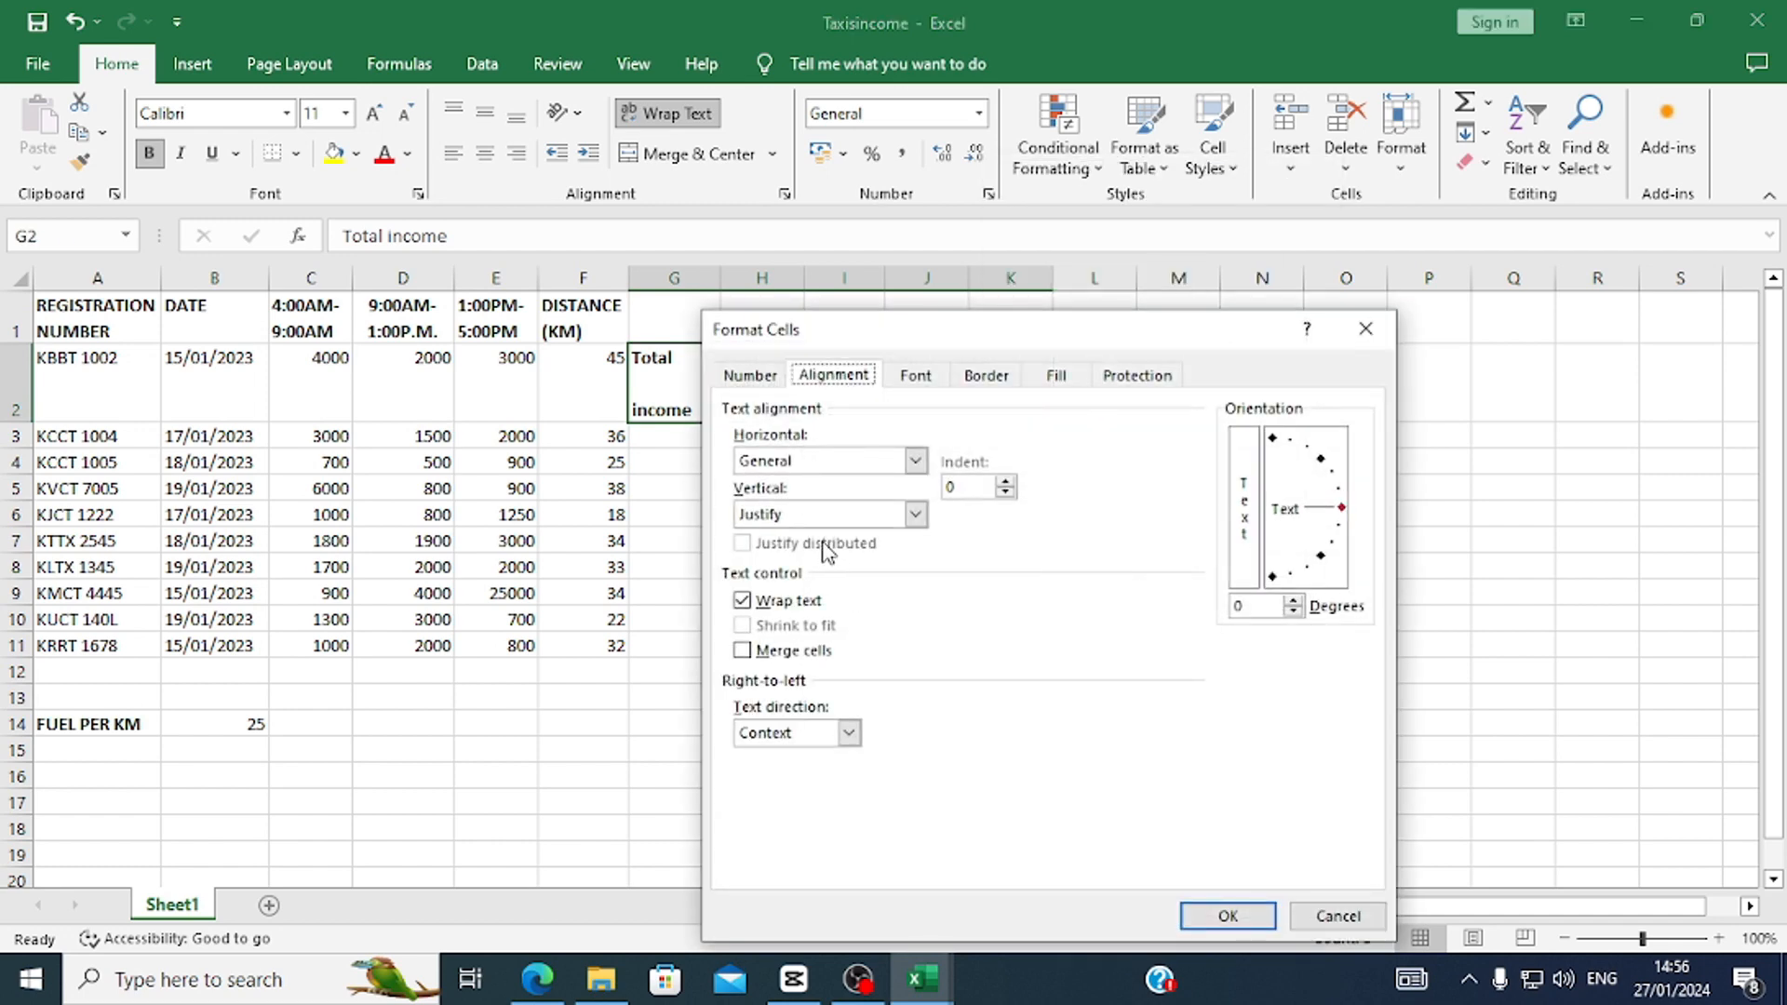
left_click(915, 514)
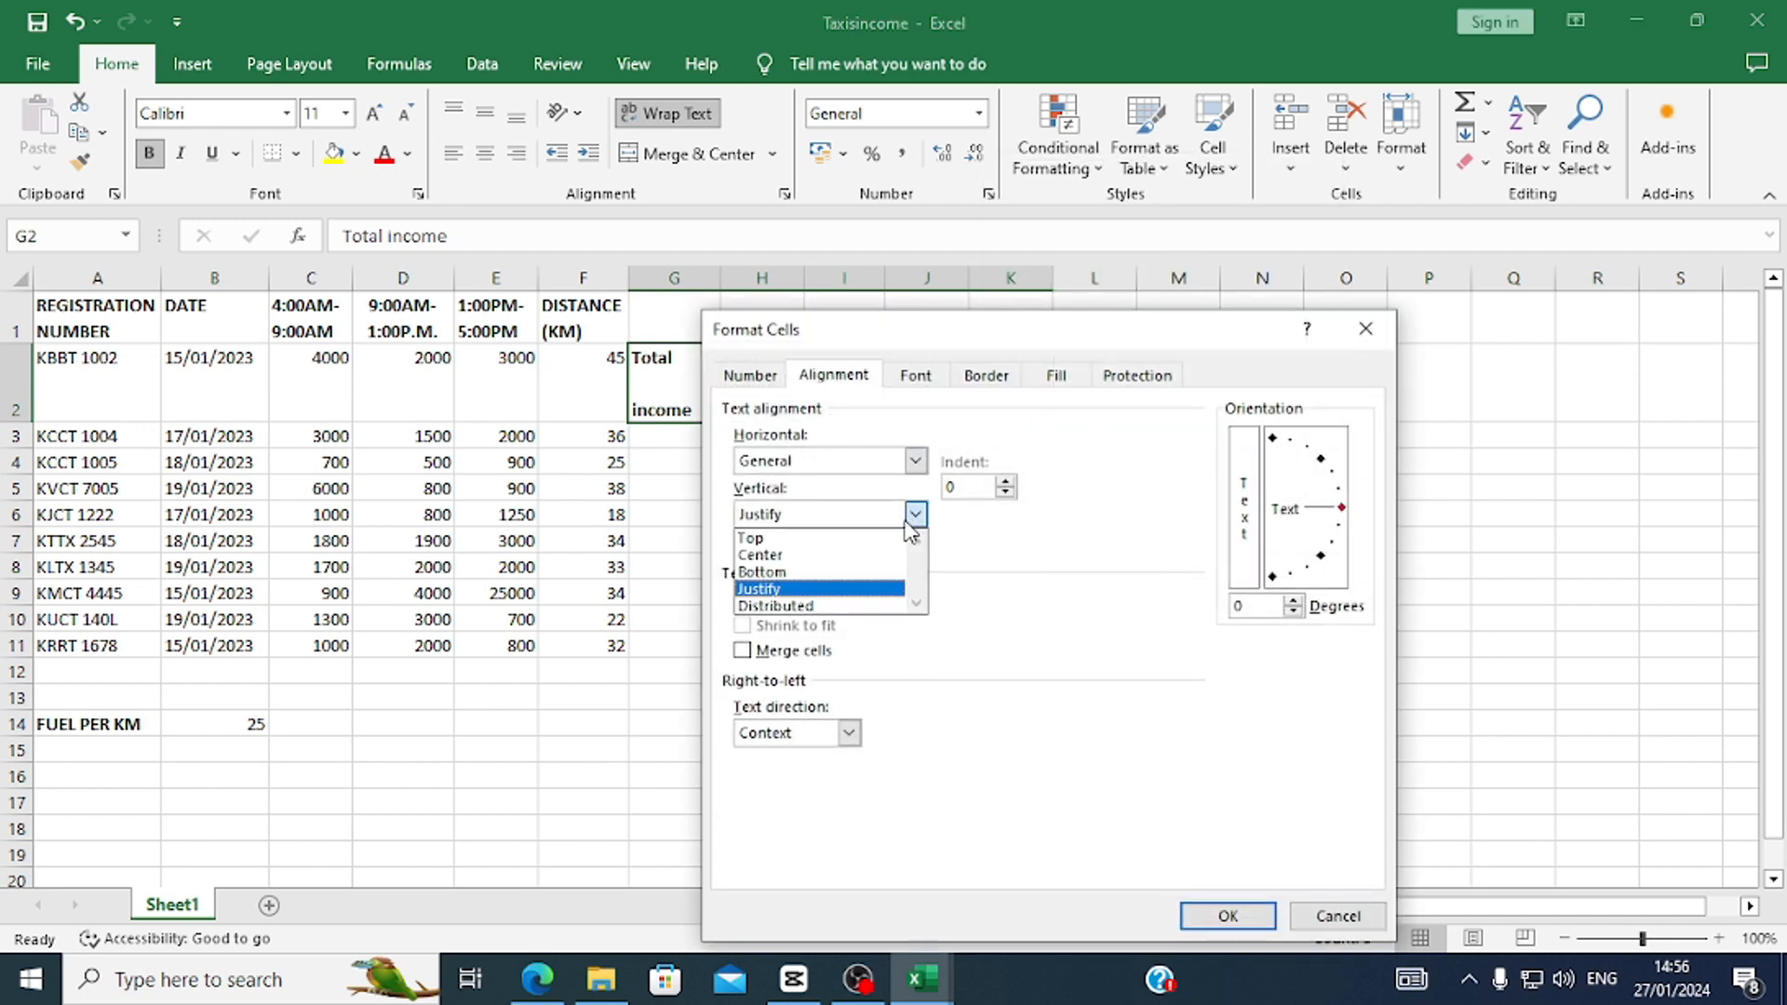
left_click(824, 534)
left_click(1228, 916)
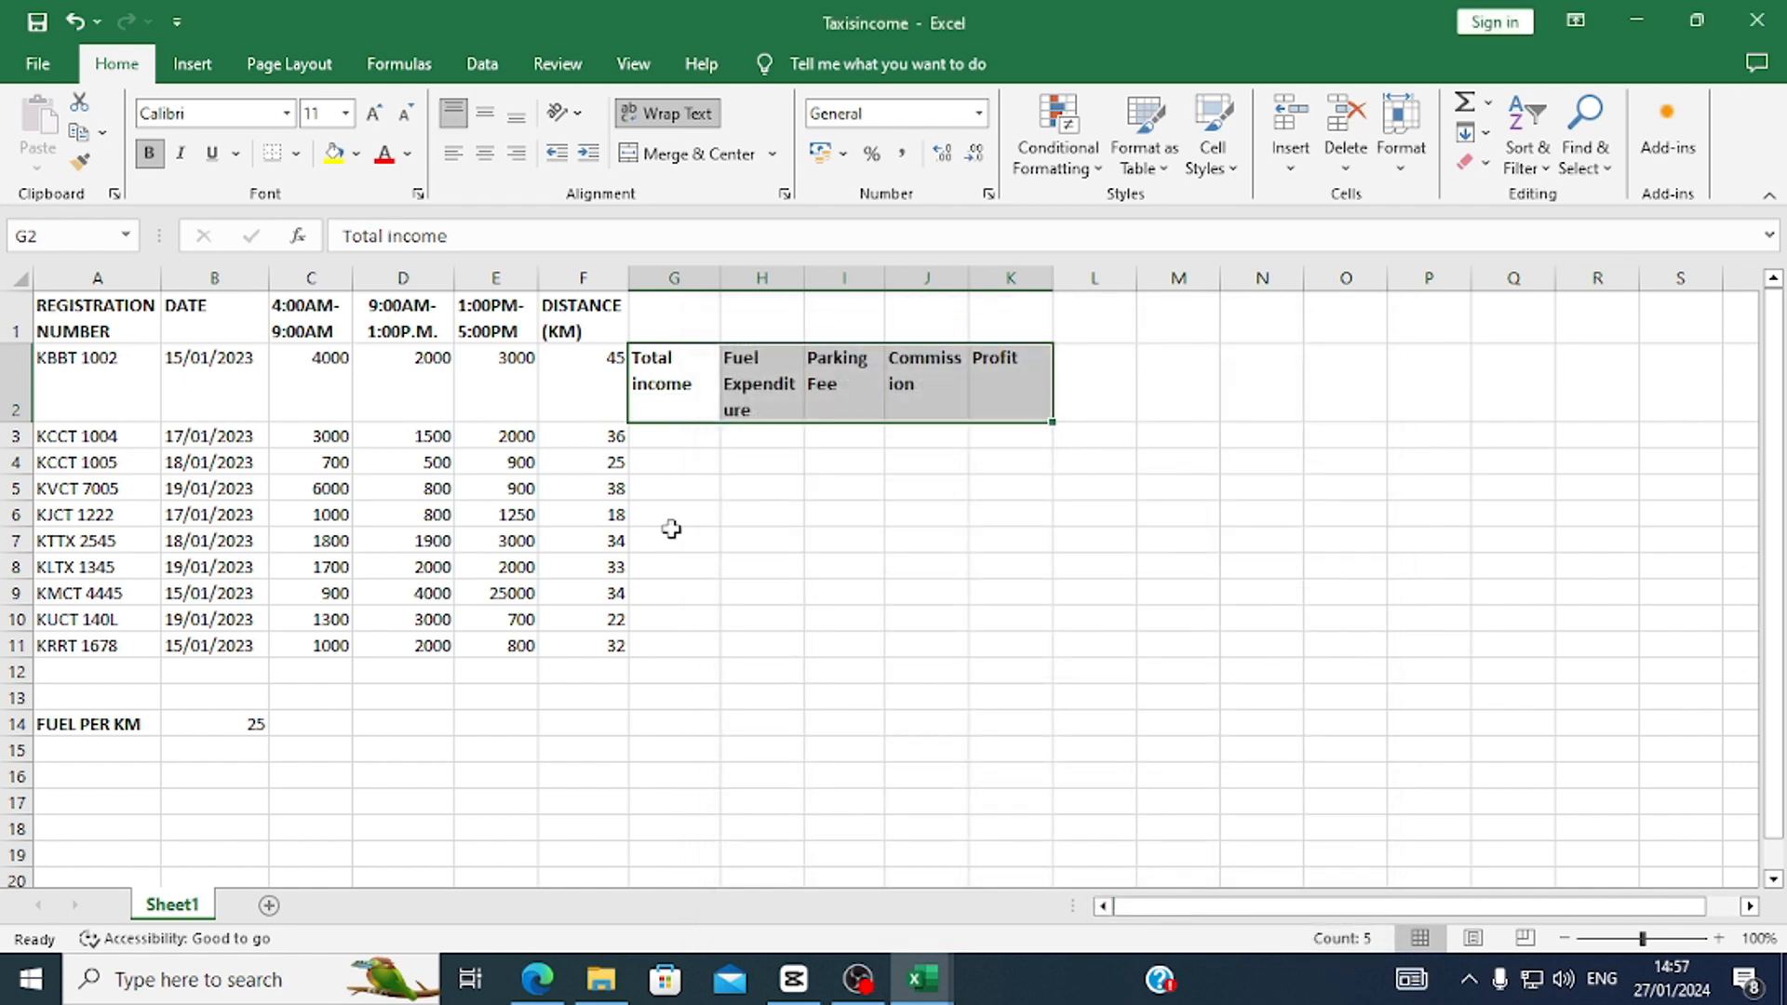
left_click(694, 438)
left_click_drag(686, 387, 1009, 407)
left_click(660, 439)
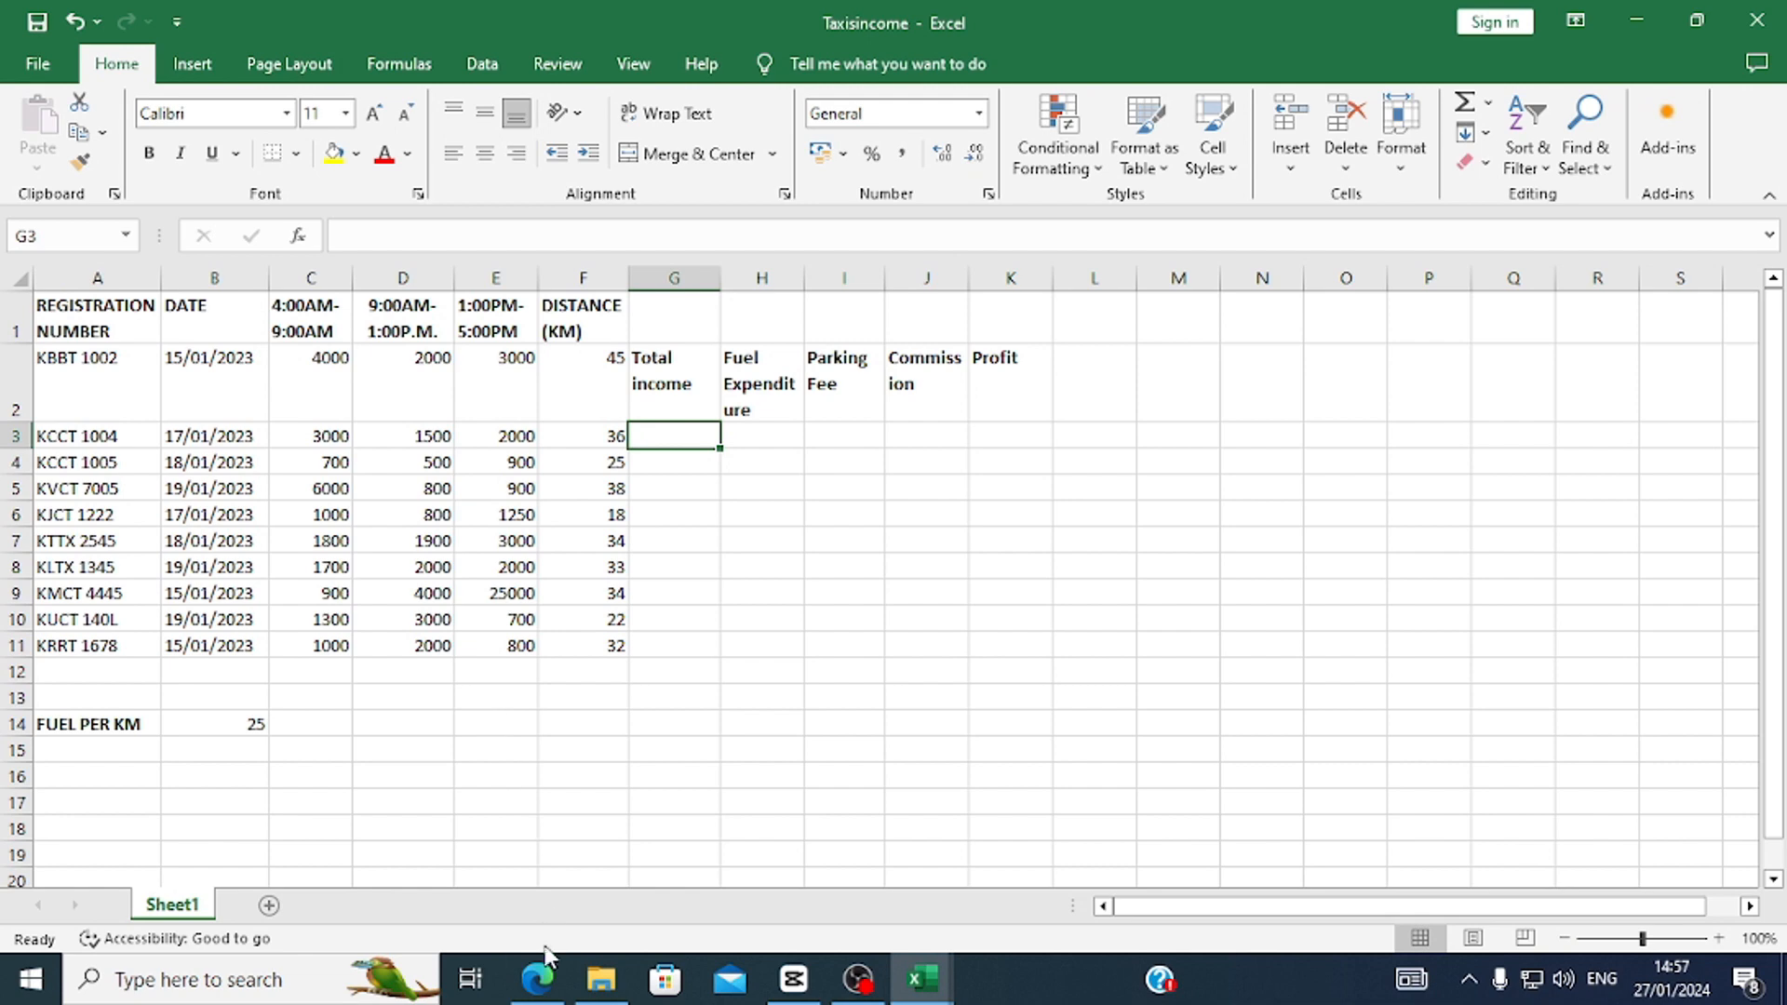
Consult the heading format instructions of part (b)(ii) in the Edge PDF and return to the Taxisincome workbook in Excel.
left_click(538, 979)
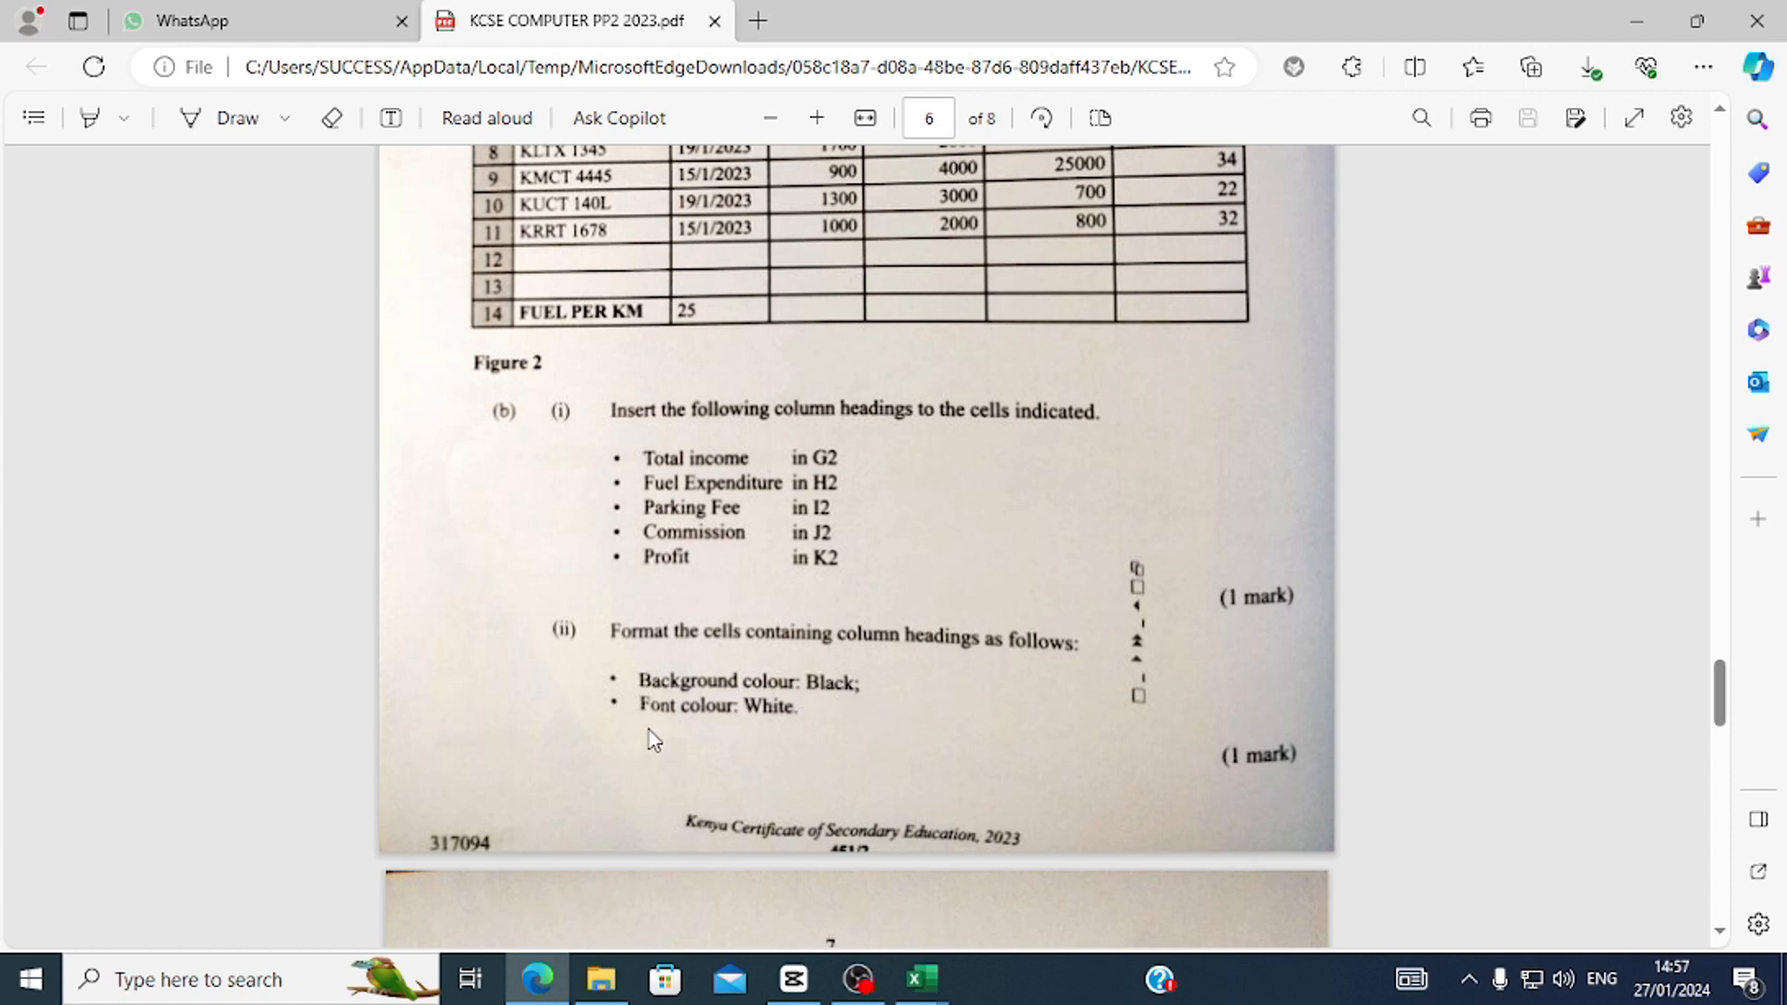
mouse_move(938, 995)
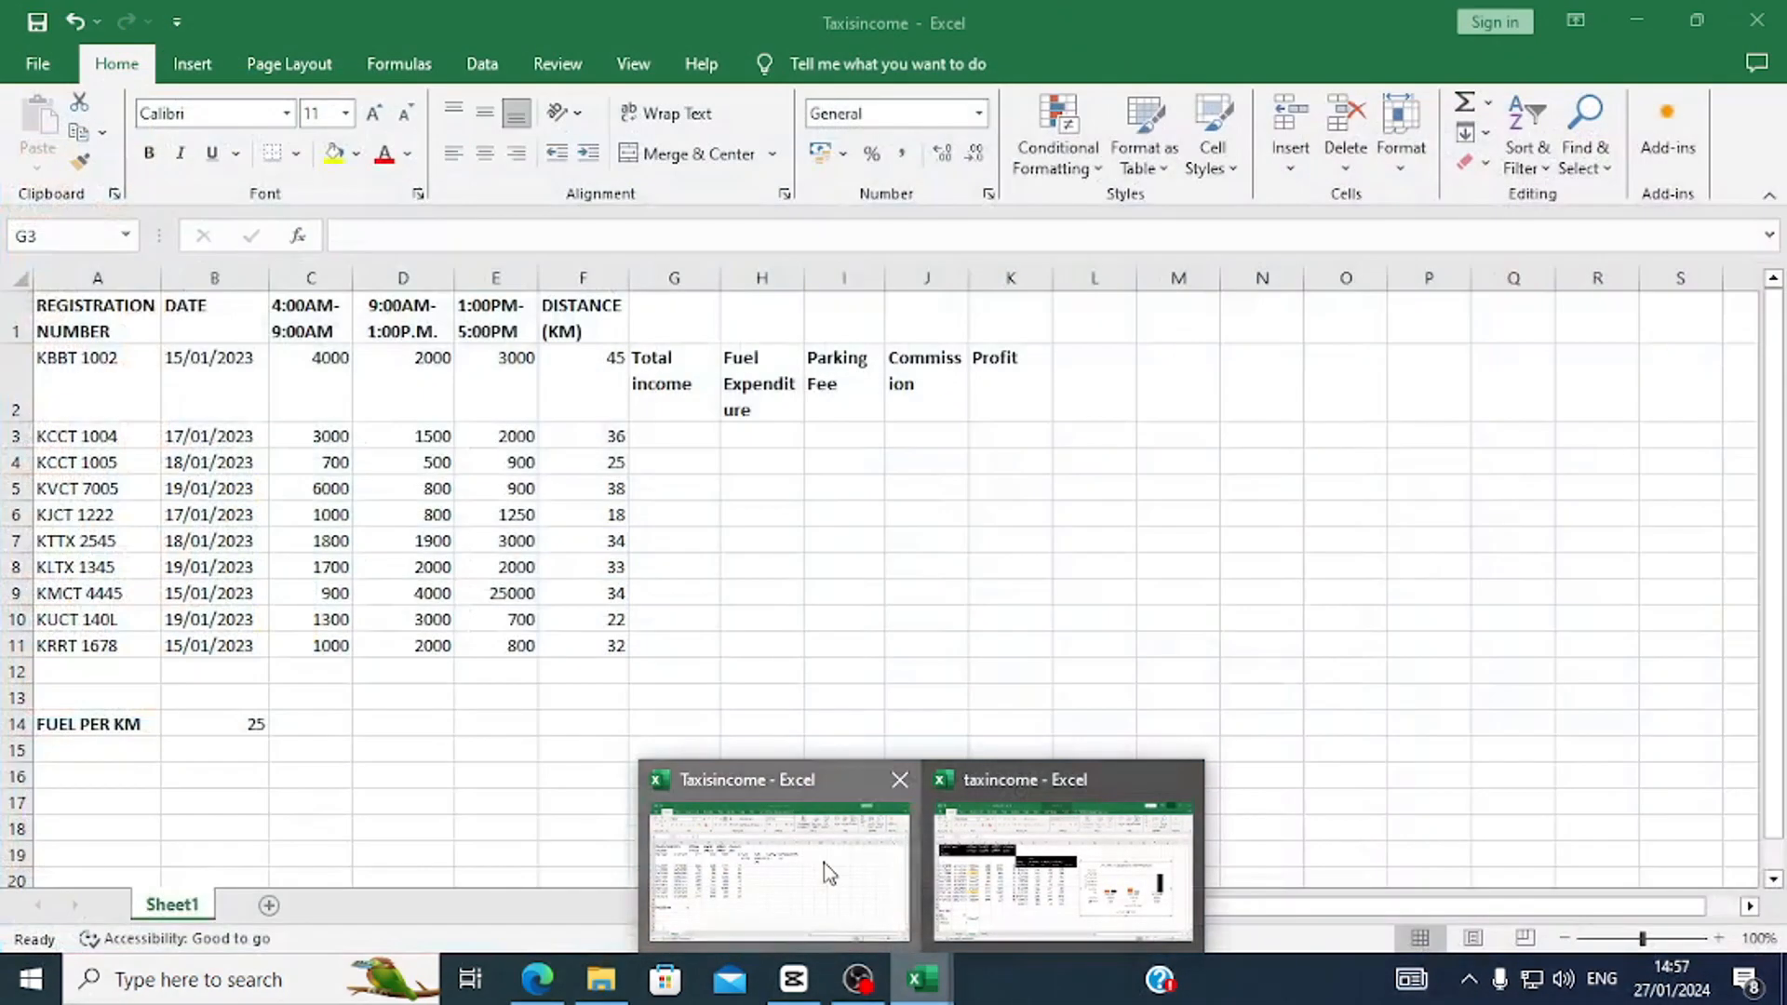
left_click(824, 863)
left_click_drag(666, 373, 1006, 375)
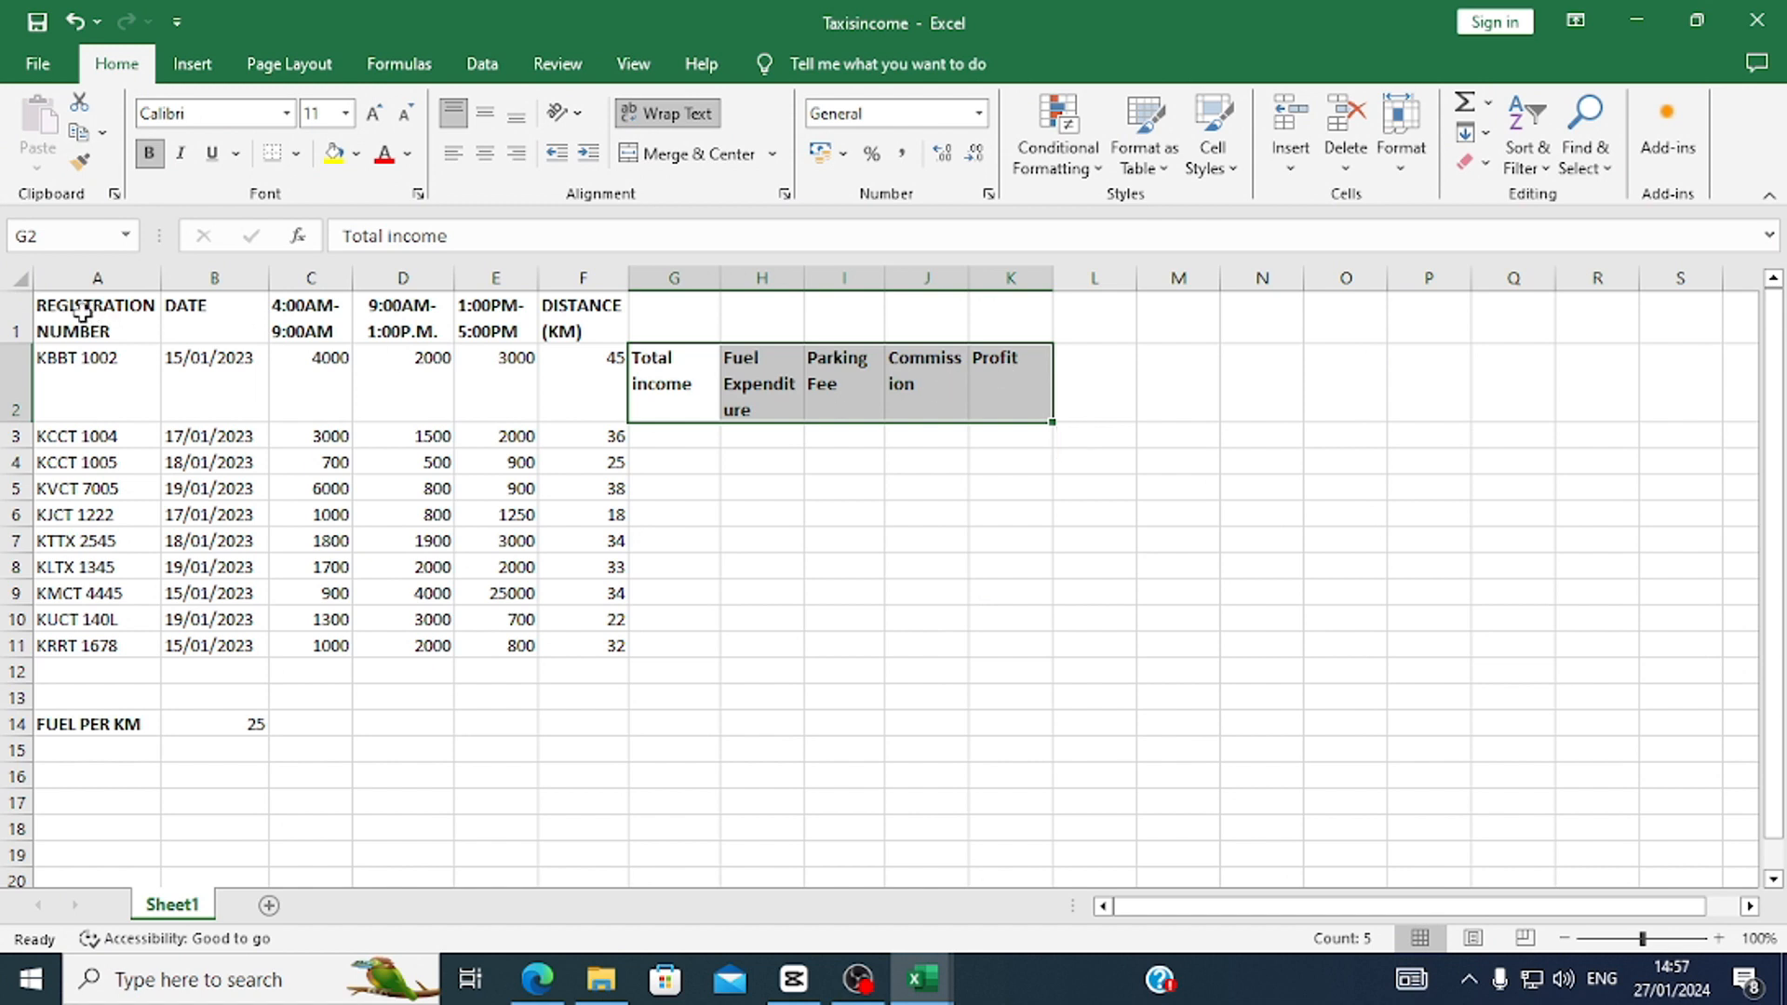
Format the column headings in A1:F1 with a black fill and white font.
left_click_drag(81, 317, 605, 327)
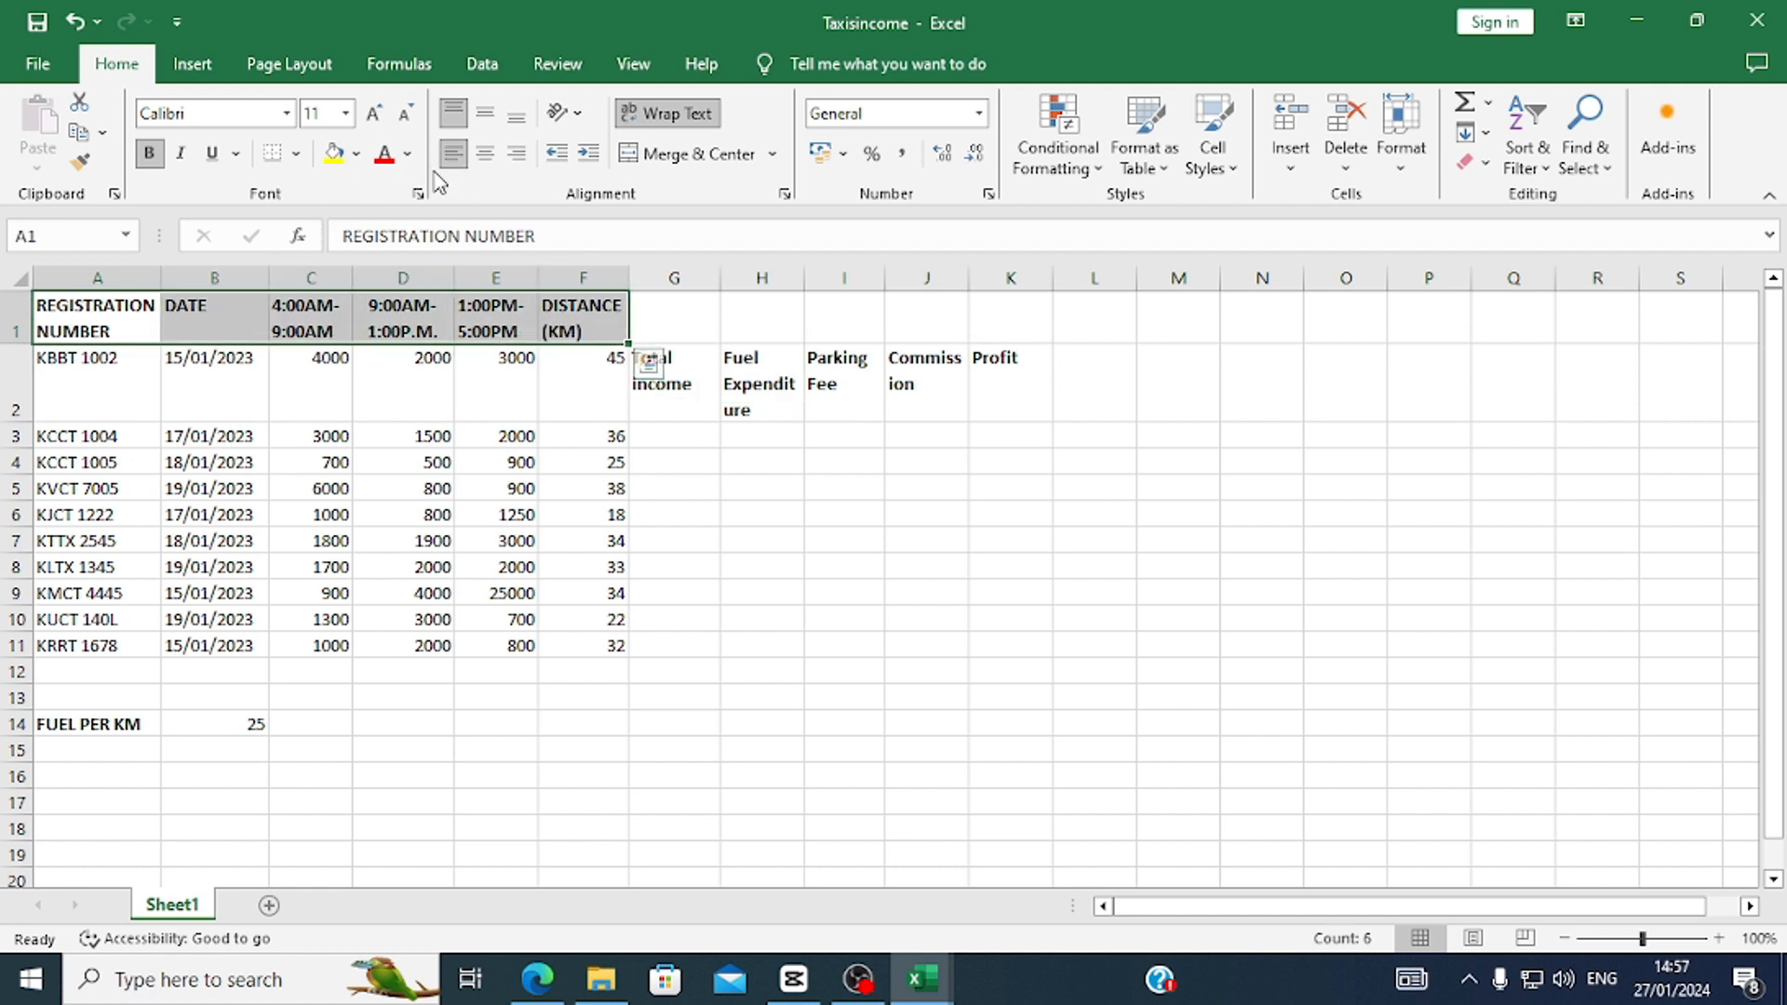
left_click(356, 156)
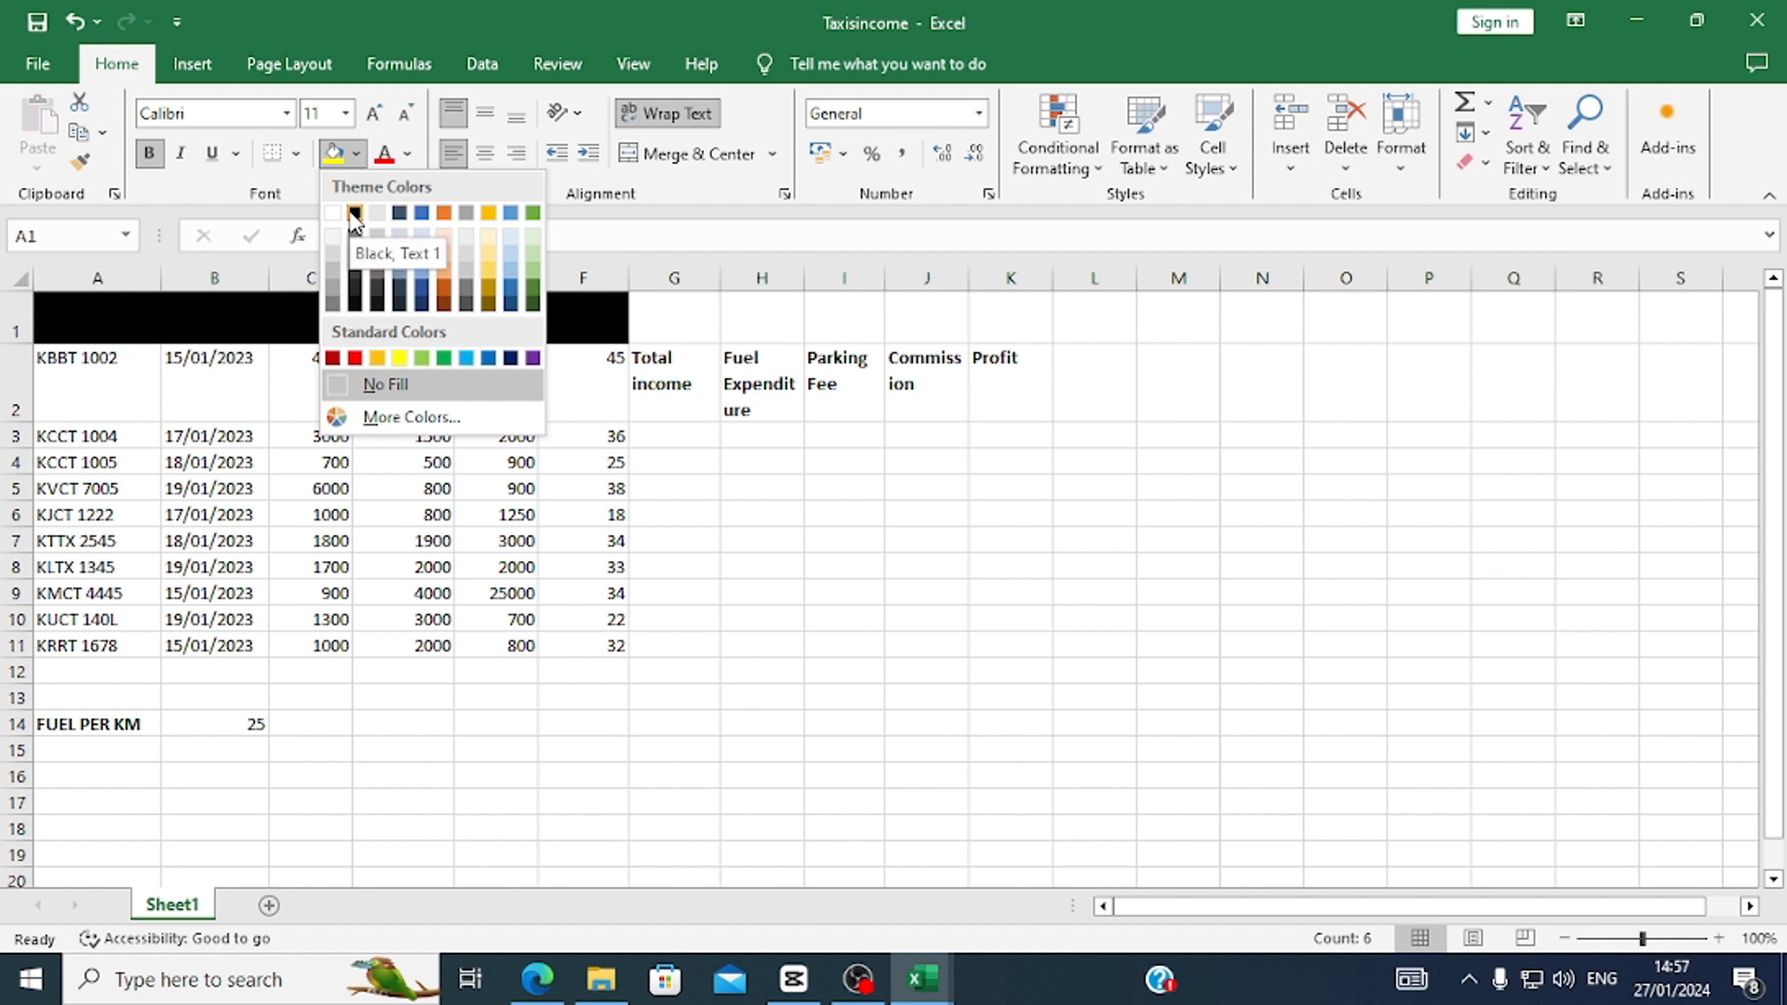
left_click(354, 216)
left_click(406, 155)
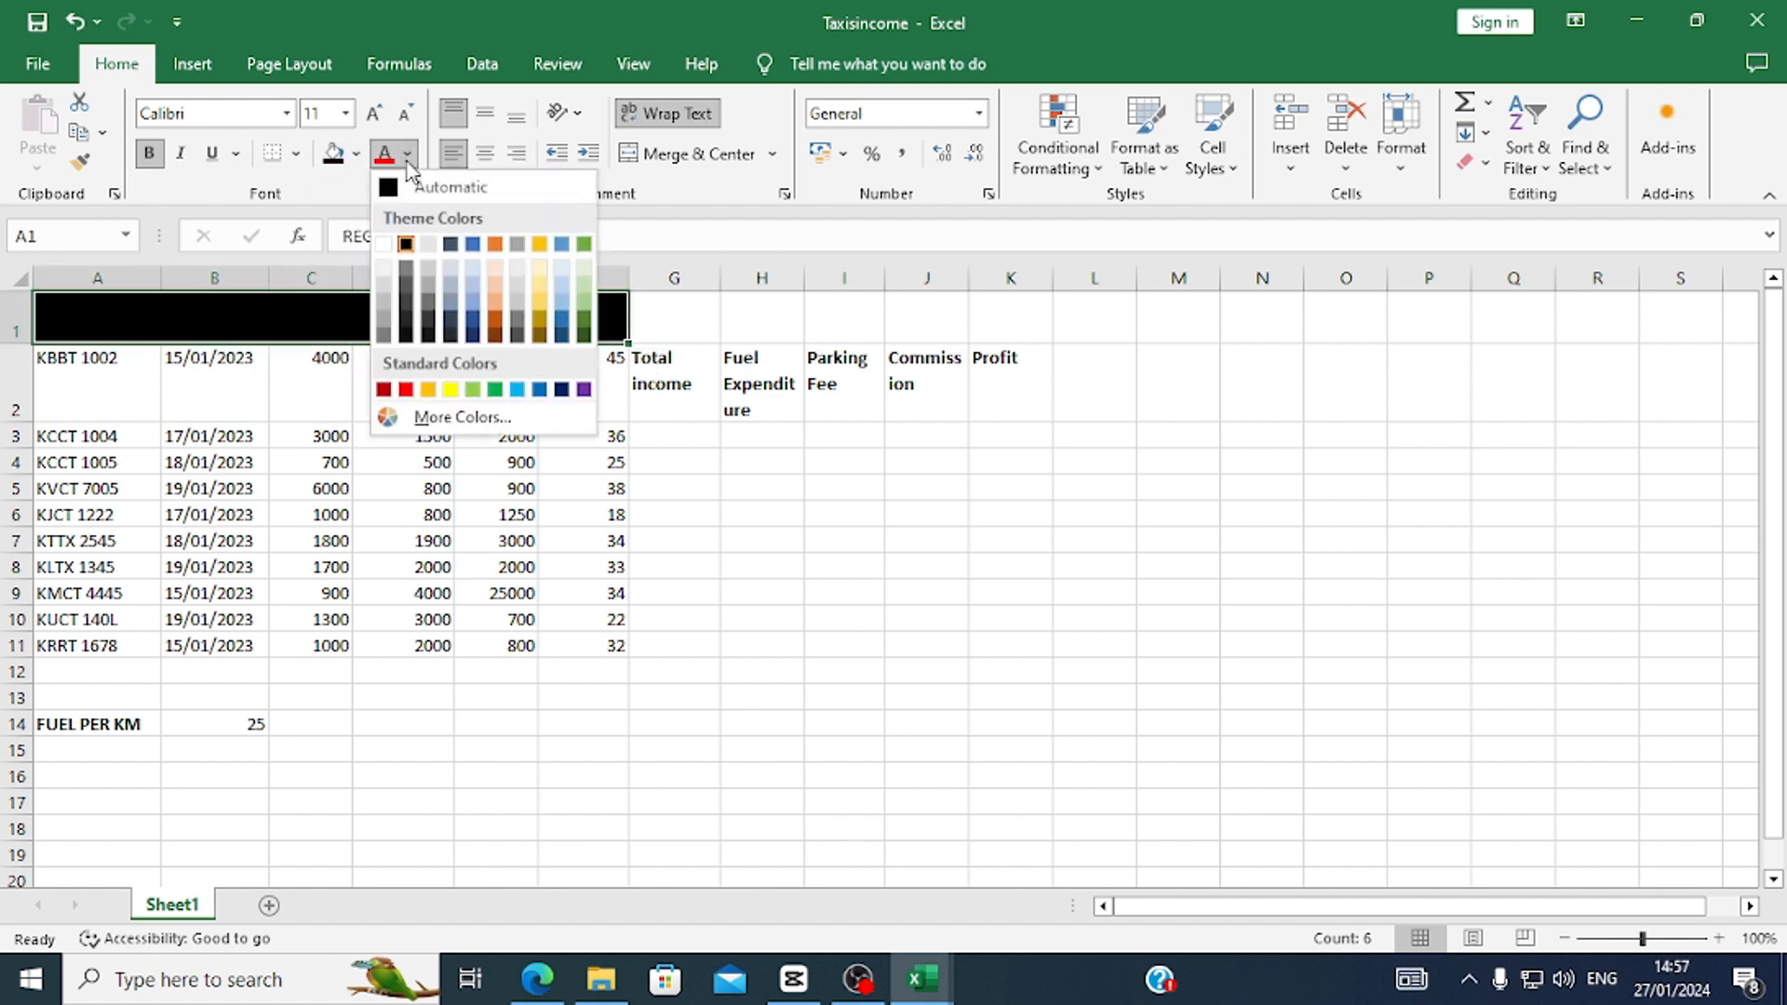
left_click(383, 246)
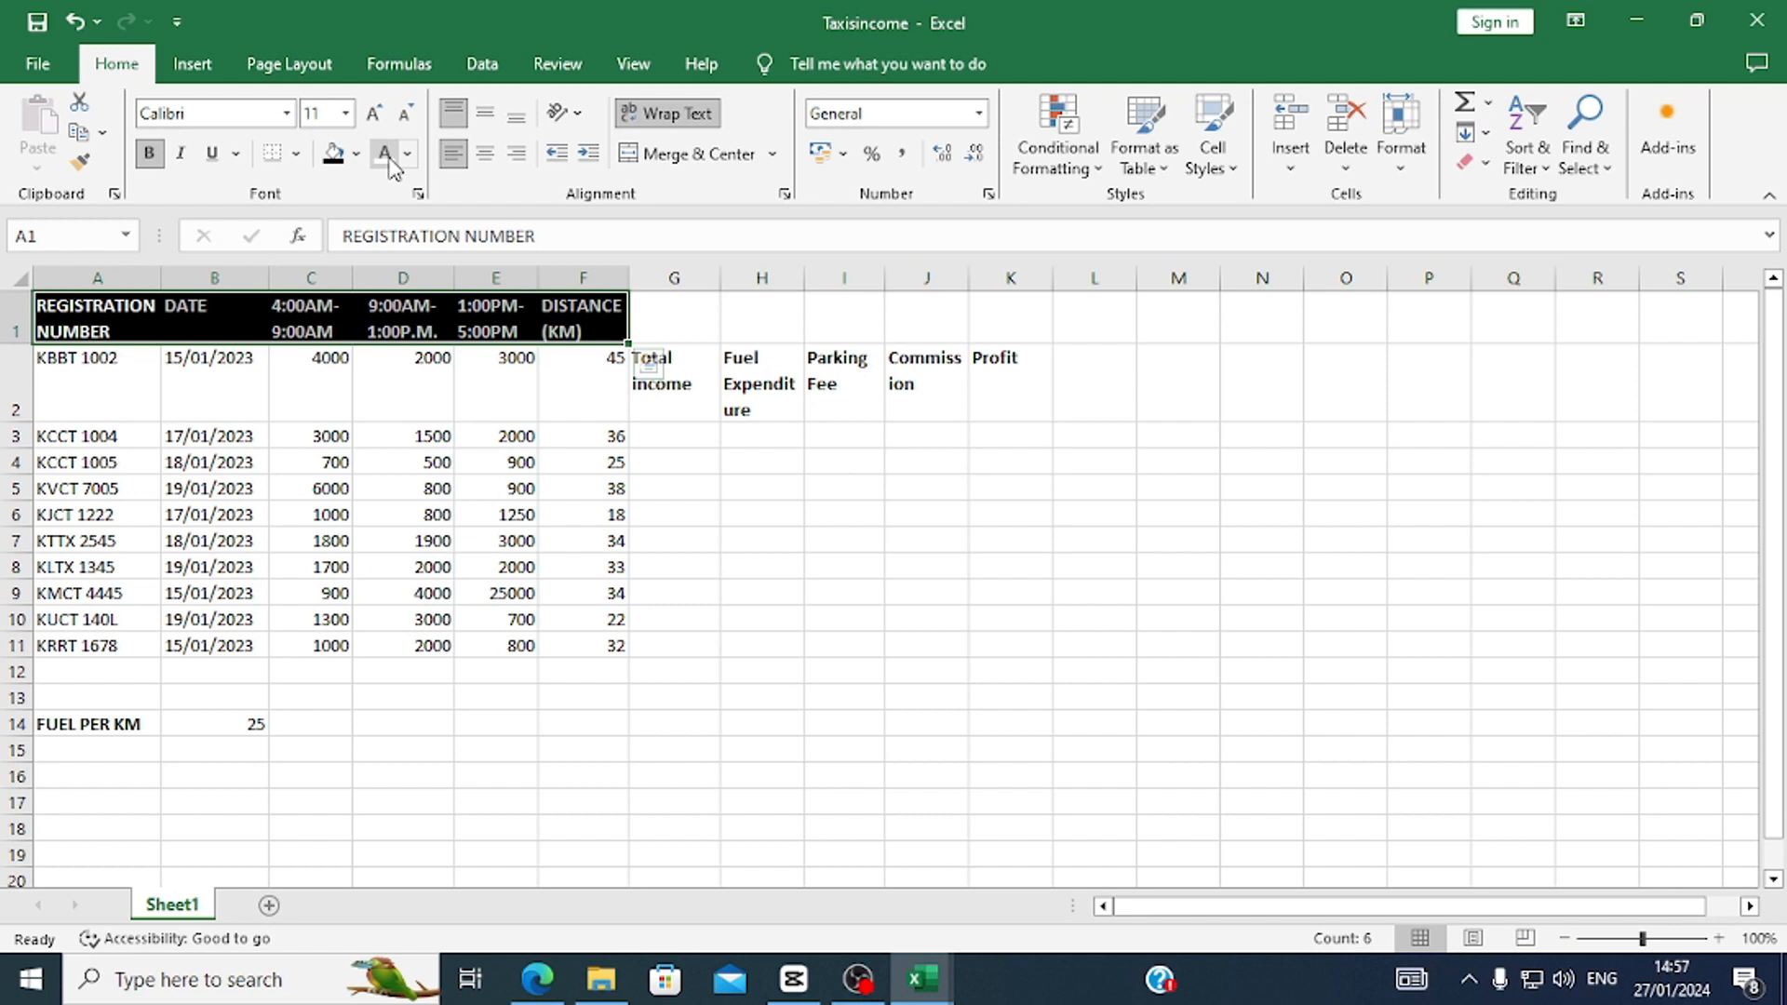
Apply the black fill and white font to the headings in G2:K2.
left_click(1080, 403)
left_click(633, 376)
left_click_drag(633, 376, 1000, 372)
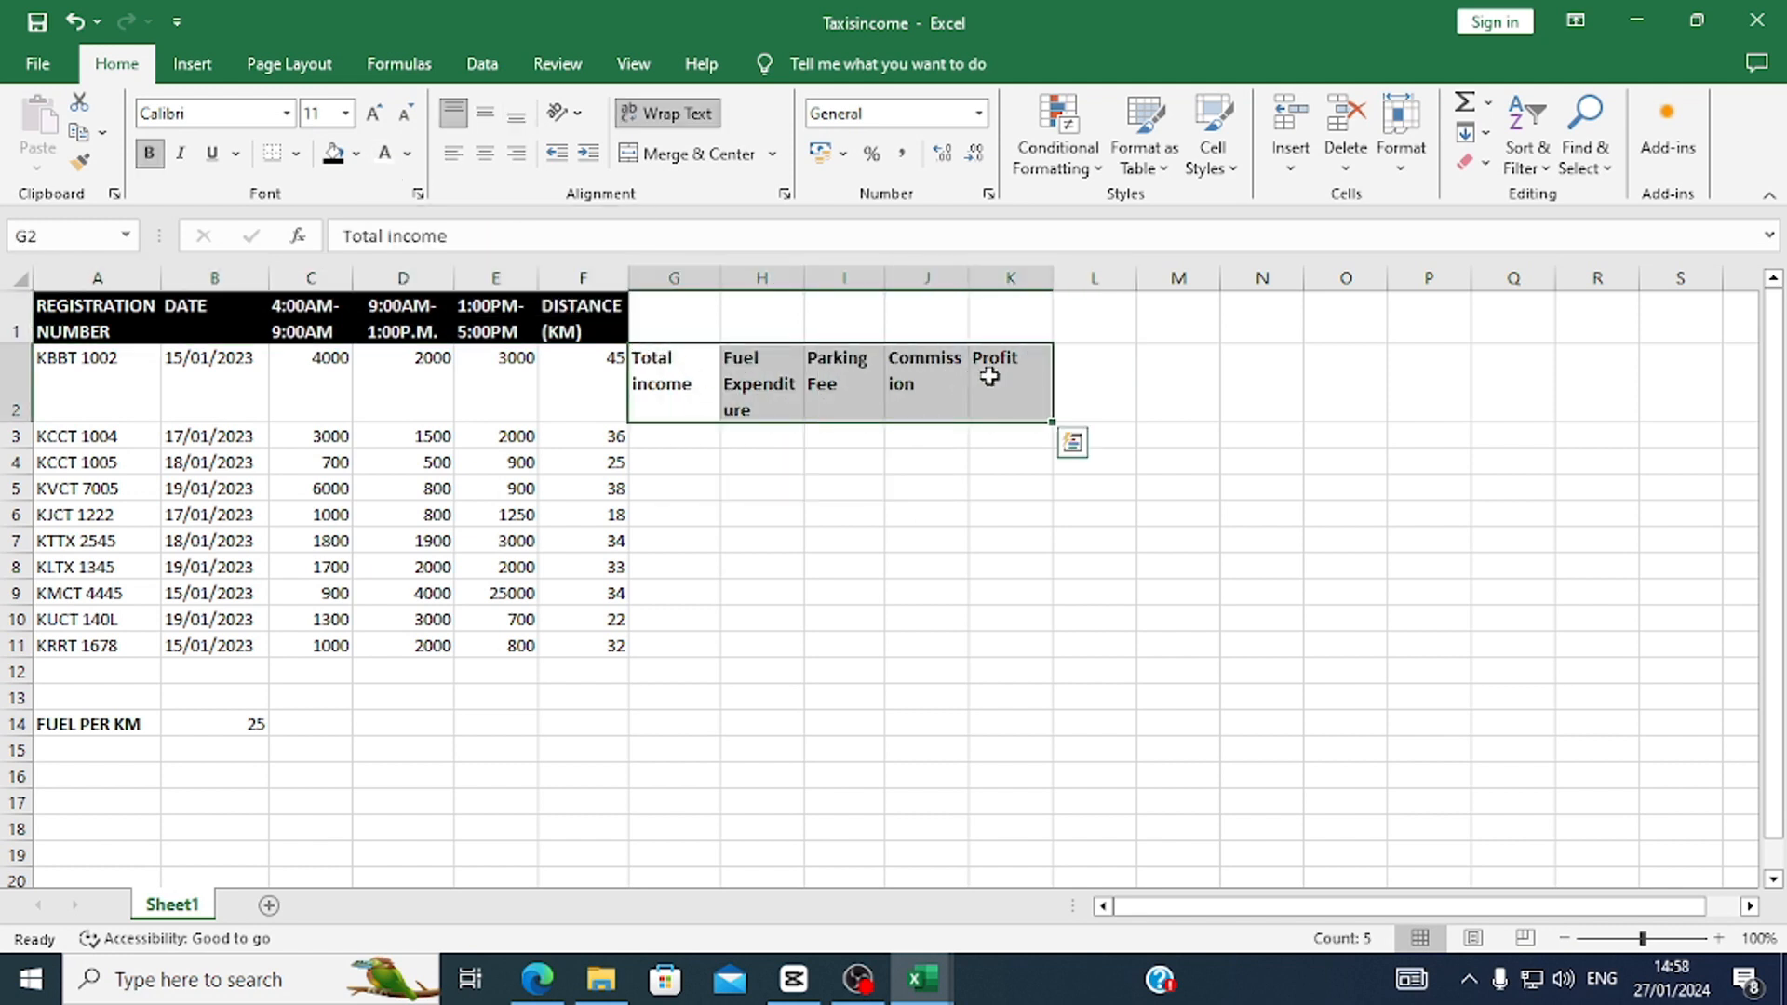
left_click(336, 166)
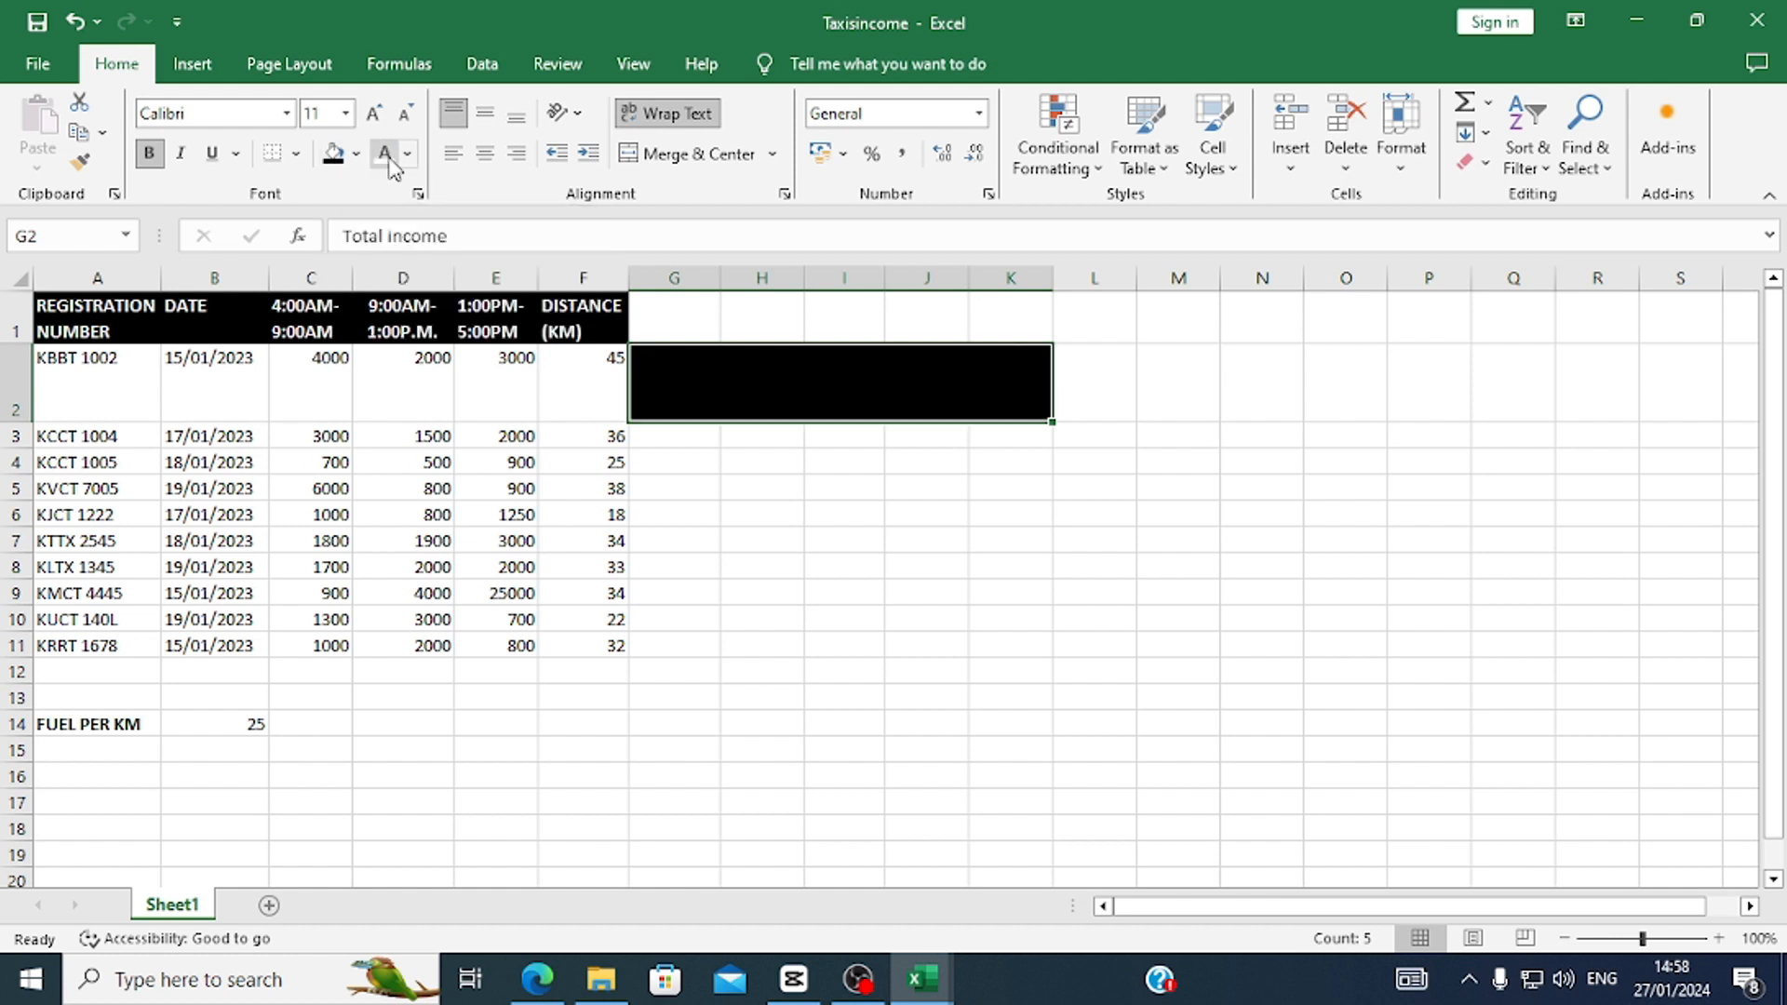
left_click(385, 154)
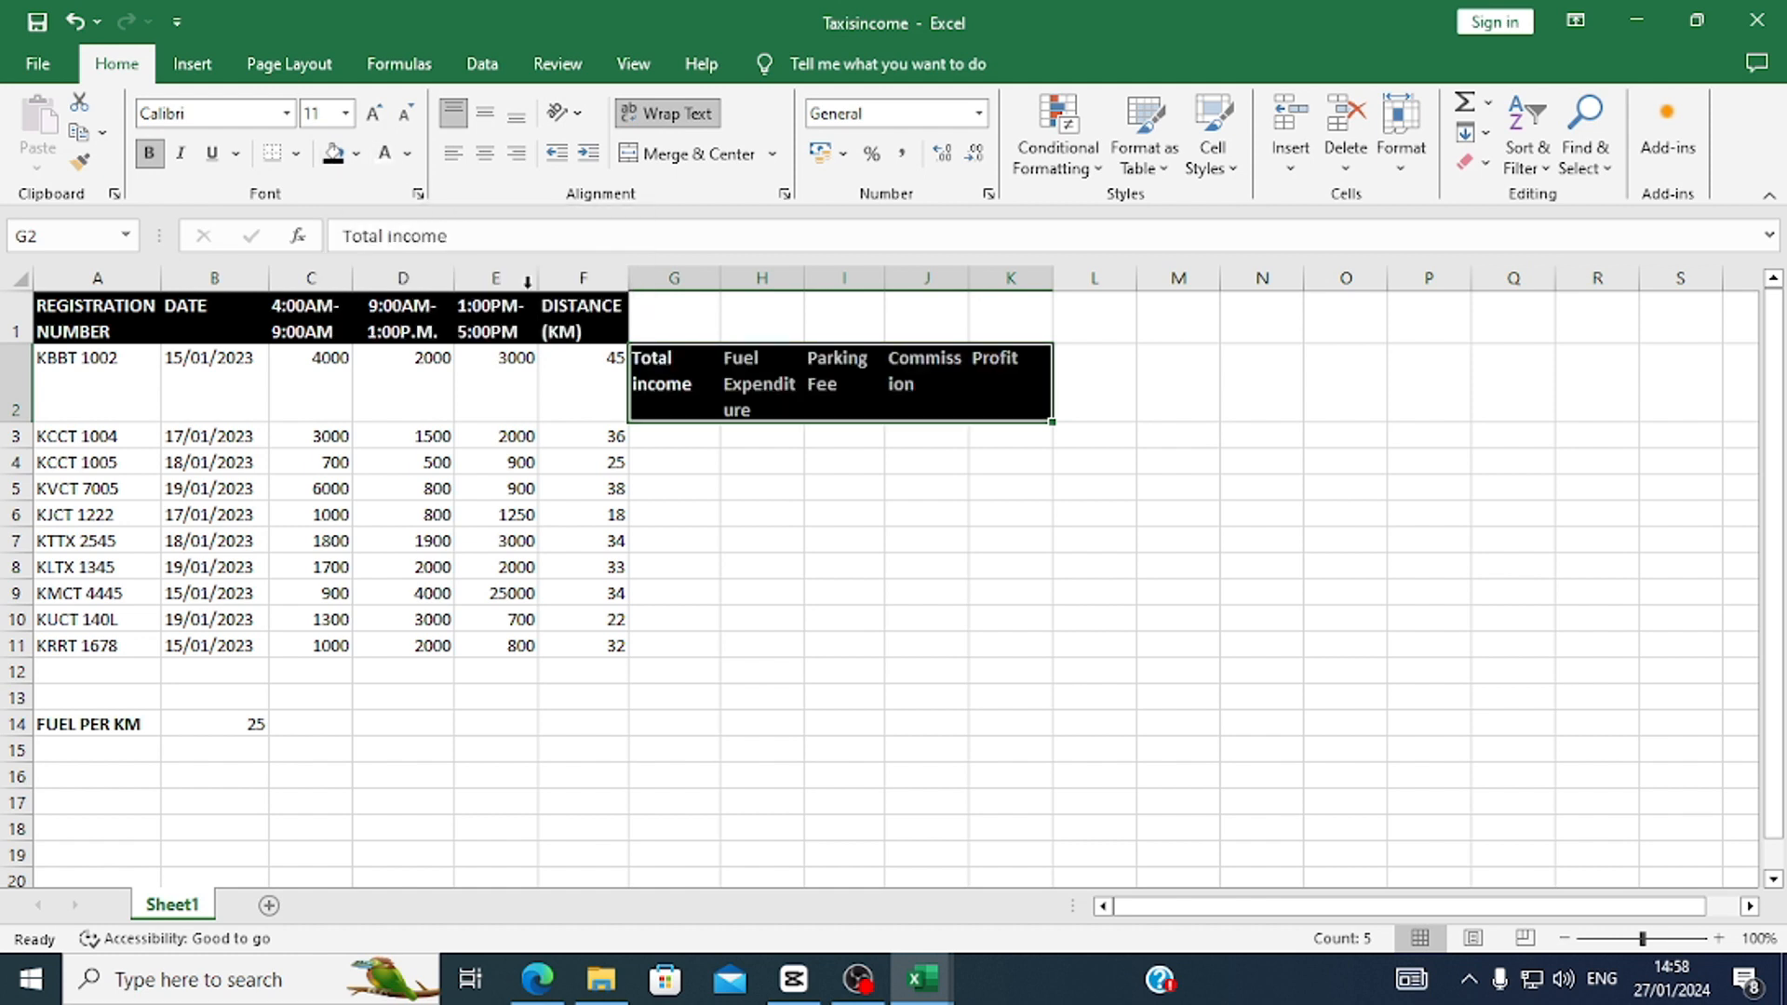
Read part (c) in the Edge PDF, return to the Excel workbook and insert a row above the column headings.
left_click(537, 977)
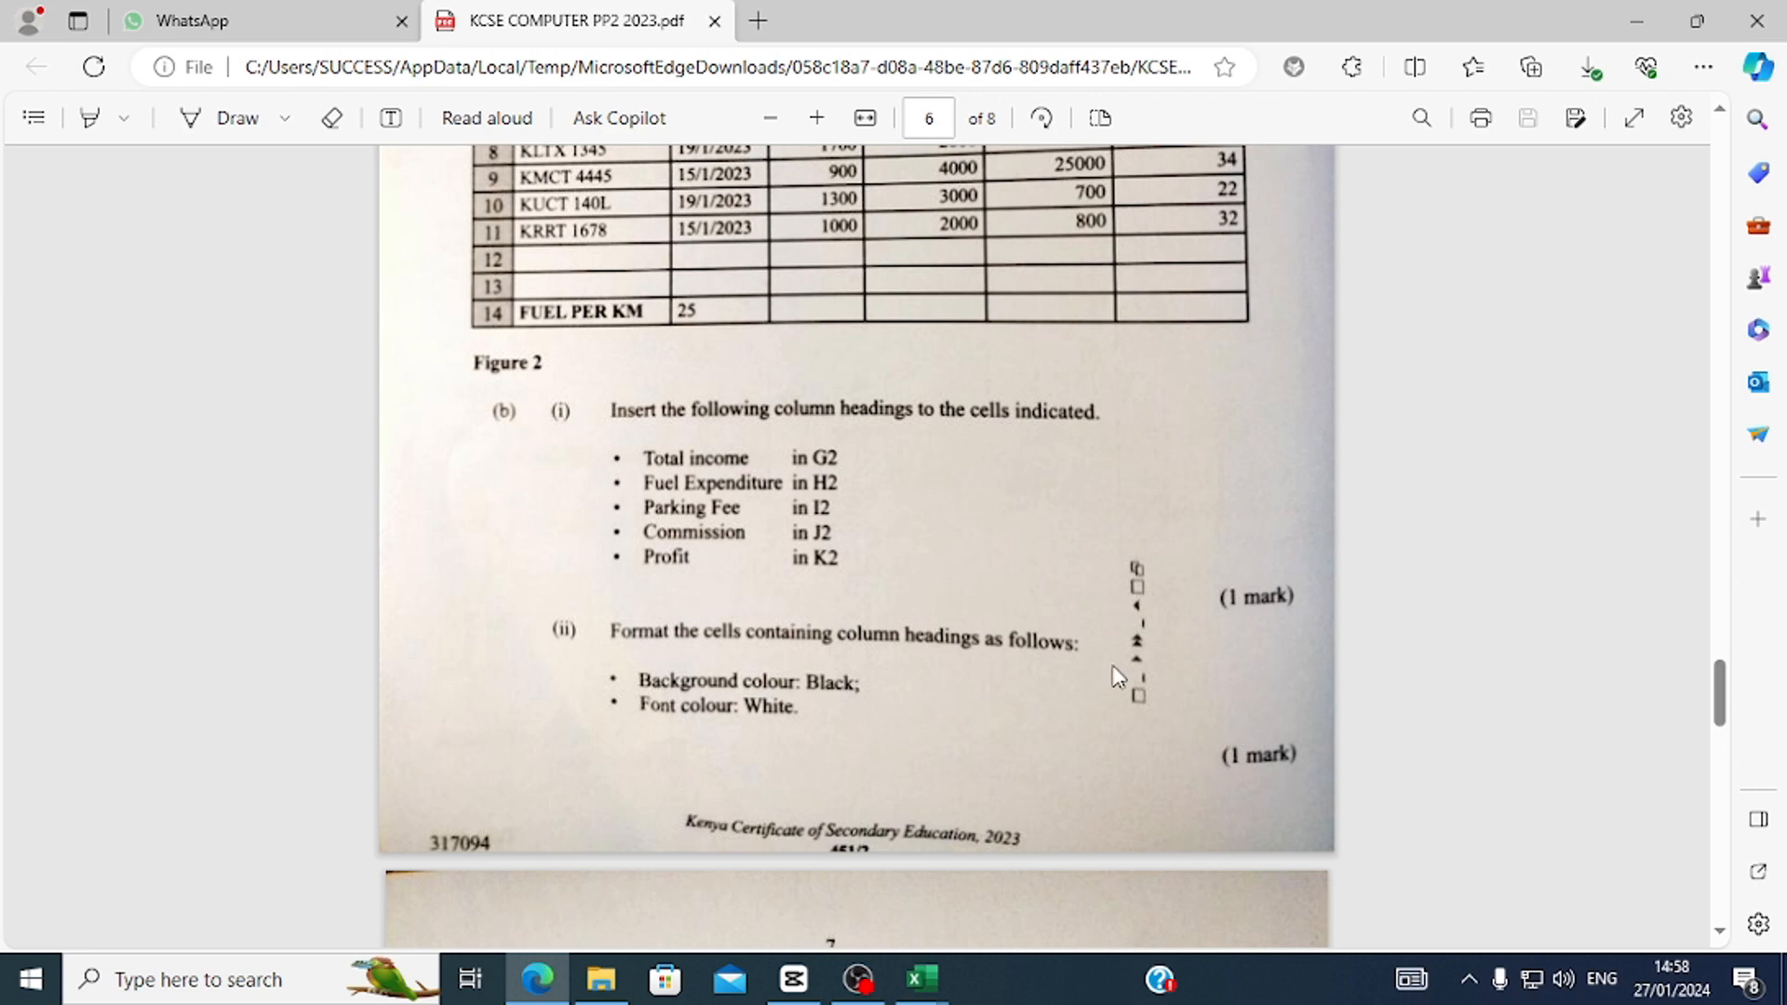
scroll(1024, 546, "down", 7)
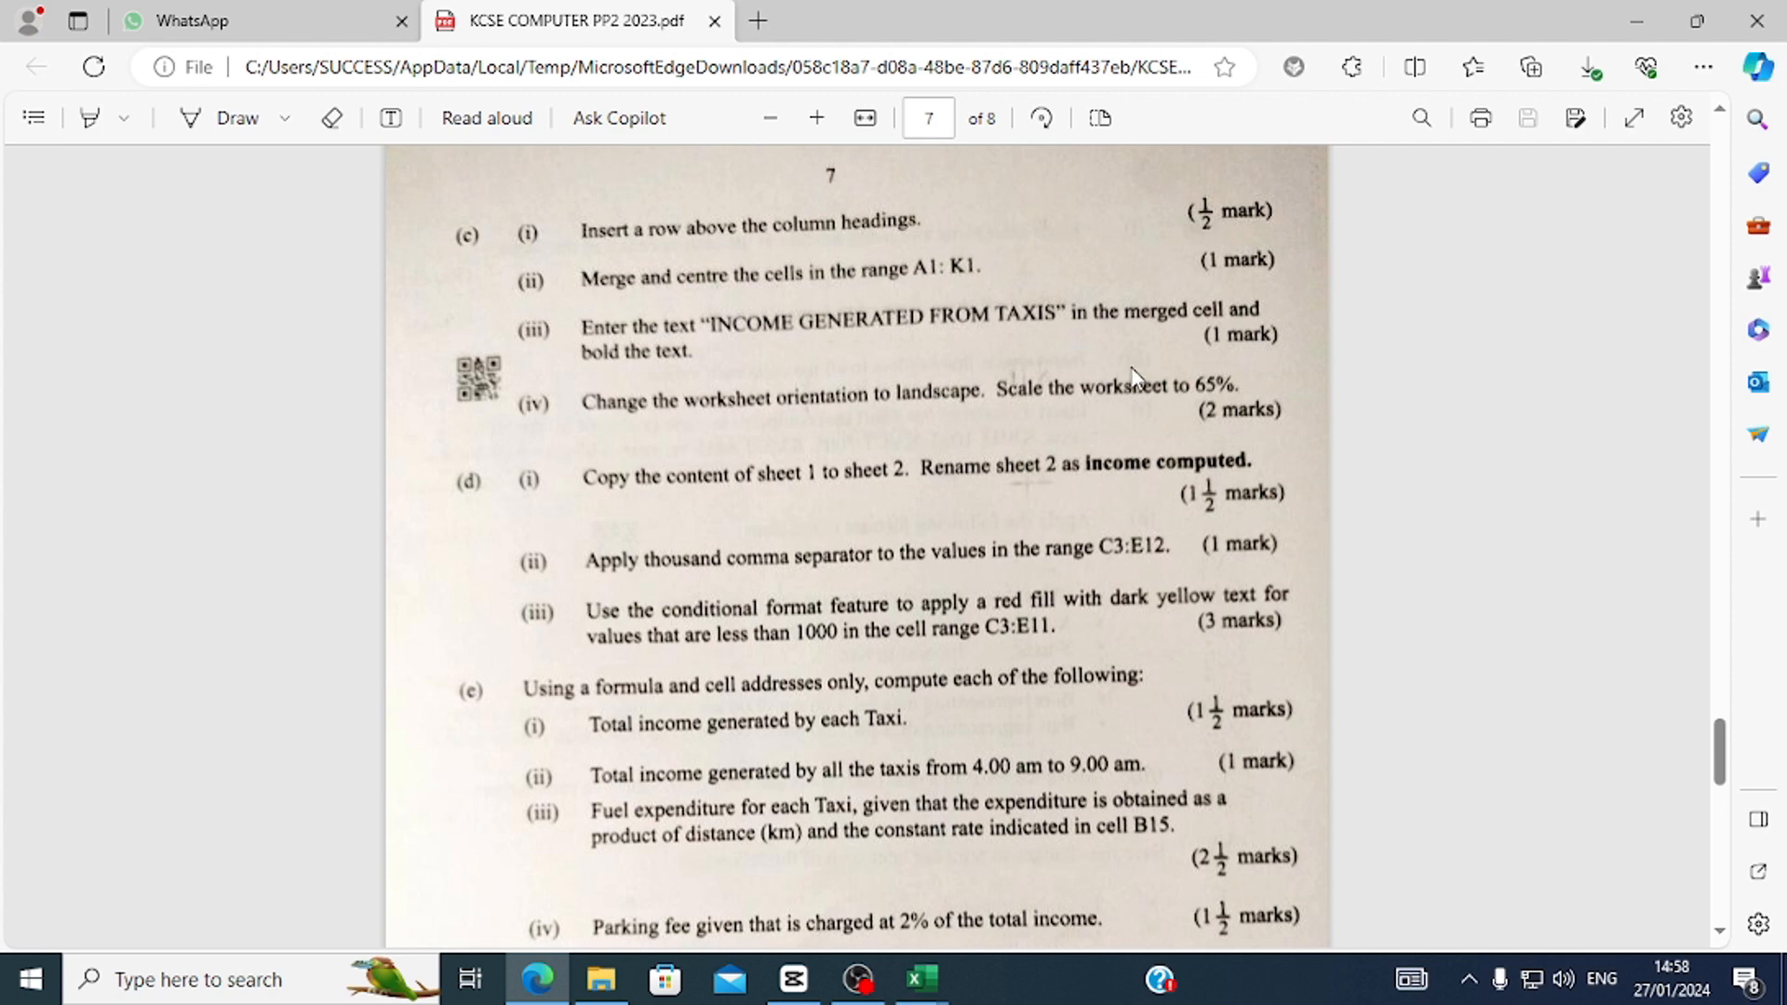
left_click(908, 964)
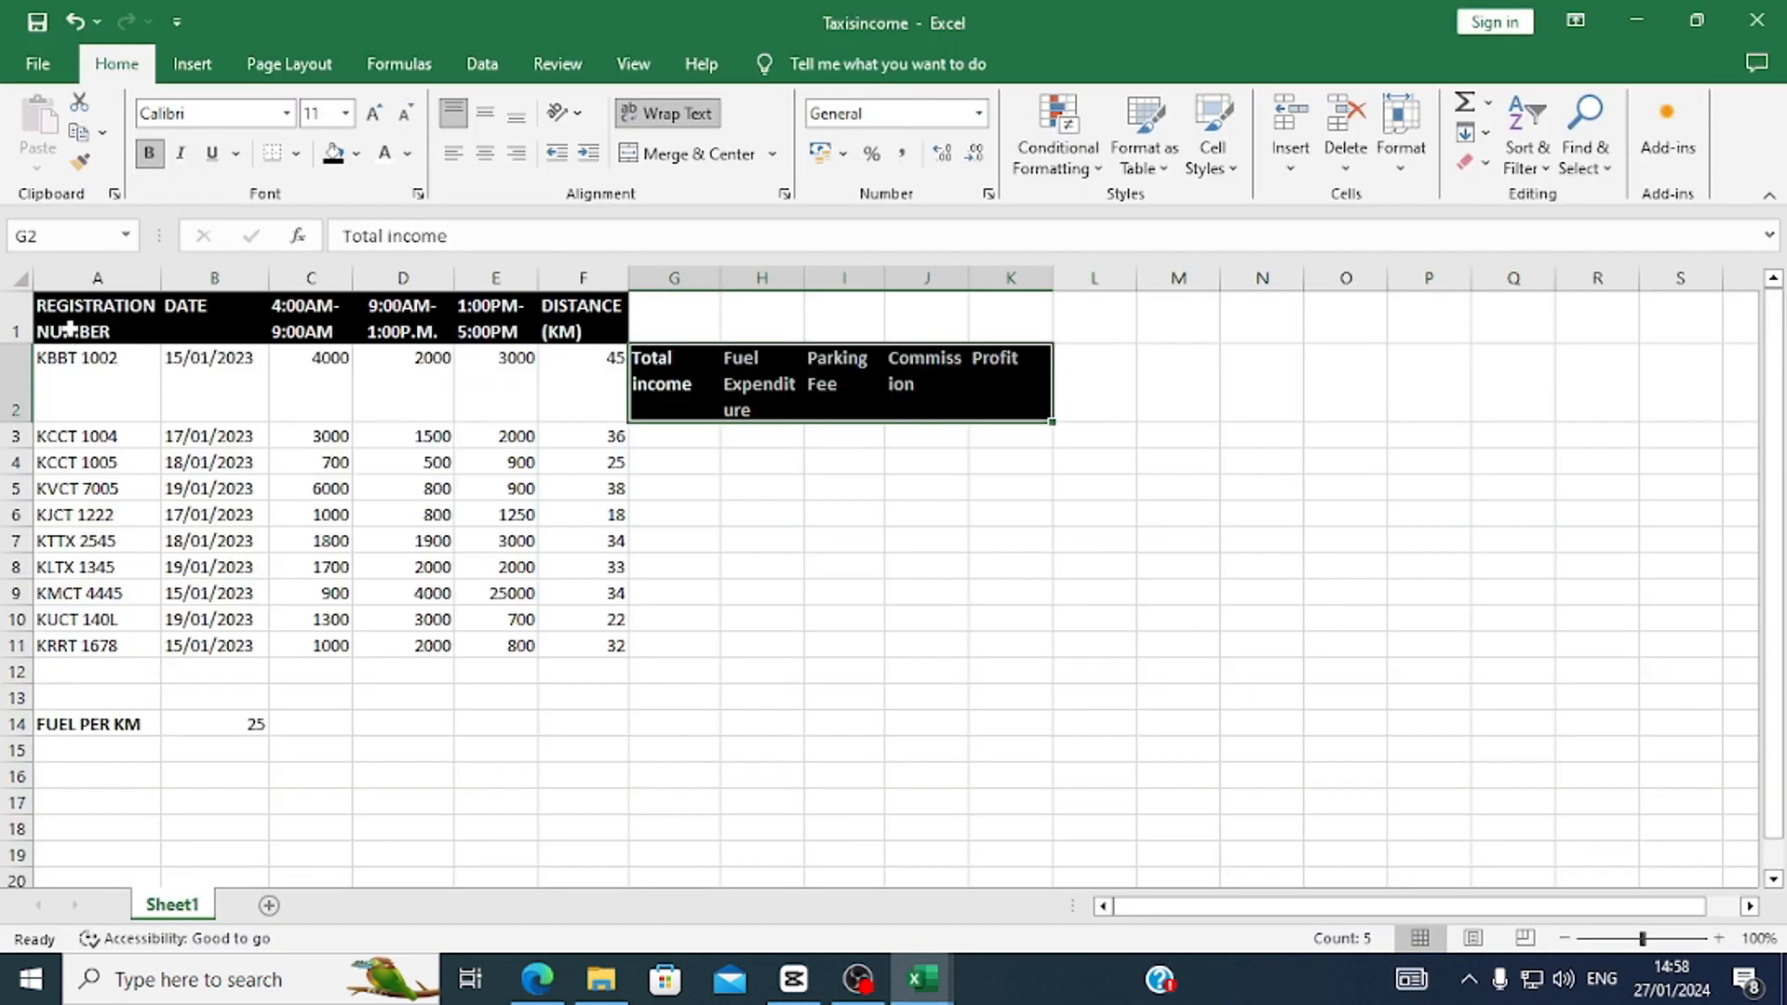
left_click(18, 326)
right_click(20, 328)
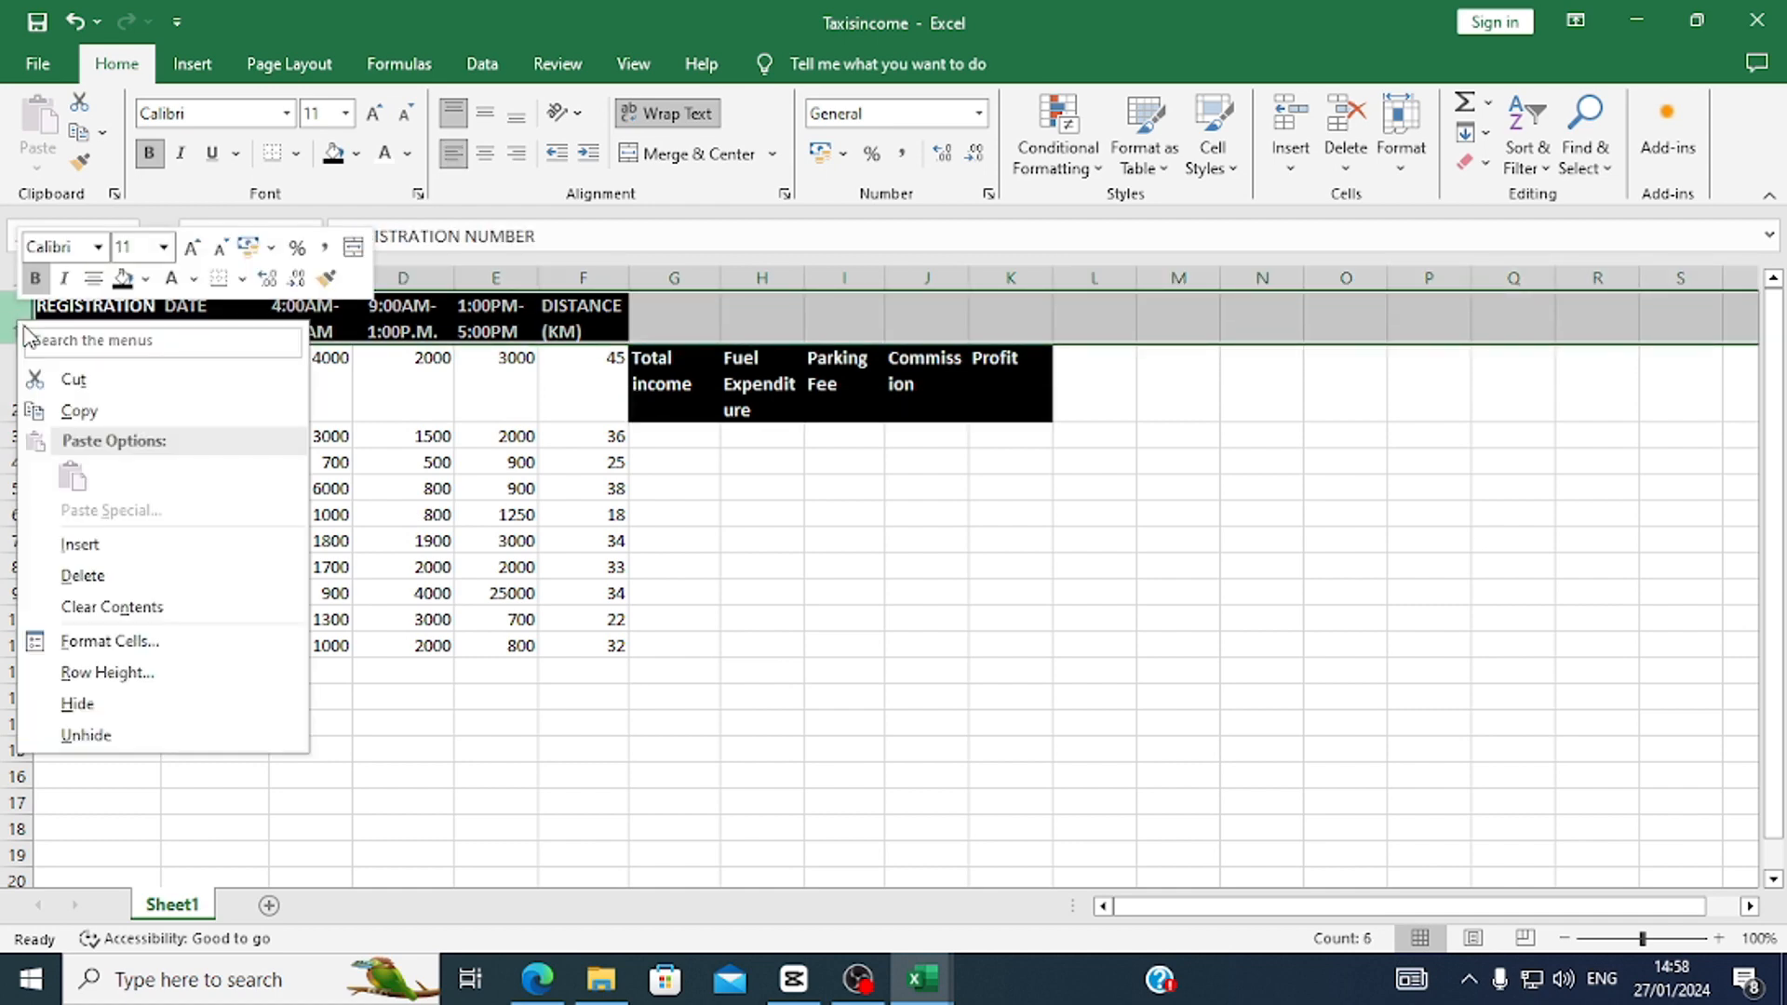
left_click(79, 545)
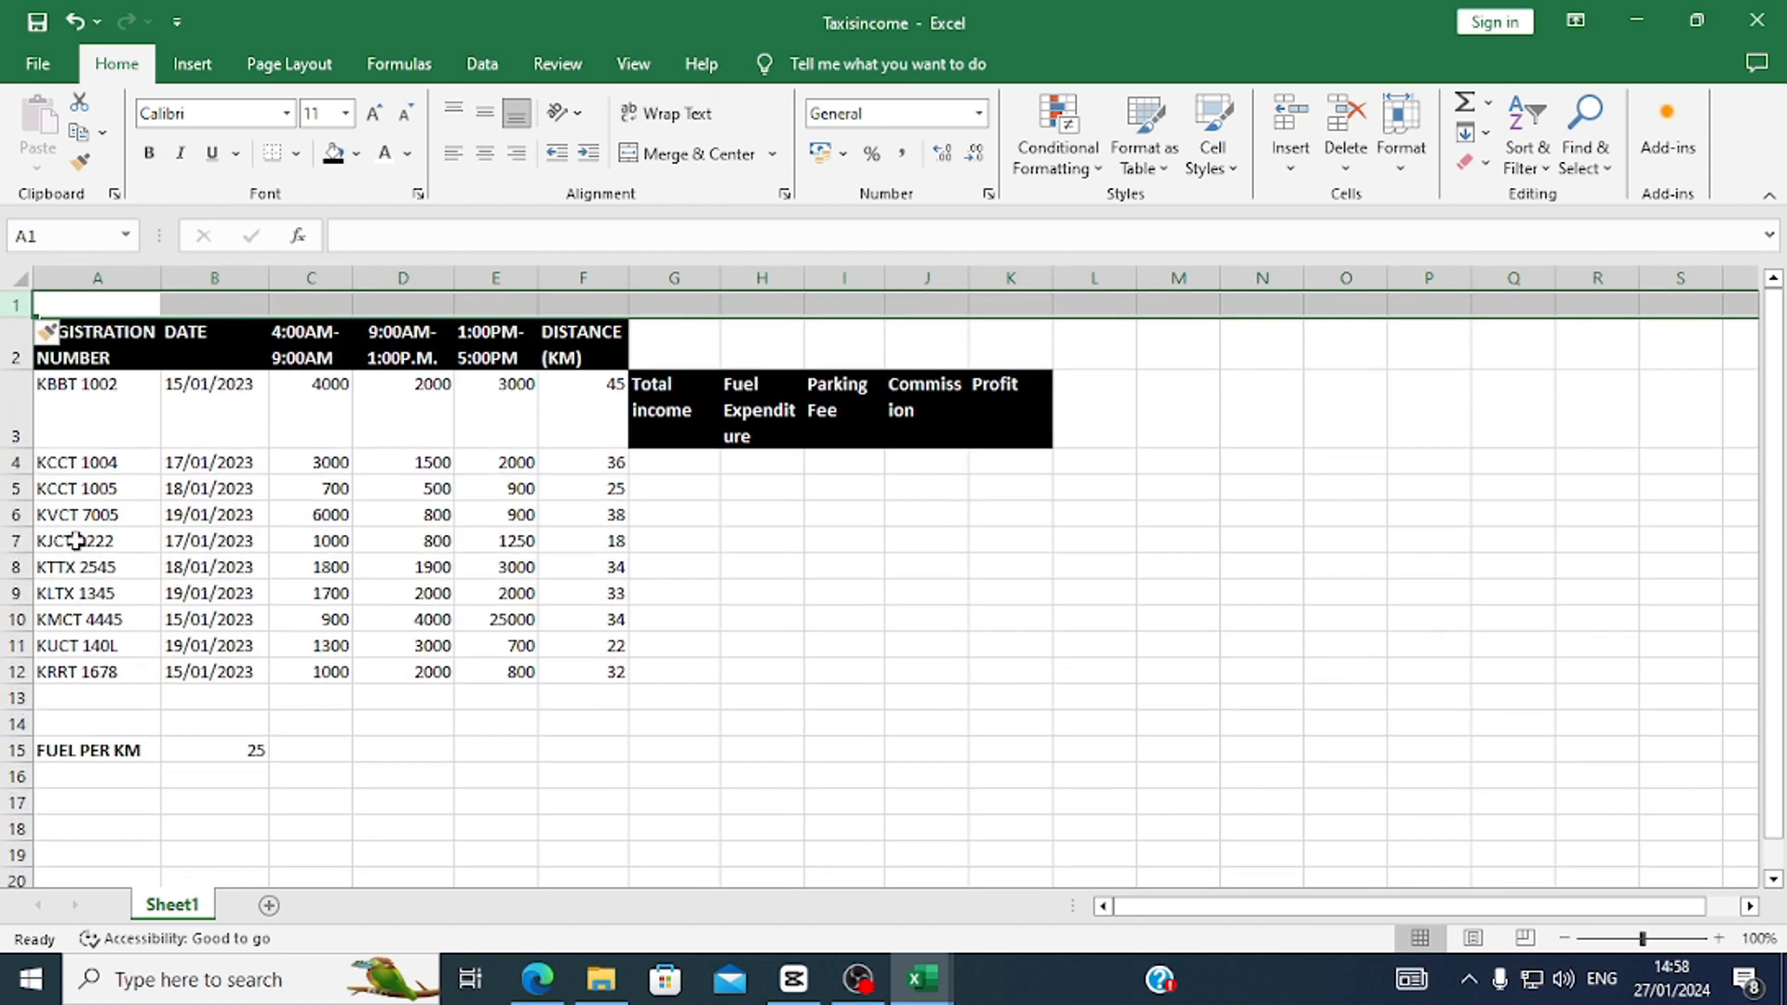
left_click(89, 305)
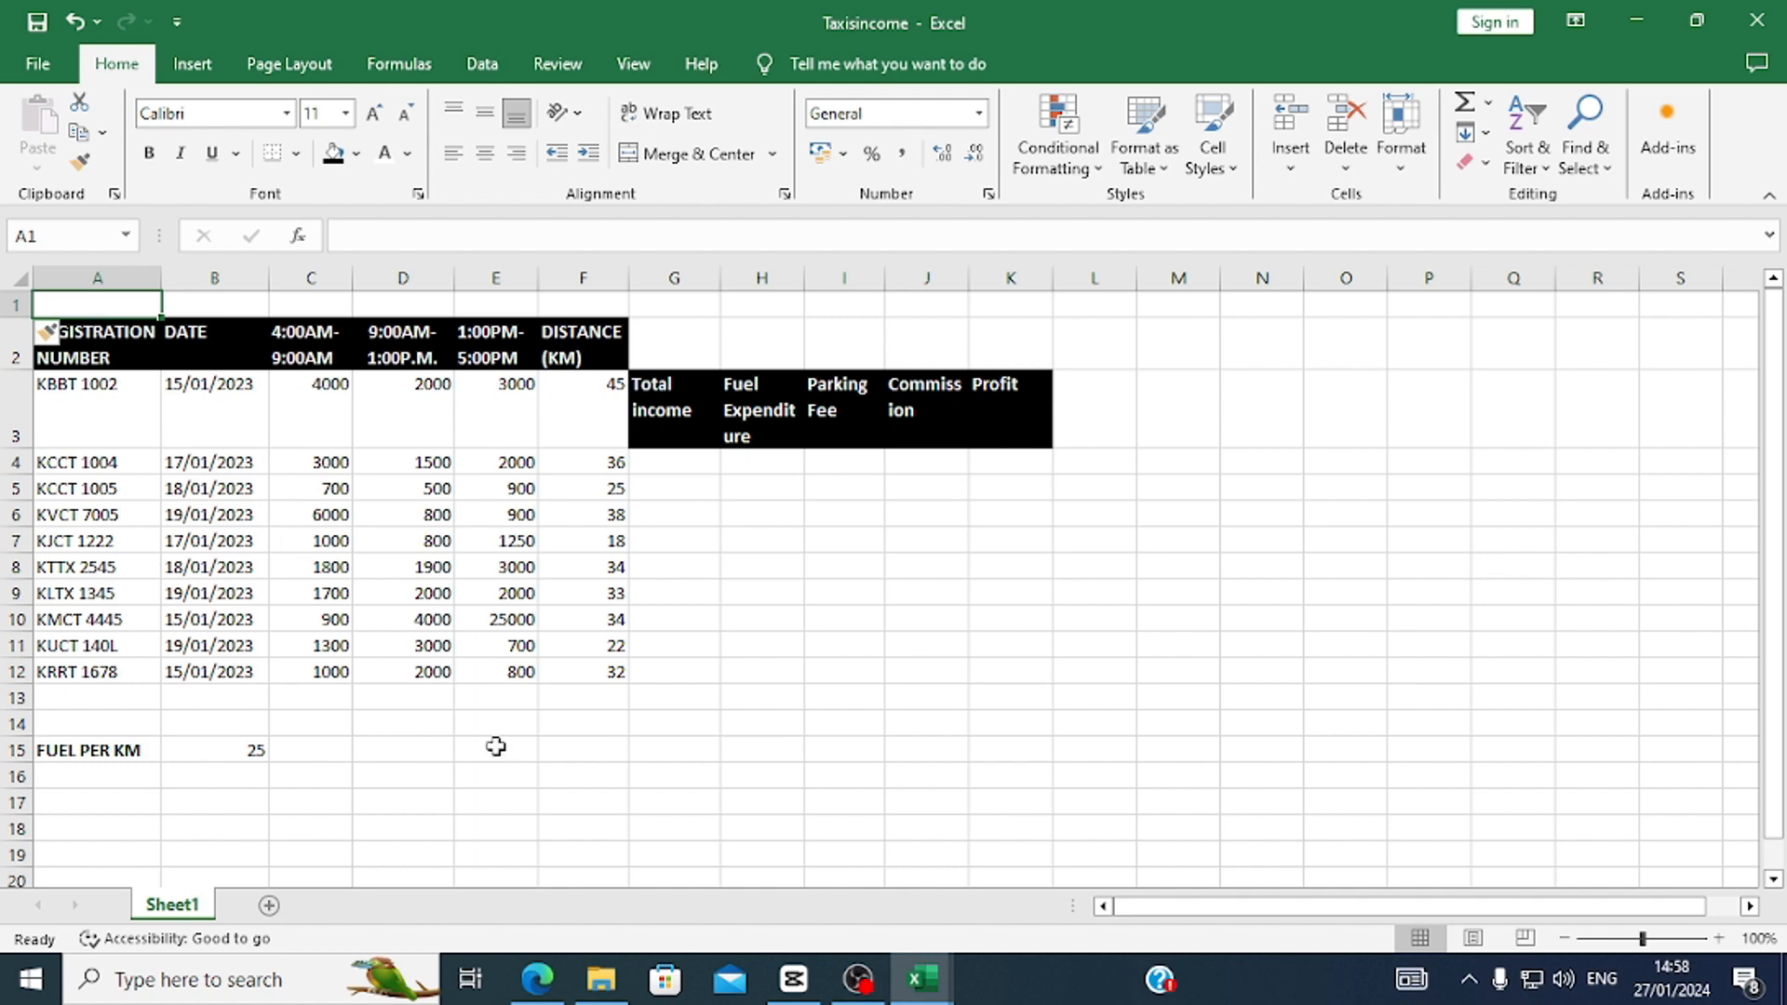
Check part (c)(ii) in the Edge PDF and select cells A1:K1 in the Taxisincome workbook in Excel.
left_click(537, 975)
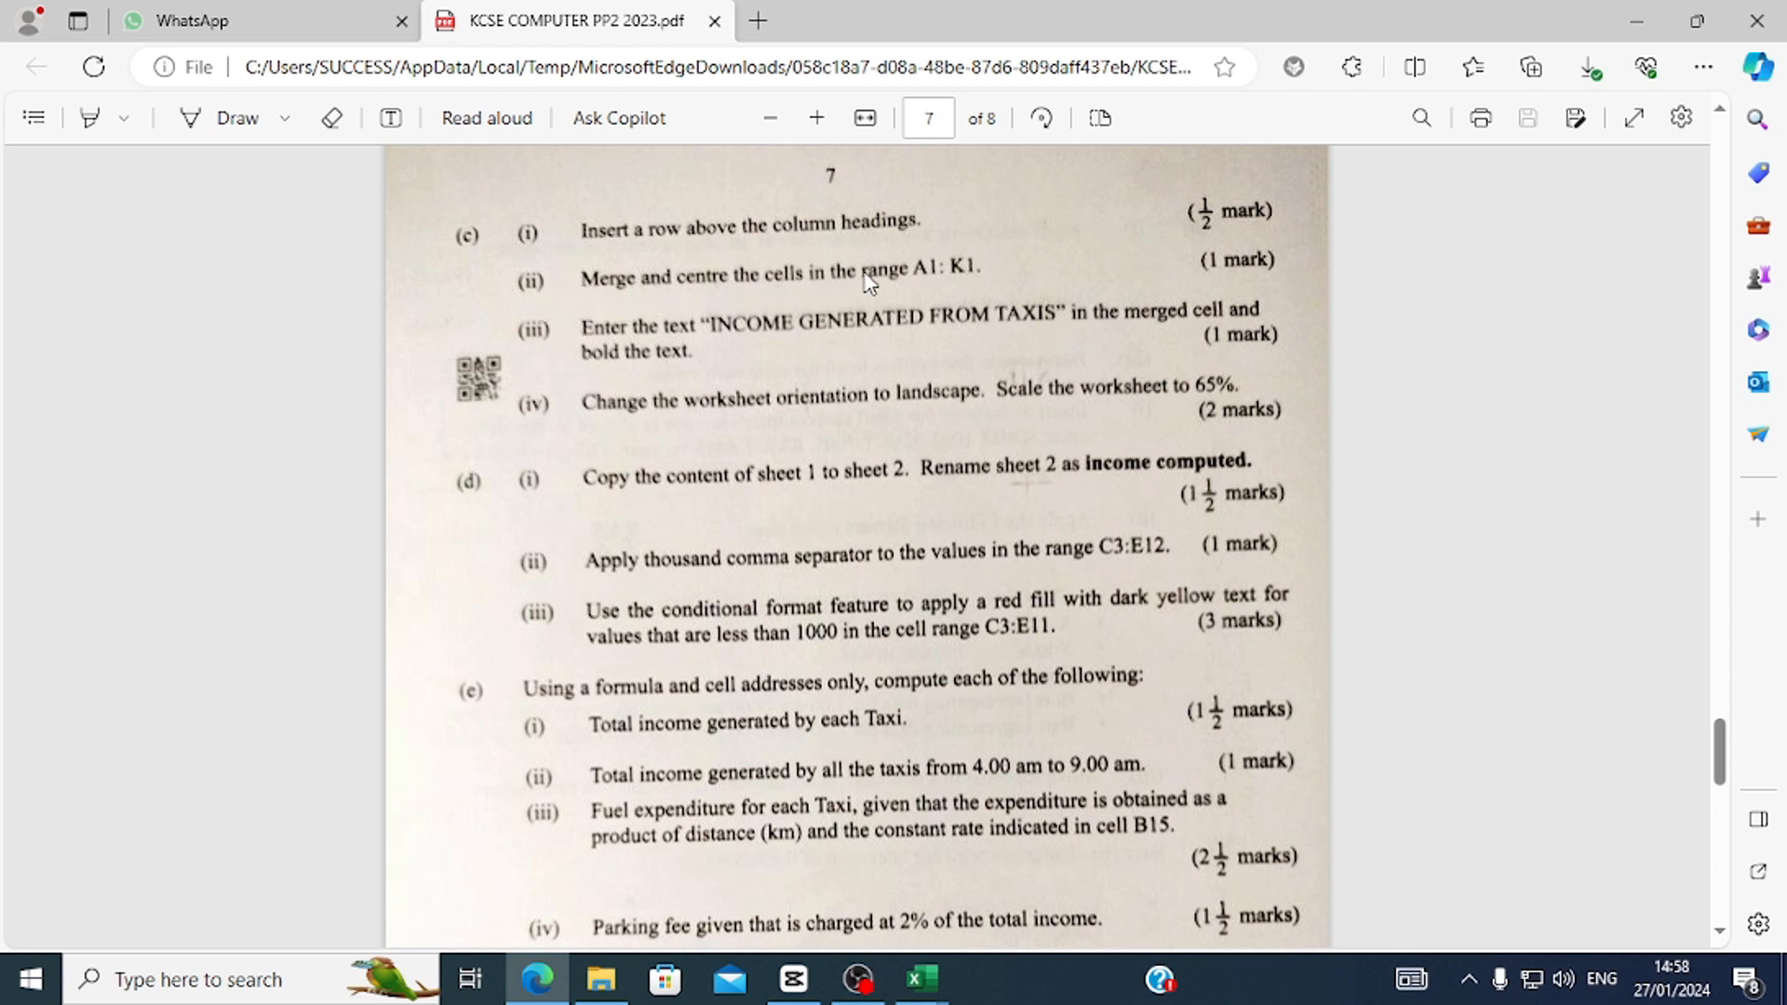
mouse_move(931, 977)
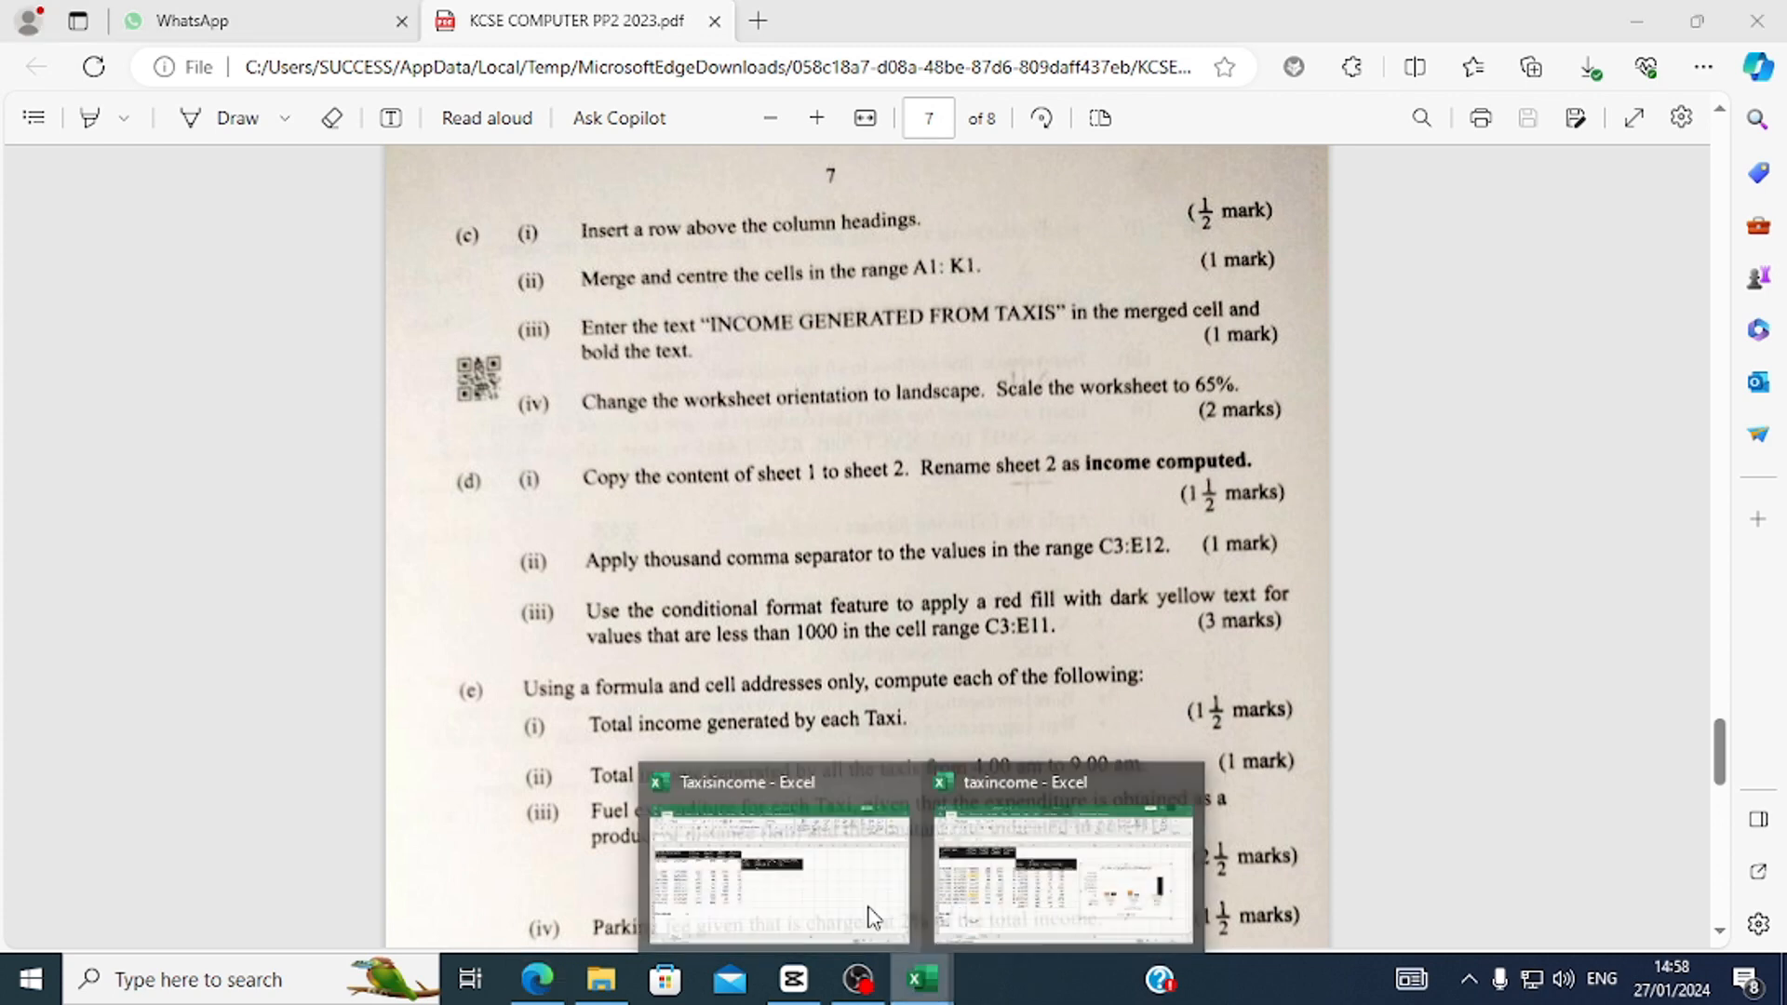
left_click(772, 865)
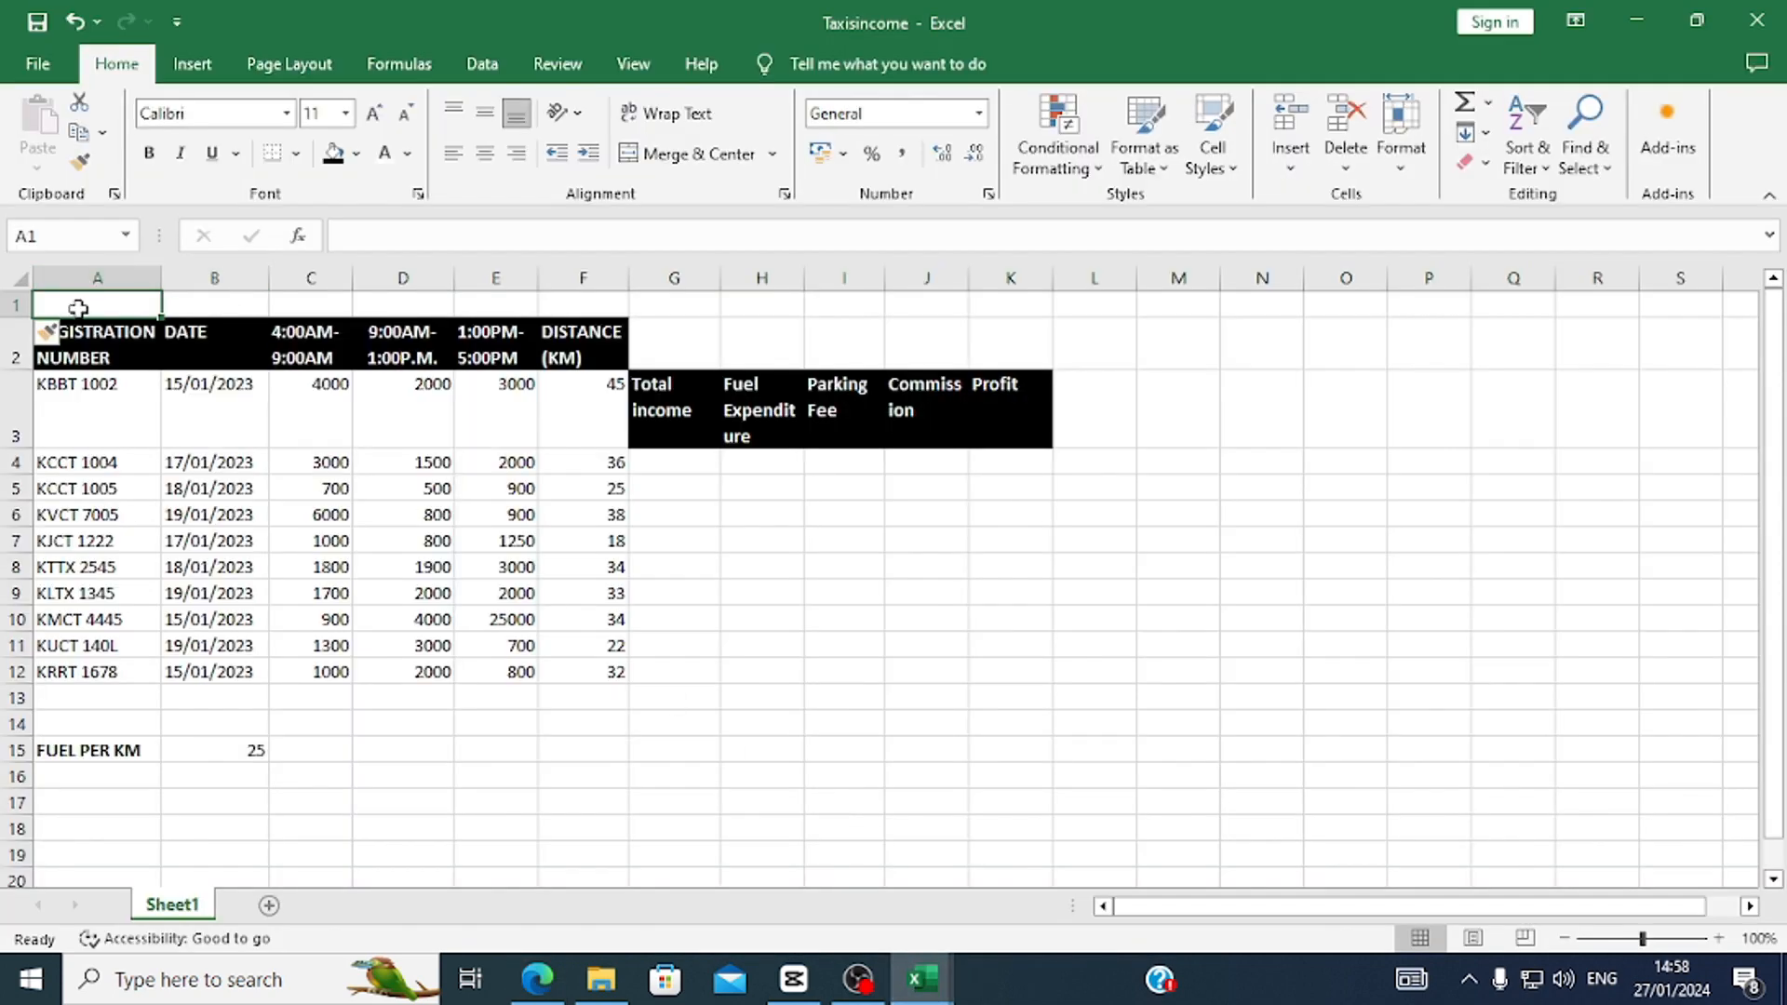
left_click_drag(78, 308, 1003, 305)
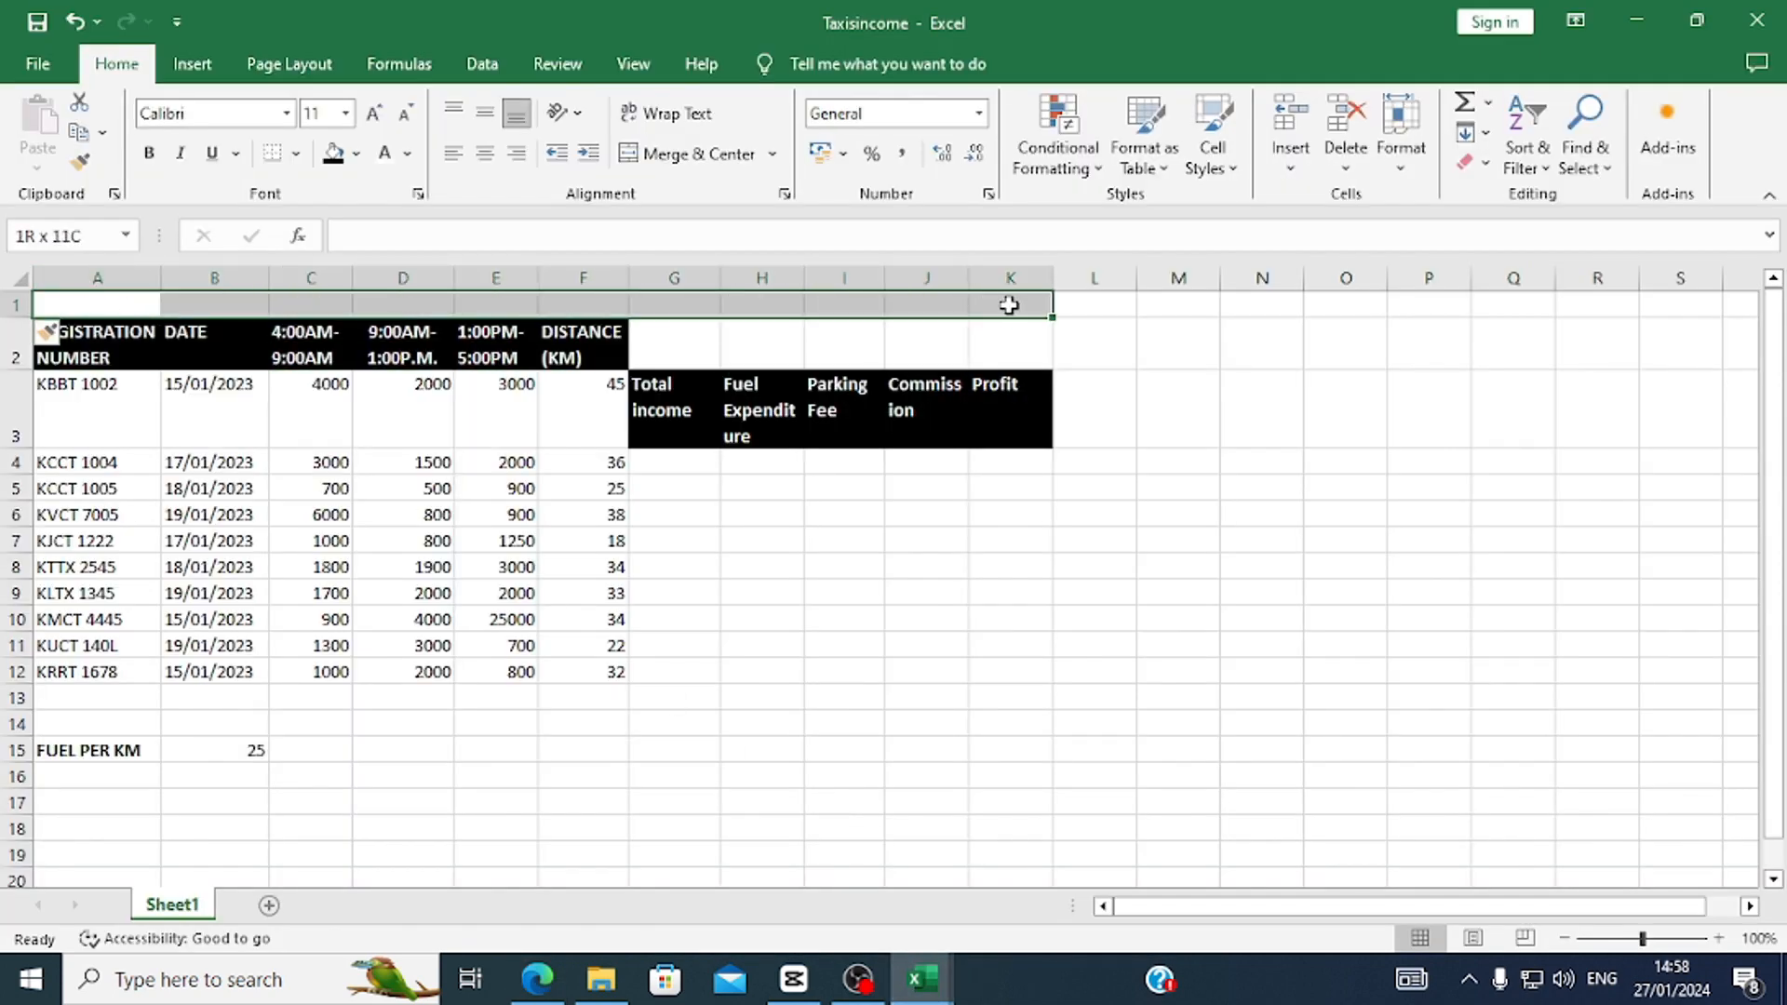
right_click(317, 305)
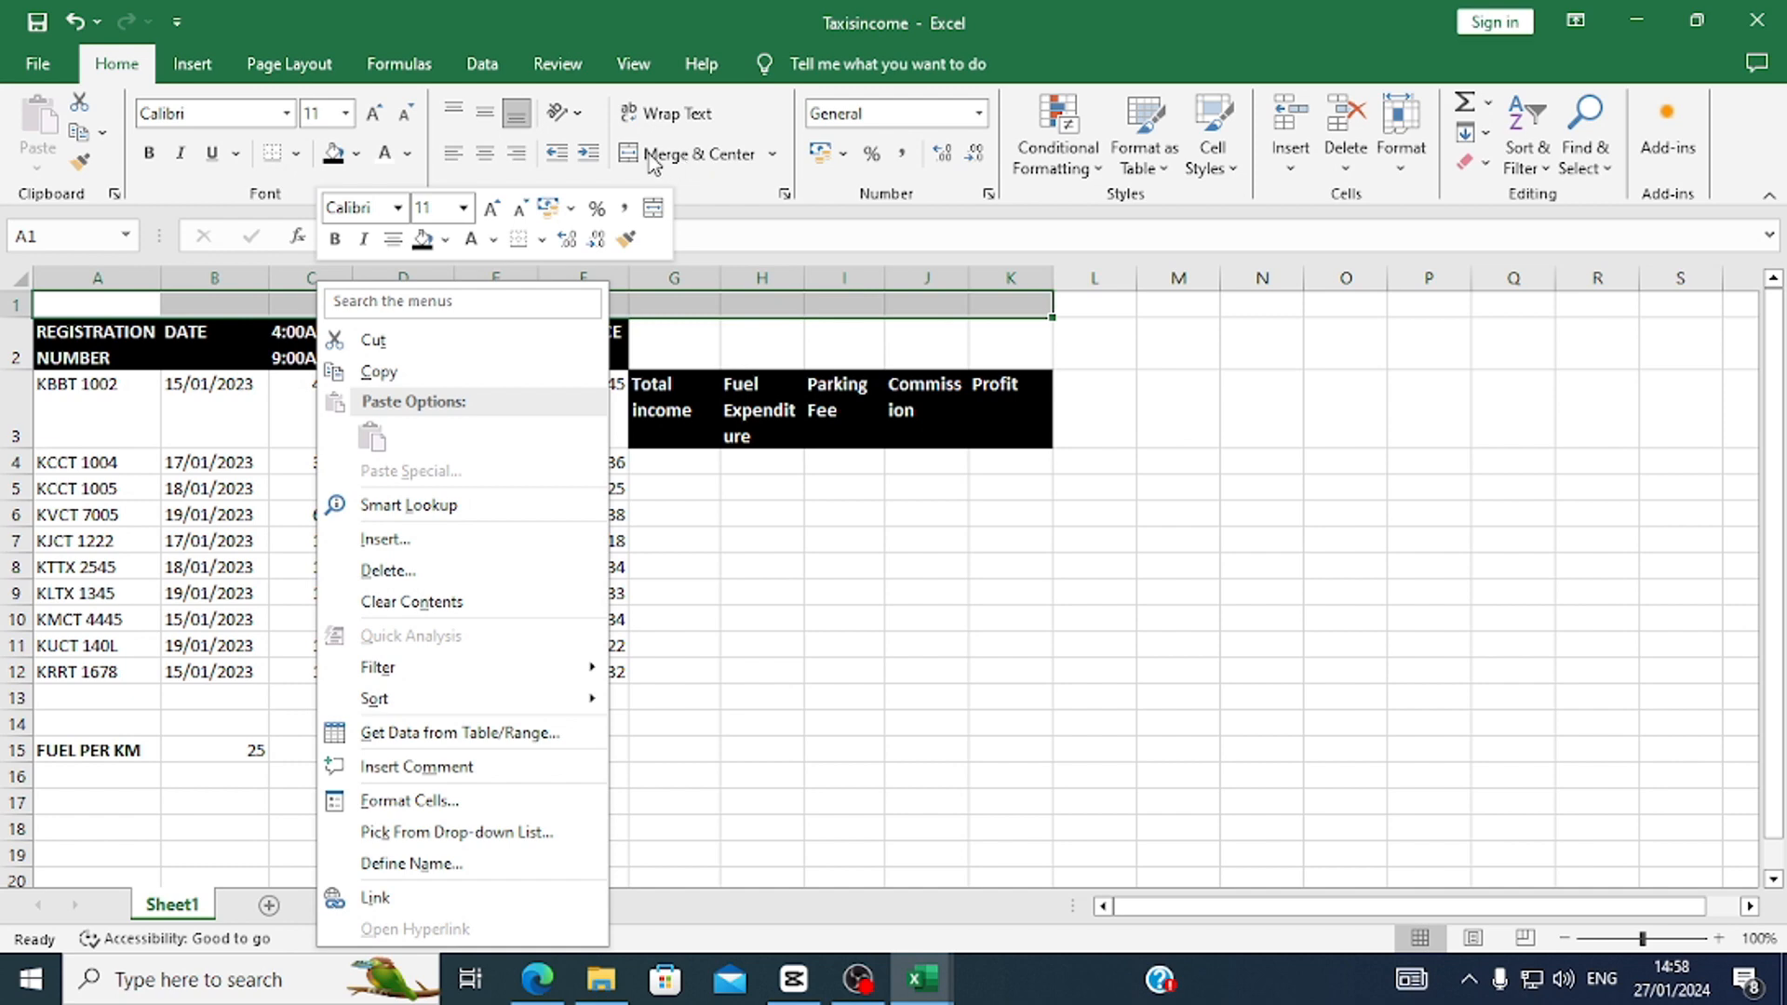
left_click(415, 800)
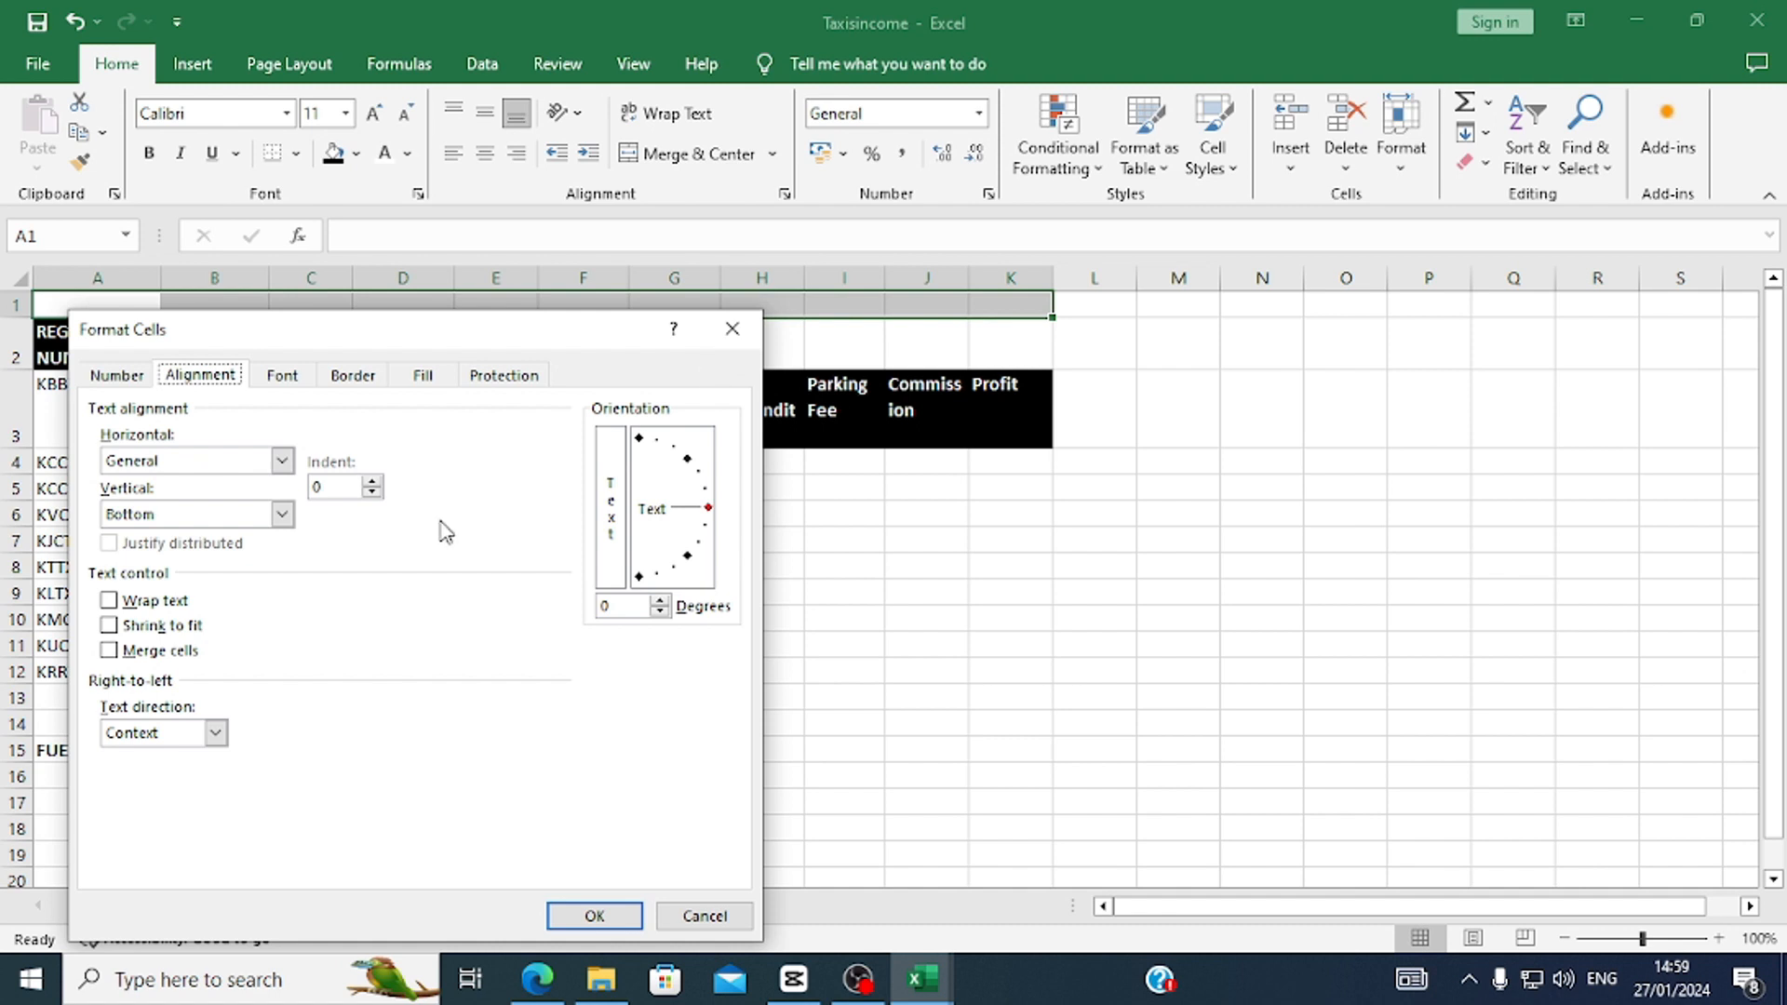
left_click(731, 330)
Merge and centre cells A1:K1, check part (c)(iii) in the Edge PDF and return to Taxisincome in Excel.
left_click(666, 155)
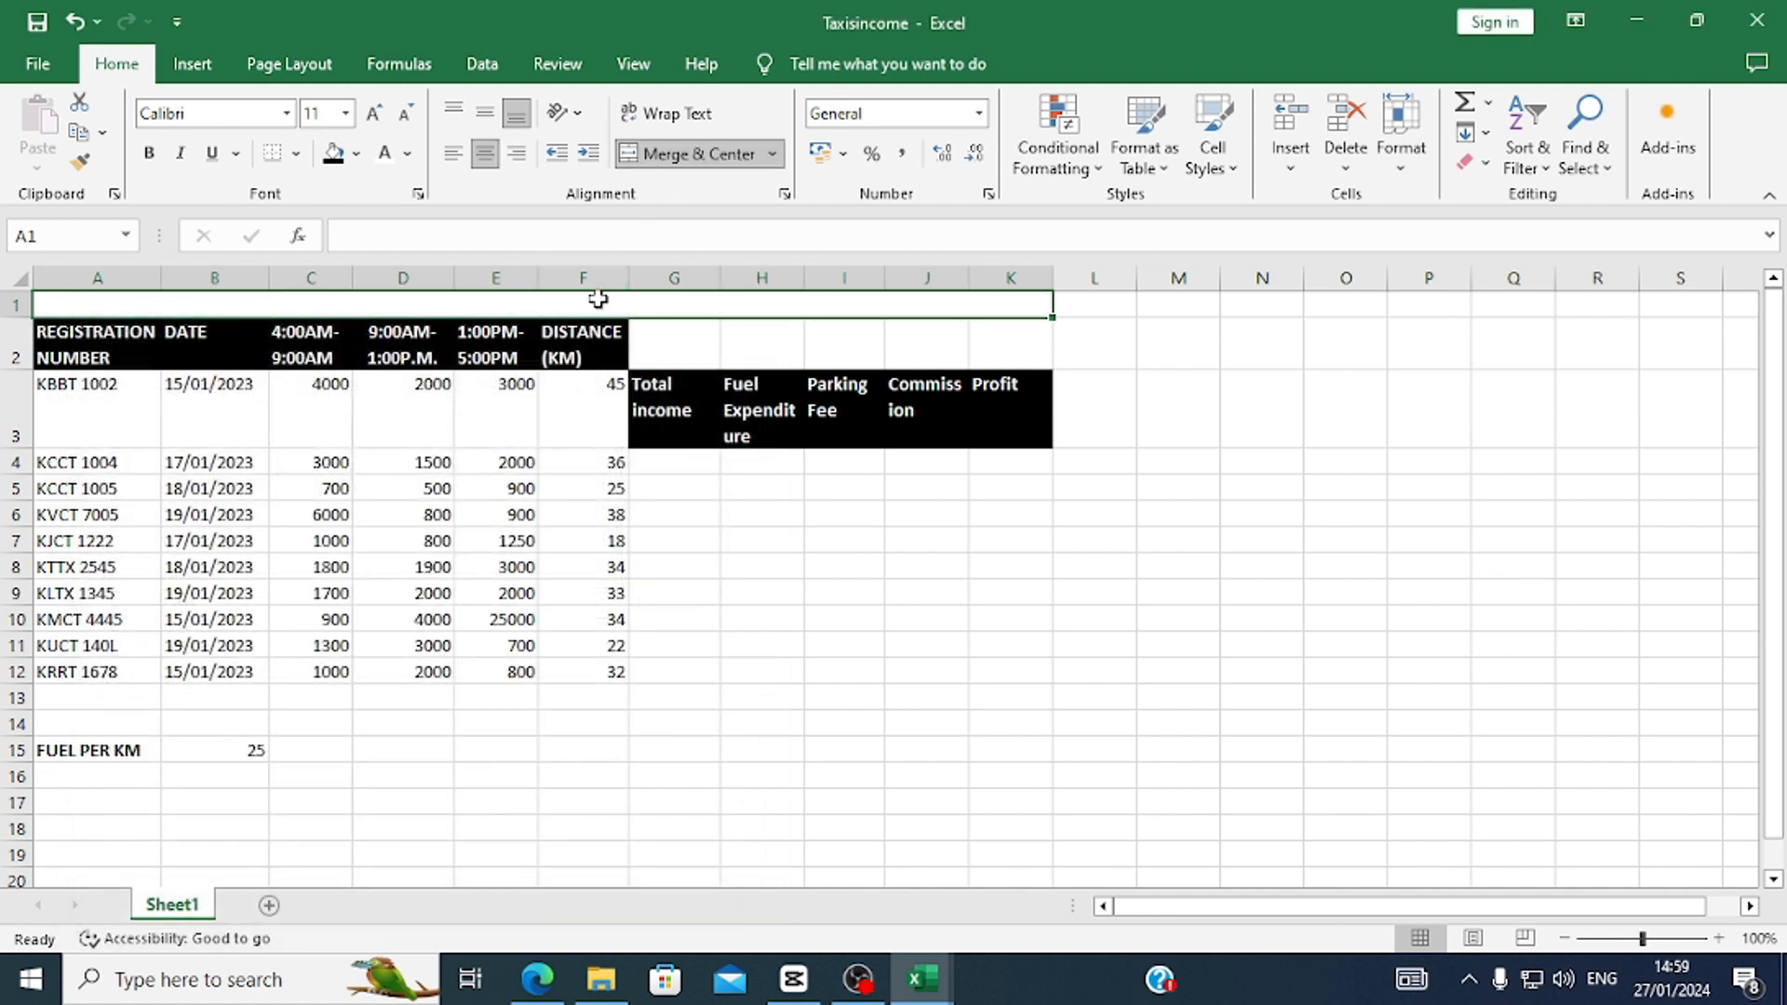
left_click(537, 978)
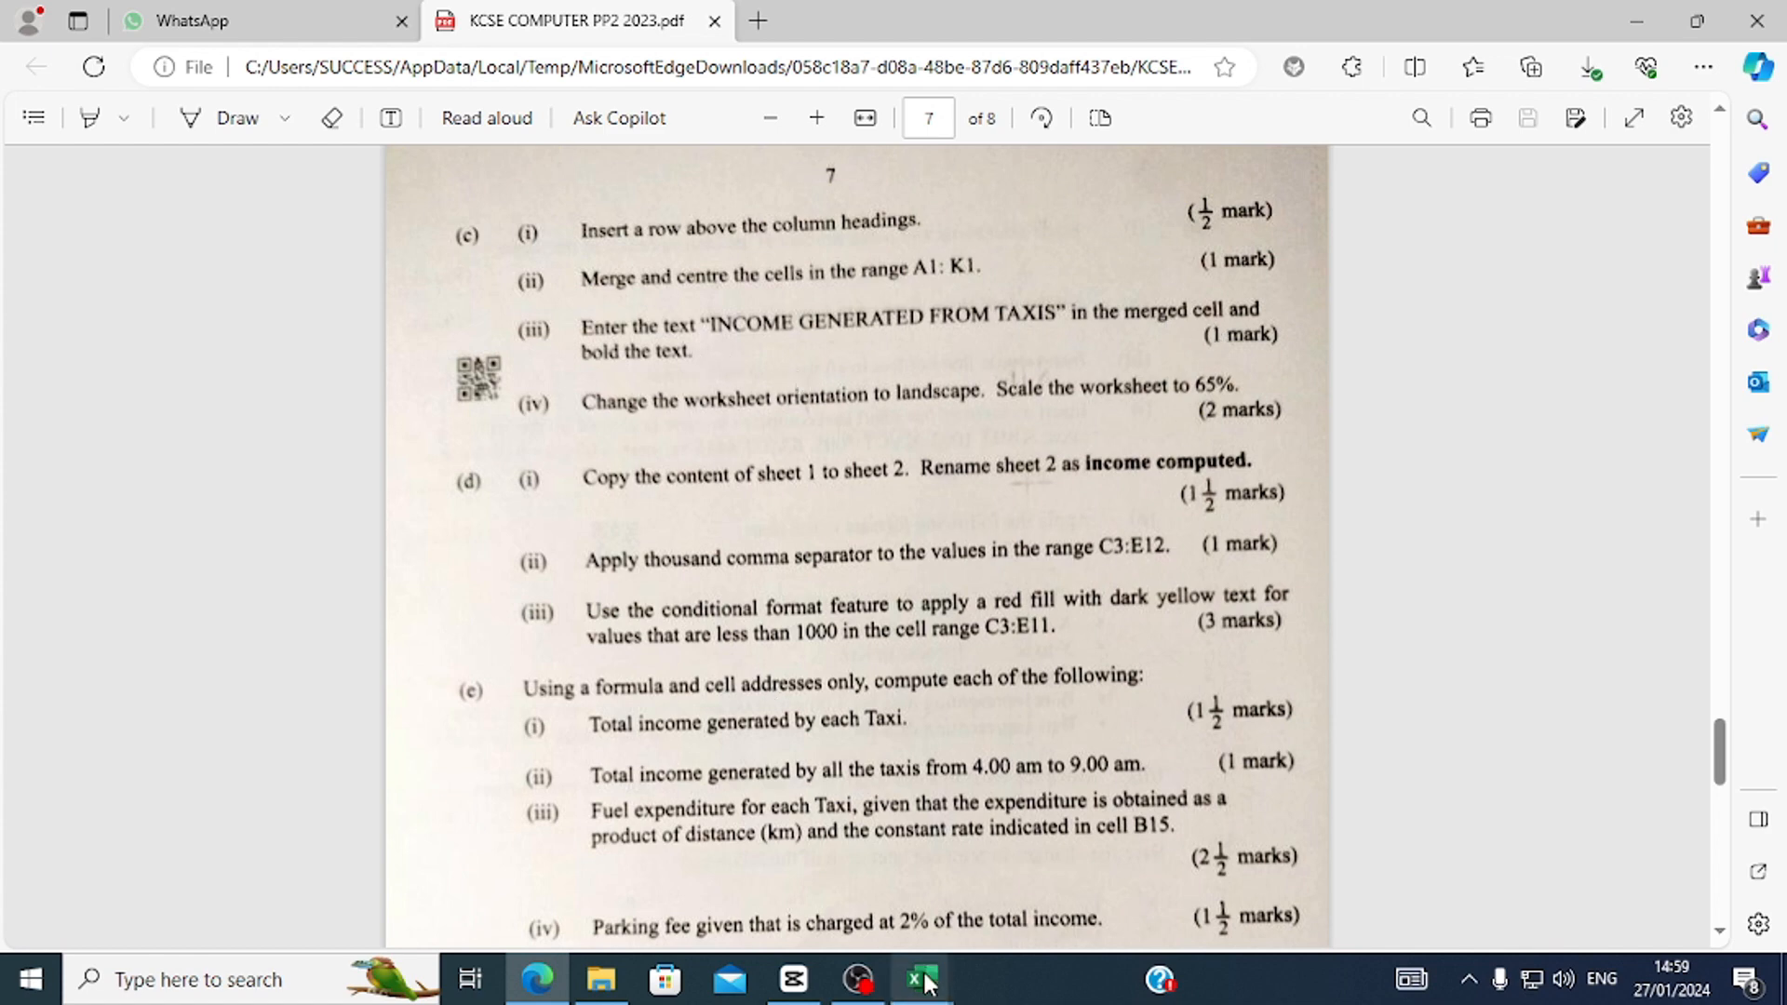
mouse_move(922, 977)
left_click(809, 833)
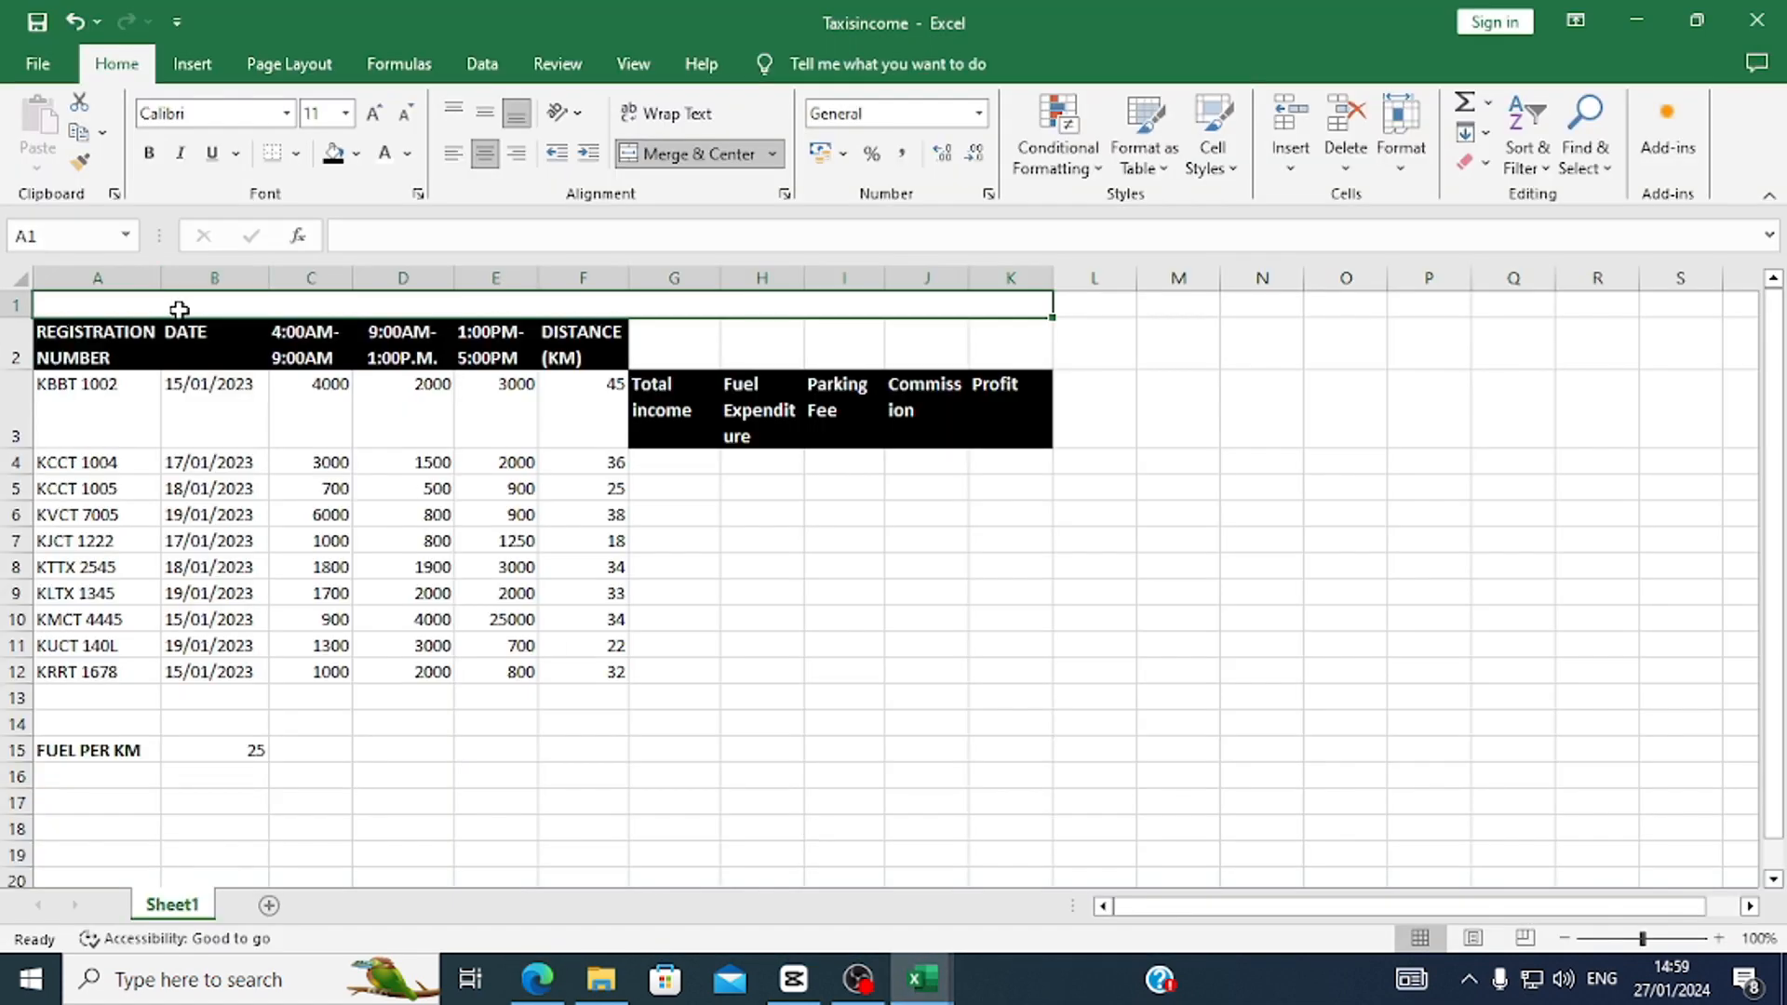
Enter the title INCOME GENERATED FROM TAXIS in the merged cell A1 and make it bold.
left_click(369, 233)
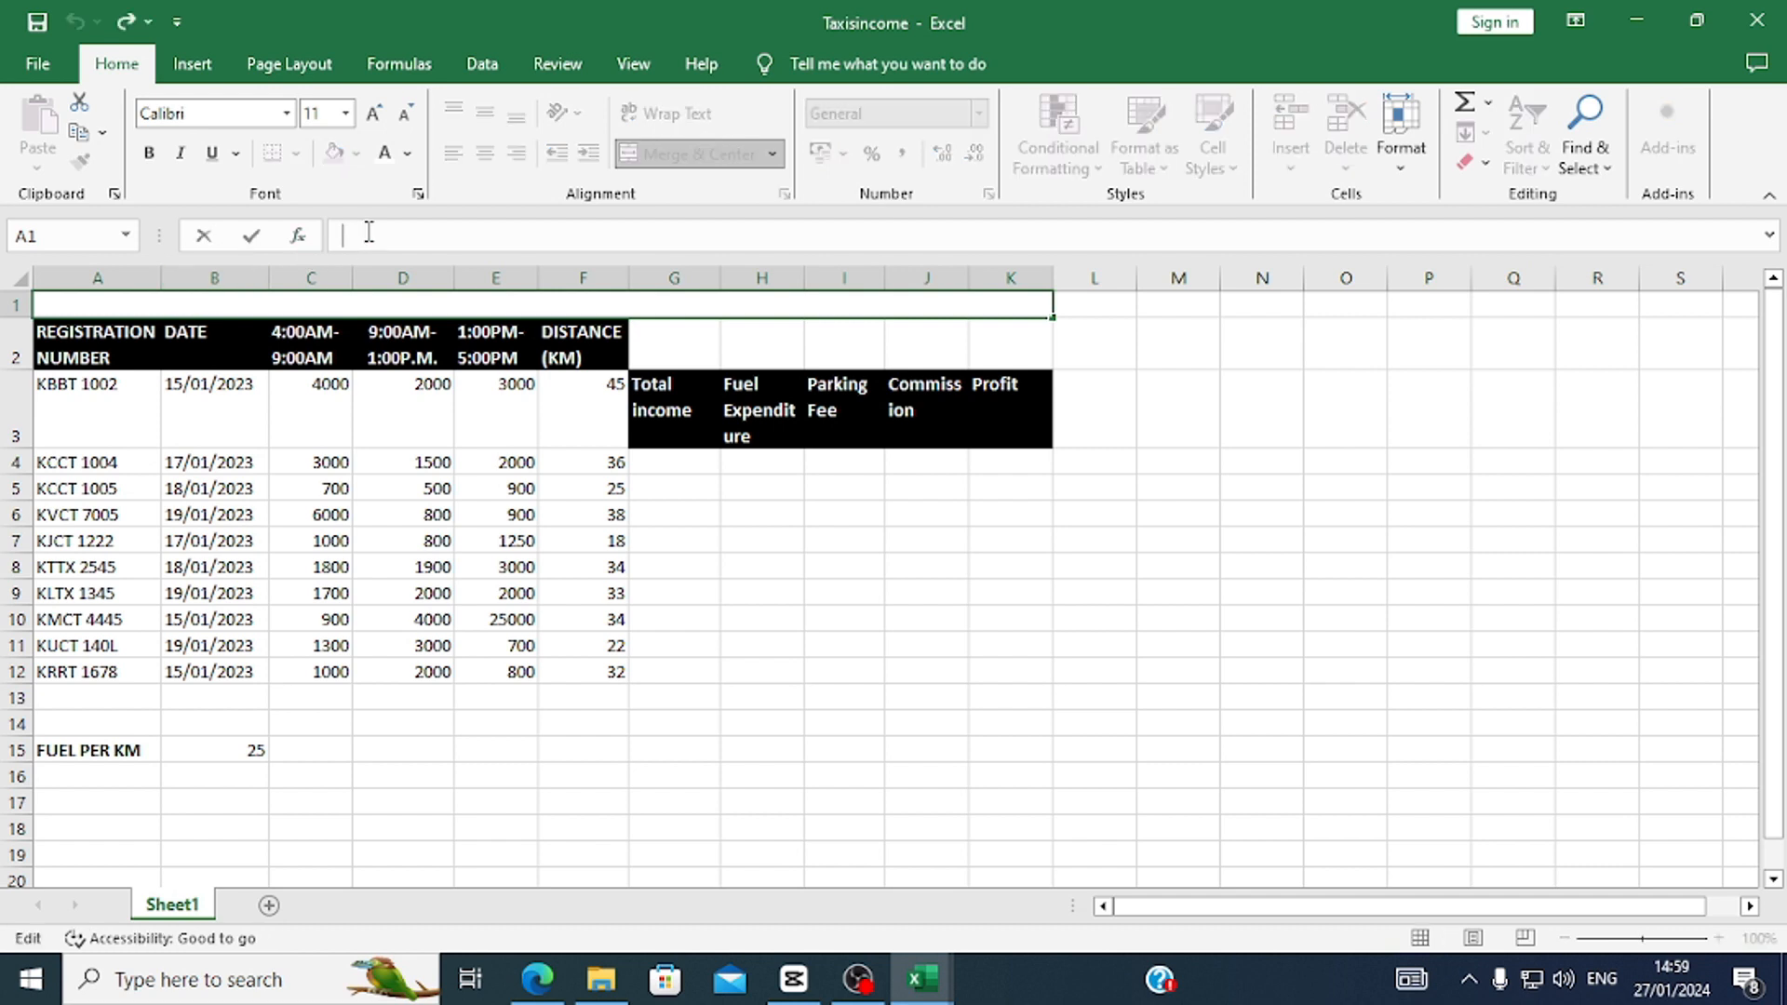
type("INCOME GENERATED")
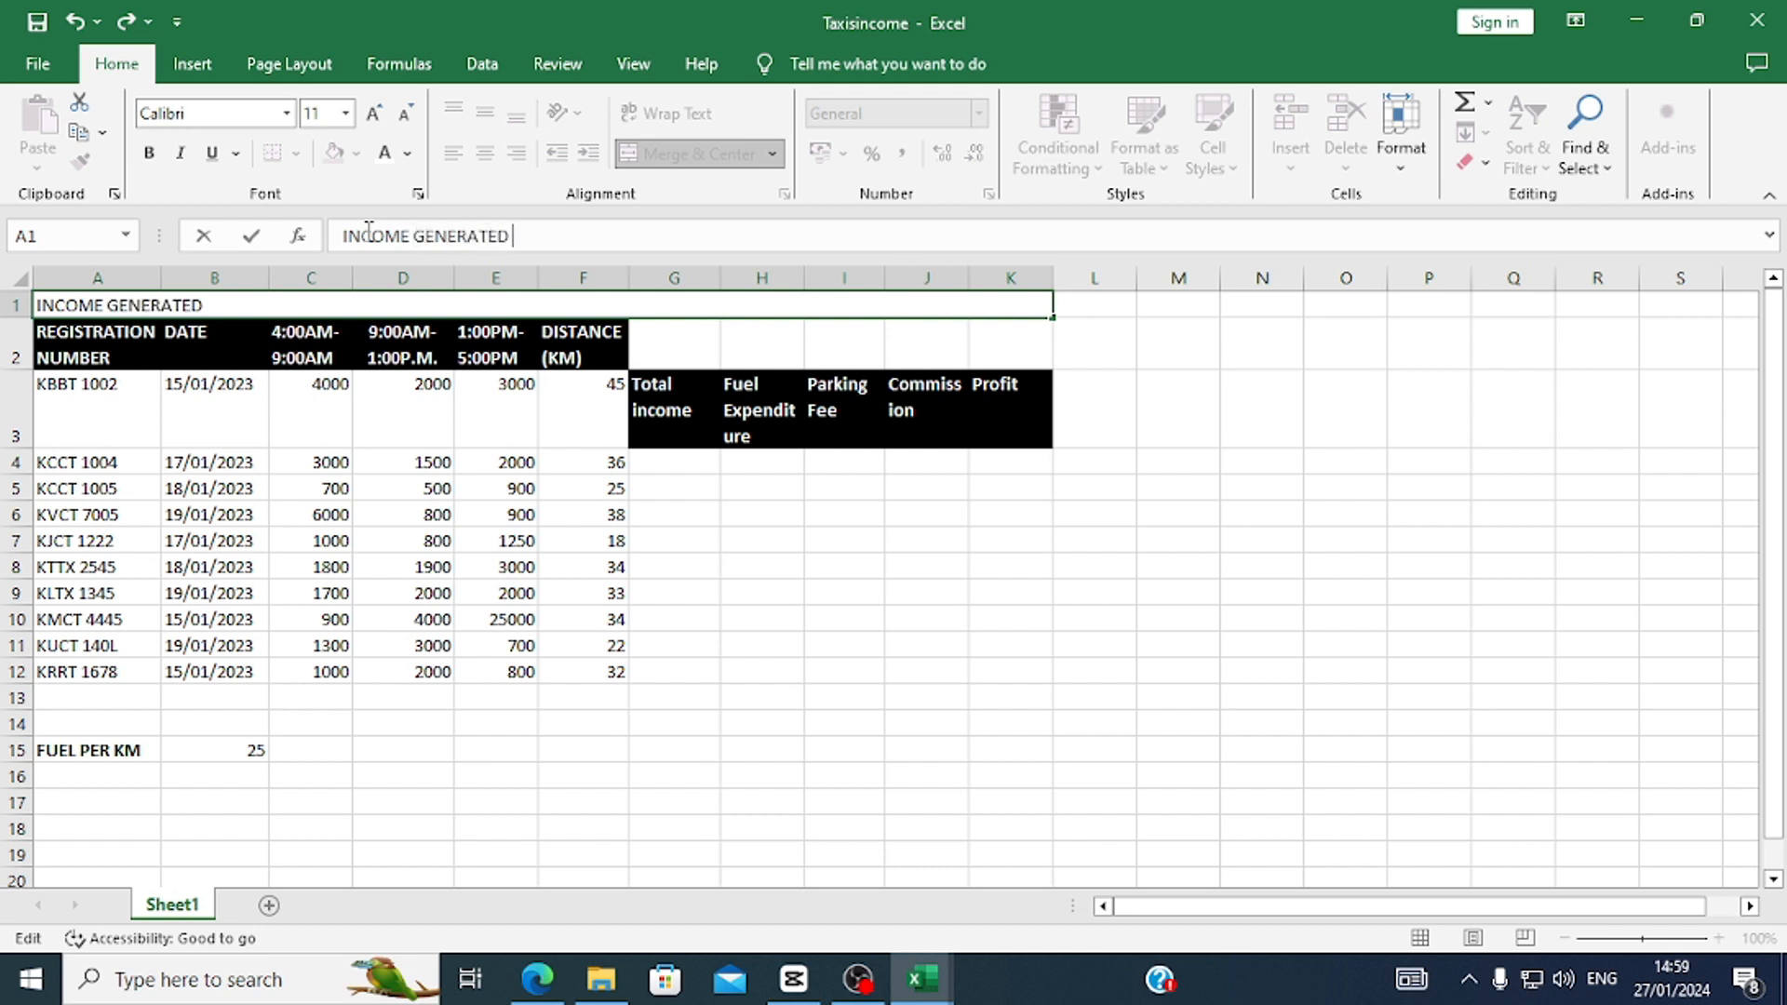
type(" FROM TAXIS")
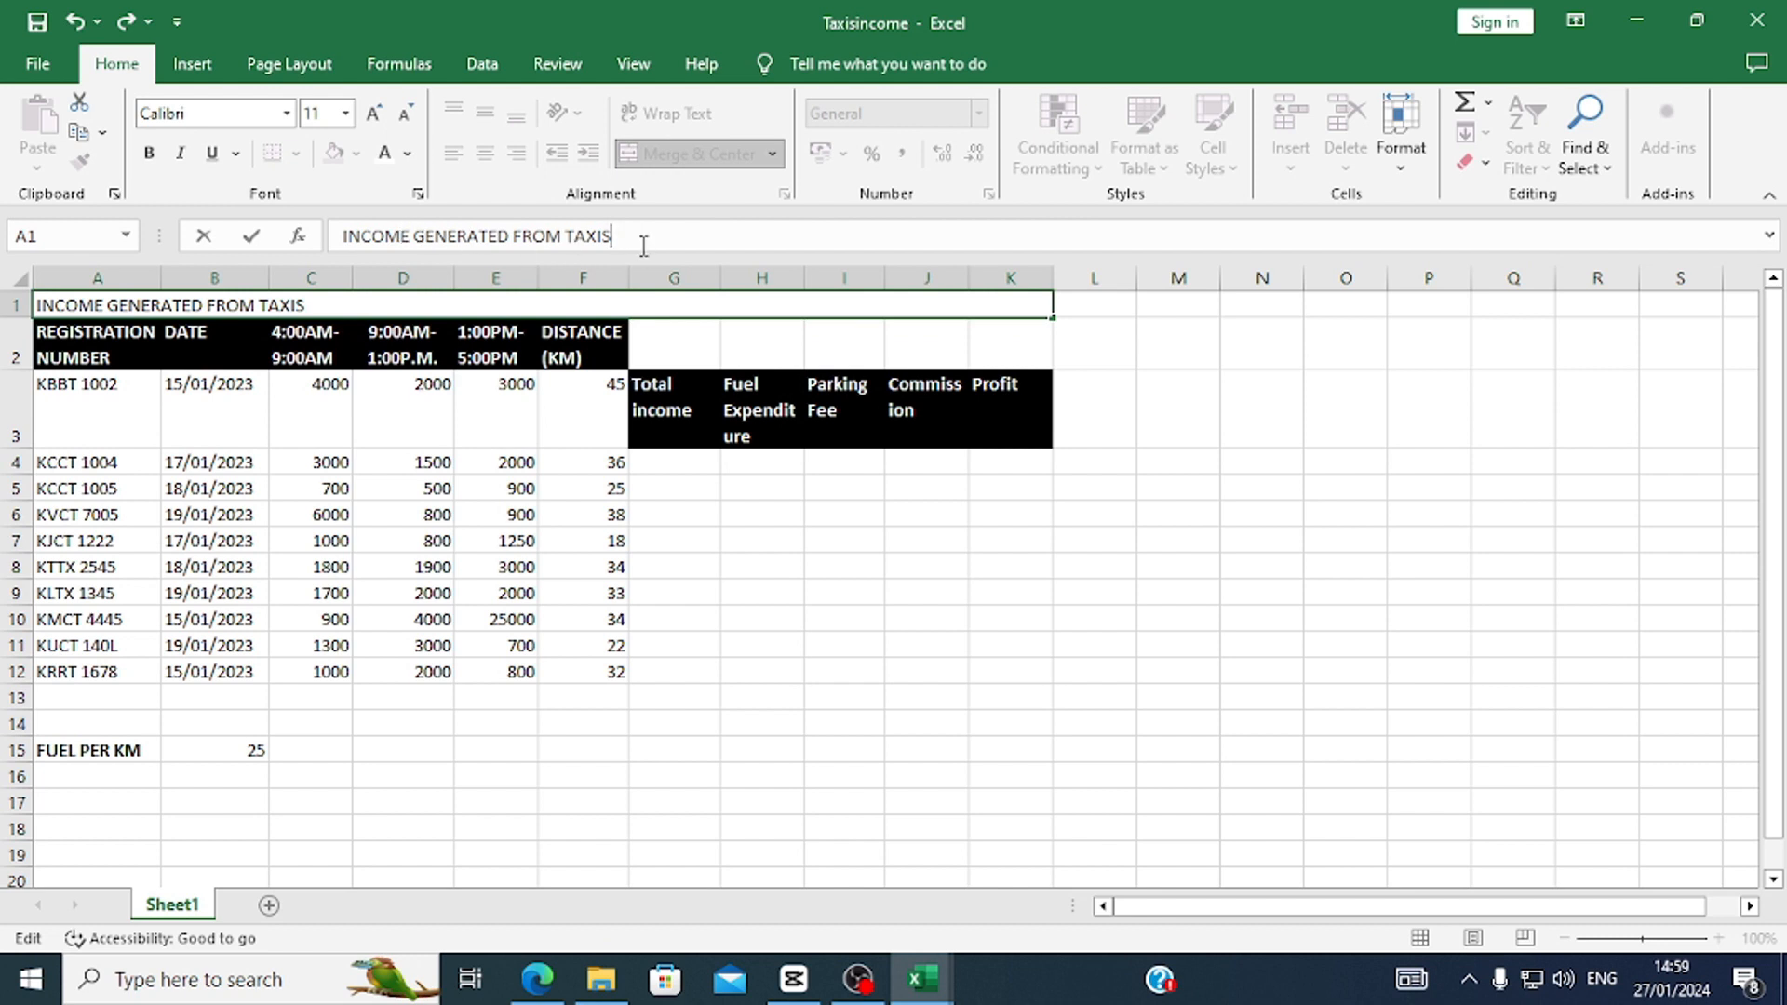
left_click_drag(640, 235, 349, 244)
left_click(149, 153)
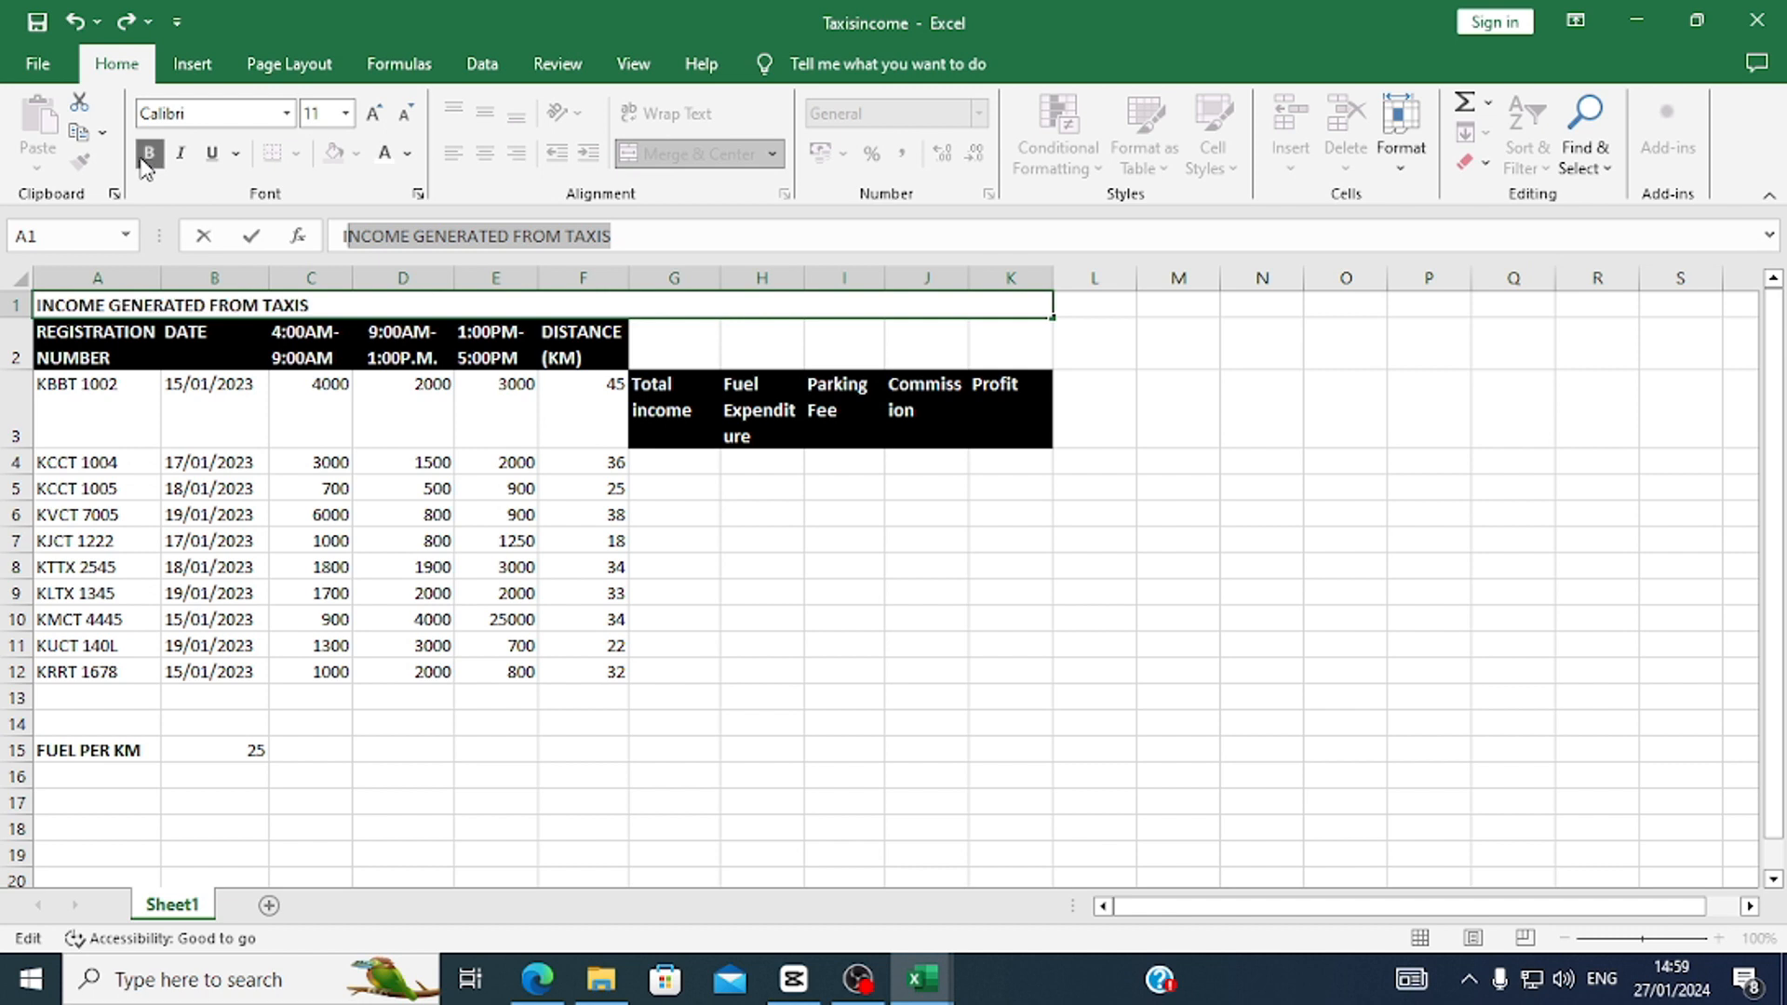
double_click(410, 309)
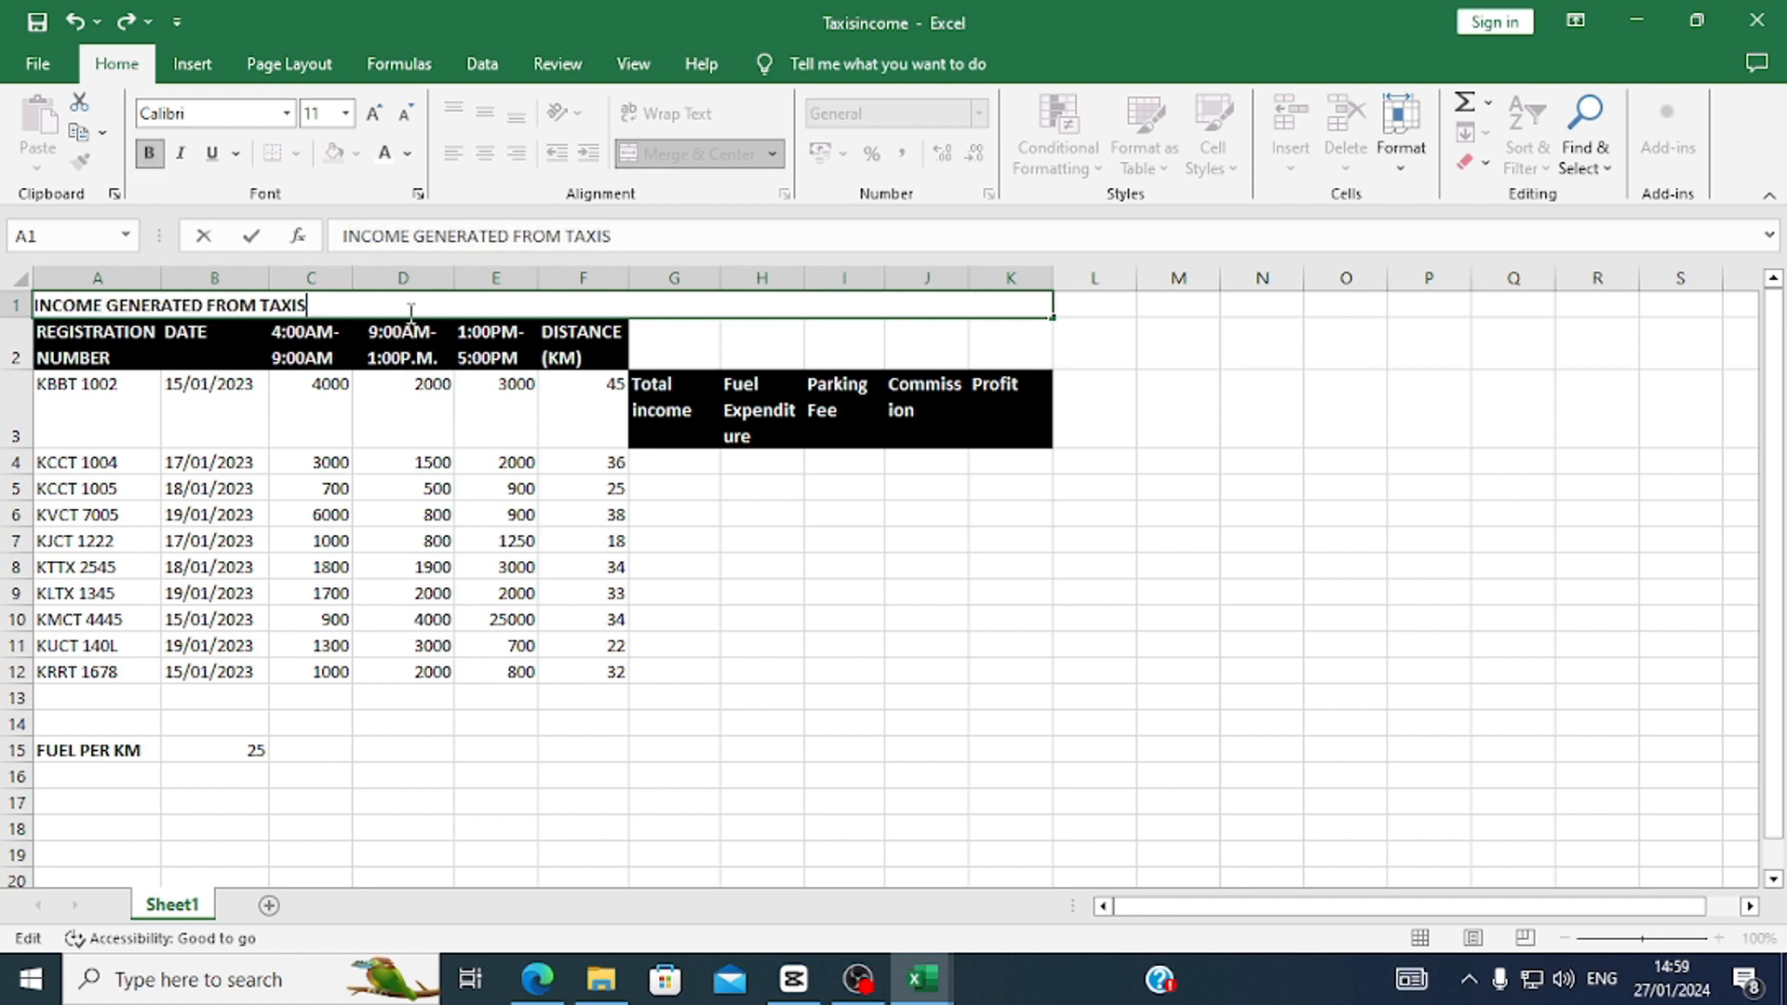
left_click(470, 398)
left_click(319, 303)
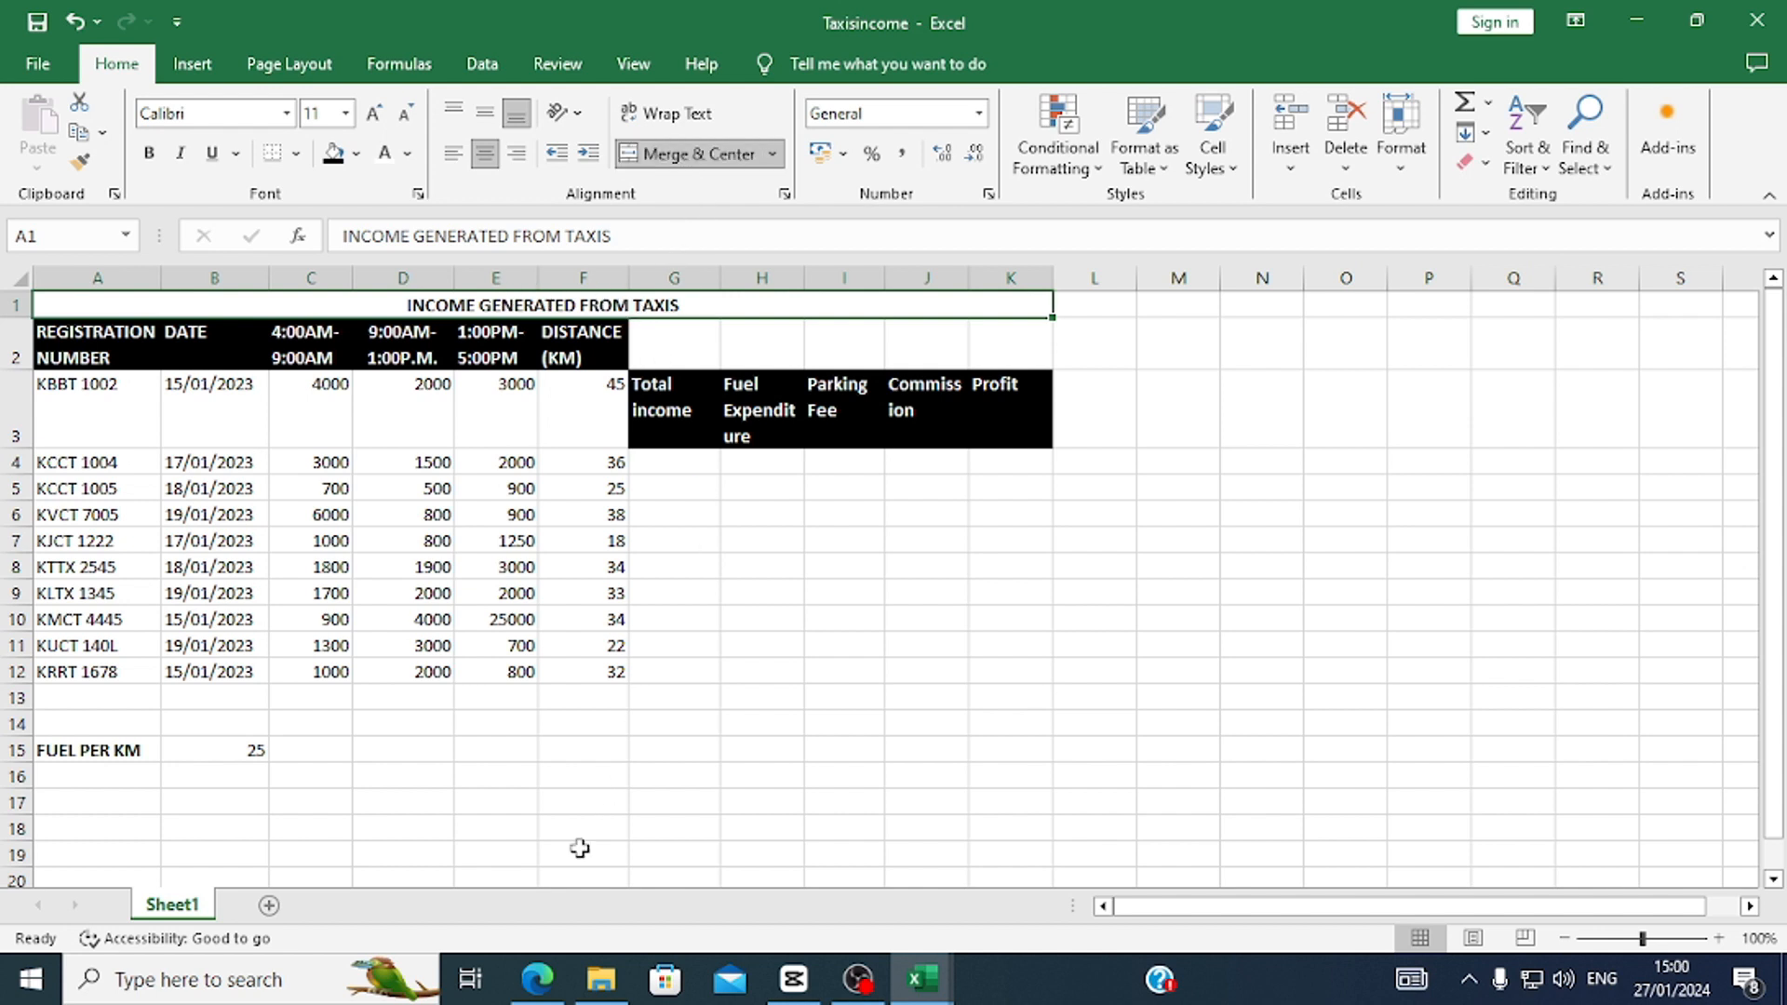
Check part (c)(iv) in the Edge PDF and set the Taxisincome worksheet's page orientation to Landscape in Excel.
left_click(537, 978)
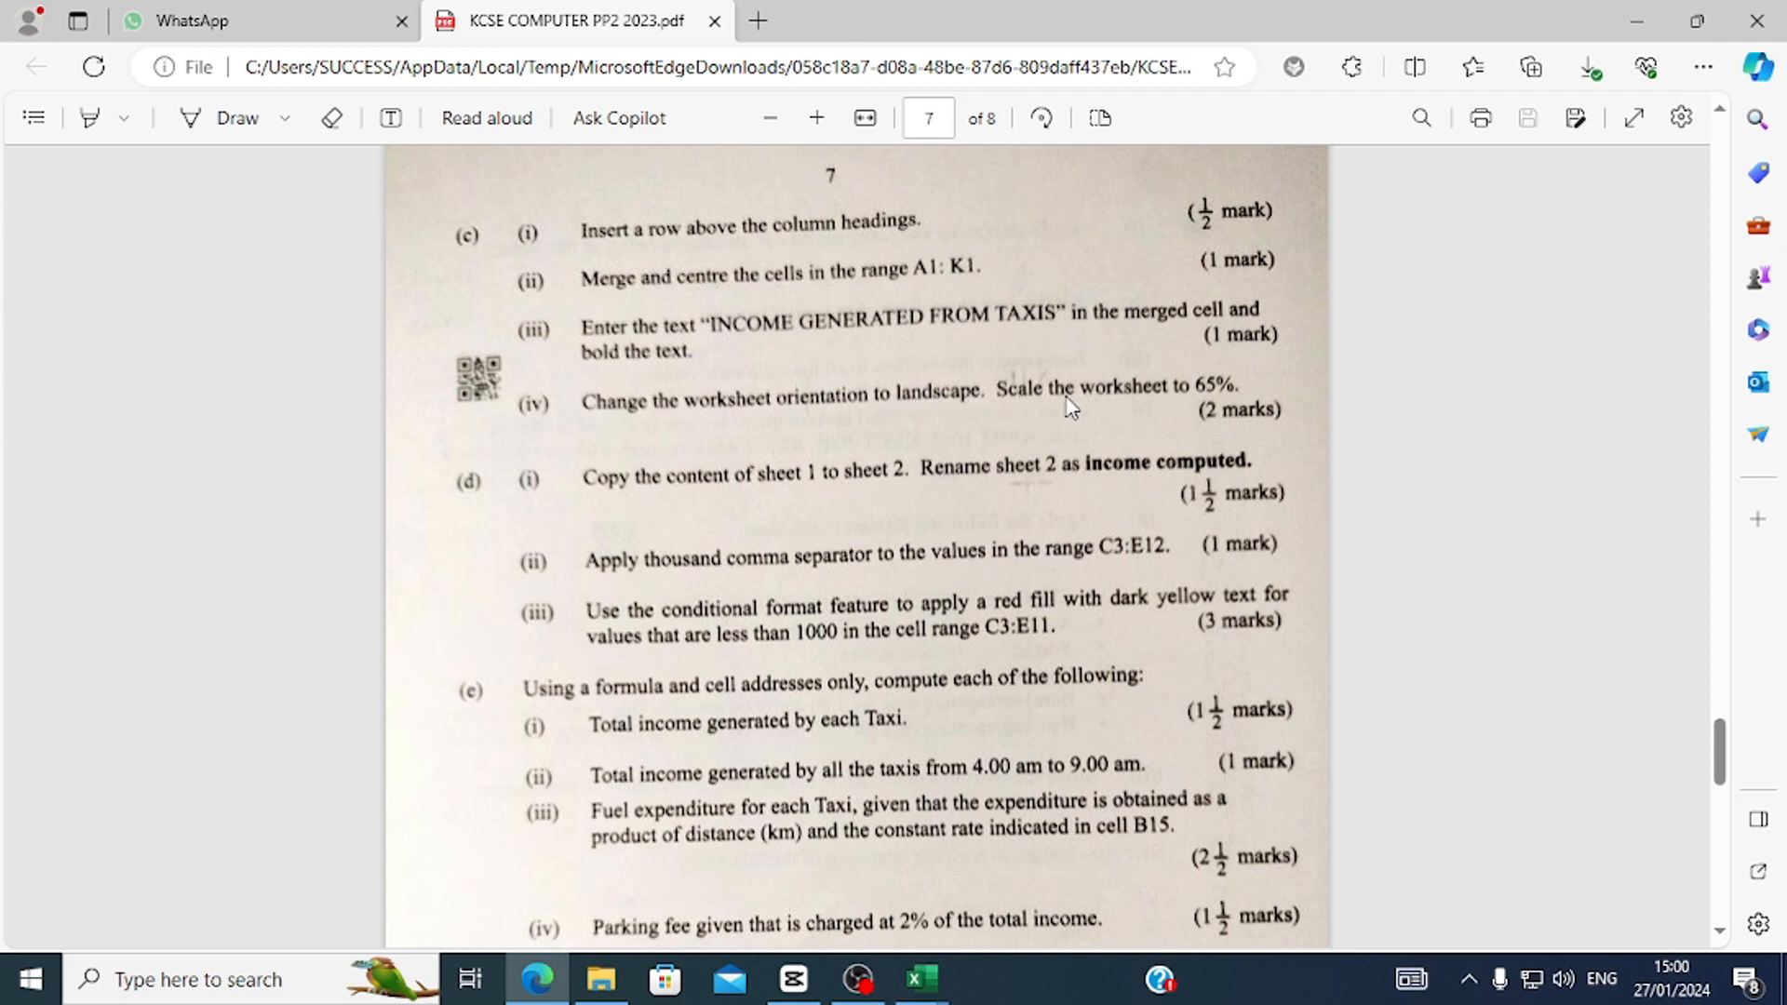
left_click(1650, 13)
mouse_move(136, 300)
left_mouse_down()
mouse_move(626, 682)
mouse_move(793, 753)
left_mouse_up()
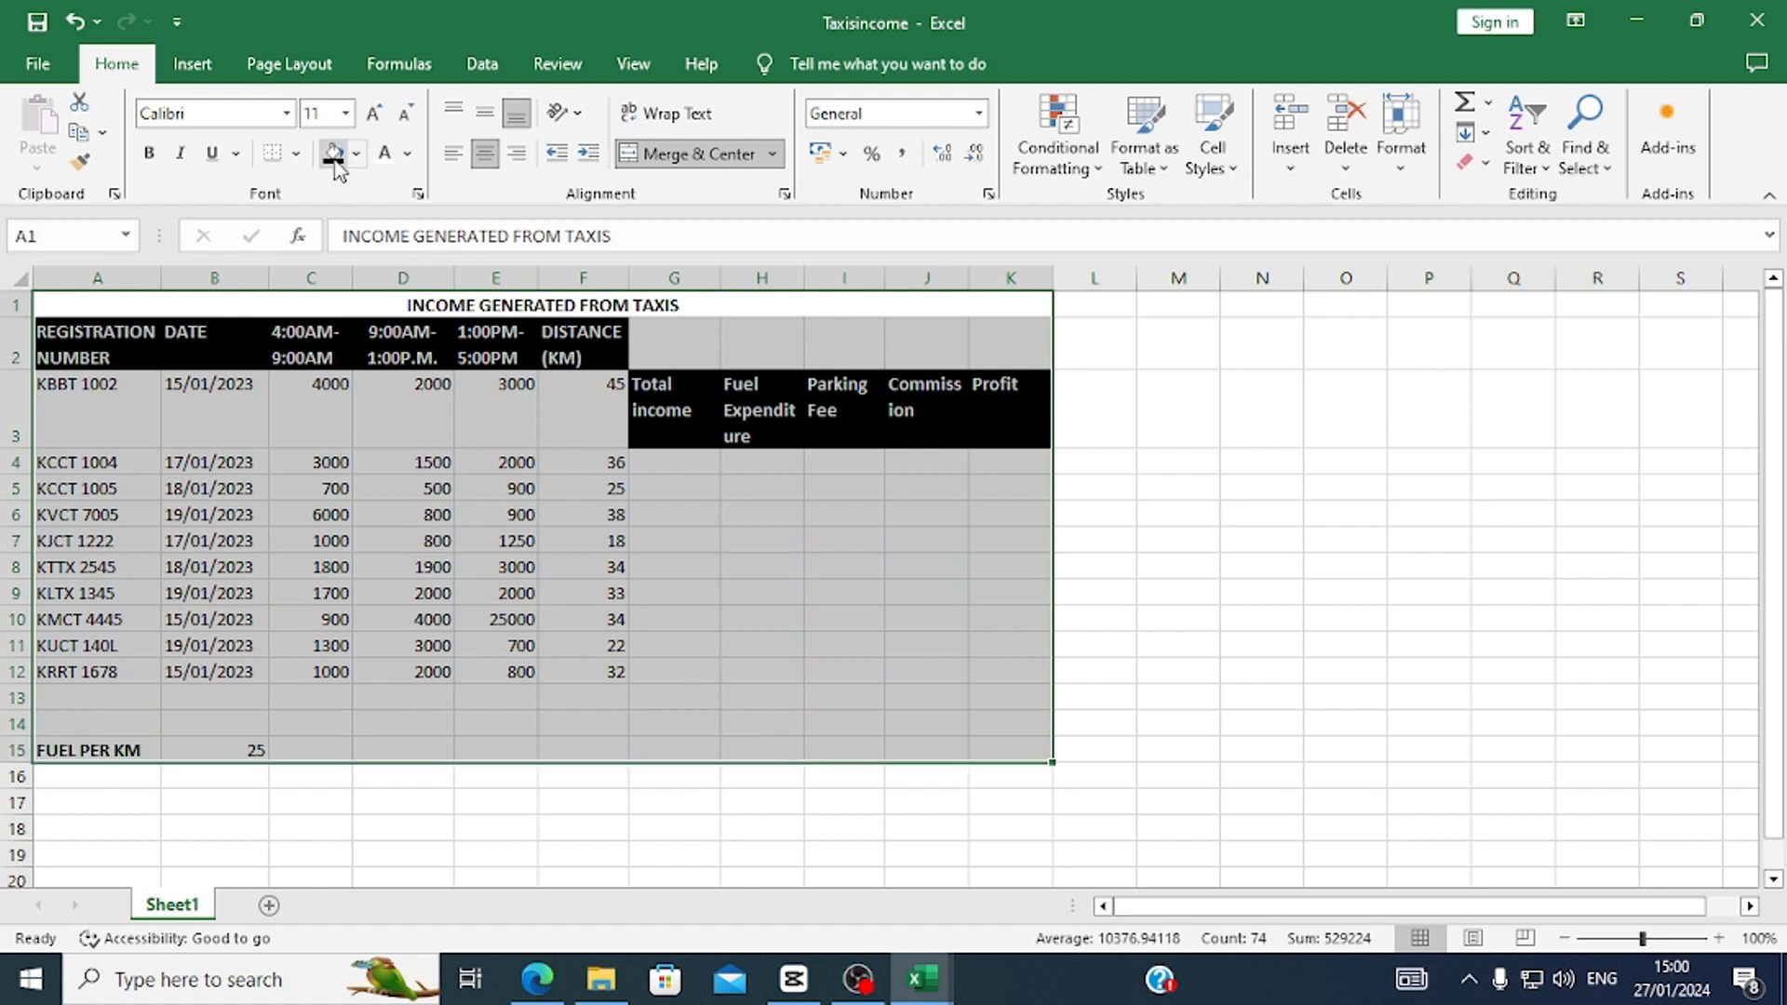
left_click(294, 65)
left_click(296, 93)
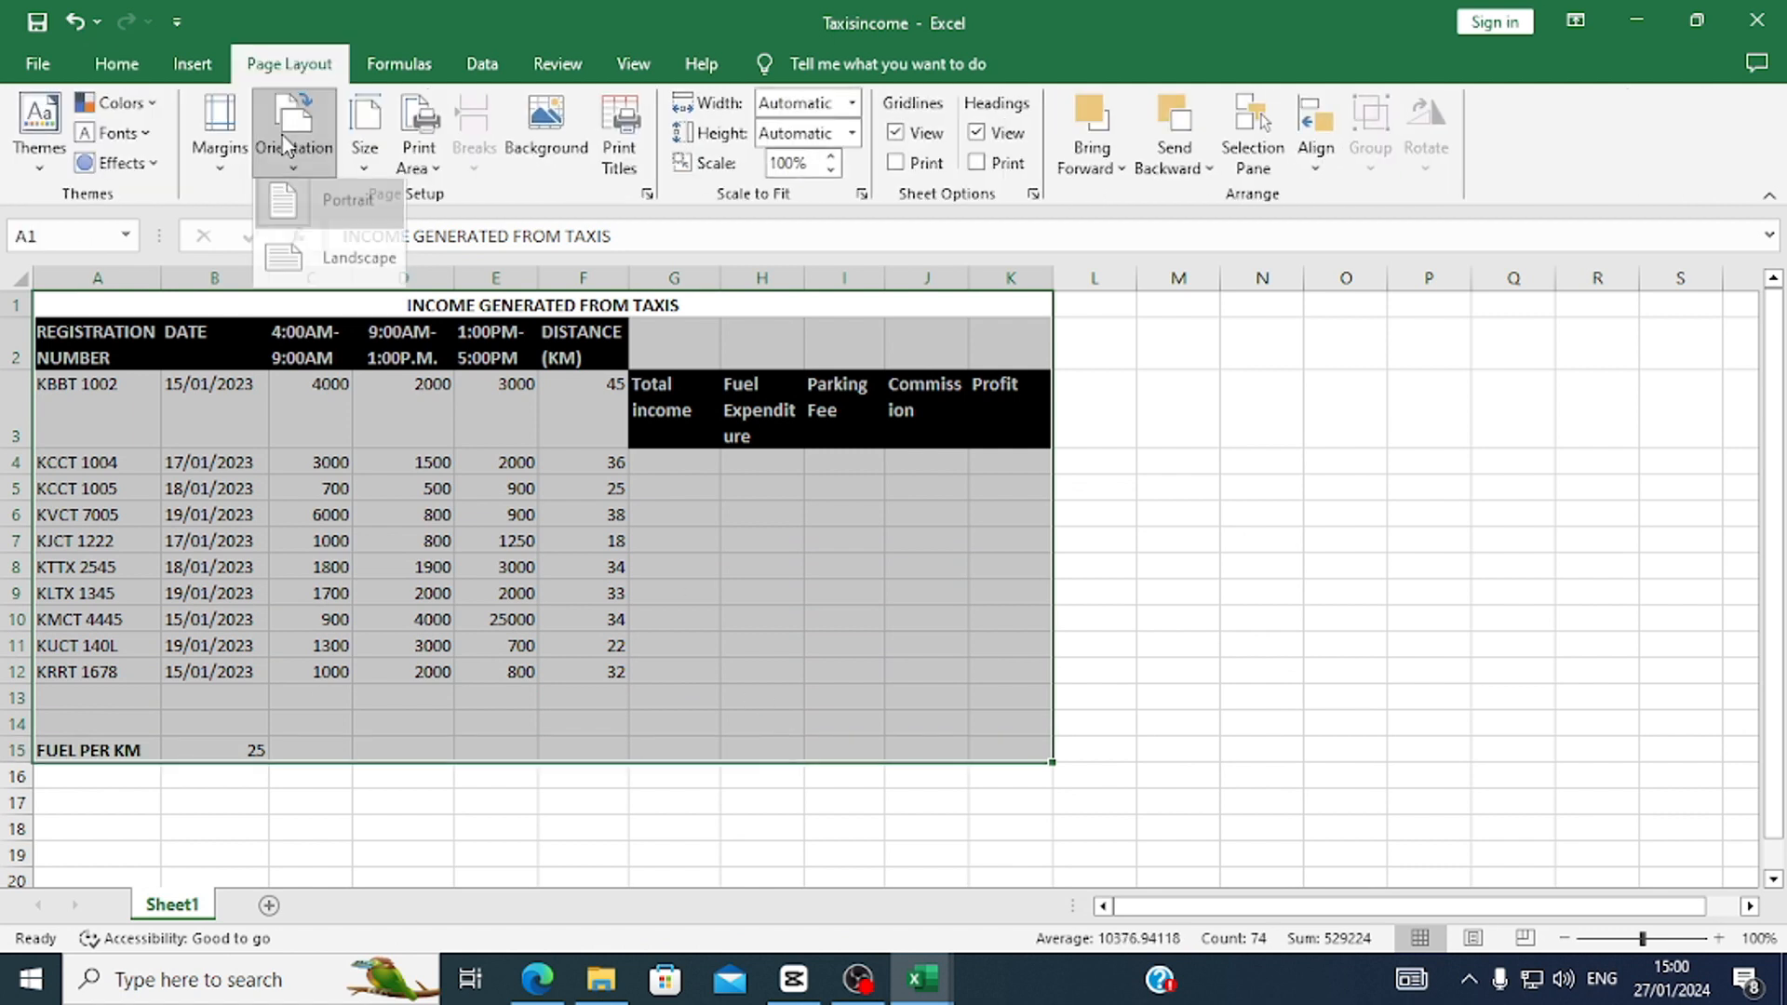
left_click(339, 200)
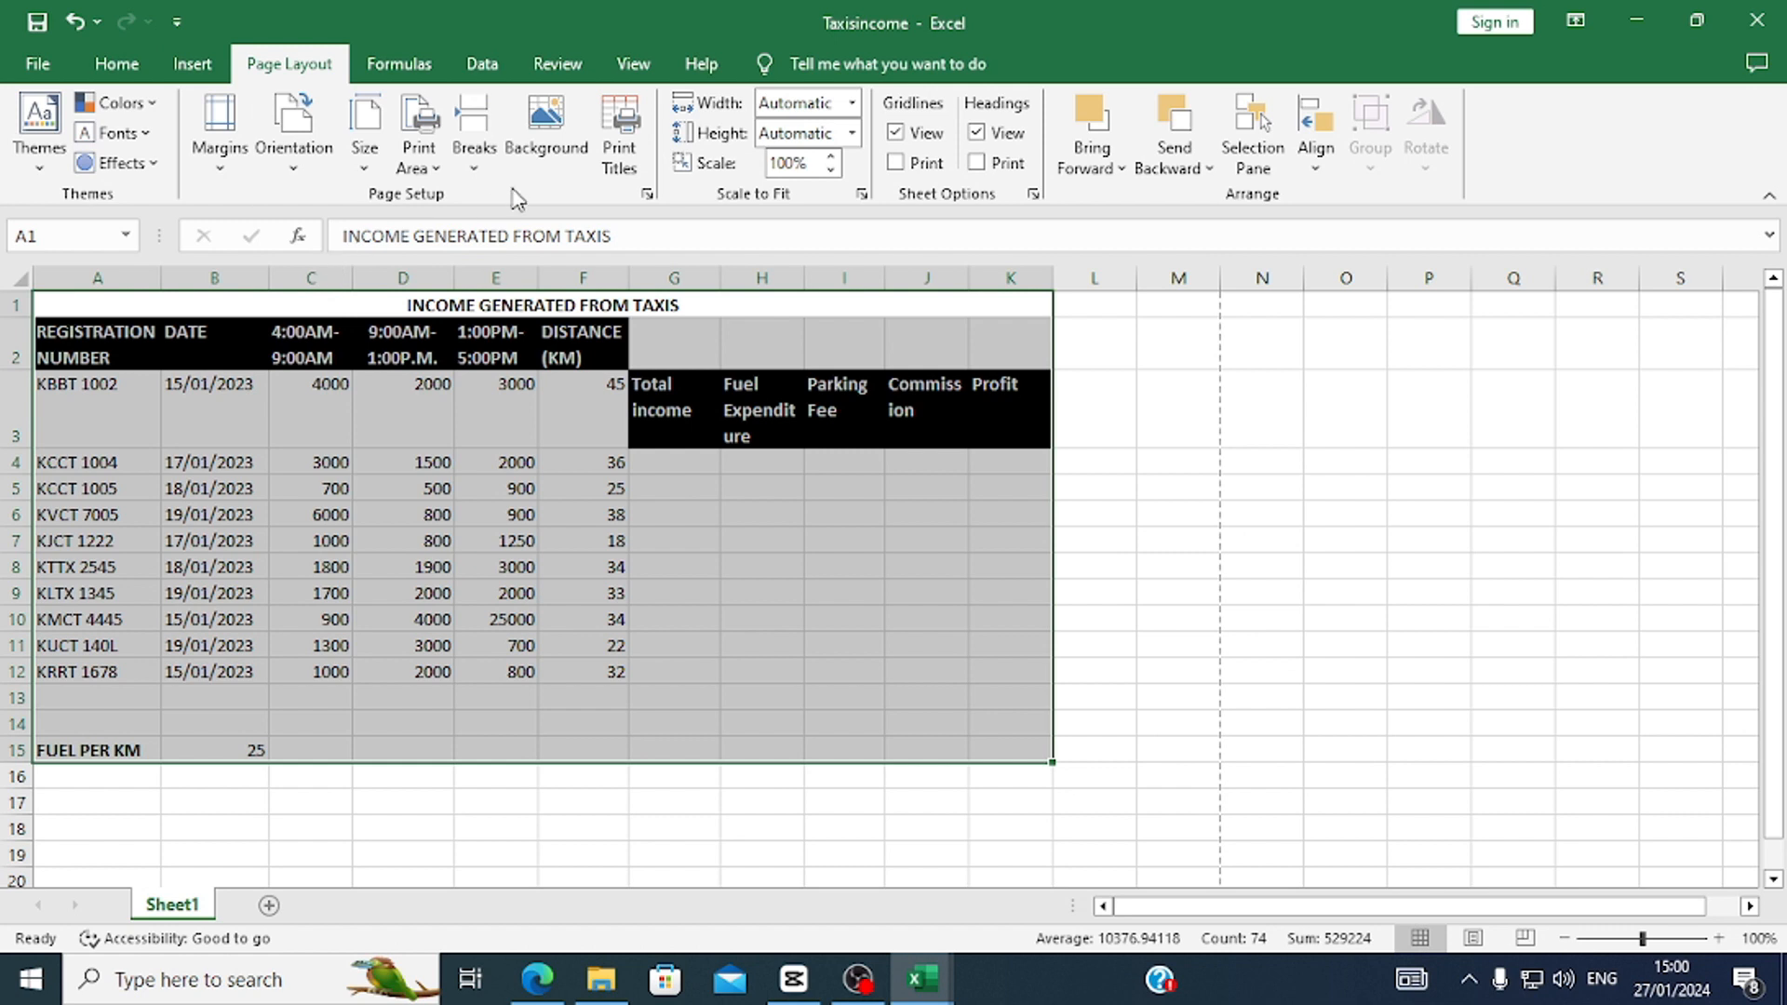
Scale the worksheet to 65% and recheck the page orientation options with A1:K15 selected.
left_click(796, 168)
type("65")
left_click(711, 511)
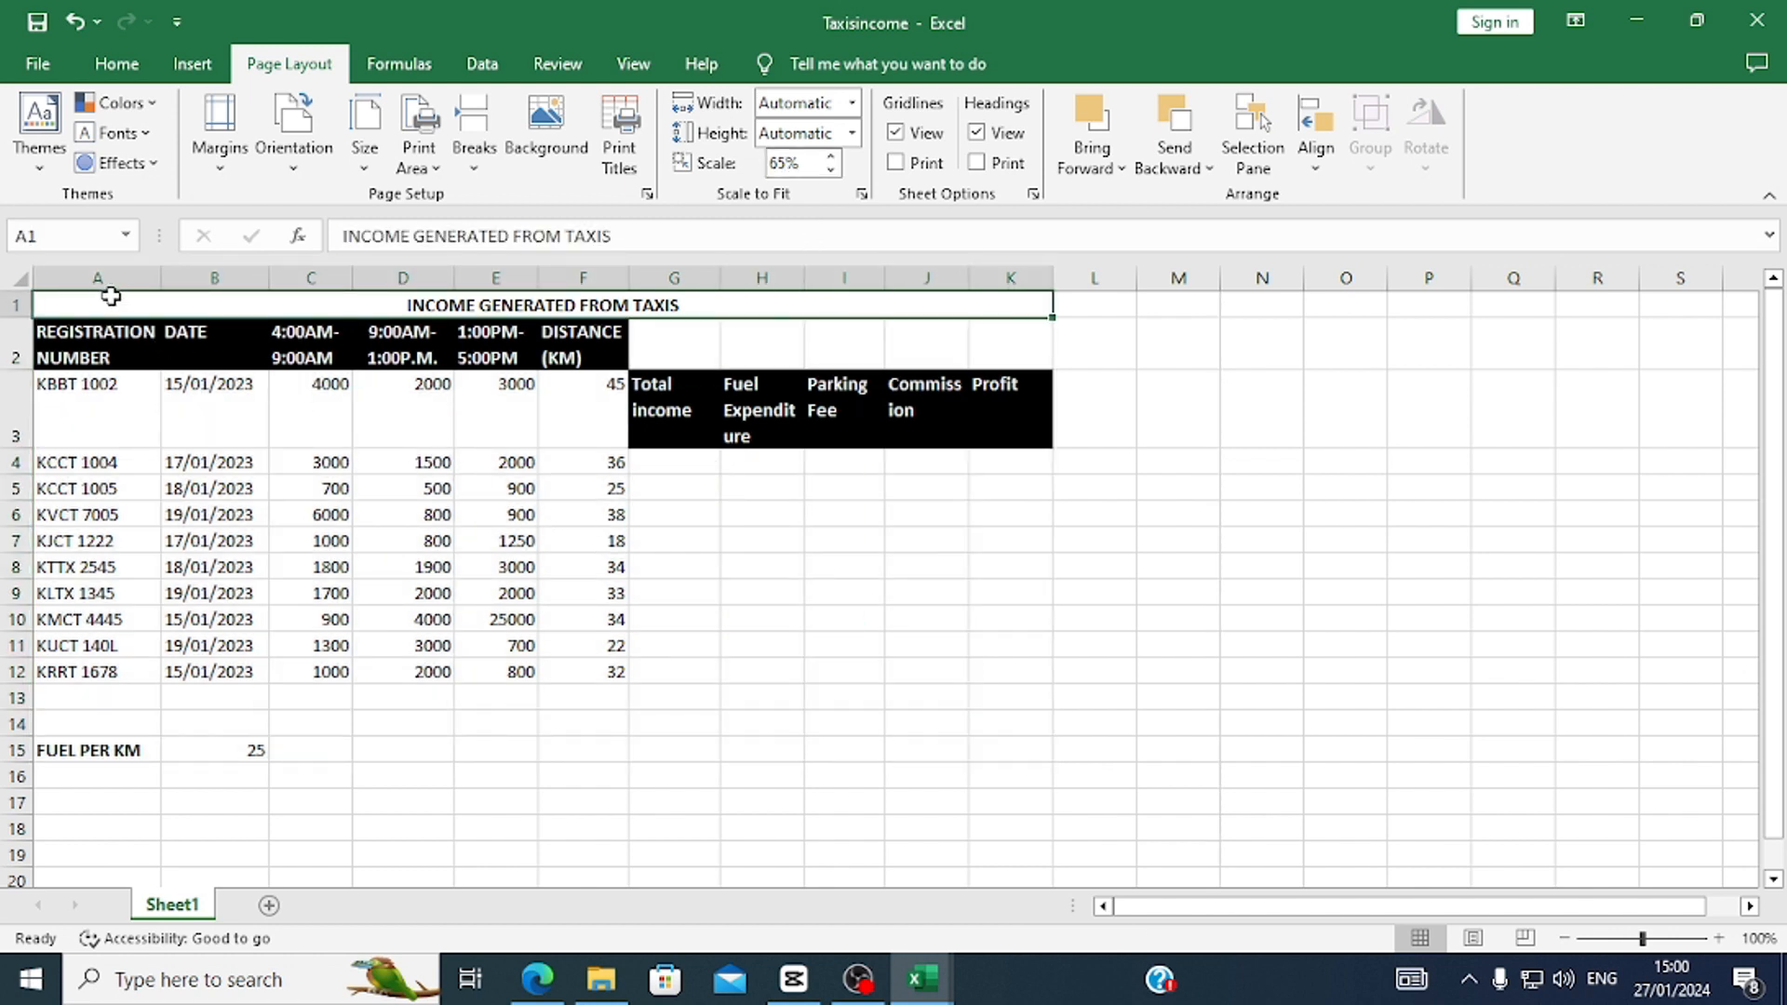
left_click_drag(108, 294, 696, 750)
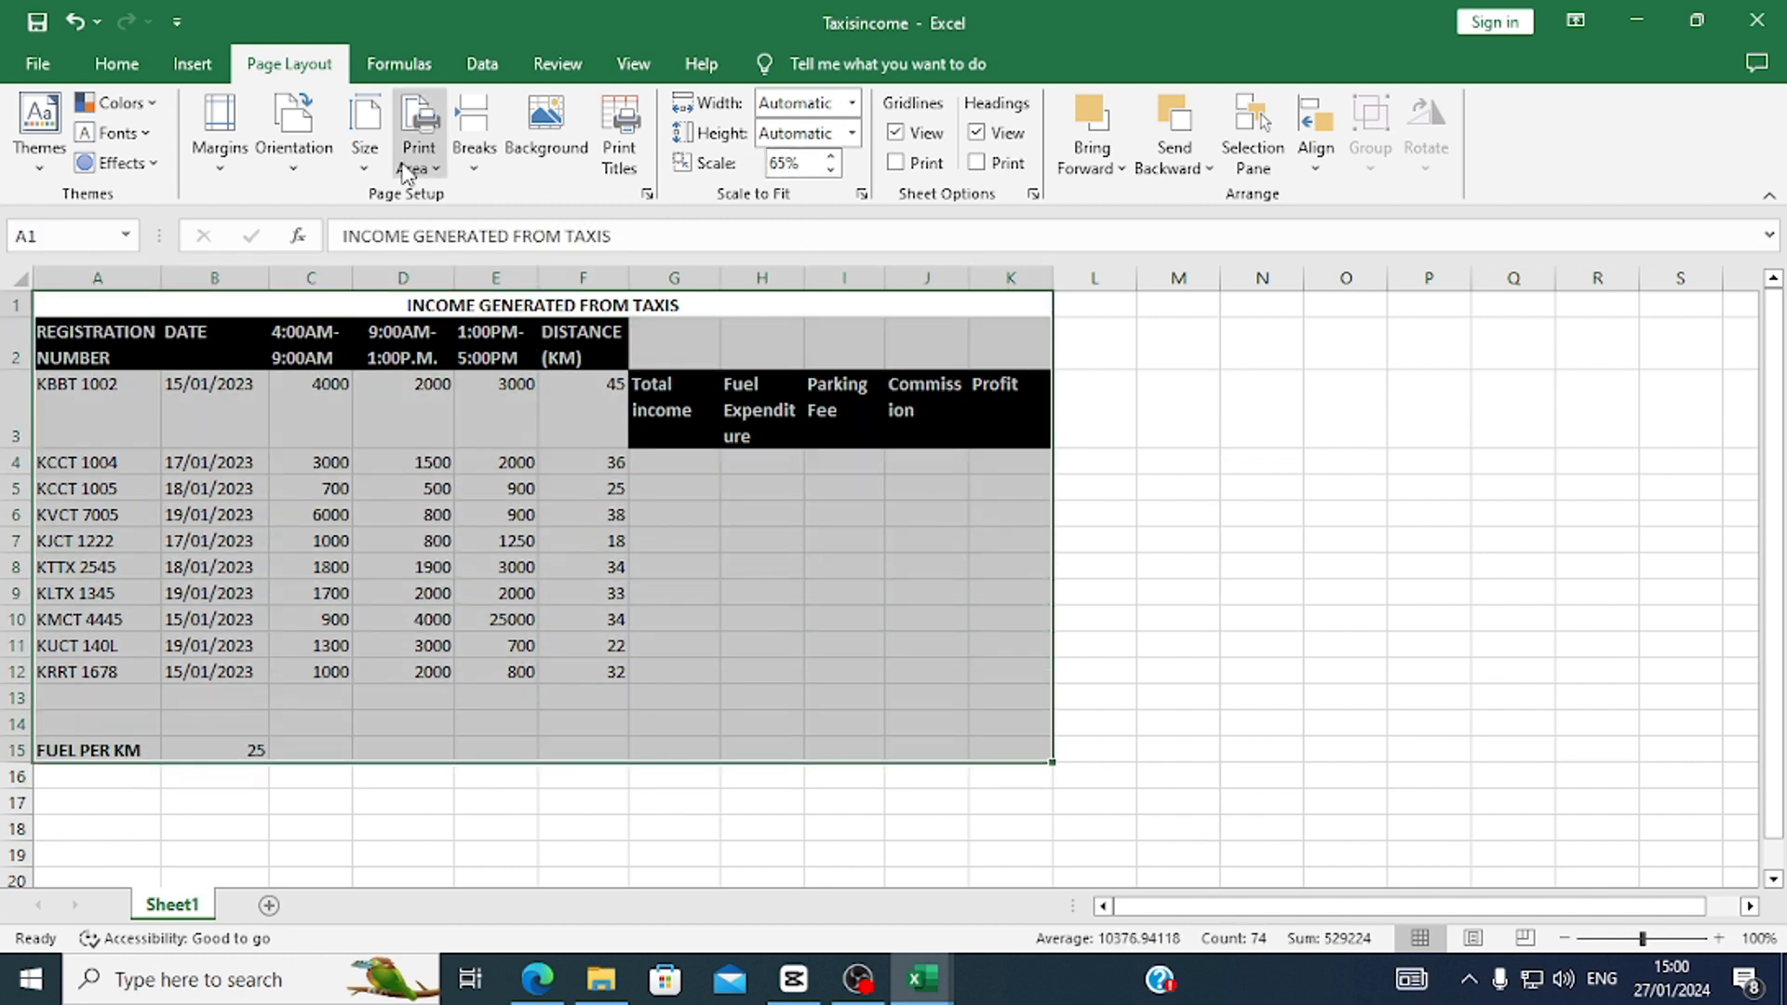
left_click(319, 161)
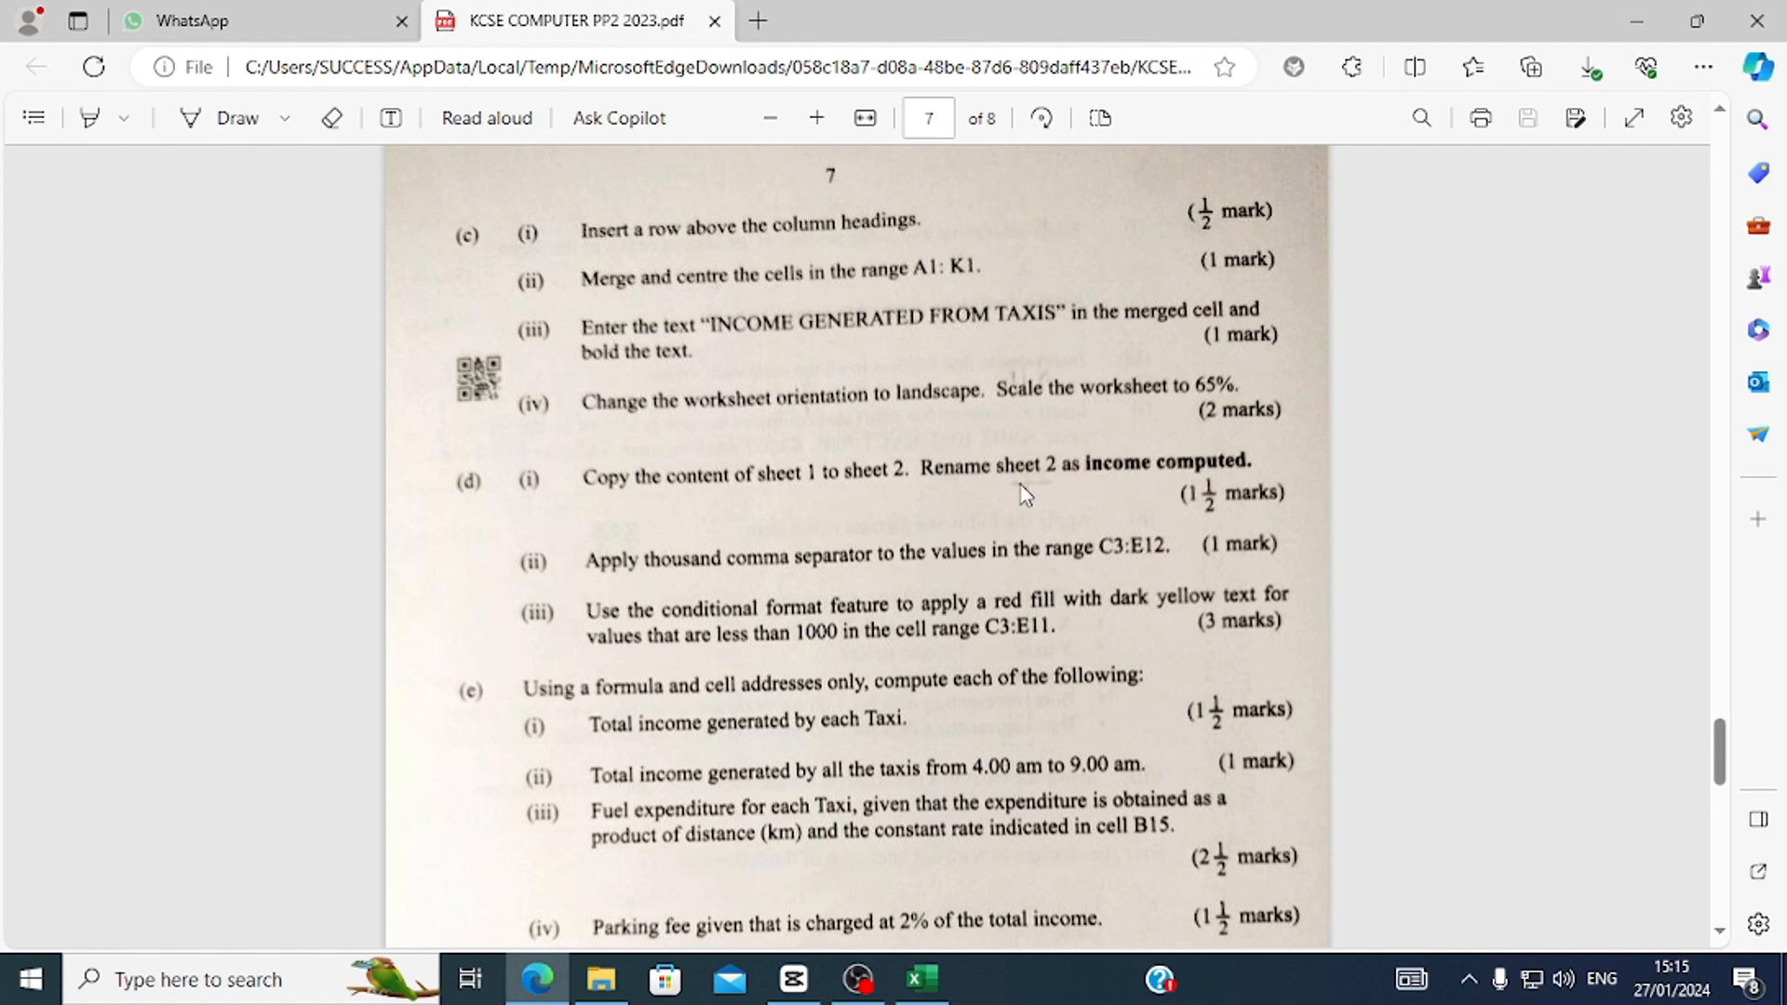
Switch to Taxisincome in Excel and create a copy of Sheet1 at the end of the workbook.
left_click(921, 978)
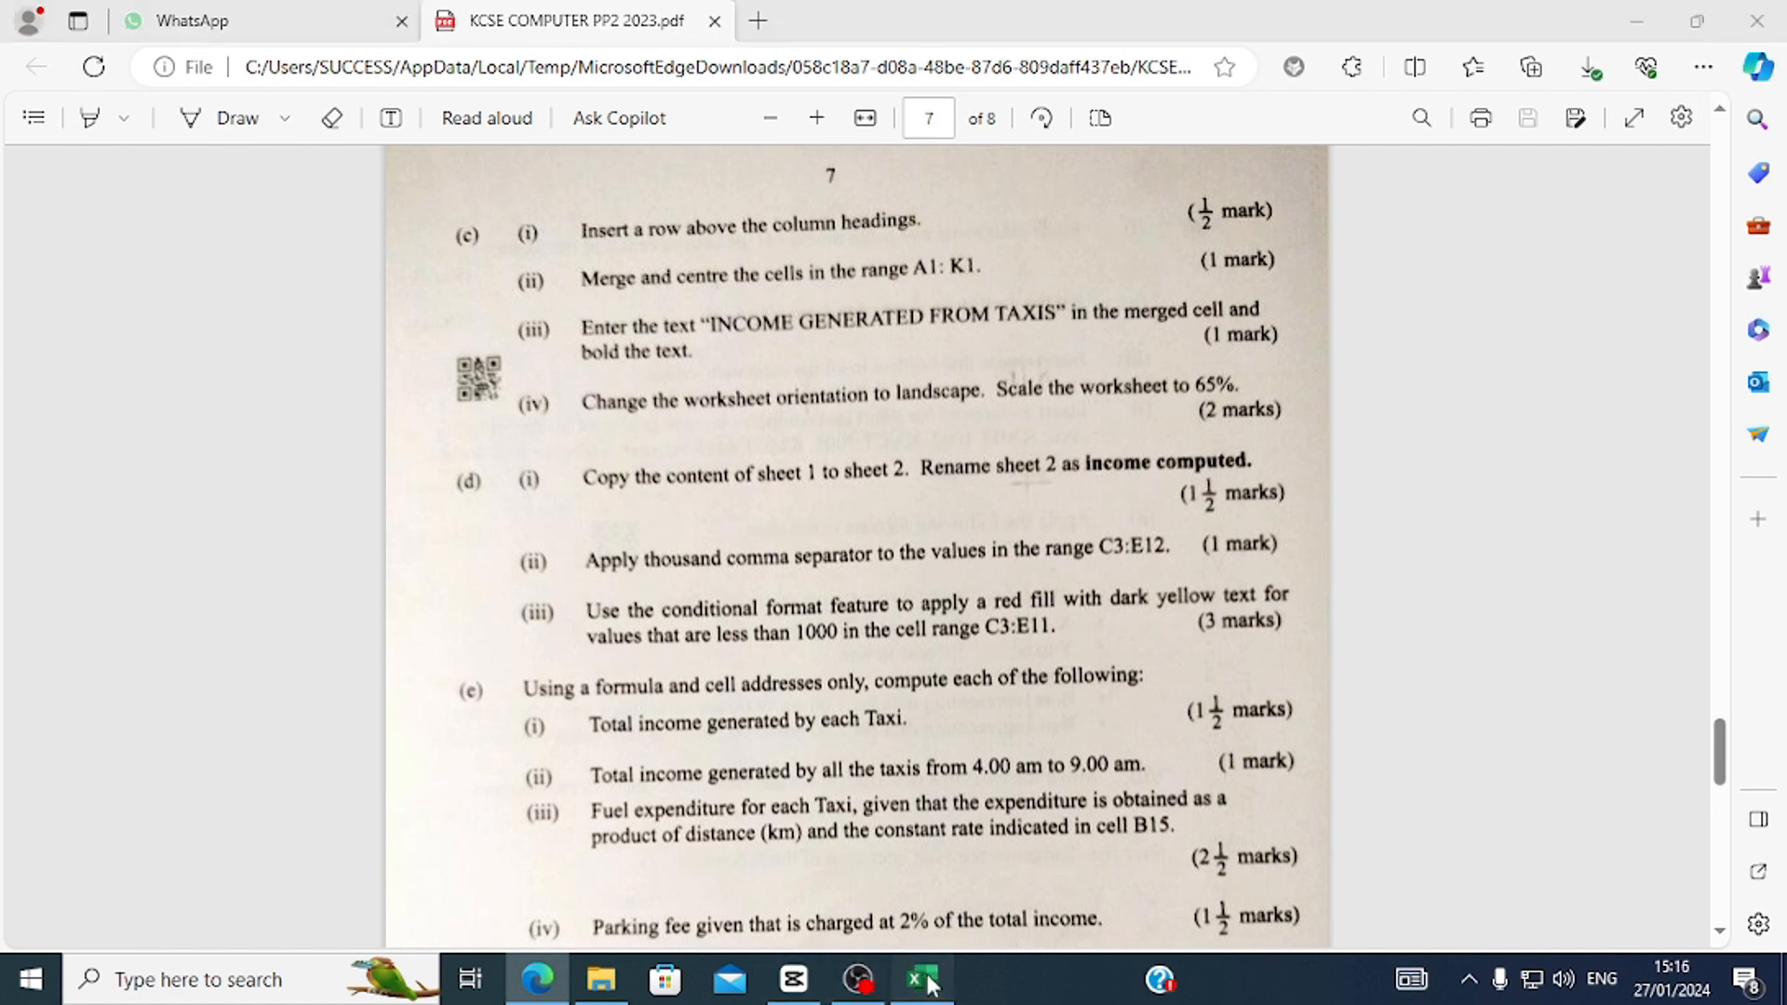
right_click(173, 904)
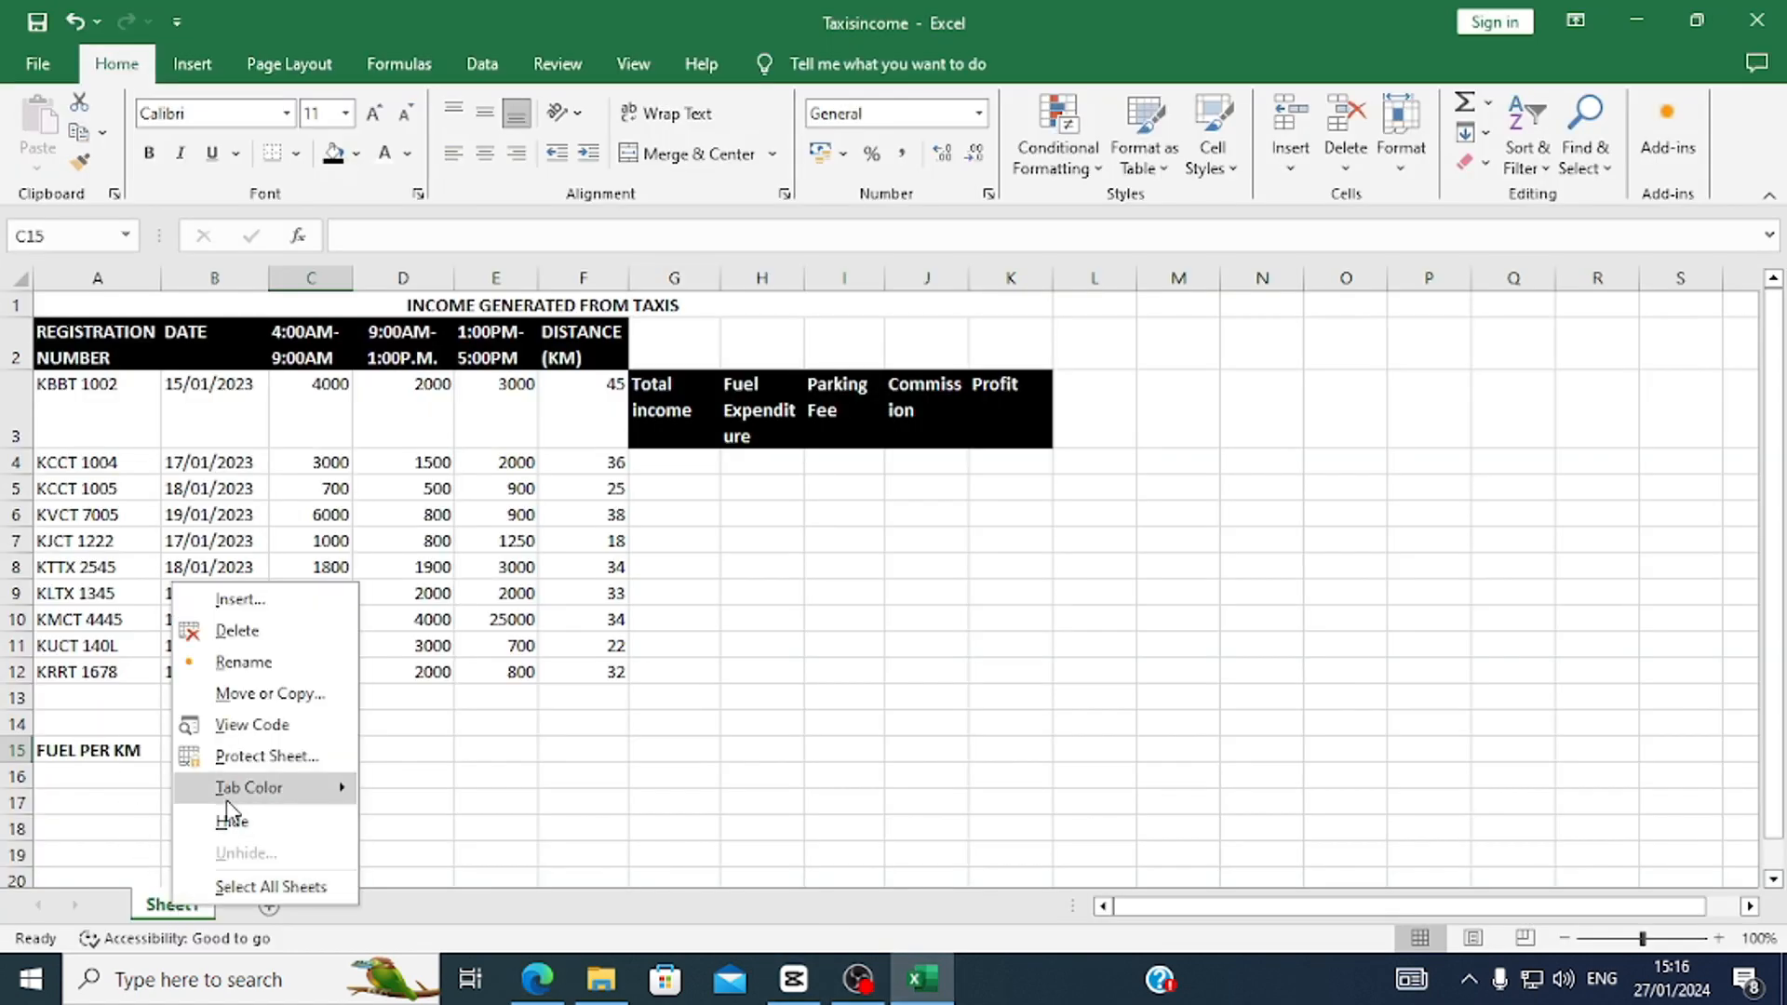
left_click(238, 693)
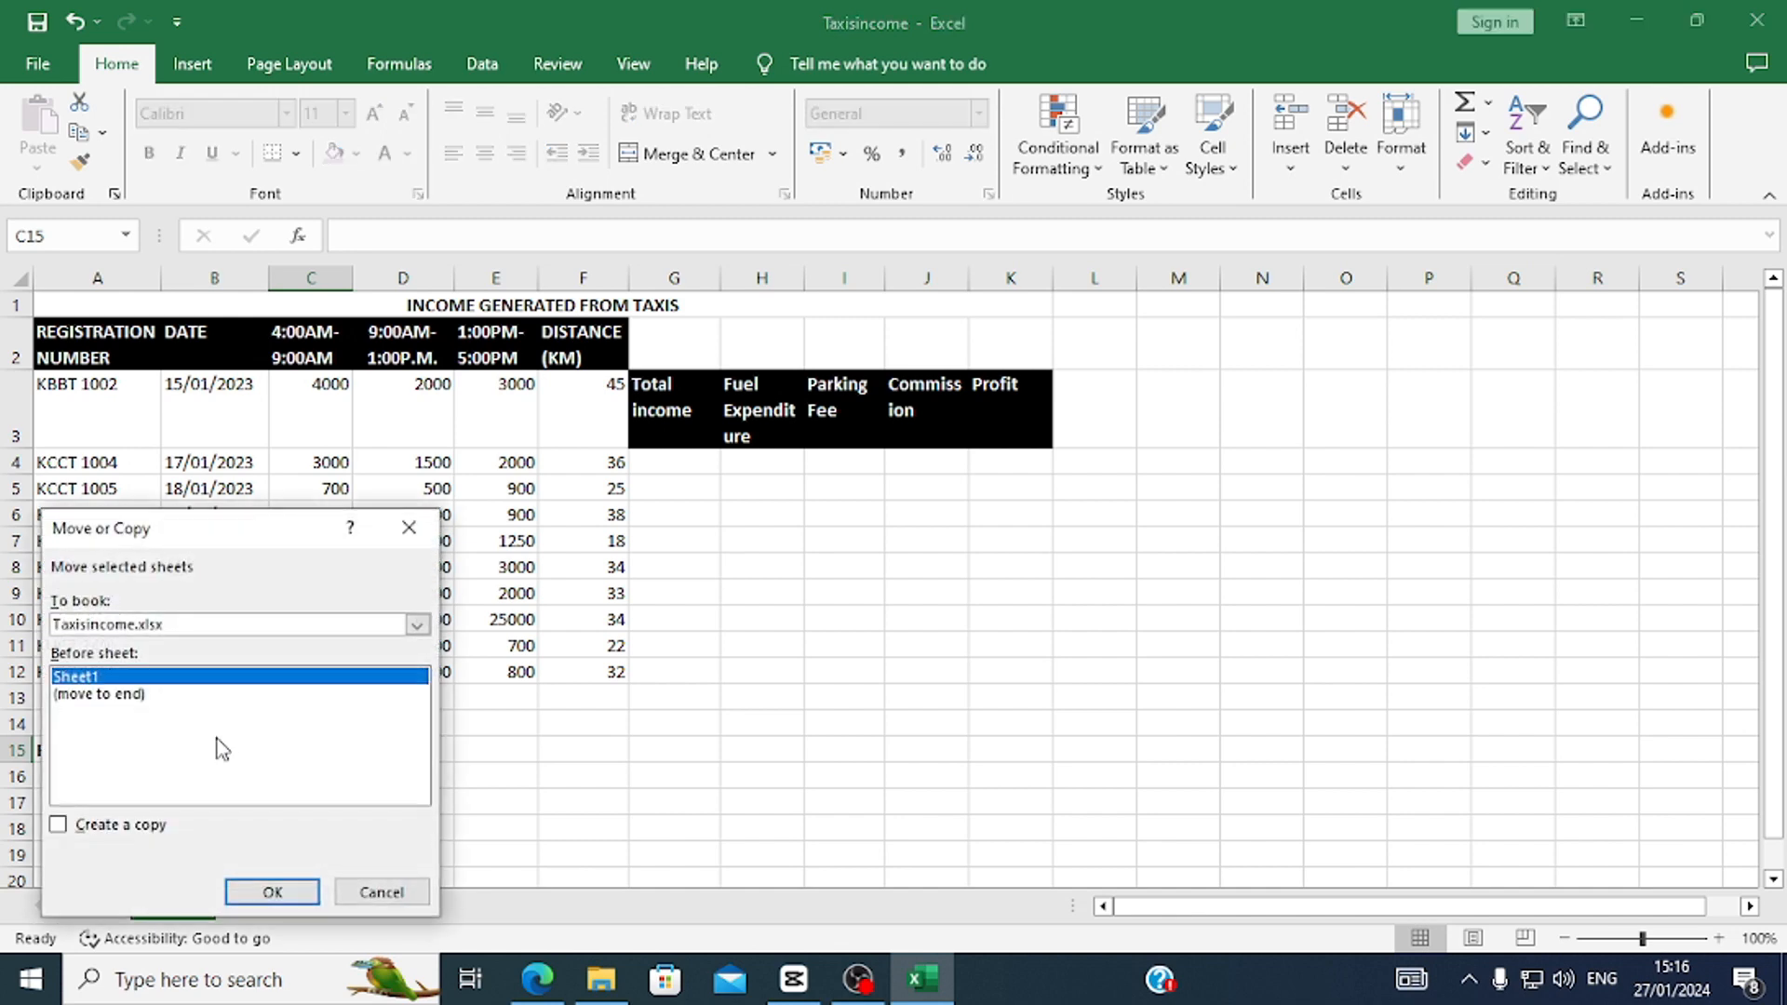
left_click(85, 694)
left_click(58, 825)
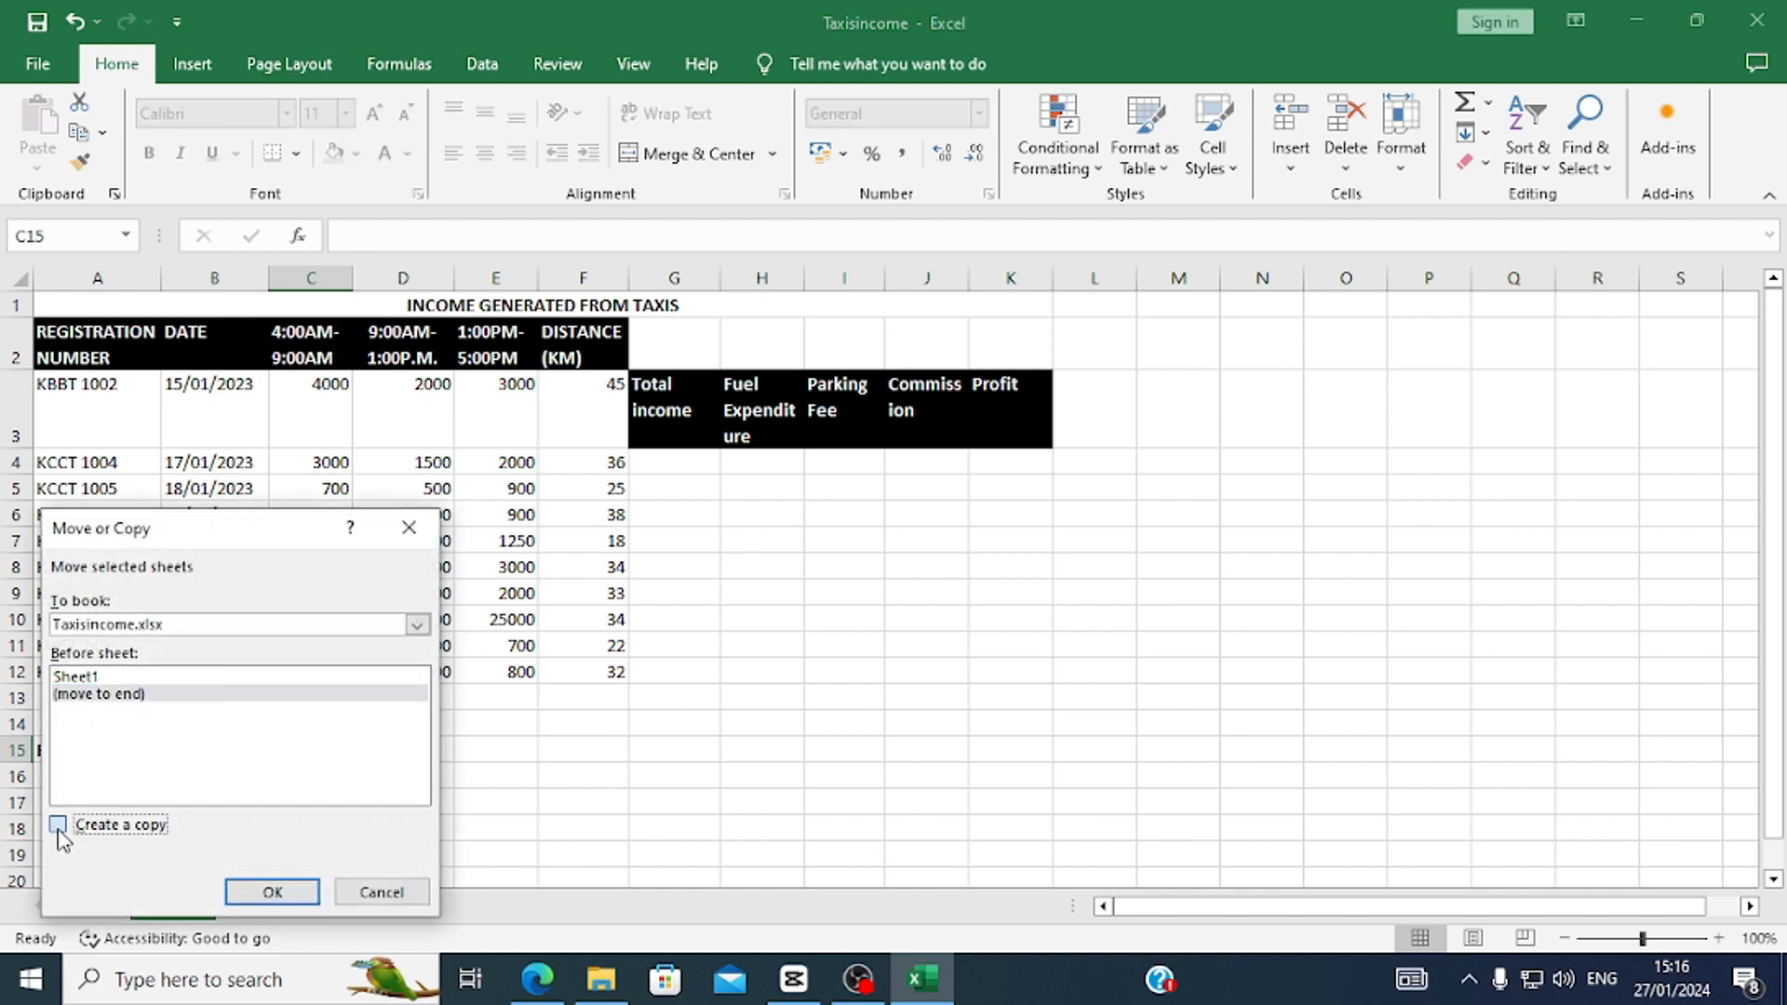
left_click(271, 891)
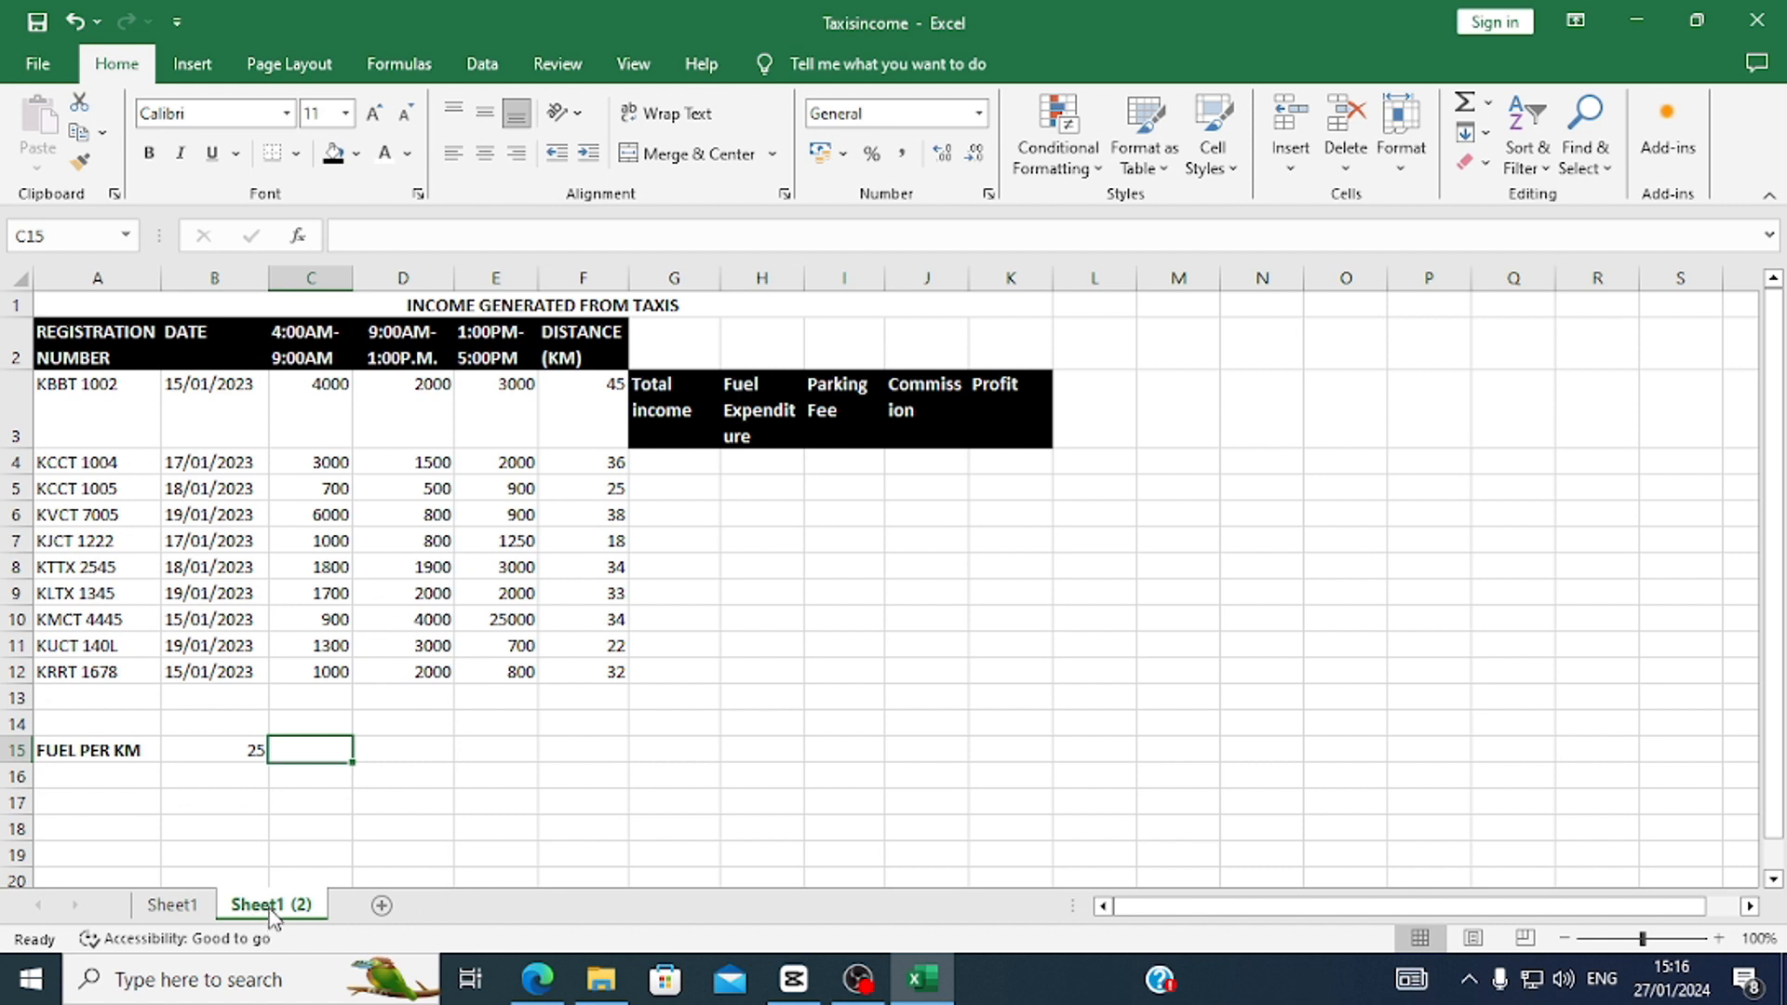
Rename the copied sheet as income computed and compare it with Sheet1.
right_click(277, 907)
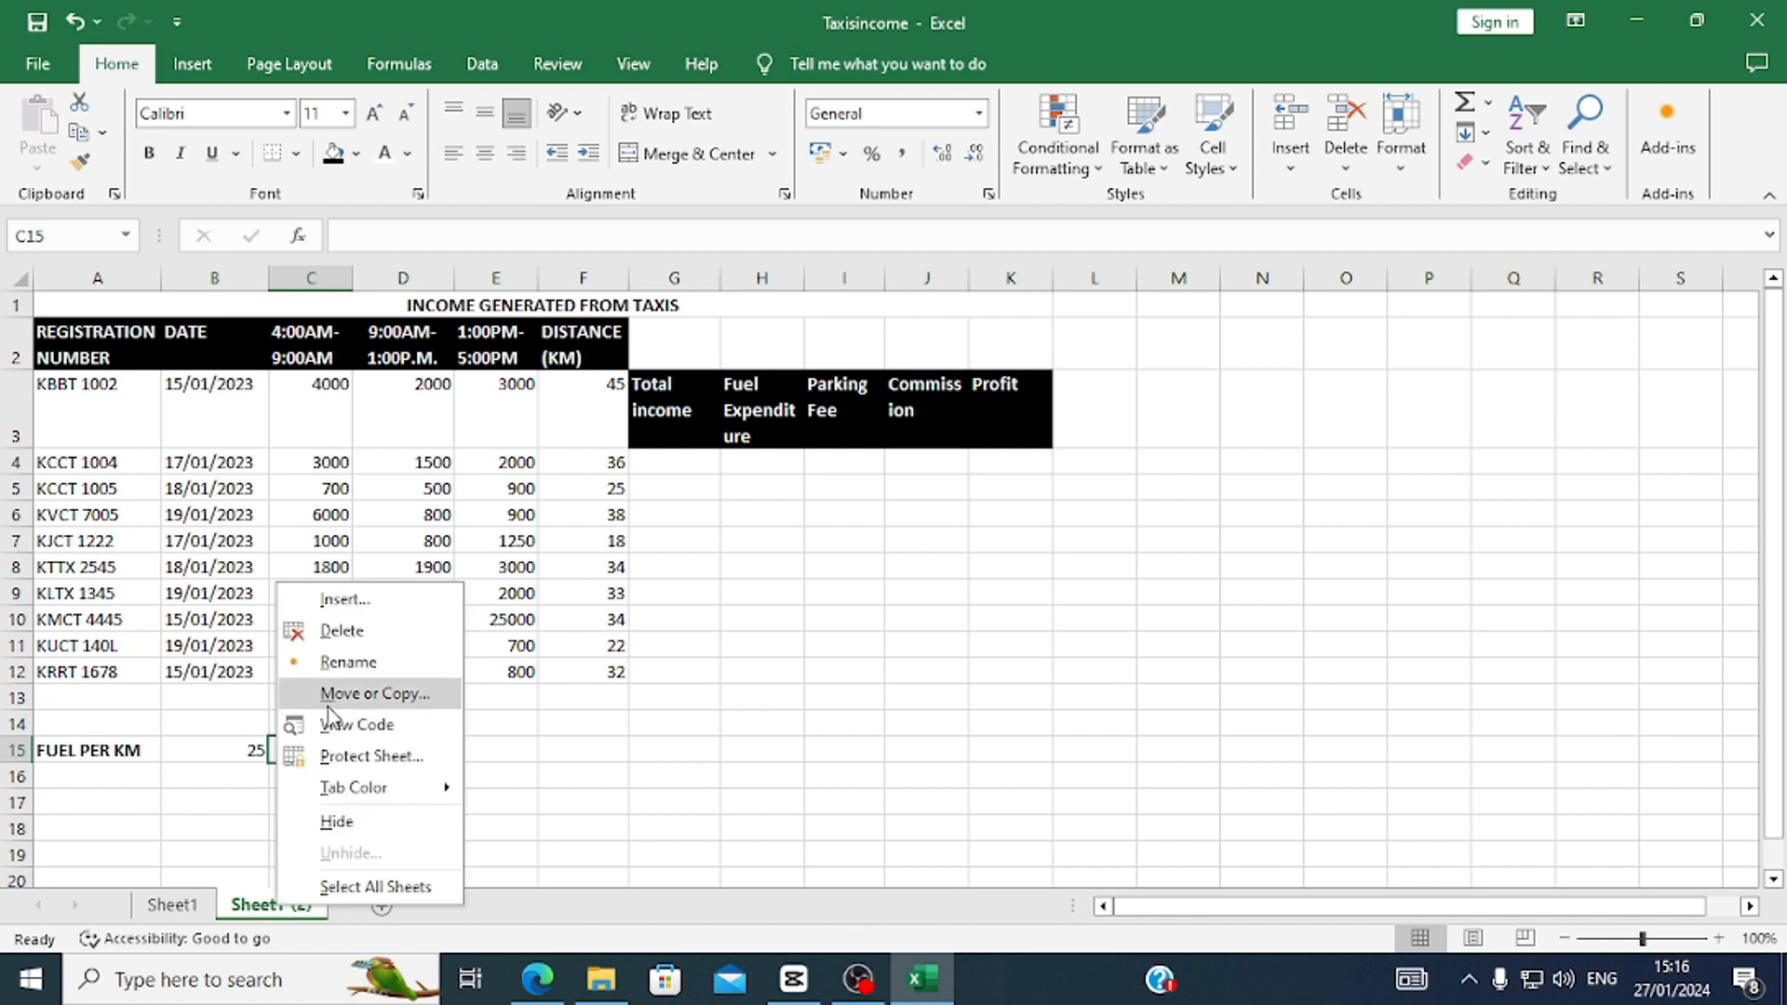
left_click(335, 662)
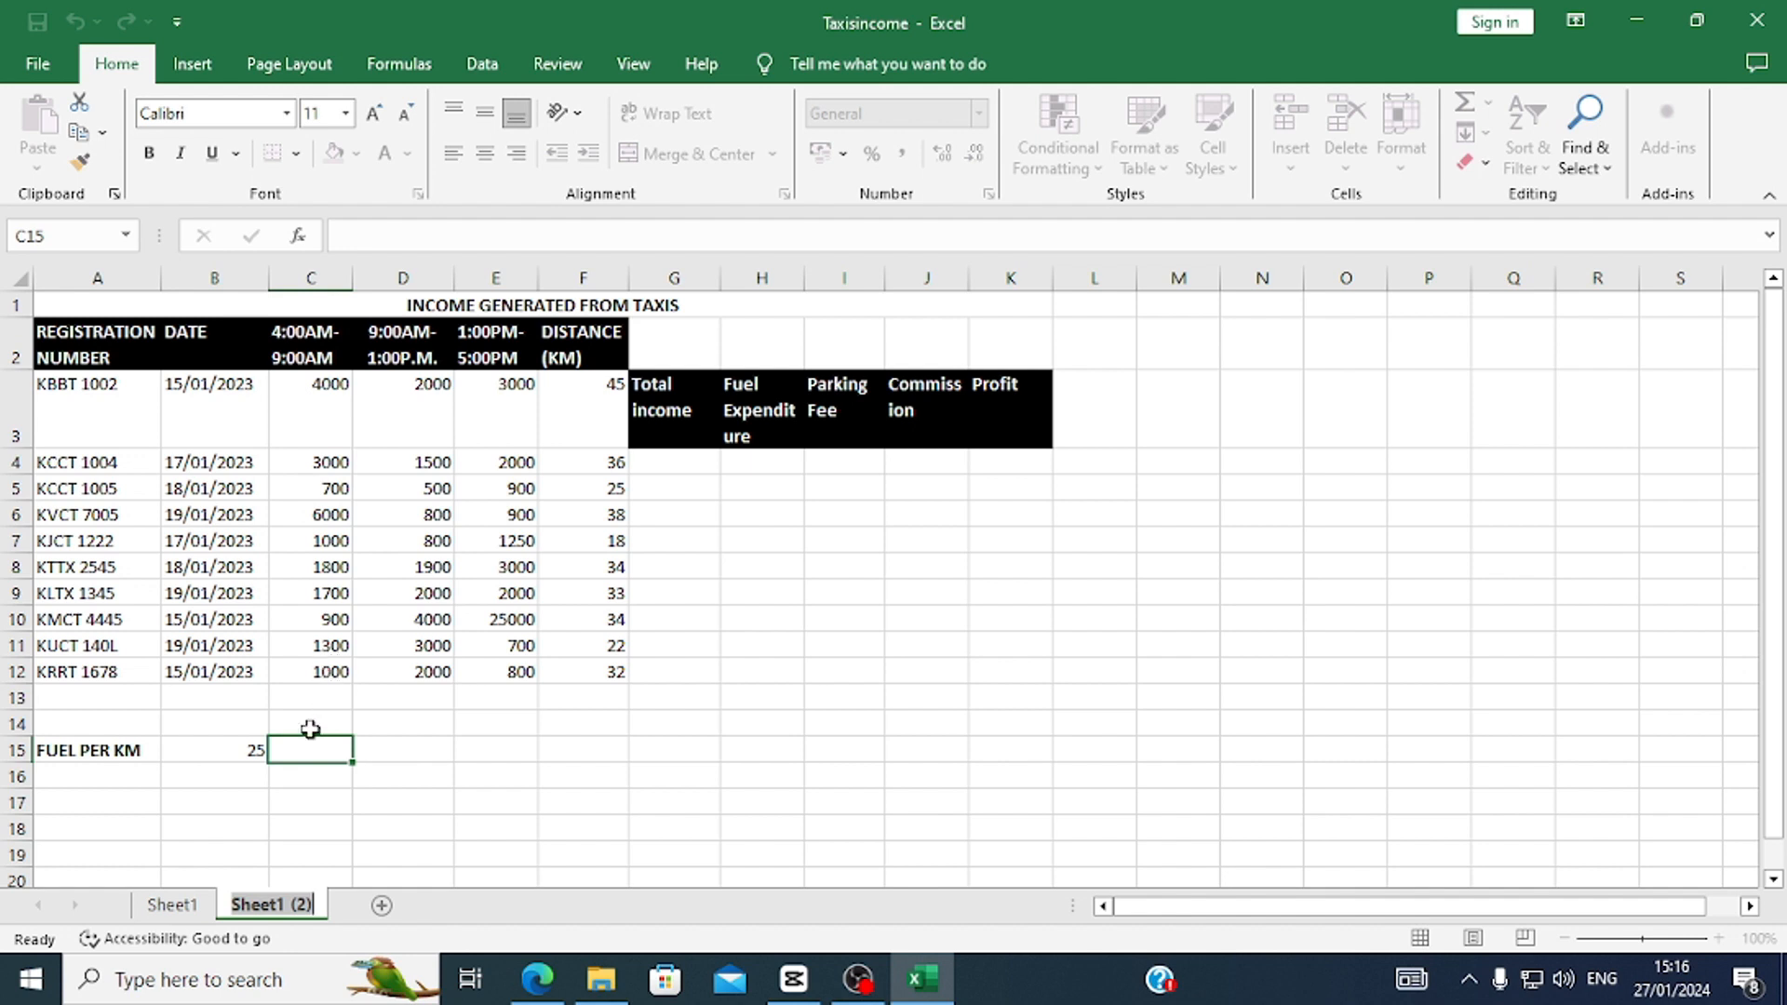
type("i")
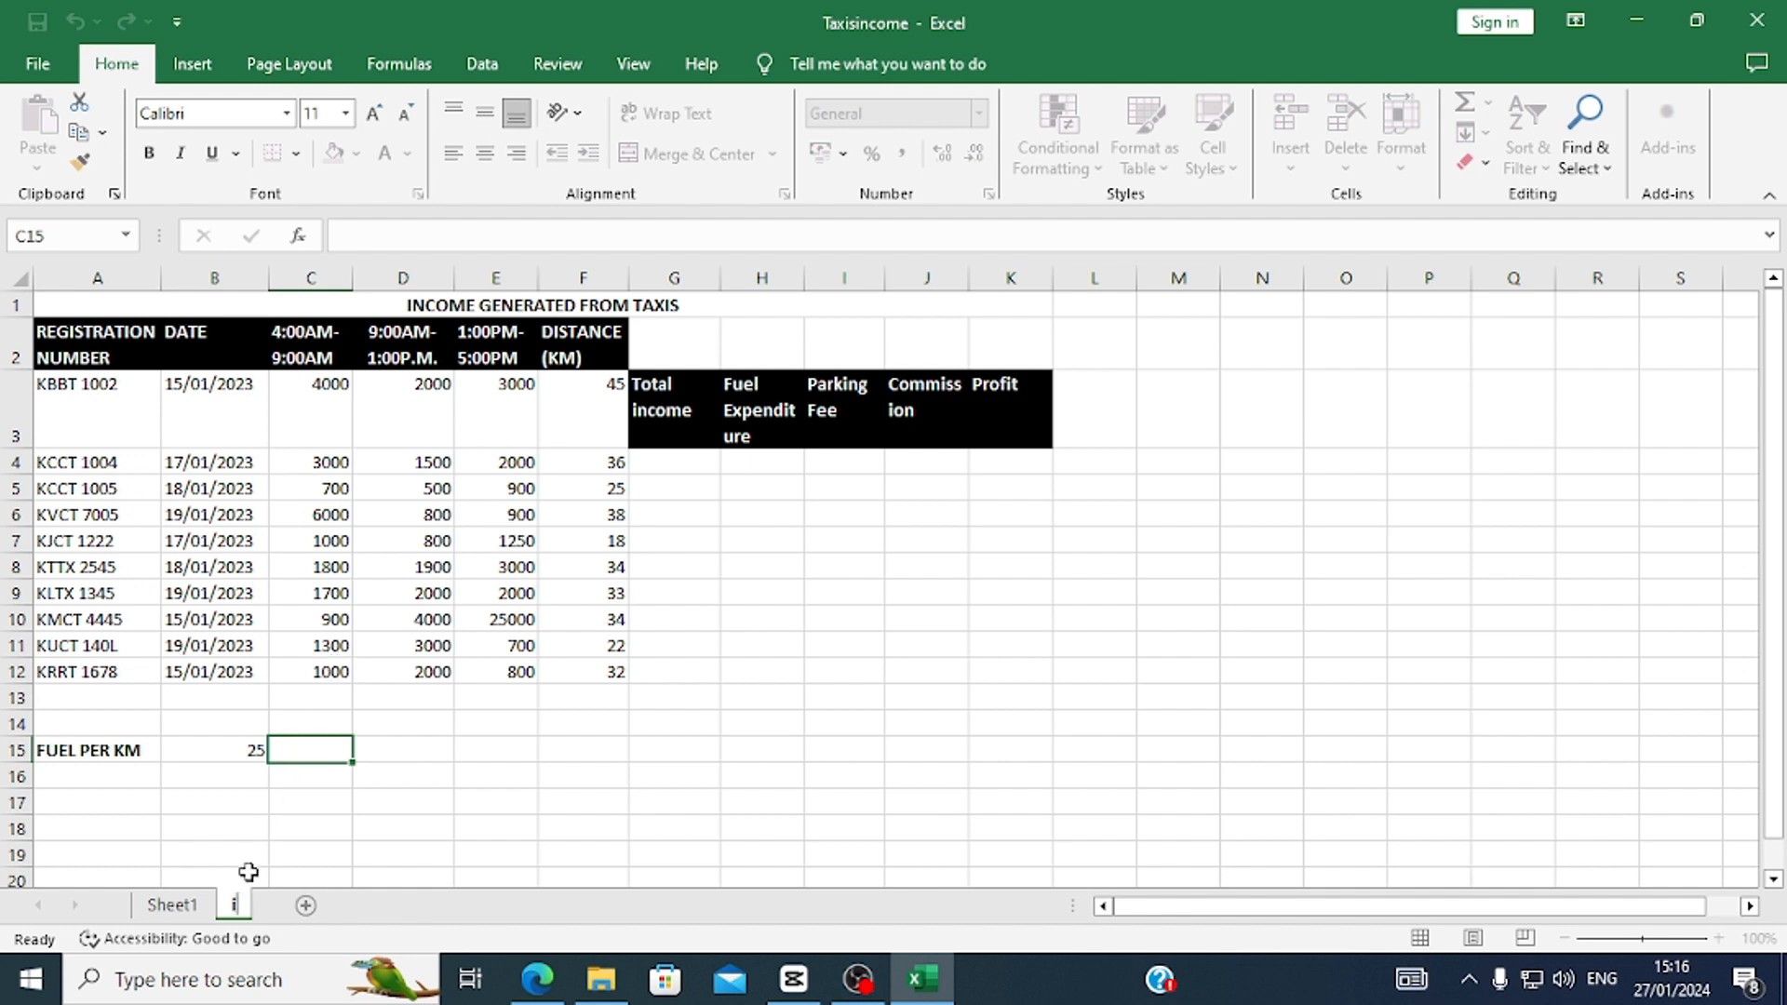
type("ncome computed")
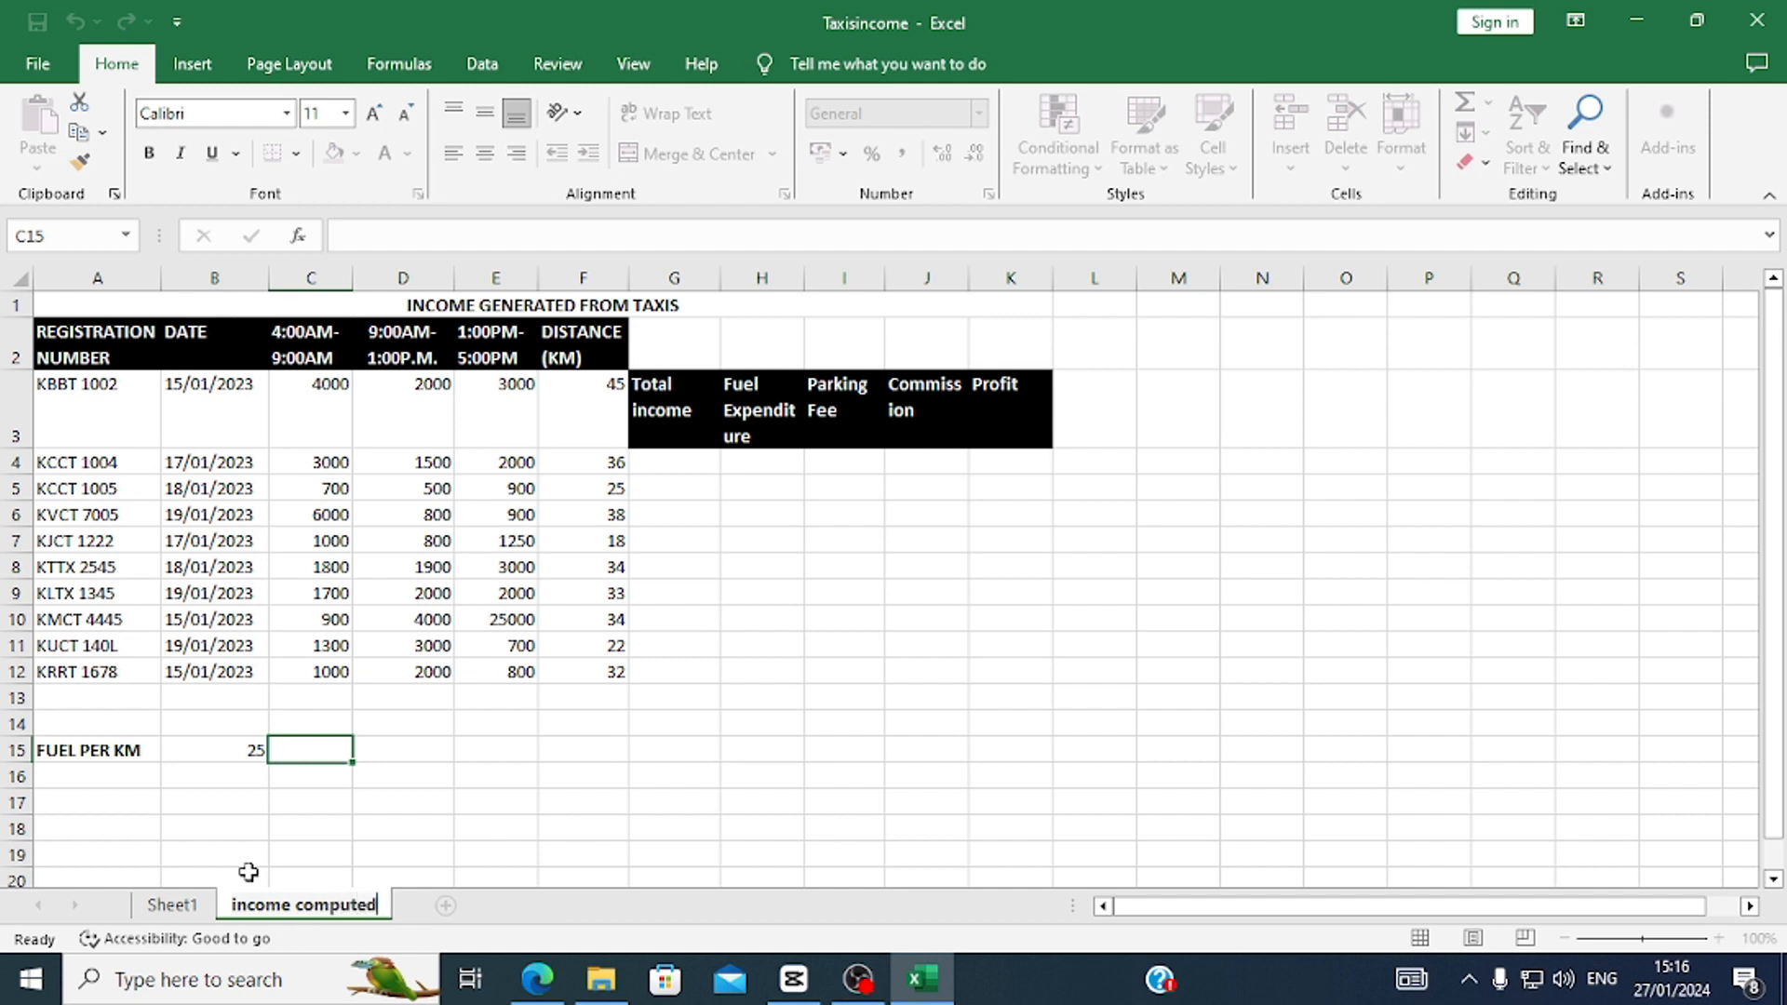
left_click(260, 852)
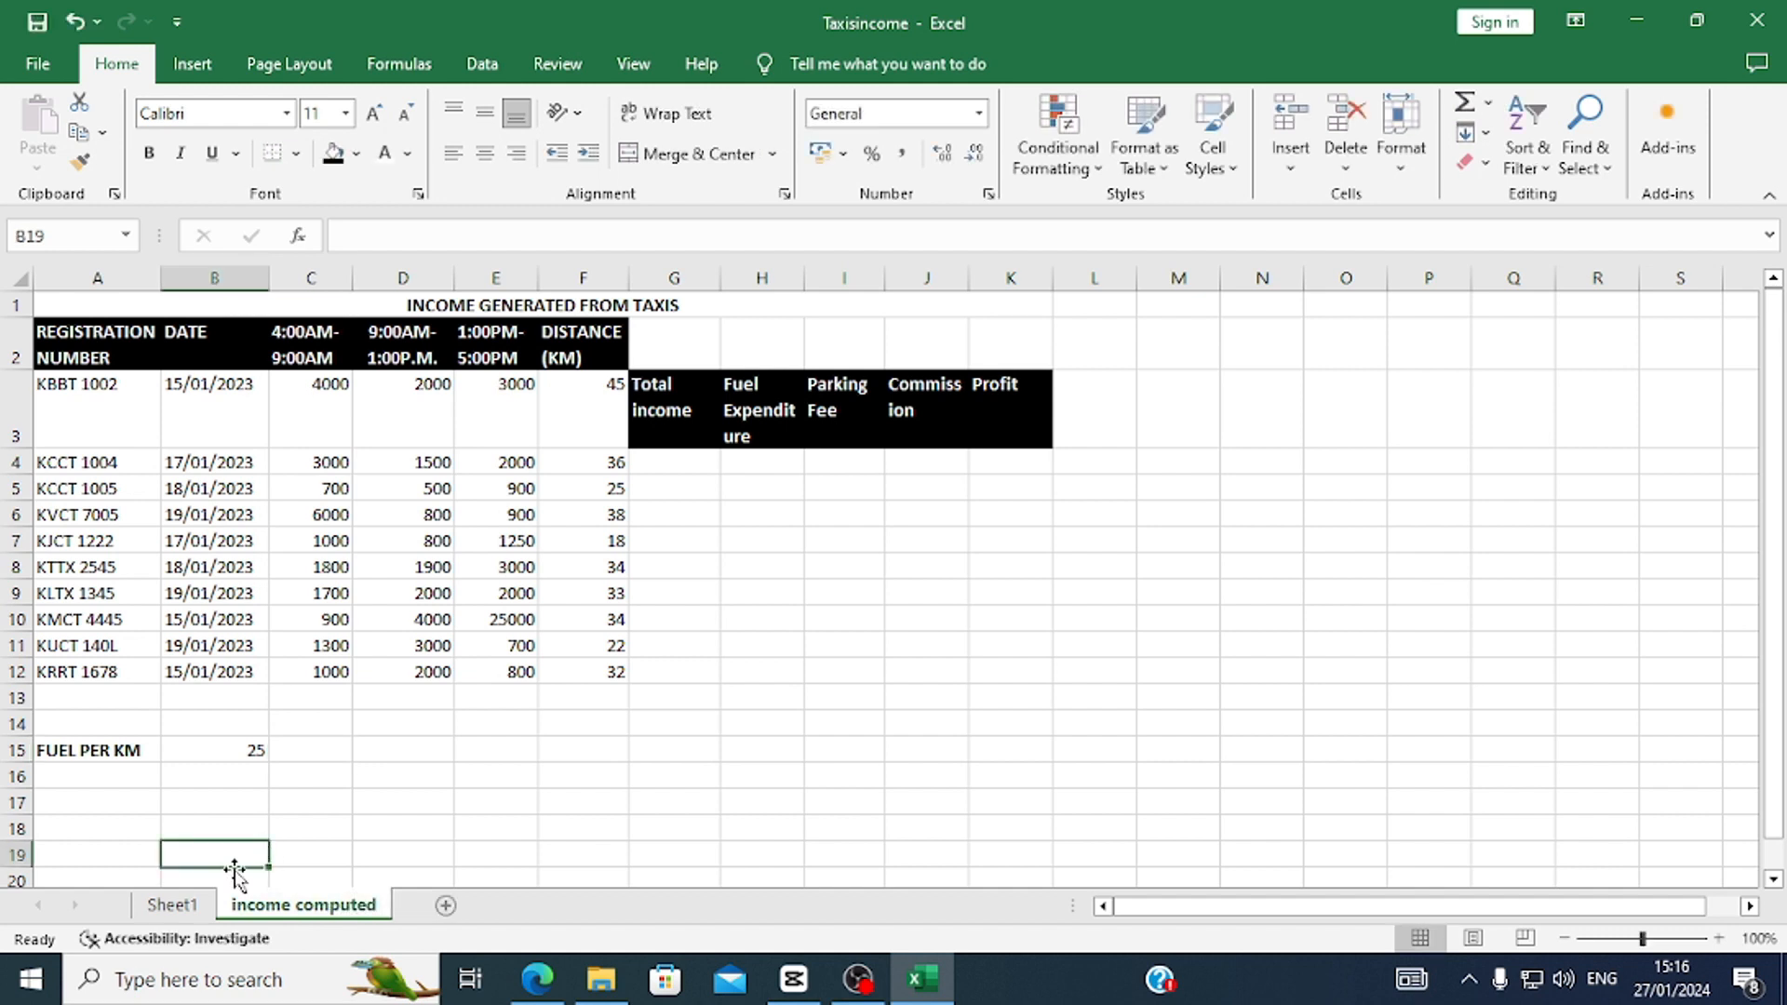
left_click(174, 904)
left_click(289, 908)
Check part (d)(ii) in the Edge PDF and apply the Number format with the 1000 separator to C3:E12 in Excel's income computed sheet.
left_click(544, 972)
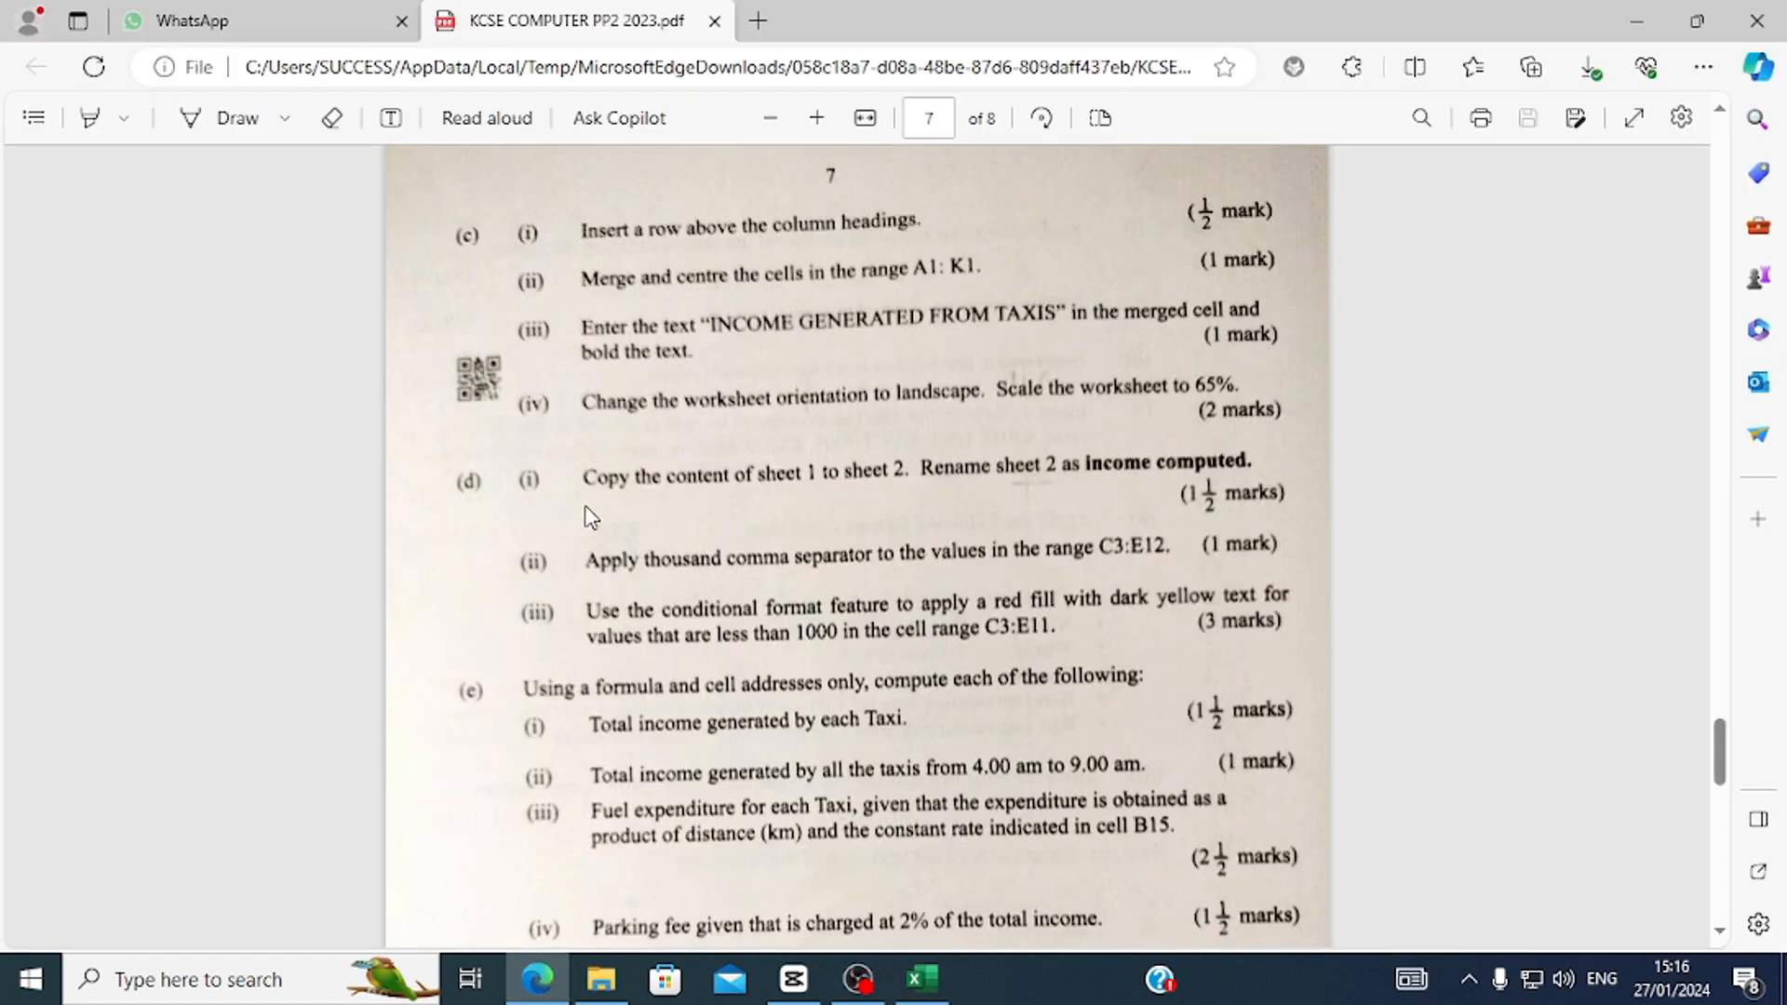
scroll(589, 517, "down", 2)
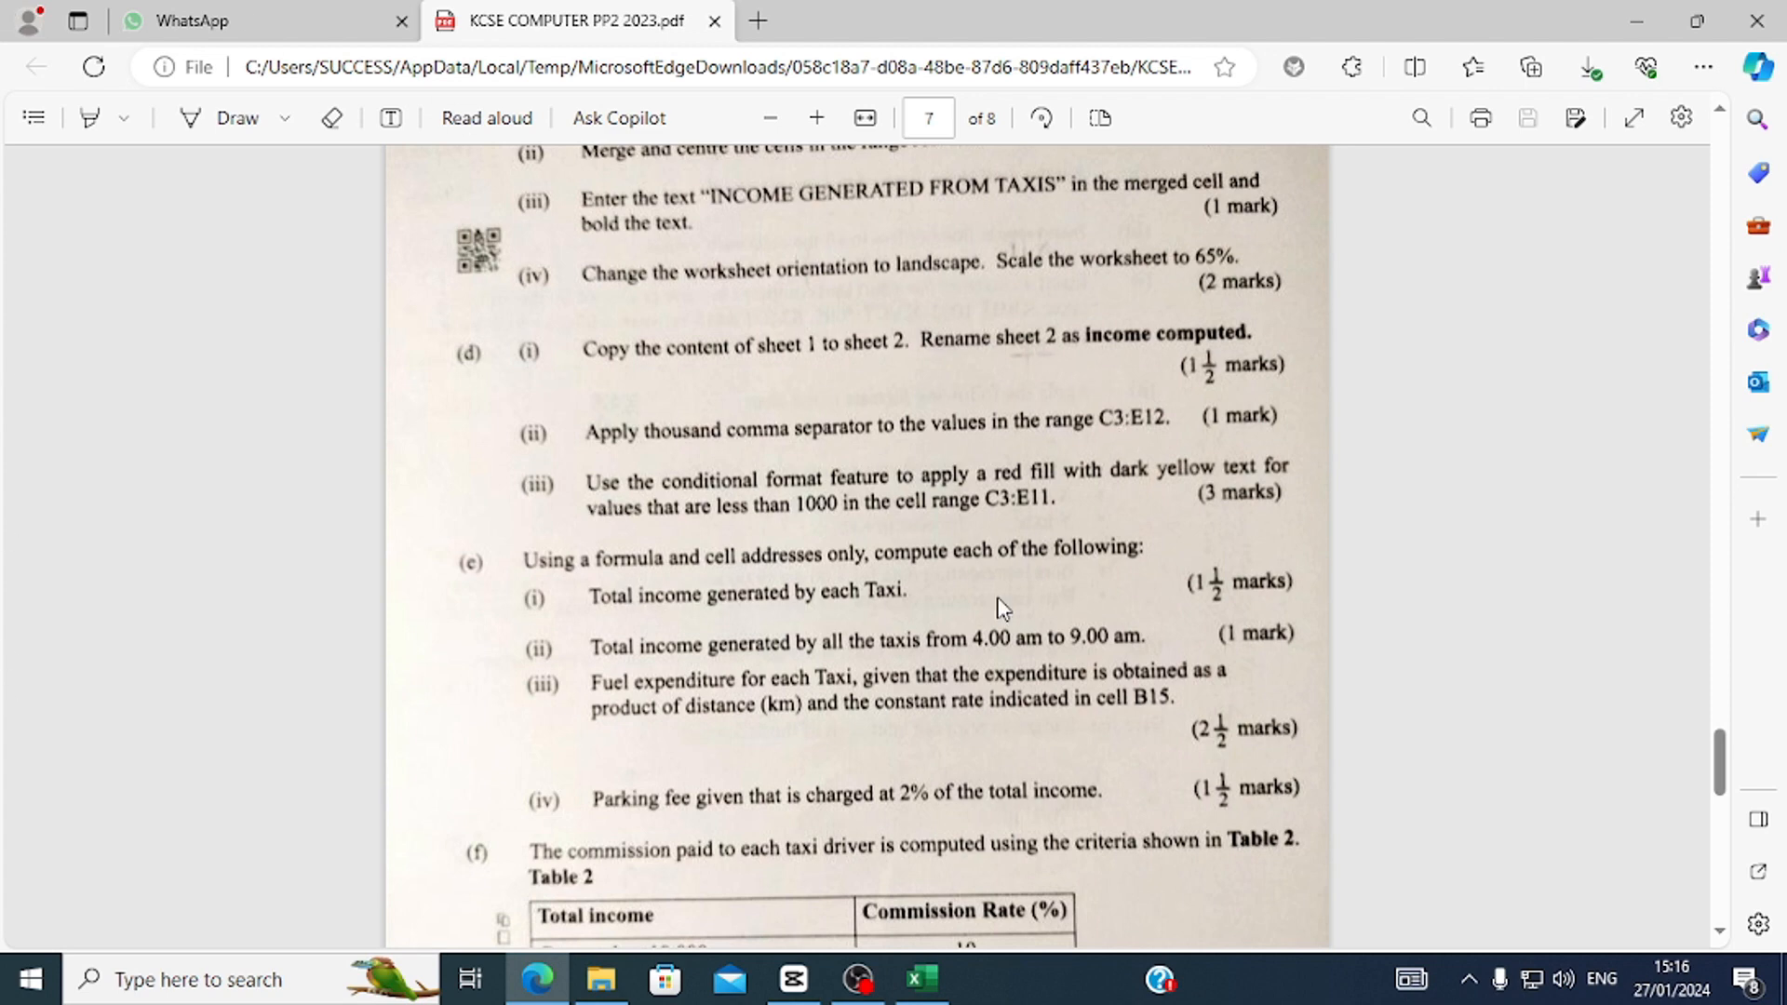
left_click(924, 972)
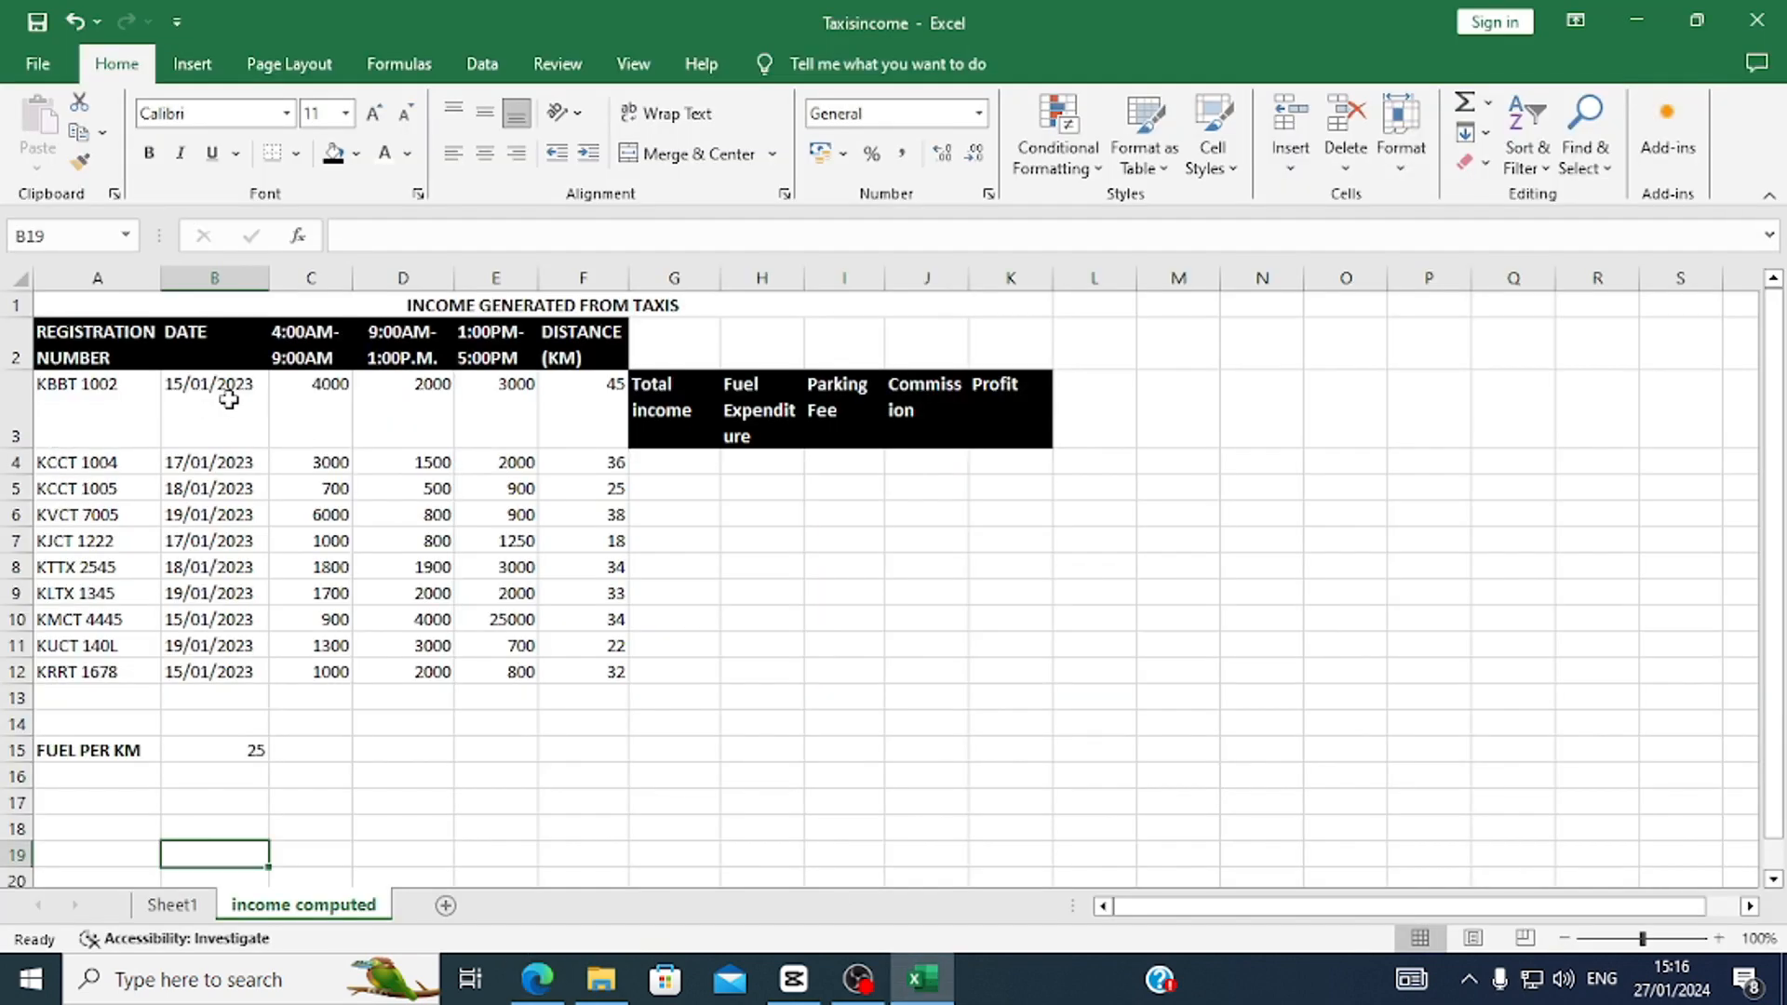
left_click(313, 406)
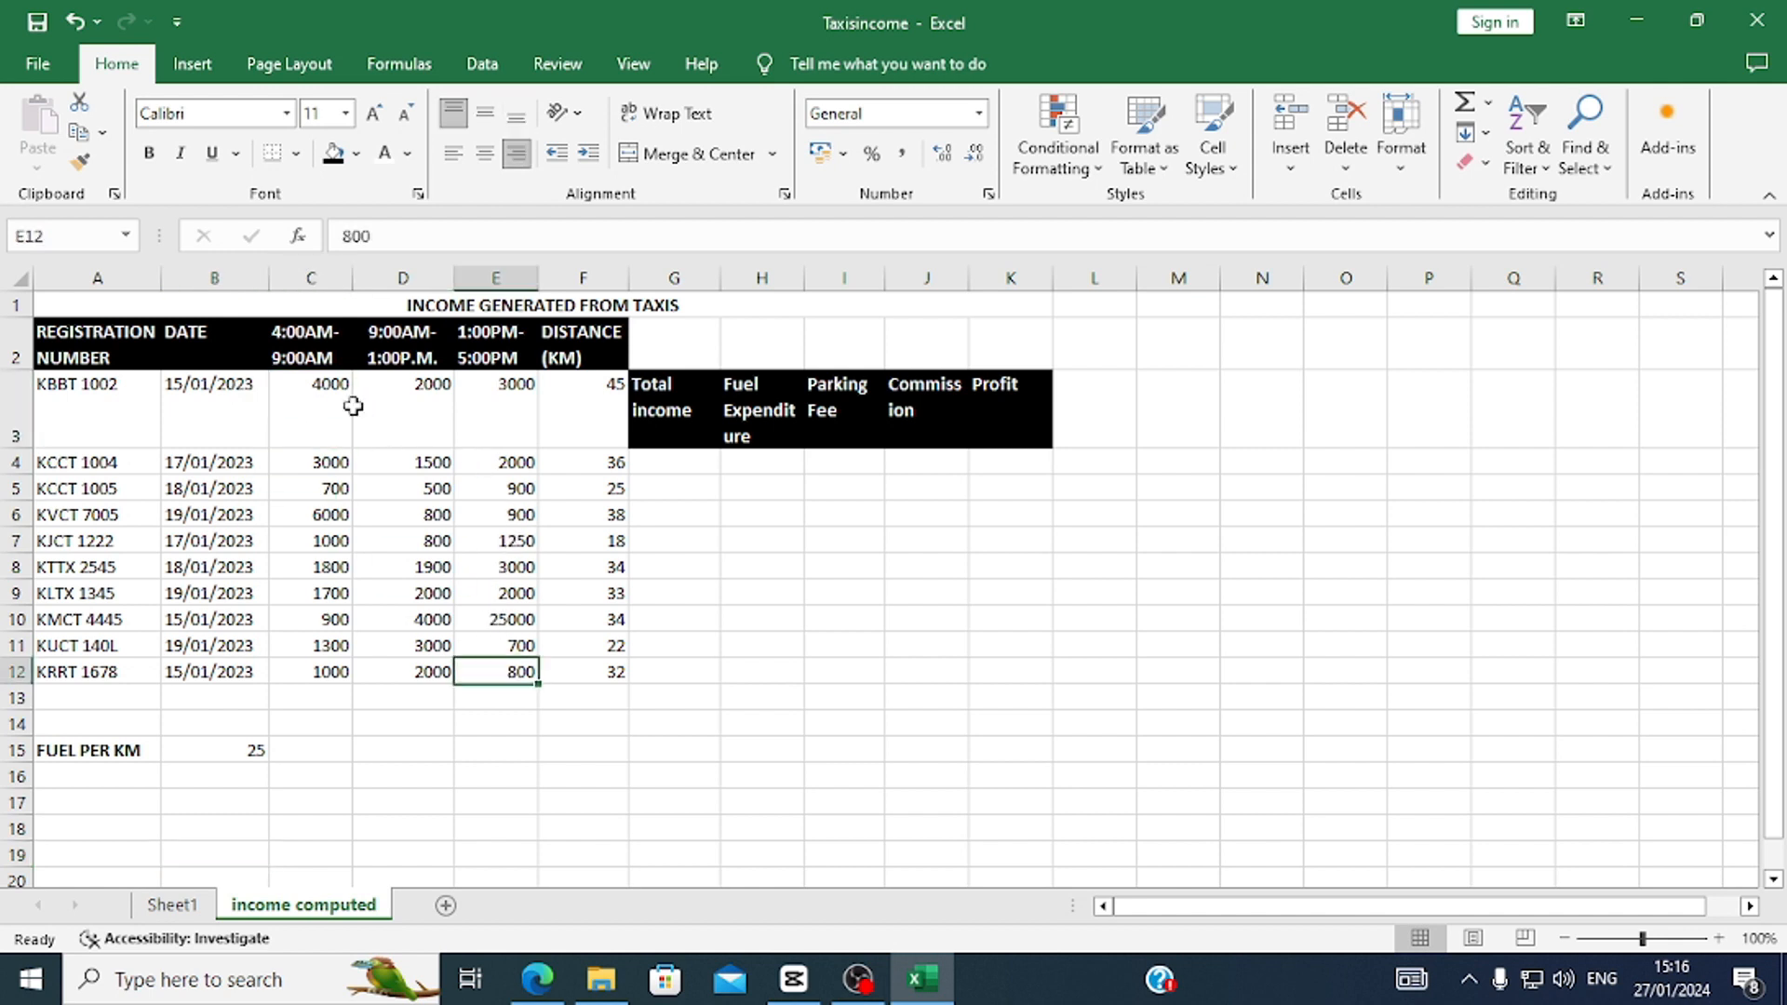
left_click_drag(348, 398, 524, 675)
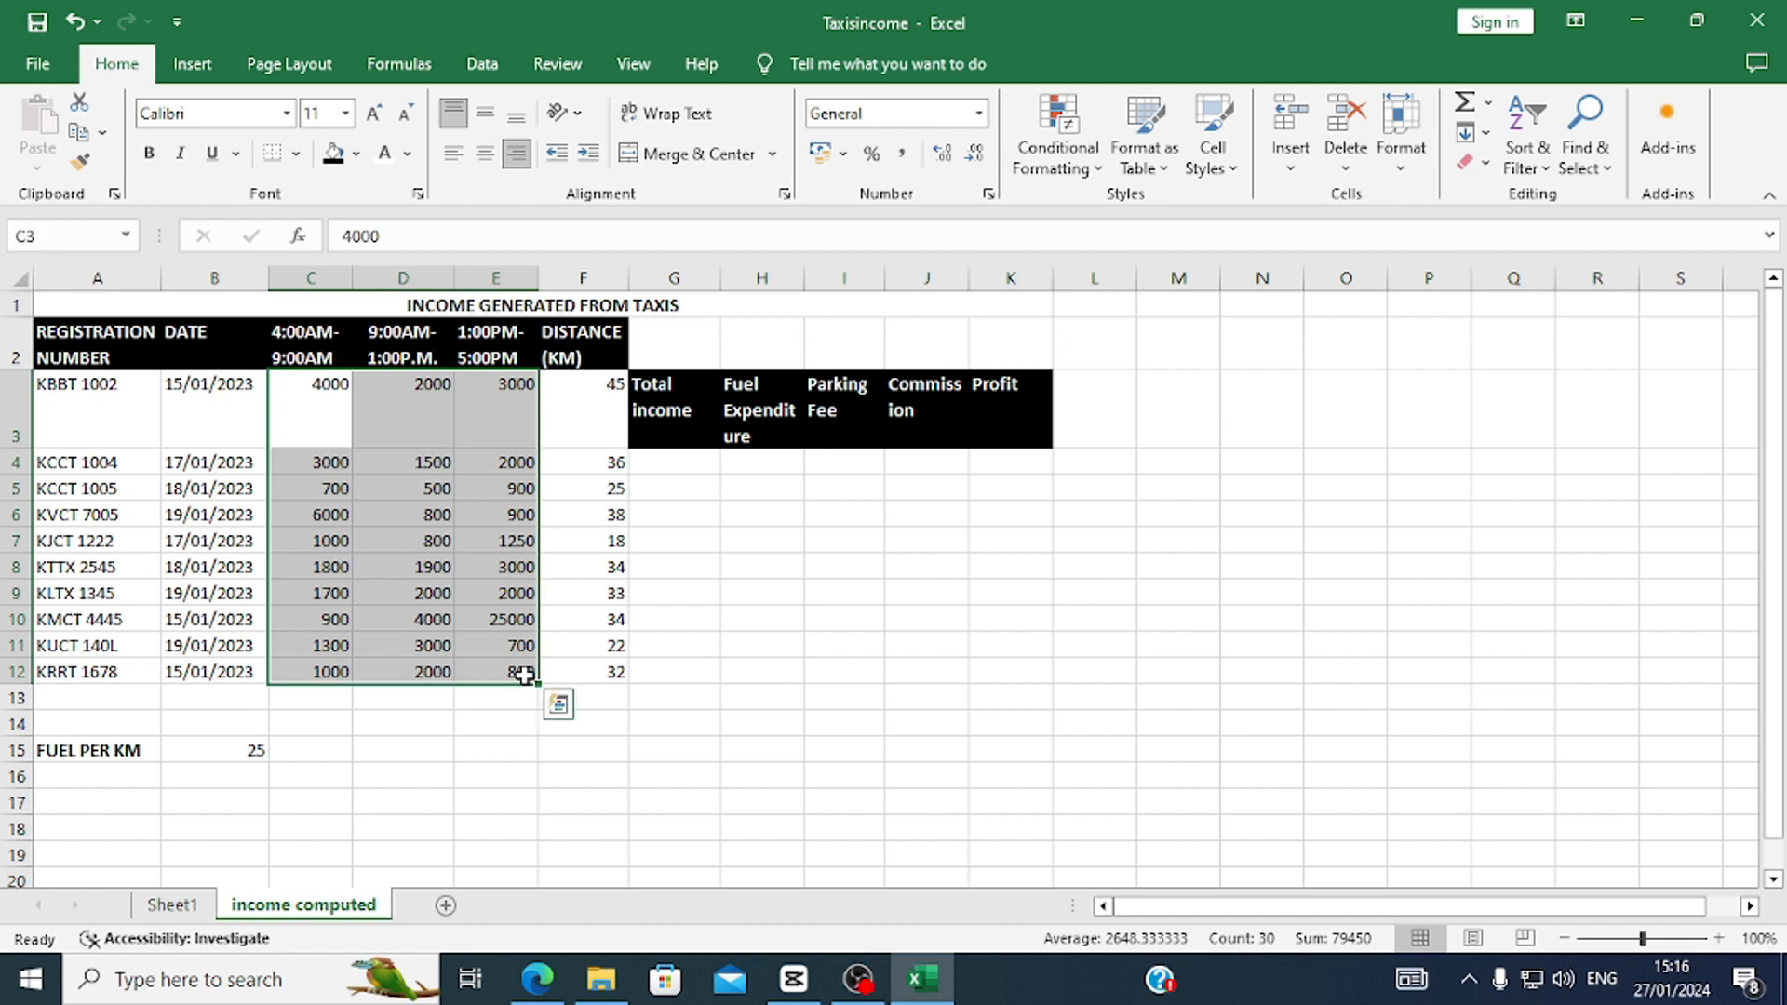
right_click(391, 396)
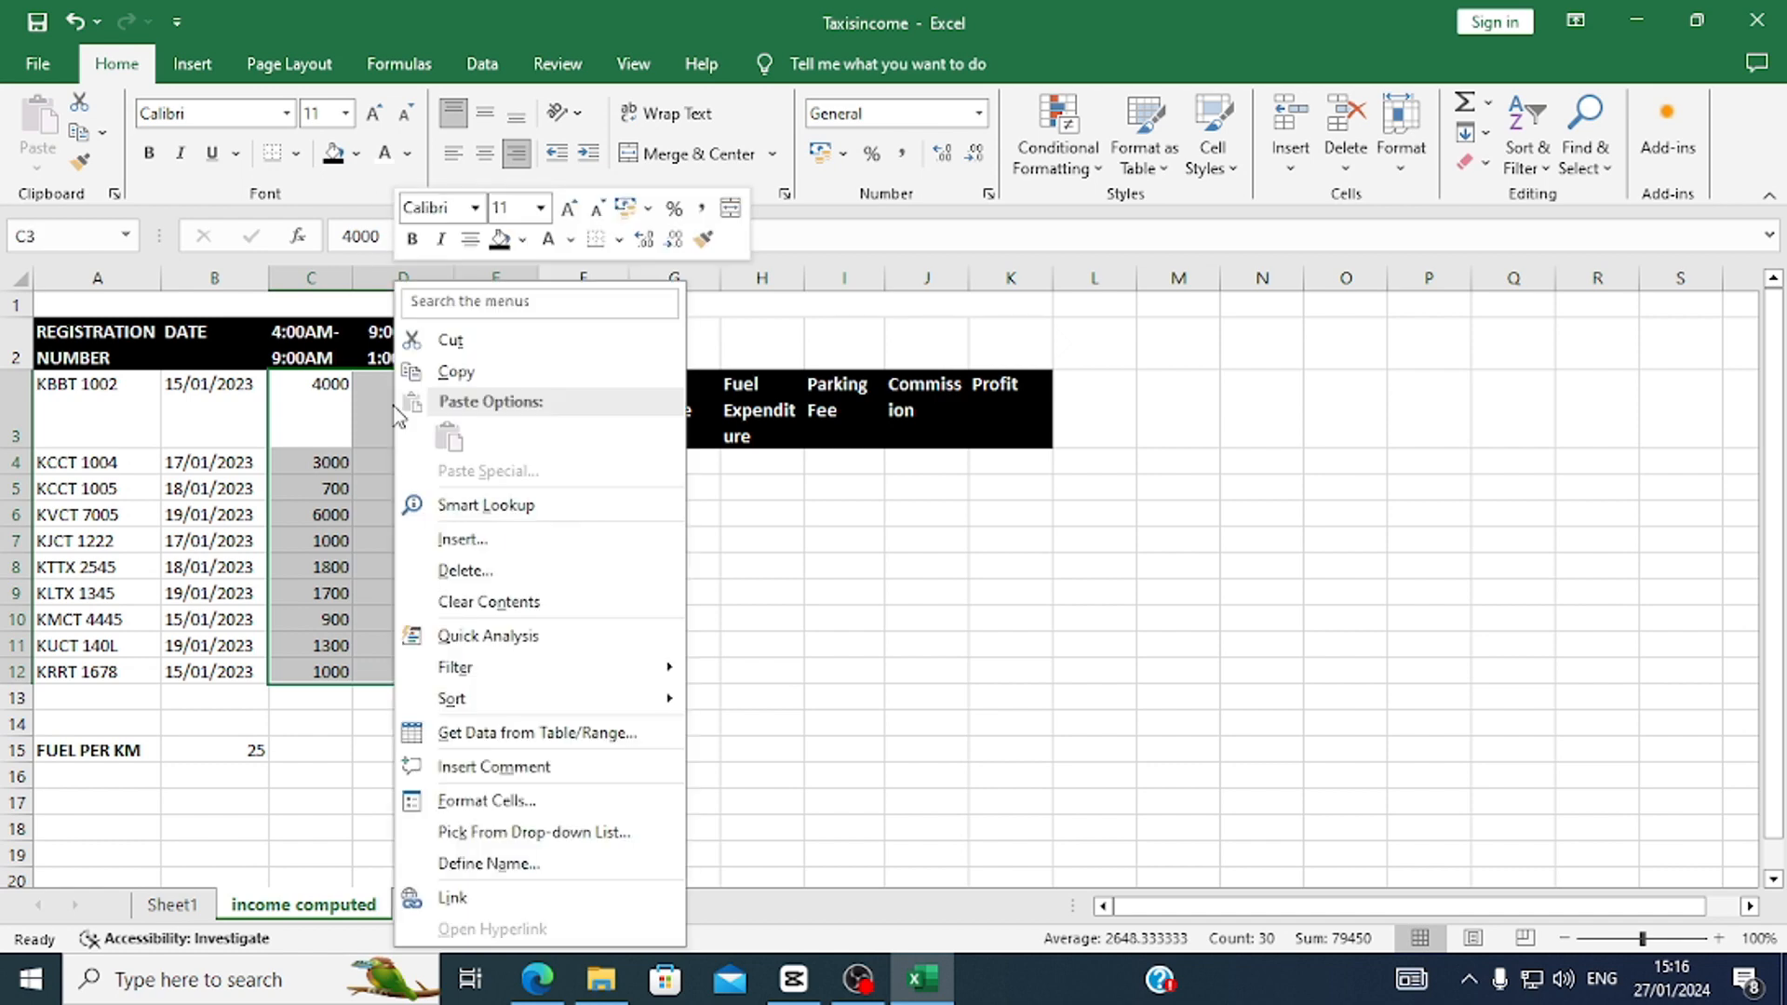
left_click(474, 806)
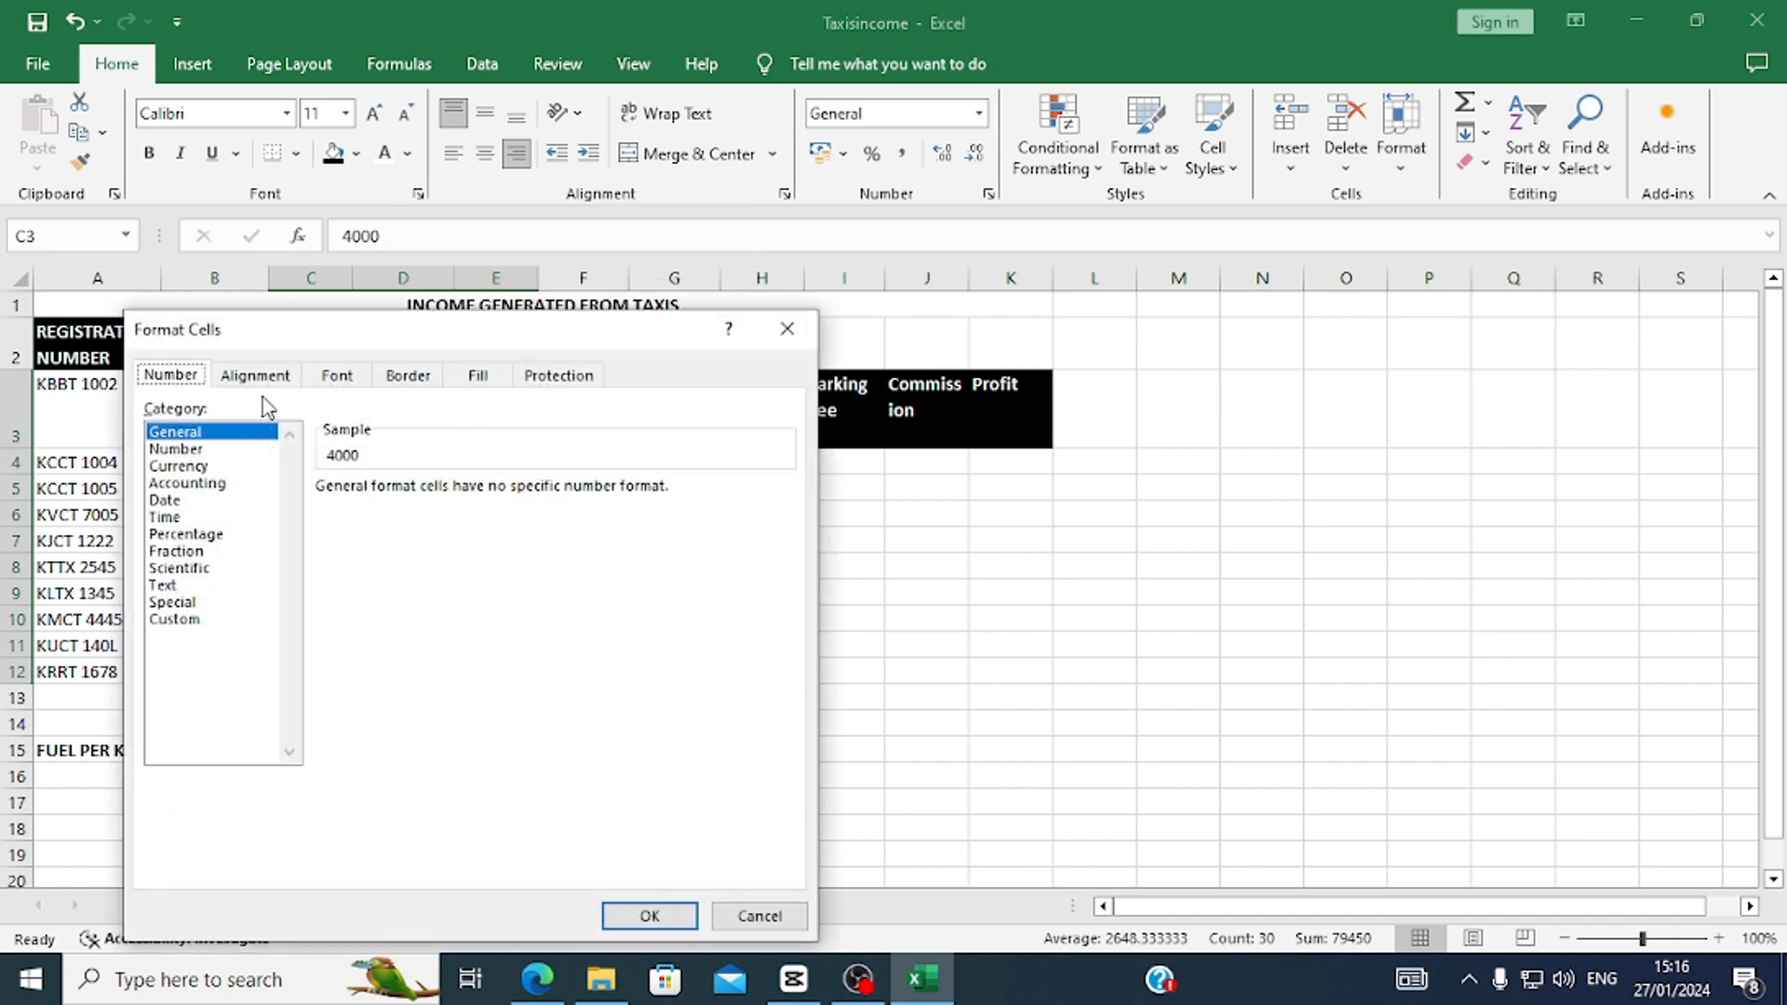
left_click(197, 450)
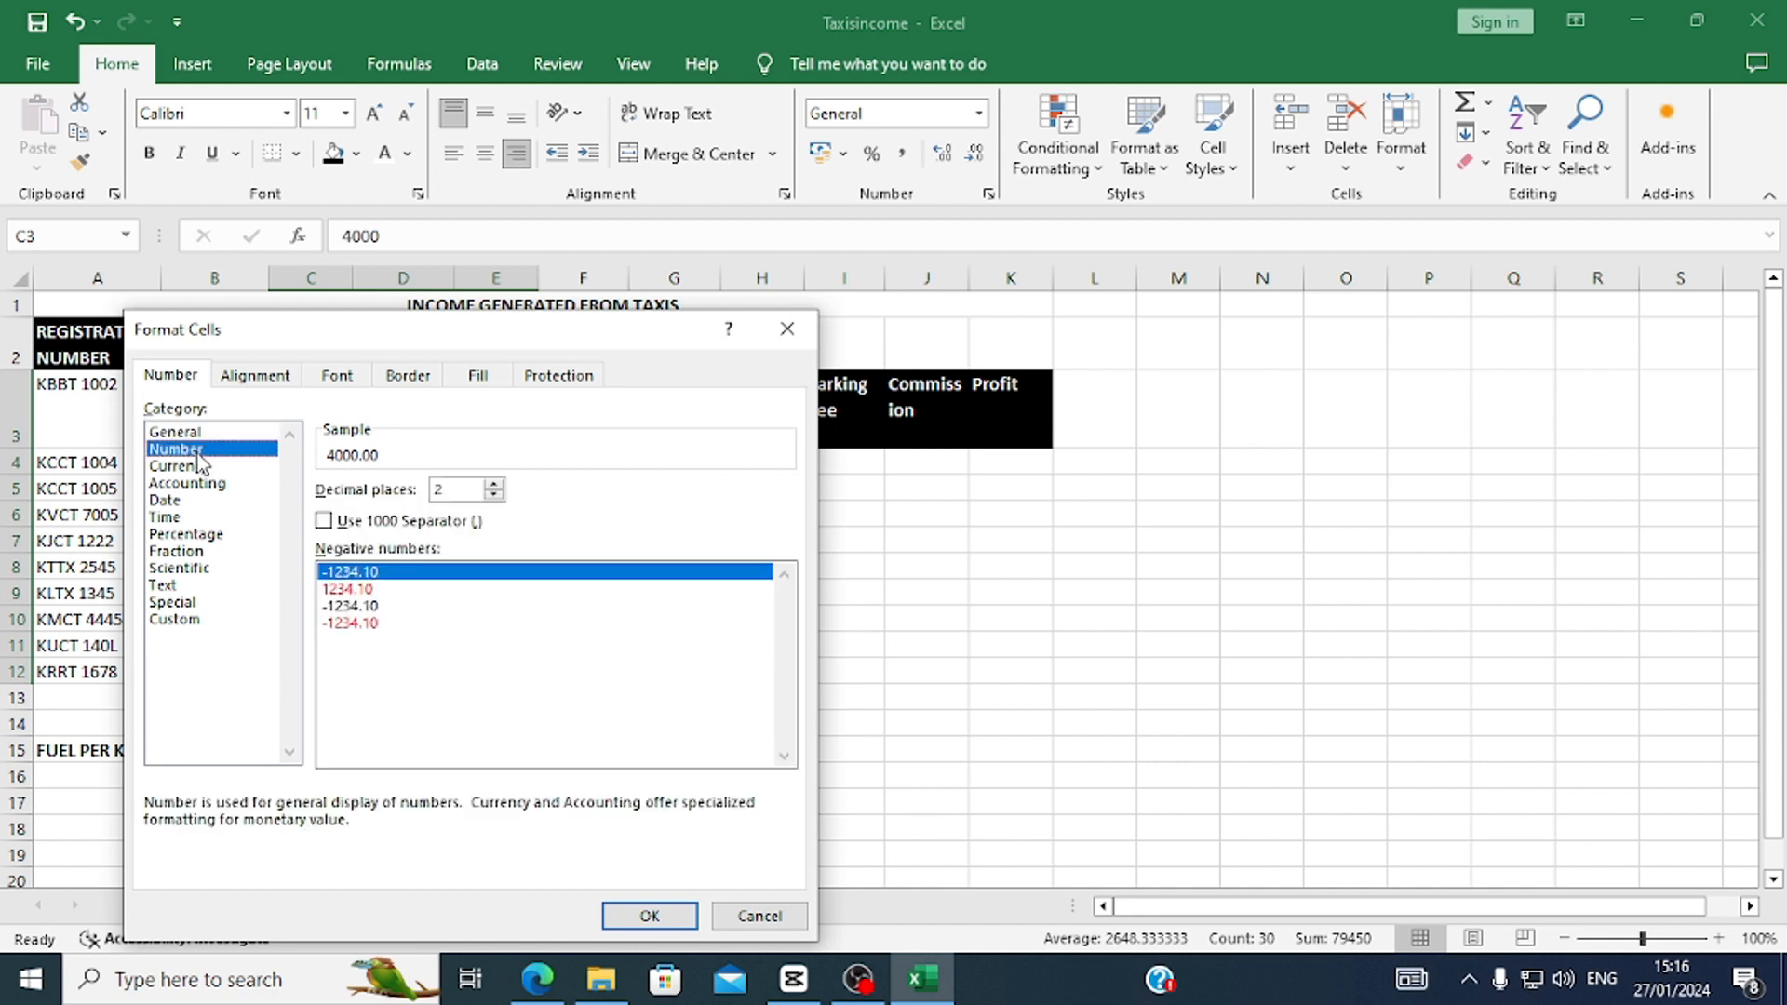
left_click(334, 523)
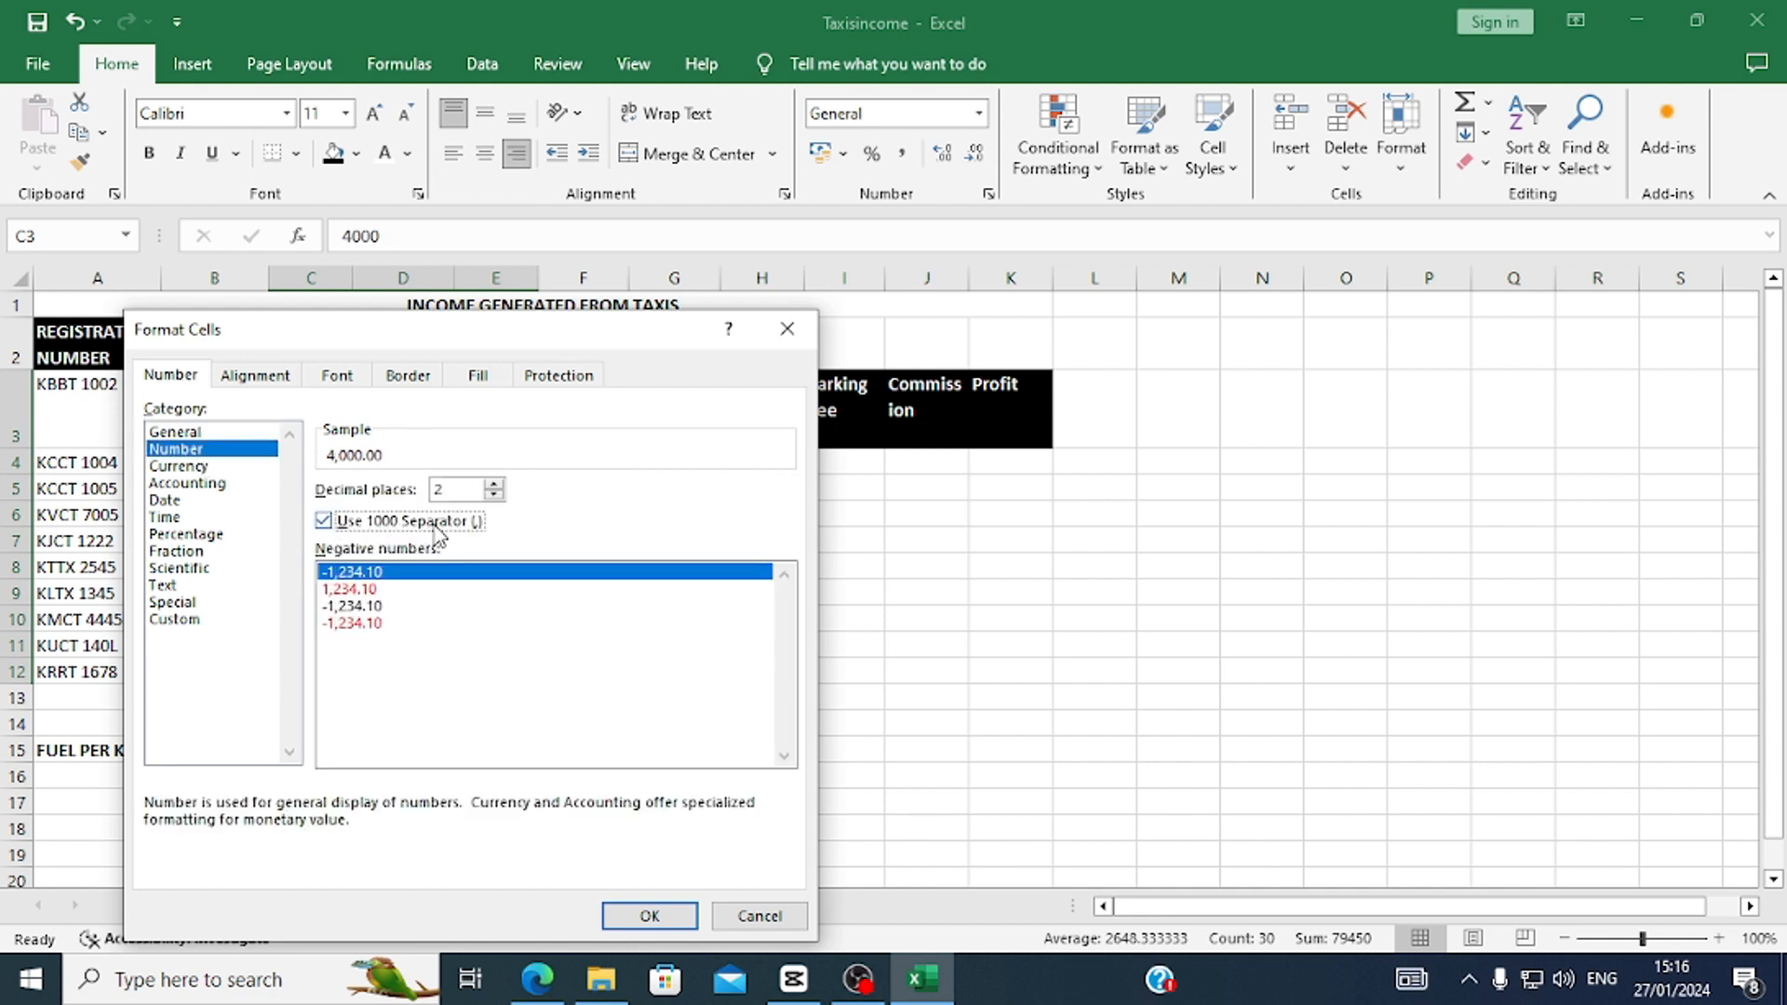
left_click(649, 915)
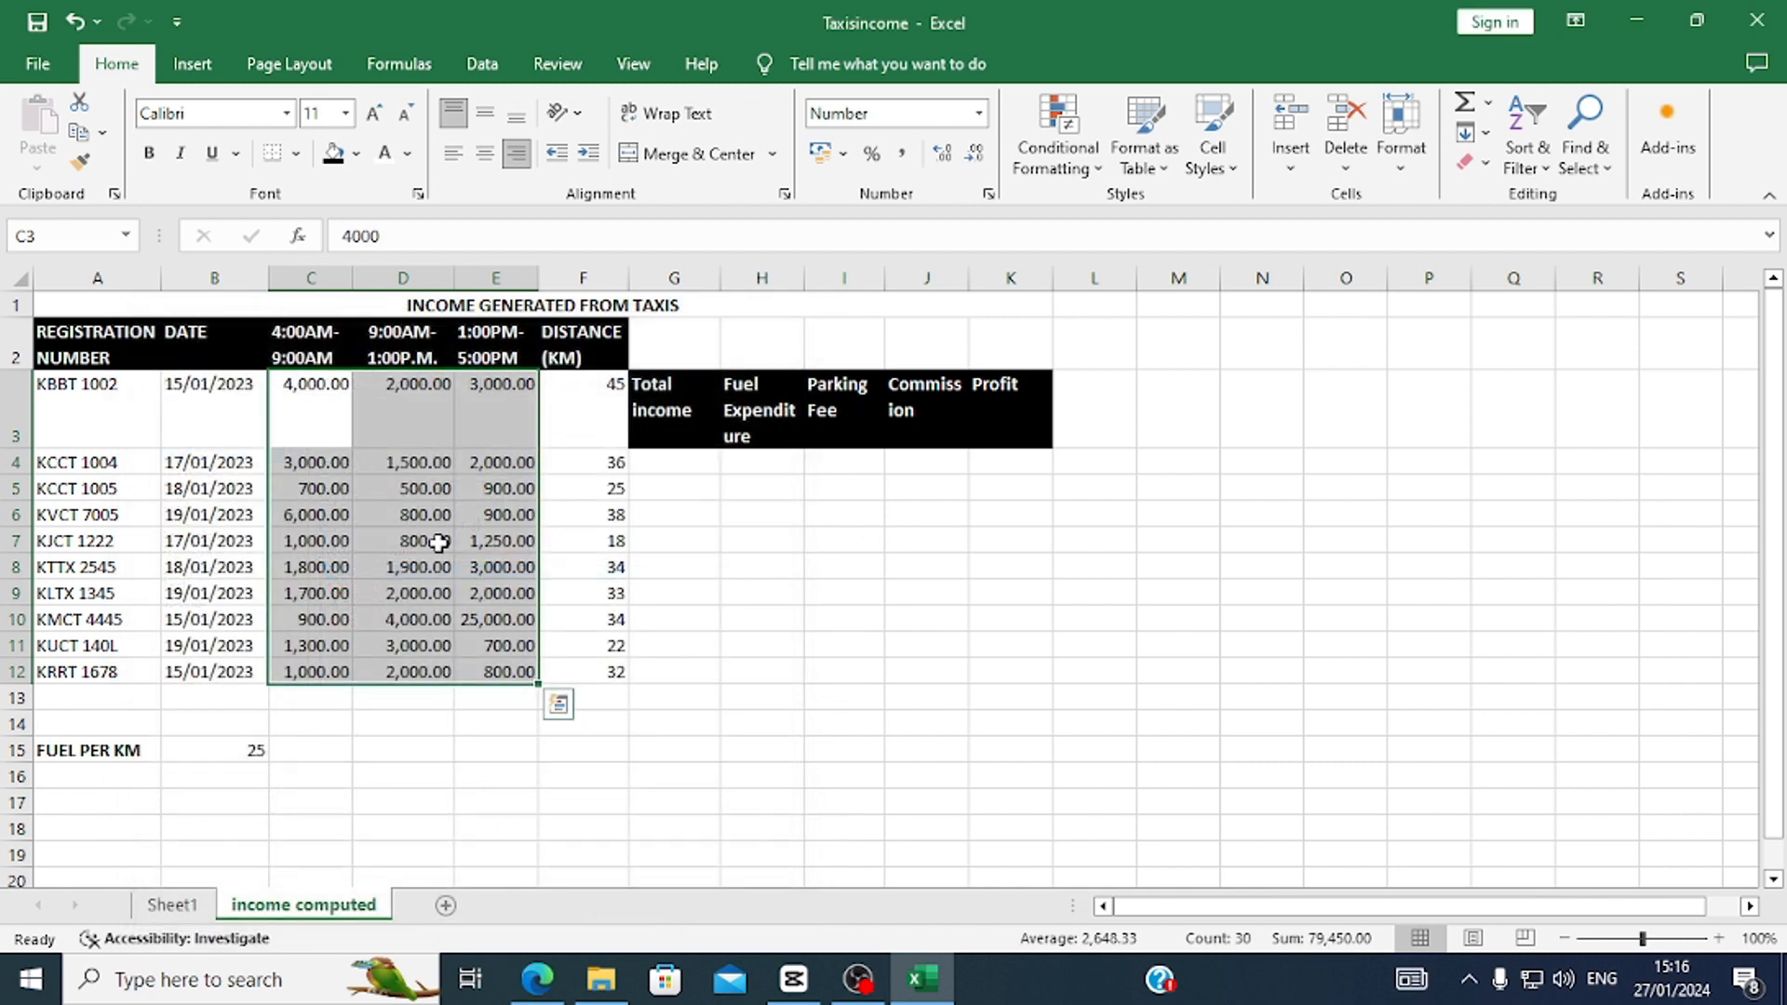
Check part (d)(iii) in the Edge PDF and set up a Less Than 1000 conditional formatting rule for C3:E11 in Excel.
left_click(538, 977)
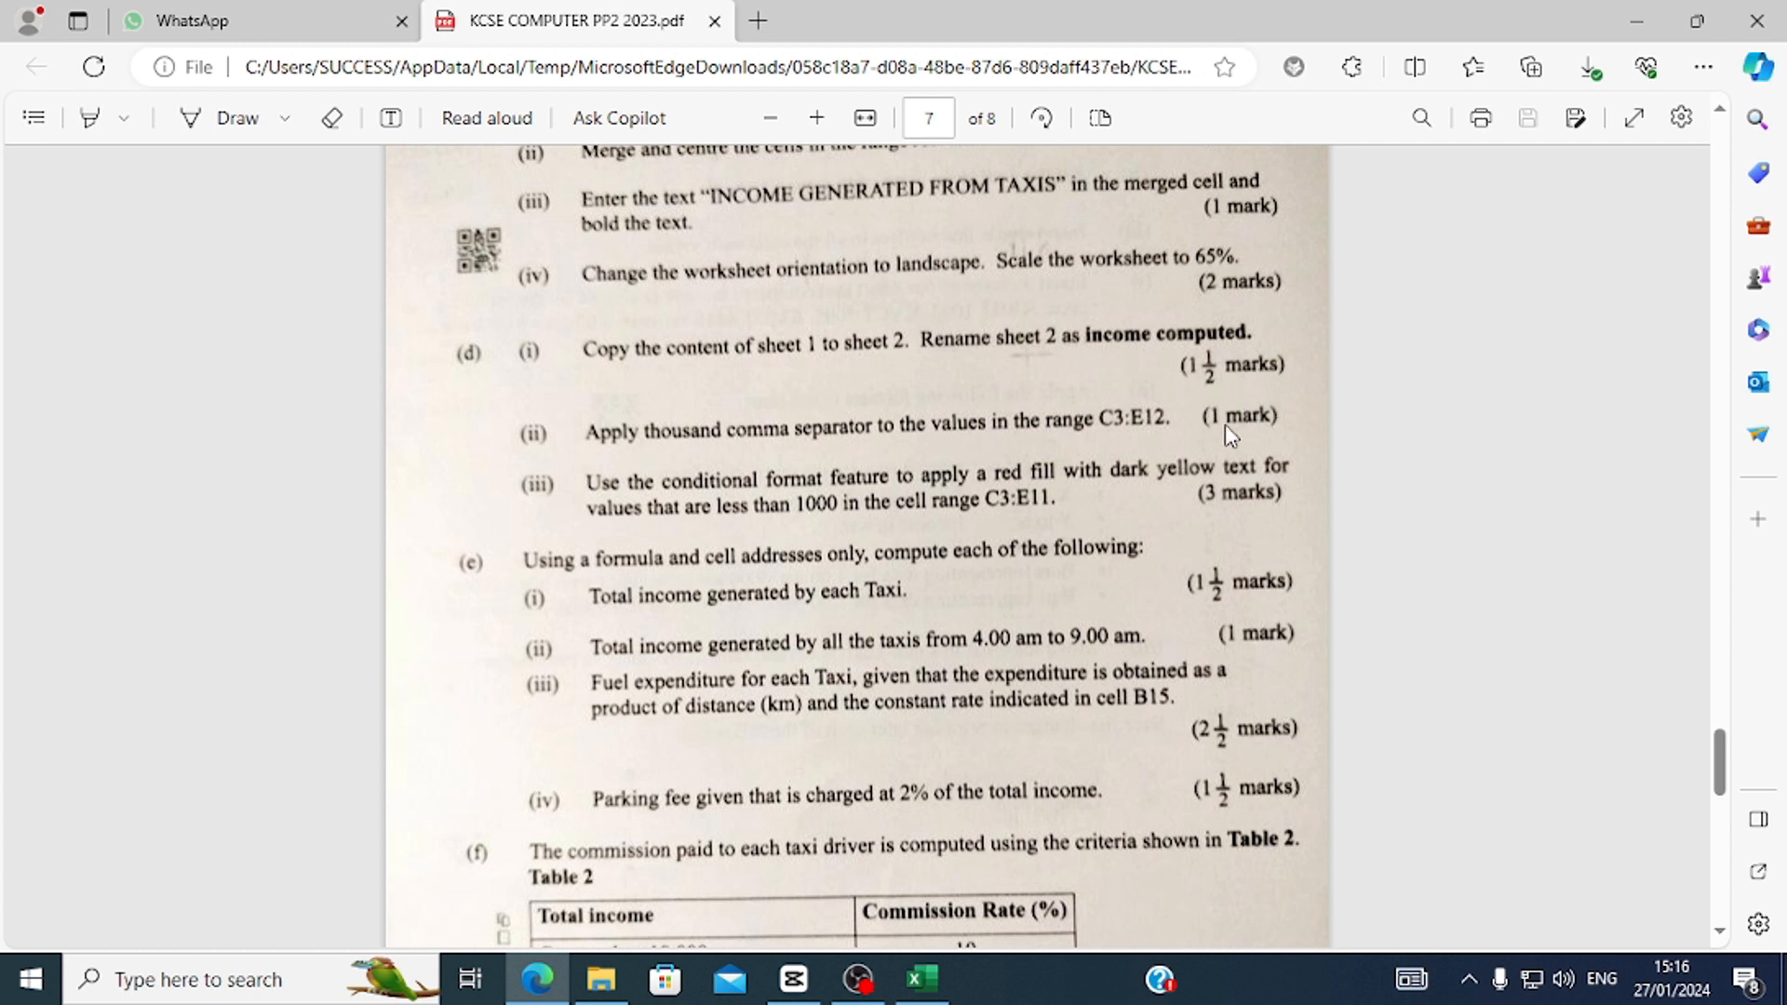
scroll(1211, 413, "down", 2)
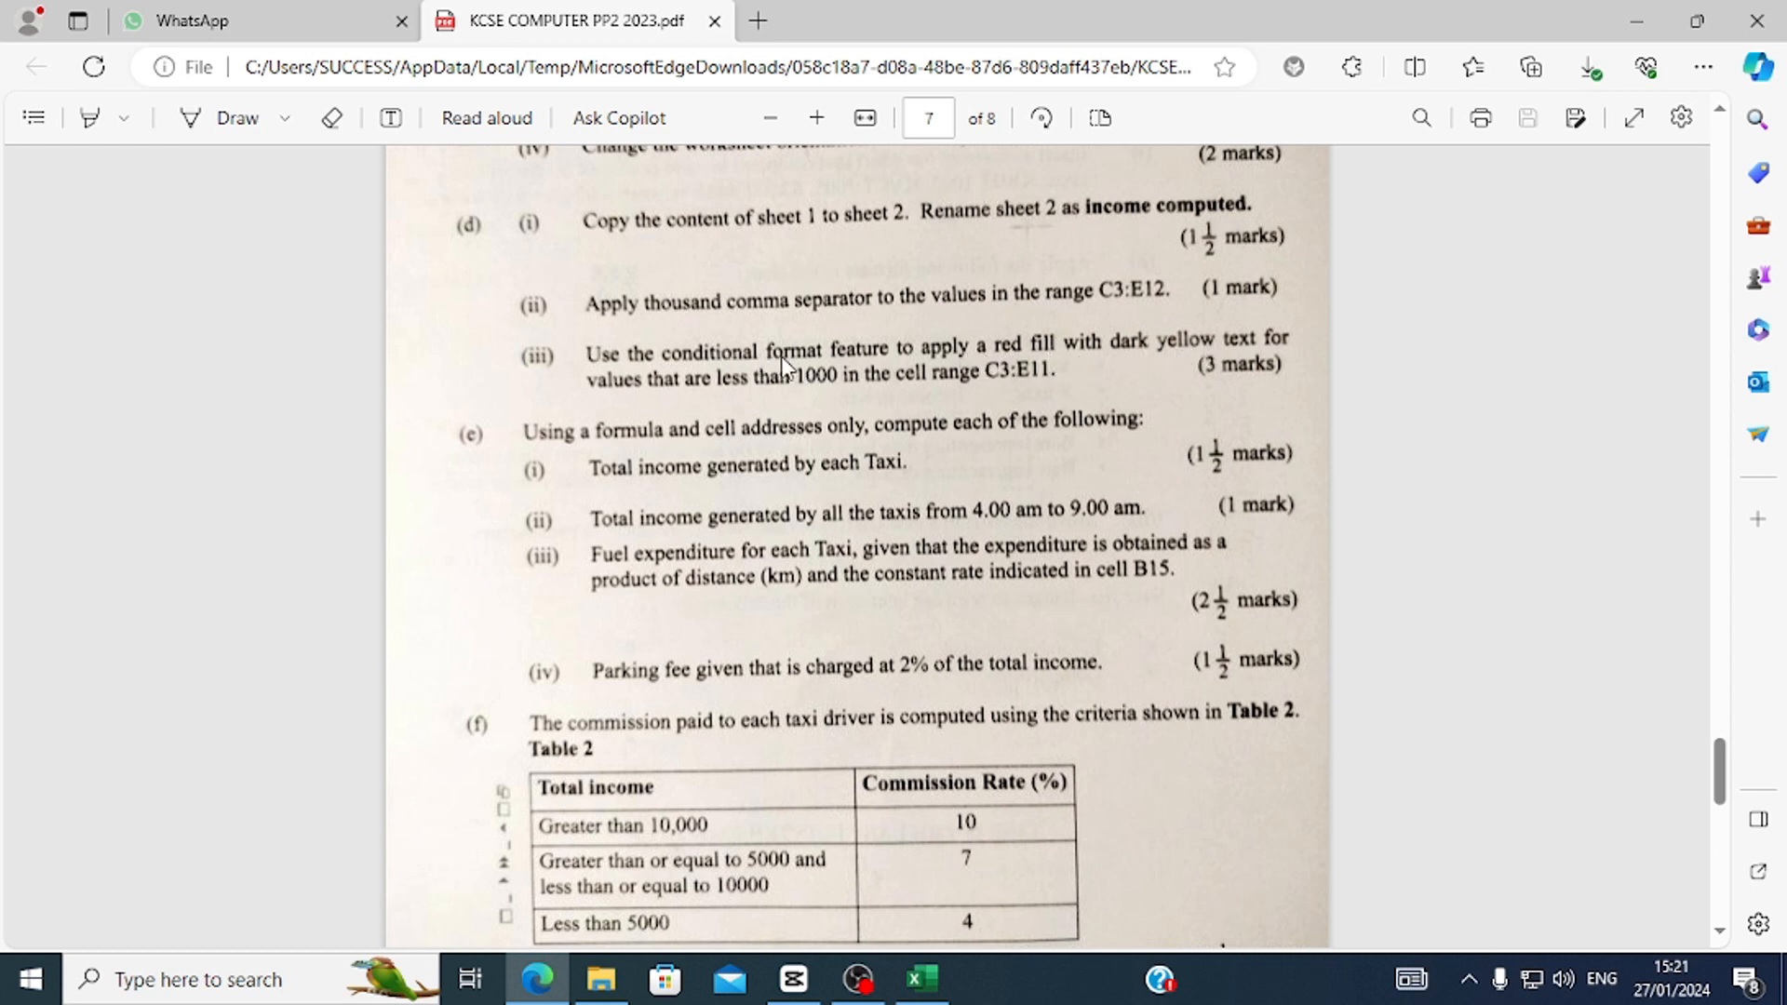
left_click(921, 977)
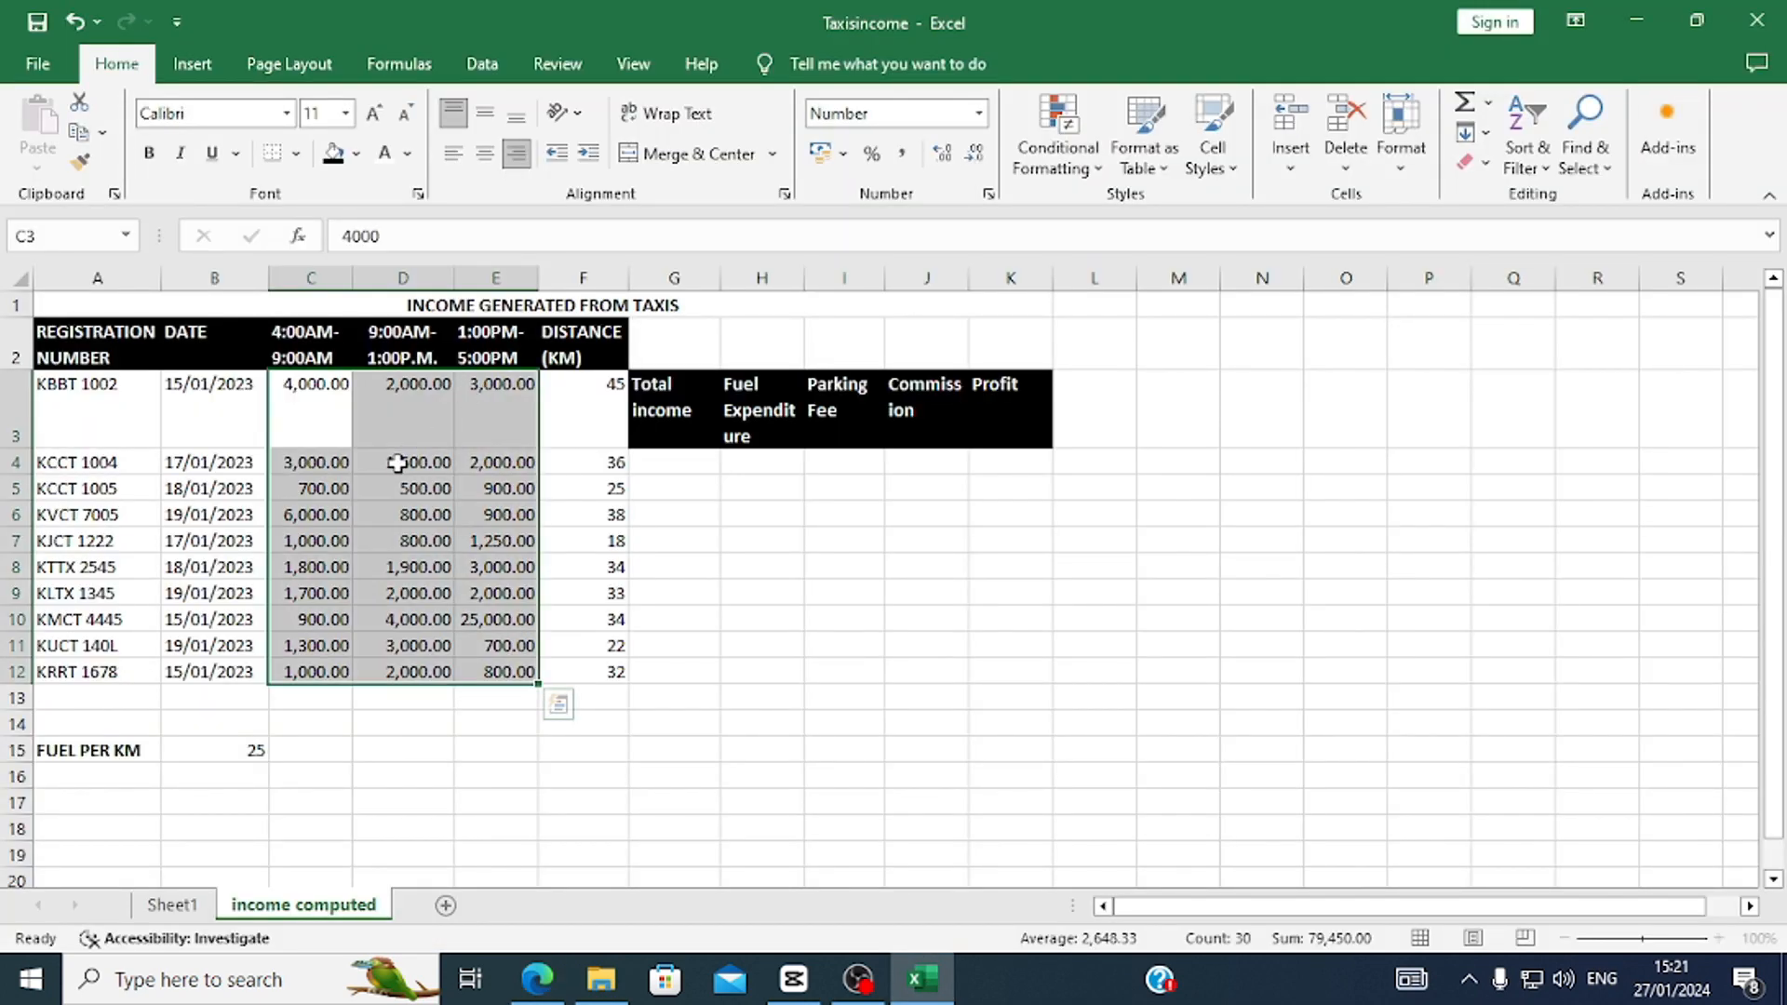
left_click_drag(292, 424, 500, 648)
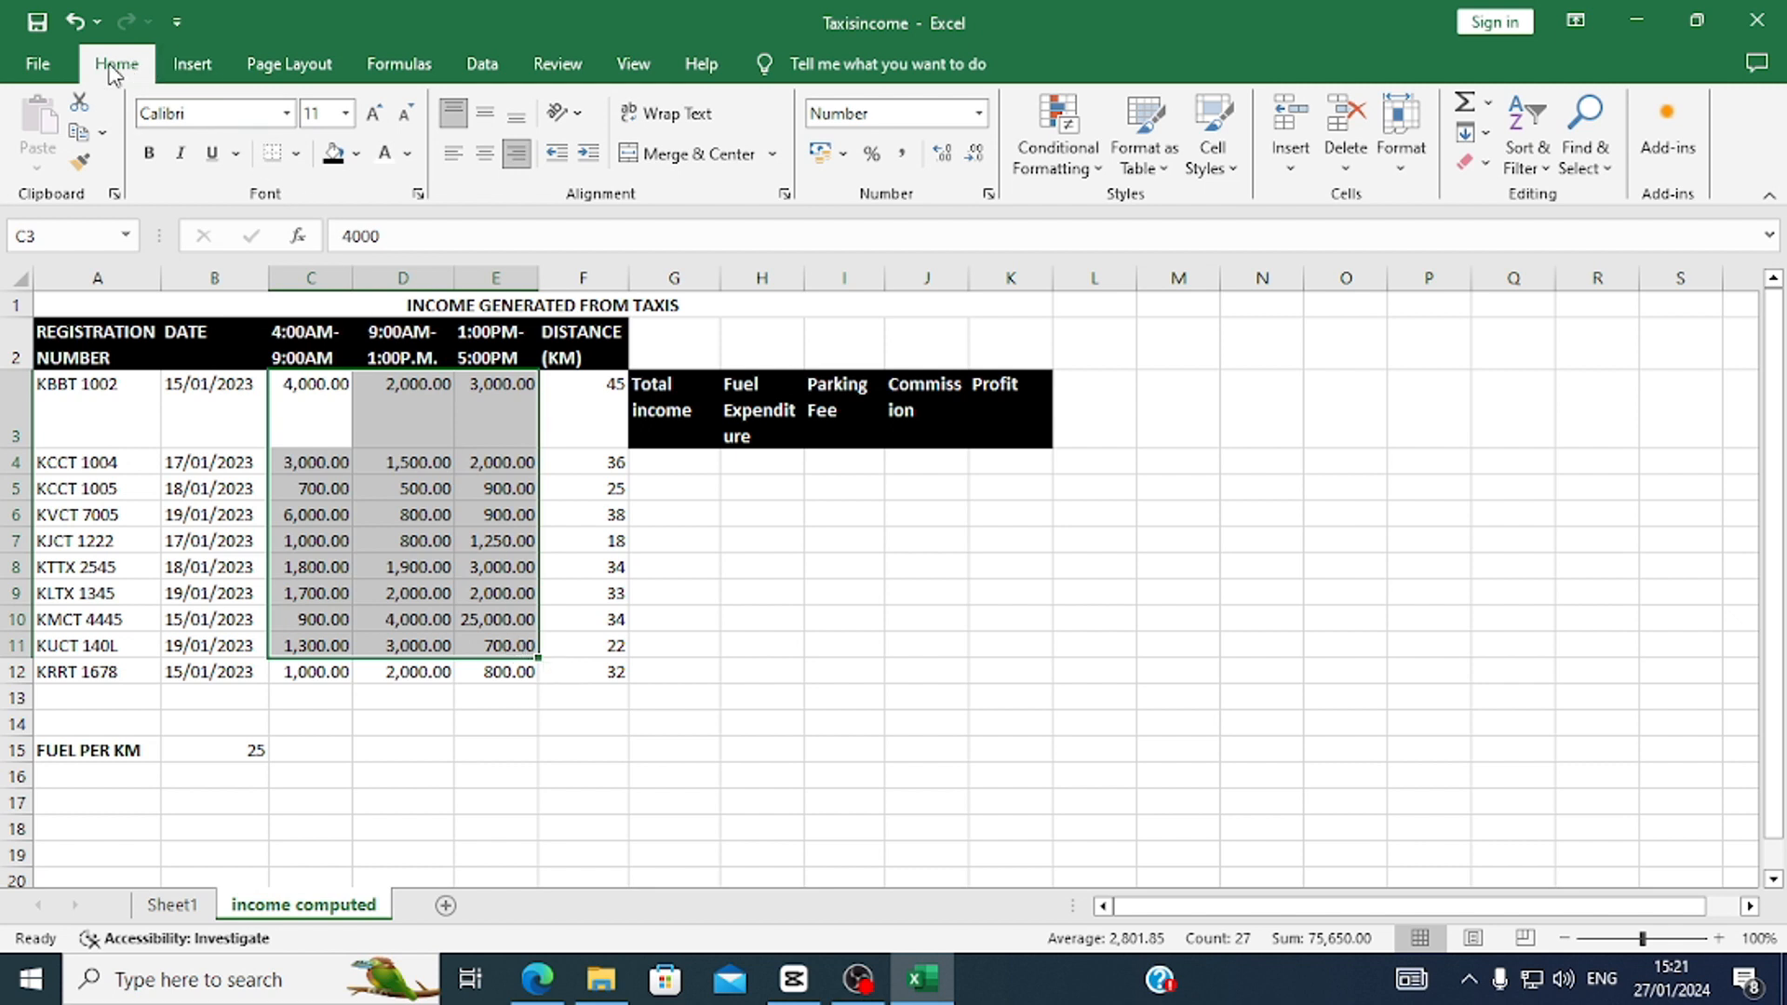
left_click(1058, 149)
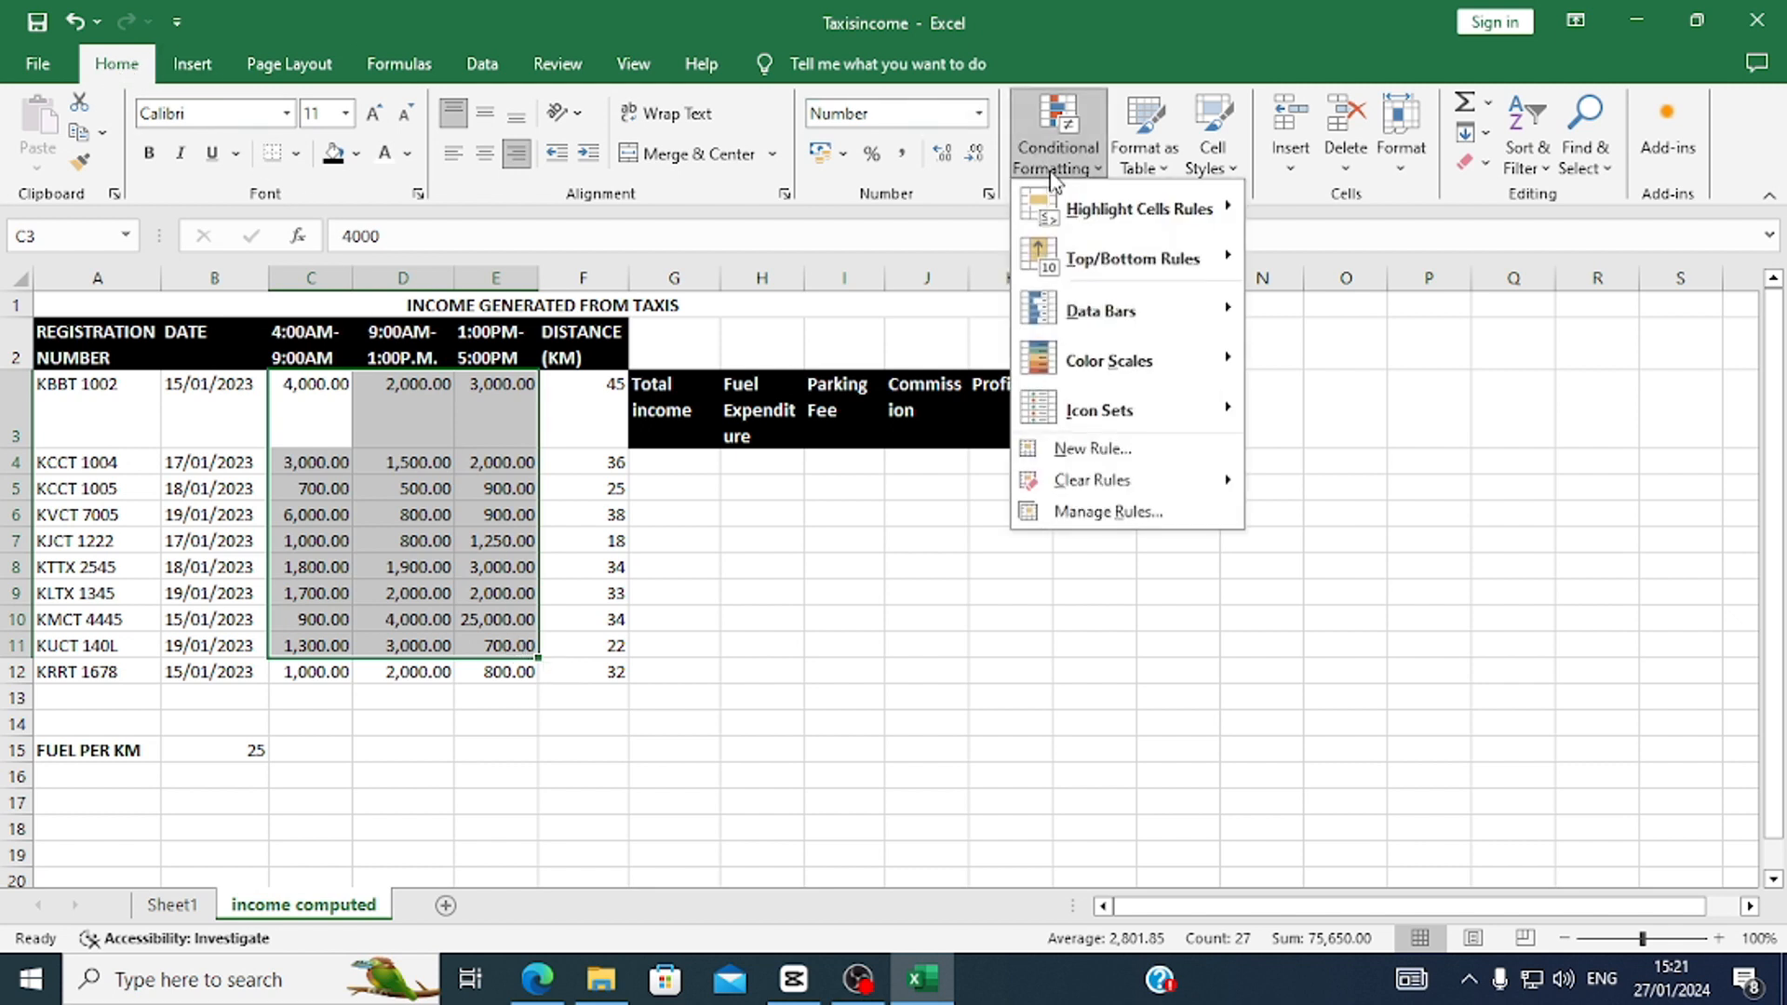
mouse_move(1080, 216)
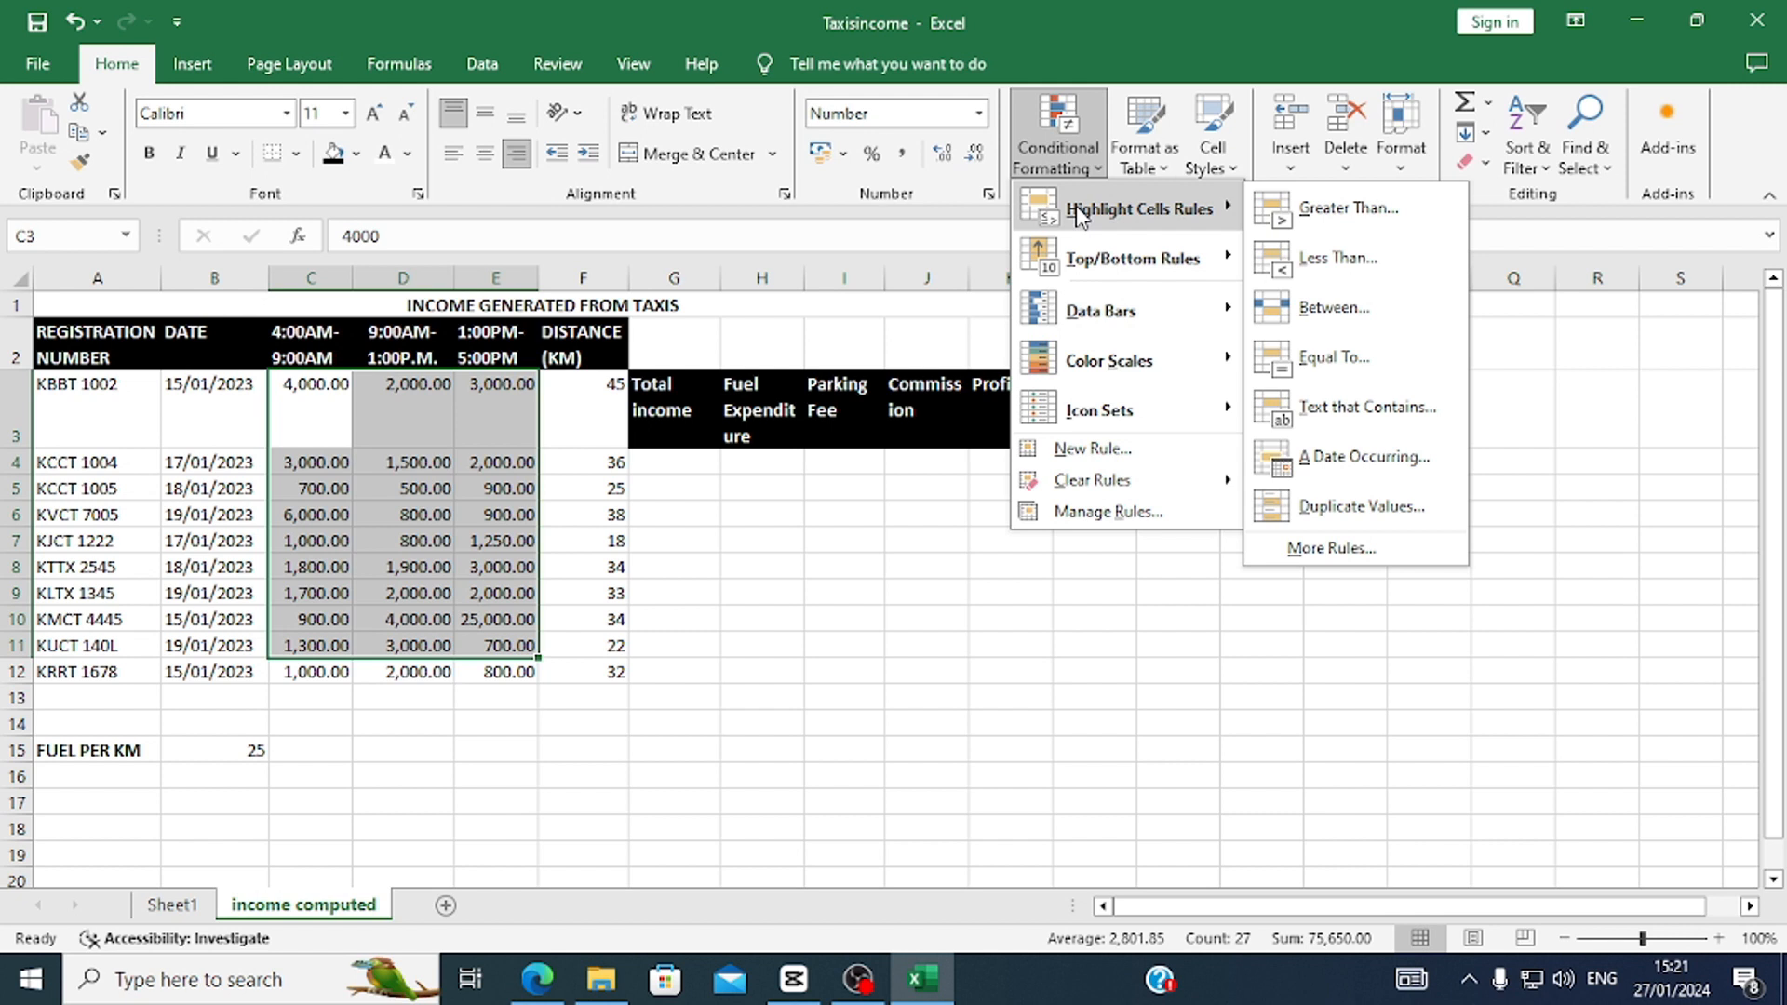
left_click(1332, 258)
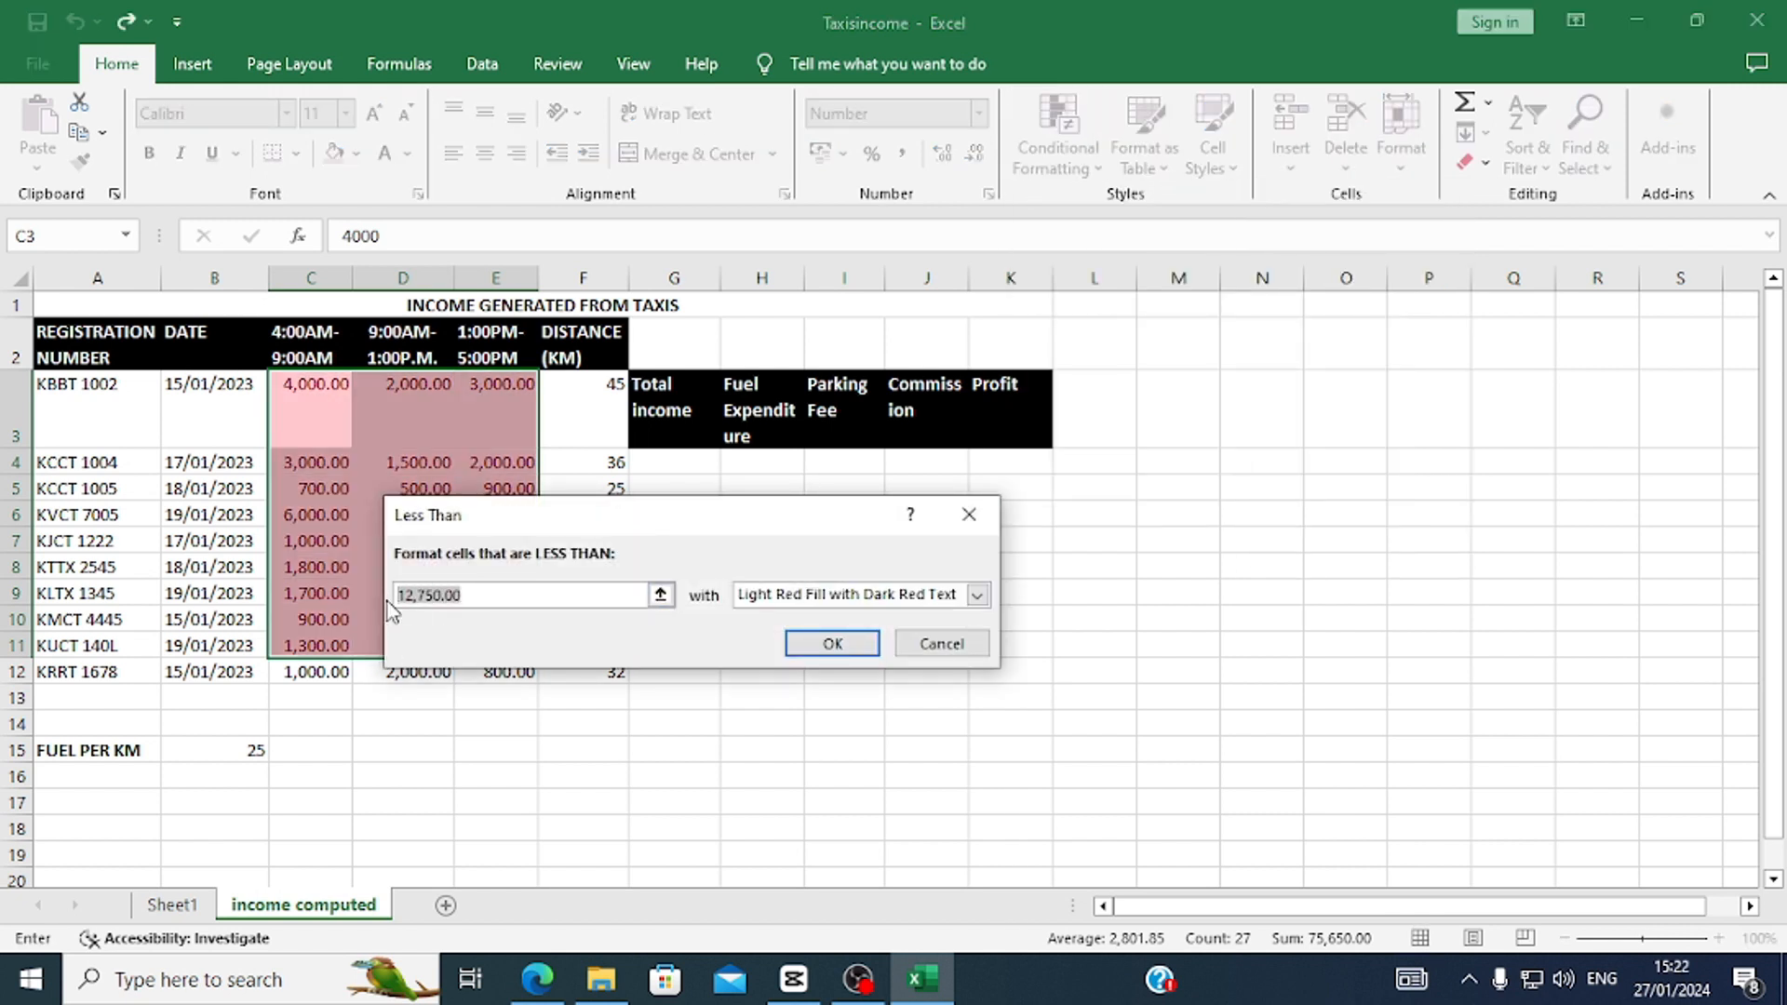
type("1000")
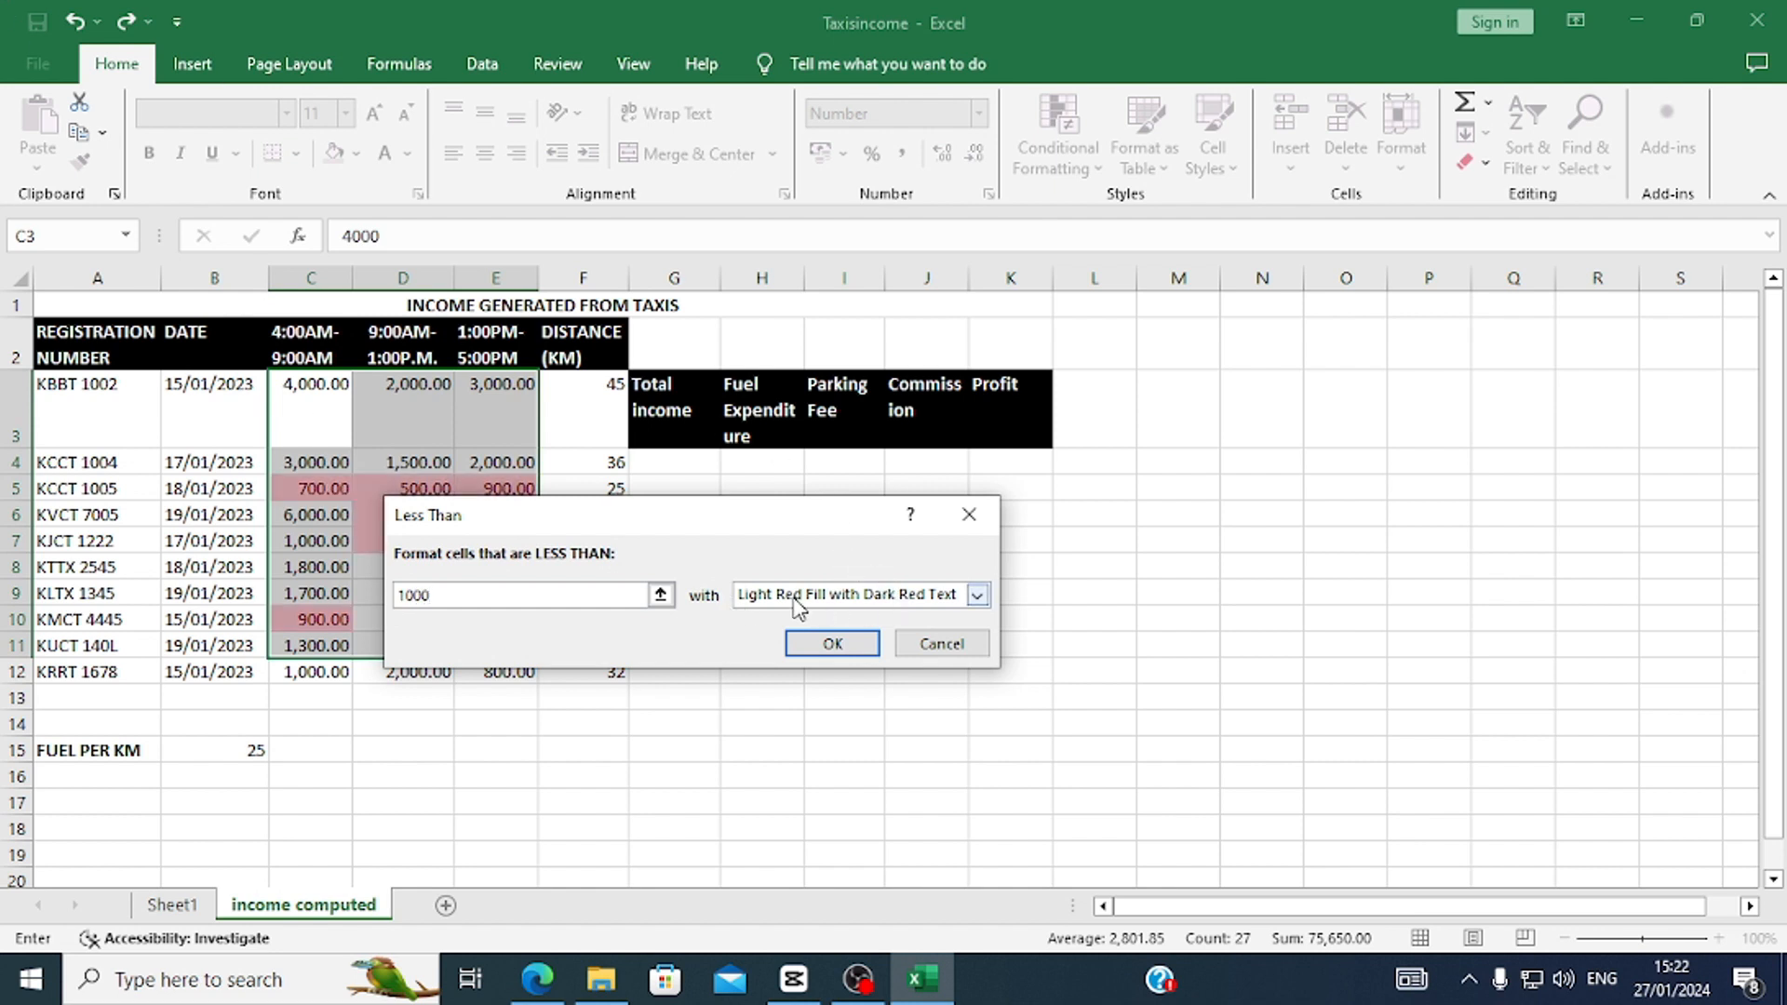
Choose a custom format for the Less Than 1000 rule and set its font colour to the dark gold theme shade.
left_click(976, 595)
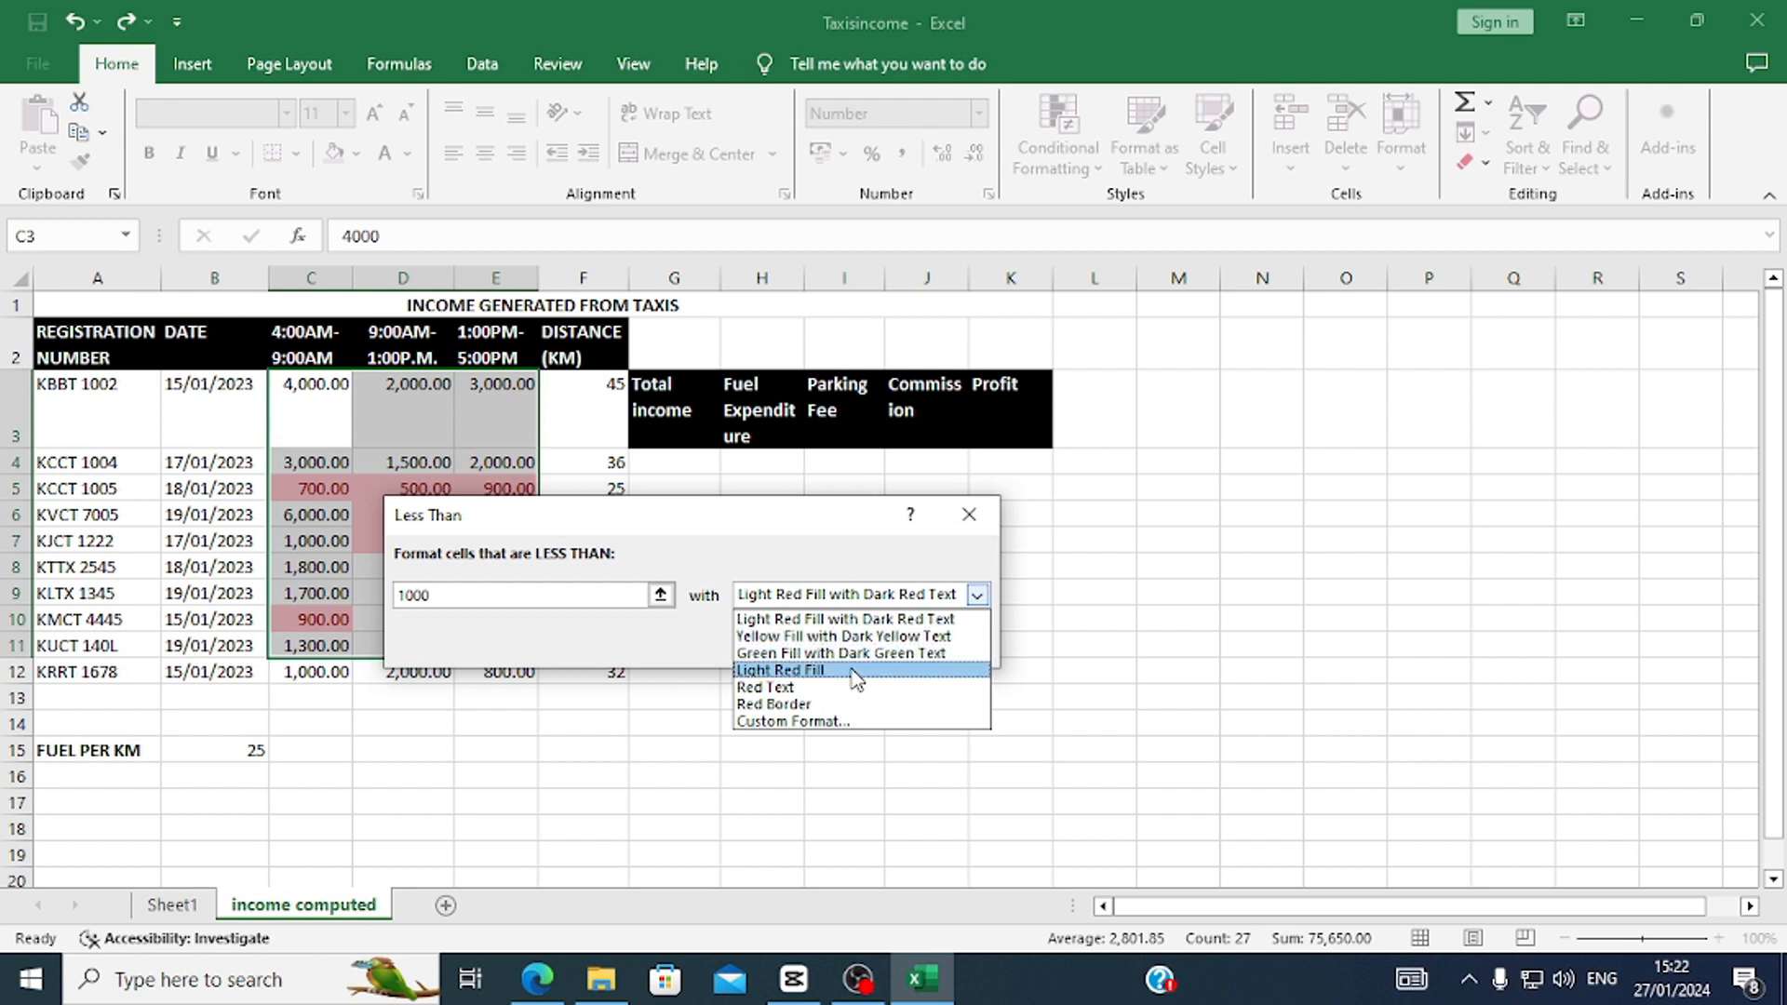
left_click(804, 722)
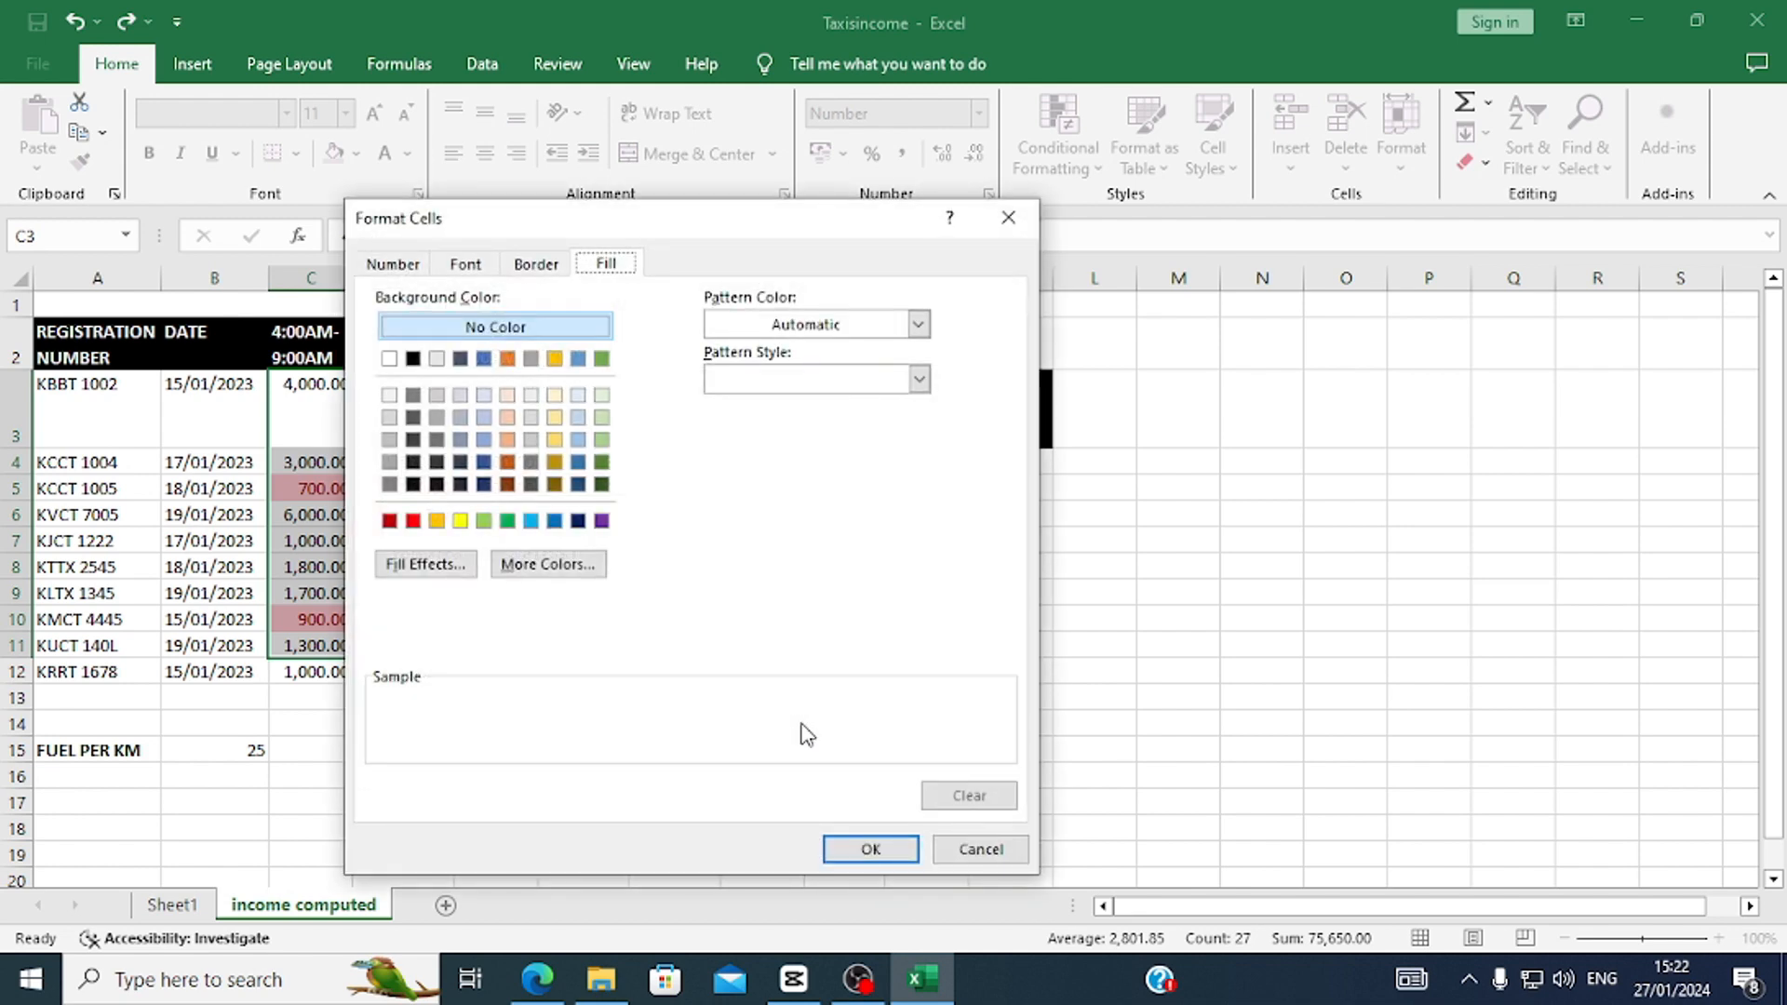
left_click(462, 279)
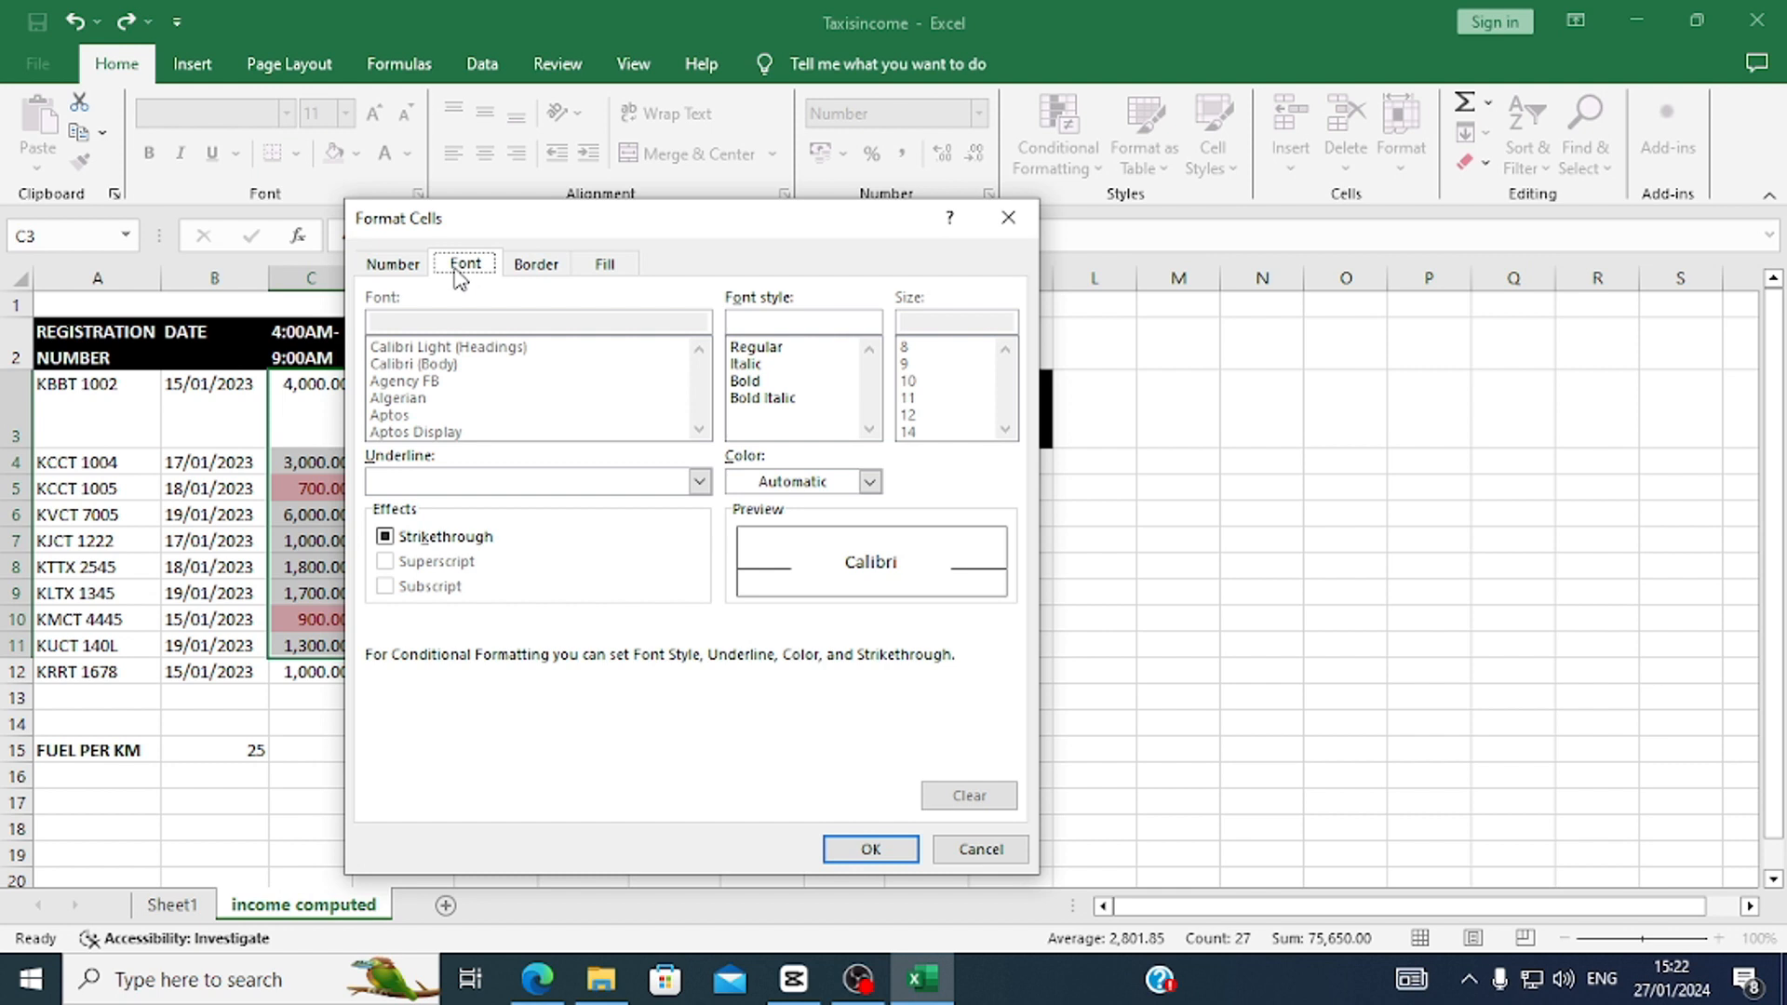
left_click(869, 482)
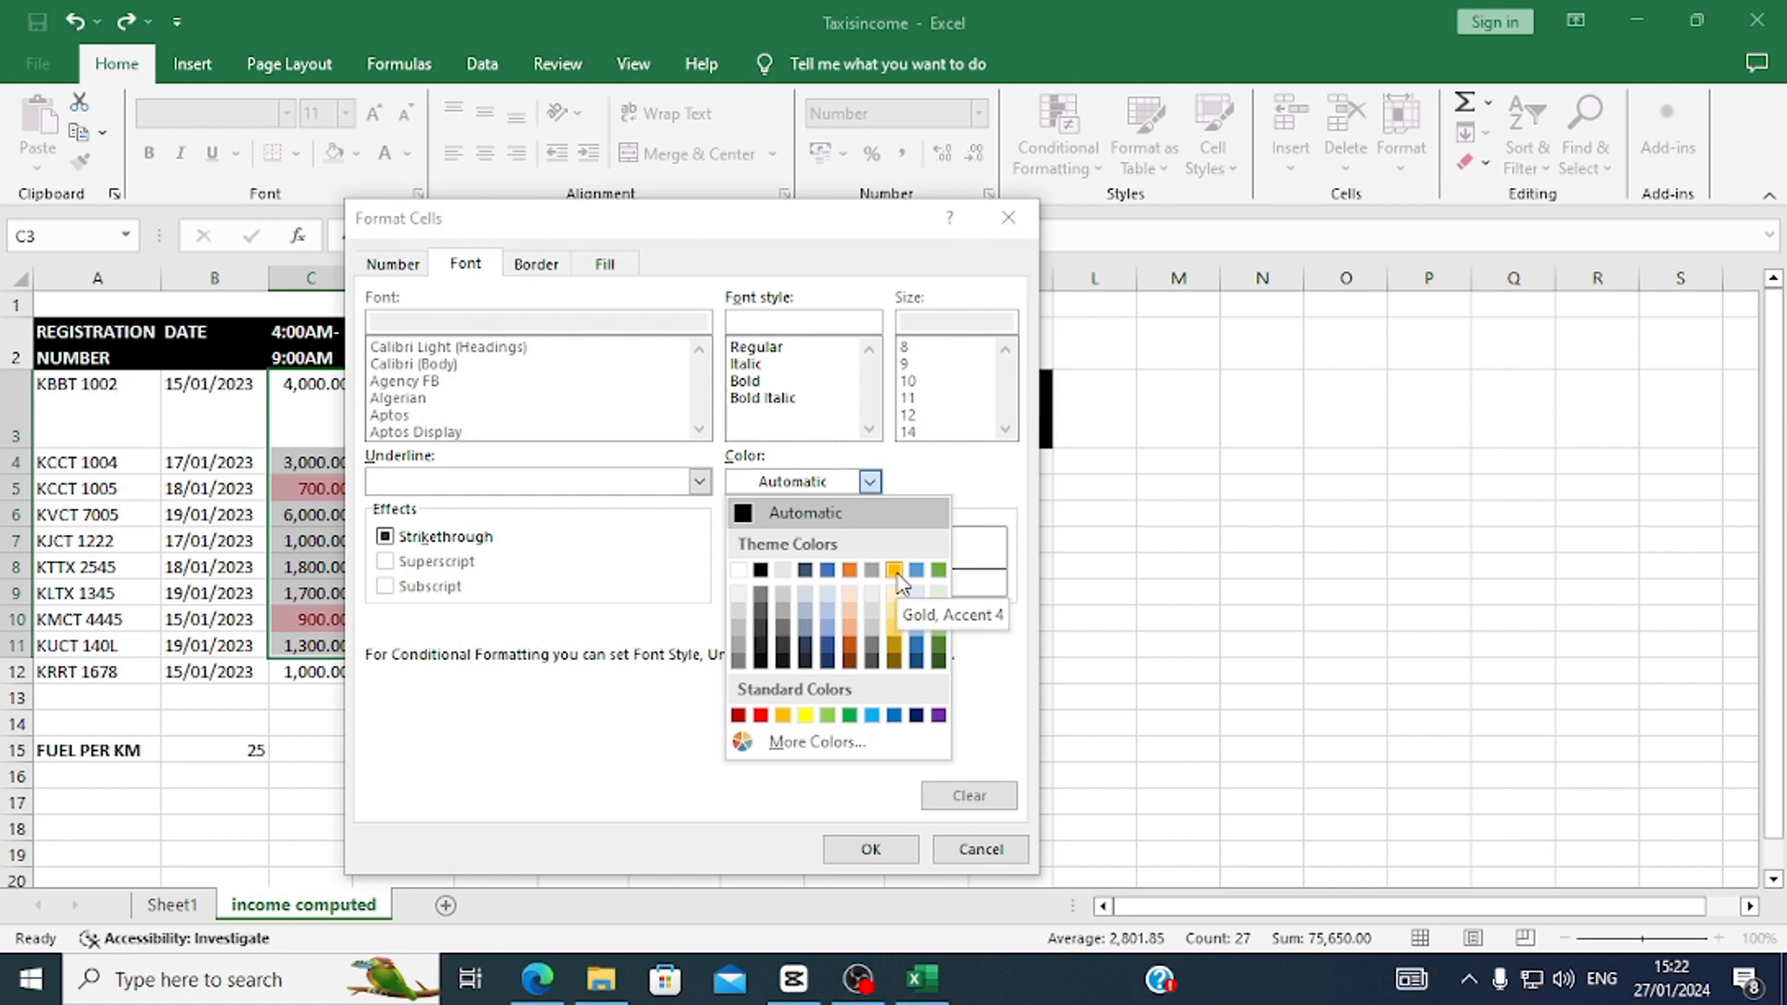
left_click(901, 625)
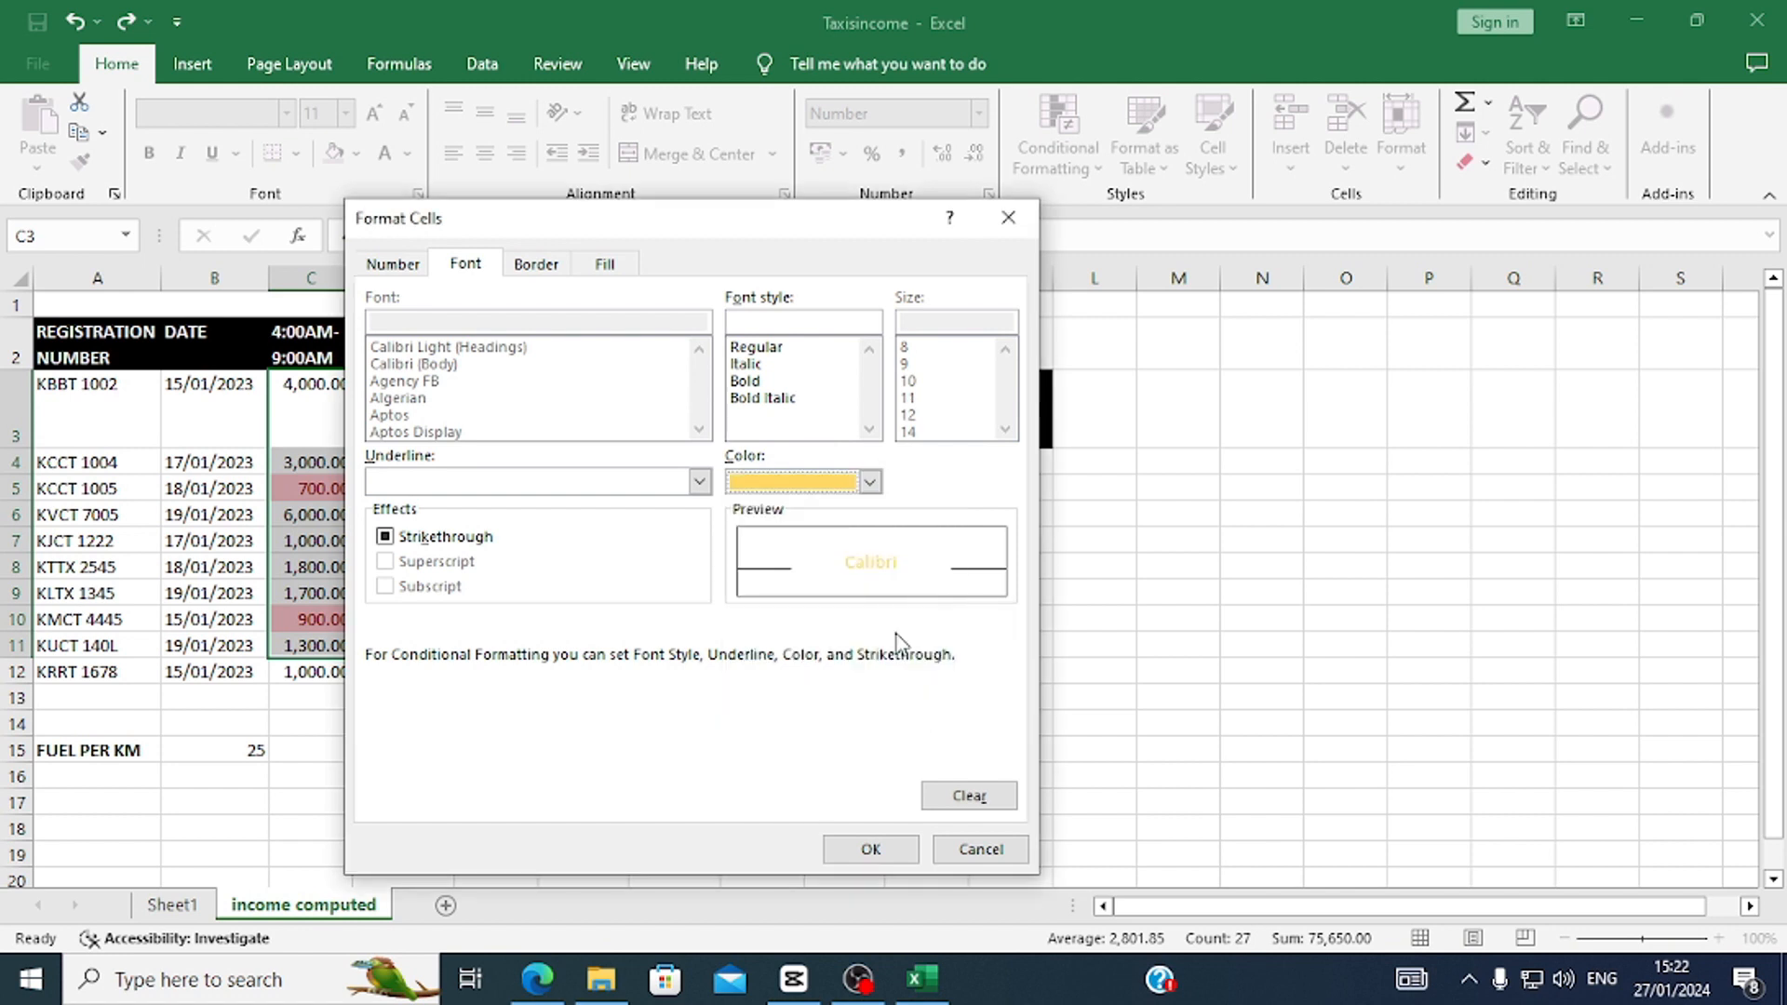
left_click(870, 481)
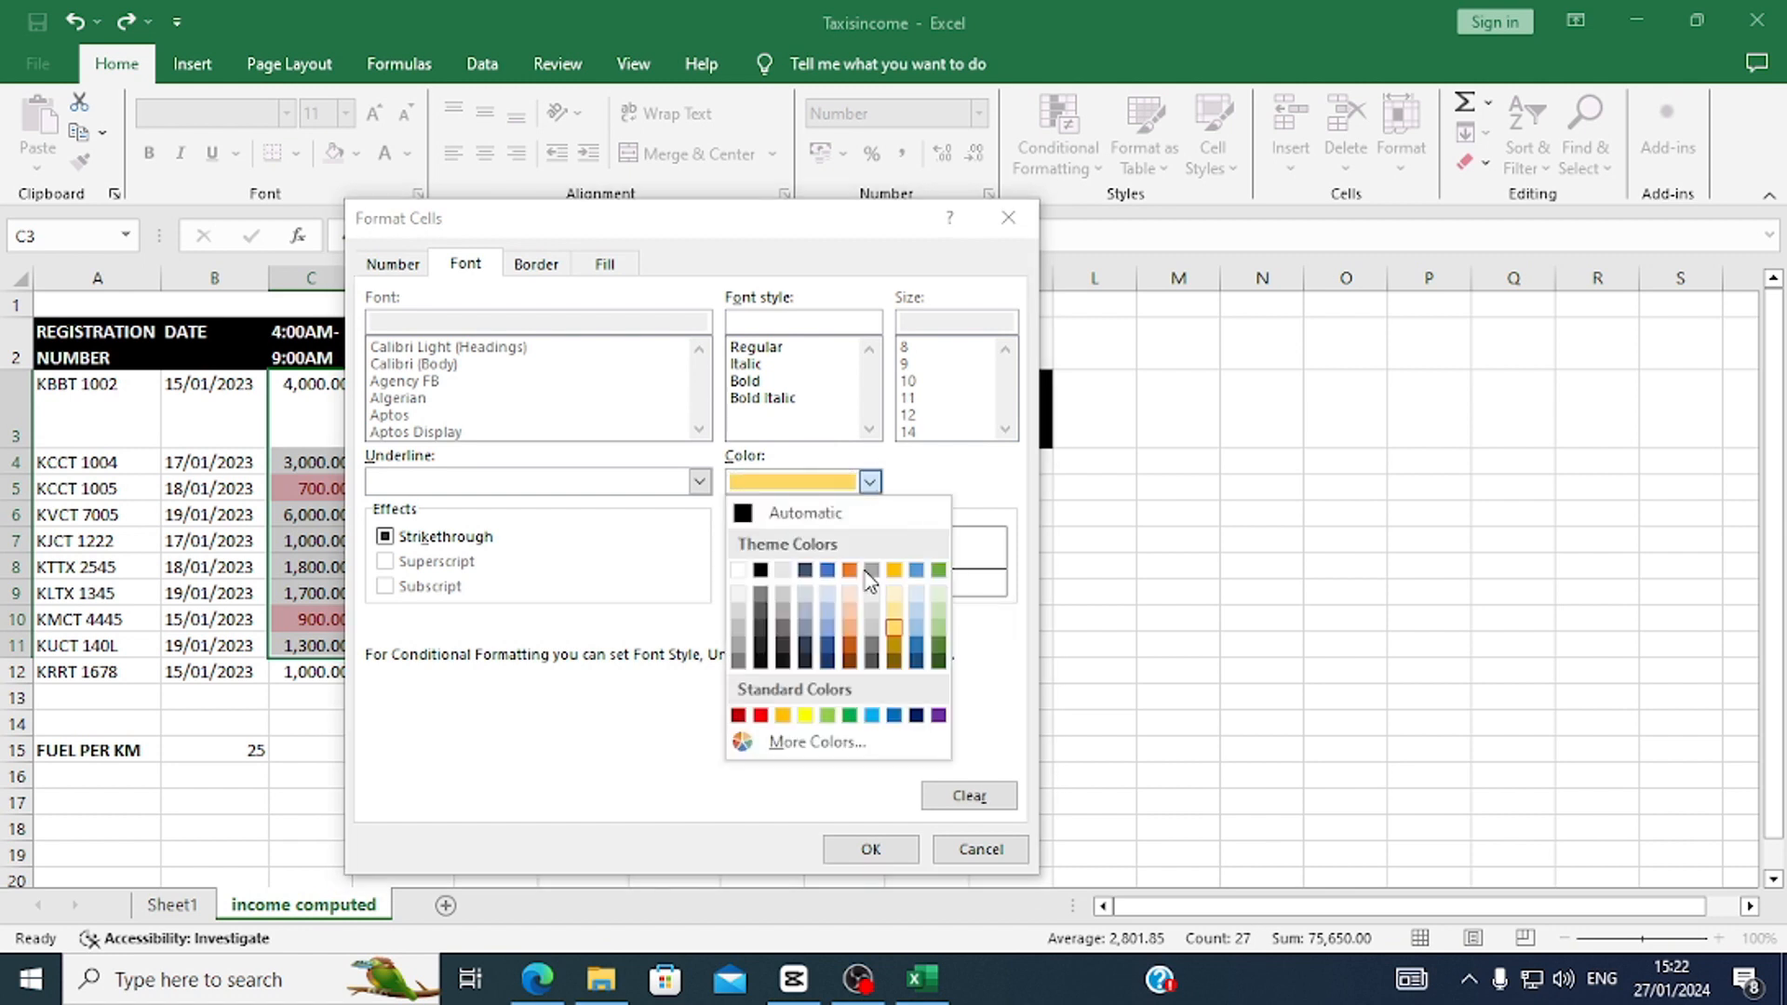
left_click(806, 716)
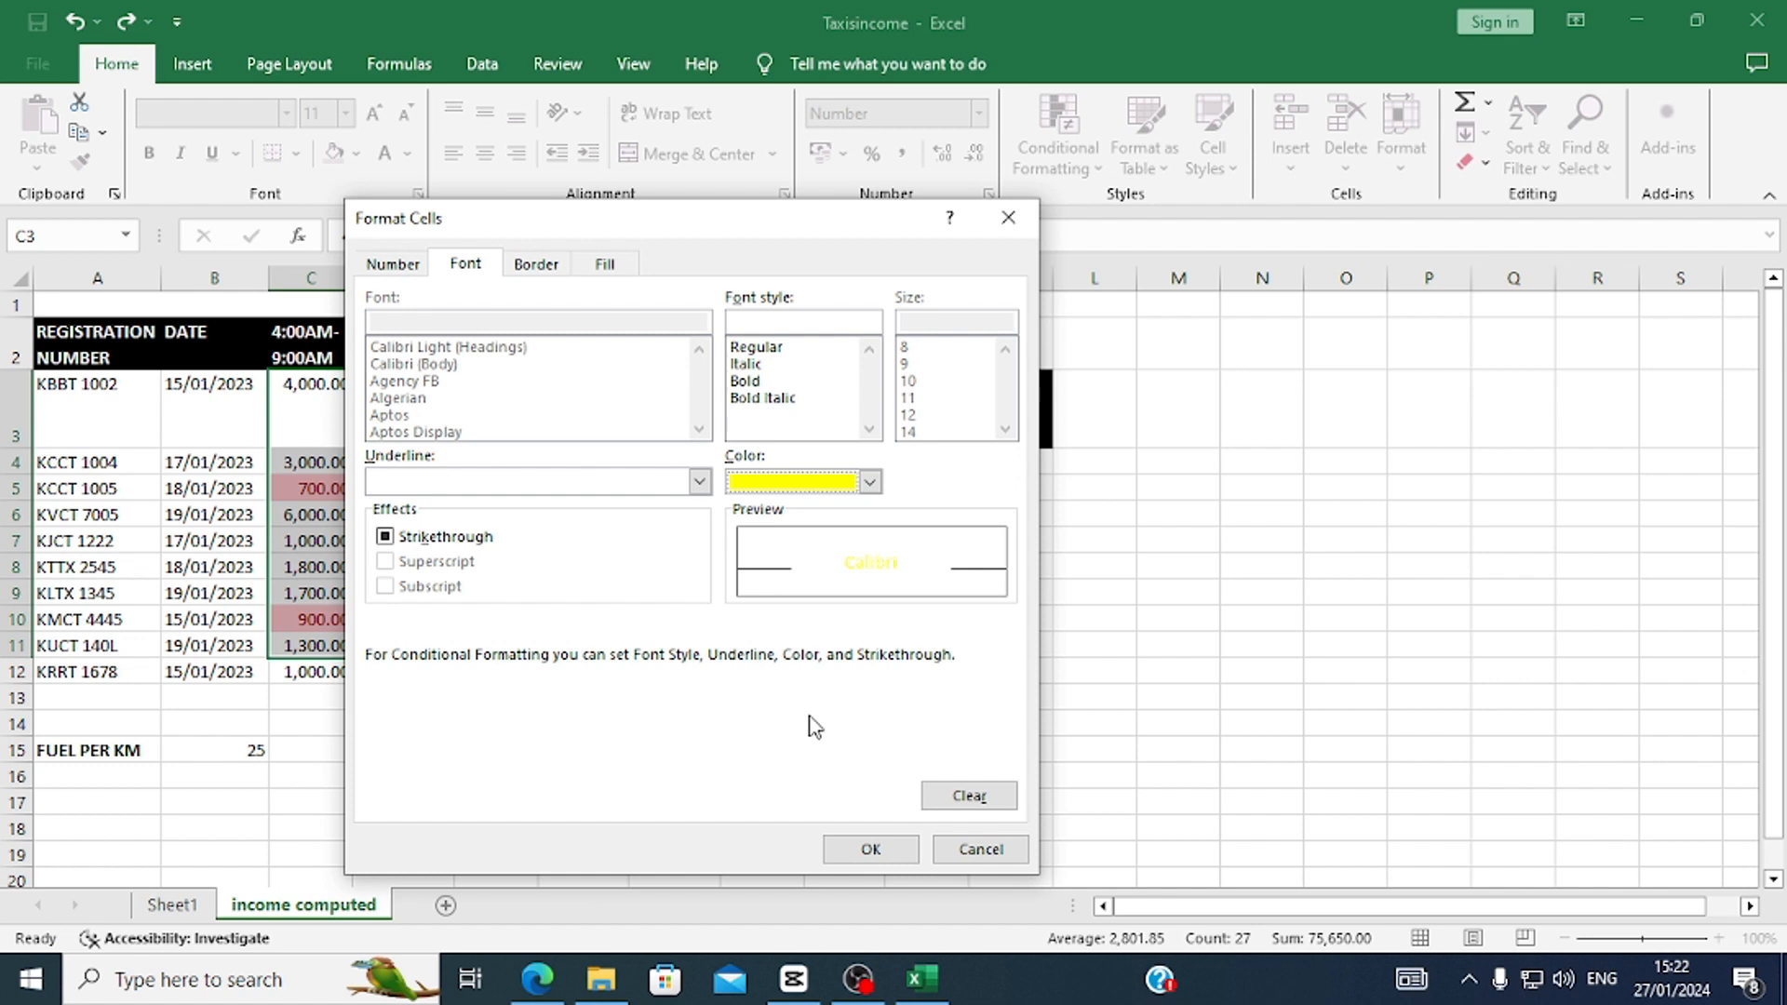
left_click(869, 481)
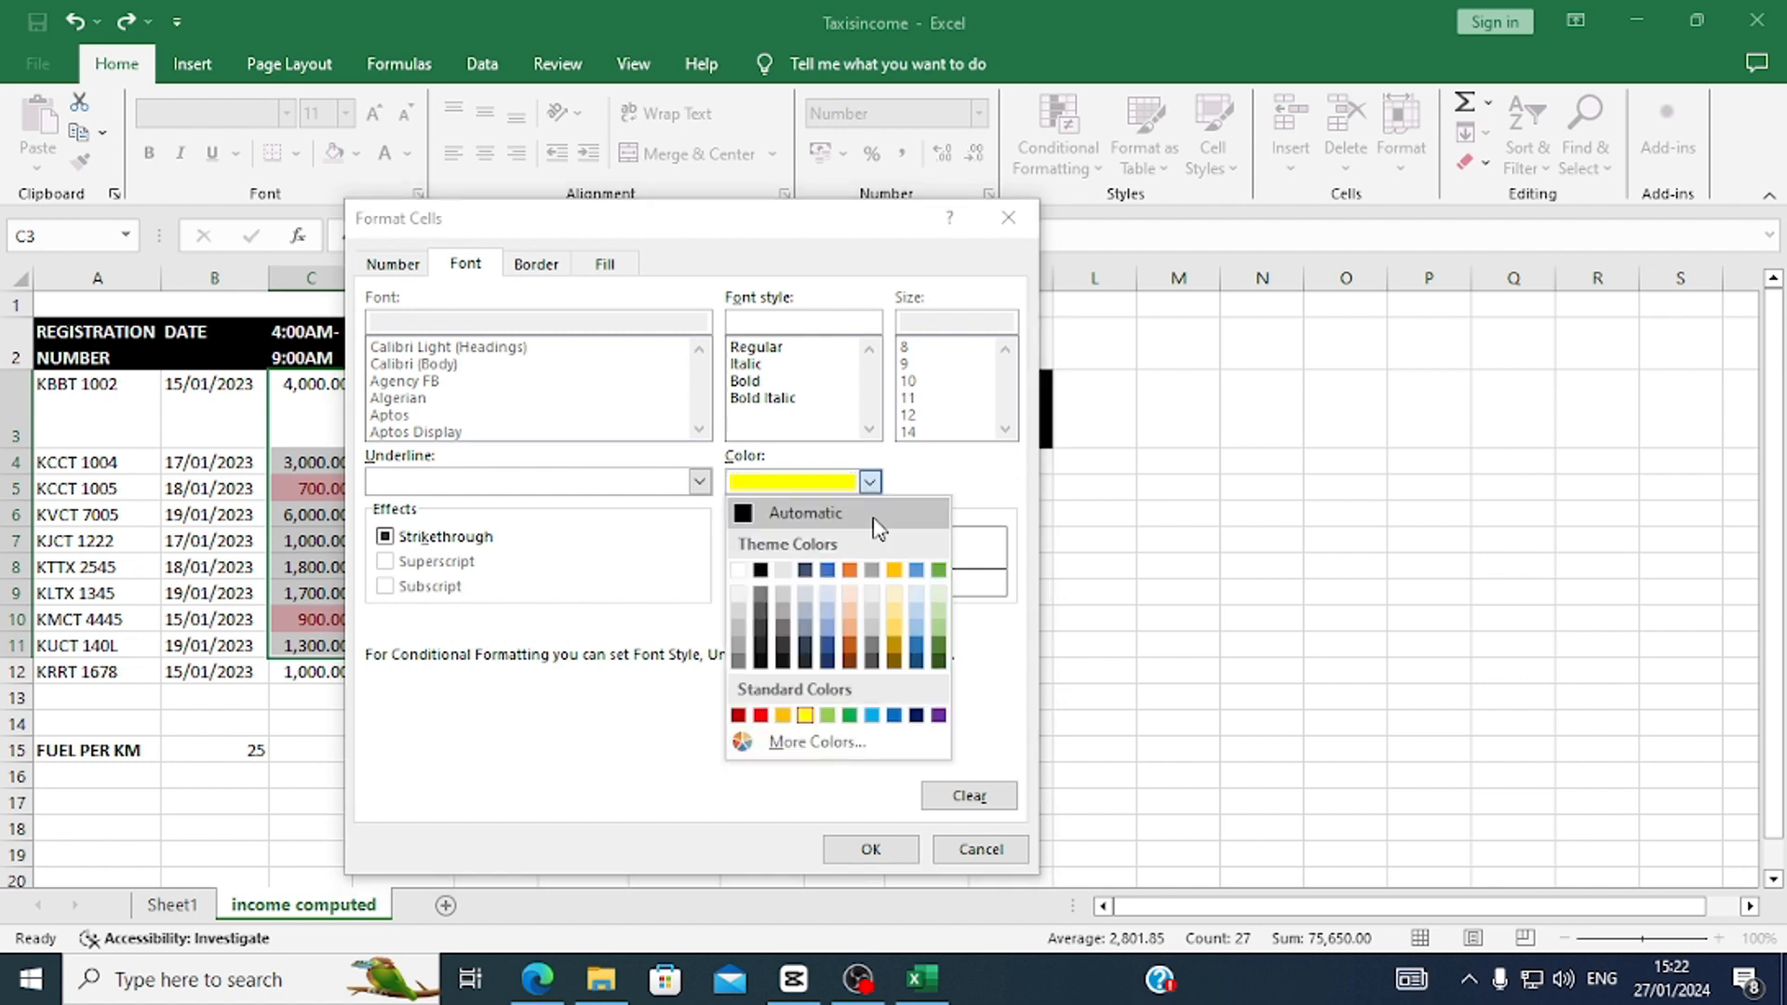
left_click(899, 648)
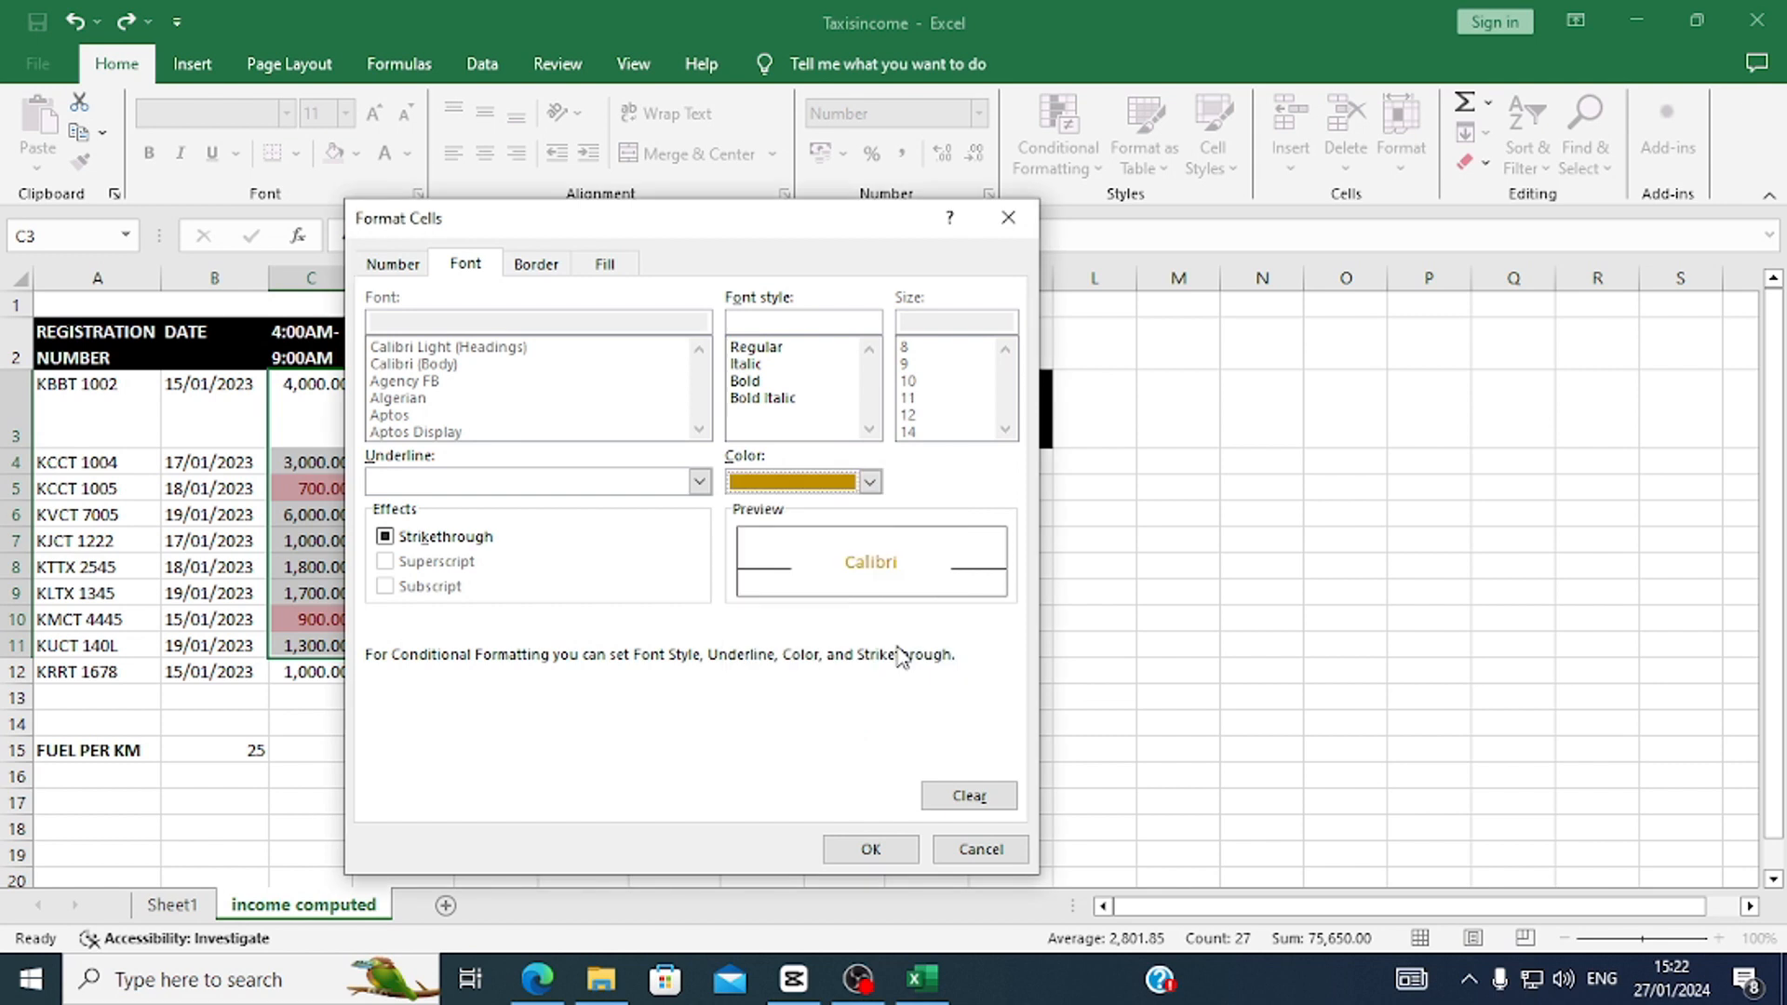
Add a standard red background fill to the custom format and apply the Less Than 1000 rule.
left_click(605, 264)
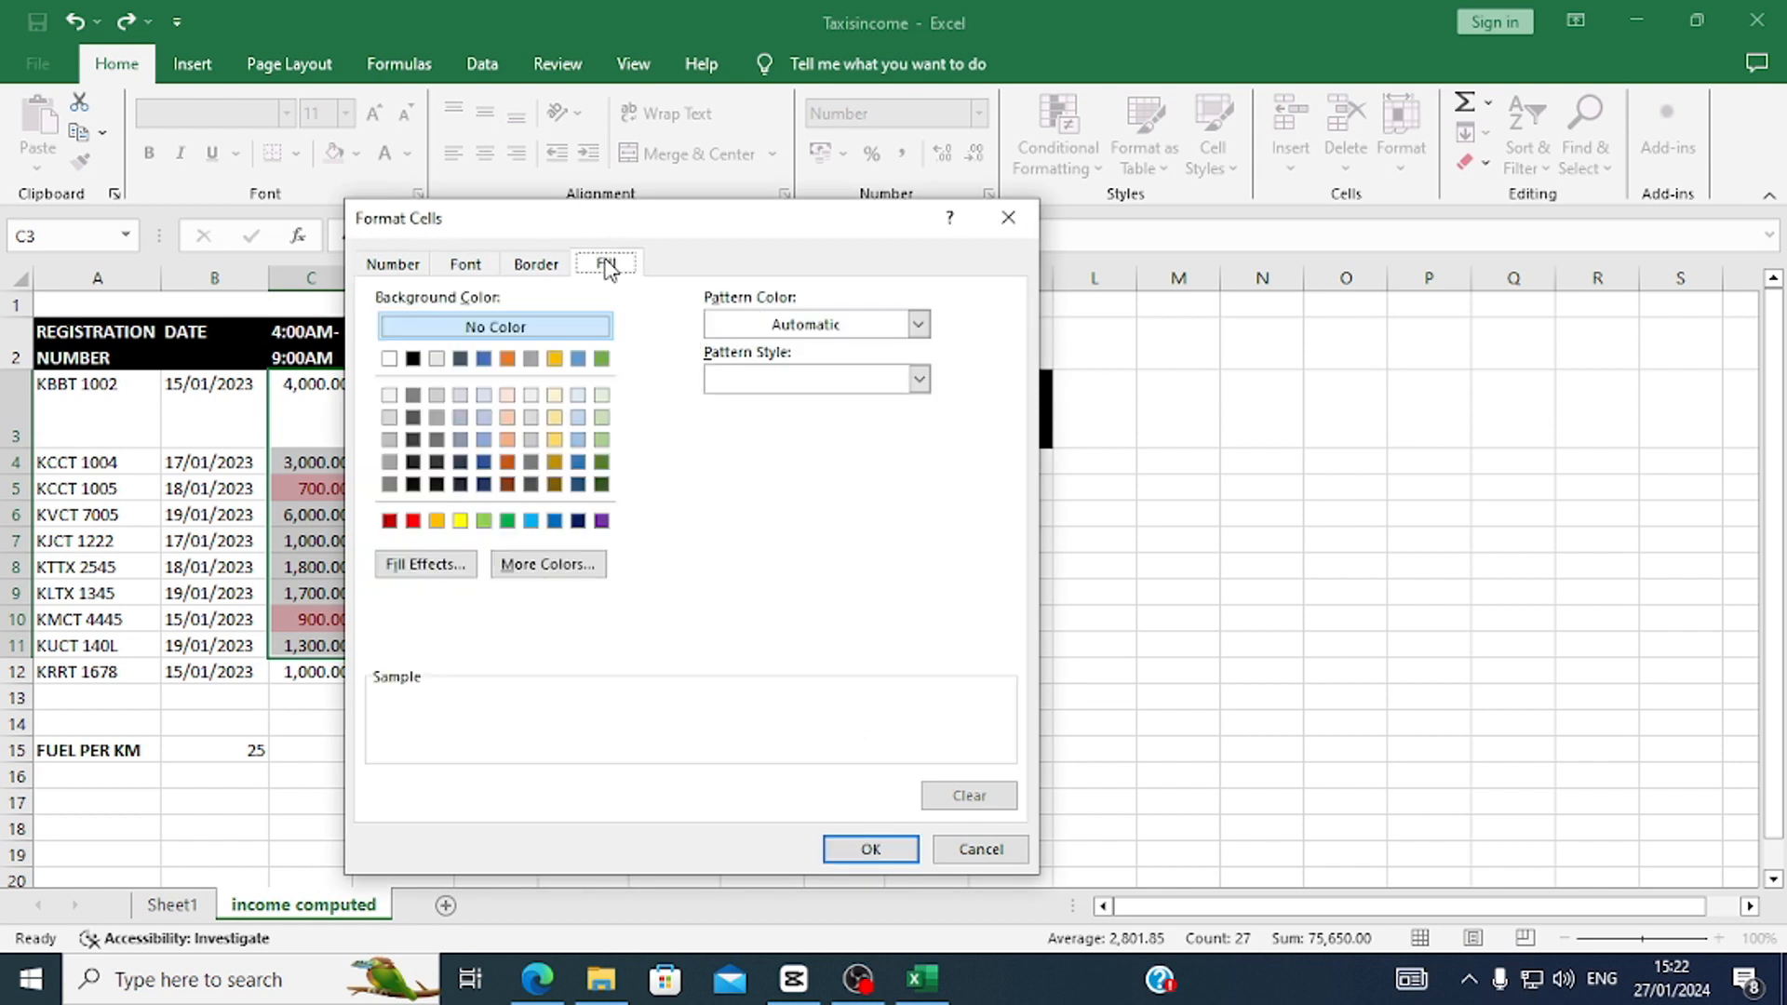
left_click(413, 521)
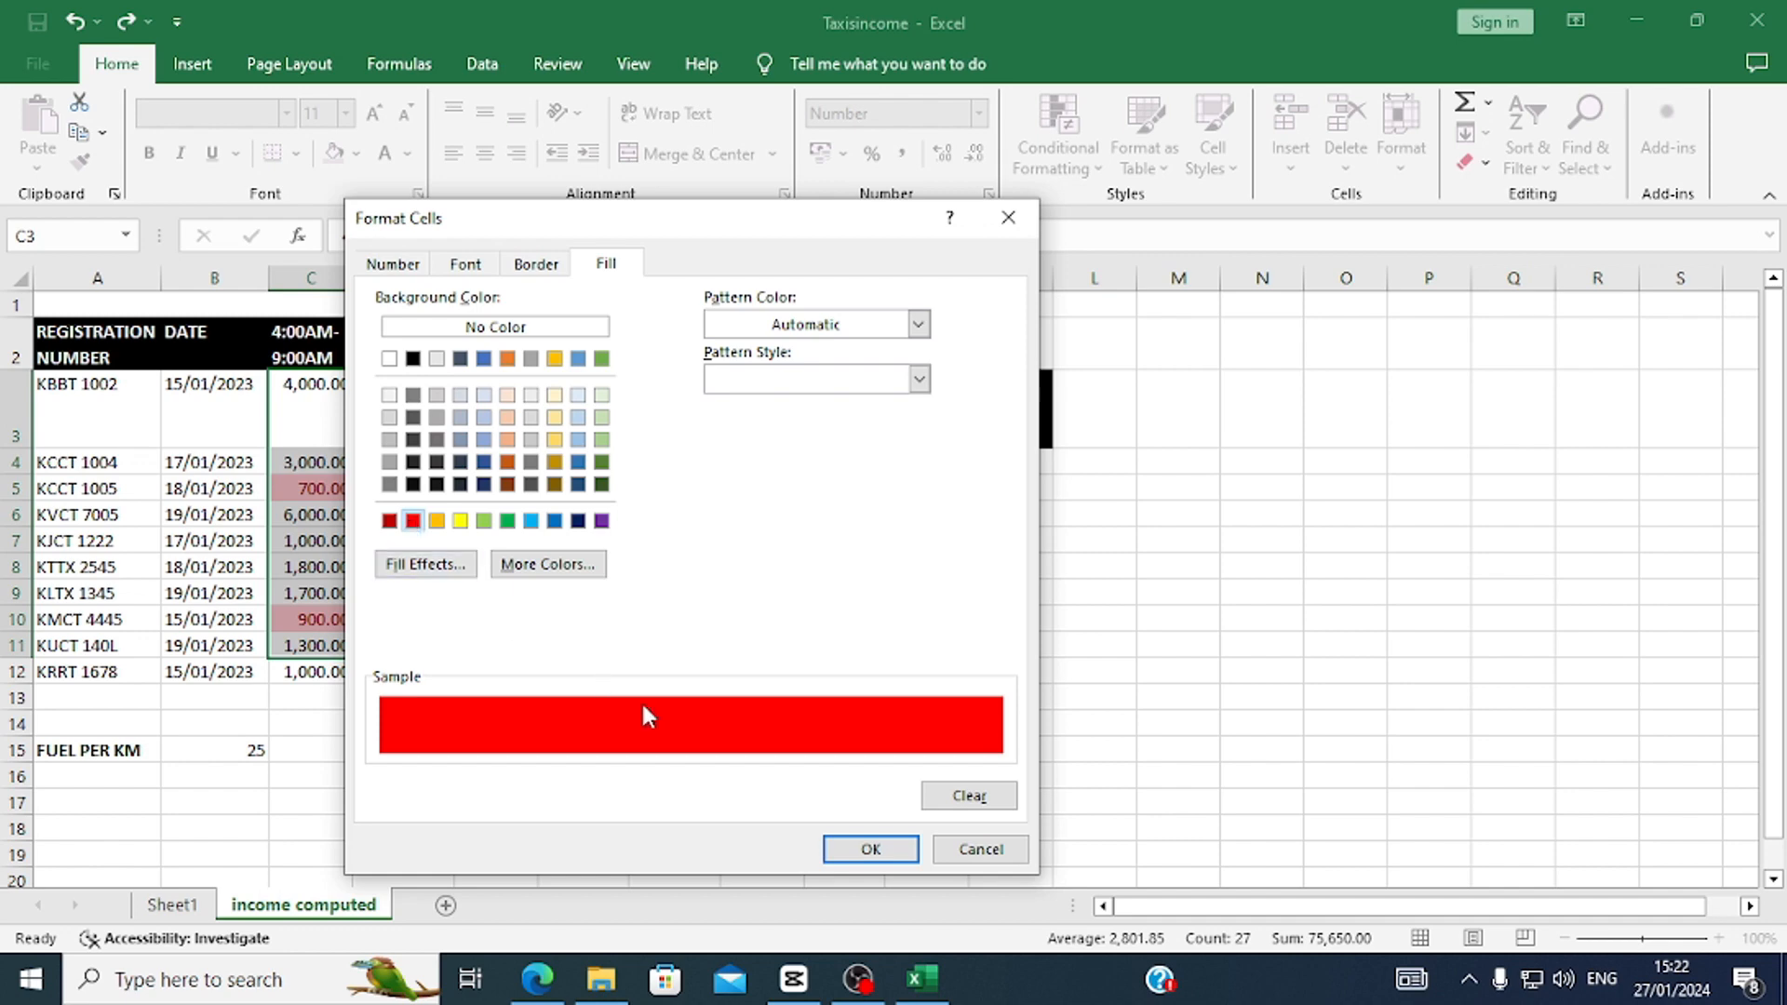
left_click(866, 848)
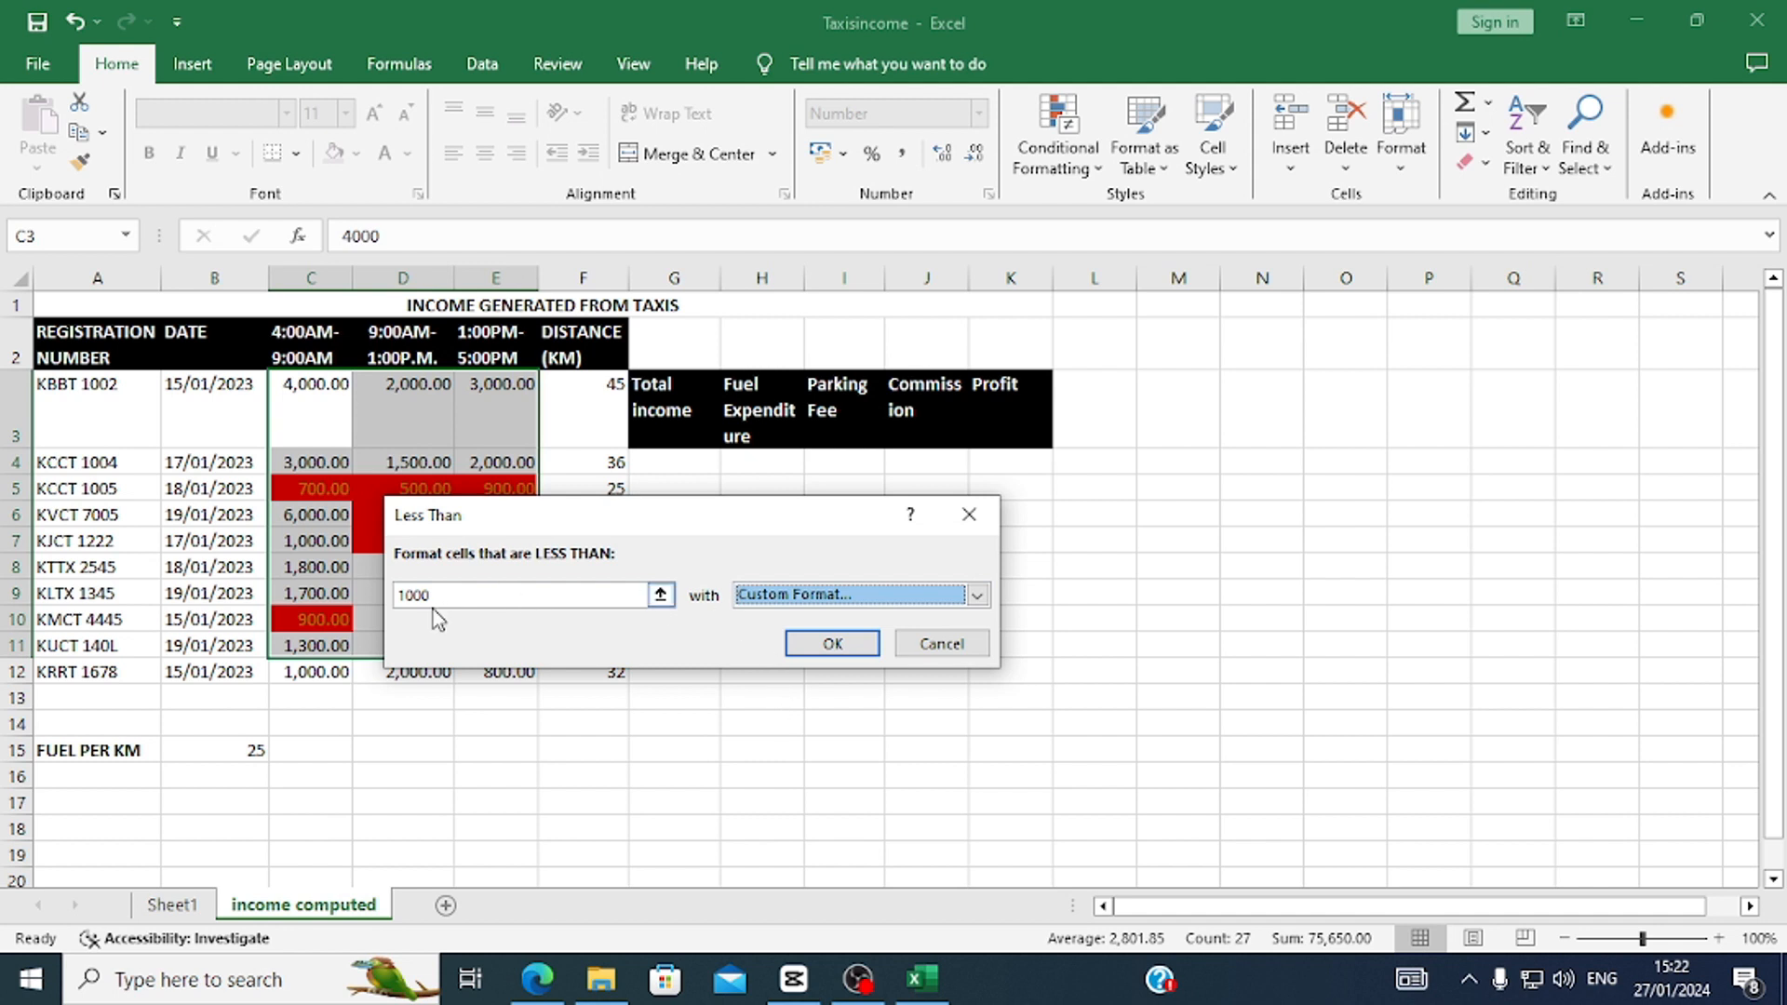
left_click(832, 644)
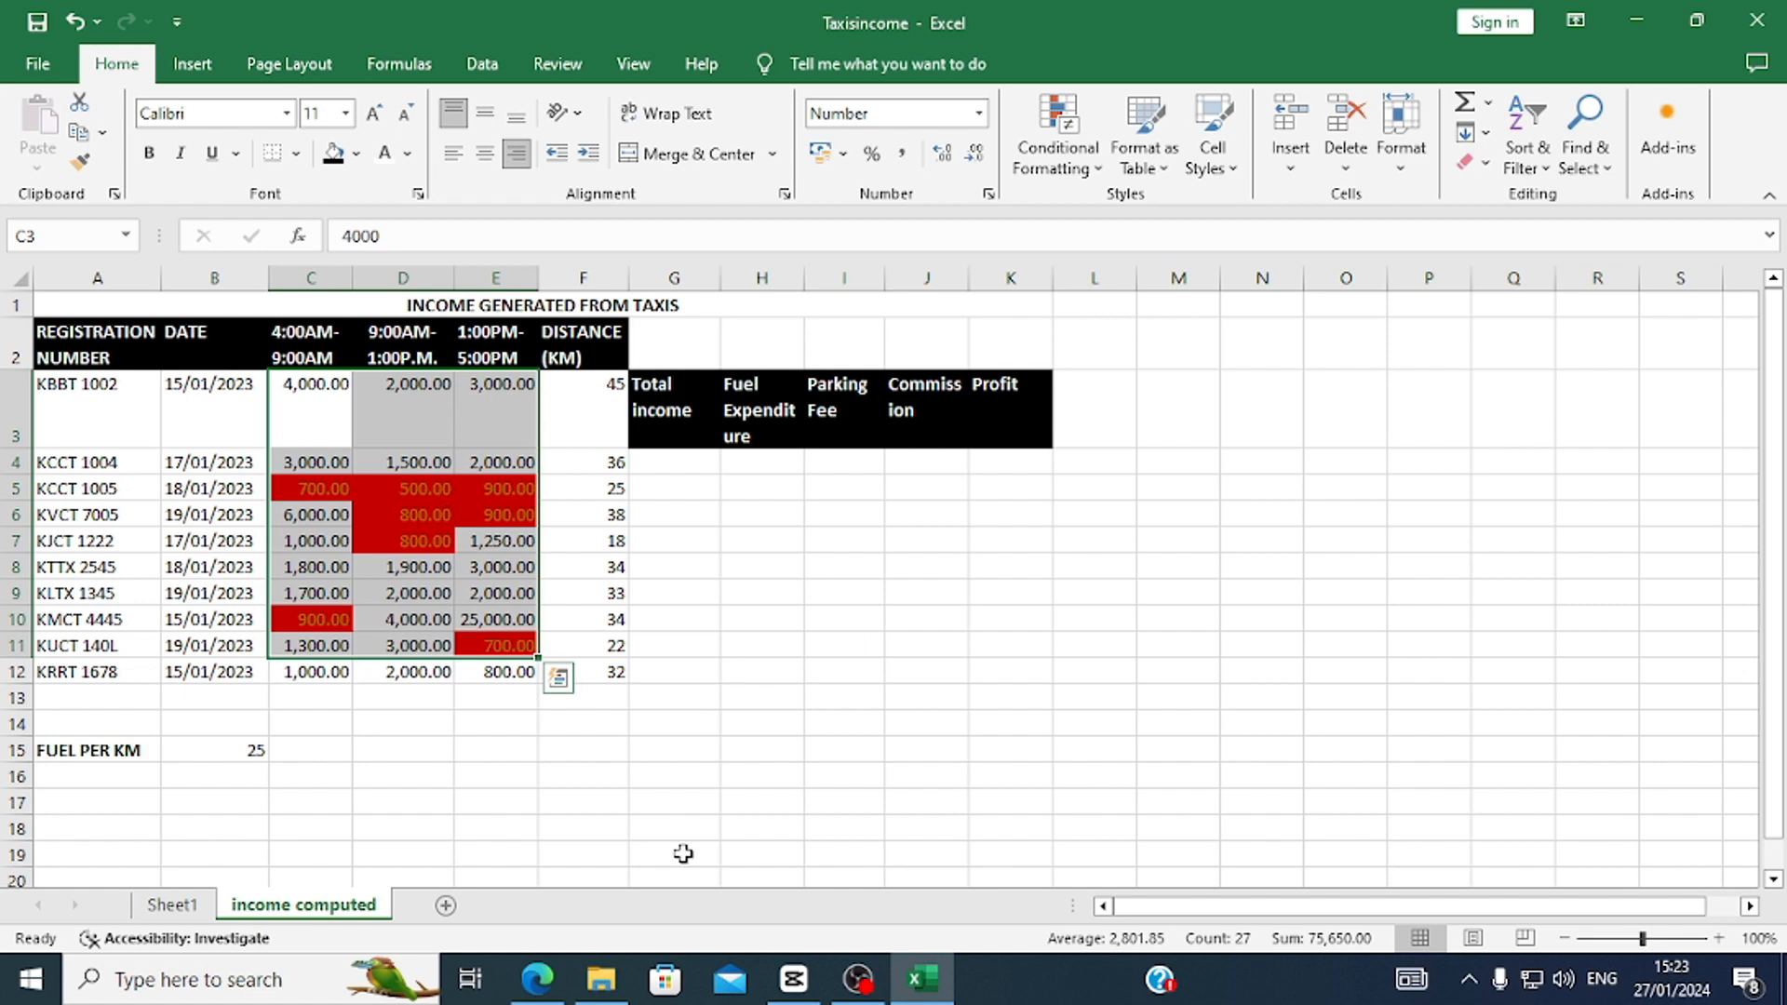
Check part (e)(i) in the Edge PDF and return to the first taxi's income figures in Excel's income computed sheet.
left_click(537, 979)
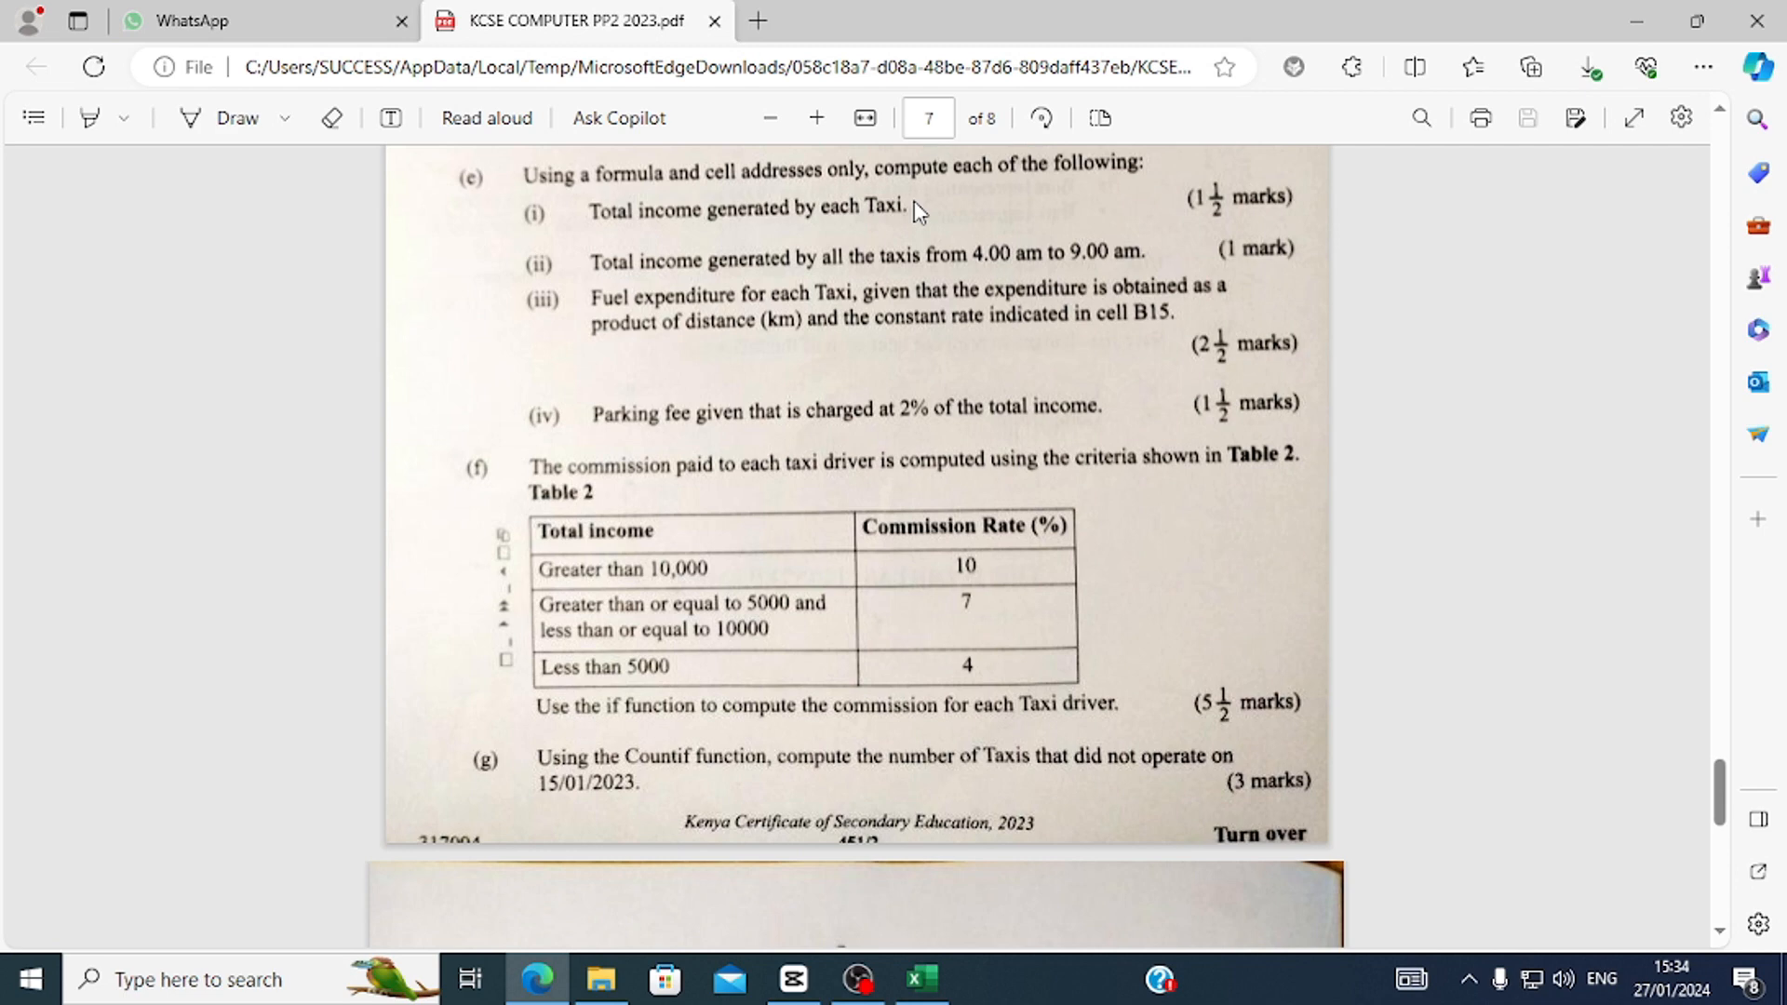
left_click(922, 978)
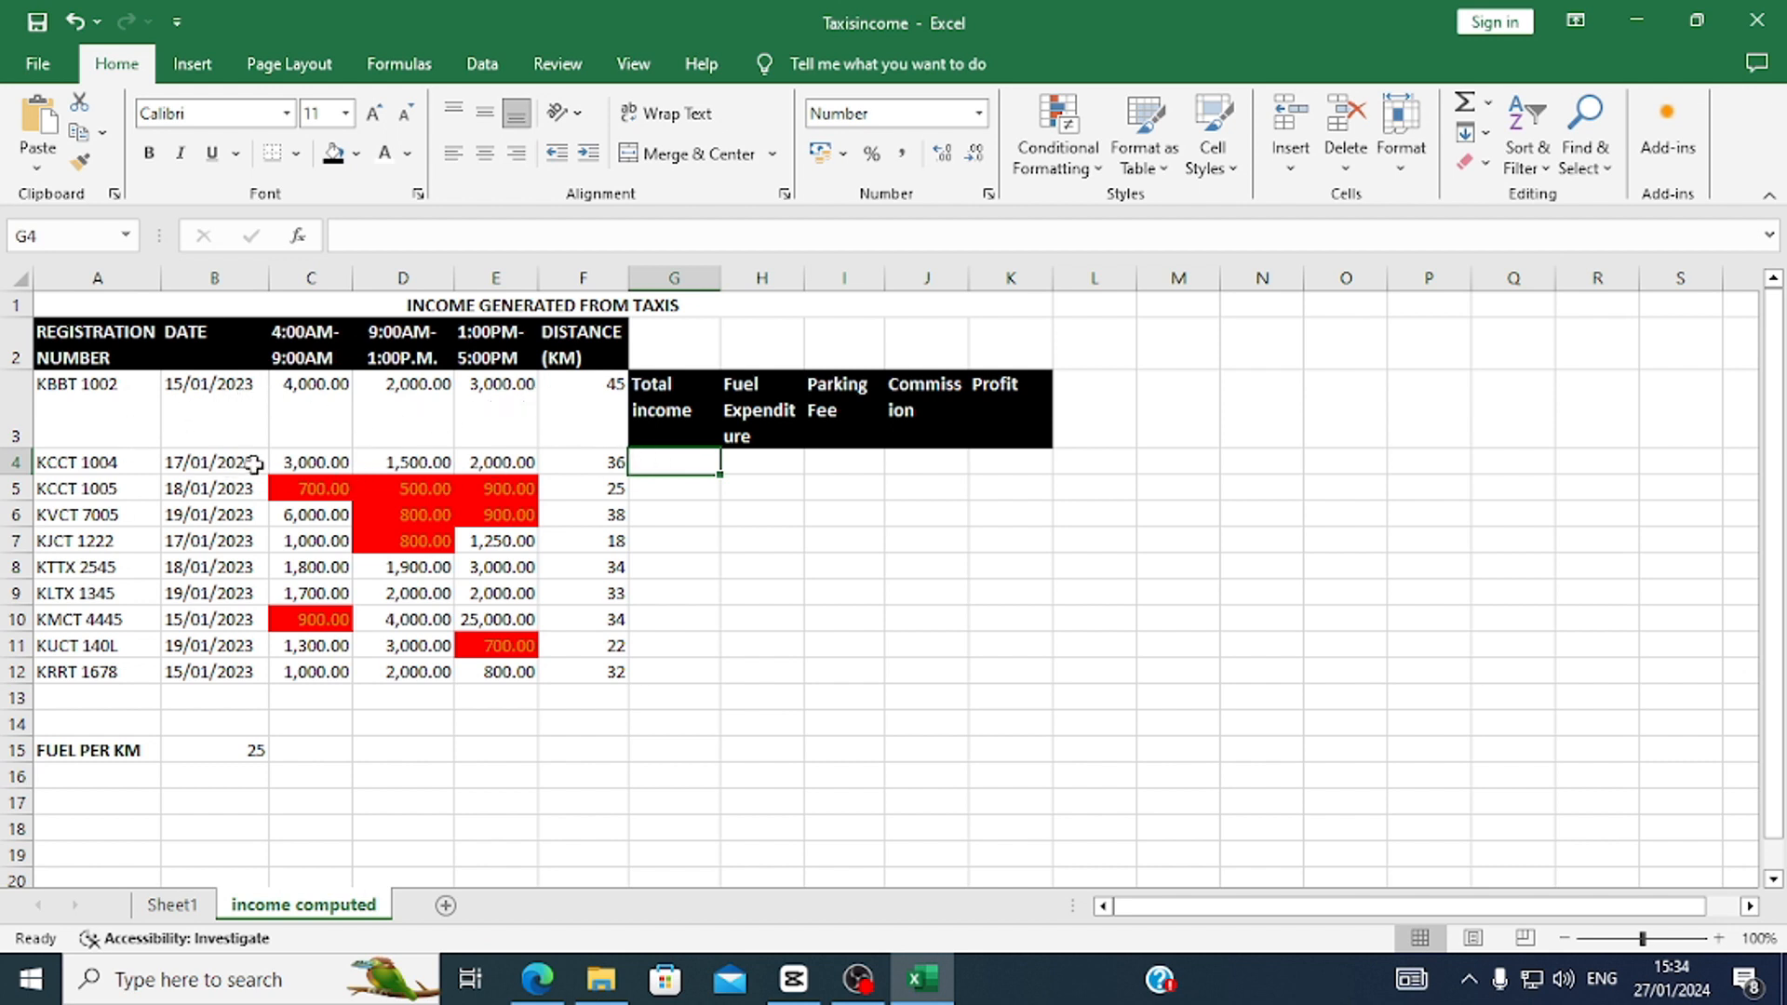
left_click(295, 425)
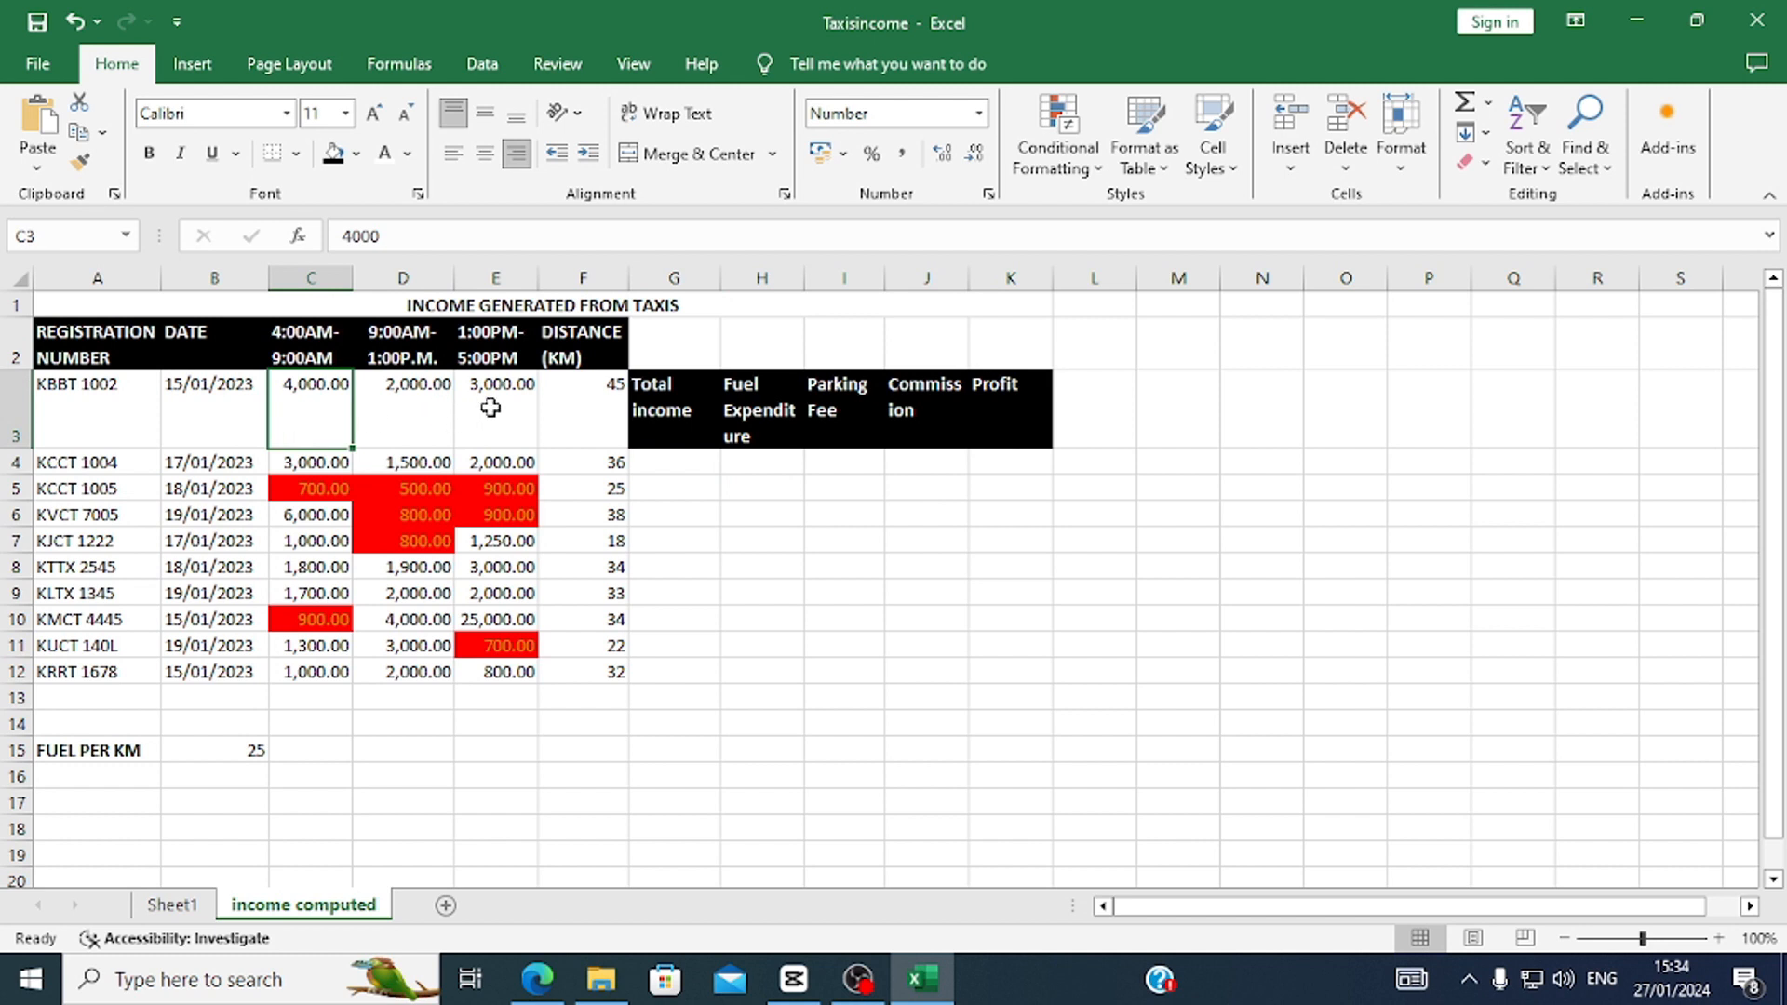
Enter the formula =SUM(C3:E3) in cell G4 under the Total income heading.
left_click(645, 468)
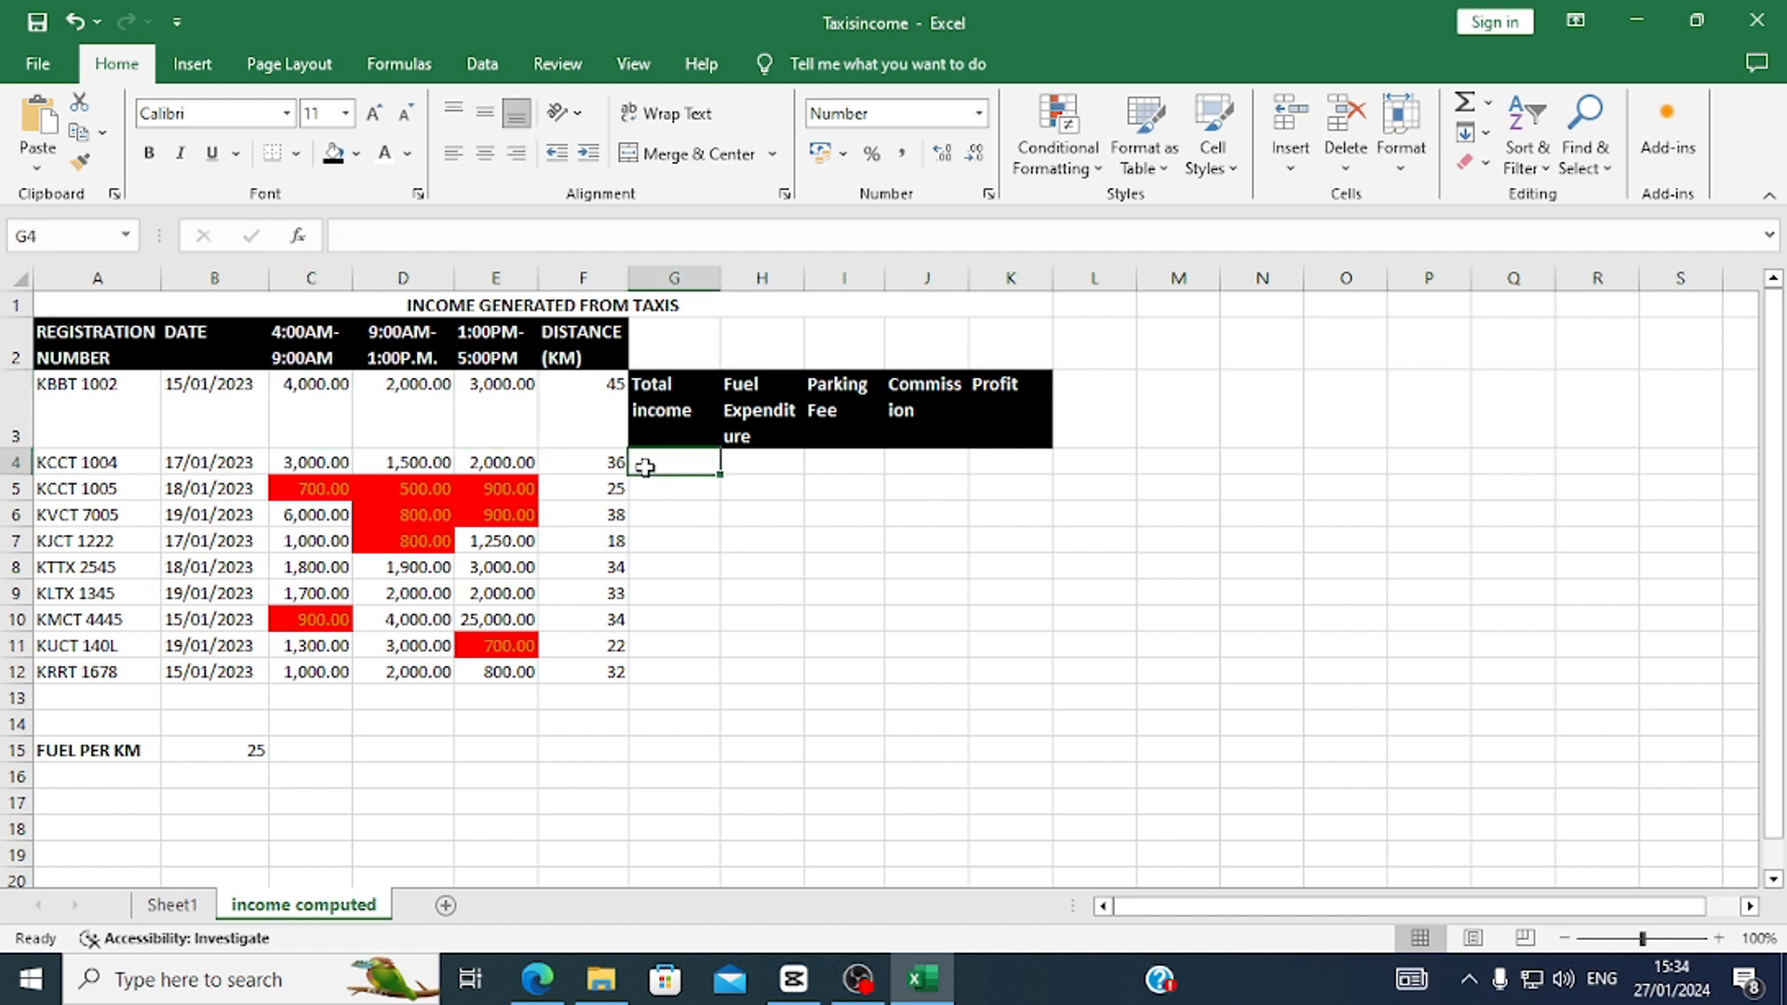
type("=")
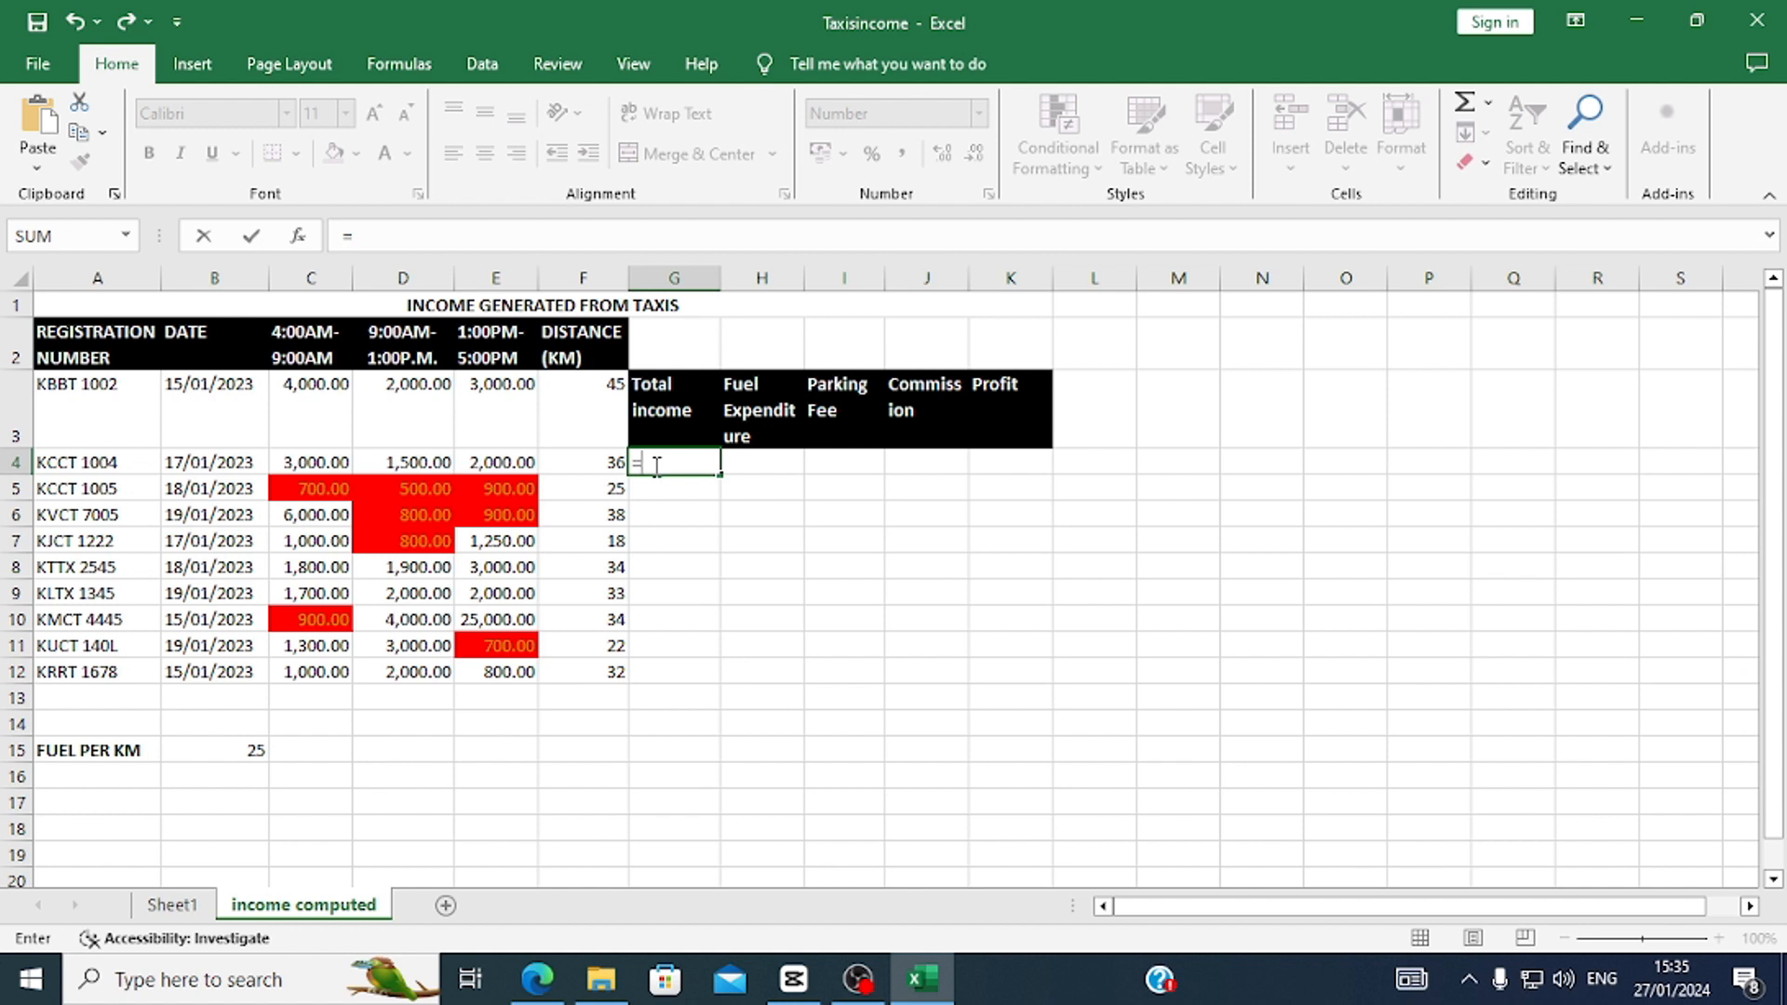
type("s")
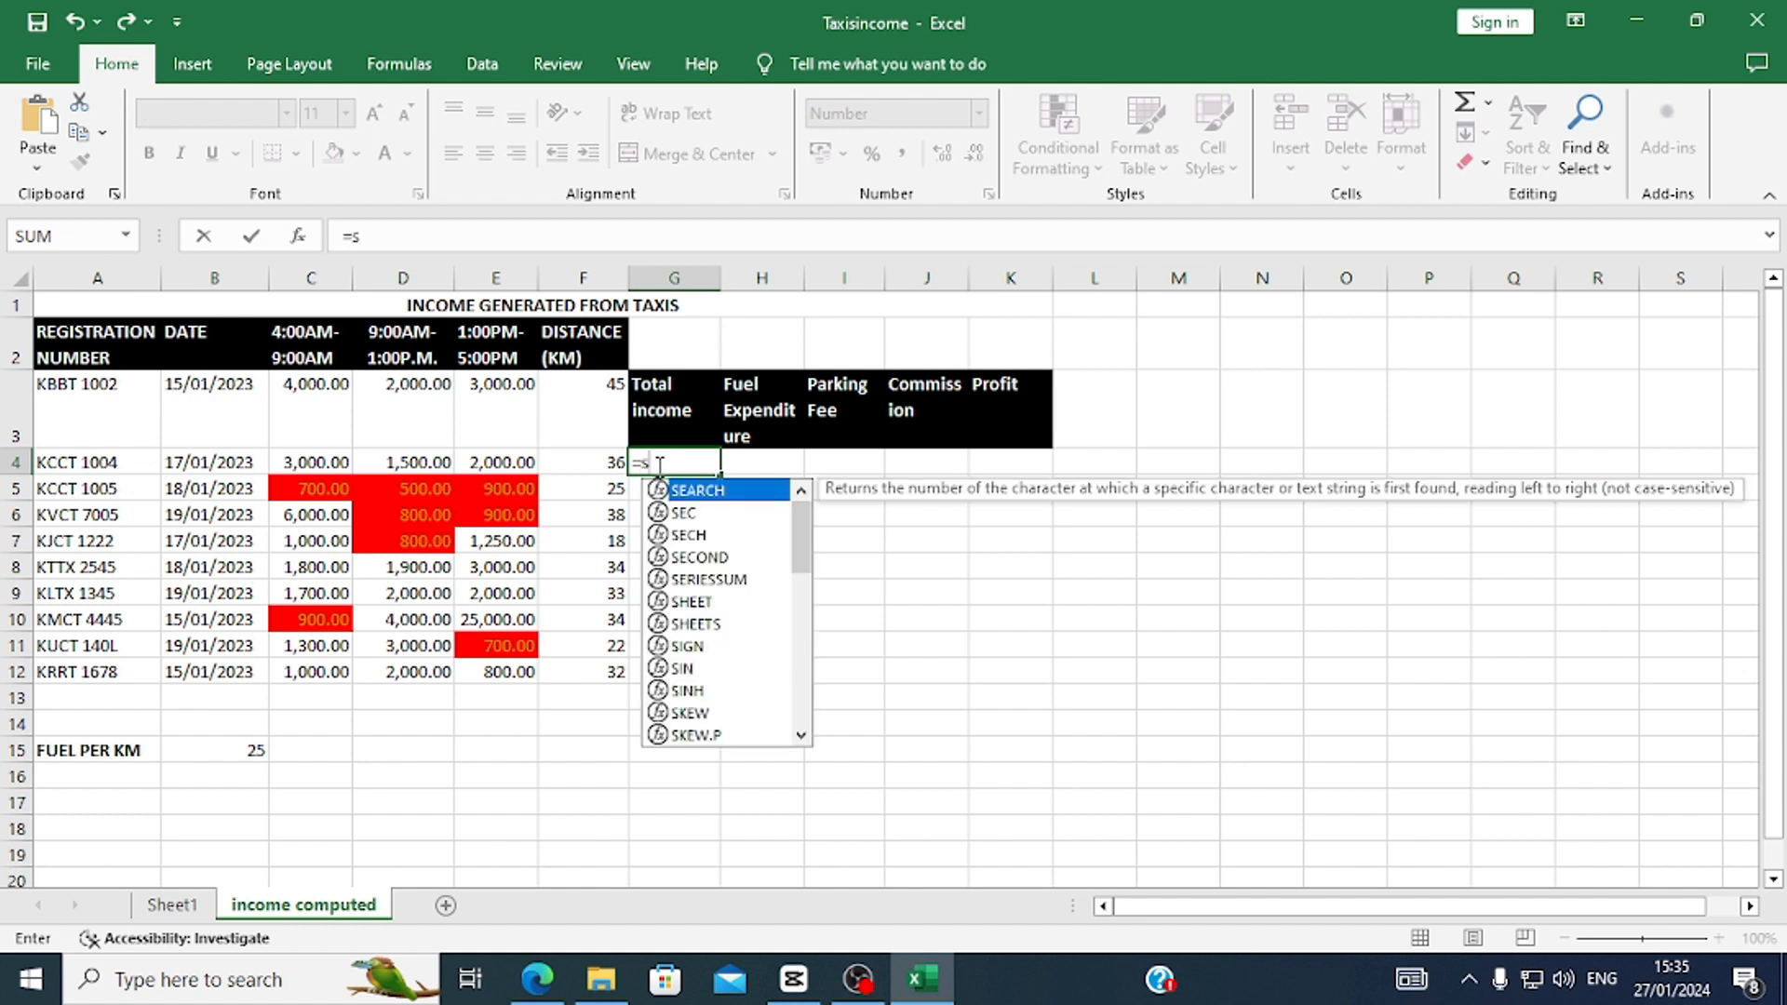
type("u")
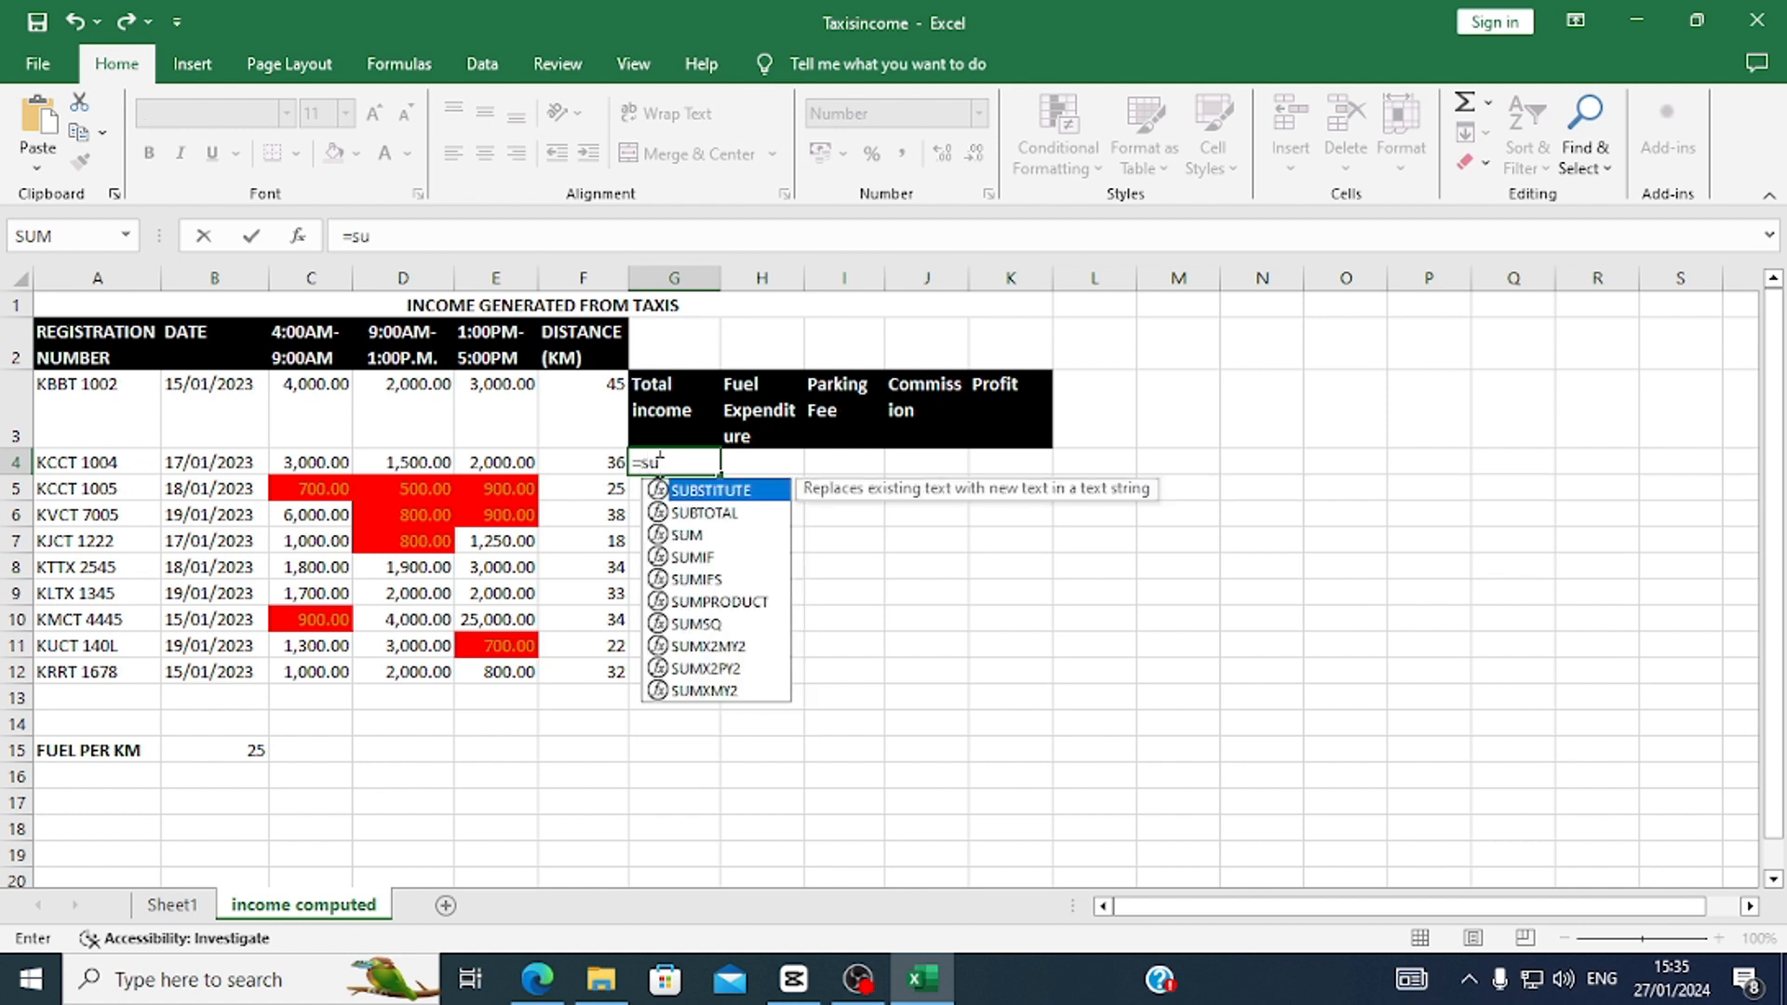
double_click(689, 535)
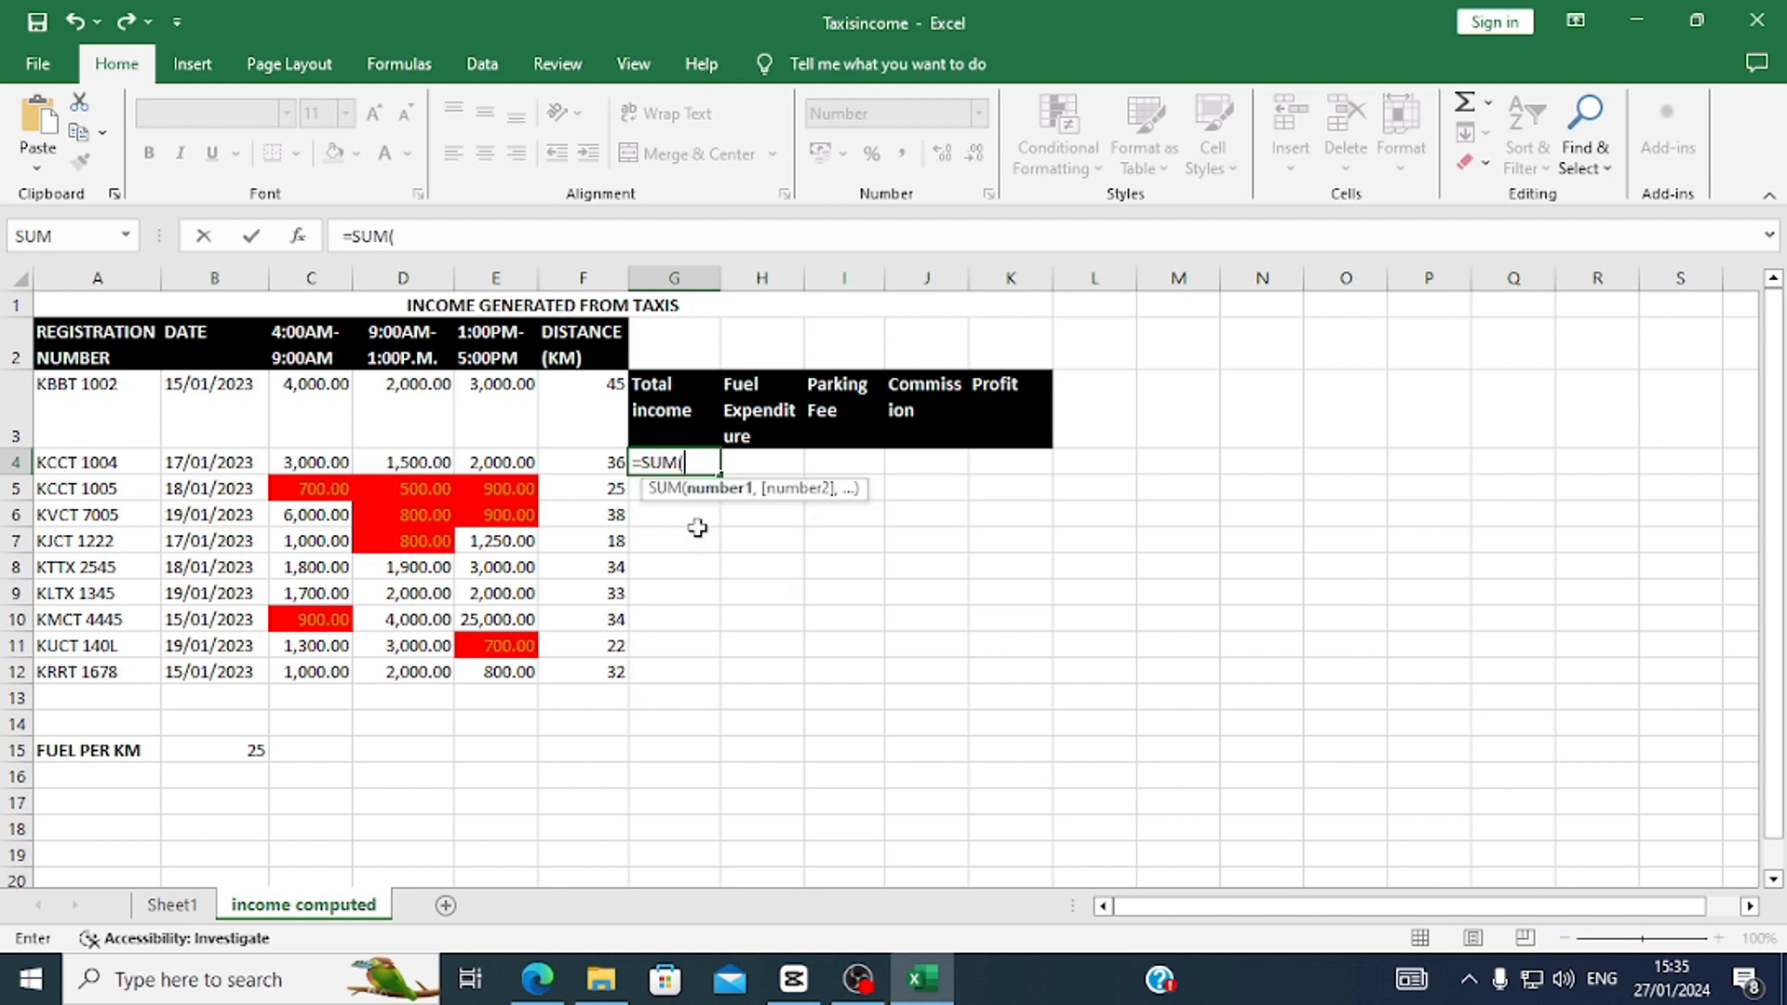
left_click(330, 413)
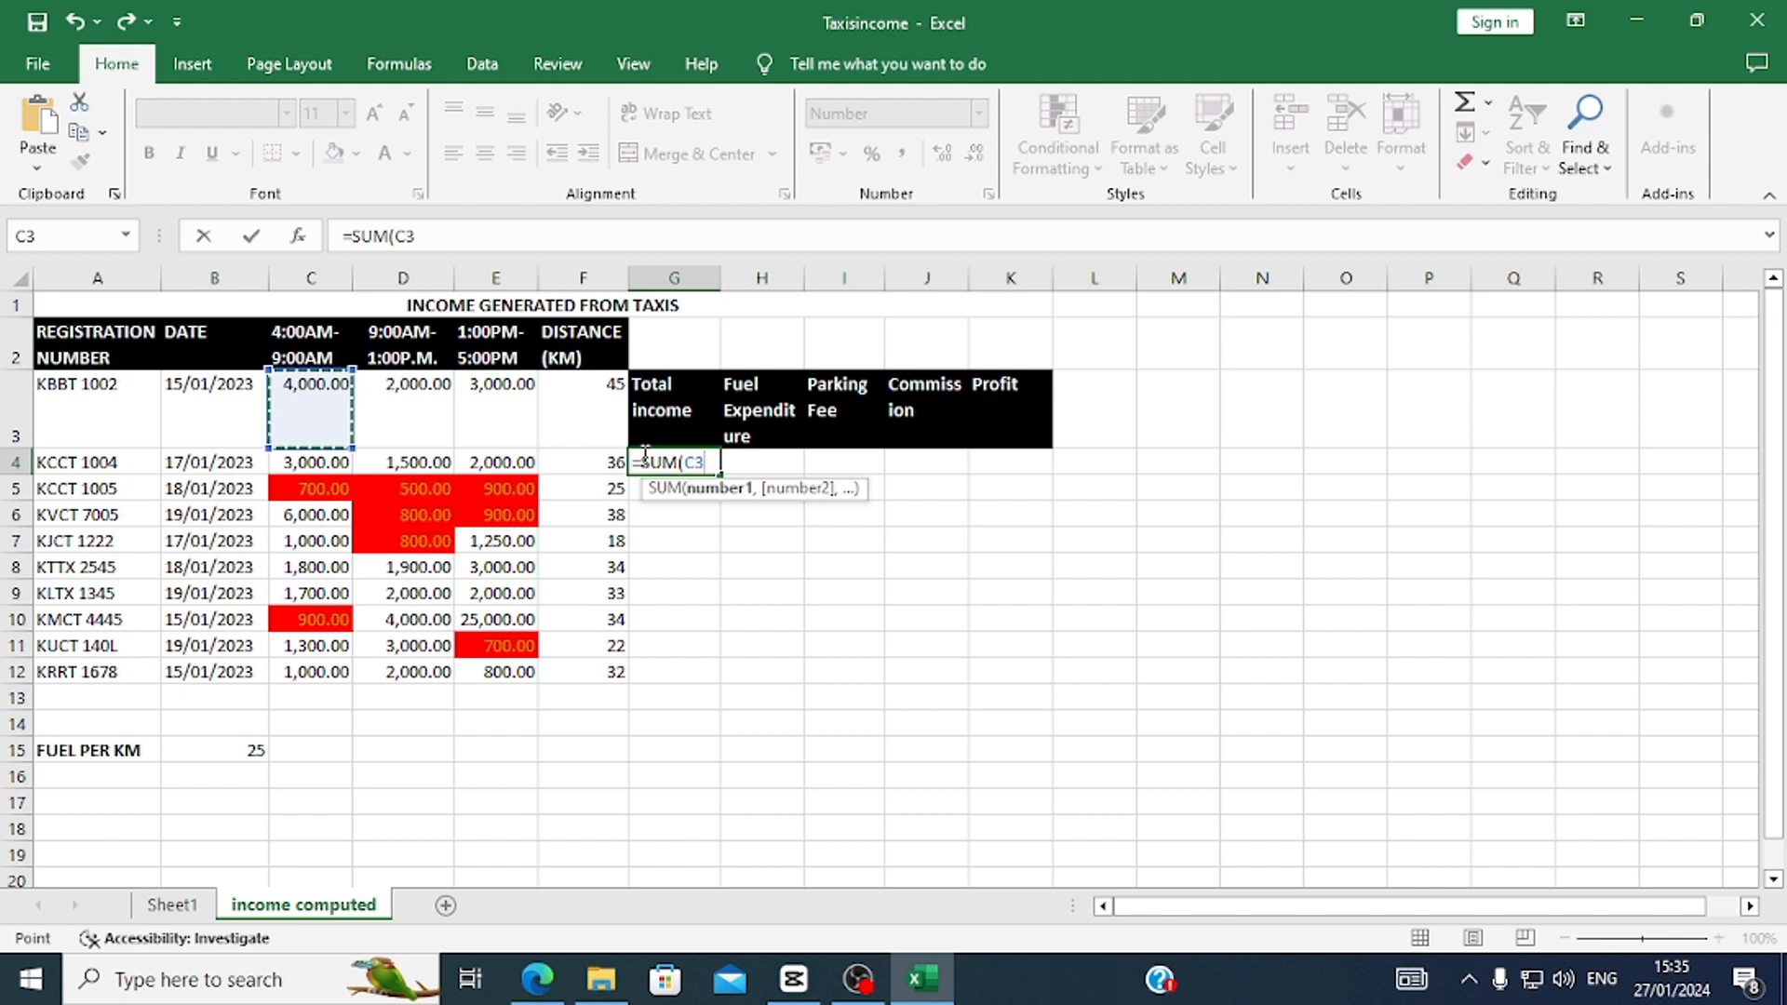
key("F8")
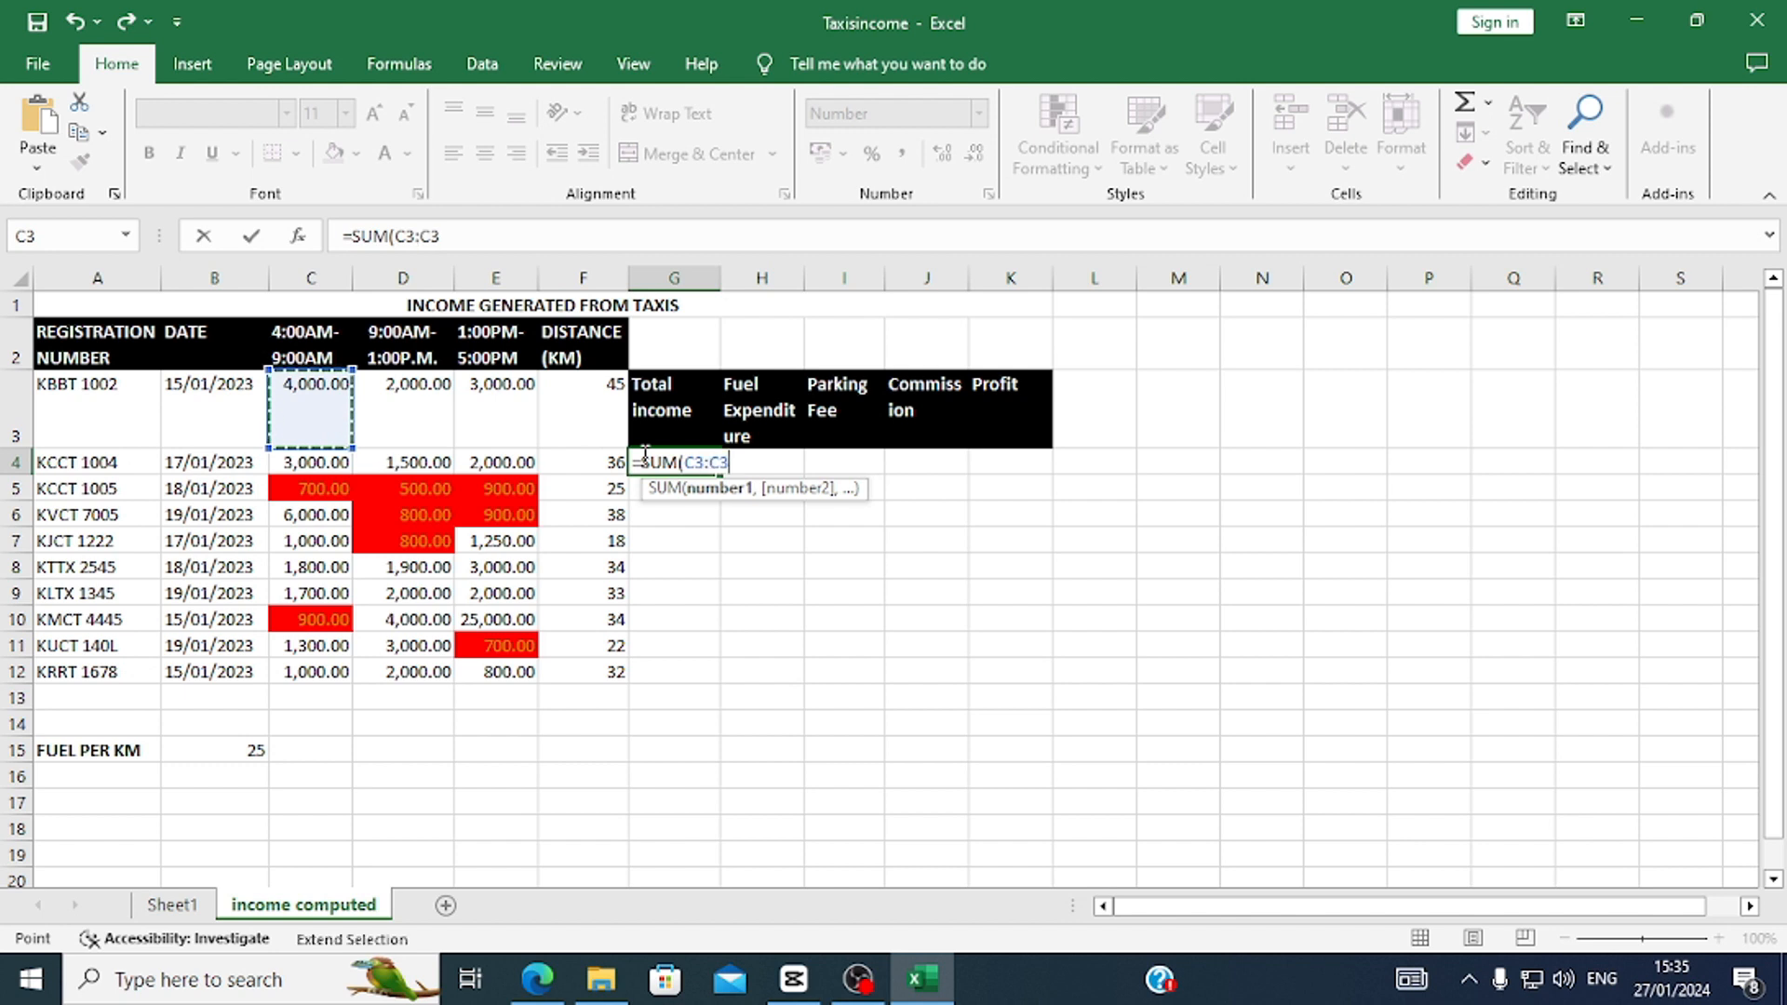
left_click(517, 419)
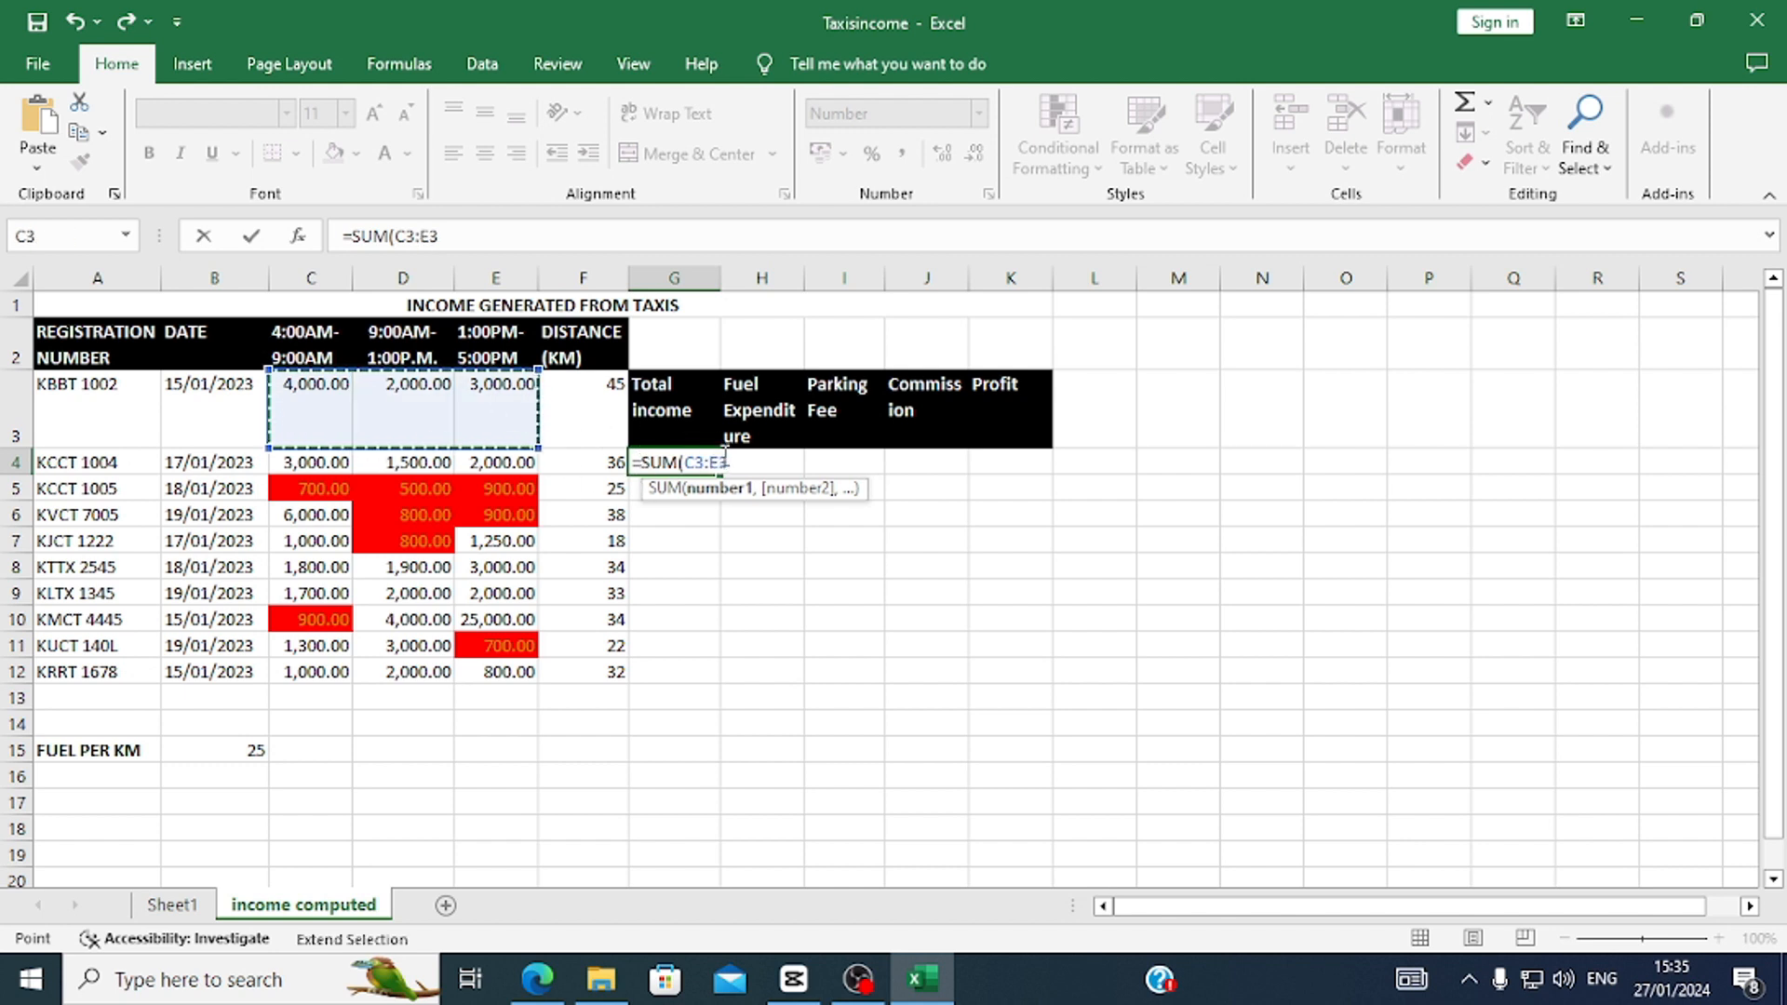
left_click(731, 461)
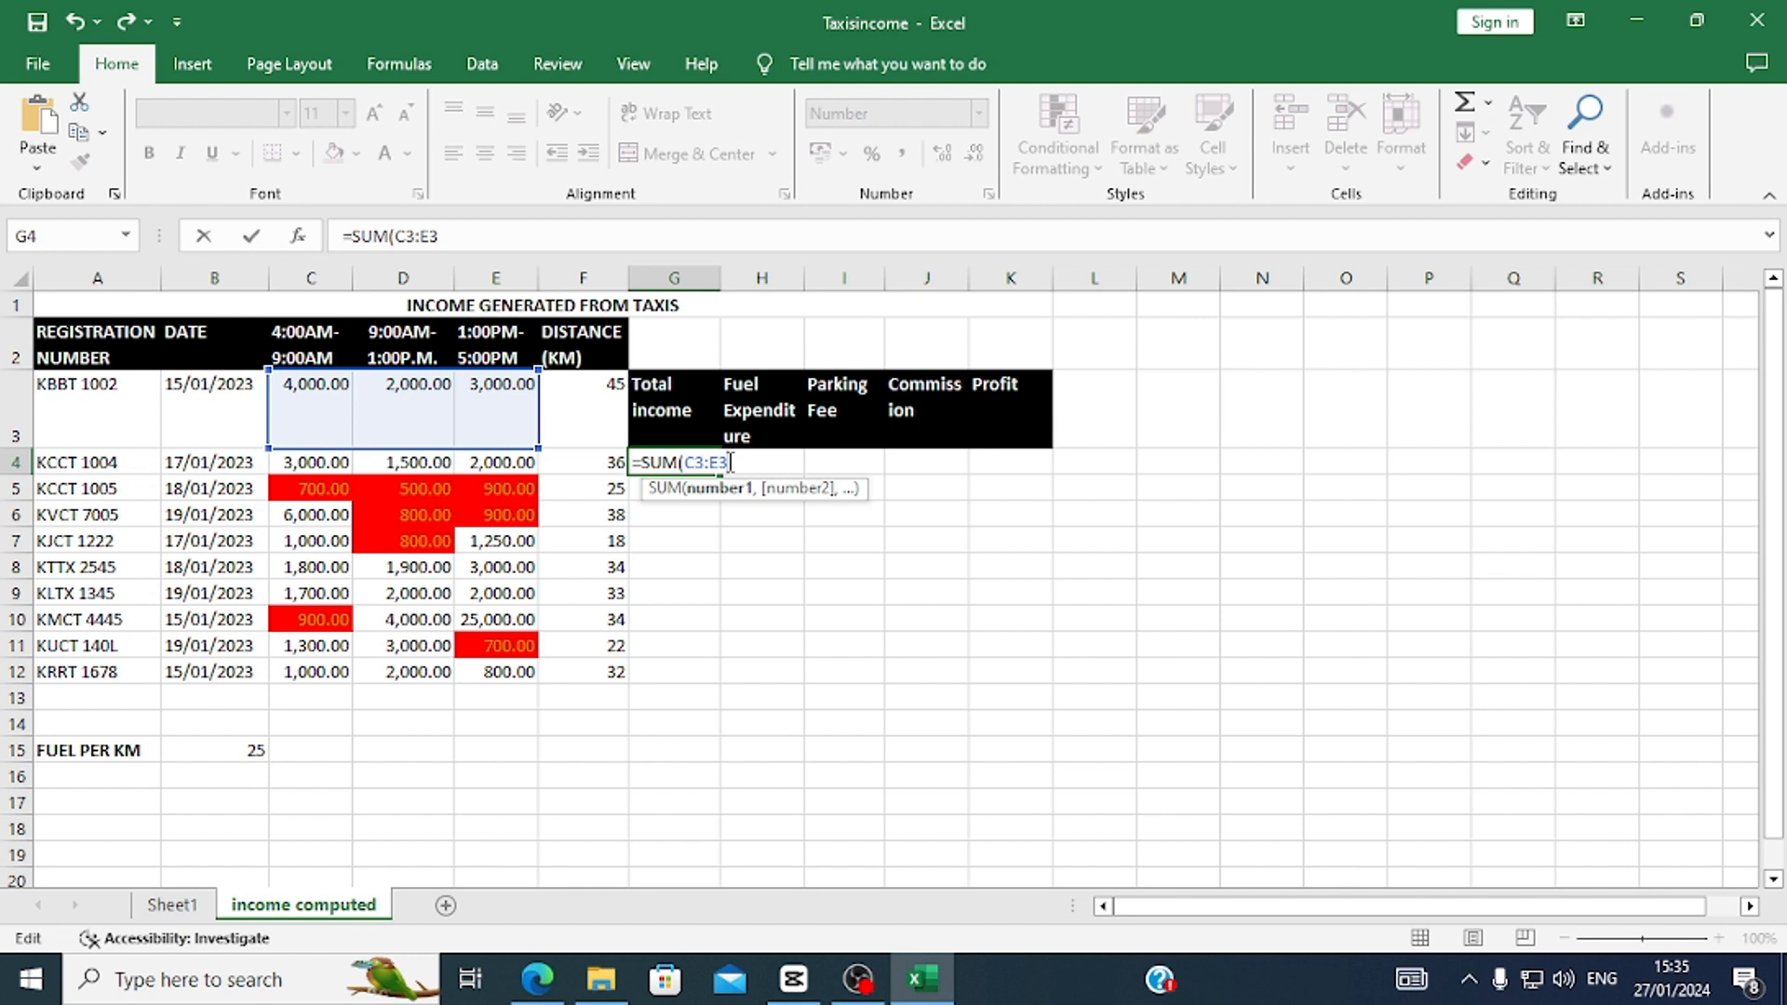
type(")")
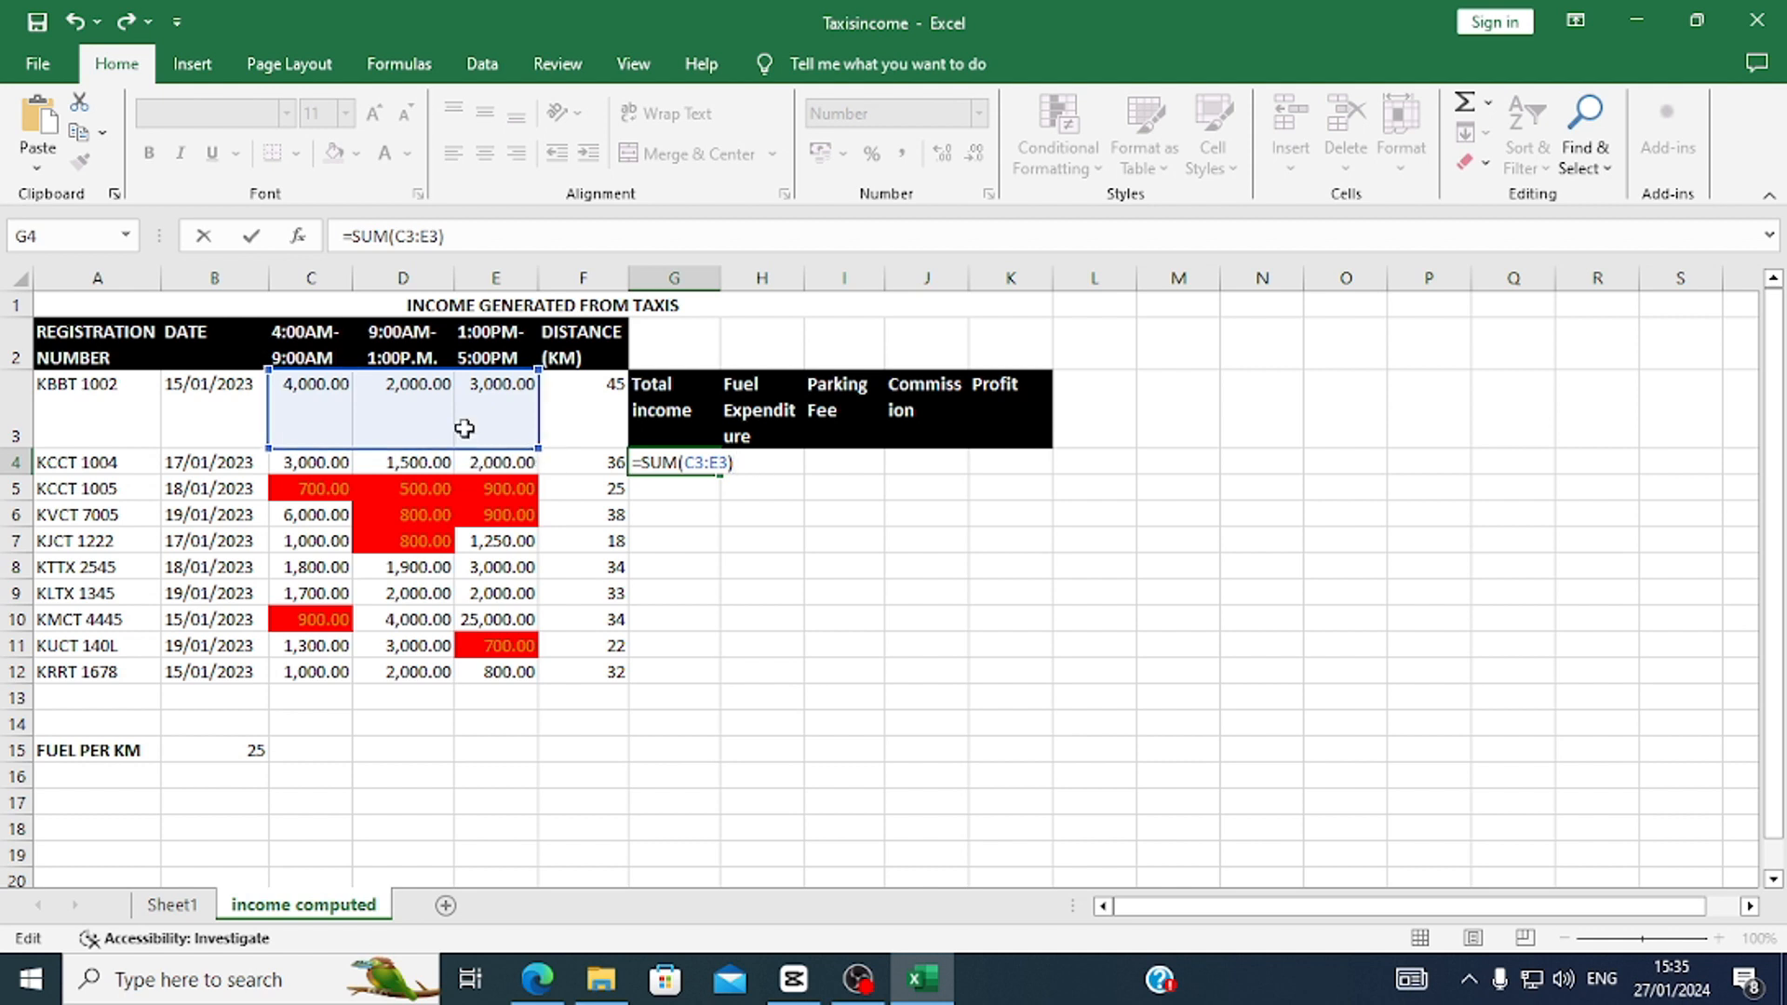
key("Return")
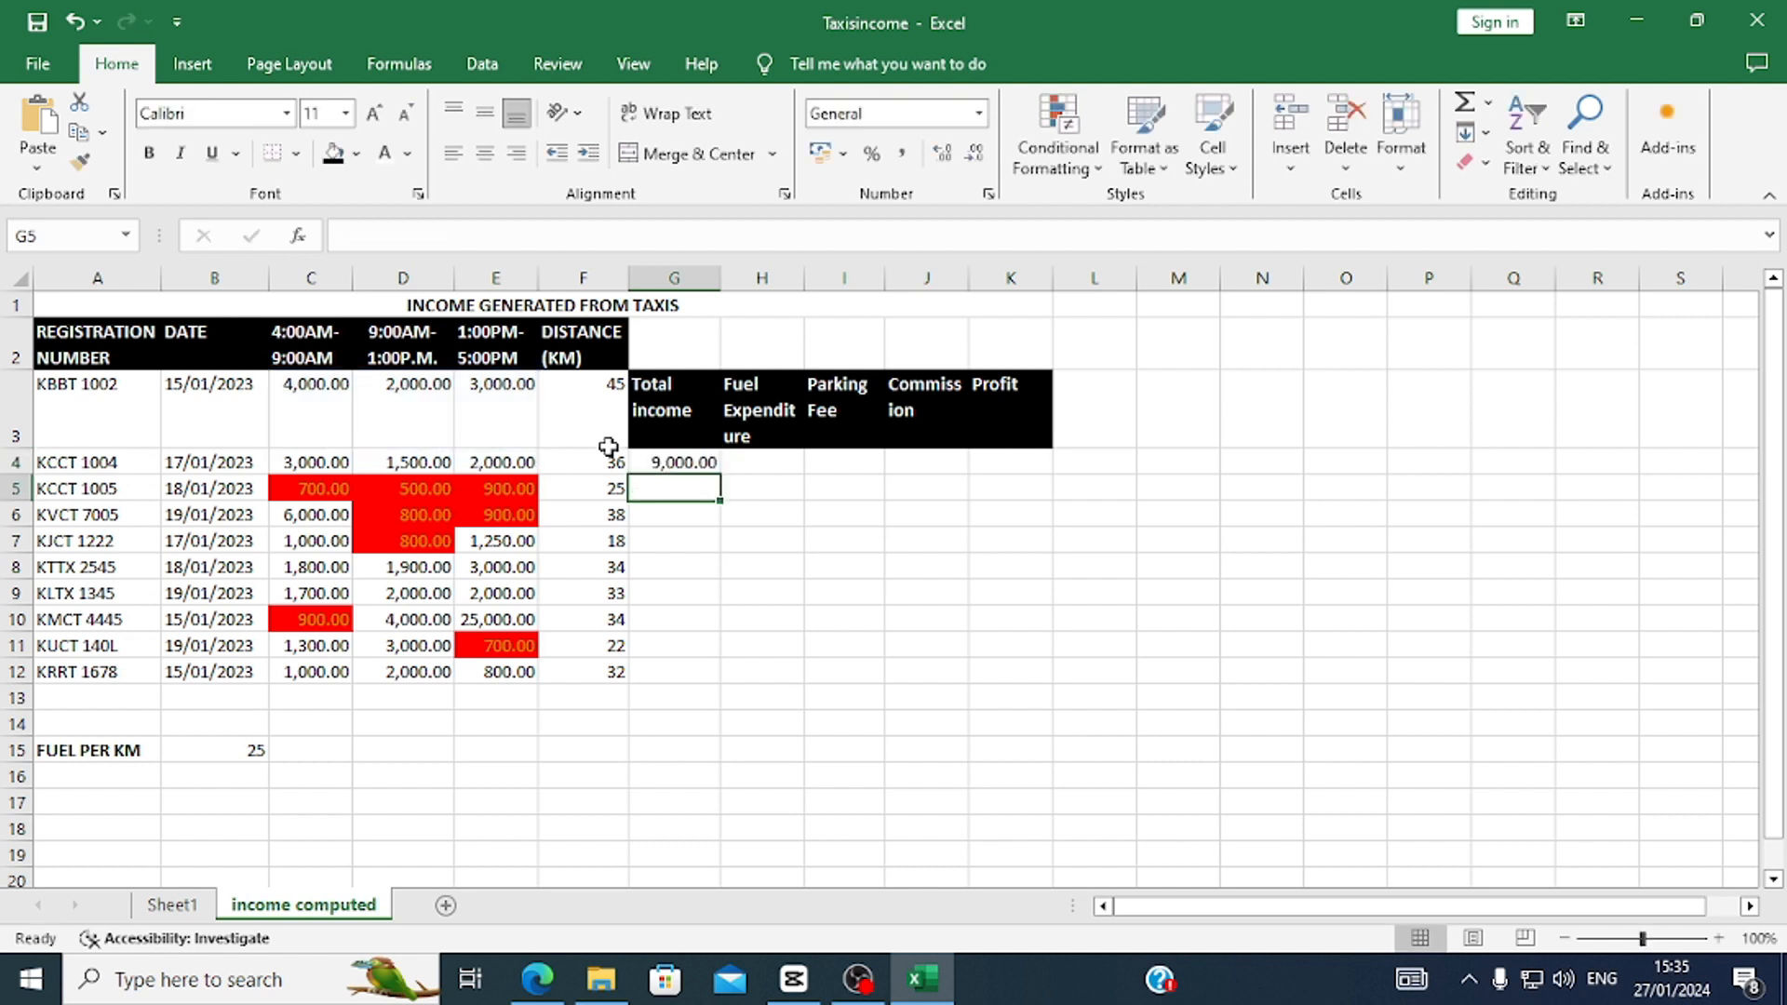
Fill the Total income formula from G4 down to G12 and switch to the Edge PDF to read part (e)(ii).
left_click(707, 465)
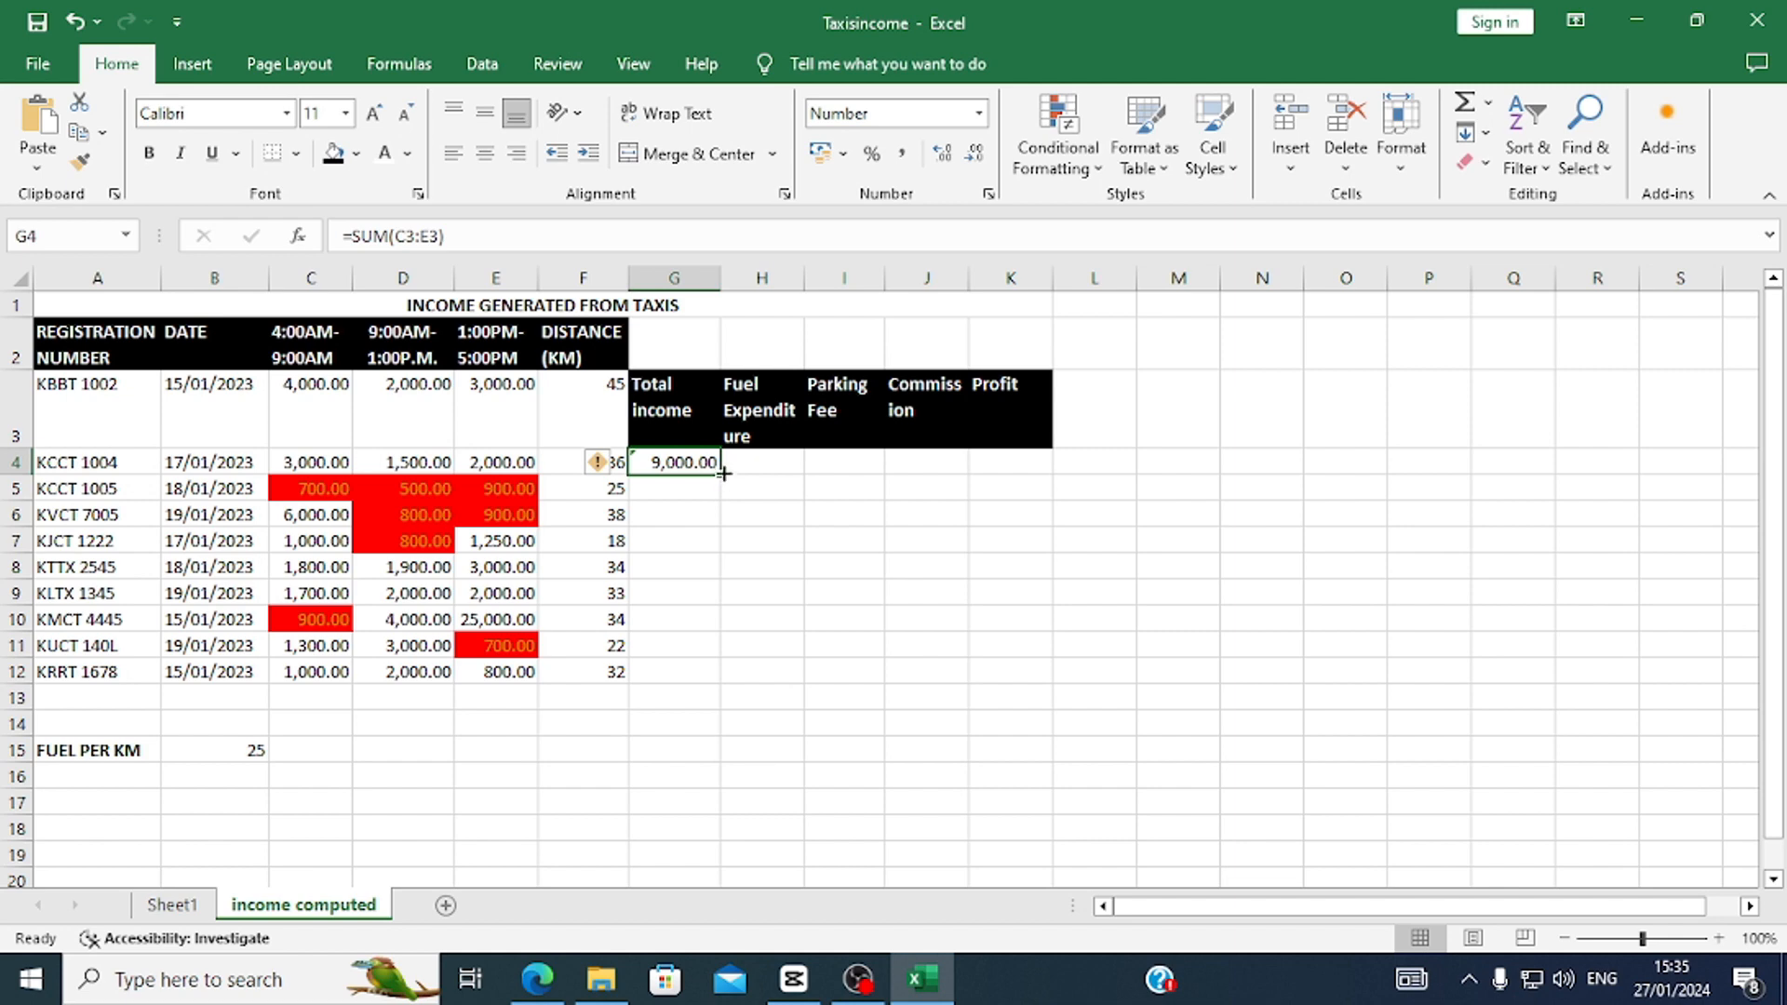
left_click_drag(718, 474, 700, 678)
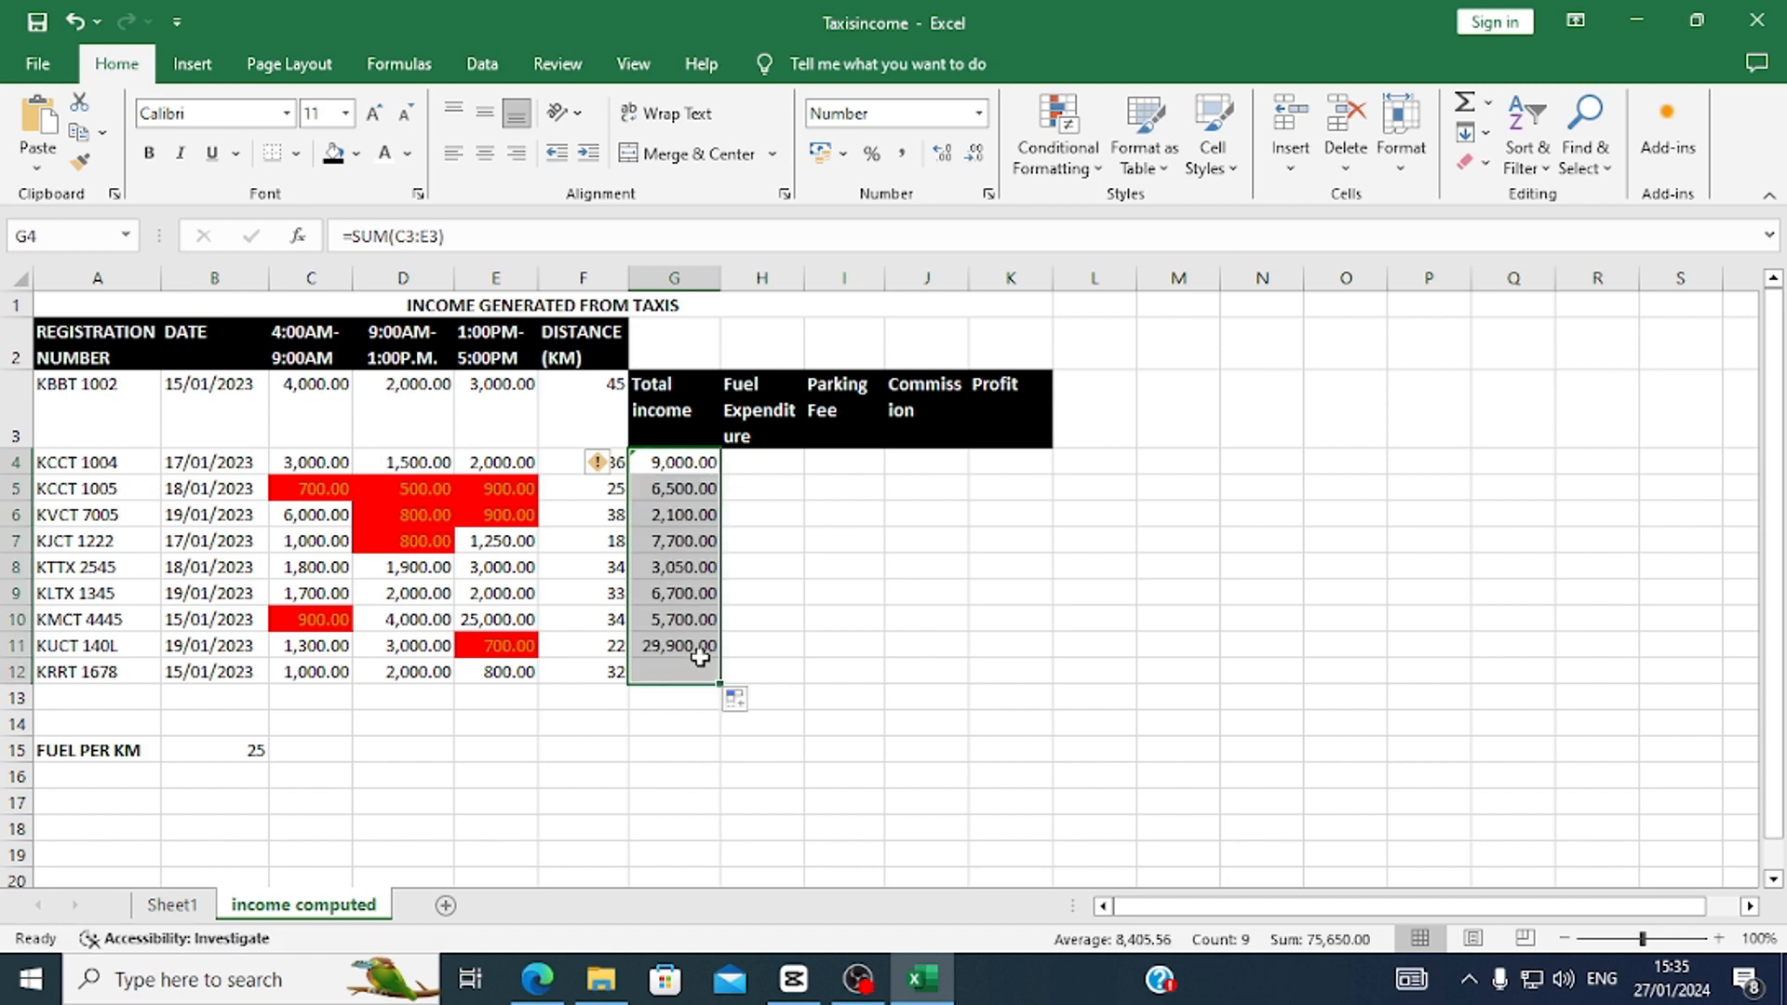
left_click(538, 979)
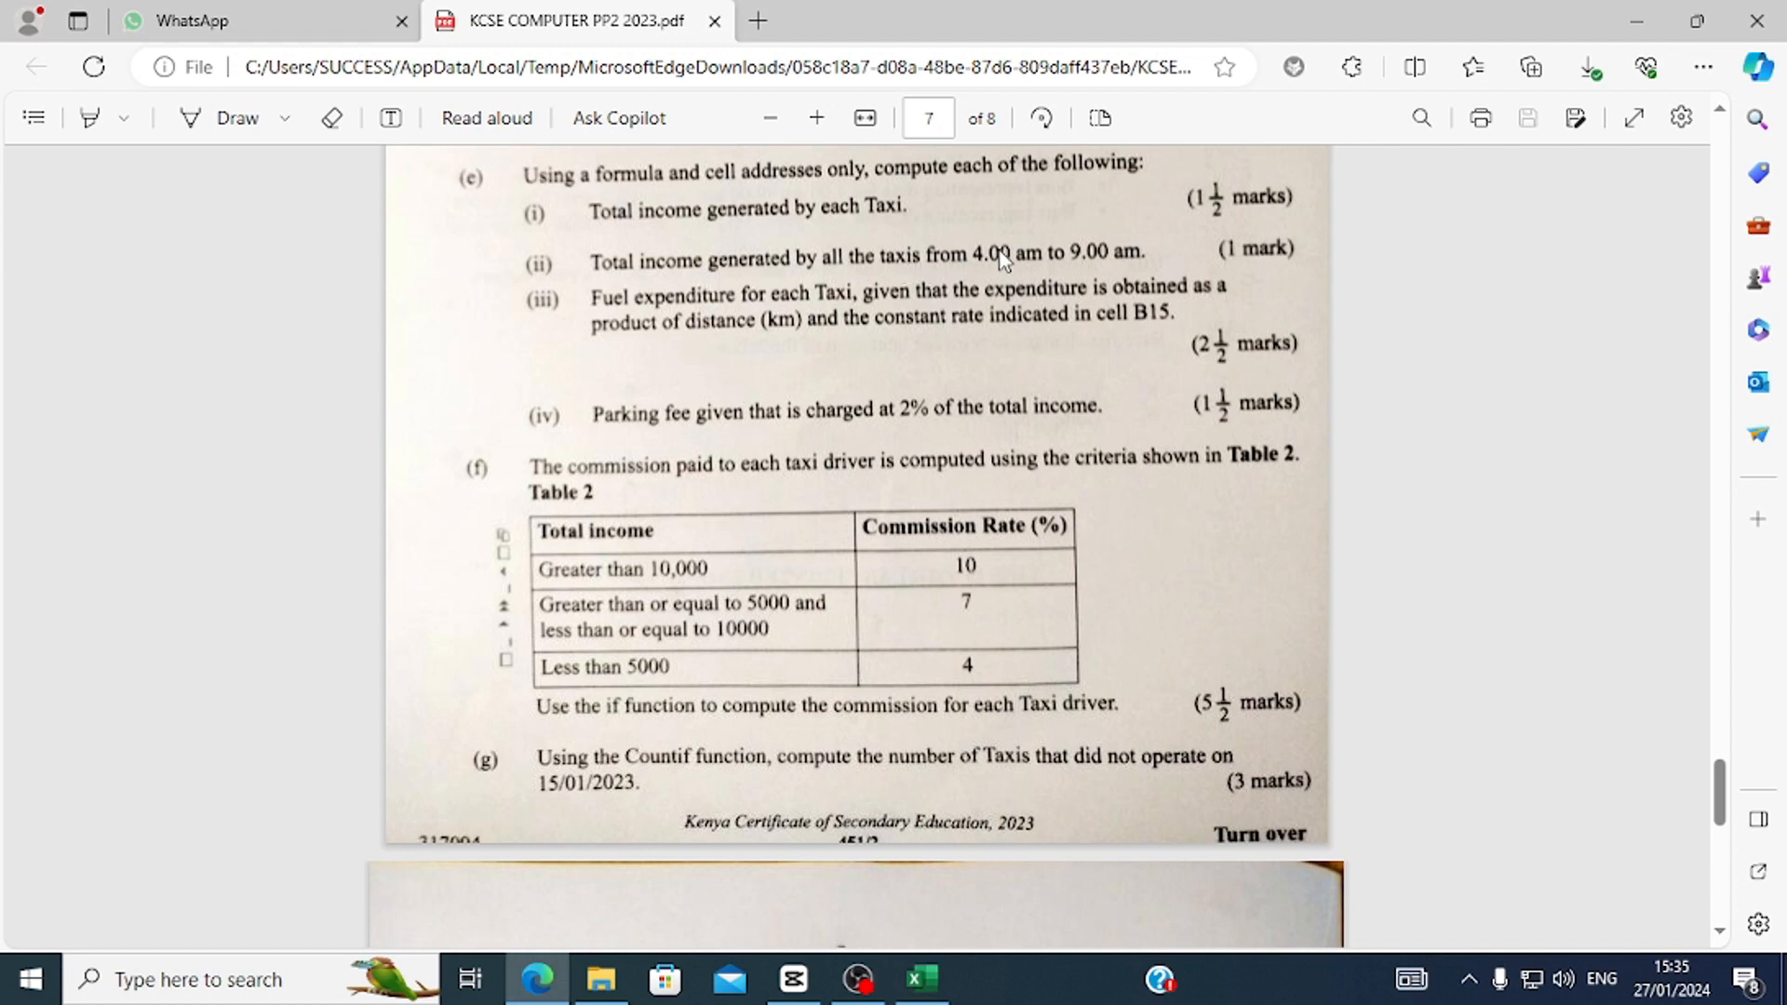
Switch to the Taxisincome workbook in Excel and enter the label "total income" in cell B16.
left_click(921, 979)
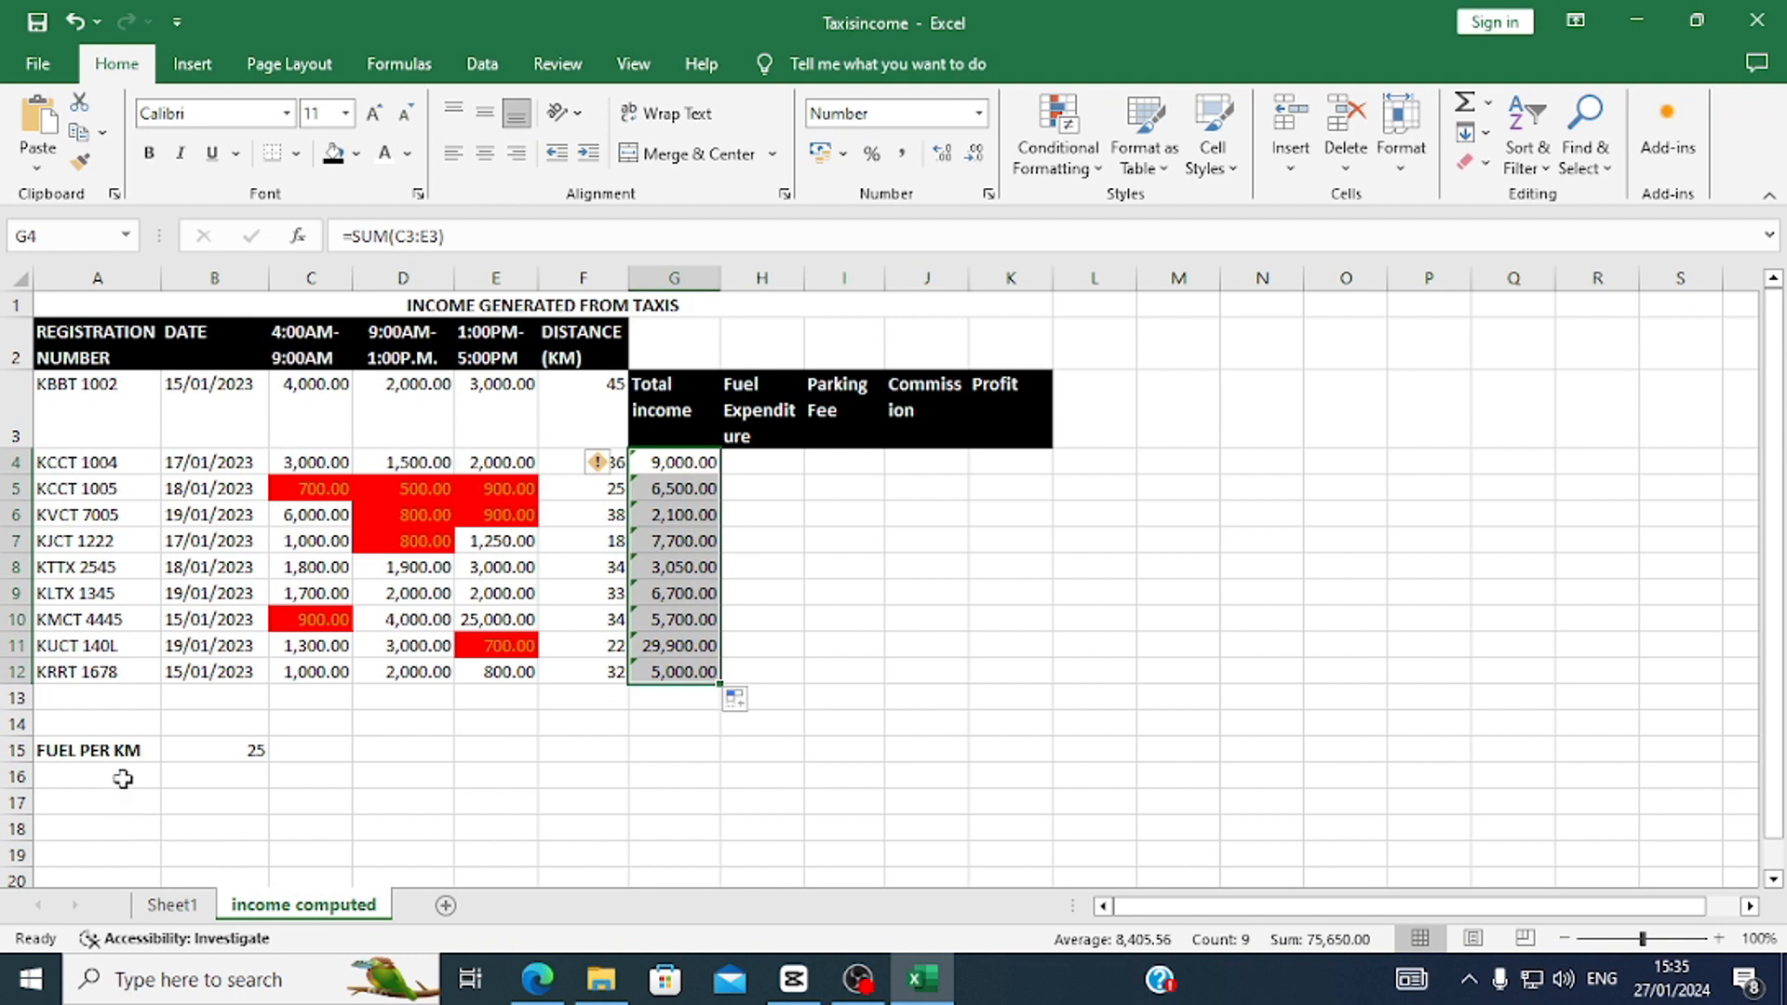
left_click(195, 777)
type("total inc")
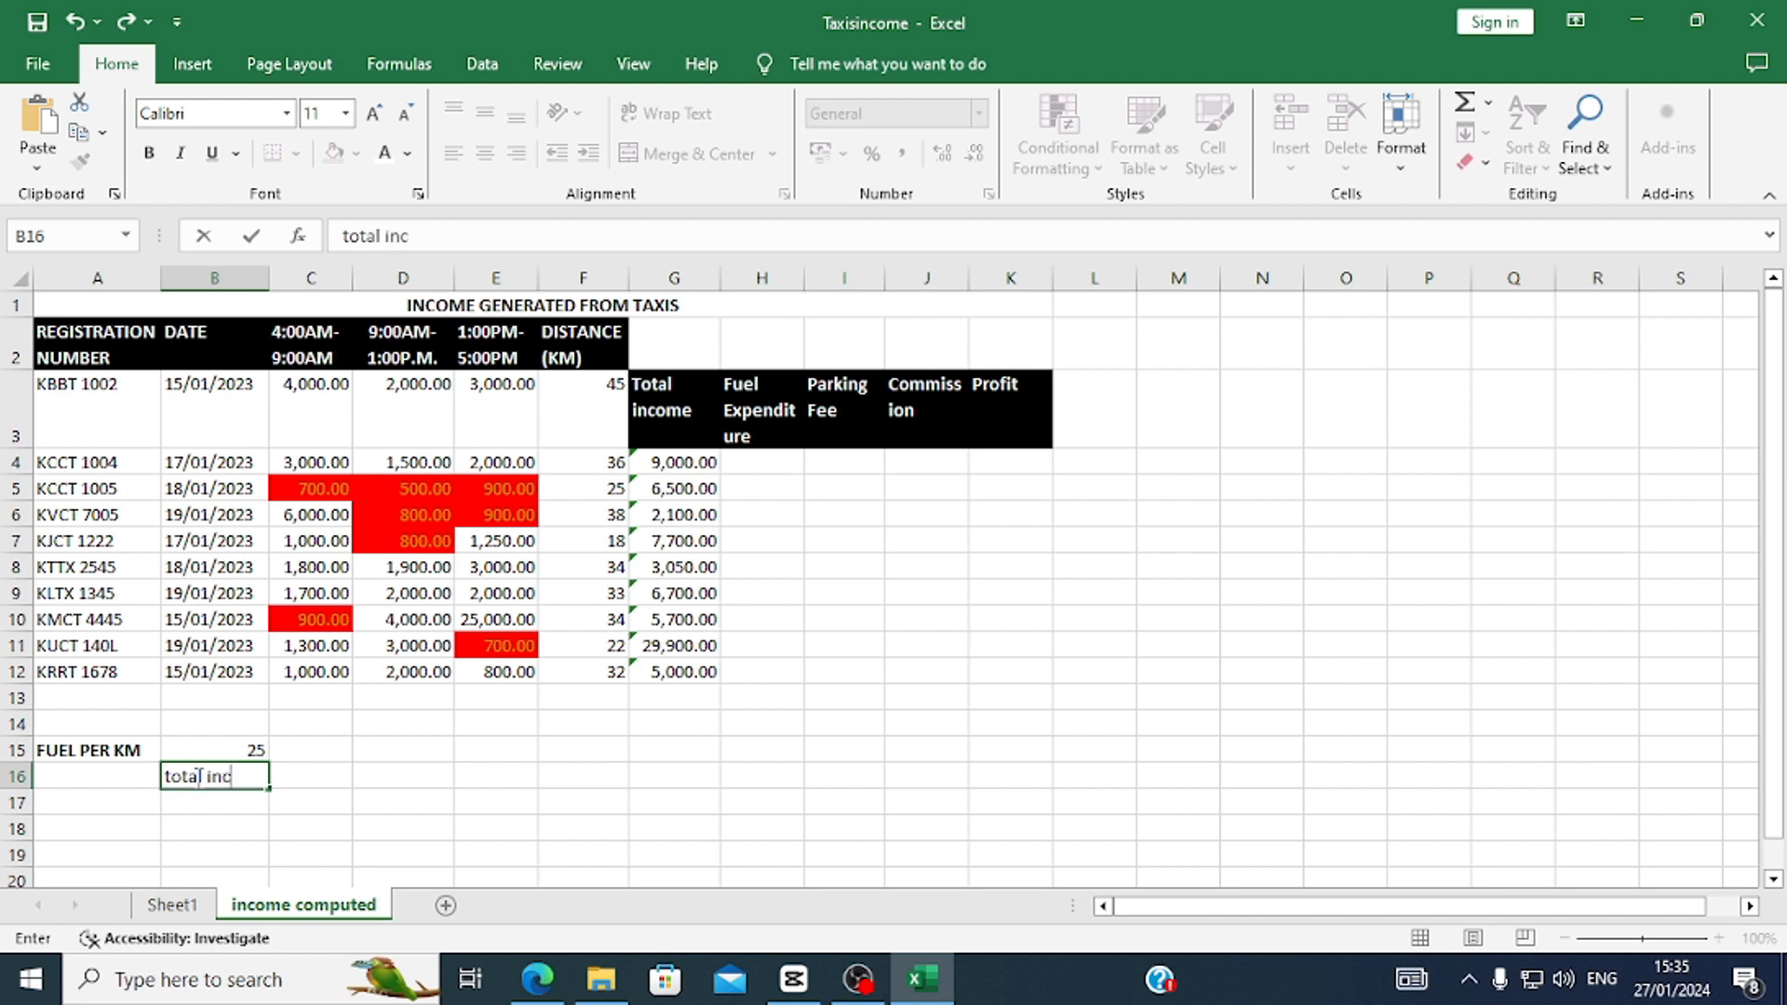
type("ome")
left_click(403, 782)
Total the 4:00AM-9:00AM income of all taxis in cell C16 with the formula =SUM(C3:C12).
left_click(298, 778)
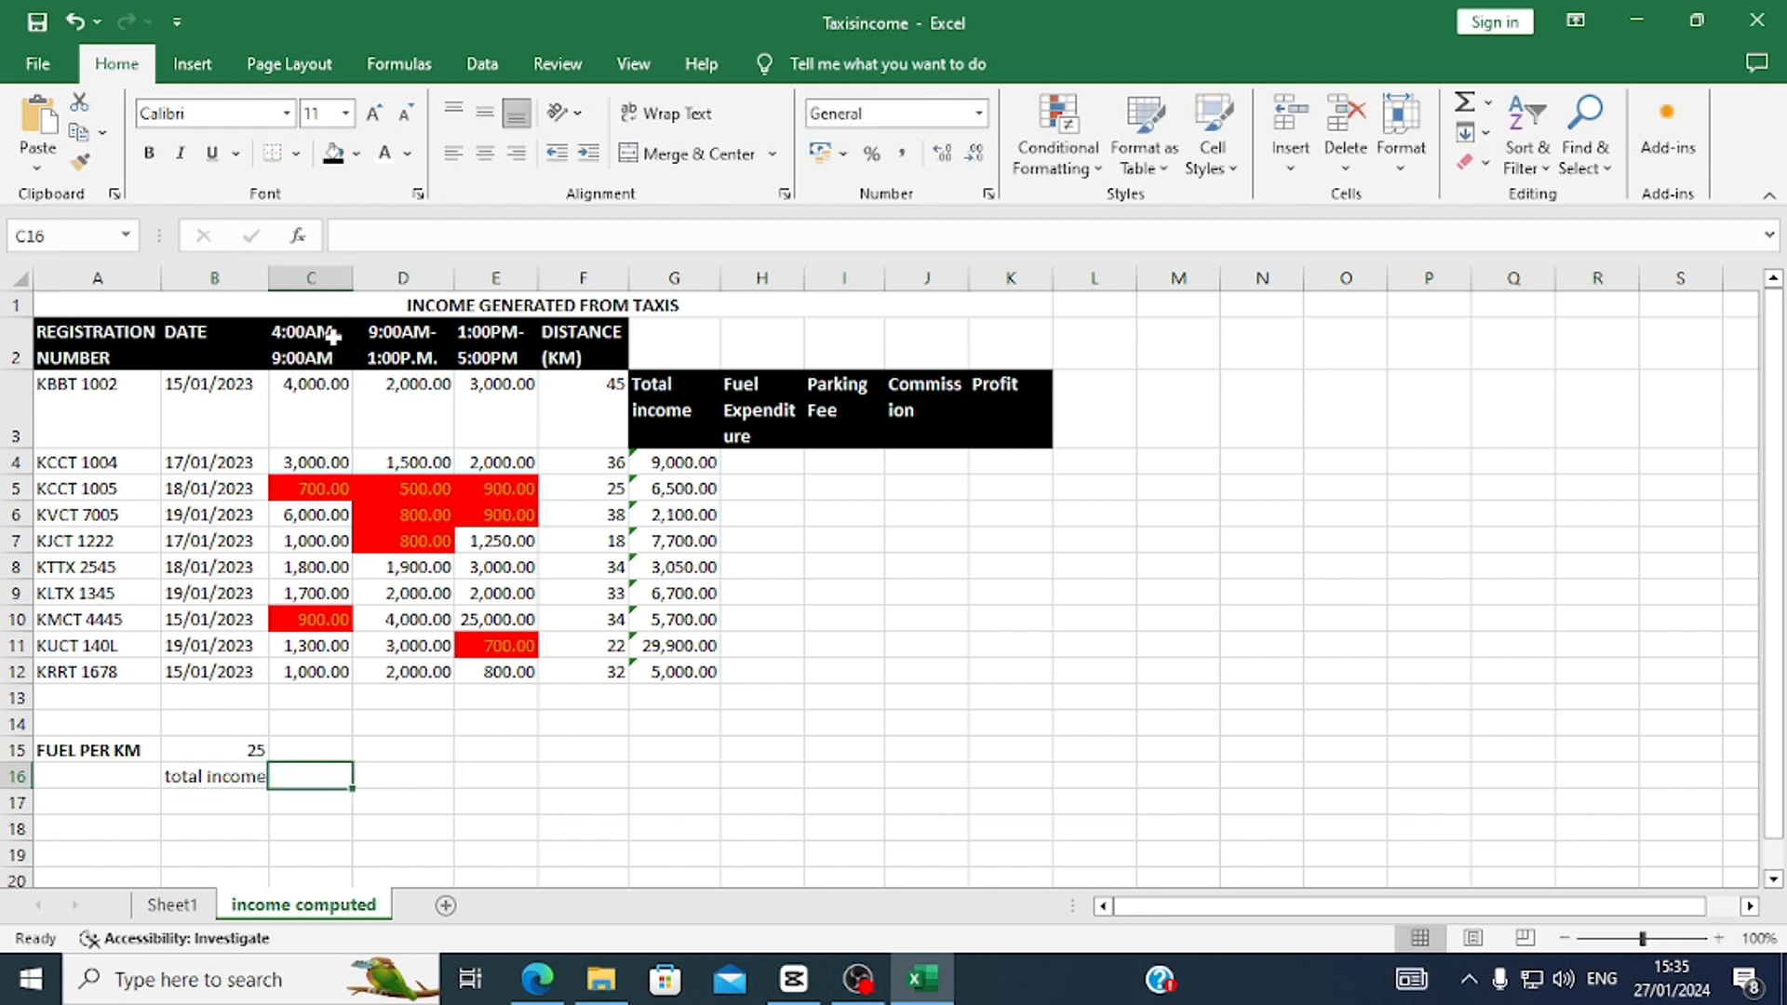
left_click(350, 238)
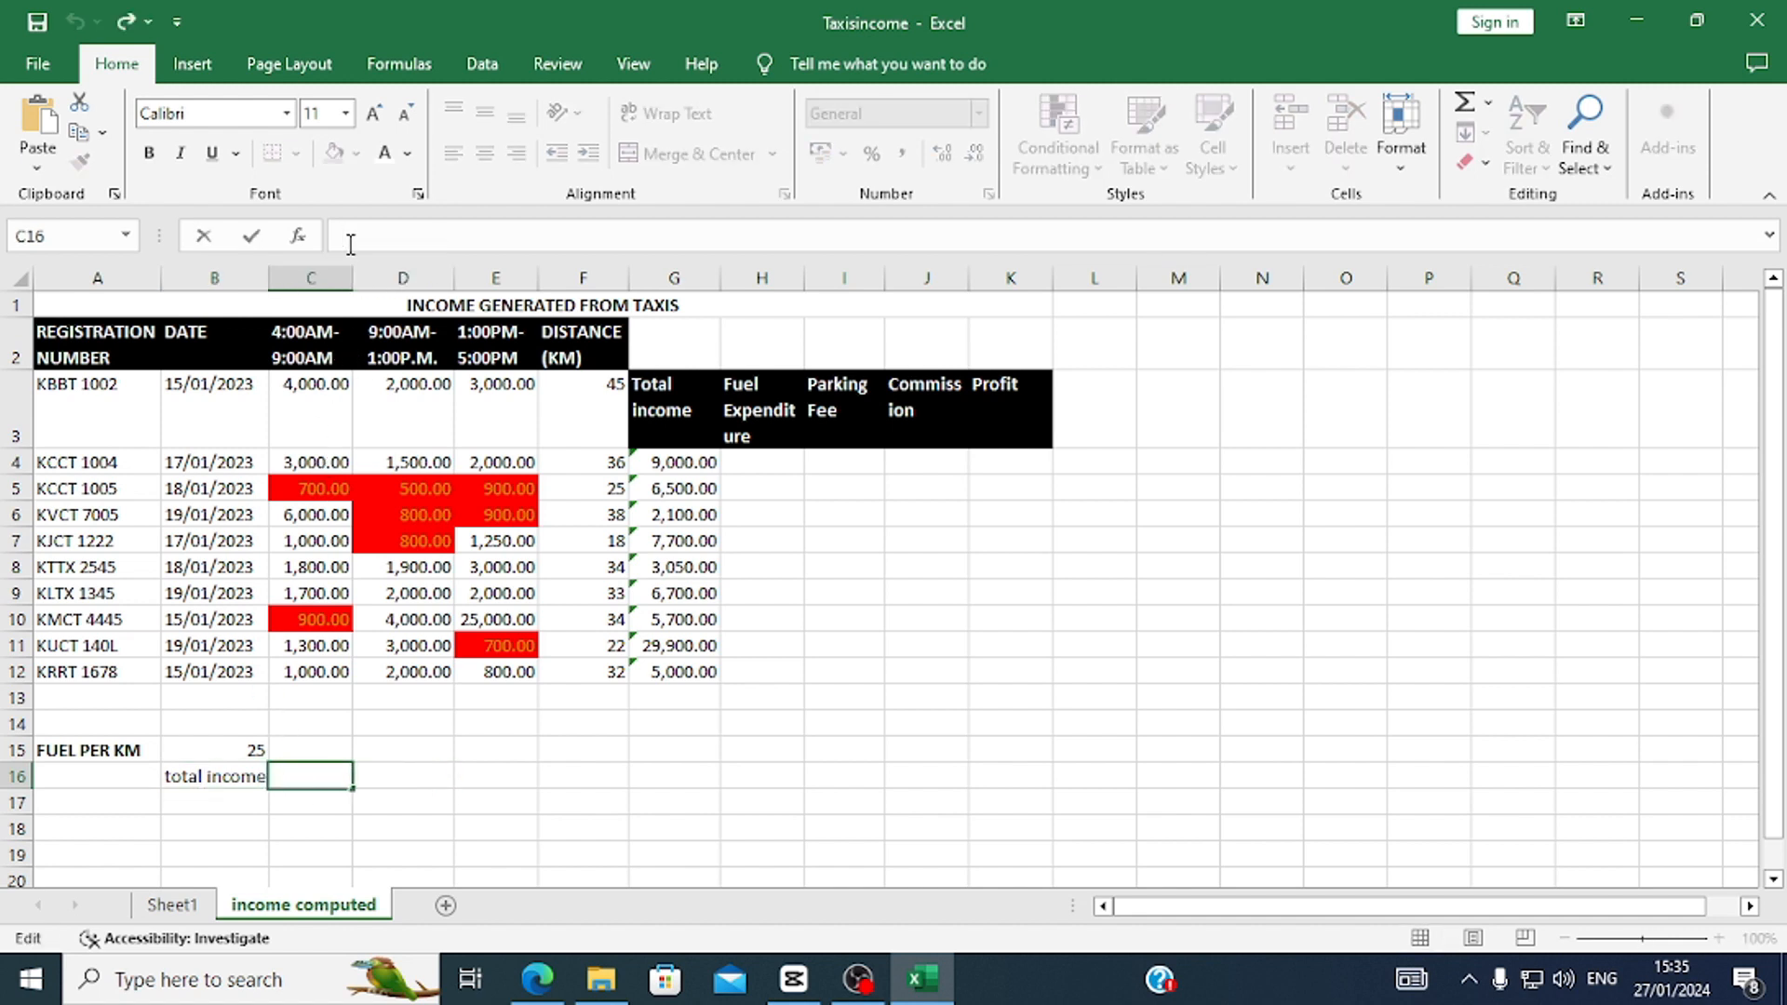
type("=s")
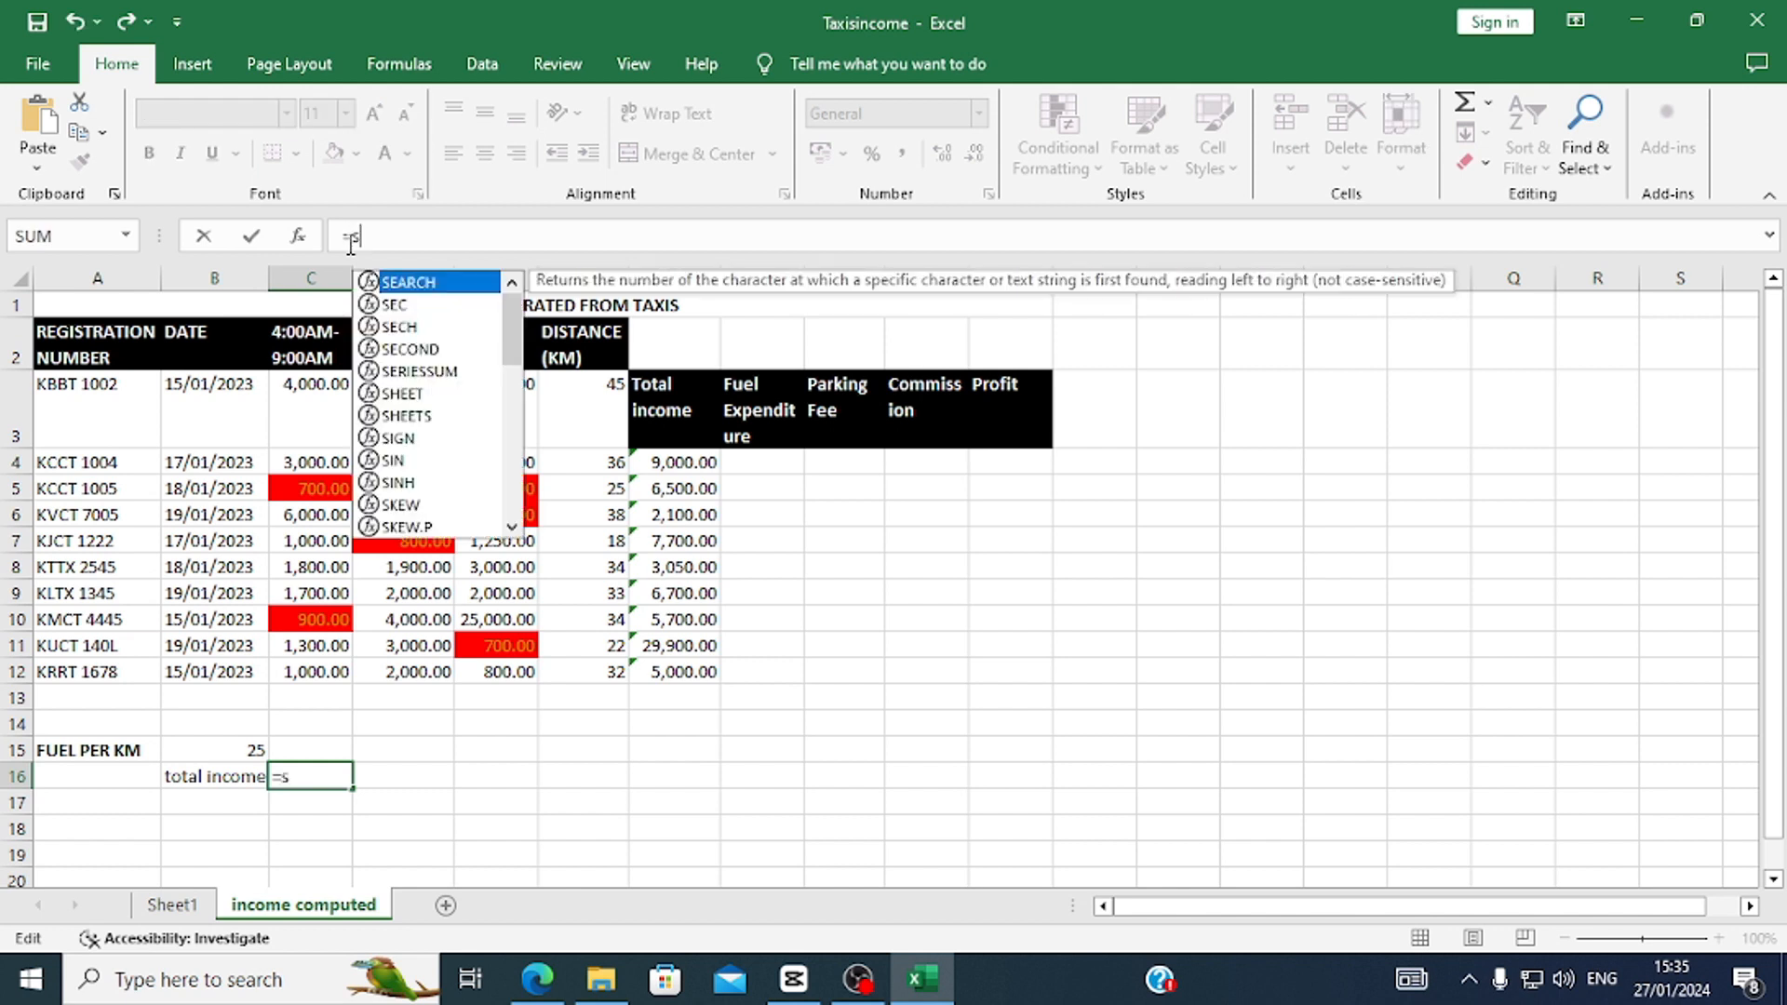
type("um")
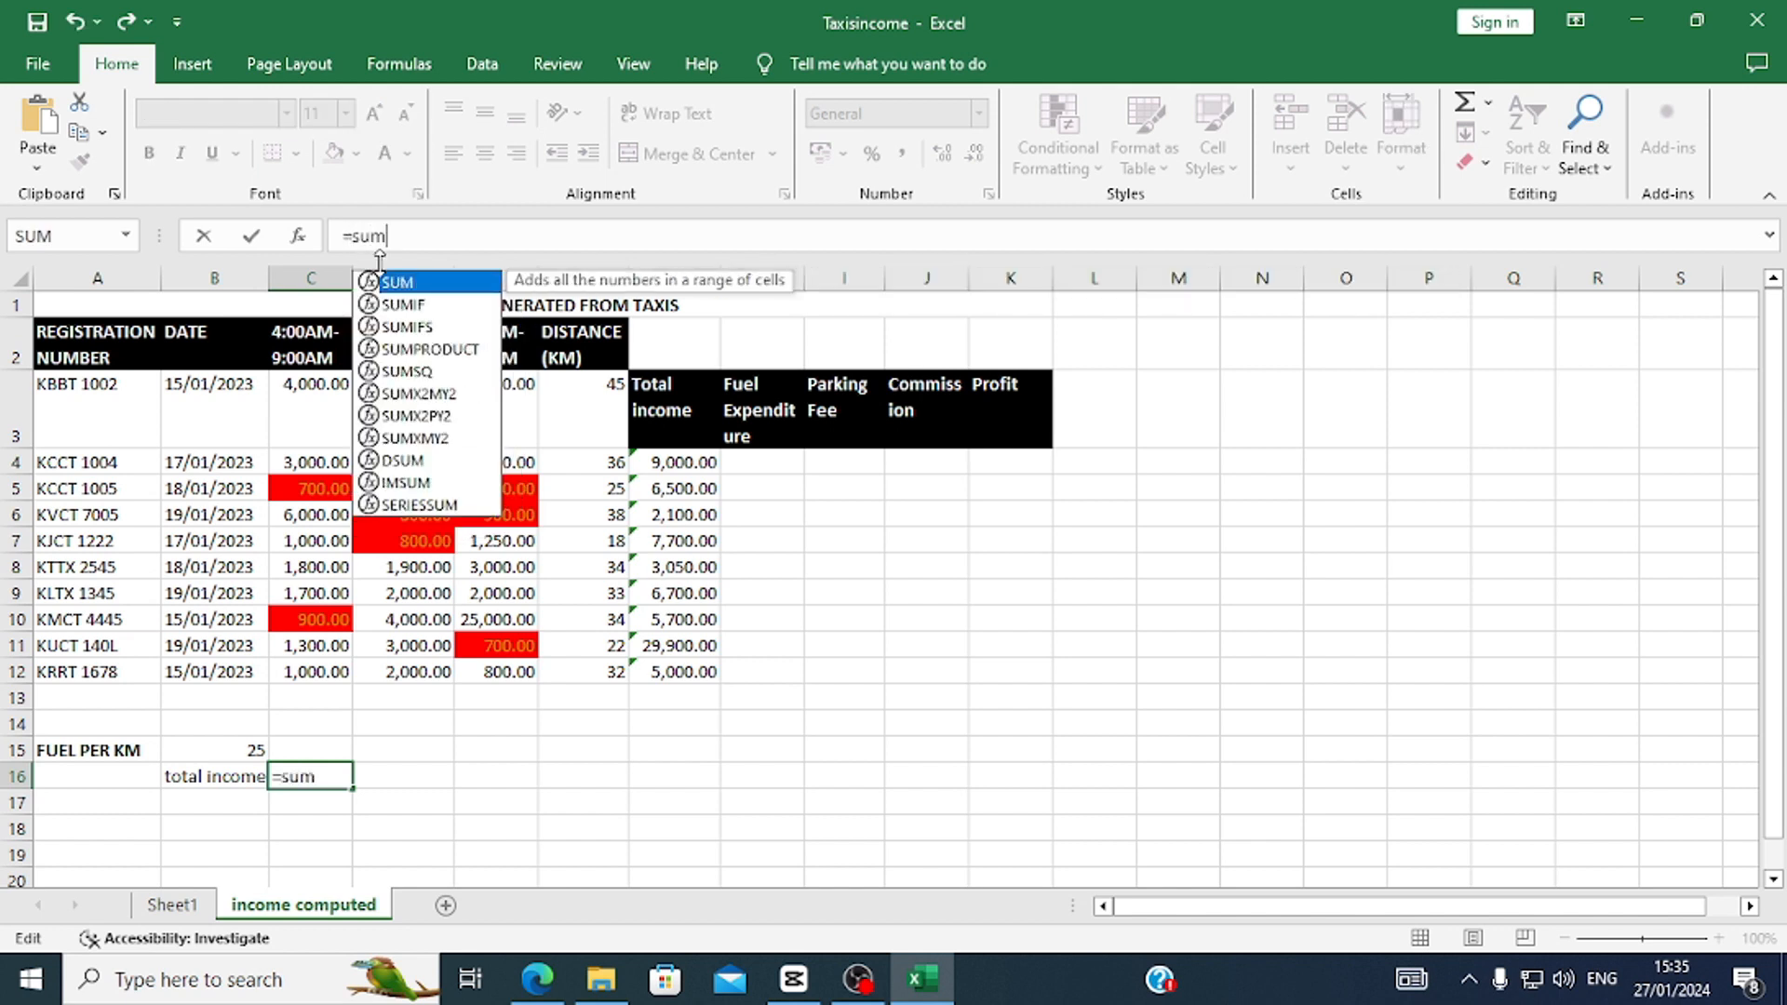
double_click(409, 285)
left_click(308, 414)
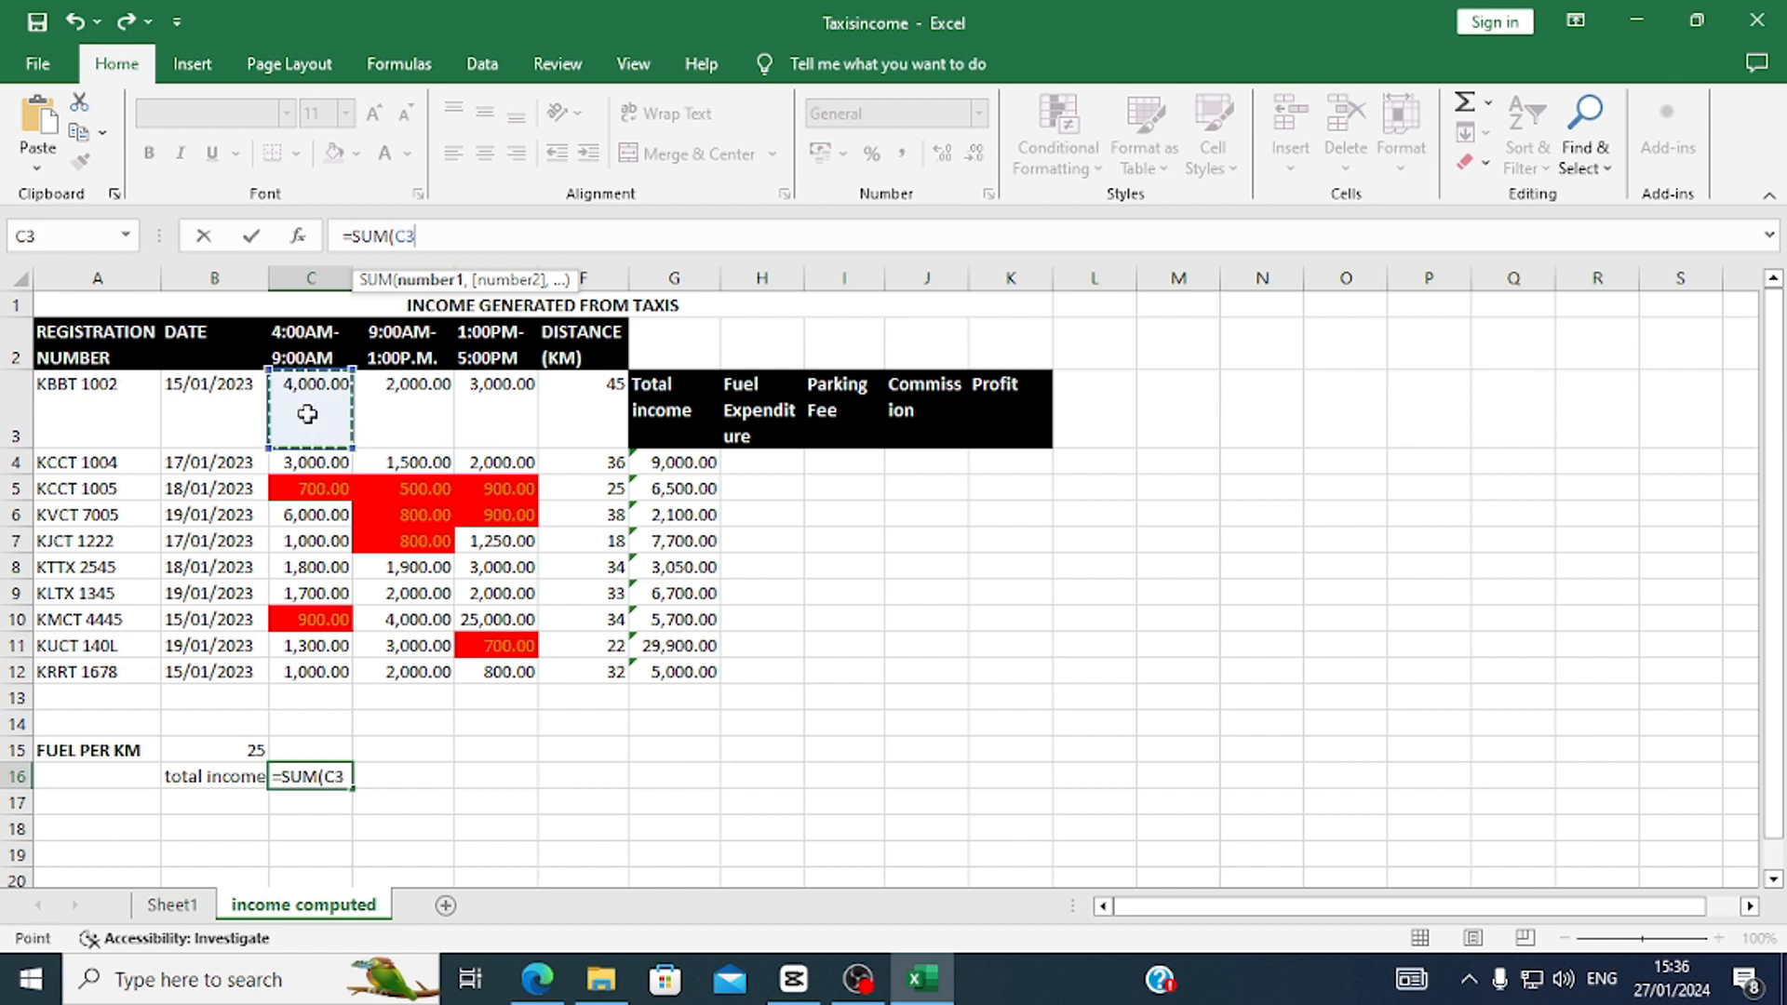
key("F8")
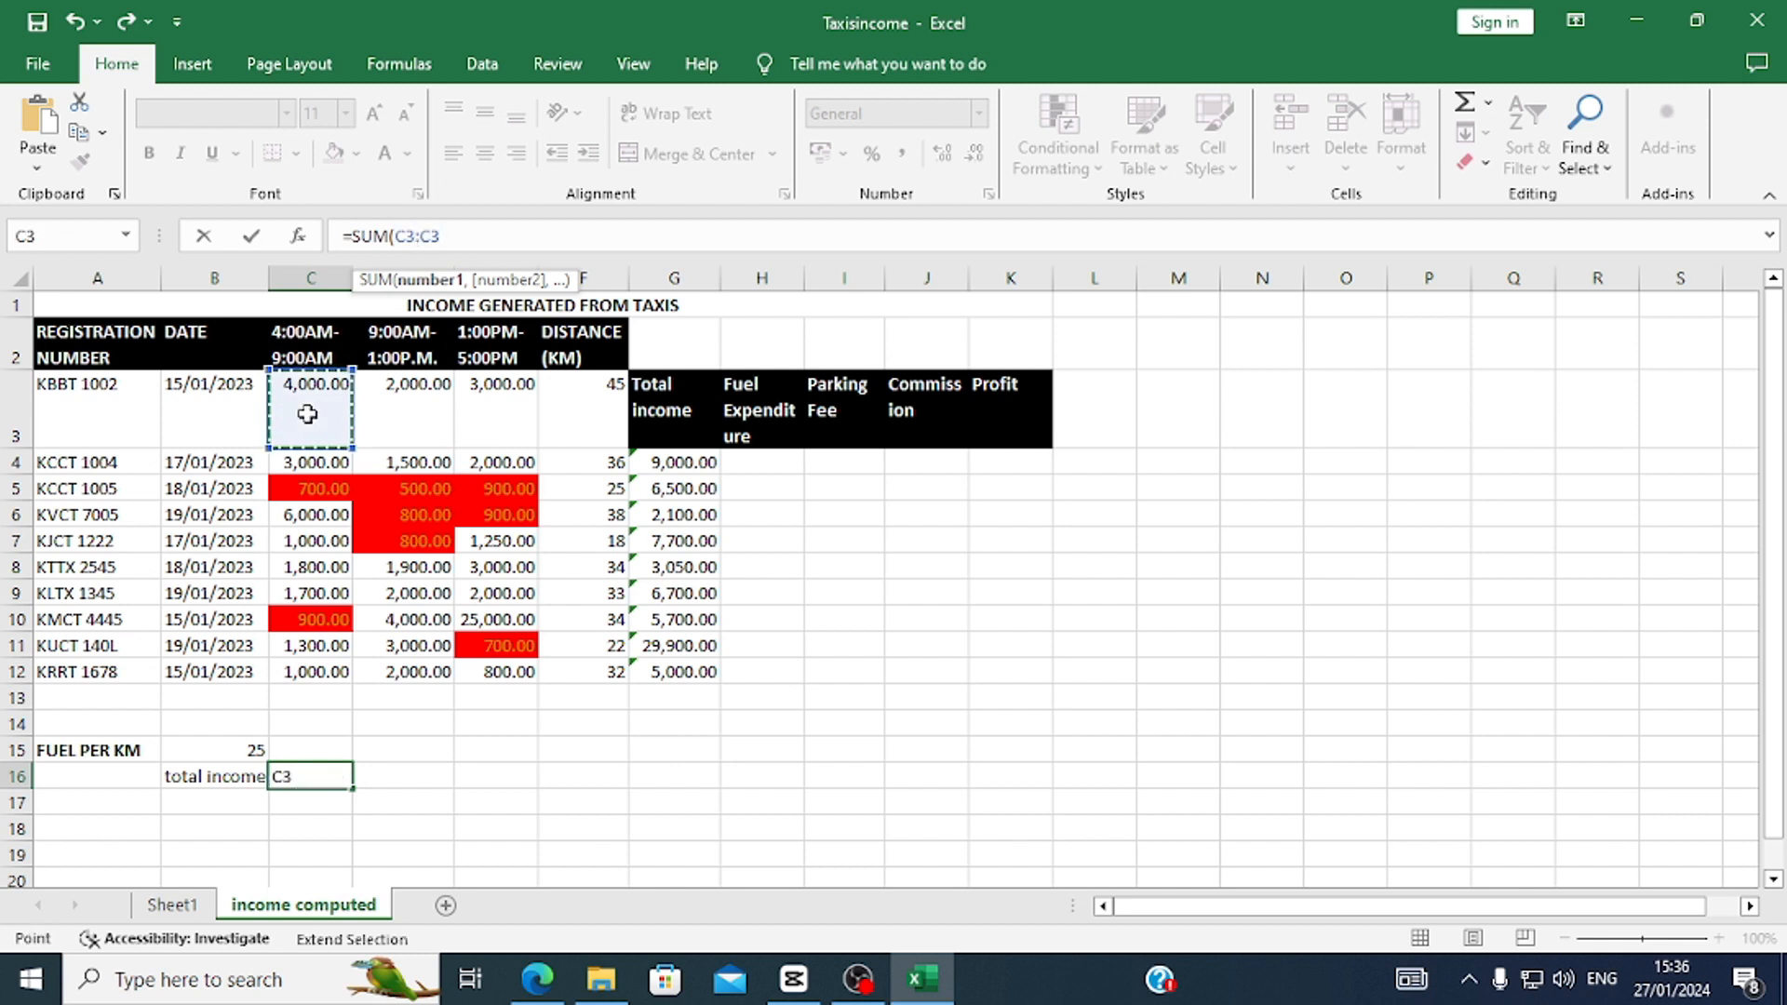
left_click(298, 675)
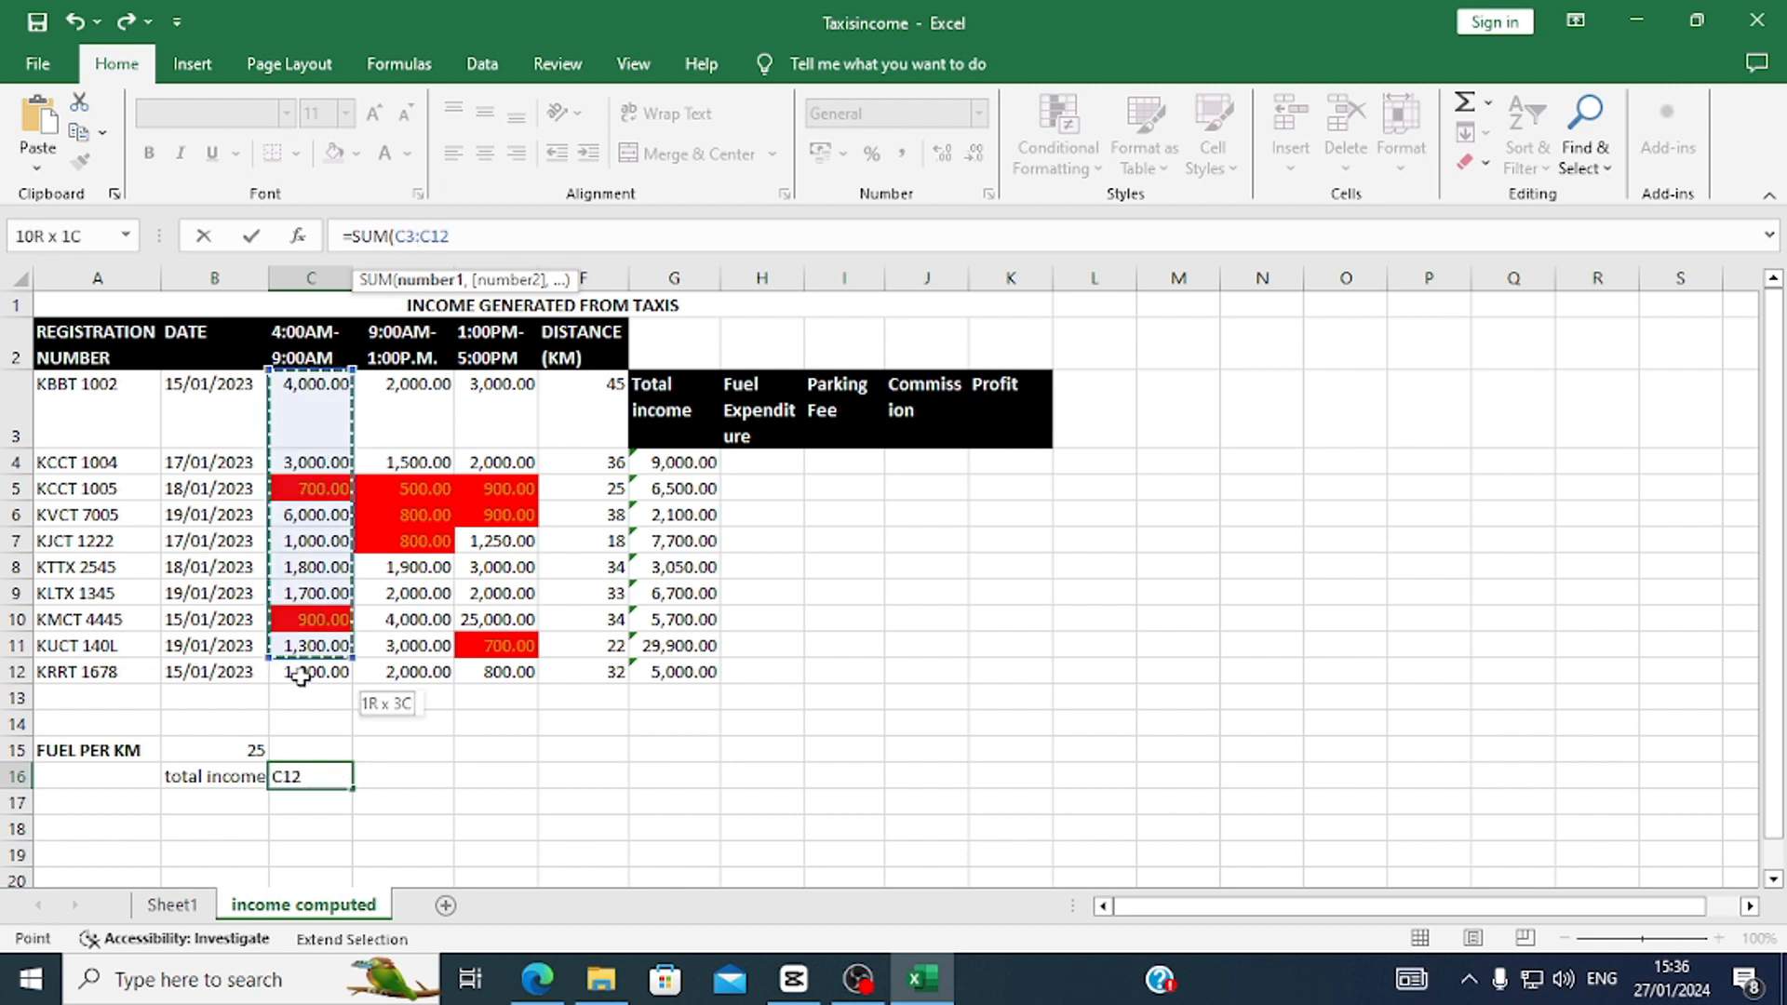
left_click(473, 244)
type(")")
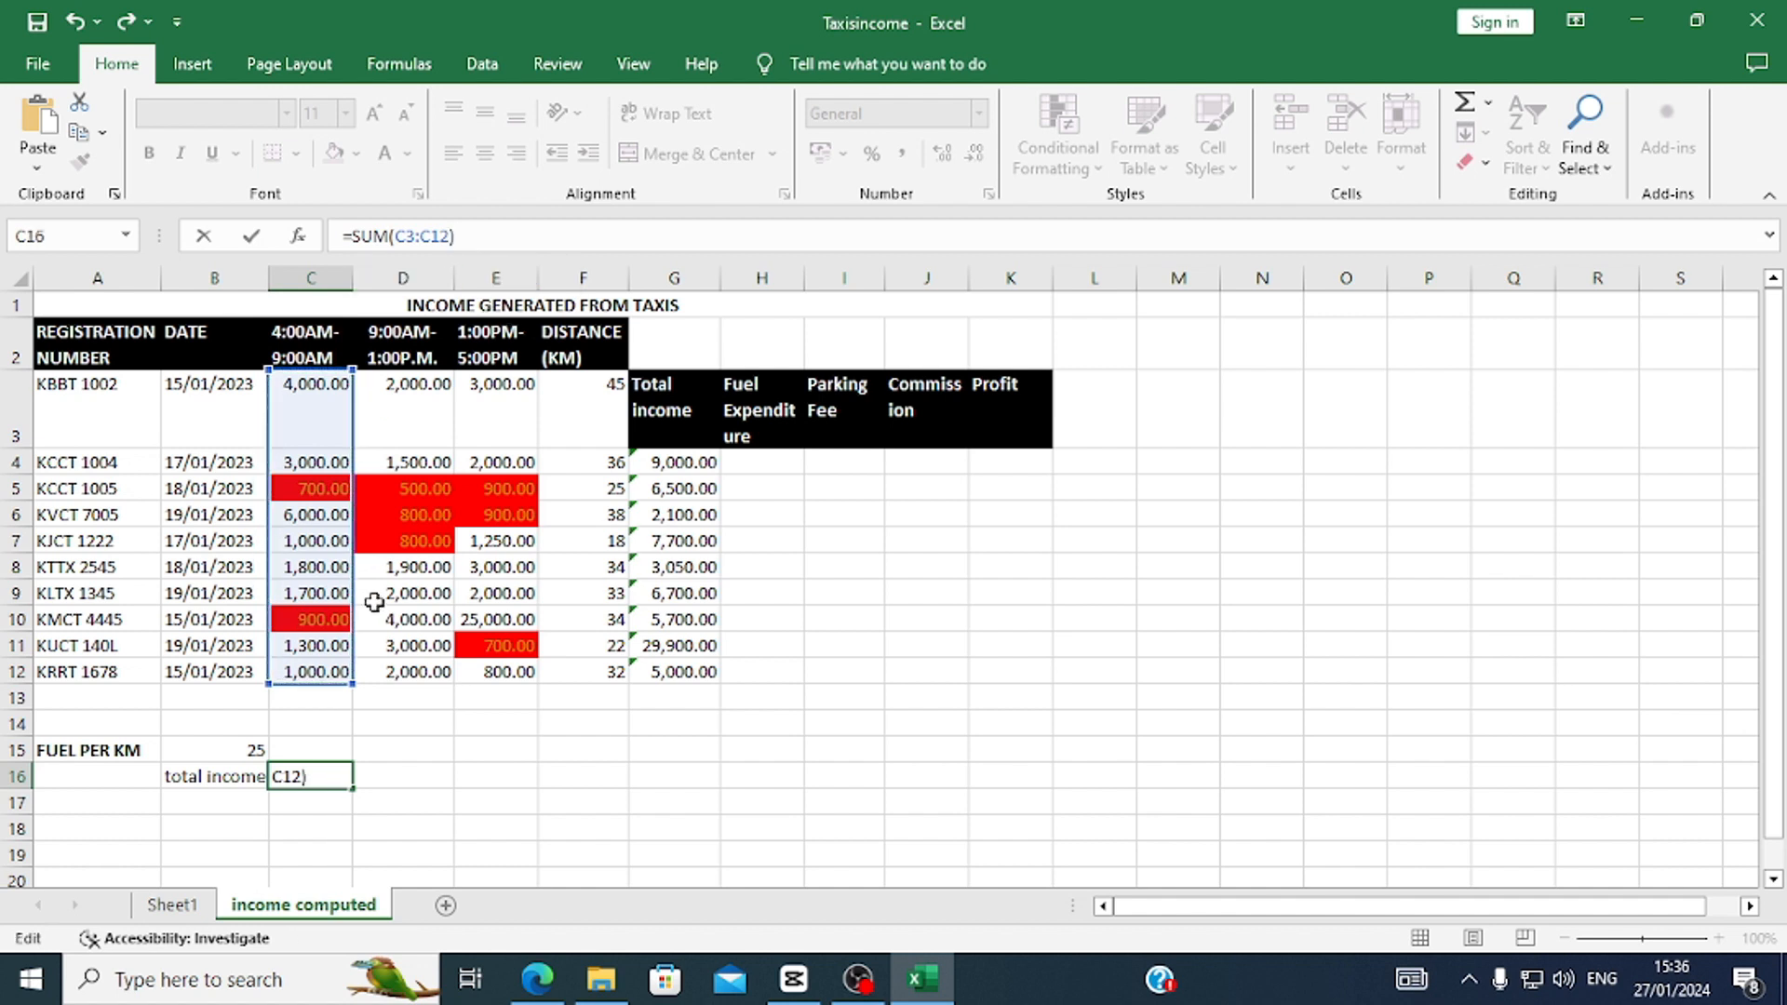
key("Return")
left_click(305, 780)
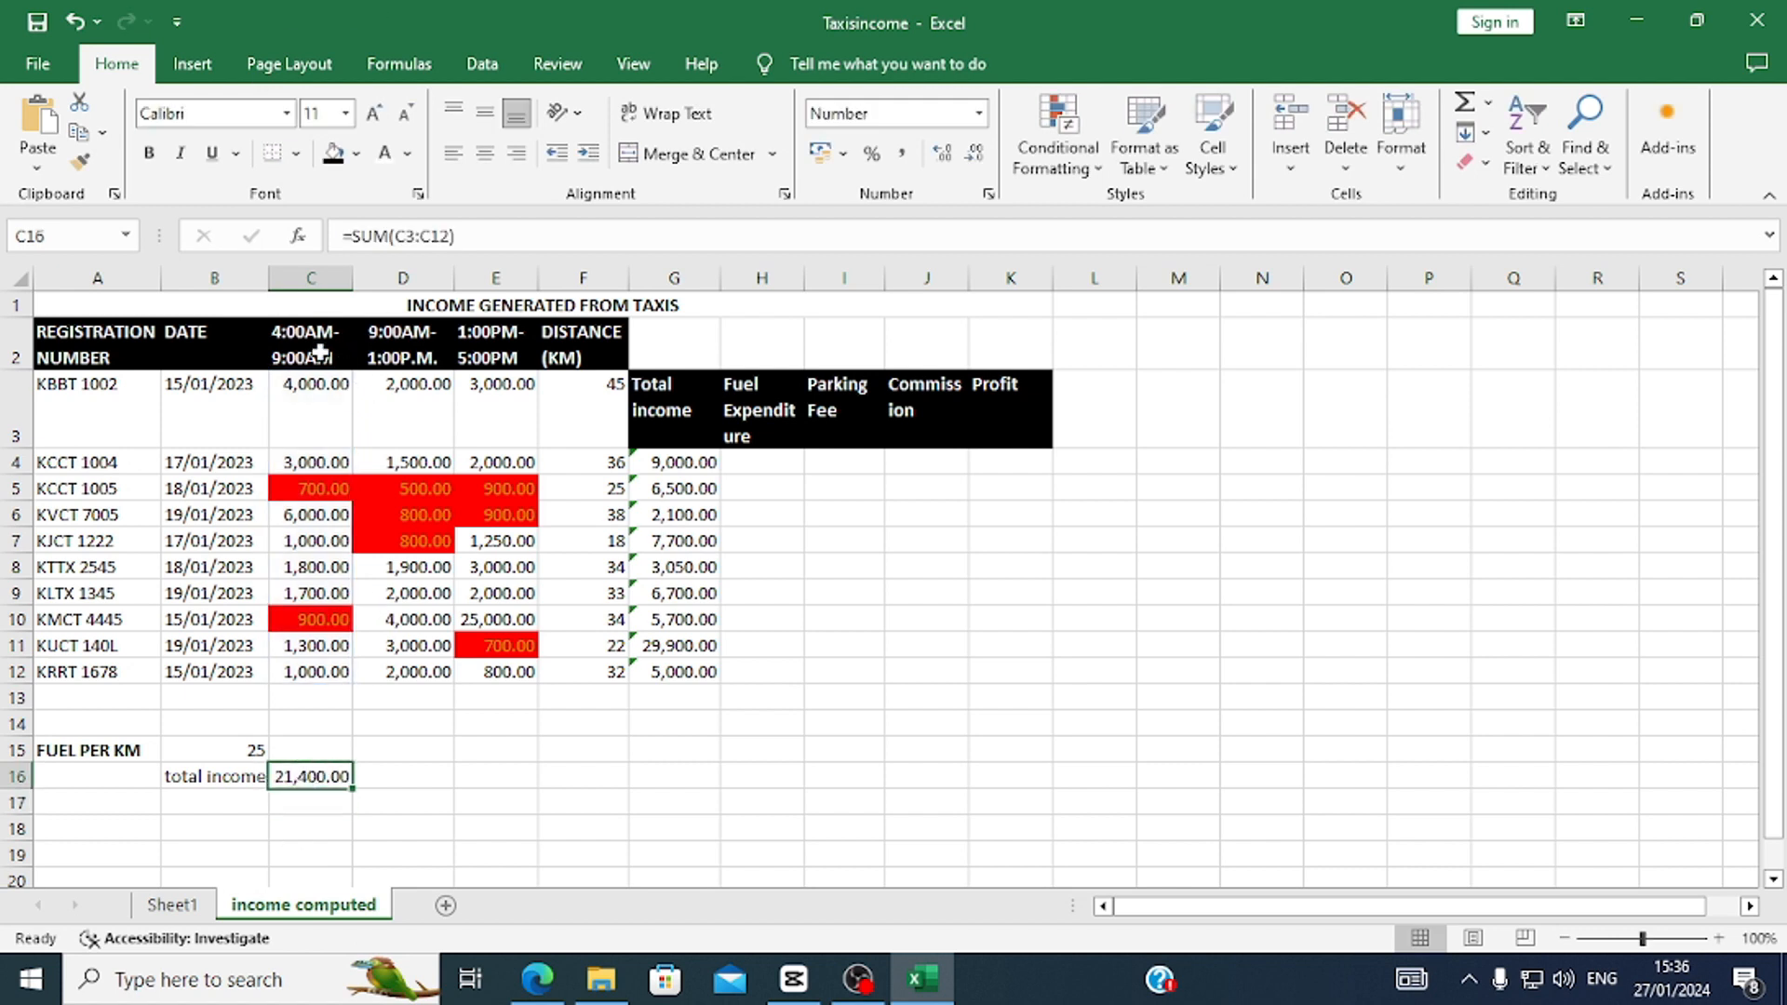
Check the fuel expenditure question in the exam PDF in Edge and enter =F3*B15 in cell H4 of the Excel sheet.
left_click(537, 978)
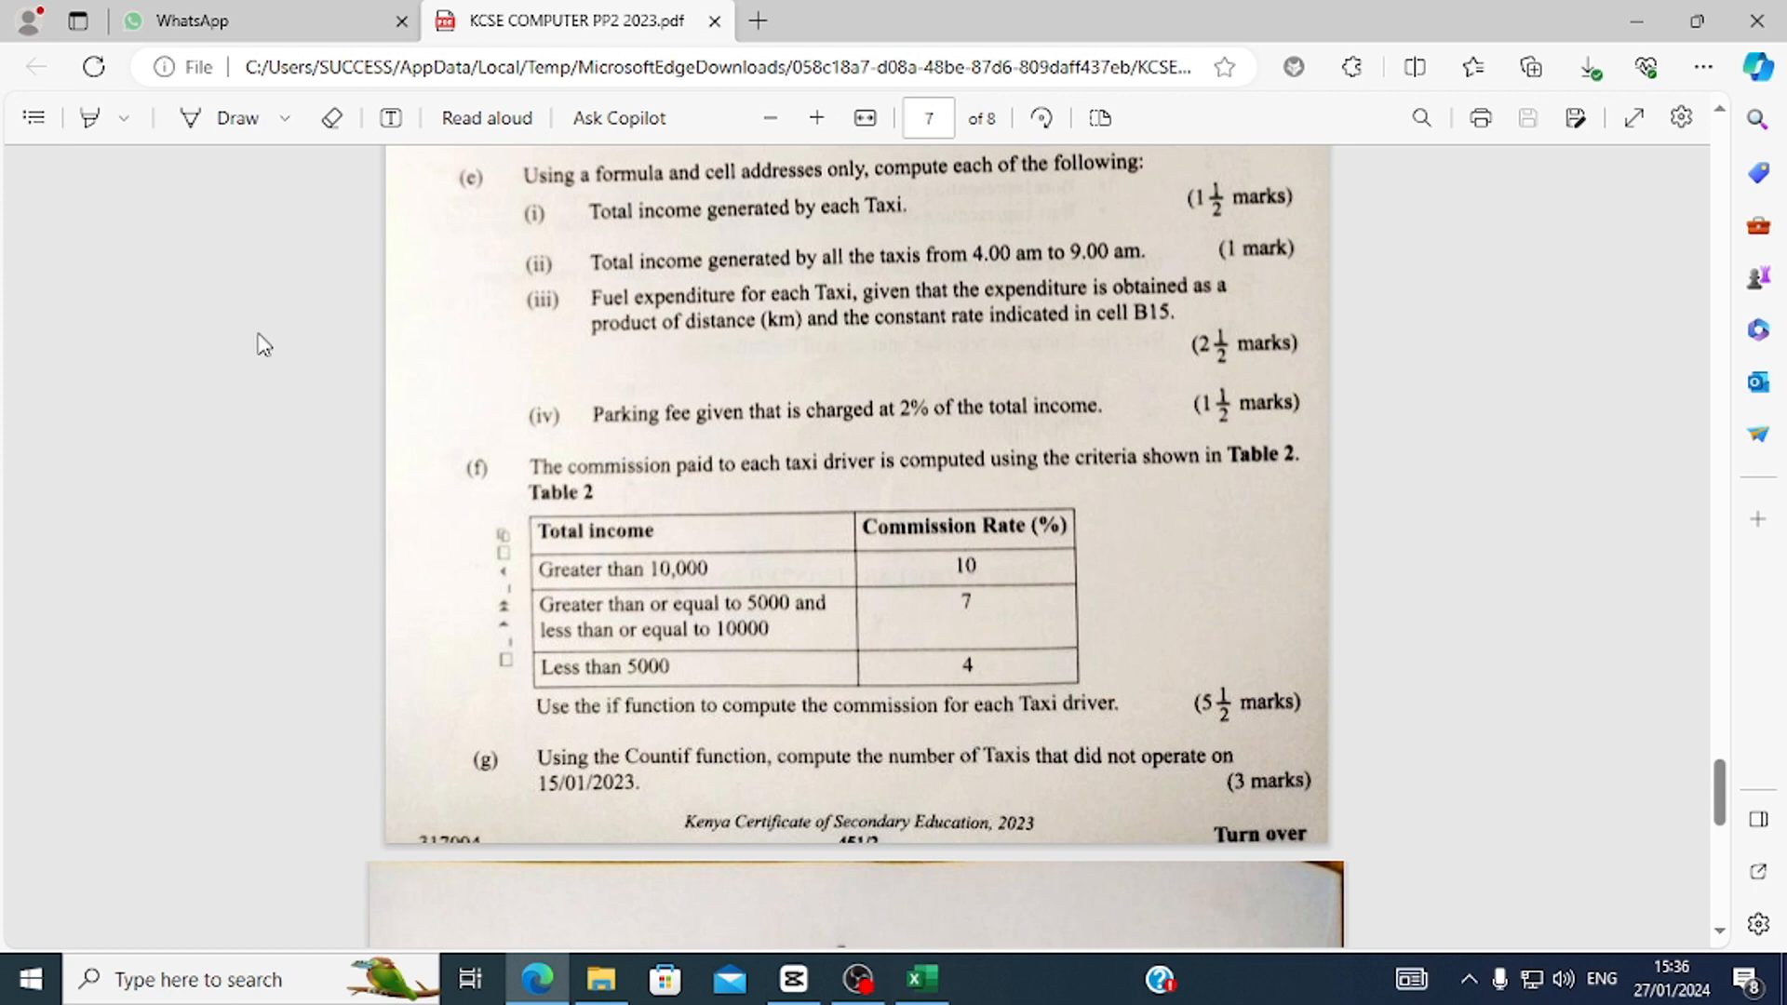
left_click(922, 977)
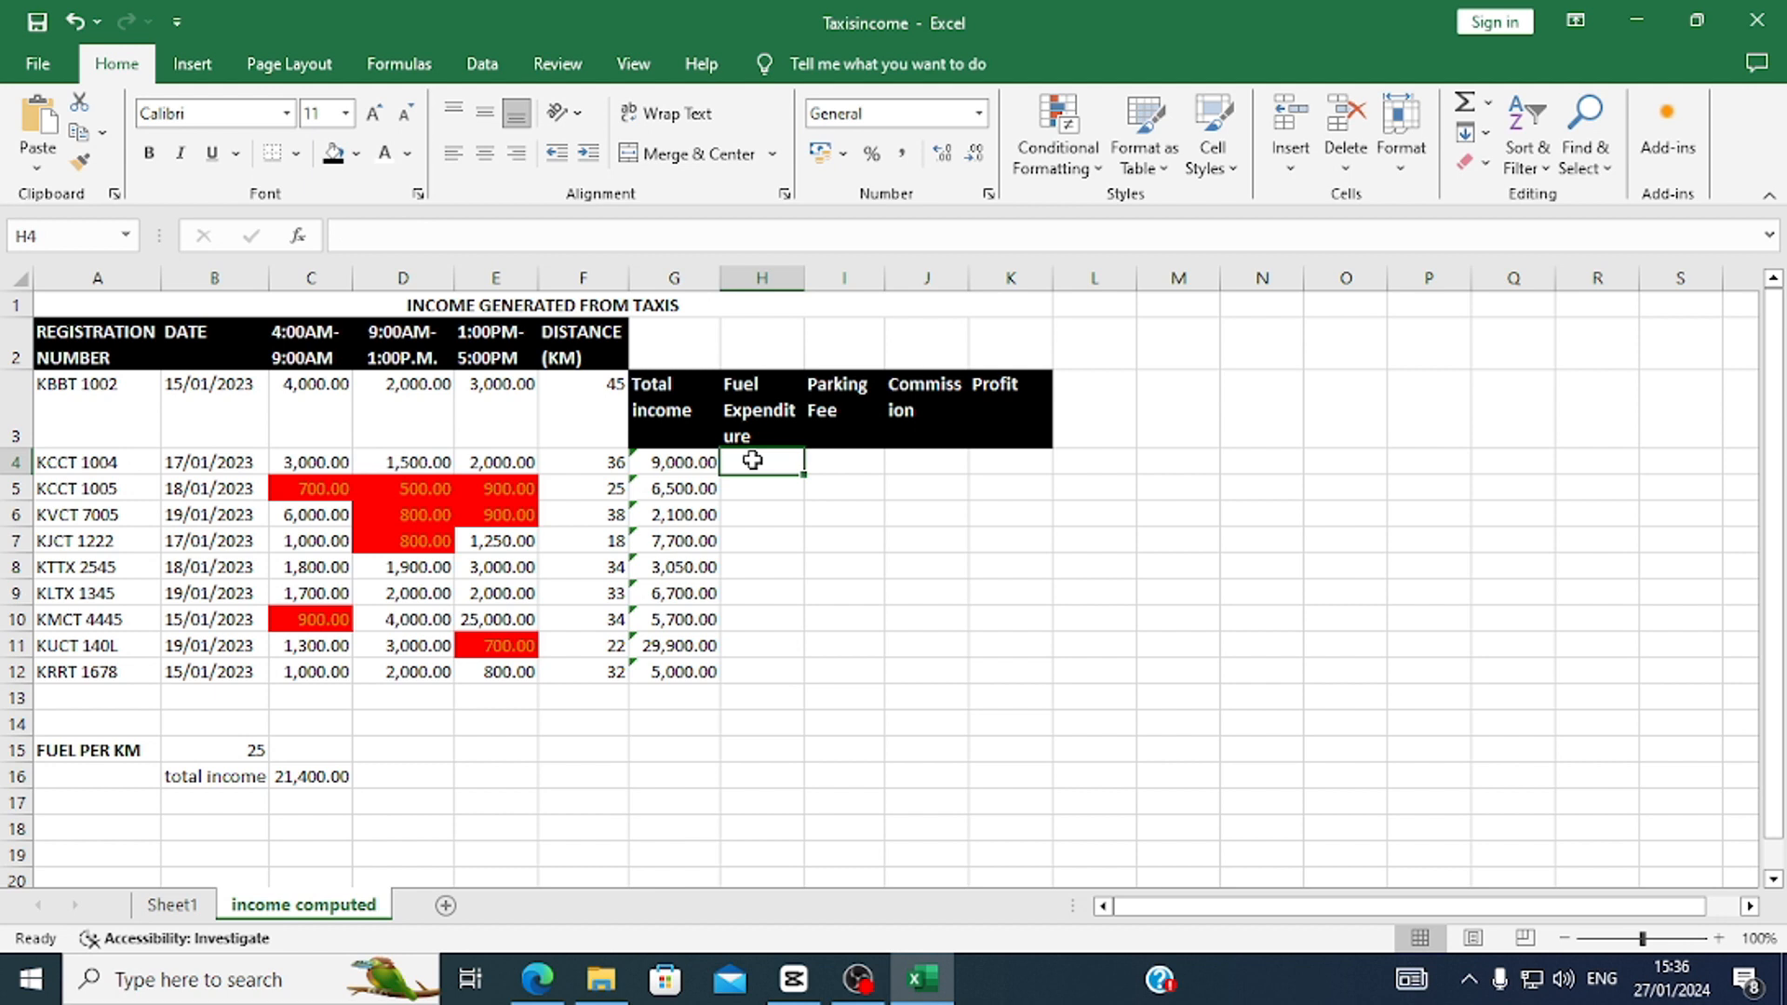
type("=")
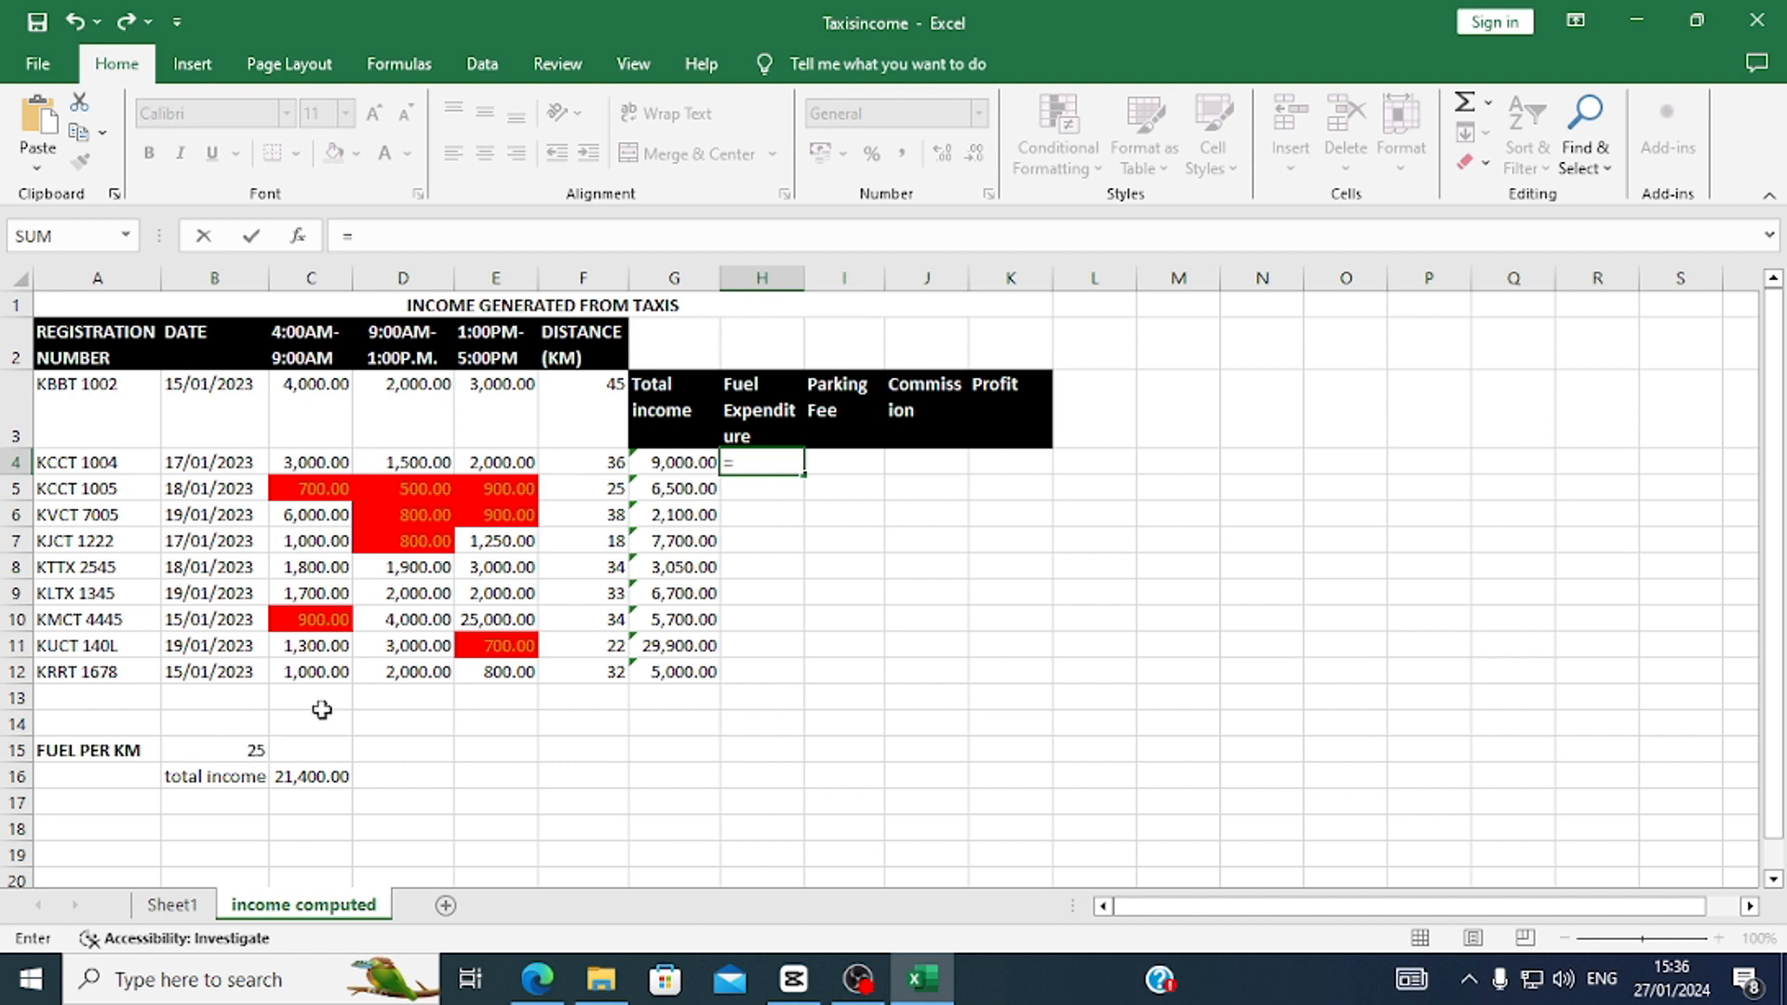
left_click(583, 405)
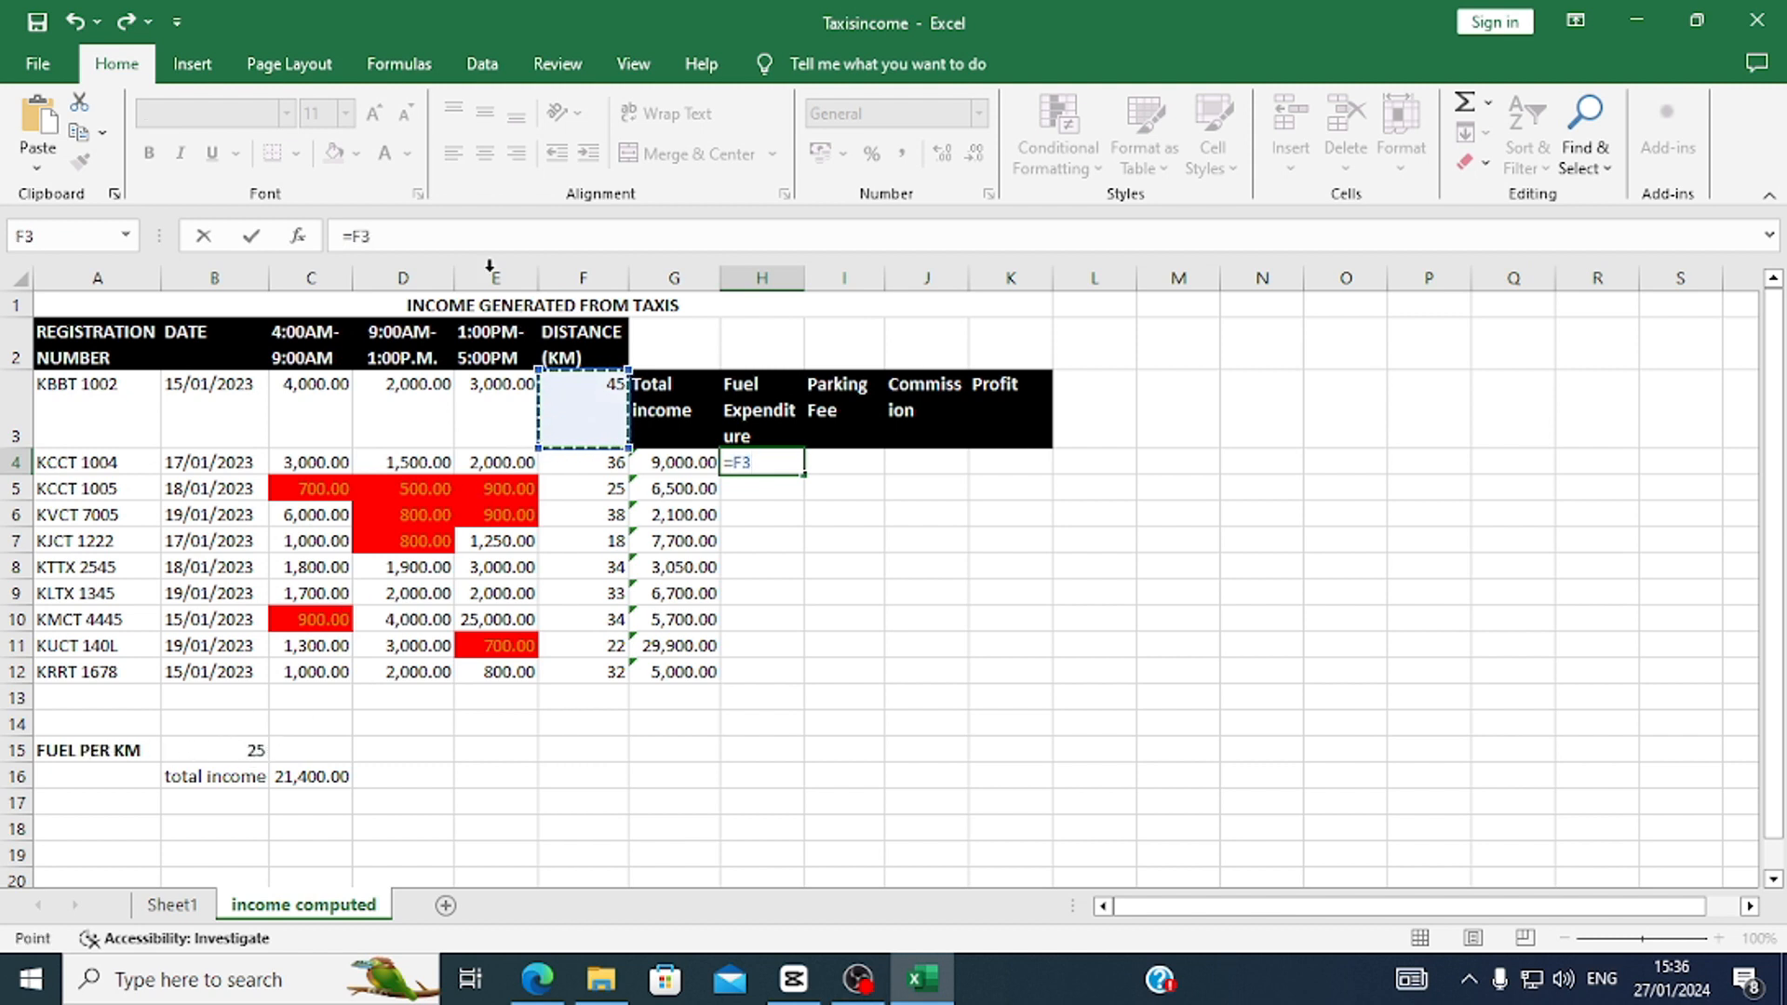
left_click(458, 237)
type("*")
left_click(216, 754)
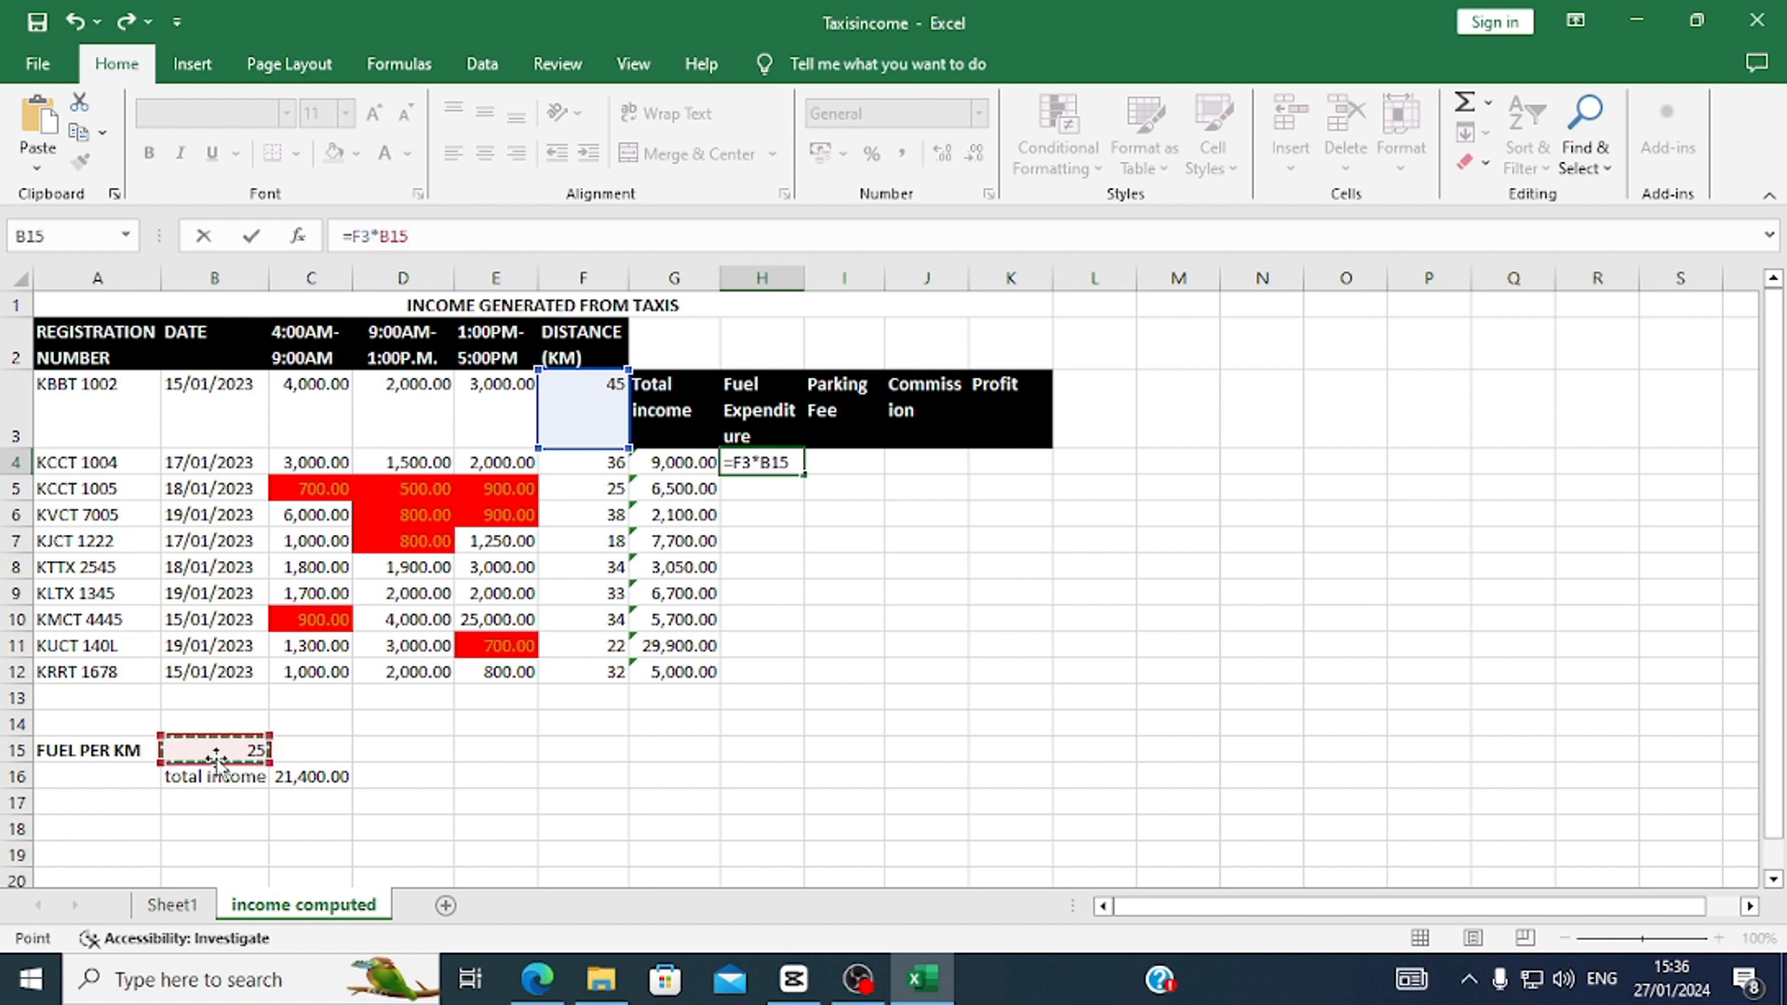
Make the B15 reference in H4 absolute so the formula reads =F3*$B$15, and fill it down to H12.
left_click(393, 237)
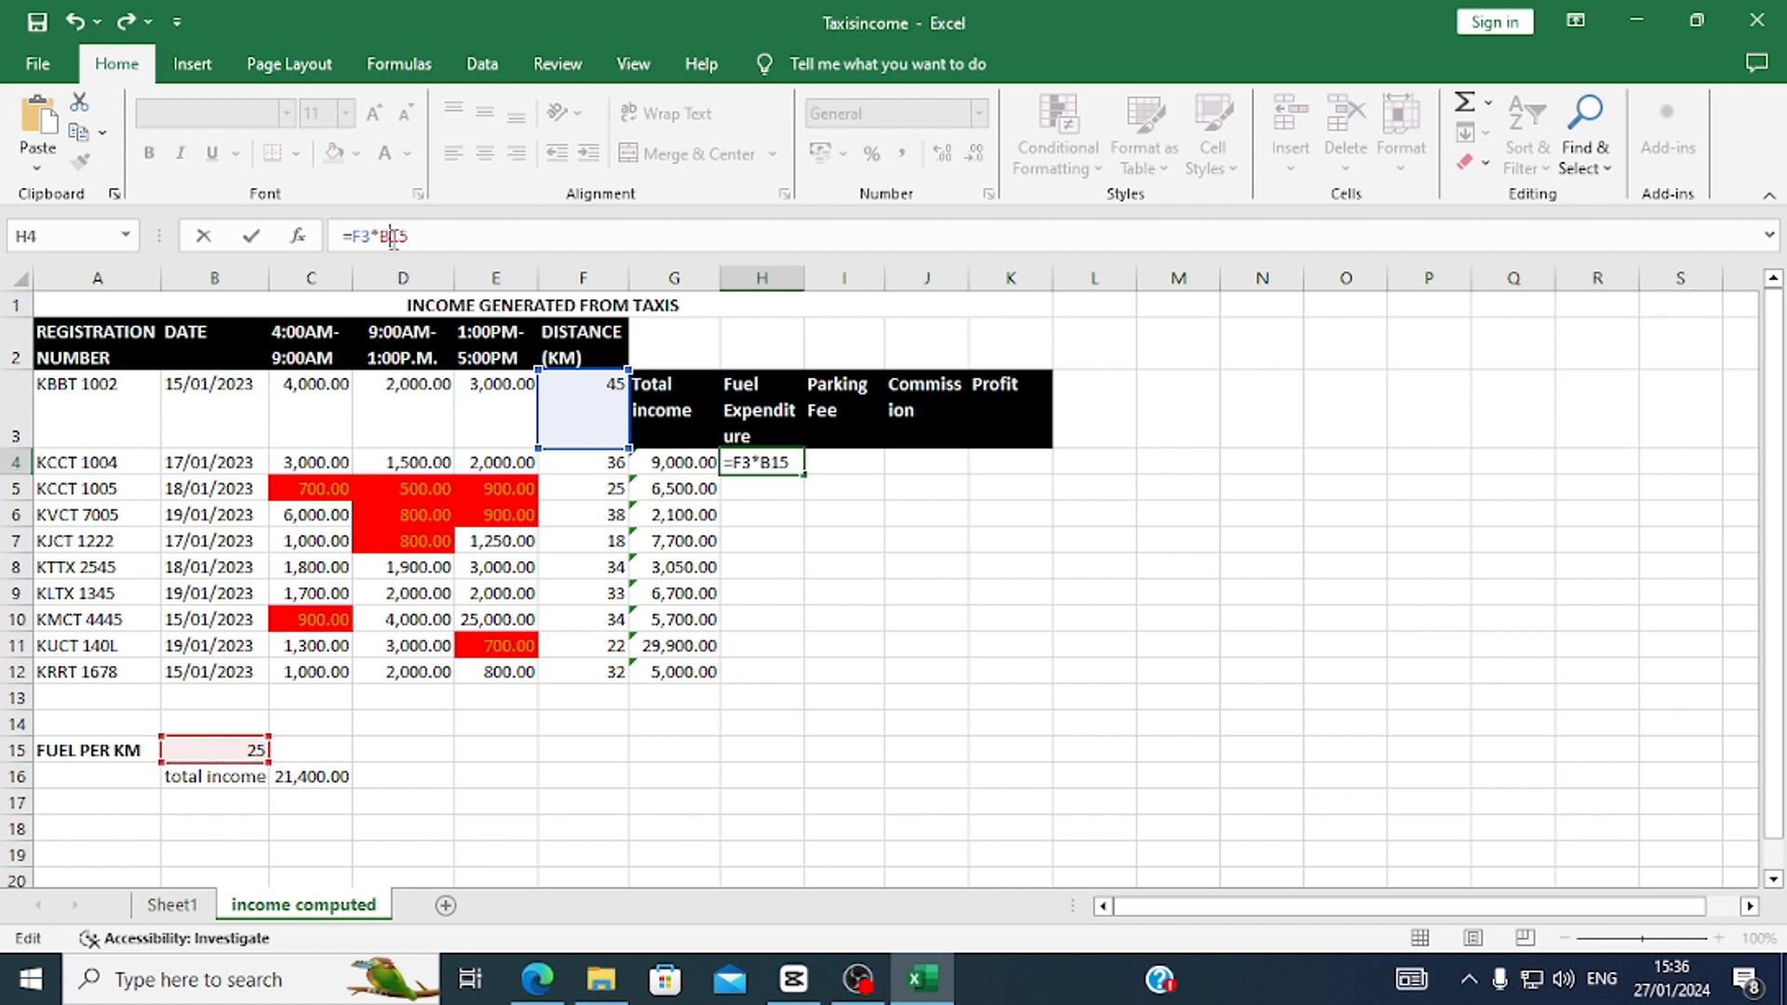
type("$")
left_click(382, 237)
type("$")
key("Return")
left_click(786, 464)
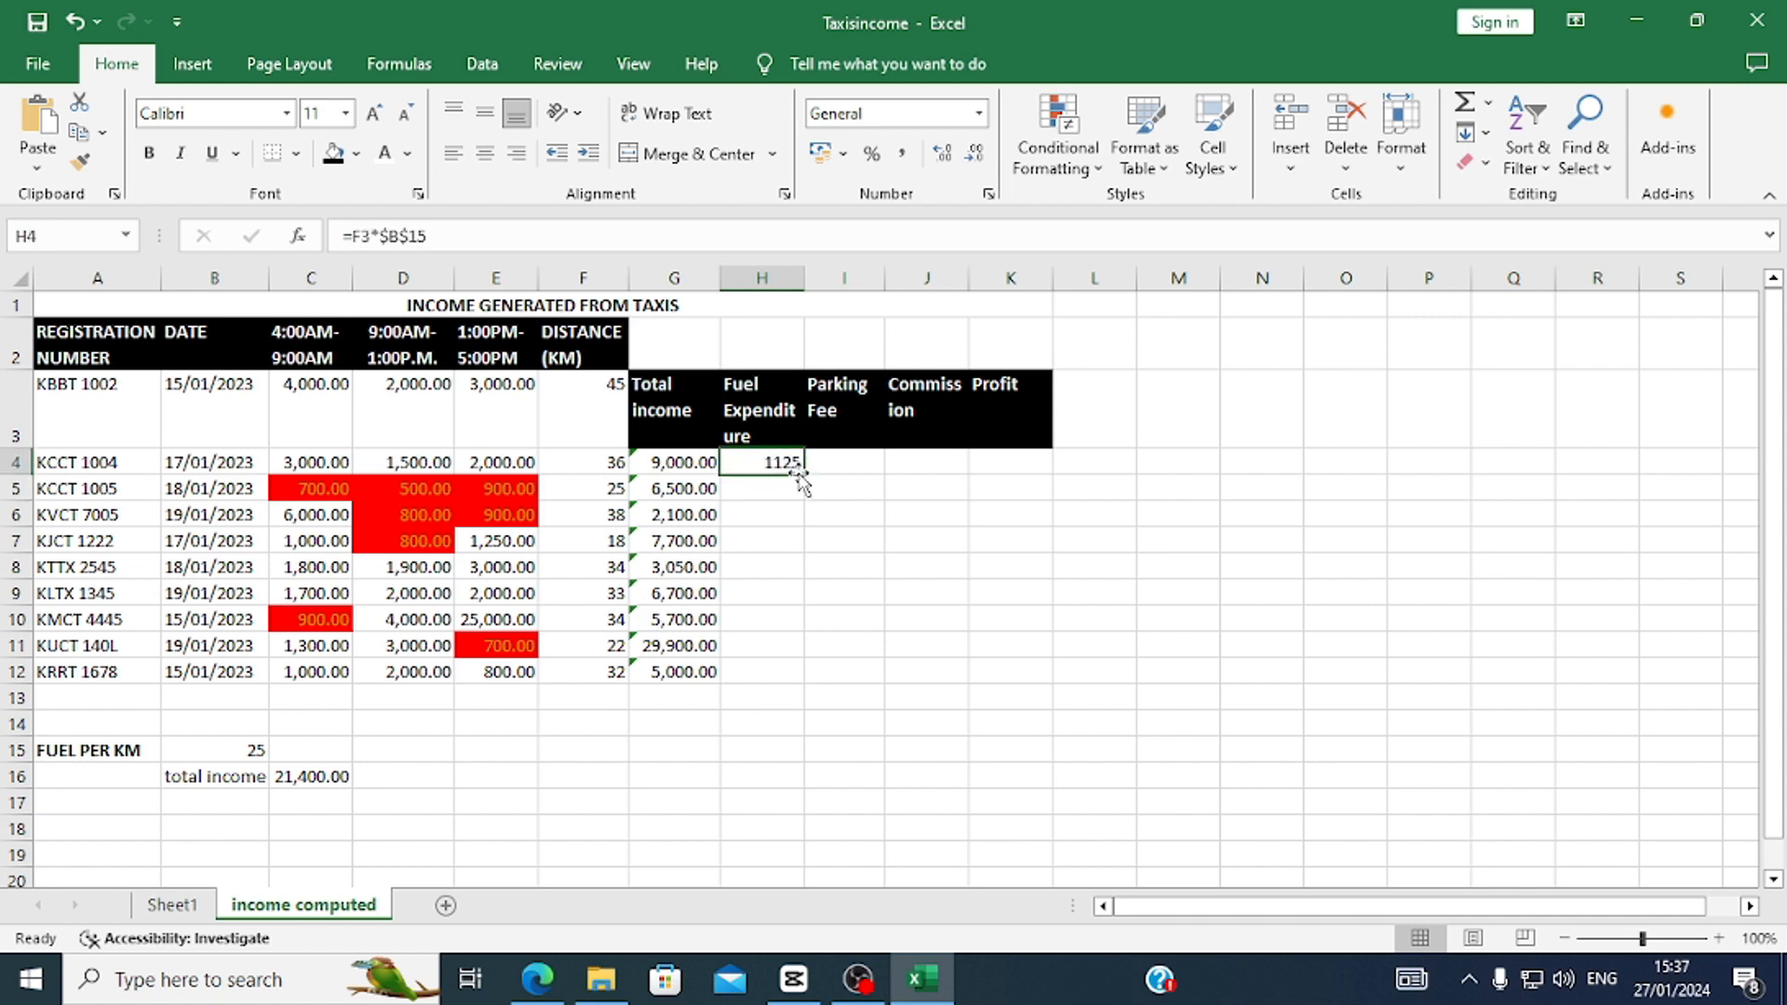
left_click_drag(800, 476, 802, 684)
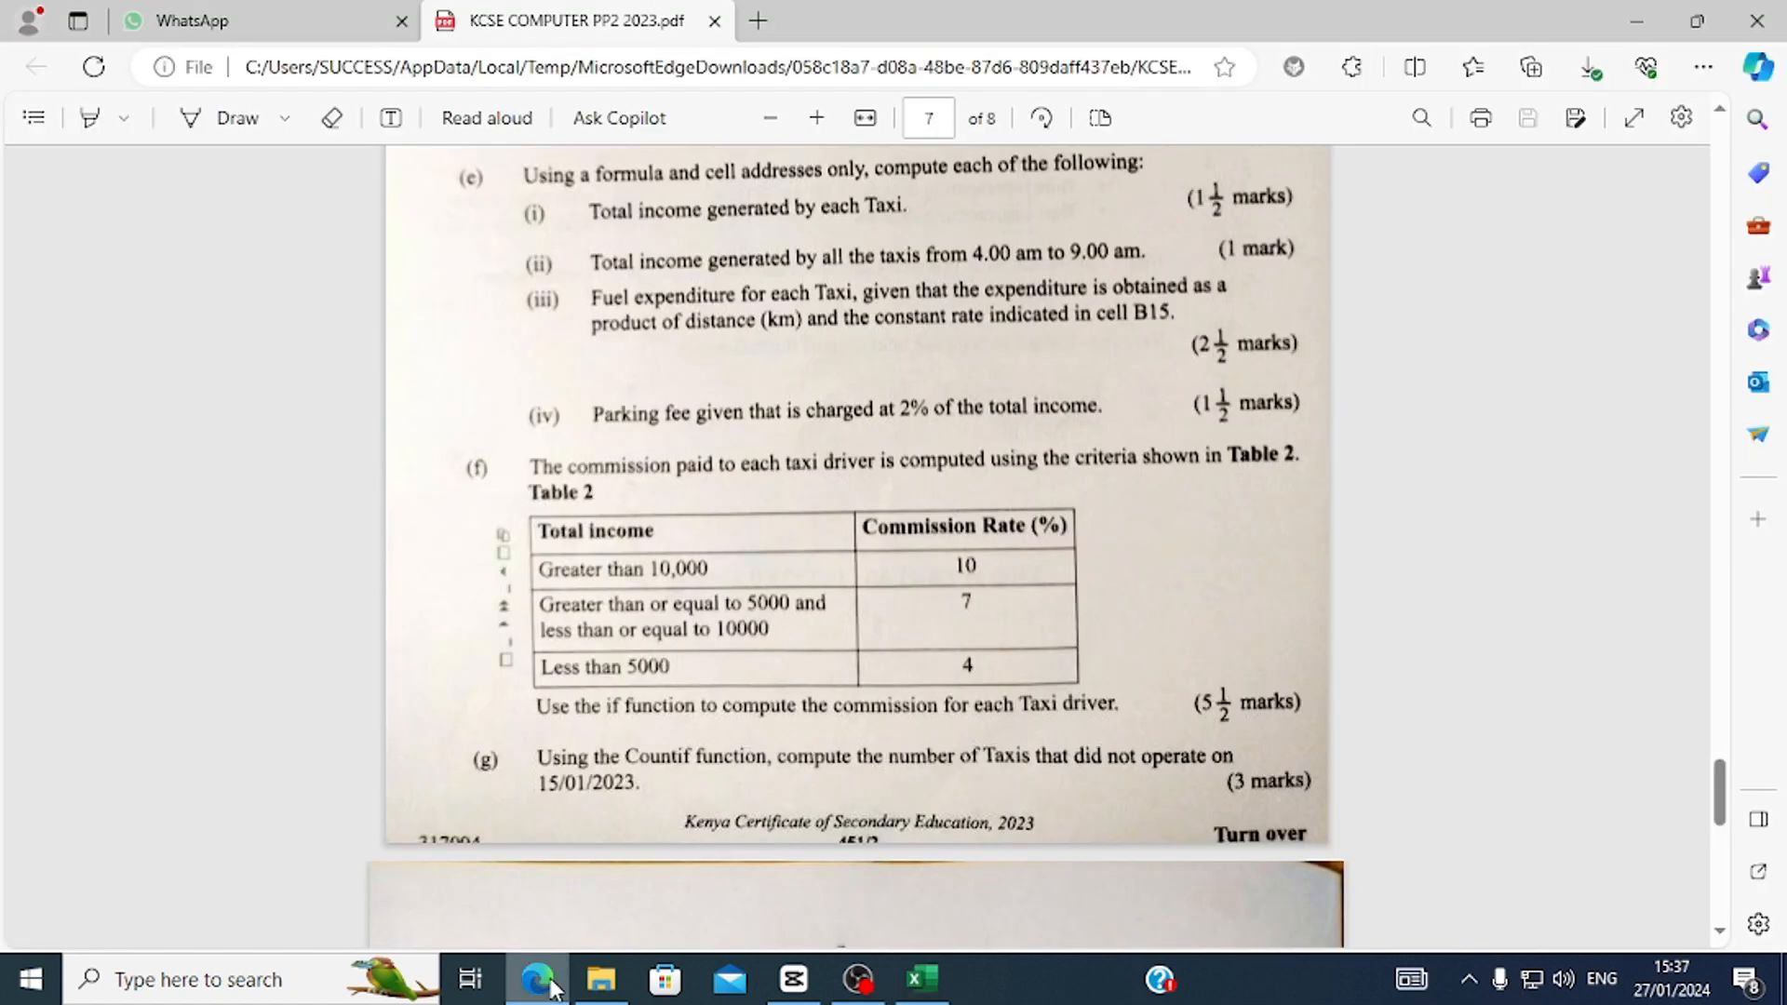
Check the parking fee question in the Edge PDF, enter =2%*G4 in cell I4 of the Excel sheet and fill it down to I12.
left_click(537, 977)
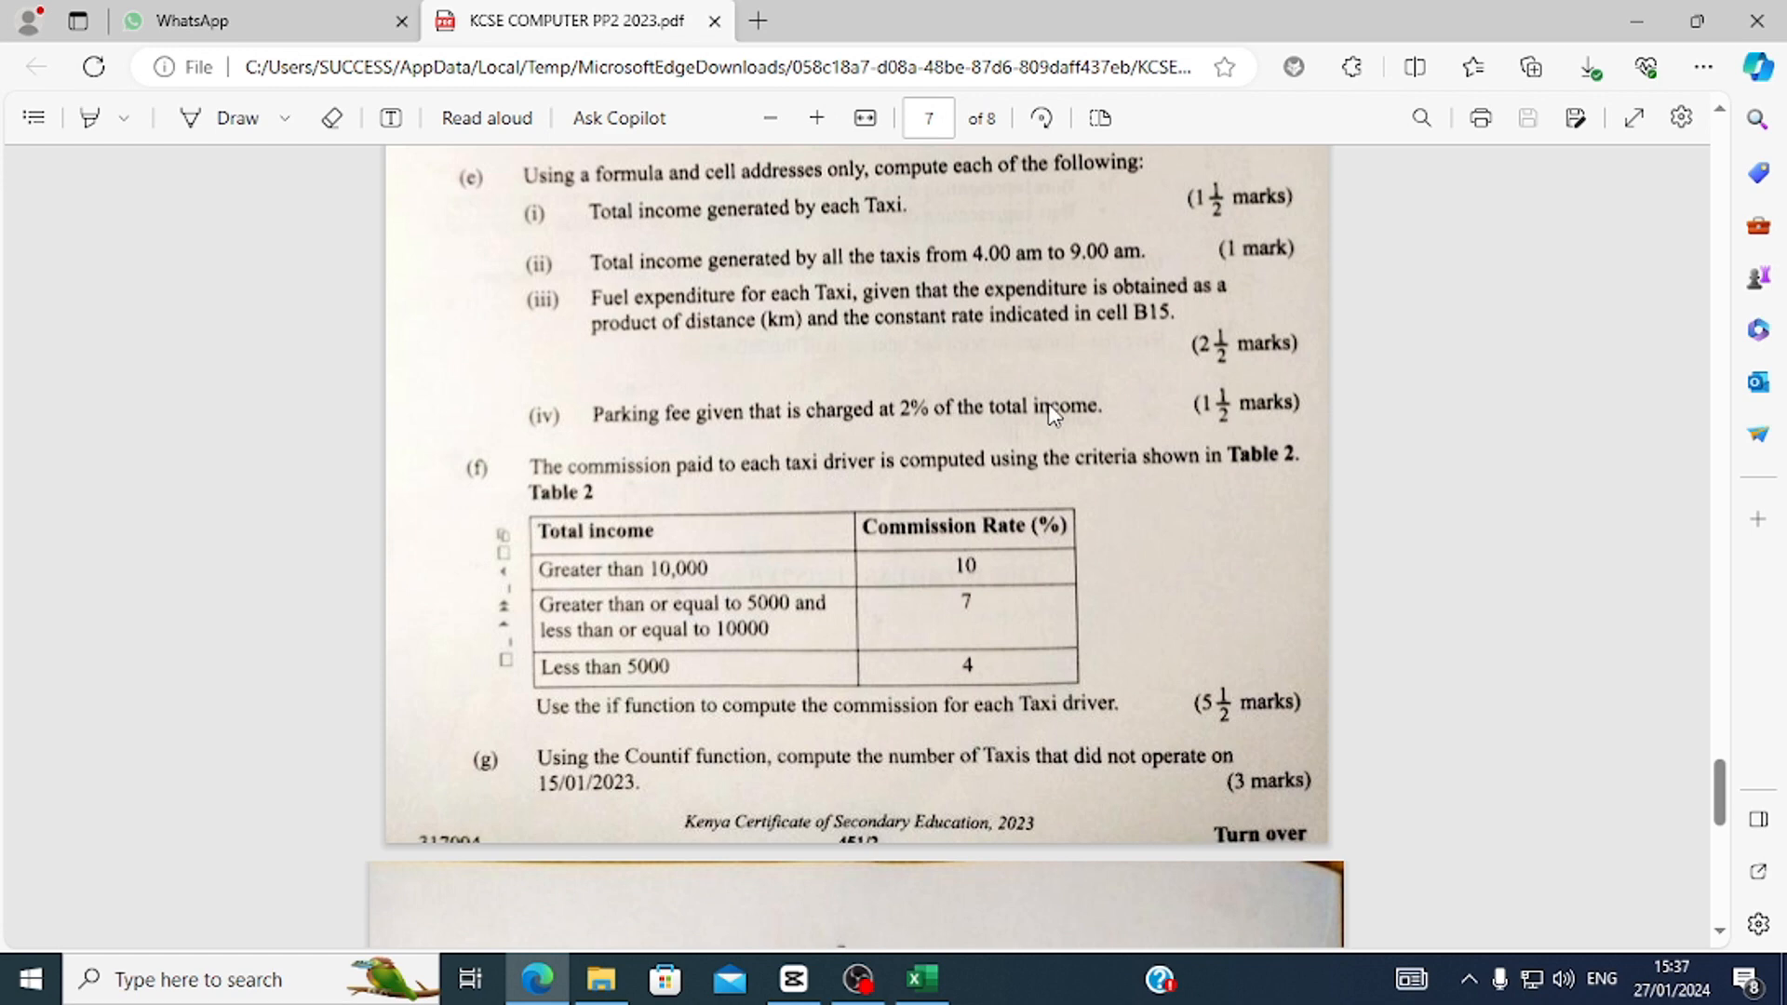
left_click(921, 977)
left_click(823, 462)
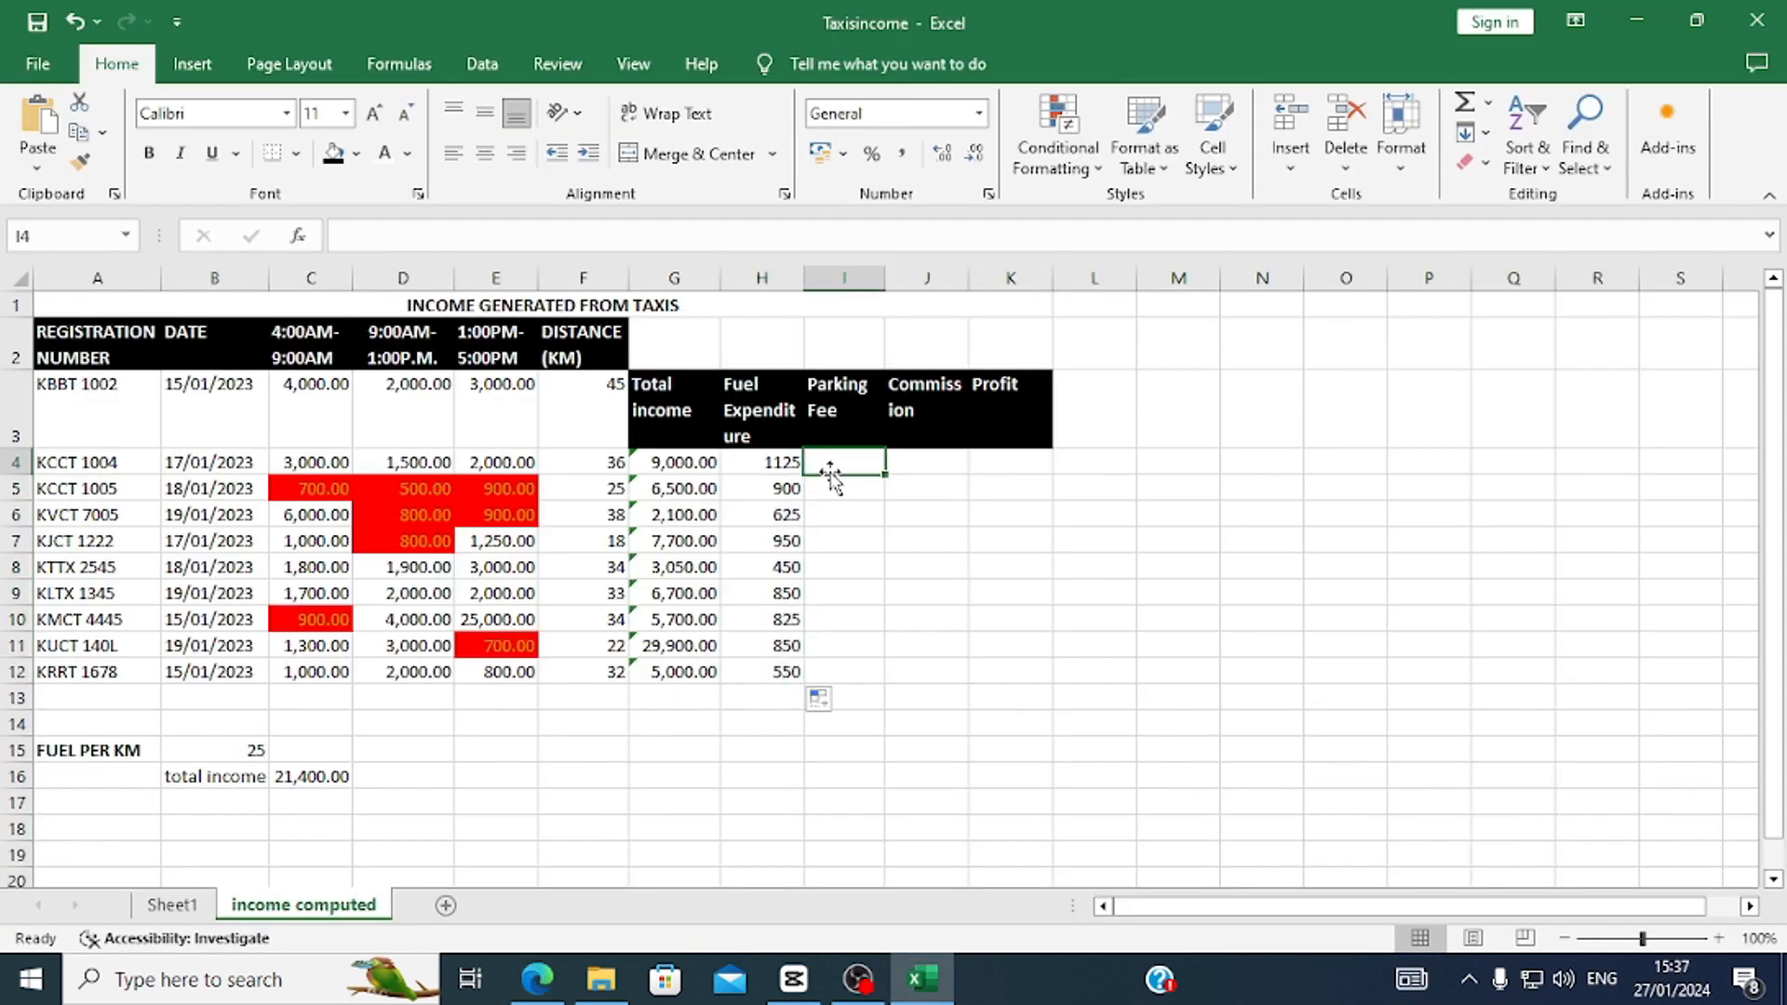
left_click(508, 239)
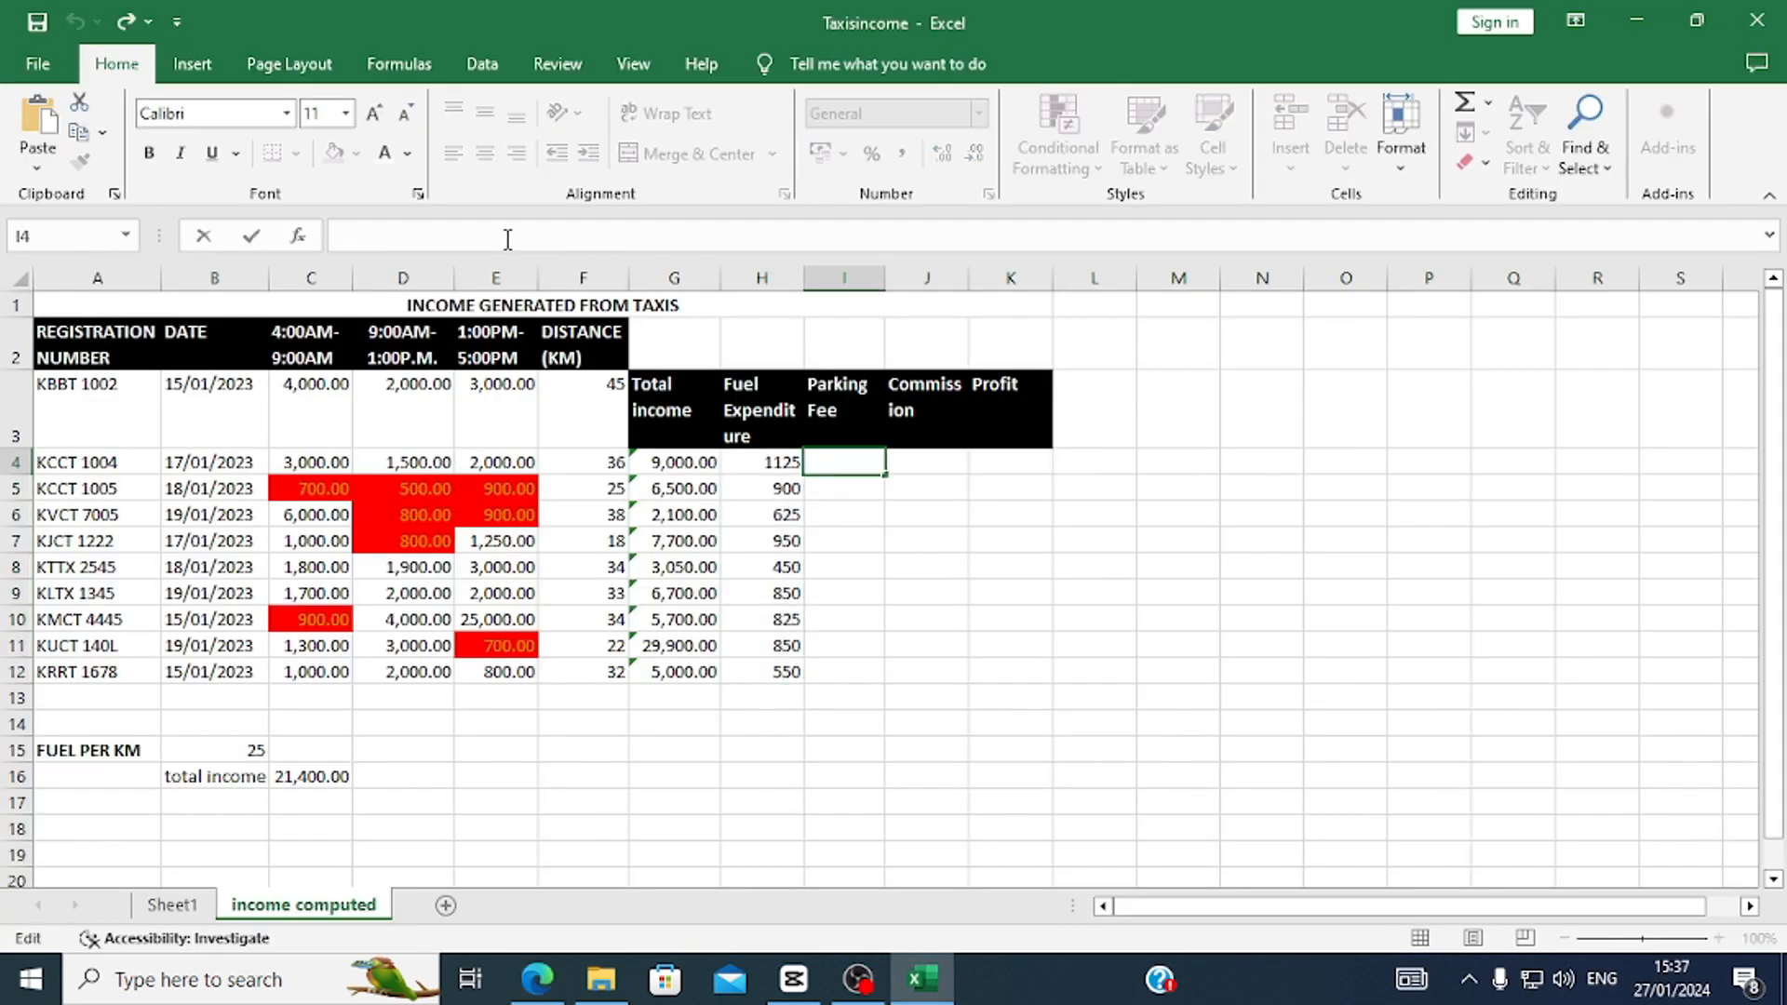
type("=")
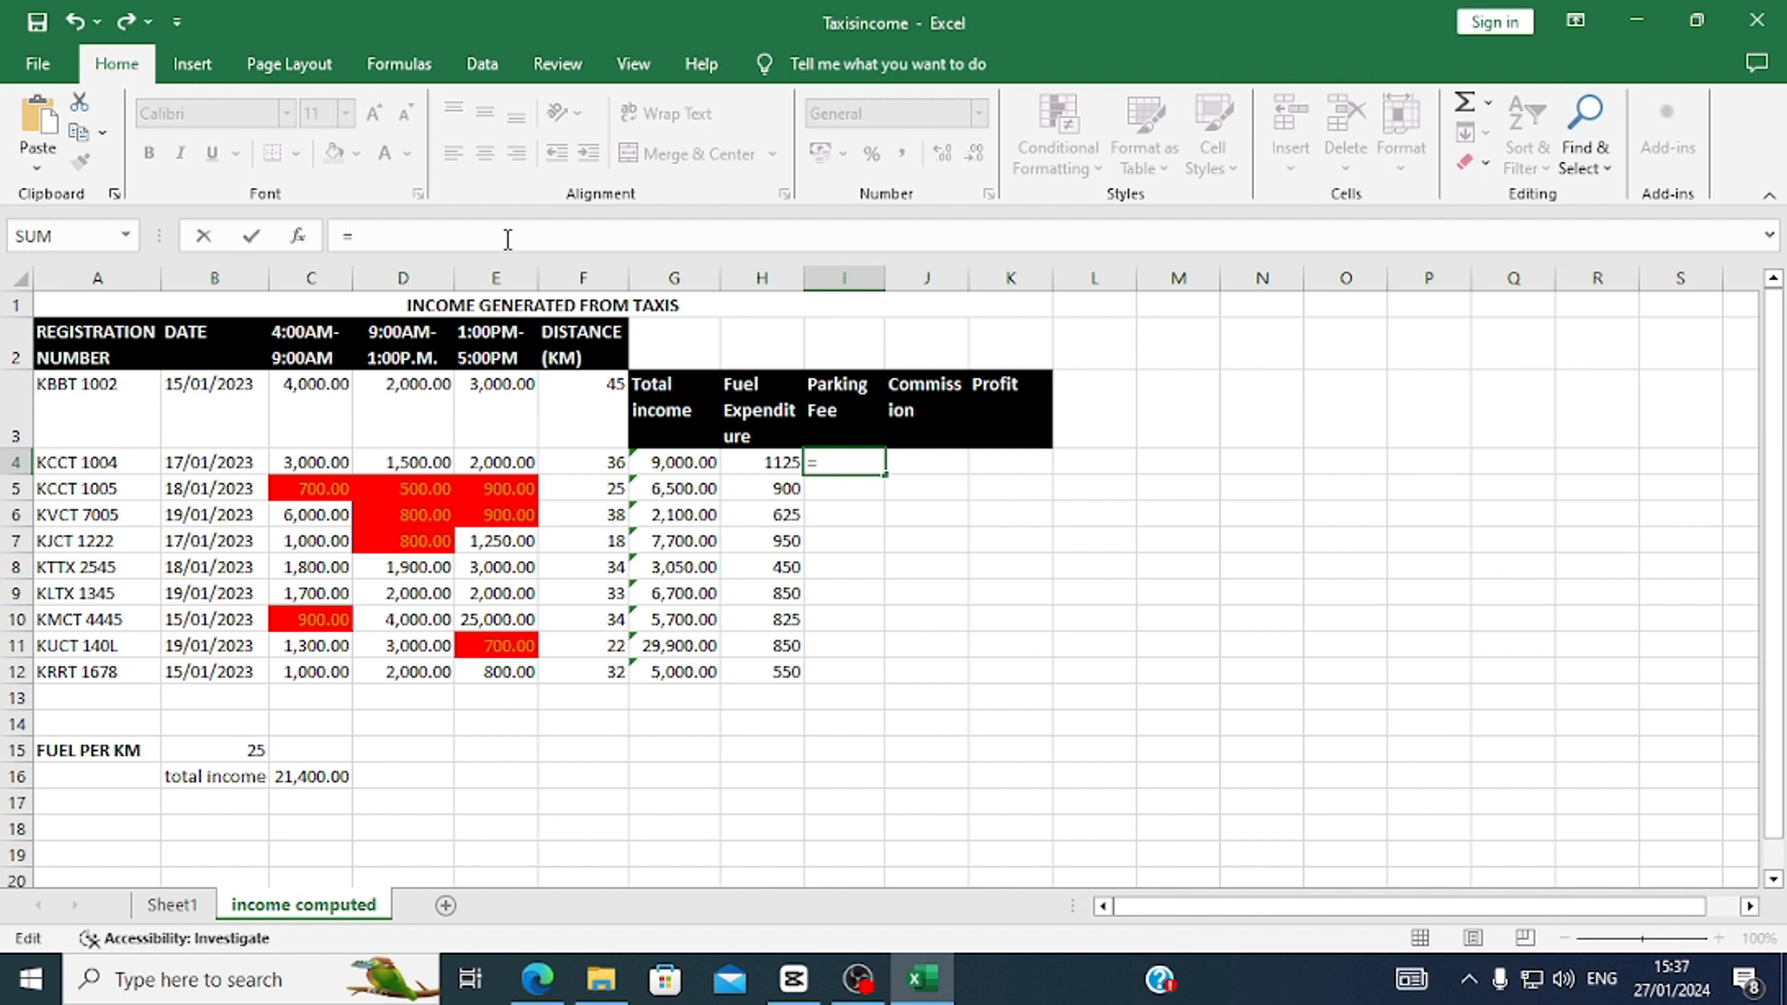
type("2%*")
left_click(671, 464)
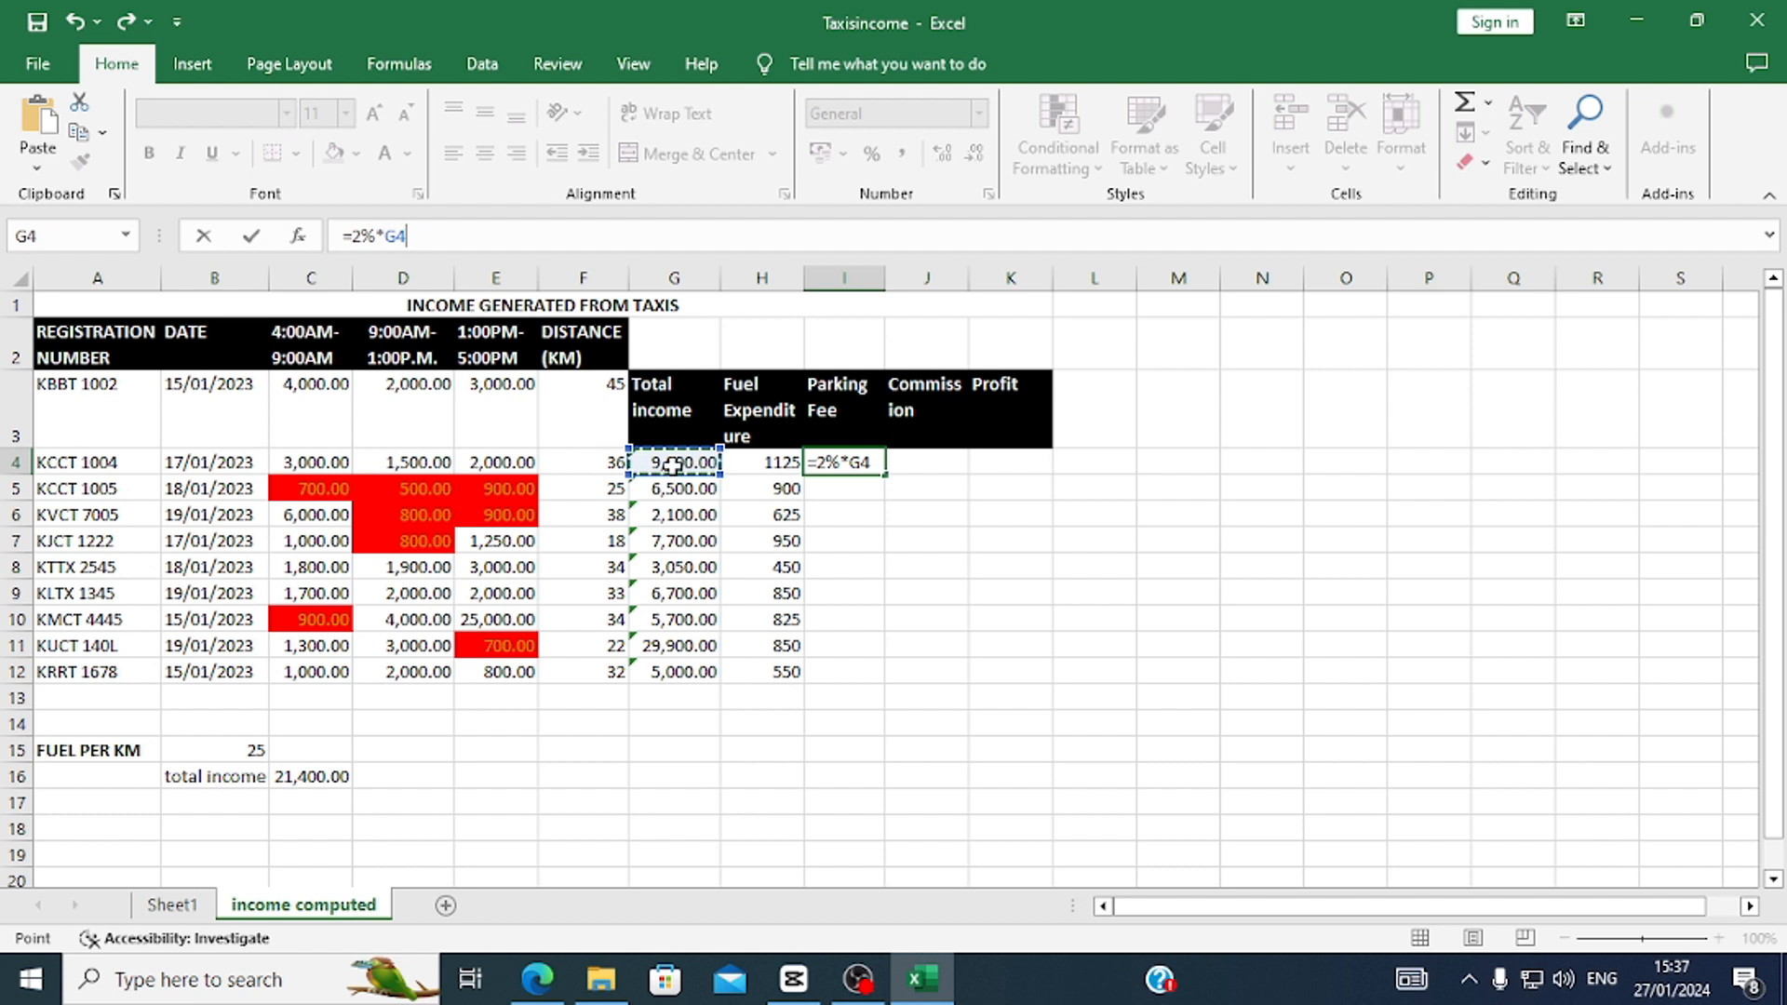
key("Return")
left_click(858, 462)
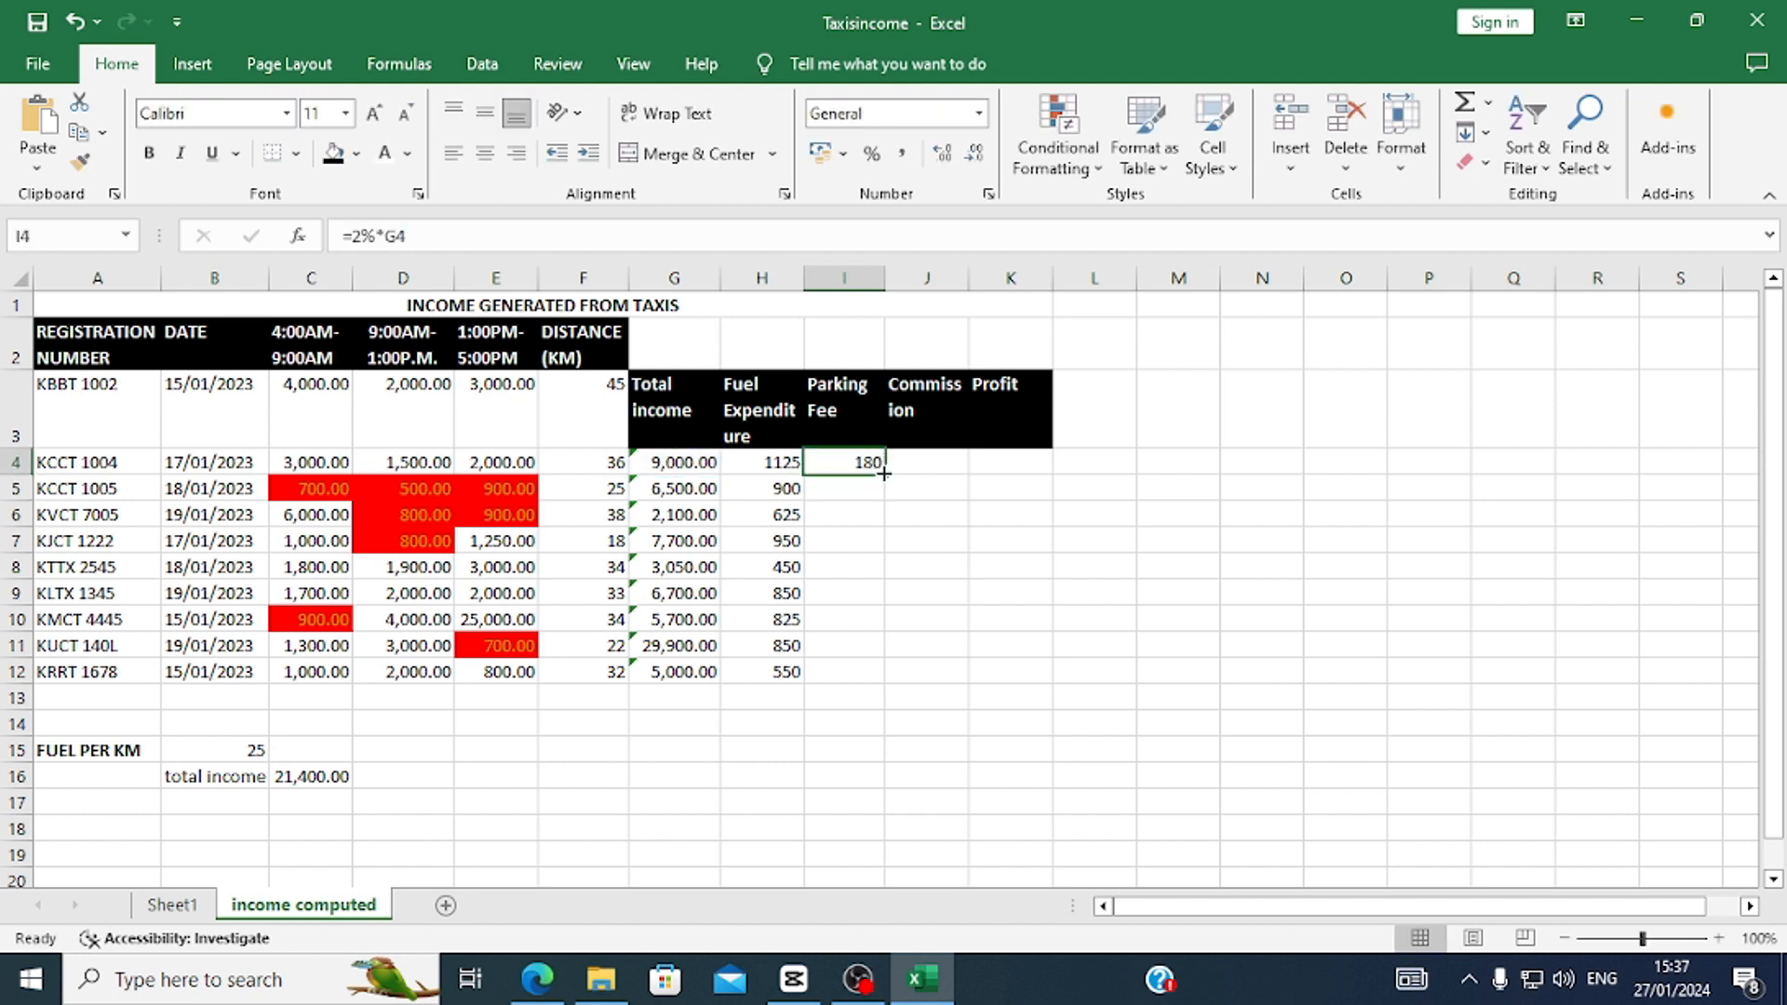
left_click_drag(883, 474, 875, 672)
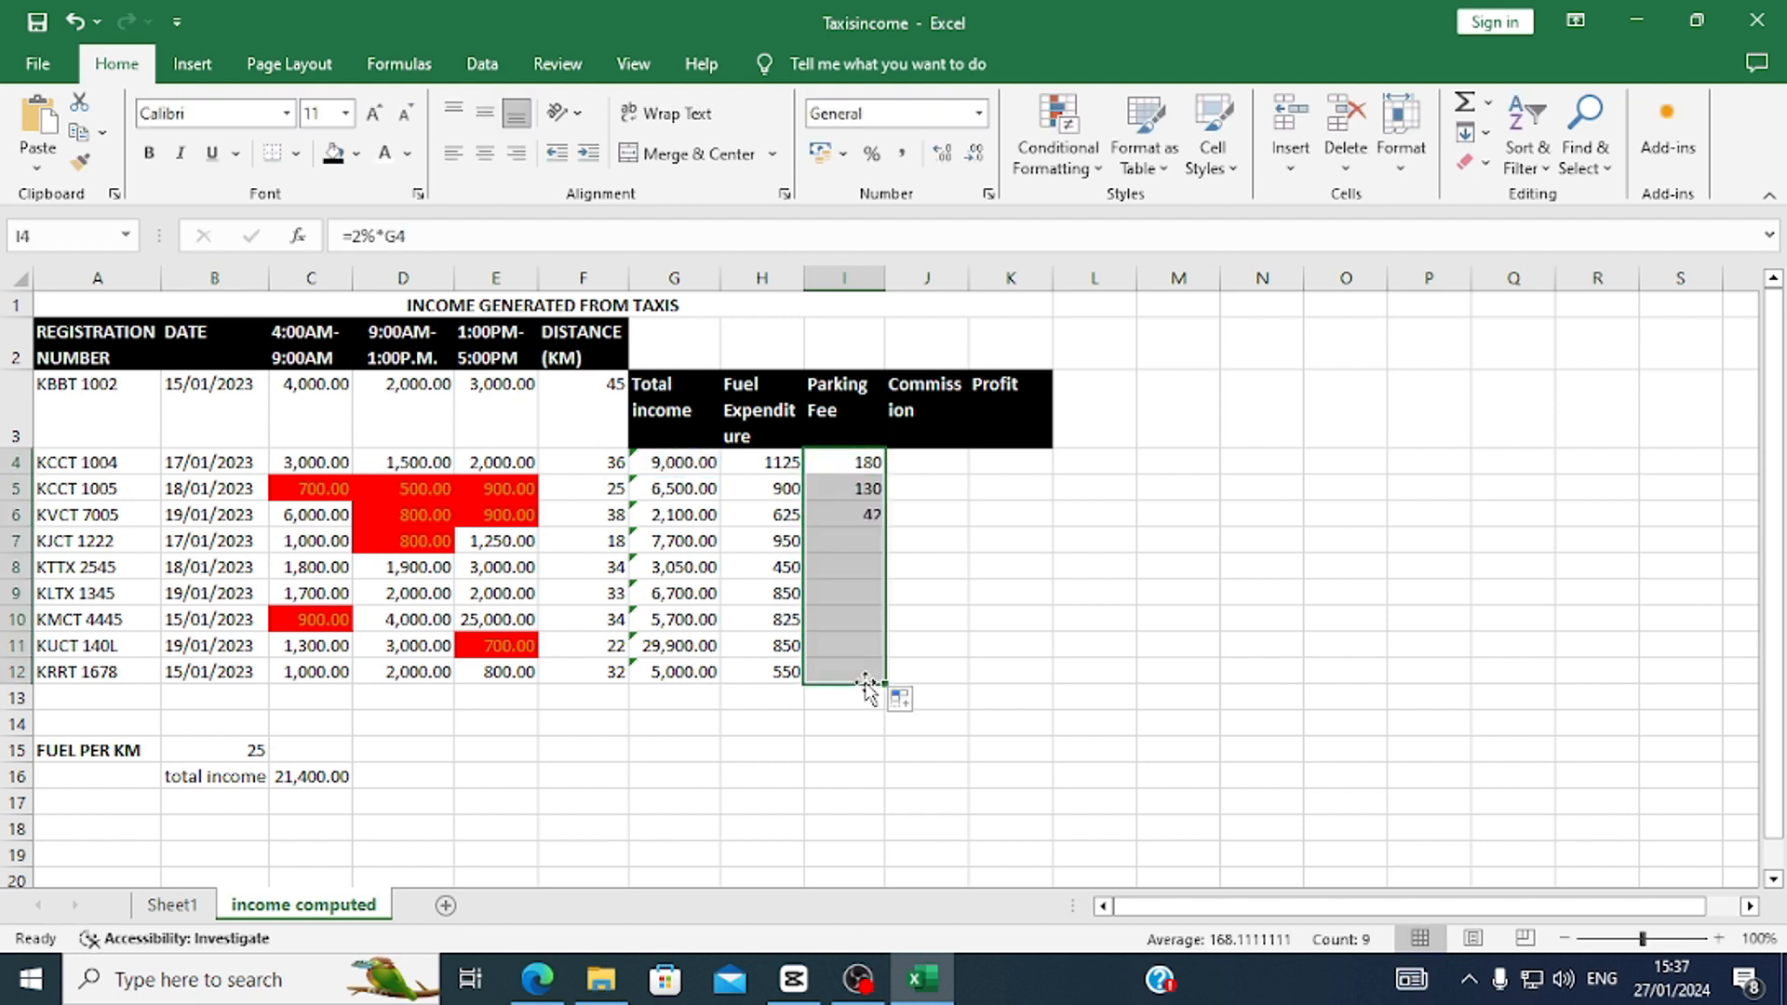
Review the parking fee formula in I4 and the fuel expenditure formula in H4.
left_click(840, 466)
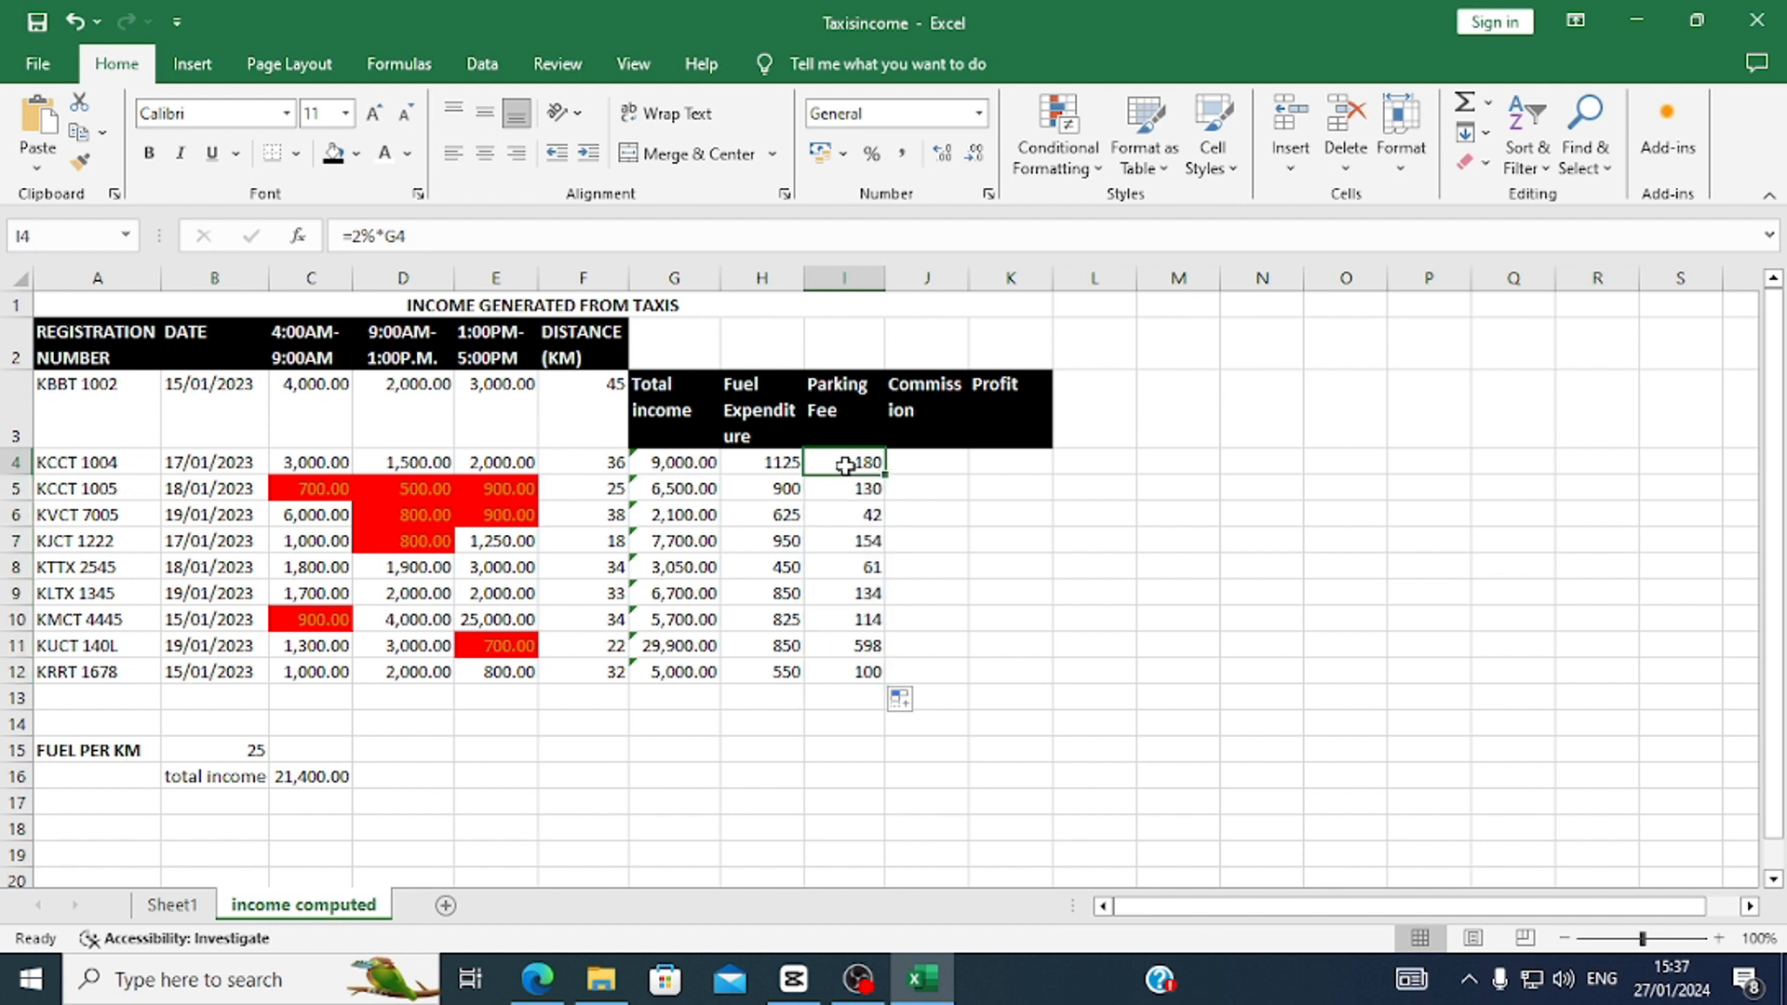
left_click(772, 463)
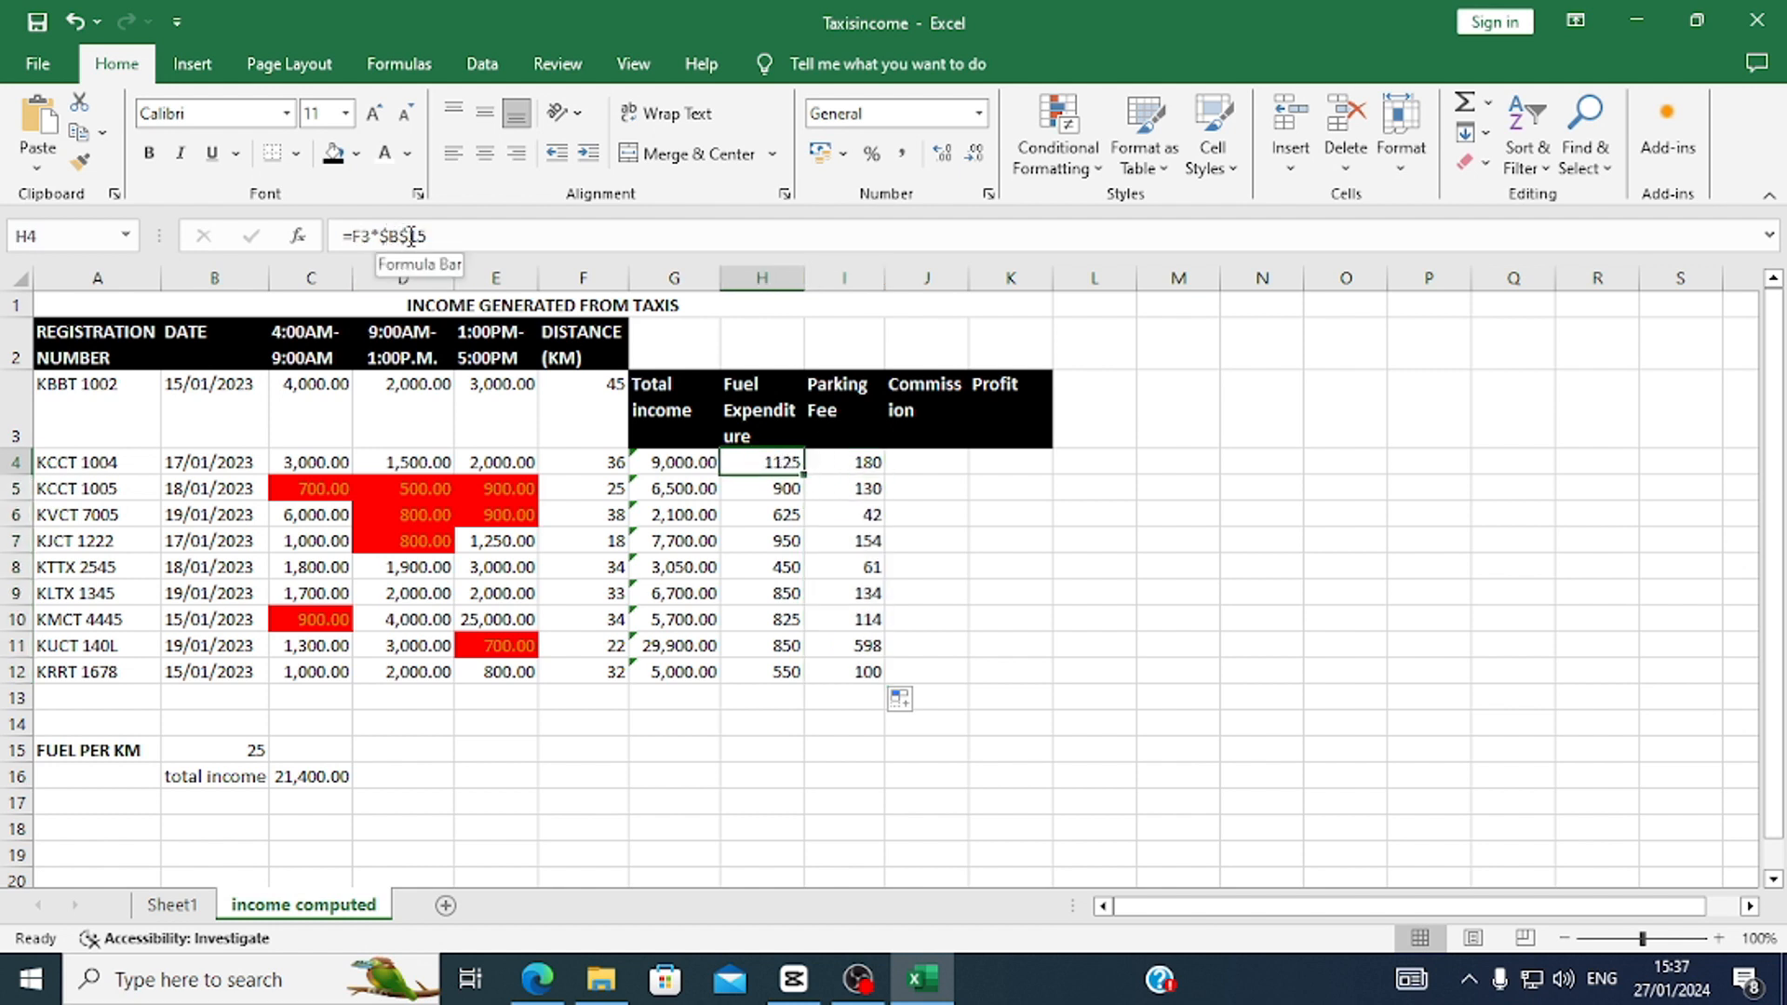
left_click(824, 463)
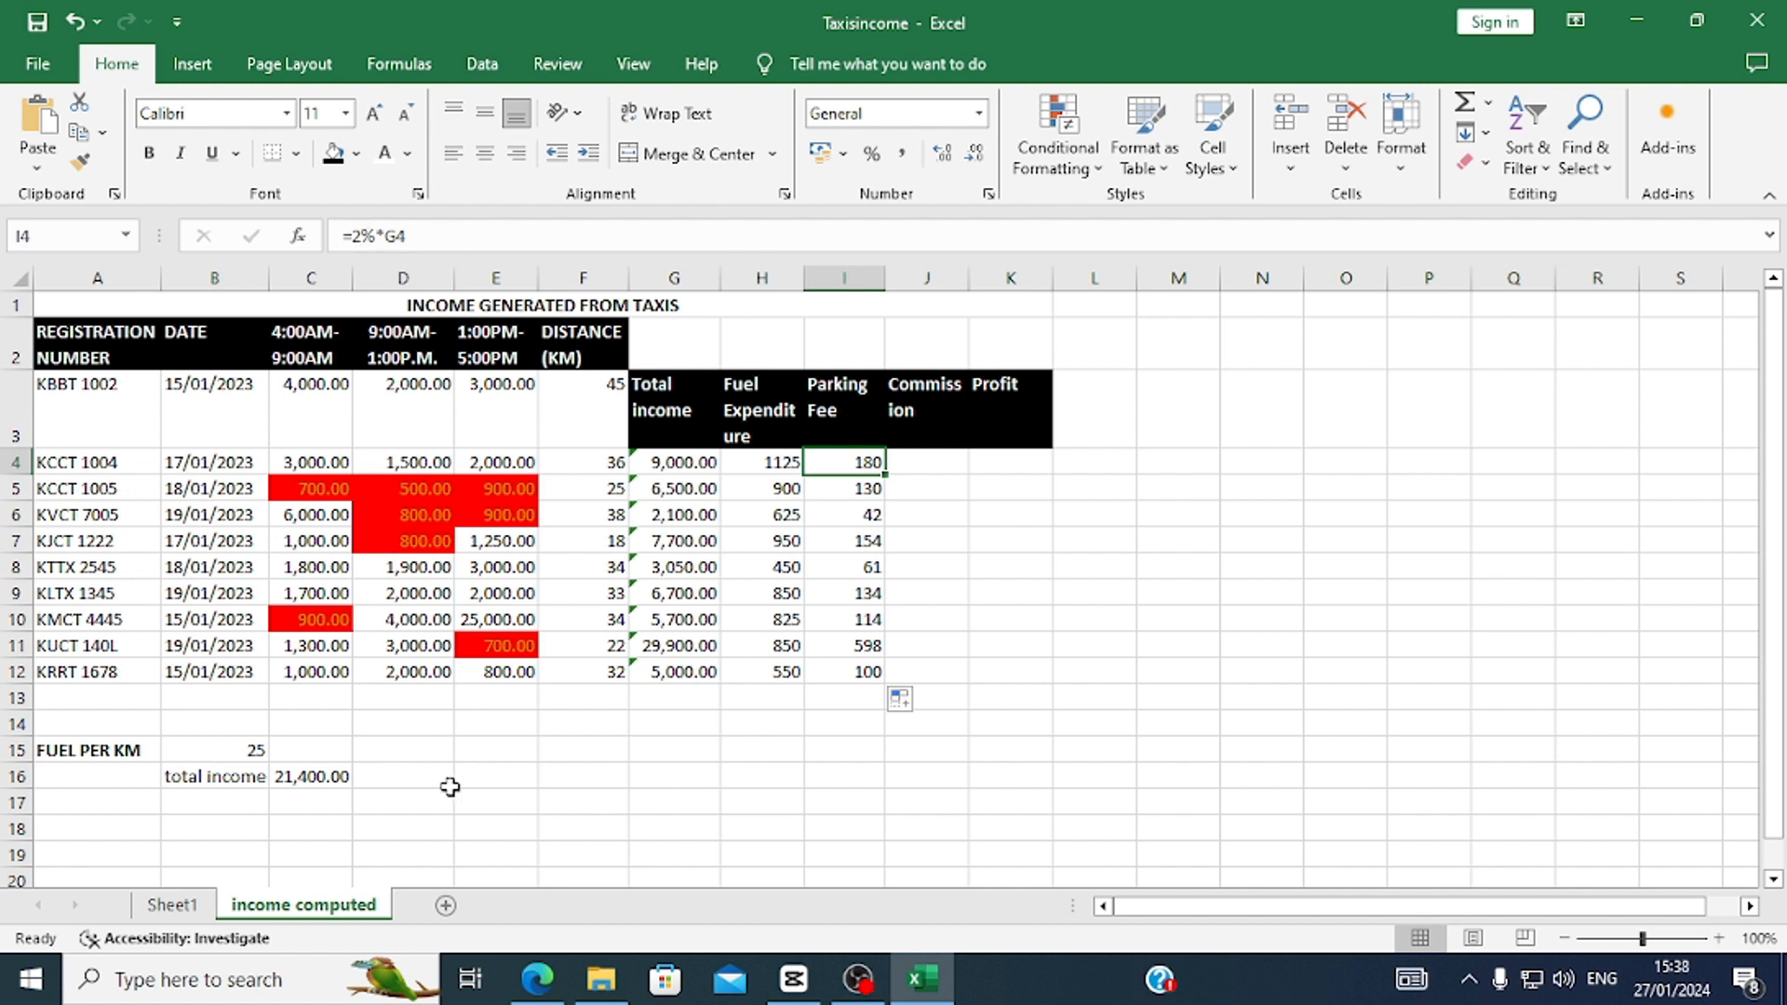
Check the commission question and its rate table in the Edge exam PDF, and start cell J4's formula in Excel with =IF(G4>10000,.
left_click(536, 977)
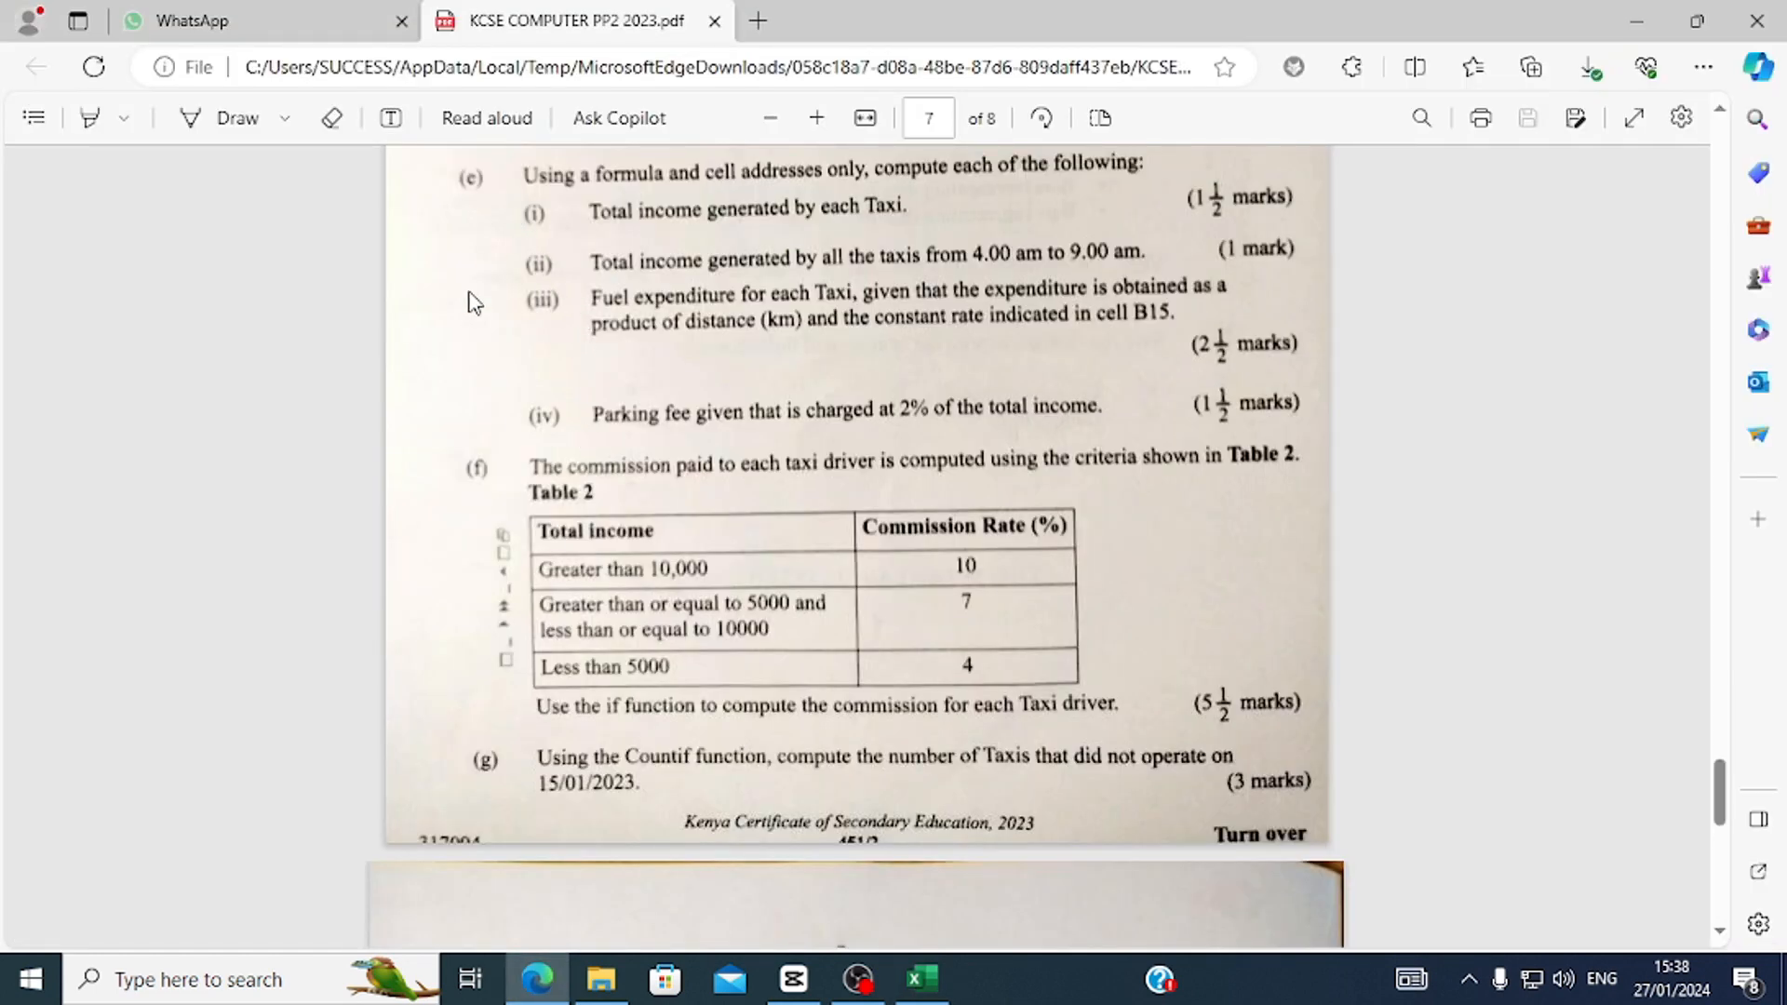
scroll(556, 342, "down", 1)
scroll(555, 342, "down", 1)
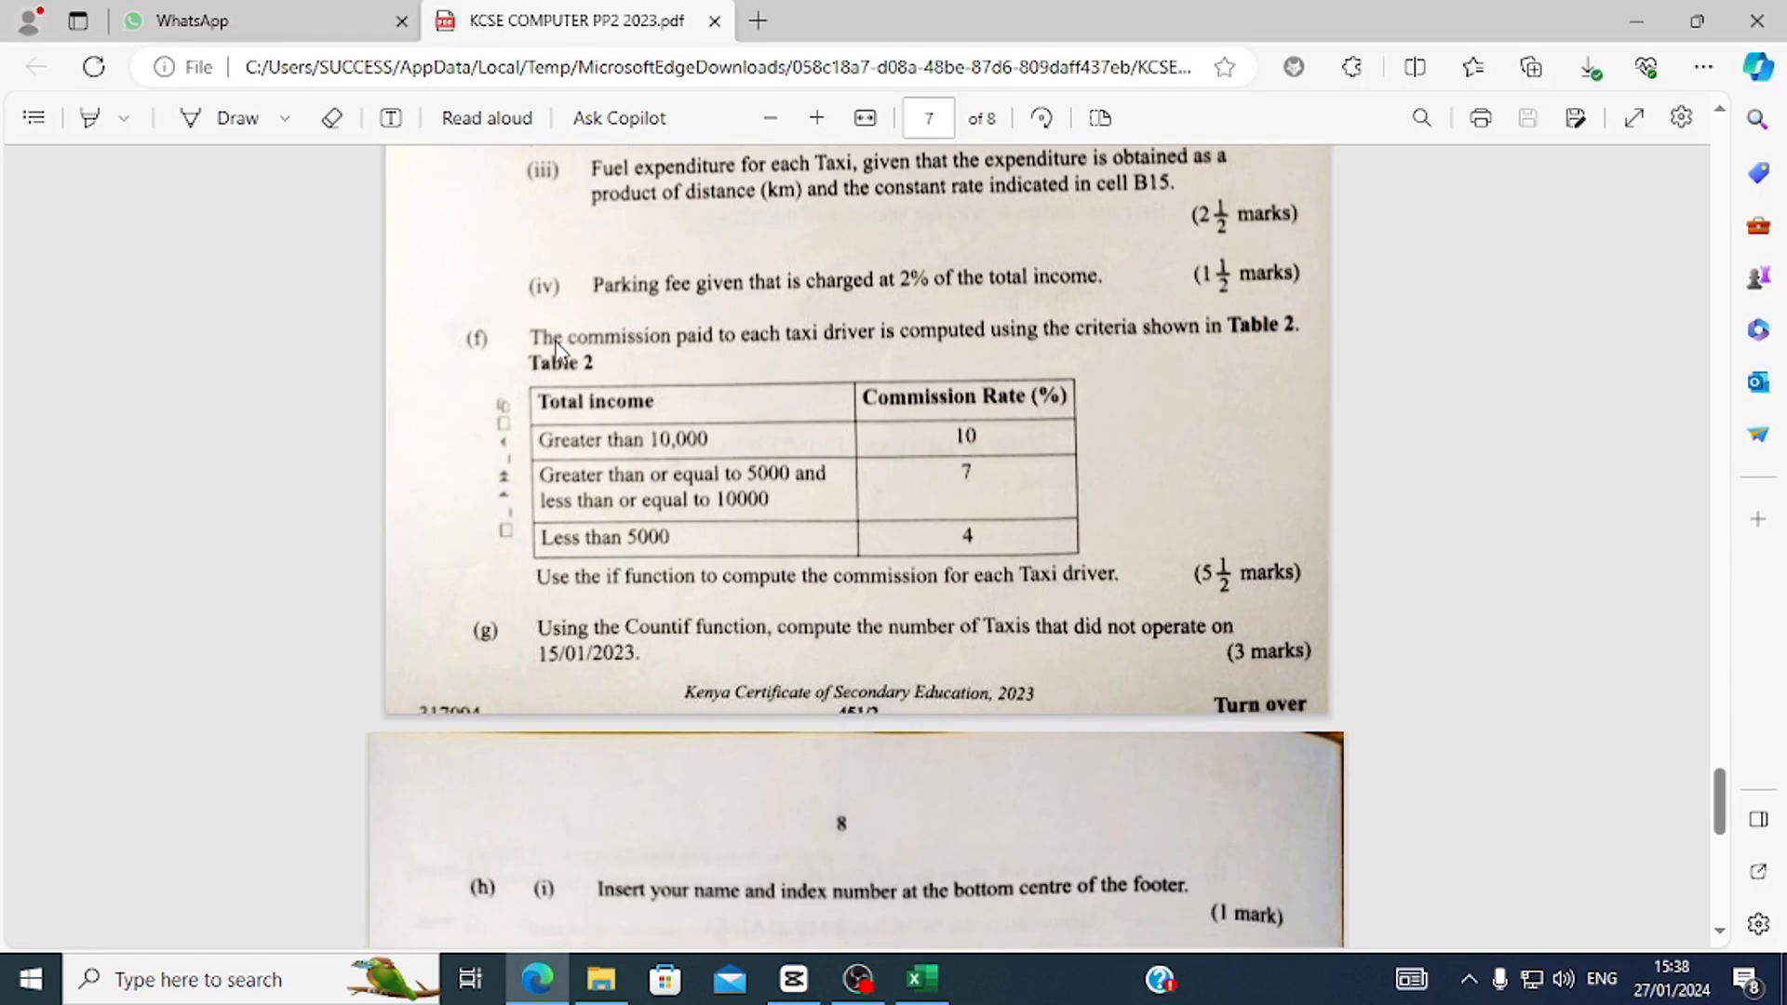
scroll(558, 350, "down", 2)
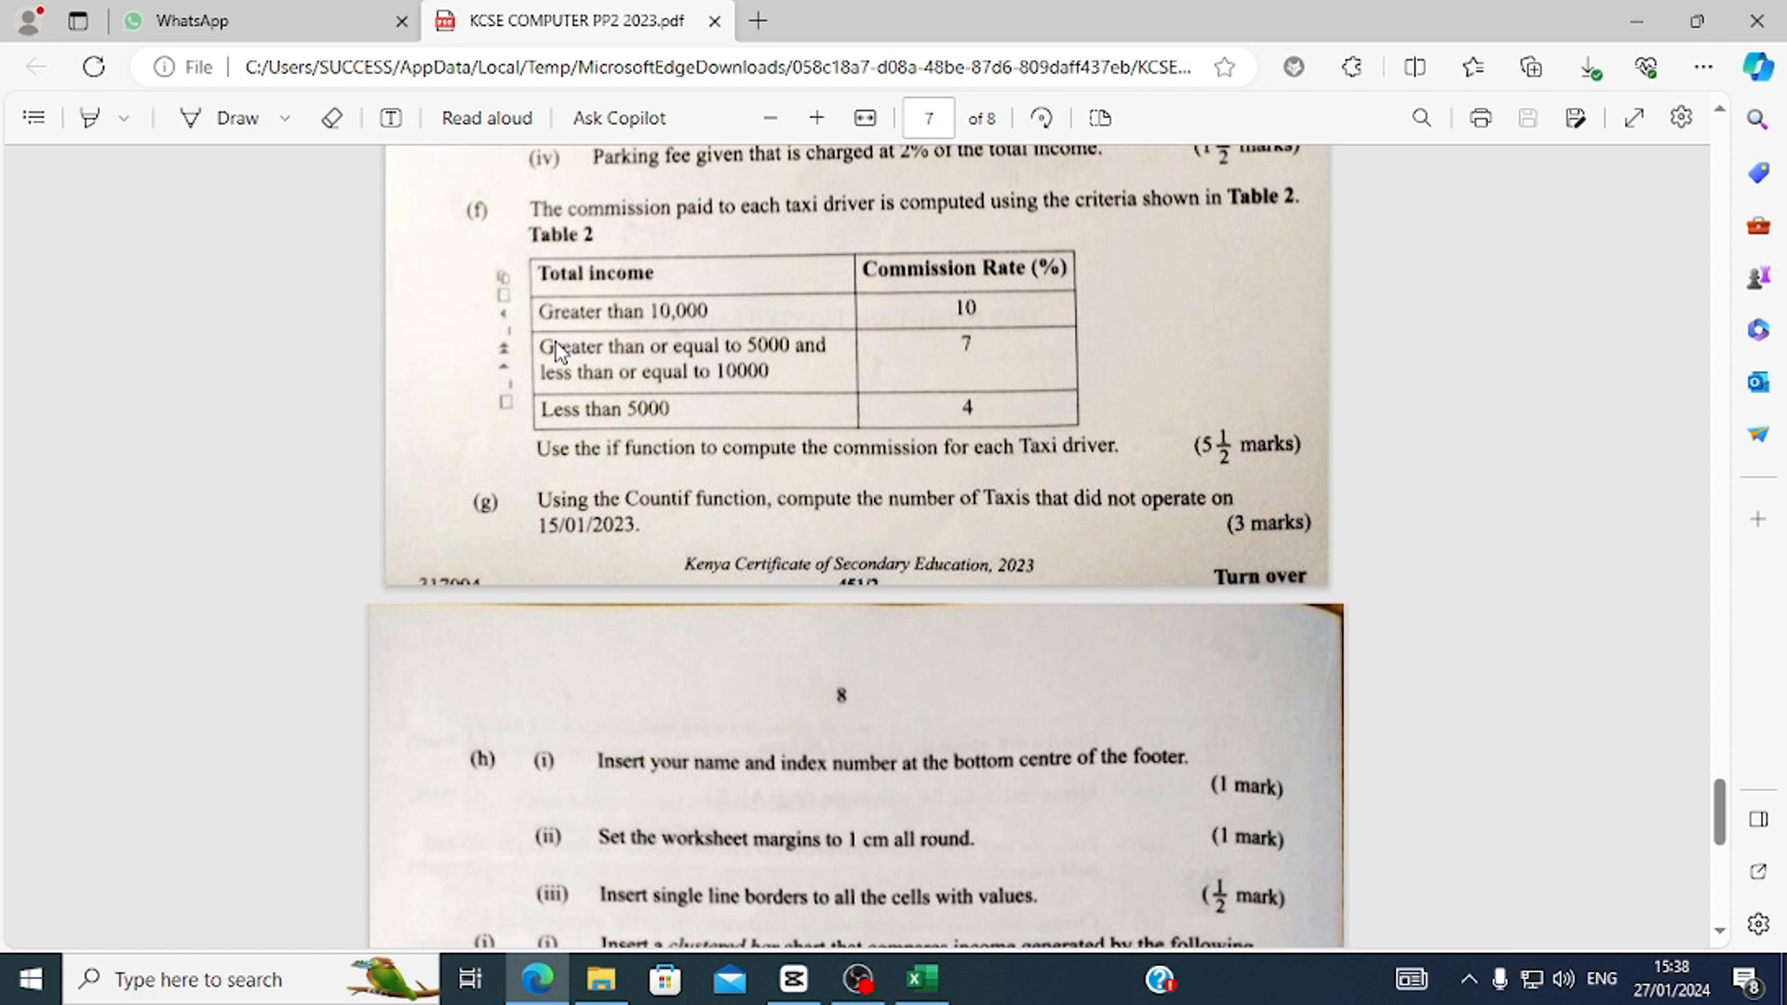
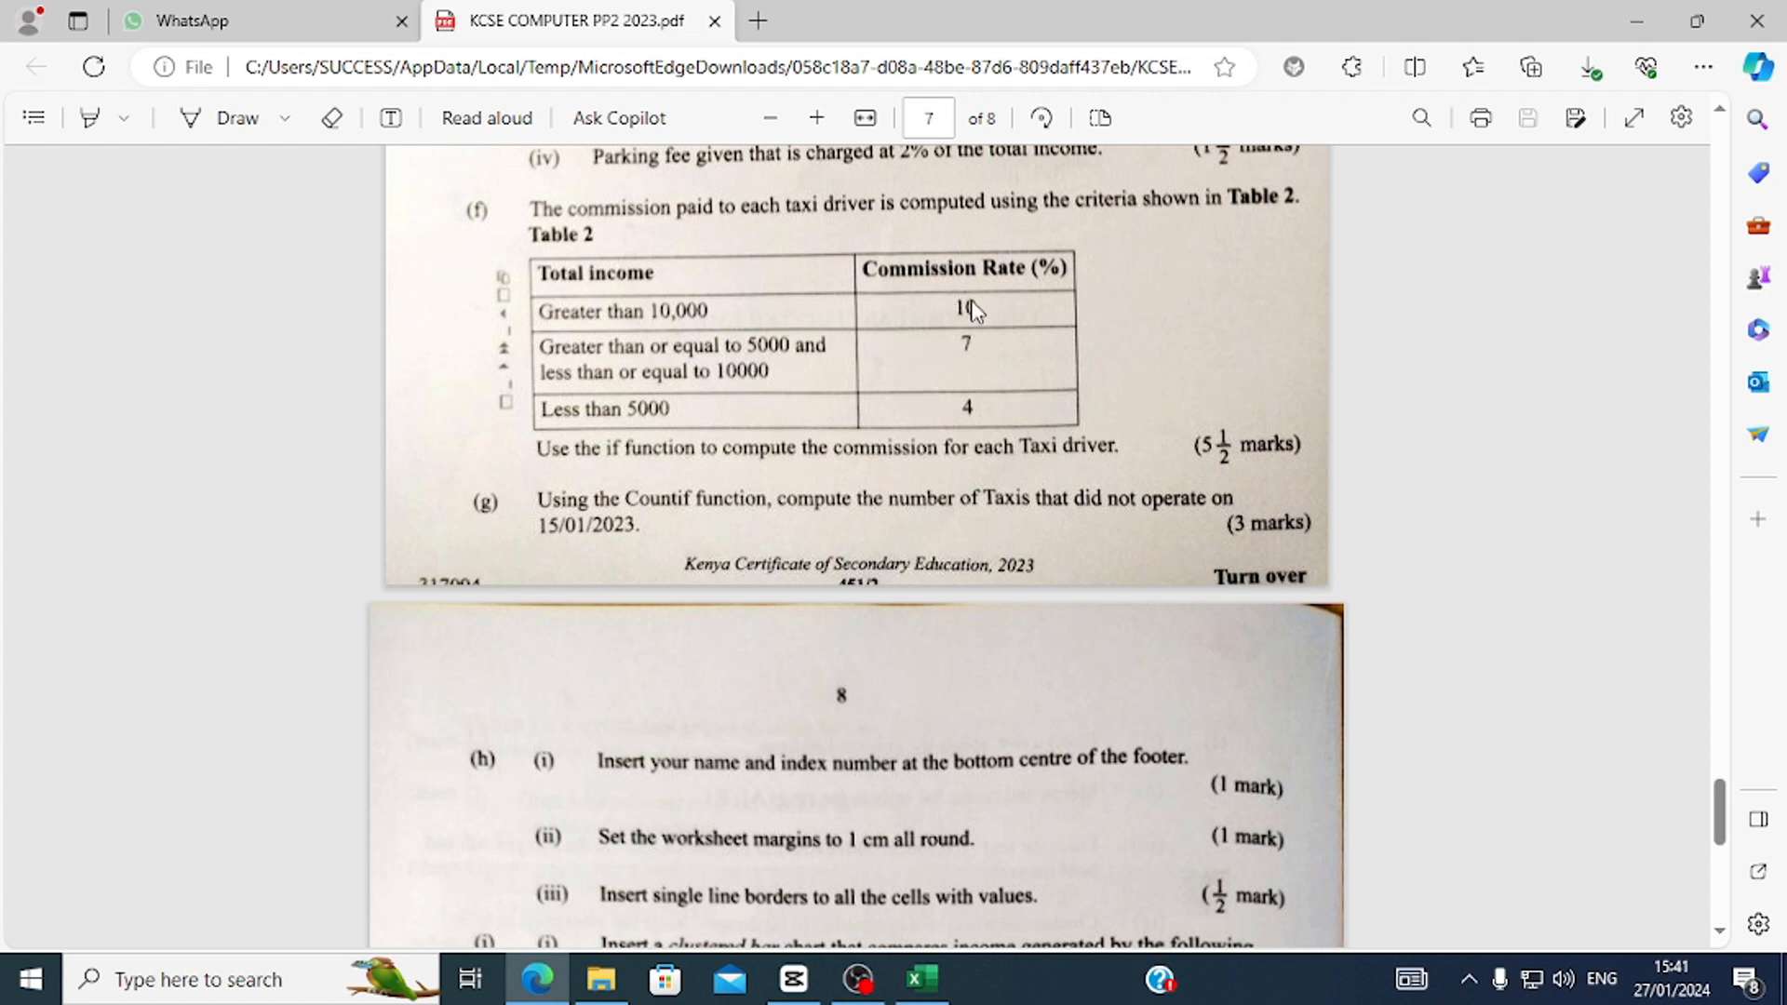
left_click(924, 979)
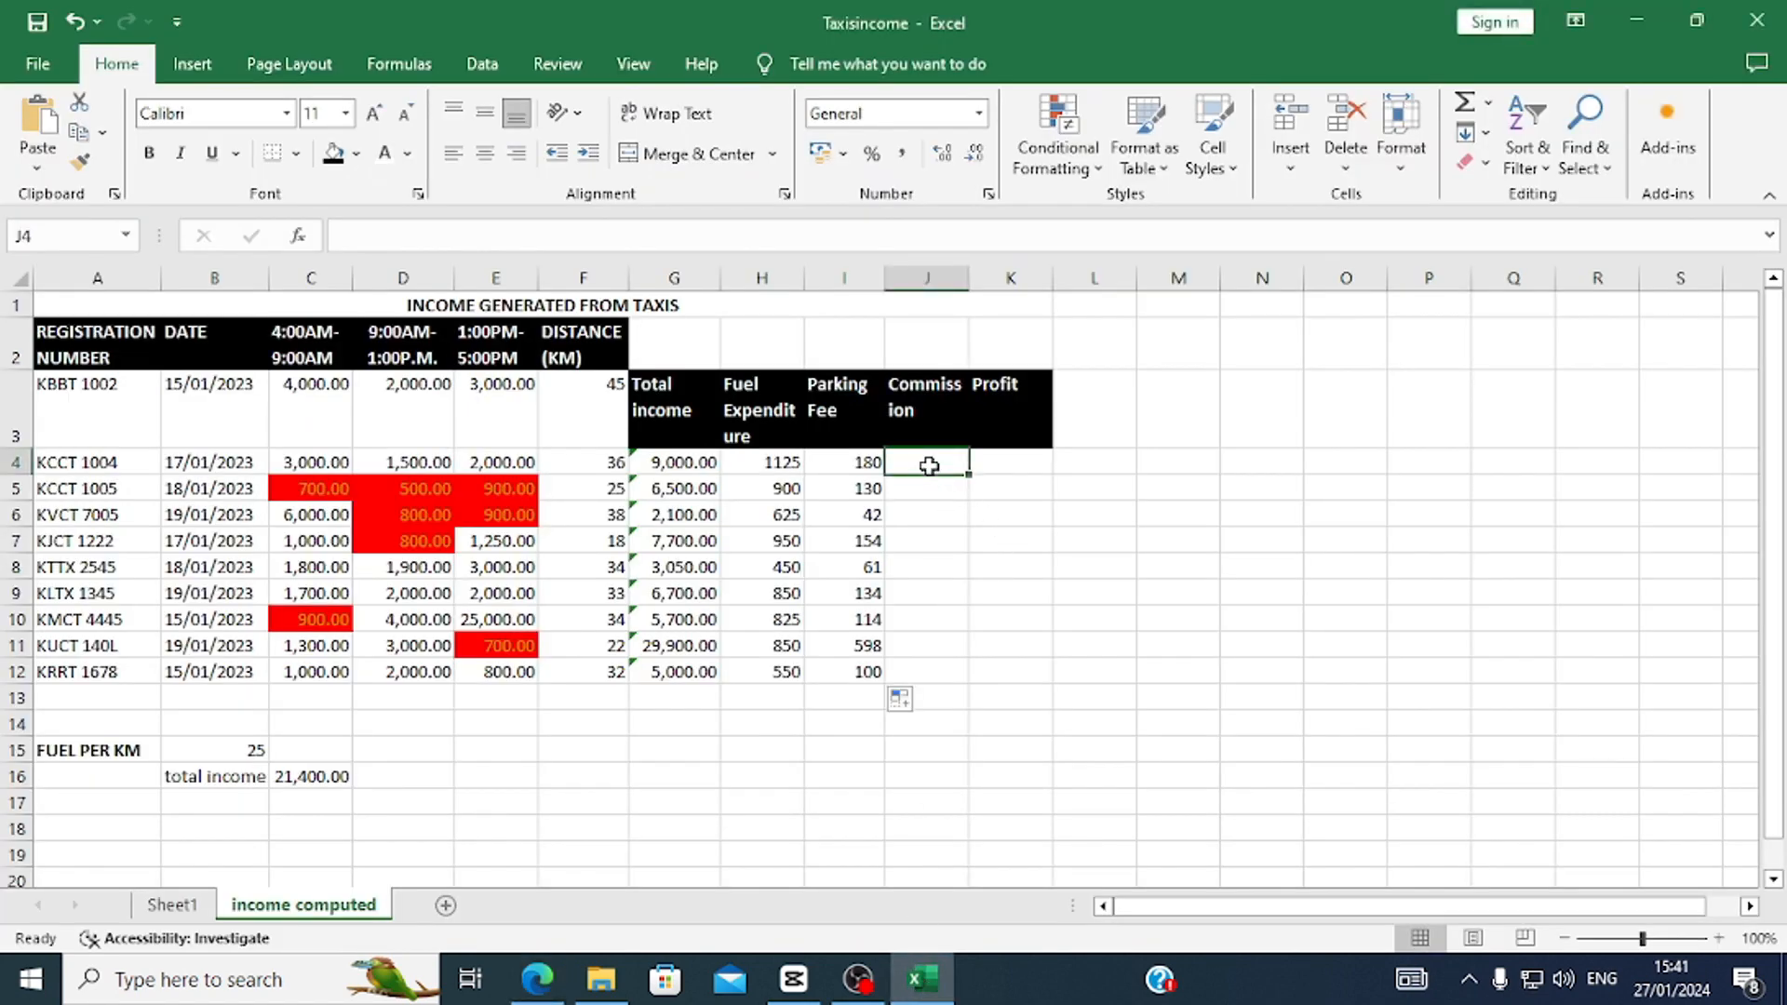
left_click(380, 228)
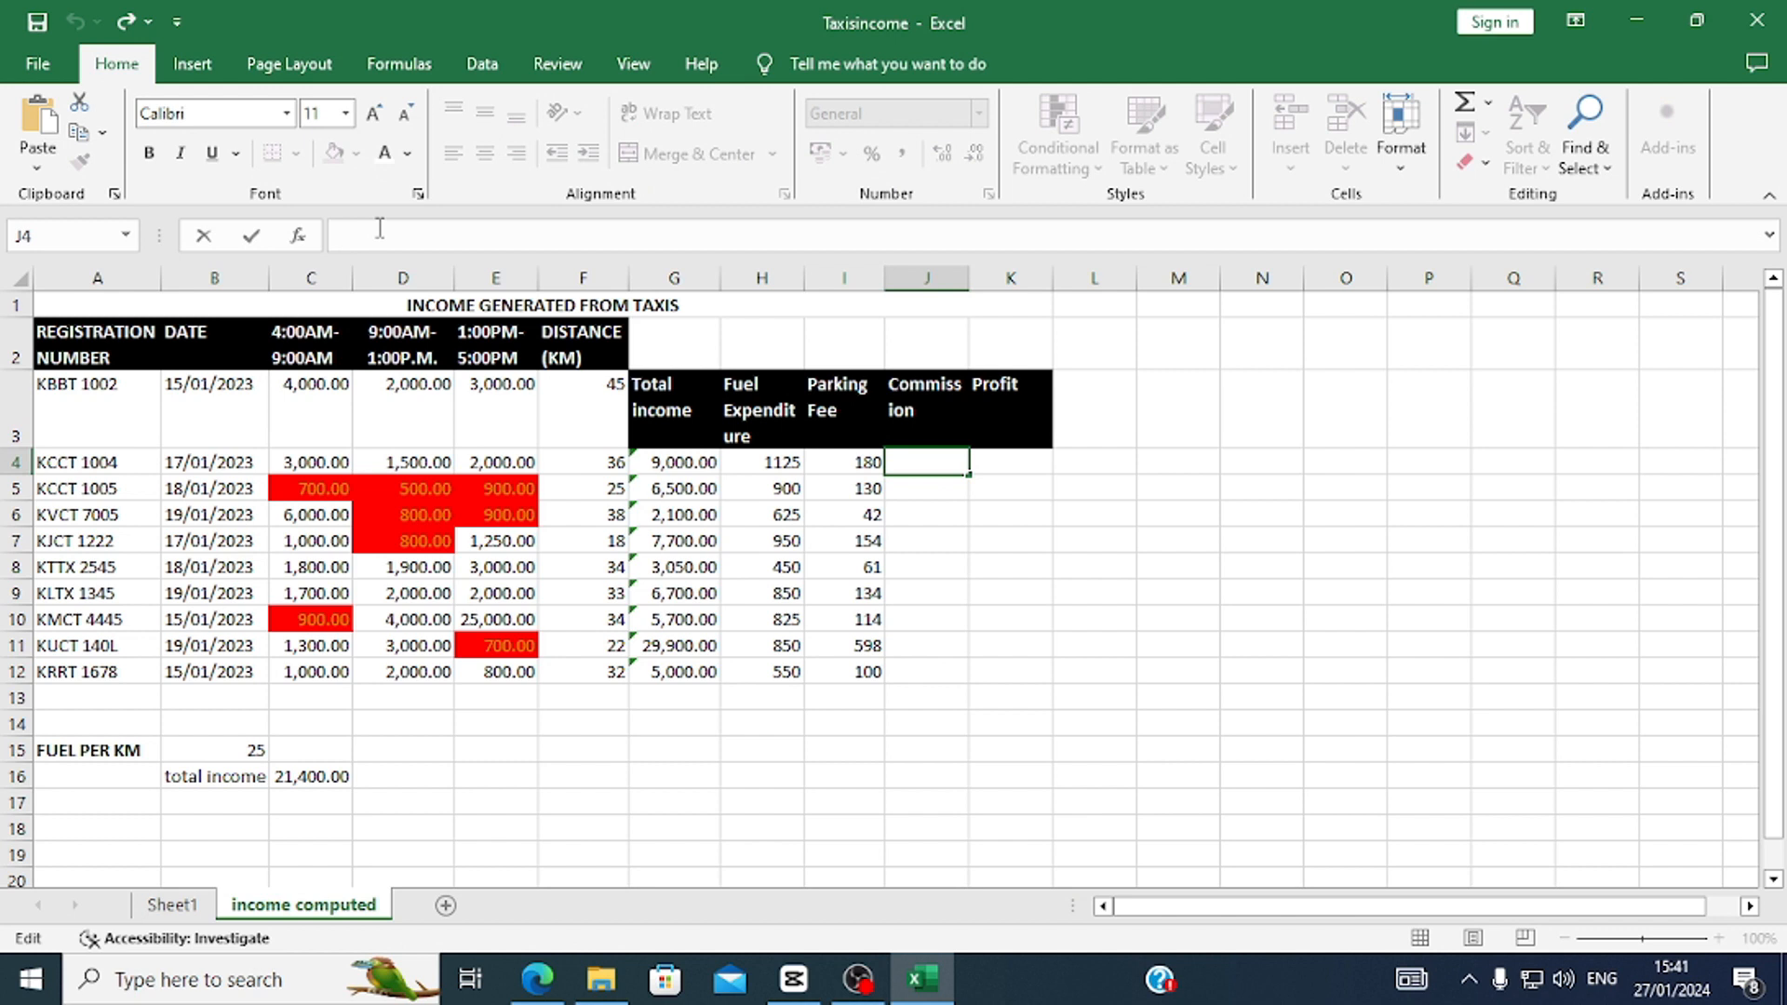
type("=")
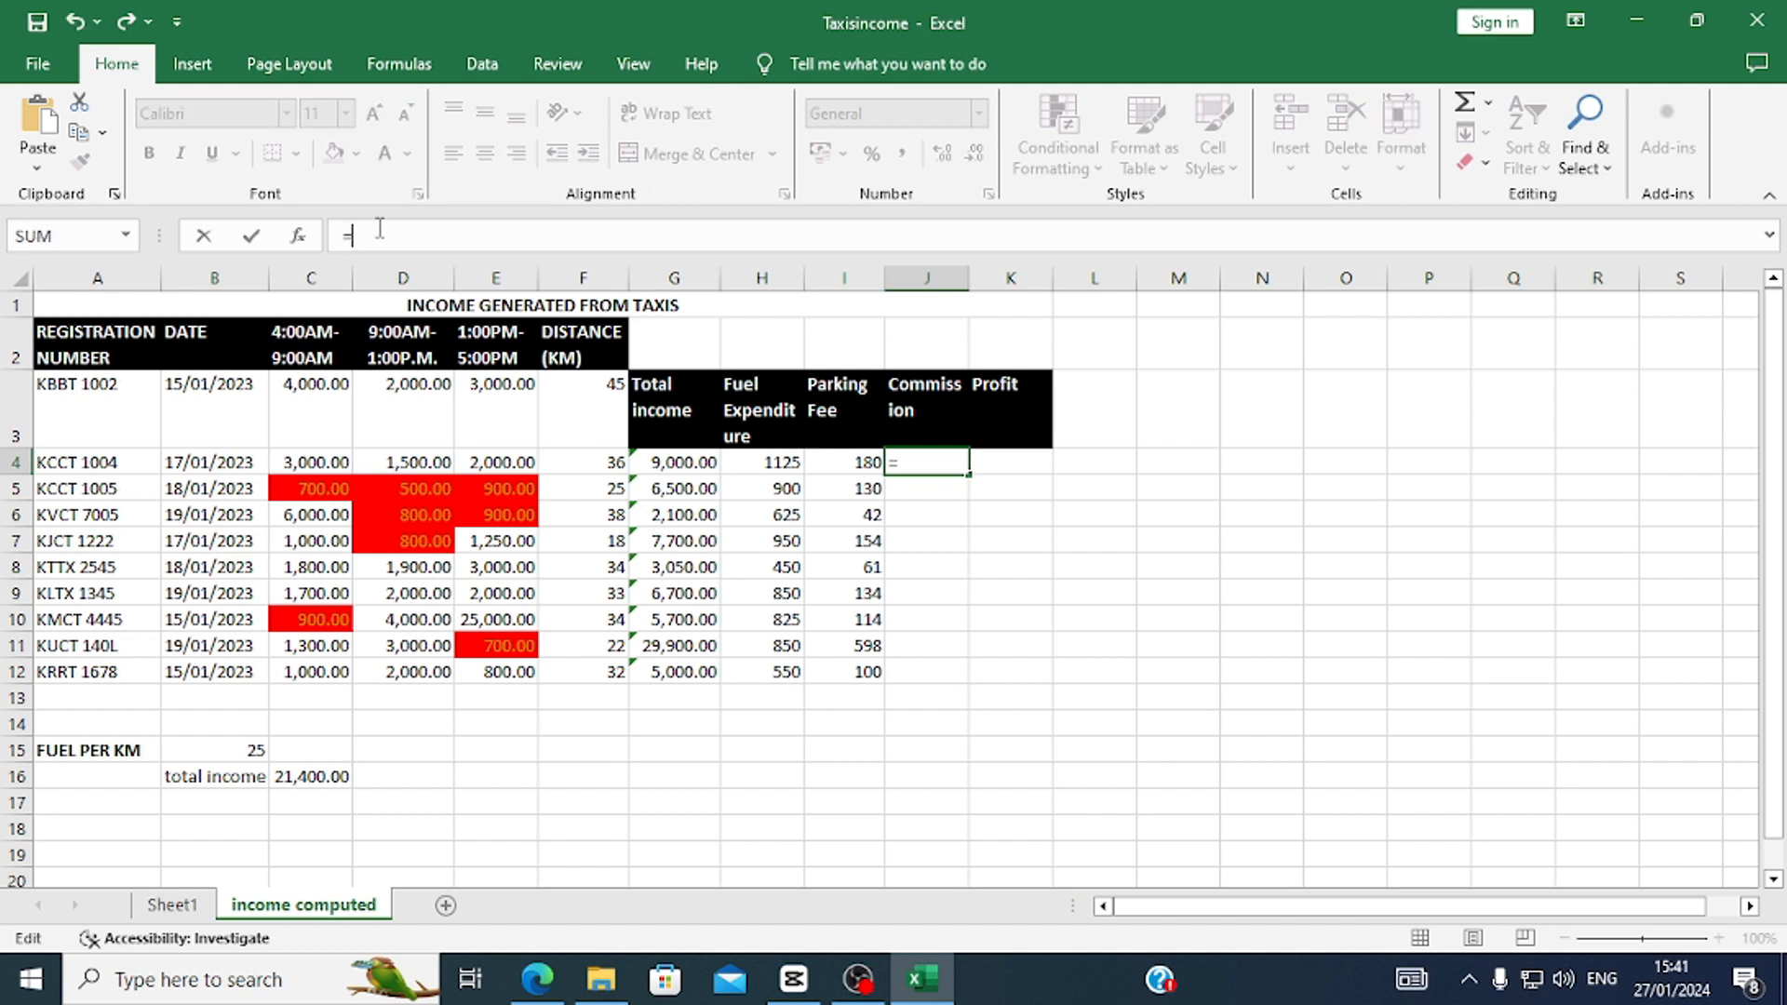
type("if")
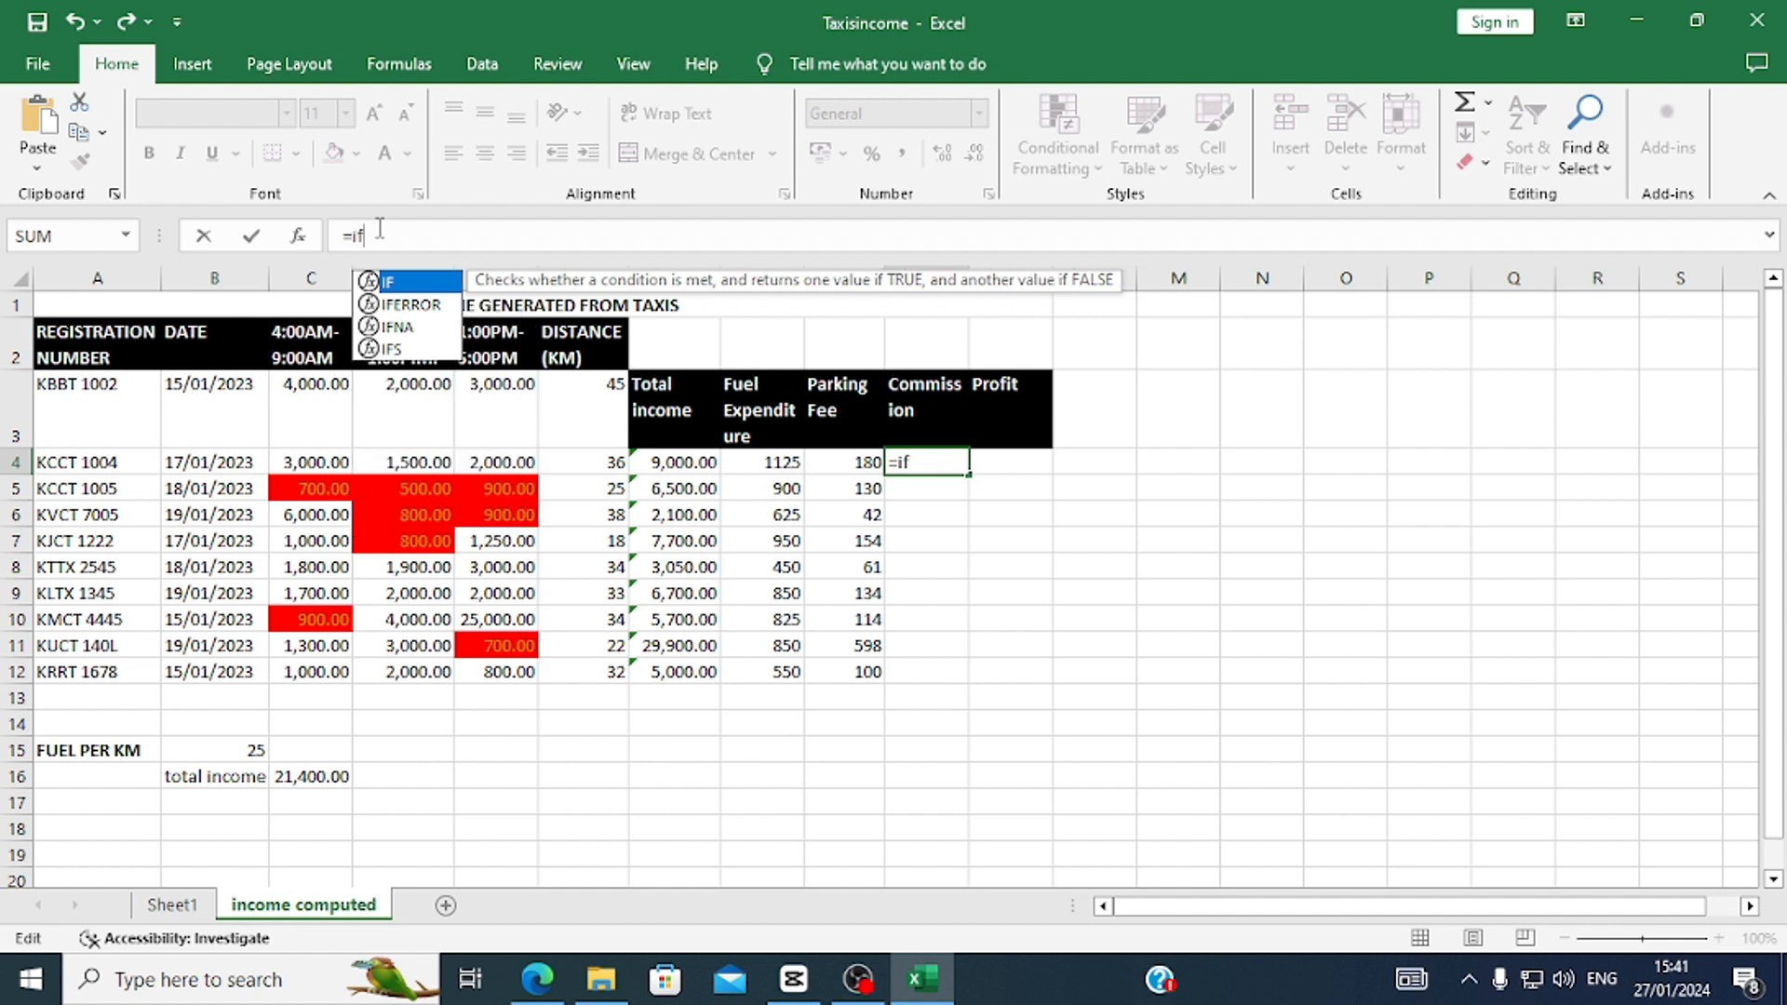
double_click(402, 282)
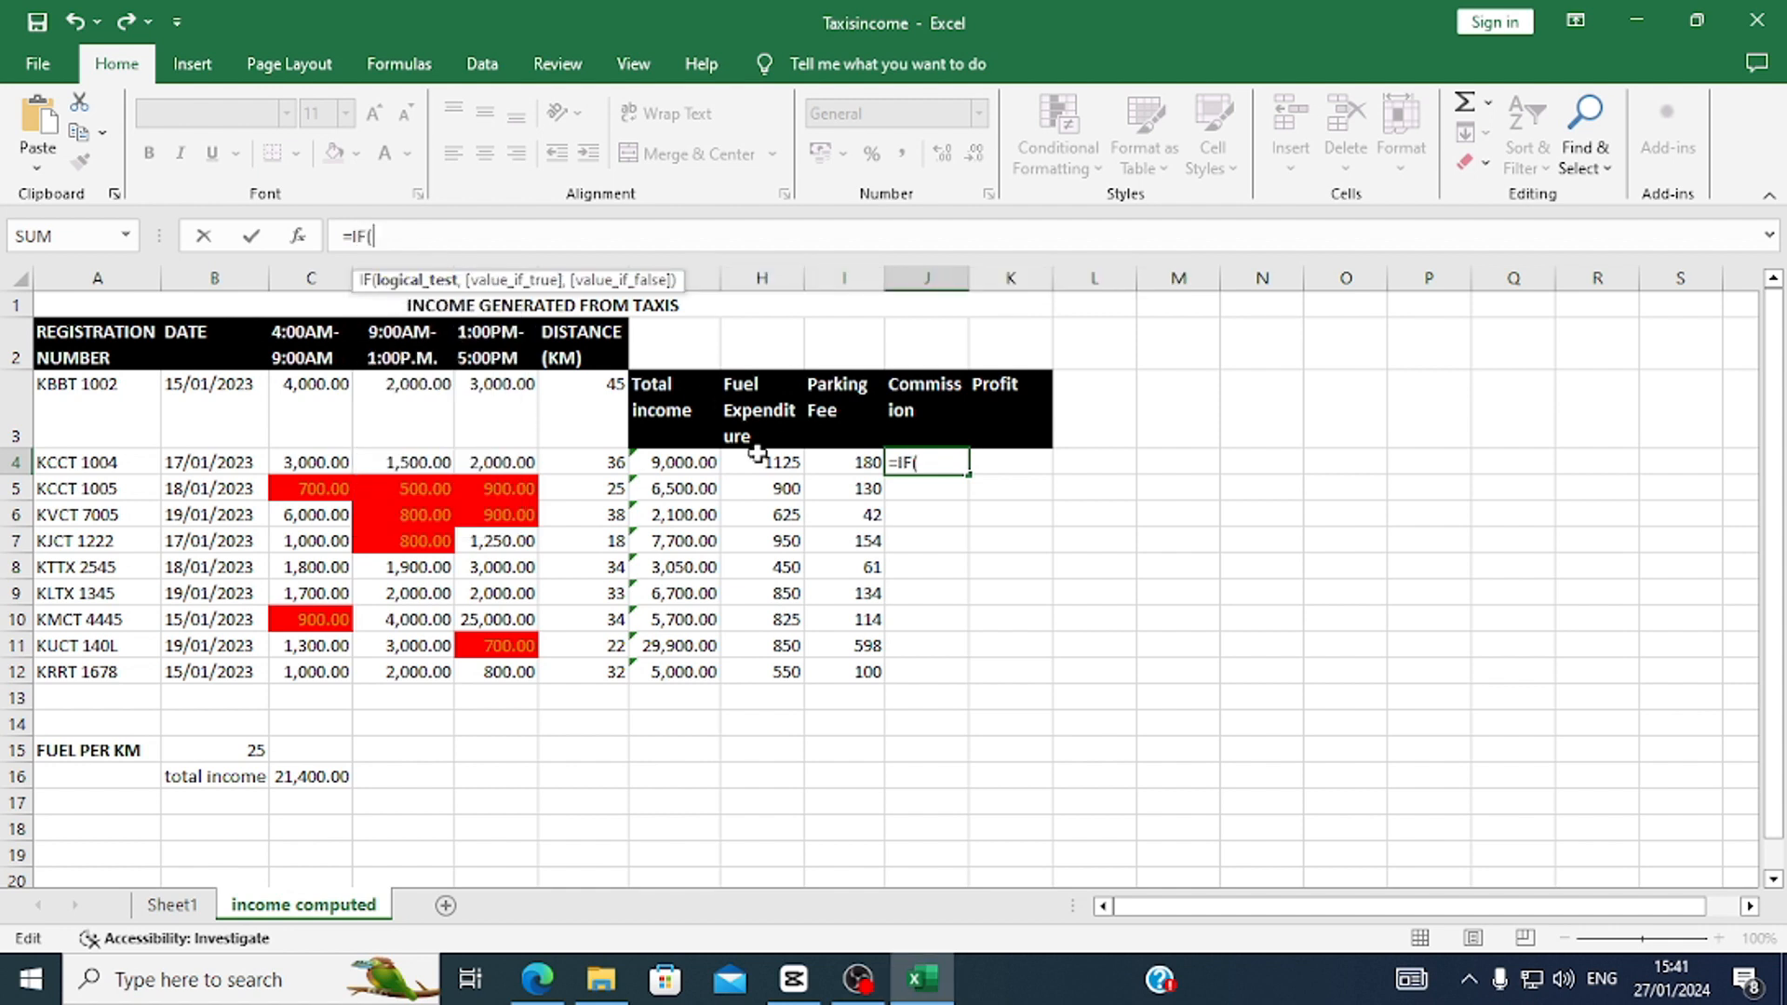
left_click(669, 463)
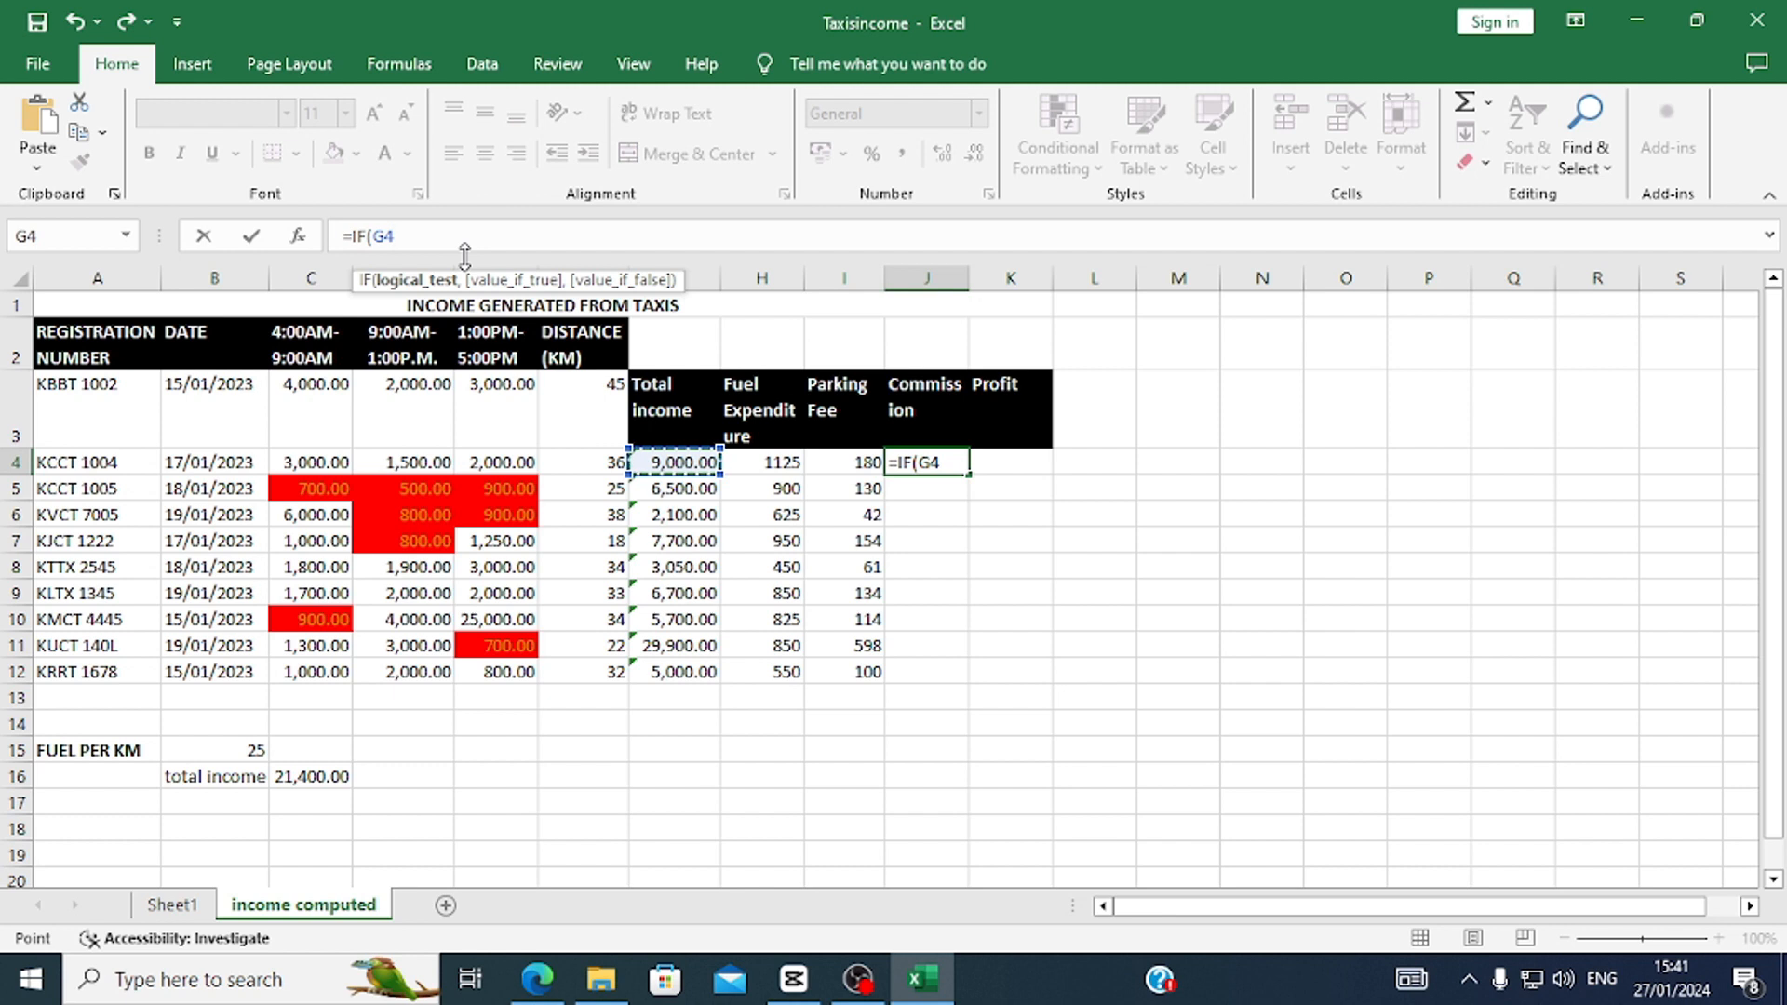
type(">10000")
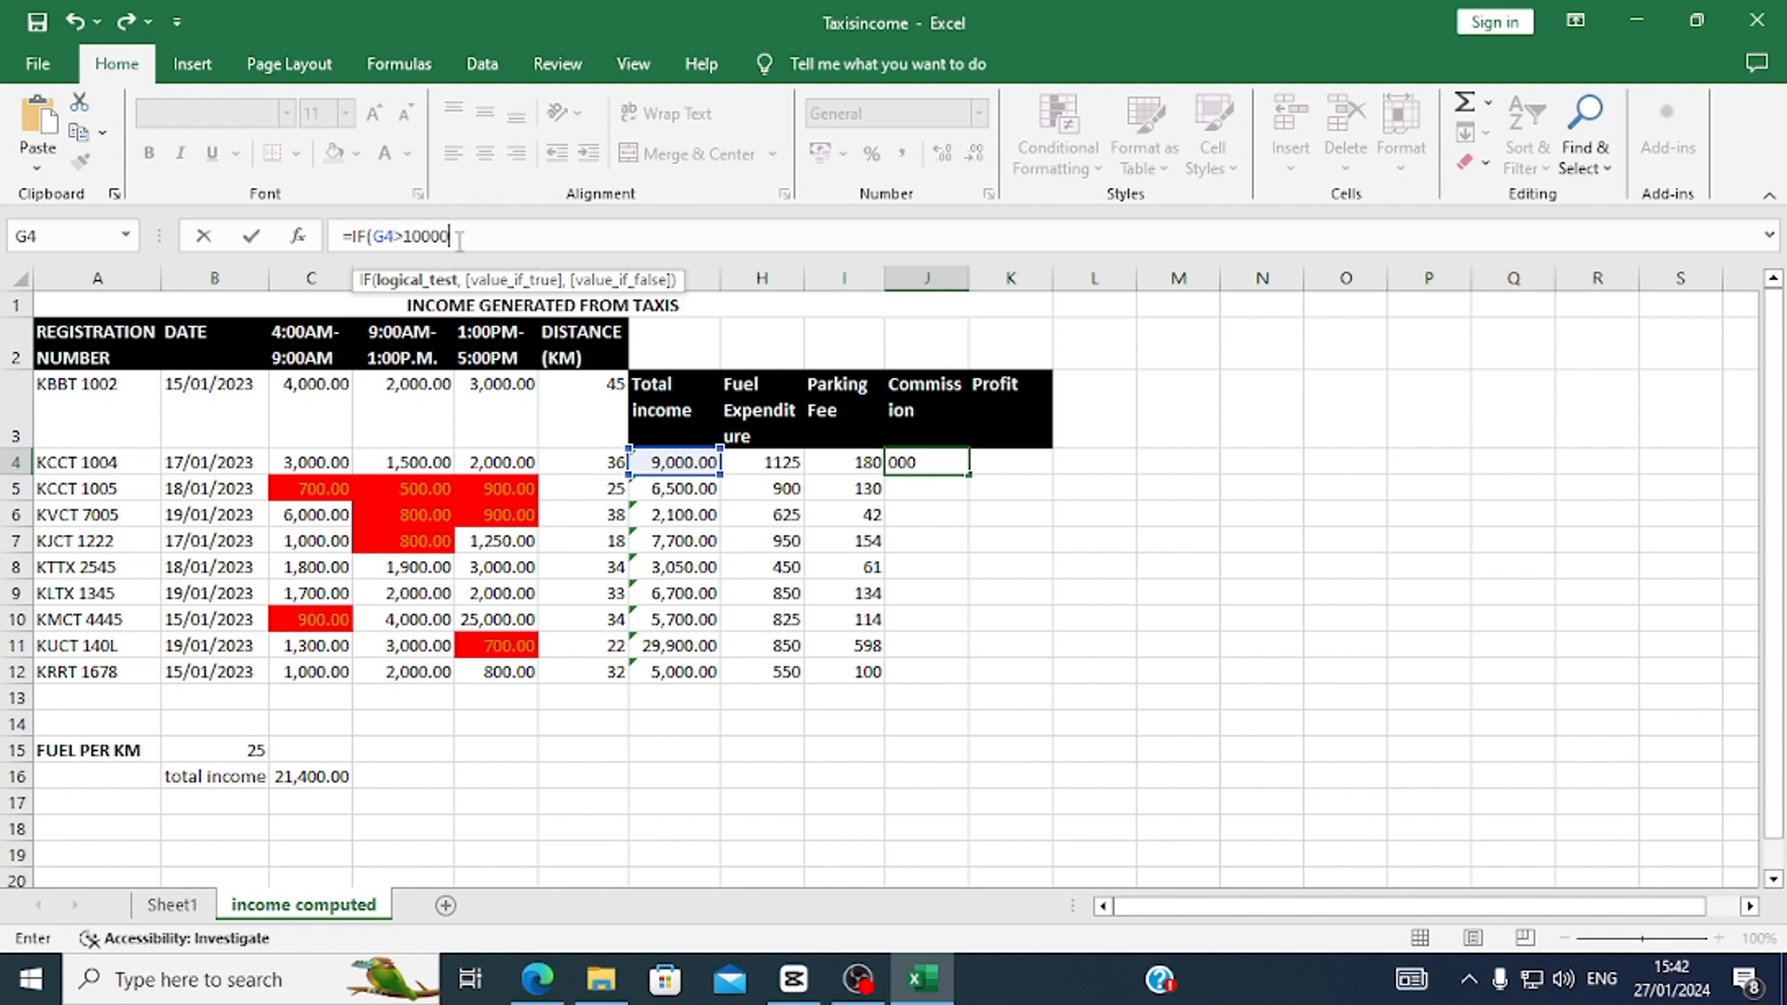
type(",")
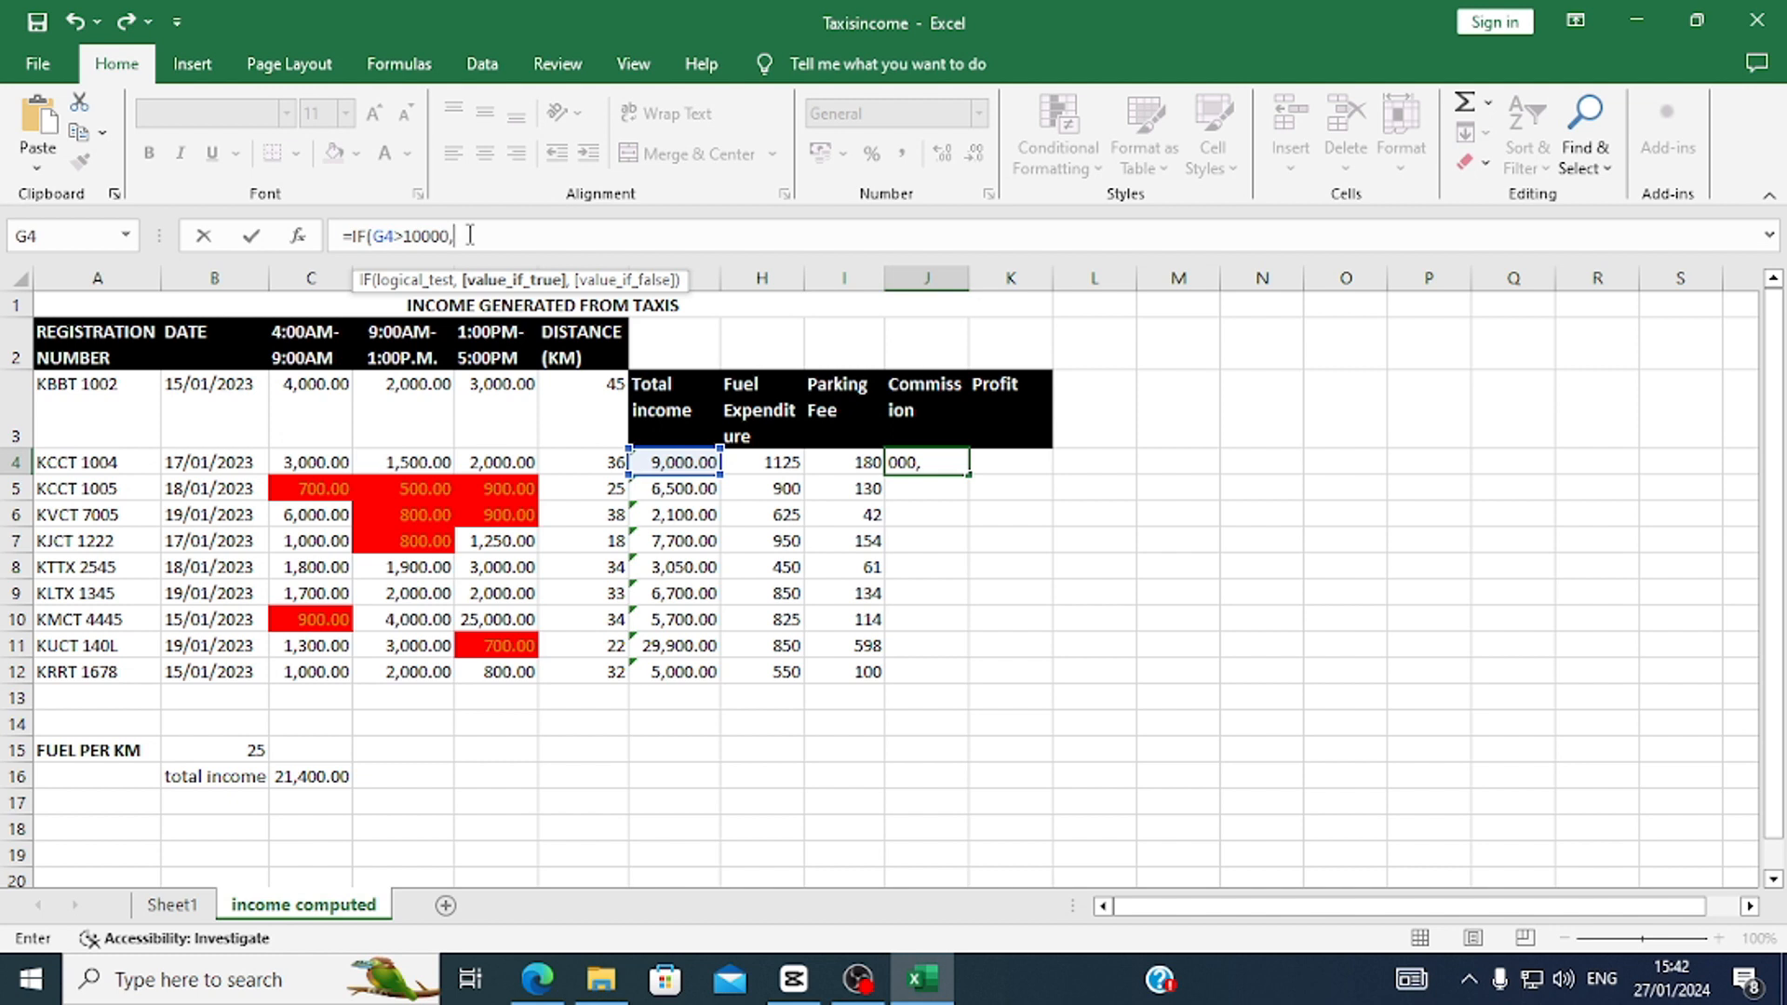
Add 10%*G4 as the value-if-true in J4's formula, rechecking the commission table in the Edge PDF along the way.
type("10%*")
left_click(537, 977)
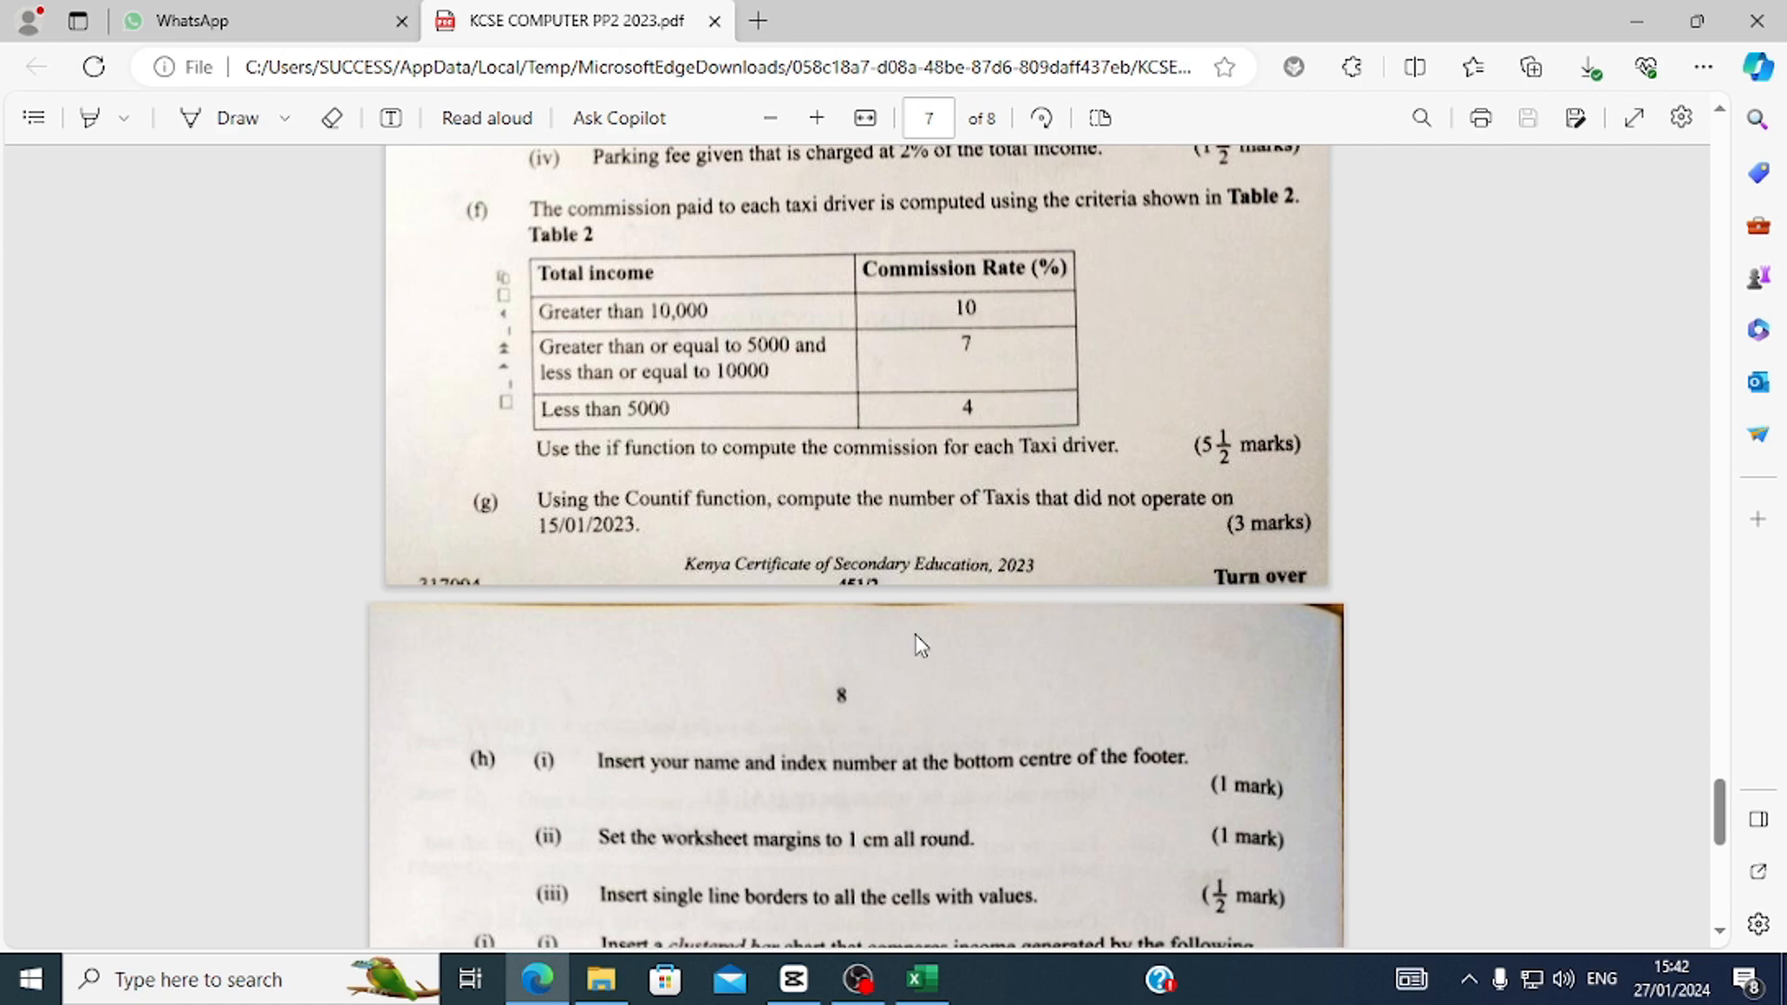
left_click(921, 977)
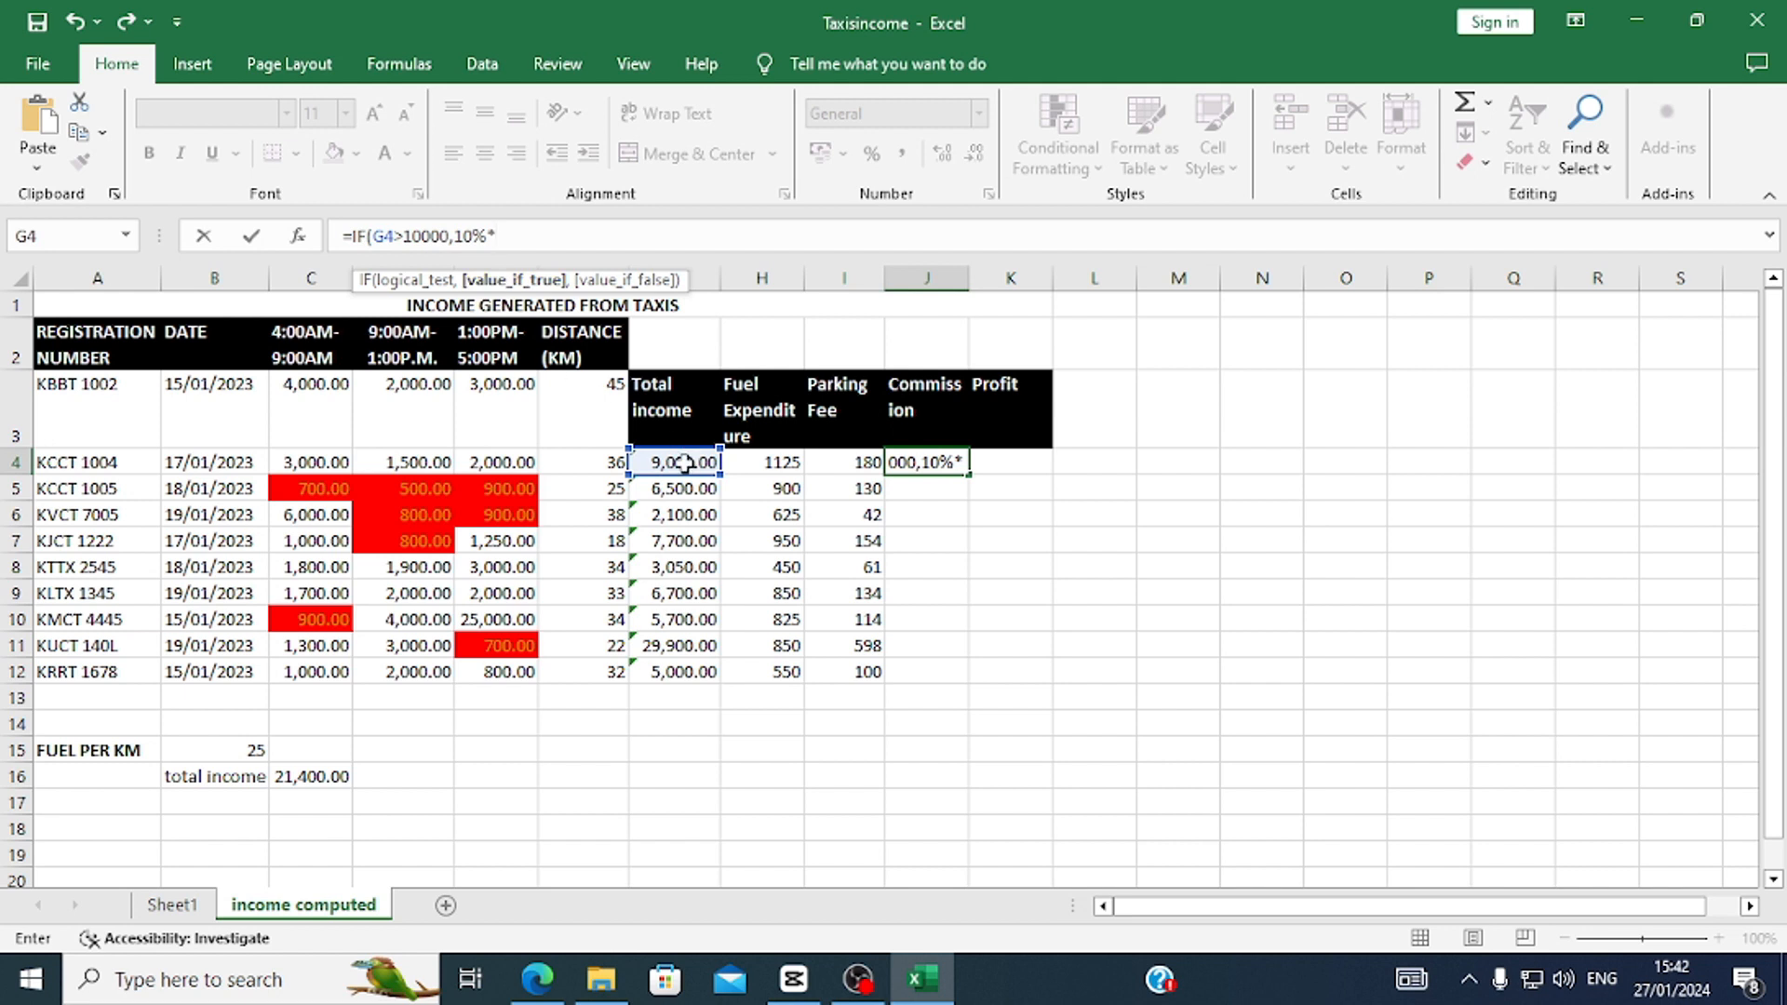
left_click(684, 462)
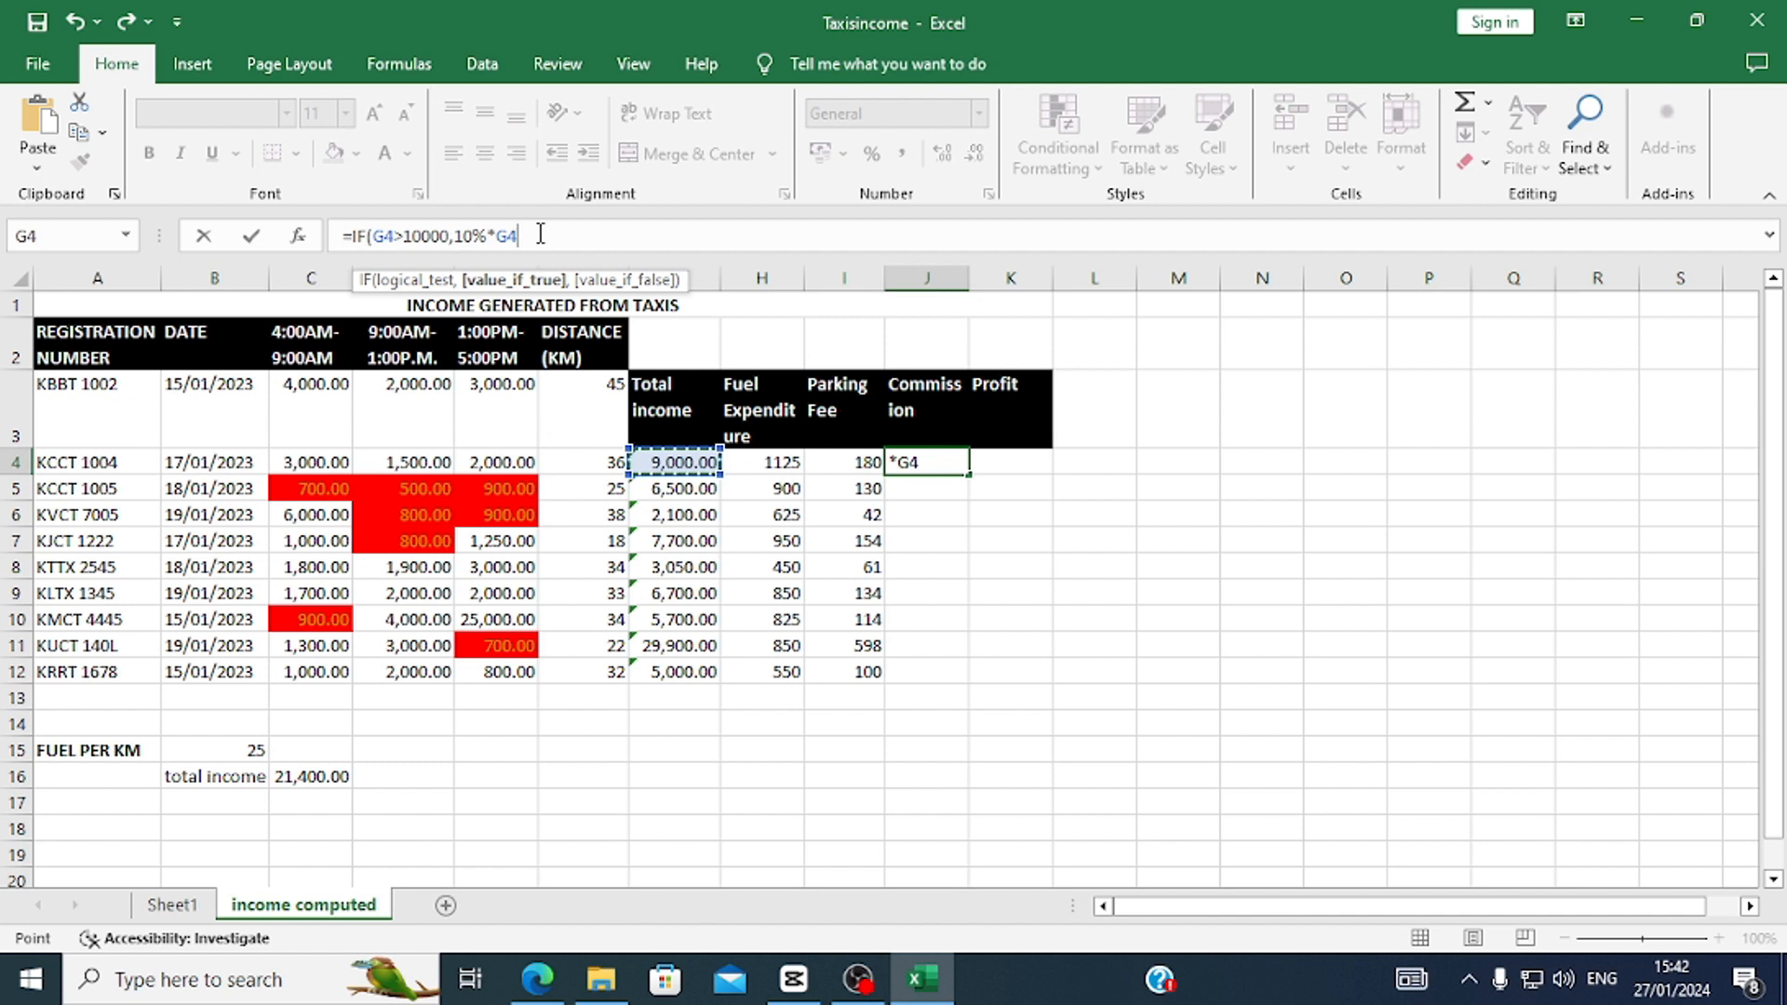
key("F8")
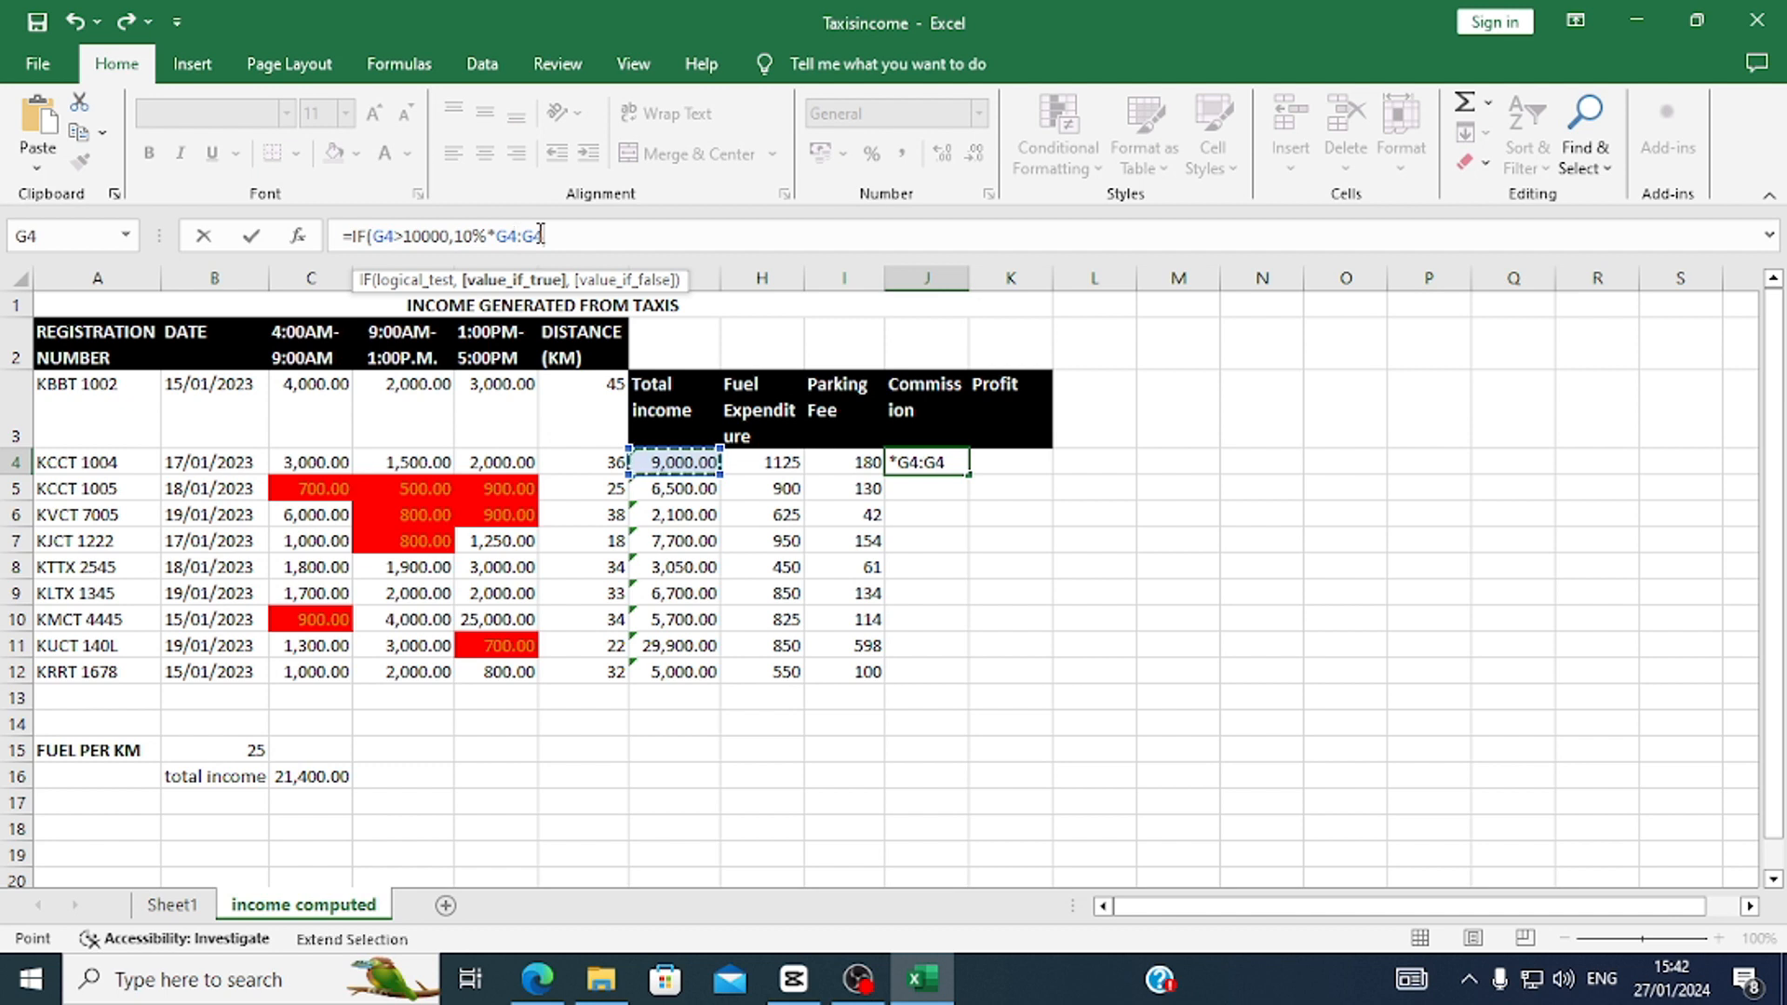
key("BackSpace")
key("BackSpace")
key("BackSpace")
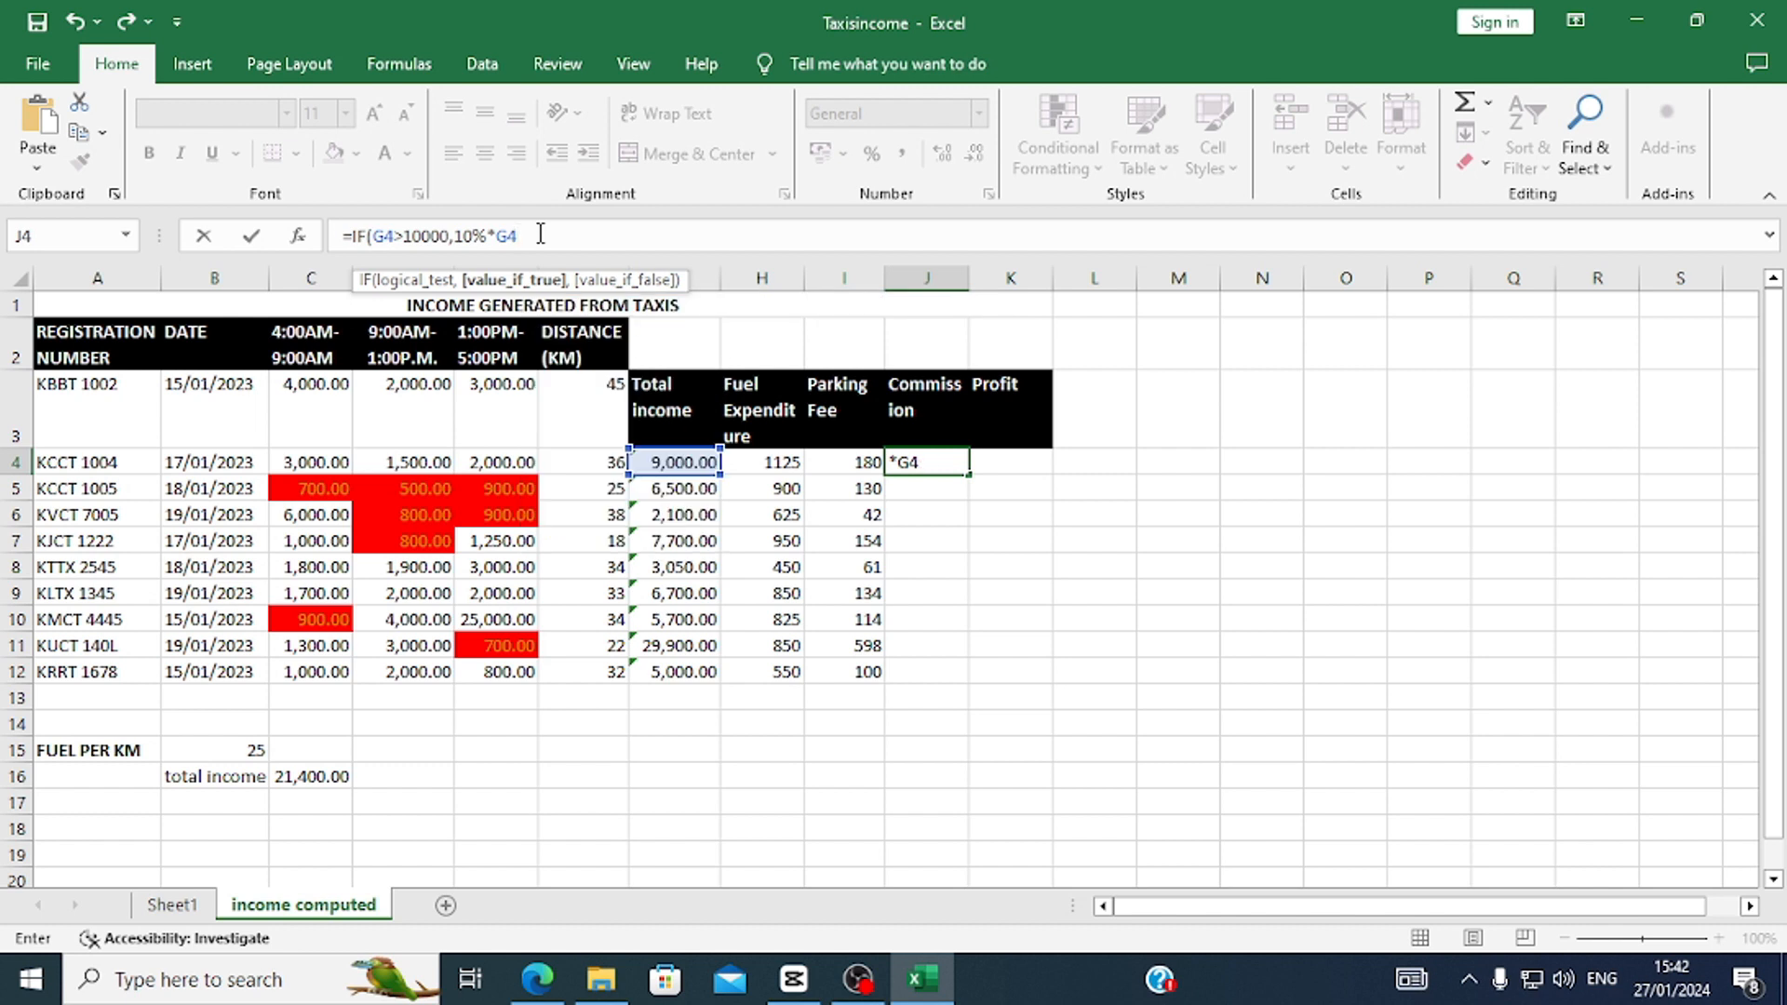
type(",")
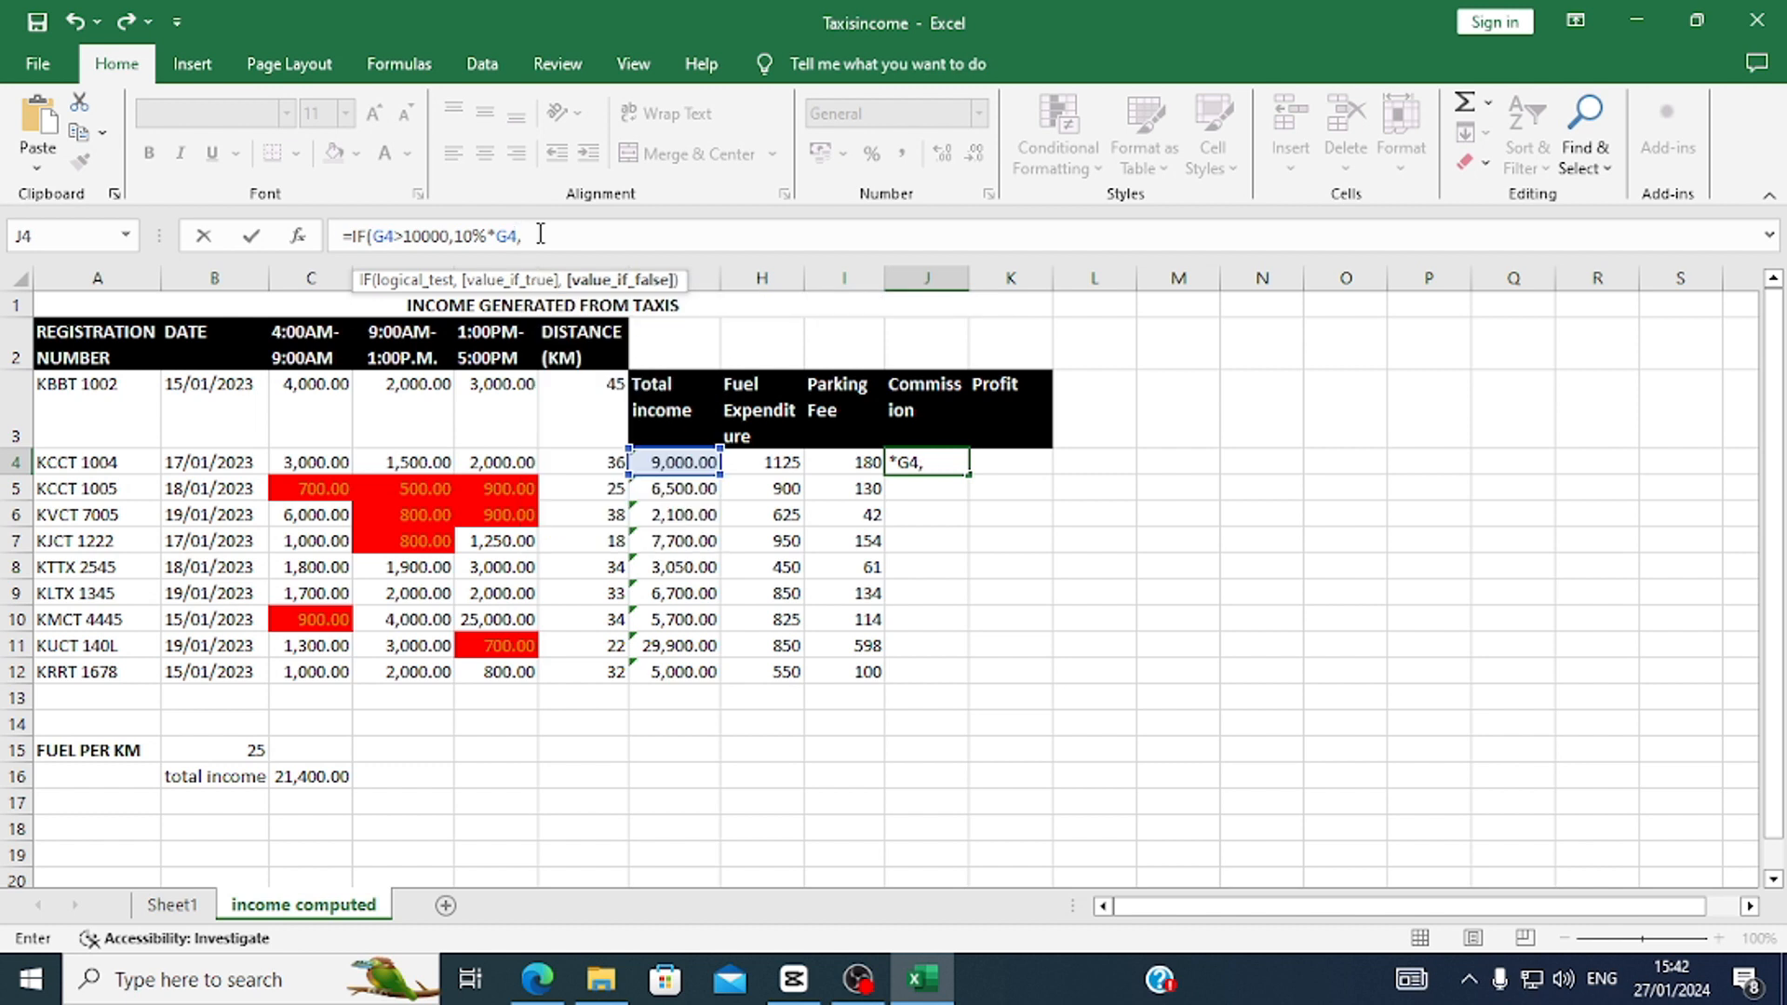
Nest IF(G4>=5000,7%*G4, as the value-if-false in J4's formula, consulting the commission table in the Edge PDF for the second criterion.
type("IF(")
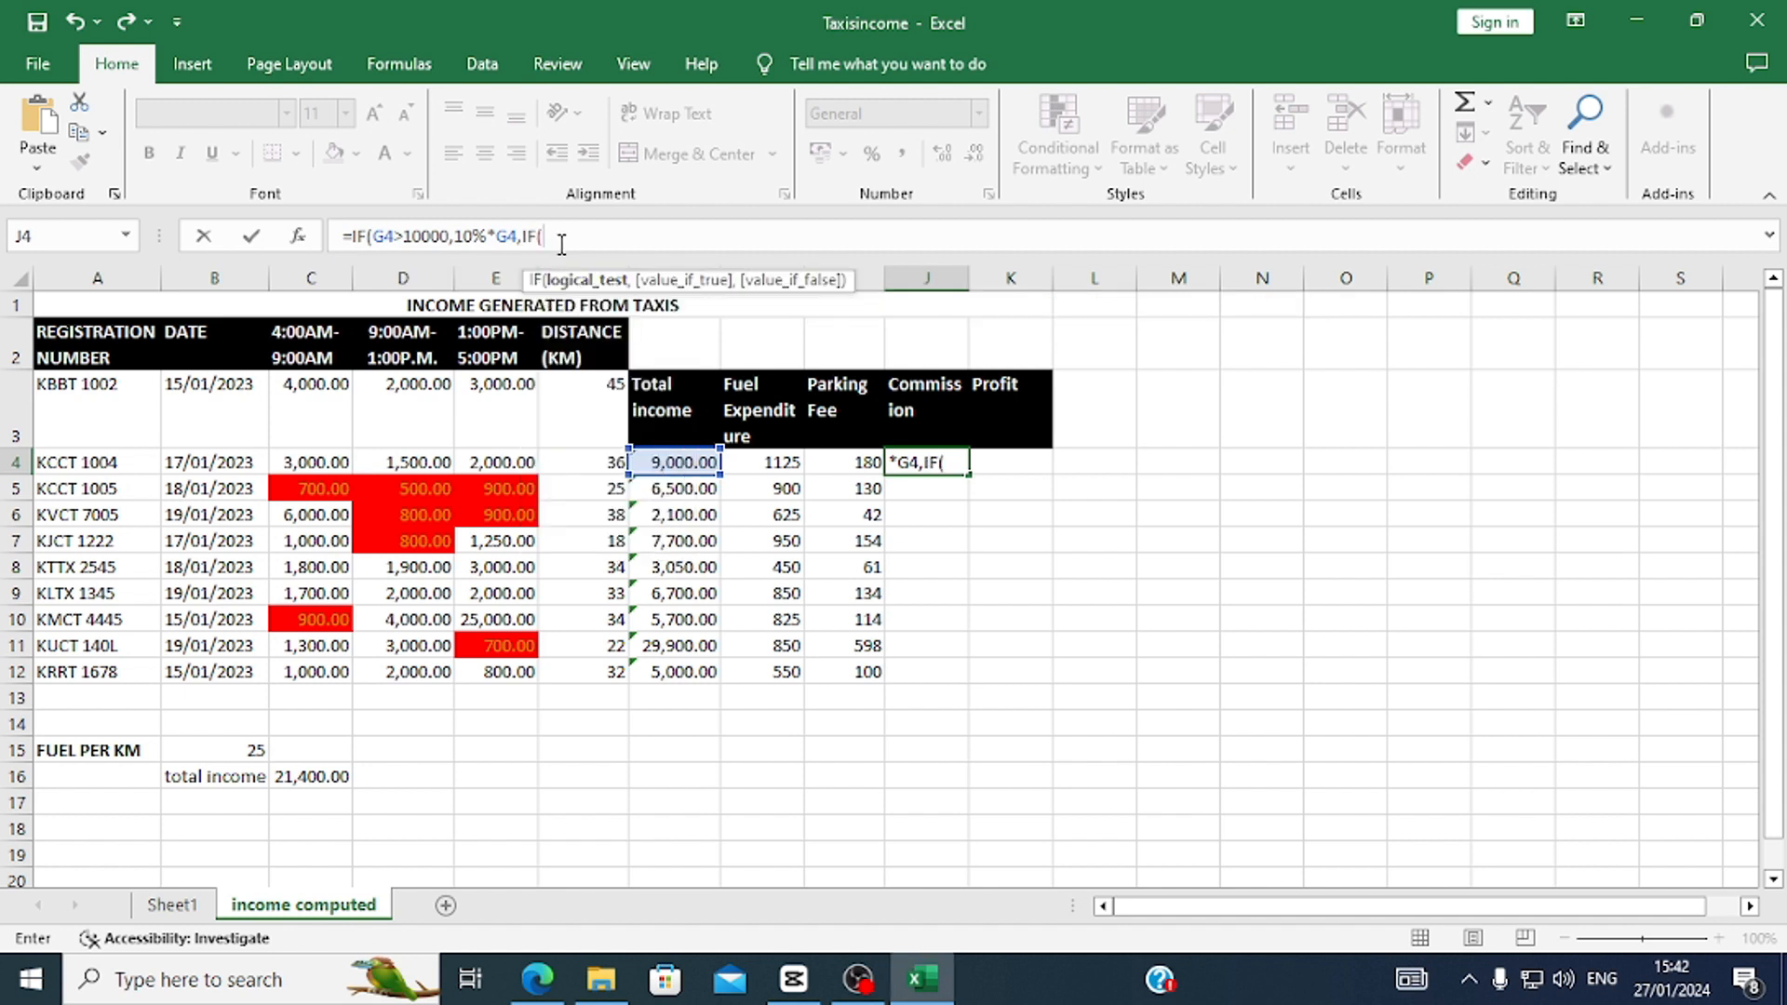
left_click(661, 462)
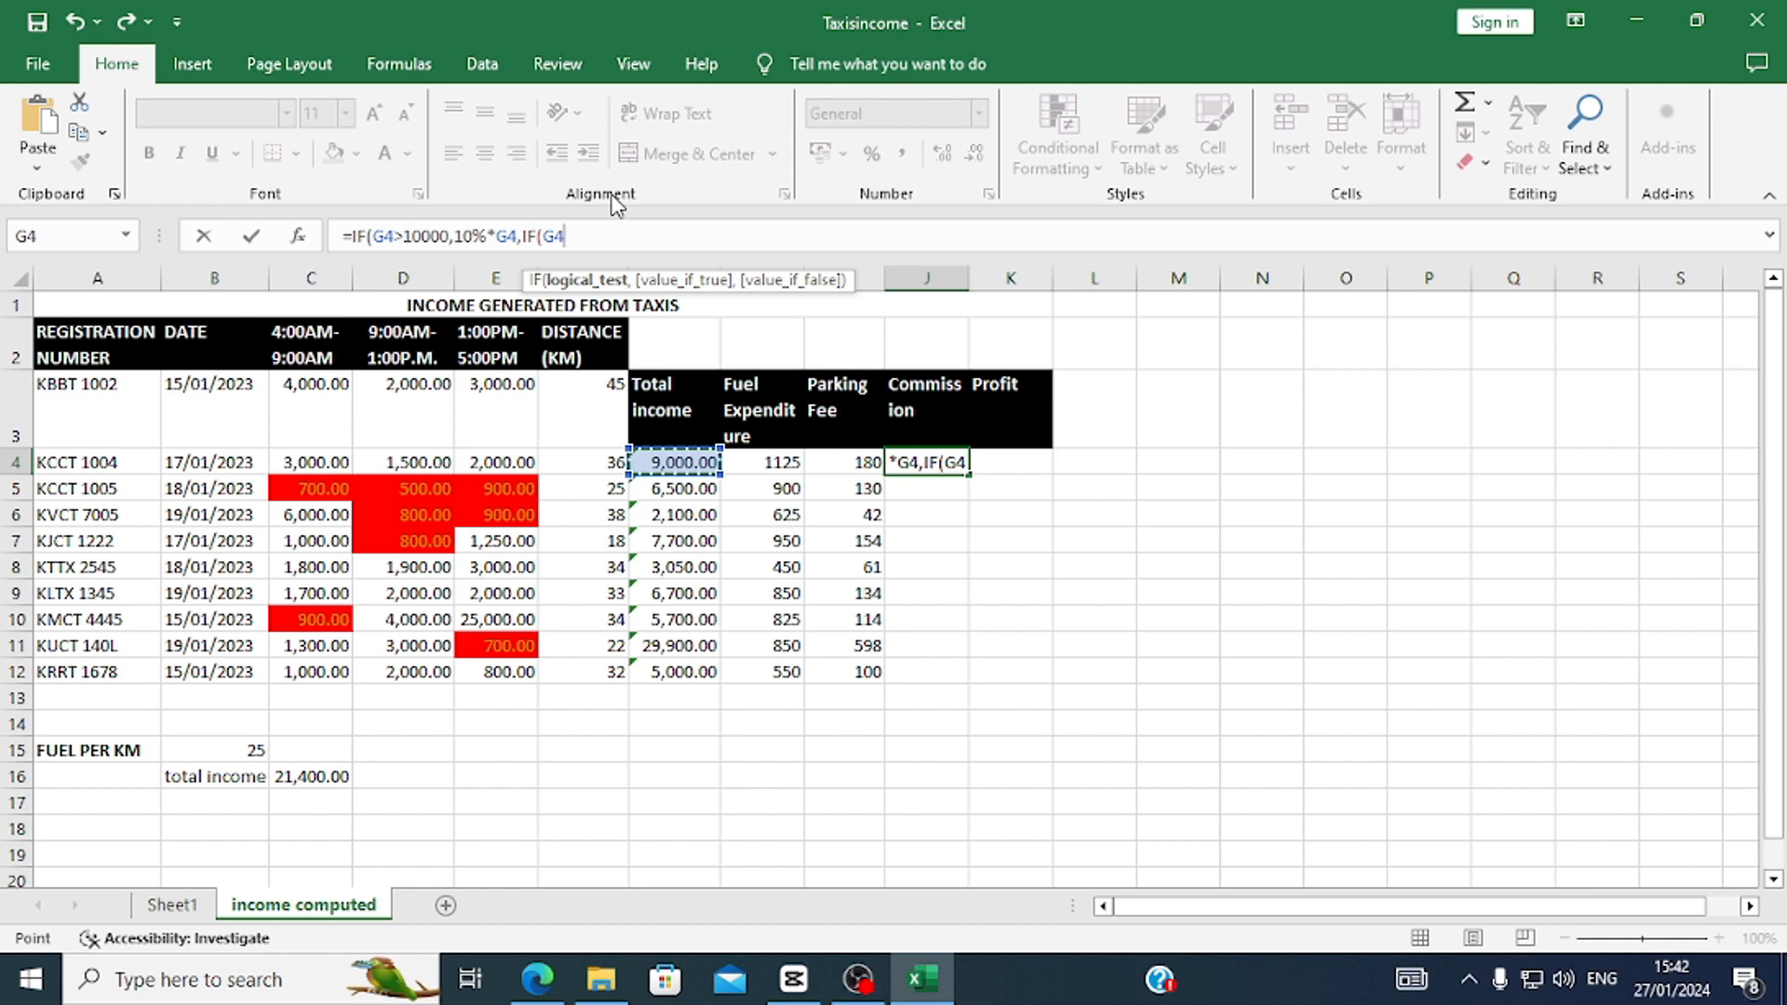
left_click(536, 978)
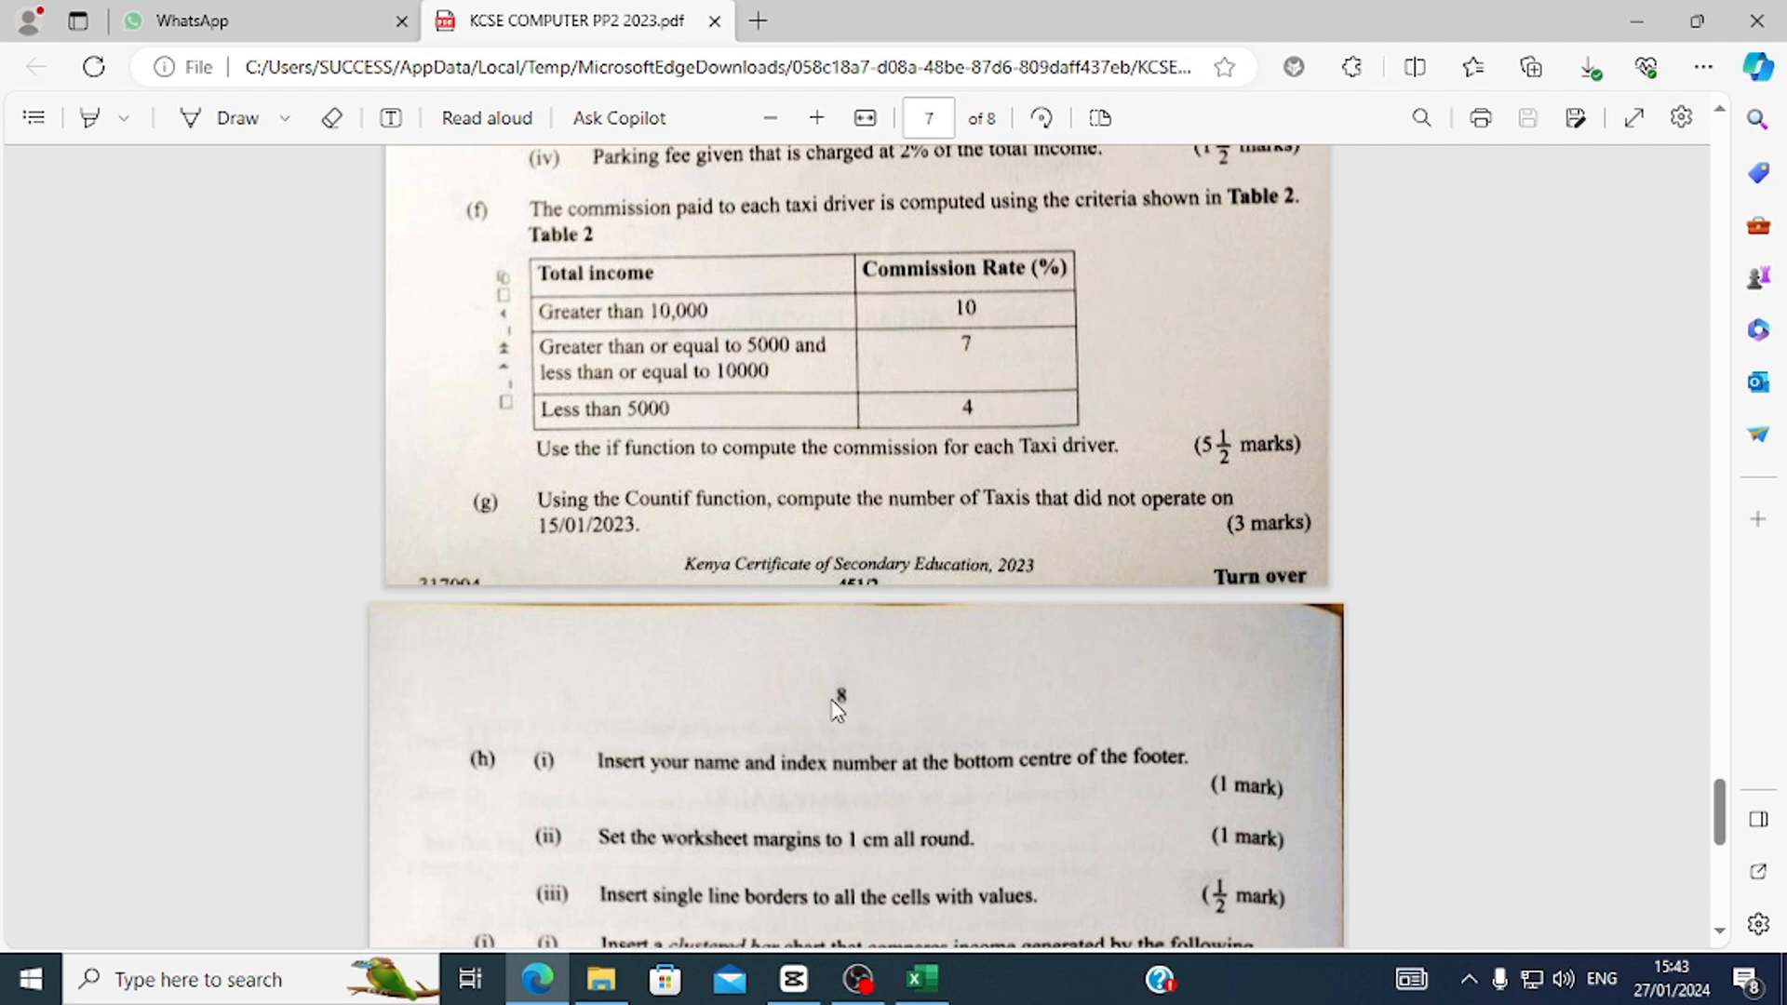
left_click(926, 982)
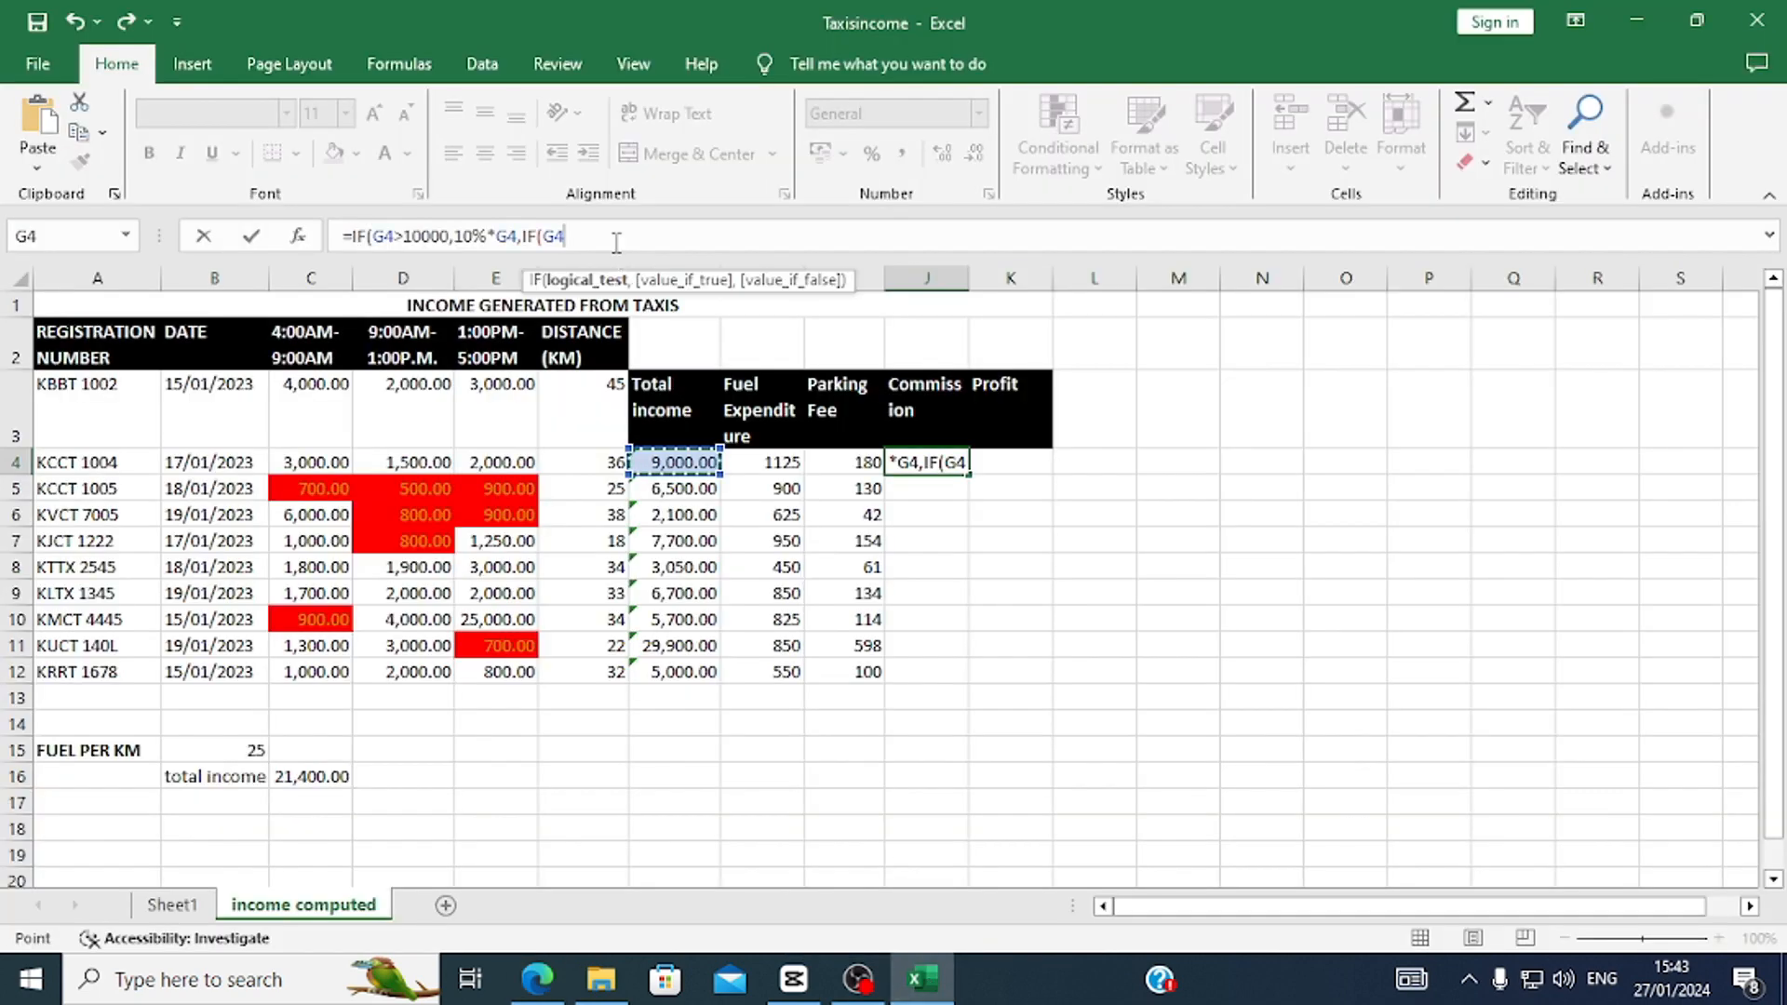
type(">")
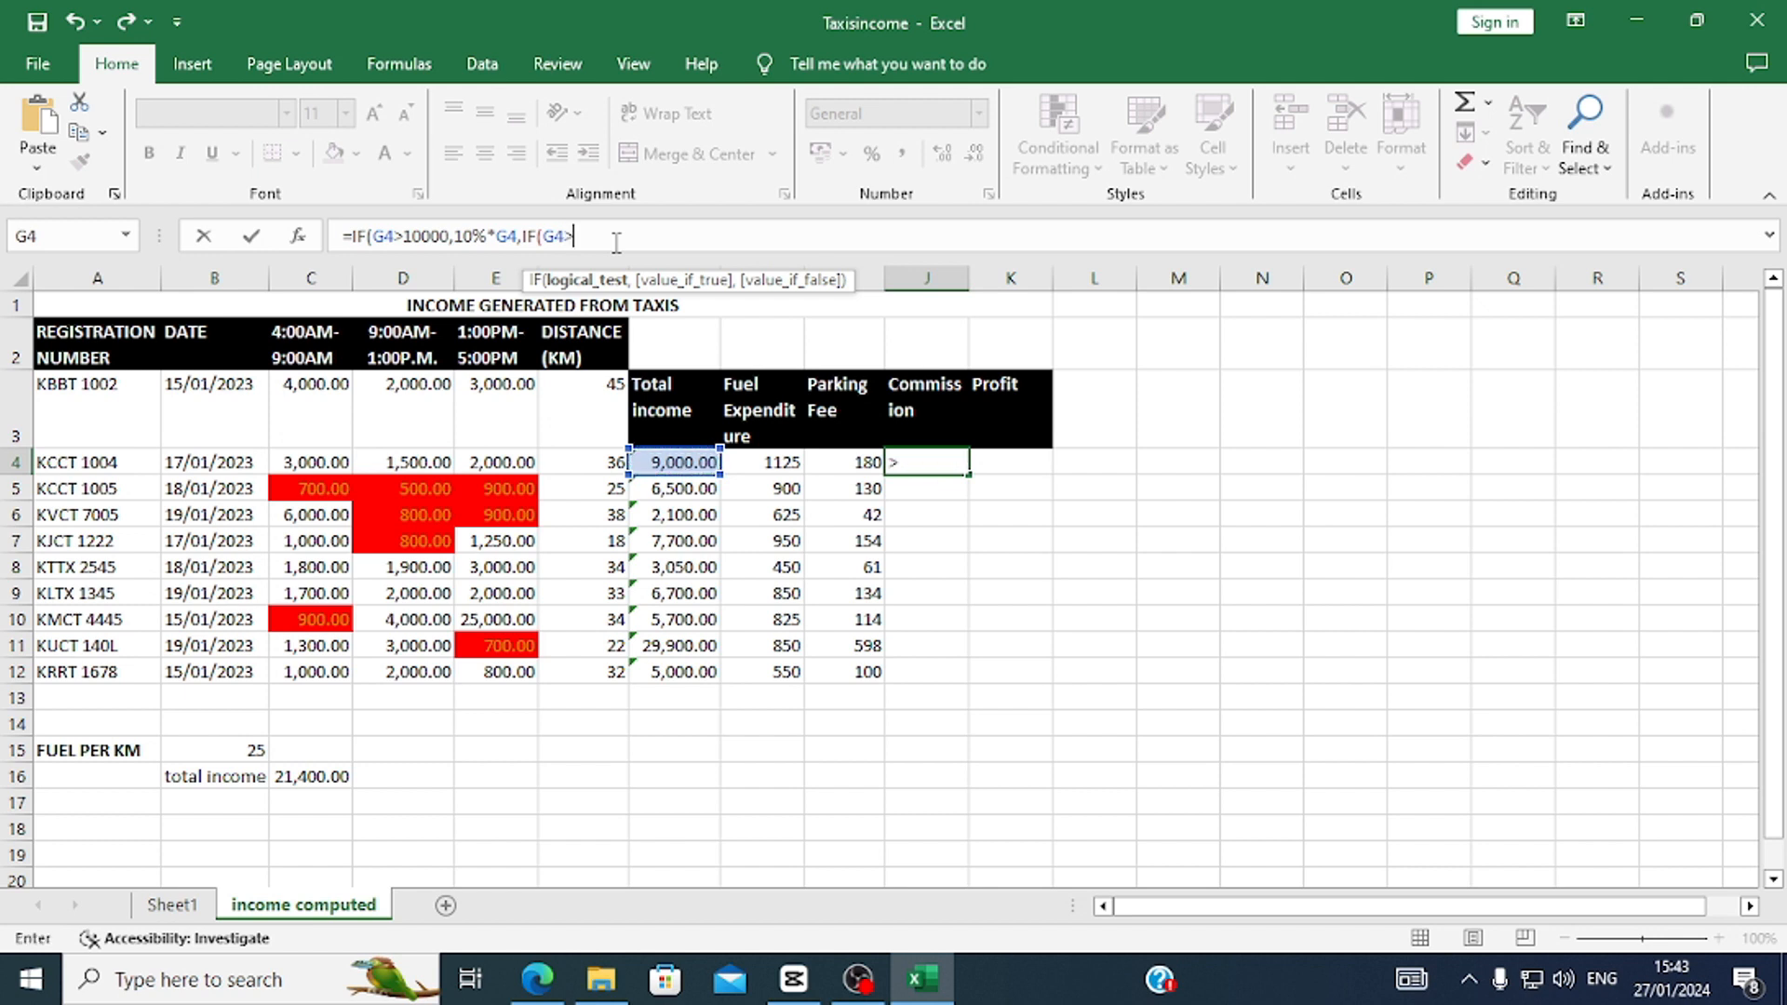
type("=5000,")
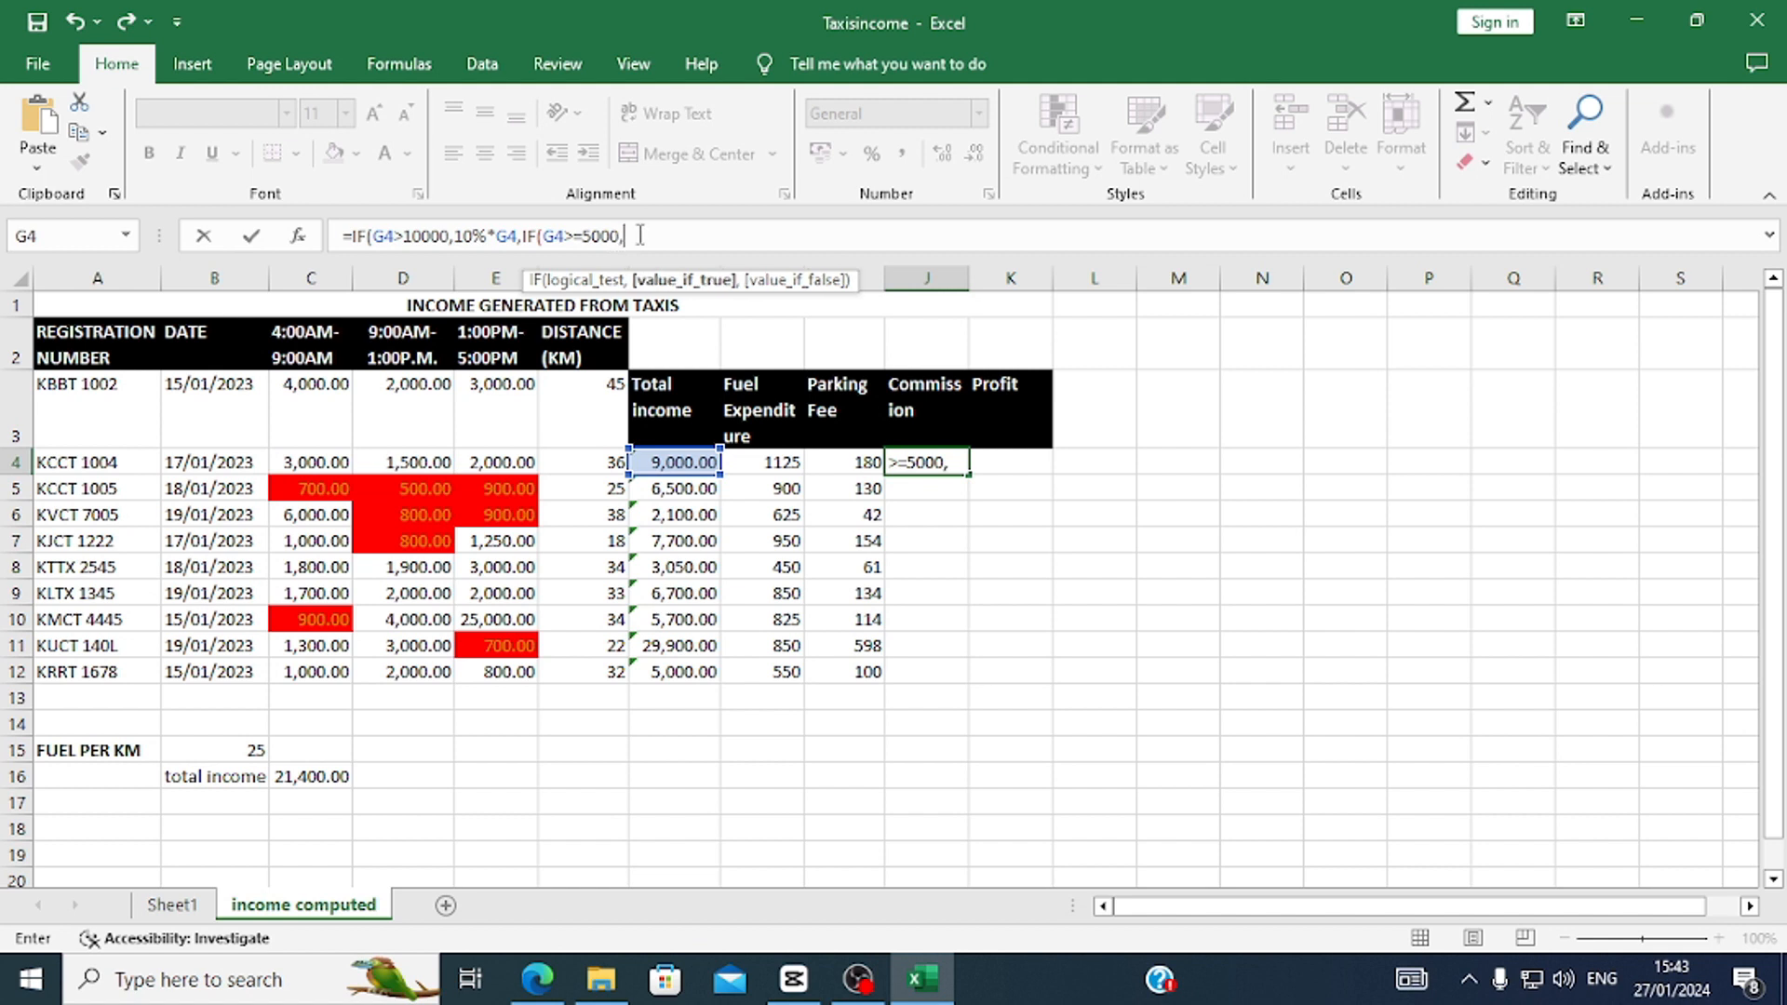
type("7%*")
left_click(672, 462)
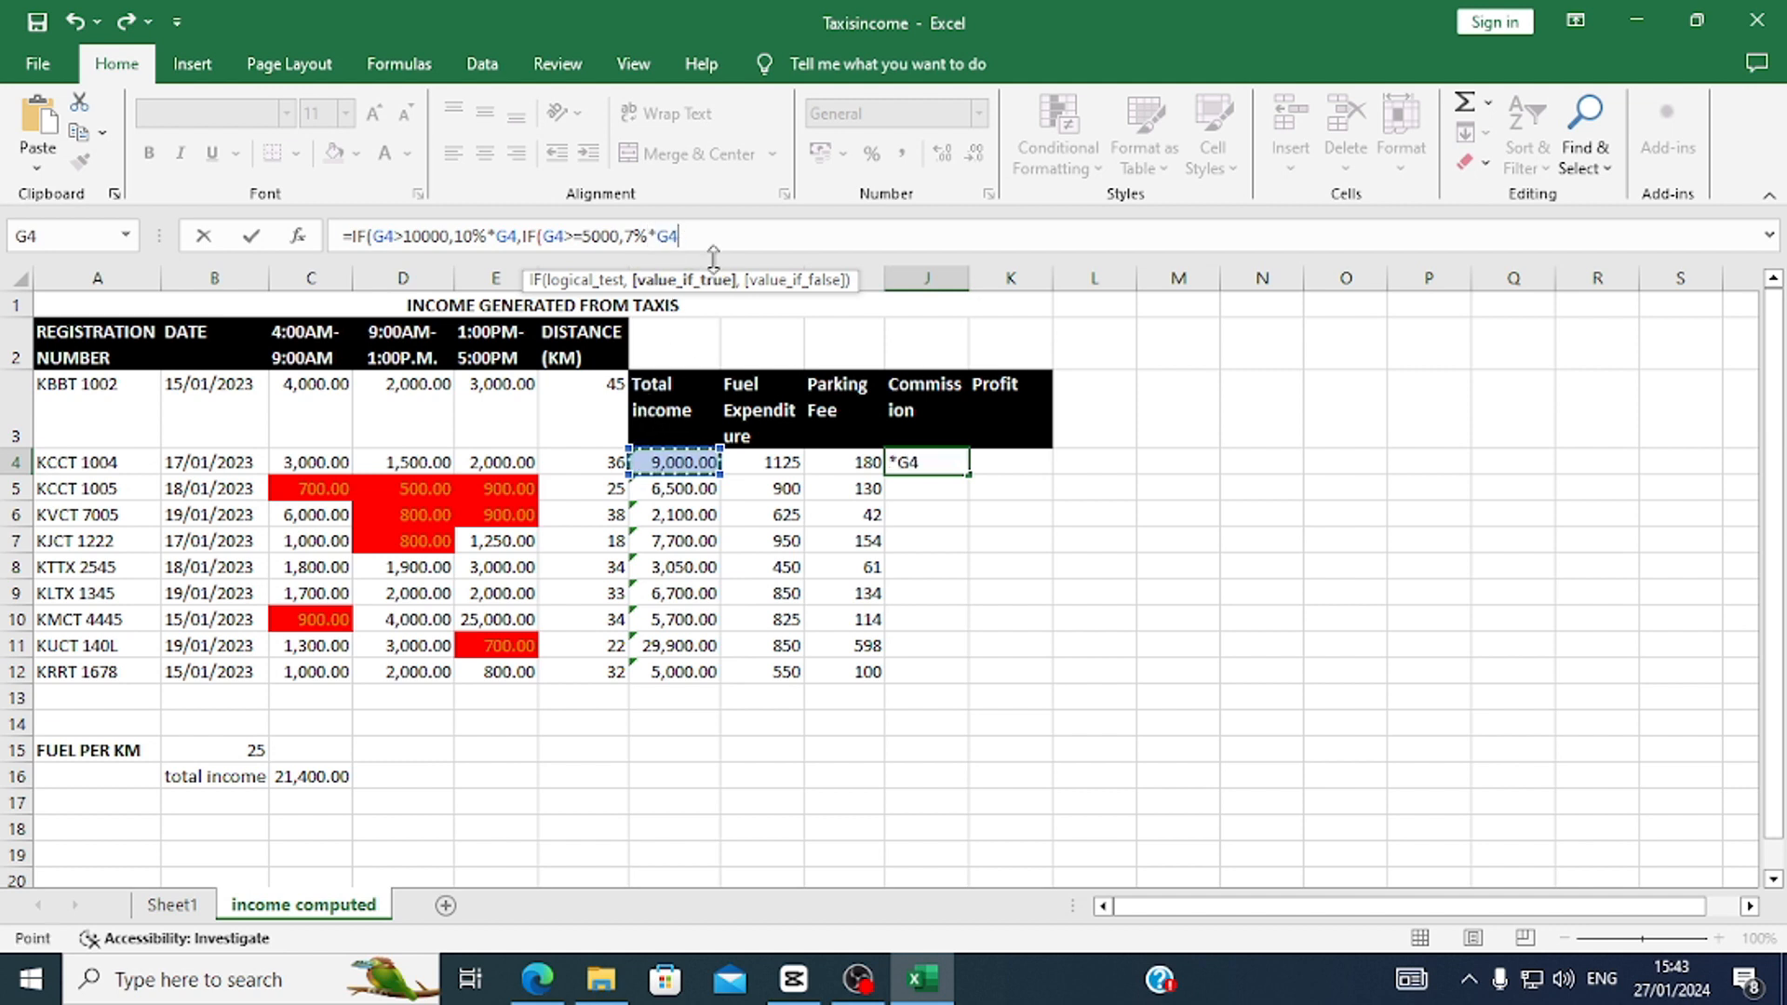
type(",")
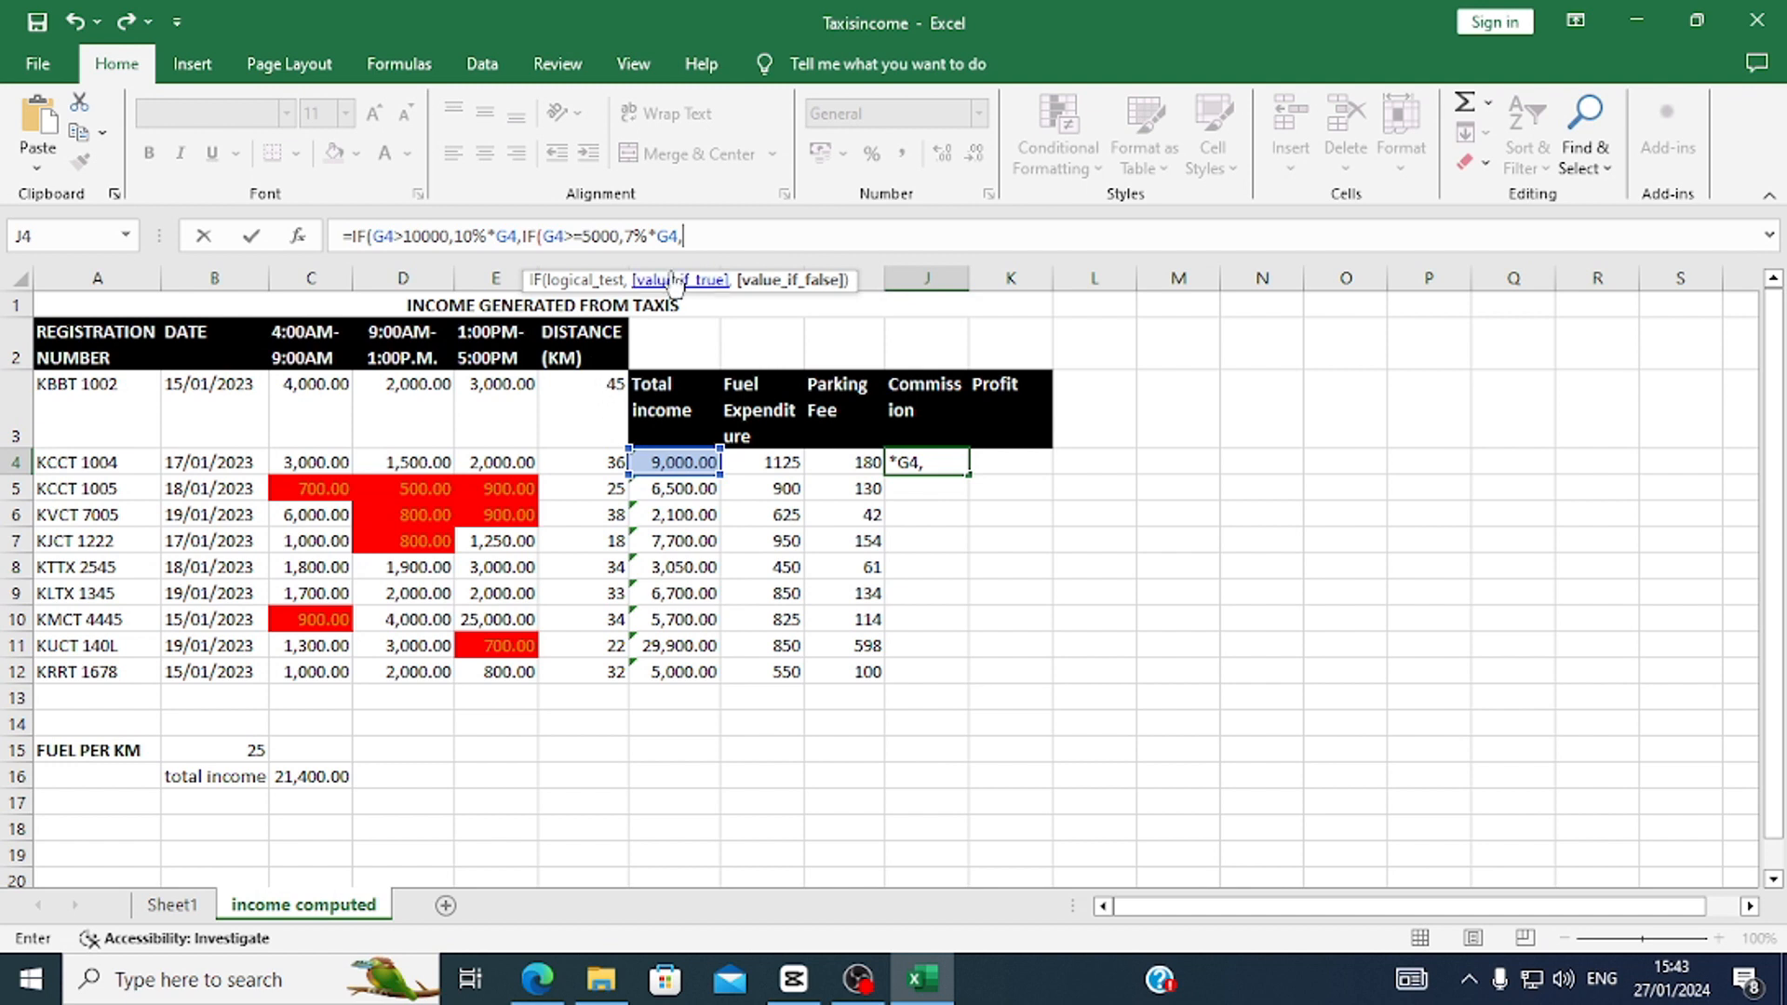
Nest a third IF with G4<5000 as its test and 4%*G4 as its value-if-true in J4's commission formula.
type("i")
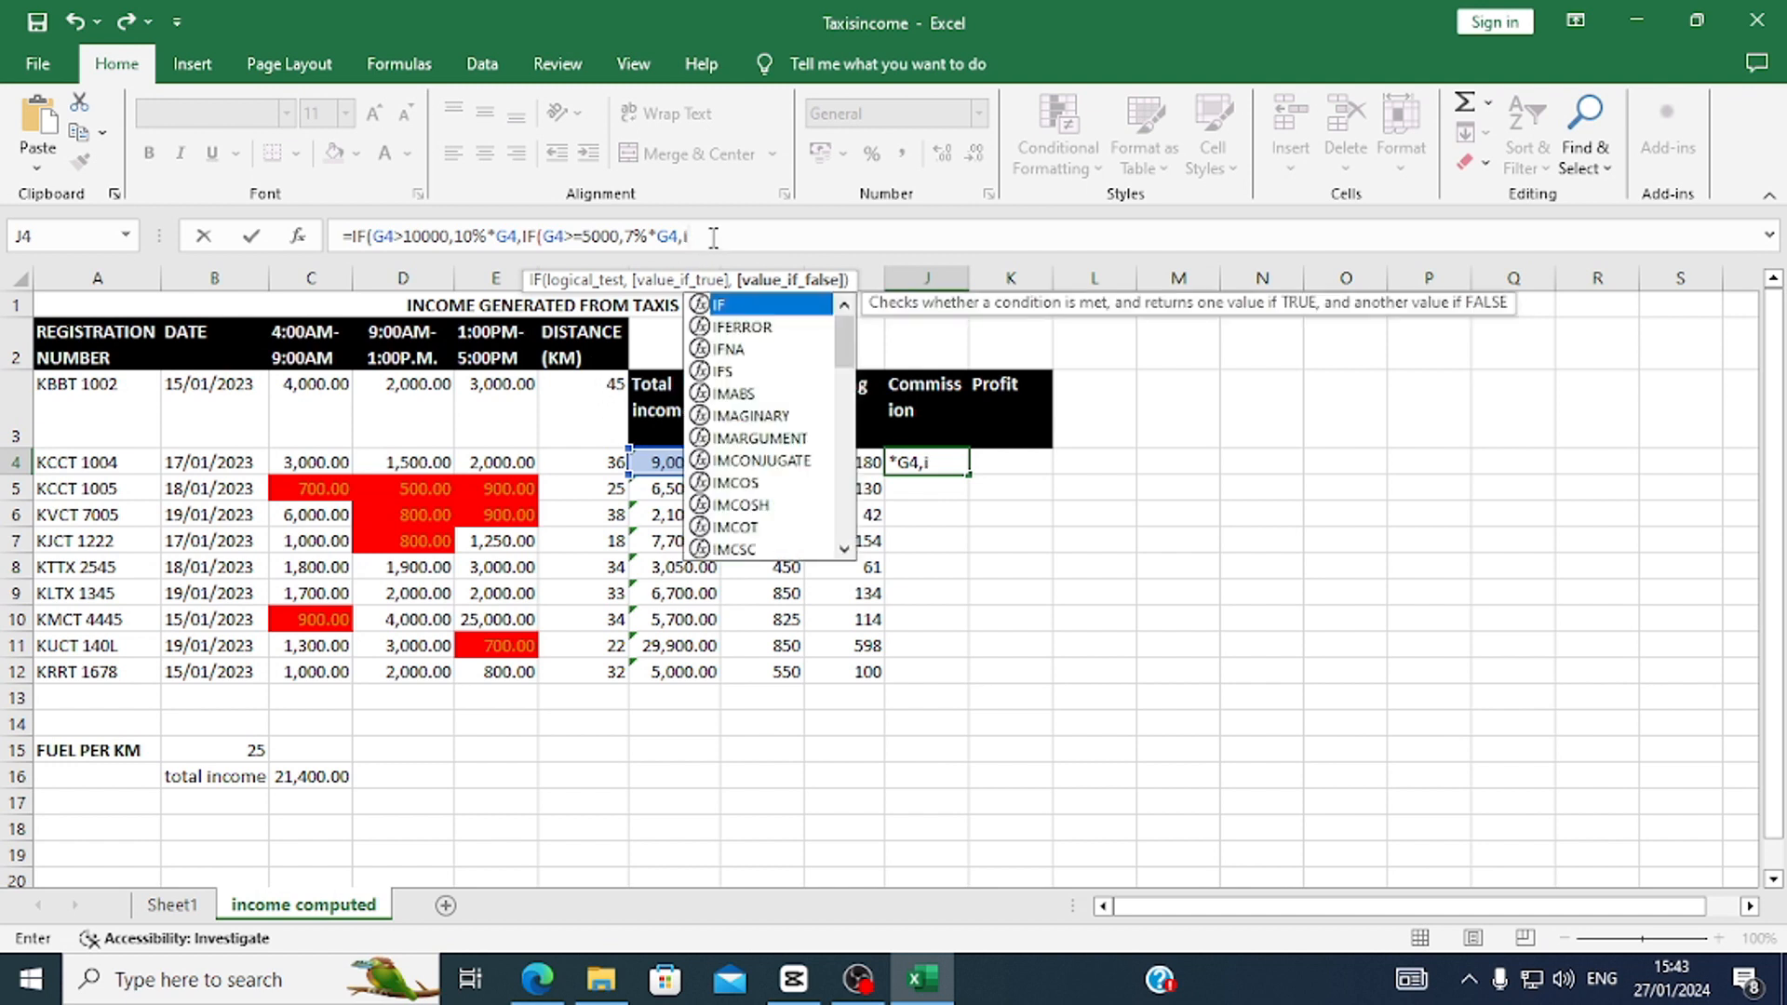
key("Tab")
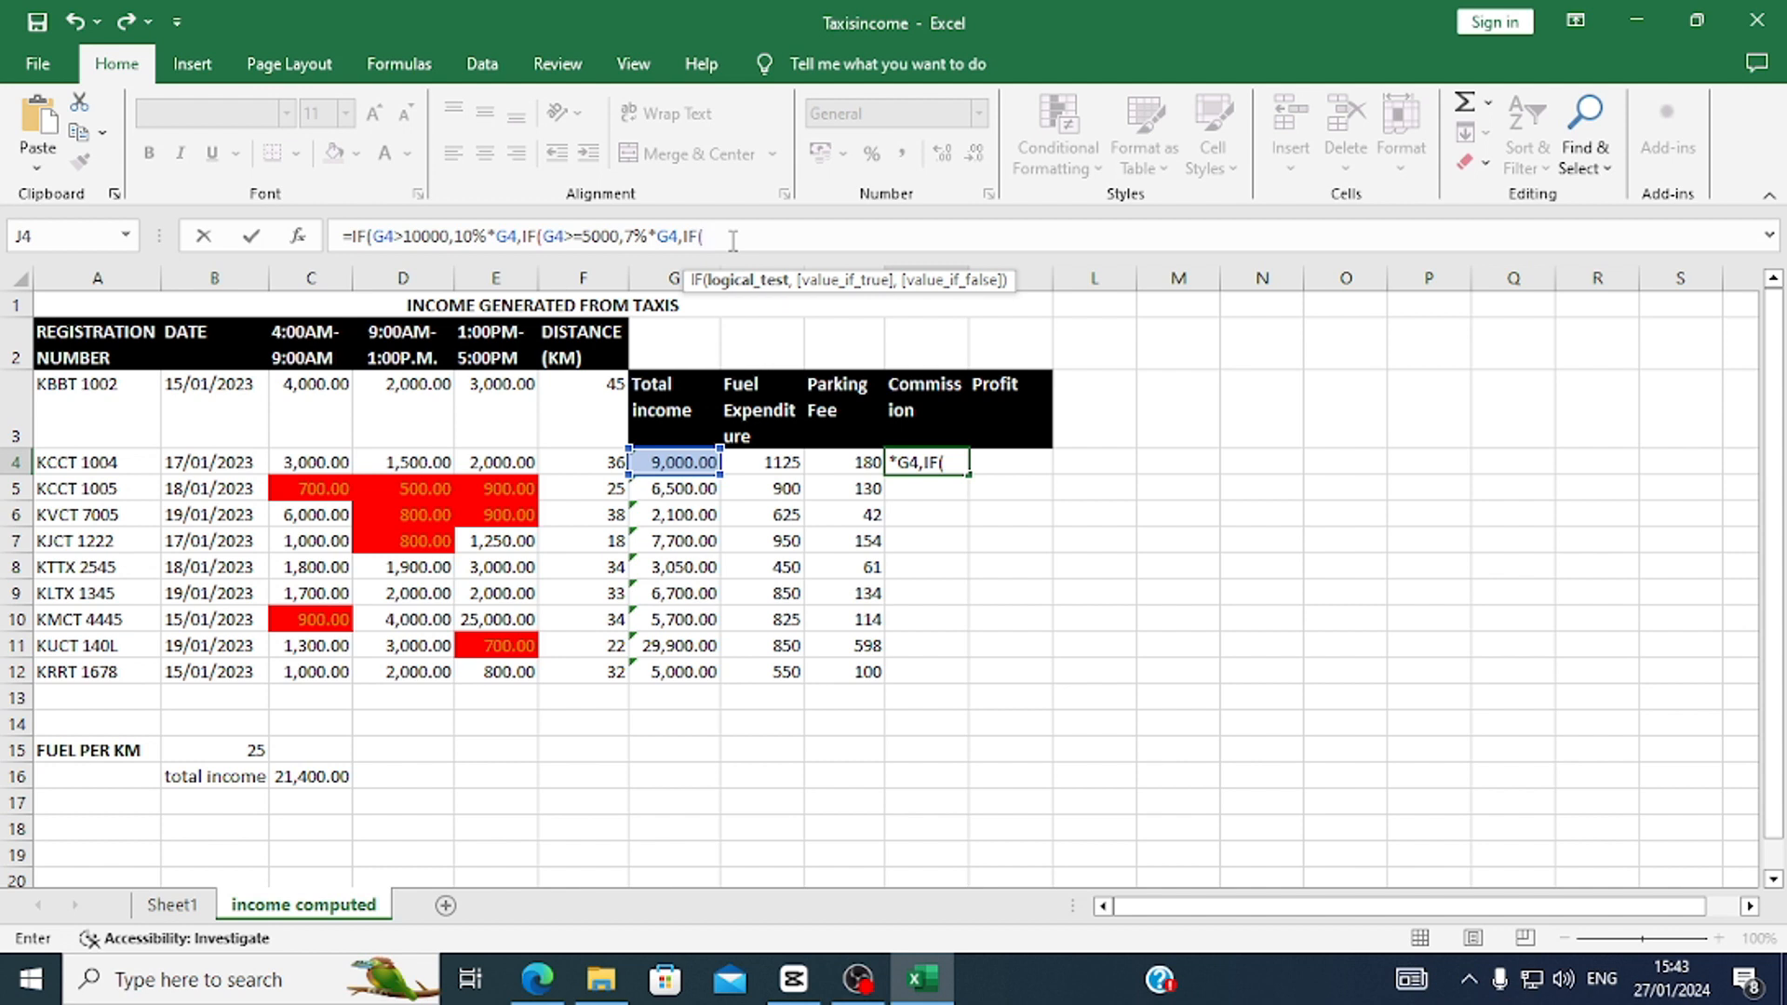
left_click(672, 461)
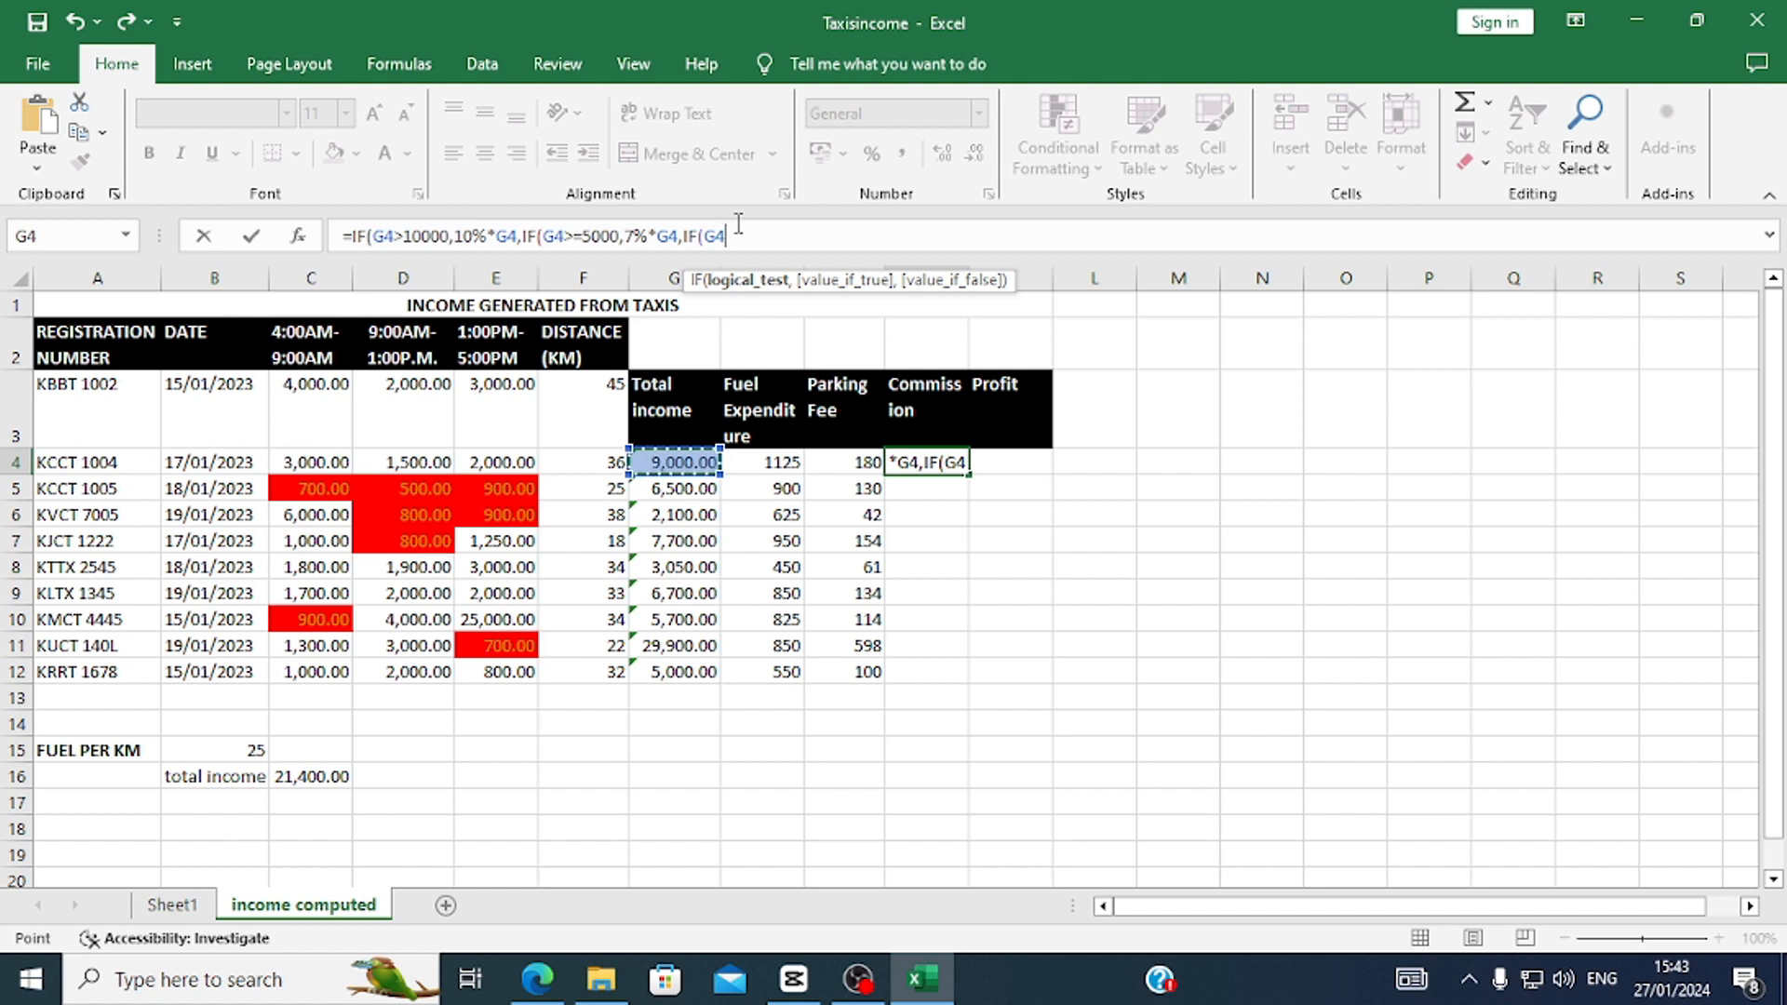
type("<")
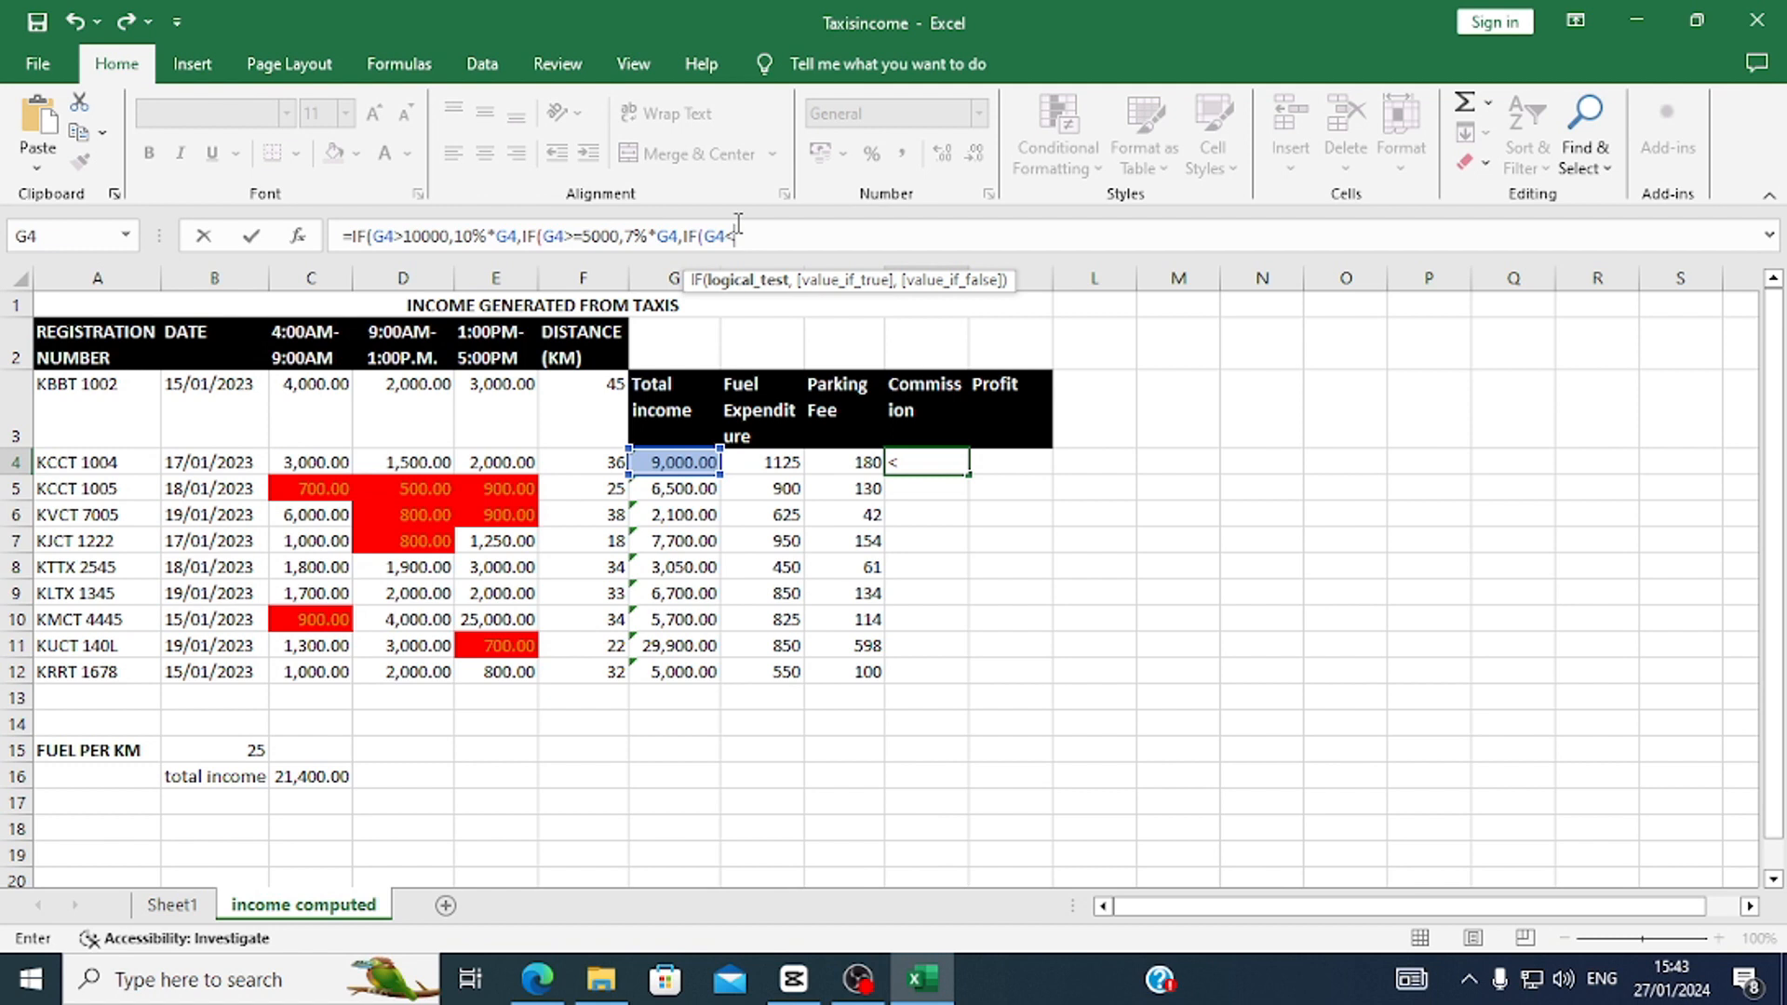
type("5000,")
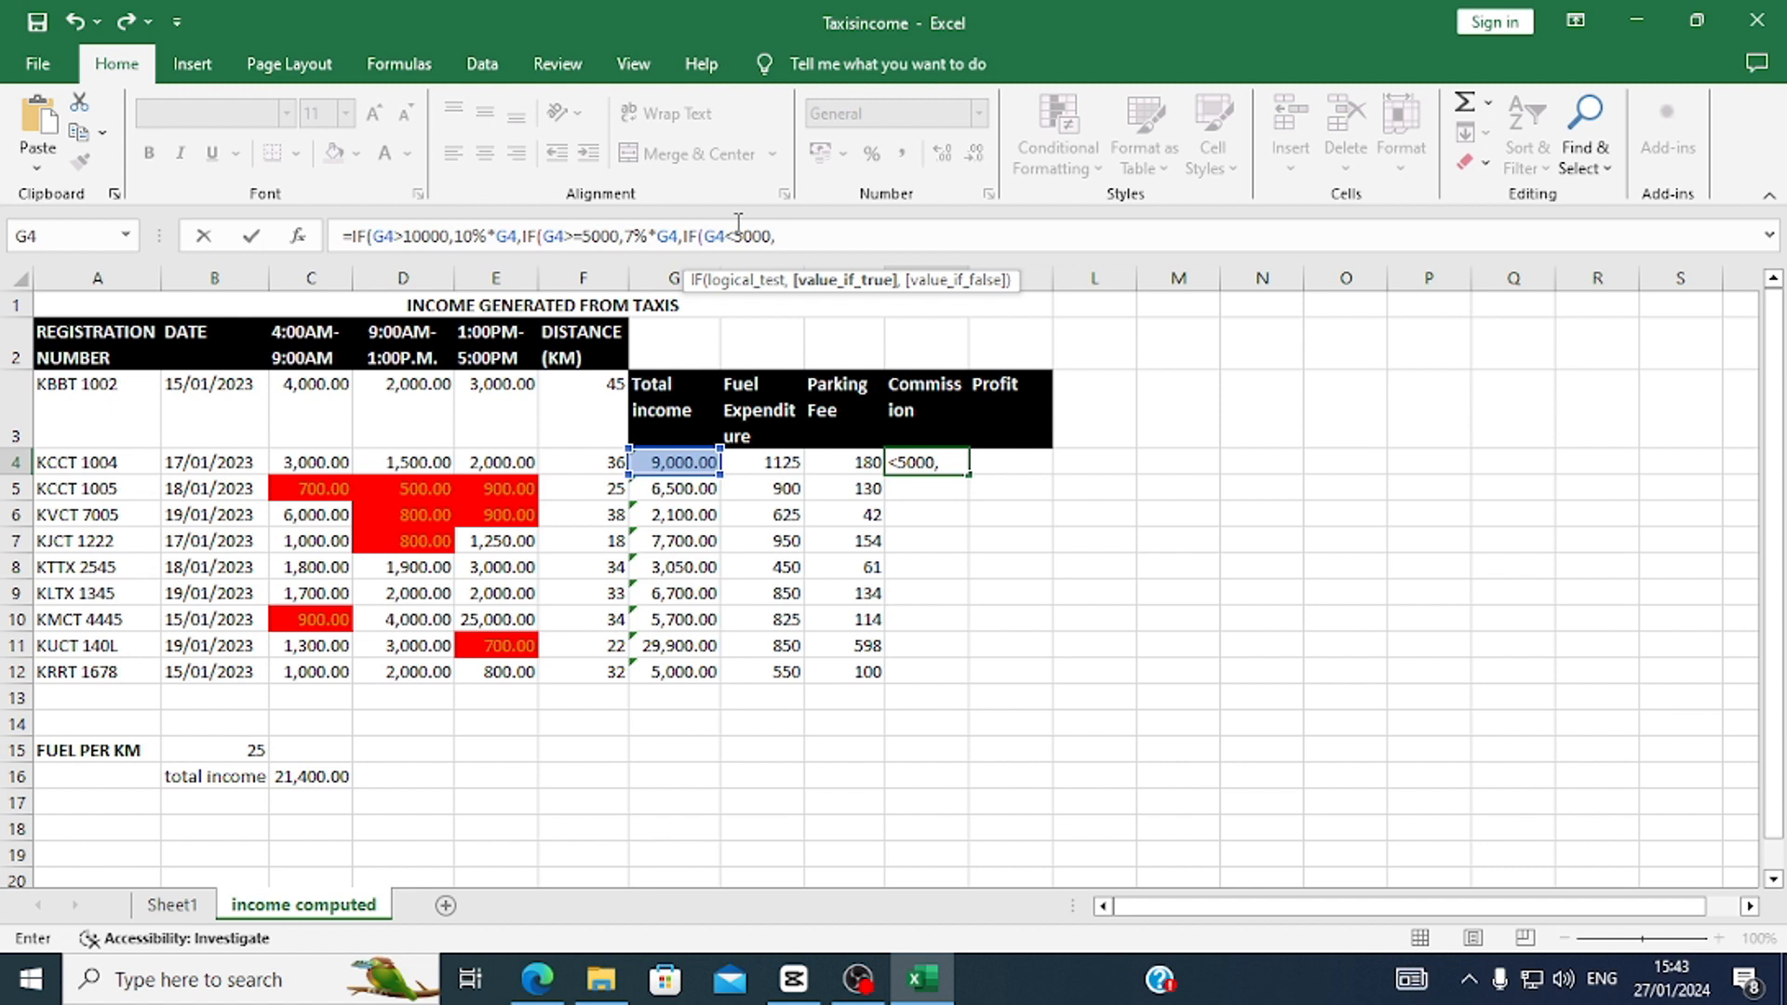
type("4%*")
left_click(684, 461)
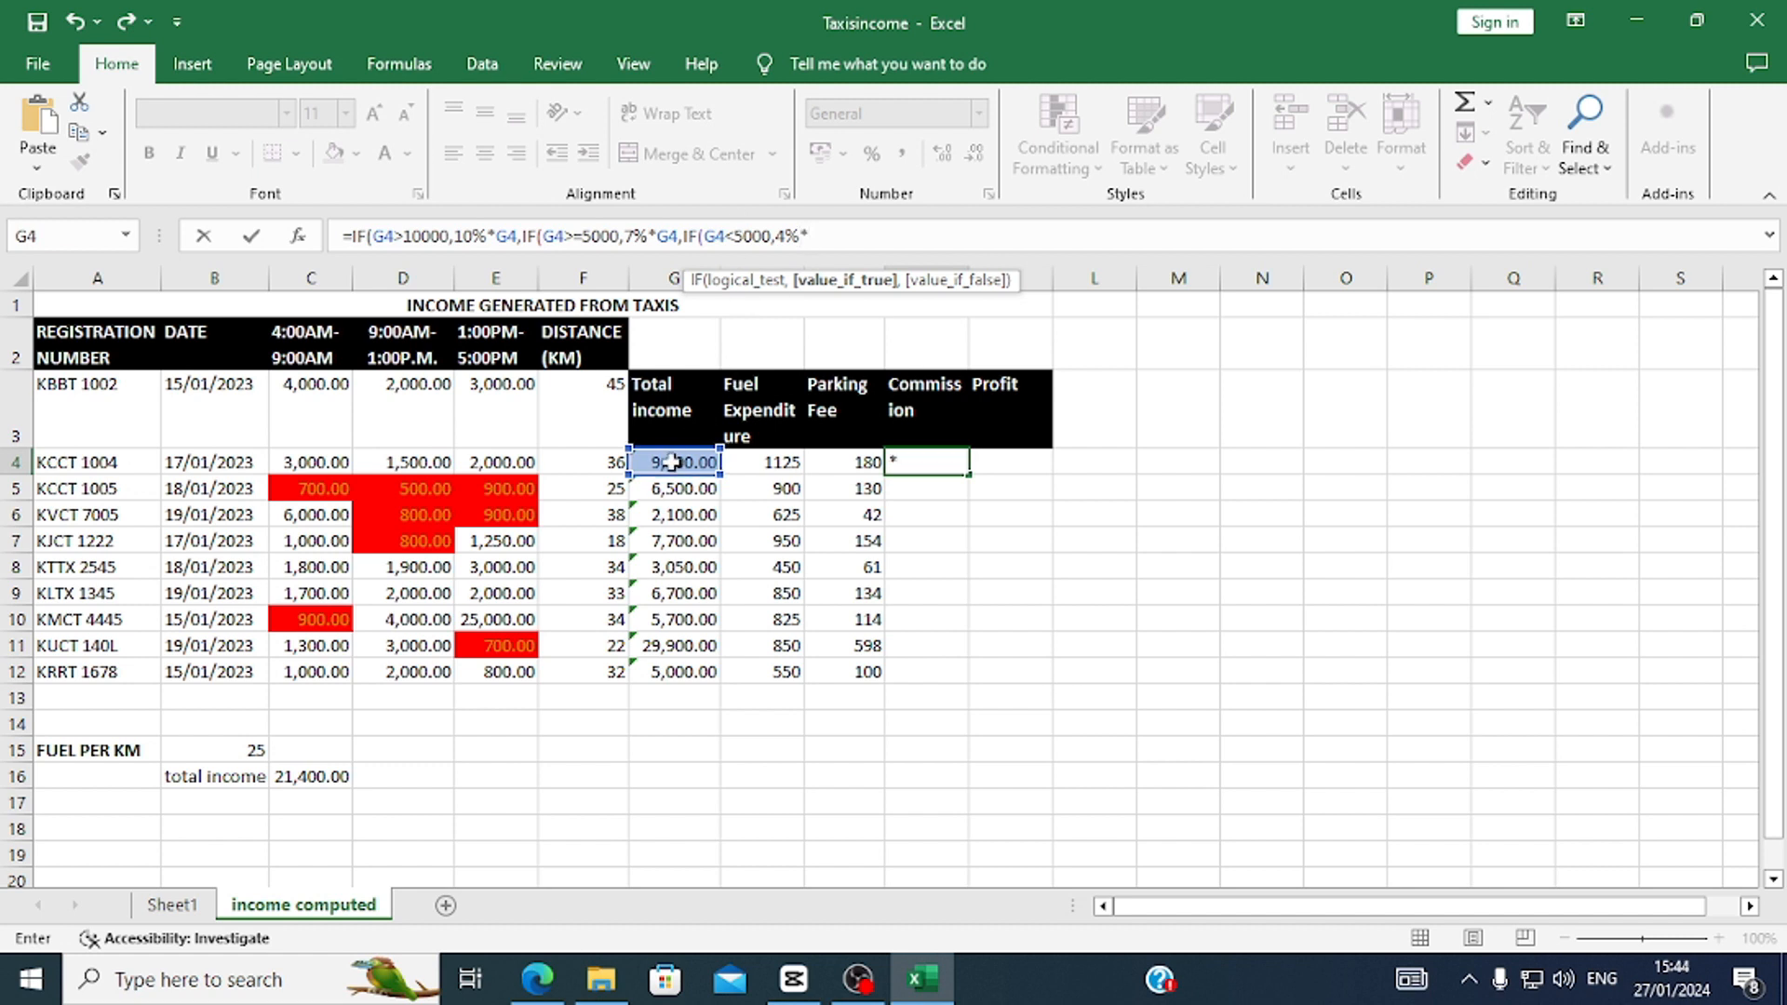
left_click(832, 231)
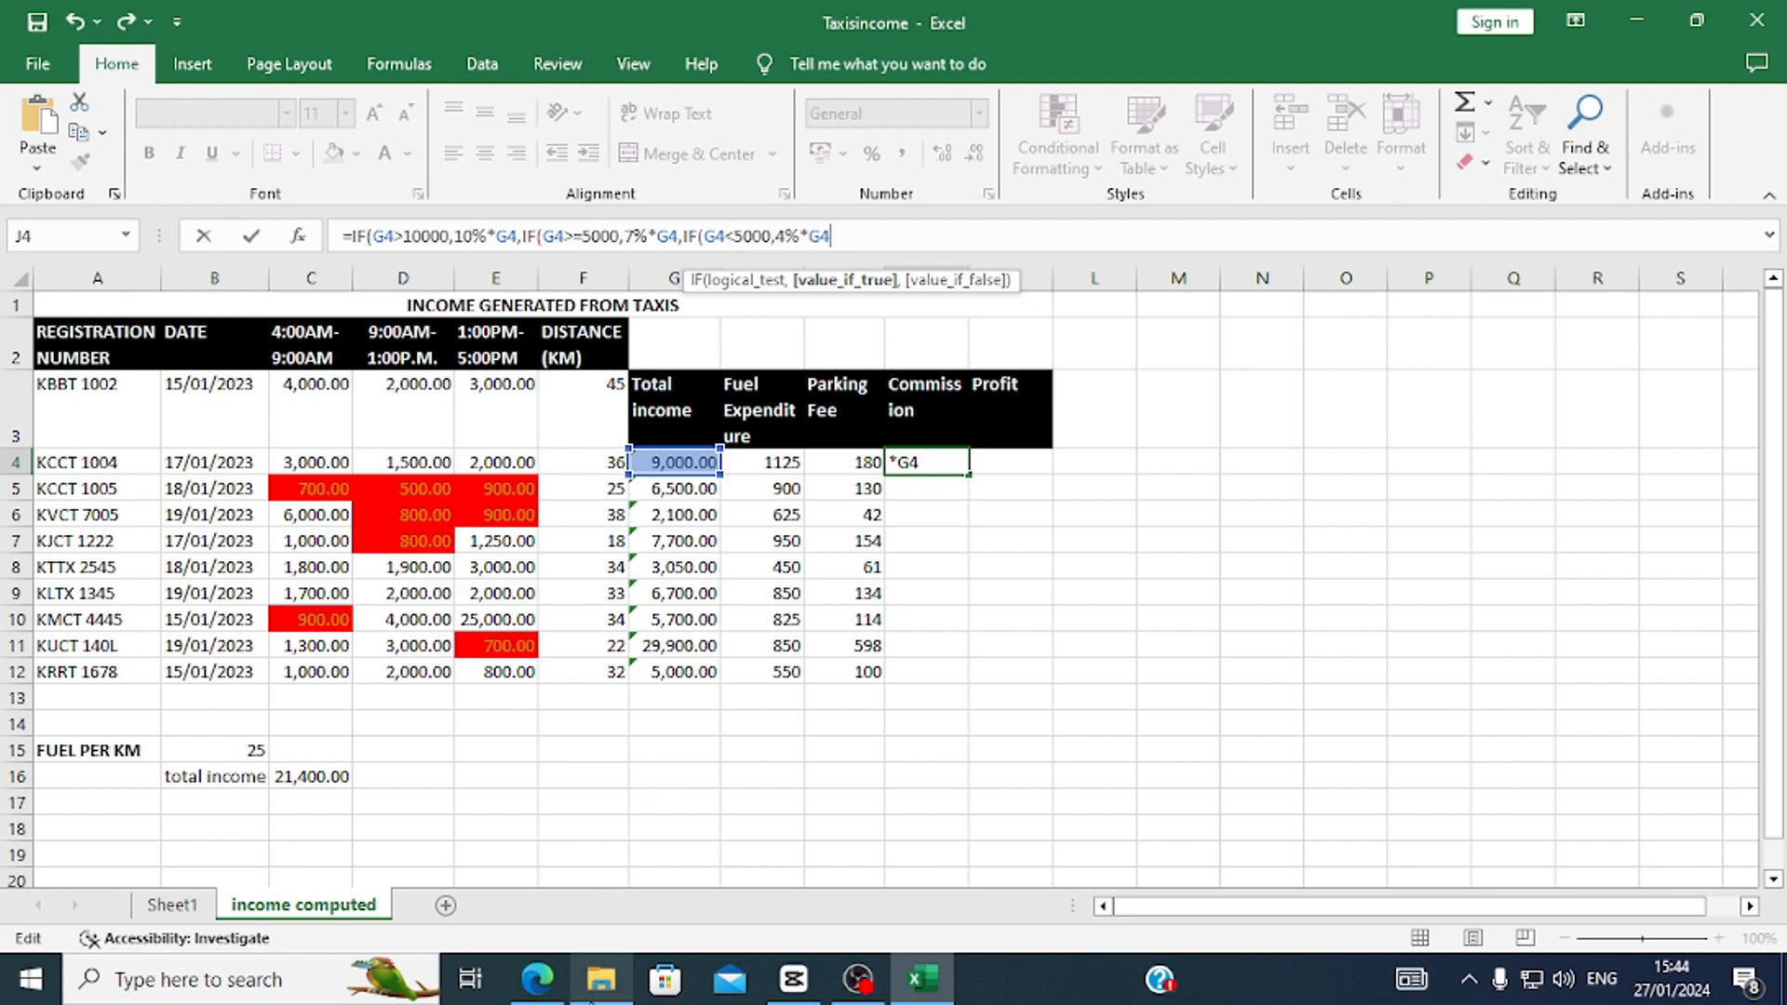
Recheck the commission table in the Edge exam PDF, then complete J4's formula in Excel with three closing brackets and enter it.
left_click(537, 978)
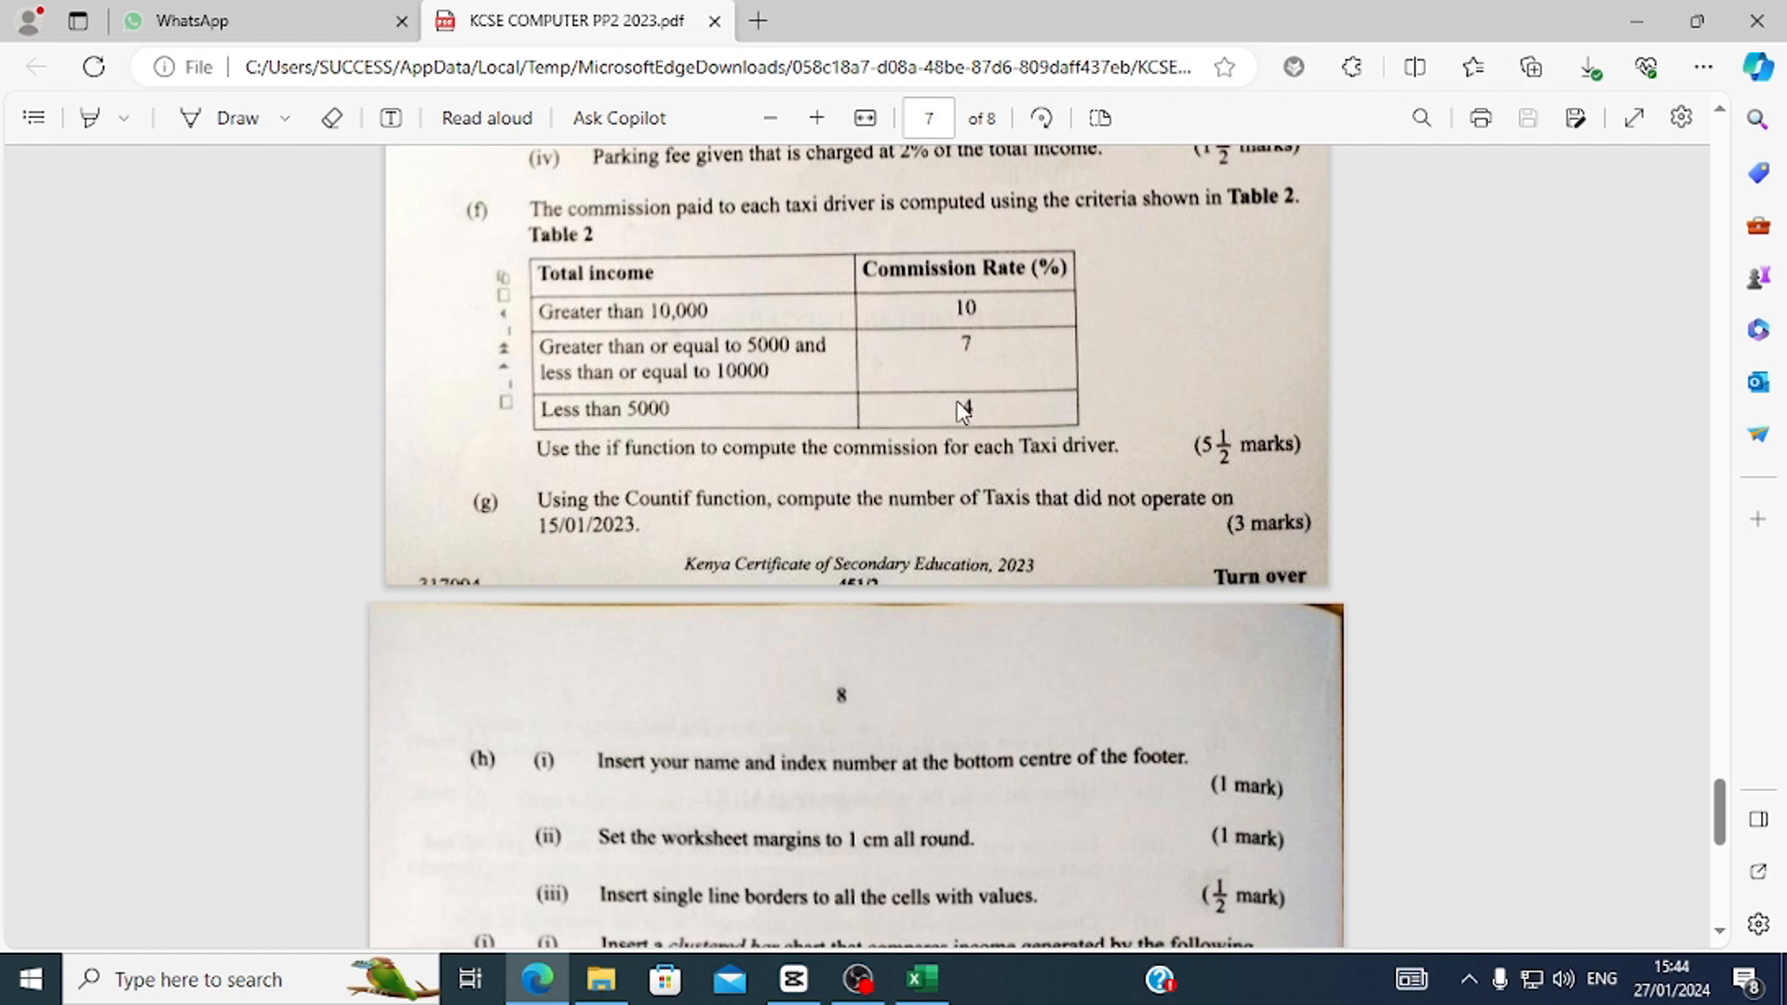
left_click(936, 988)
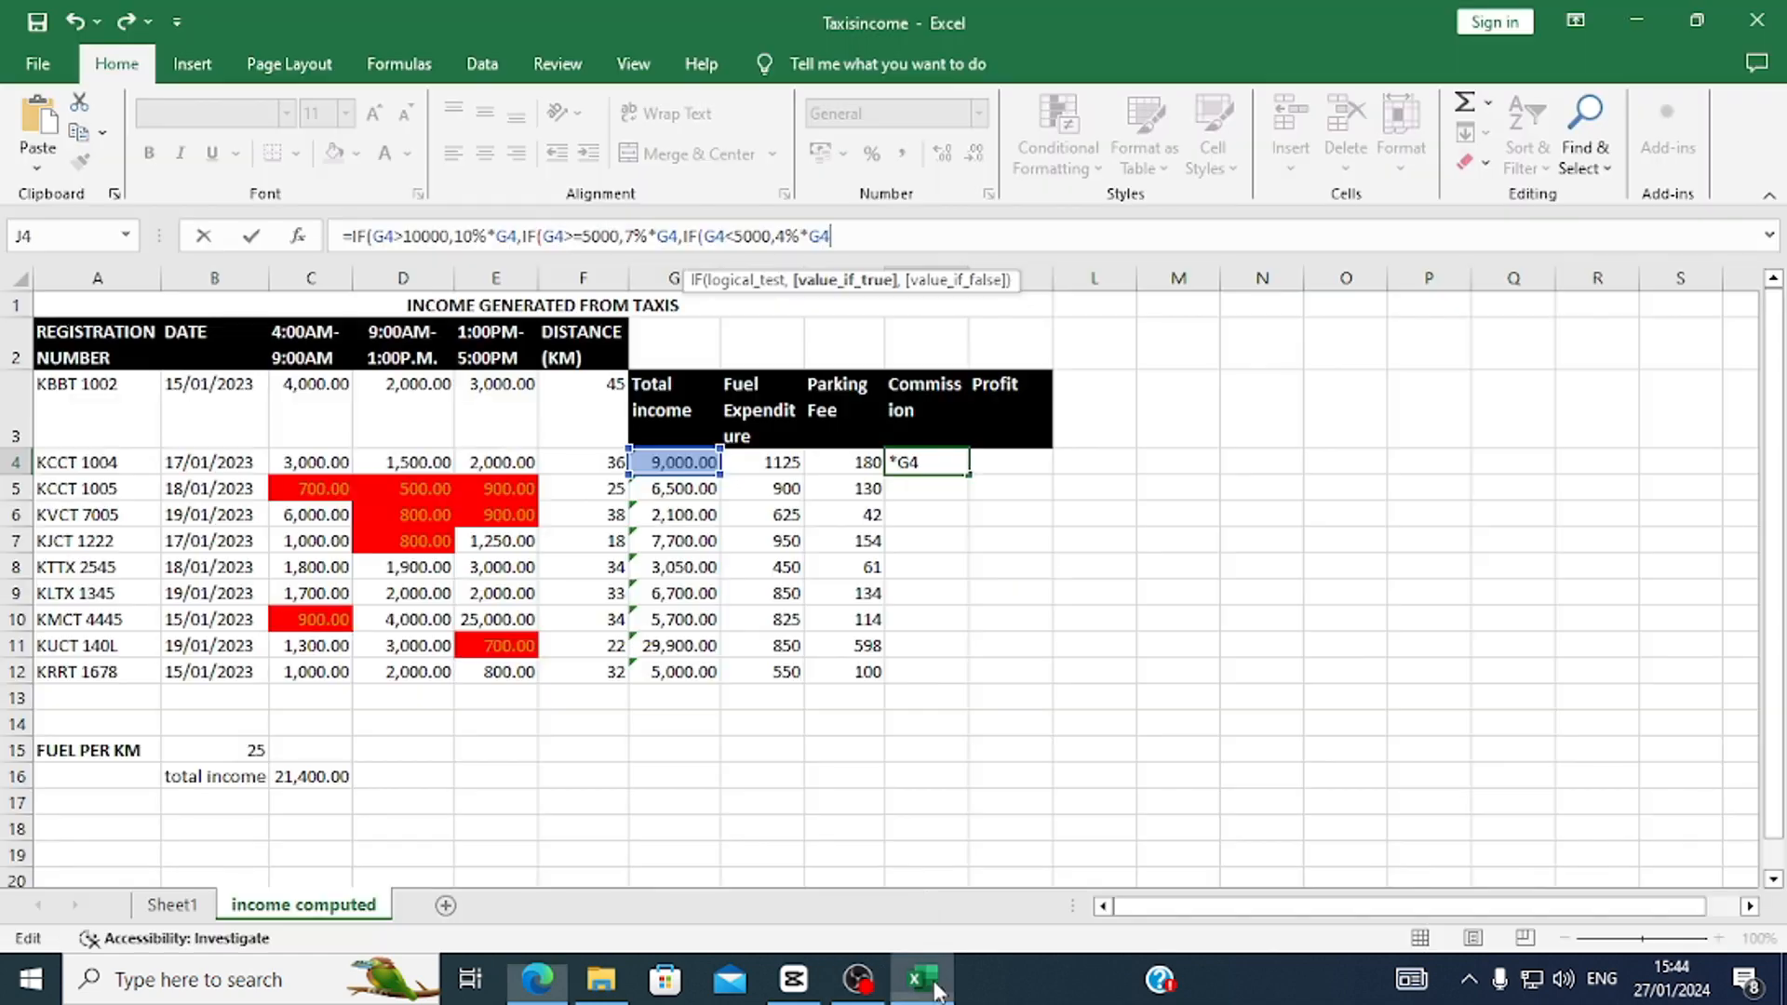
left_click(577, 237)
type("=")
type(")")
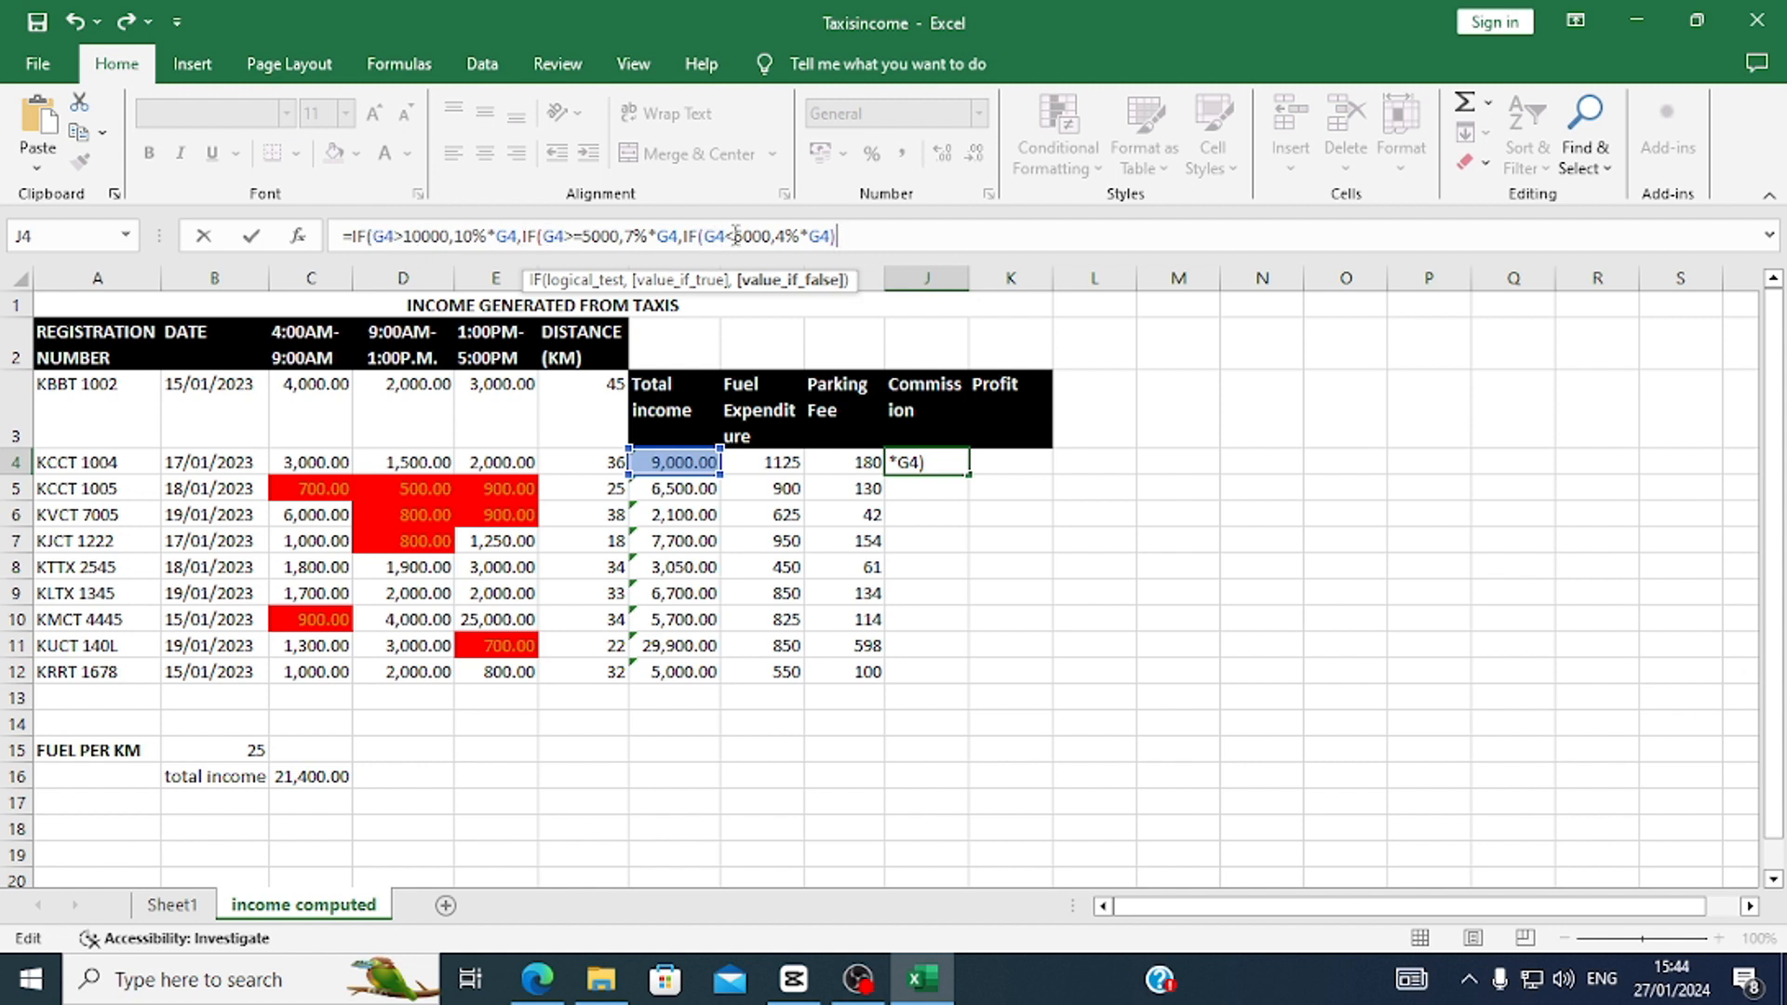
type("))")
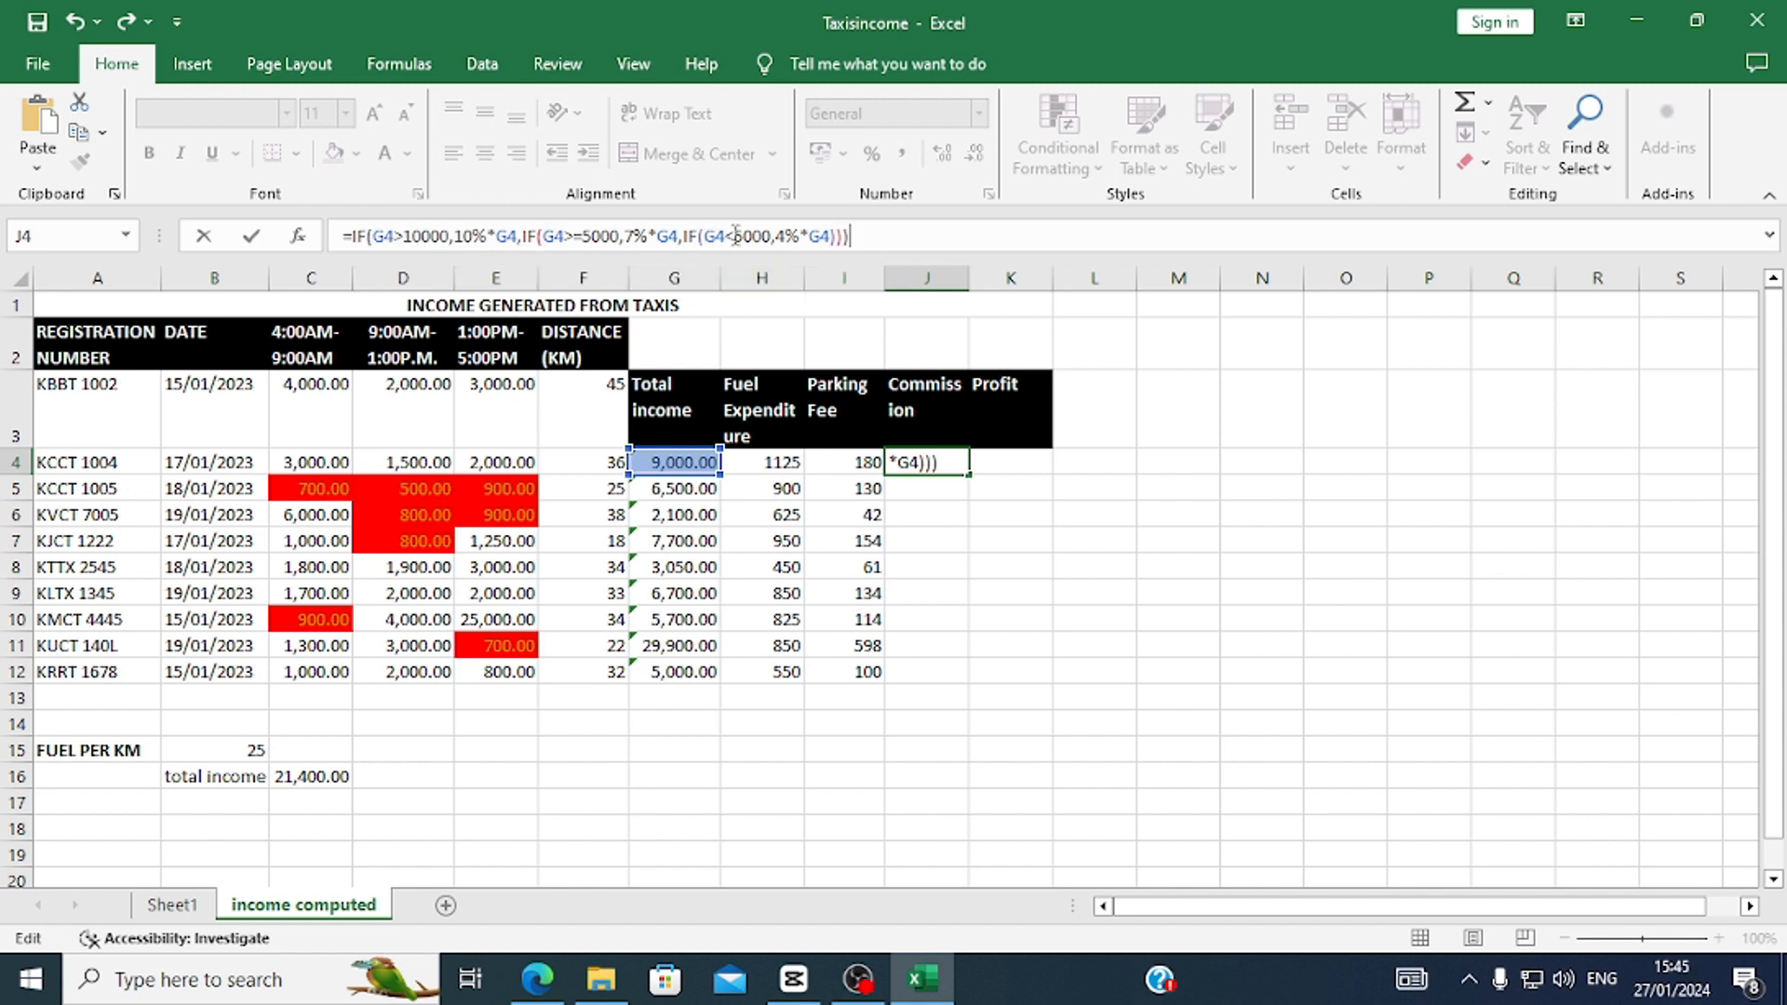
key("Return")
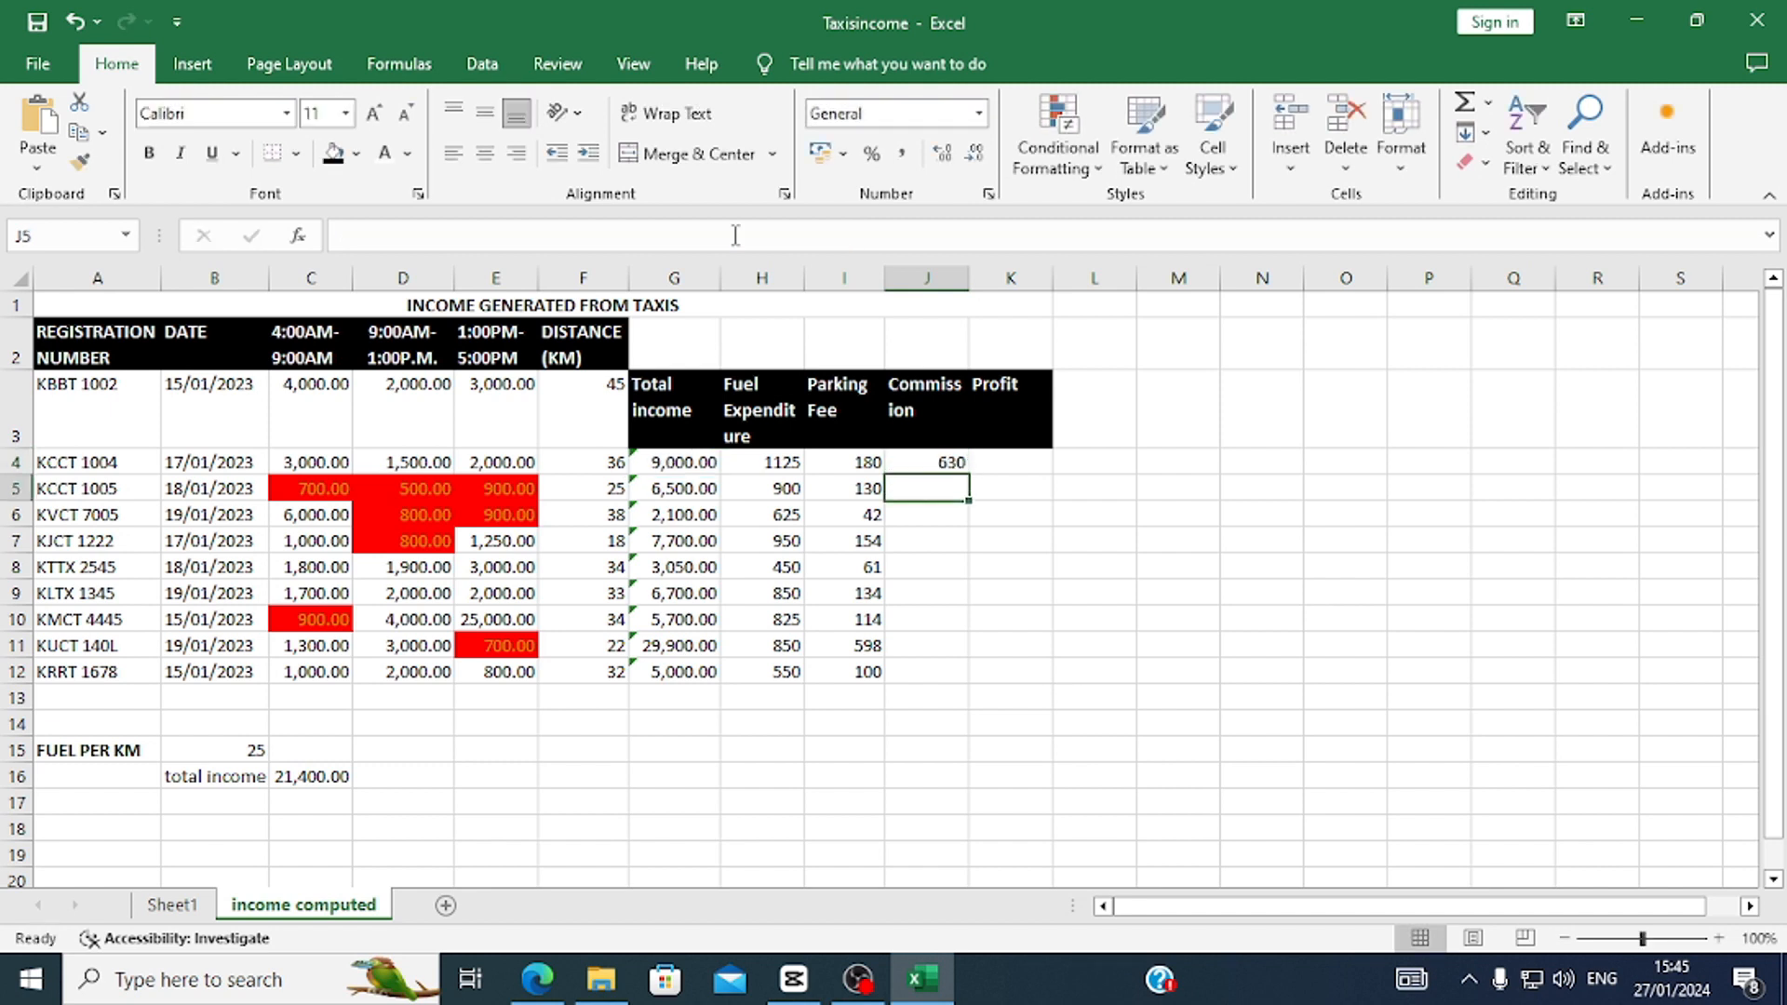
Fill the commission formula from J4 down to J12 and review the formula in J4.
left_click(909, 462)
left_click_drag(971, 472, 953, 675)
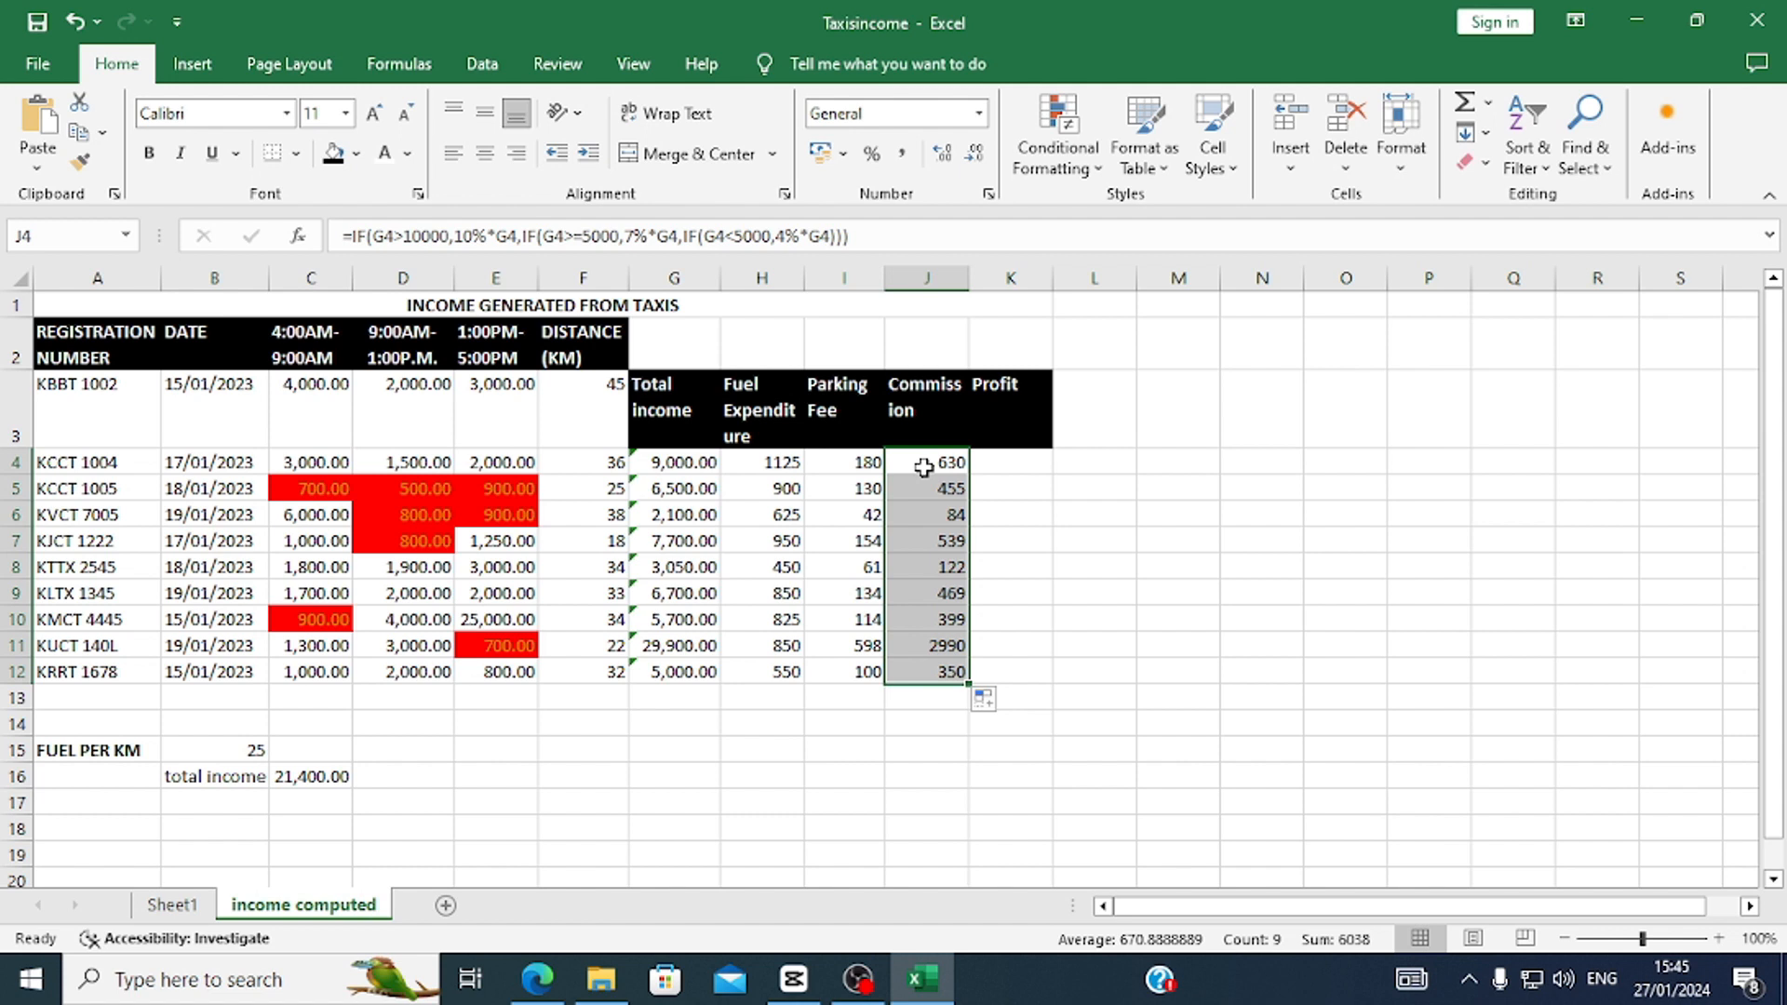
left_click(860, 238)
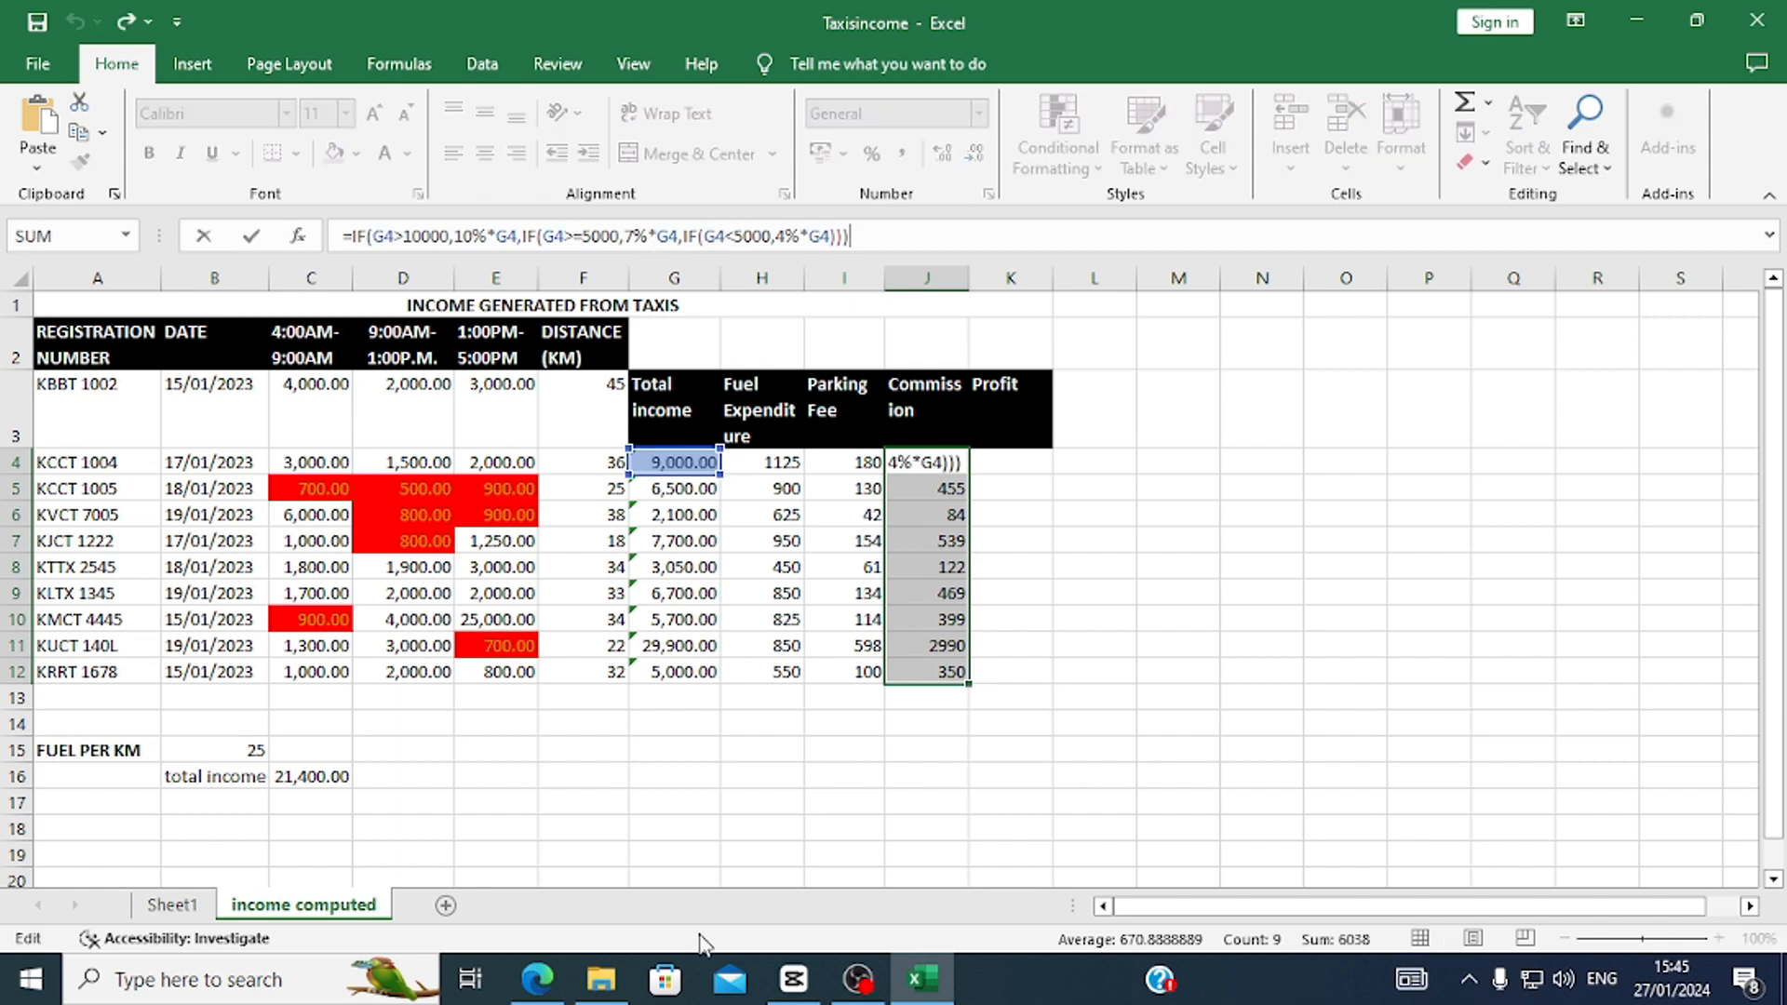
Read the Countif question (g) in the Edge exam PDF and label cell A17 COUNTIF in Excel.
left_click(540, 985)
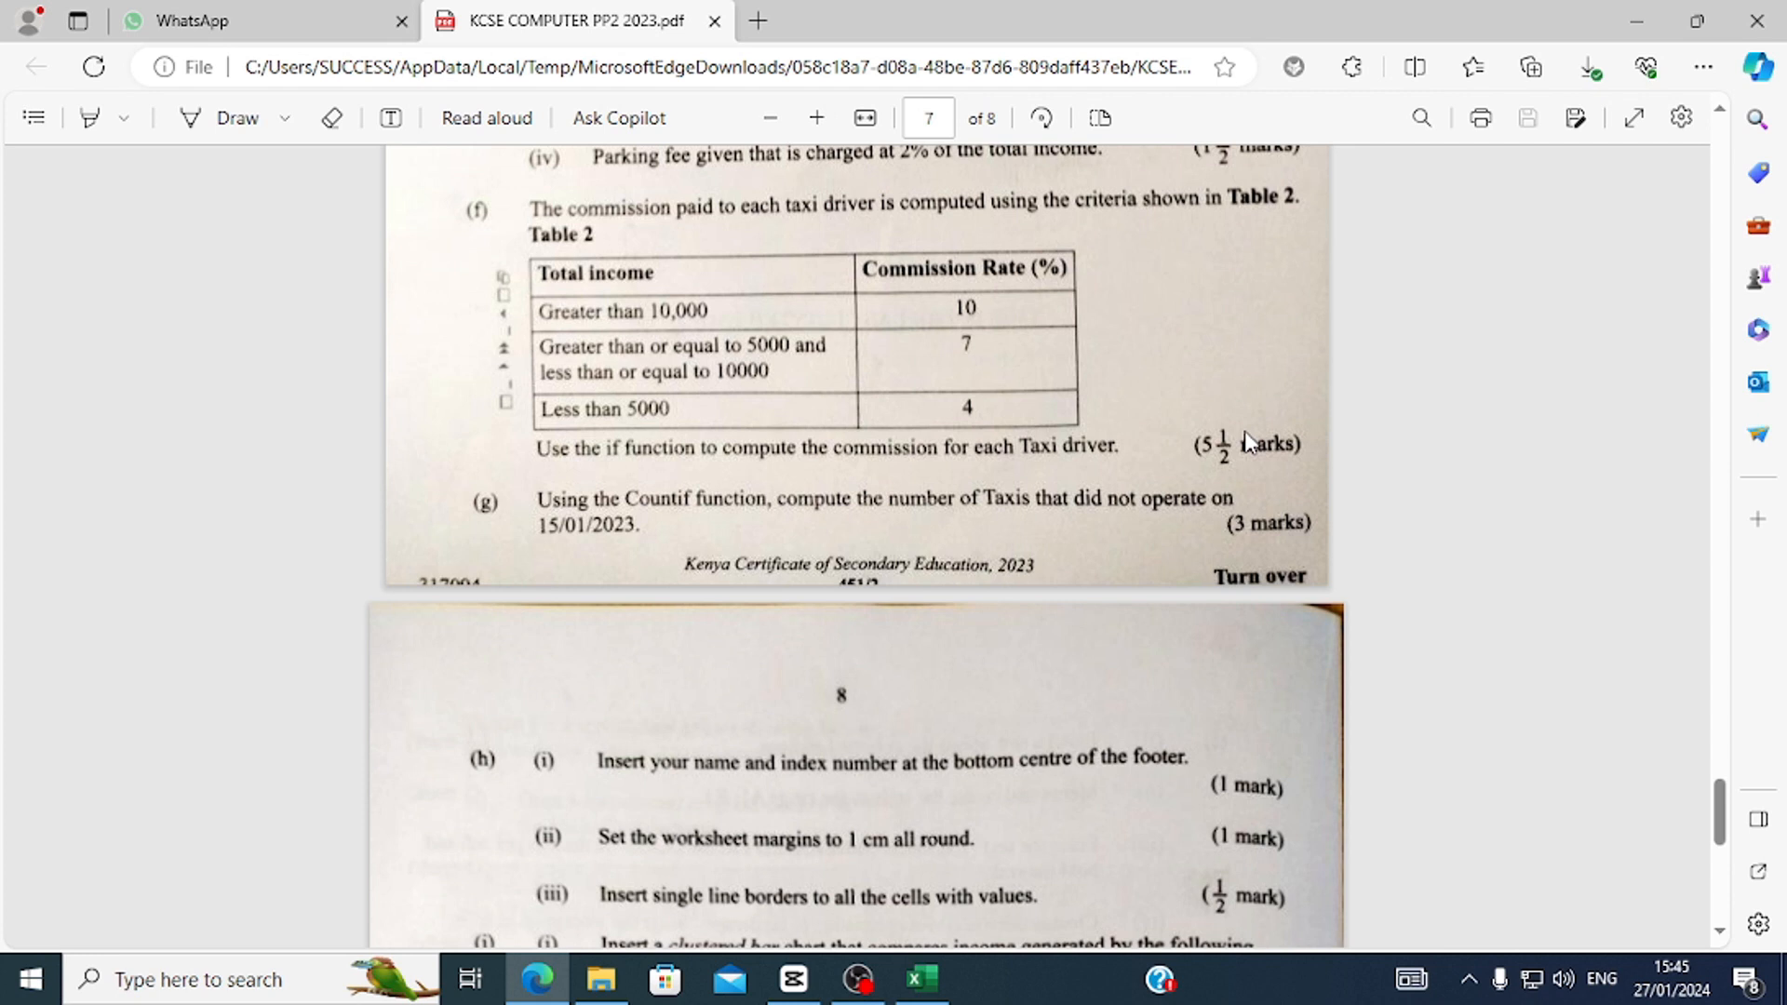
scroll(1245, 437, "down", 2)
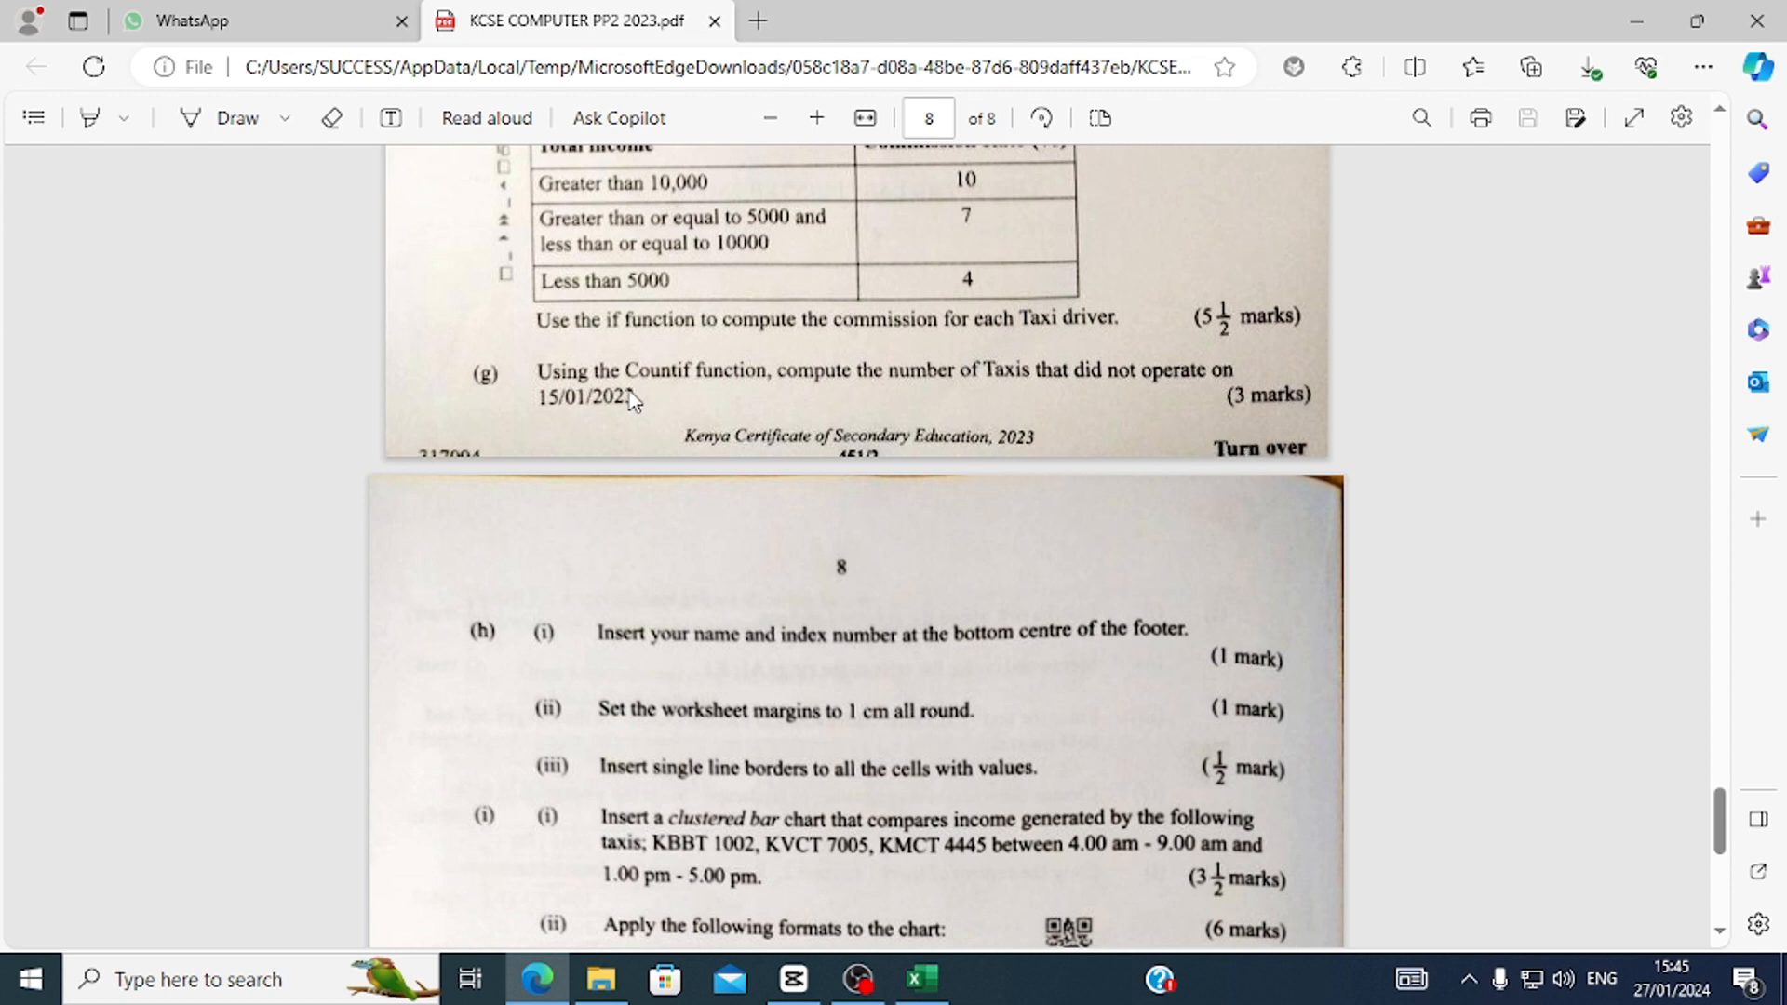
scroll(567, 371, "down", 2)
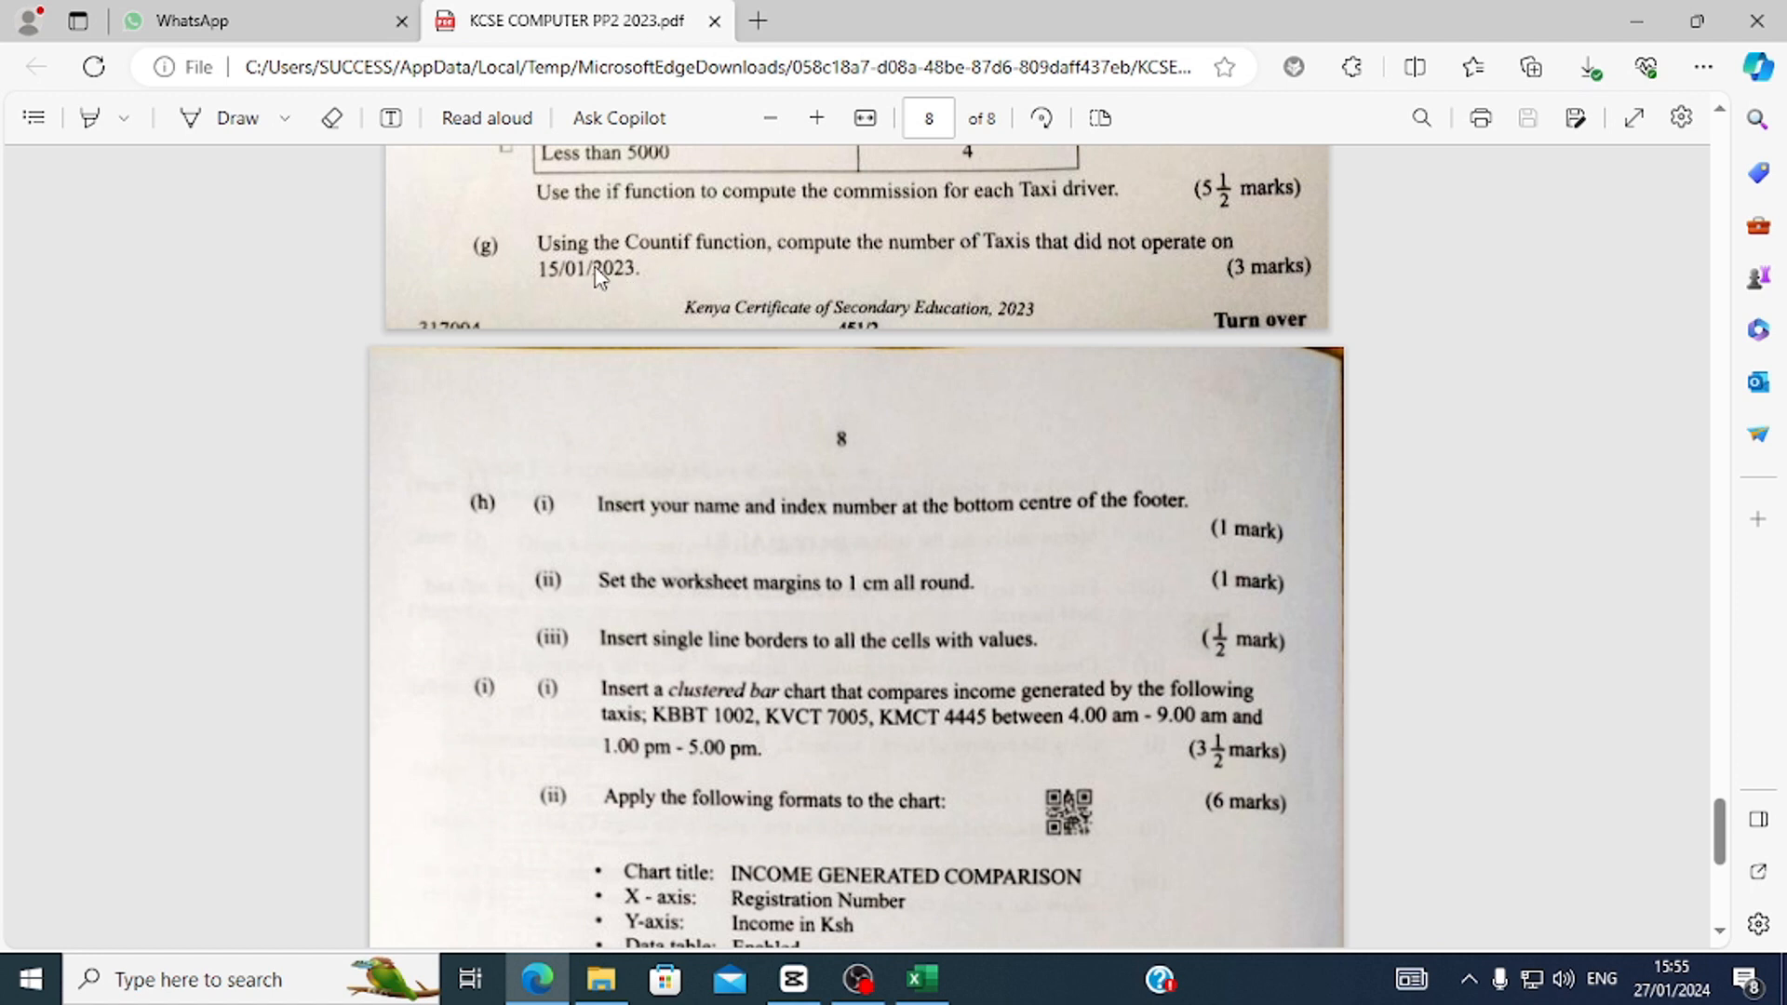
left_click(921, 979)
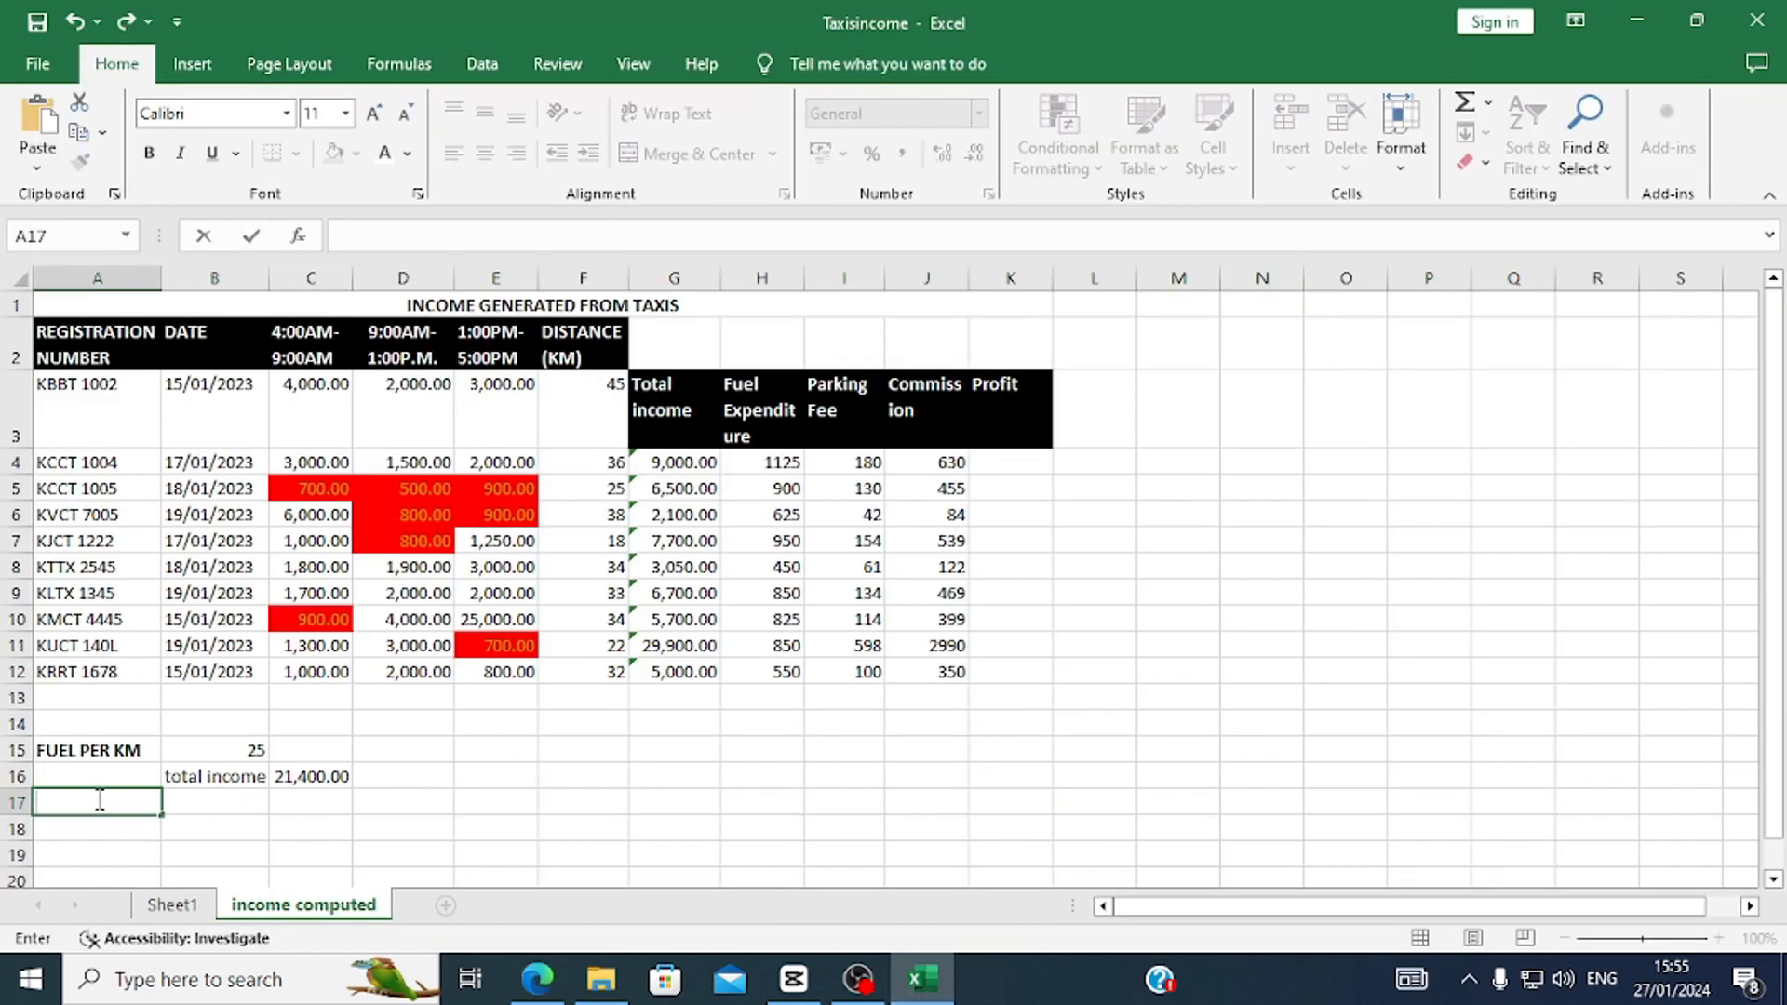
type("COUNTIF")
left_click(204, 814)
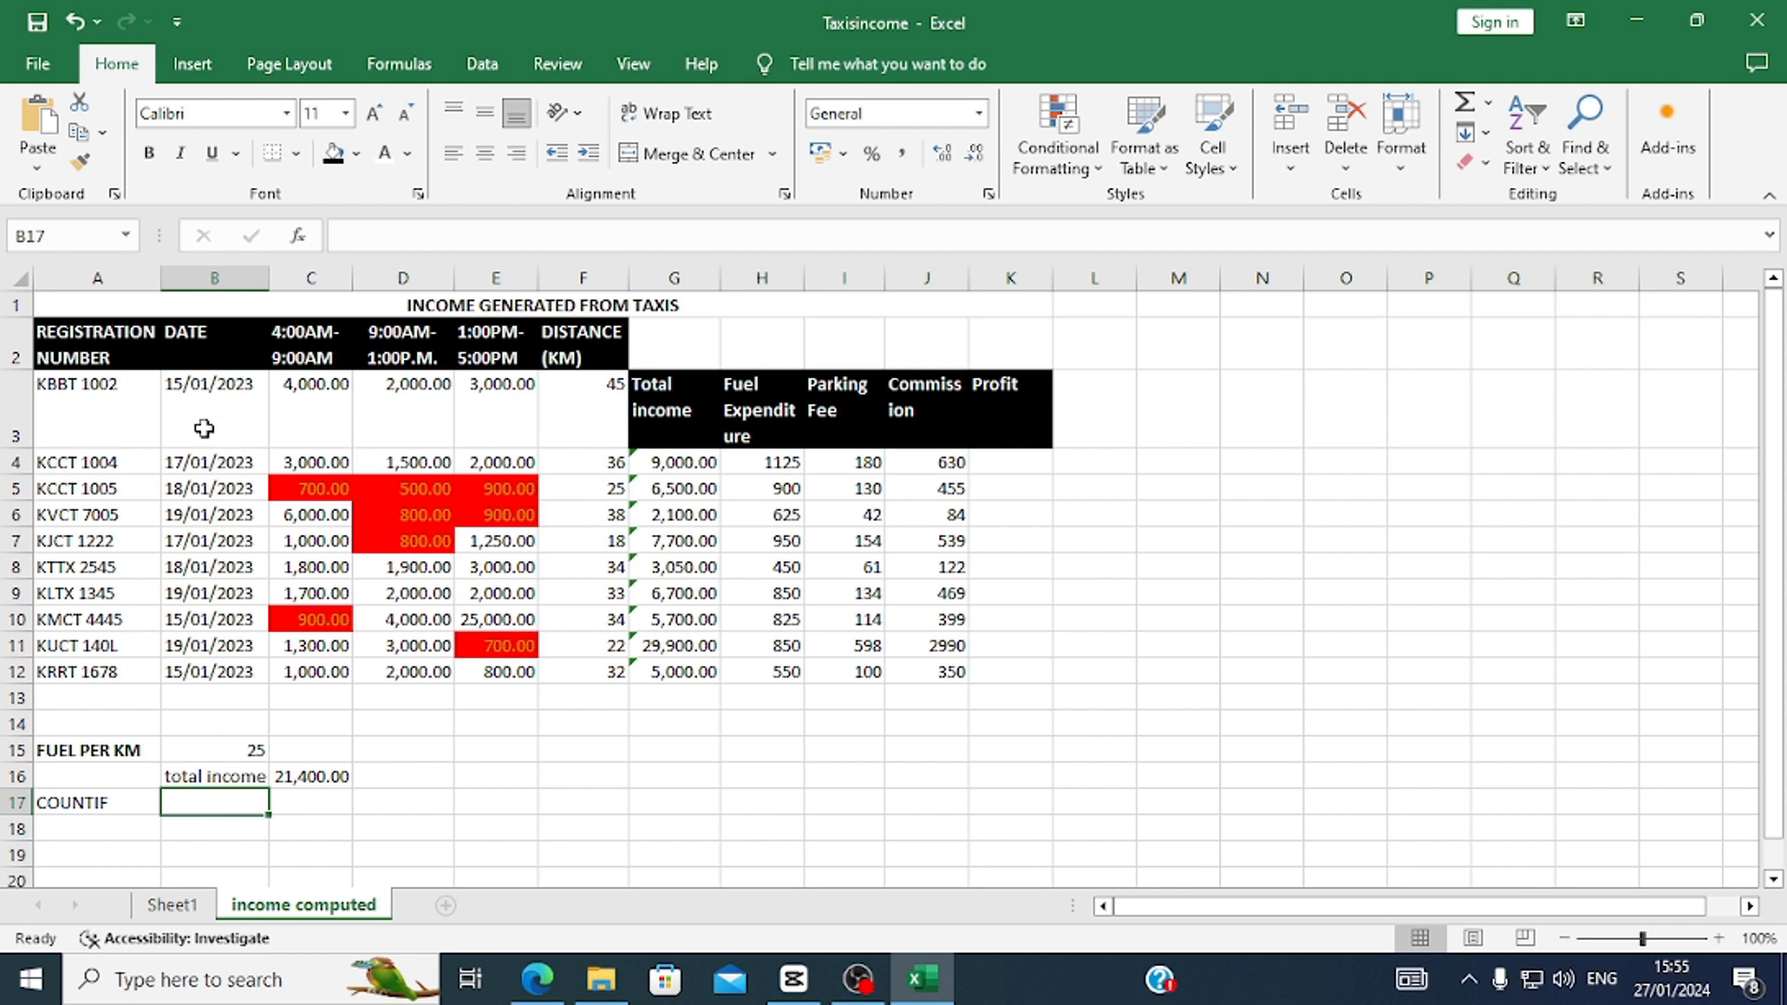
Start a COUNTIF formula in B17 with the date cells B3:B12 as its range.
left_click(352, 235)
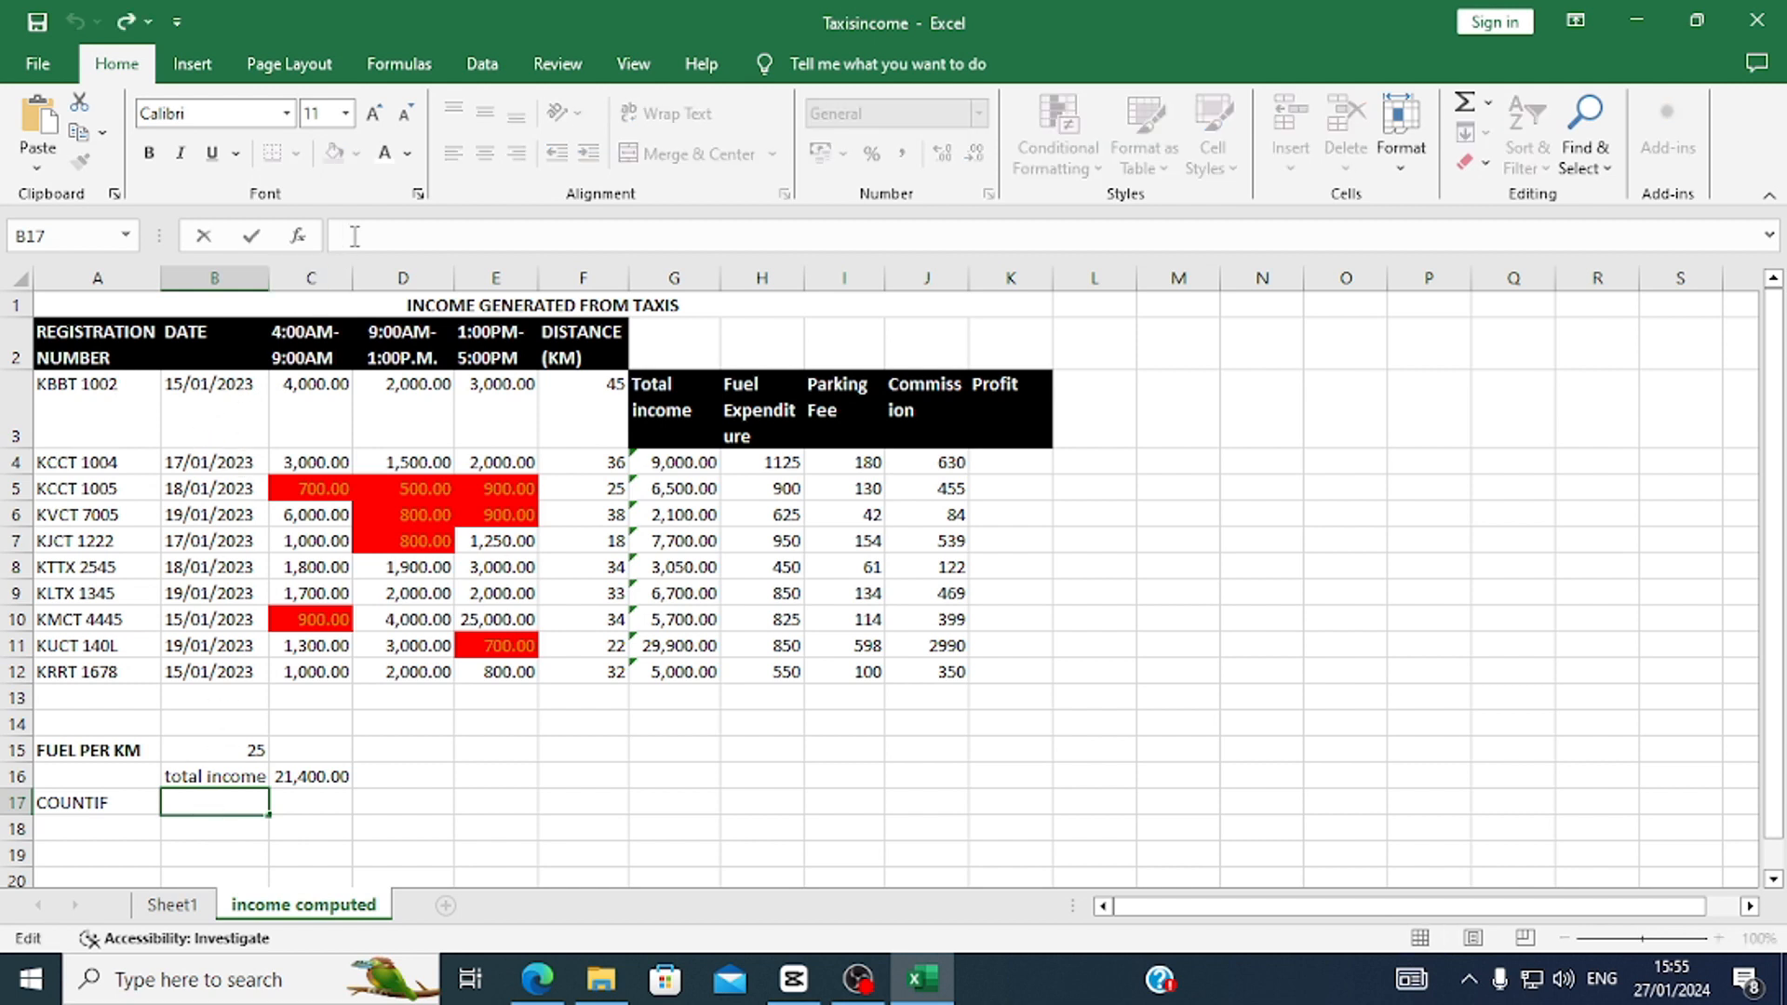
type("=")
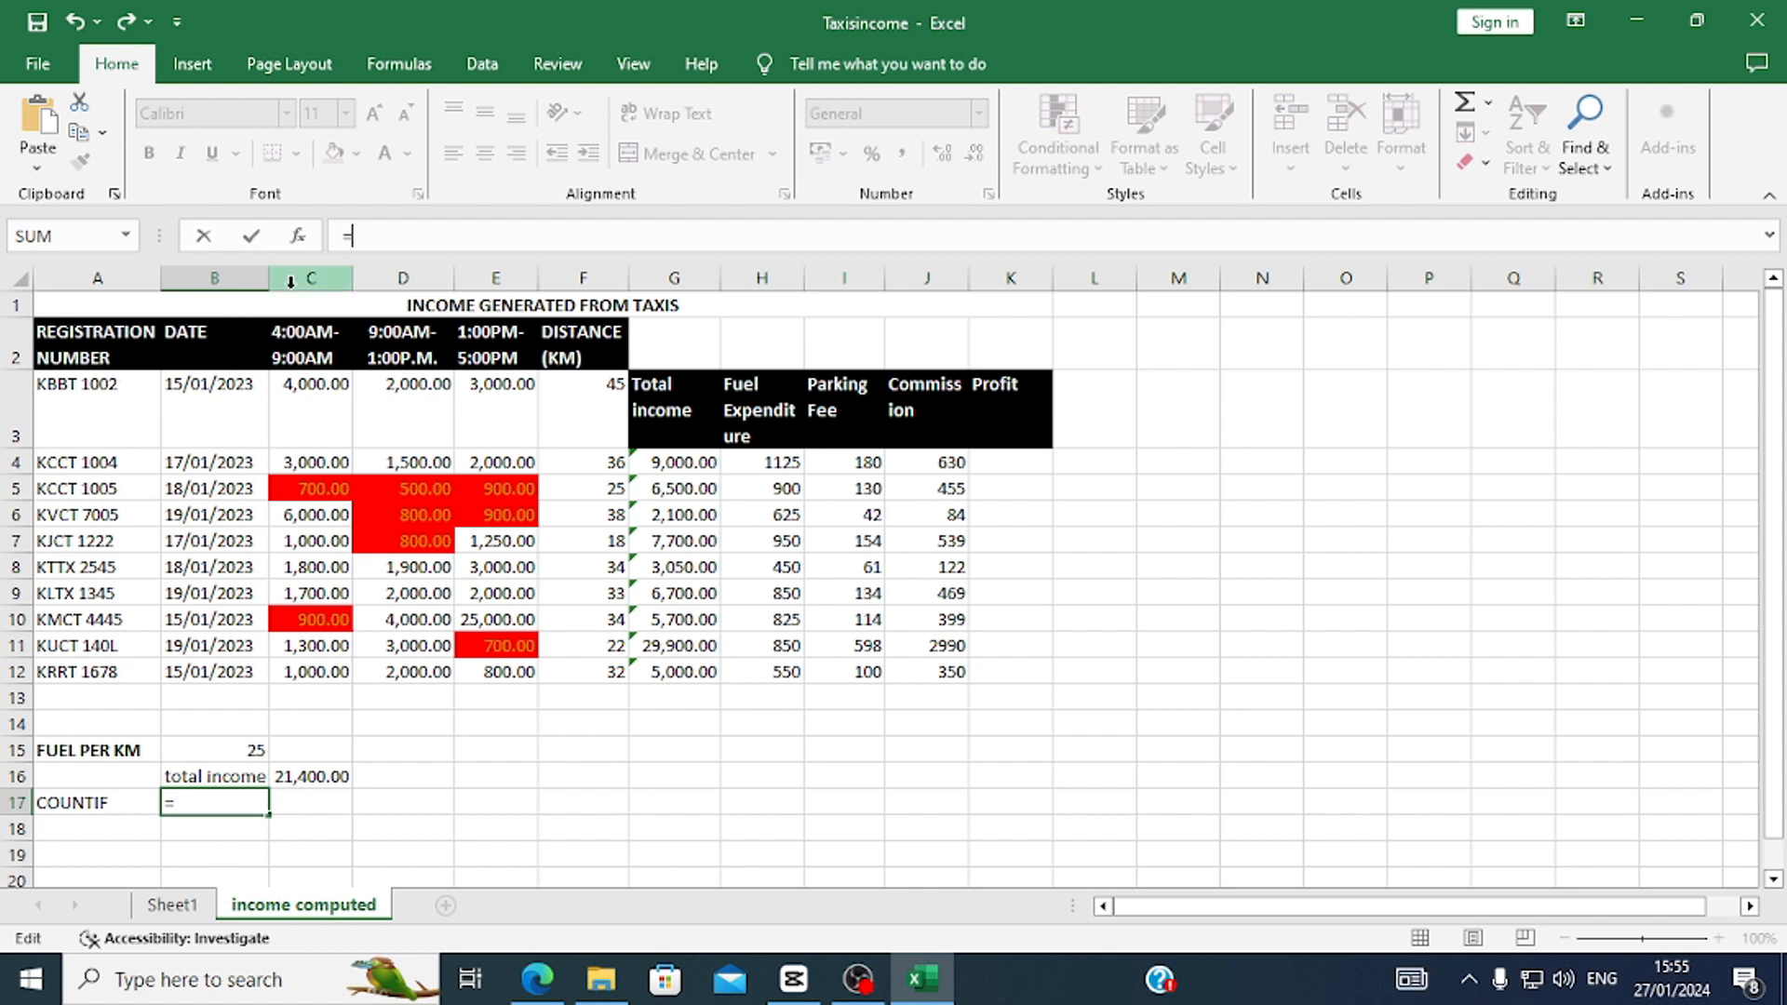
type("CO")
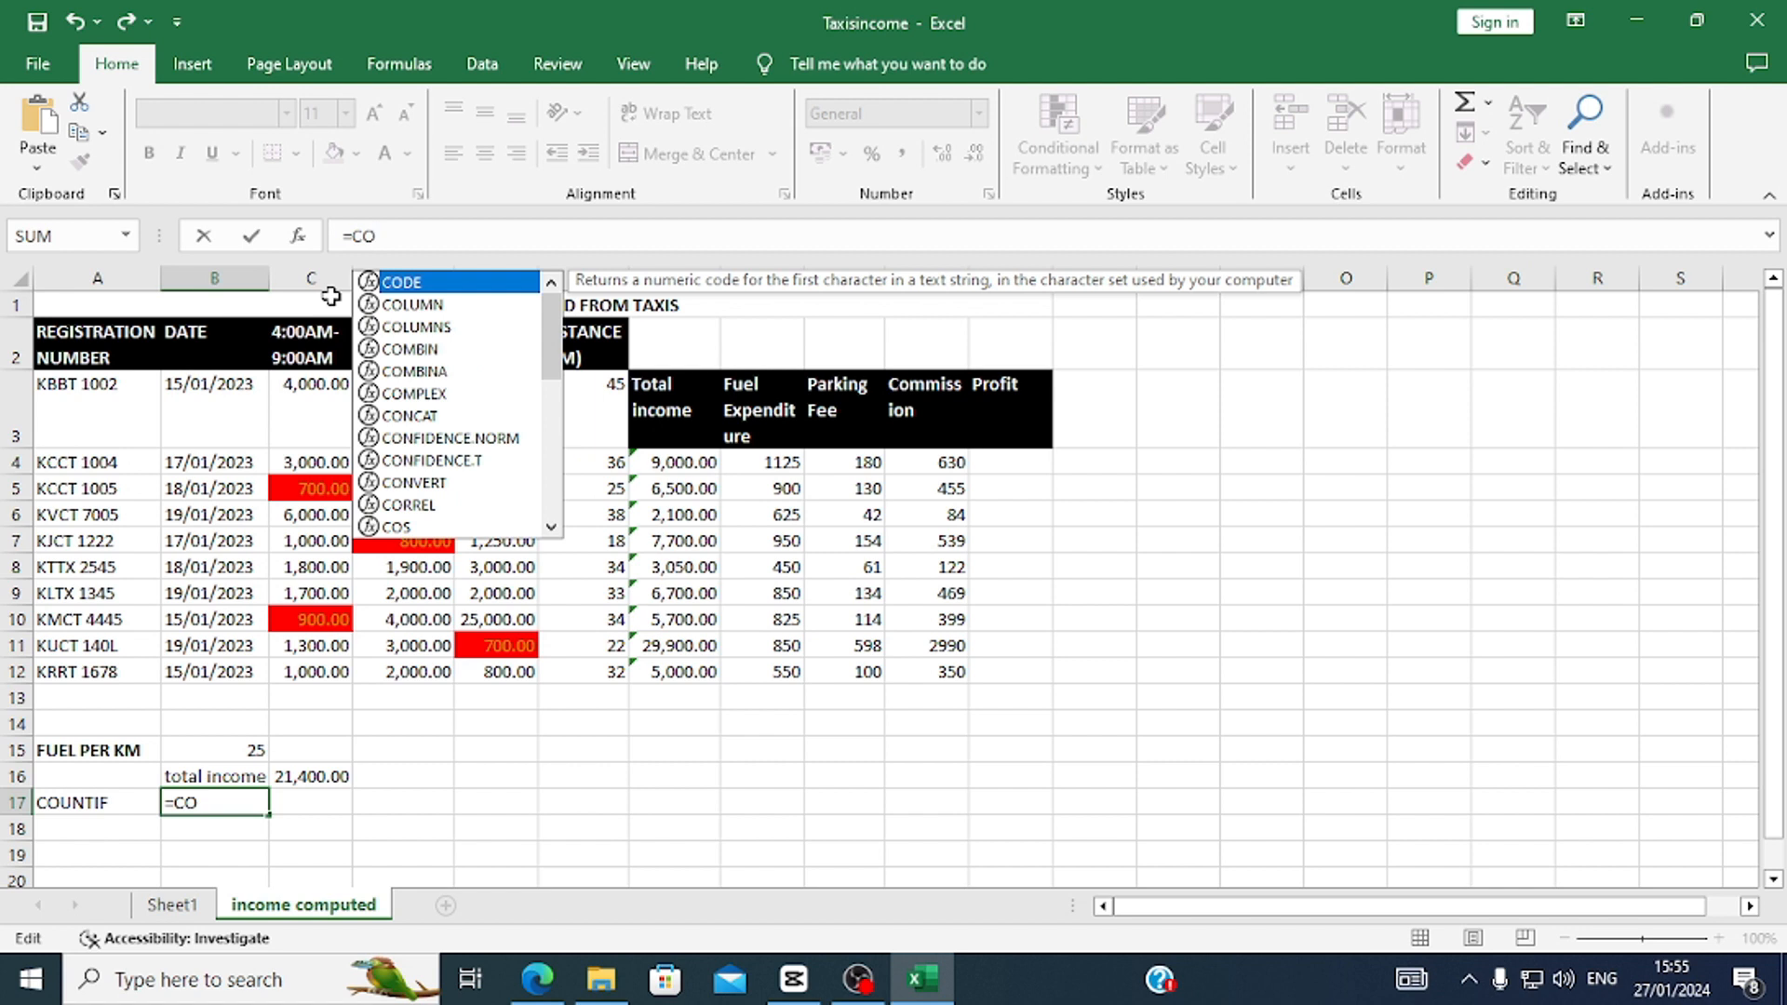
type("U")
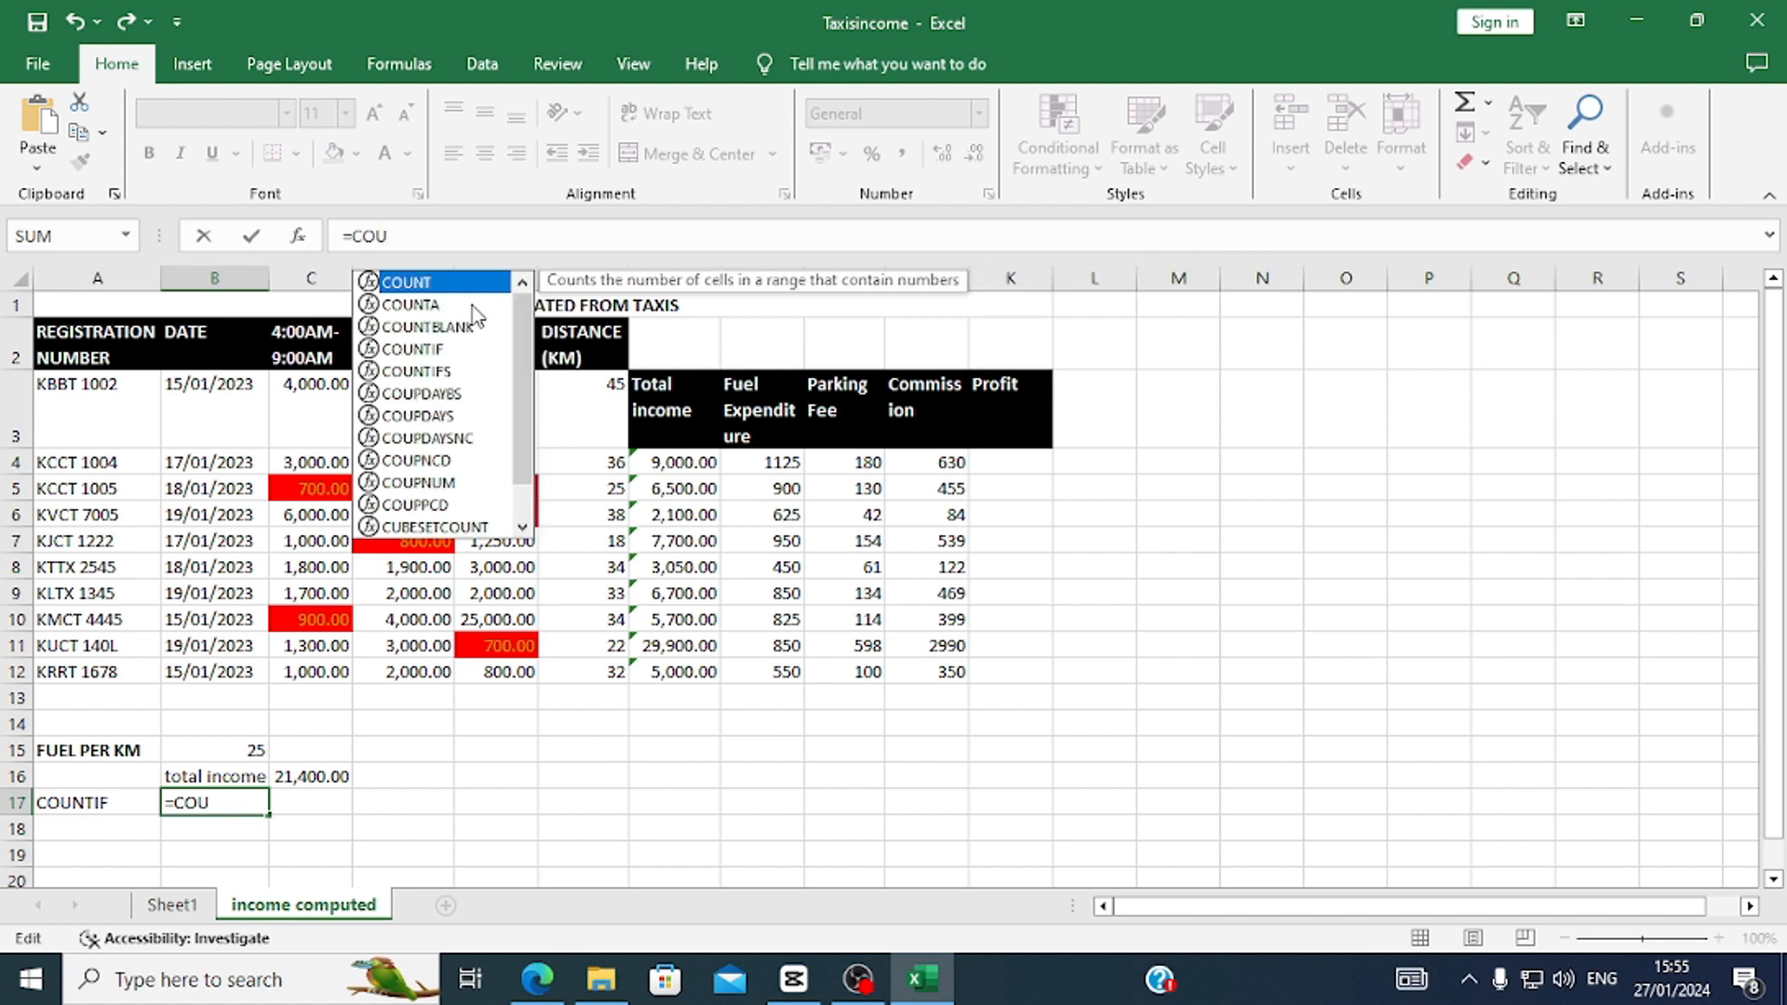
double_click(426, 352)
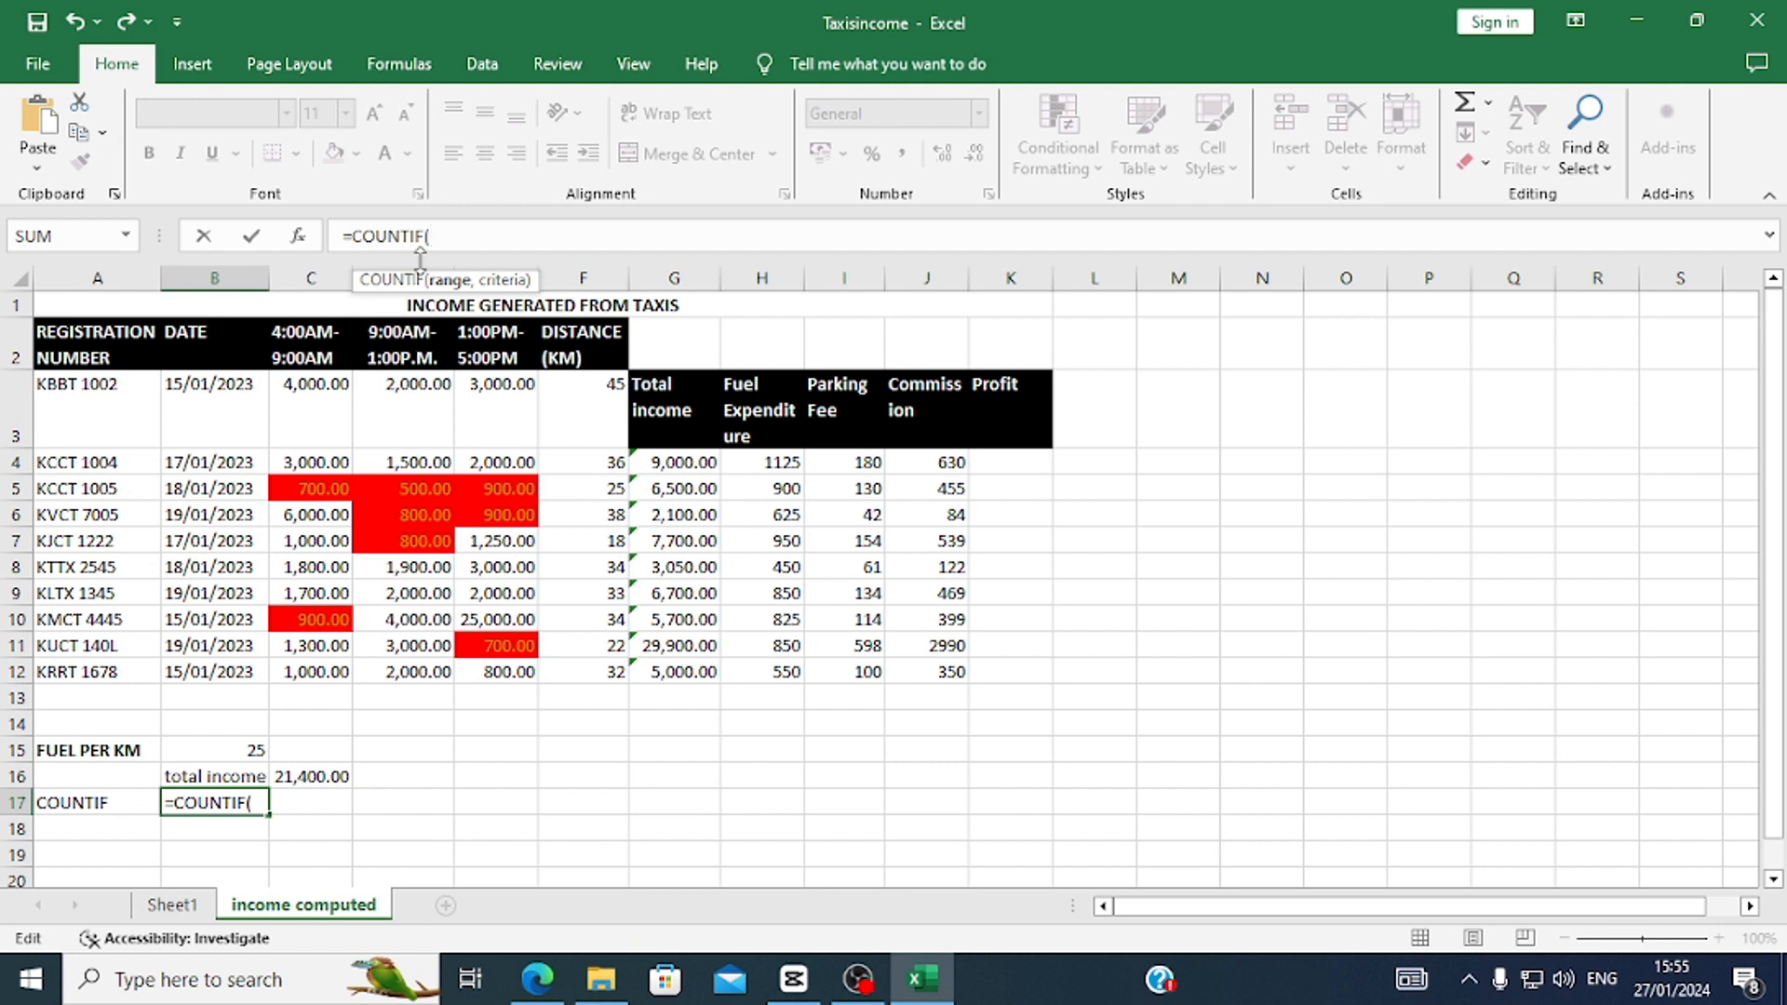
left_click(208, 414)
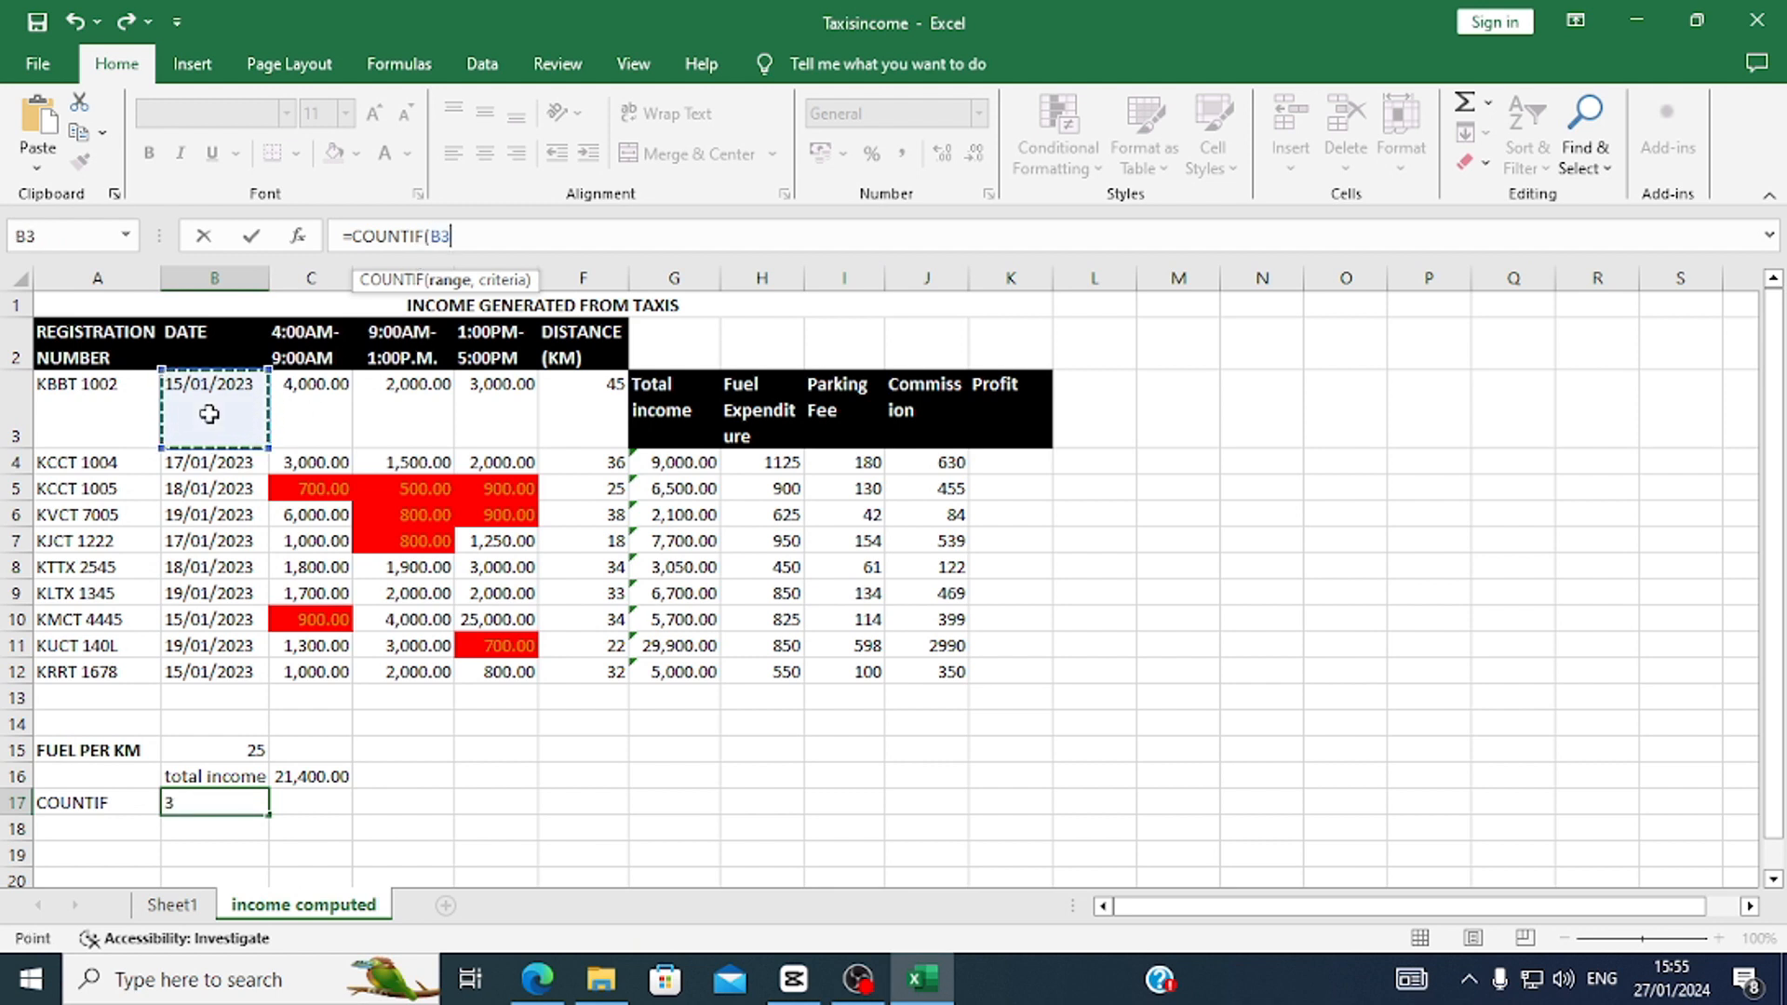
key("F8")
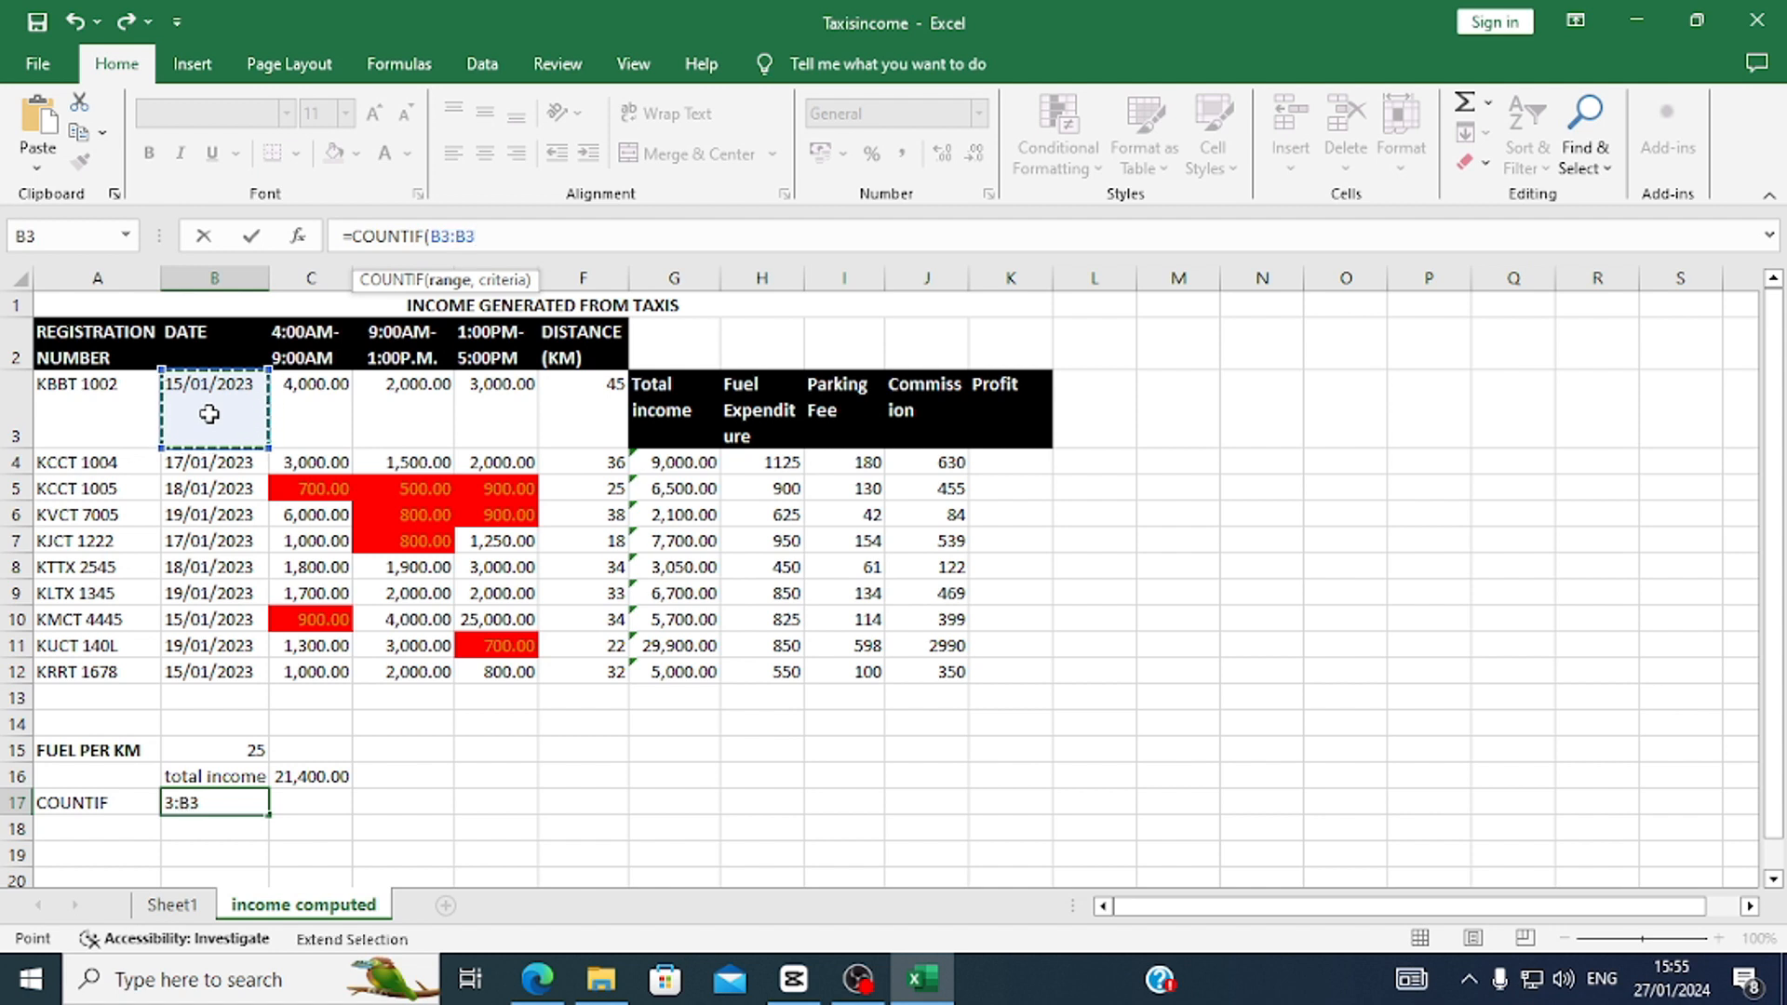
left_click(214, 670)
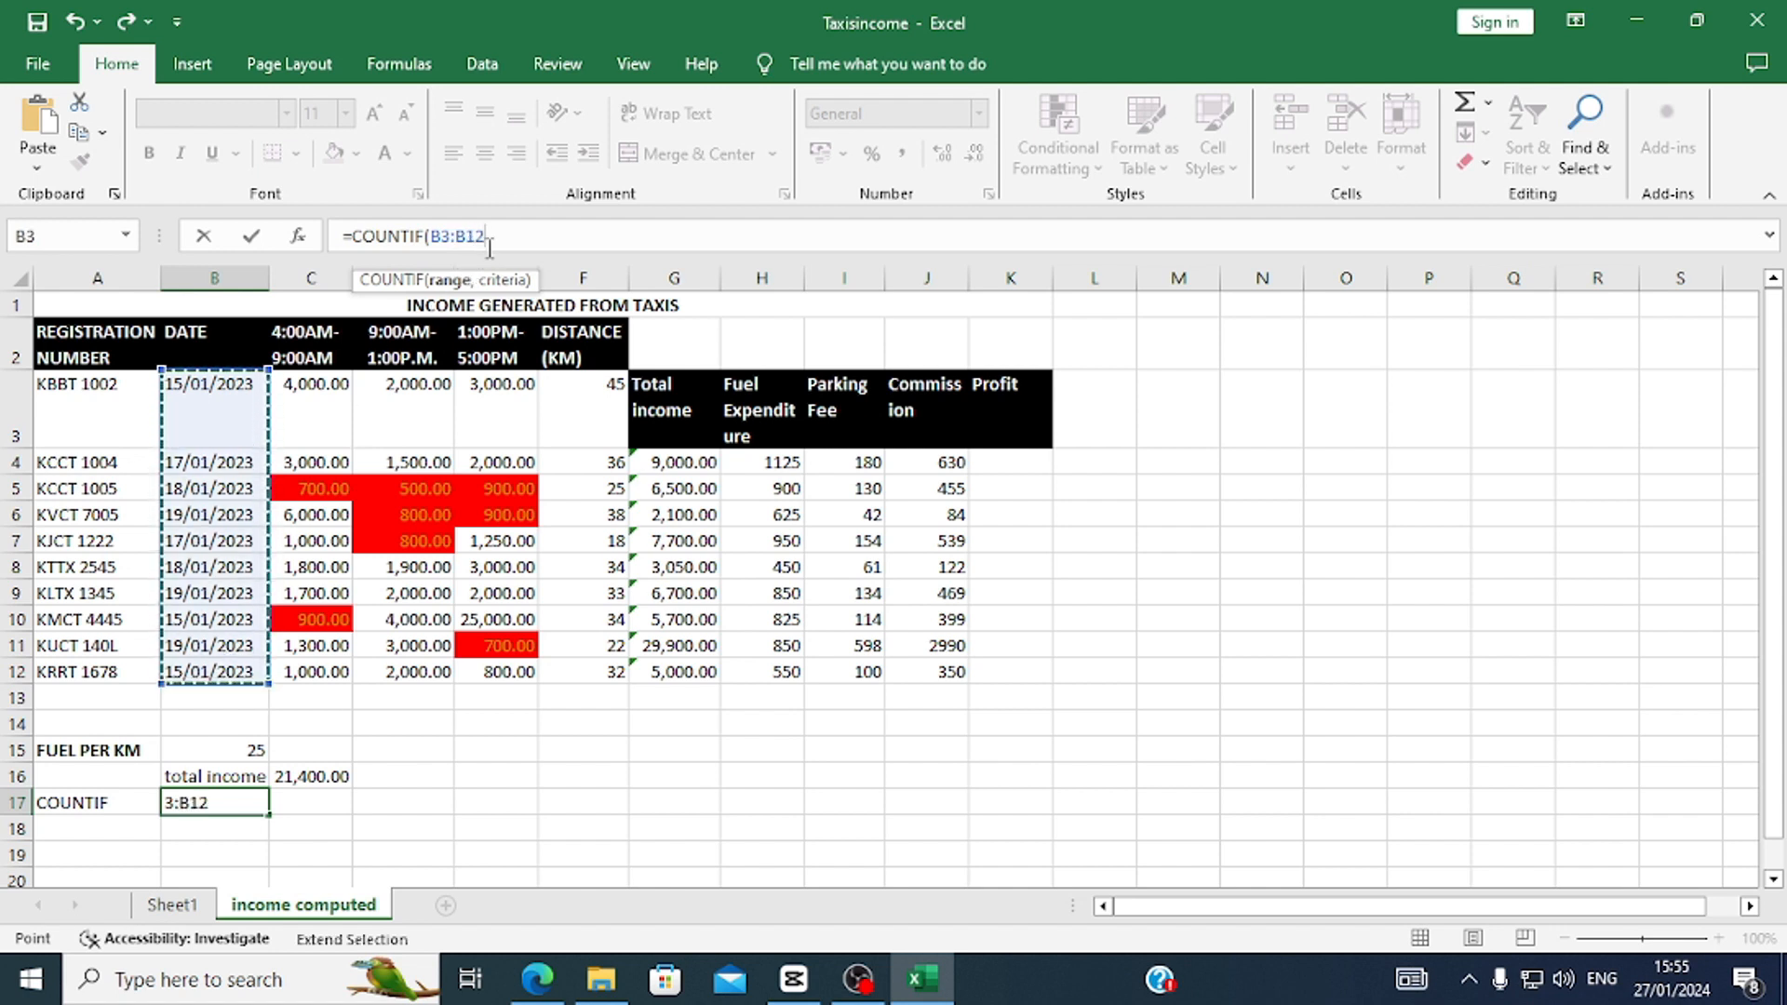
type(",")
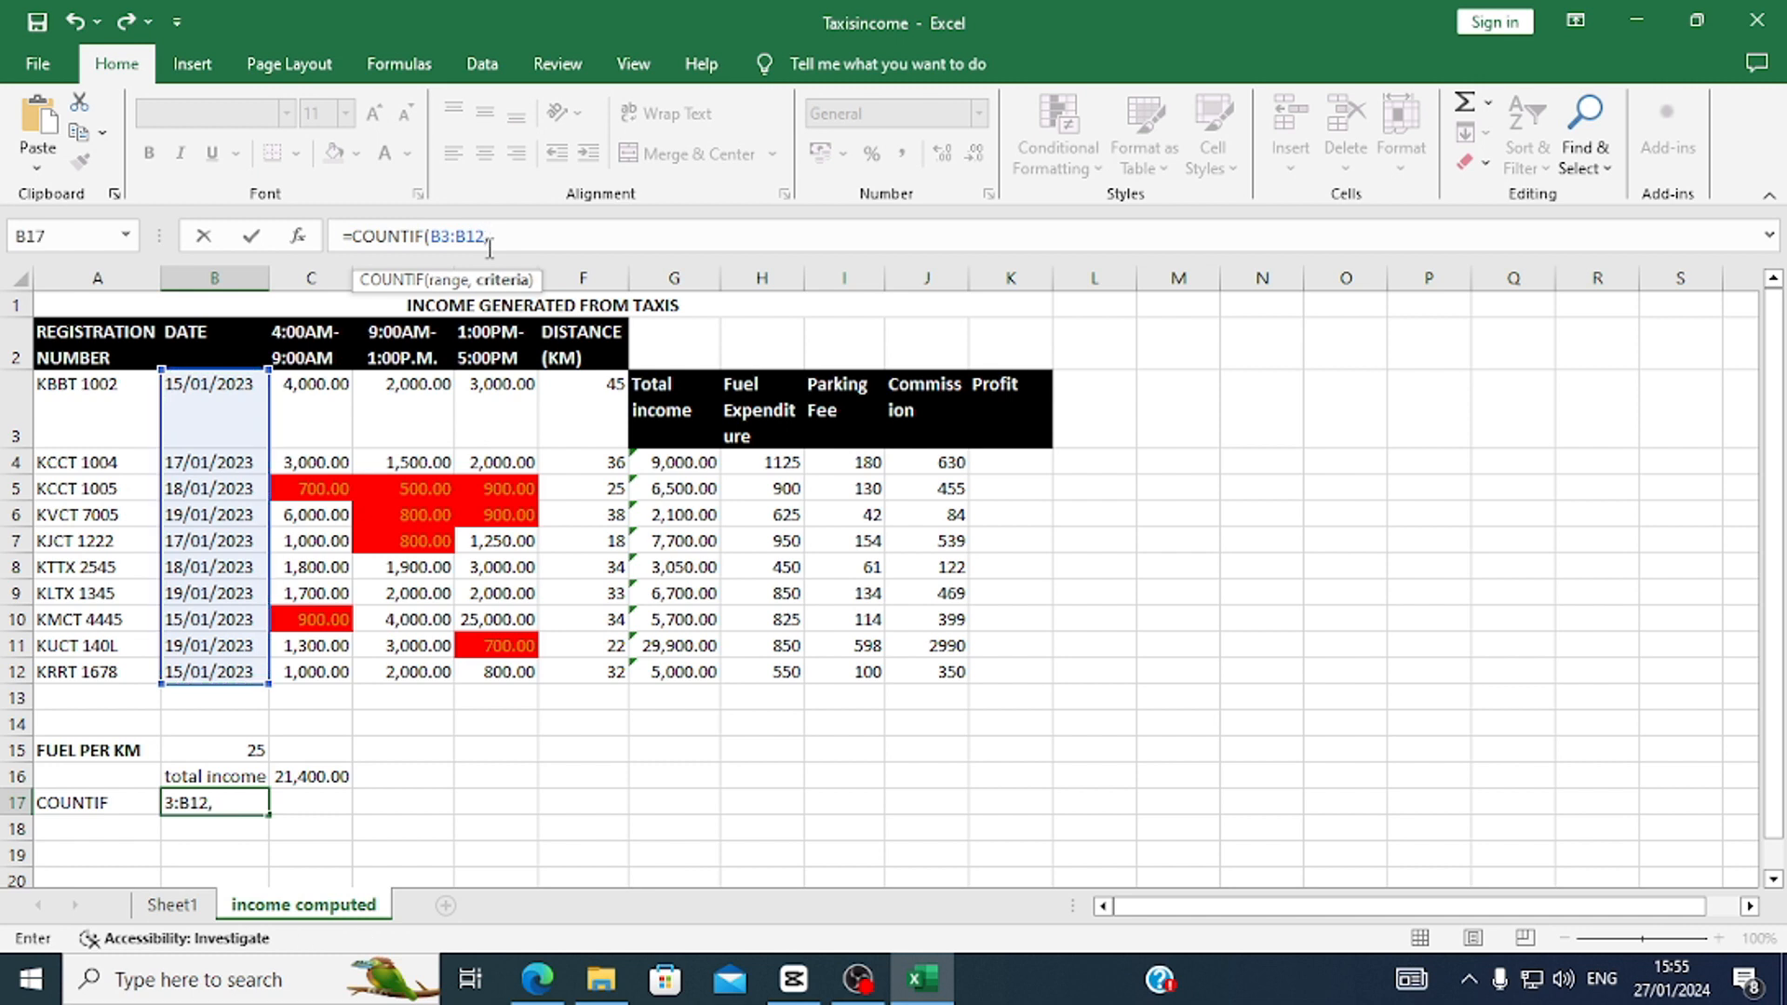
Add the criterion ">15/01/2023" to B17's COUNTIF formula, close the bracket and enter the formula.
type("\"\"")
left_click(498, 239)
type("15")
type("/01/")
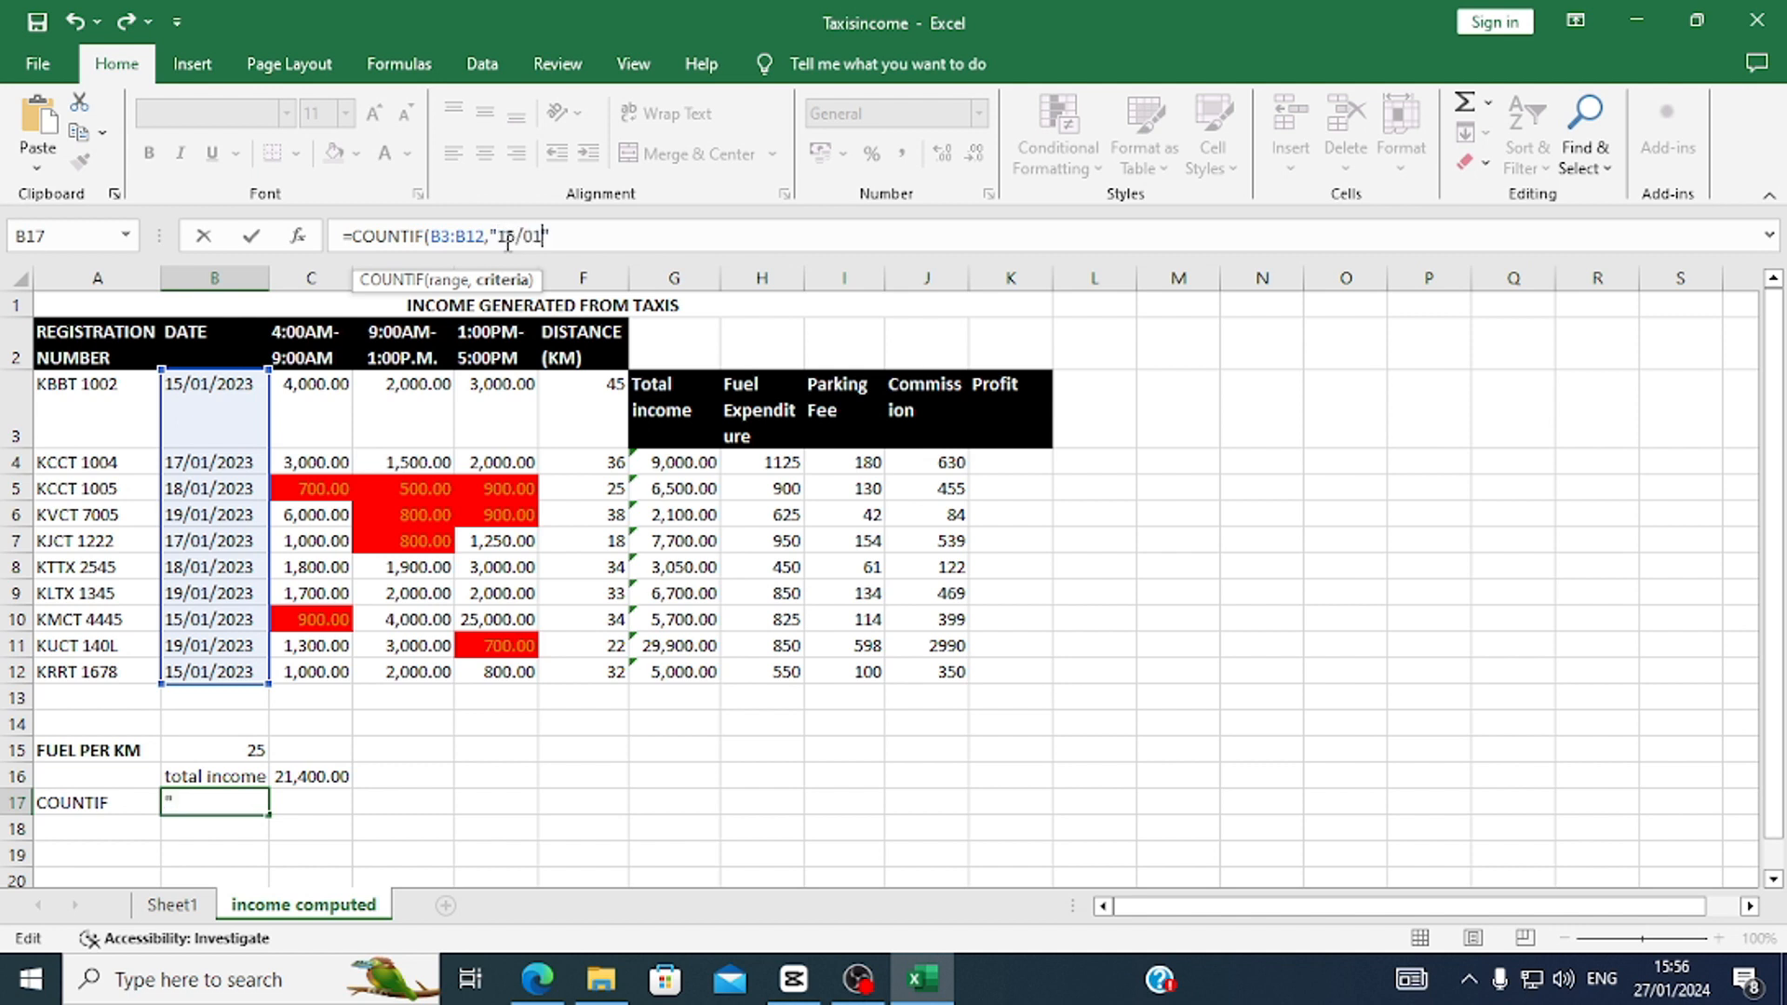
type("2023")
left_click(500, 239)
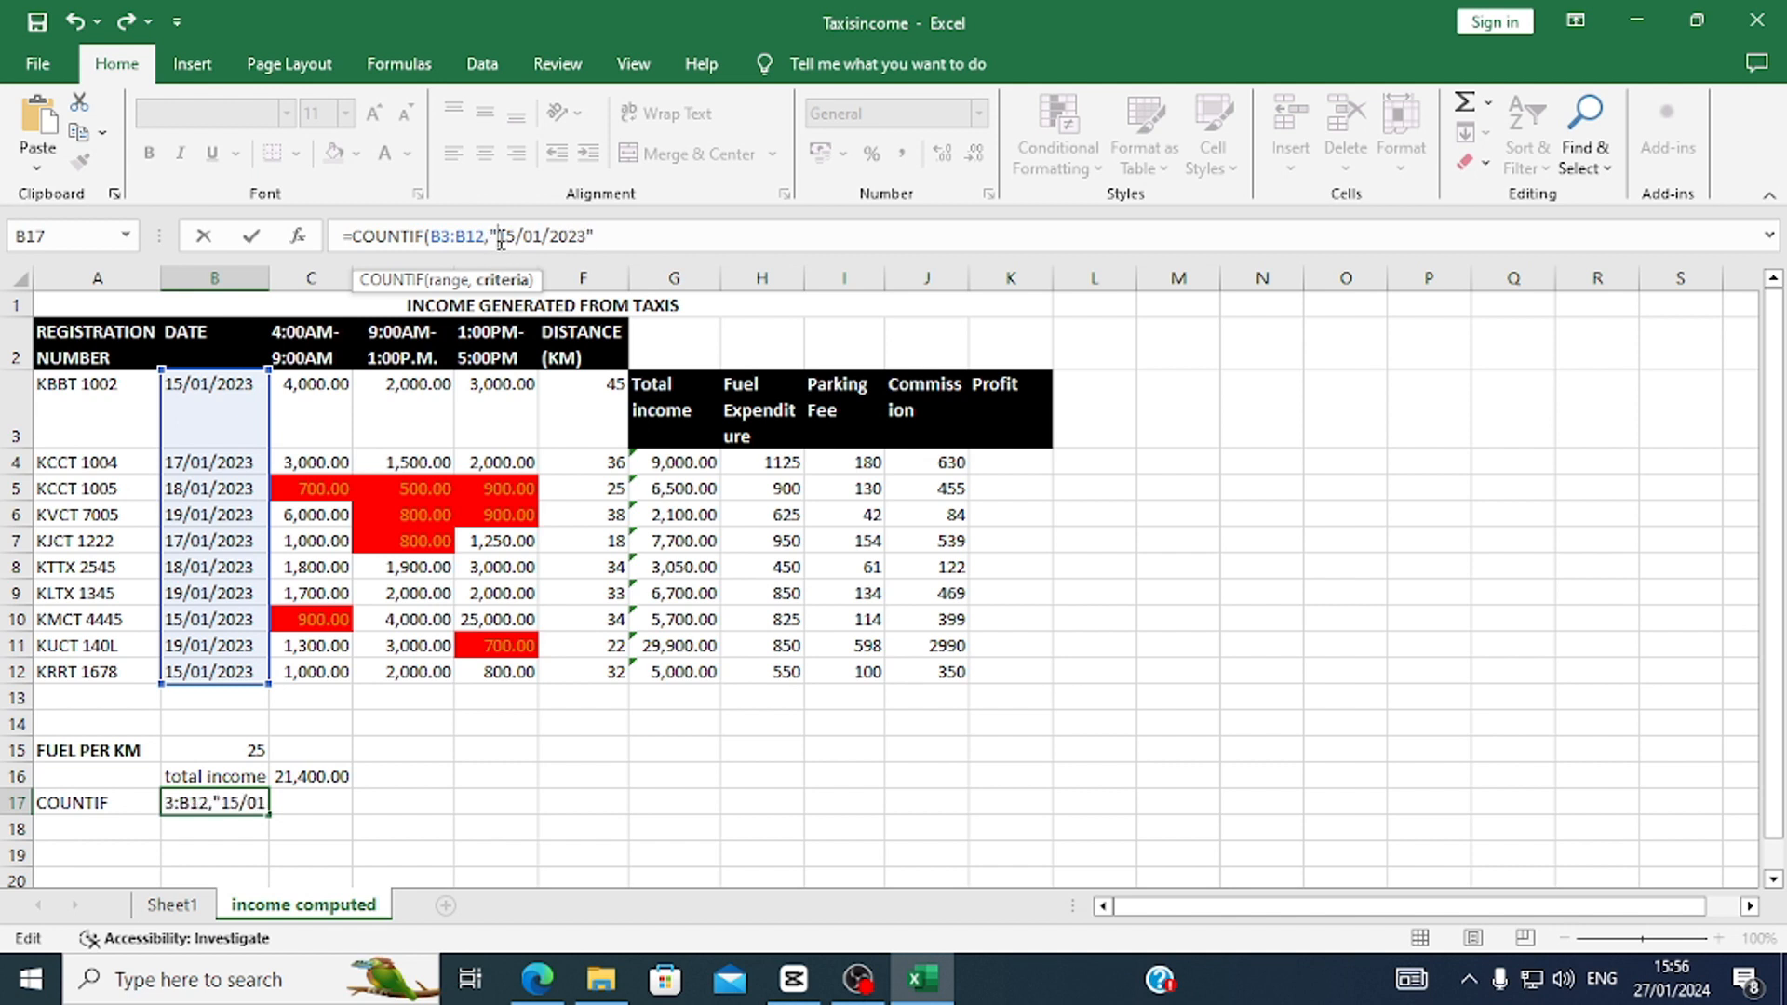
type(">")
left_click(622, 239)
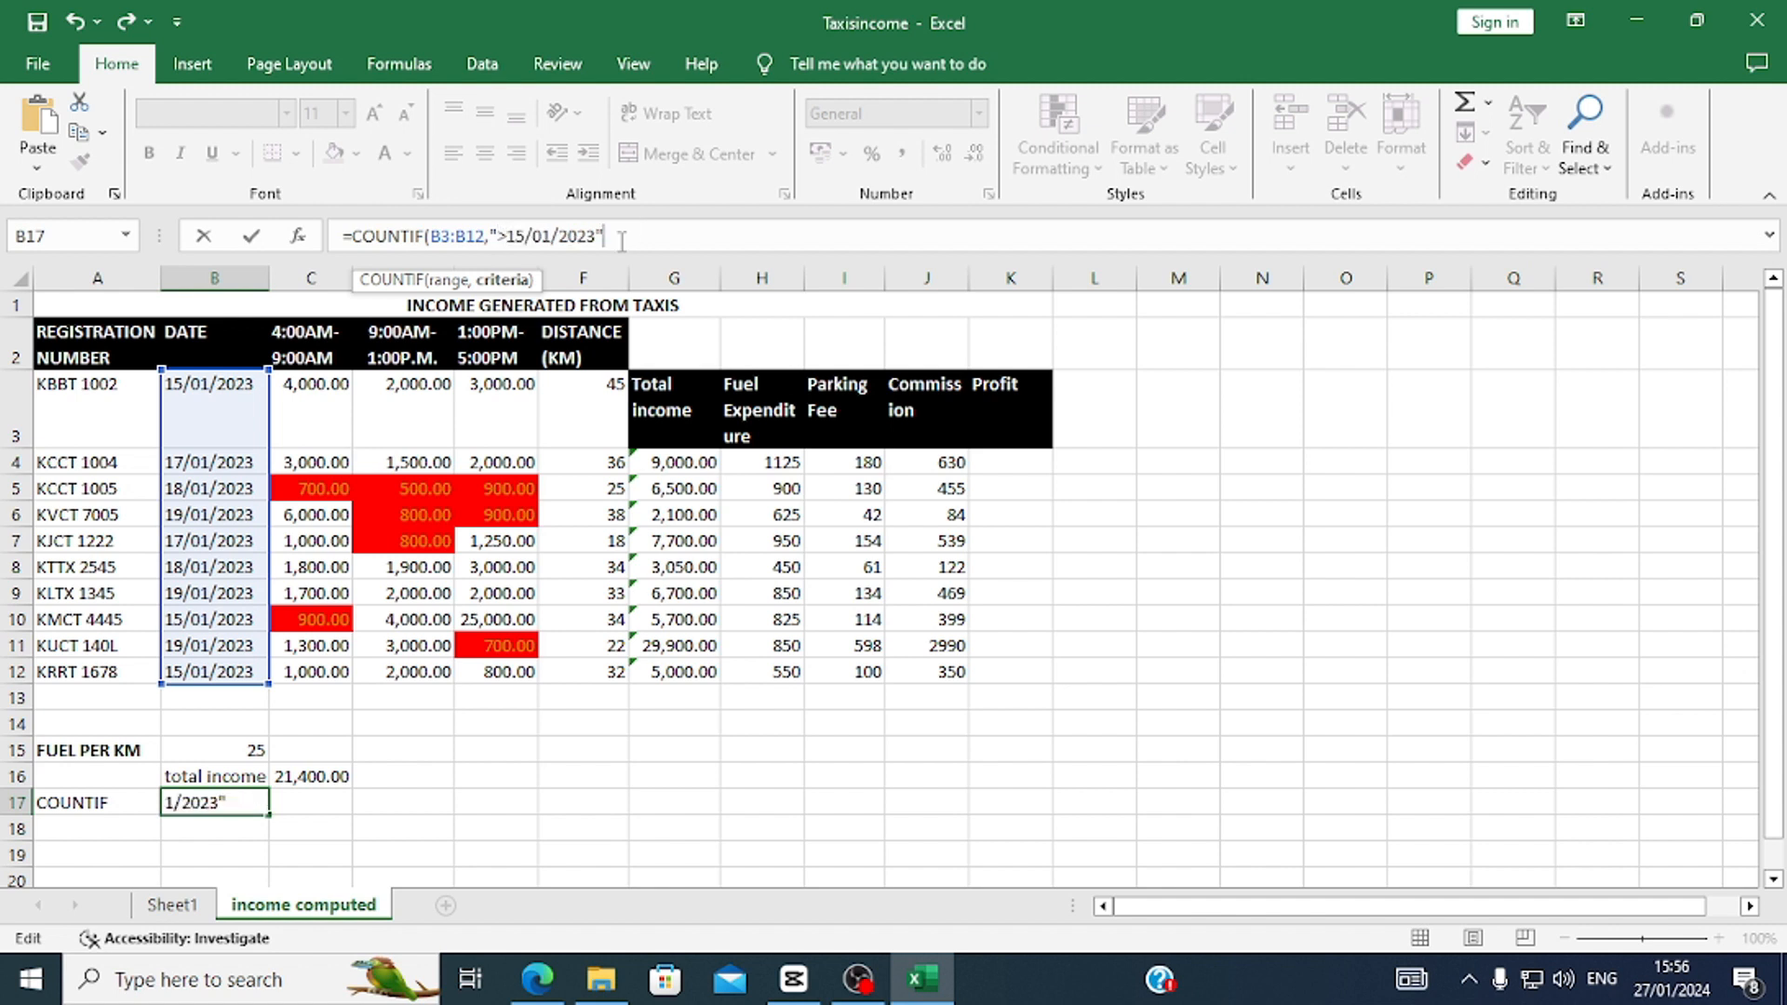
type(")")
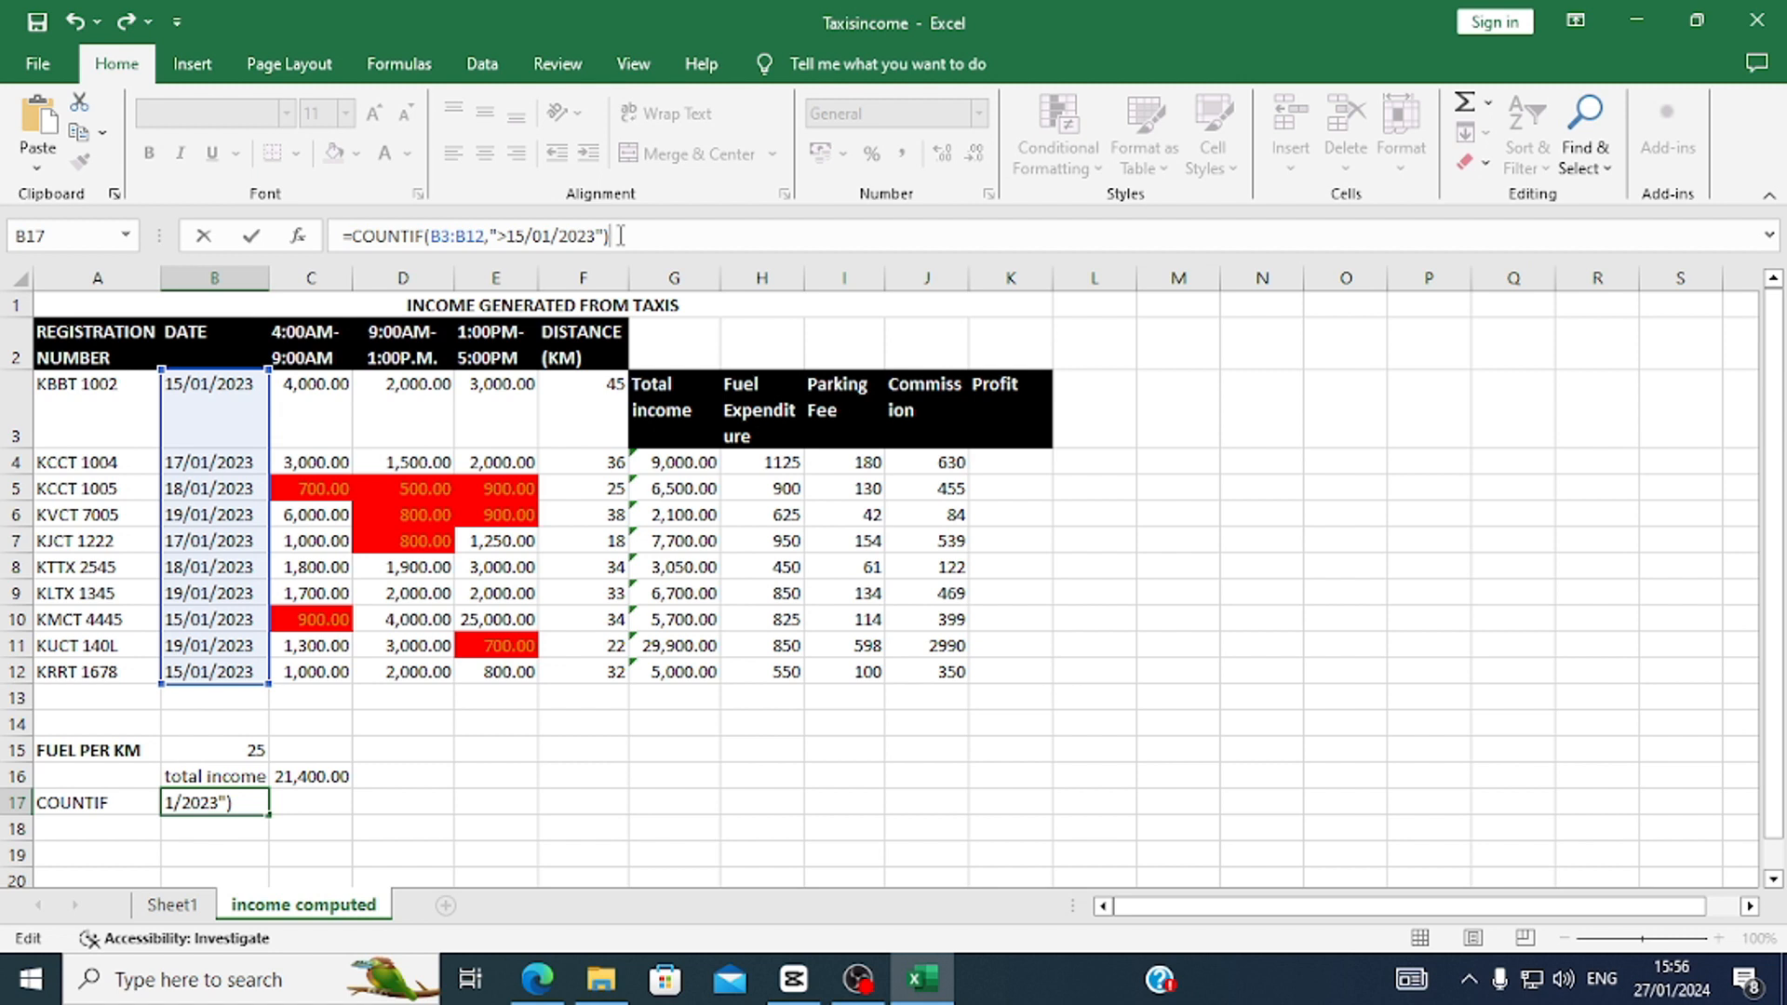
key("Return")
left_click(209, 806)
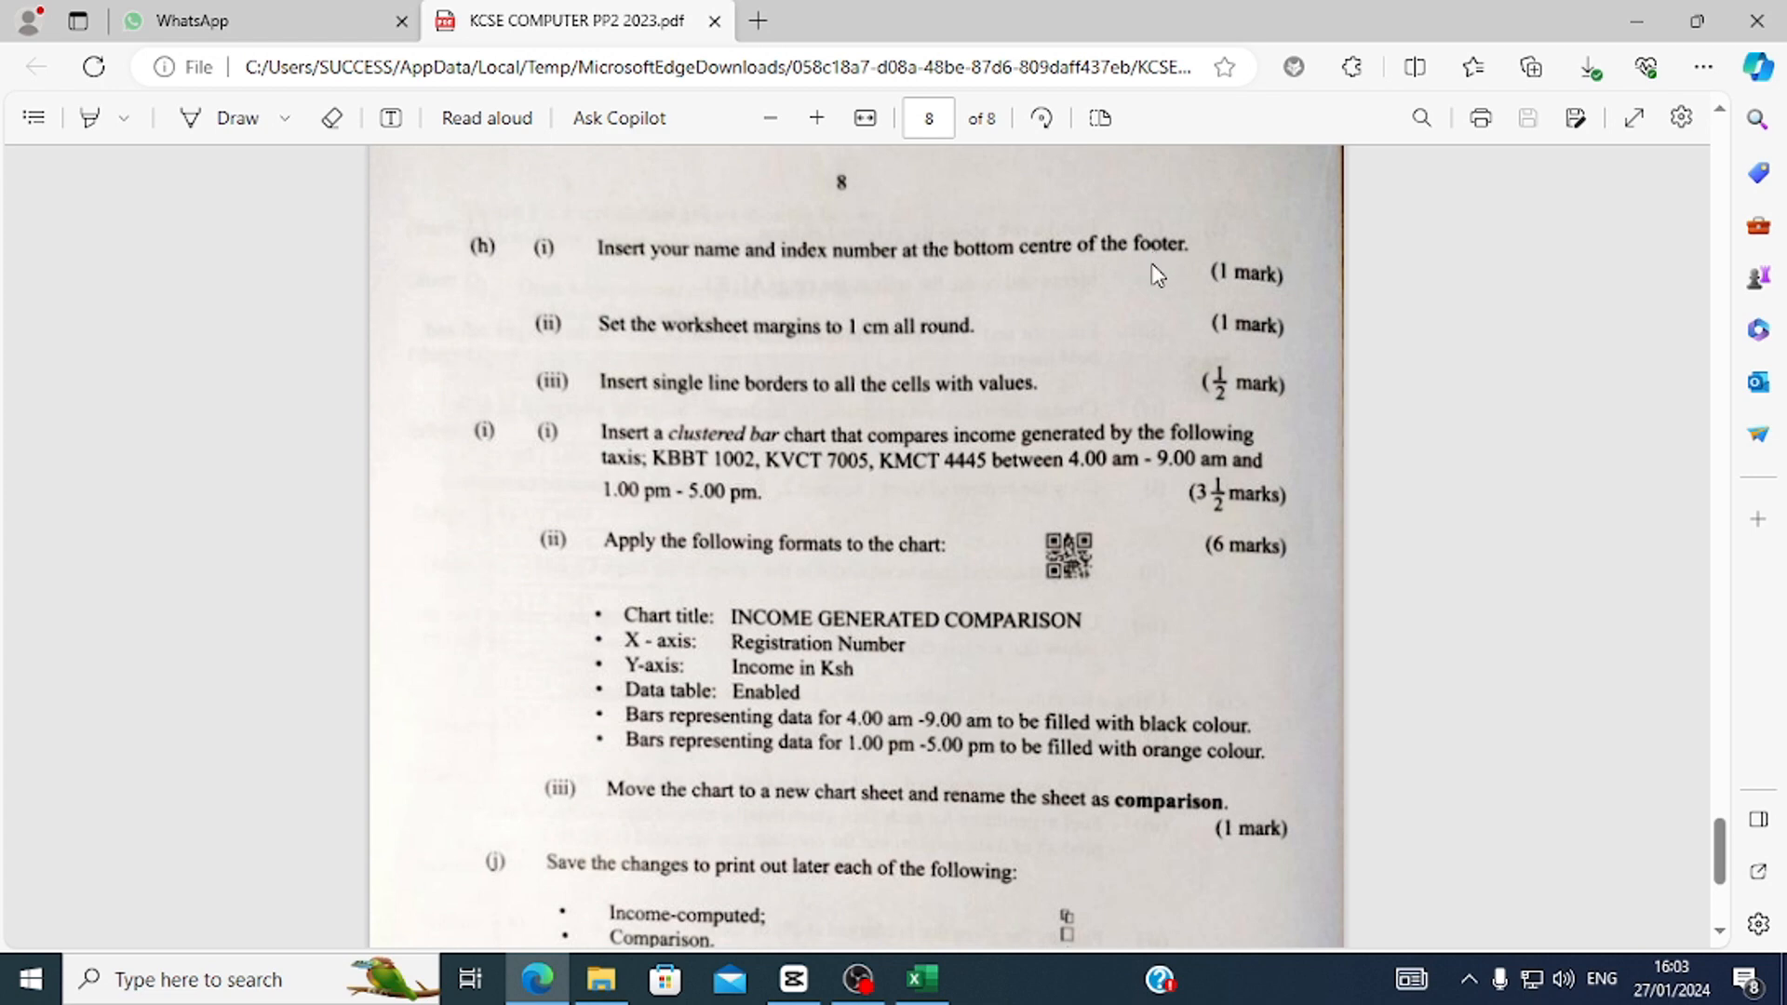
Return to Excel and create a custom footer for the income computed sheet with SUBSCRIBE in its center section.
left_click(921, 979)
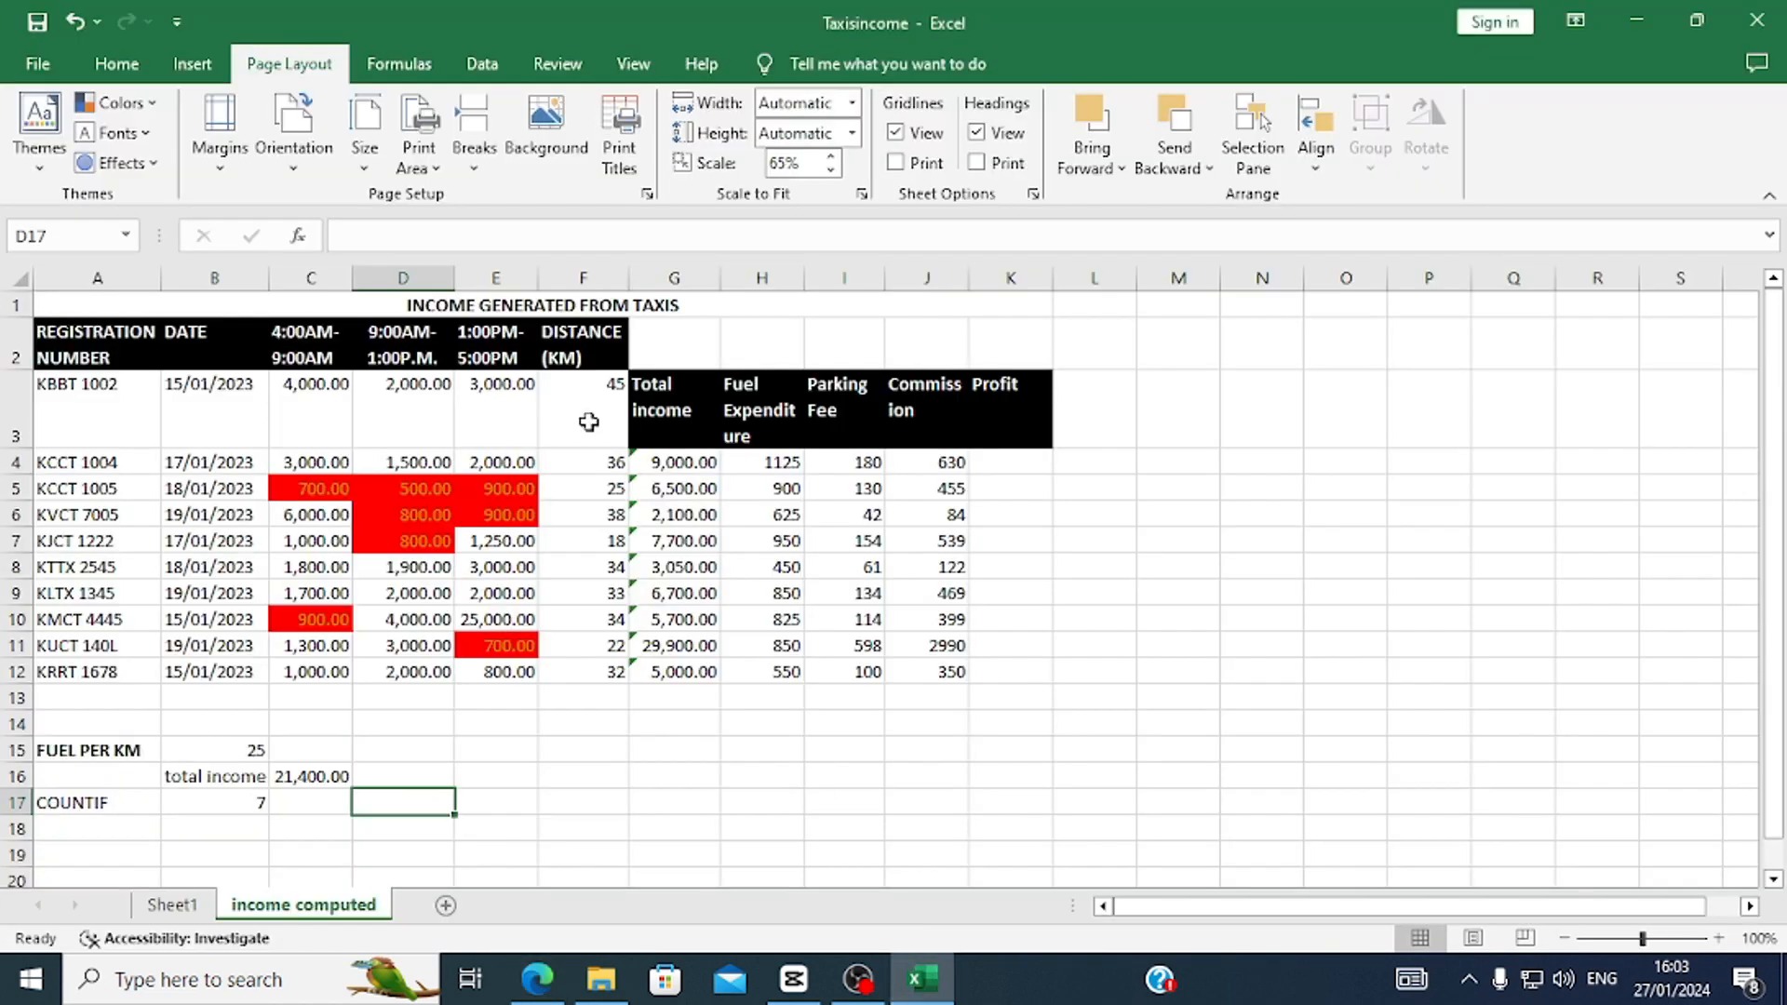
left_click(115, 65)
left_click(287, 67)
left_click(1034, 194)
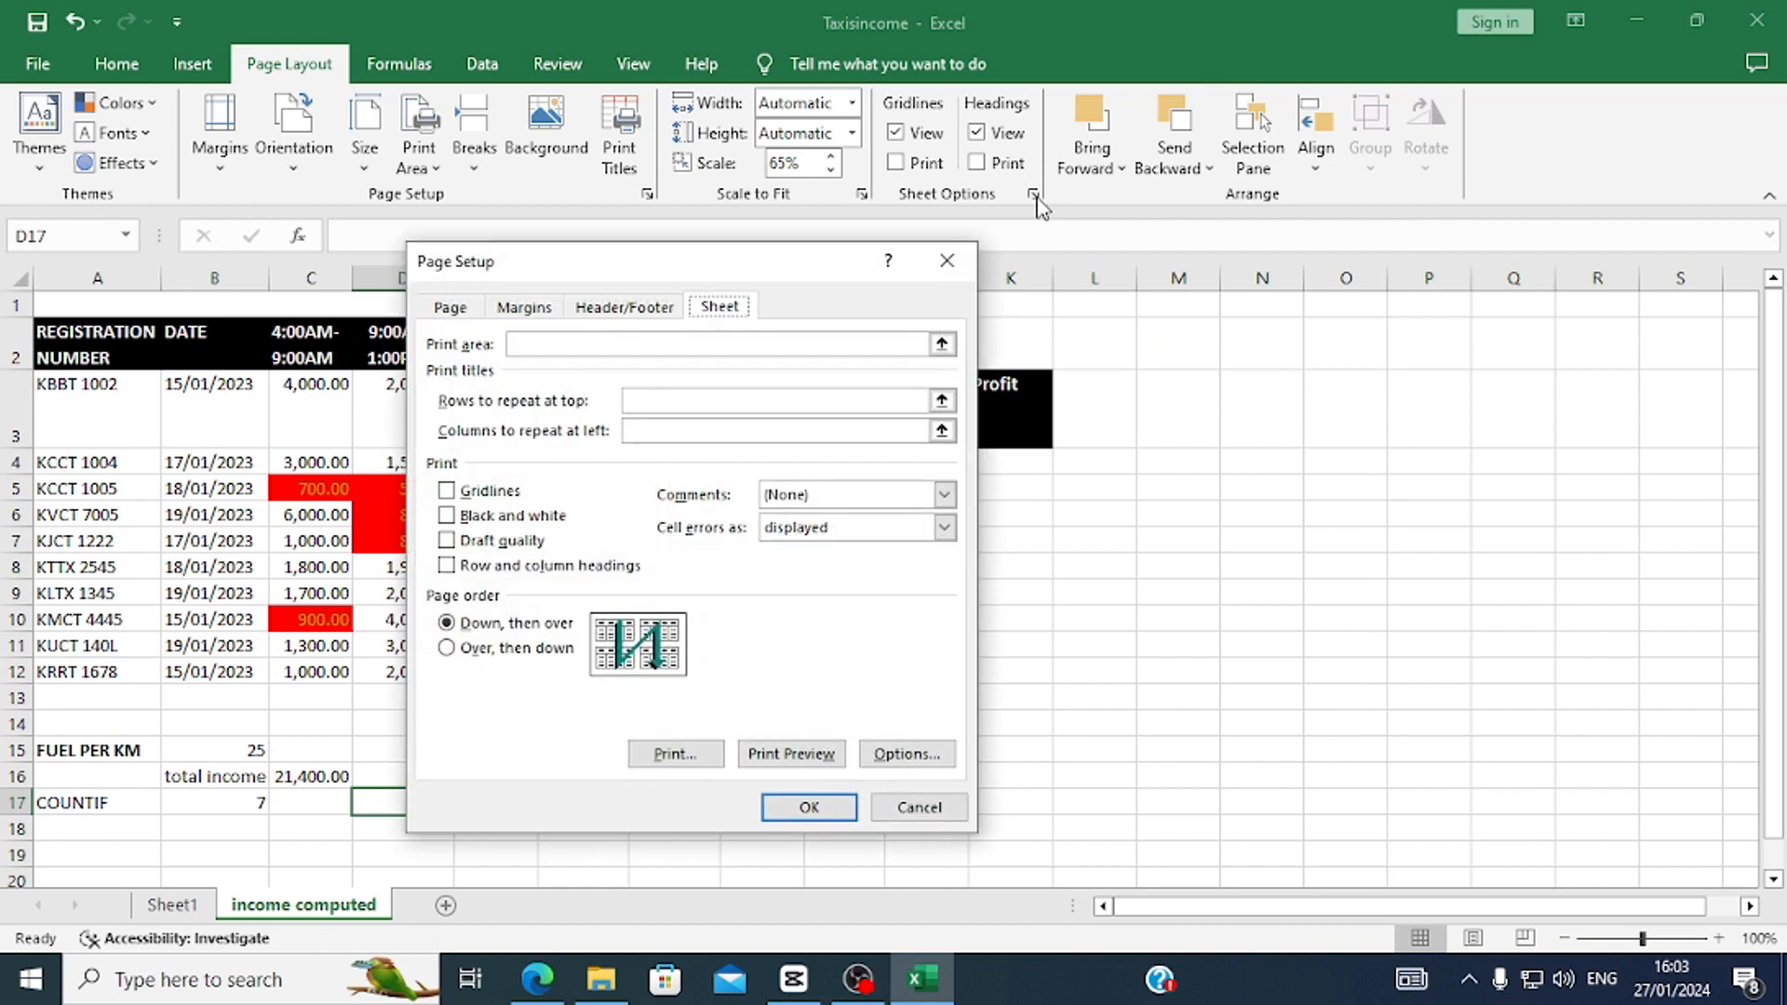
left_click(622, 311)
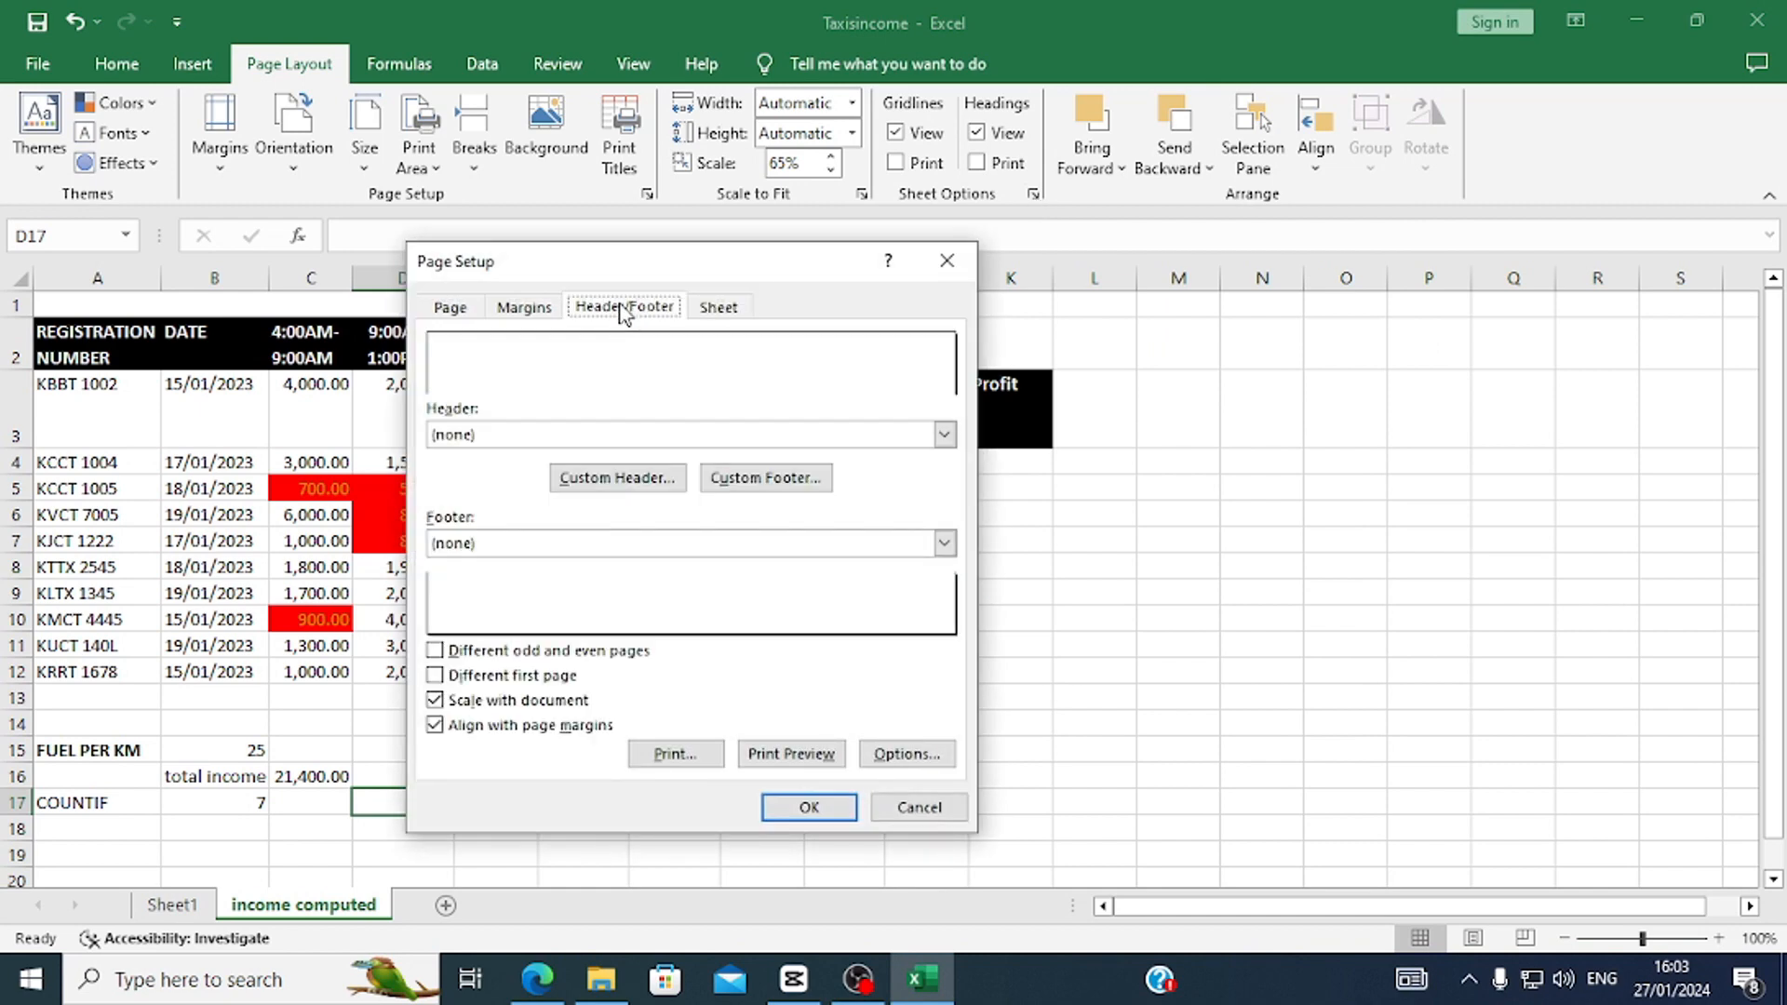
left_click(765, 482)
left_click(615, 609)
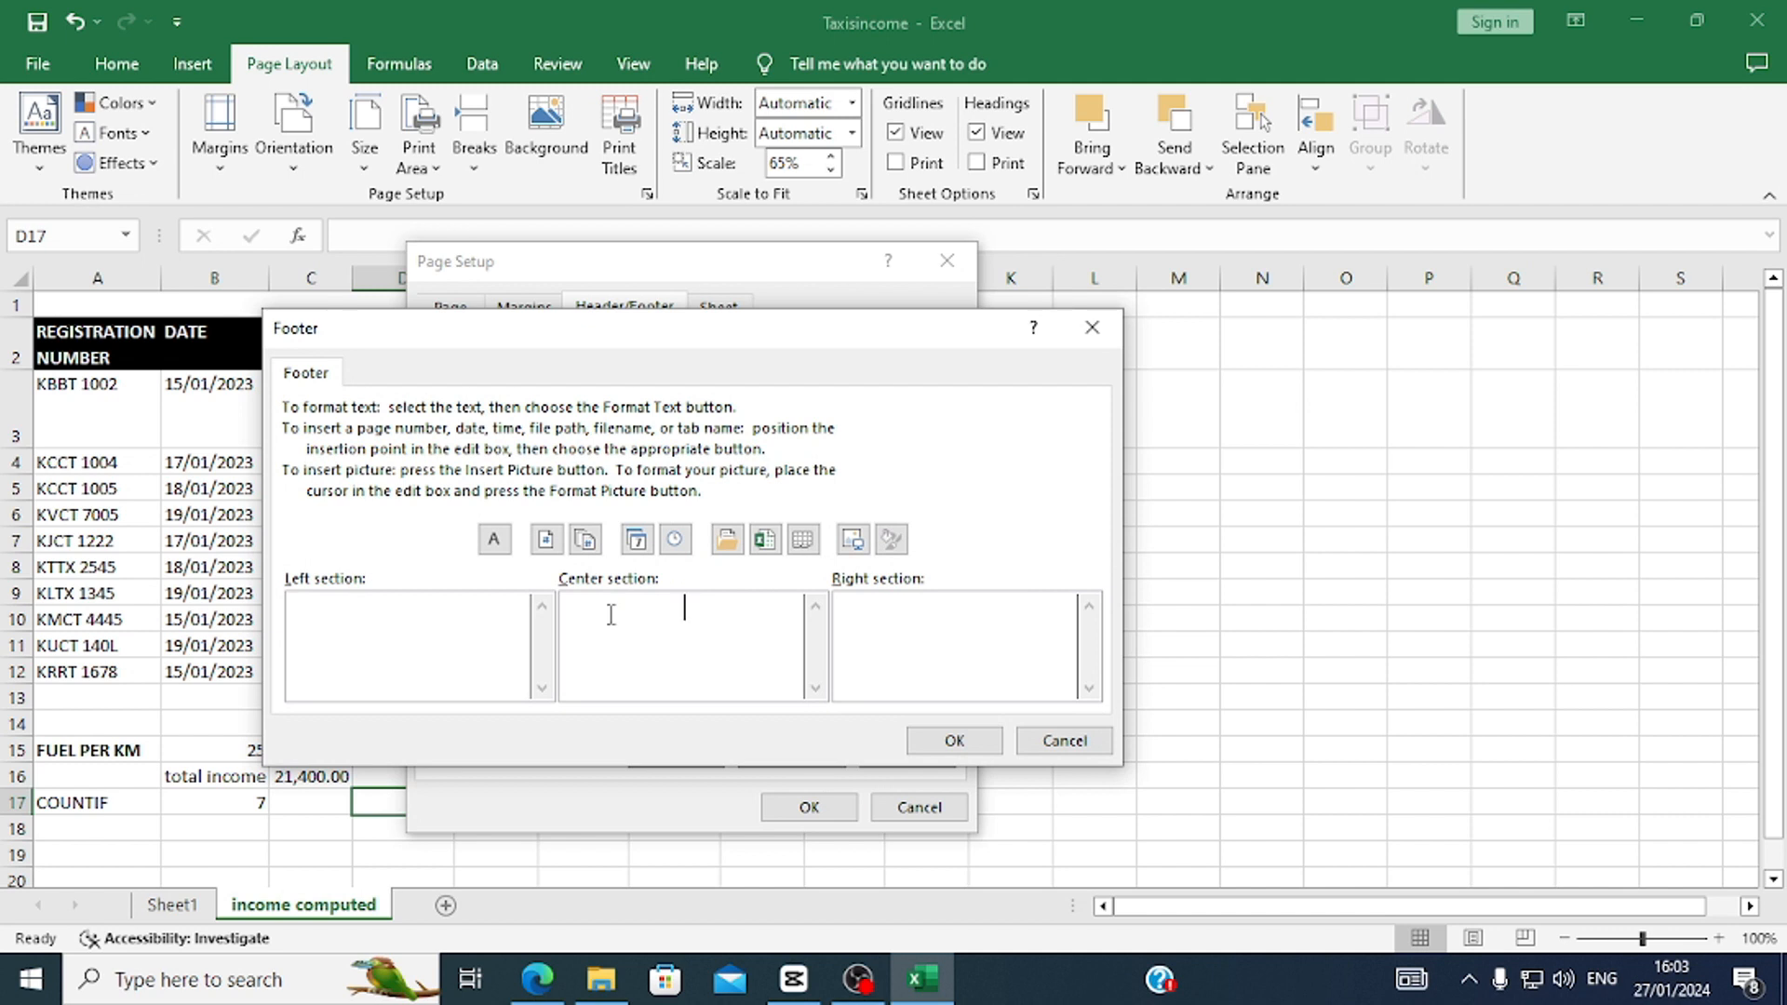
type("SUBSCRIBE")
left_click(958, 745)
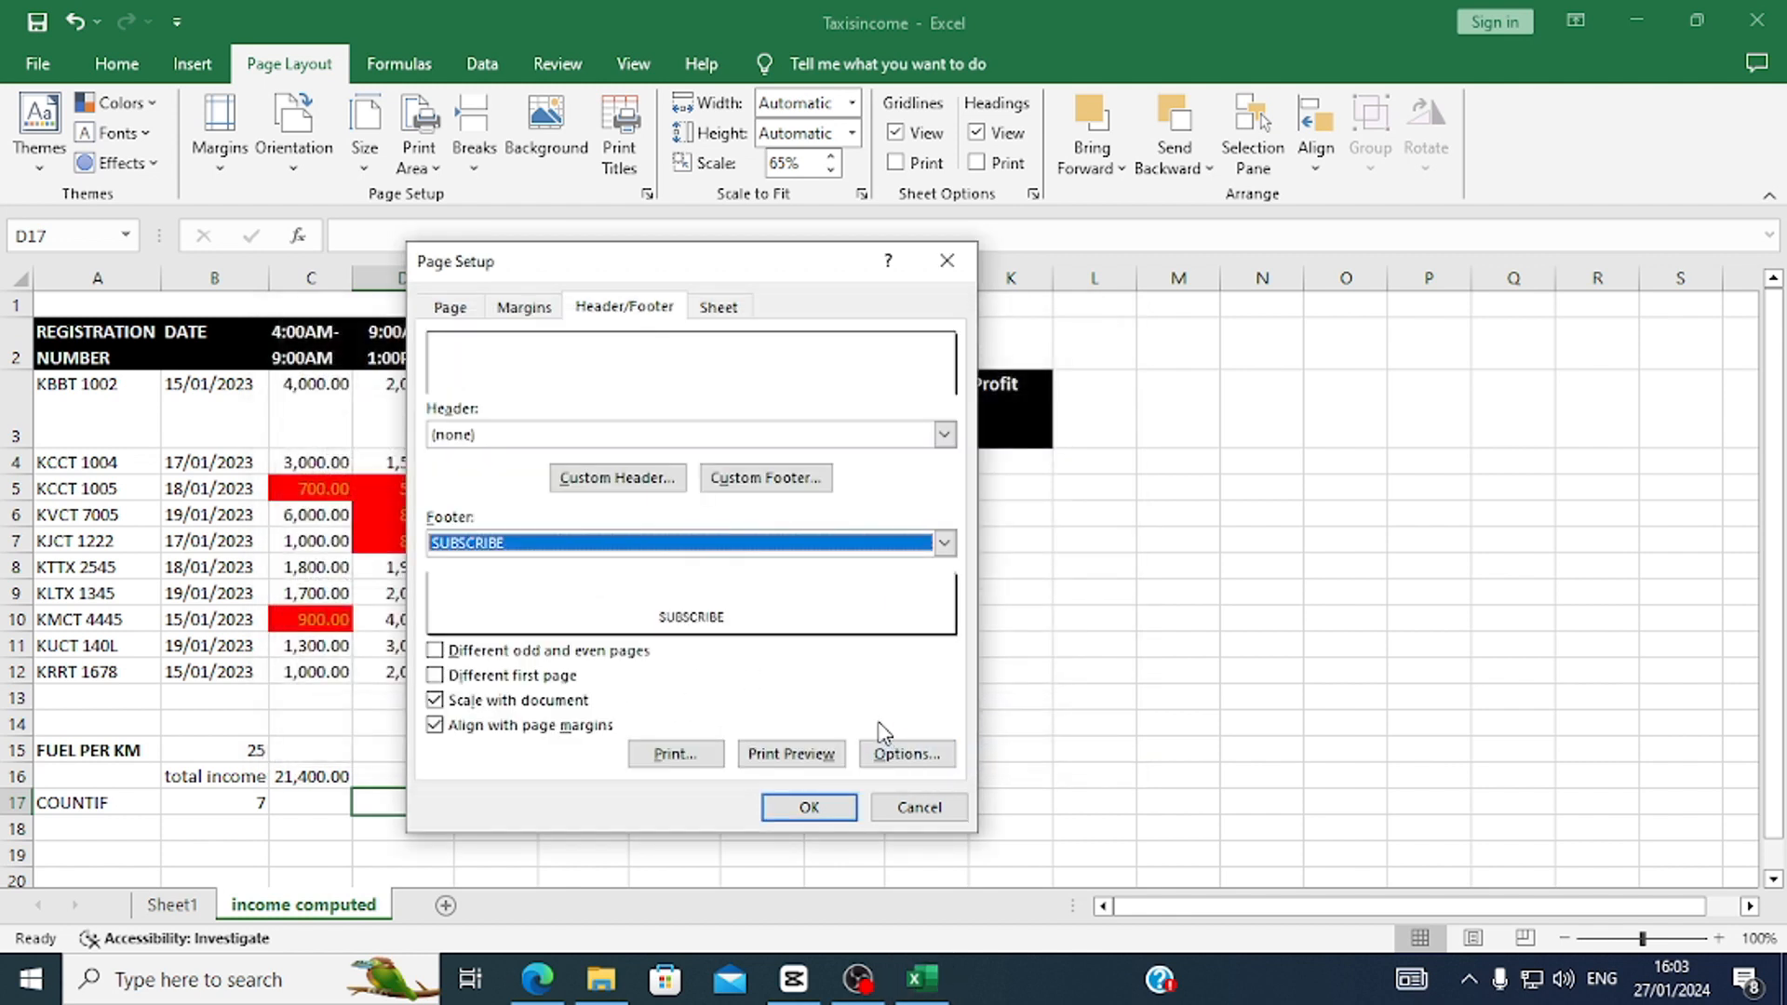
Extend the footer's center section text to SUBSCRIBE AND COMMENT and apply the page setup.
left_click(764, 478)
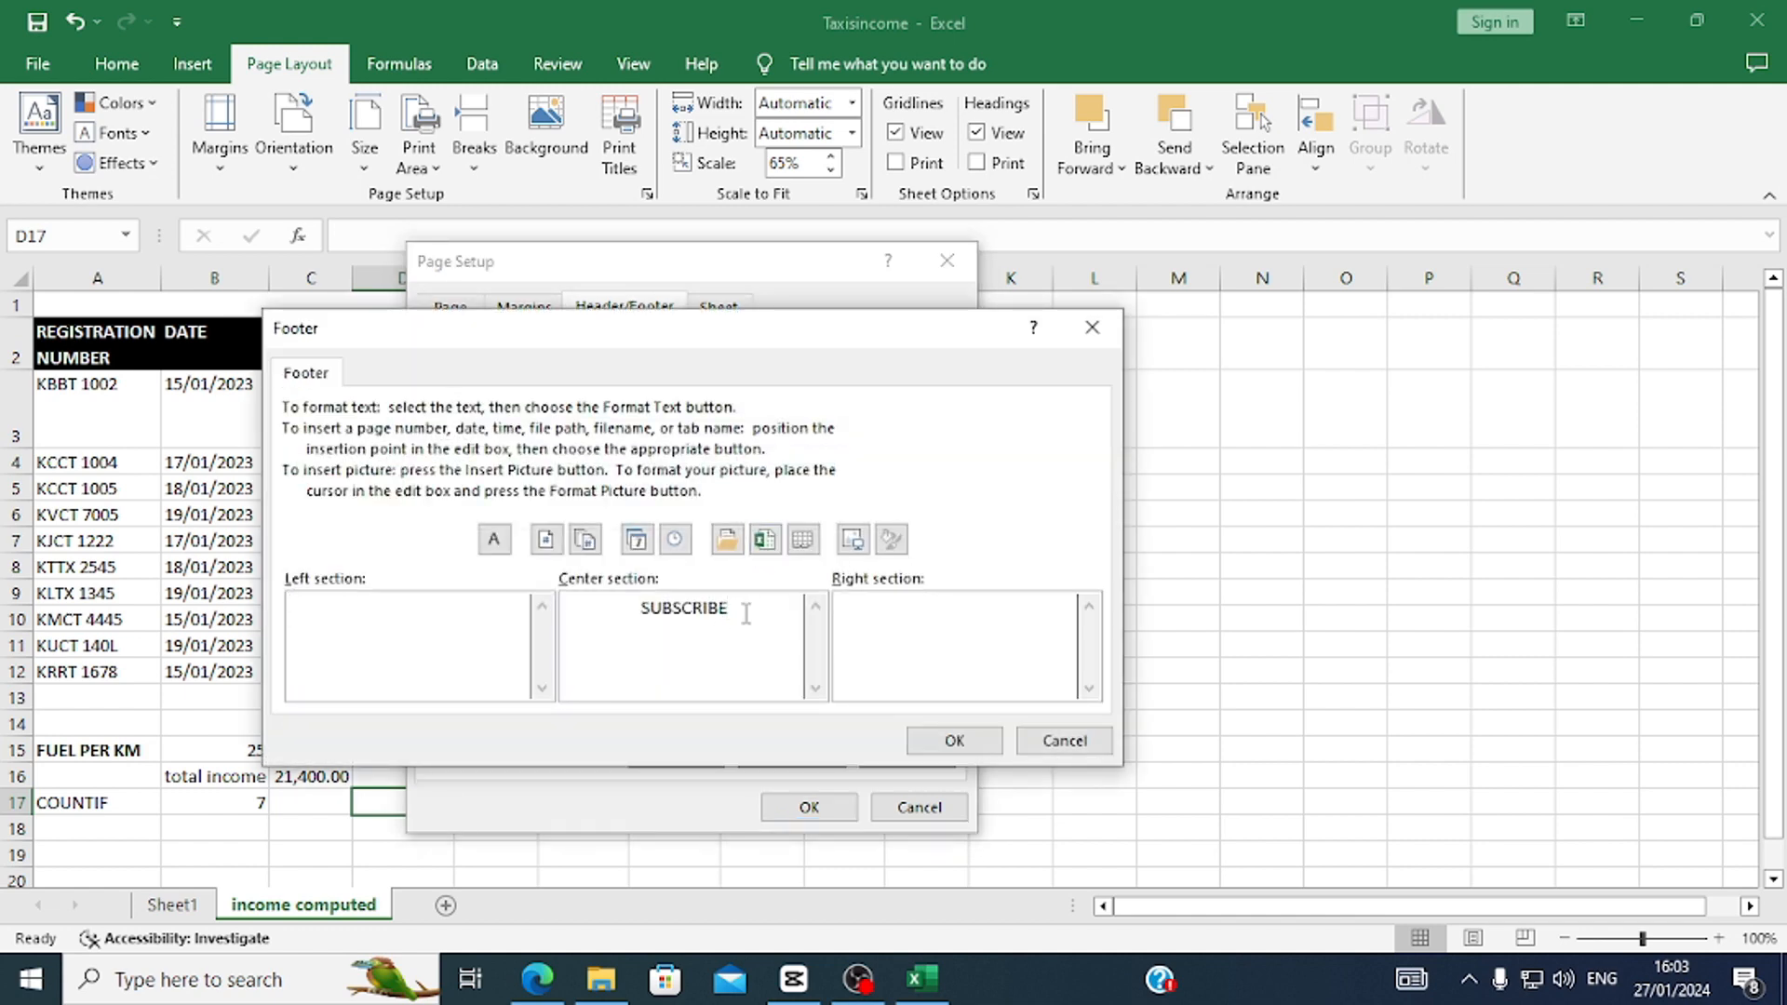
type("AND COM")
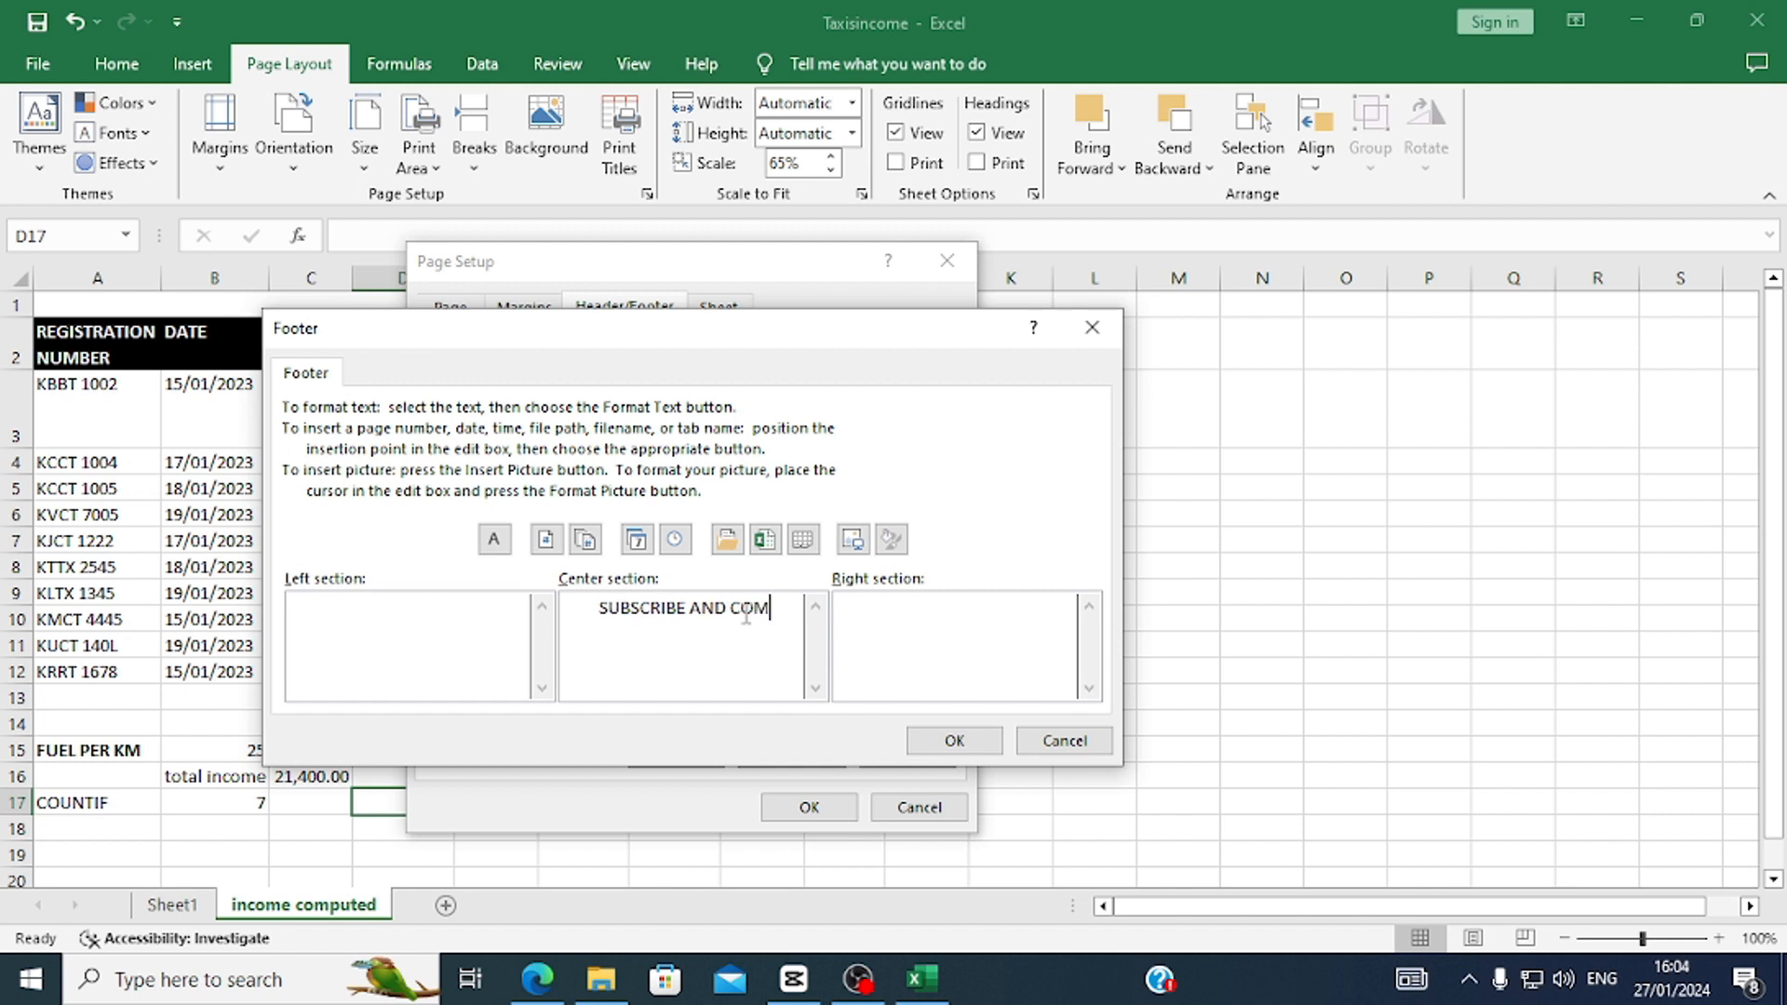
type("MENT")
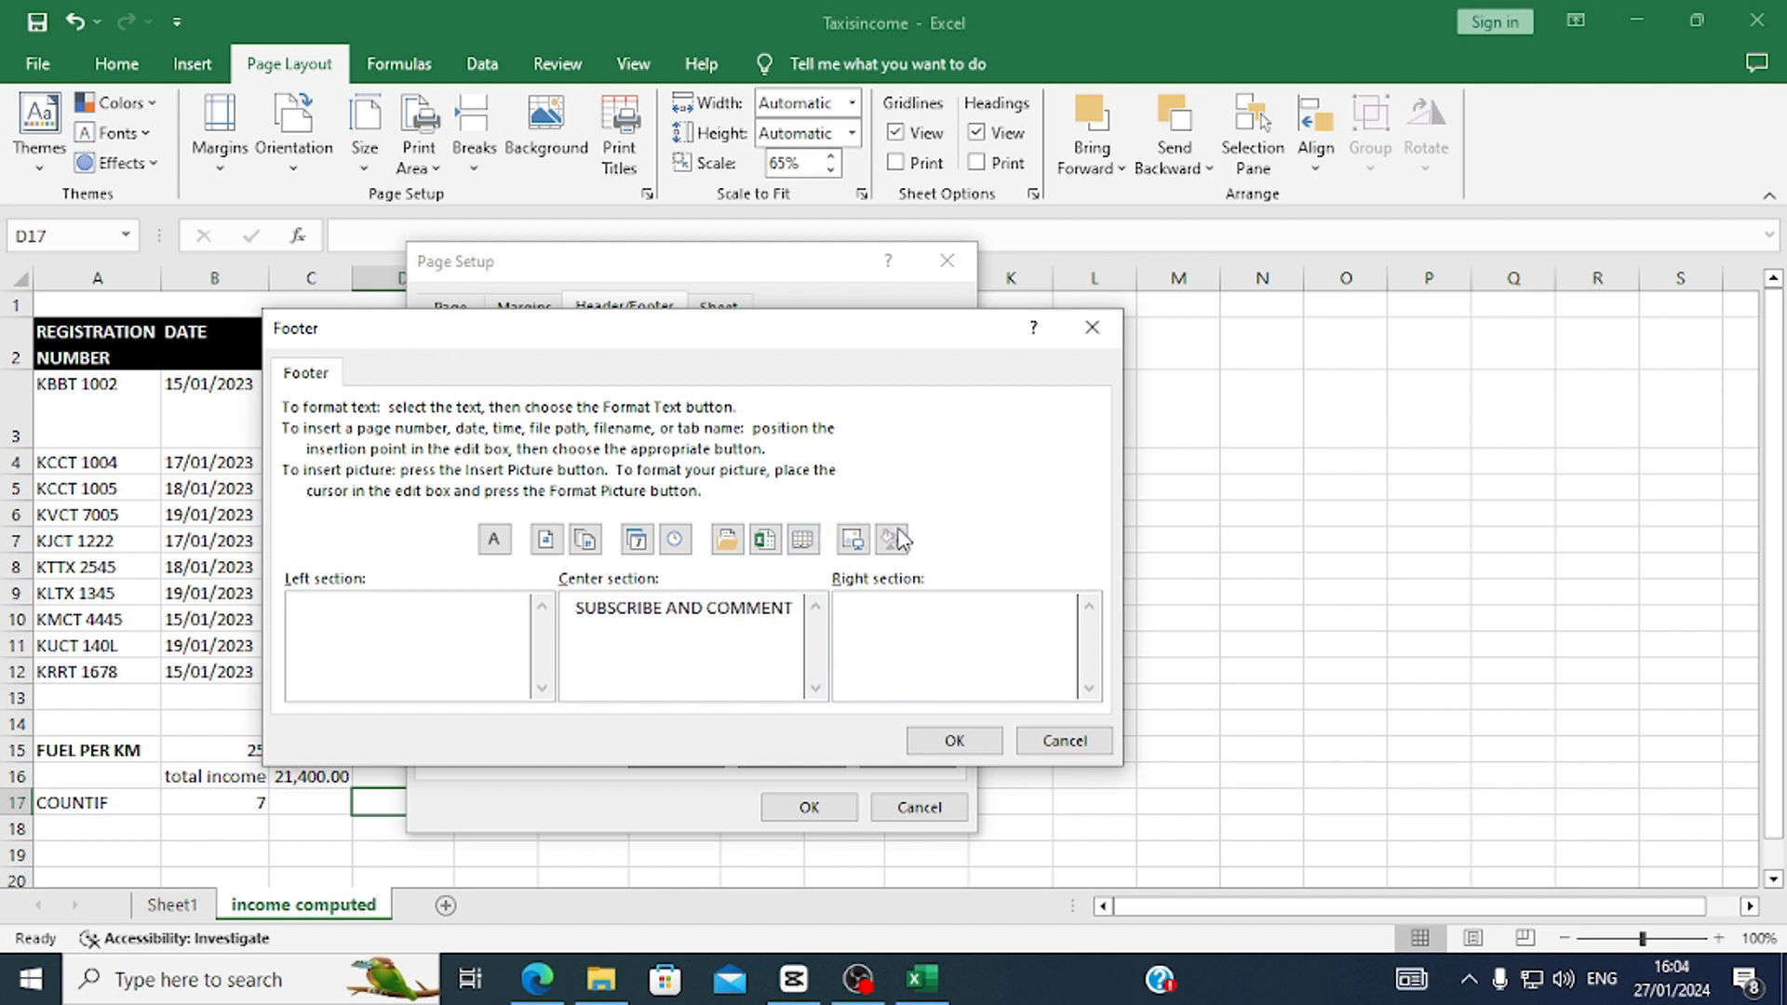
left_click(966, 747)
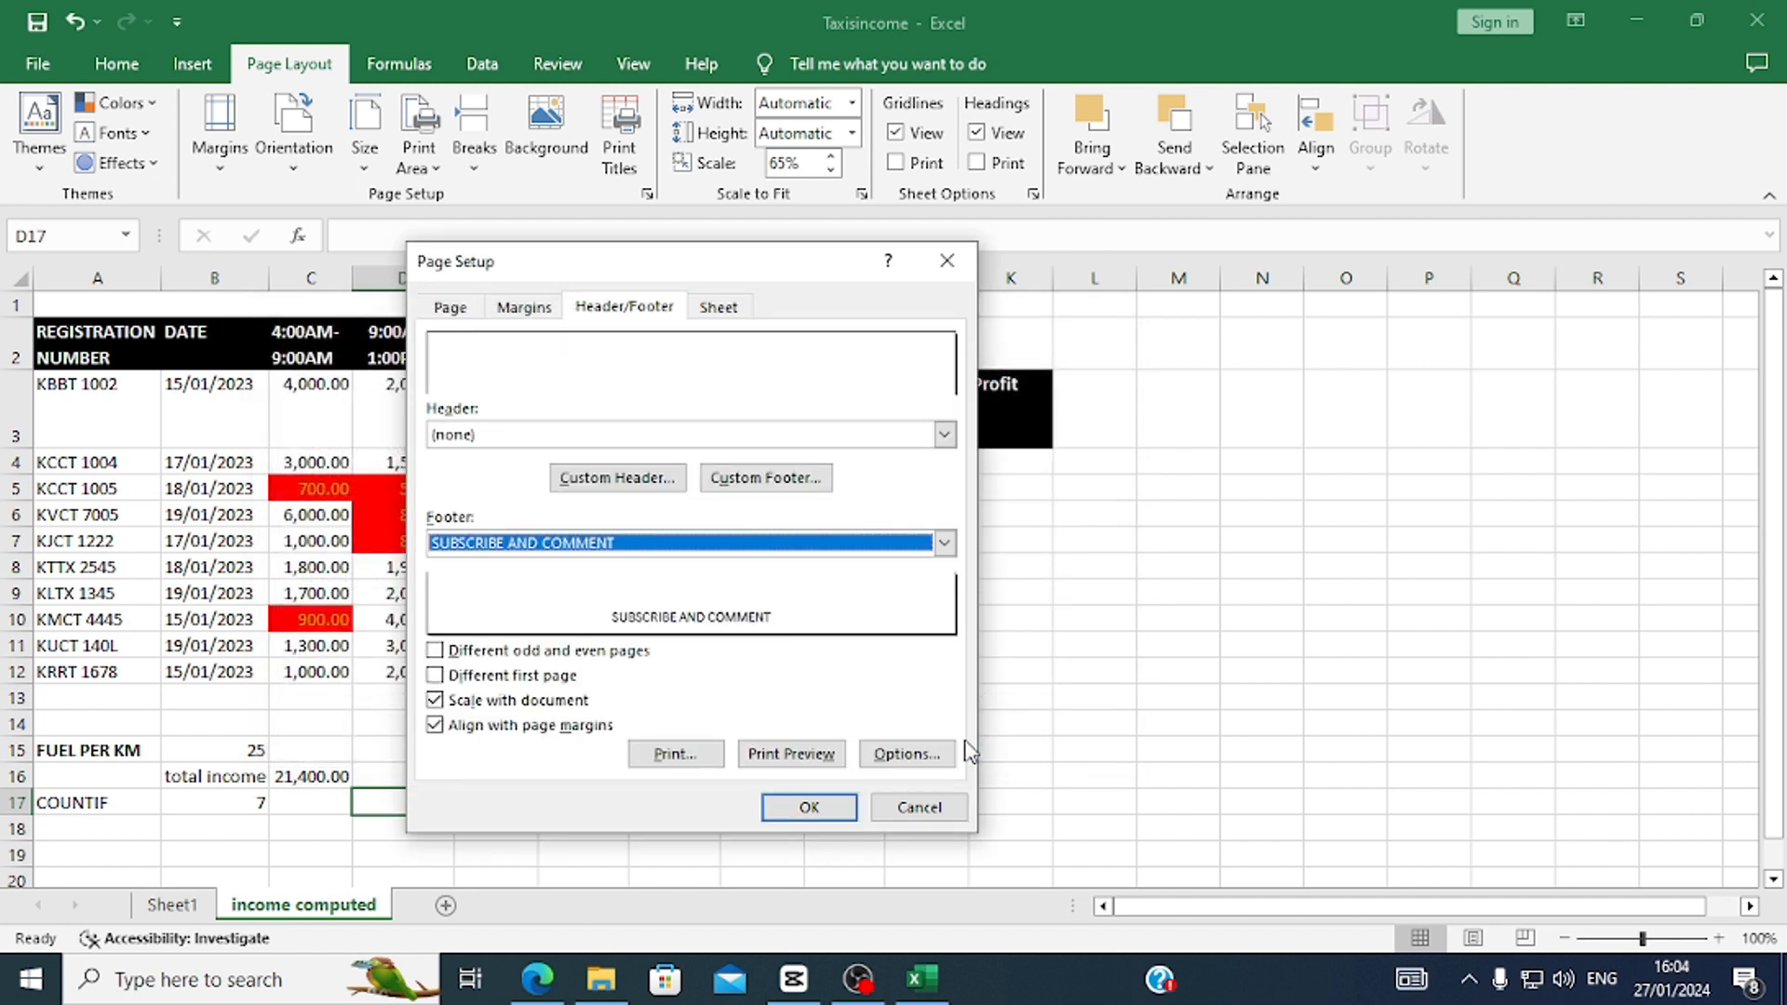
left_click(809, 807)
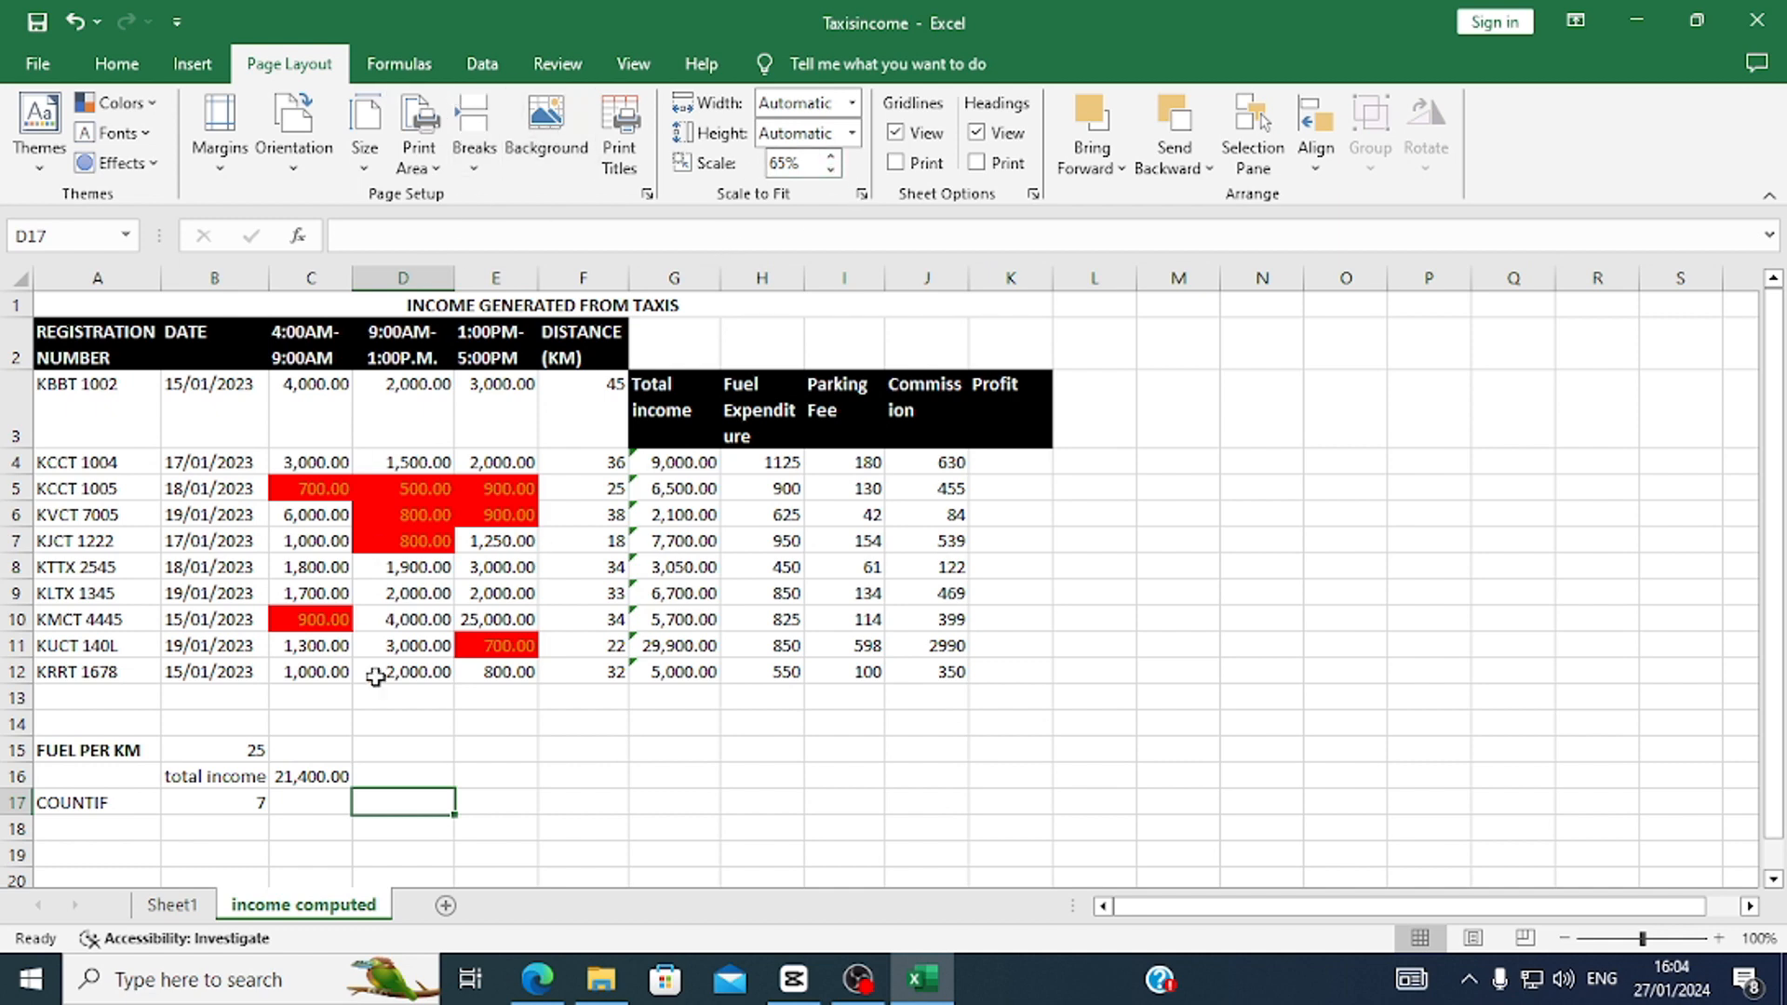
Check the margin instruction in the Edge exam PDF and set the Excel worksheet's top and left margins to 1 cm.
left_click(537, 978)
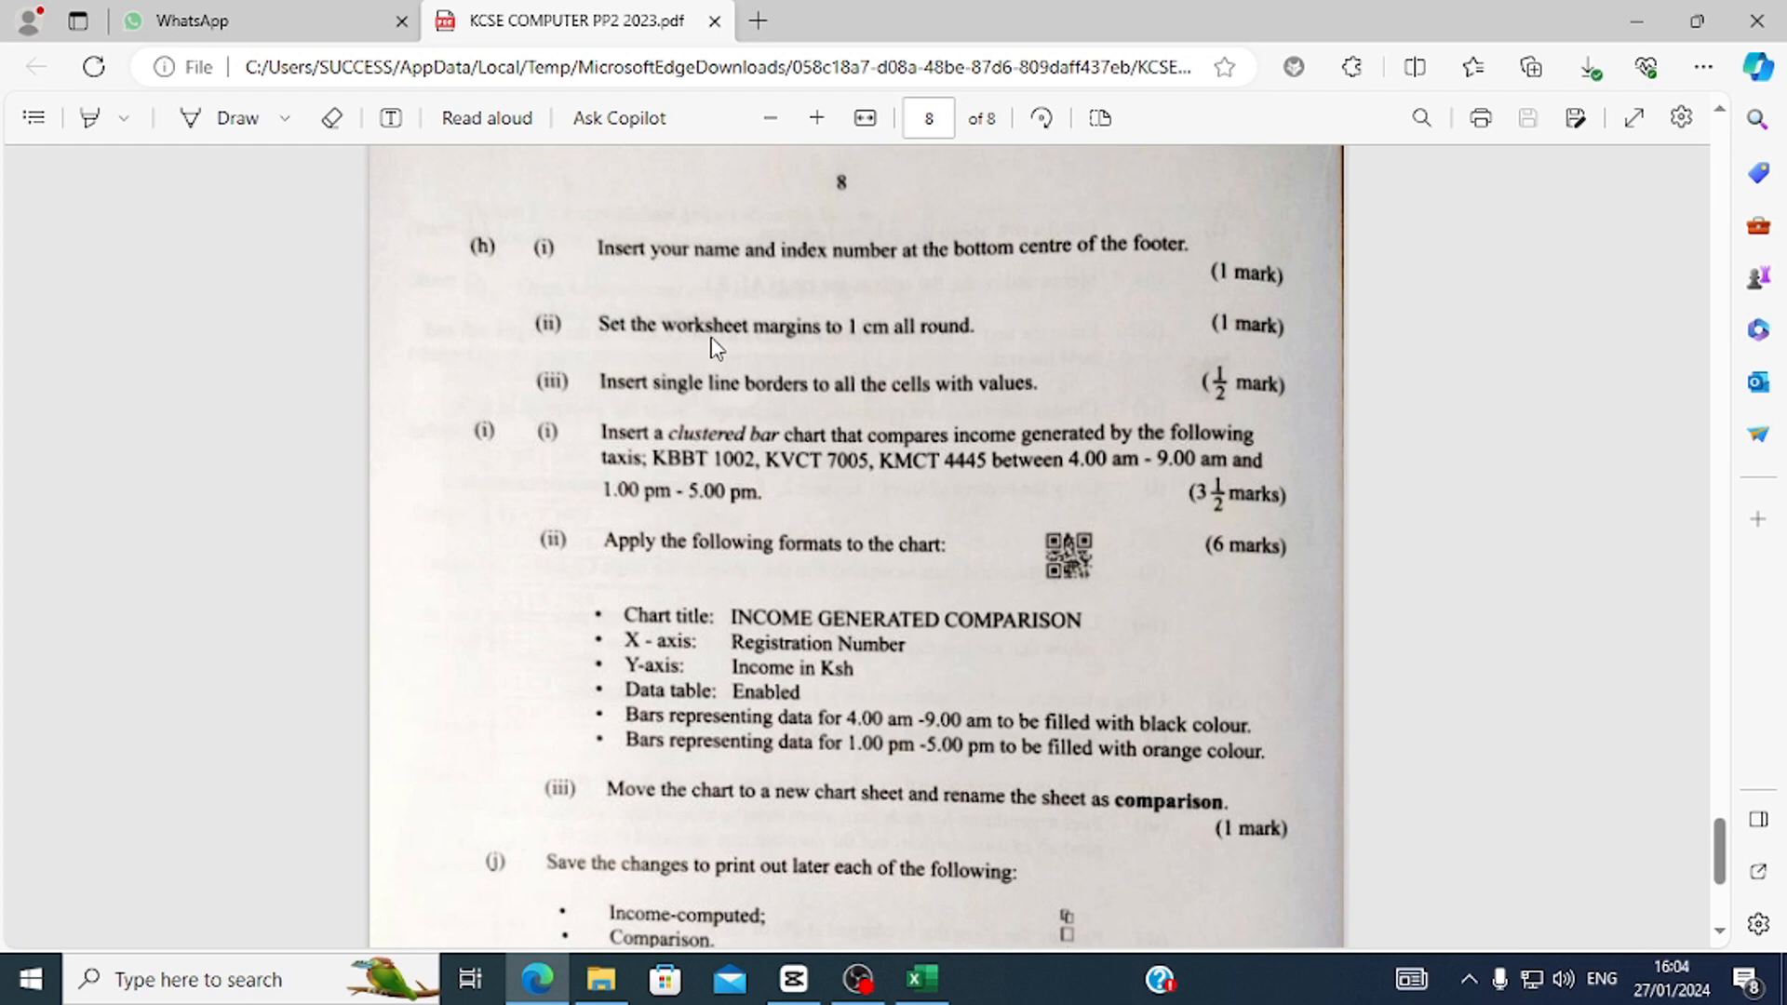
left_click(921, 993)
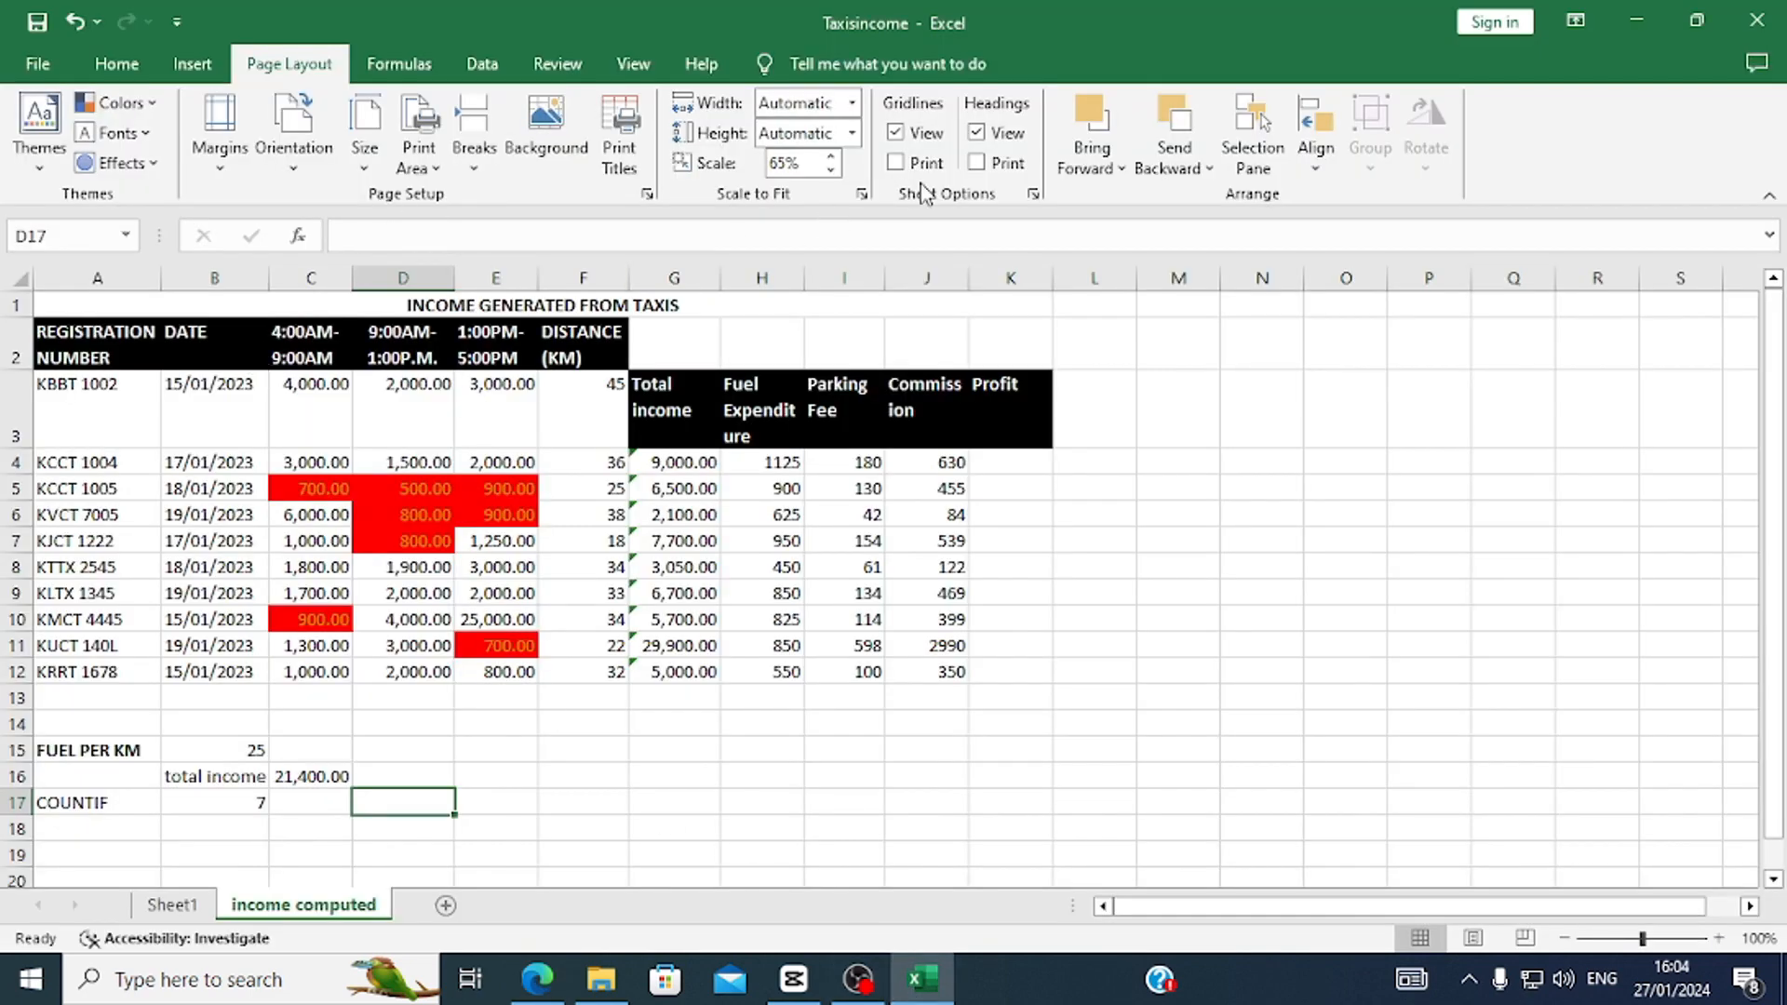
left_click(1033, 193)
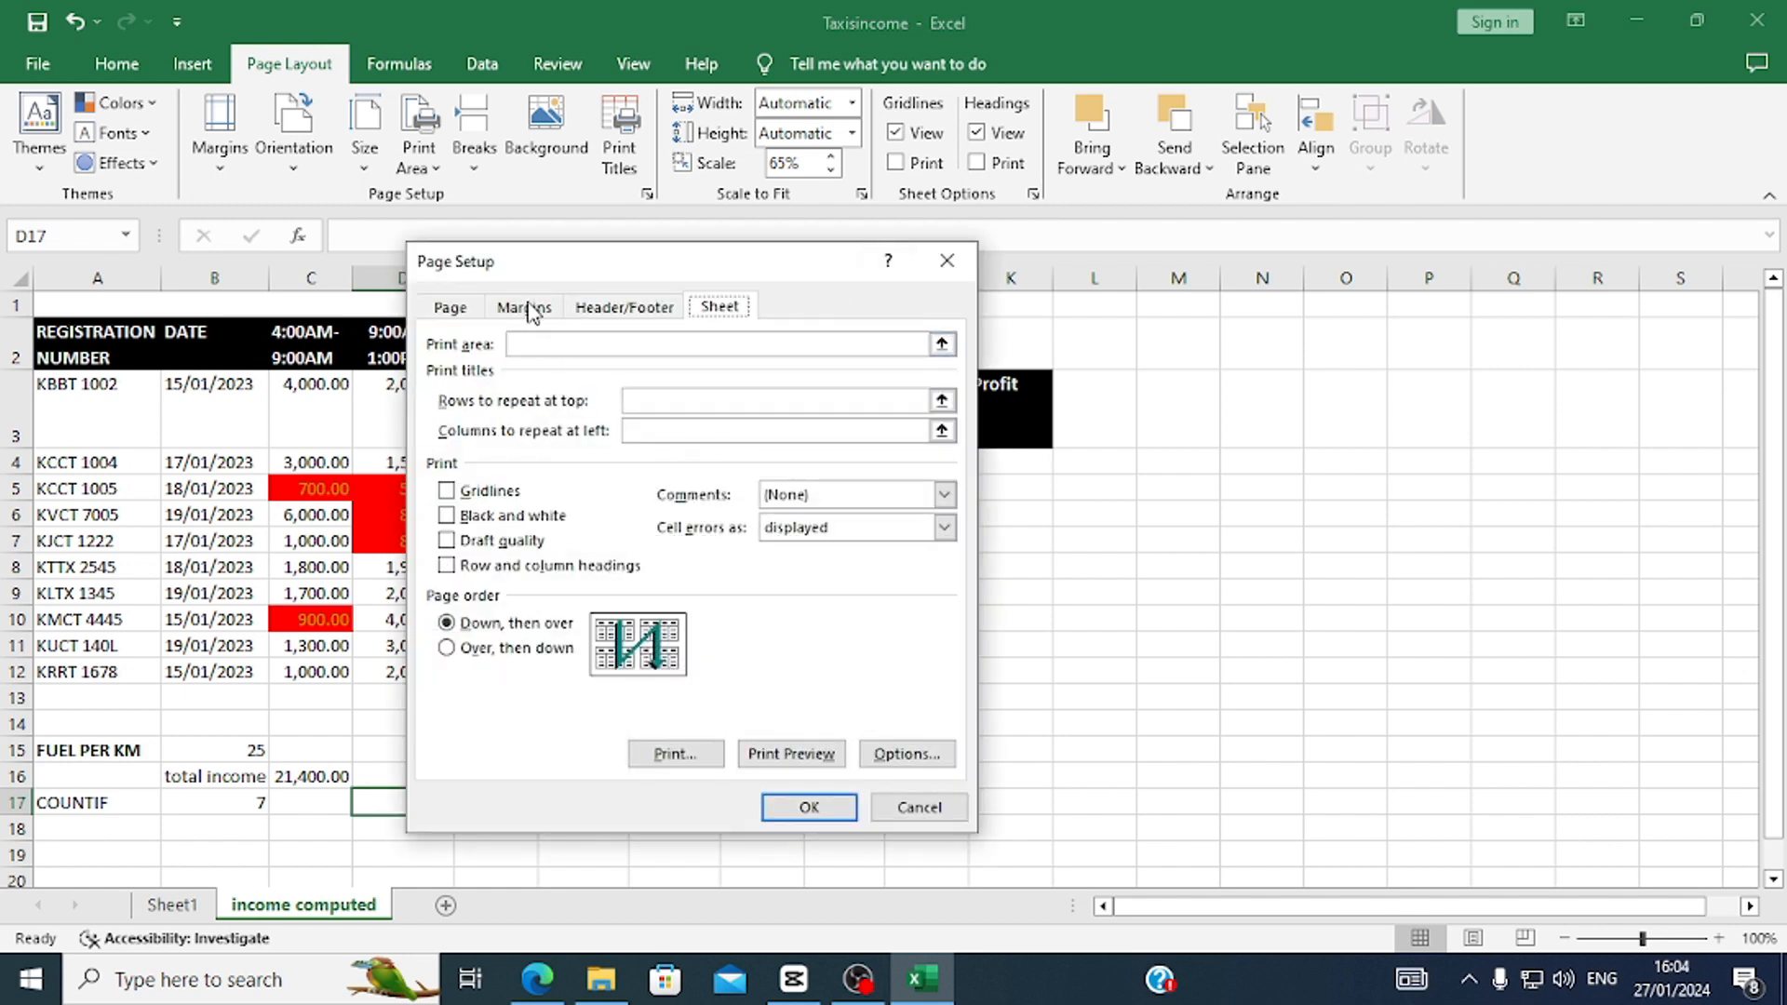
left_click(532, 309)
left_click(711, 372)
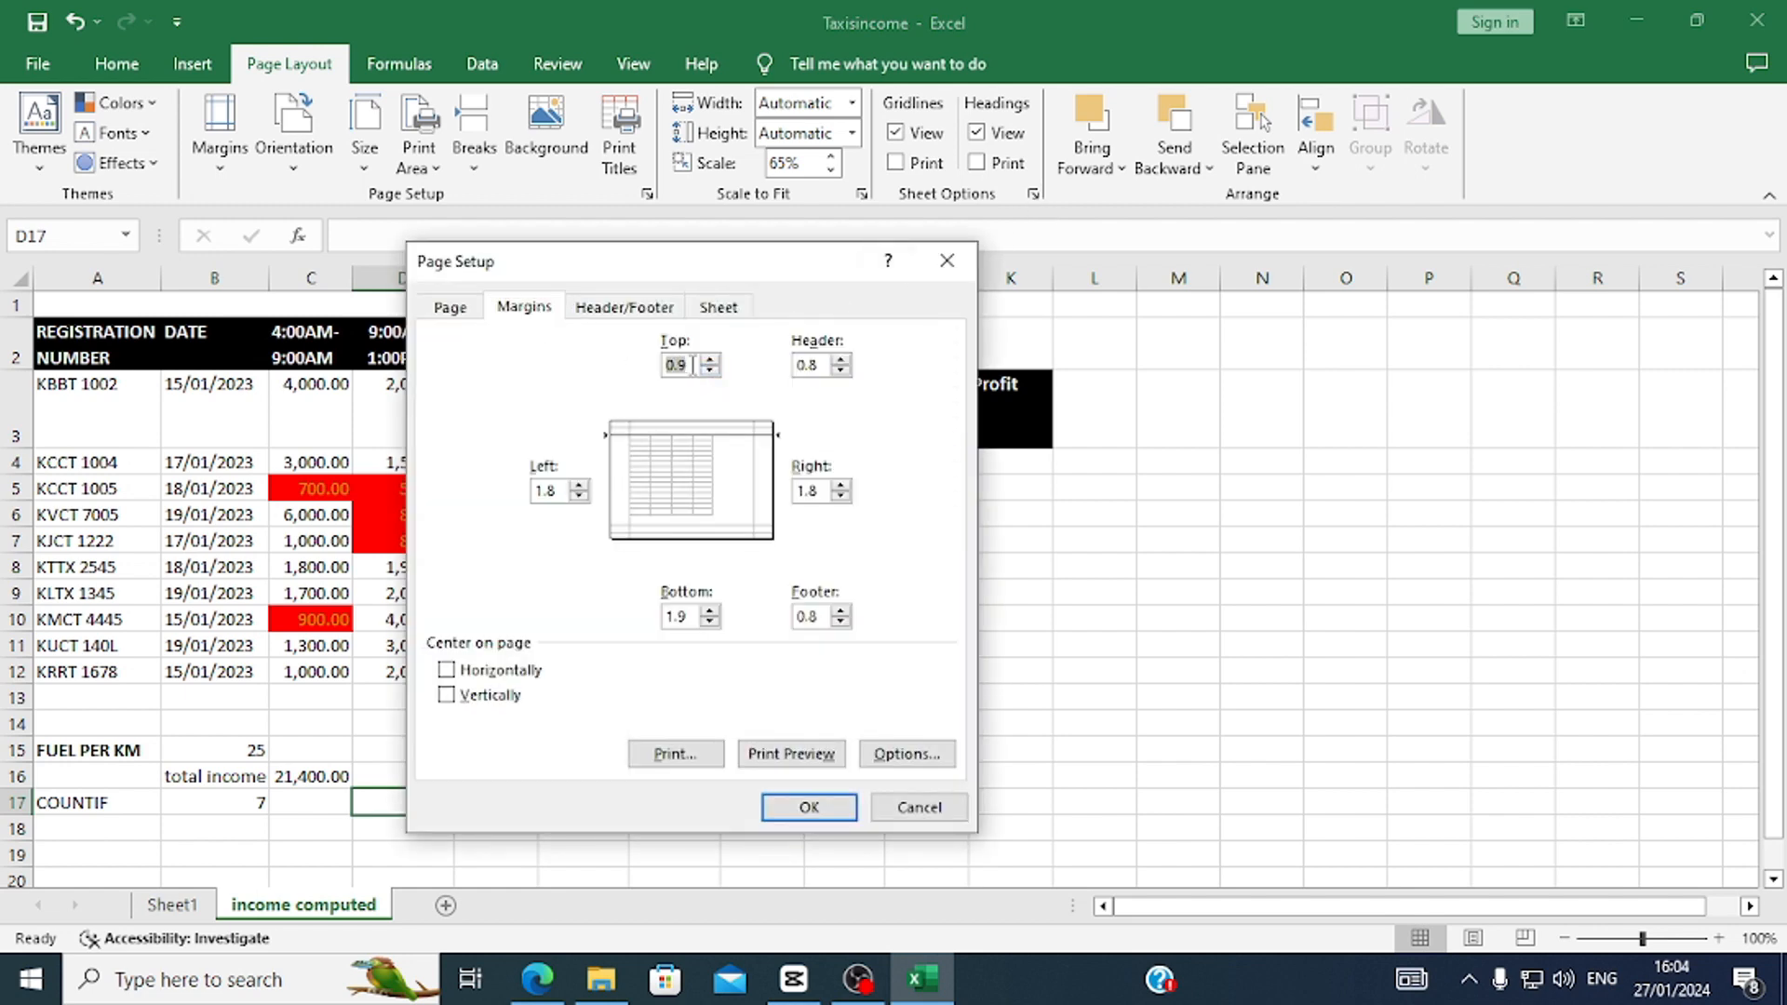
type("1")
left_click(559, 492)
key("BackSpace")
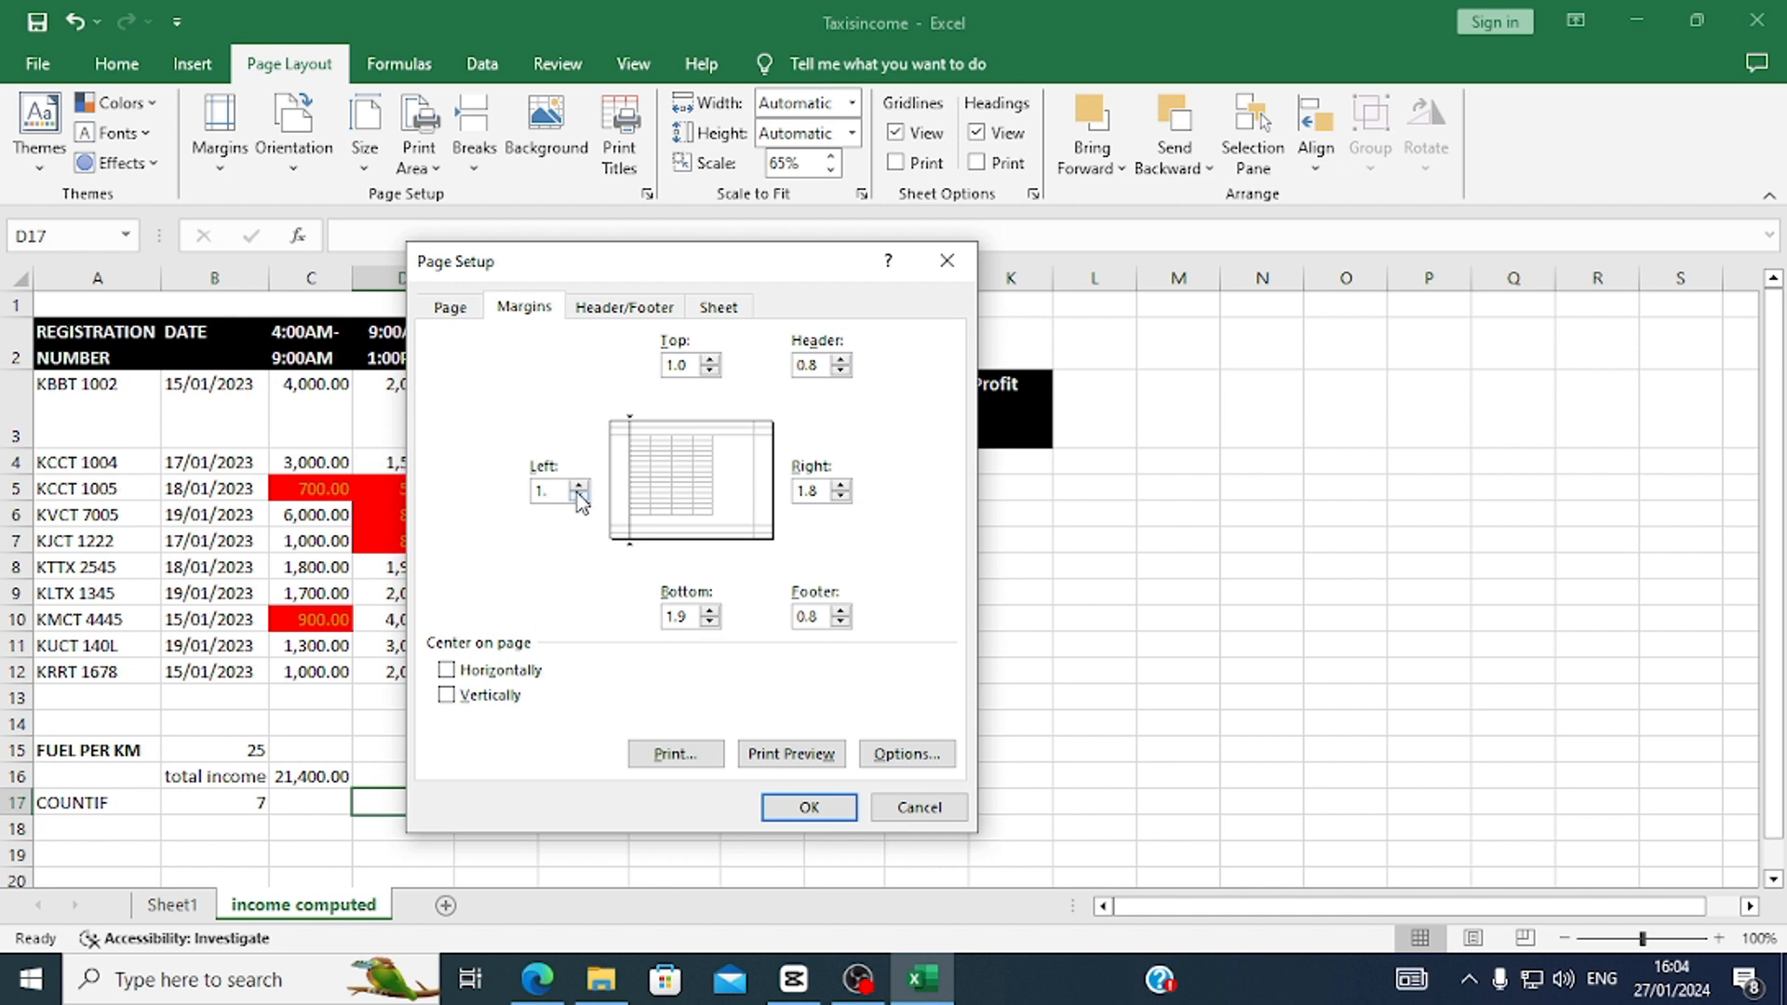
Set the worksheet's right and bottom margins to 1 cm and apply the page setup.
left_click(813, 491)
left_click(688, 615)
key("BackSpace")
key("BackSpace")
type("0")
left_click(811, 807)
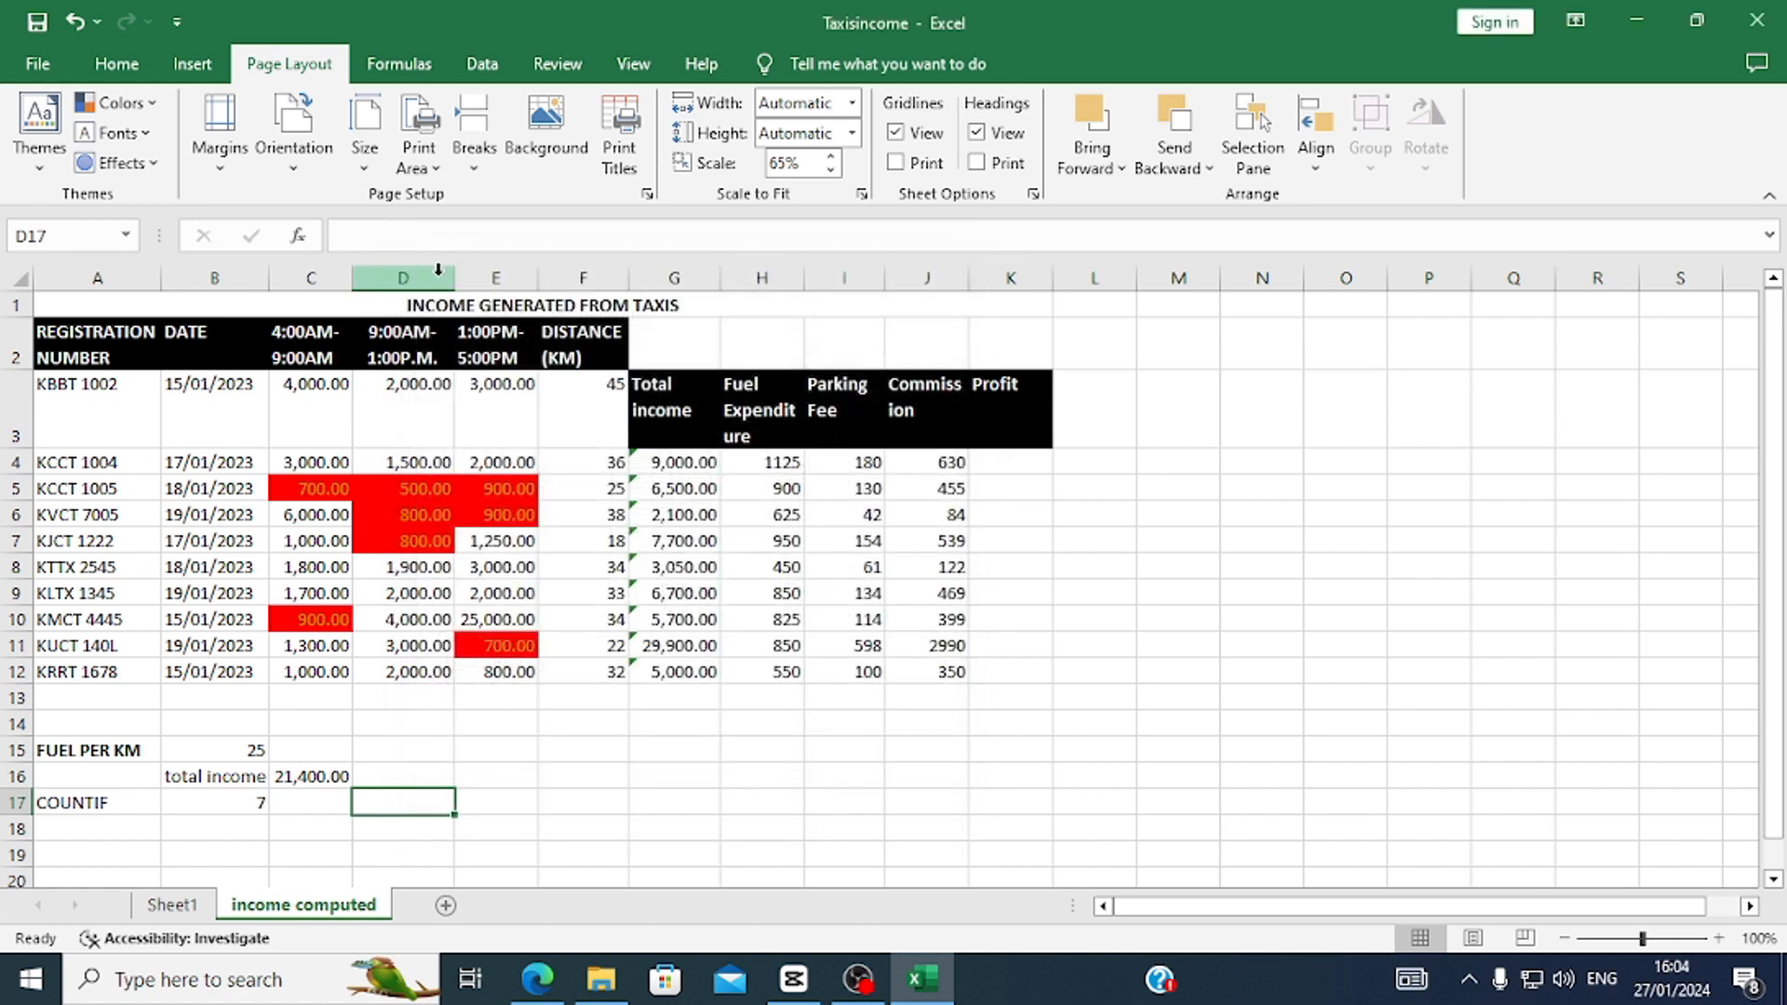
Read the border instruction in the Edge exam PDF and apply single-line outline and inside borders to A1:K12 in Excel.
left_click(538, 977)
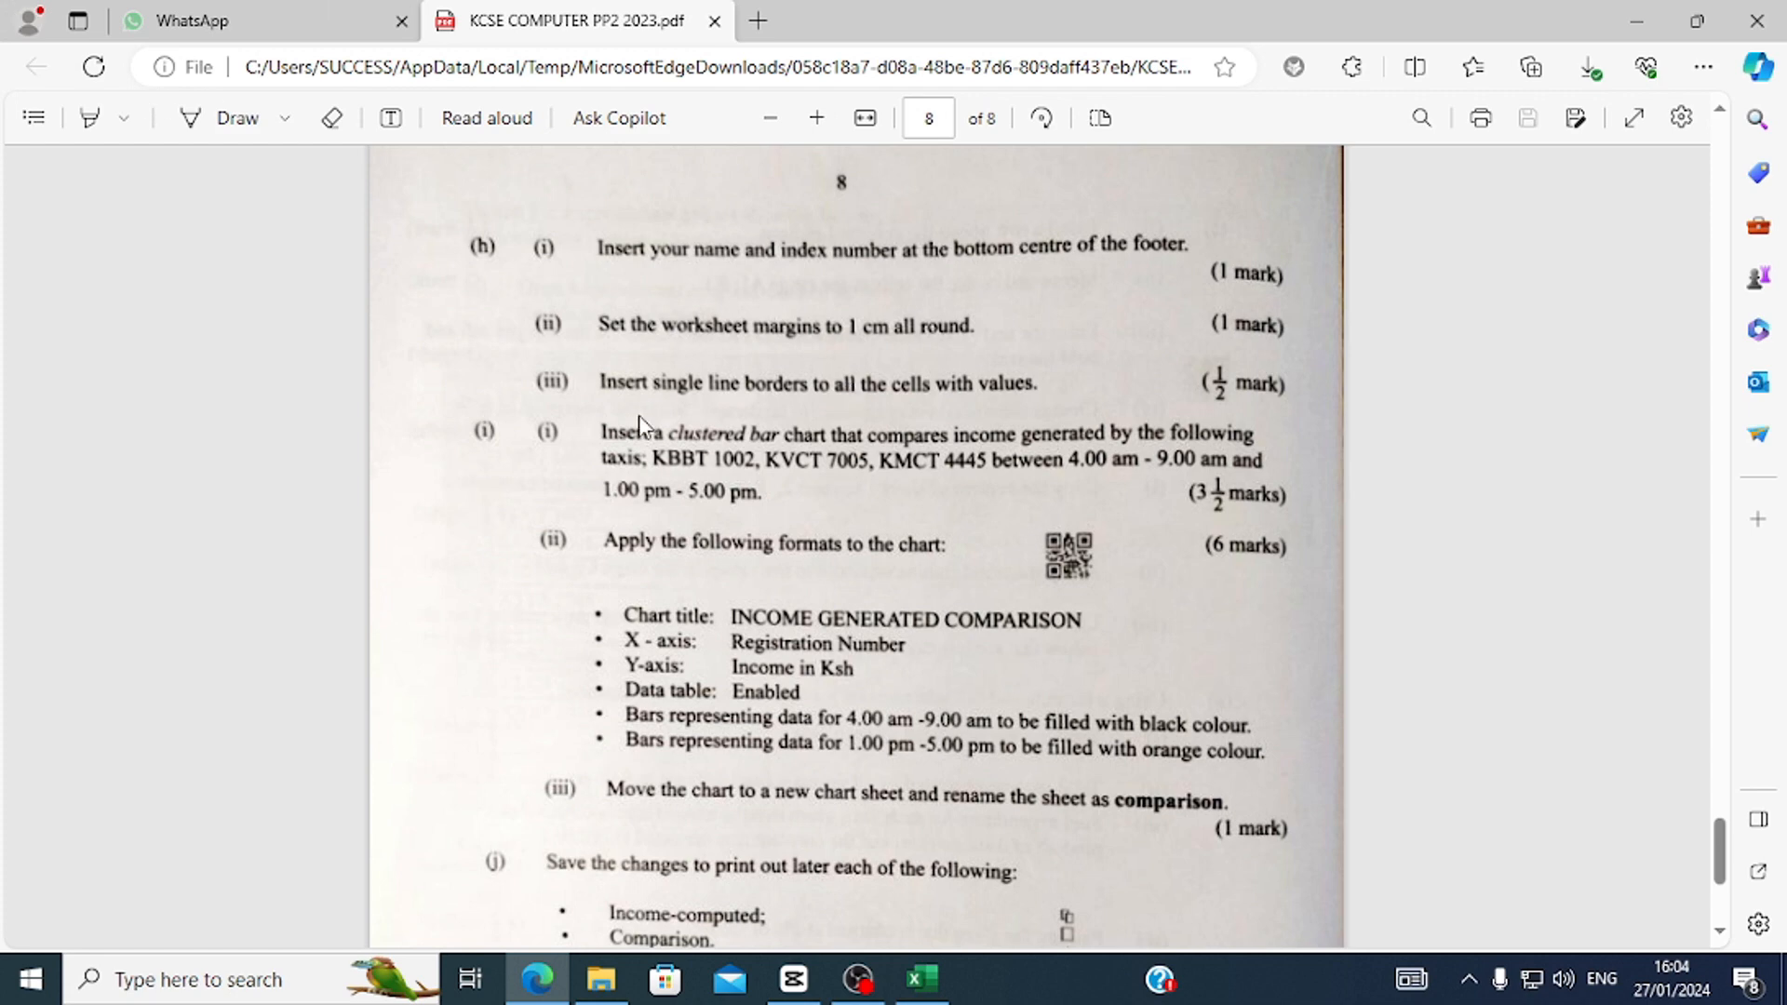
left_click(923, 979)
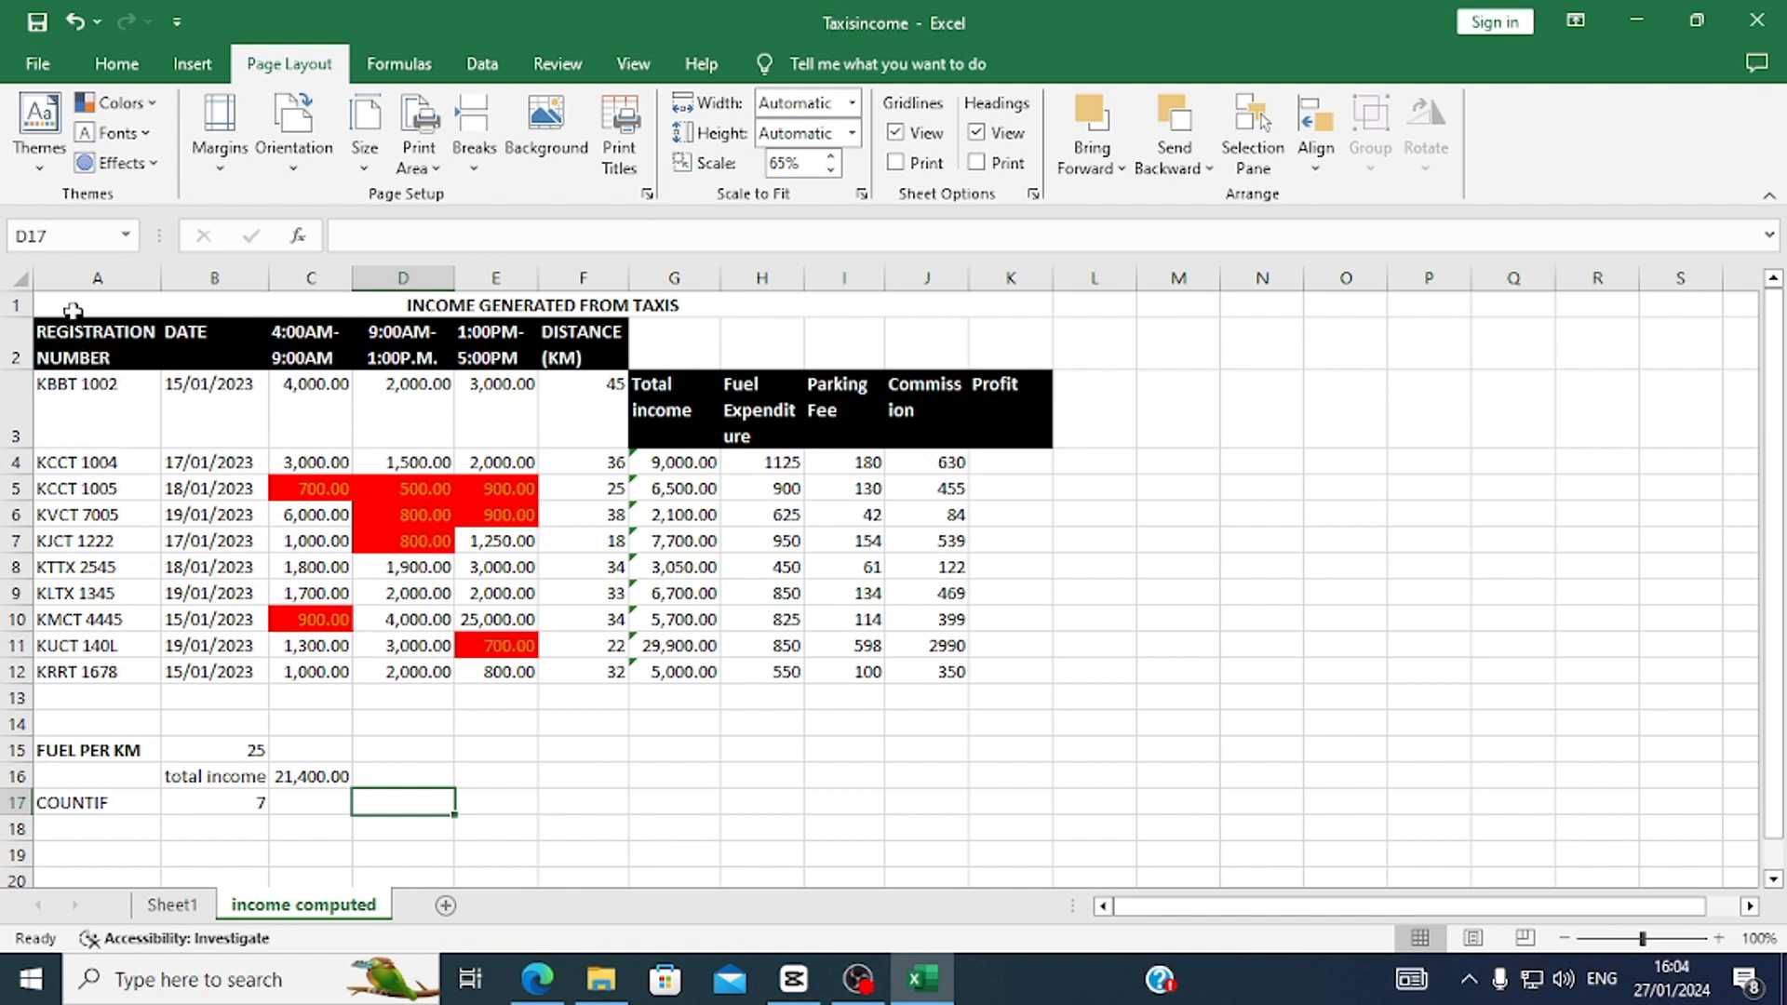
left_click_drag(72, 310, 646, 667)
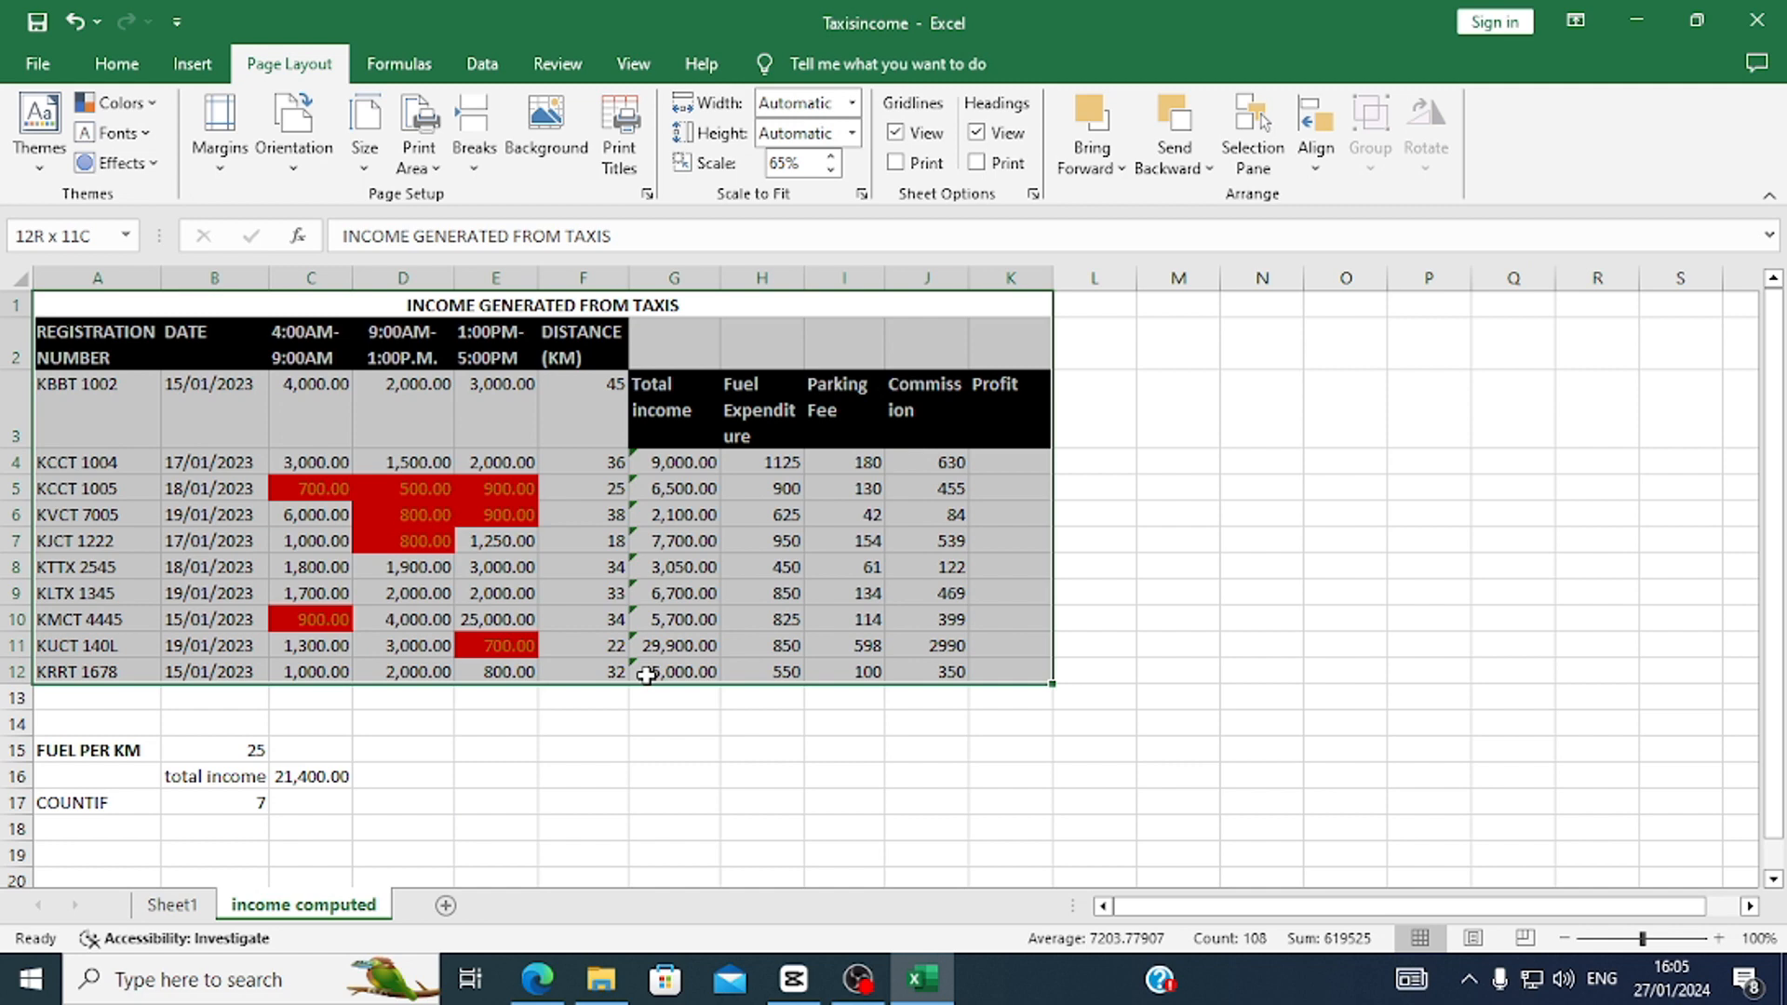
right_click(427, 410)
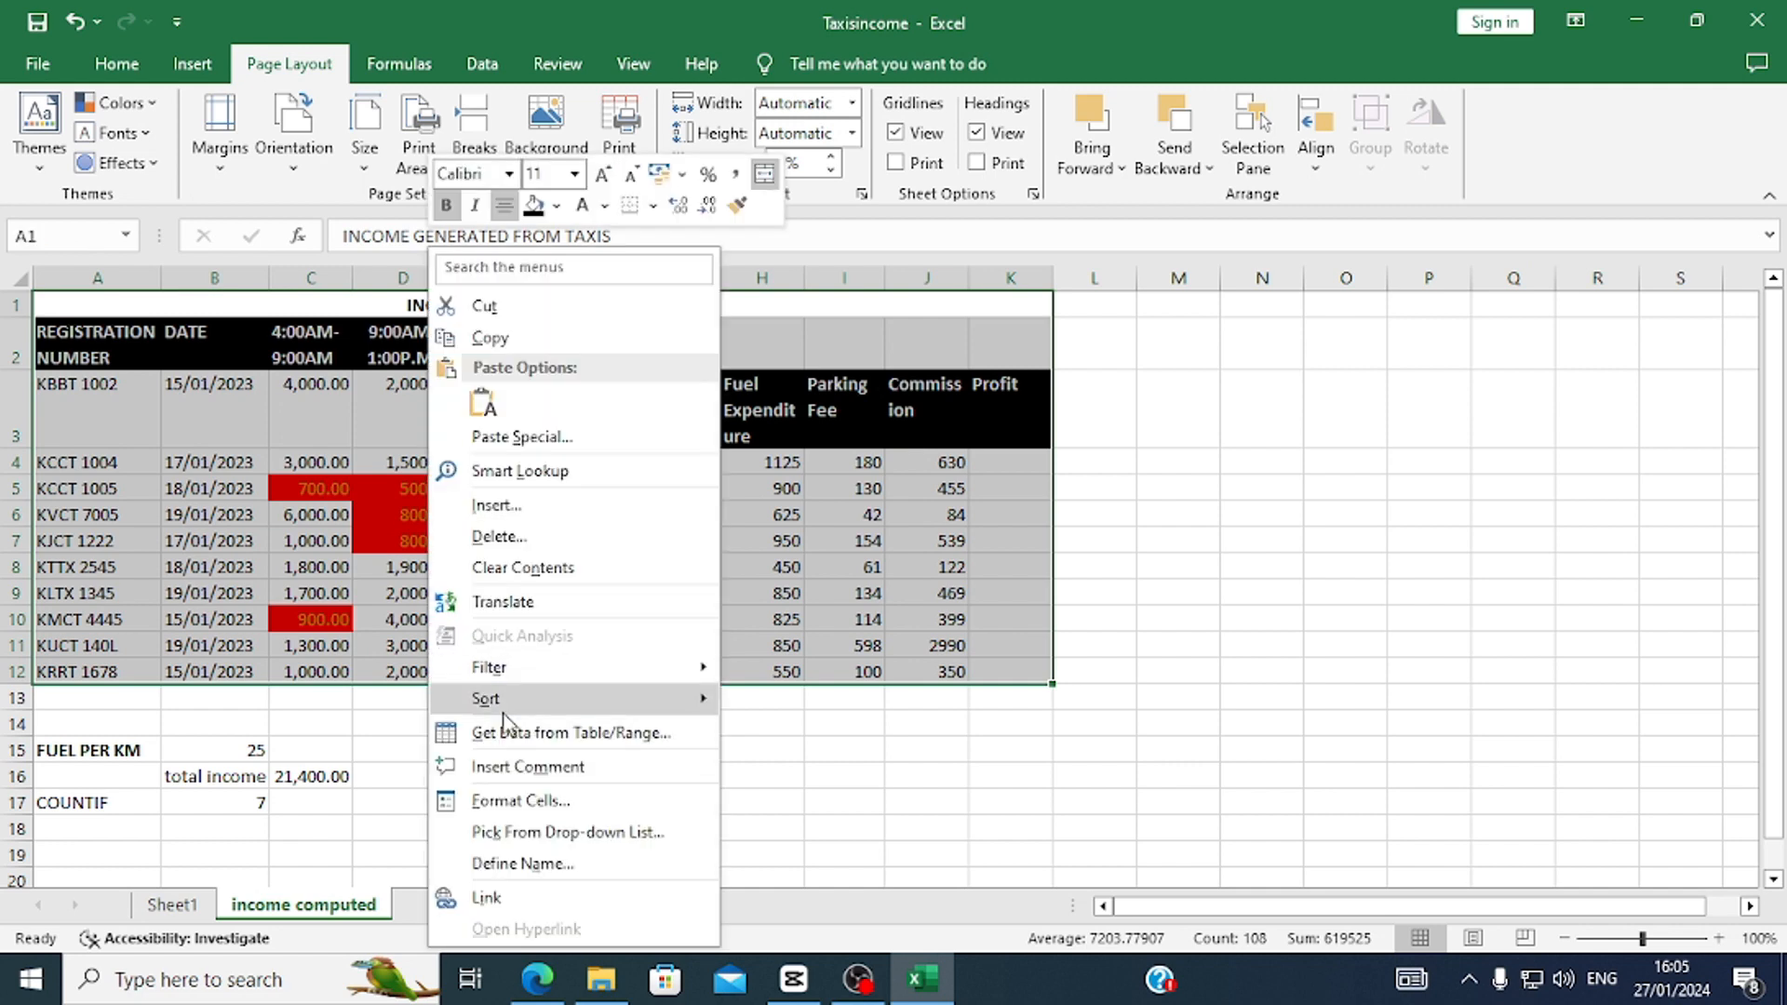
left_click(512, 800)
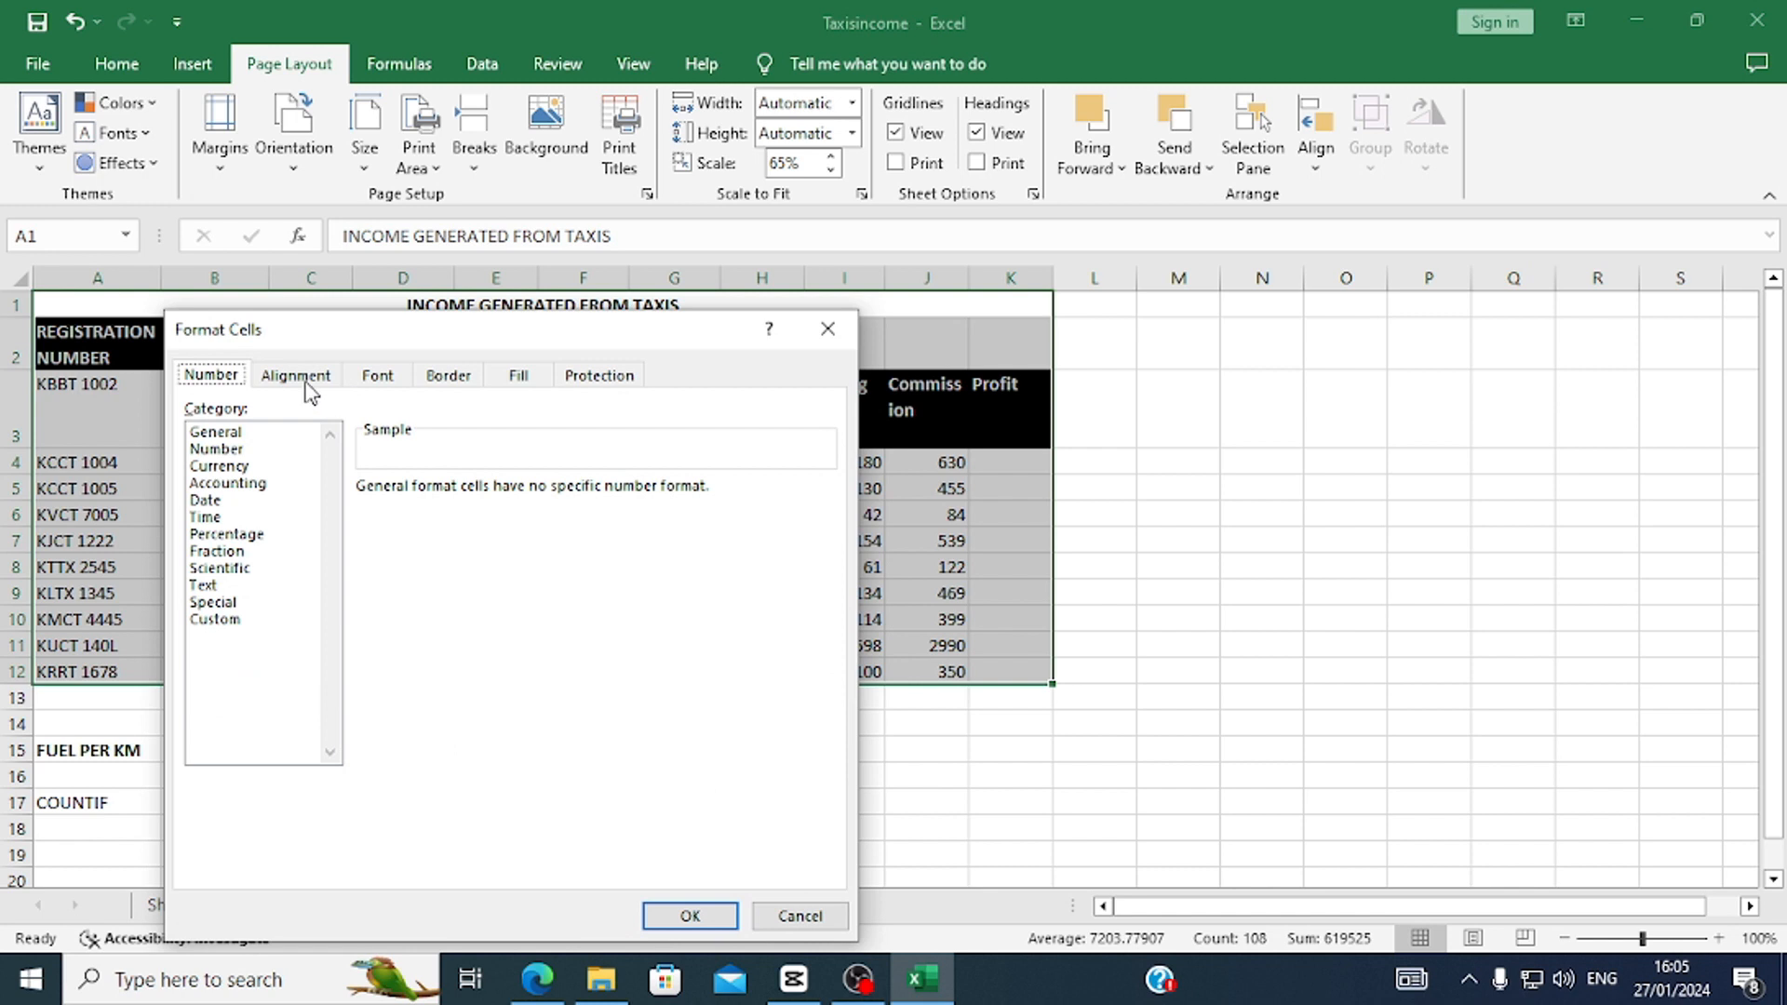
left_click(459, 382)
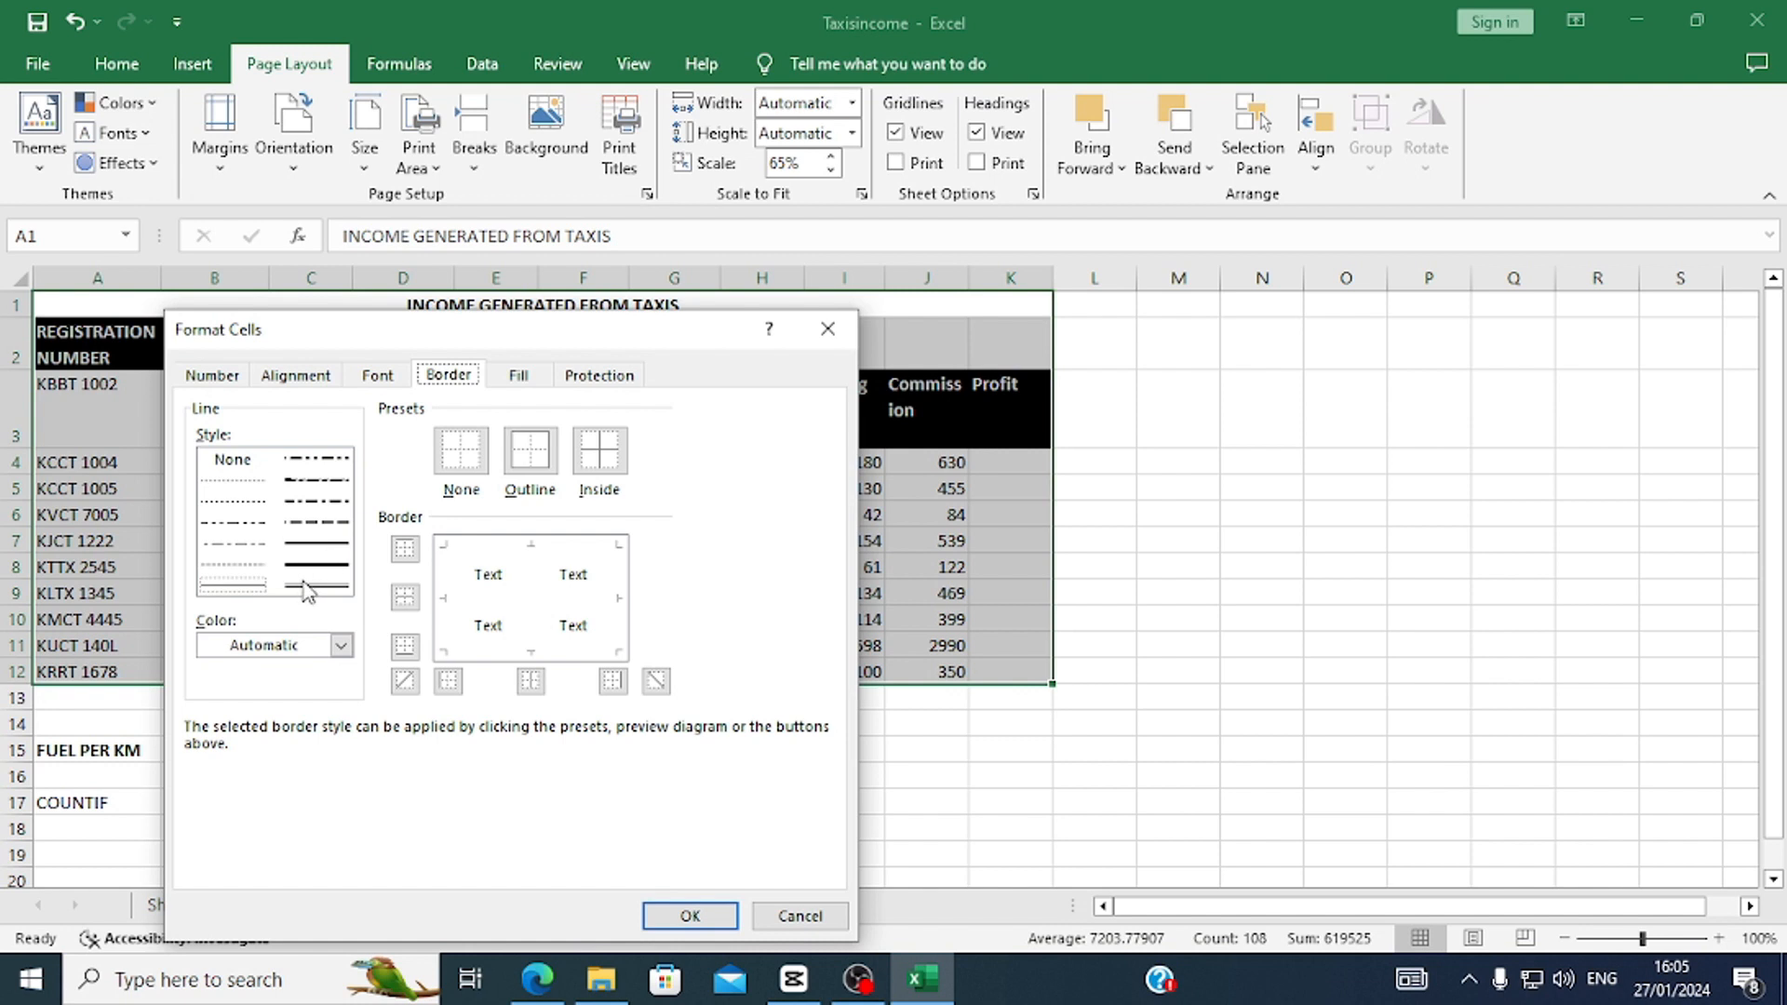
left_click(316, 547)
left_click(233, 586)
left_click(528, 466)
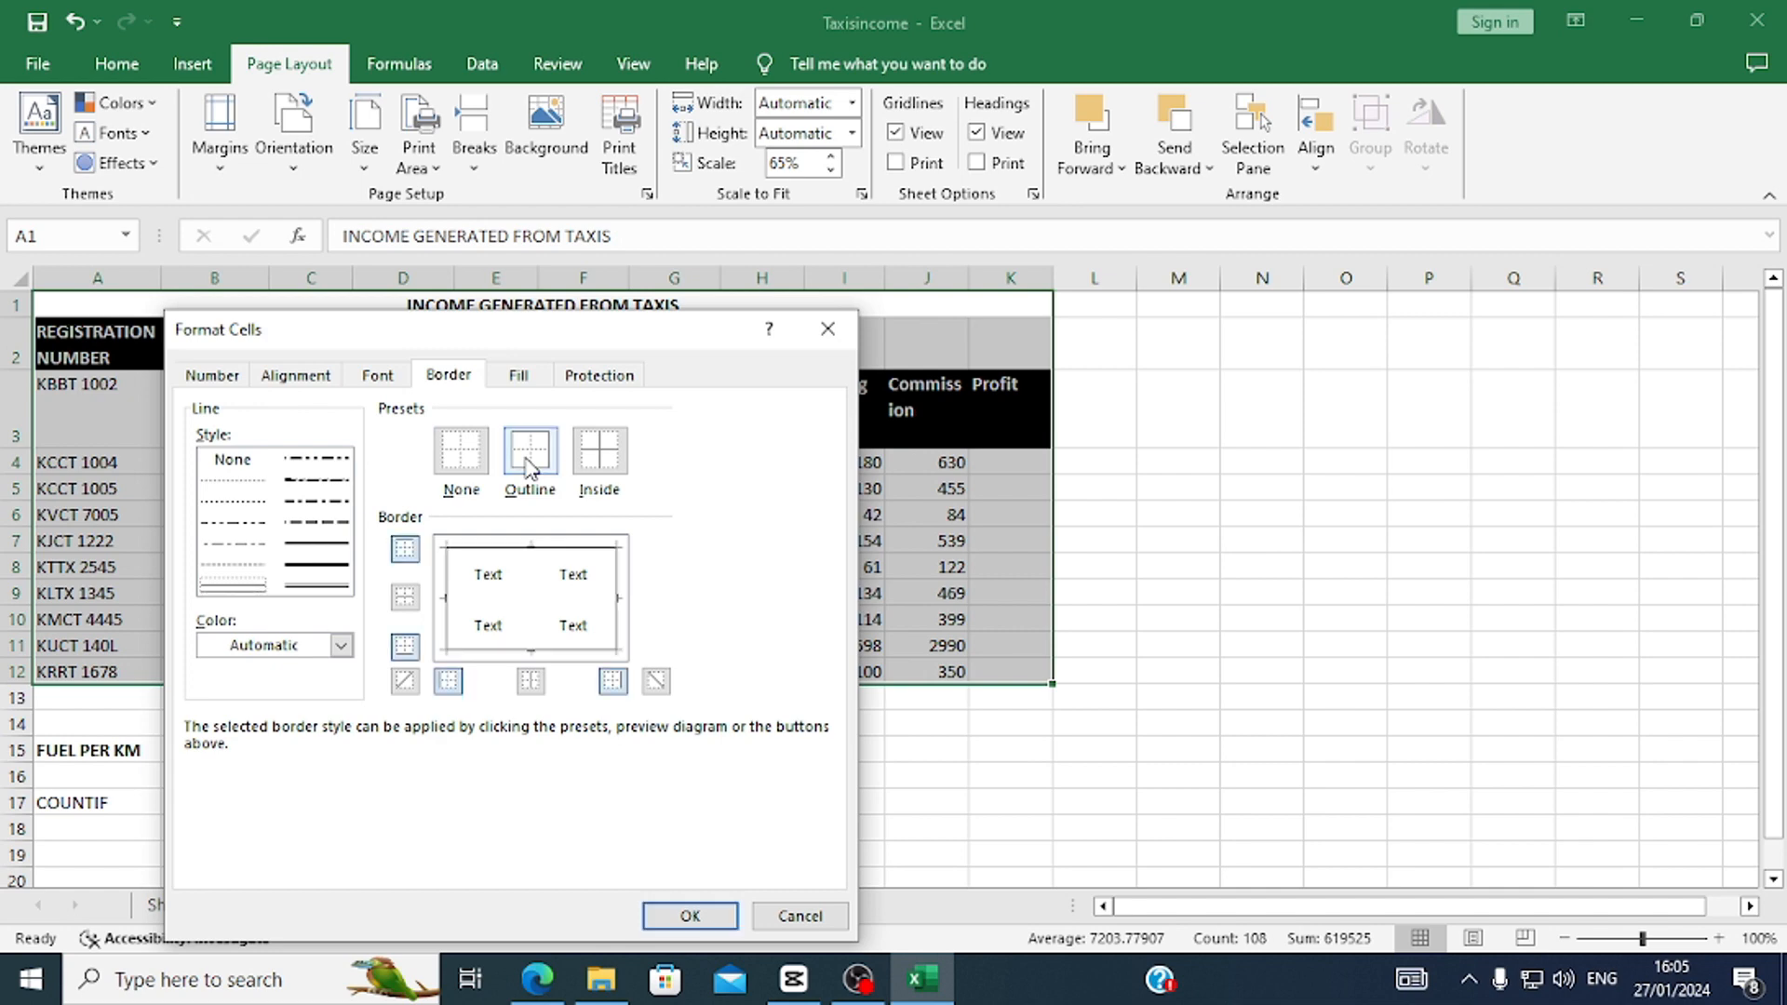
left_click(598, 461)
left_click(690, 916)
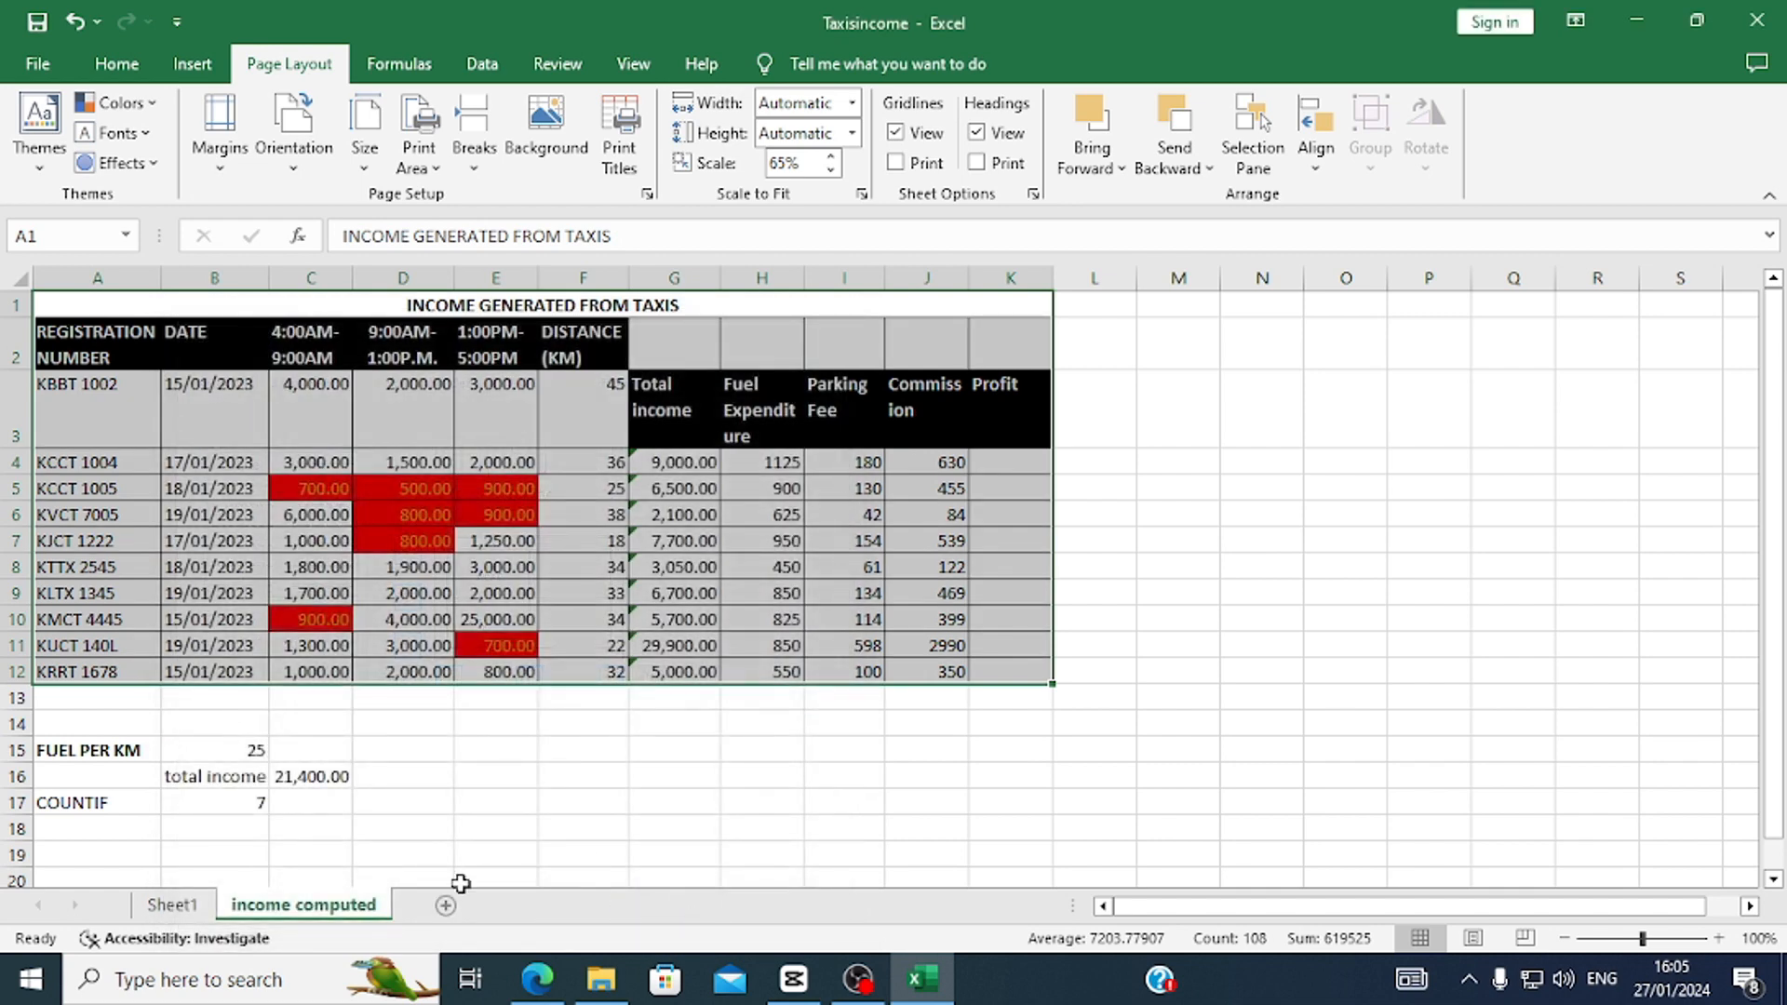
Apply single-line outline and inside borders to the FUEL PER KM cells A15:B15.
left_click(83, 748)
left_click_drag(84, 748, 257, 749)
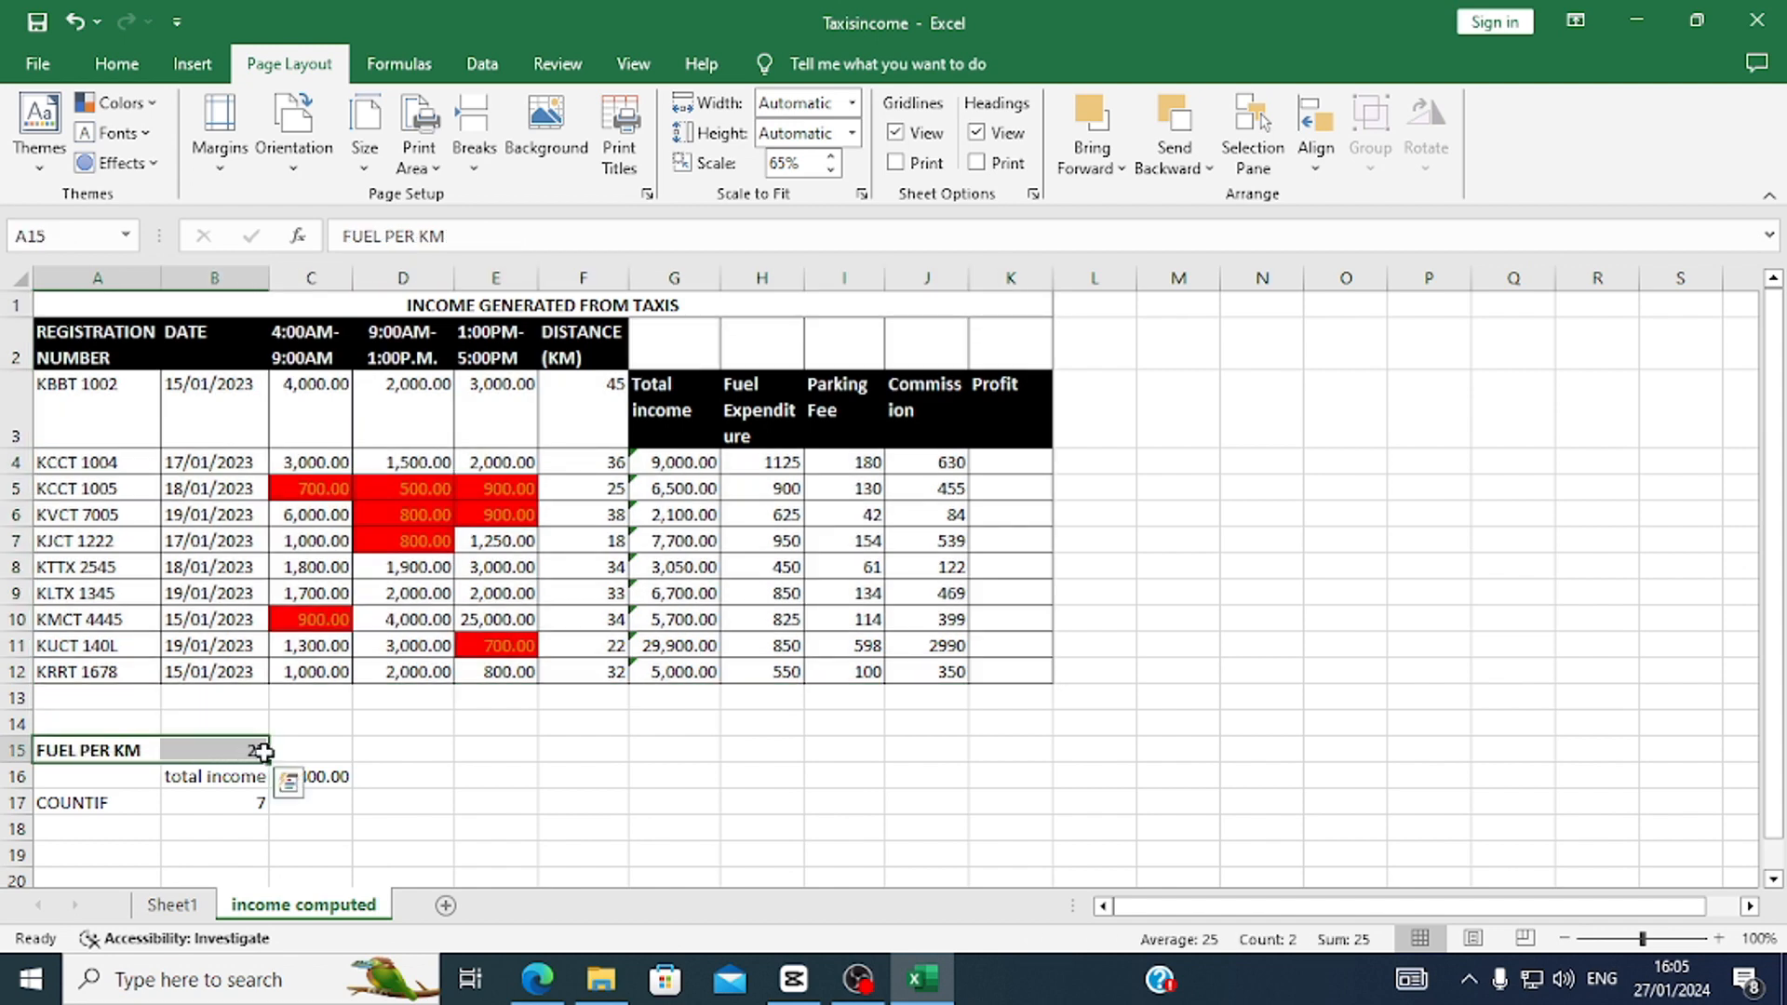
right_click(246, 750)
left_click(288, 603)
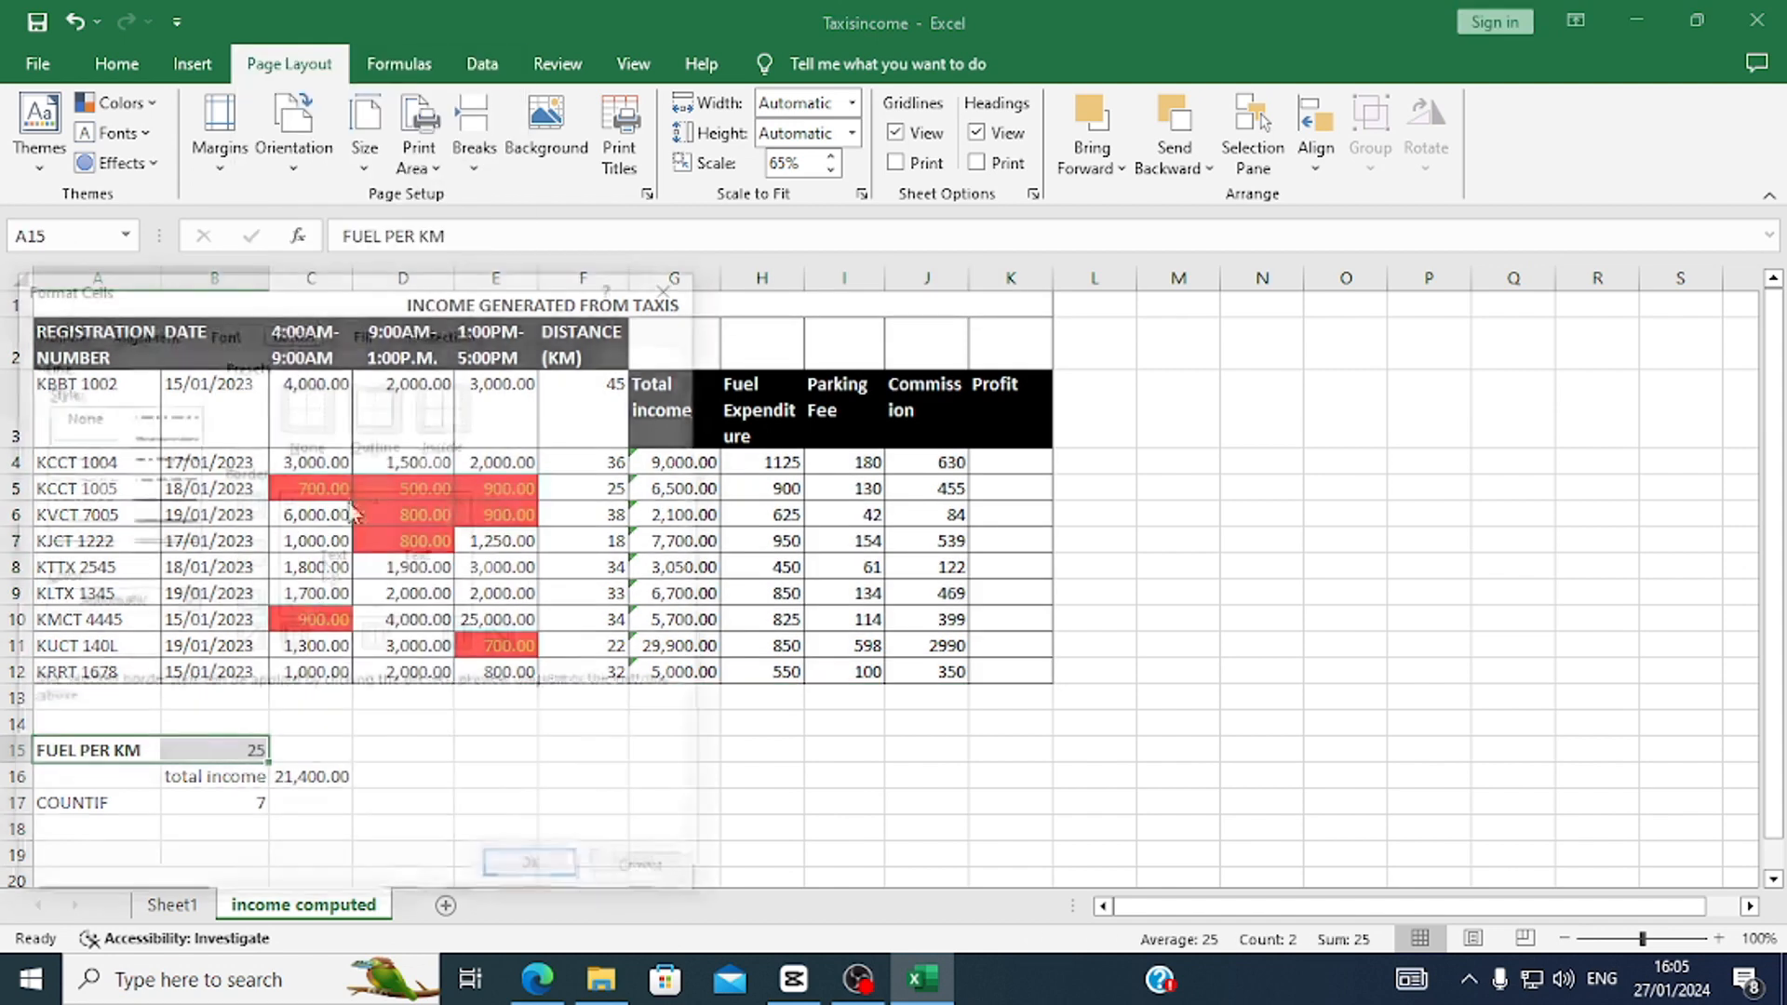
left_click(376, 406)
left_click(443, 407)
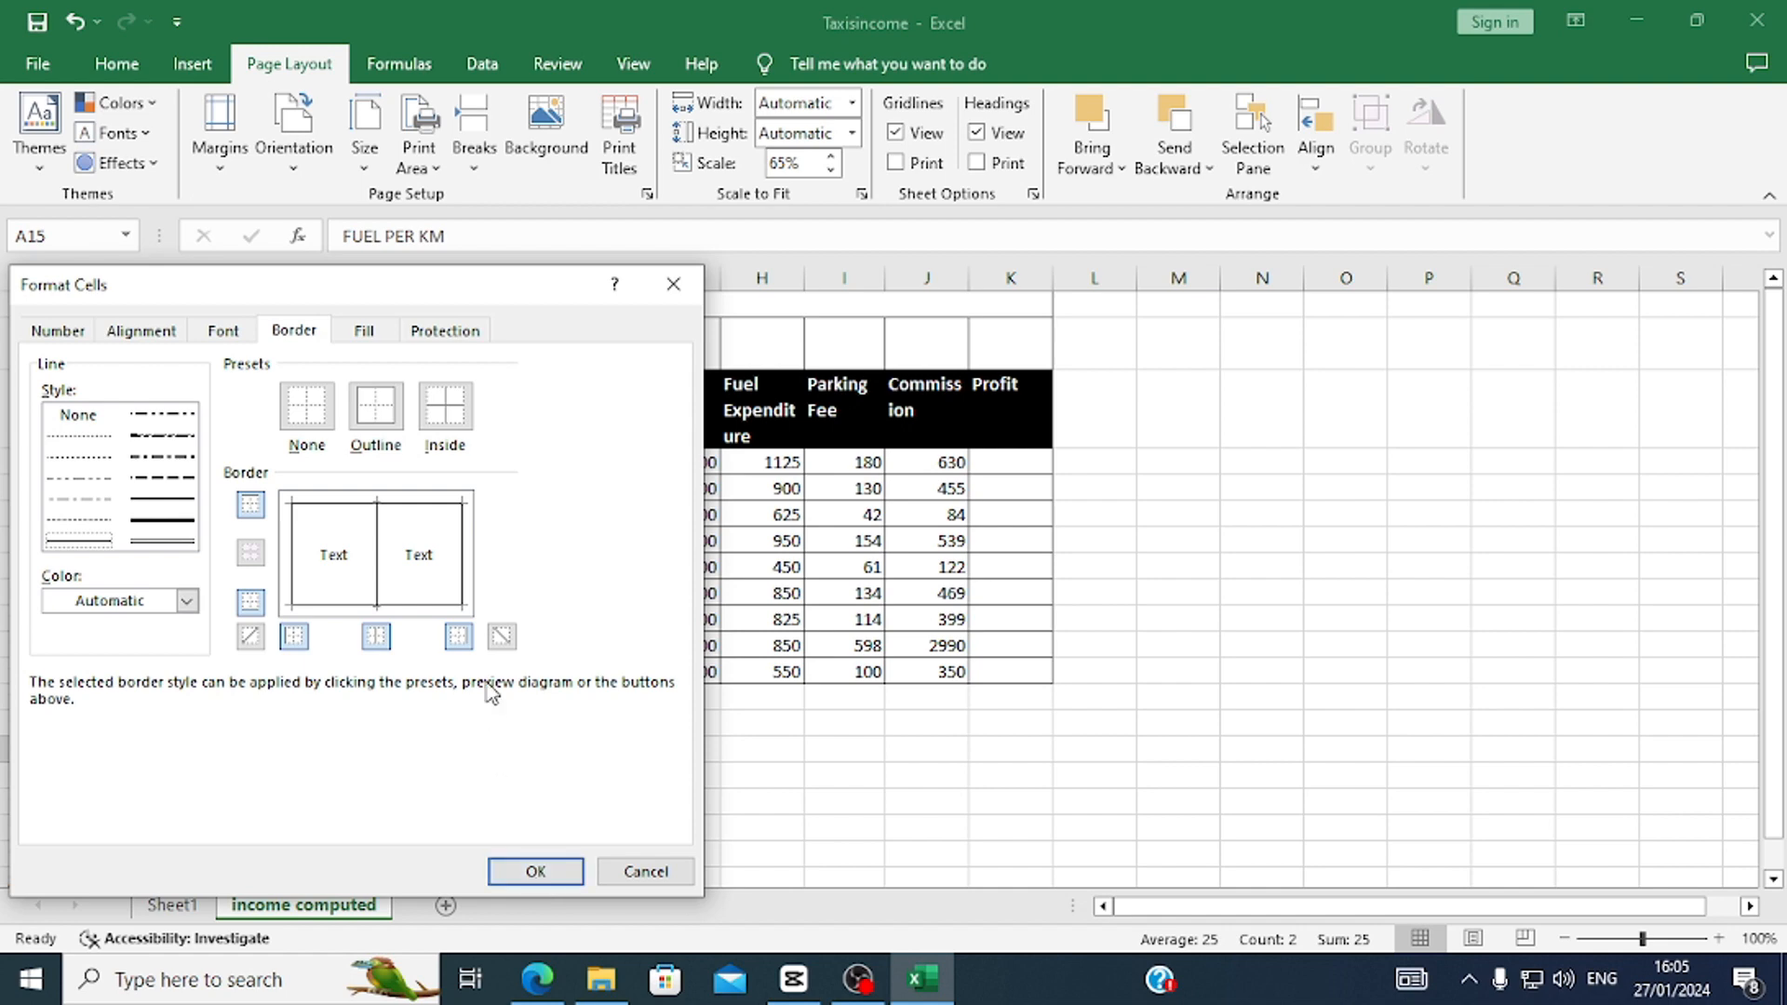
left_click(537, 872)
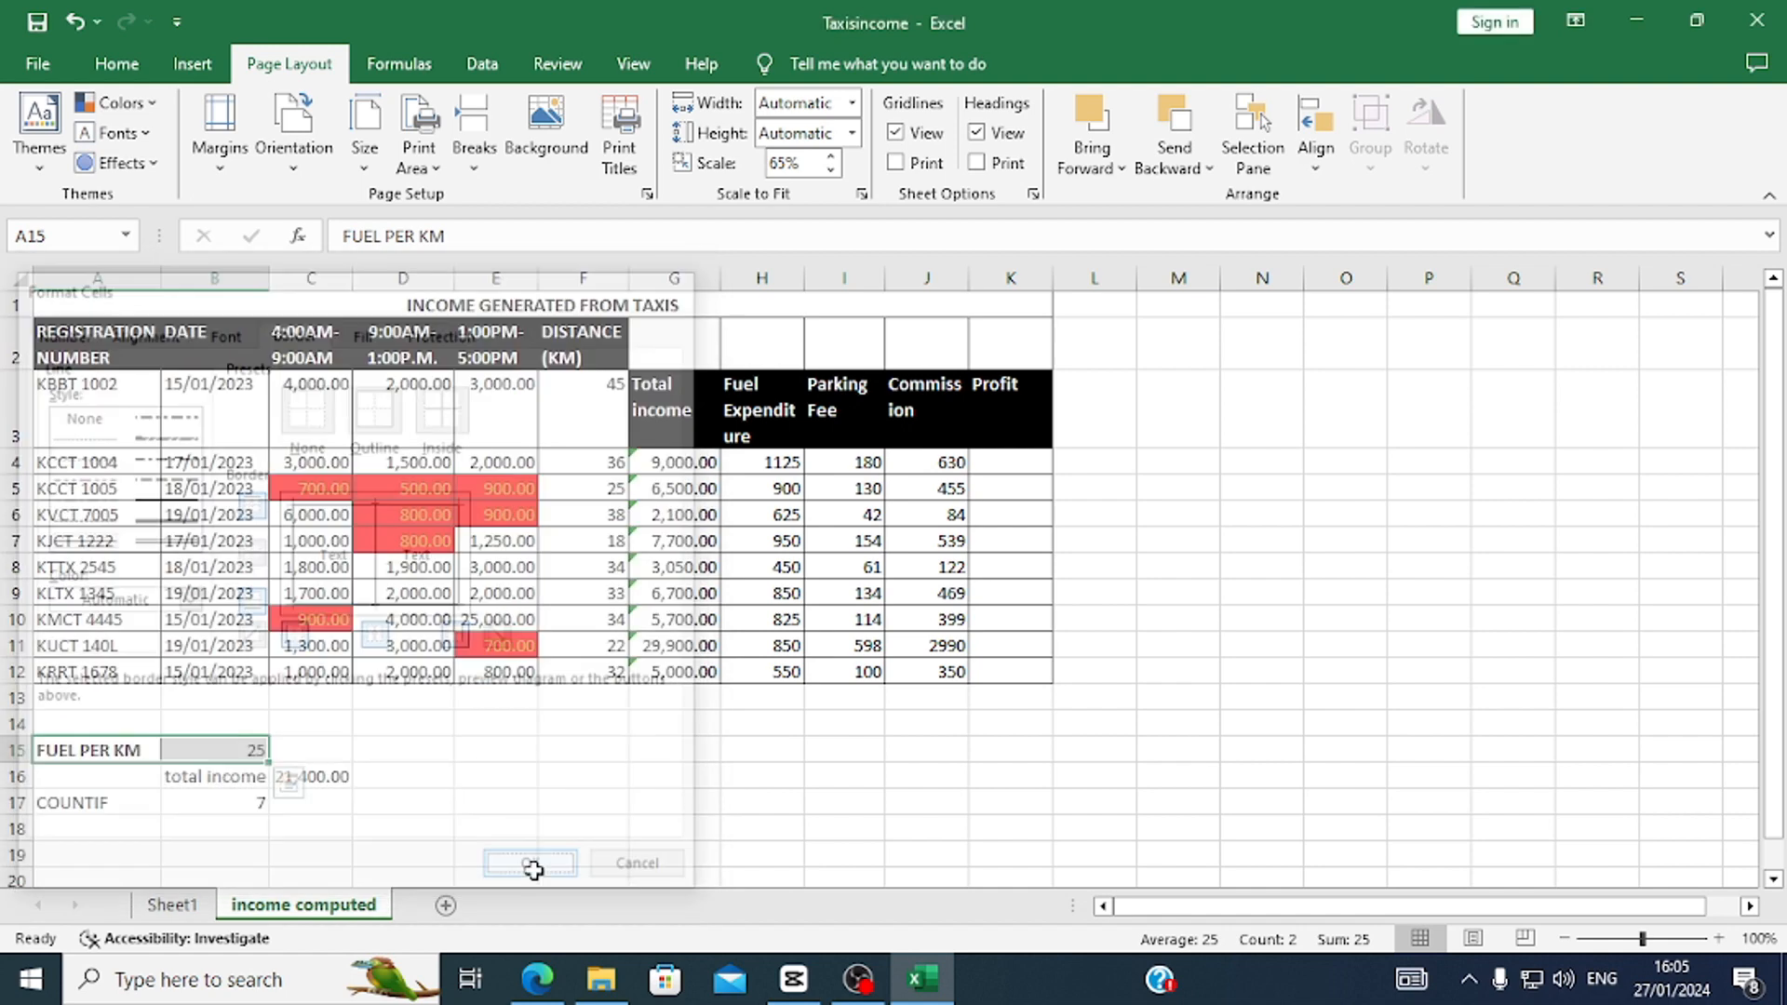
left_click(389, 827)
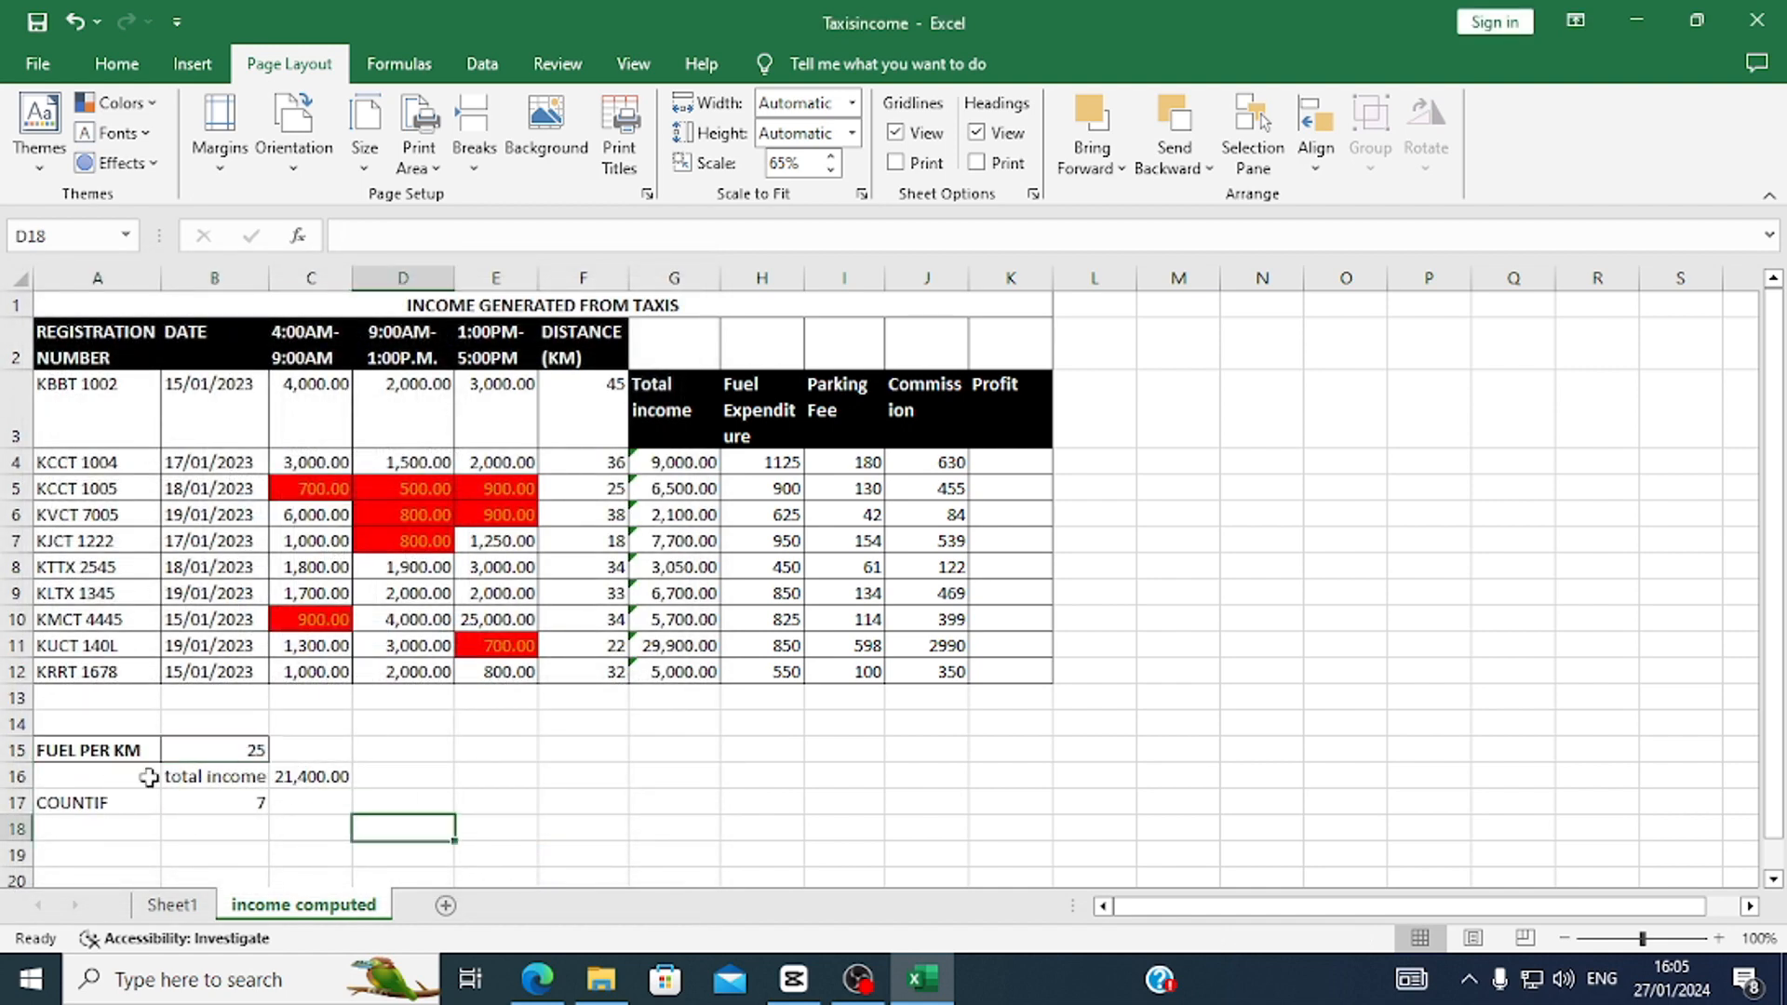
Apply single-line outline and inside borders to the total income cells B16:C16.
left_click_drag(181, 776, 319, 778)
right_click(312, 780)
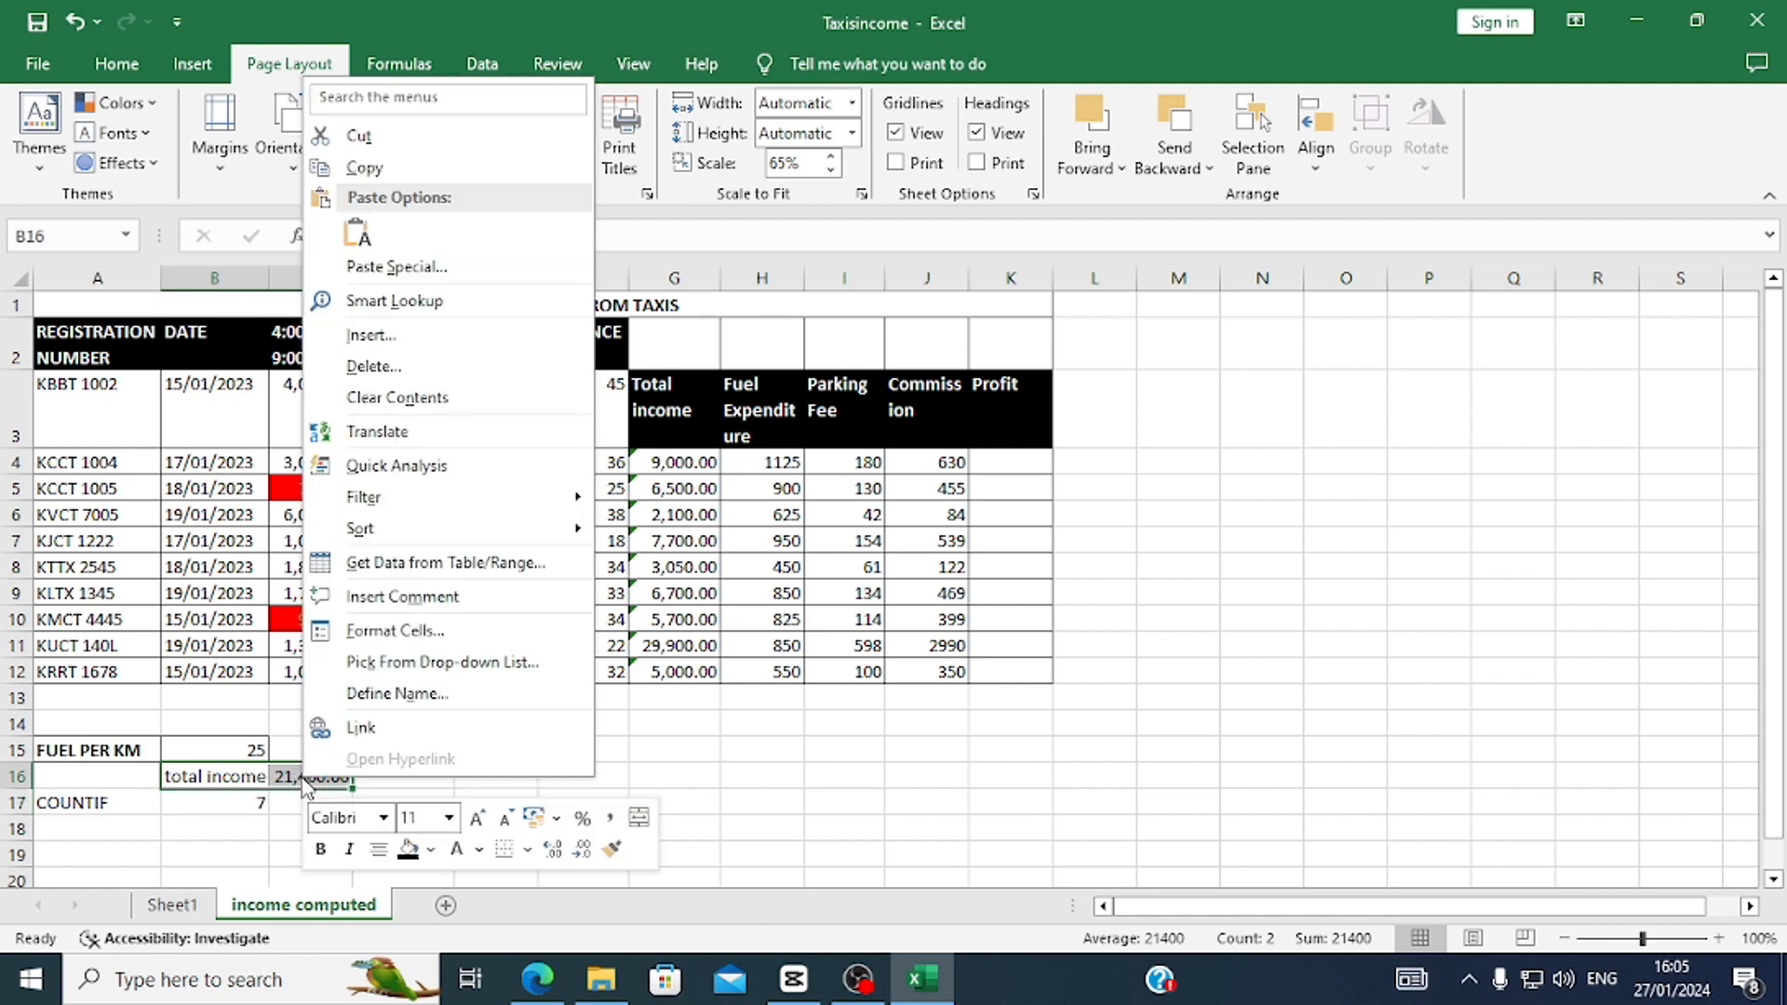
left_click(395, 630)
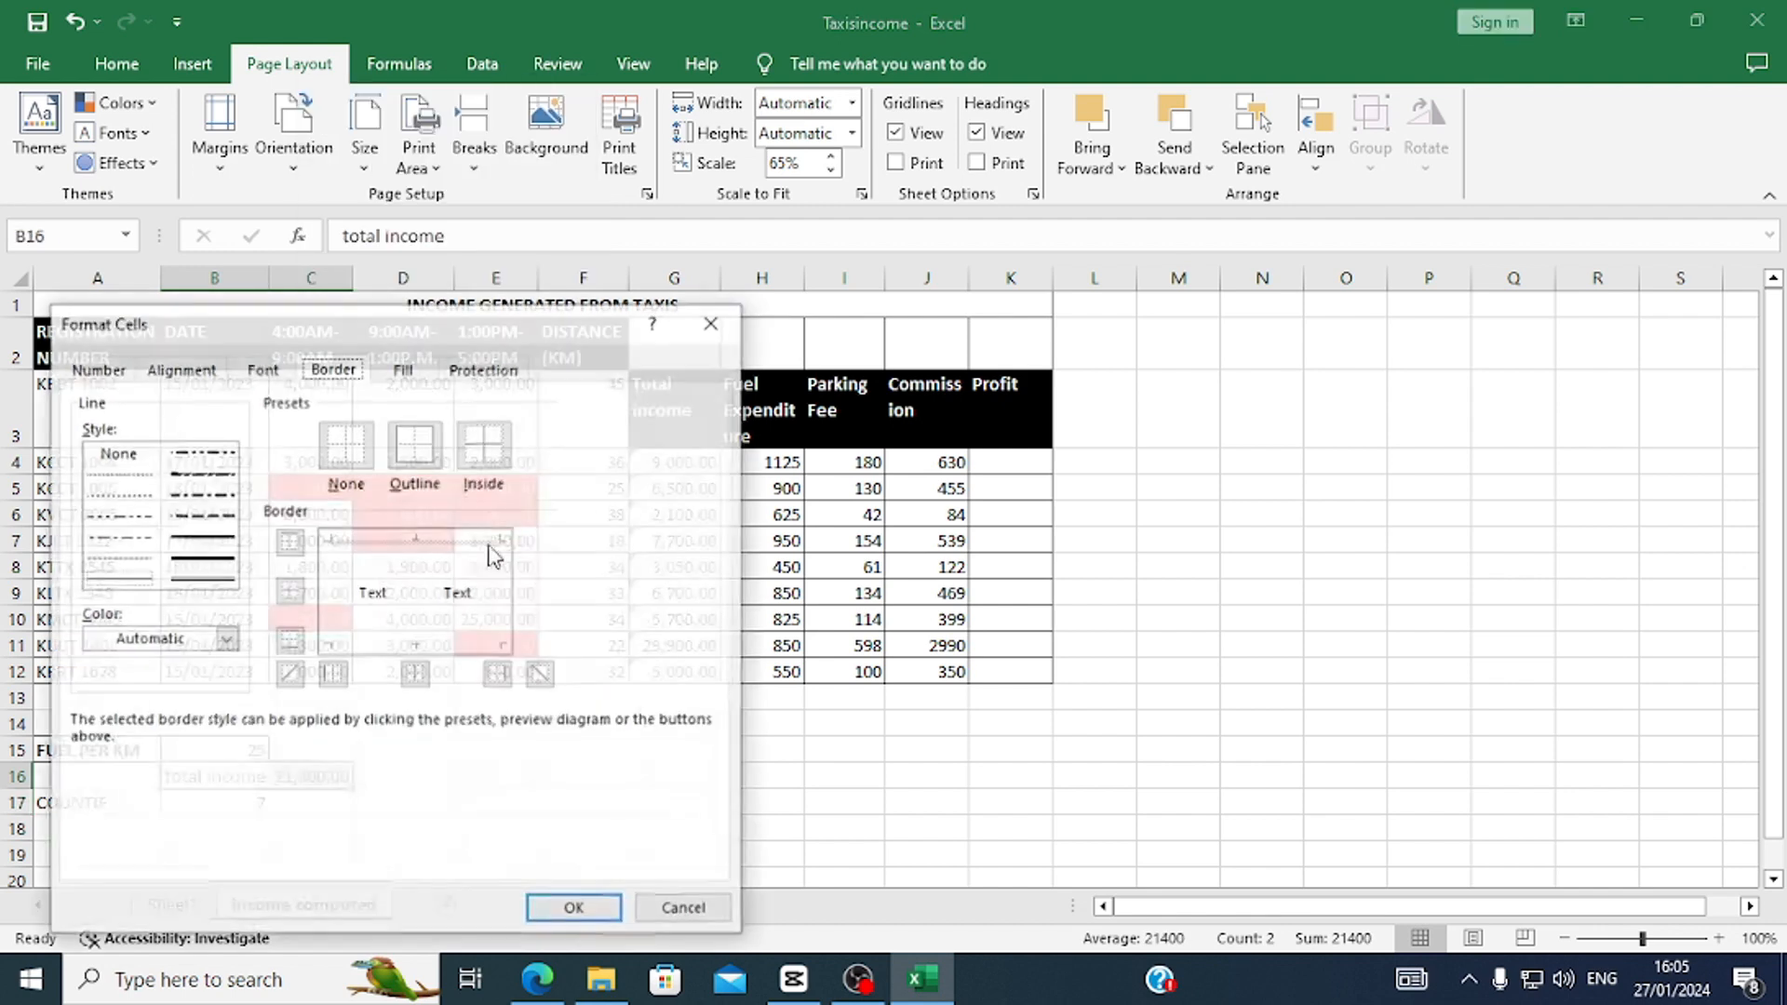
left_click(415, 447)
left_click(482, 449)
left_click(575, 909)
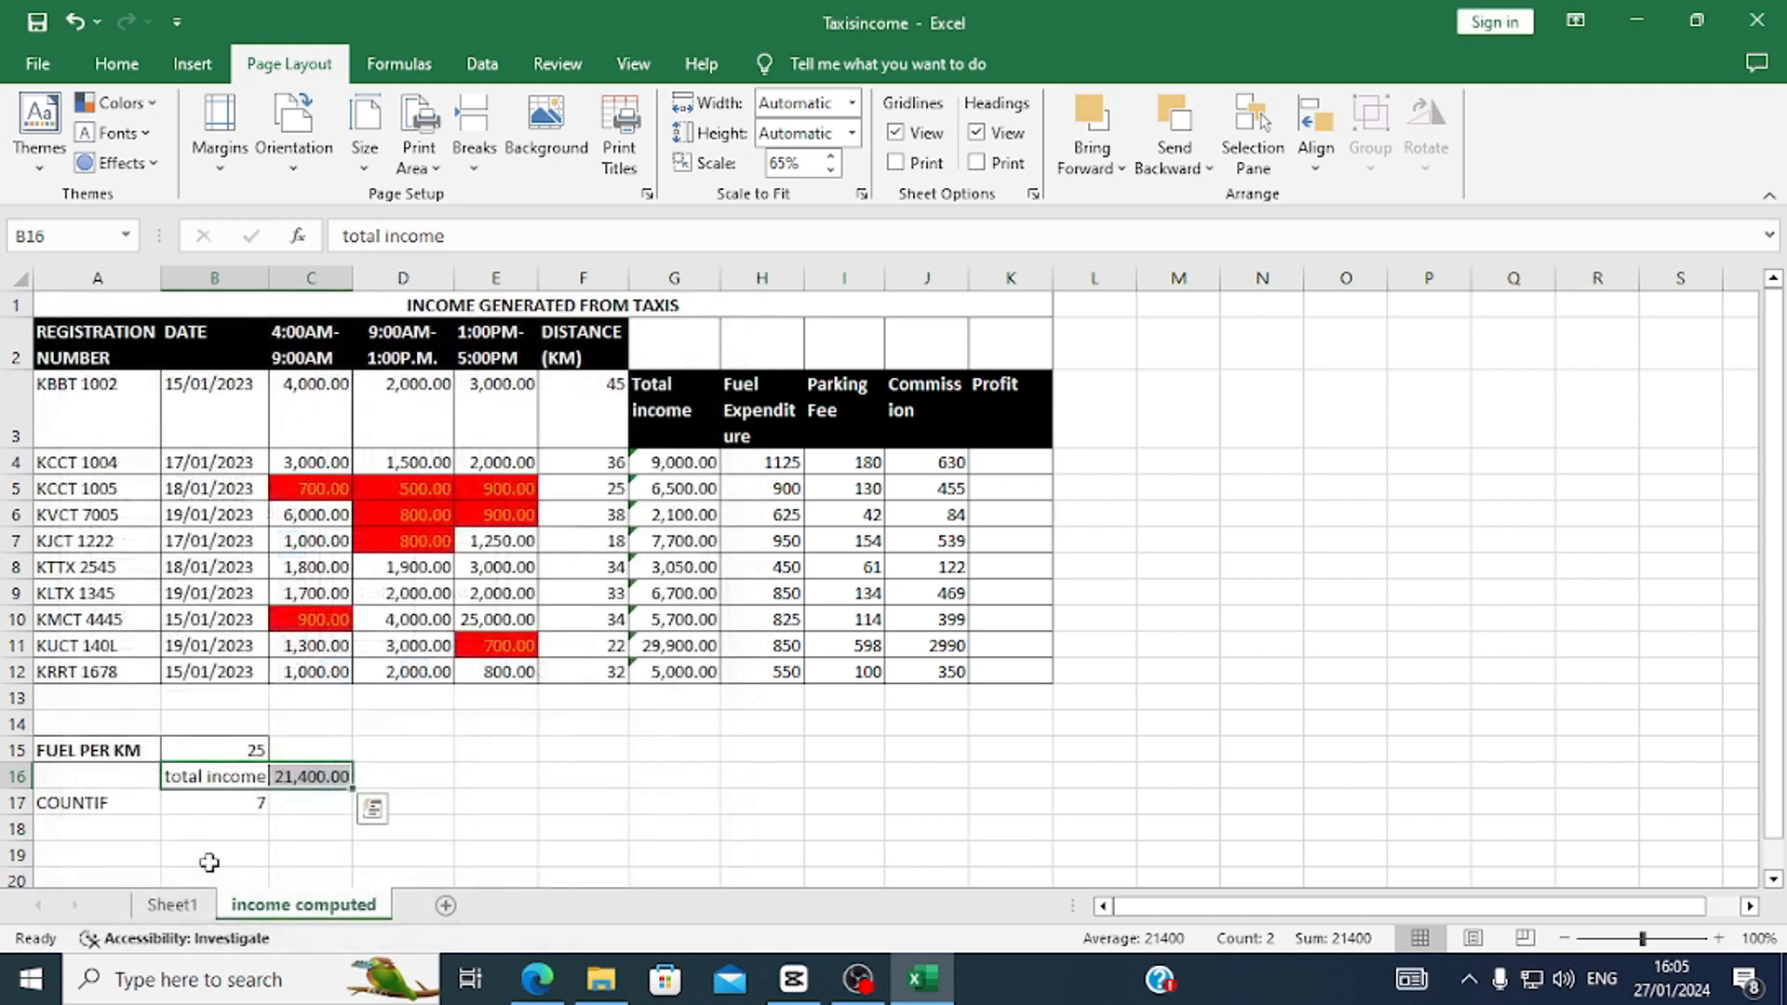
Apply single-line outline and inside borders to the COUNTIF cells A17:B17.
left_click_drag(66, 802, 220, 800)
right_click(220, 800)
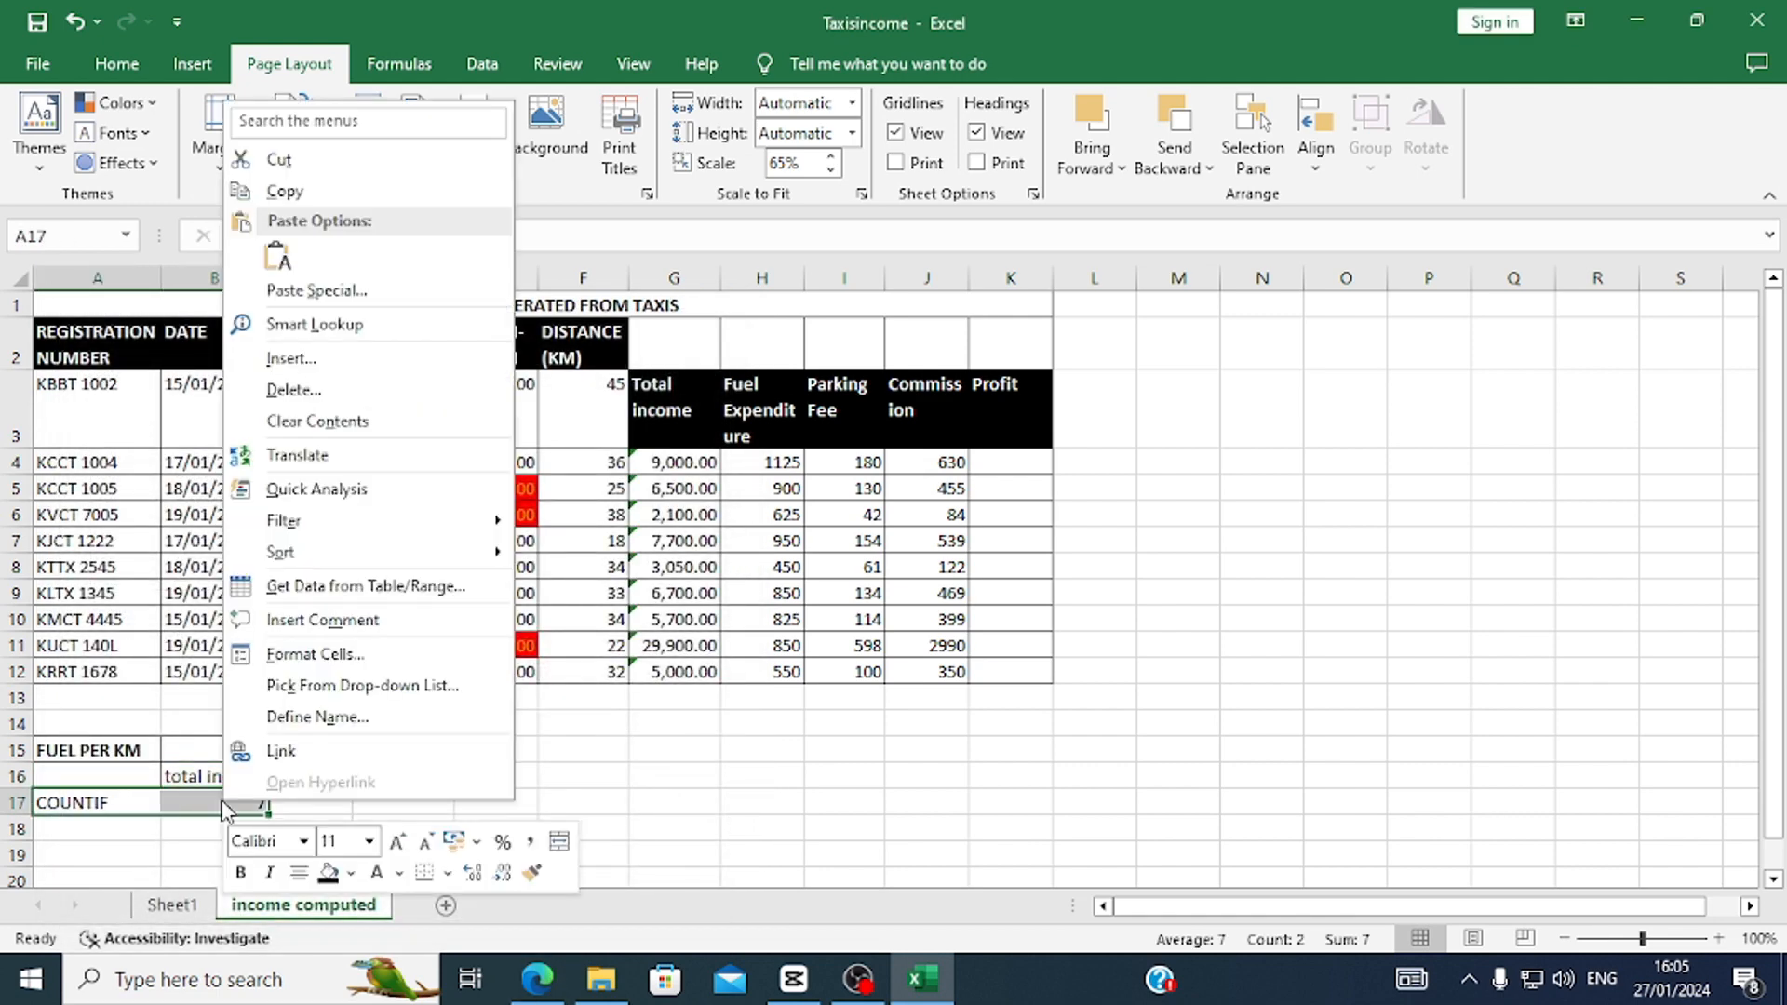
left_click(361, 766)
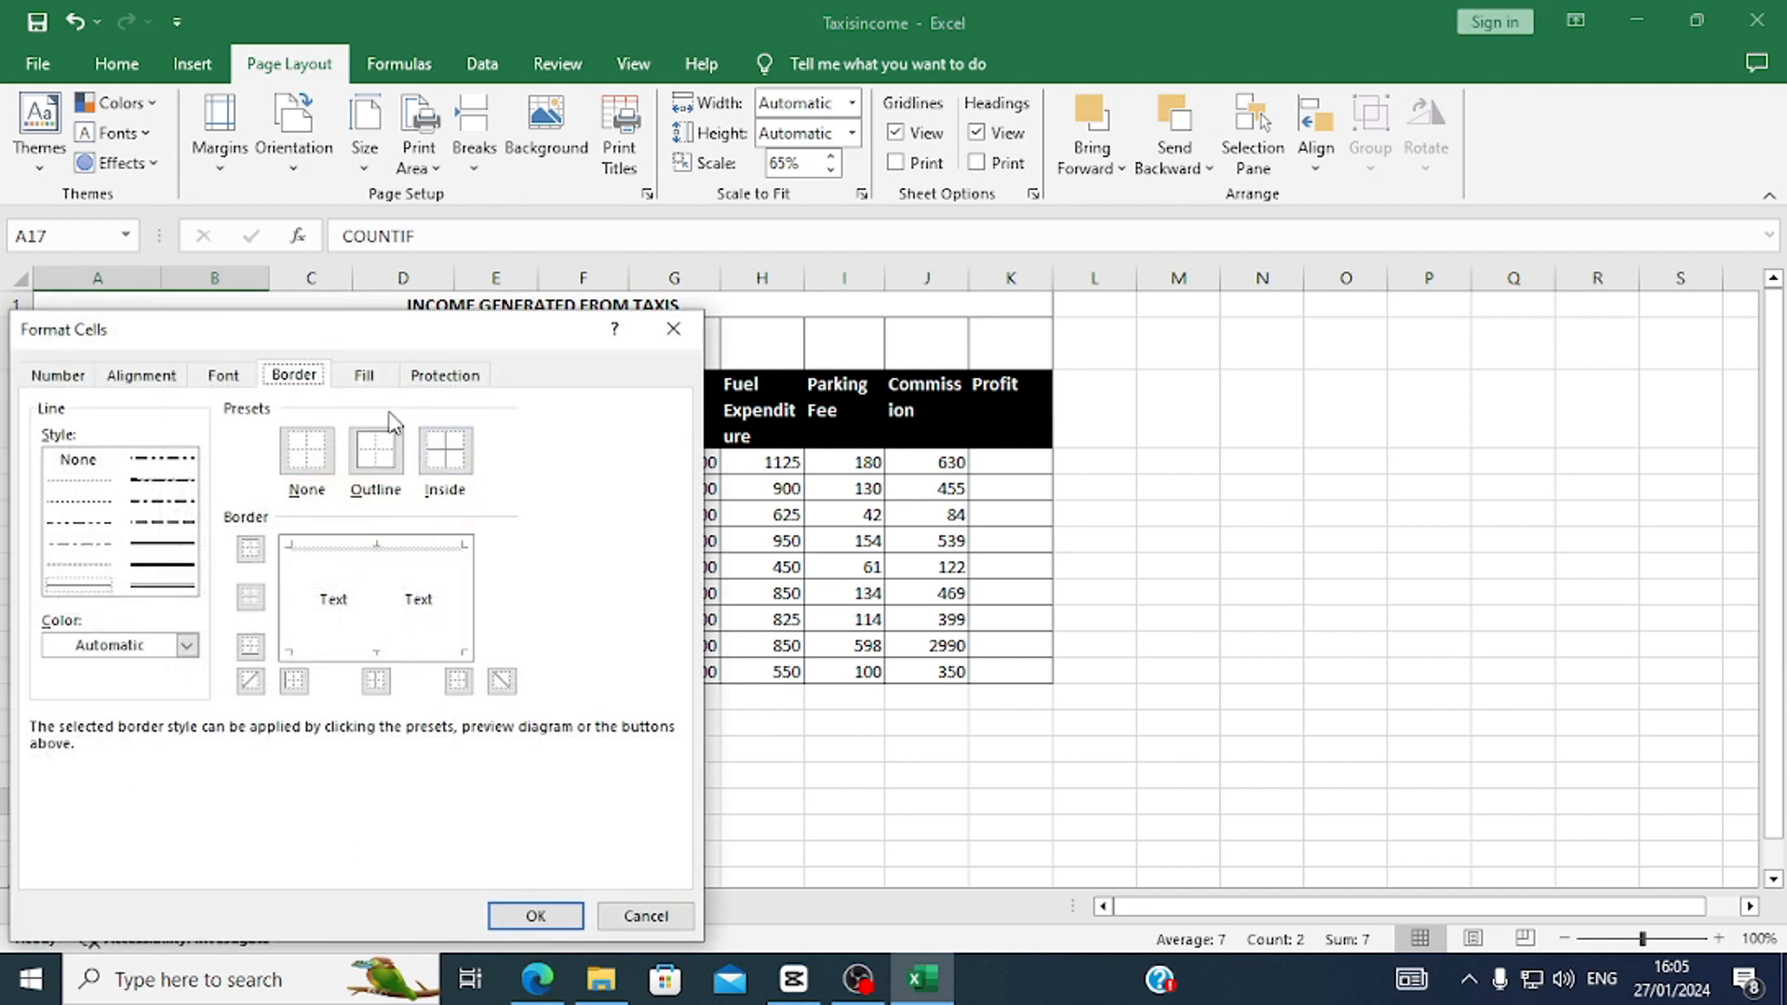
left_click(375, 450)
left_click(445, 450)
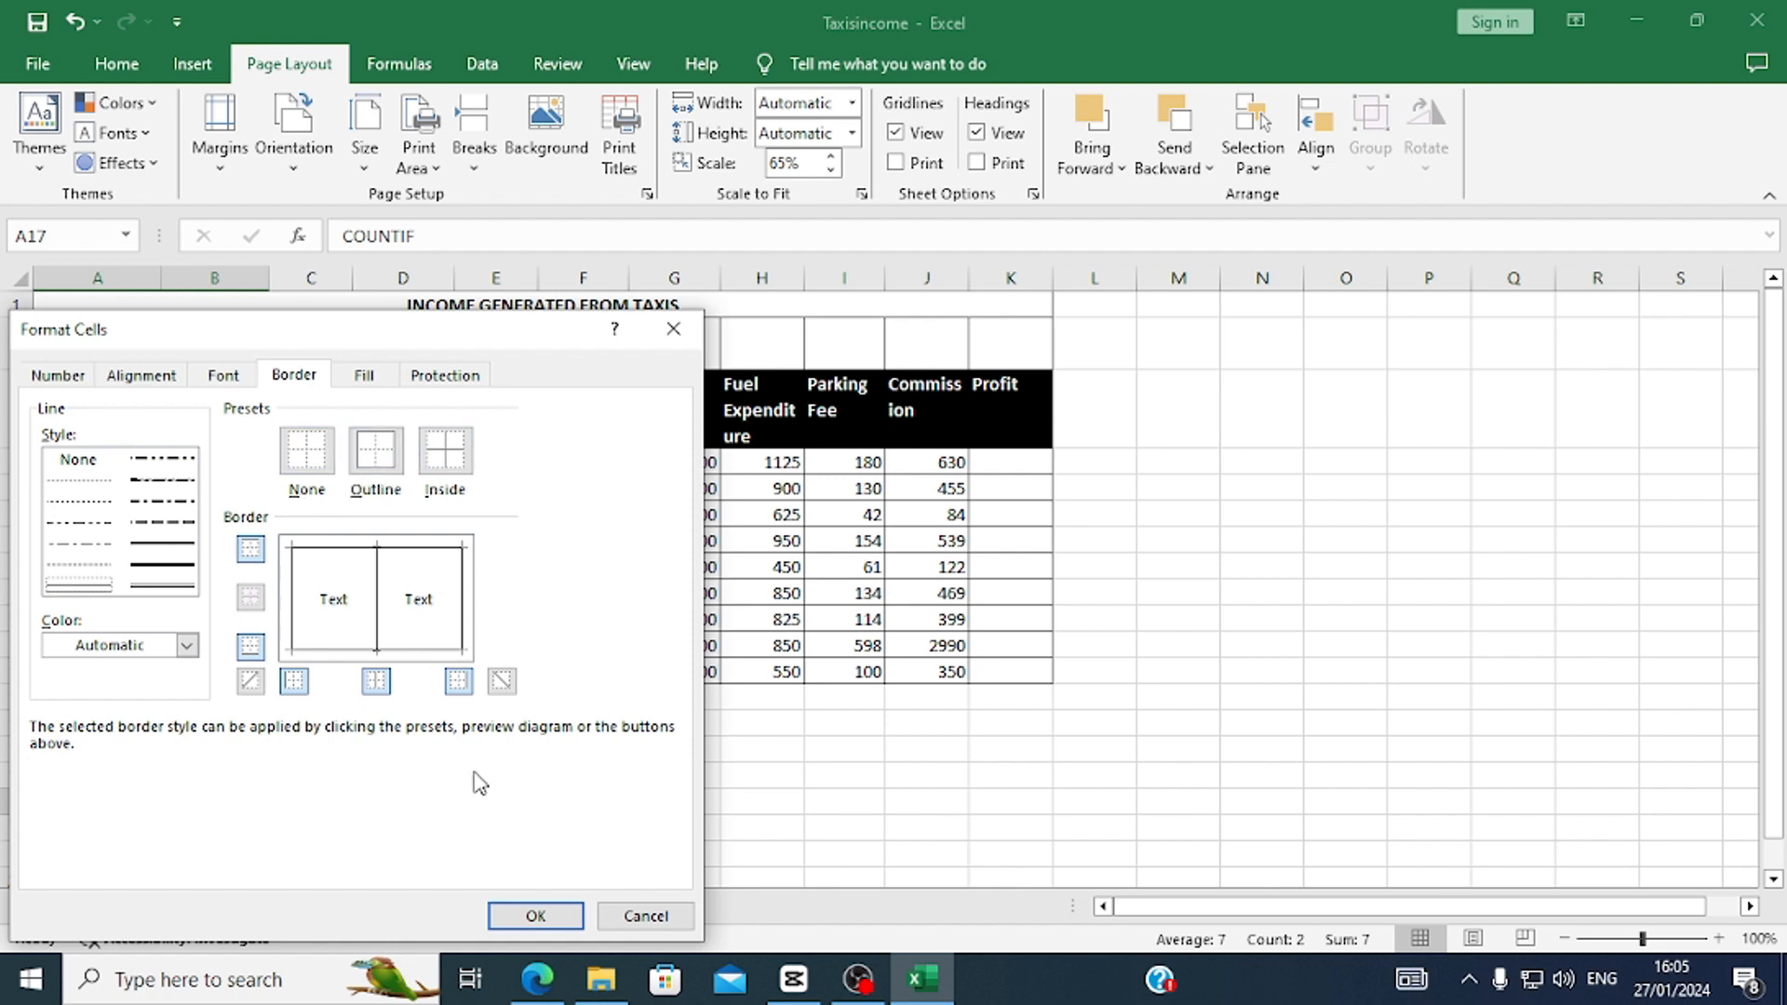
left_click(536, 916)
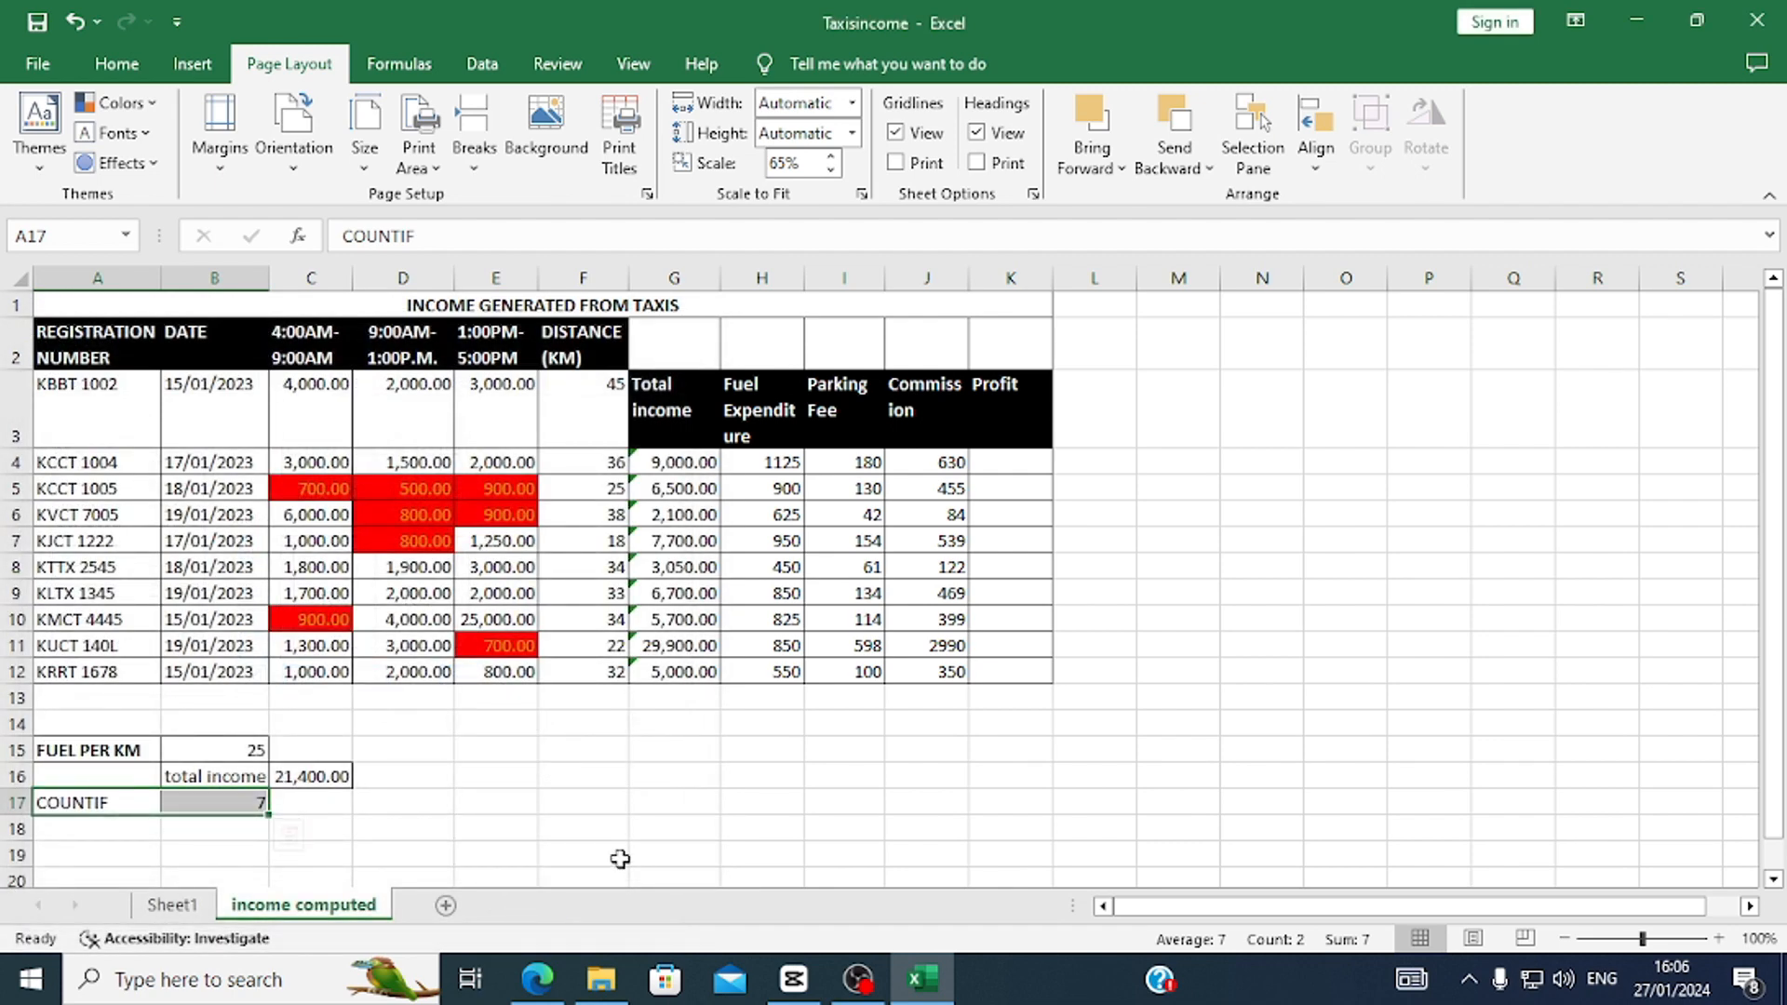
Read the clustered bar chart question in the Edge exam PDF and return to the Excel workbook.
left_click(537, 977)
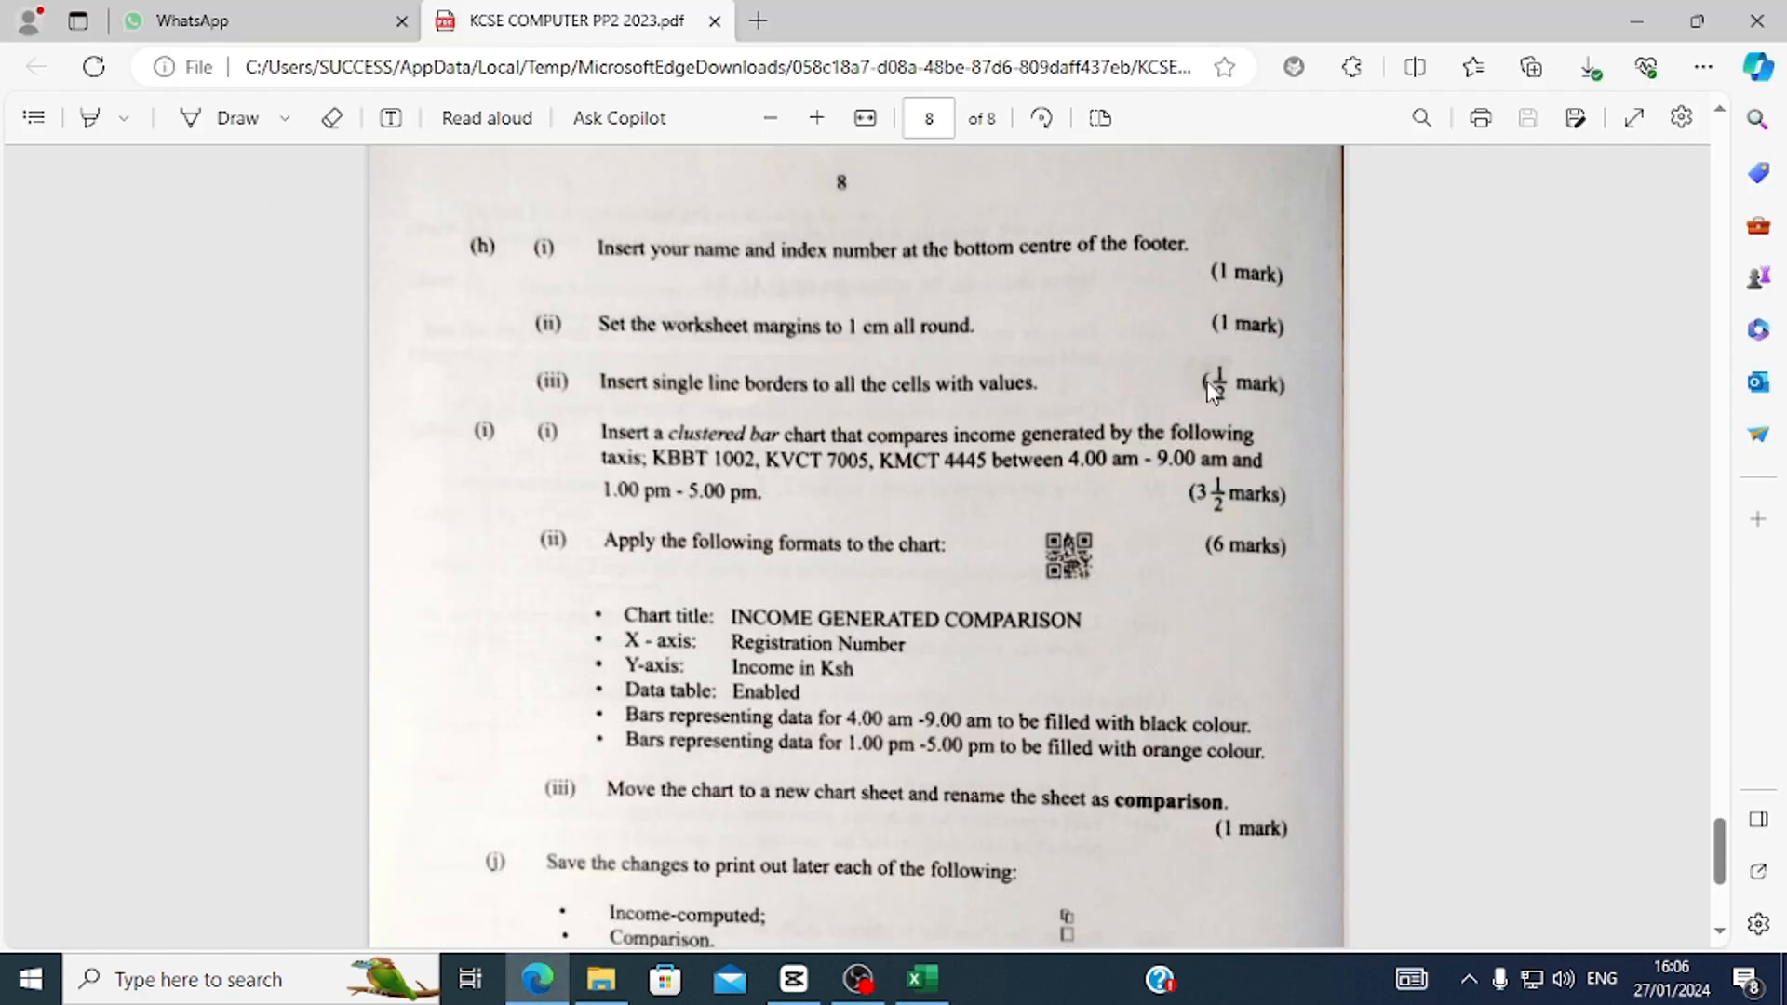
scroll(558, 412, "down", 1)
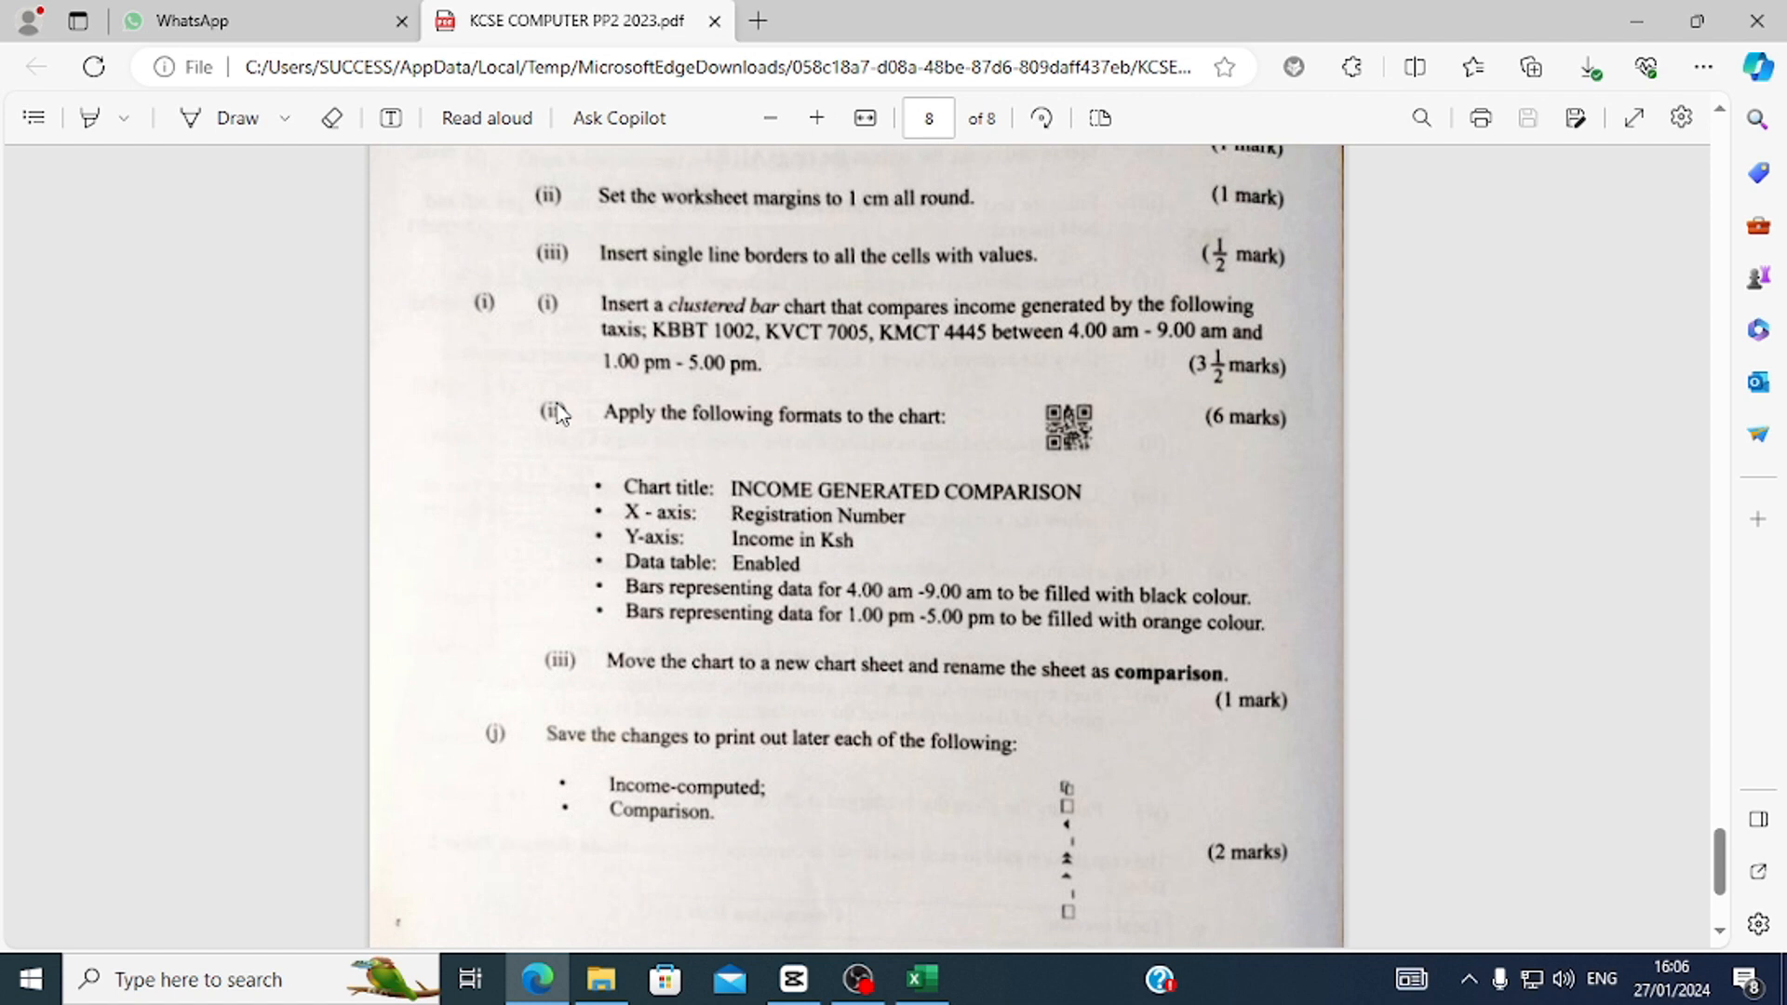
scroll(558, 412, "down", 1)
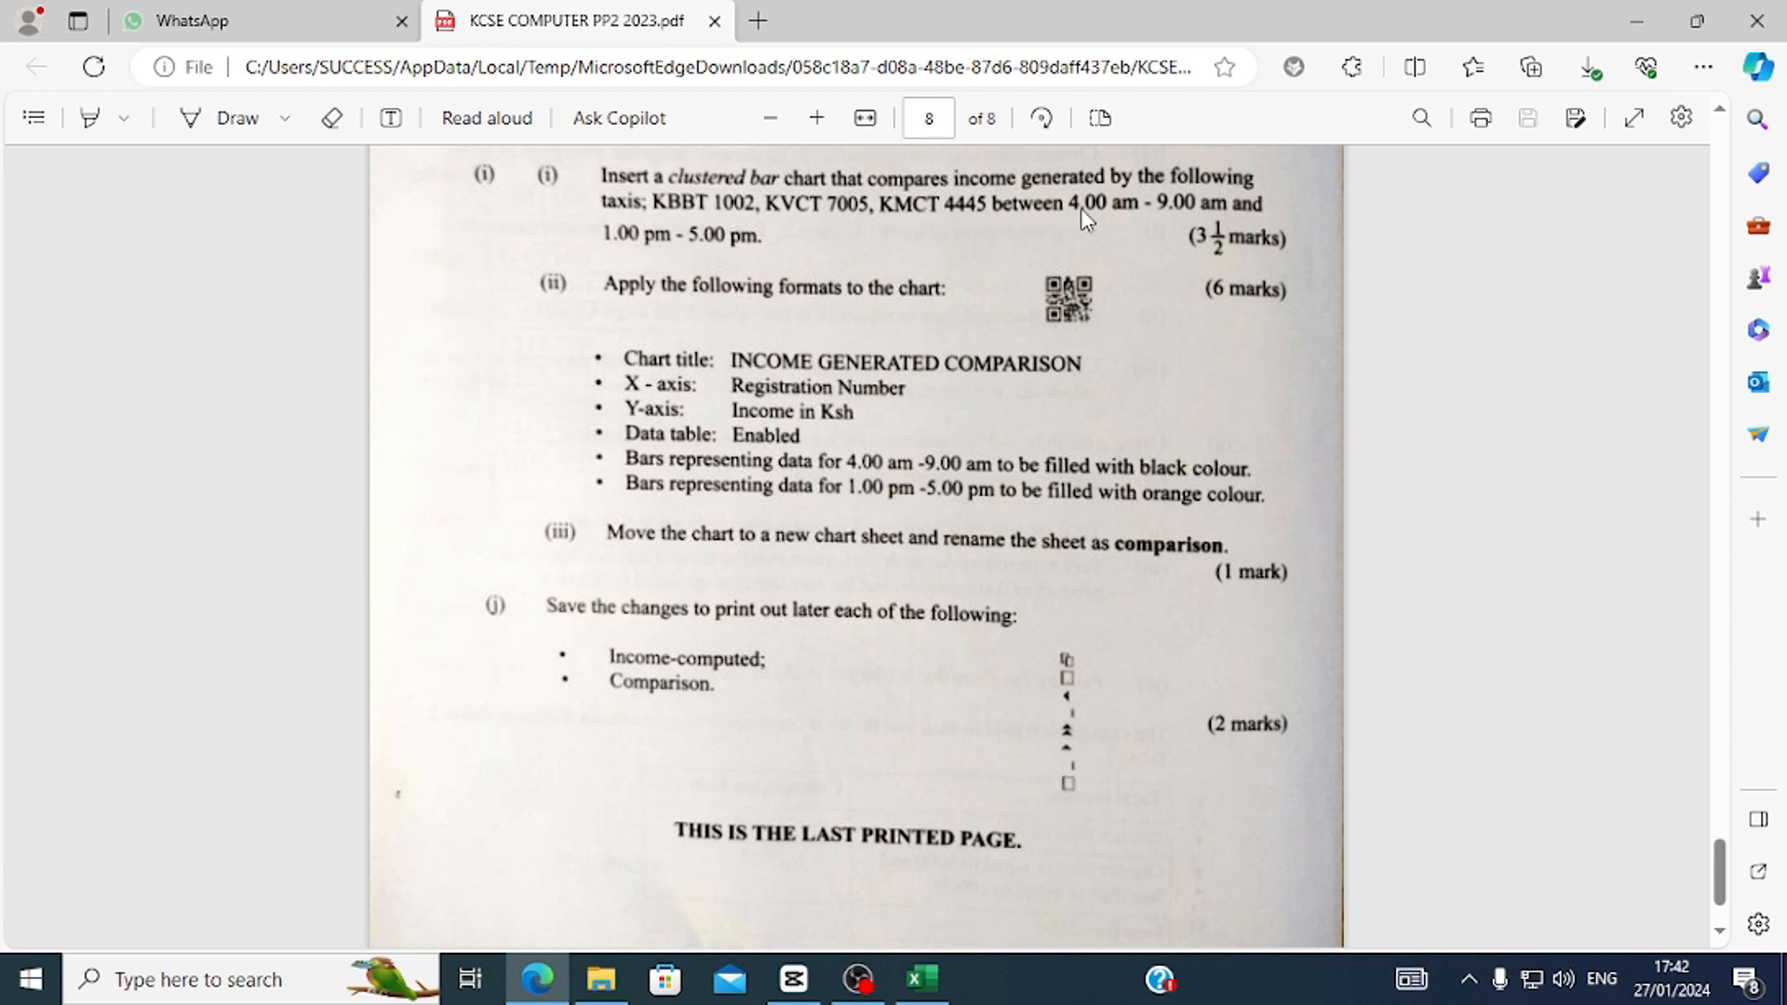
left_click(921, 978)
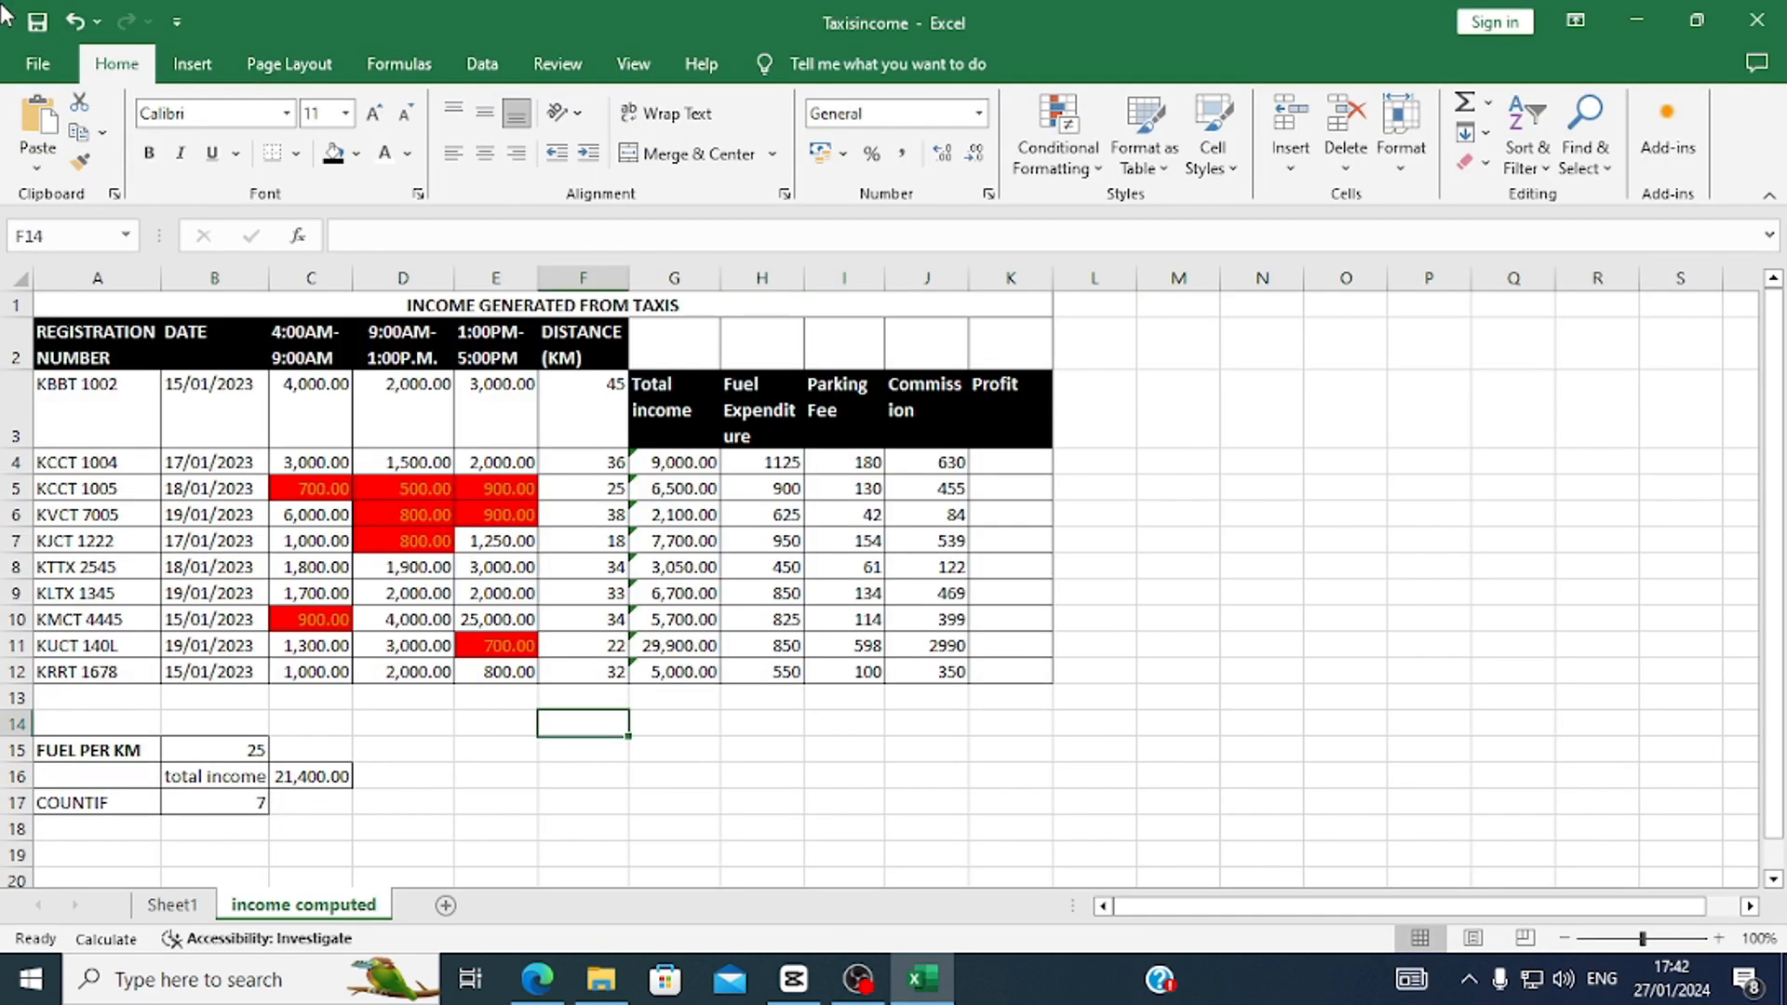
Try to insert a recommended chart from the registration numbers and two income periods of KBBT 1002, KVCT 7005 and KMCT 4445.
left_click(102, 414)
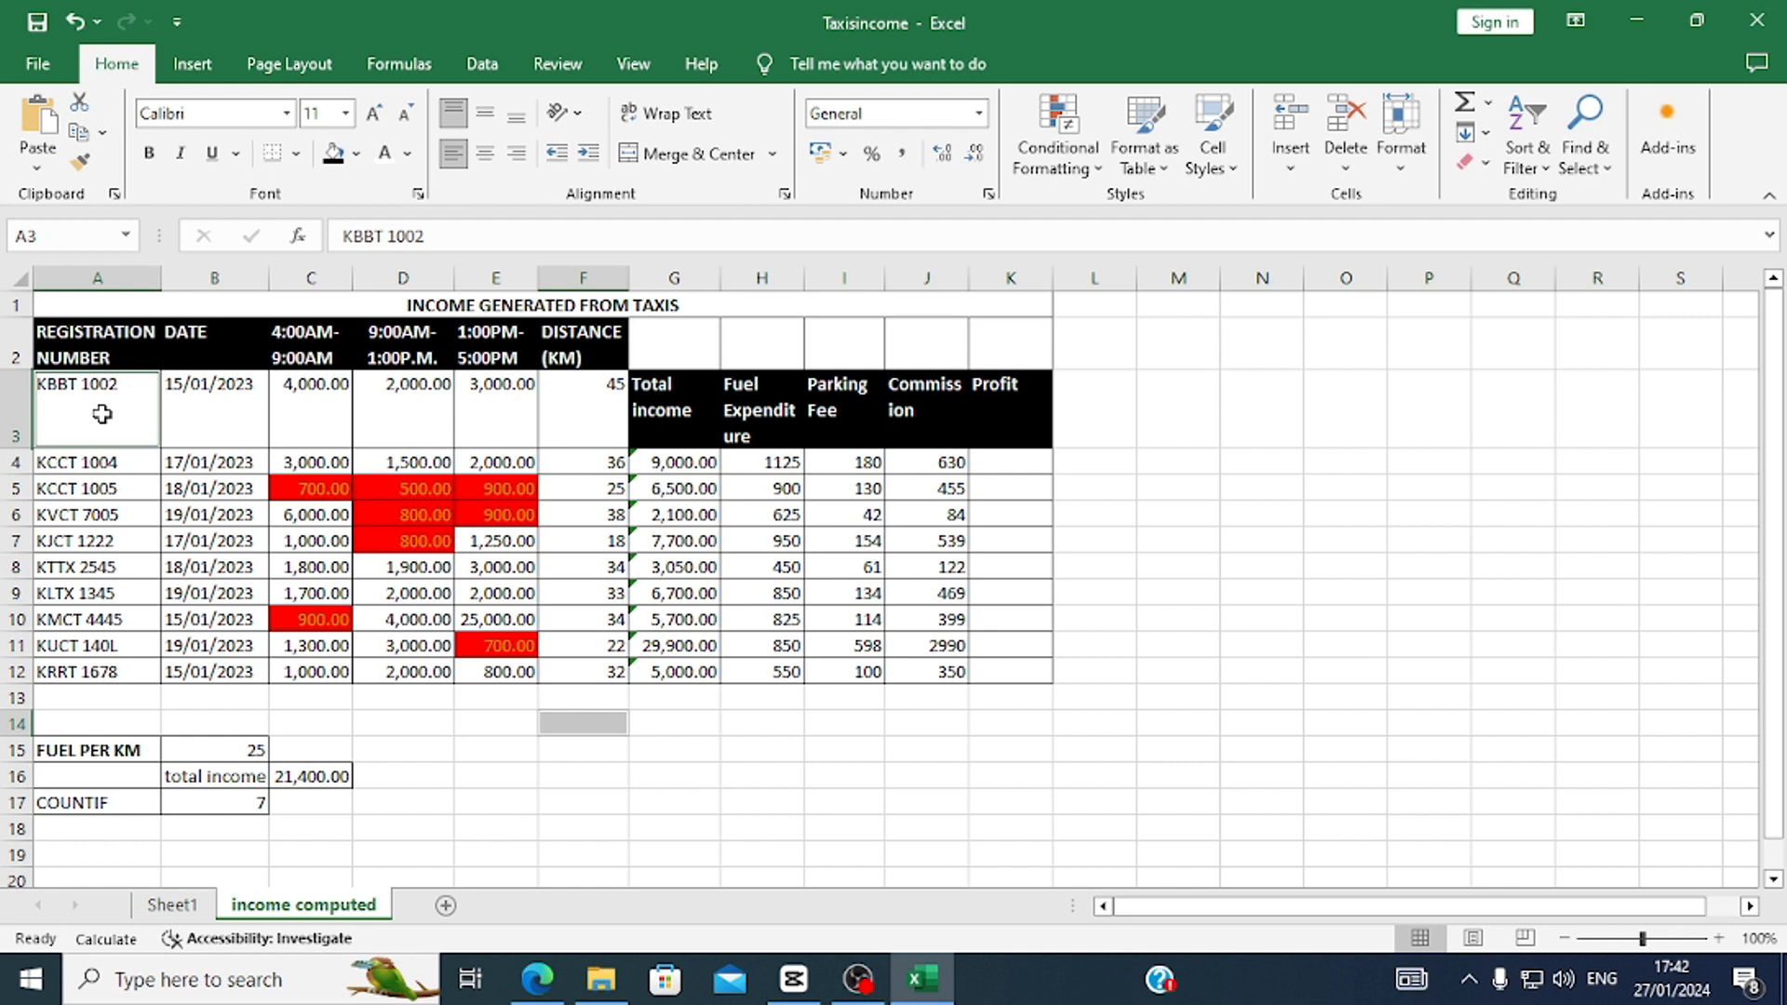
left_click(80, 520, "ctrl")
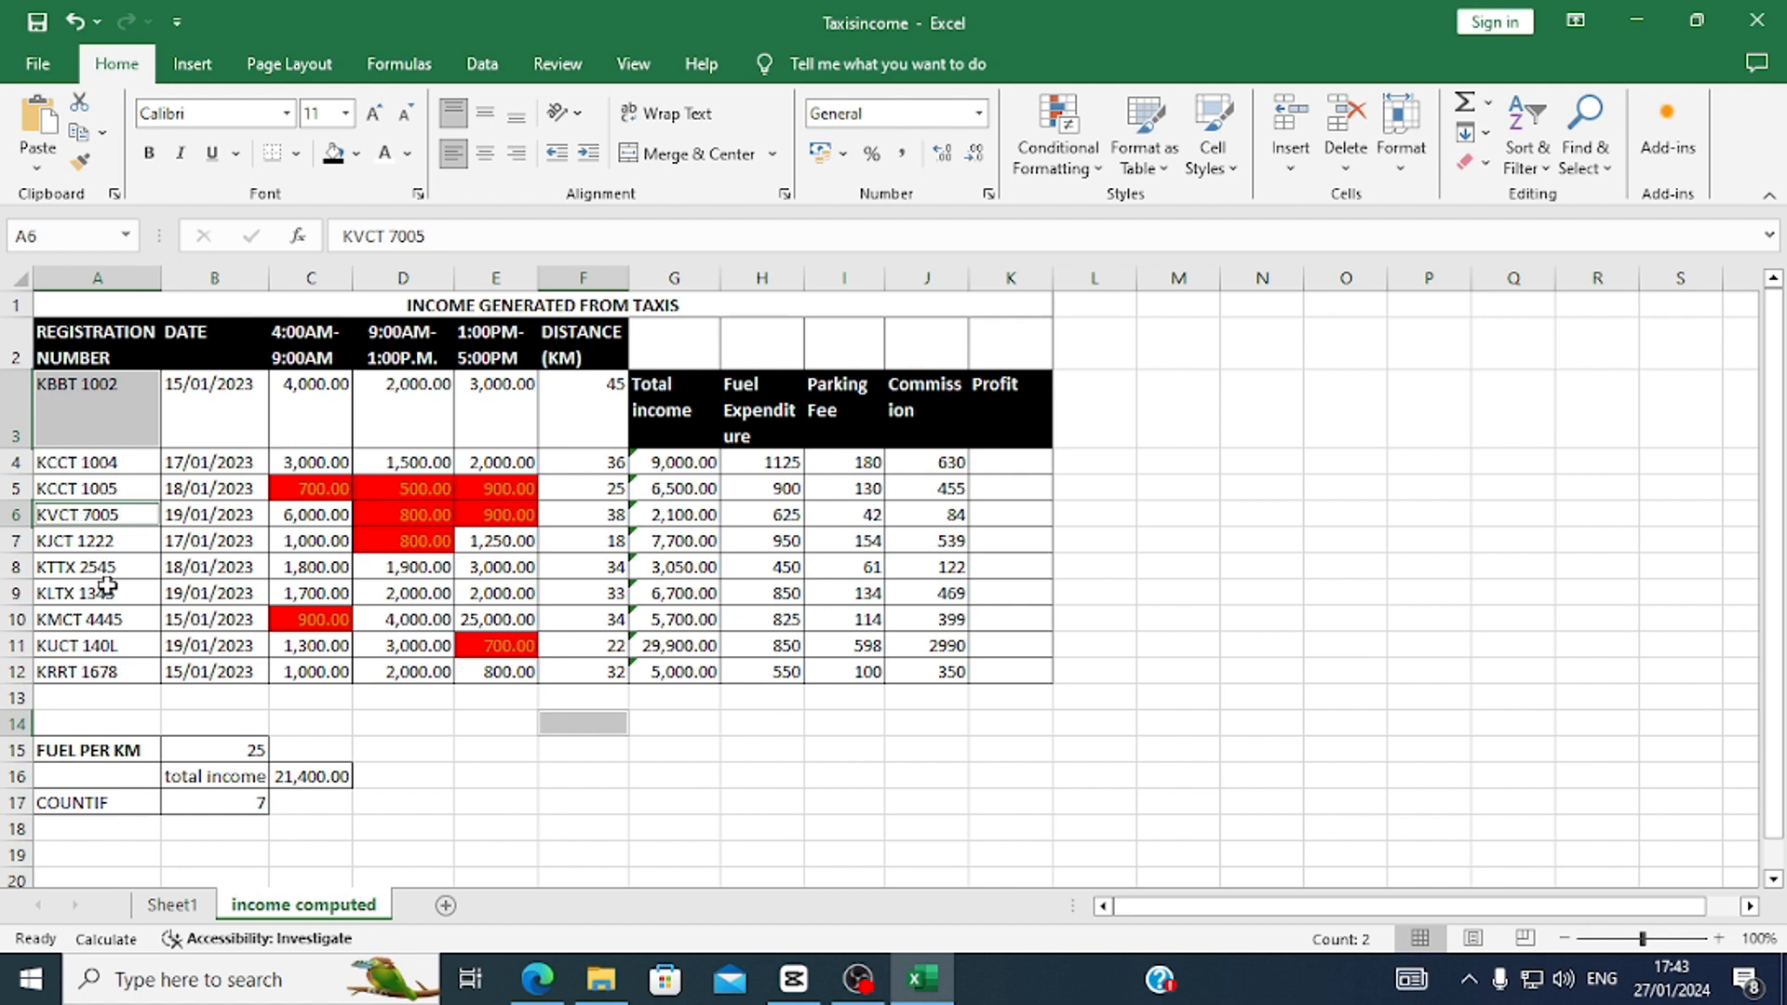
left_click(111, 622, "ctrl")
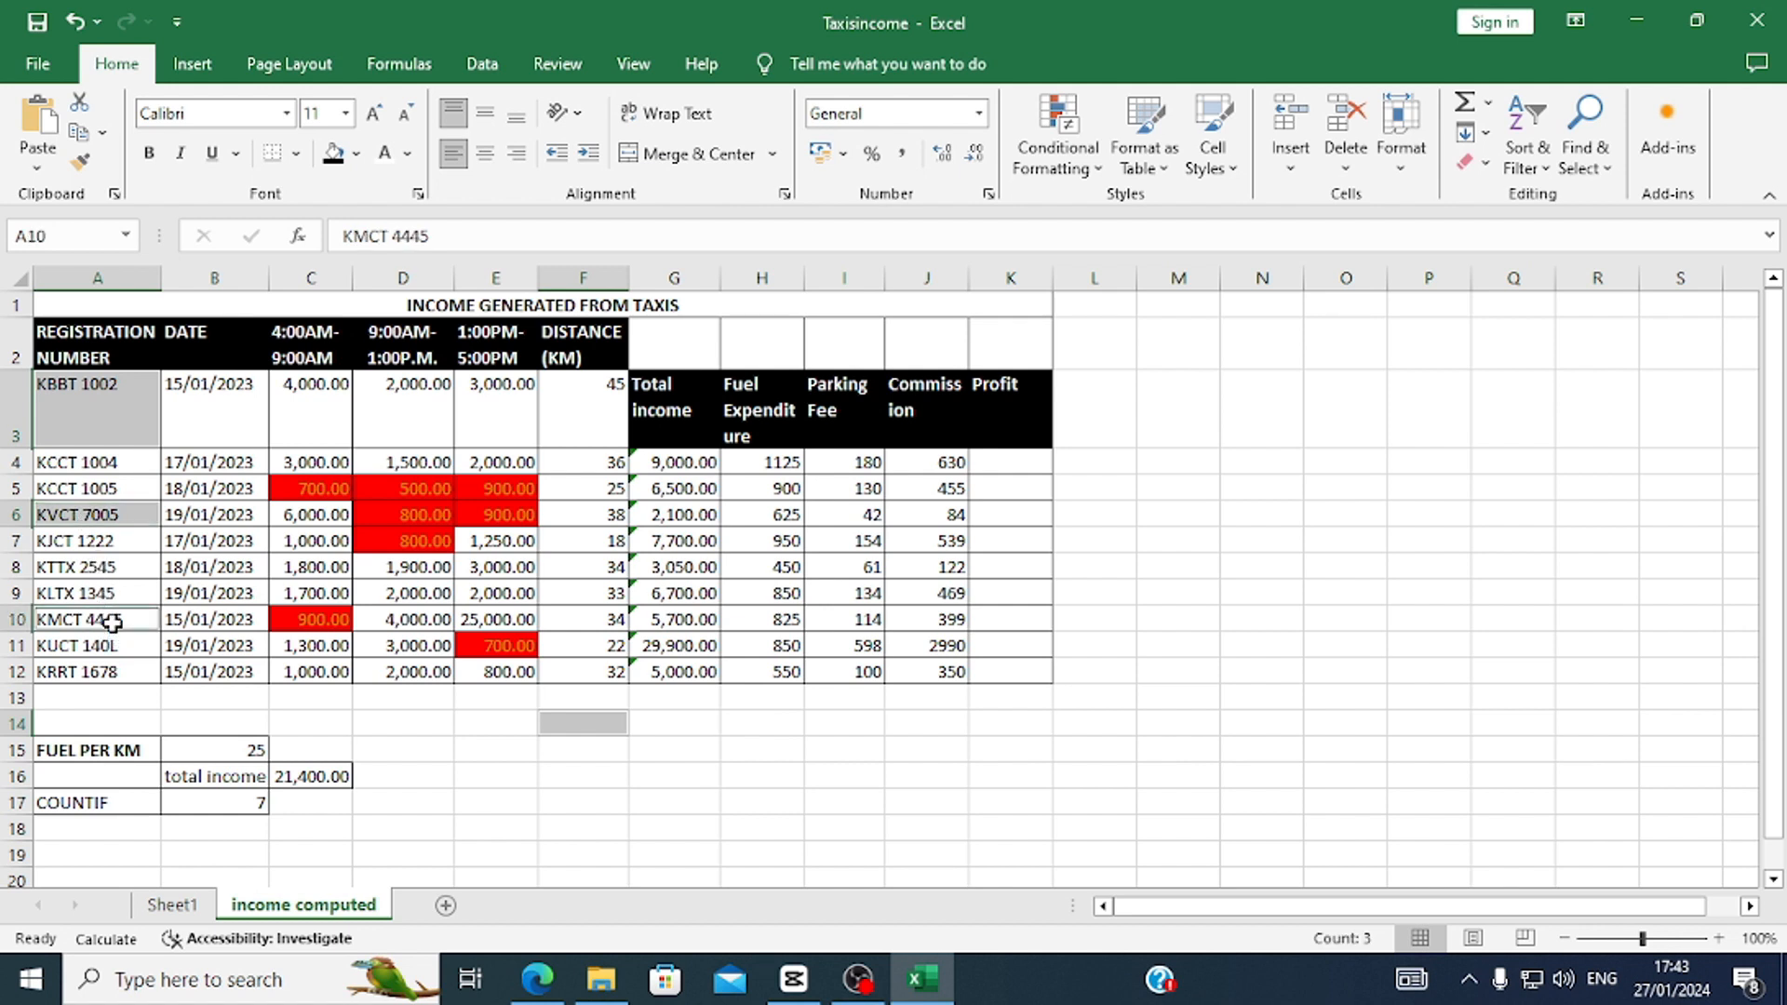
left_click(336, 436, "ctrl")
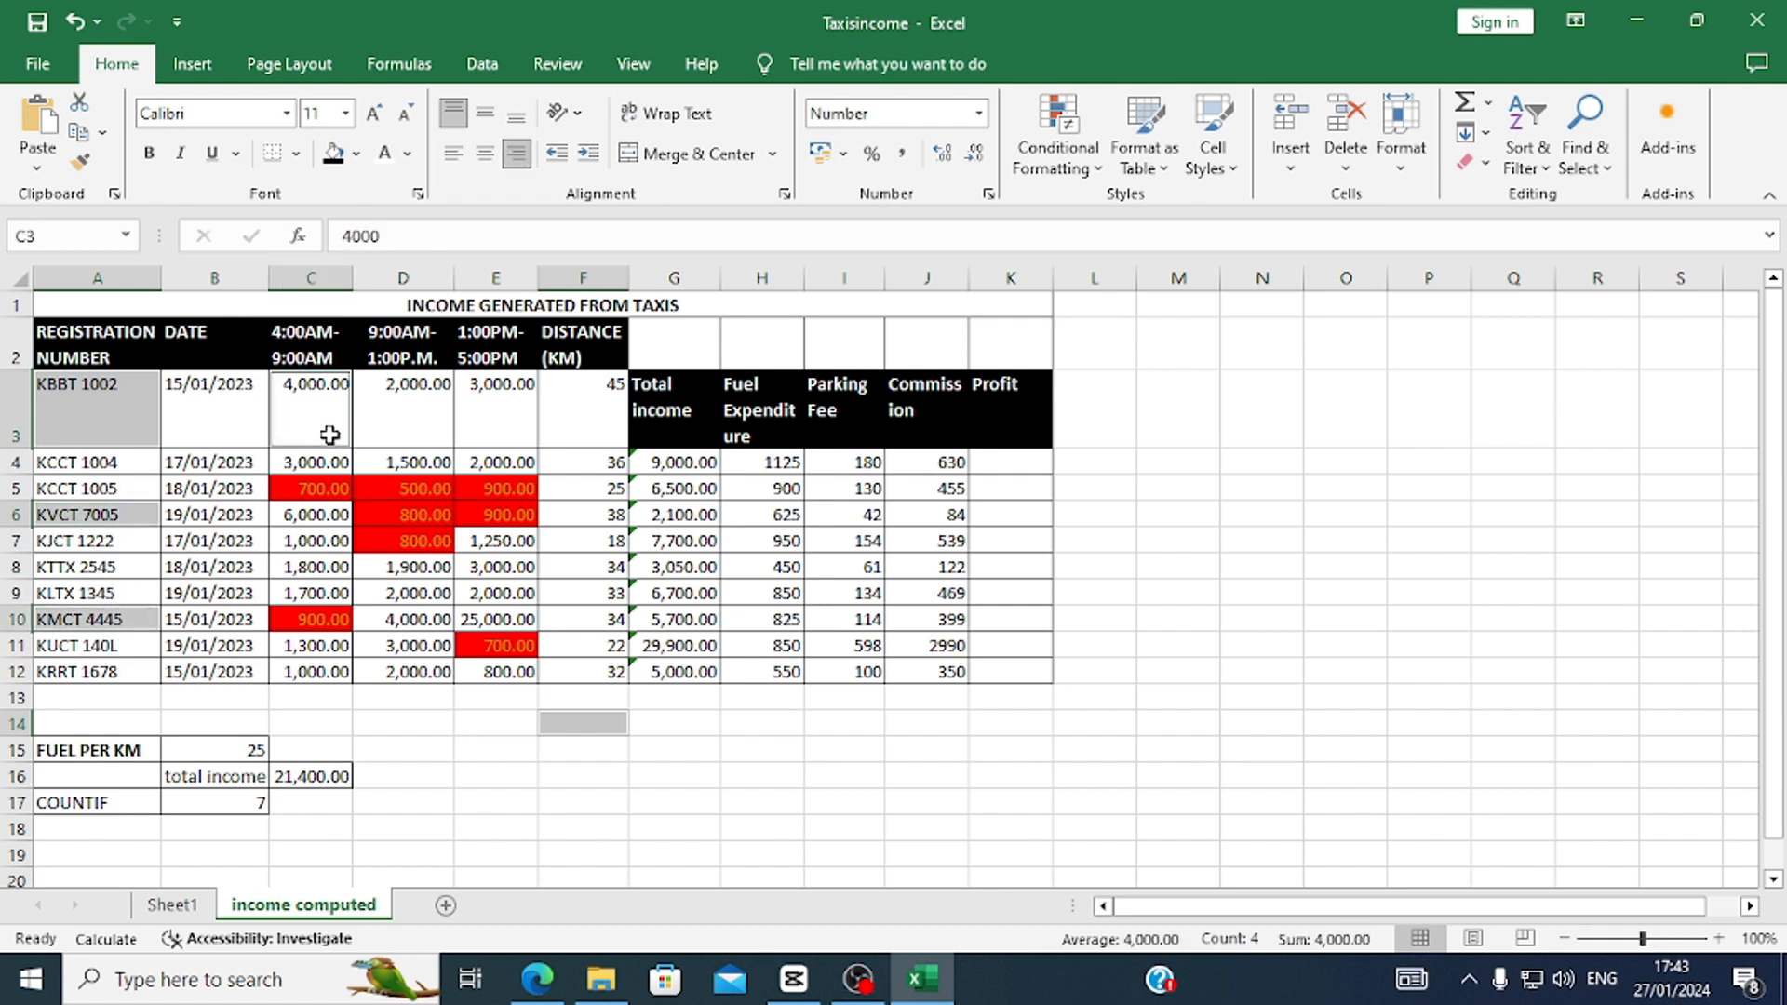
left_click(310, 514, "ctrl")
left_click(310, 617, "ctrl")
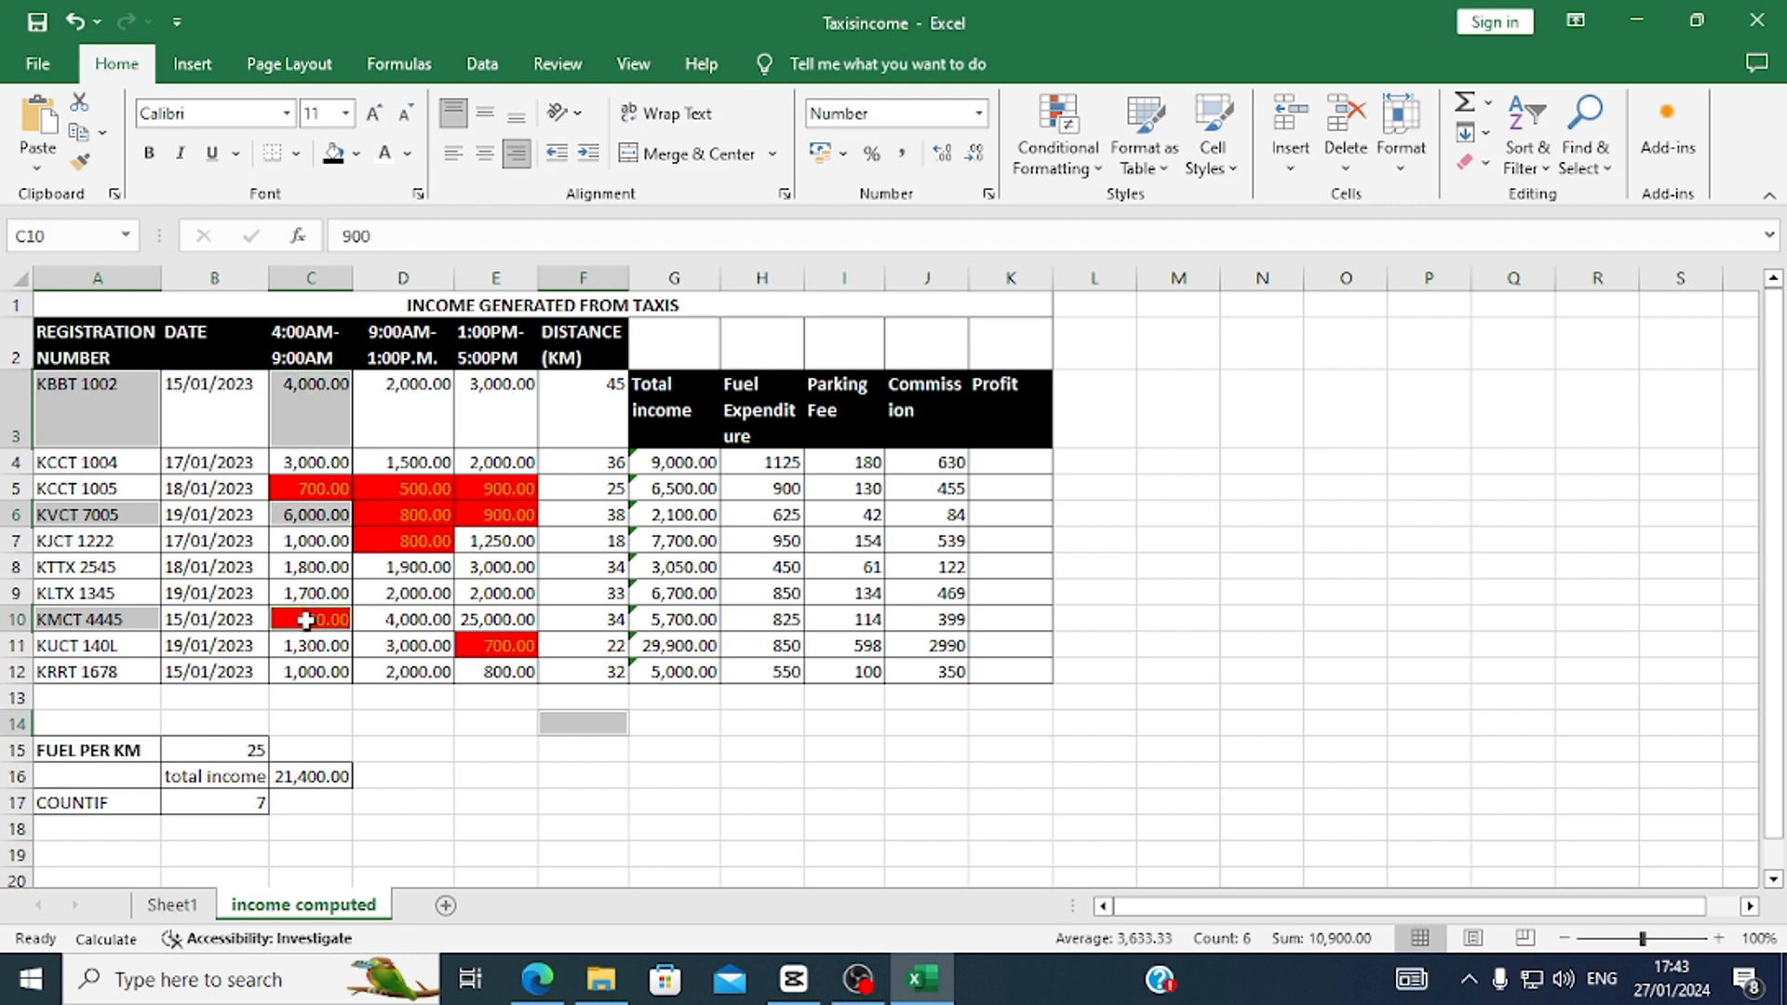
left_click(493, 421, "ctrl")
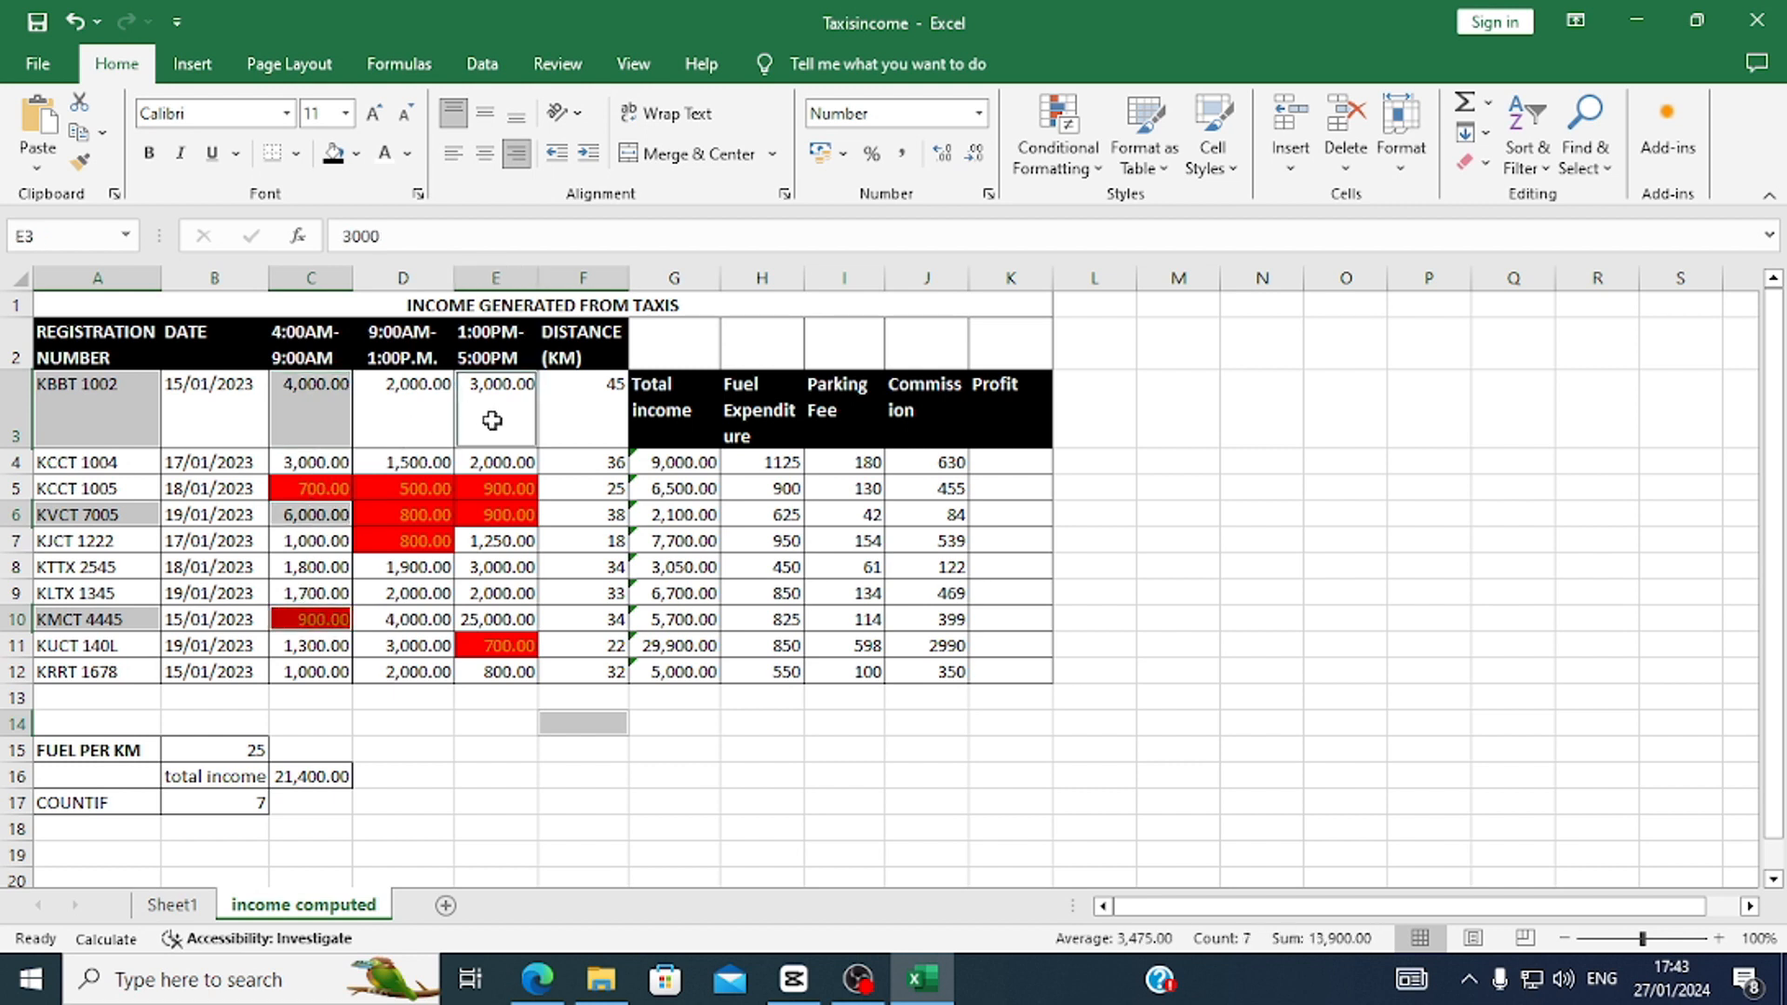
left_click(493, 513, "ctrl")
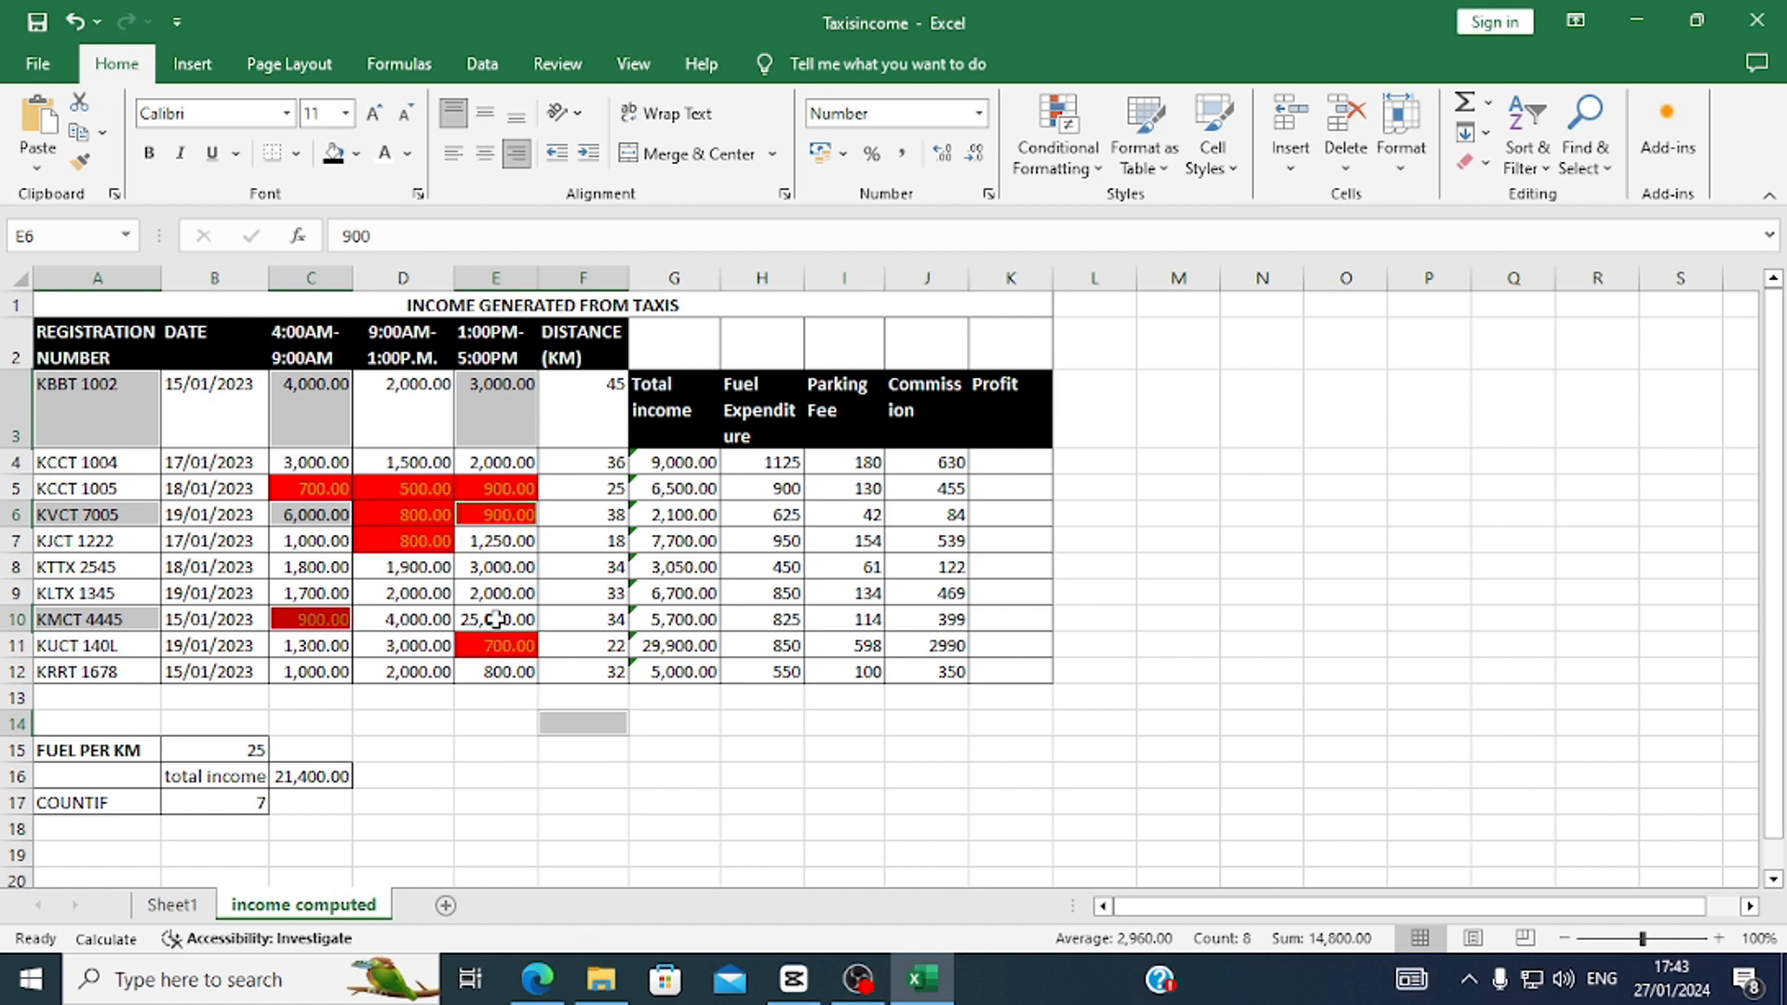
left_click(495, 619, "ctrl")
left_click(289, 65)
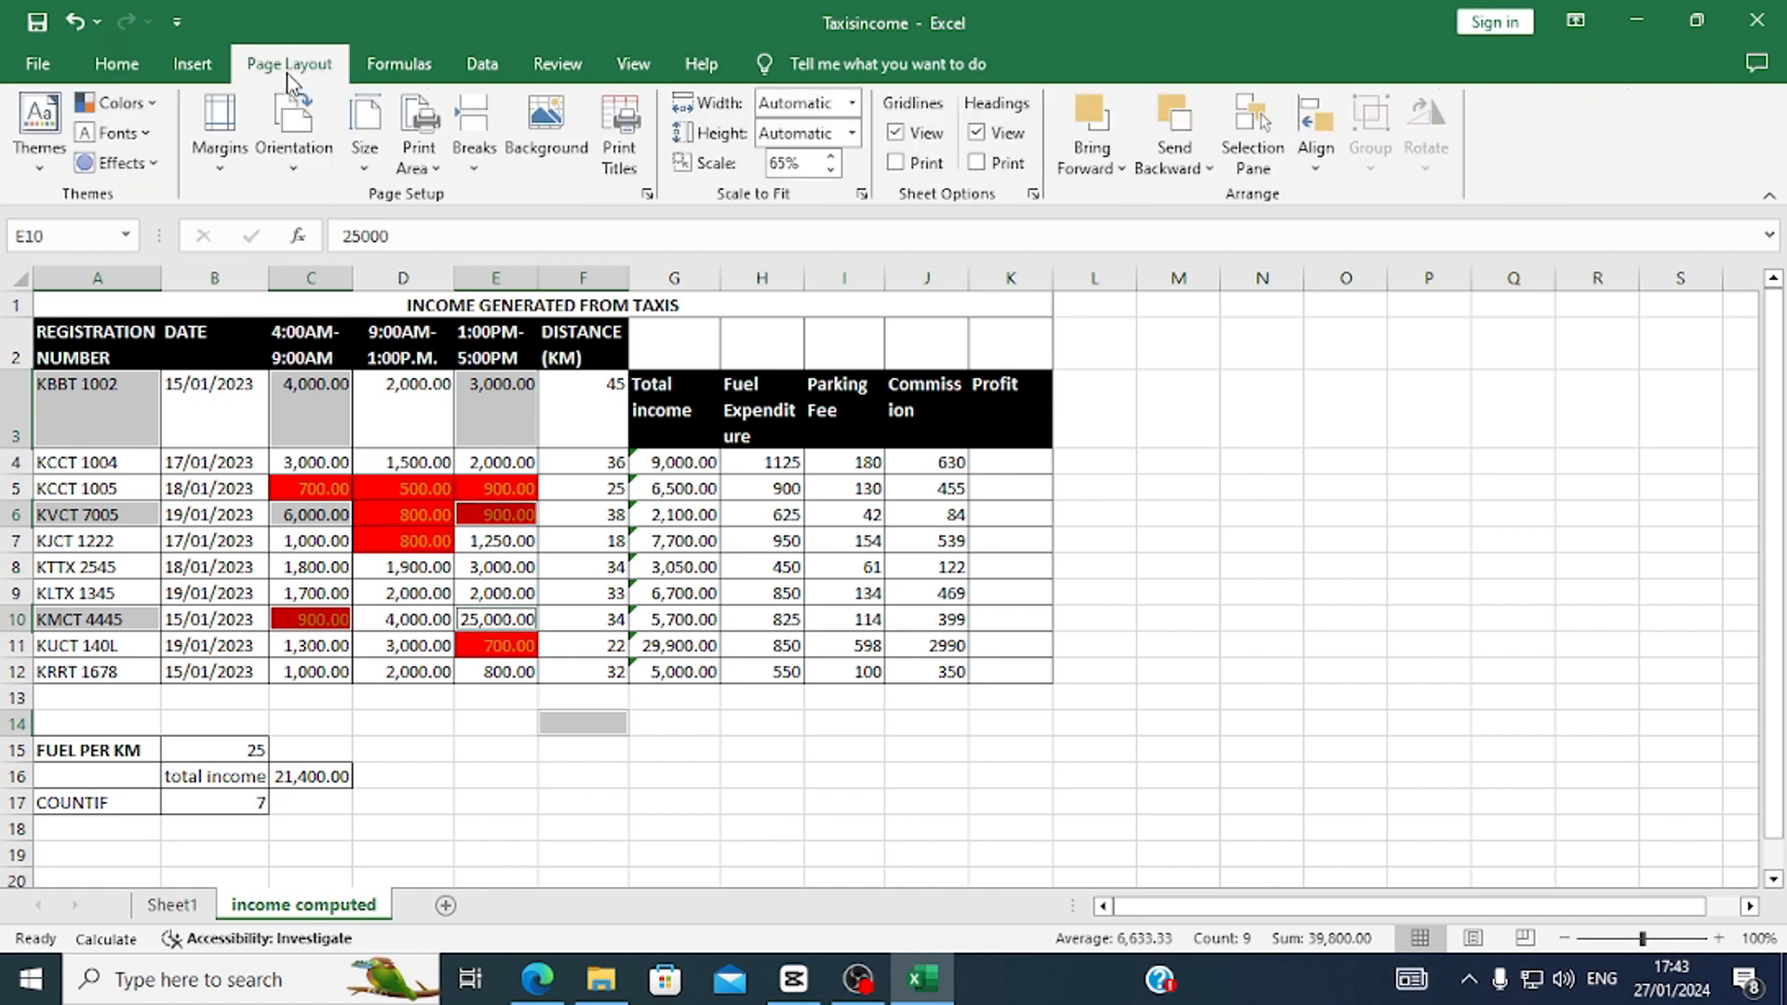
left_click(207, 70)
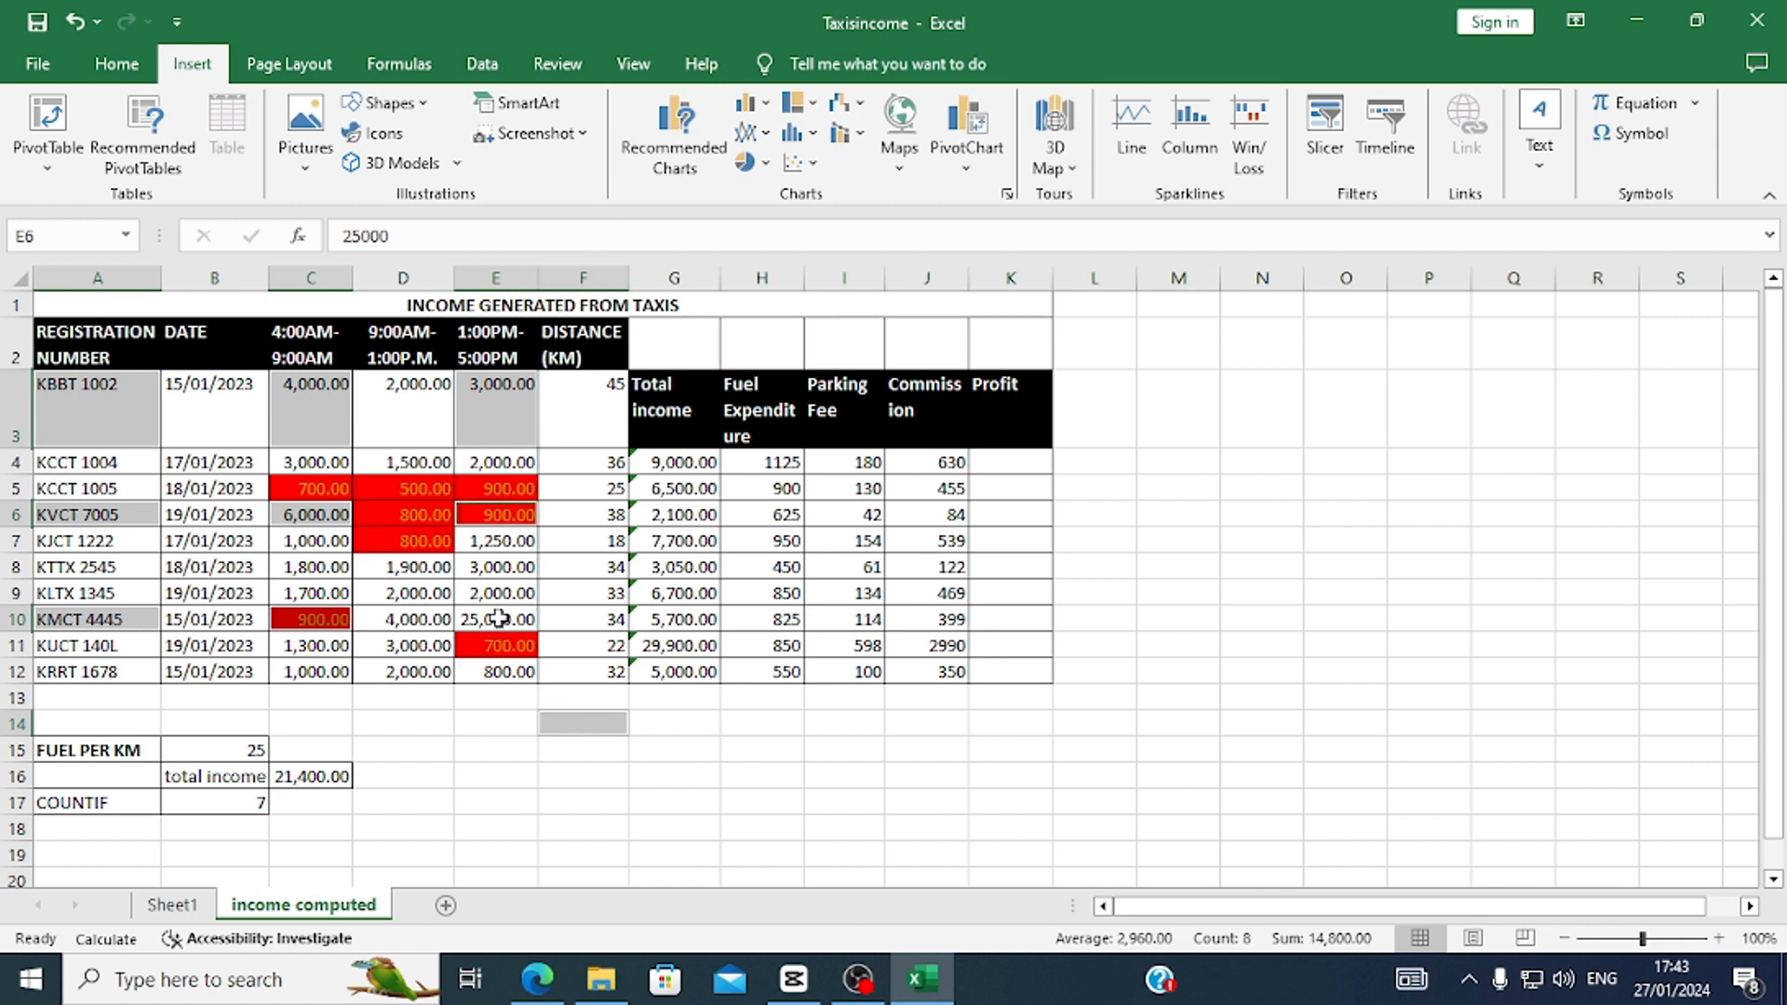
left_click(673, 130)
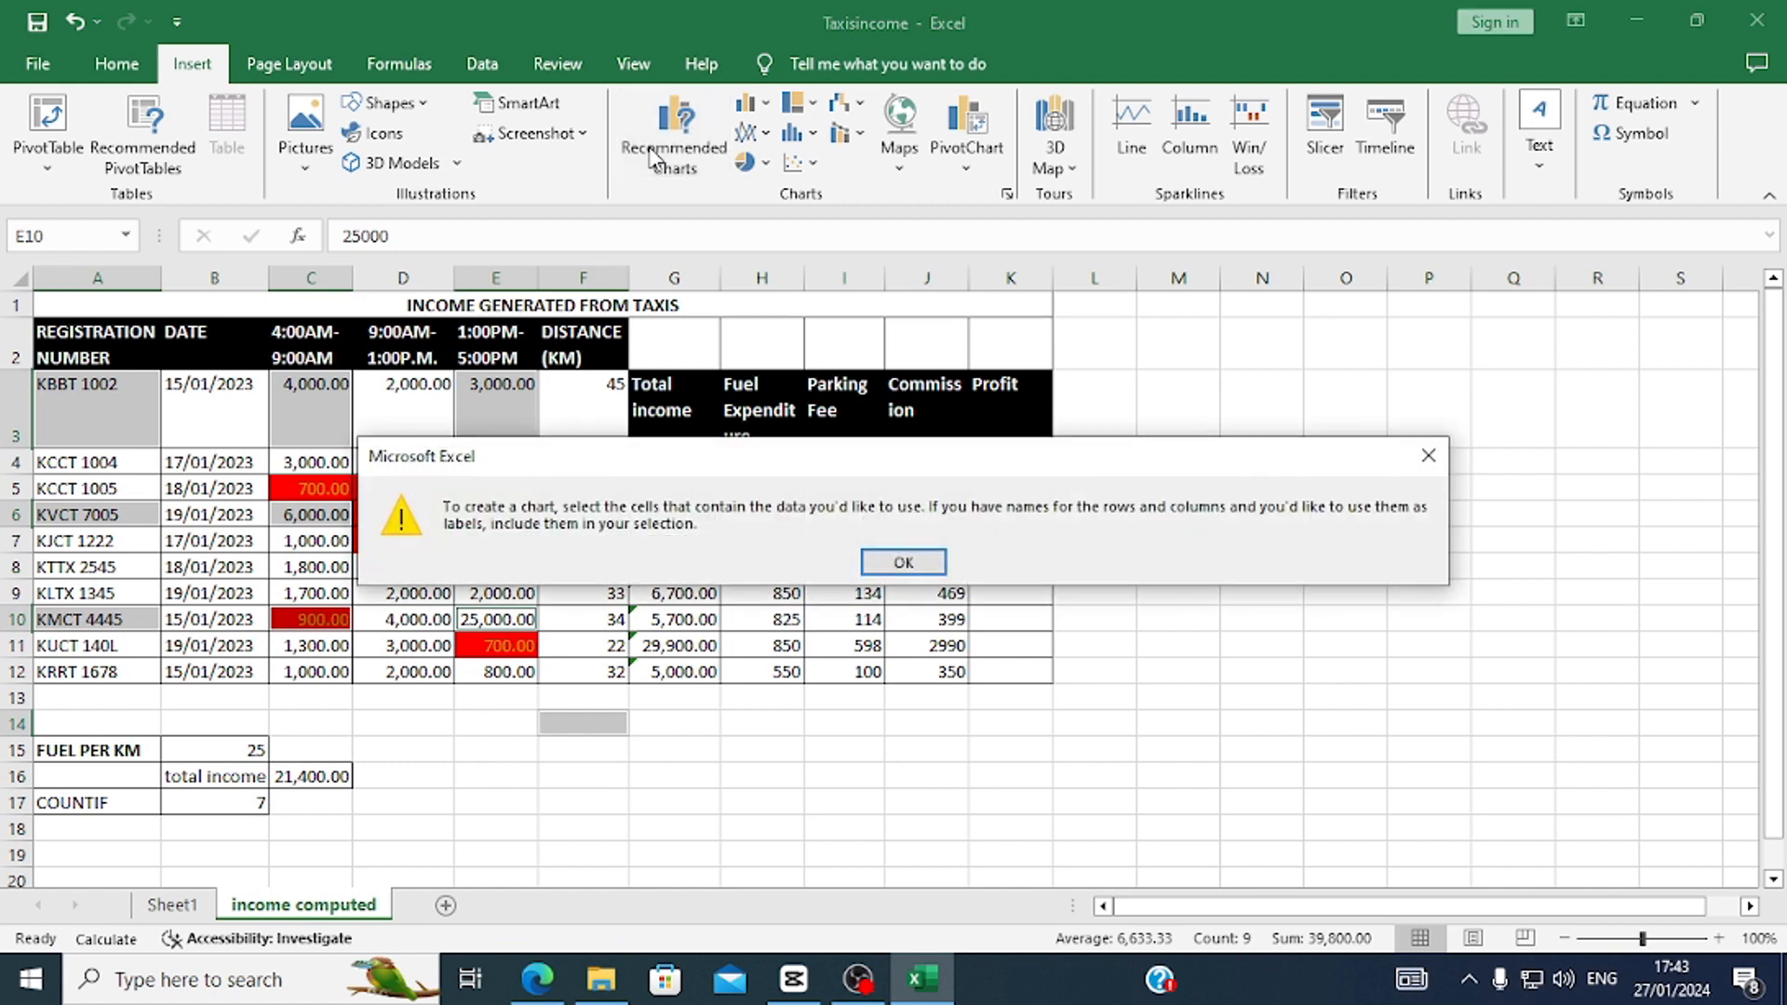
left_click(902, 562)
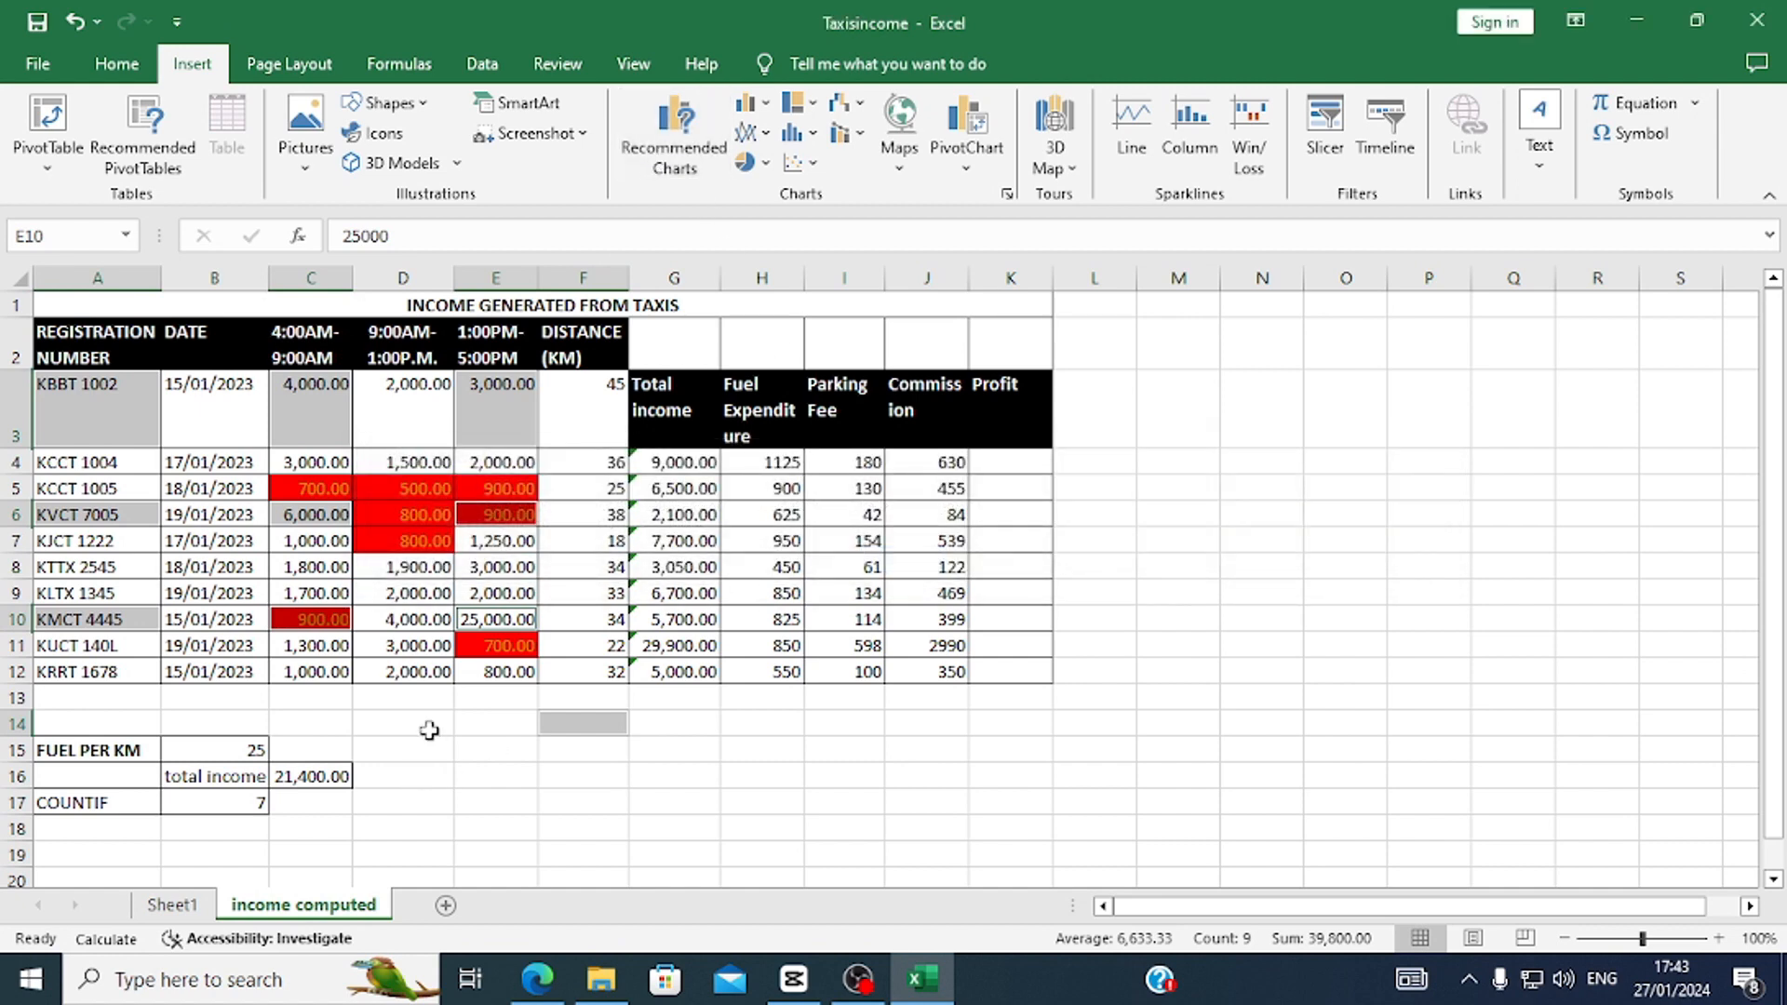
left_click(428, 726)
Insert a clustered bar chart of the 4:00AM-9:00AM and 1:00PM-5:00PM income for KBBT 1002, KVCT 7005 and KMCT 4445.
left_click(95, 399)
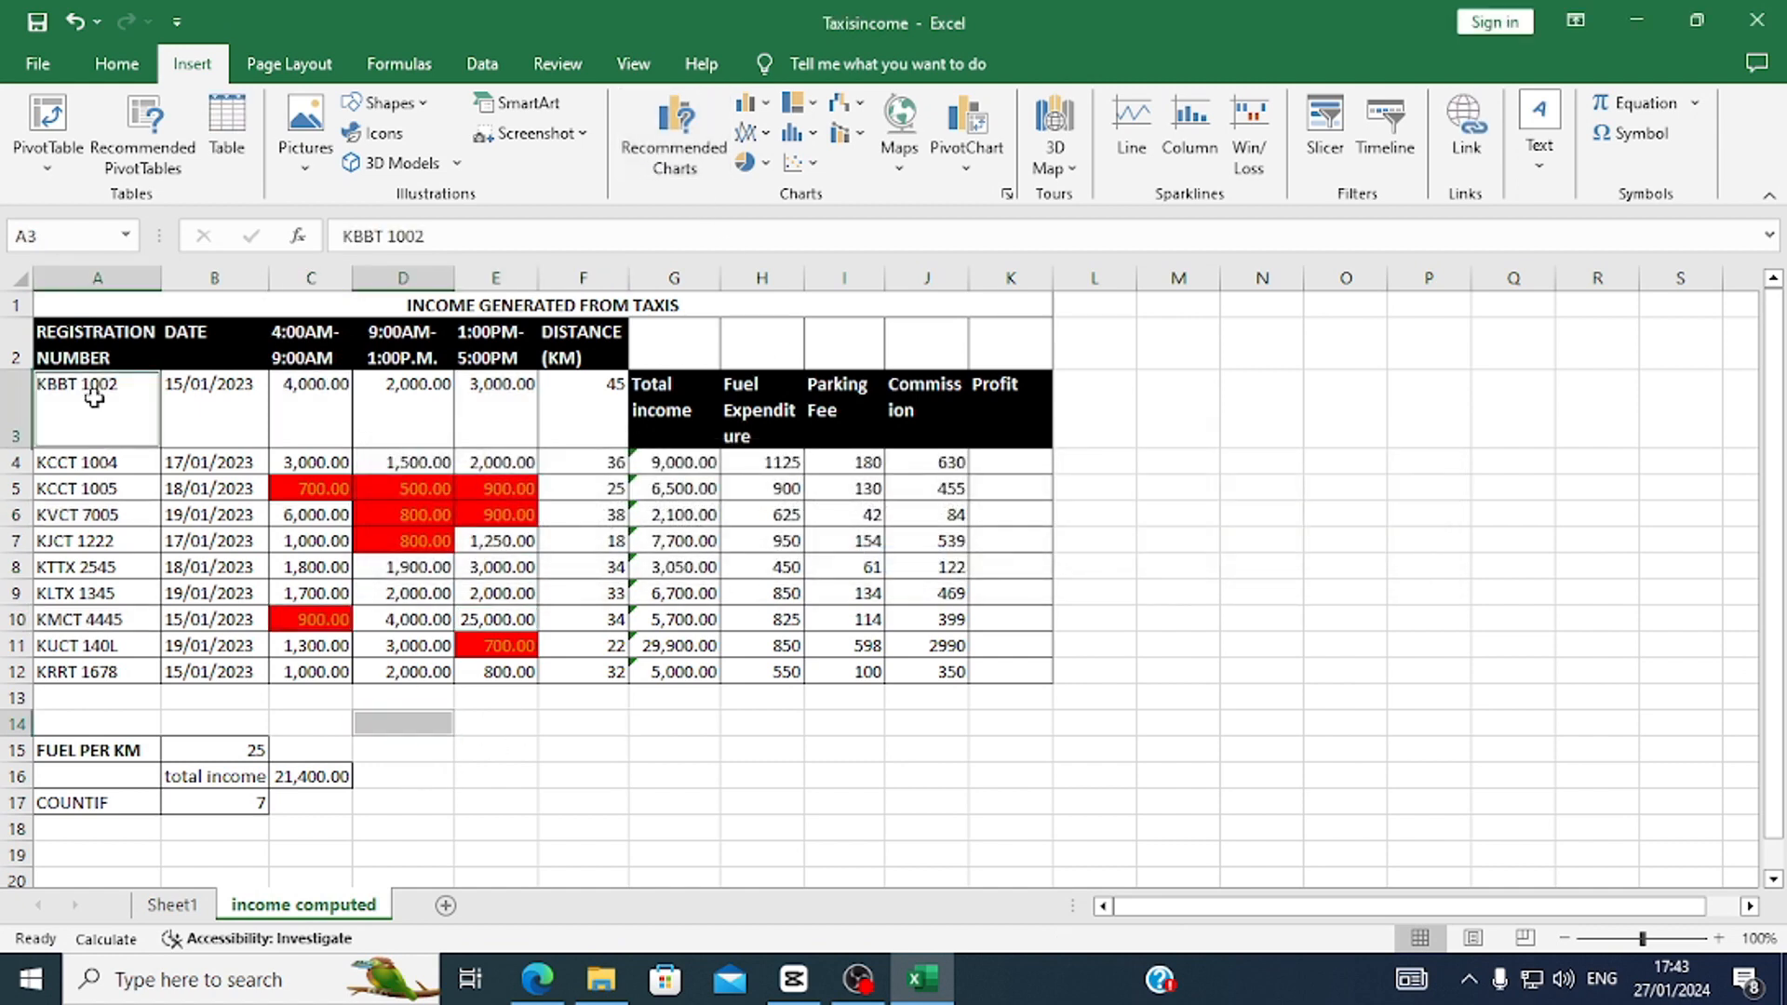
left_click(115, 398)
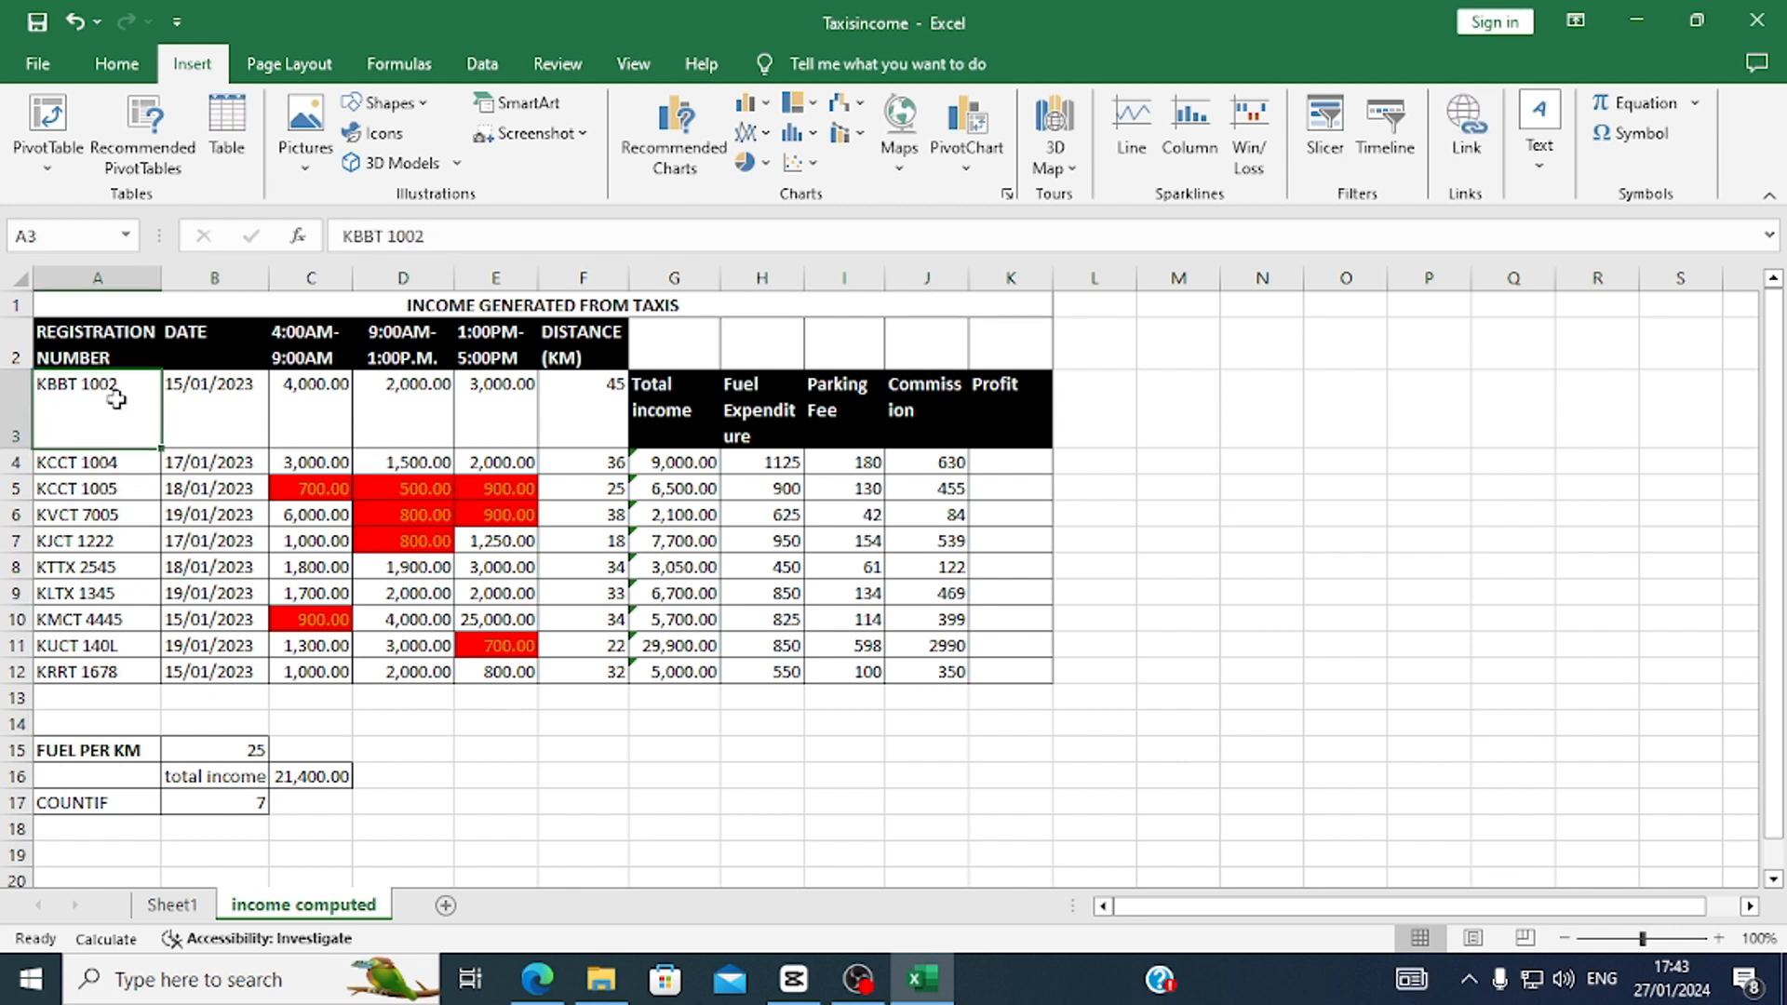
left_click(94, 517, "ctrl")
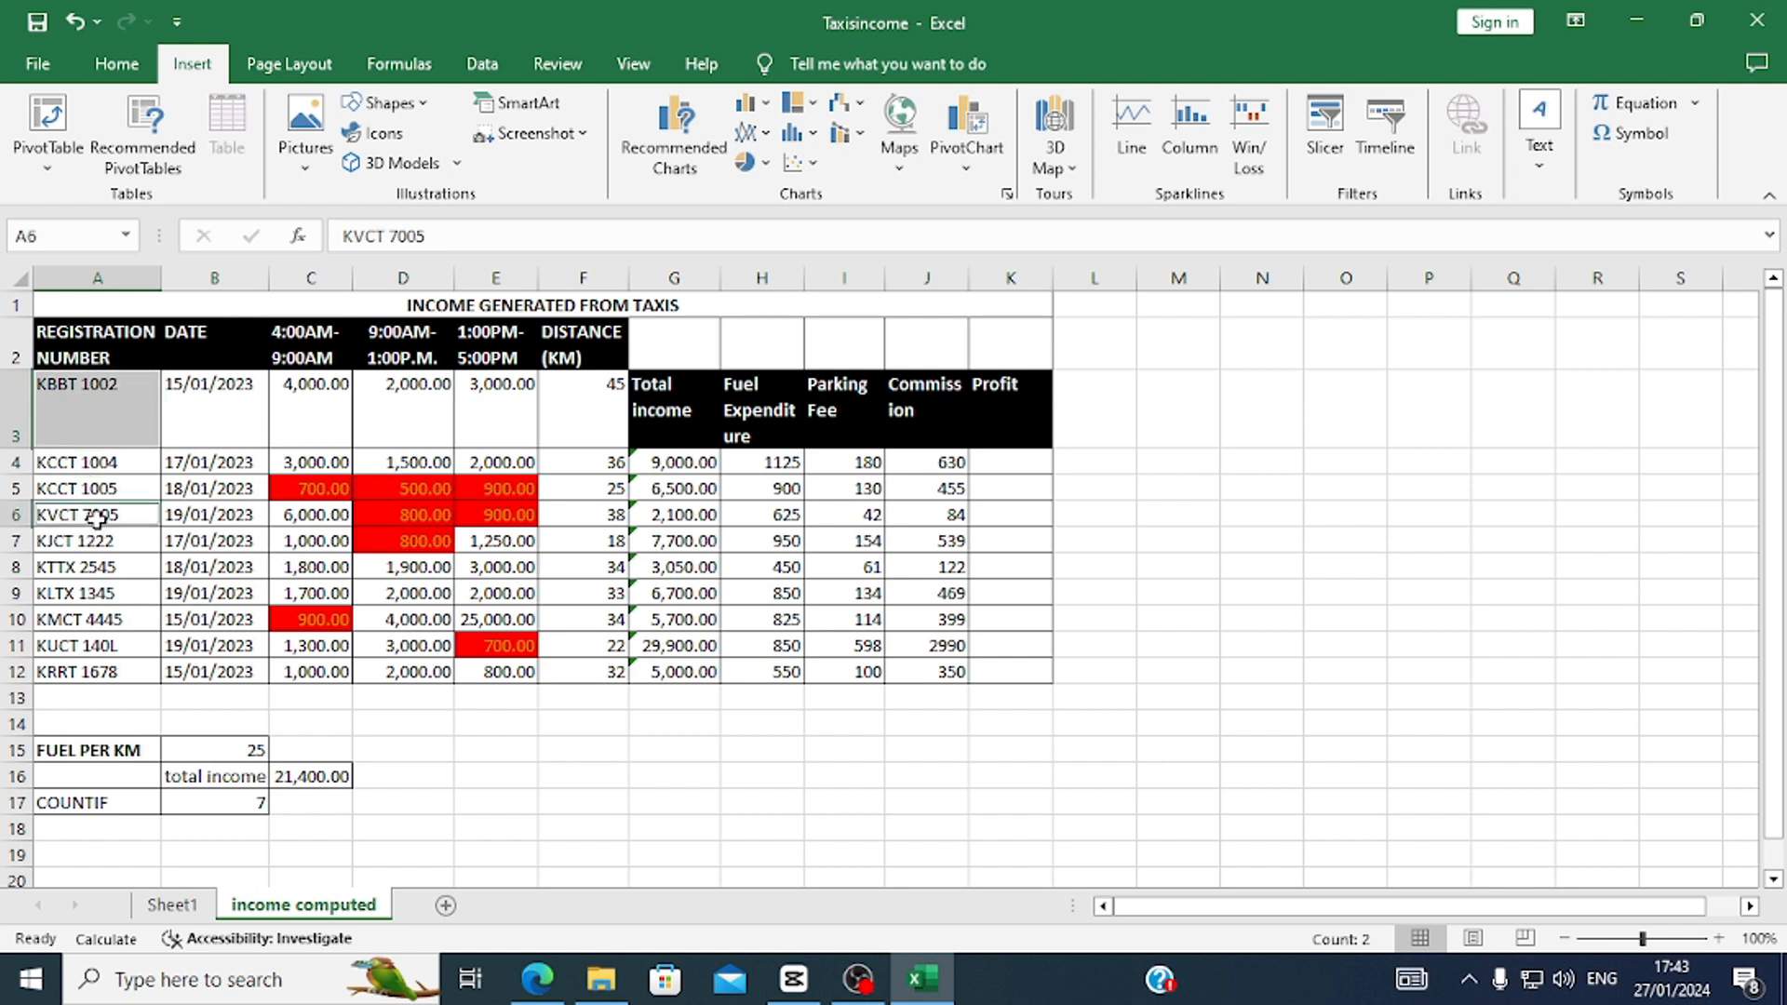
left_click(96, 620, "ctrl")
left_click(326, 432, "ctrl")
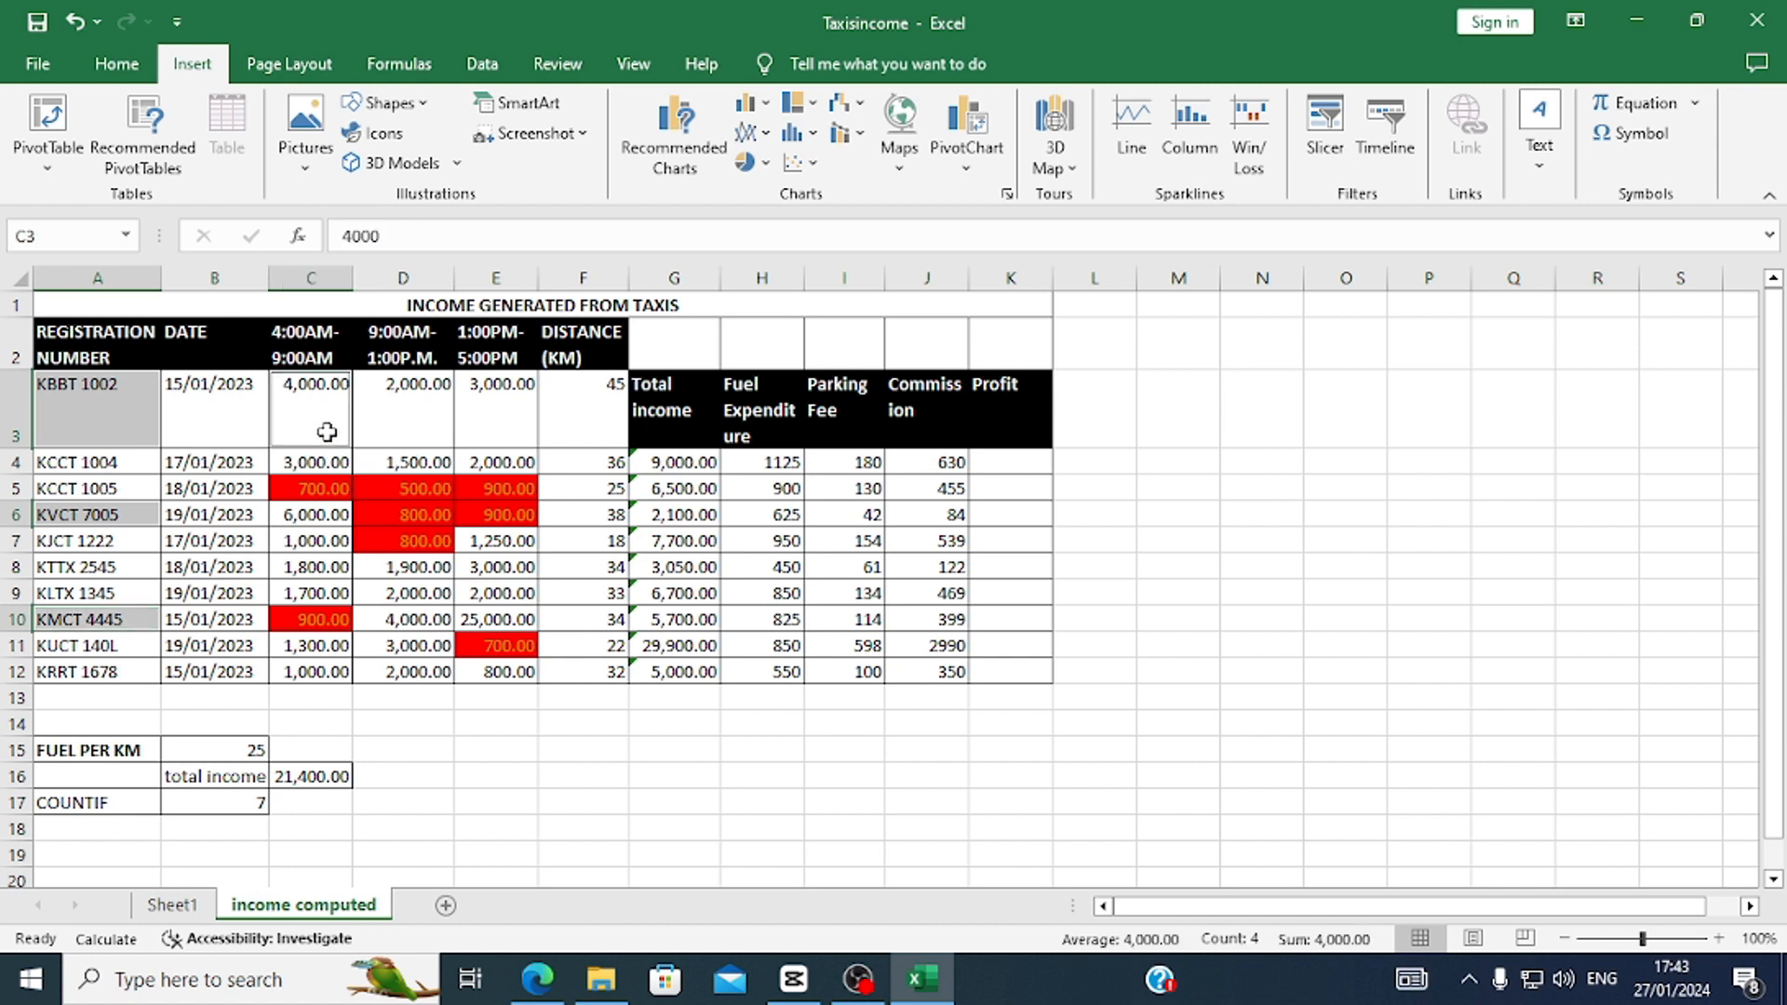
left_click(326, 515, "ctrl")
left_click(324, 617, "ctrl")
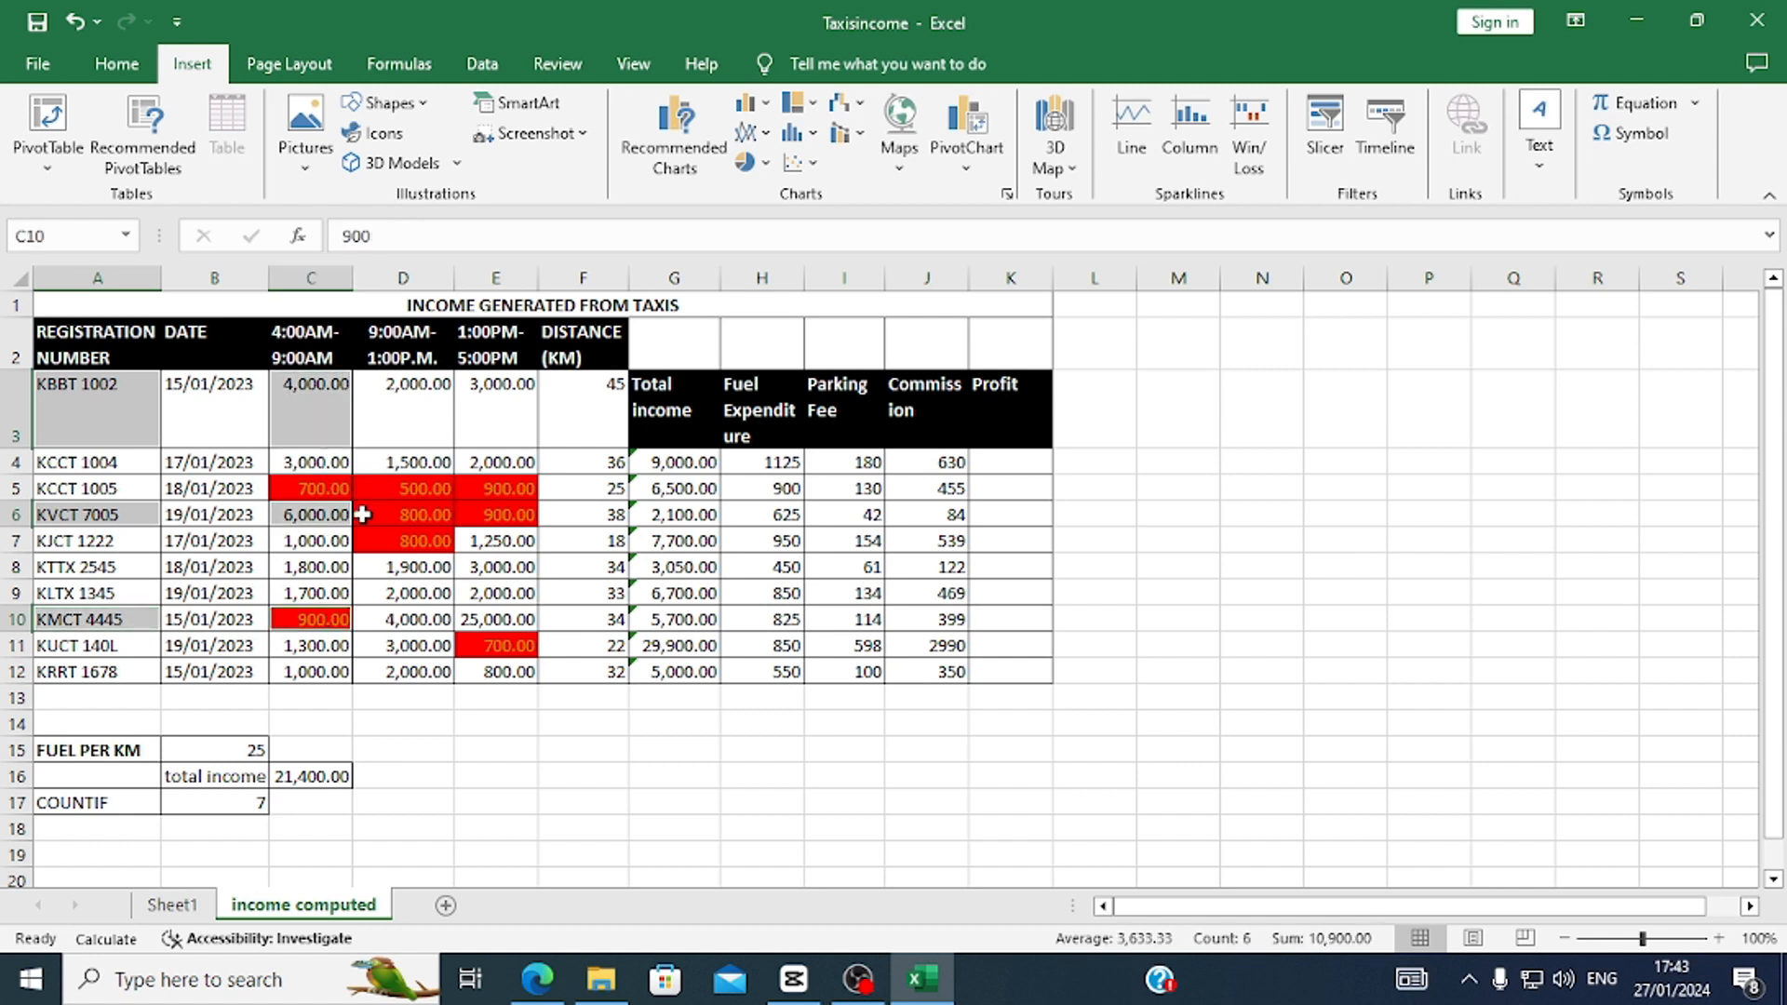
left_click(482, 403, "ctrl")
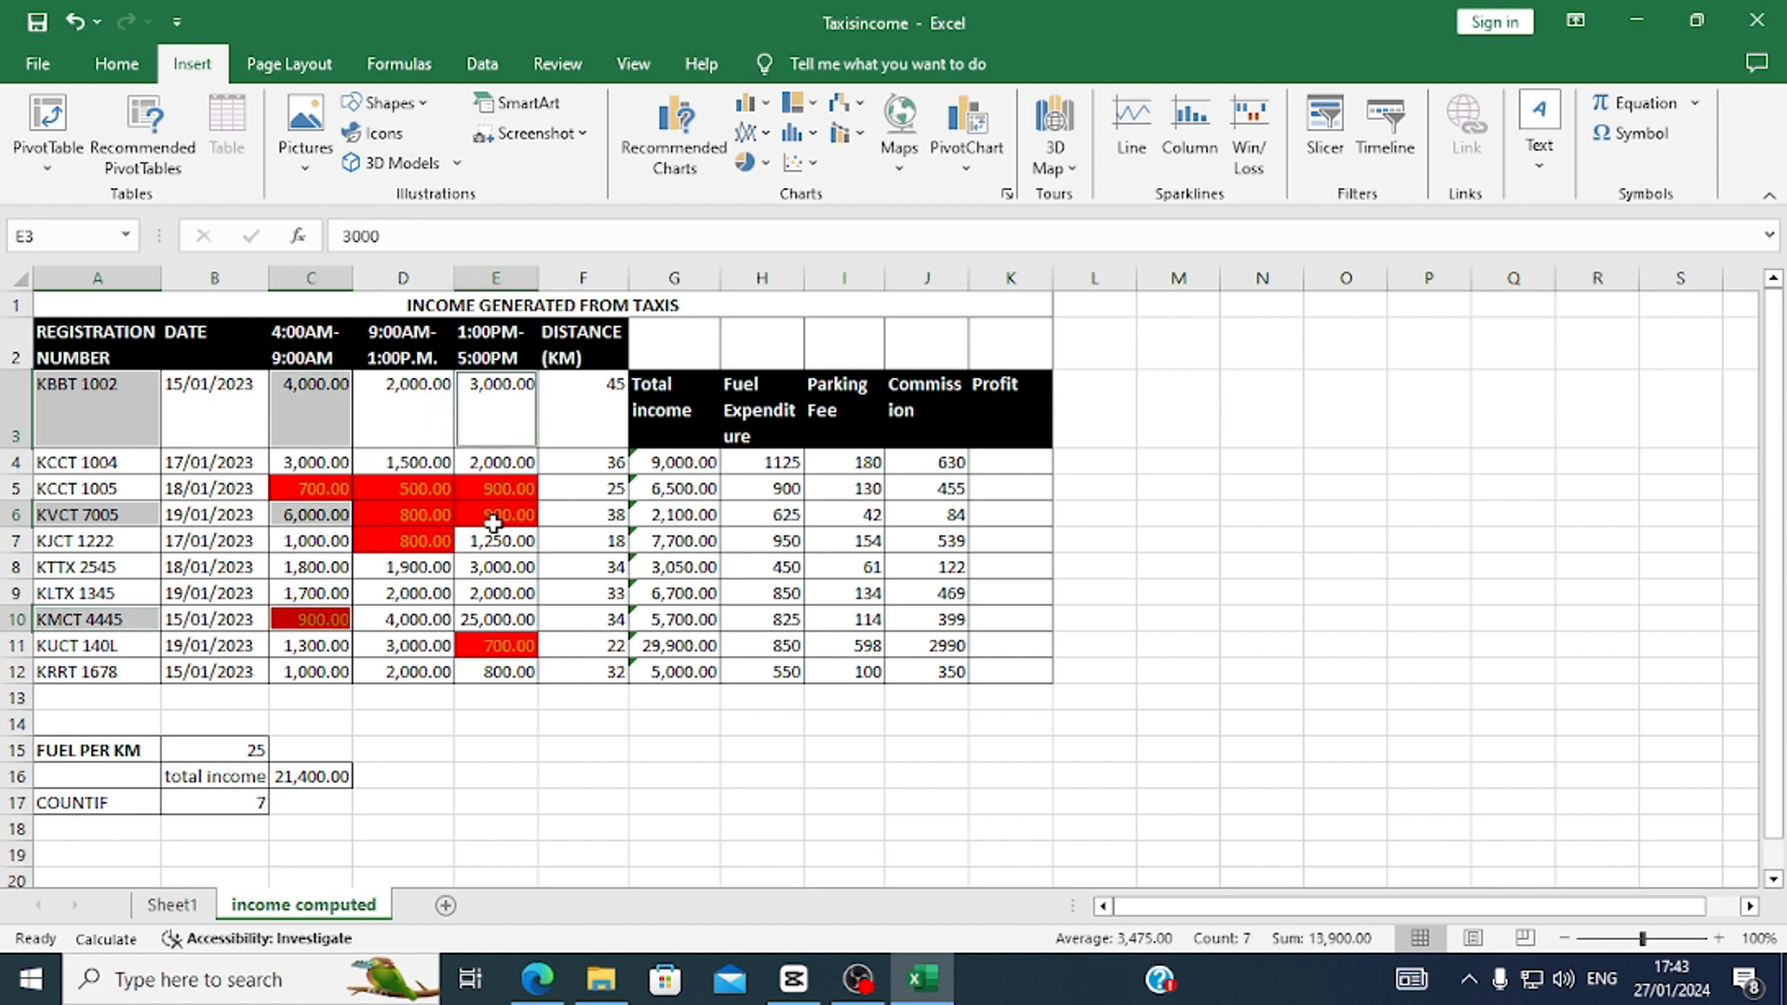
left_click(498, 515, "ctrl")
left_click(486, 619, "ctrl")
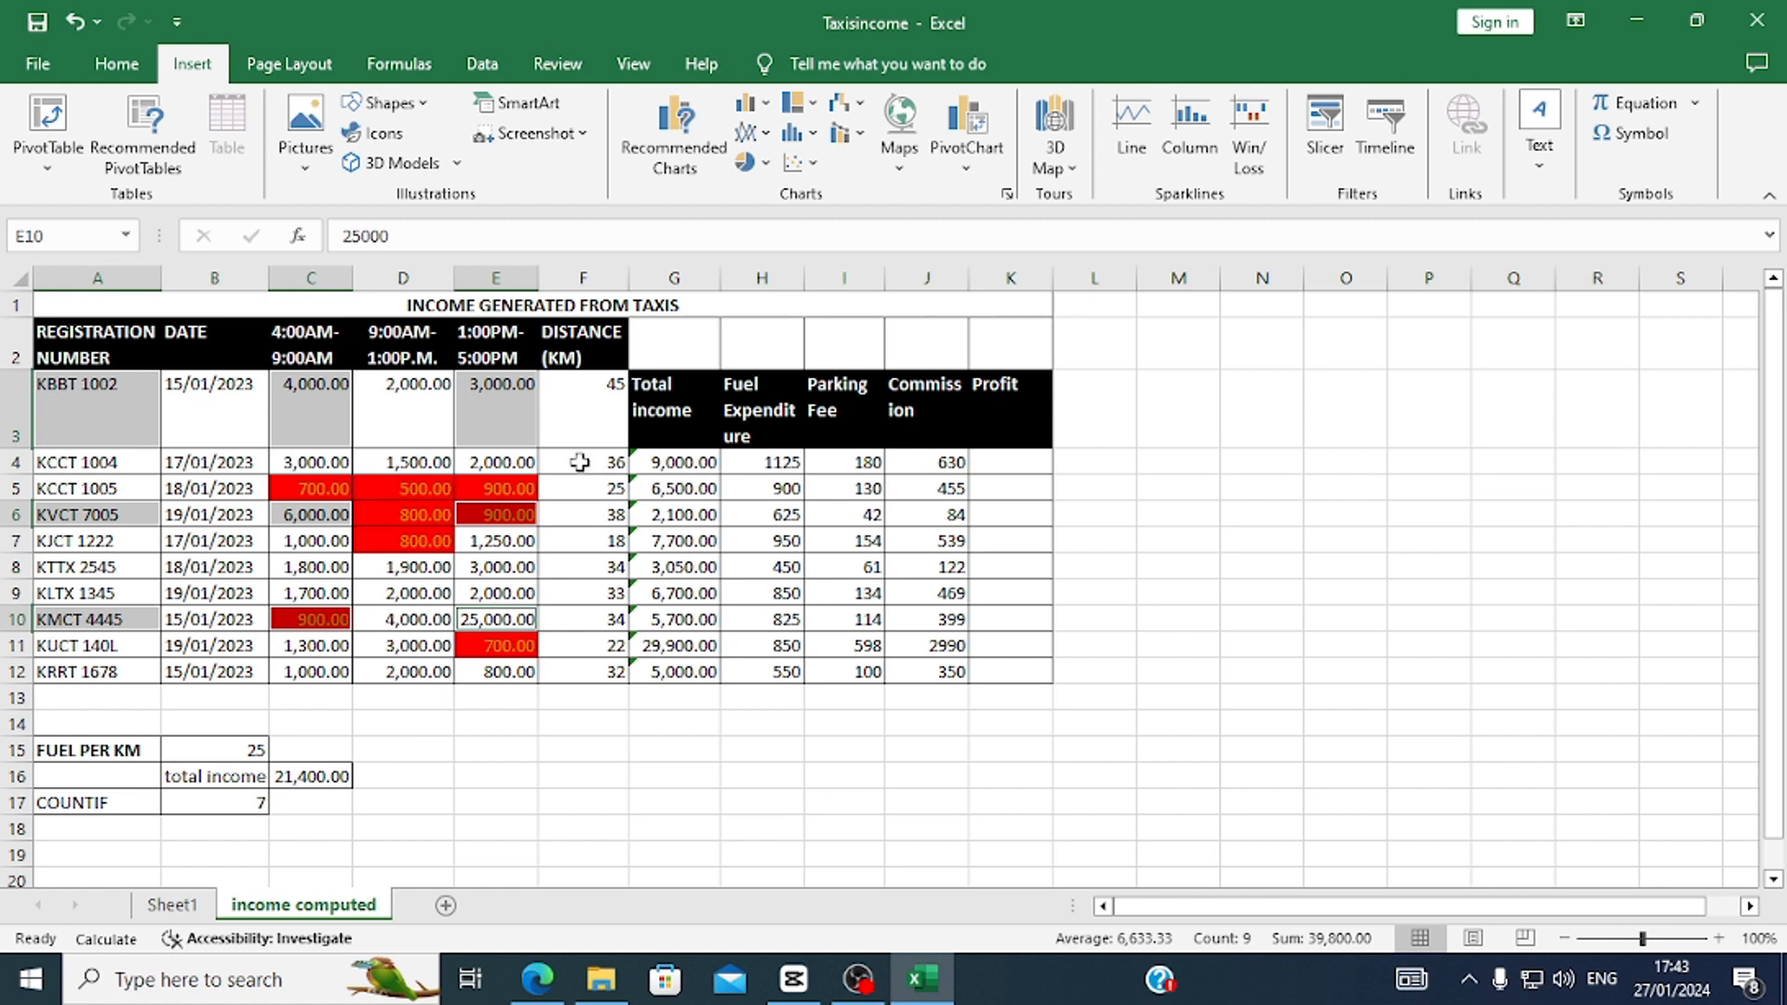
left_click(680, 153)
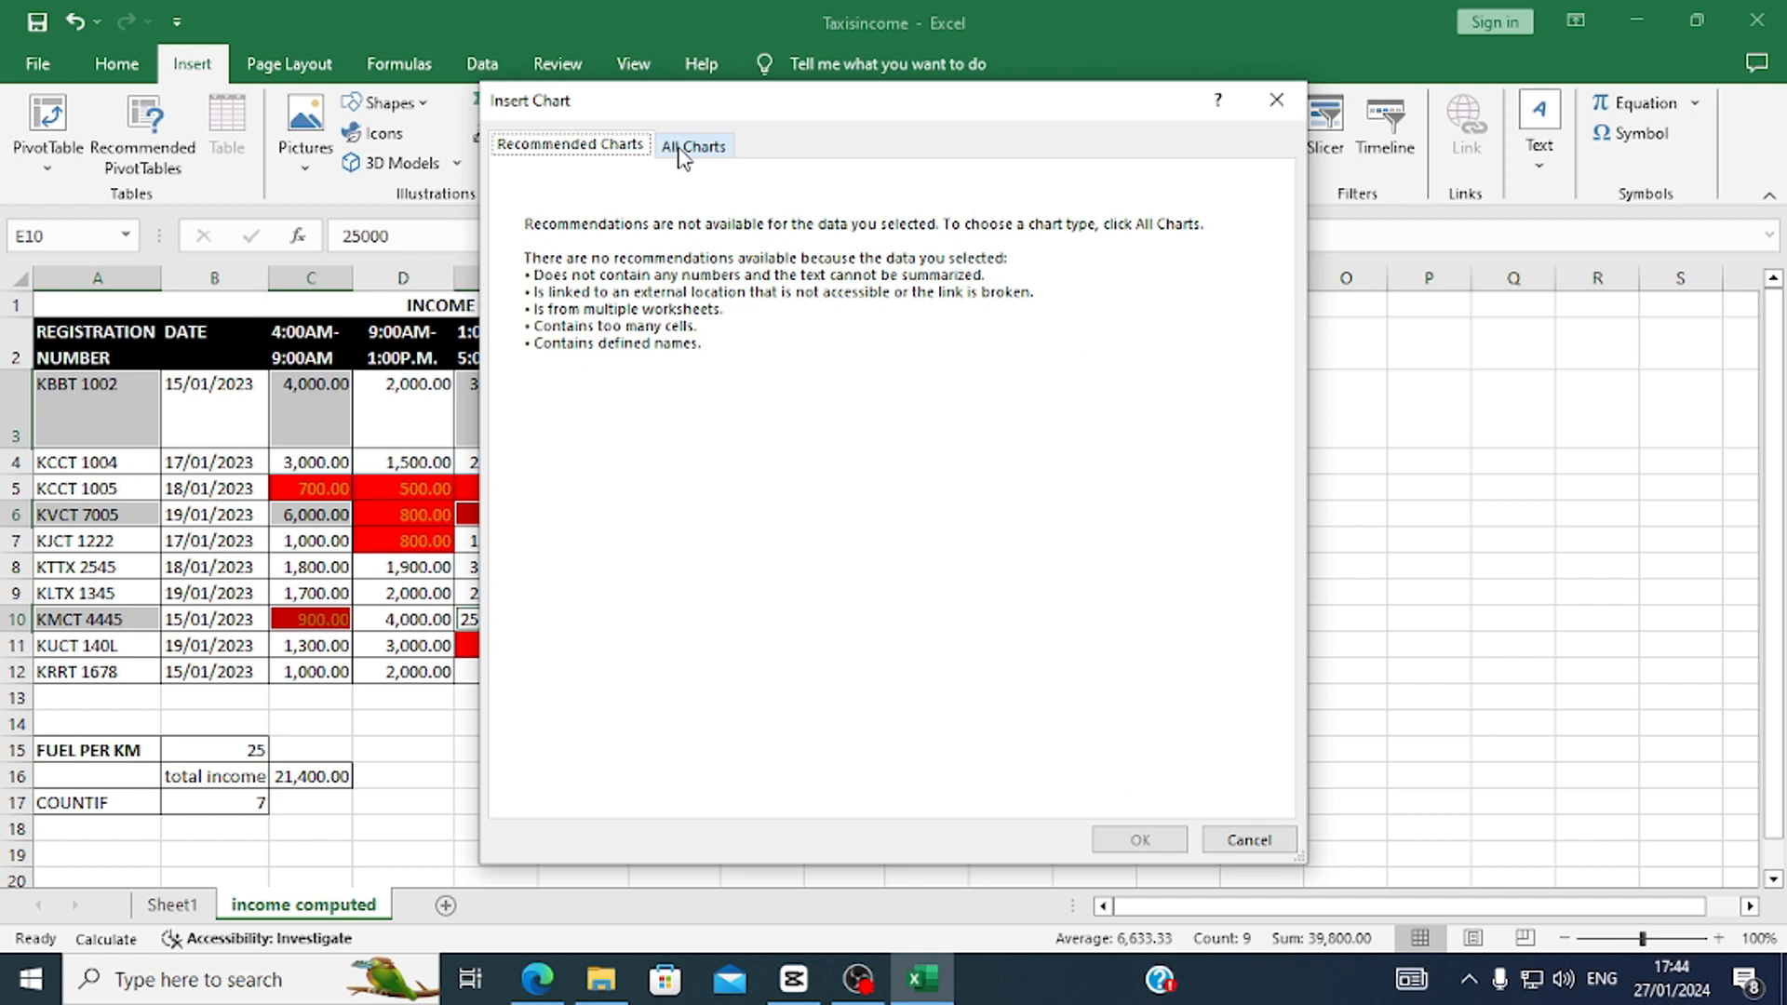
left_click(689, 149)
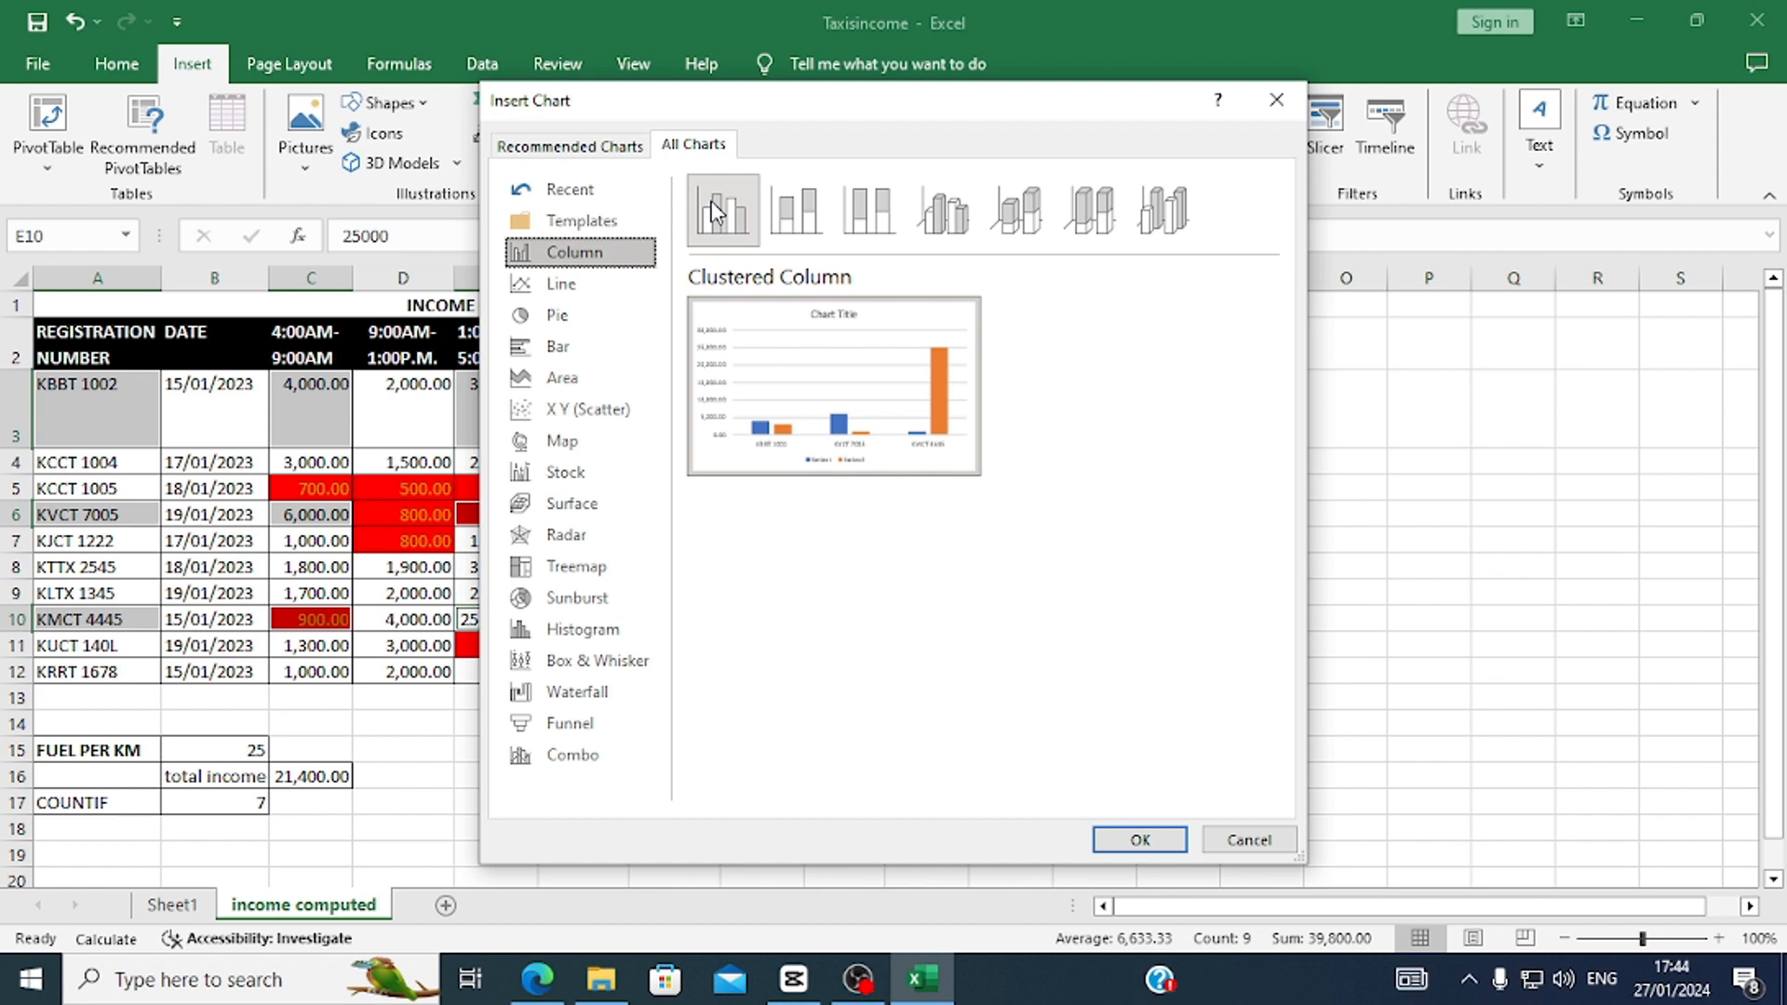
left_click(557, 346)
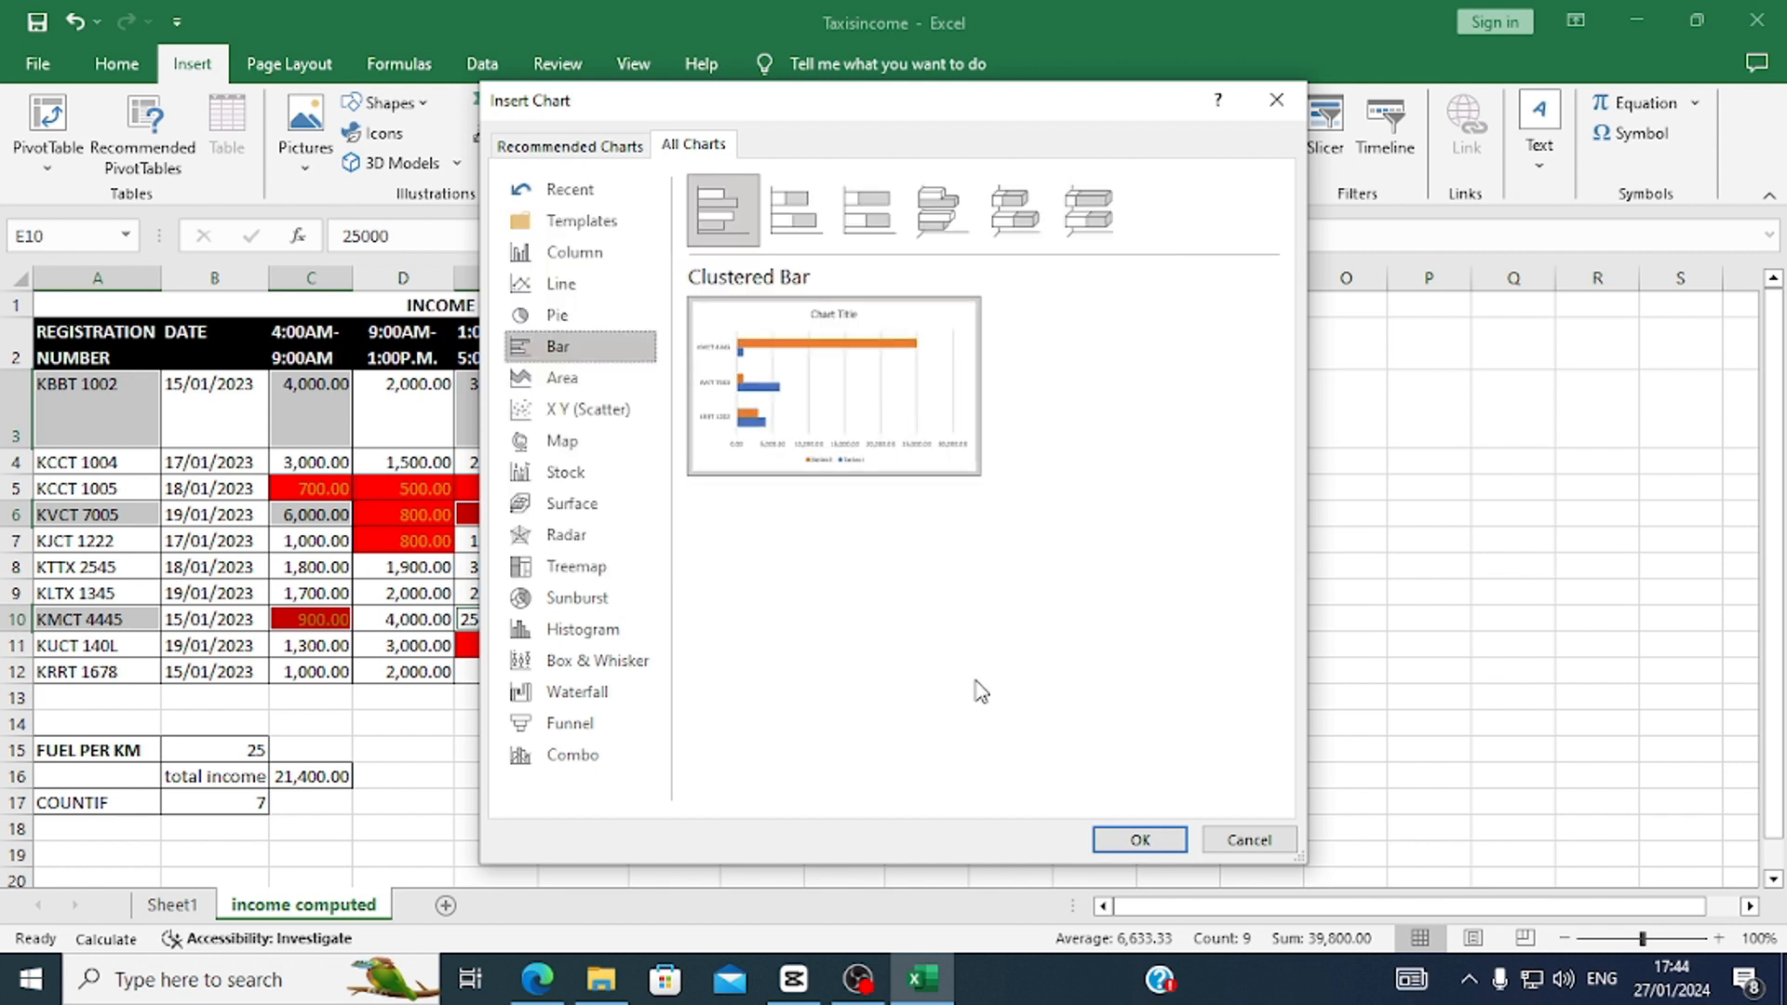
left_click(1139, 841)
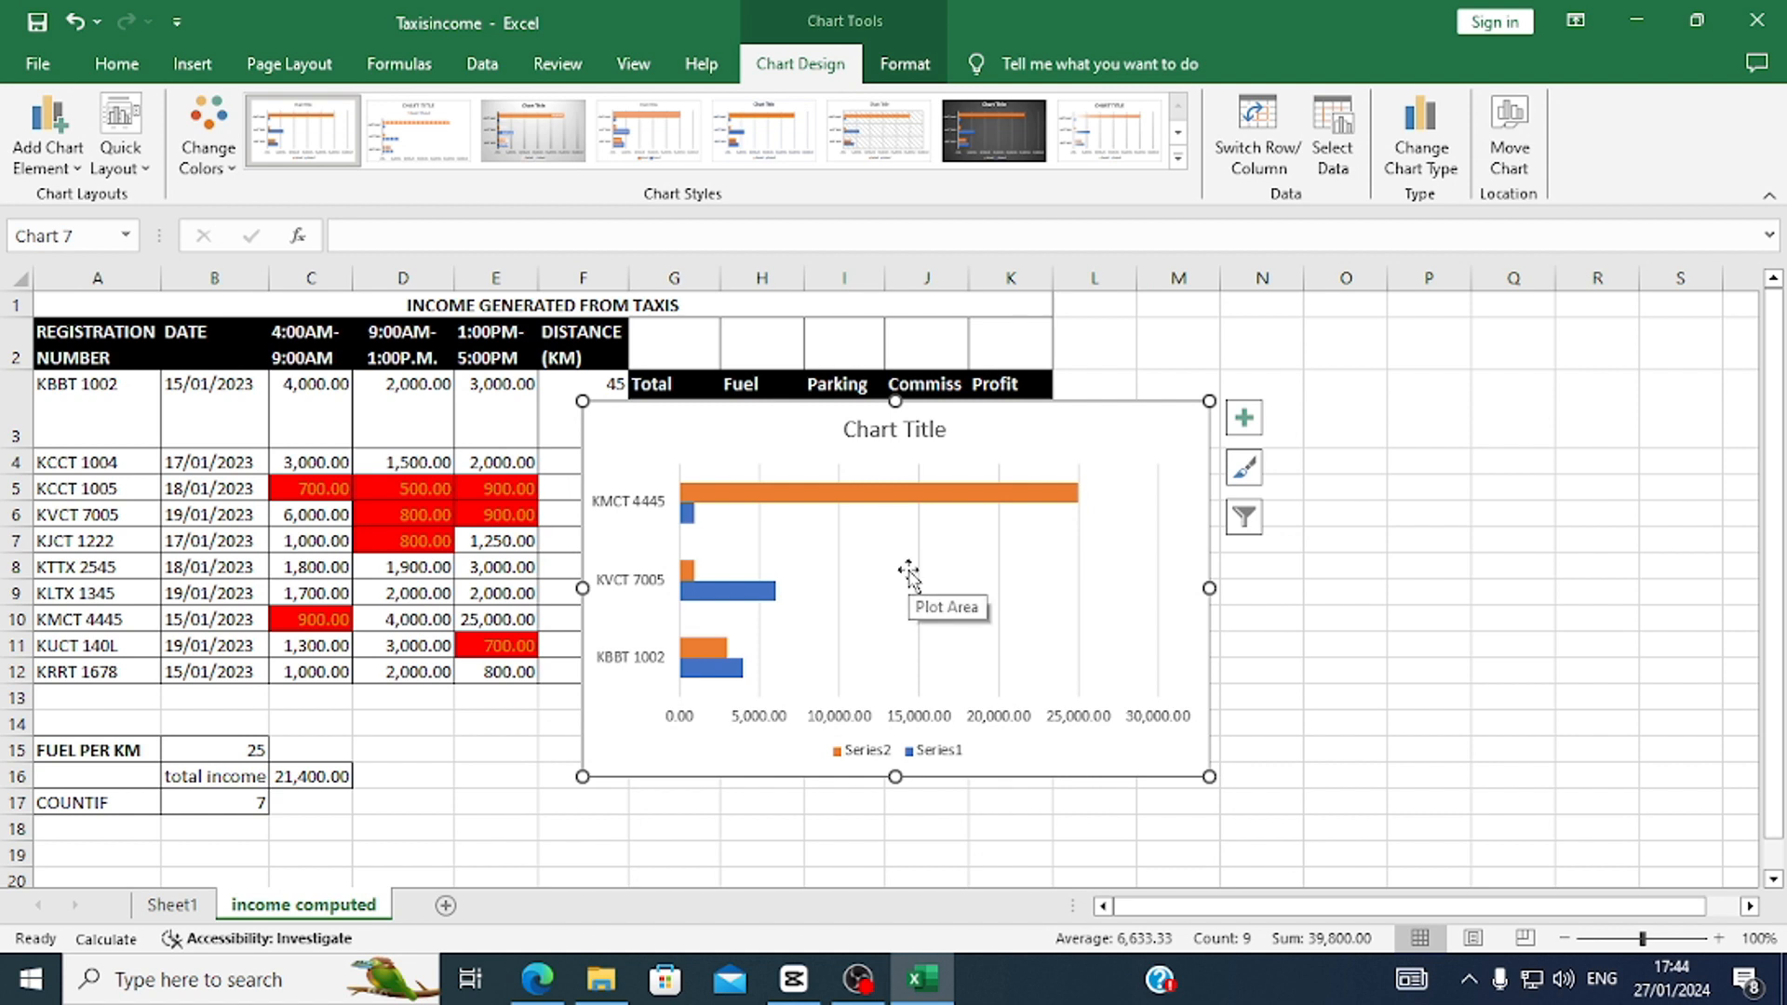
Read the chart formatting requirements in the Edge exam PDF and return to the Taxisincome workbook in Excel.
left_click(537, 978)
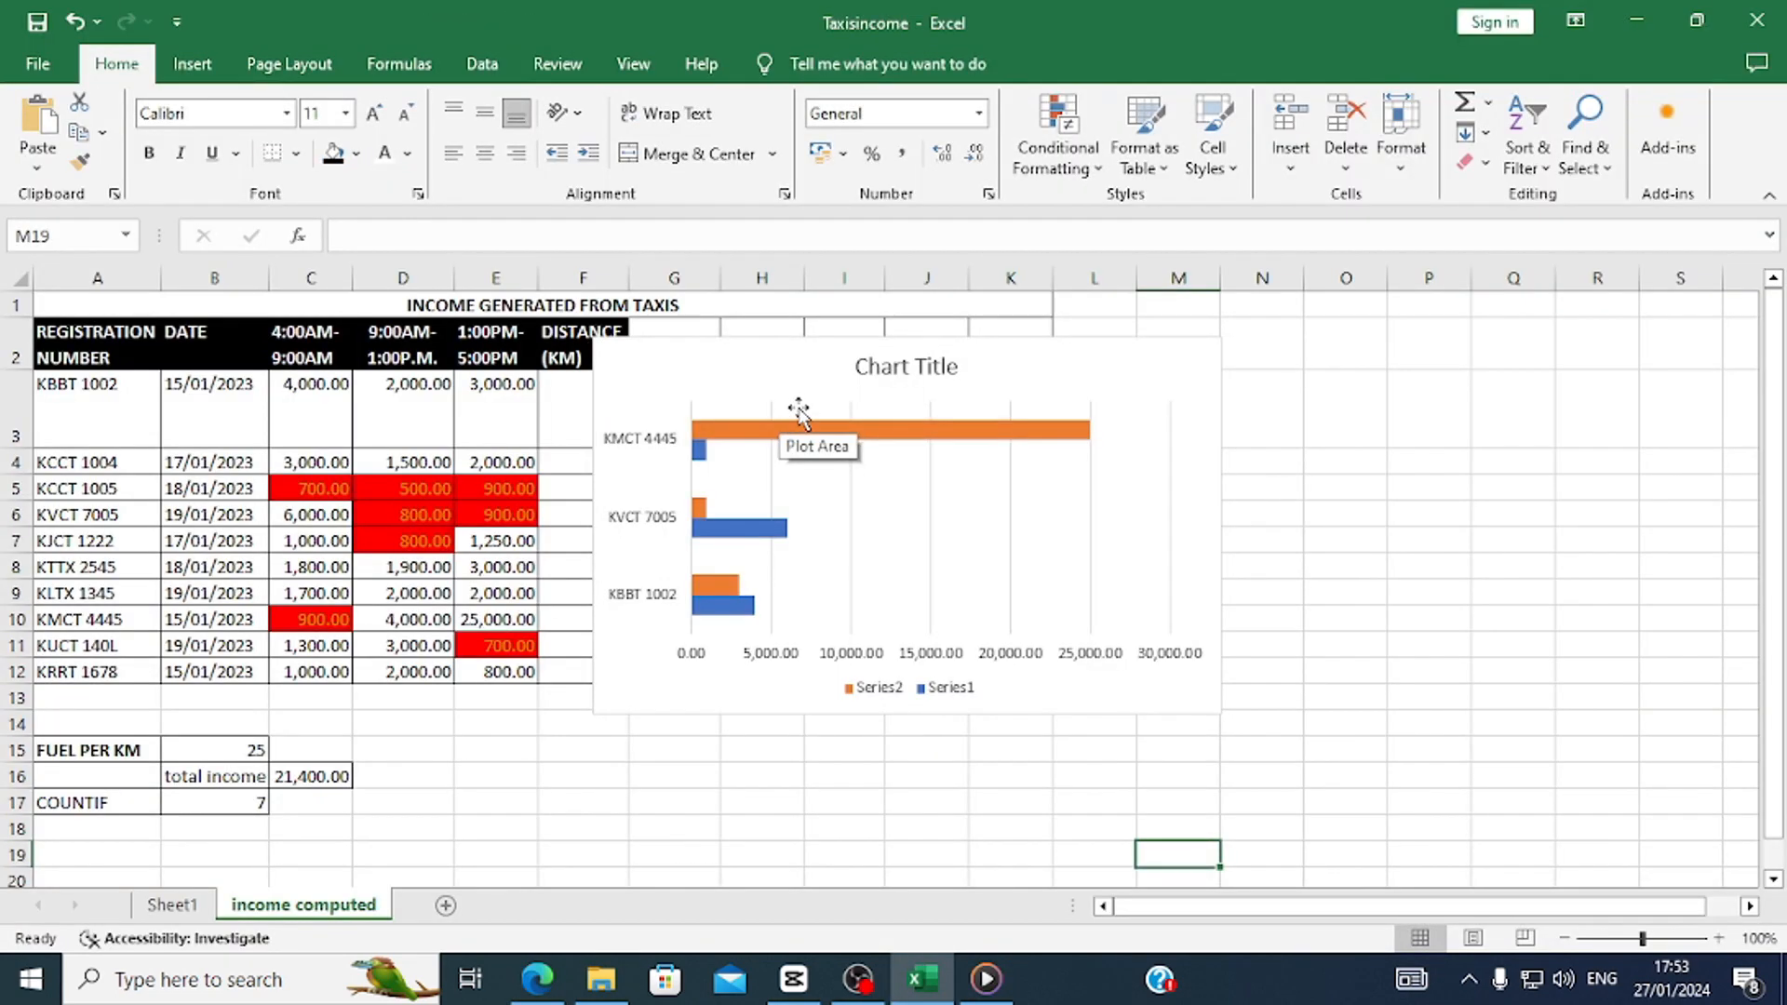
left_click(834, 389)
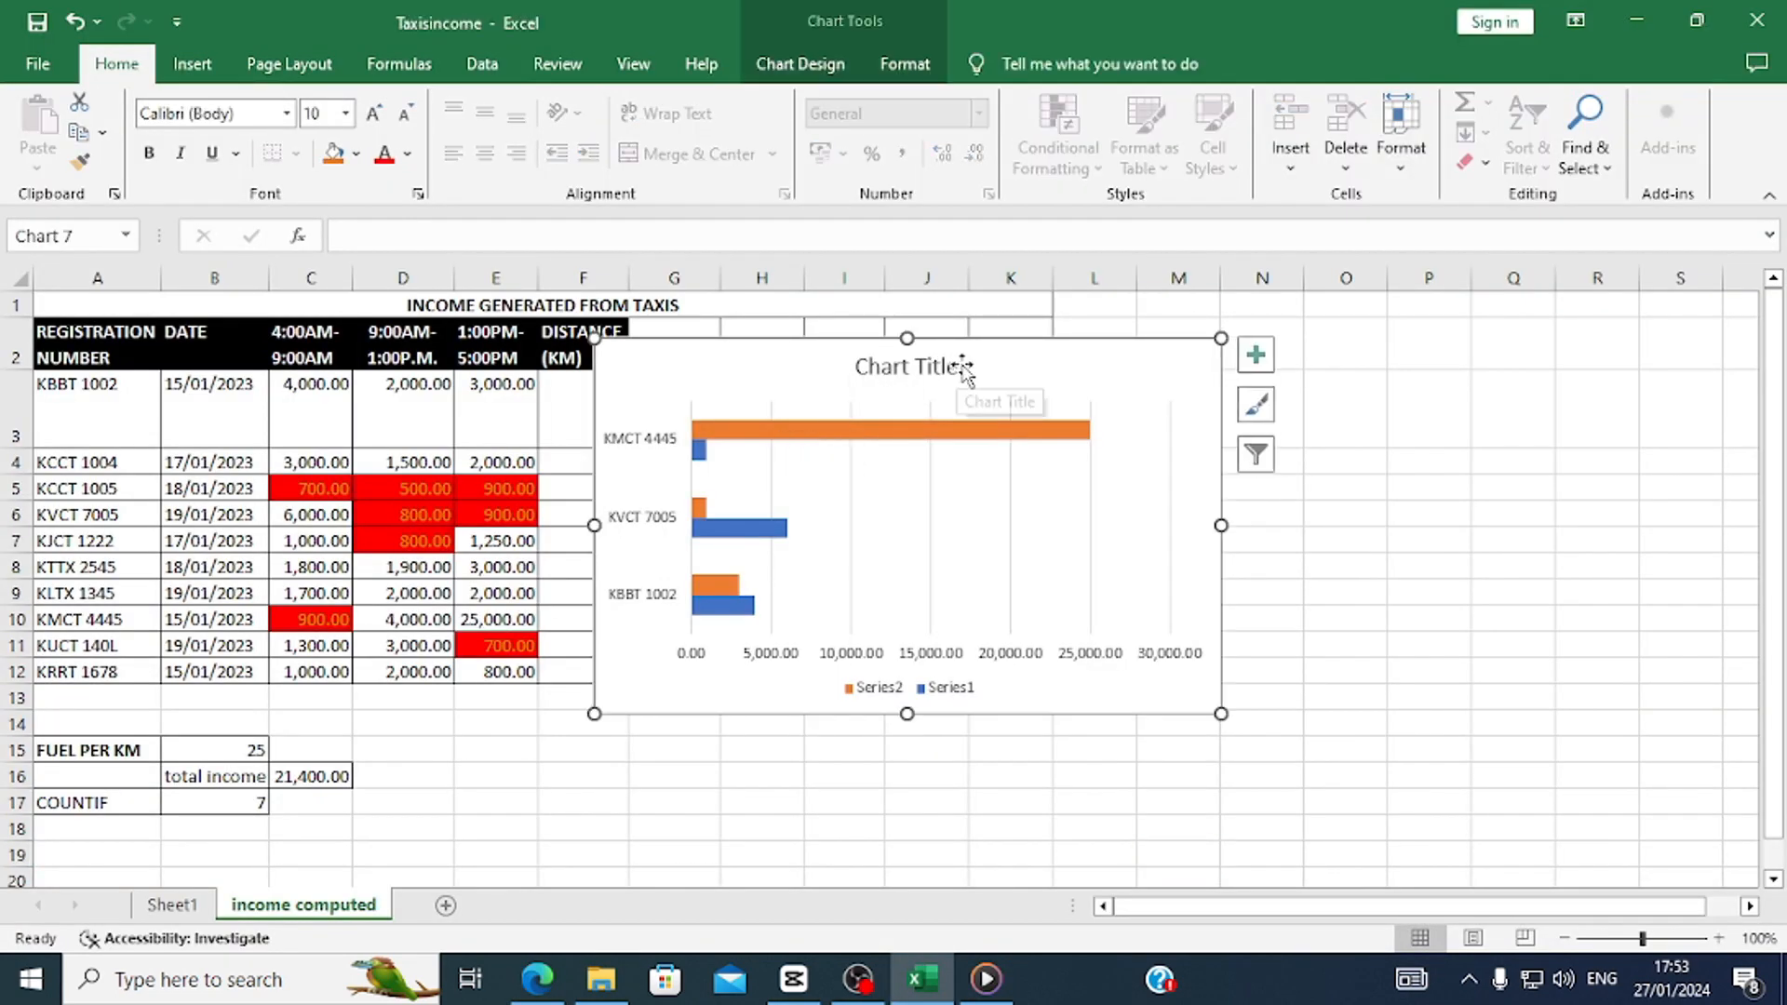
left_click(537, 993)
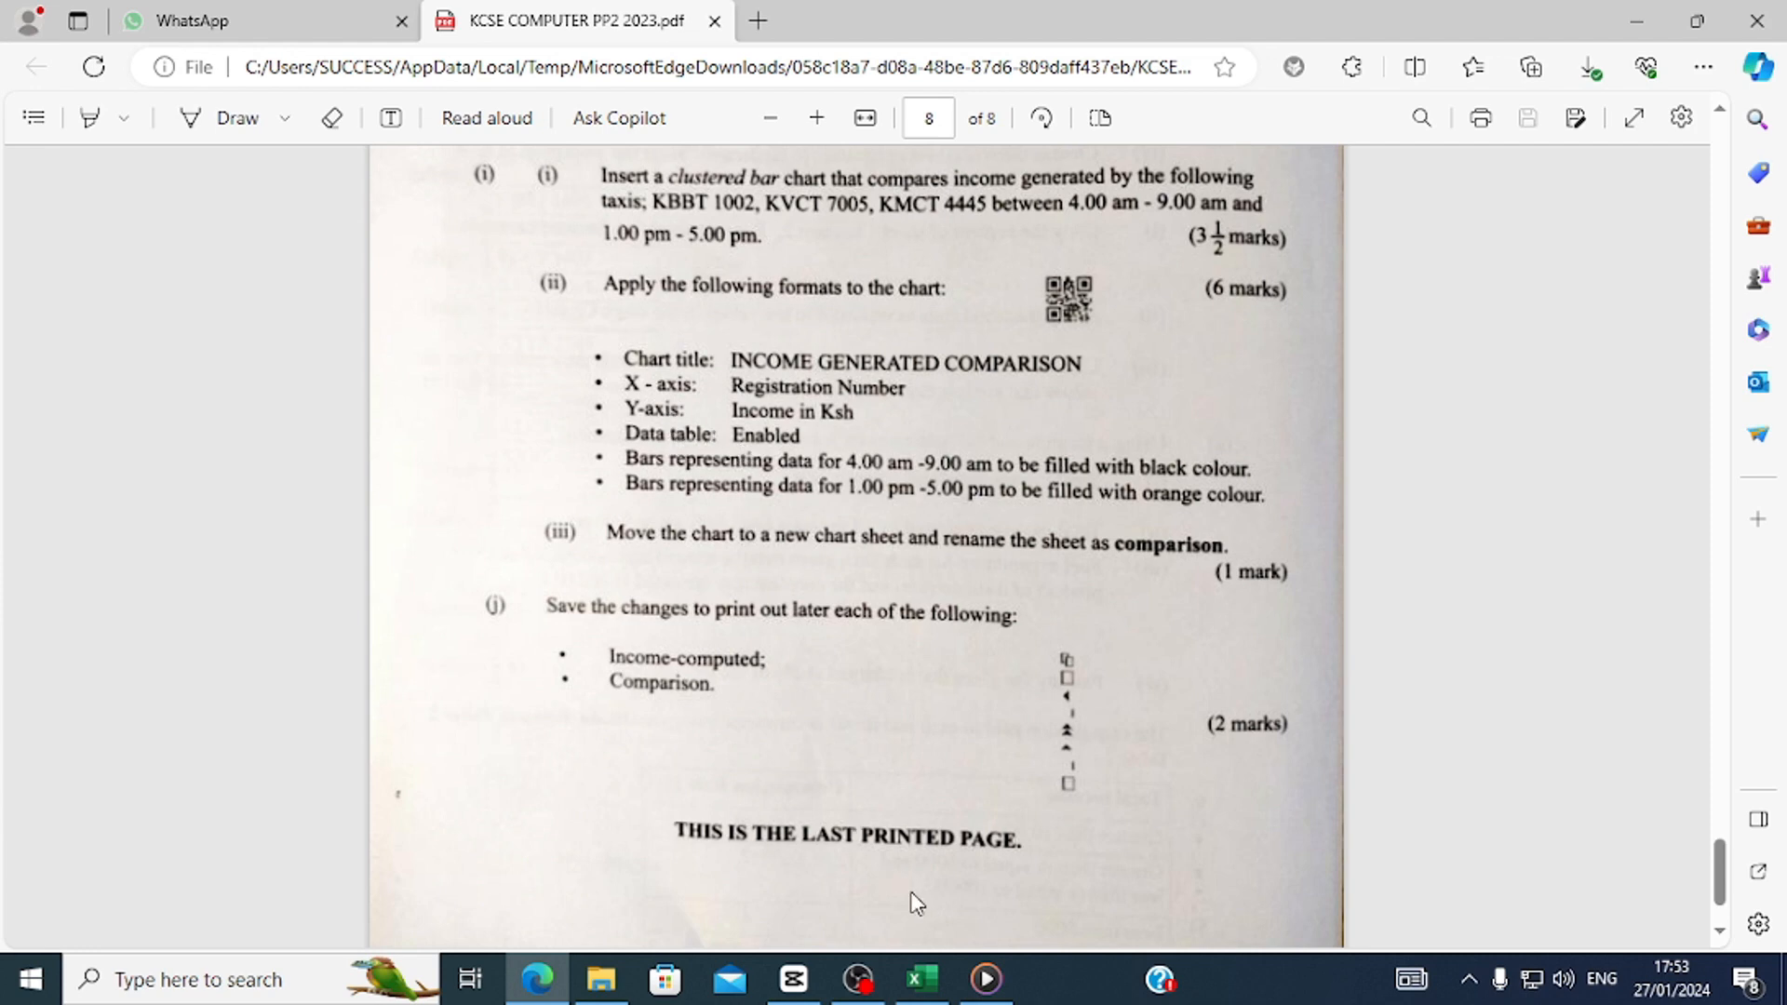
left_click(921, 978)
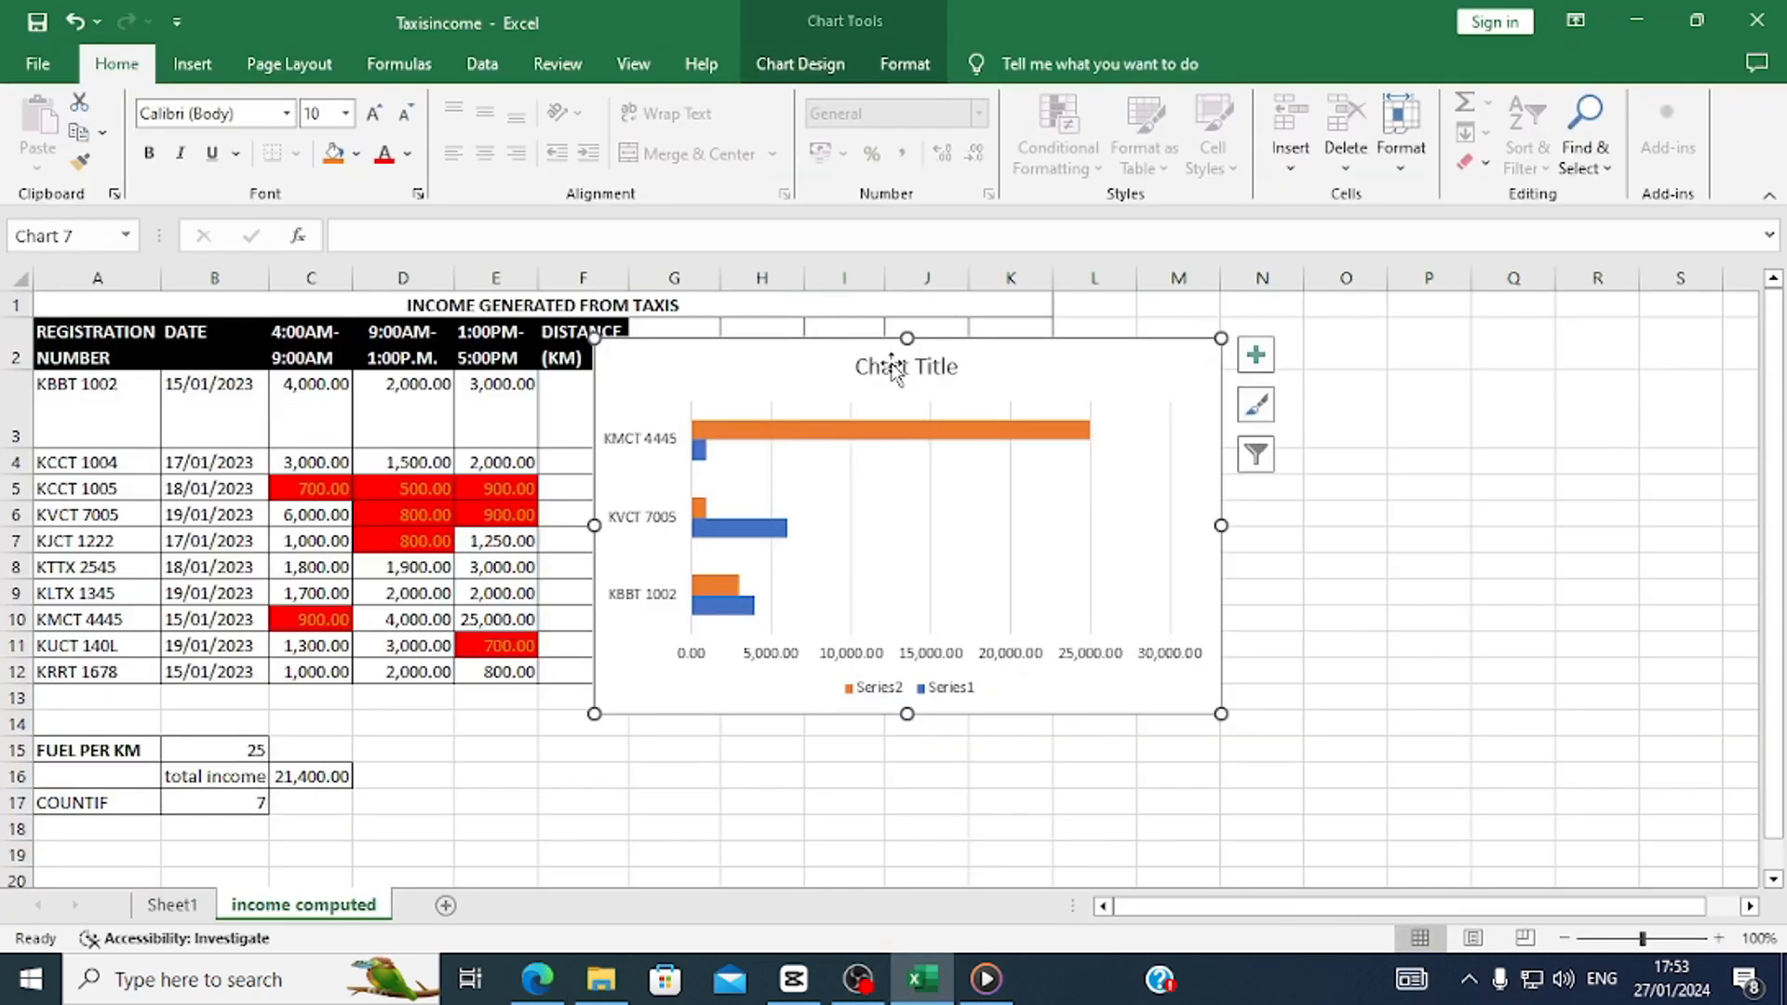
Replace the bar chart's placeholder title with INCOME GENERATED COMPARISON.
left_click(934, 364)
left_click(949, 370)
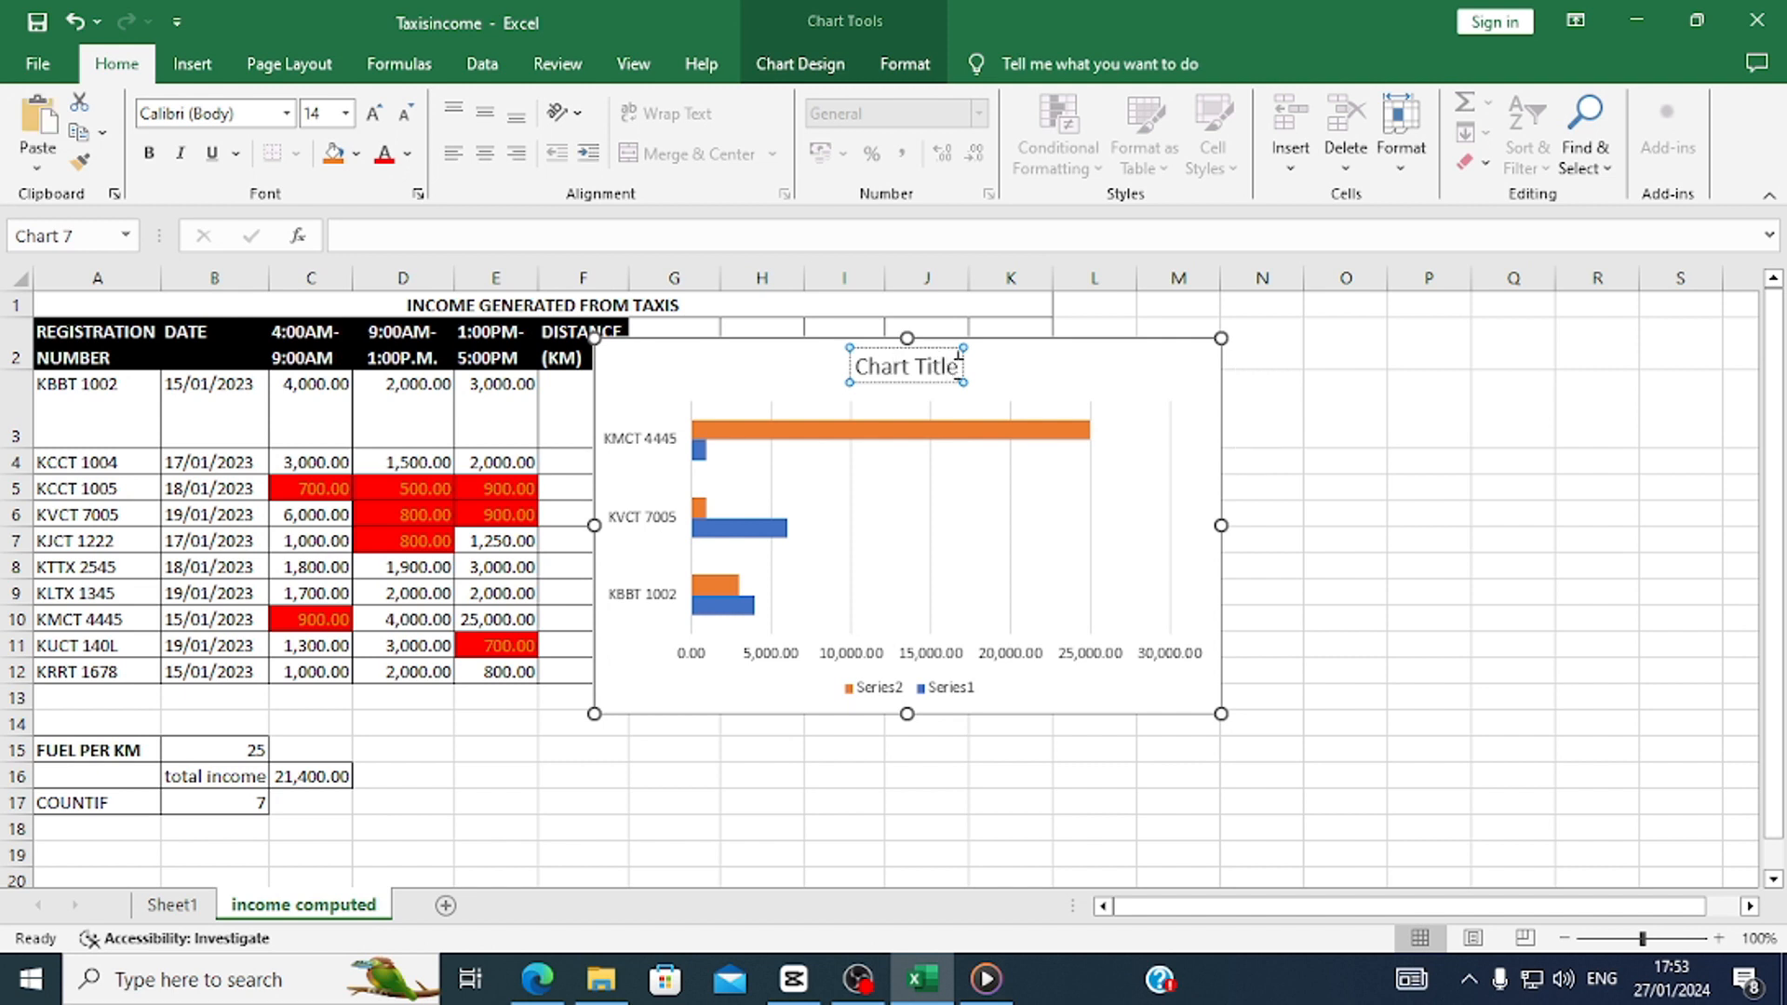
key("BackSpace")
key("BackSpace")
key("BackSpace")
key("BackSpace")
key("BackSpace")
key("BackSpace")
key("BackSpace")
key("BackSpace")
key("BackSpace")
key("BackSpace")
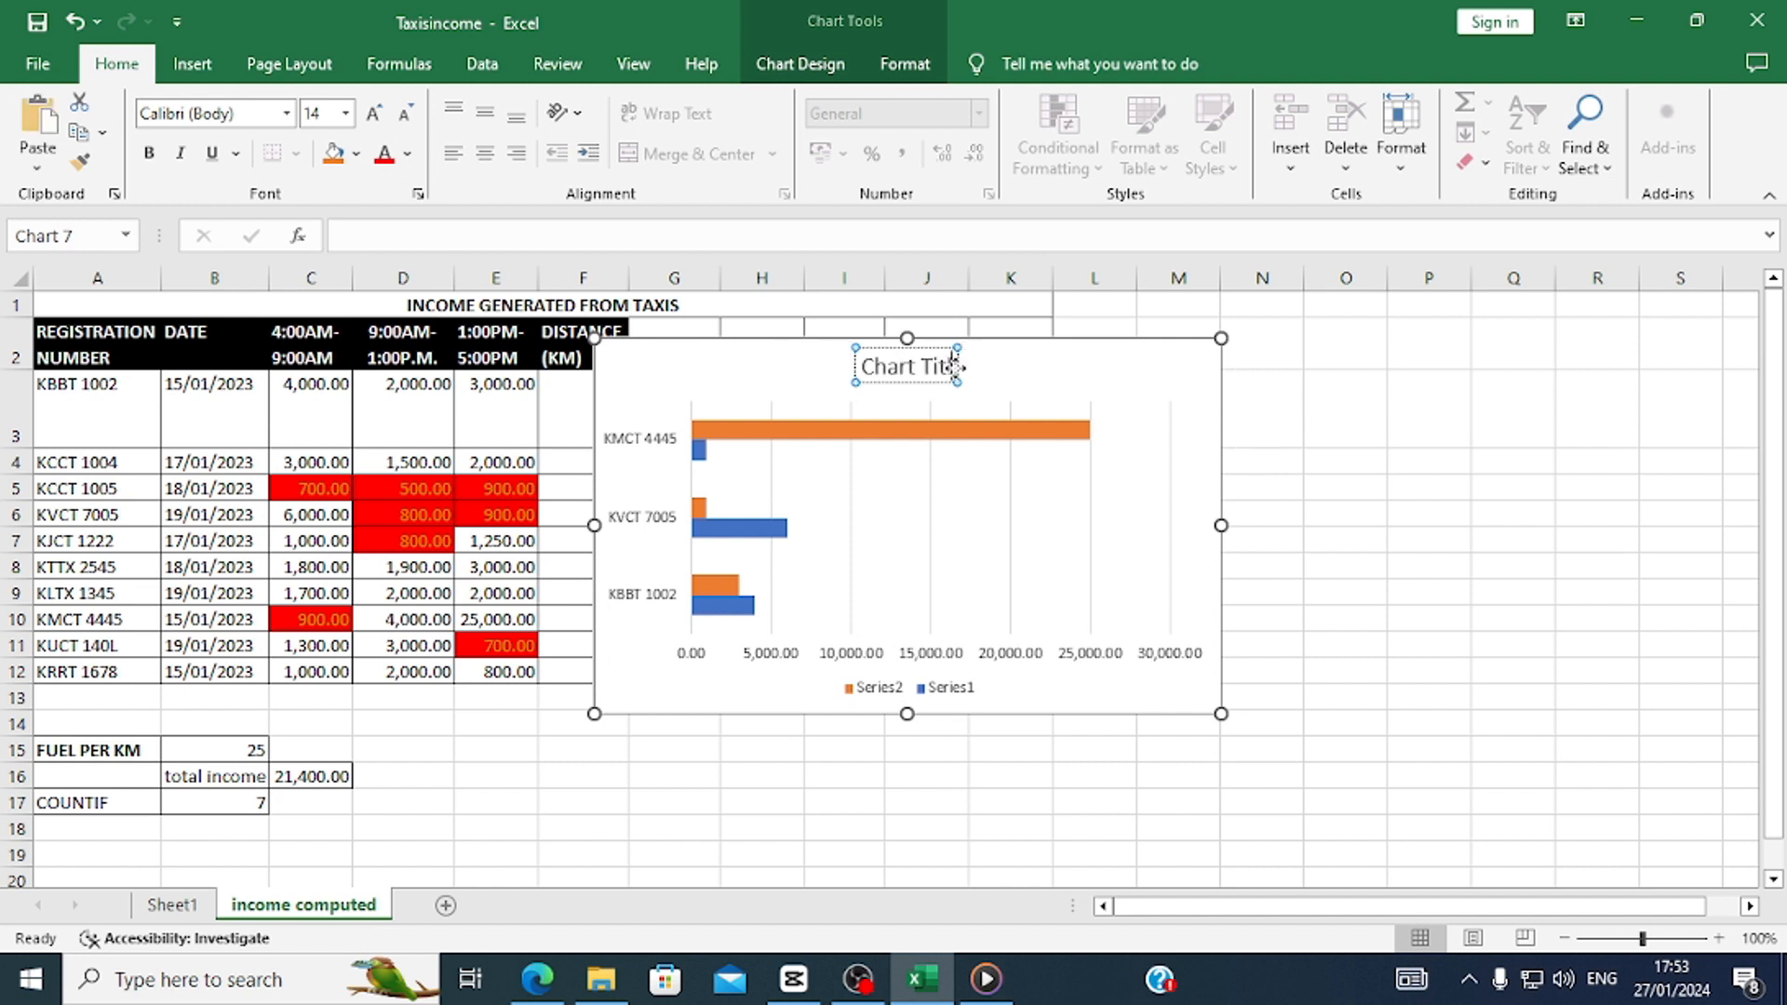
key("BackSpace")
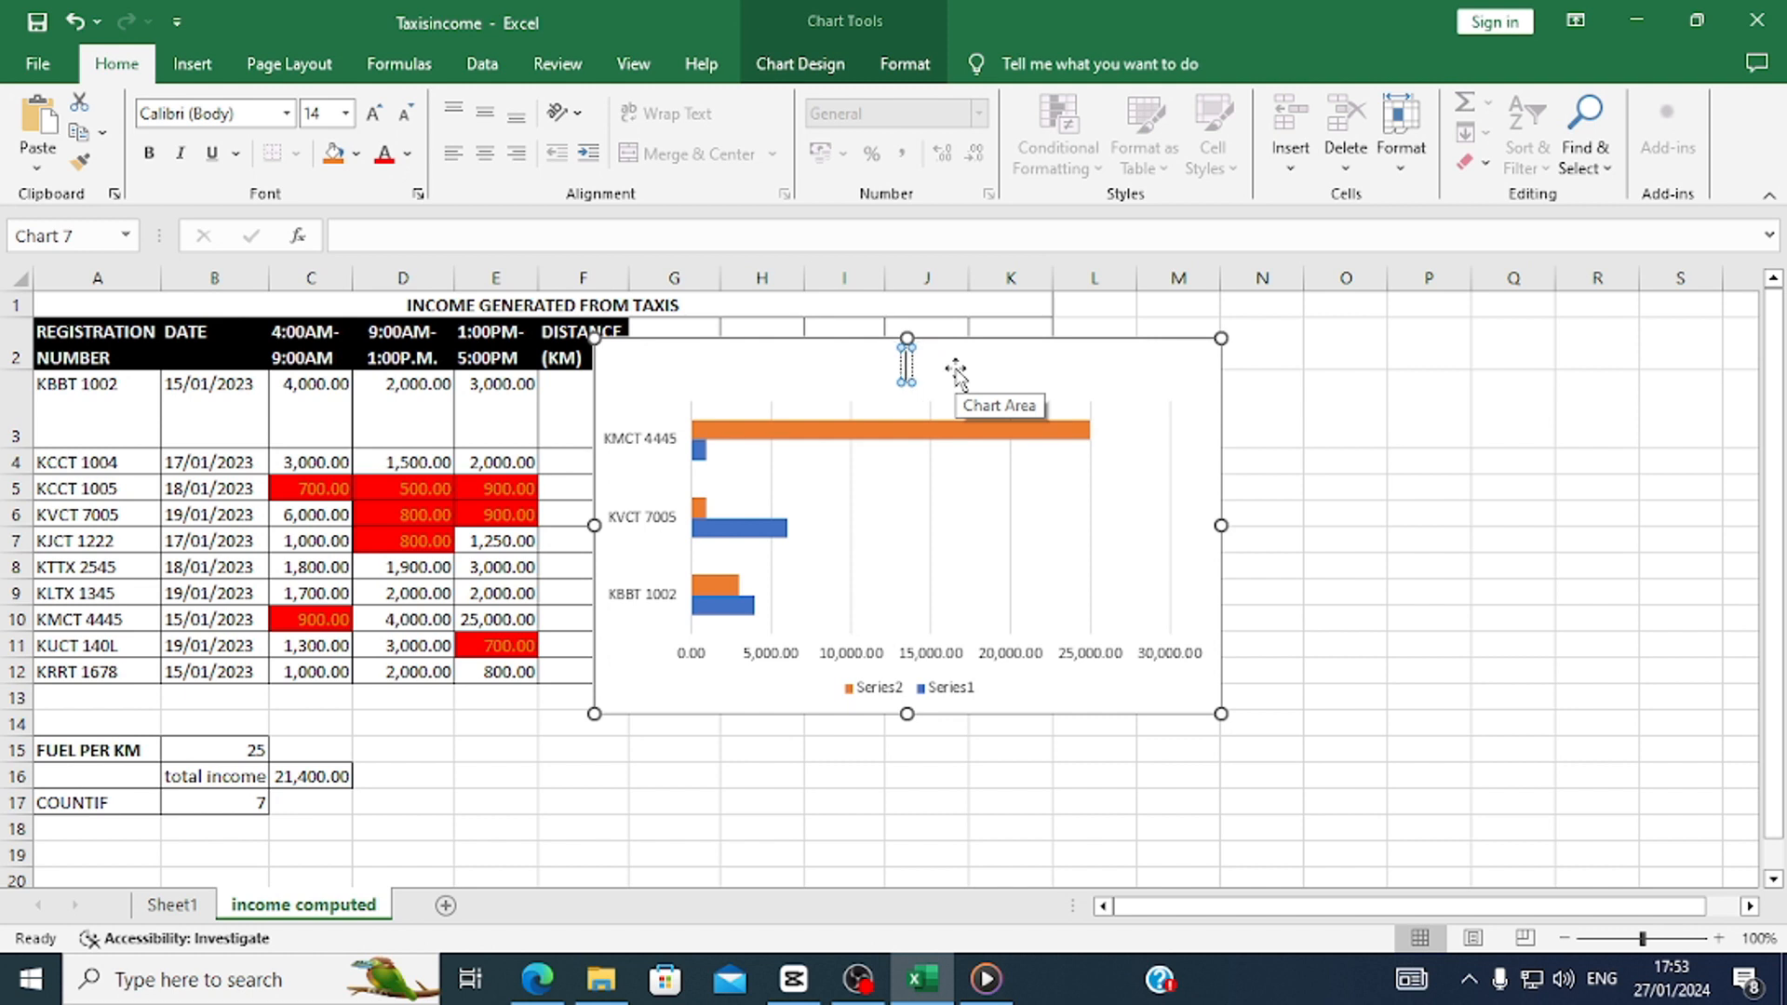
type("INCOME ")
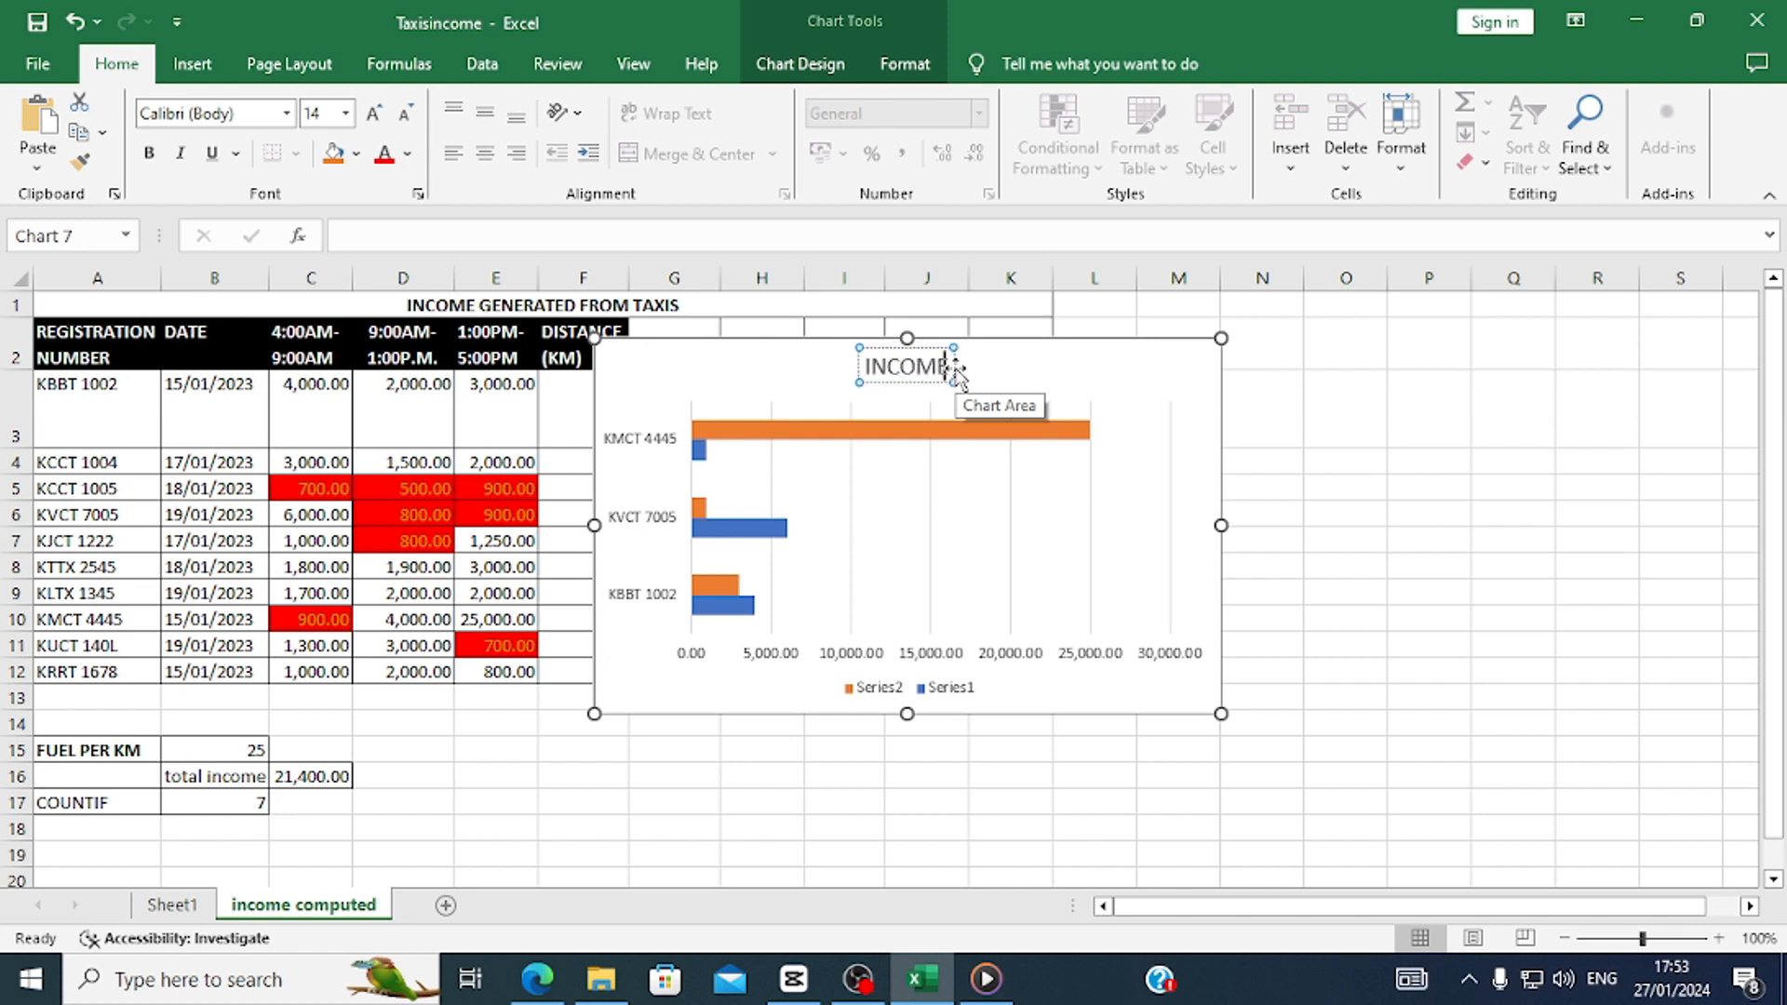
type("GENERAT")
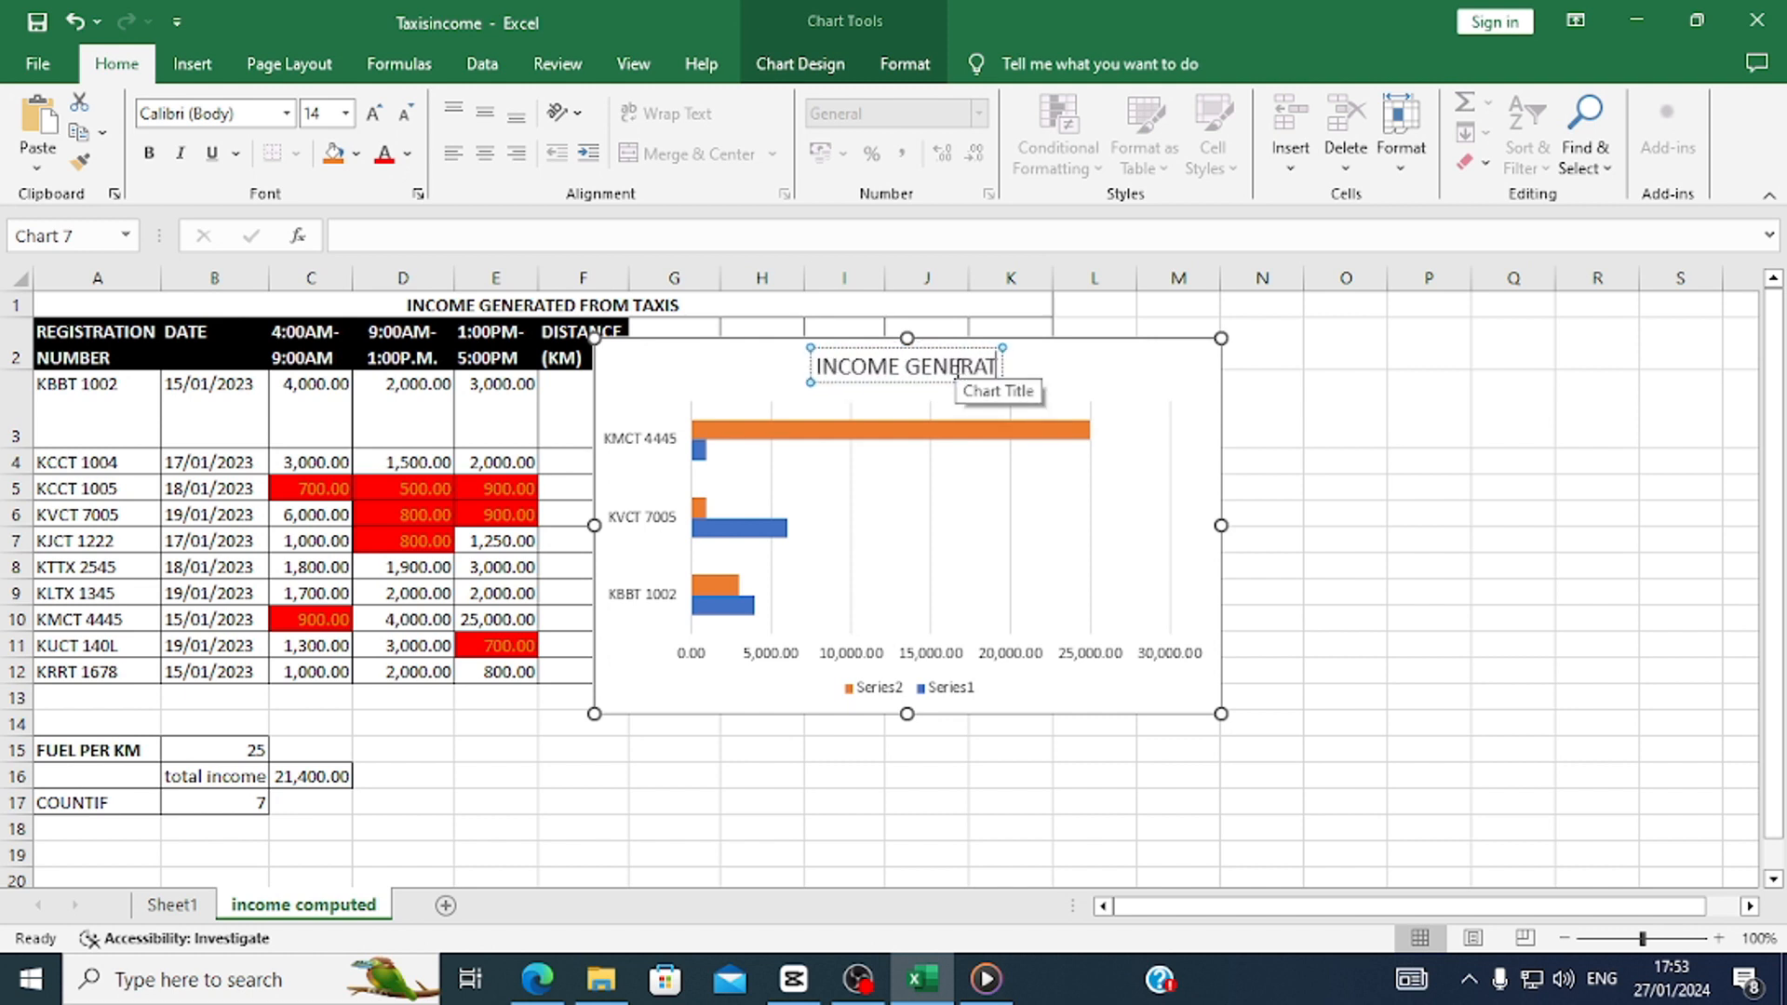
type("ED COMPA")
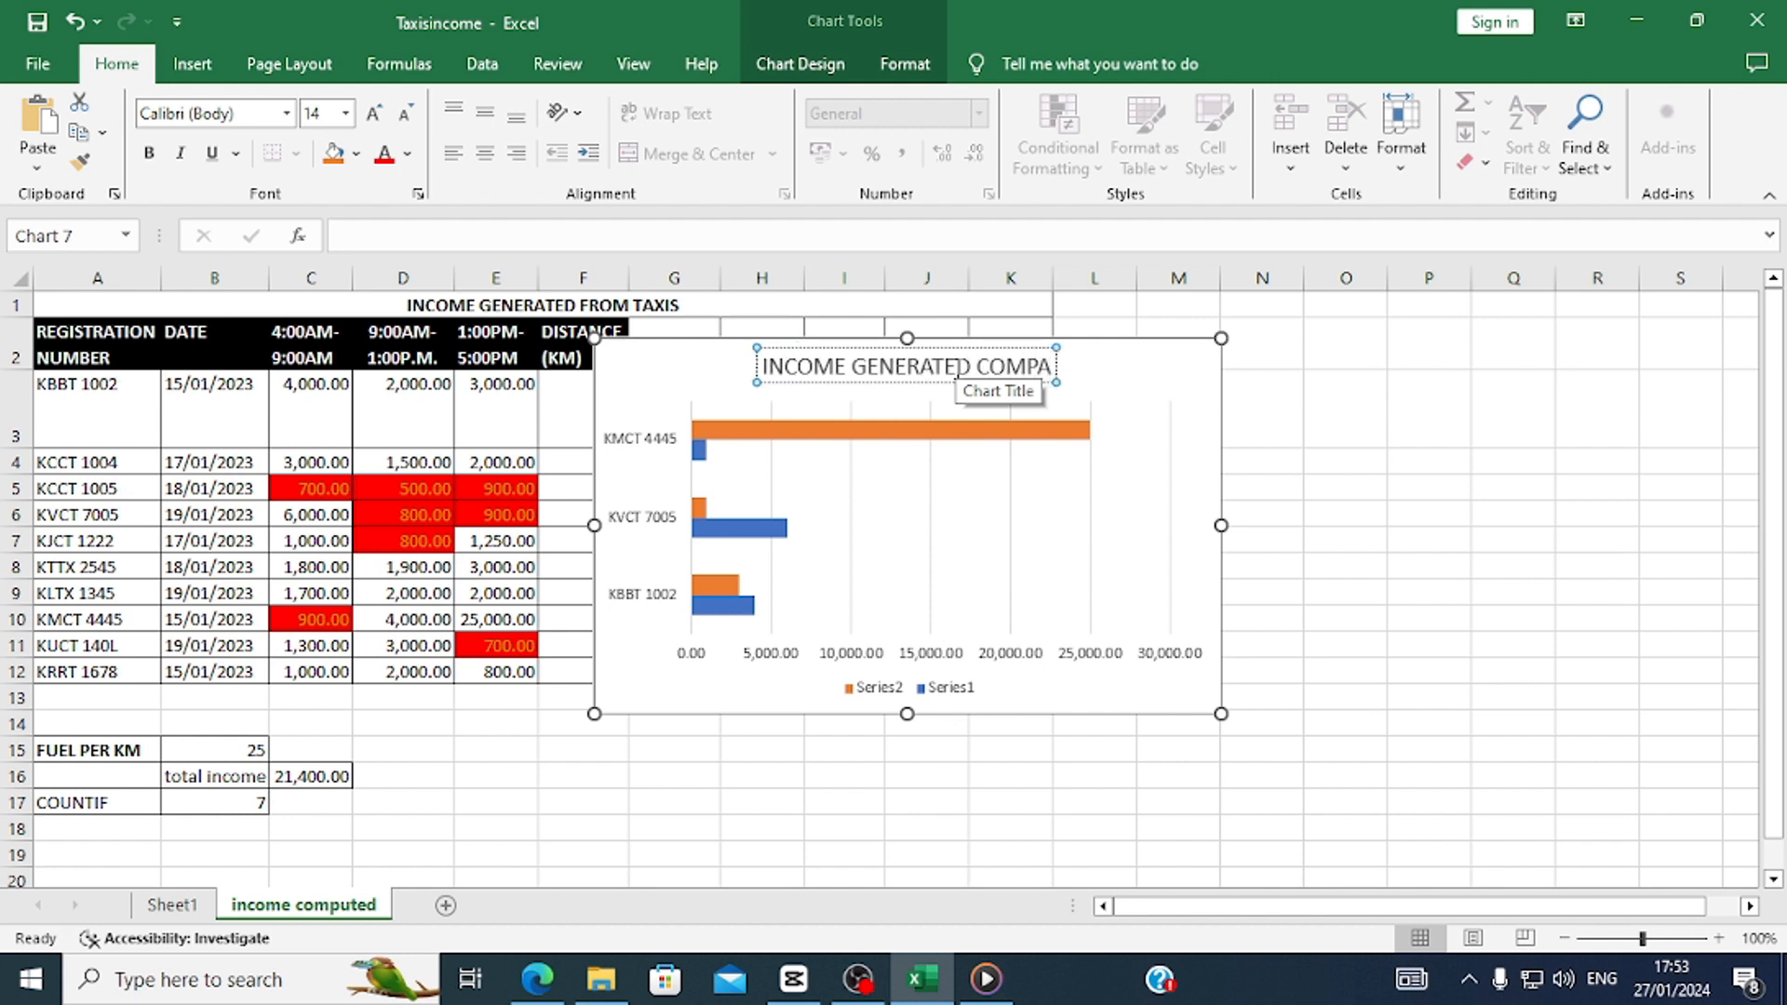
type("RISON")
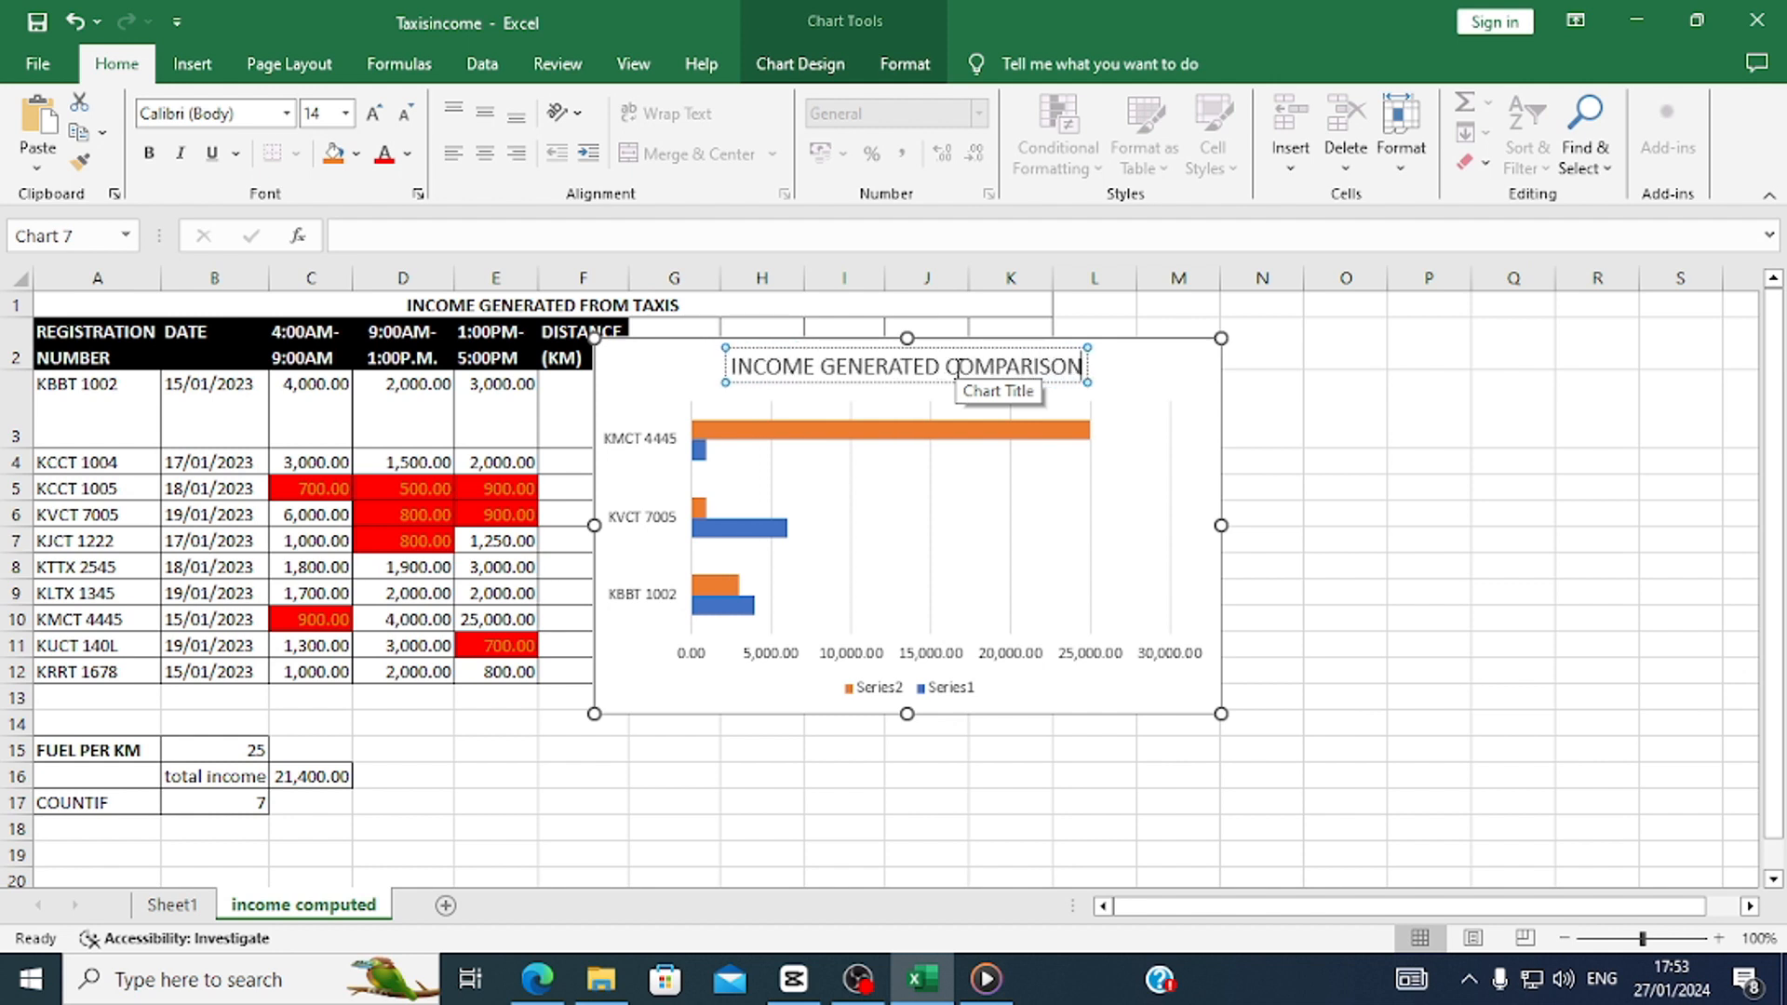
left_click(1113, 380)
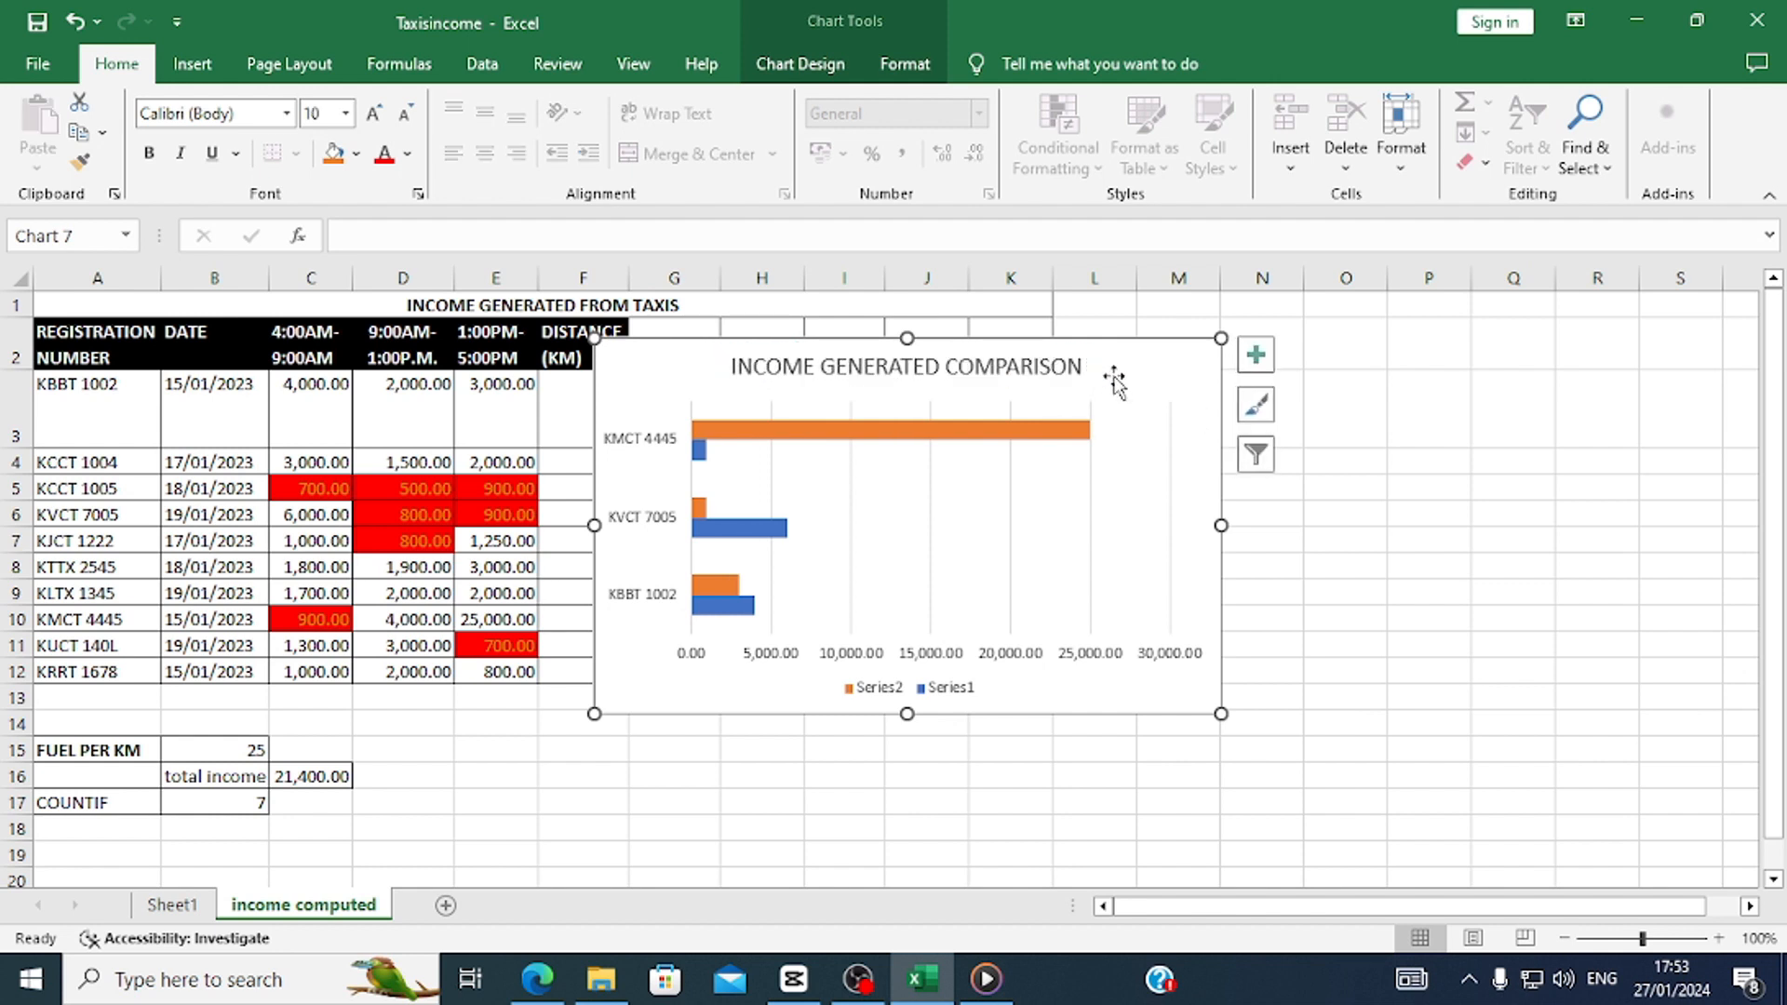
Remove and re-add the chart title element, and add axis titles to the bar chart.
left_click(1267, 367)
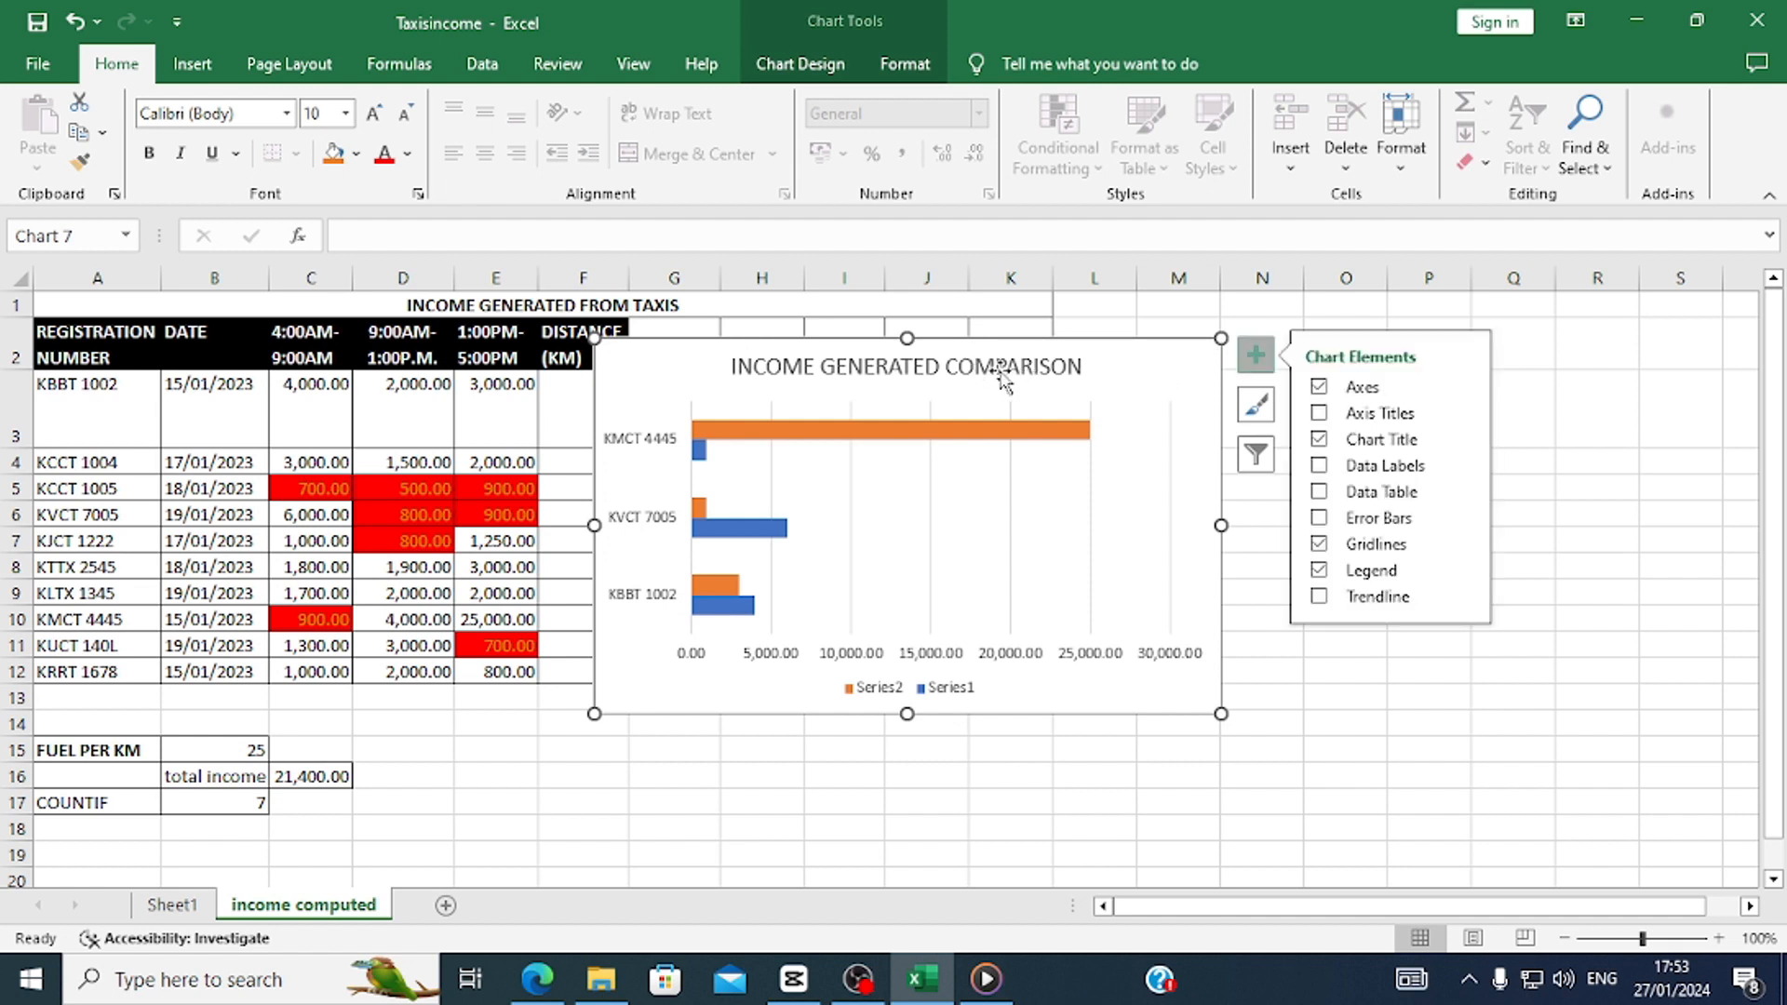
left_click(1321, 441)
left_click(1320, 441)
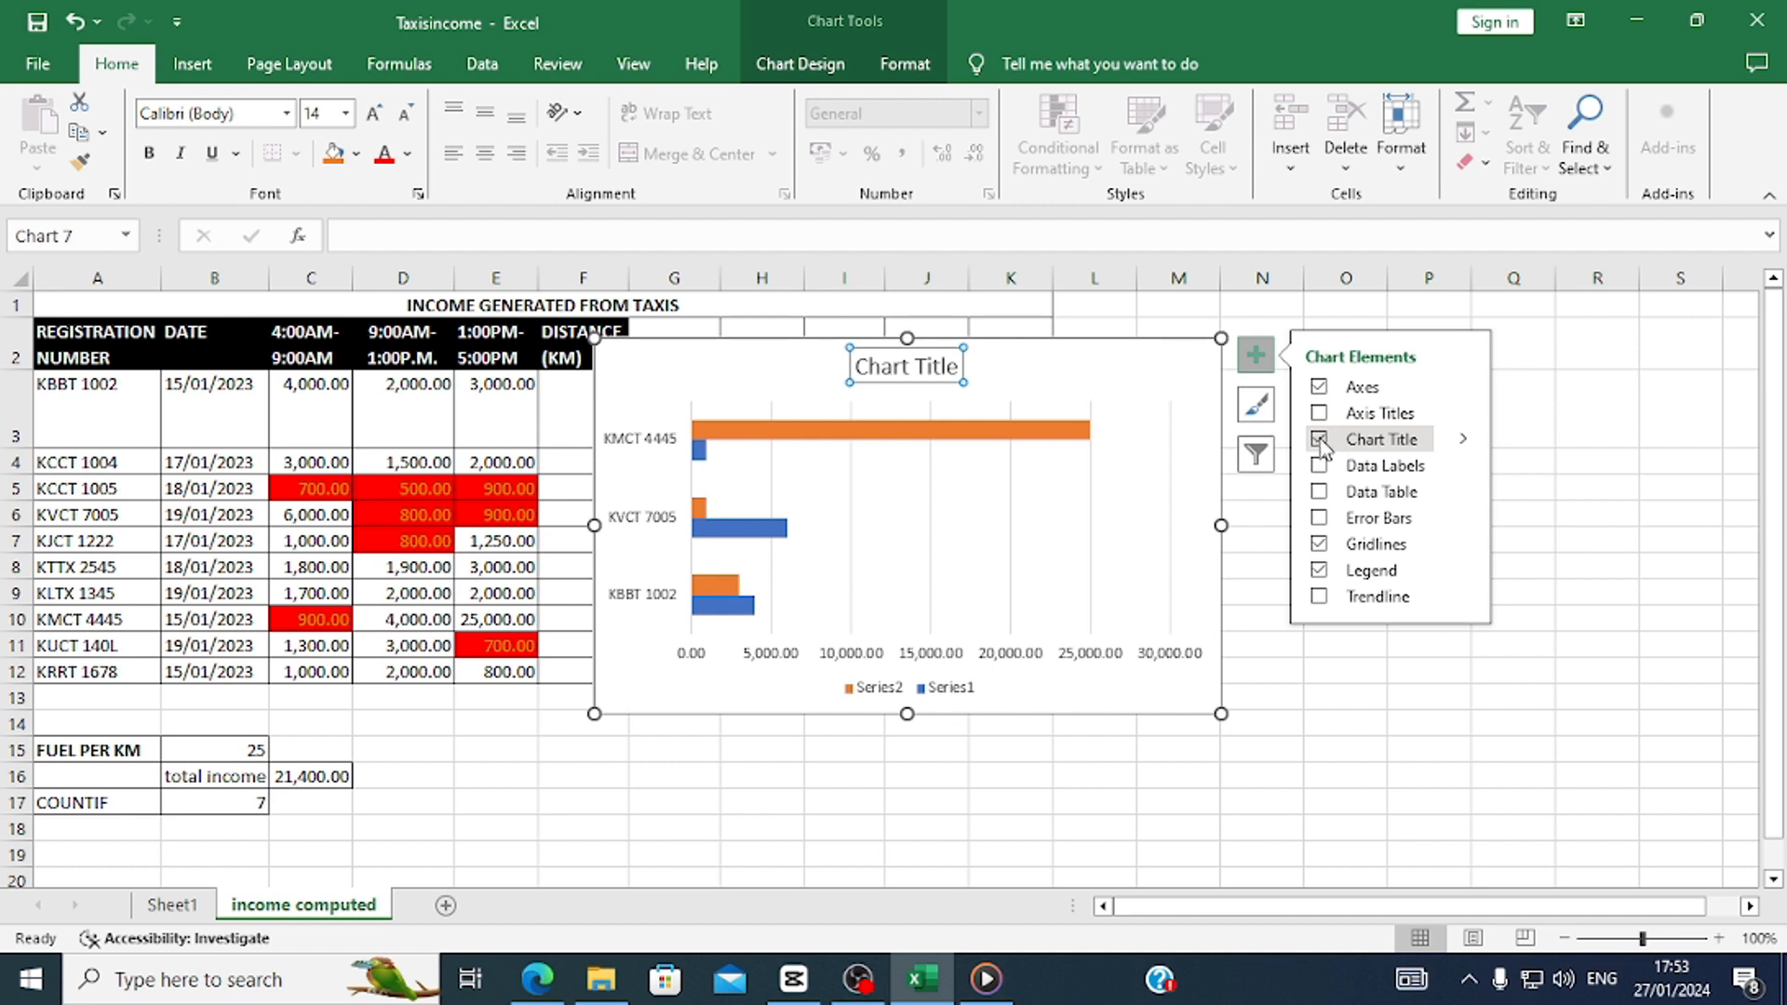
left_click(1319, 412)
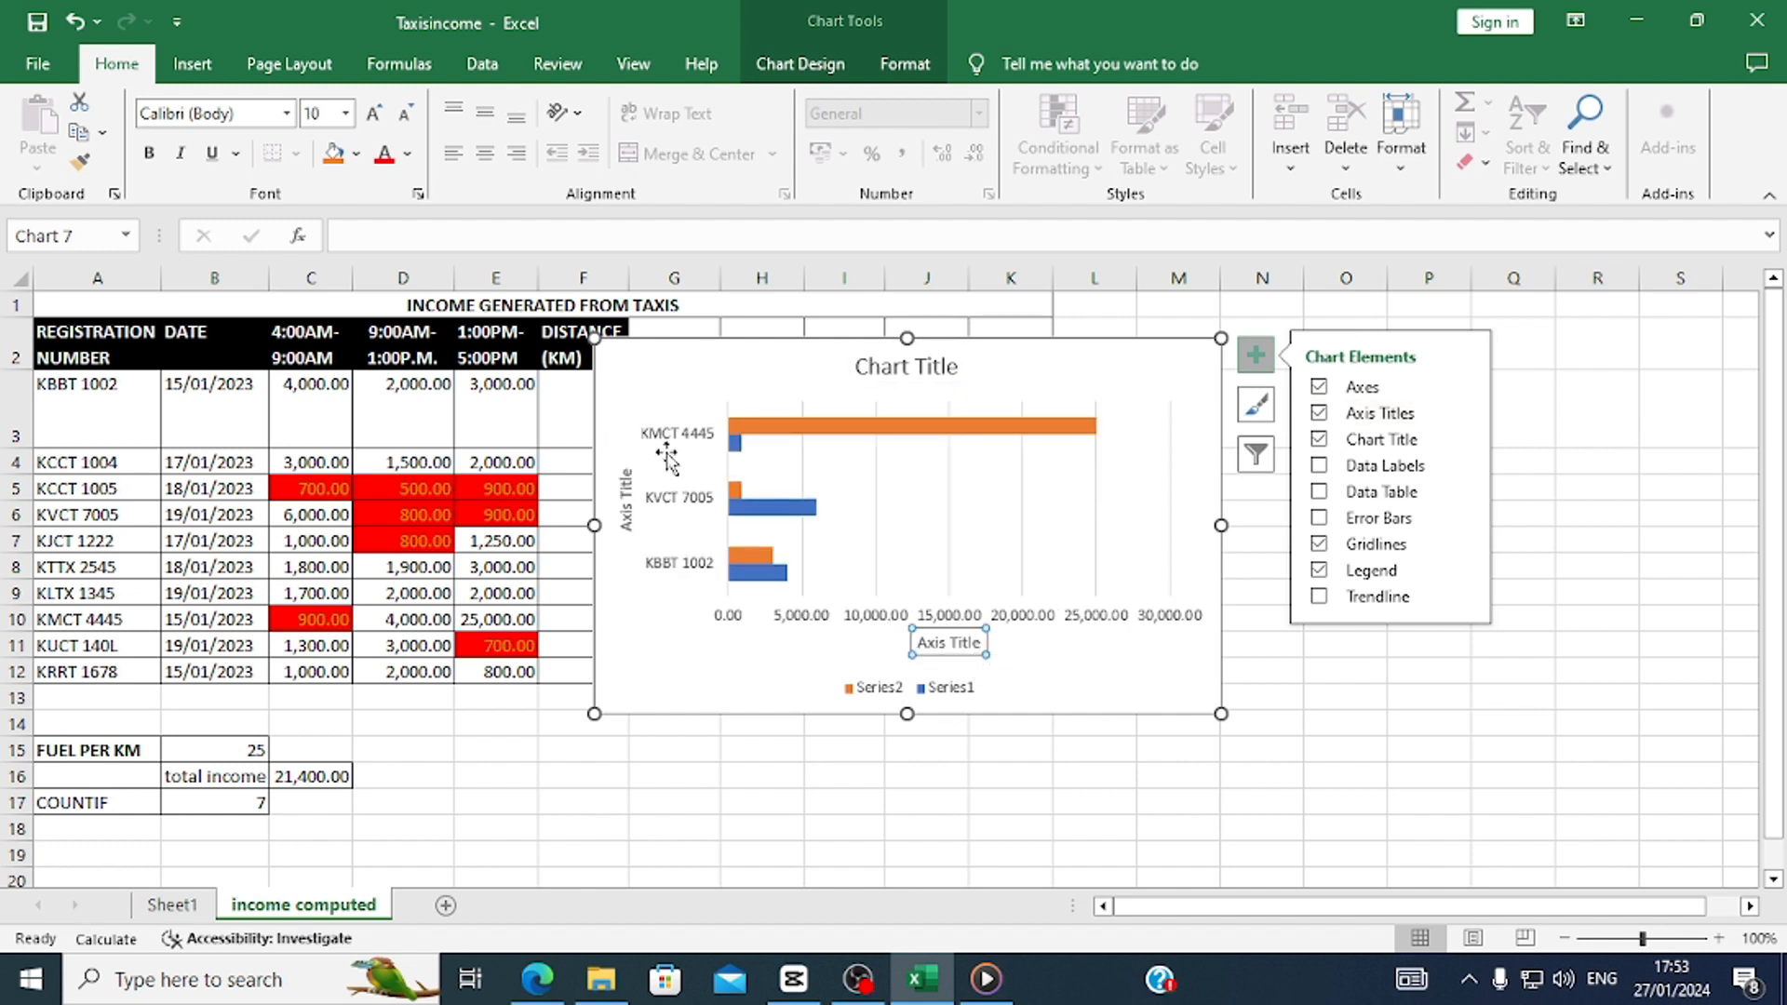
Set the re-added chart title to INCOME GENERATED COMPARISON.
left_click(957, 366)
left_click(959, 366)
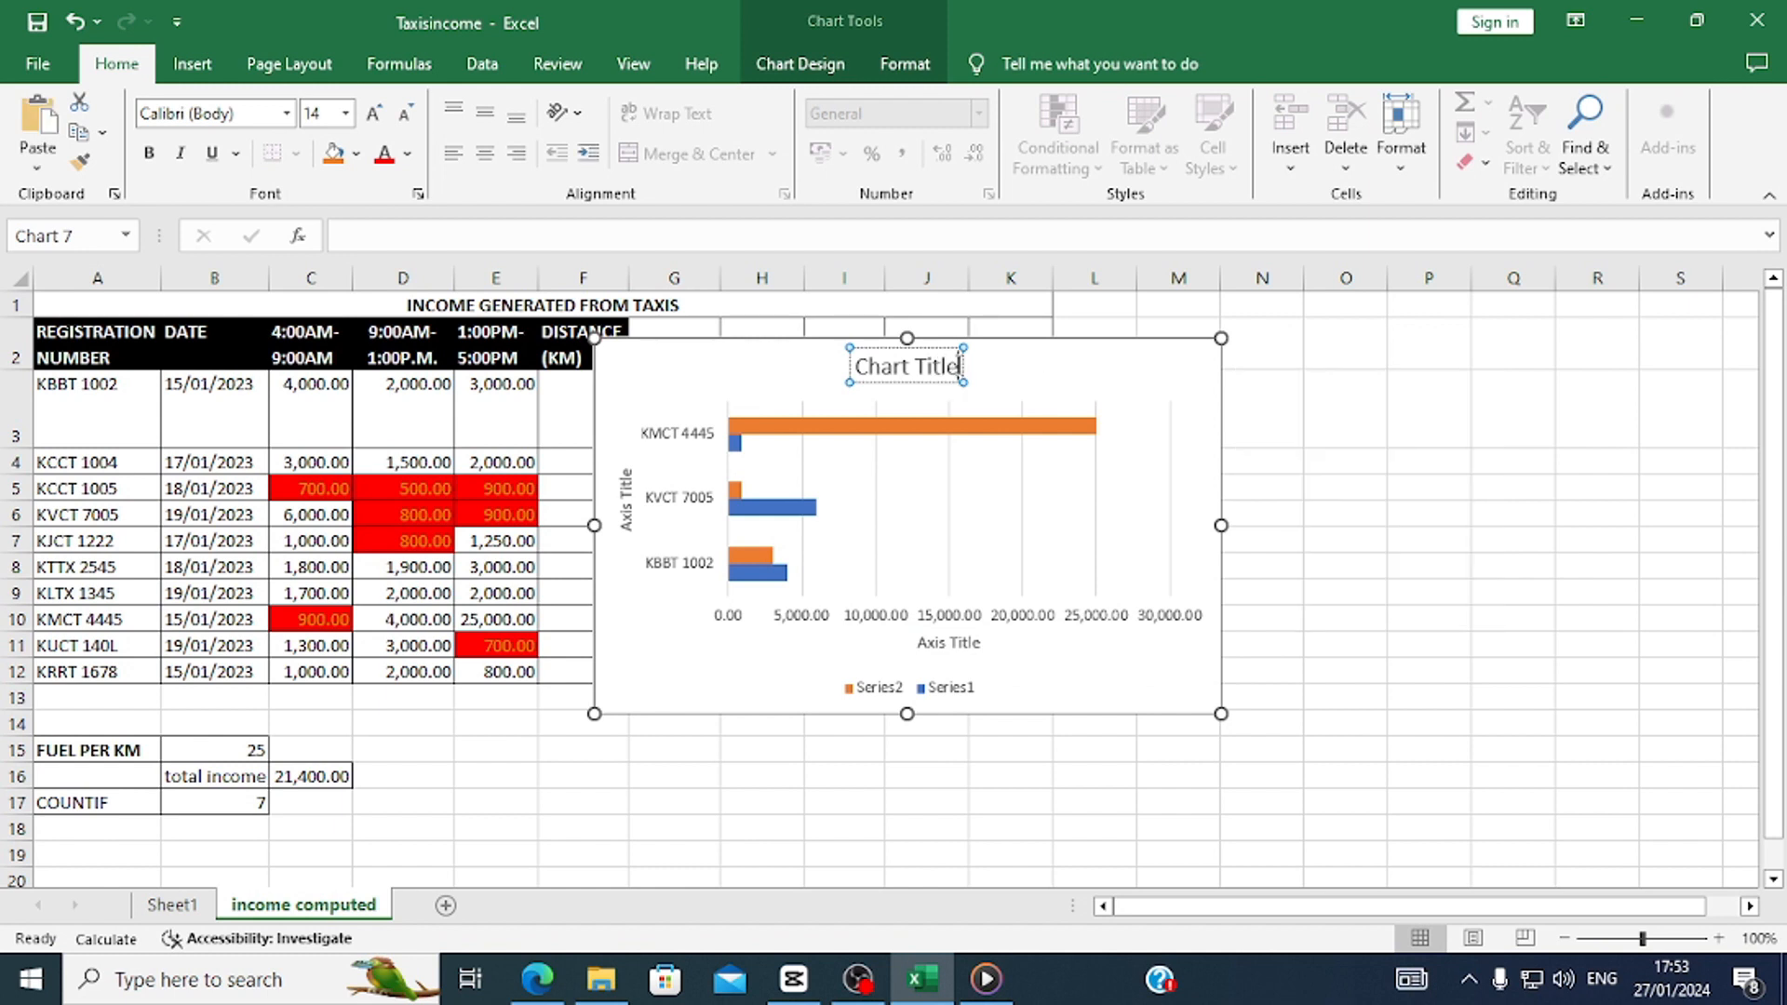
key("BackSpace")
key("BackSpace")
key("BackSpace")
key("BackSpace")
key("BackSpace")
key("BackSpace")
key("BackSpace")
key("BackSpace")
key("BackSpace")
key("BackSpace")
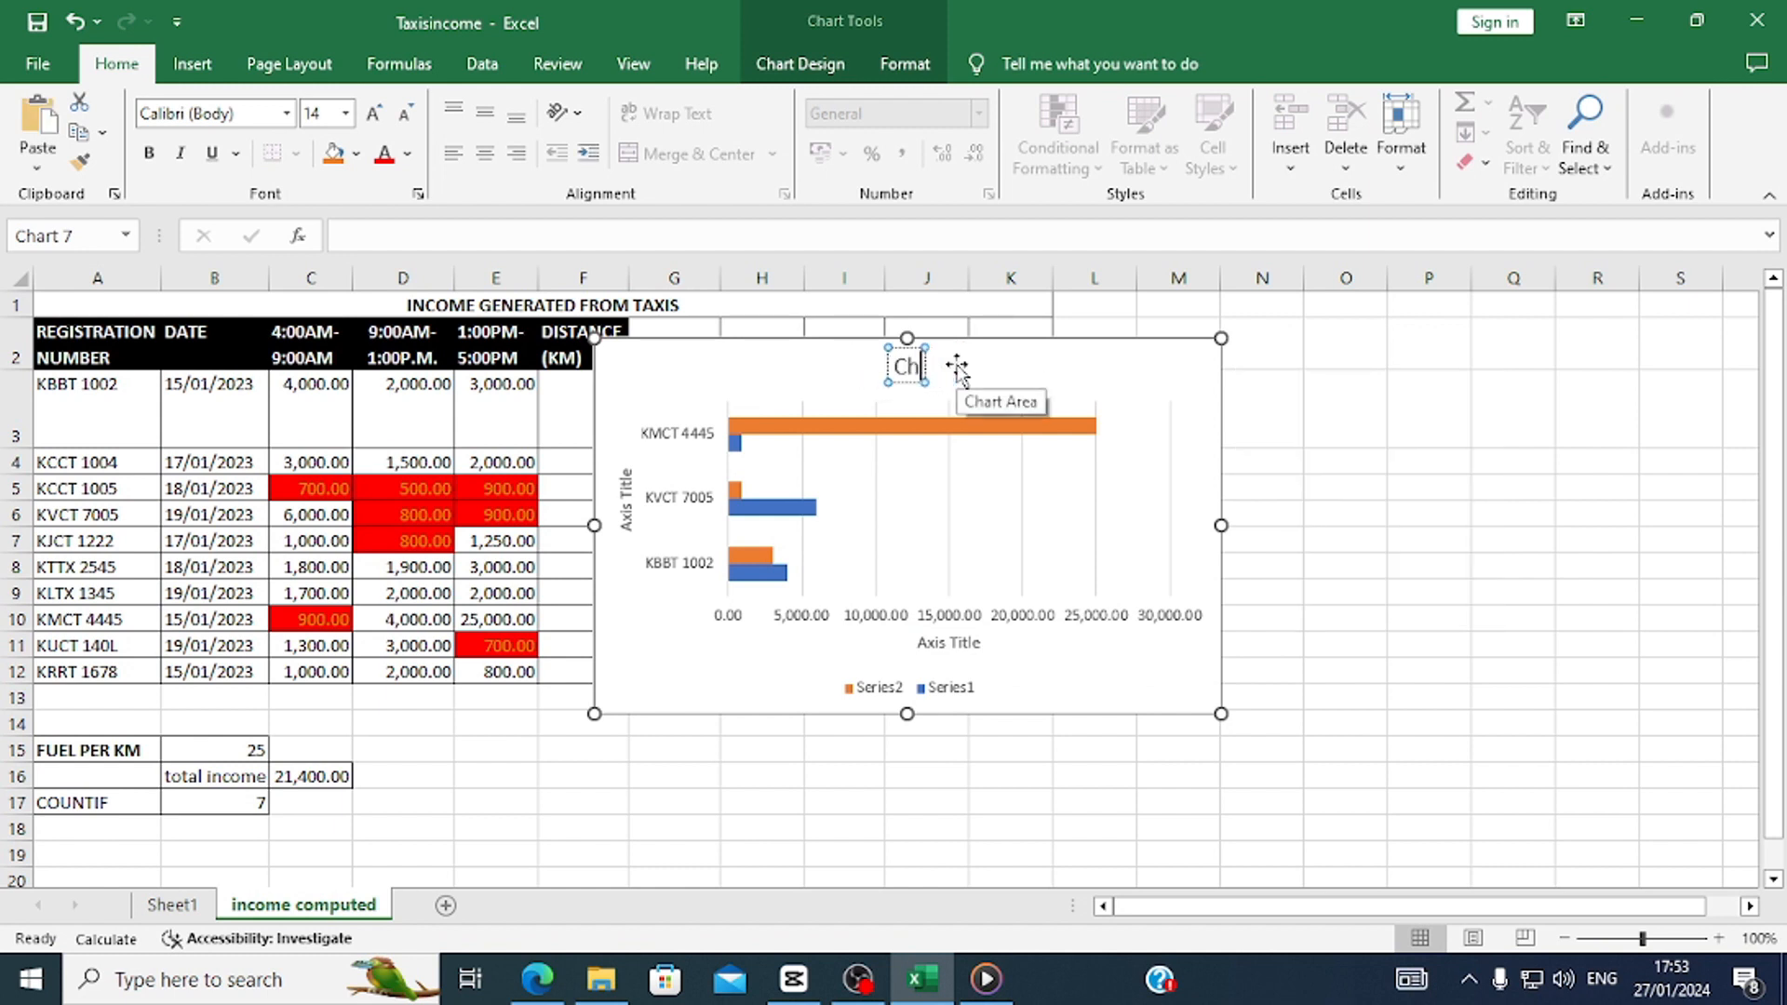
key("BackSpace")
type("INCOME GENERATED")
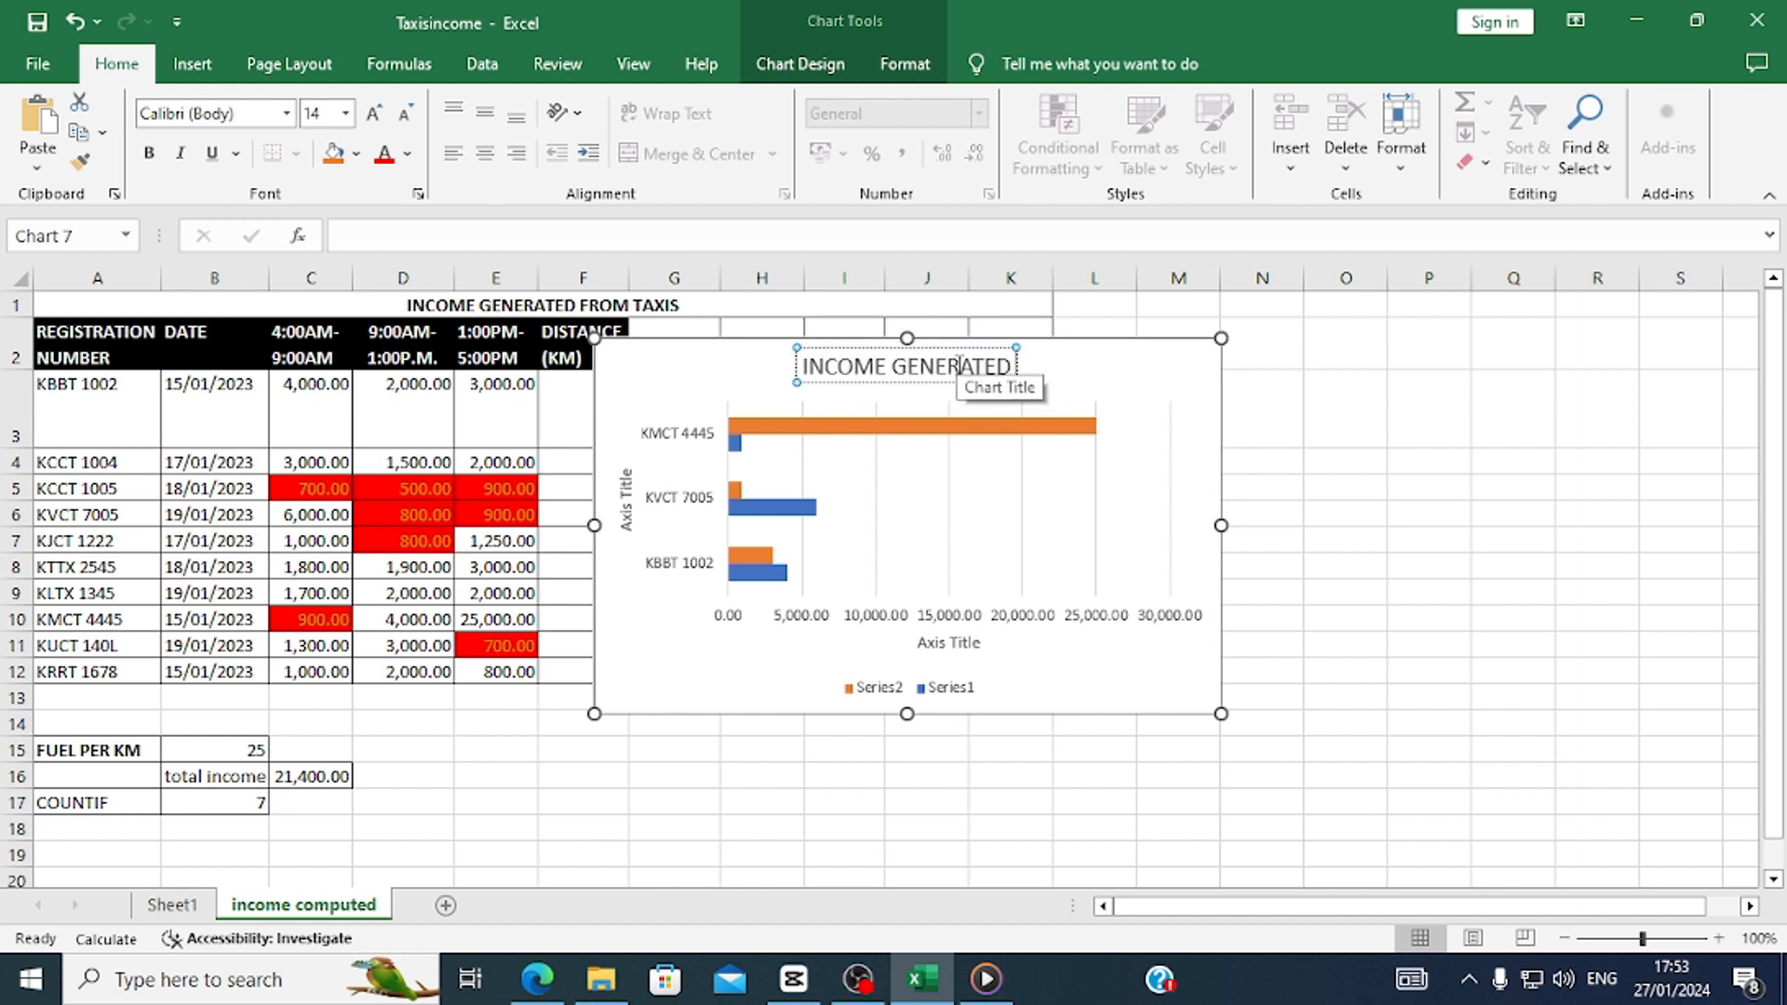
type(" COMPA")
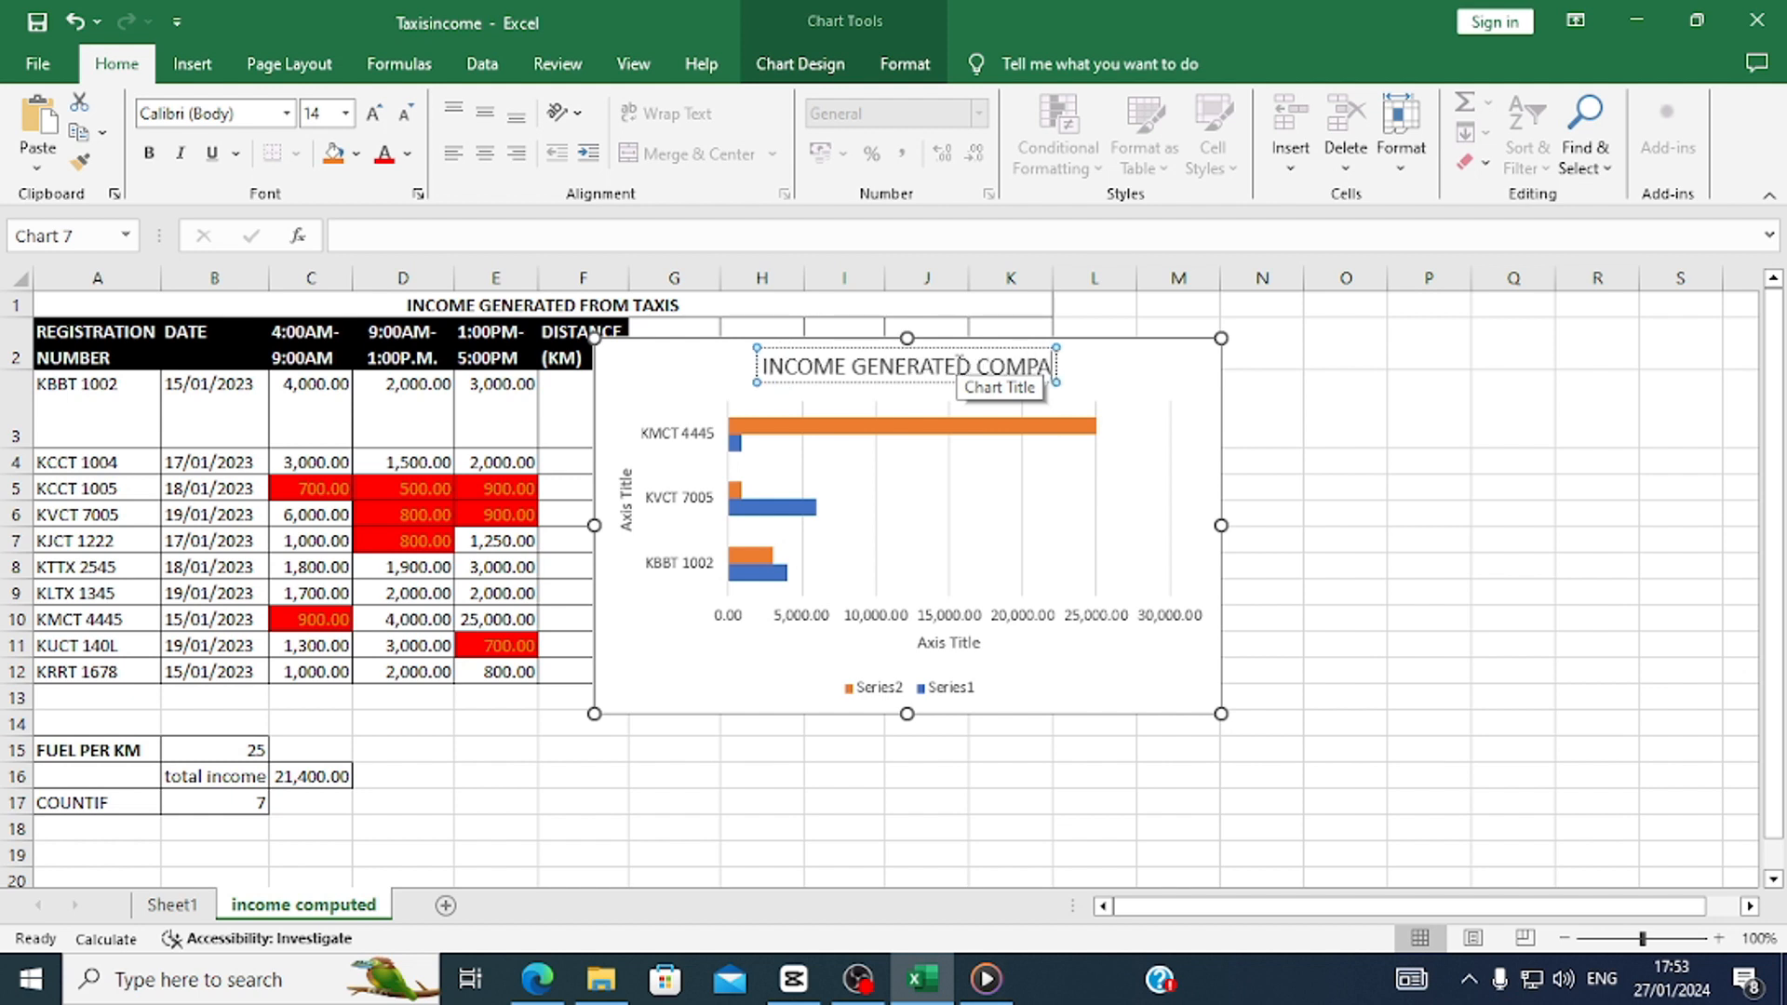
type("RISON")
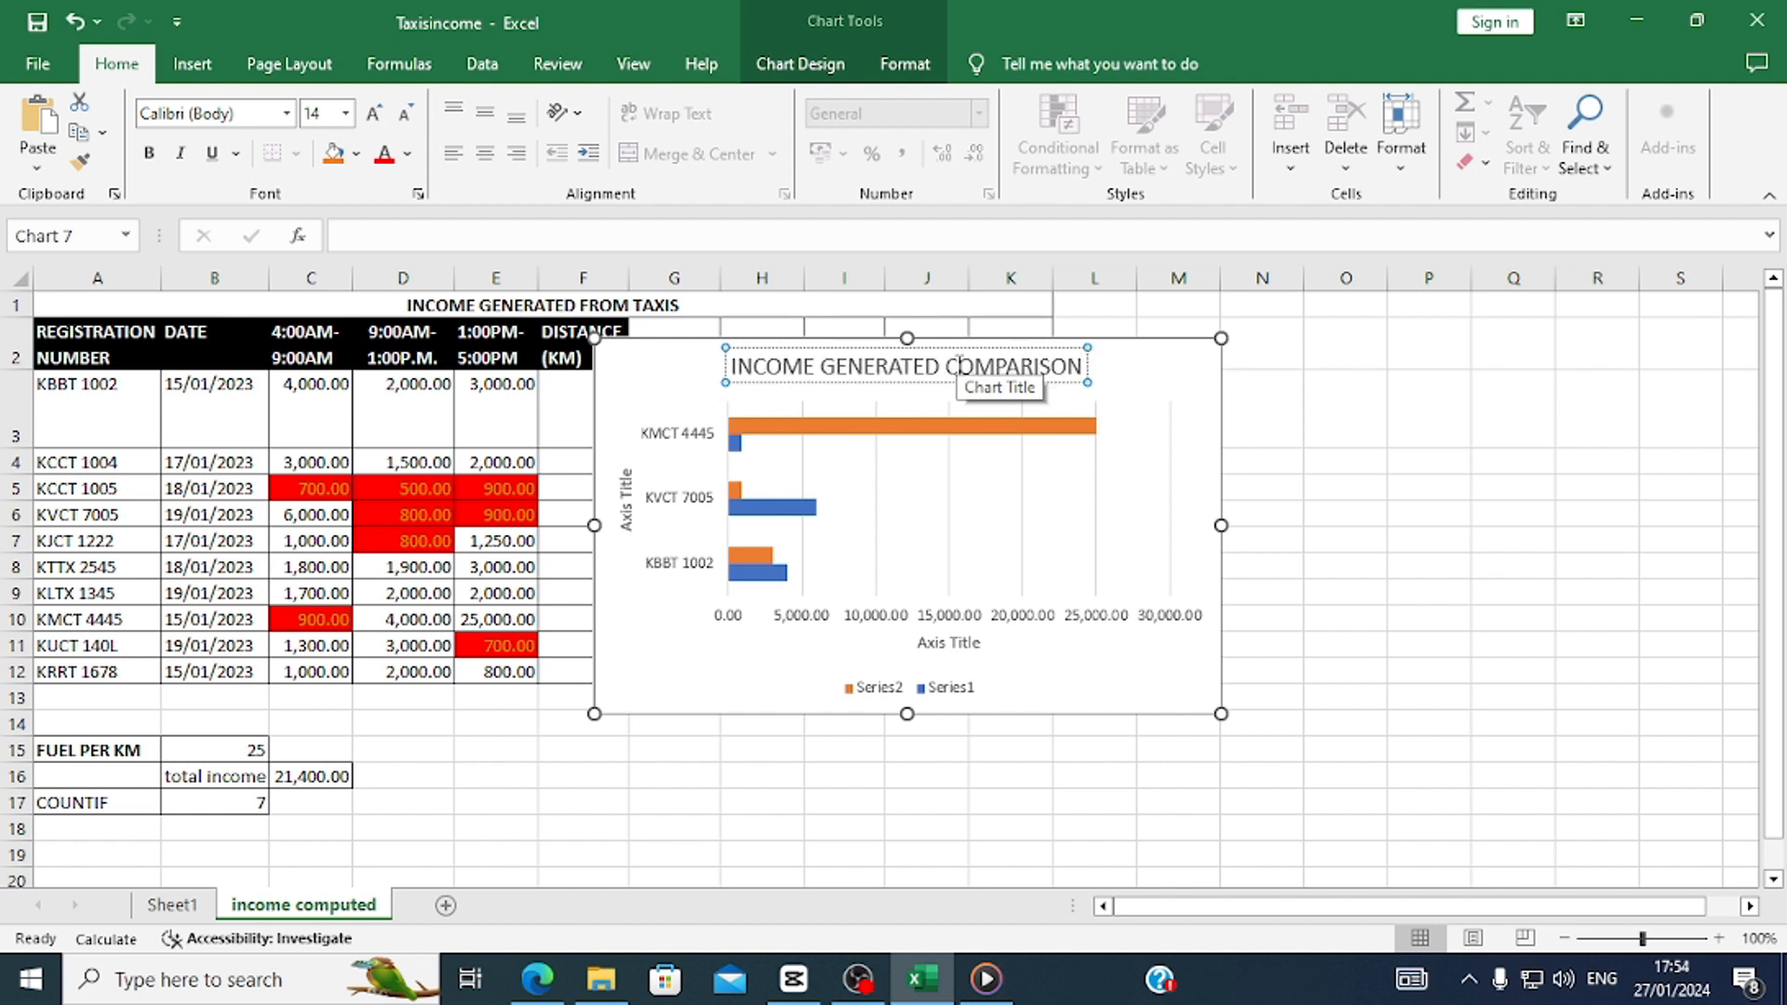
Set the chart's horizontal axis title to "Registration number".
left_click(948, 641)
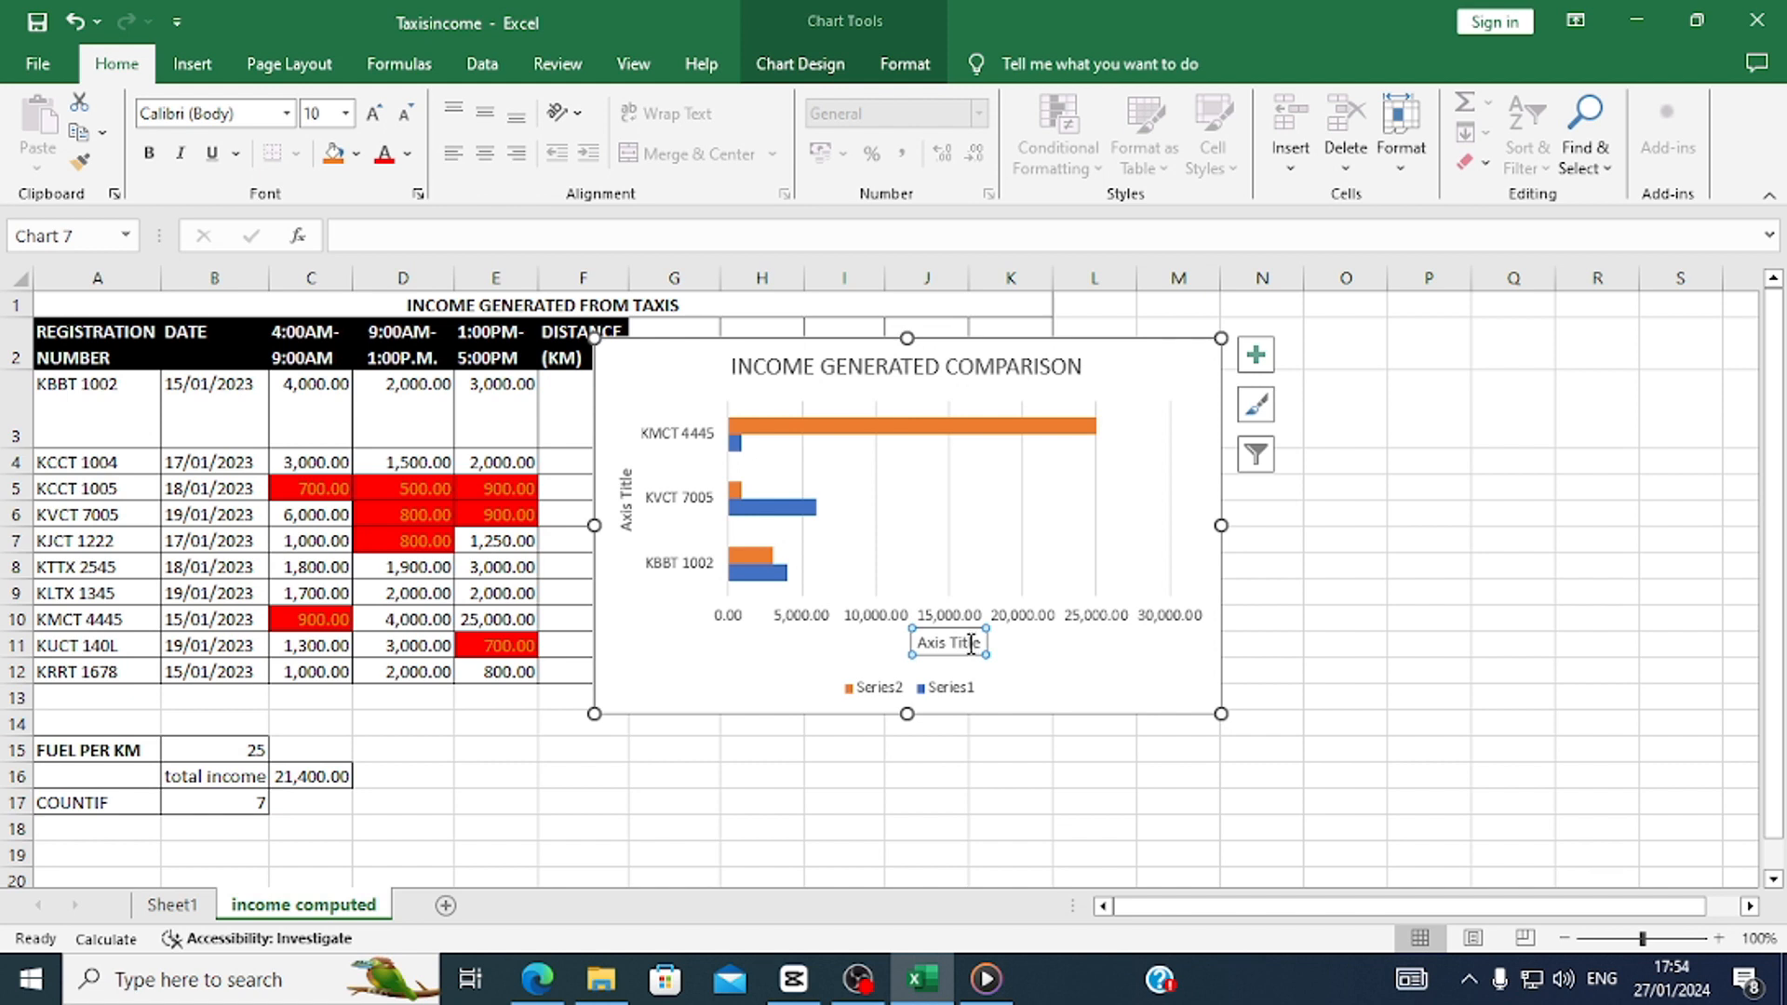
left_click(979, 642)
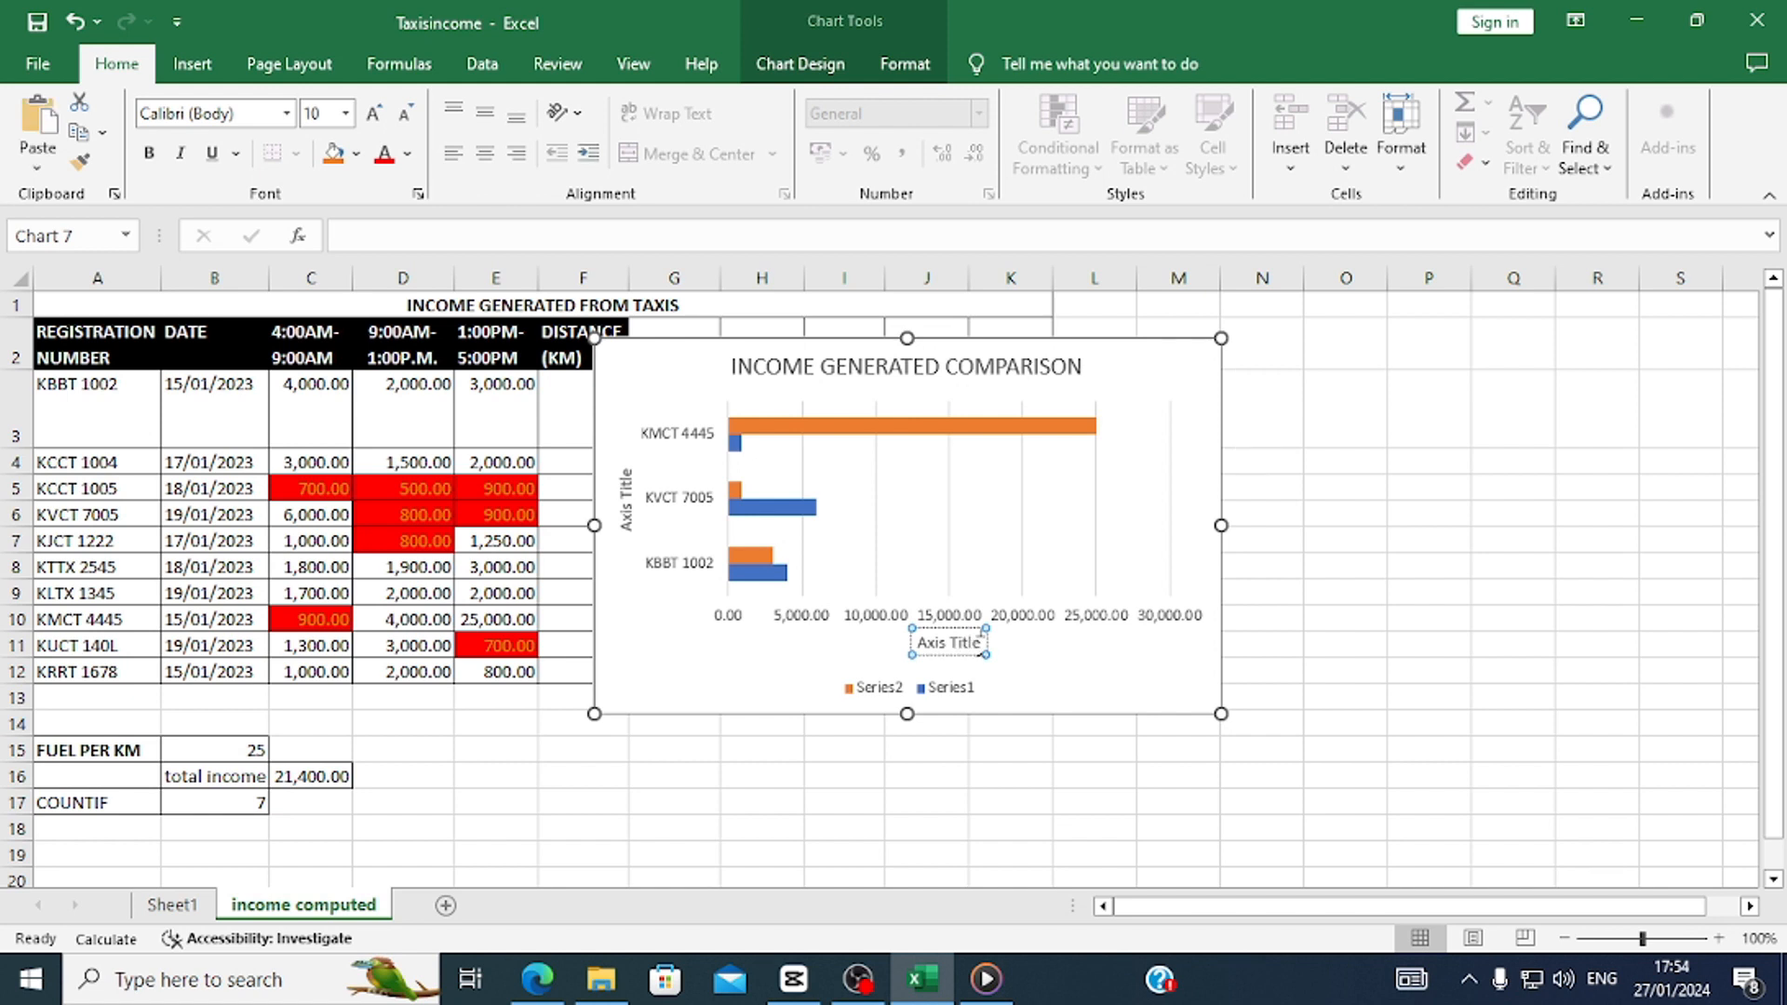
key("BackSpace")
key("BackSpace")
key("BackSpace")
key("BackSpace")
key("BackSpace")
key("BackSpace")
key("BackSpace")
key("BackSpace")
key("BackSpace")
key("BackSpace")
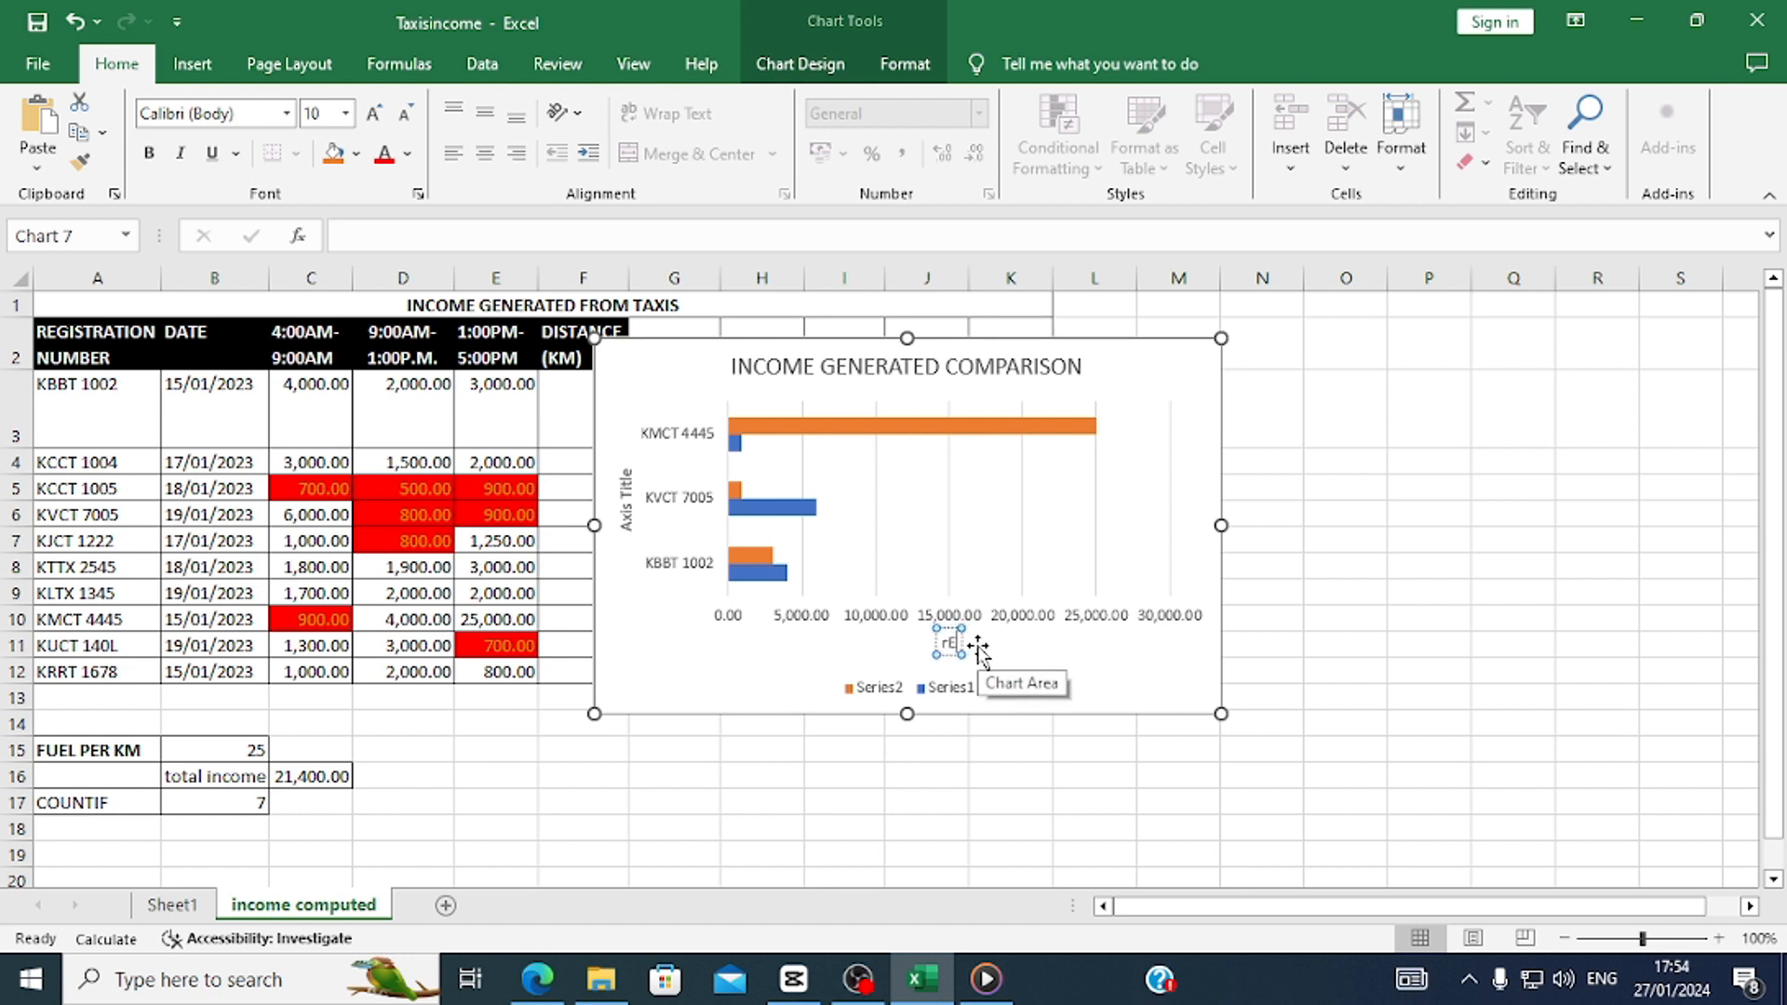
type("rEGISTRATION")
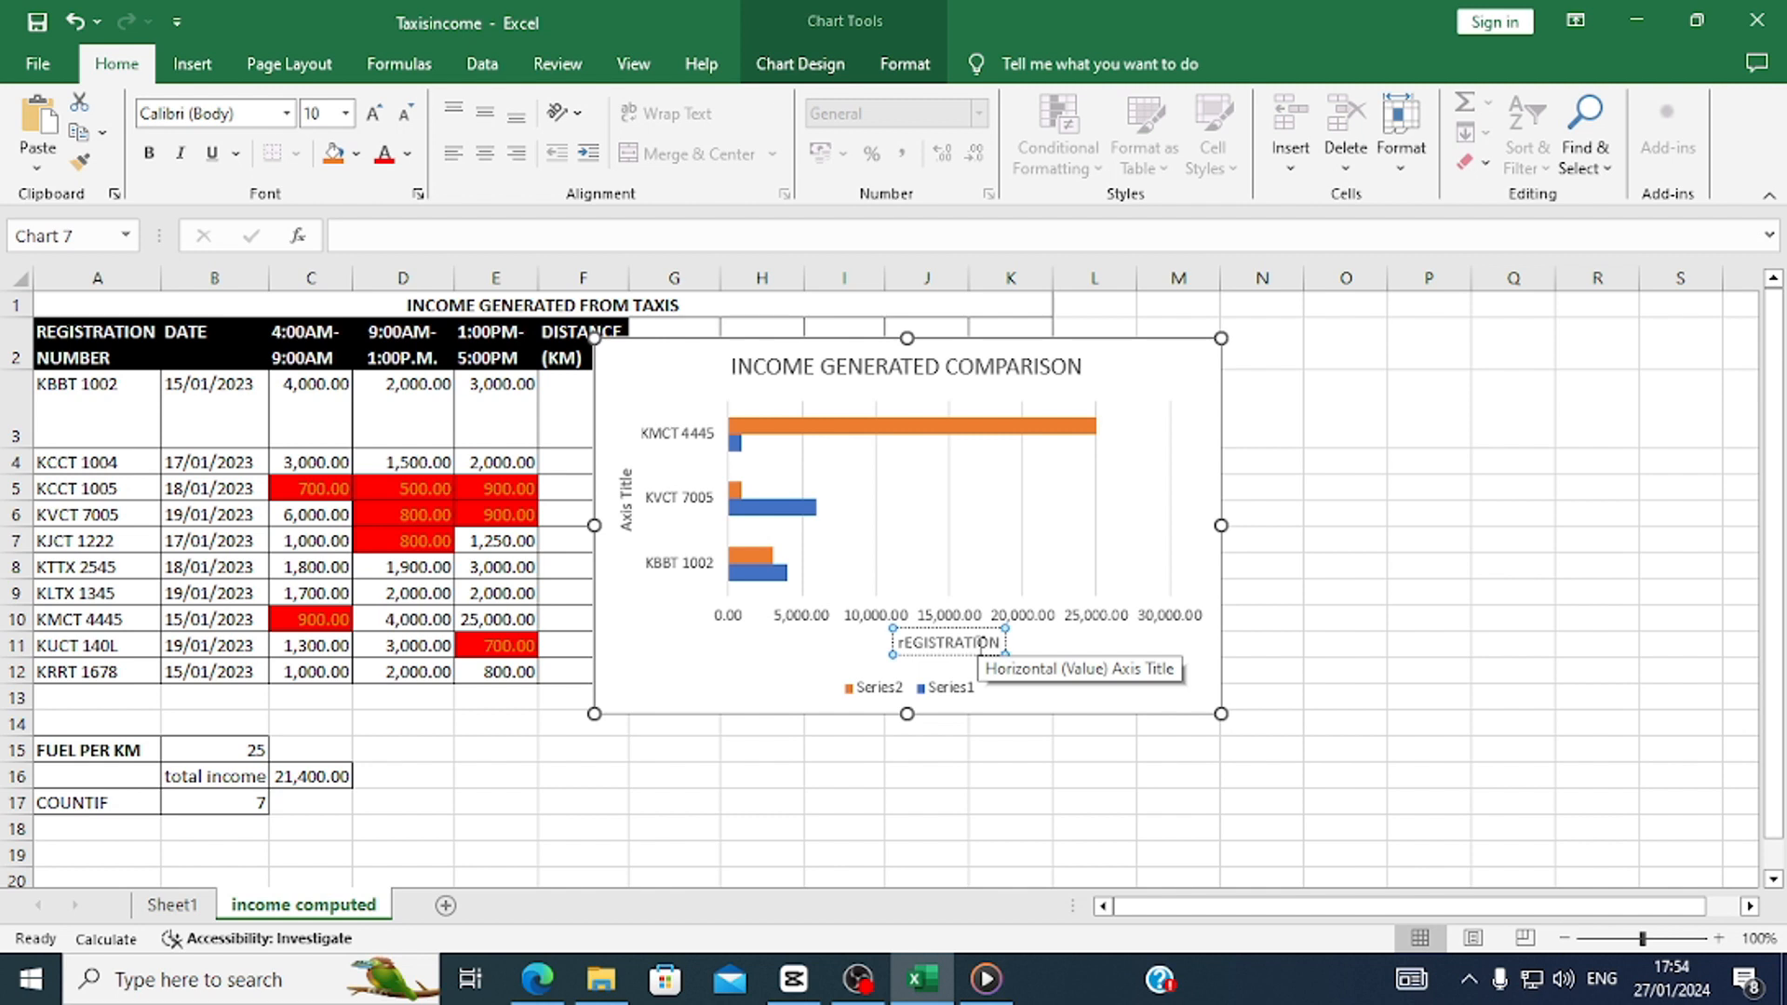
key("BackSpace")
key("BackSpace")
key("BackSpace")
key("BackSpace")
key("BackSpace")
key("BackSpace")
key("BackSpace")
key("BackSpace")
key("BackSpace")
key("BackSpace")
key("BackSpace")
key("BackSpace")
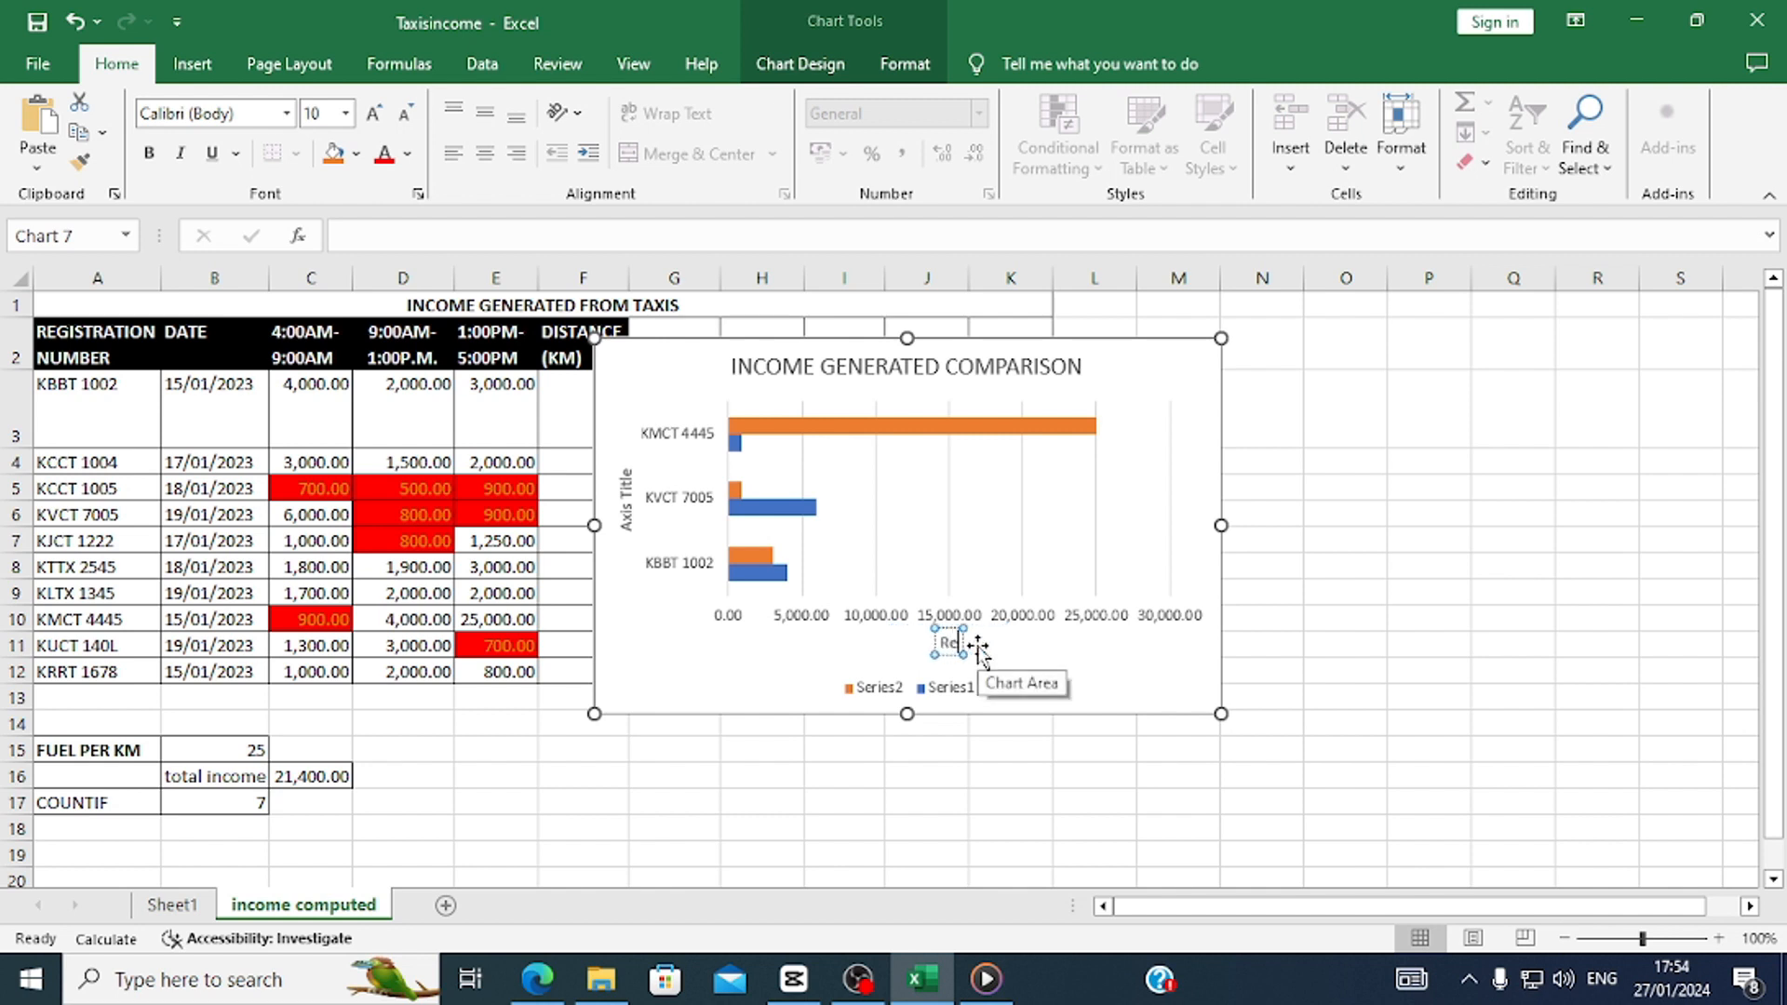
type("Registra")
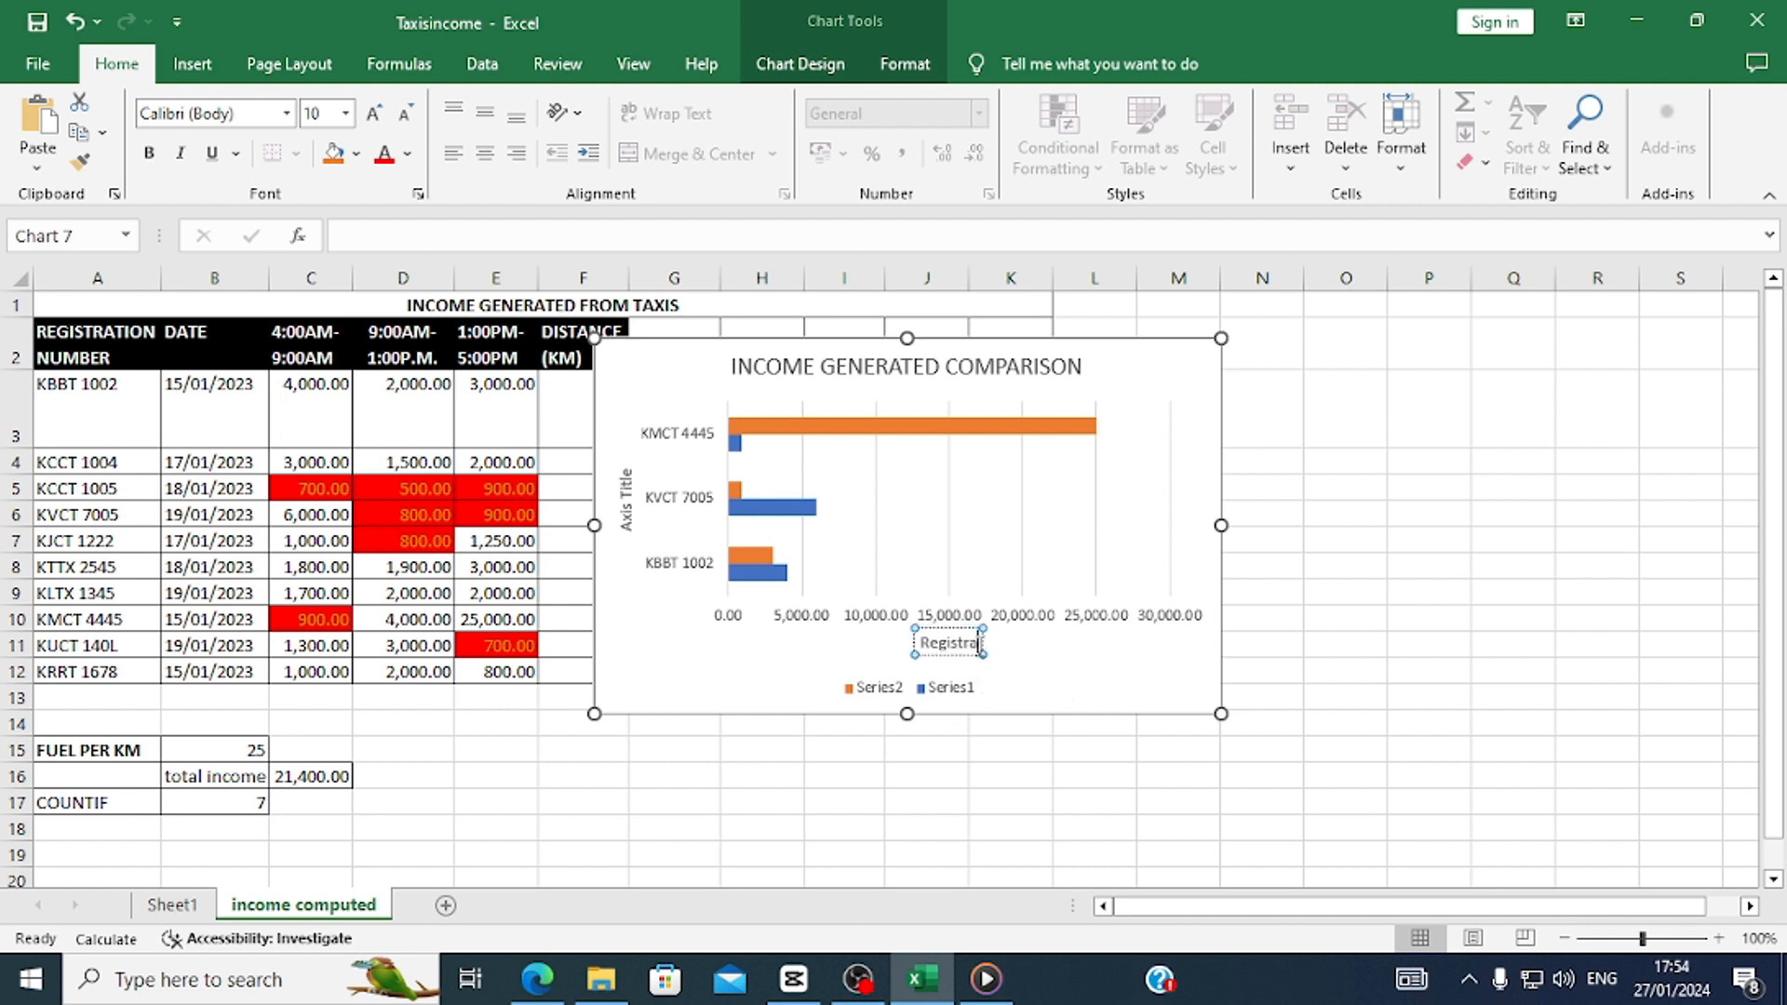
type("tion number")
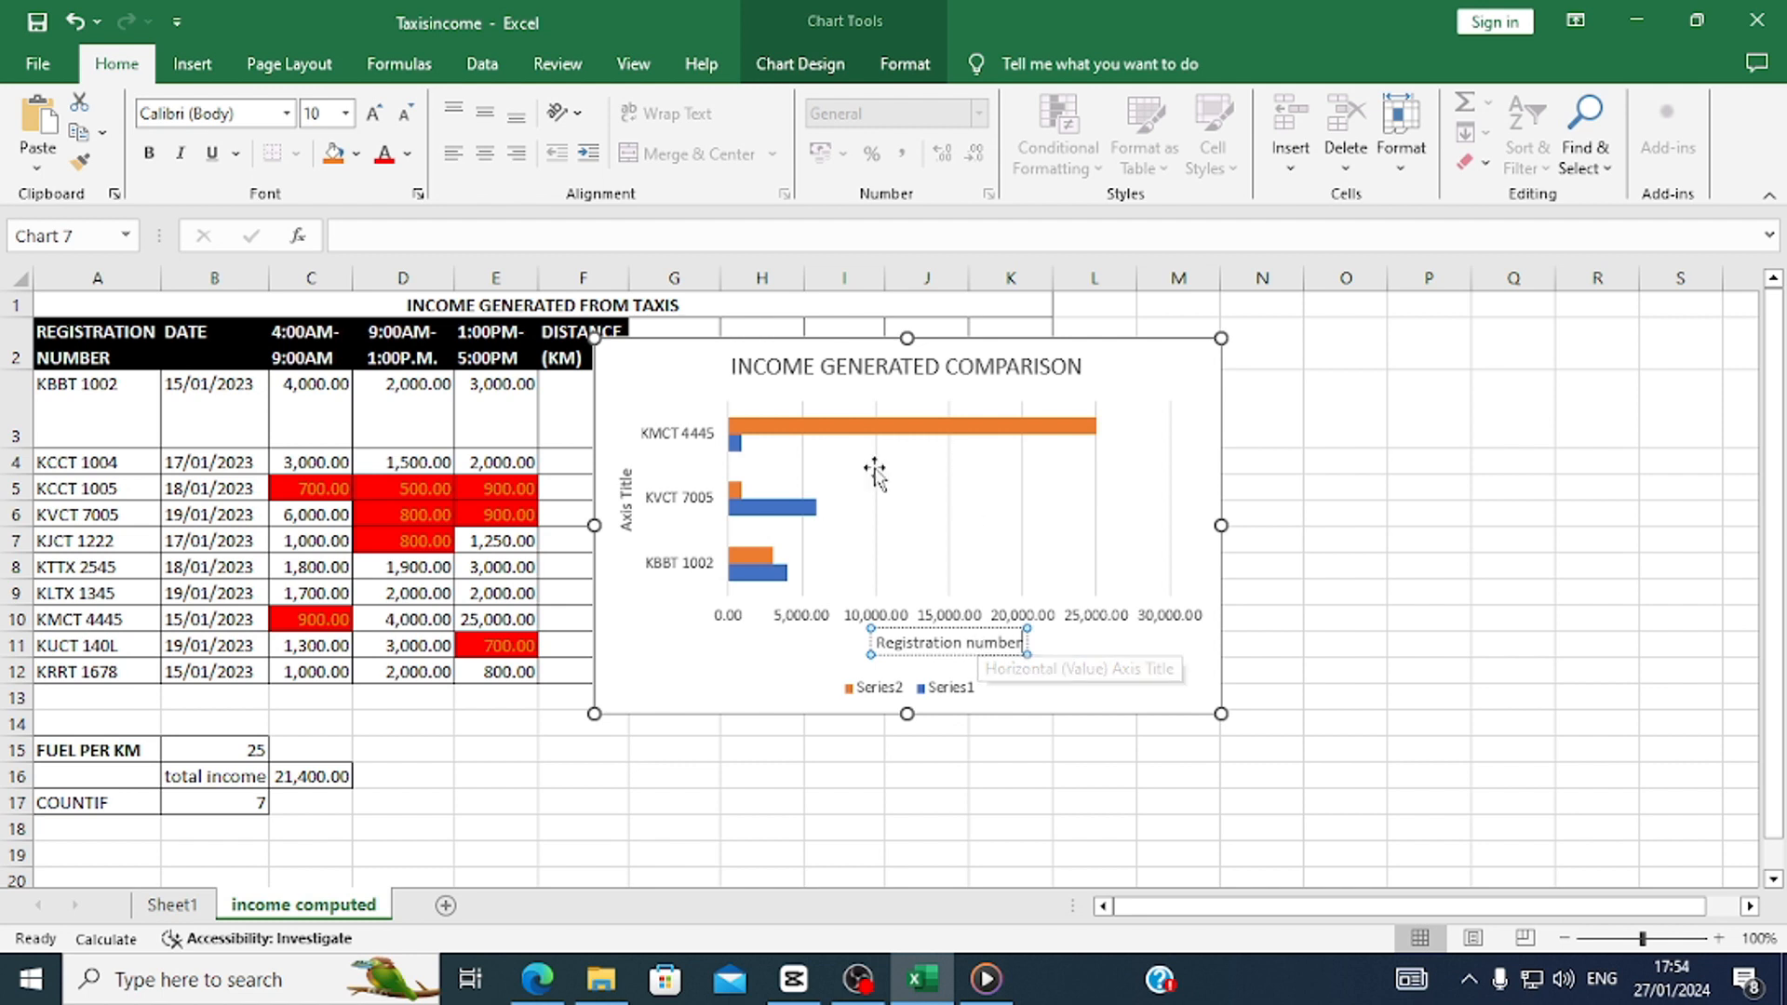
Set the chart's vertical axis title to "Income in Ksh".
left_click(625, 484)
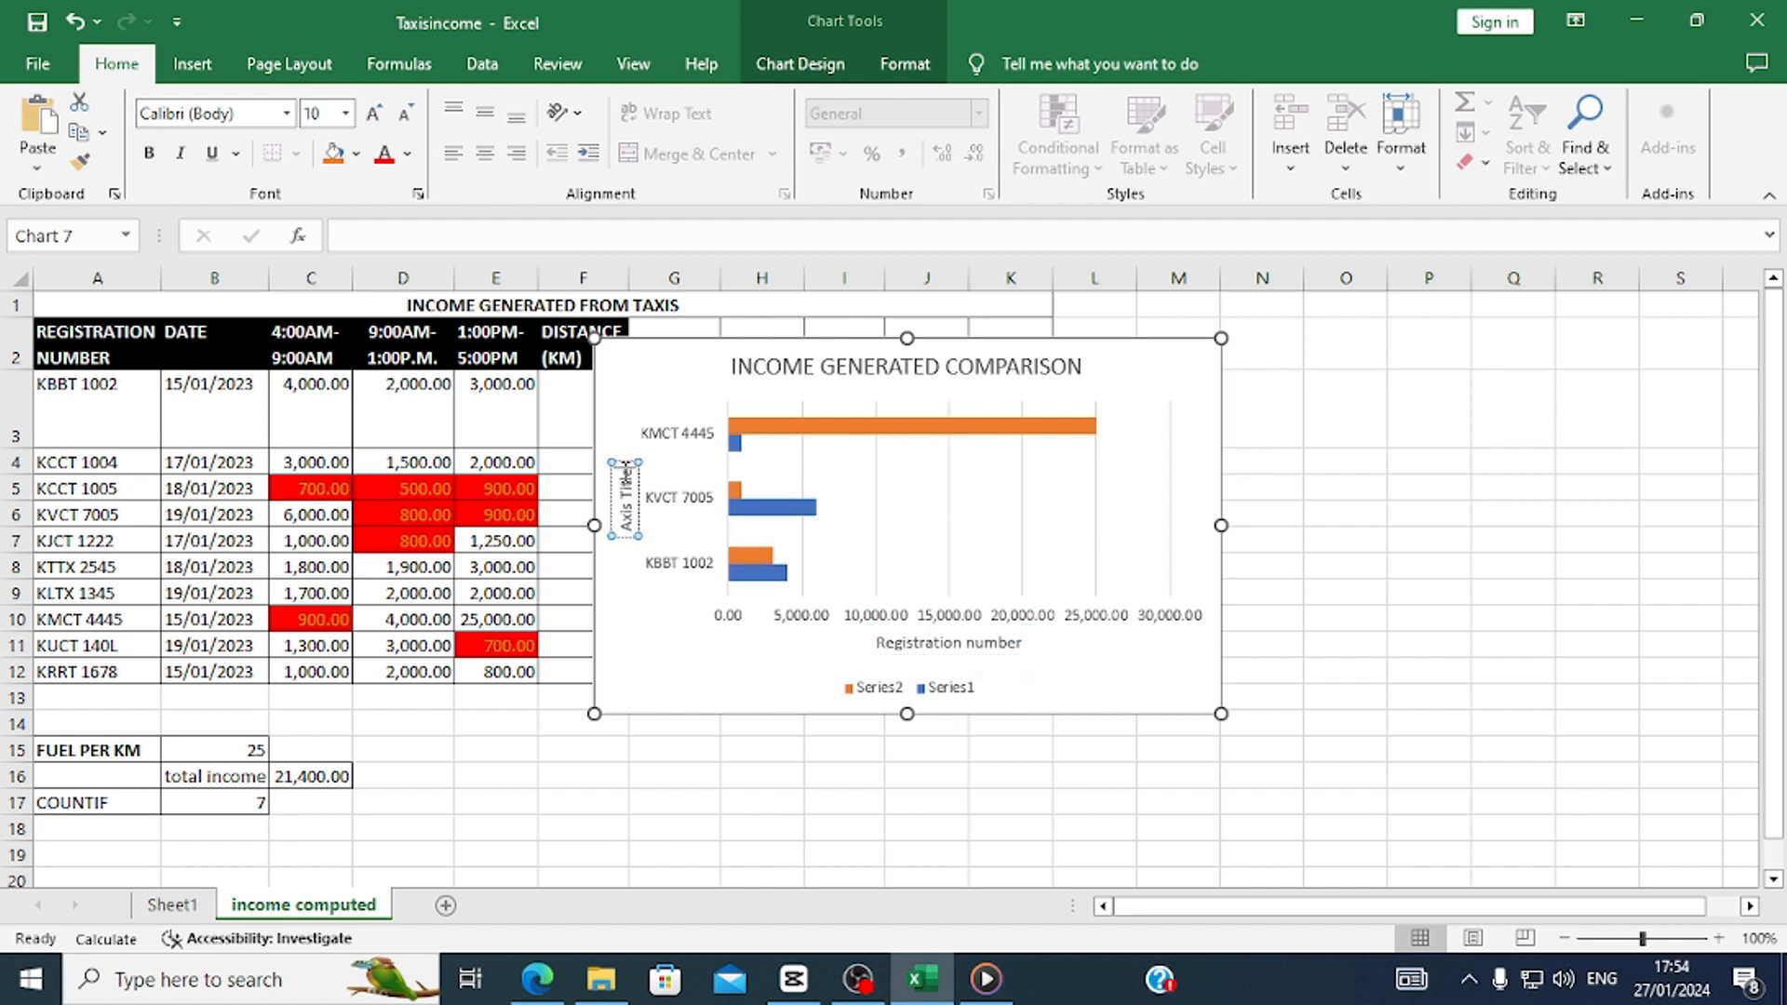
key("BackSpace")
key("BackSpace")
key("BackSpace")
key("BackSpace")
key("BackSpace")
key("BackSpace")
key("BackSpace")
key("BackSpace")
key("BackSpace")
key("BackSpace")
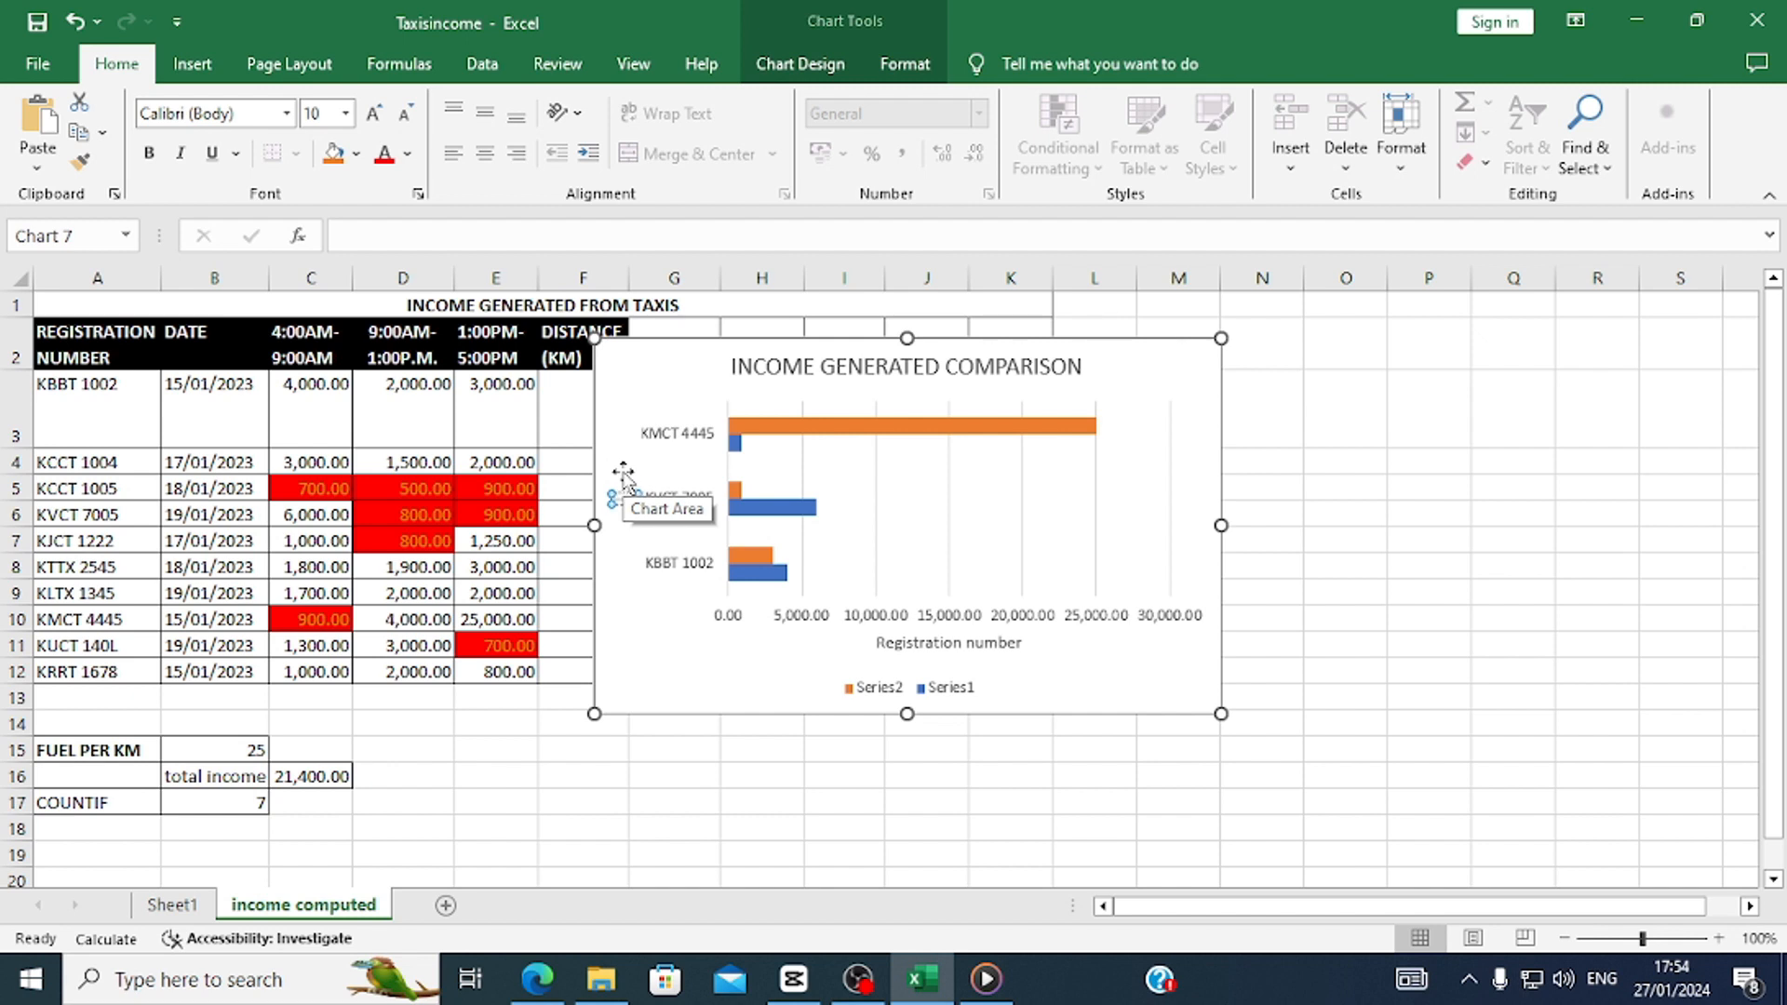
type("Income in")
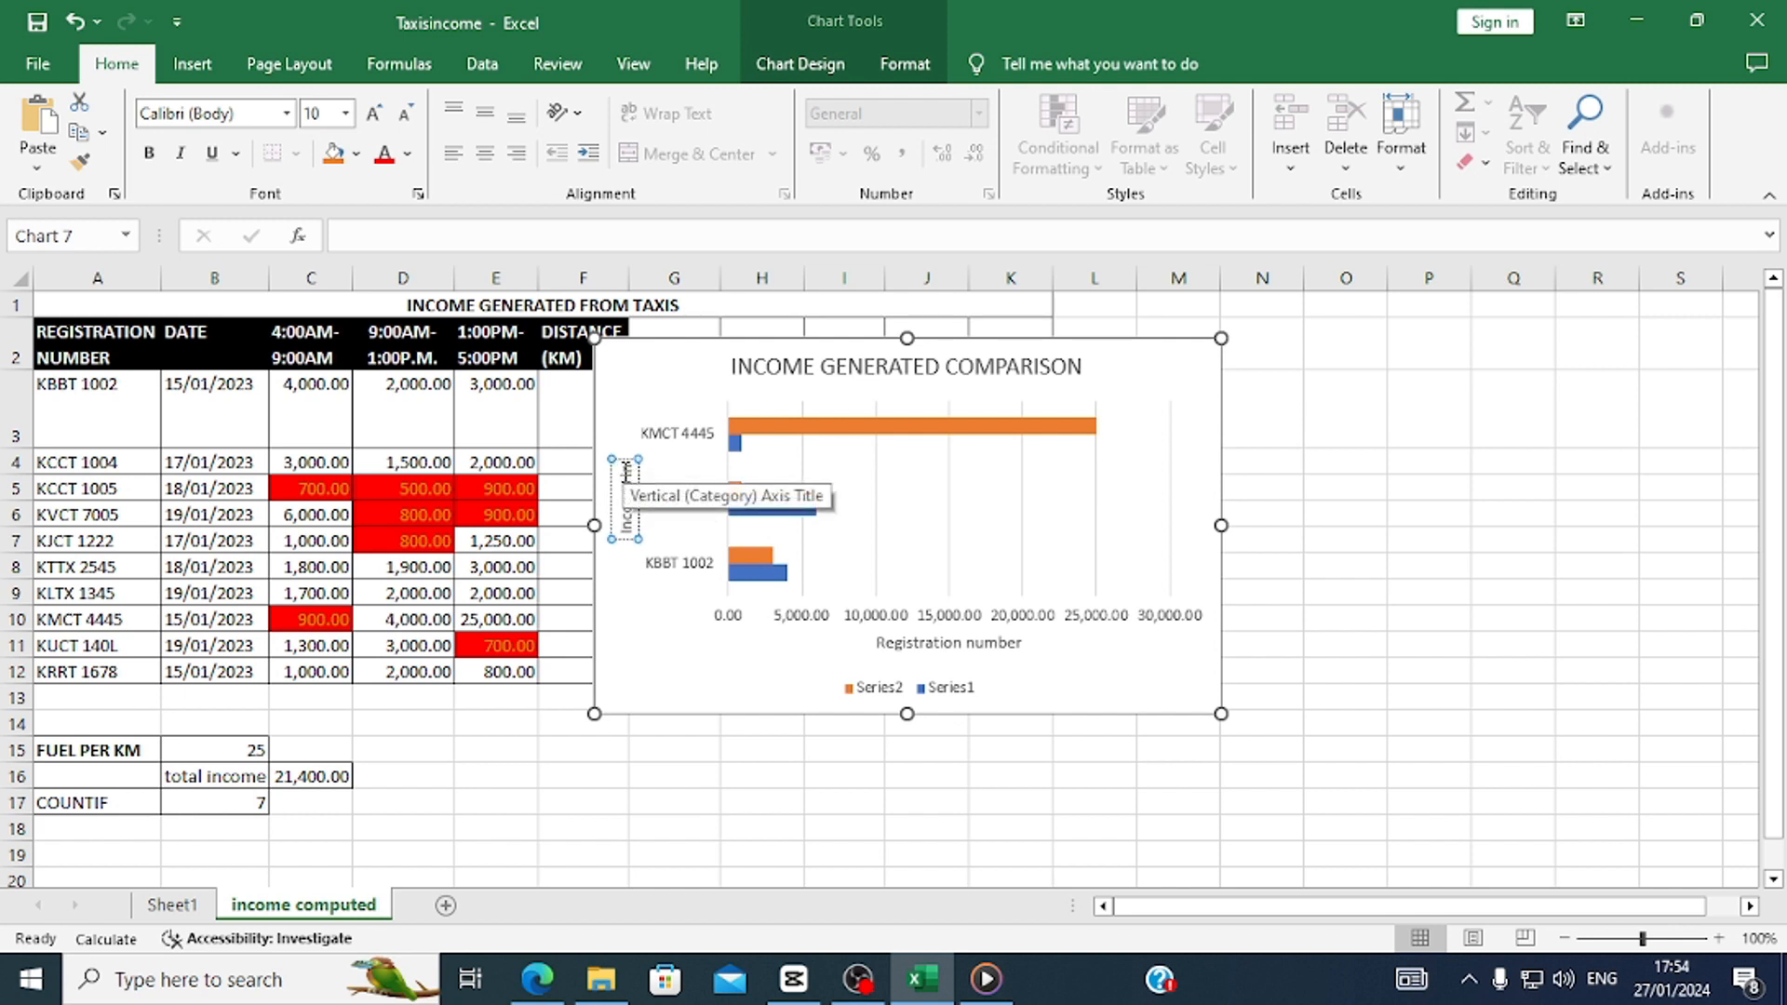
type(" Ksh")
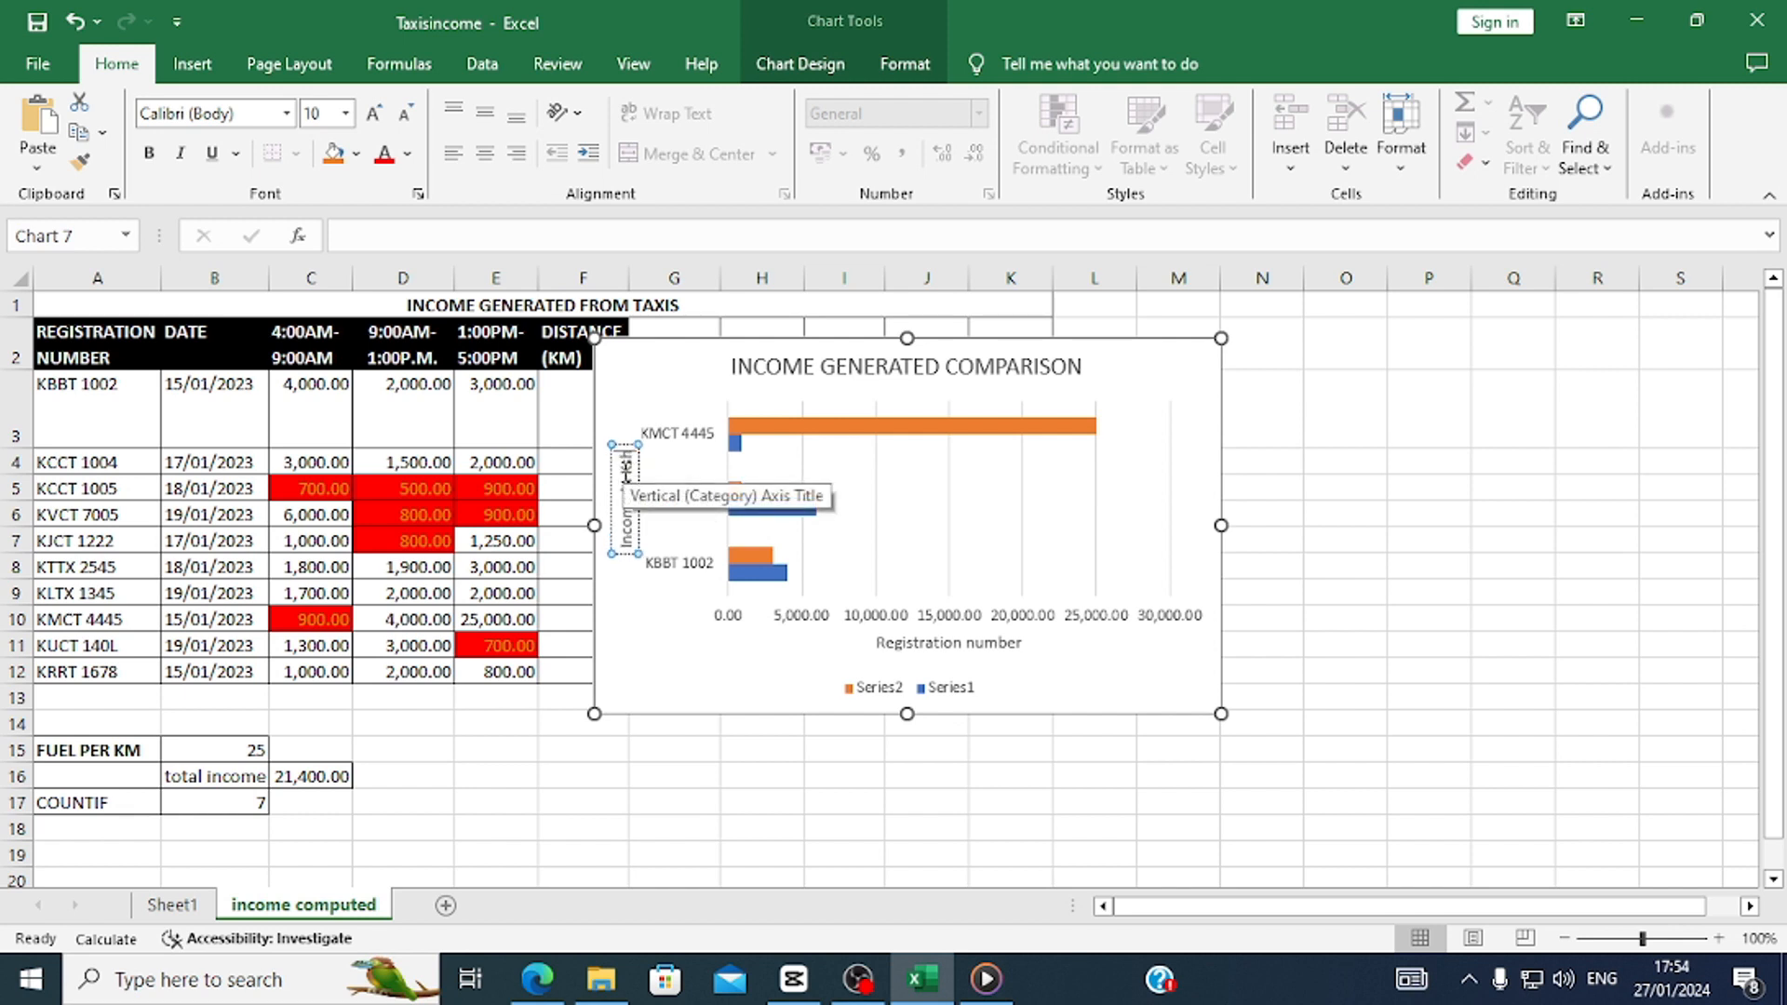
Enable the data table on the income comparison bar chart.
left_click(1000, 643)
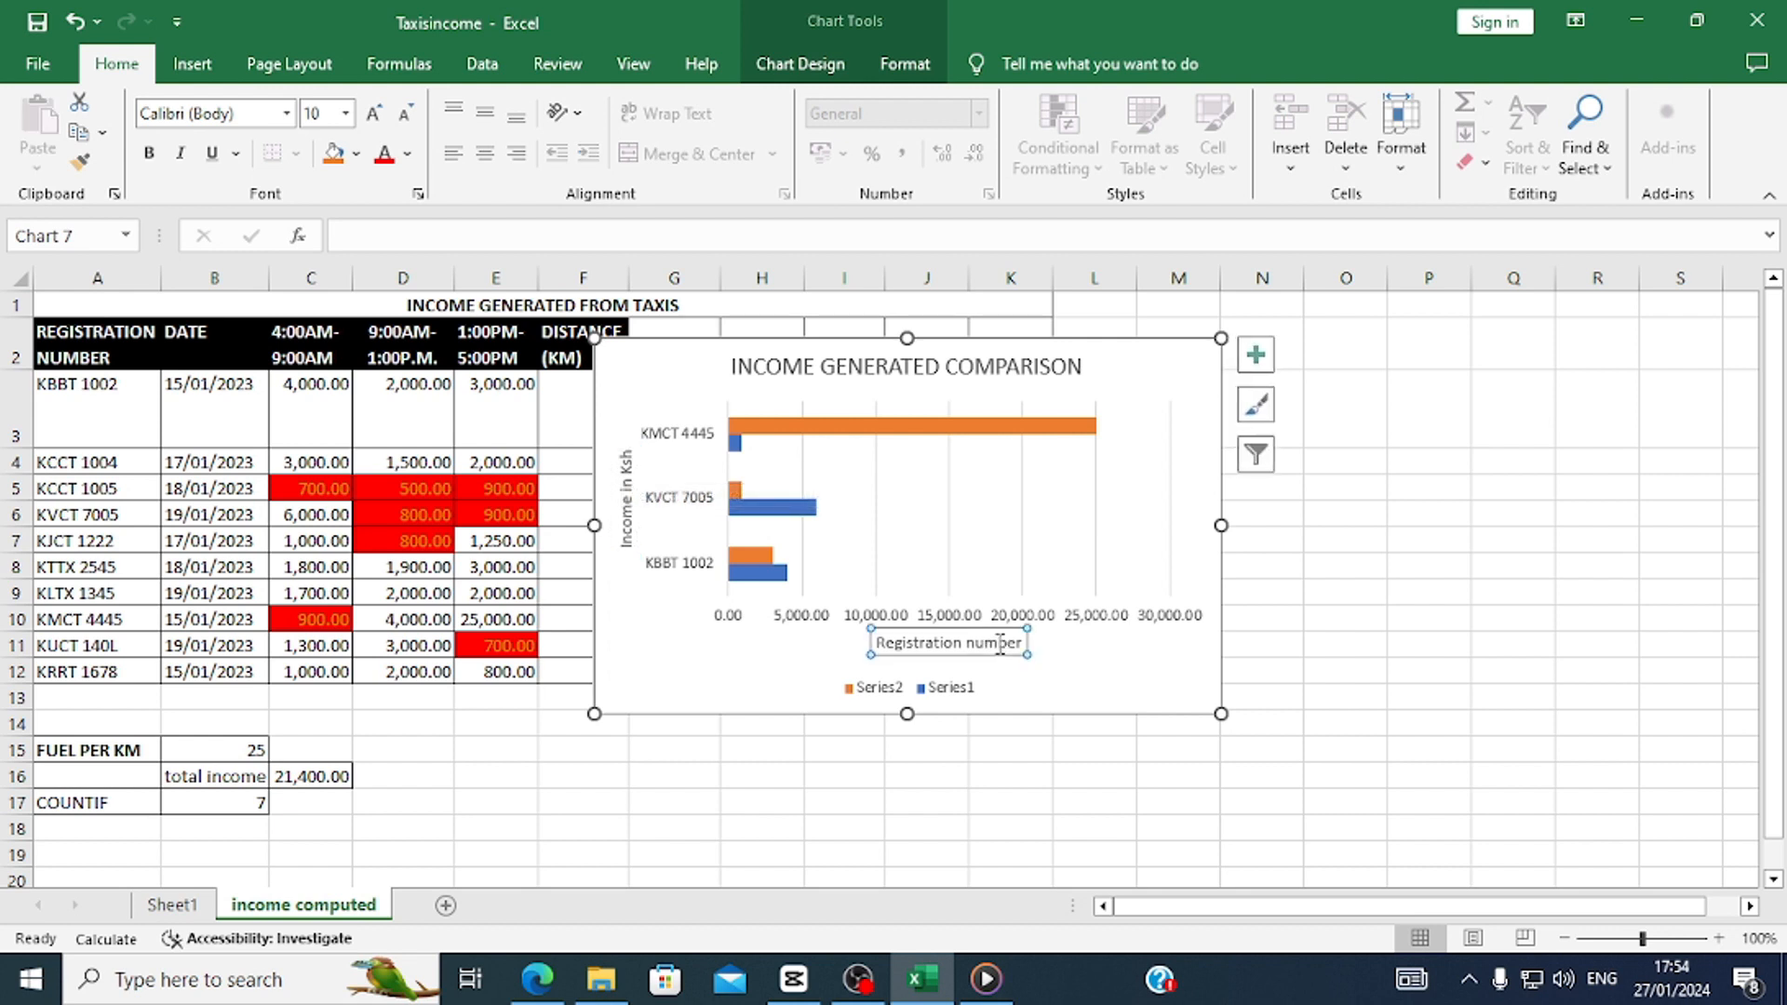
left_click(1256, 358)
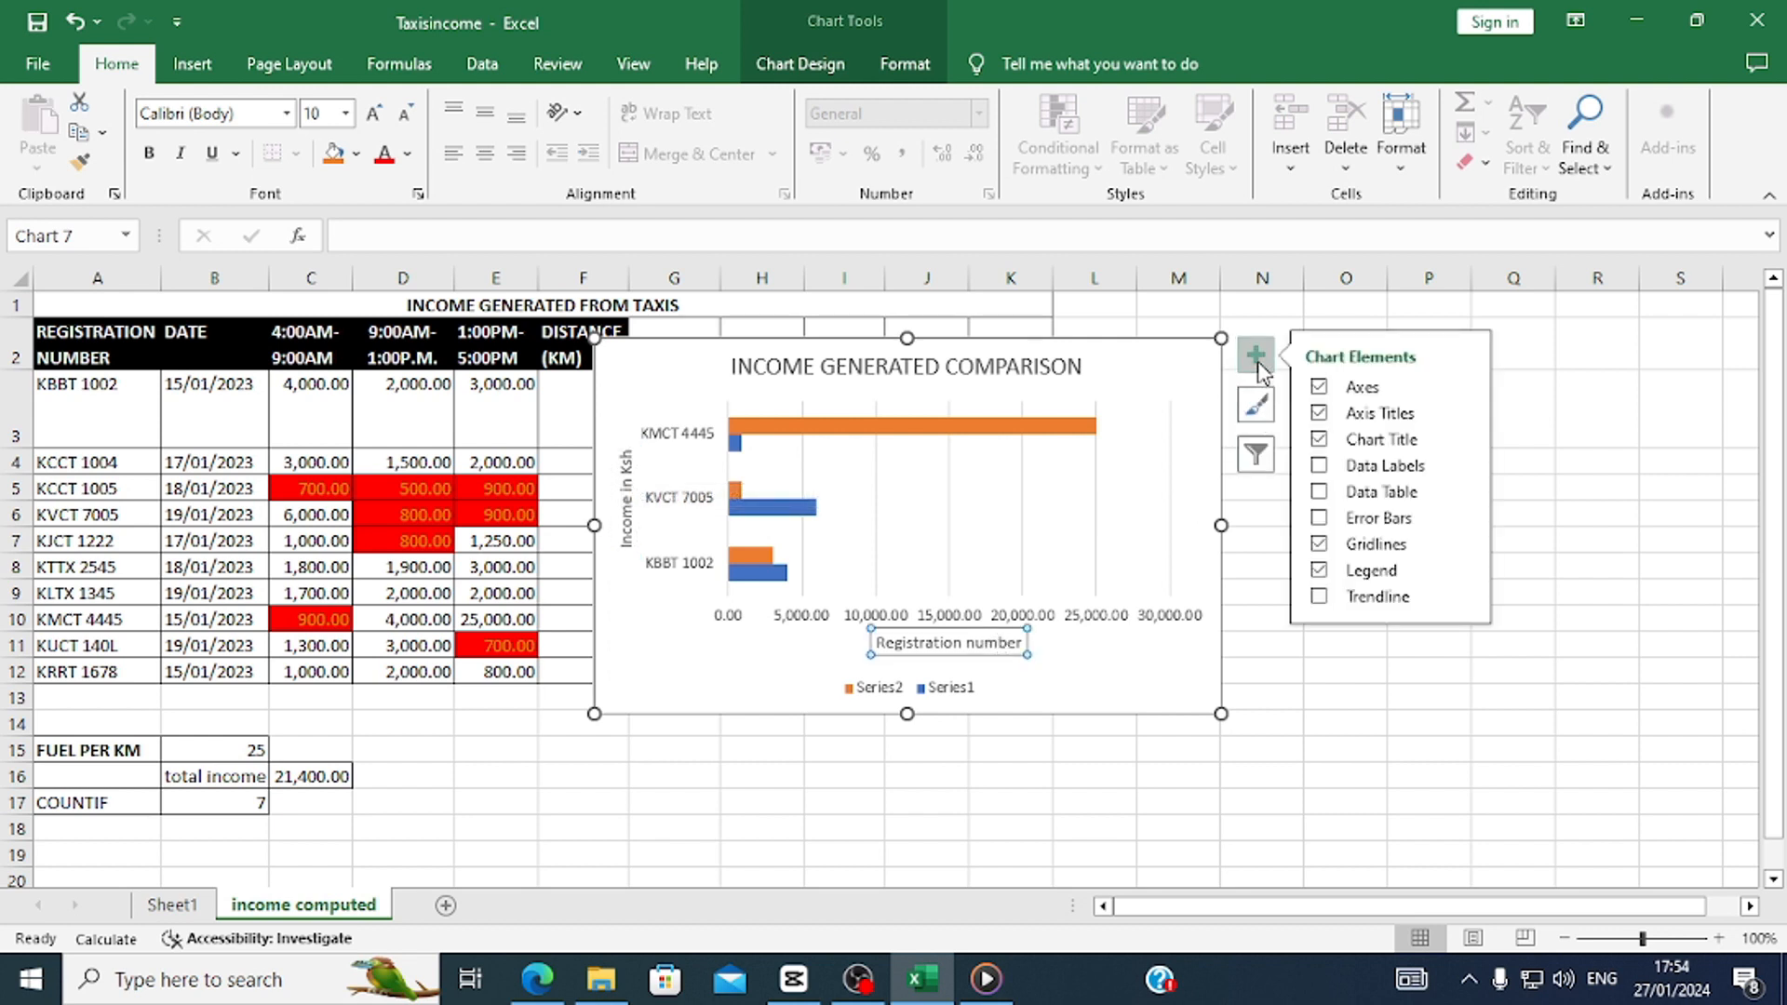
left_click(1321, 493)
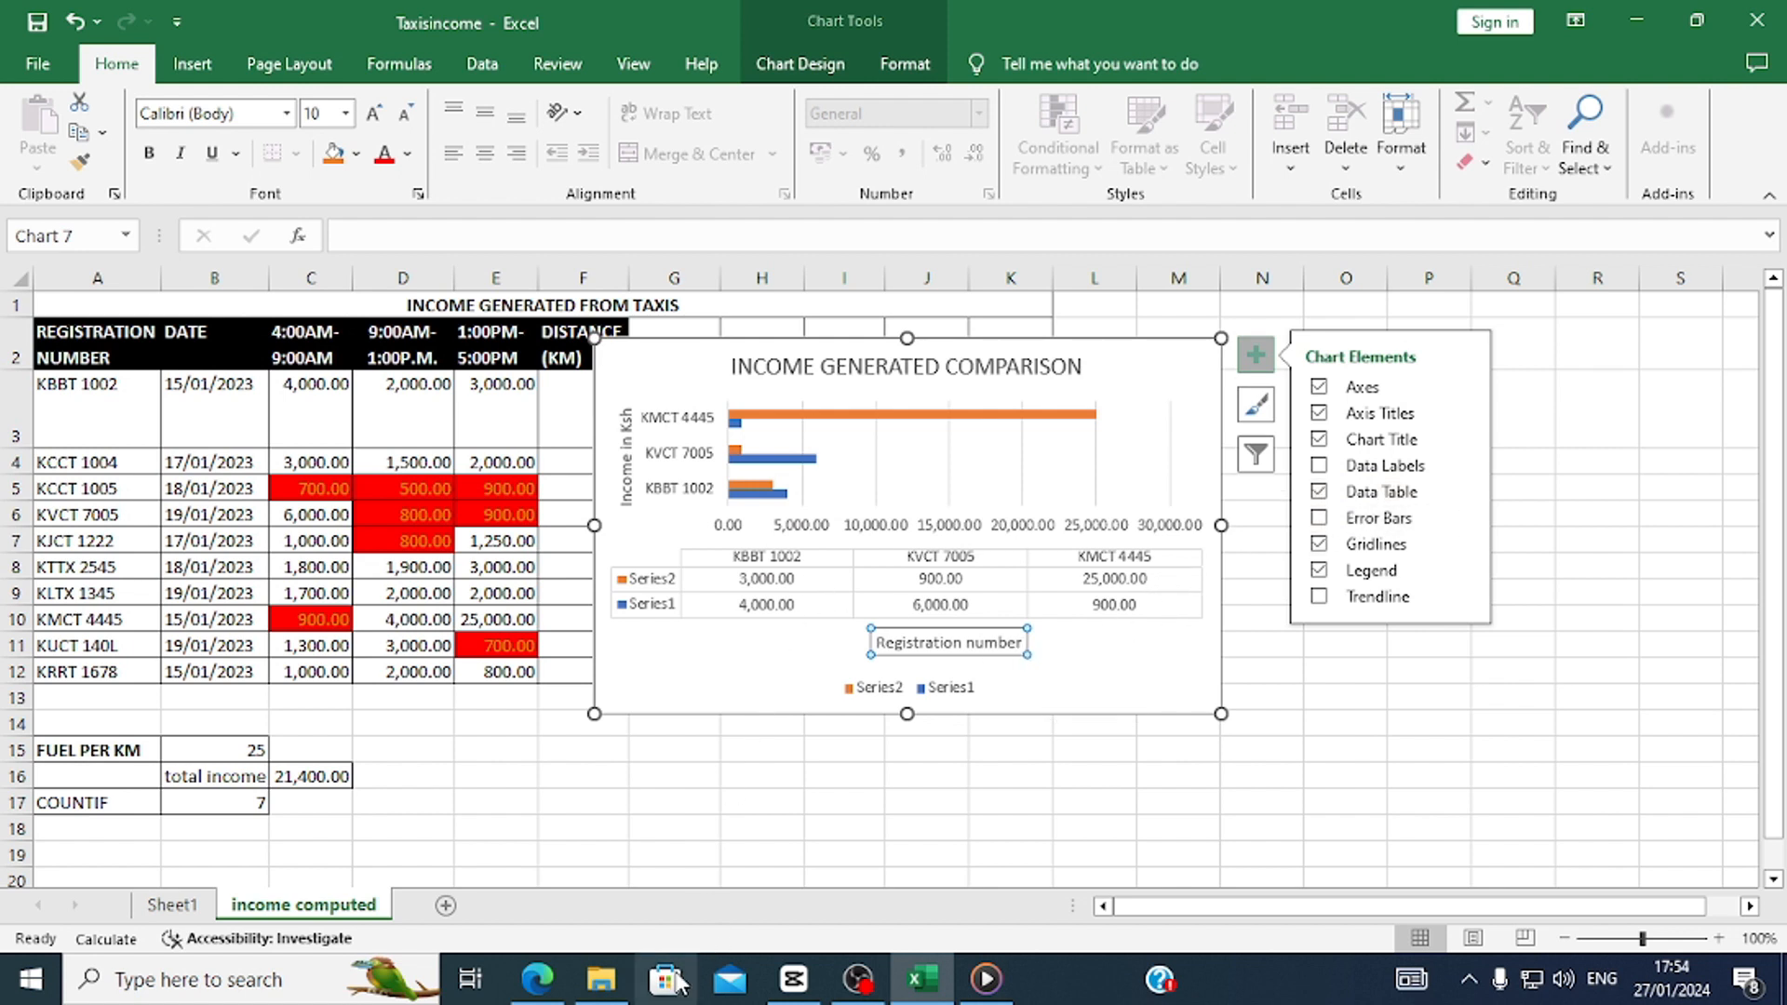
Check the required bar colours in the exam PDF in Edge, and fill the chart's 4:00AM-9:00AM bars with black in Excel.
left_click(537, 978)
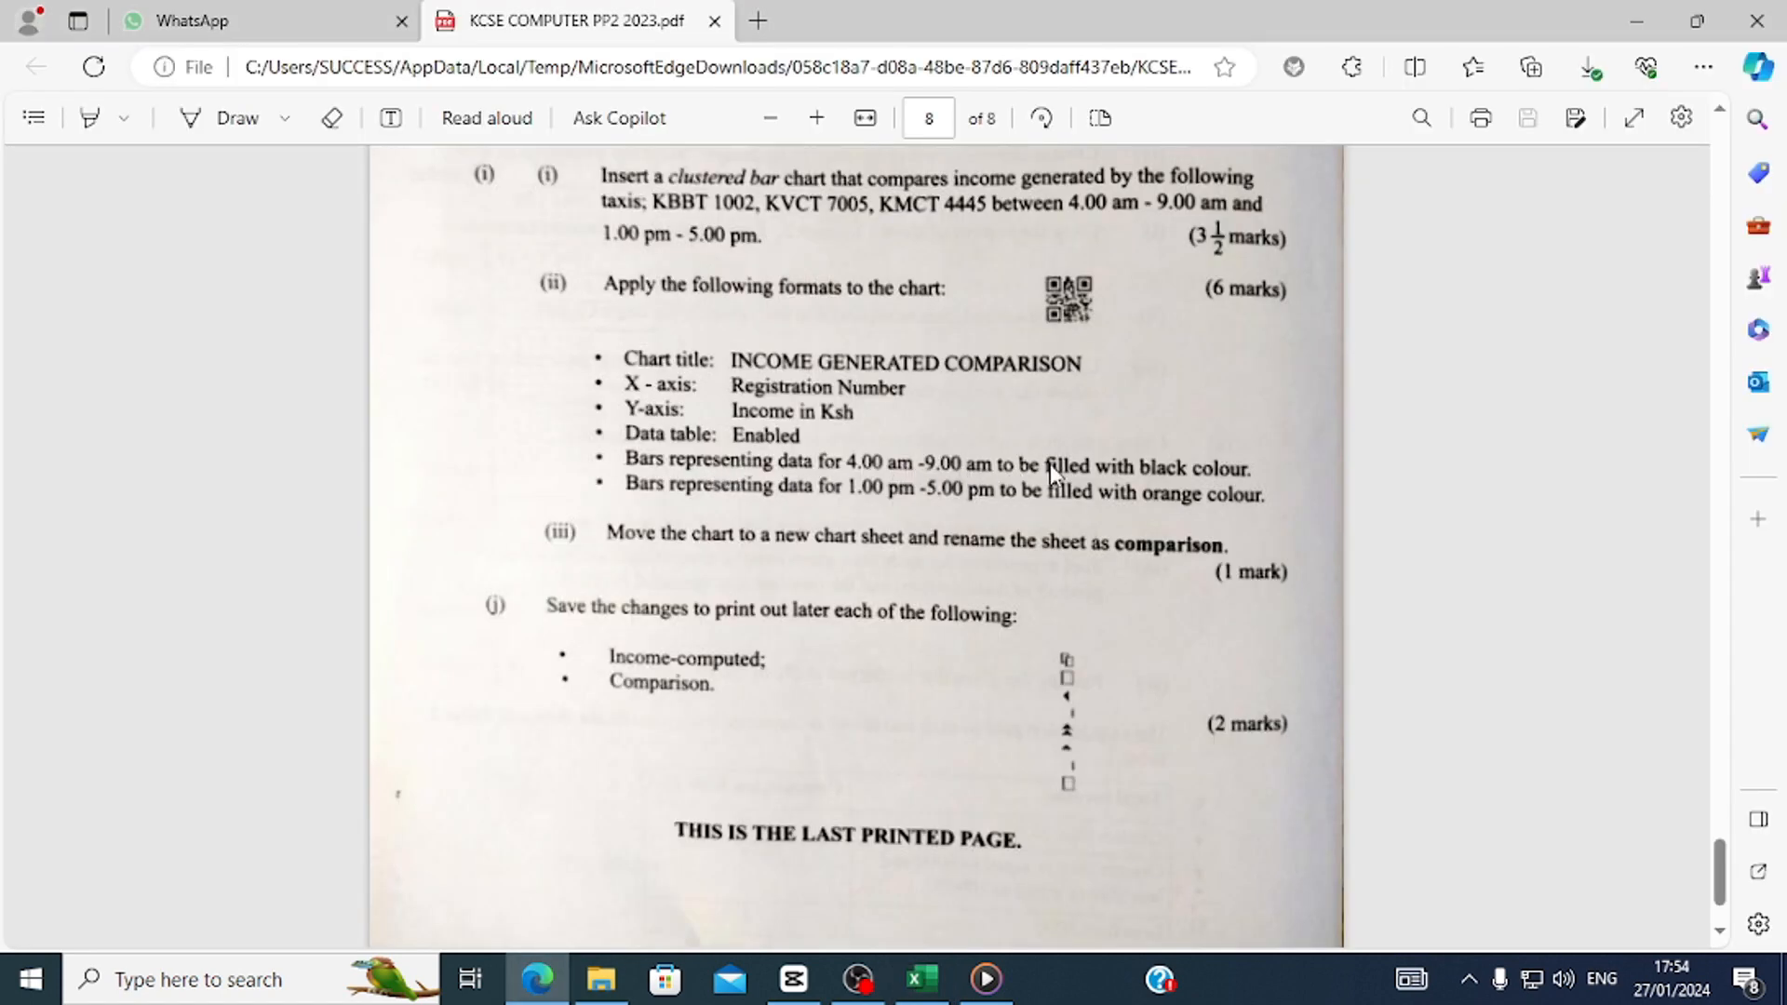
left_click(922, 978)
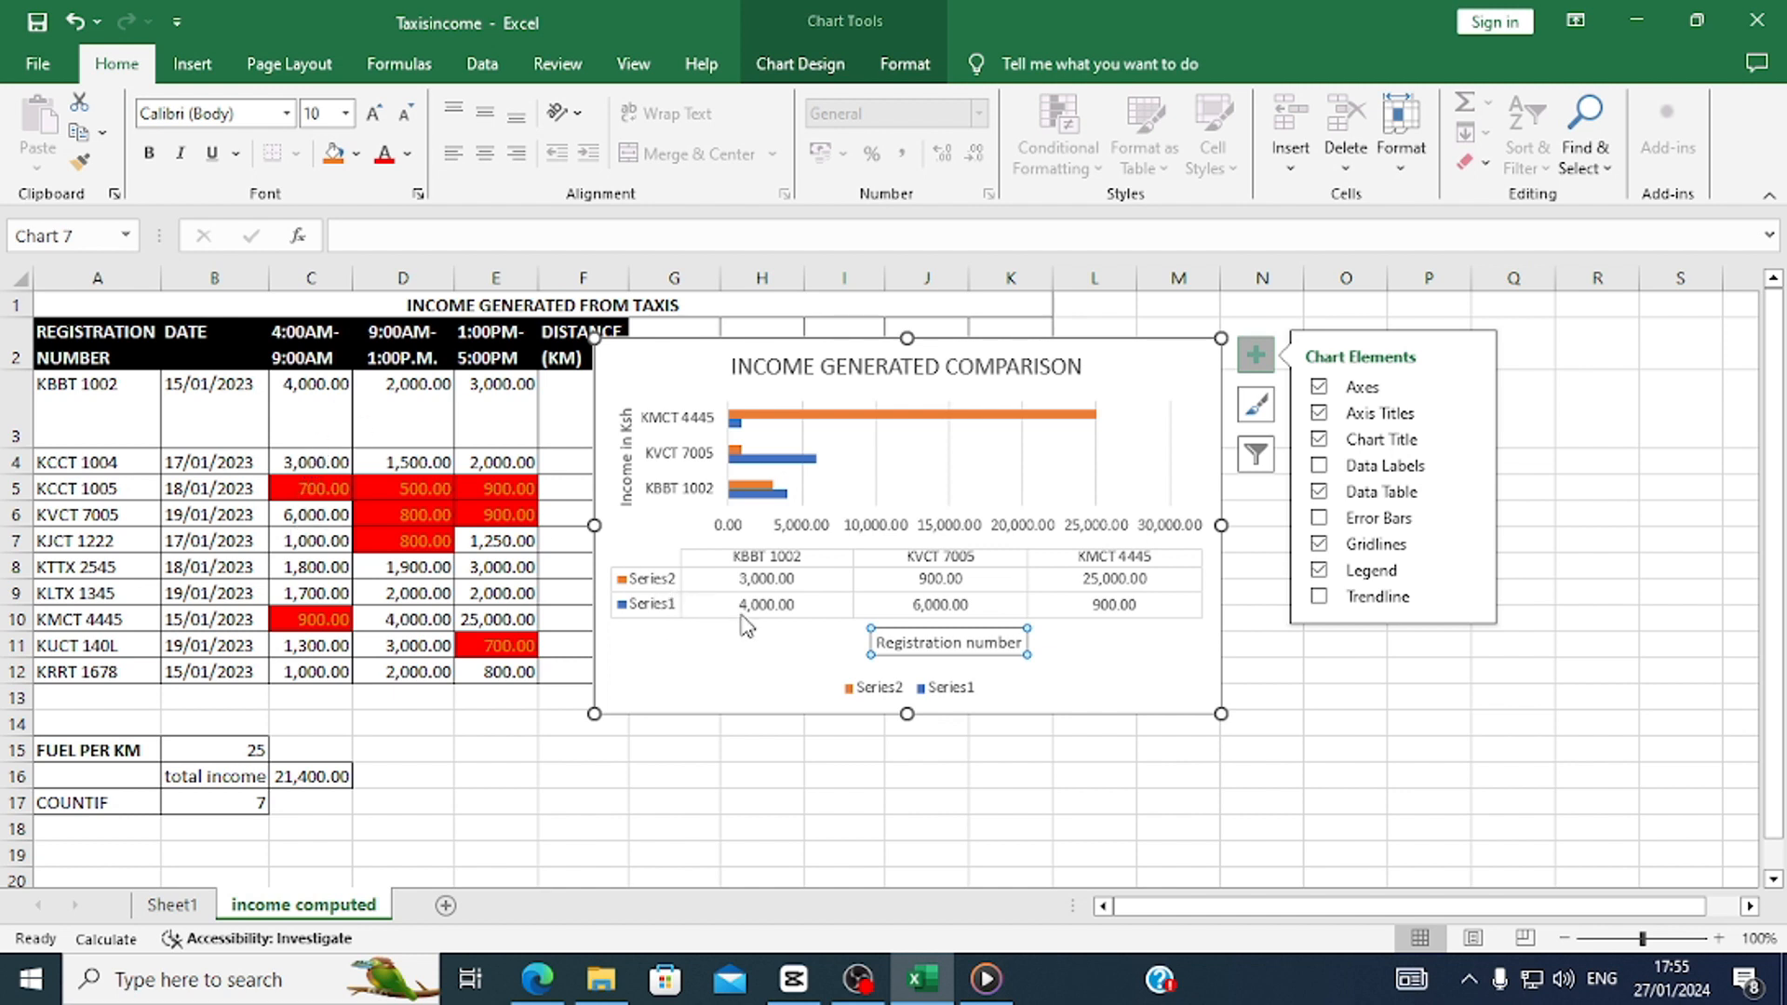
left_click(768, 500)
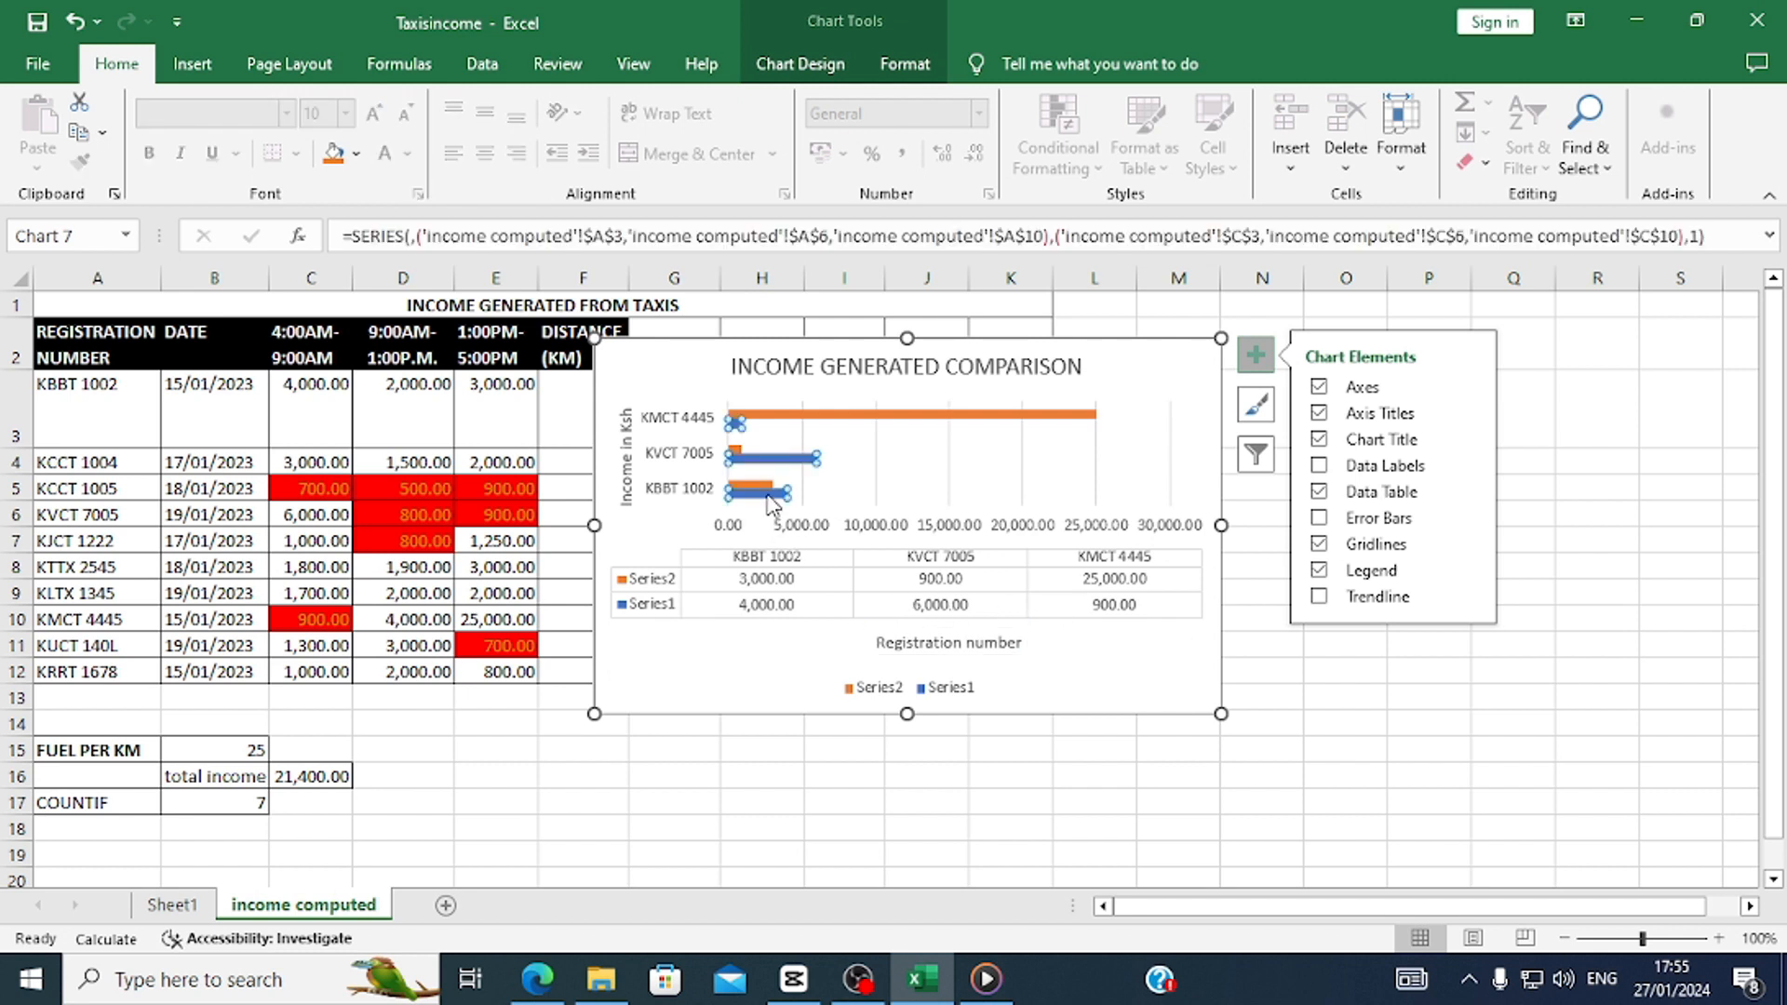
left_click(908, 65)
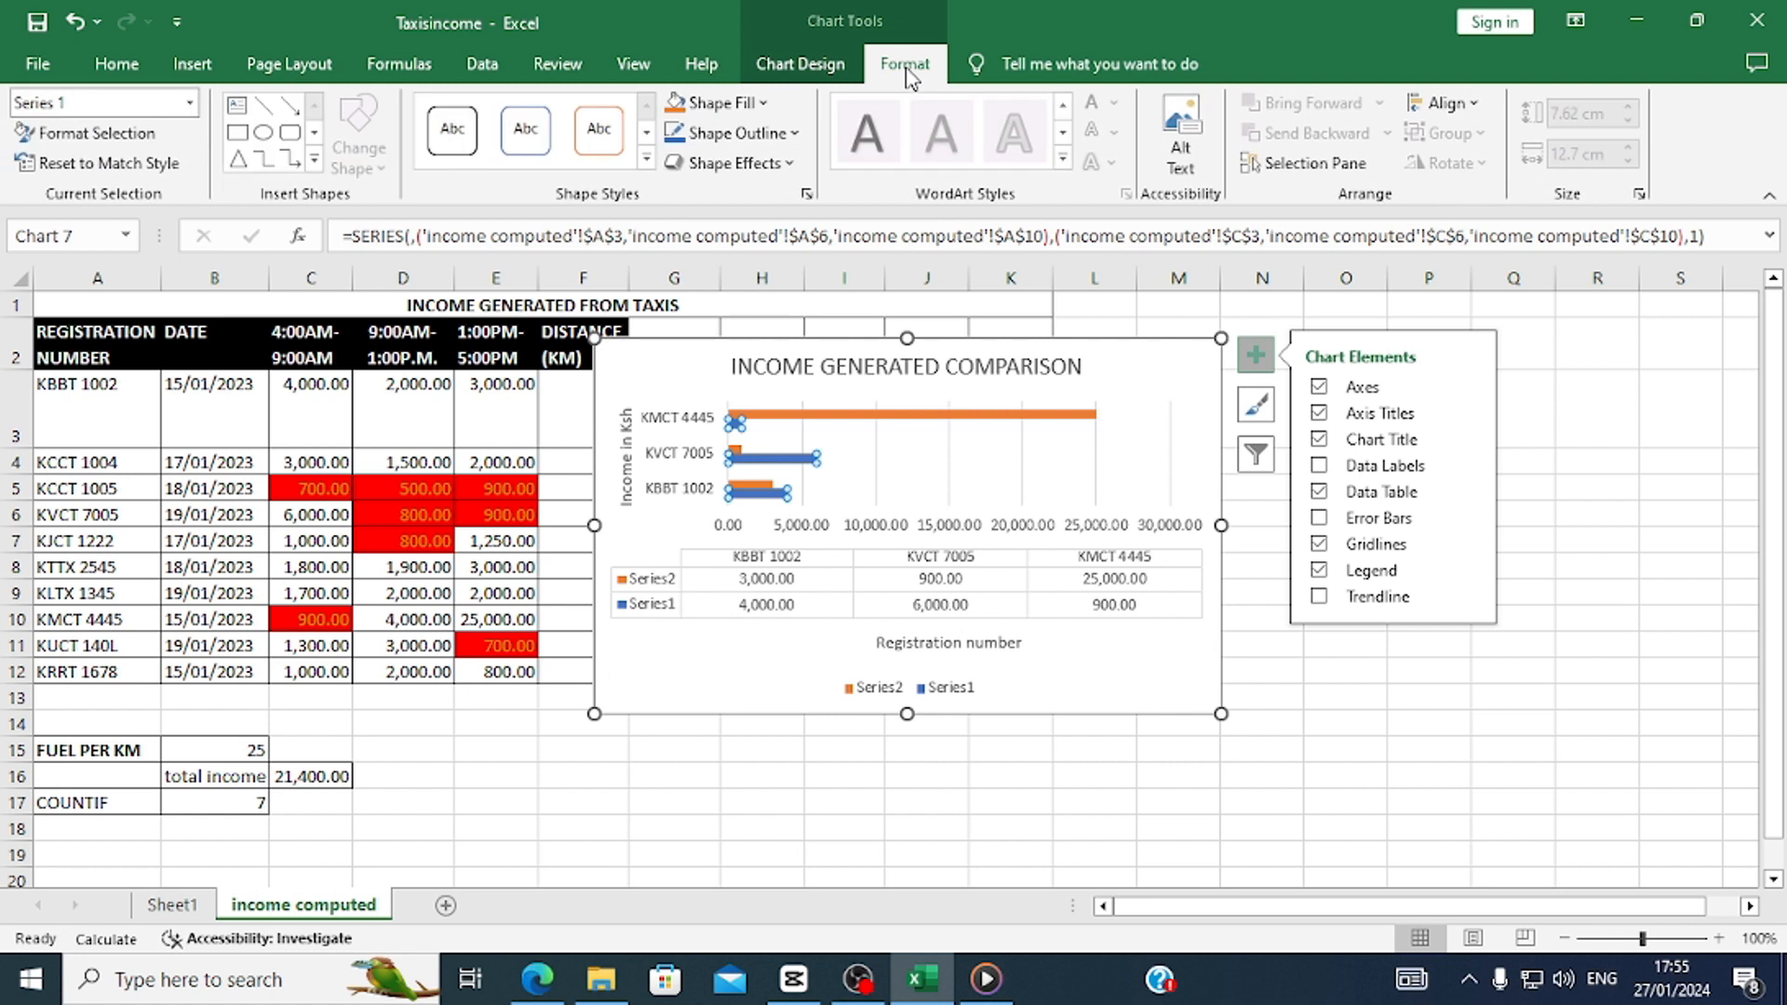
left_click(675, 107)
left_click(696, 107)
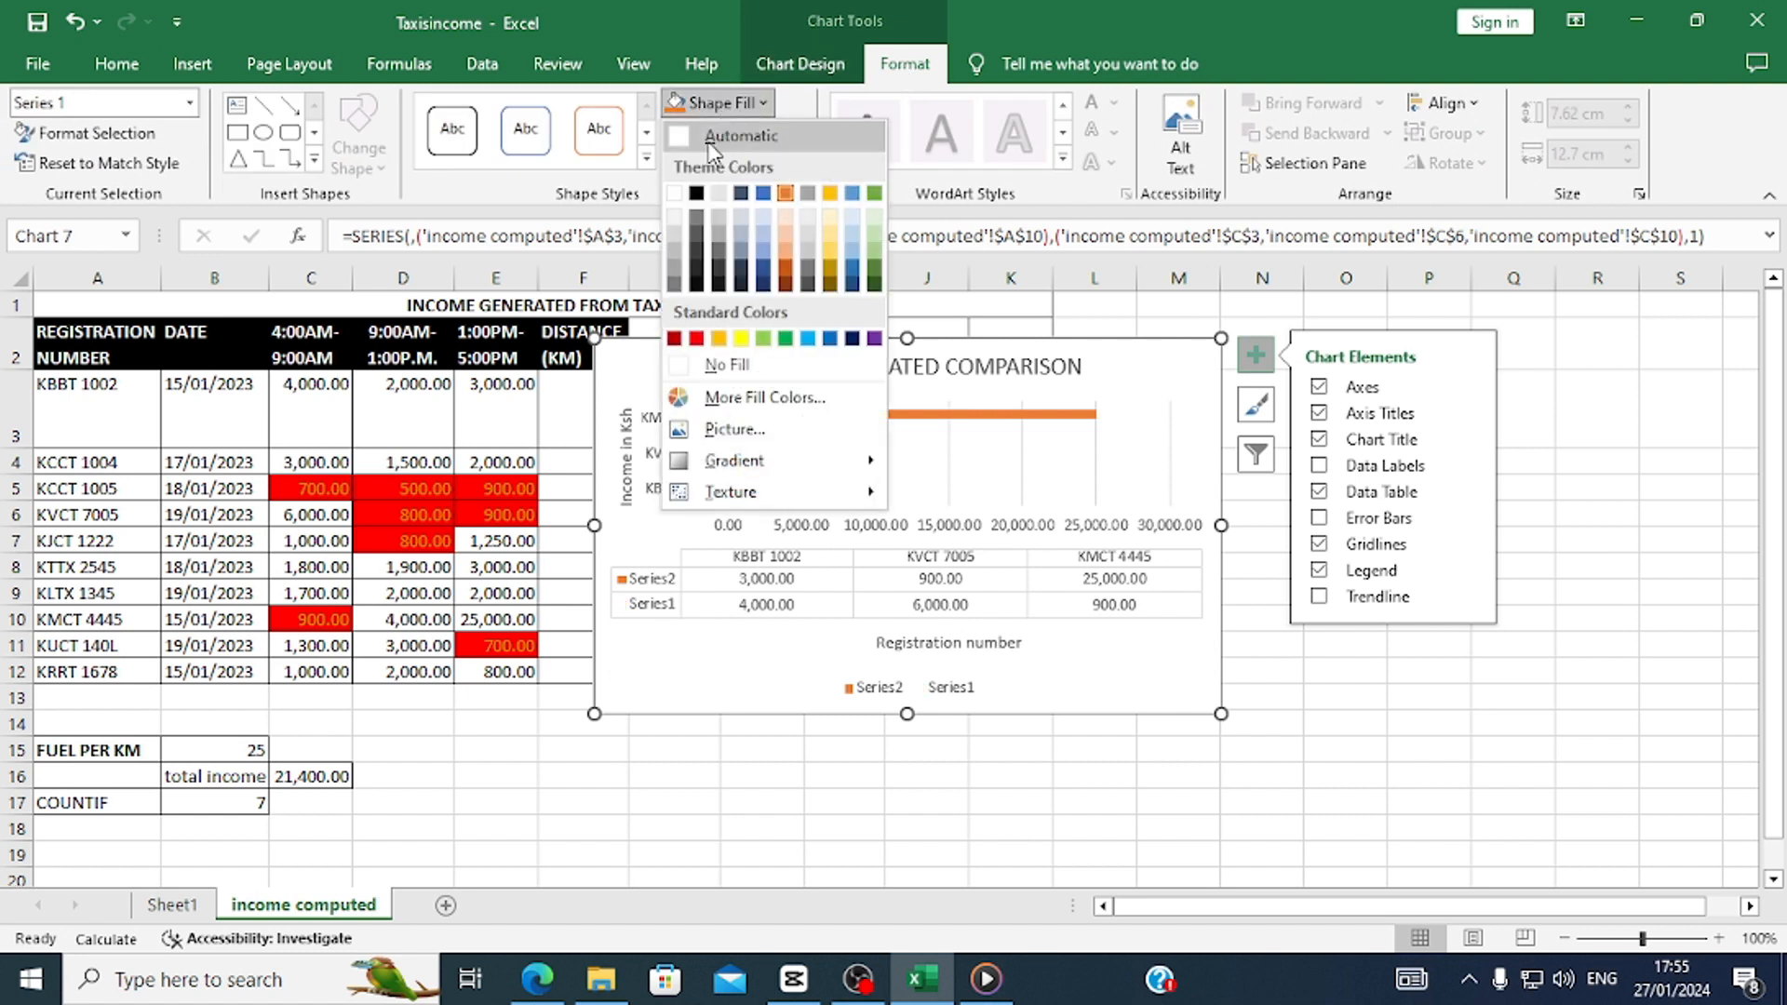
left_click(693, 182)
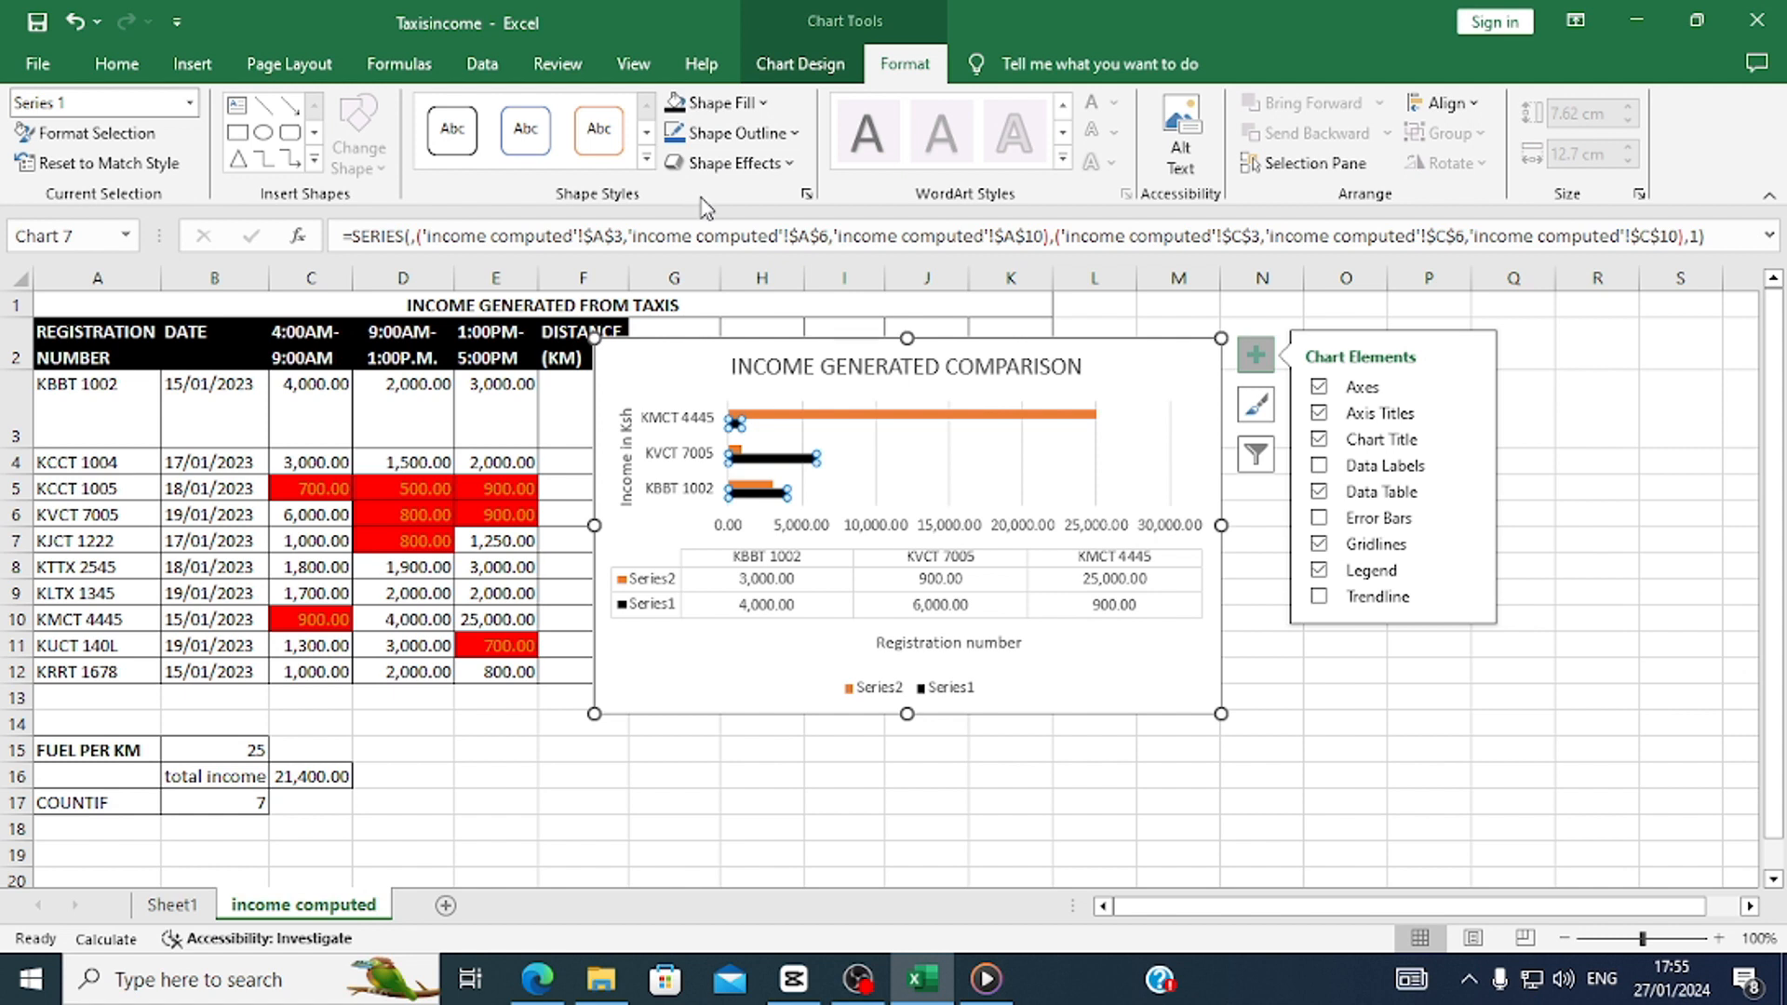
left_click(743, 109)
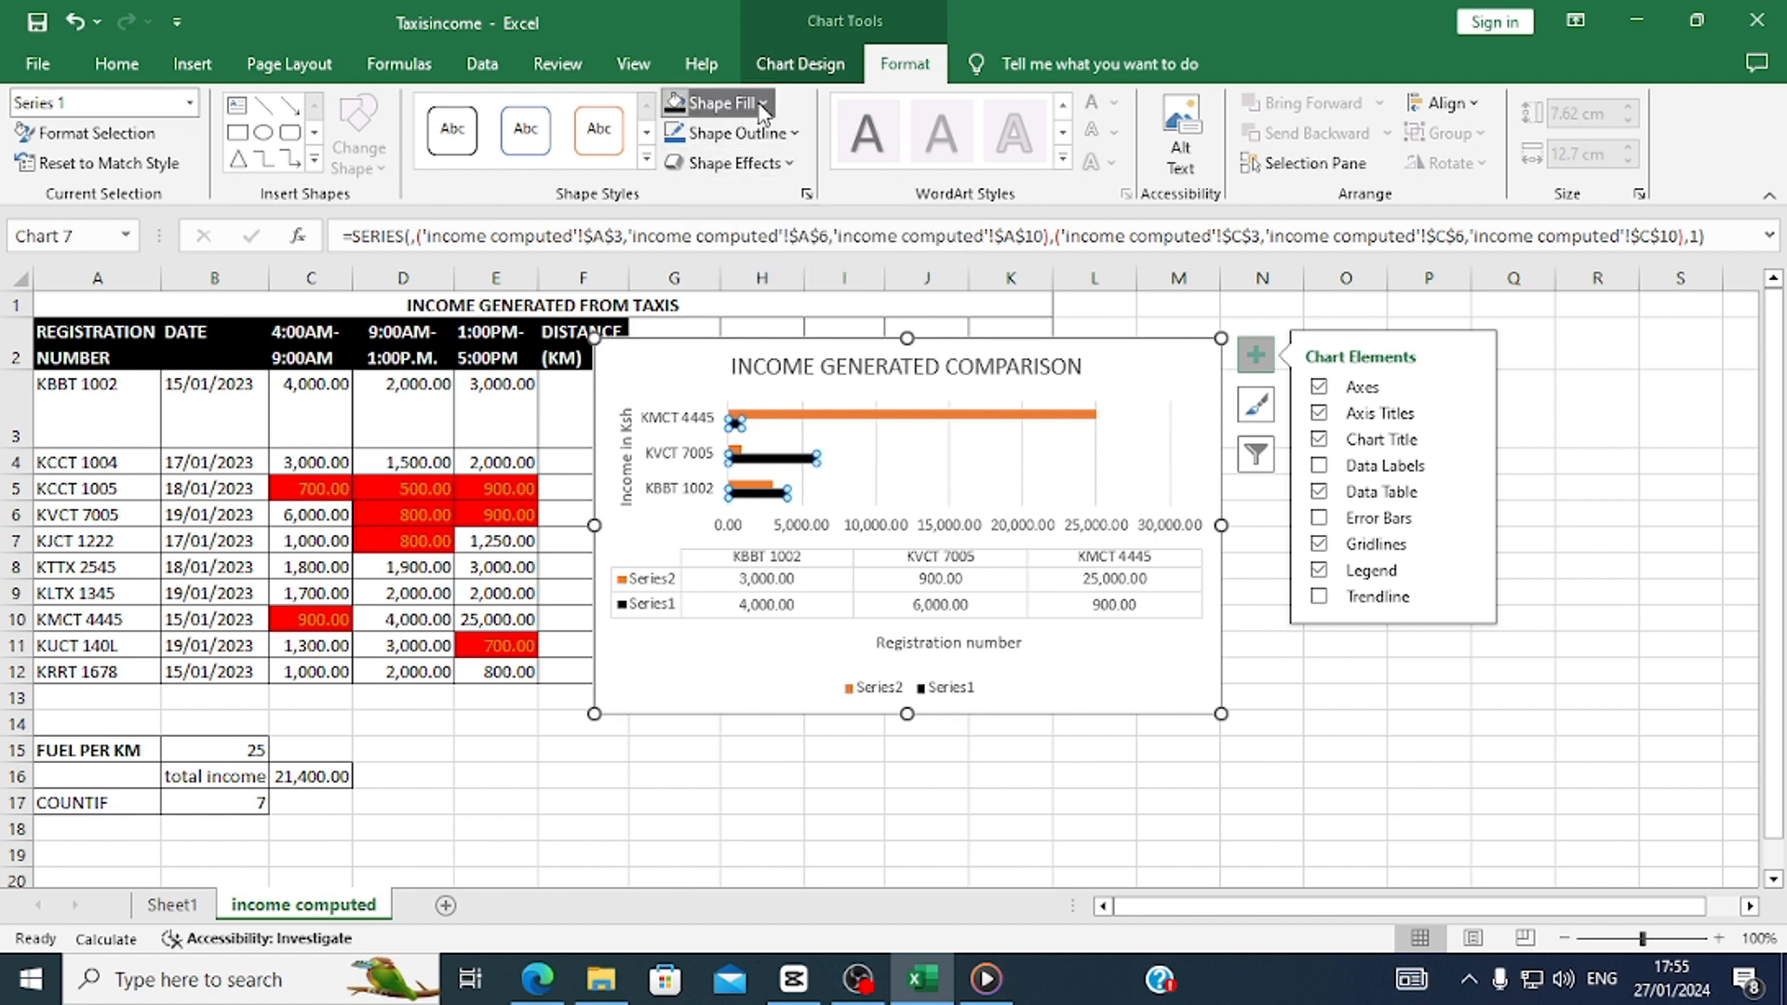
left_click(698, 192)
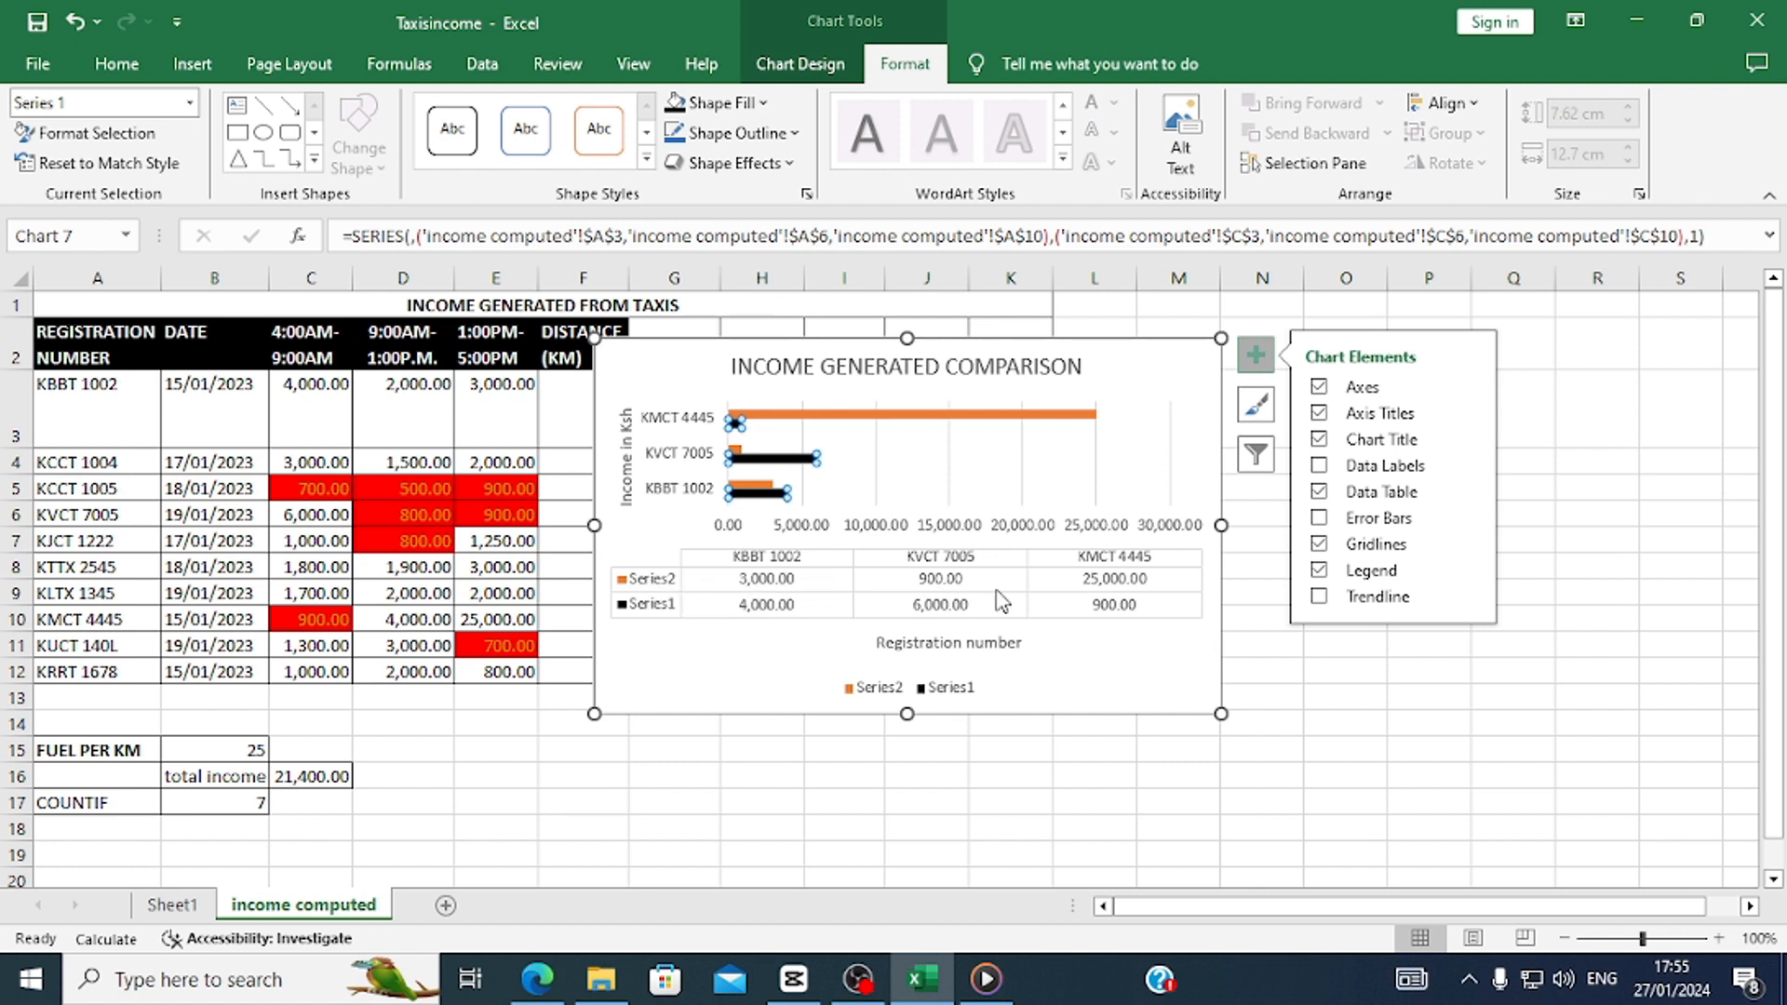
Fill the chart's 1:00PM-5:00PM bars with the orange theme colour.
left_click(813, 415)
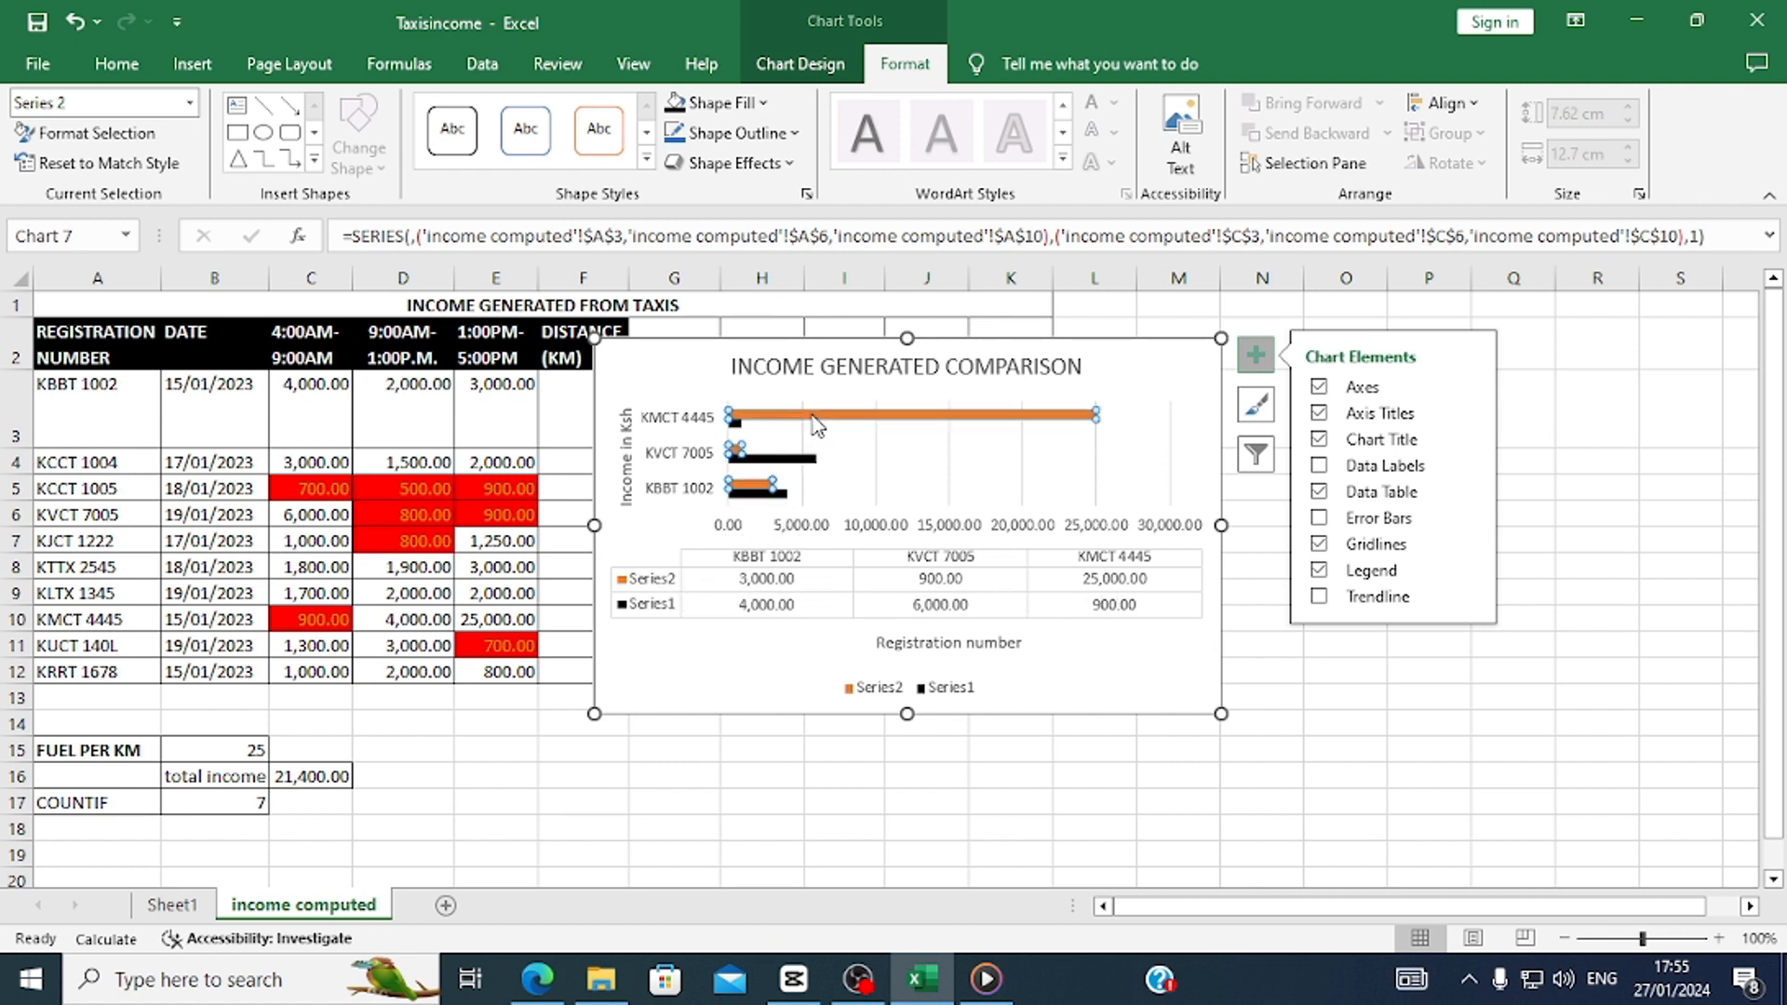
left_click(758, 103)
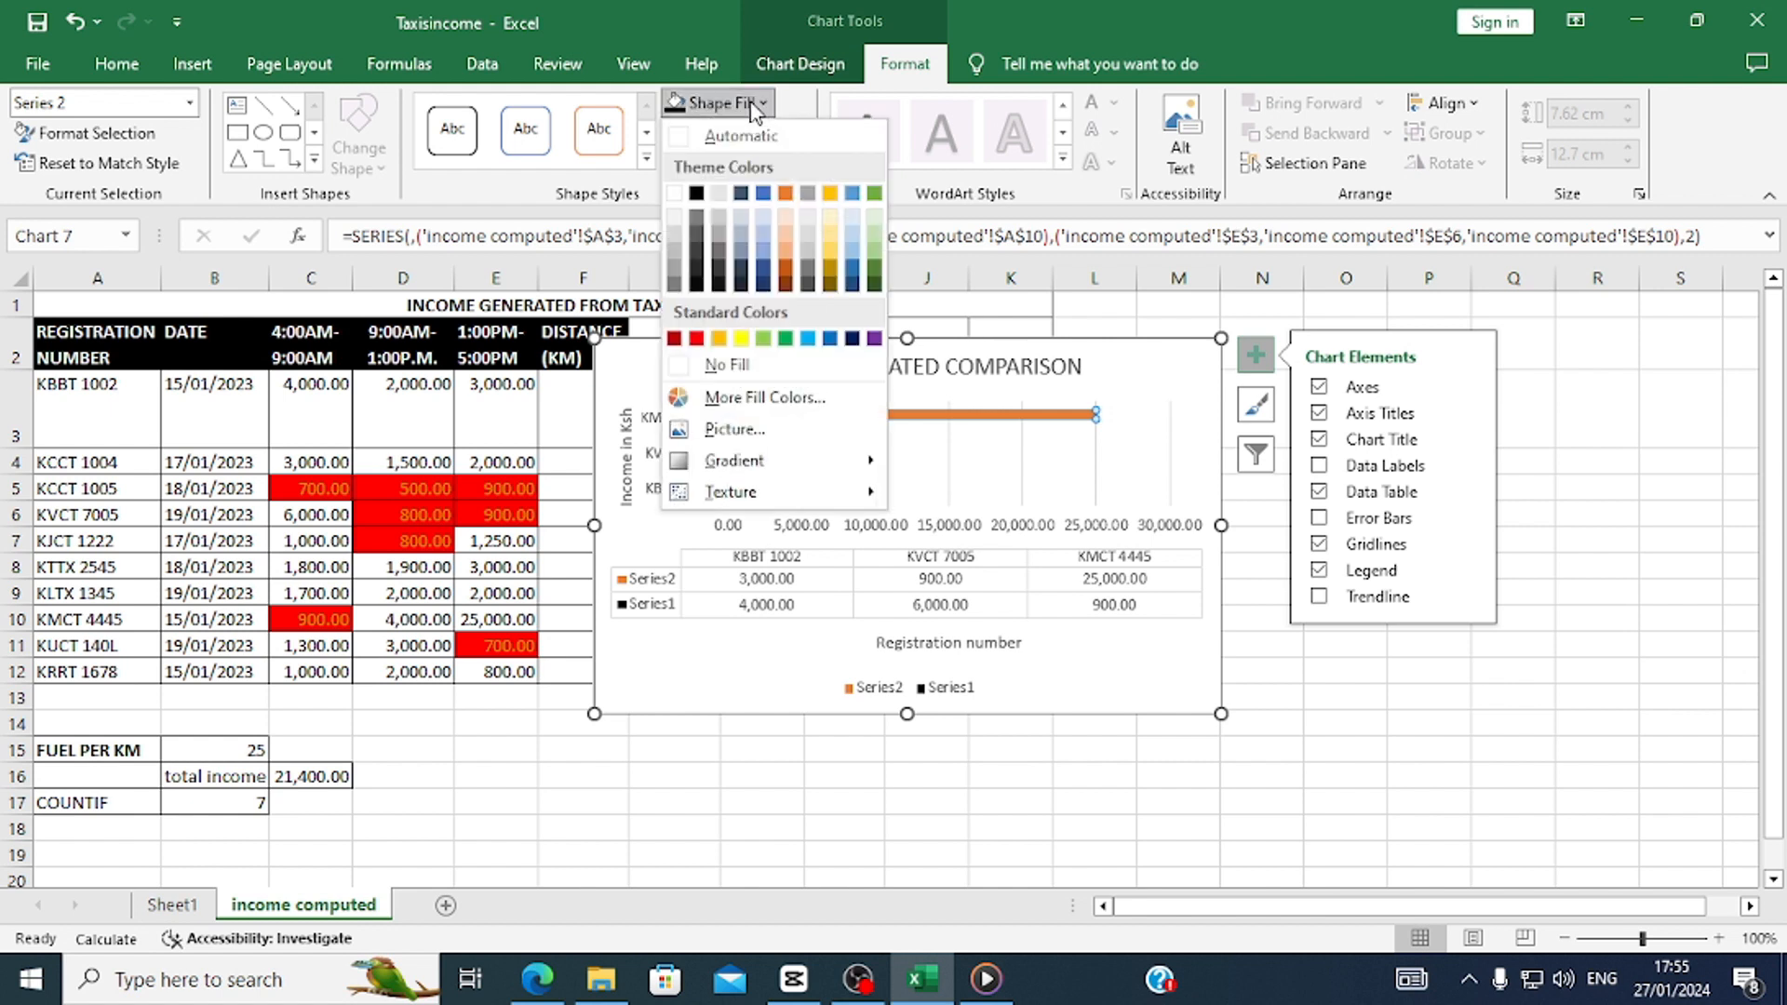
left_click(786, 196)
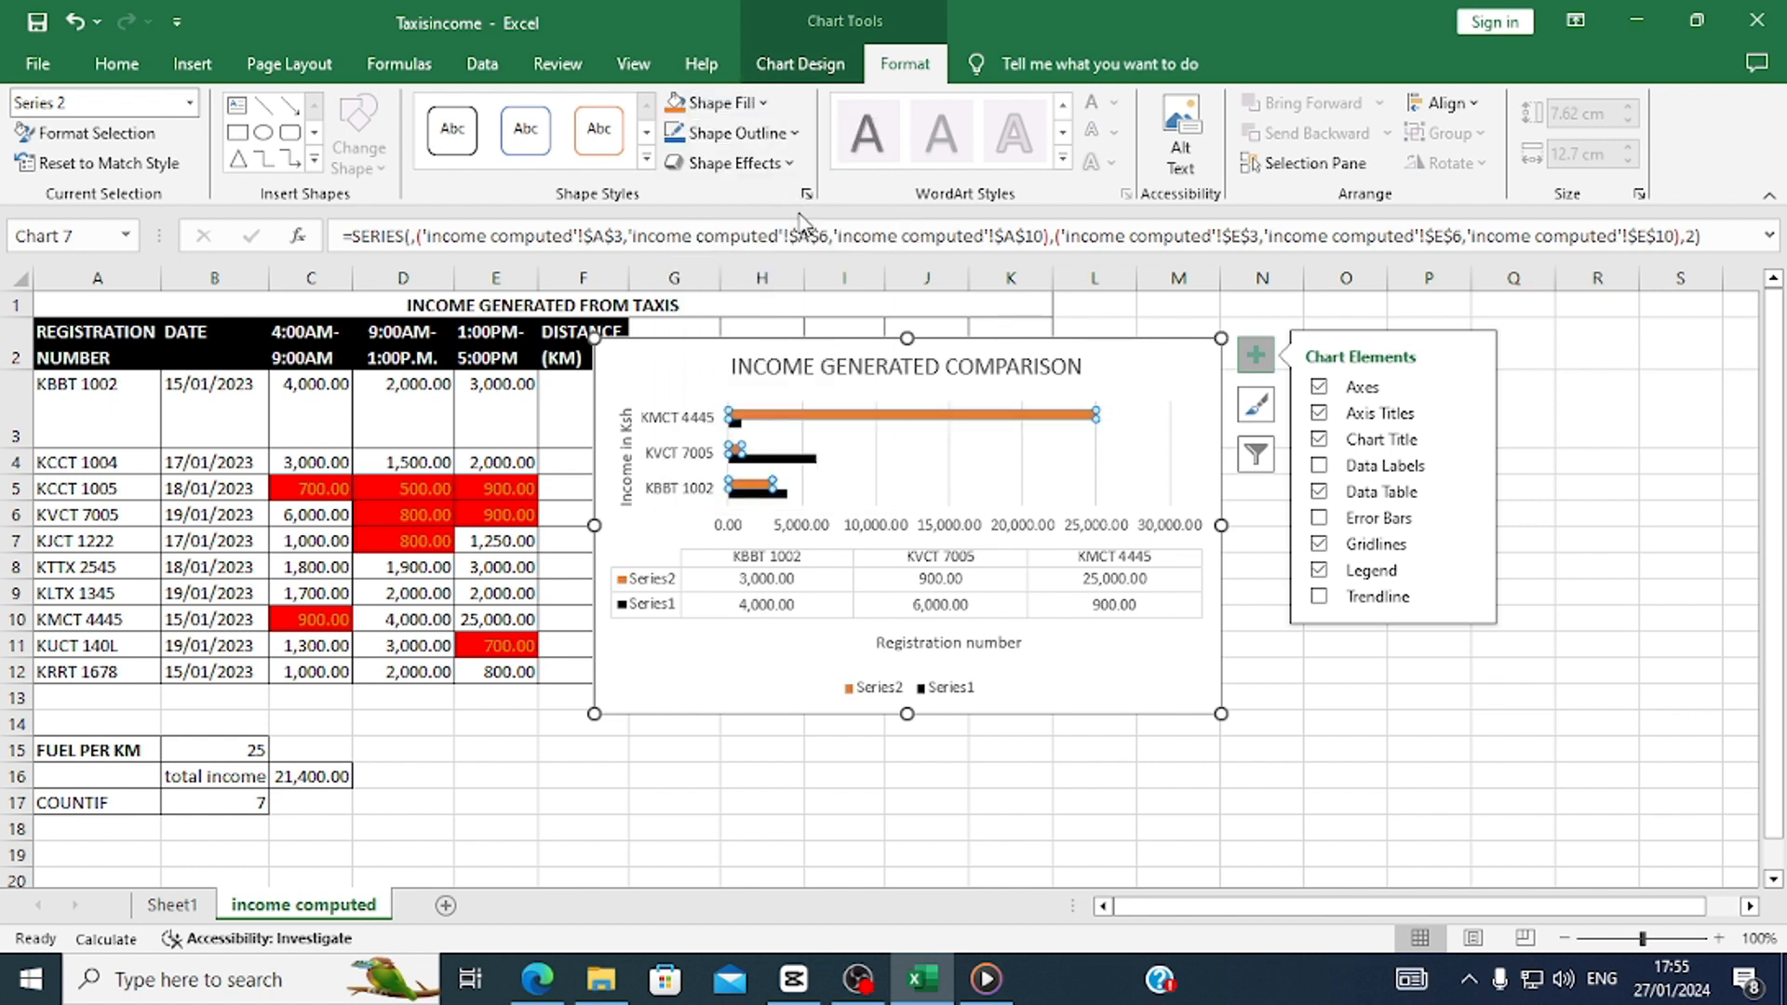
left_click(928, 488)
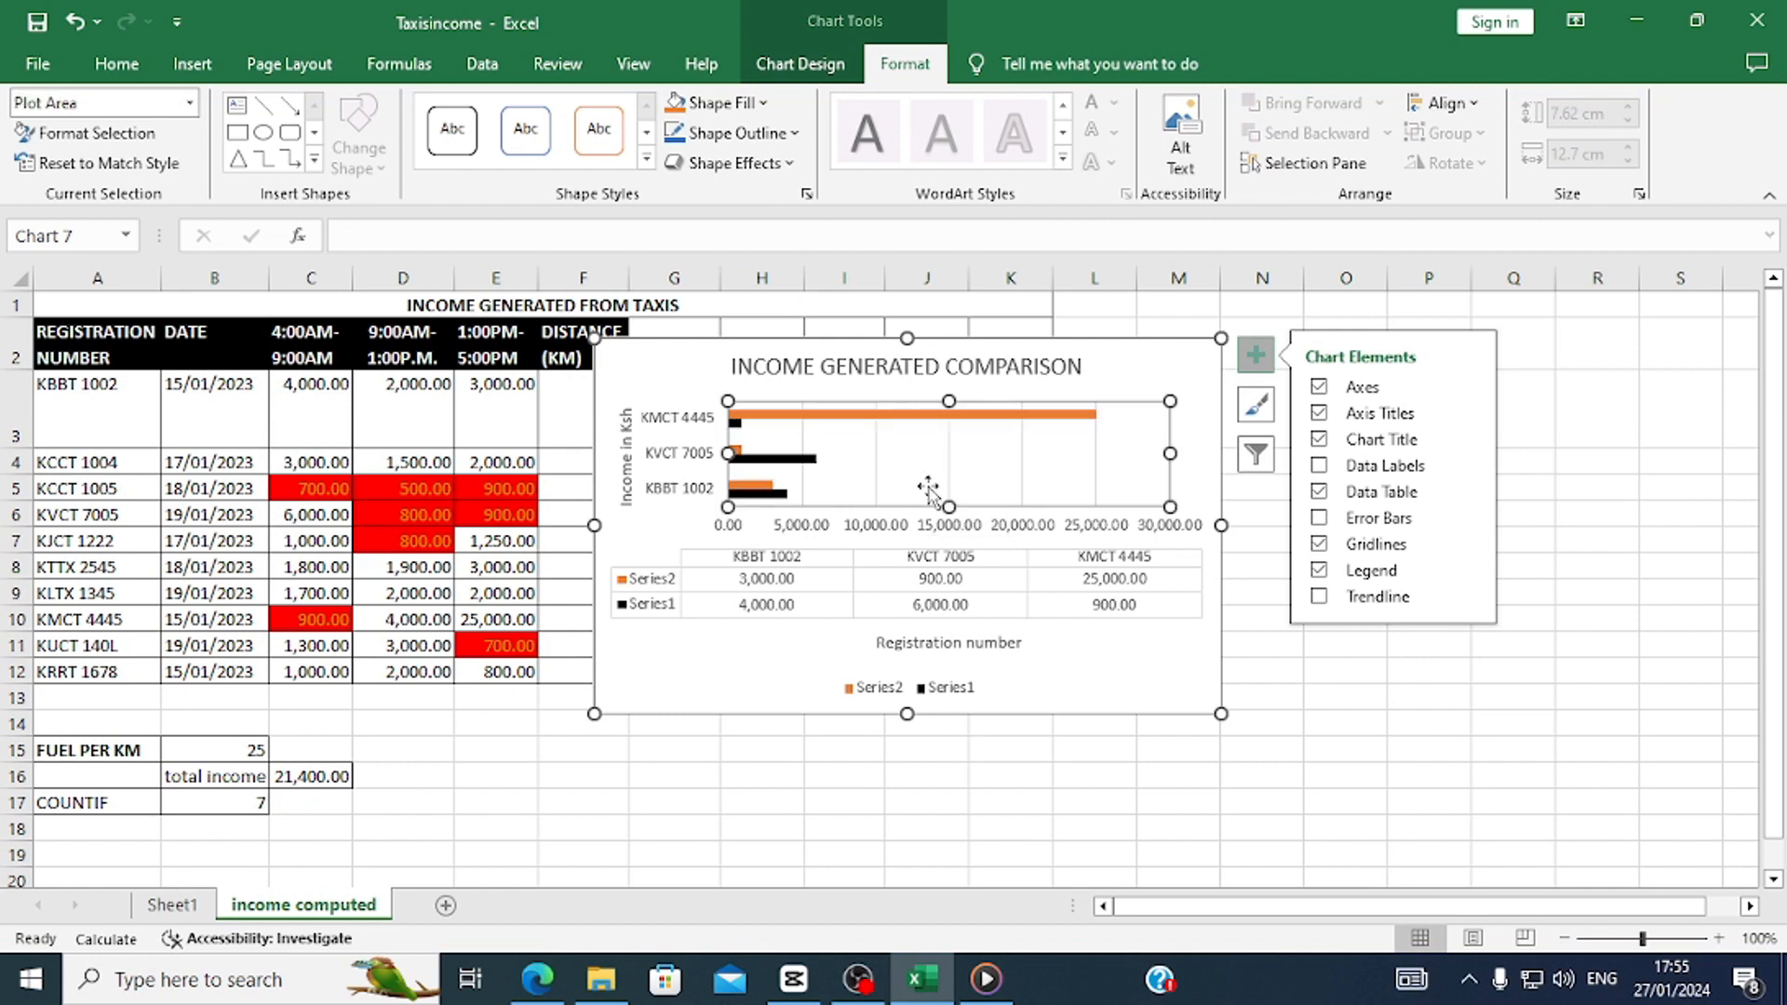
Check the next instruction in the exam PDF, and move the income comparison chart to cell A1 of a new worksheet in Excel.
left_click(538, 978)
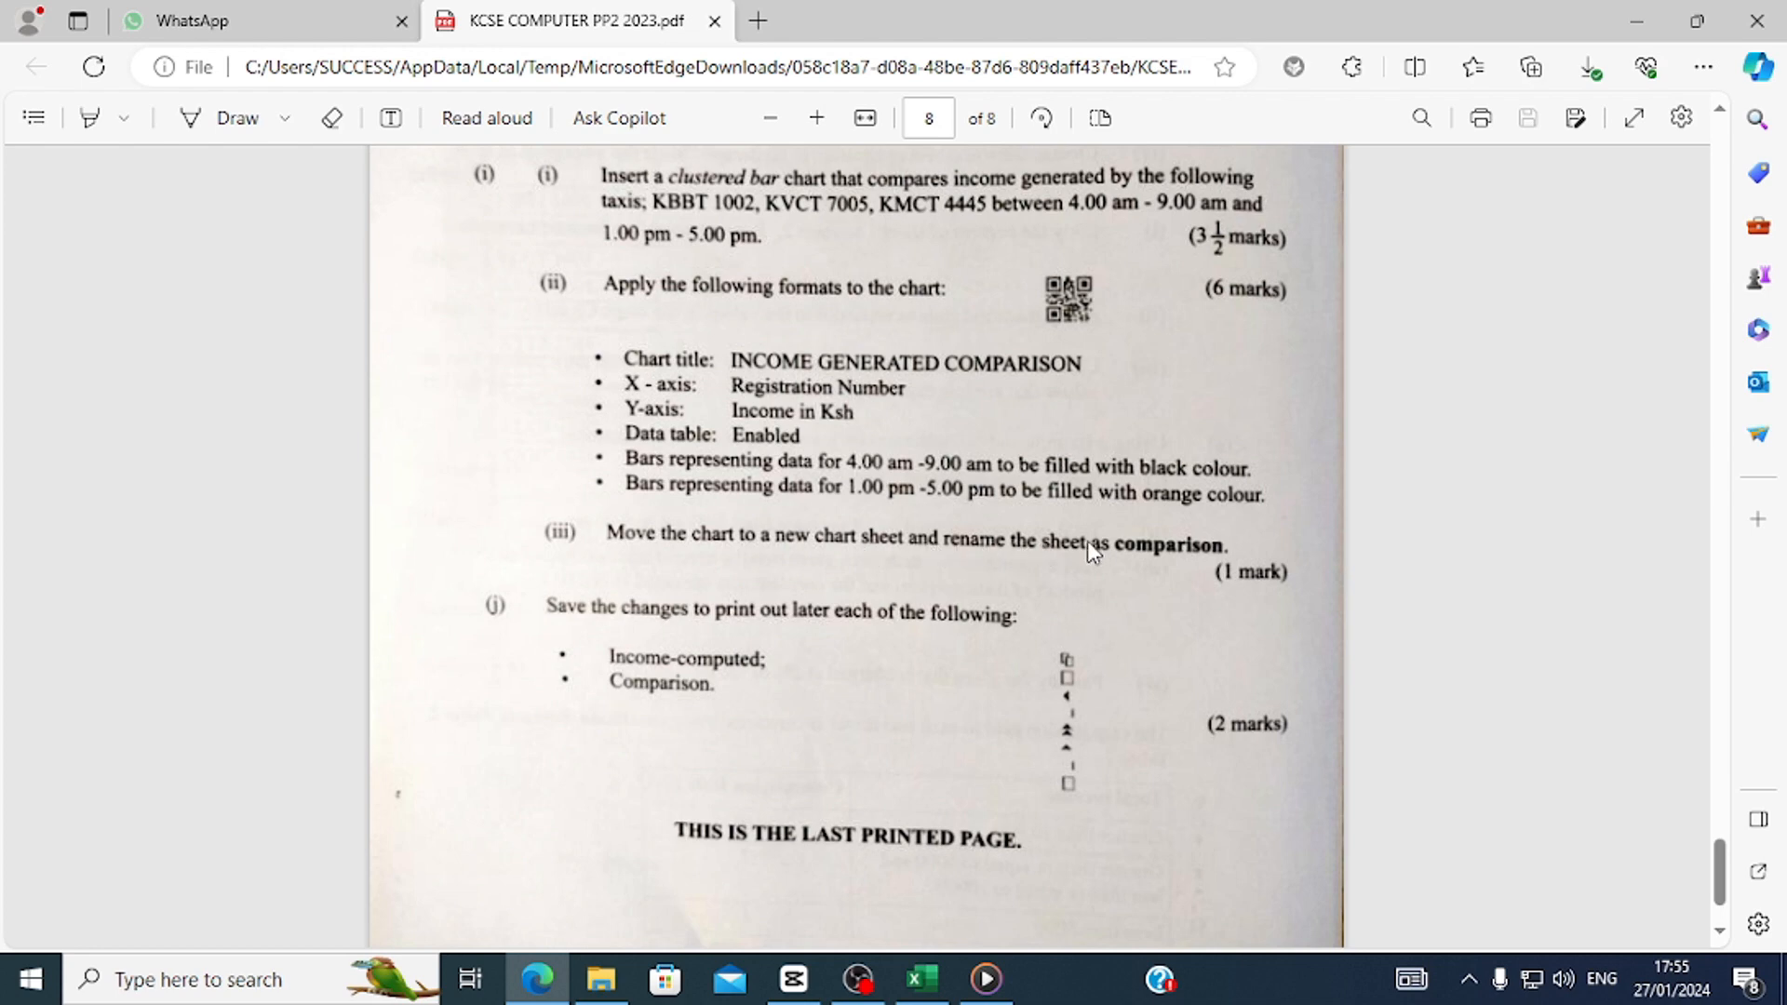
left_click(921, 977)
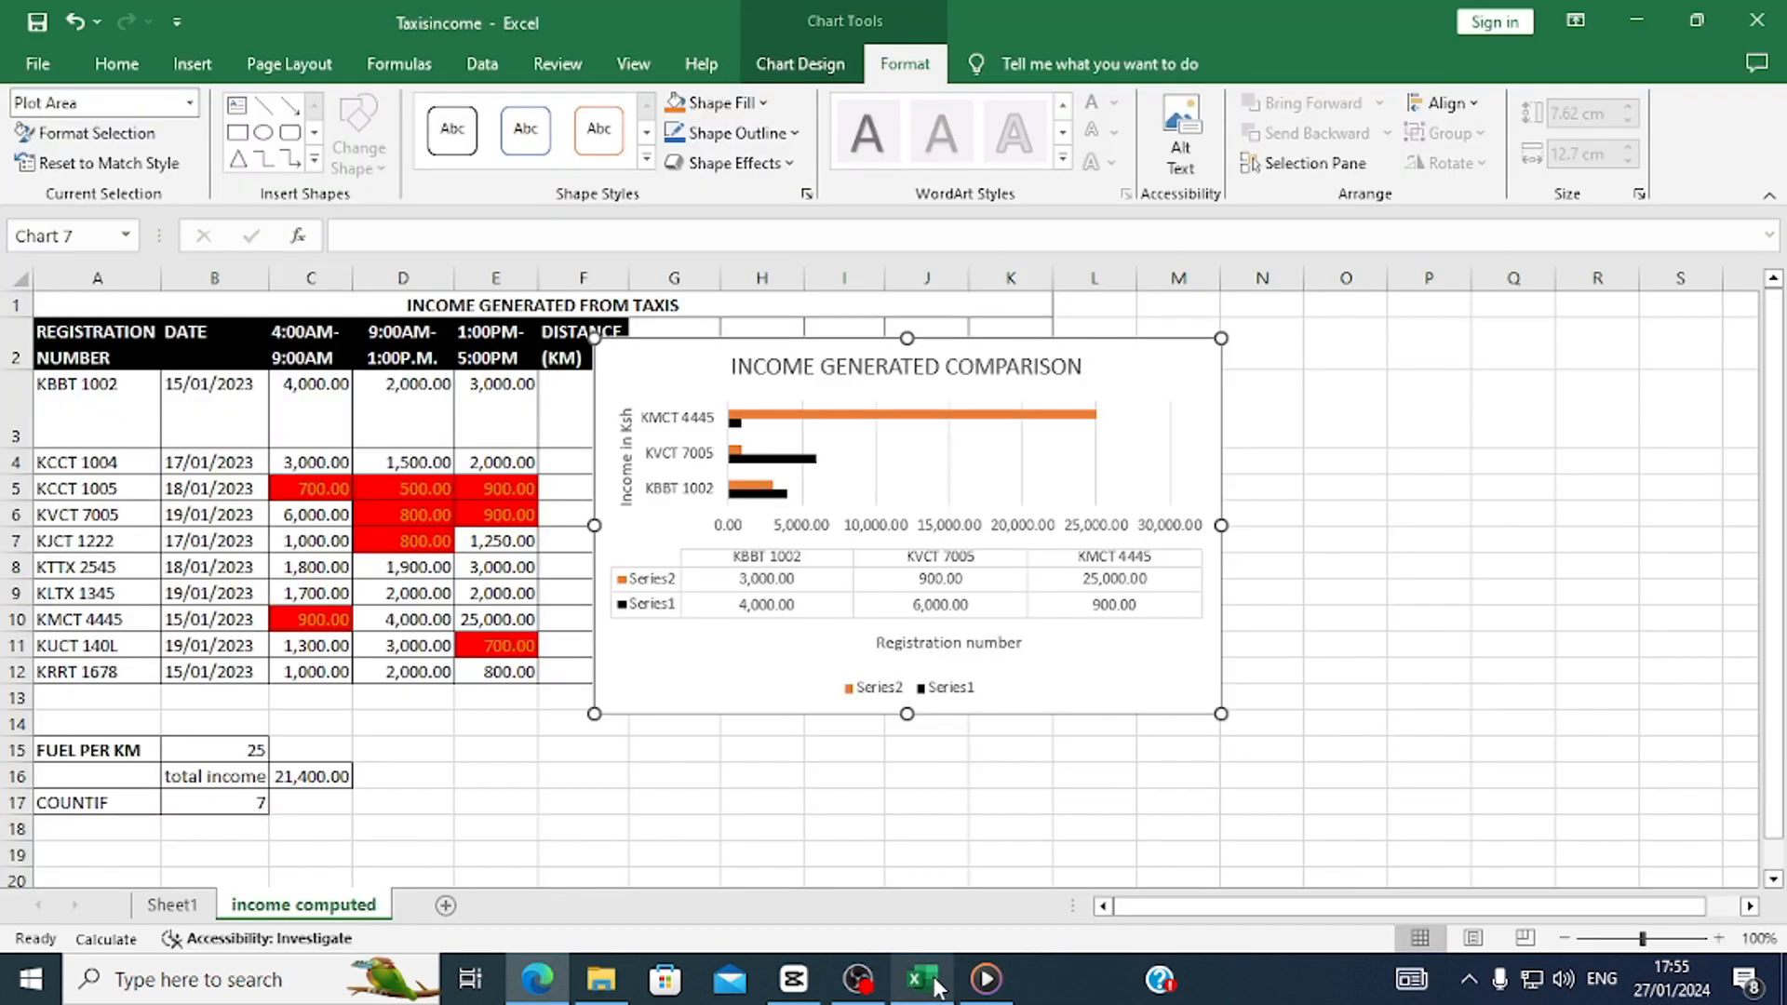
left_click(689, 365)
right_click(688, 365)
left_click(742, 343)
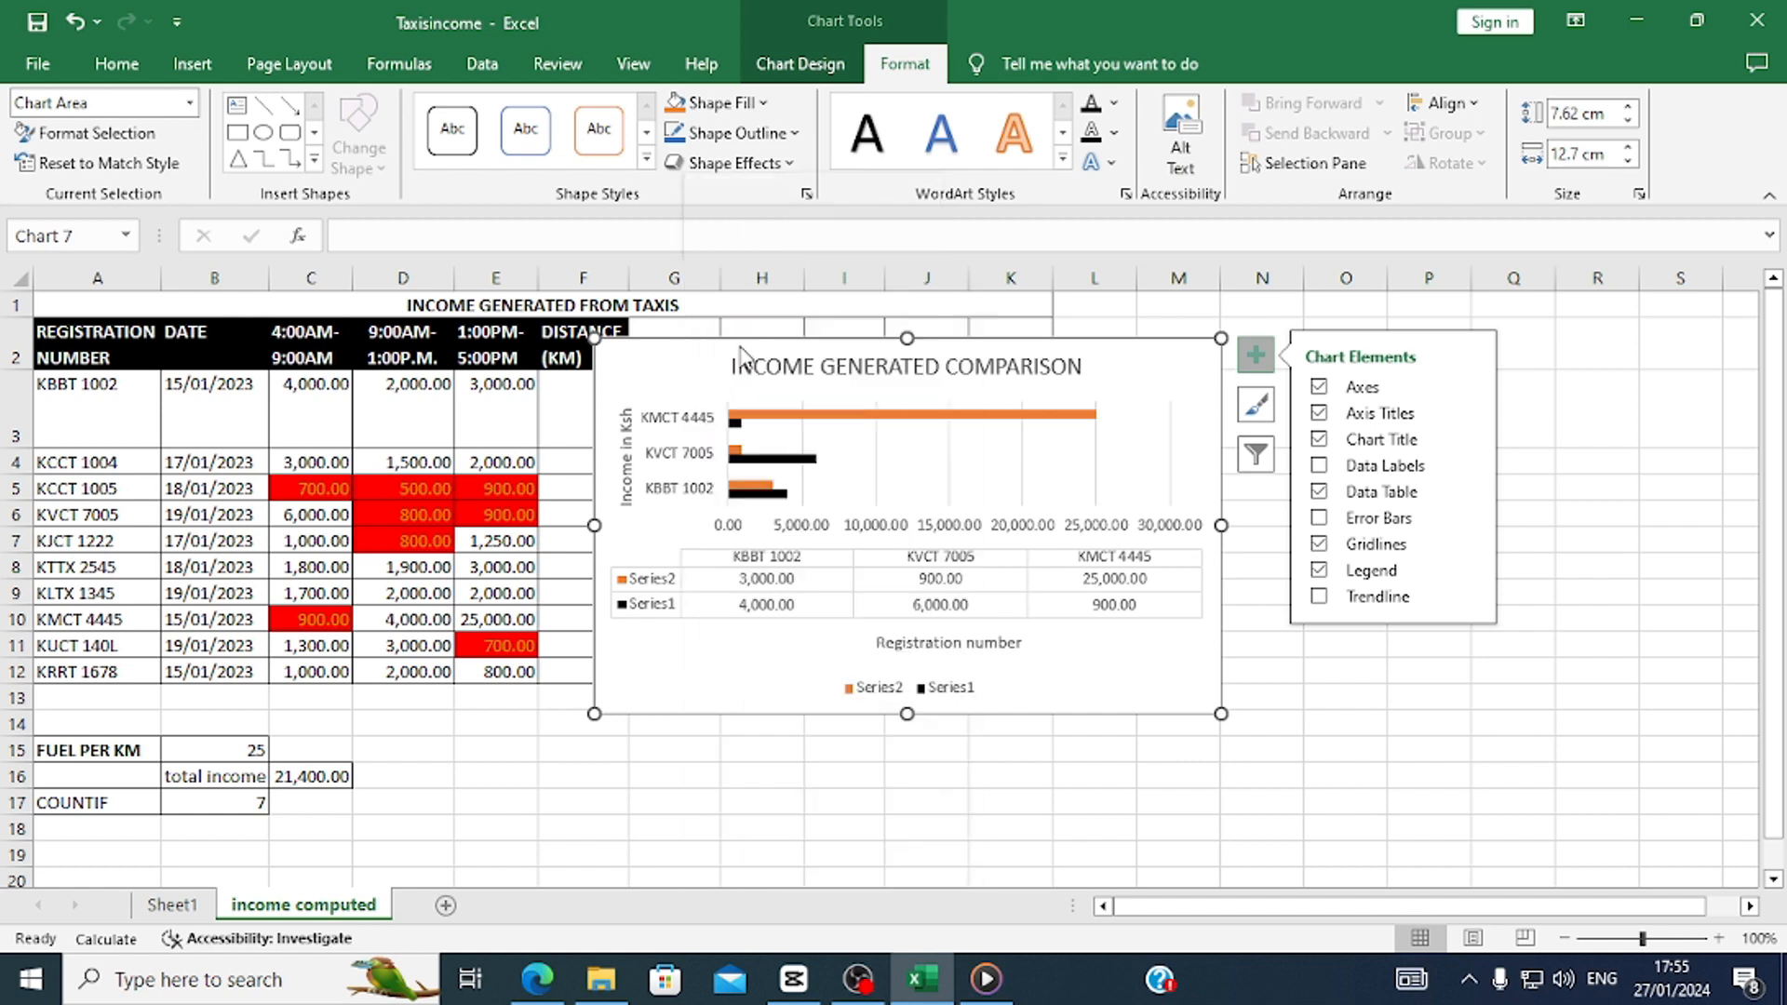
left_click(447, 907)
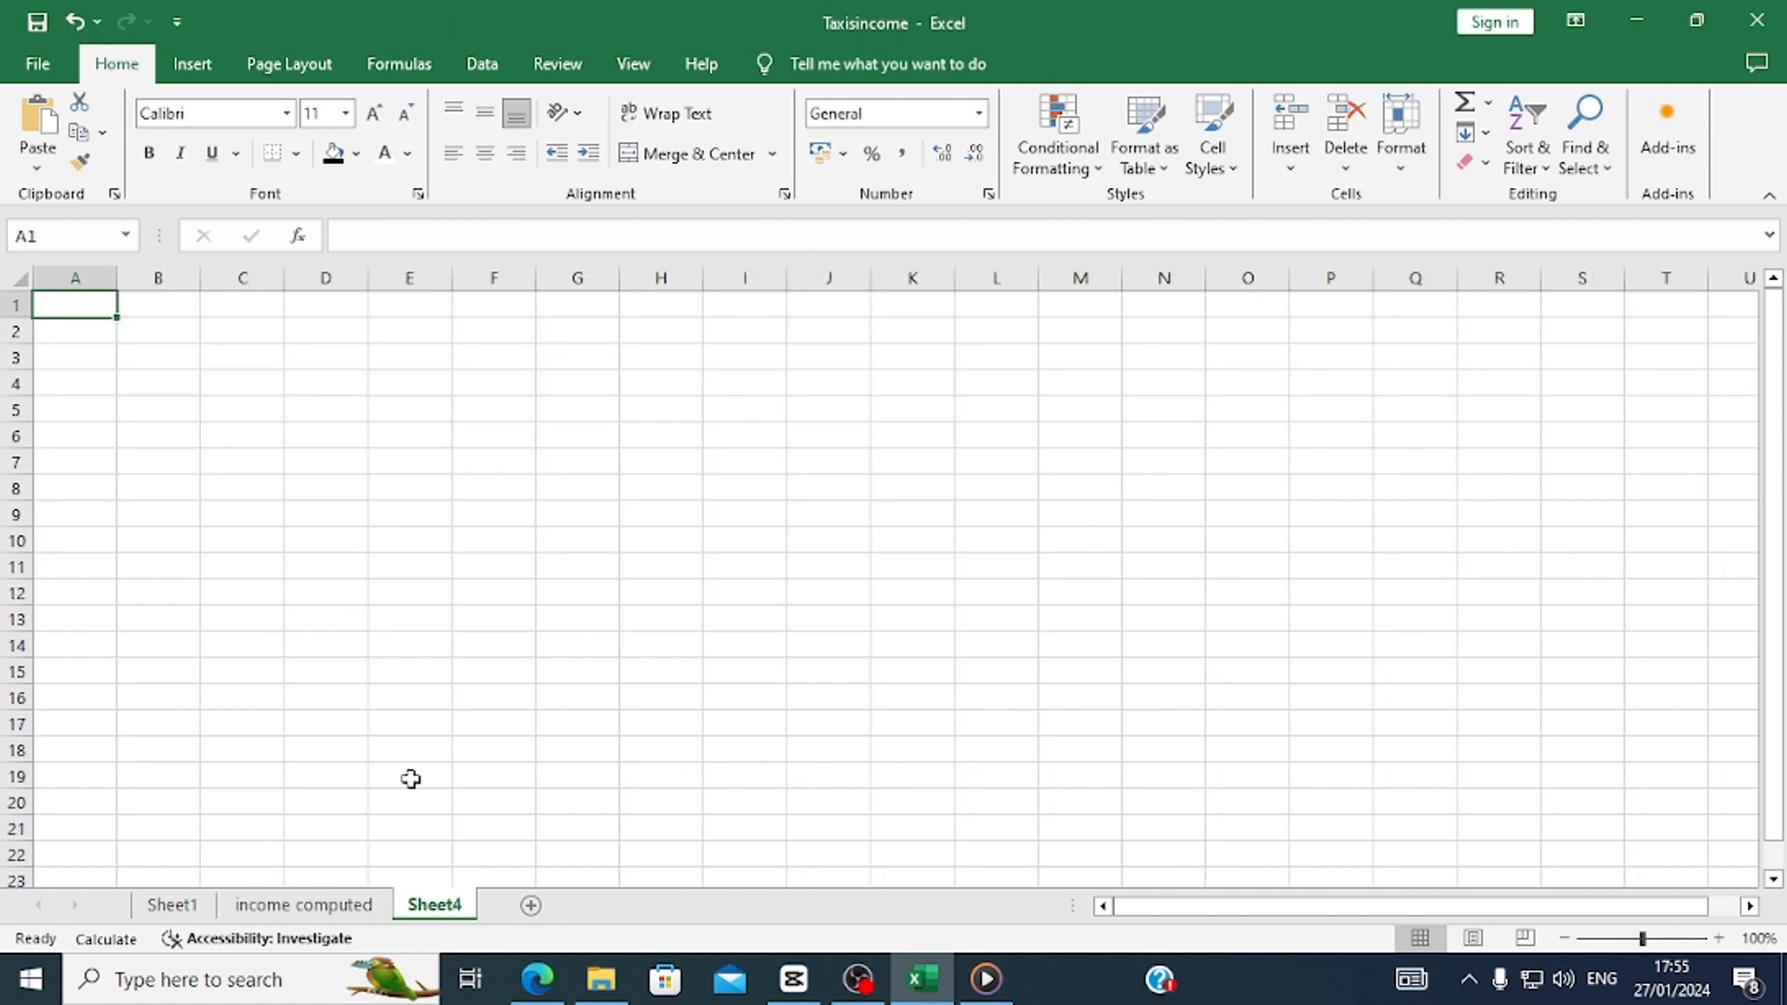
right_click(89, 310)
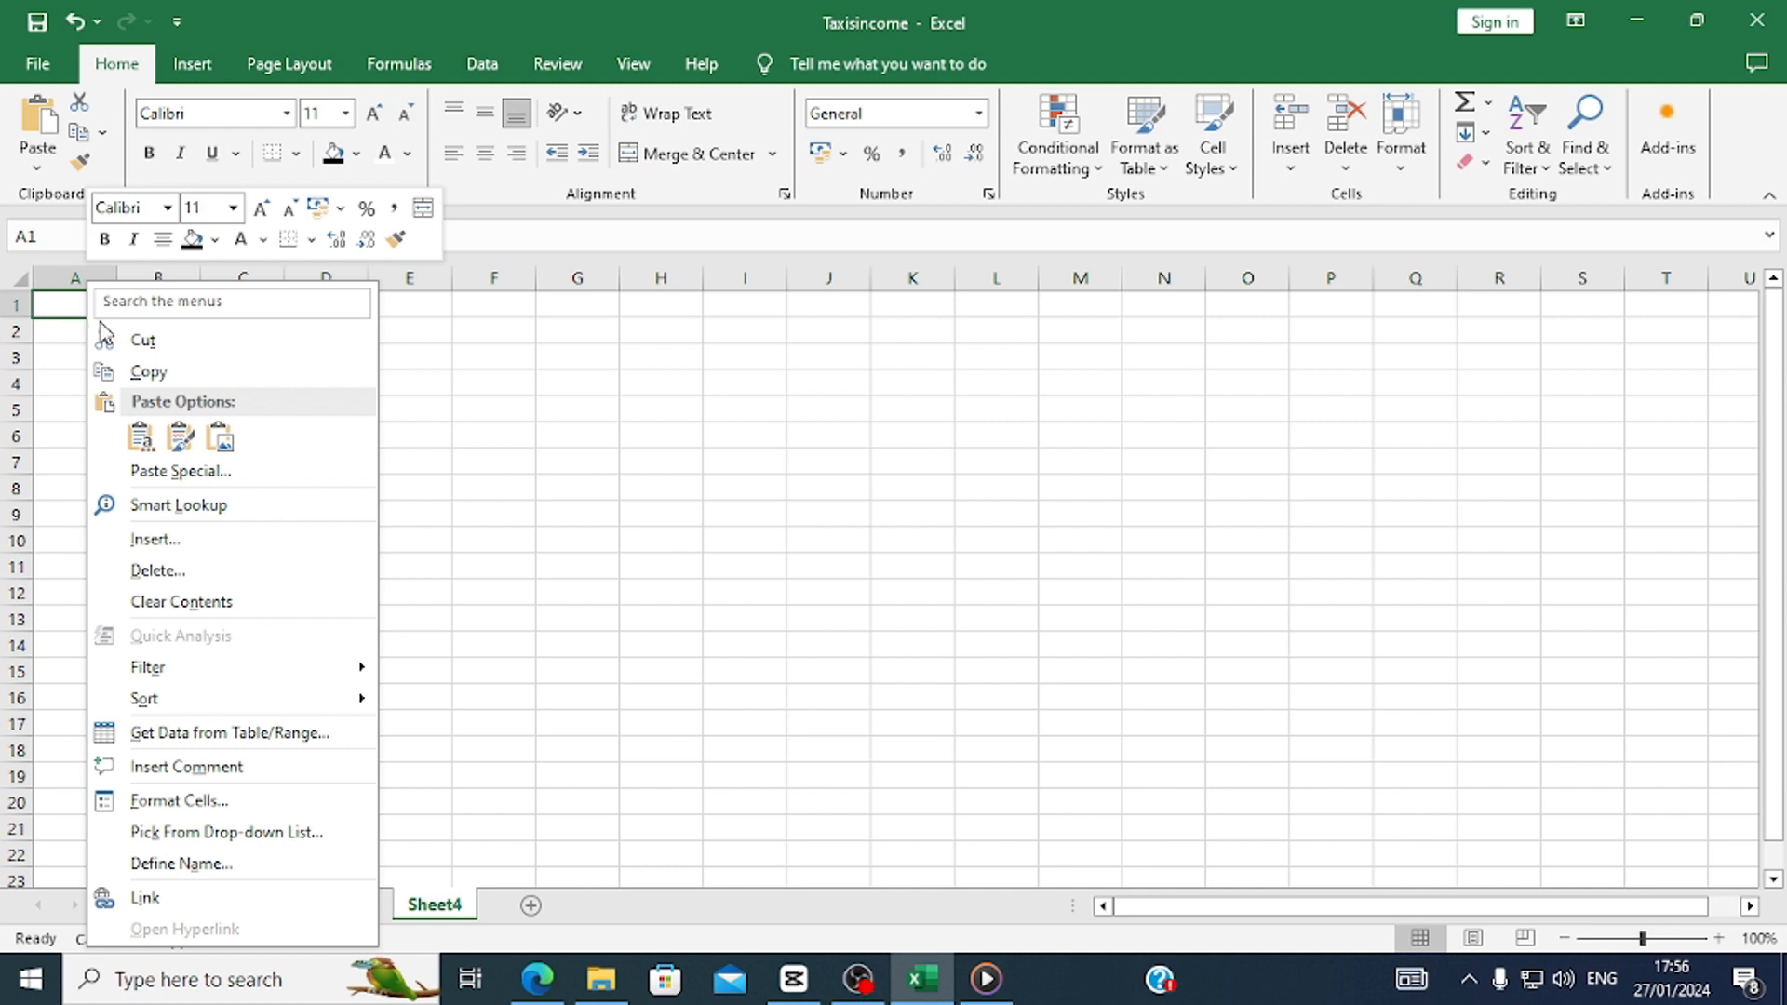
left_click(140, 436)
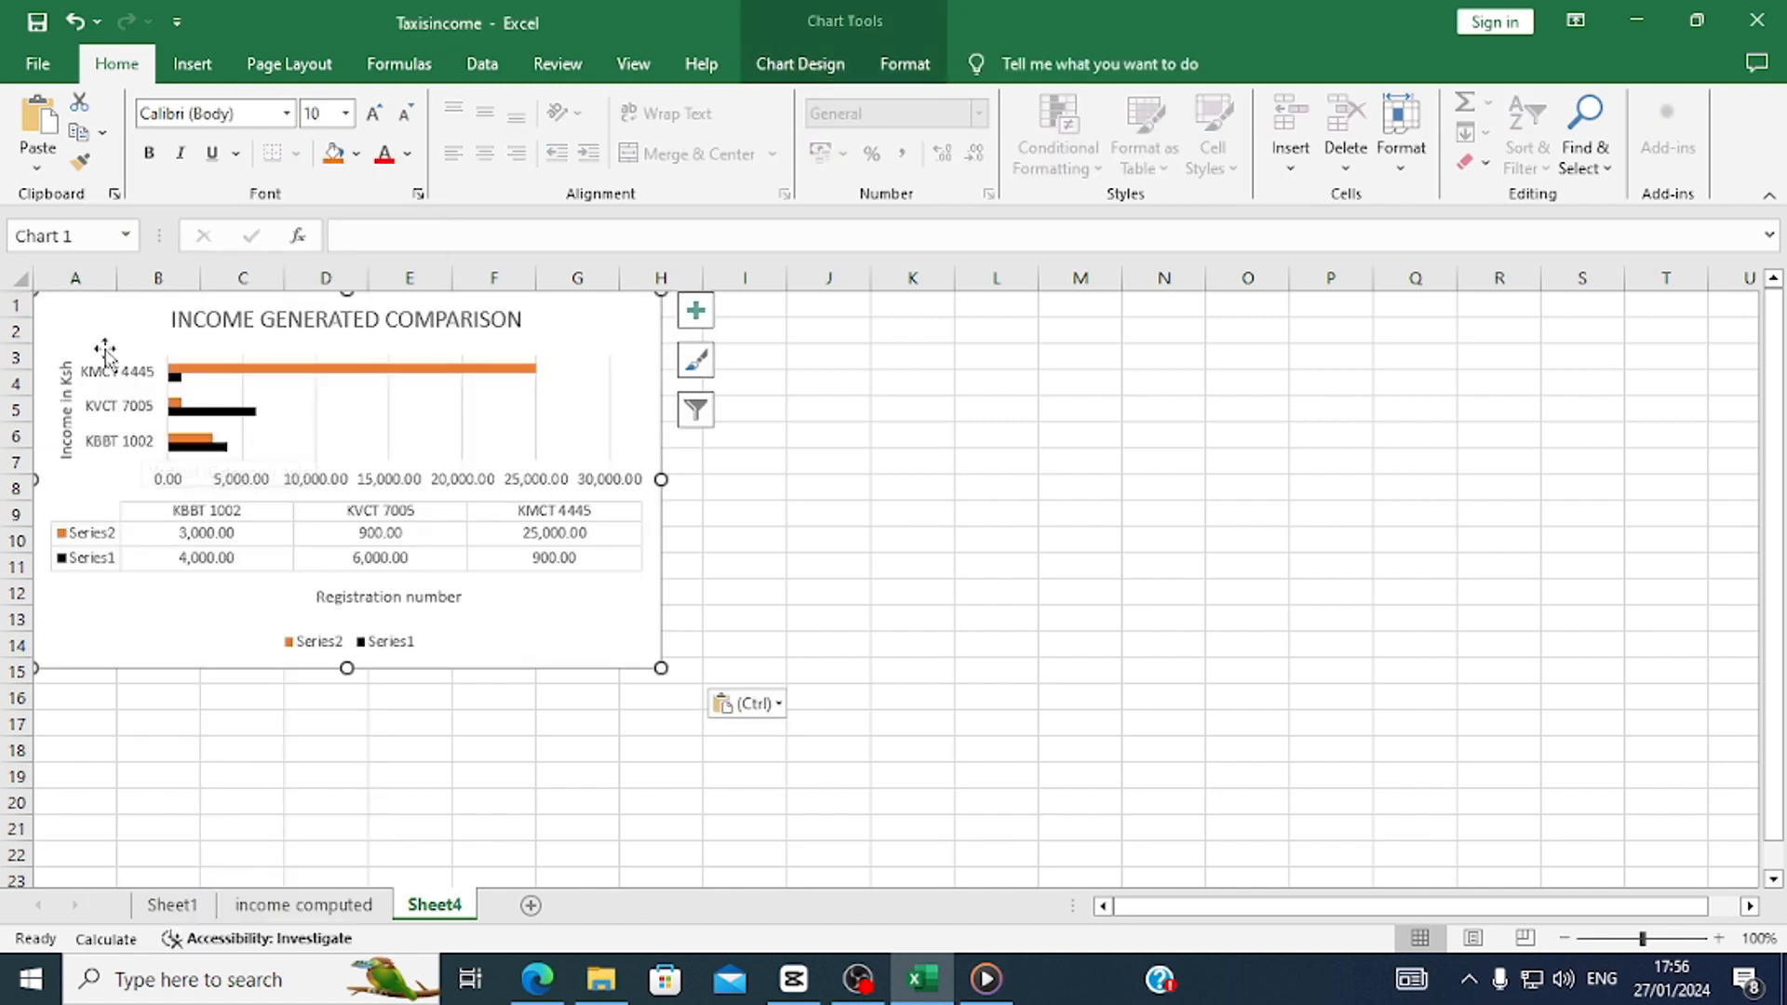
Rename the new sheet containing the chart as comparison.
right_click(437, 906)
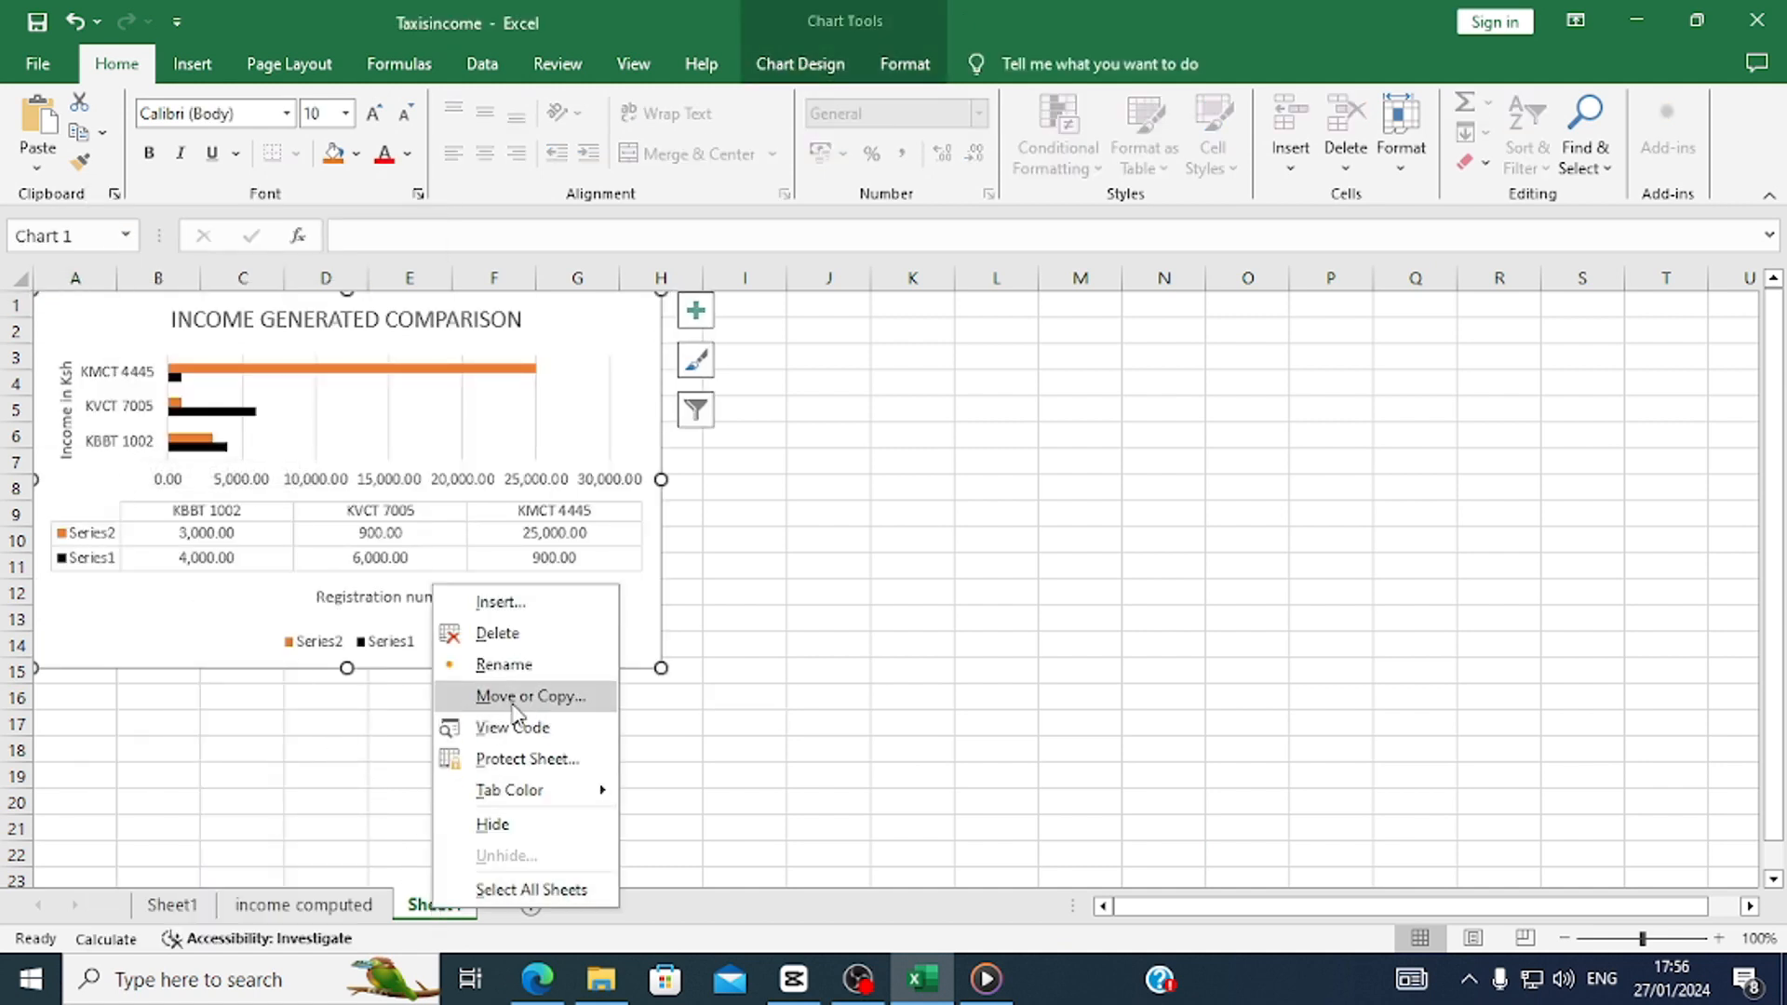
left_click(505, 664)
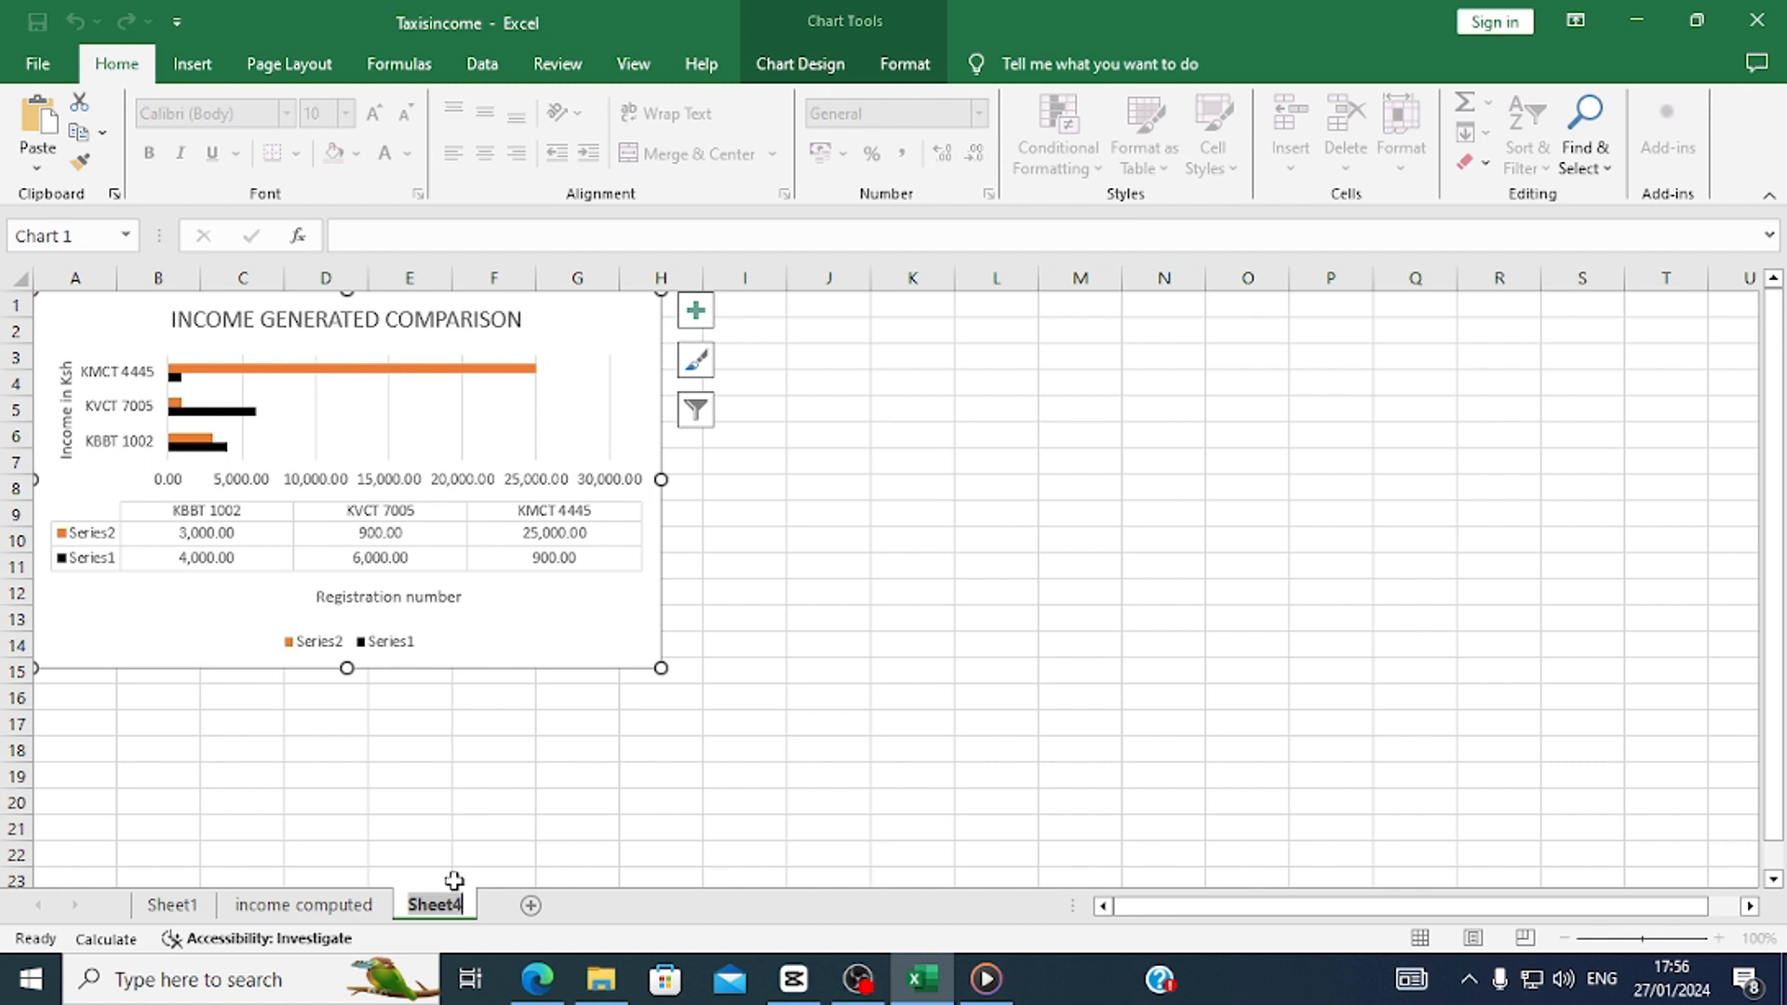
type("ompariso")
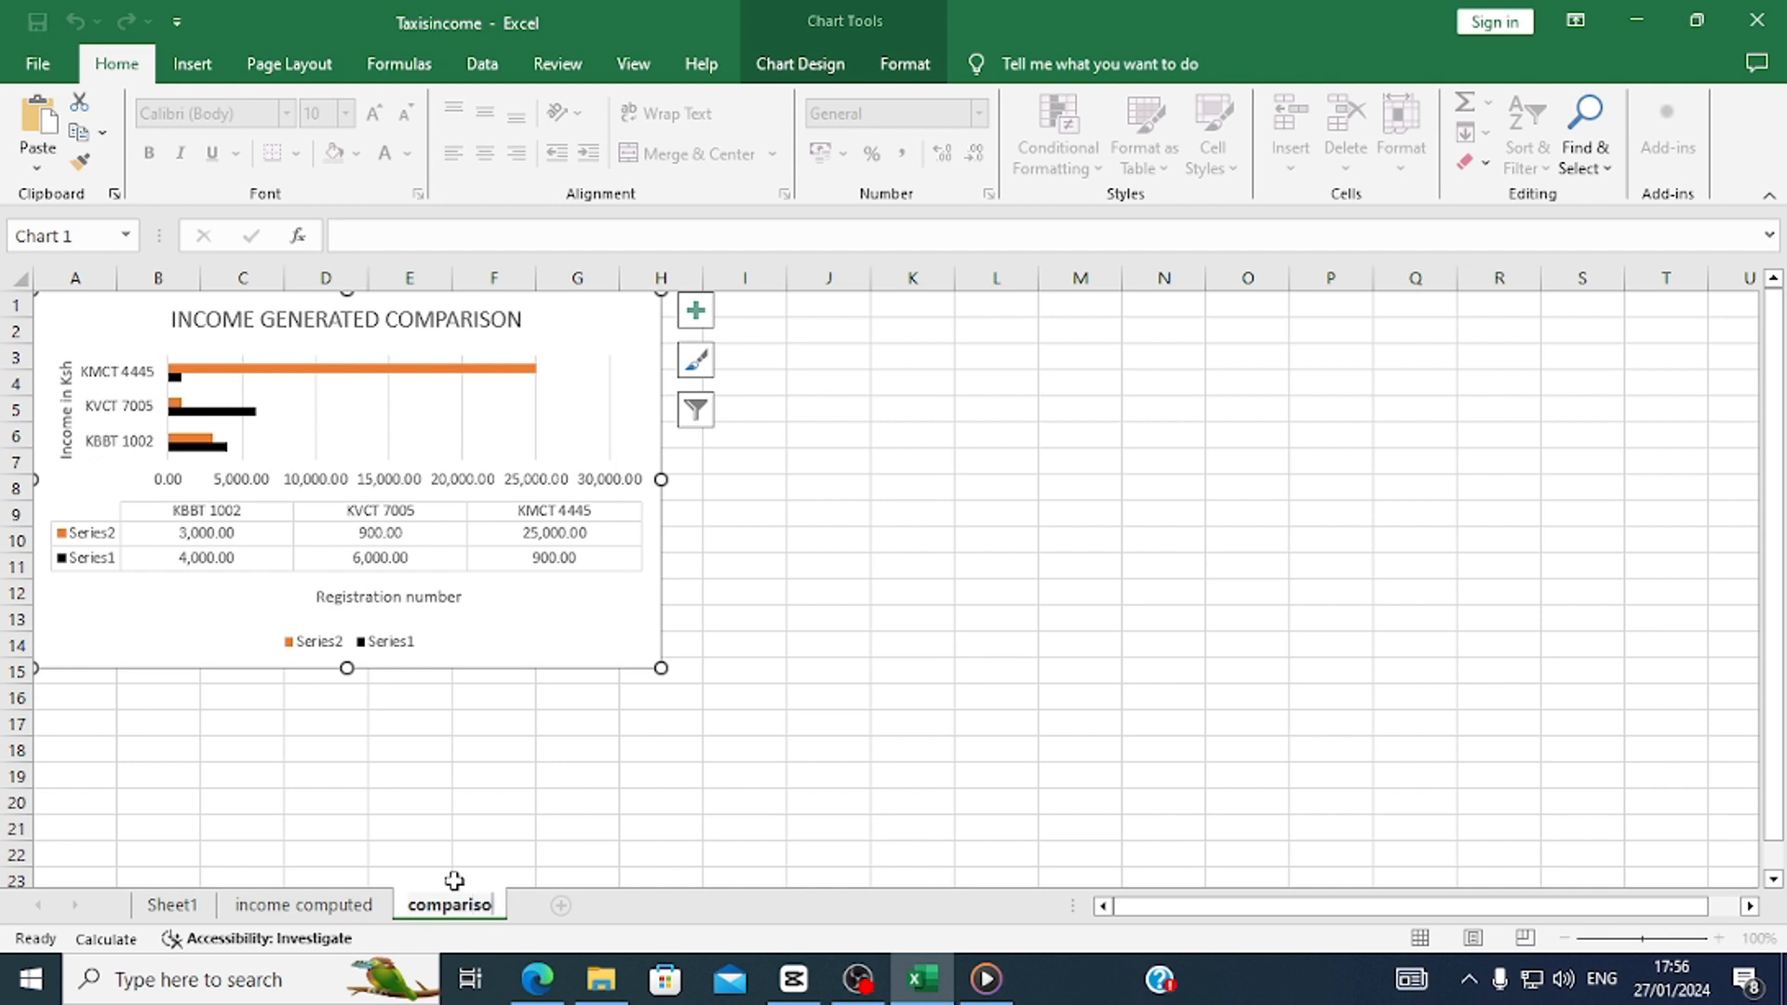
type("n")
left_click(546, 848)
left_click(467, 806)
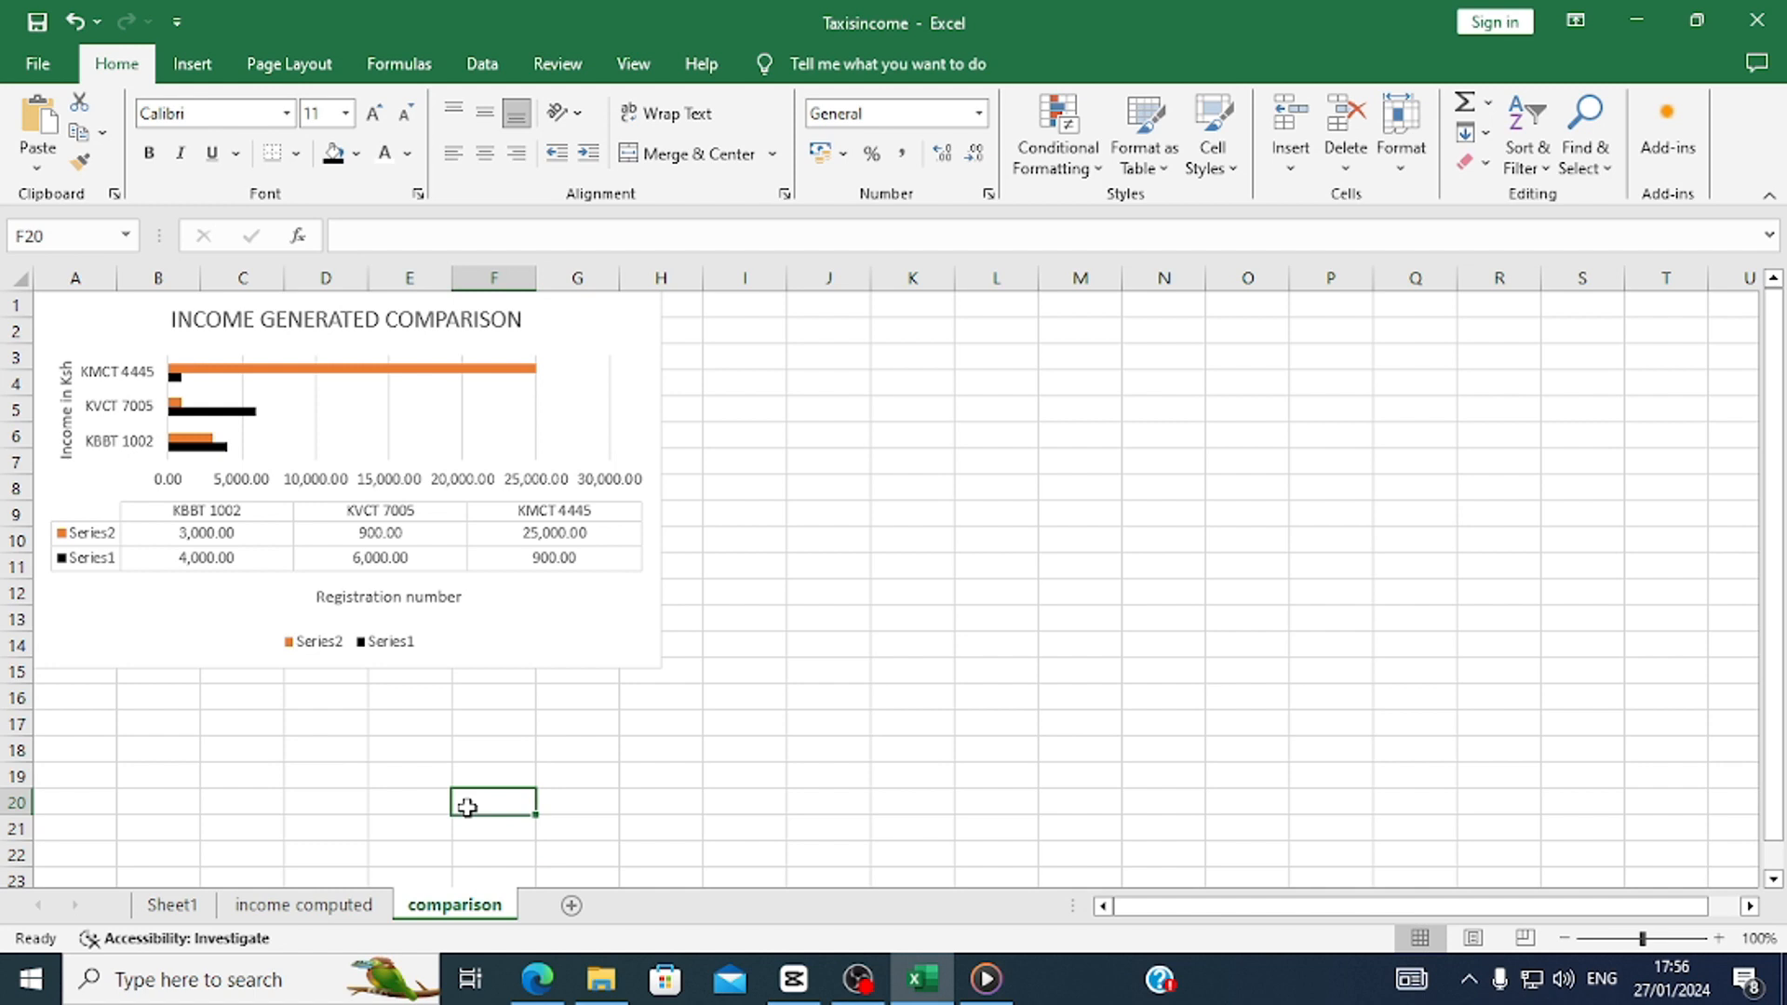
Check the printing question in the exam PDF, and set A1:K17 of the income computed sheet as its print area in Excel.
left_click(921, 981)
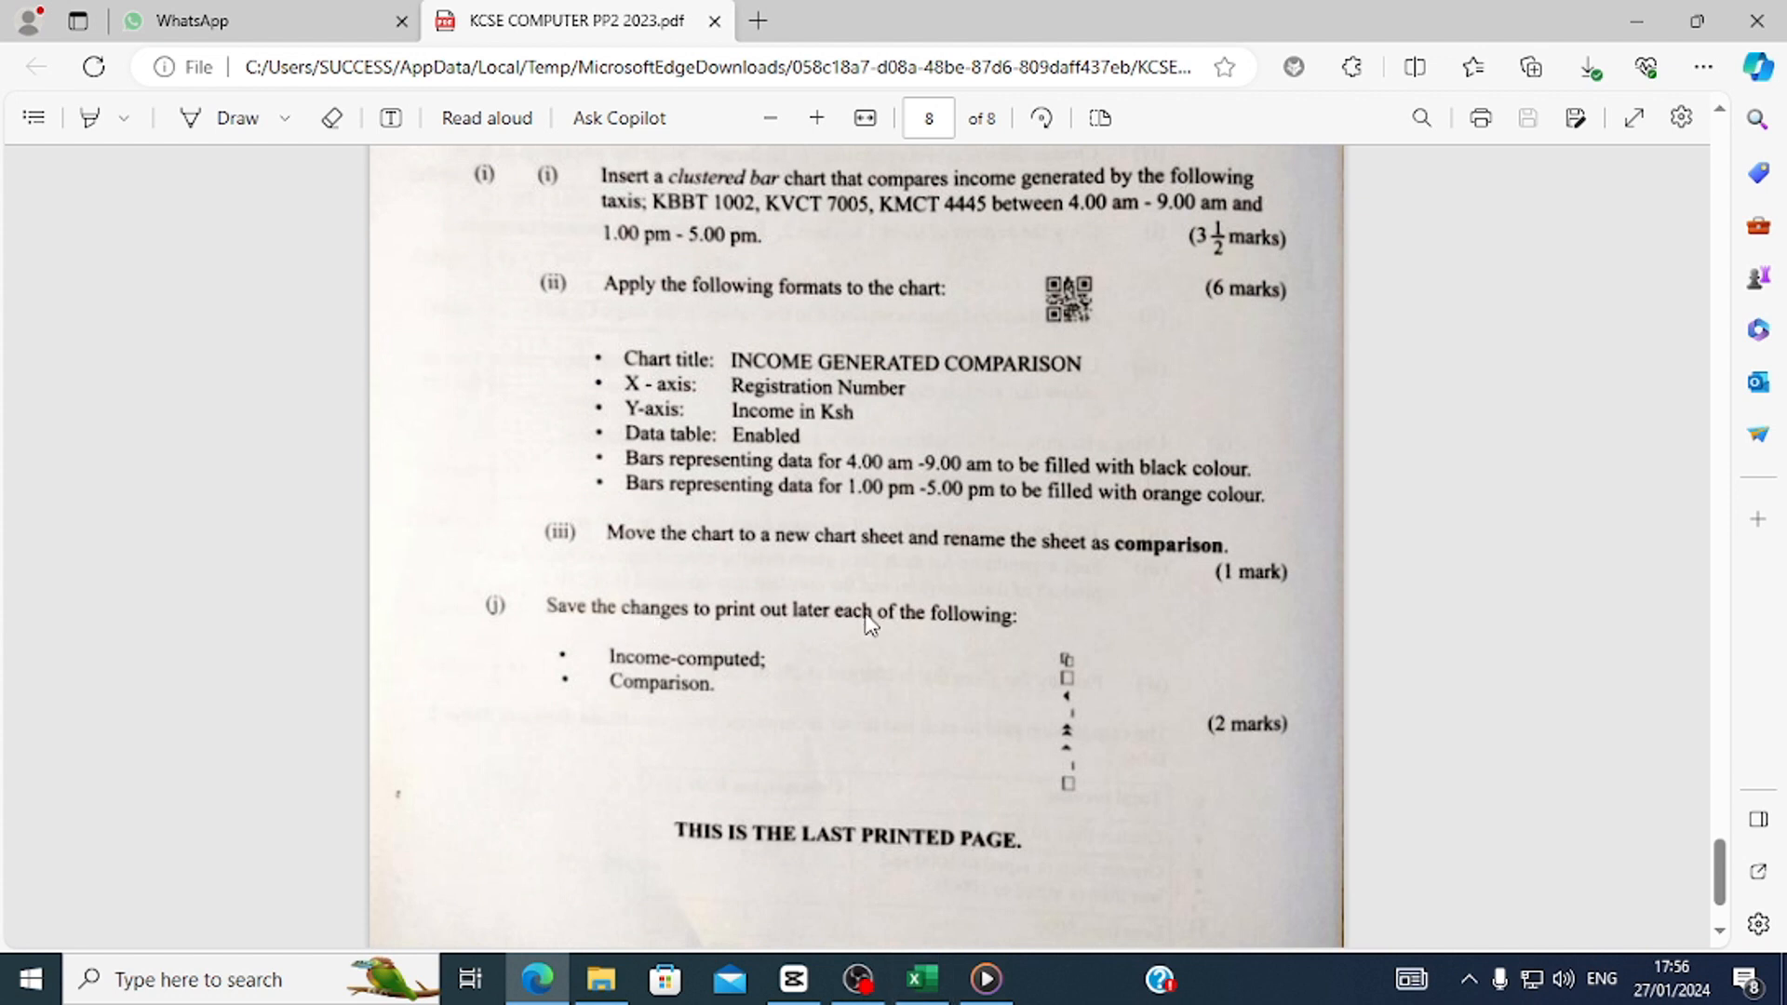
left_click(921, 979)
left_click(296, 906)
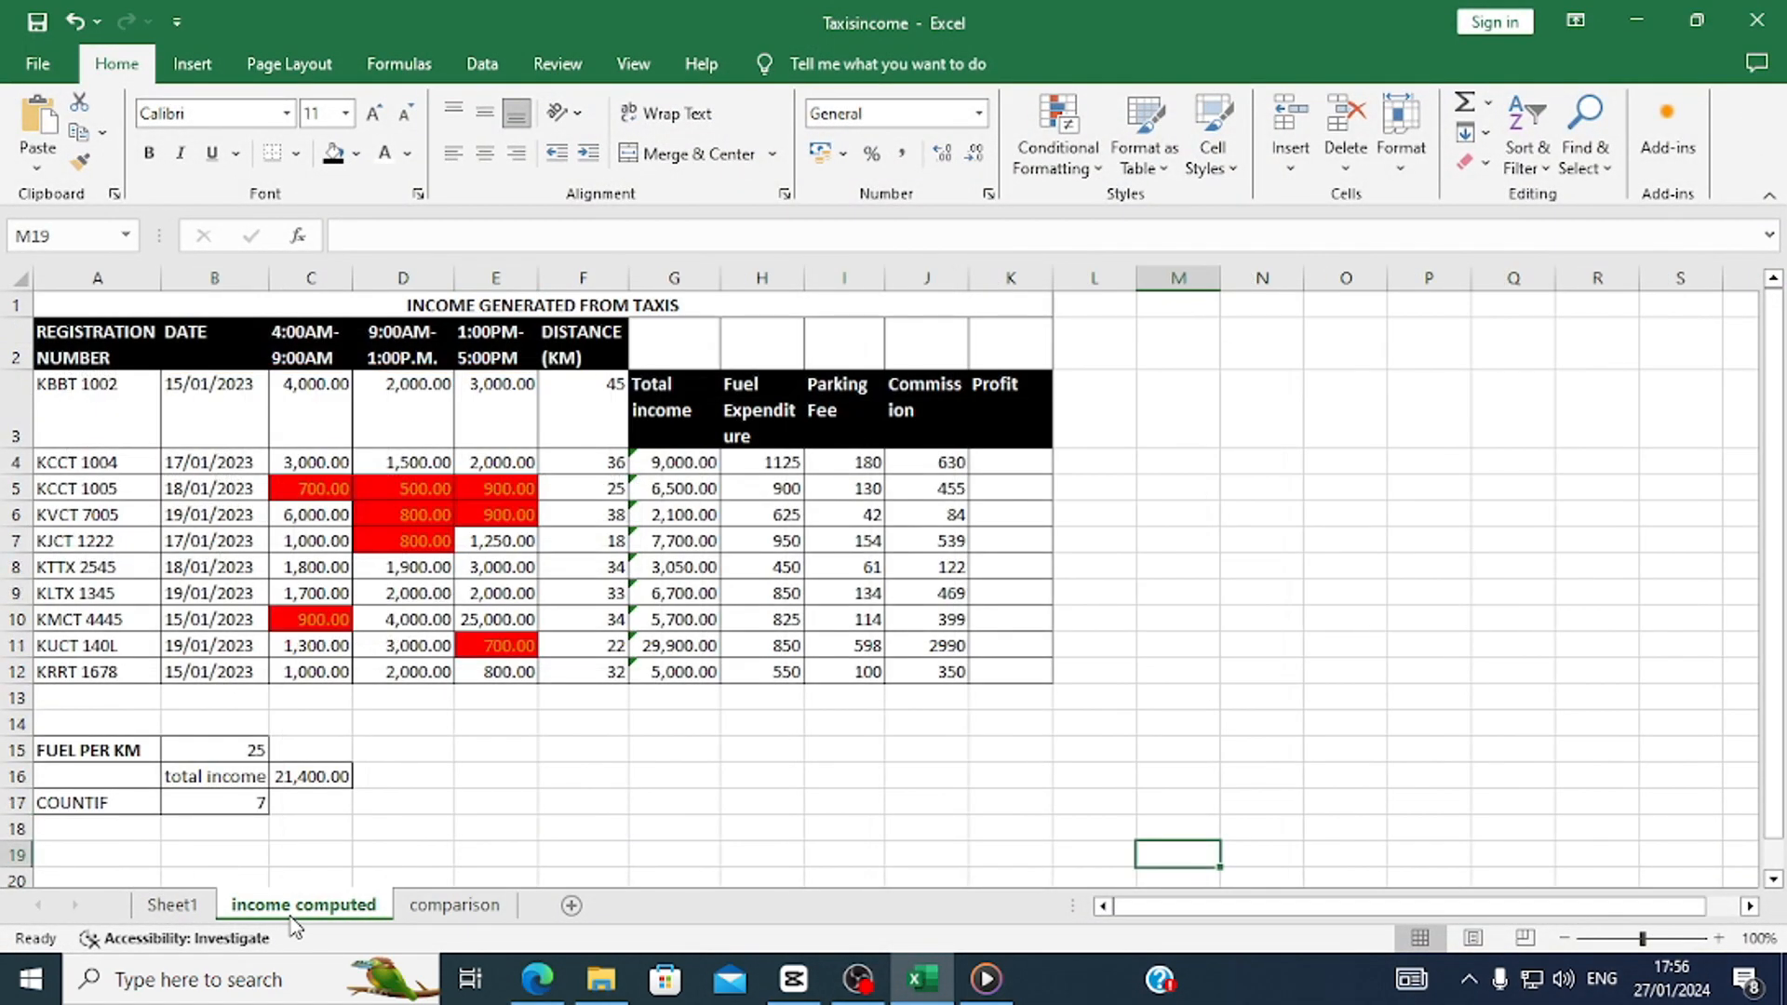
left_click(202, 307)
left_click_drag(203, 307, 757, 810)
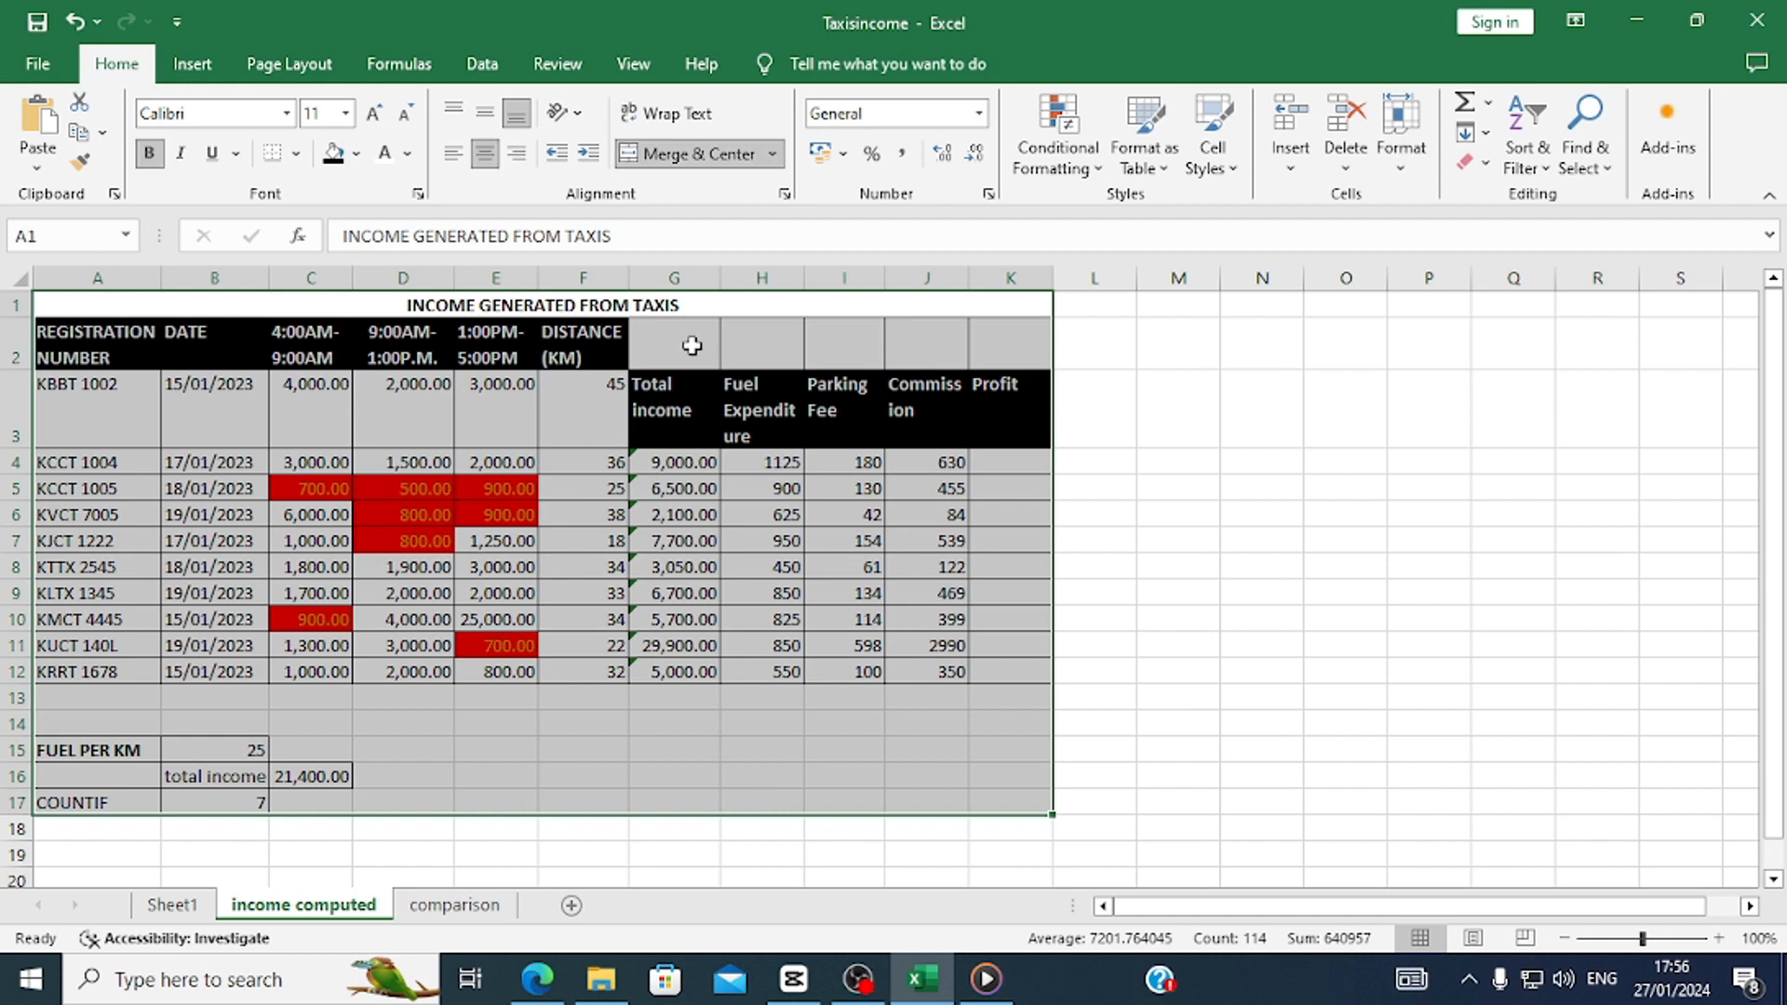
left_click(305, 69)
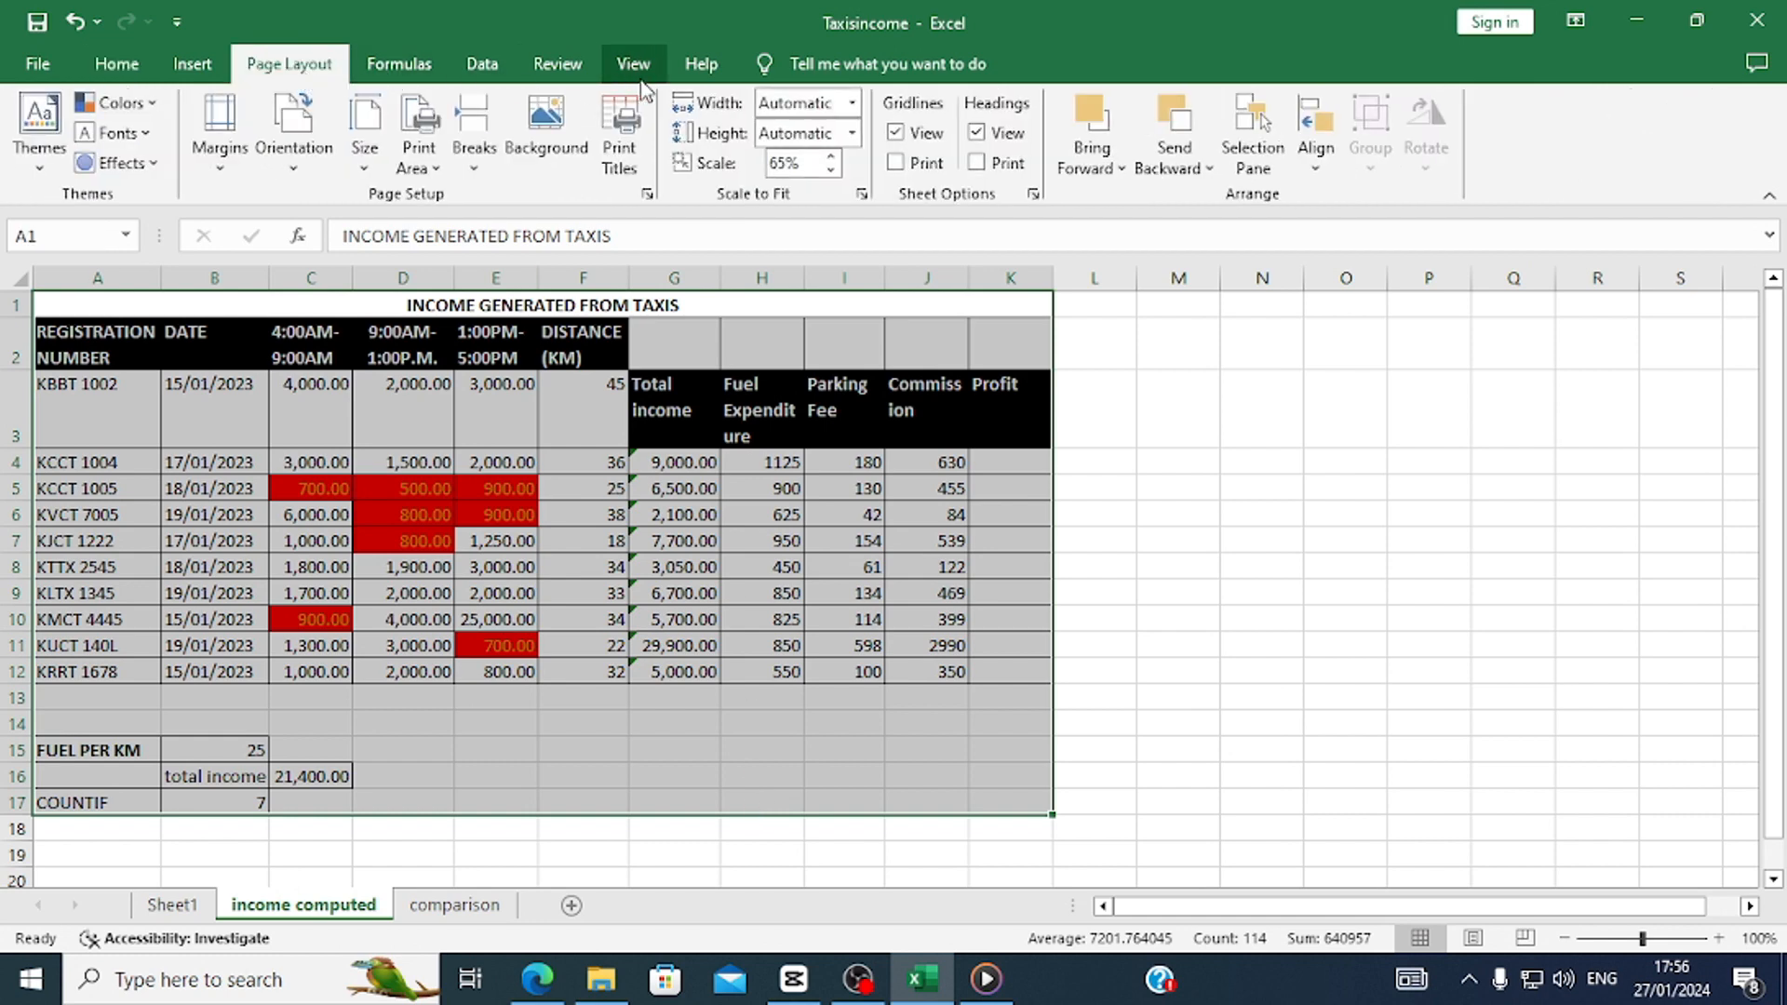
left_click(419, 157)
left_click(459, 197)
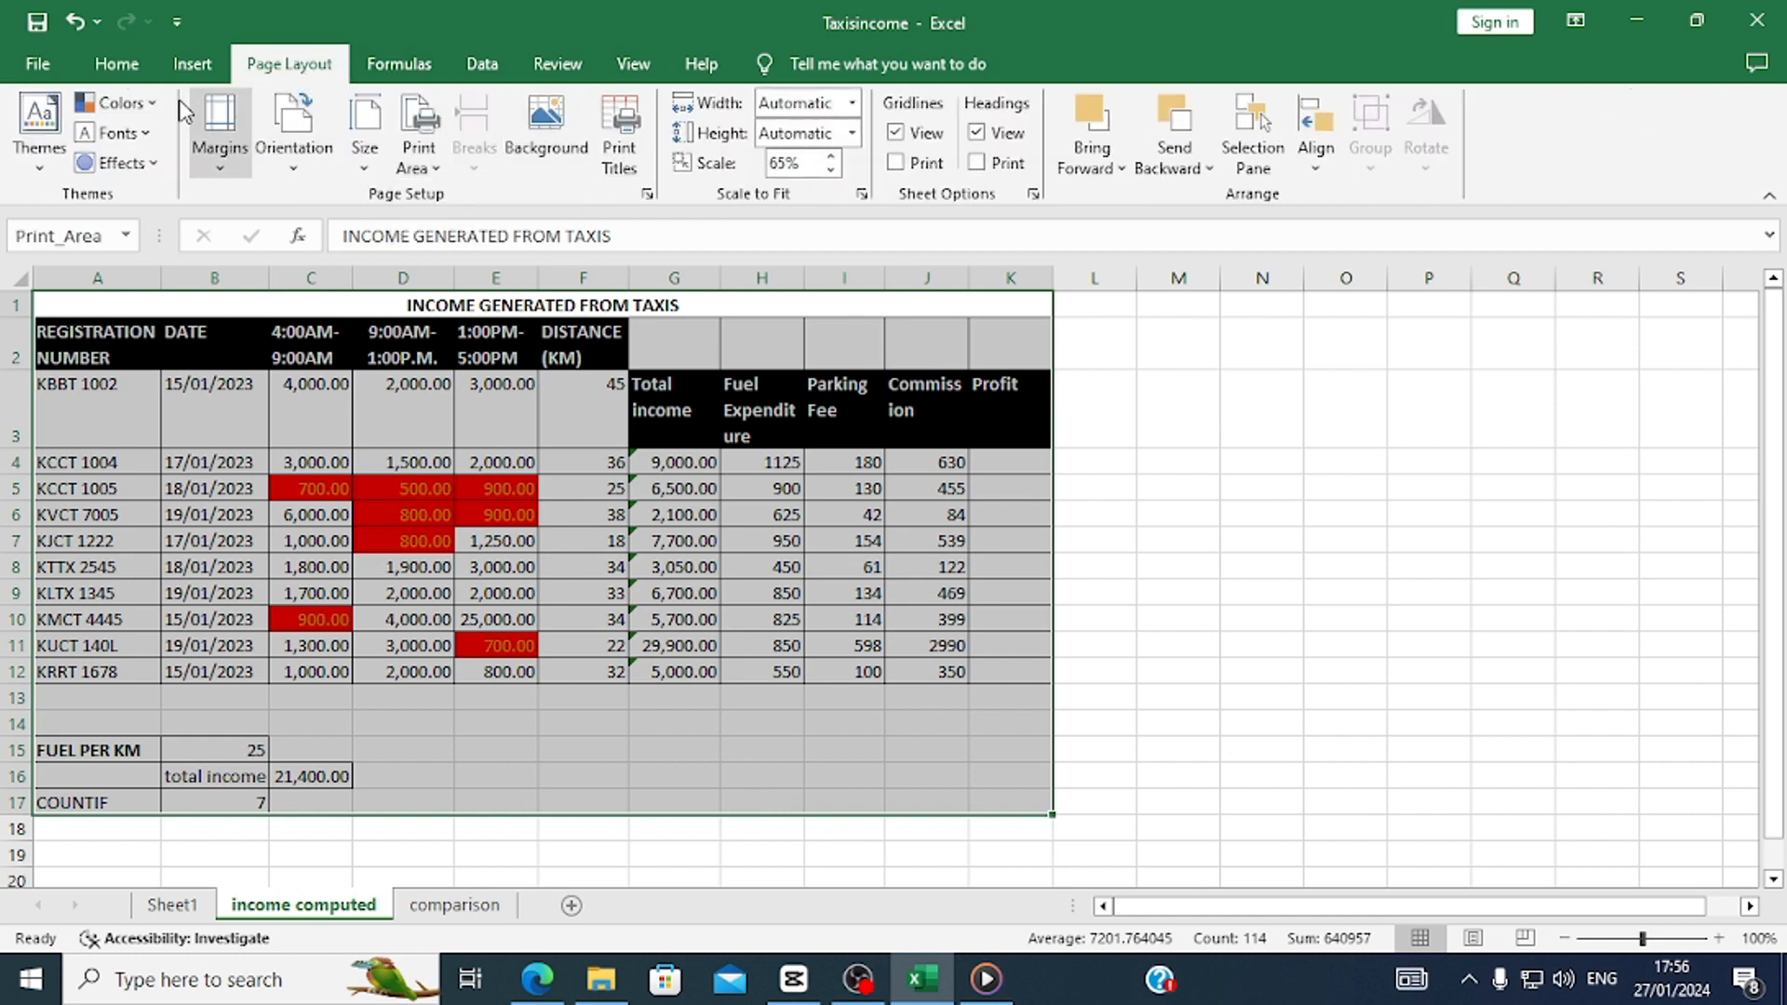
Set the print scaling of the income computed sheet to Fit All Columns on One Page and return to the workbook.
left_click(35, 63)
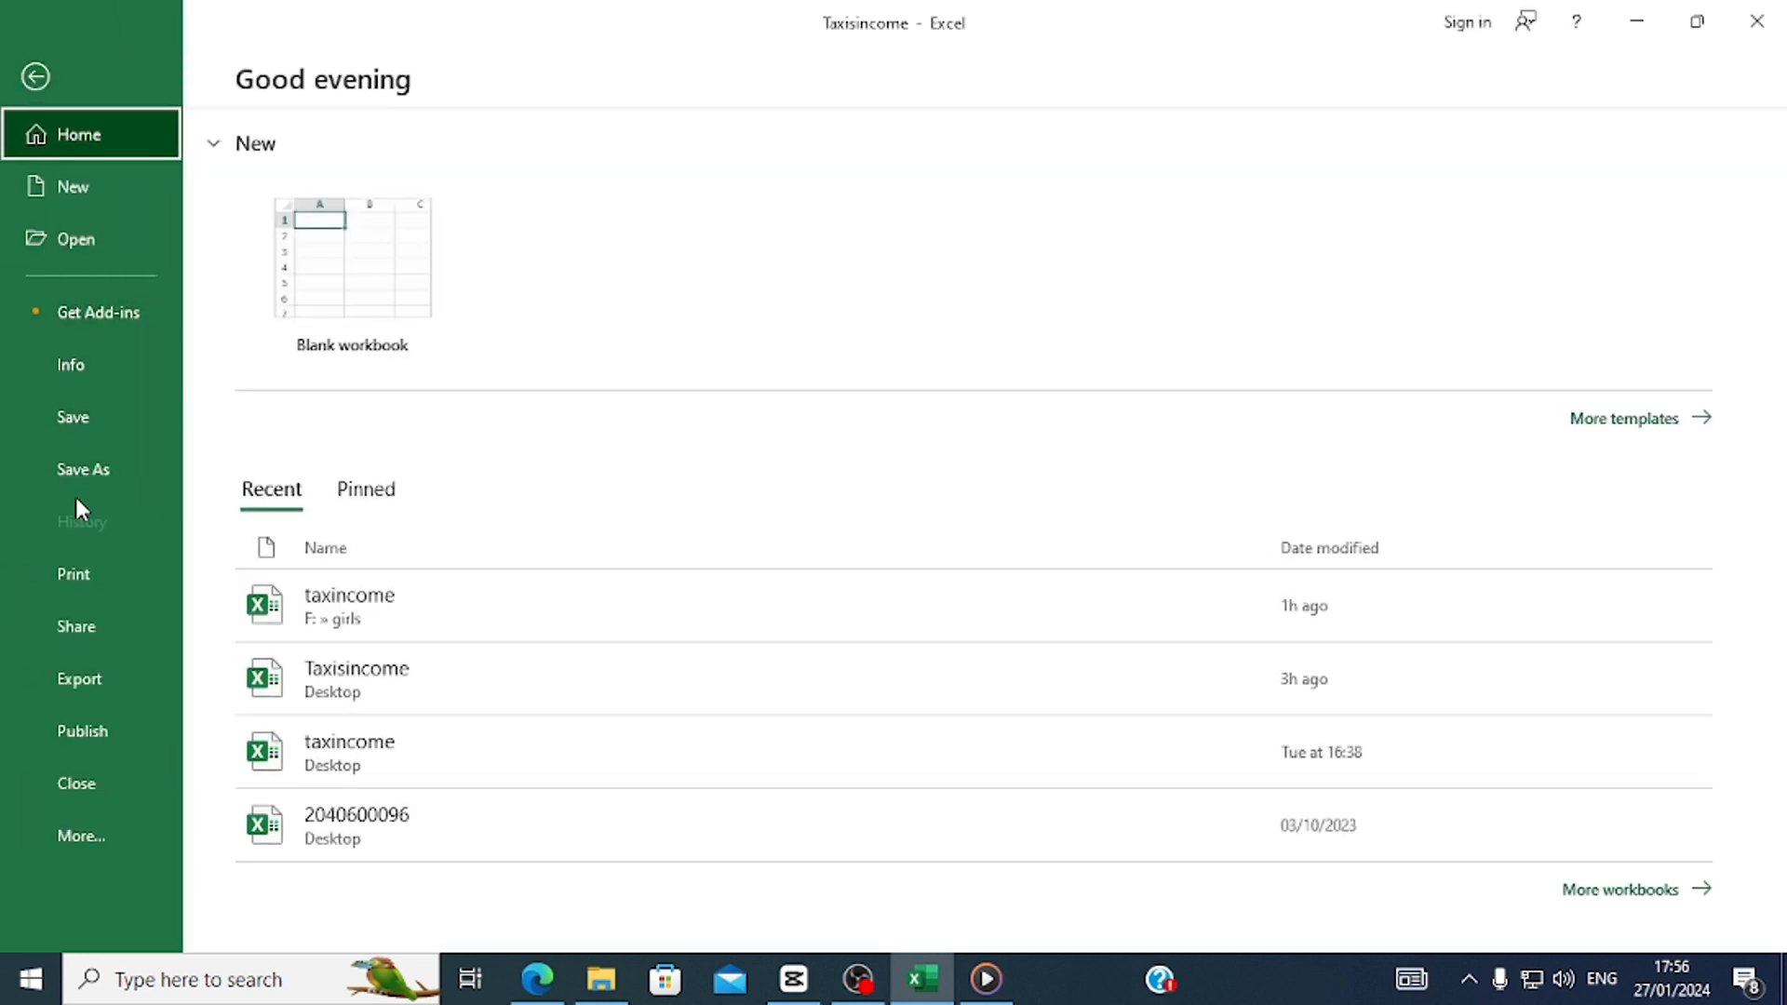
left_click(76, 575)
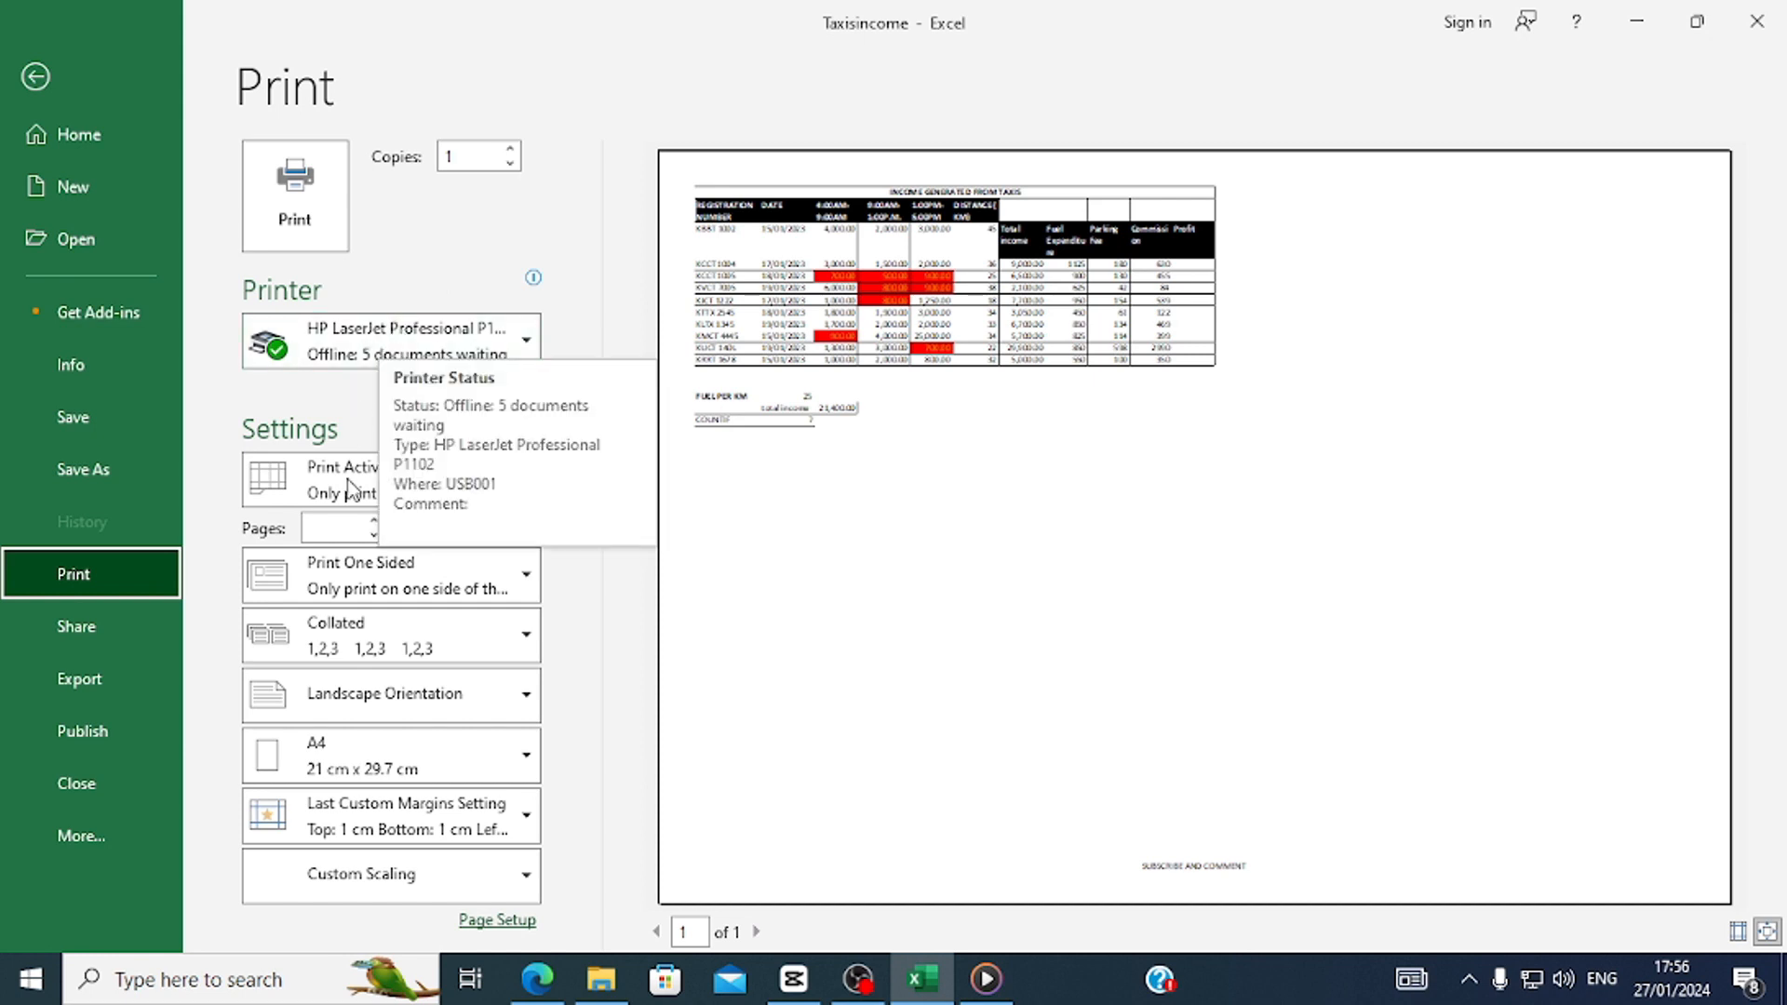
left_click(340, 899)
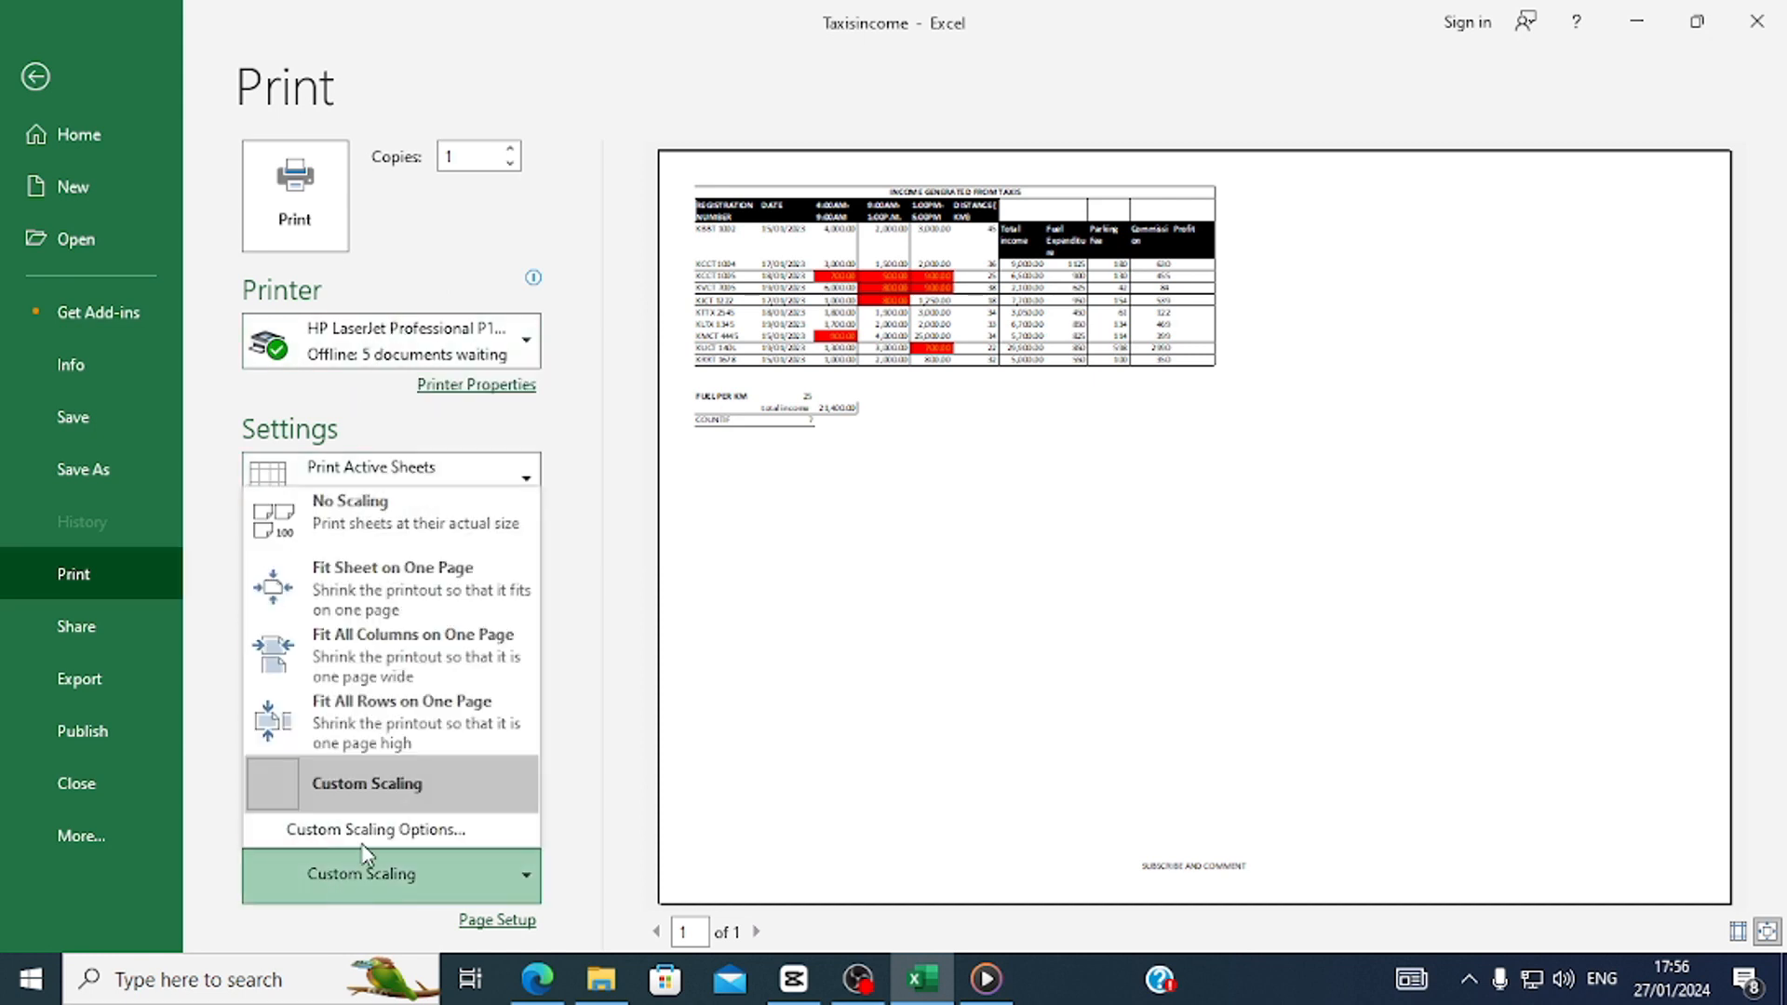
left_click(409, 664)
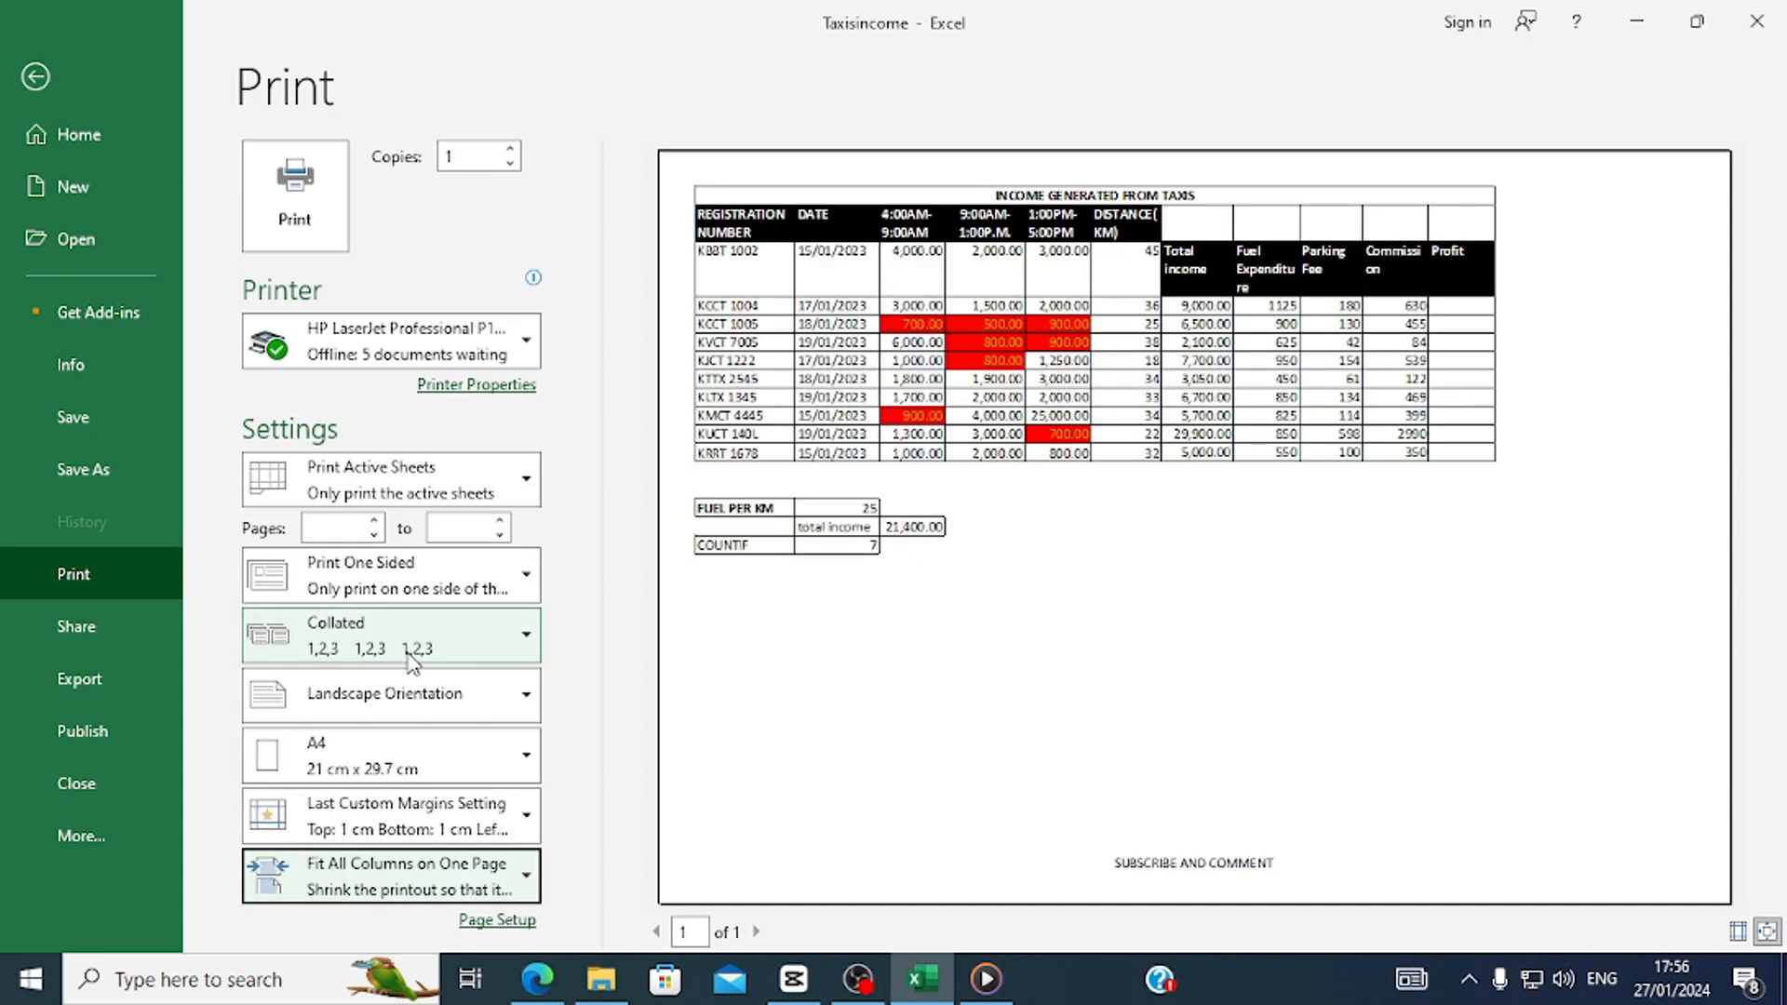
left_click(393, 889)
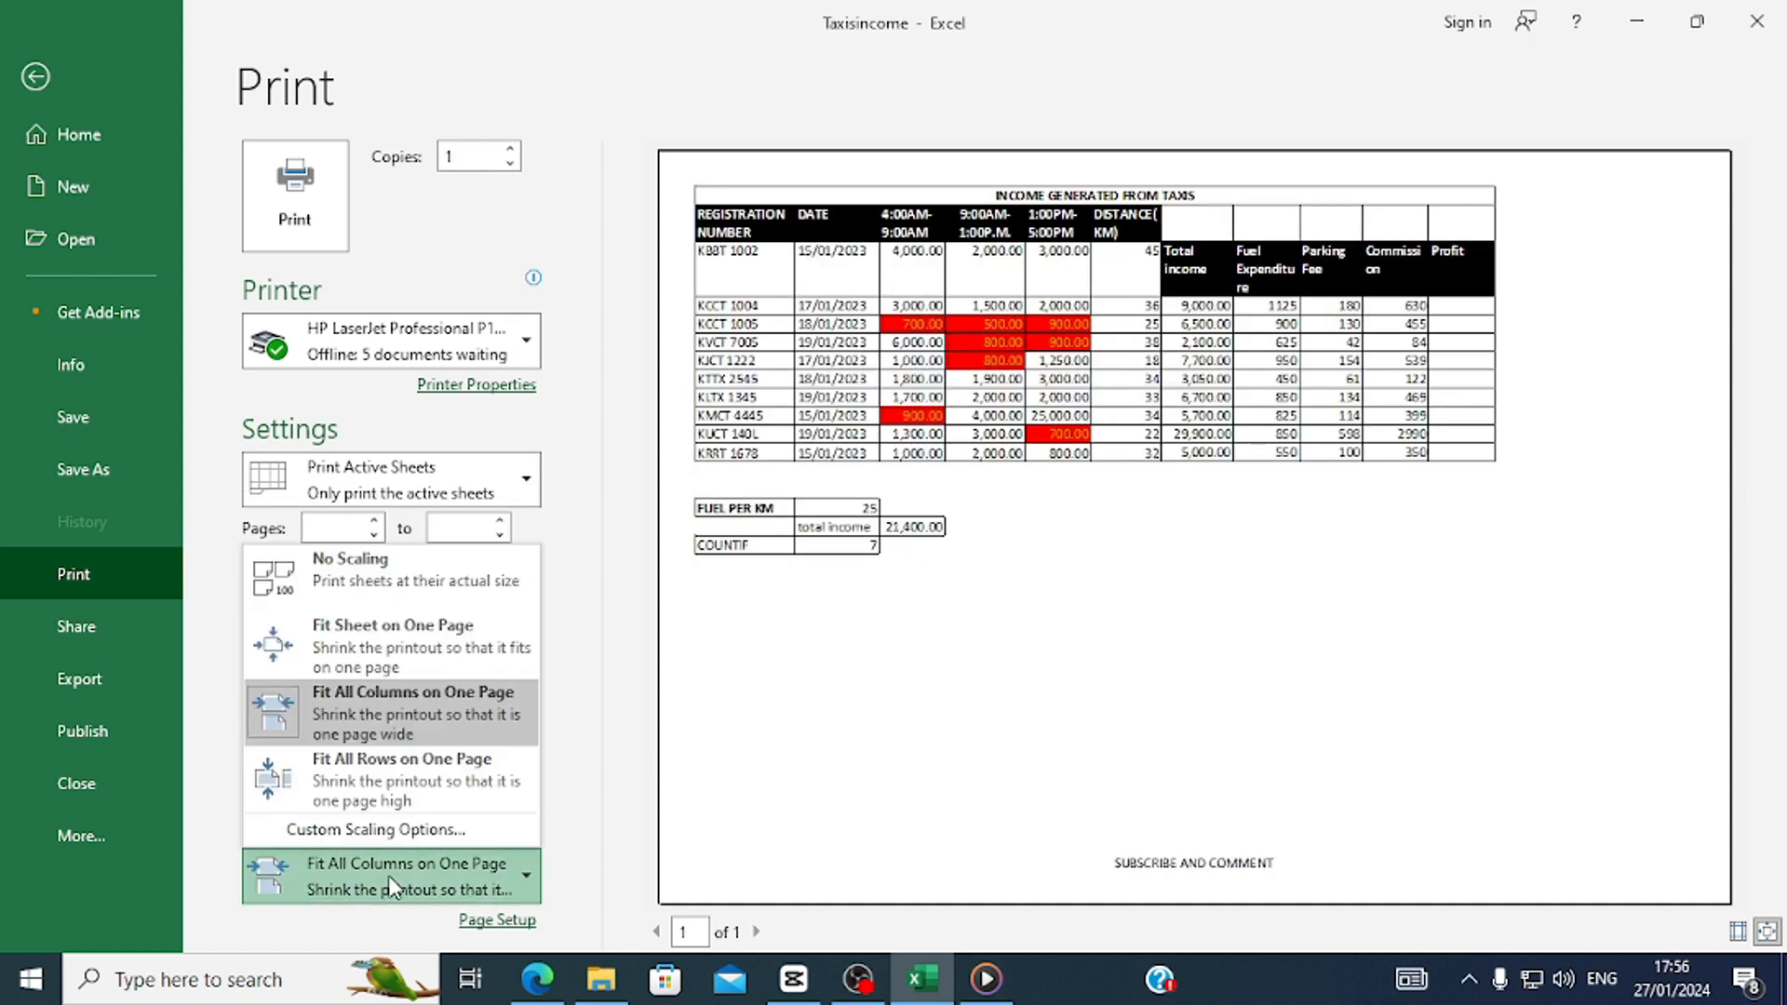
left_click(389, 698)
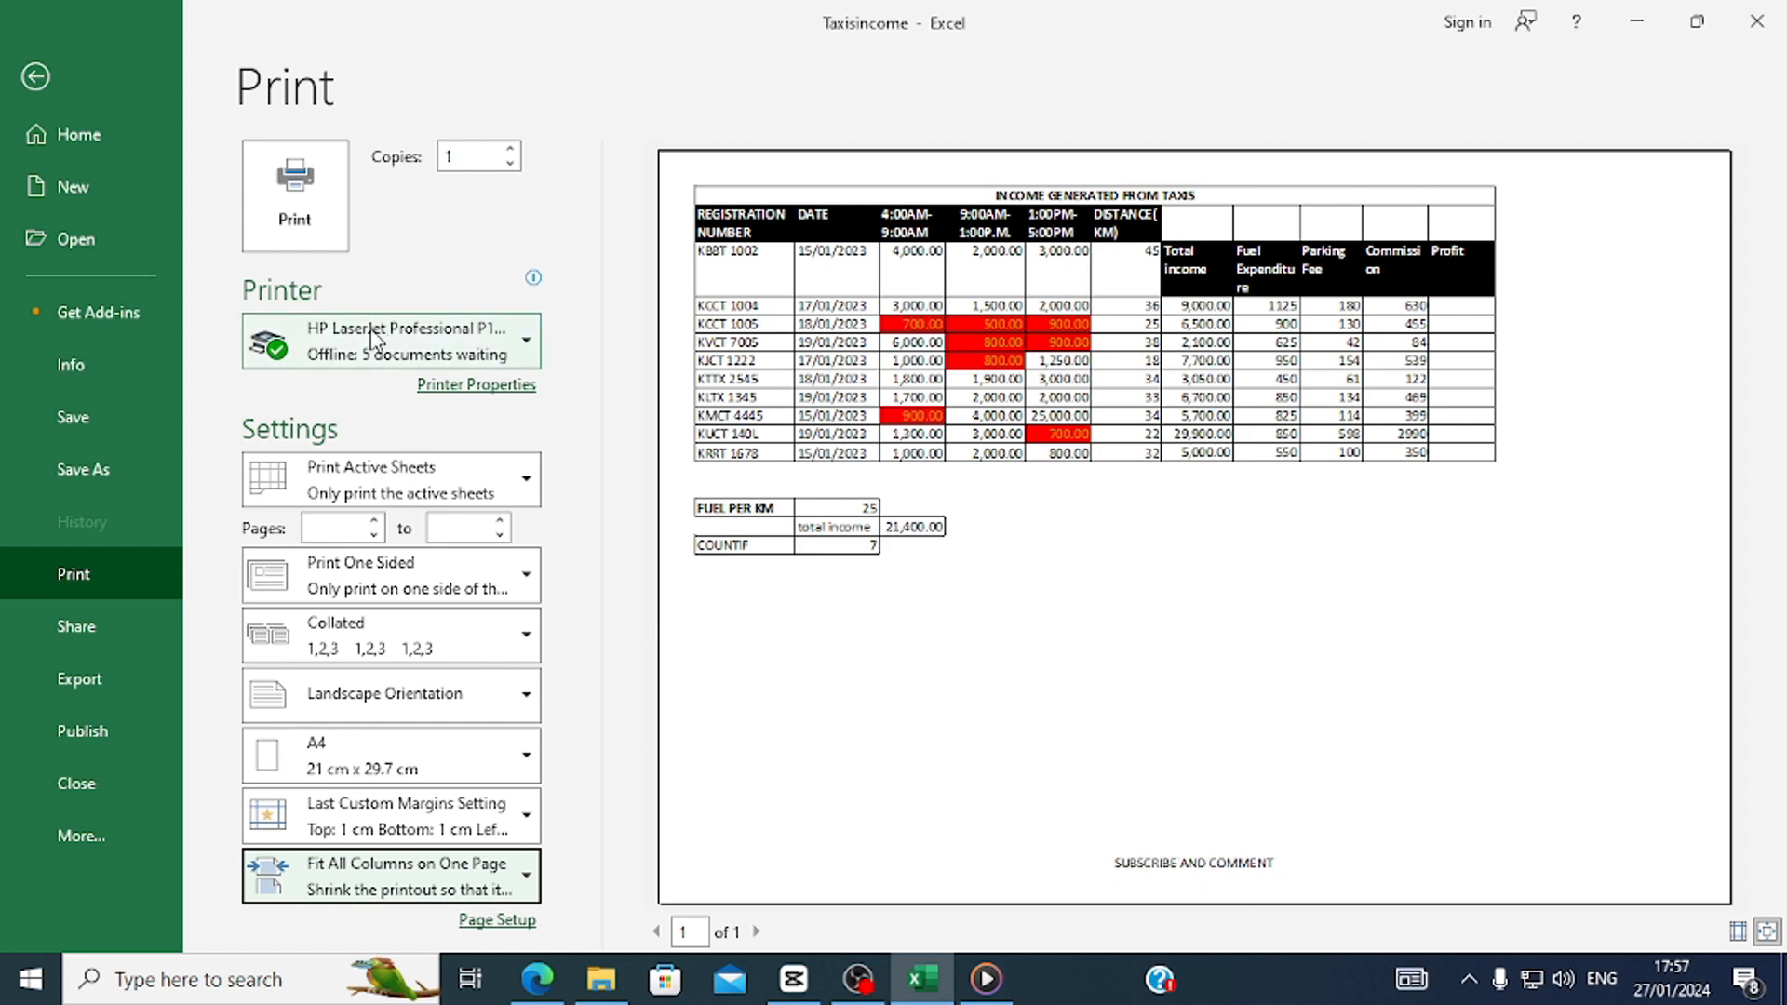
left_click(58, 84)
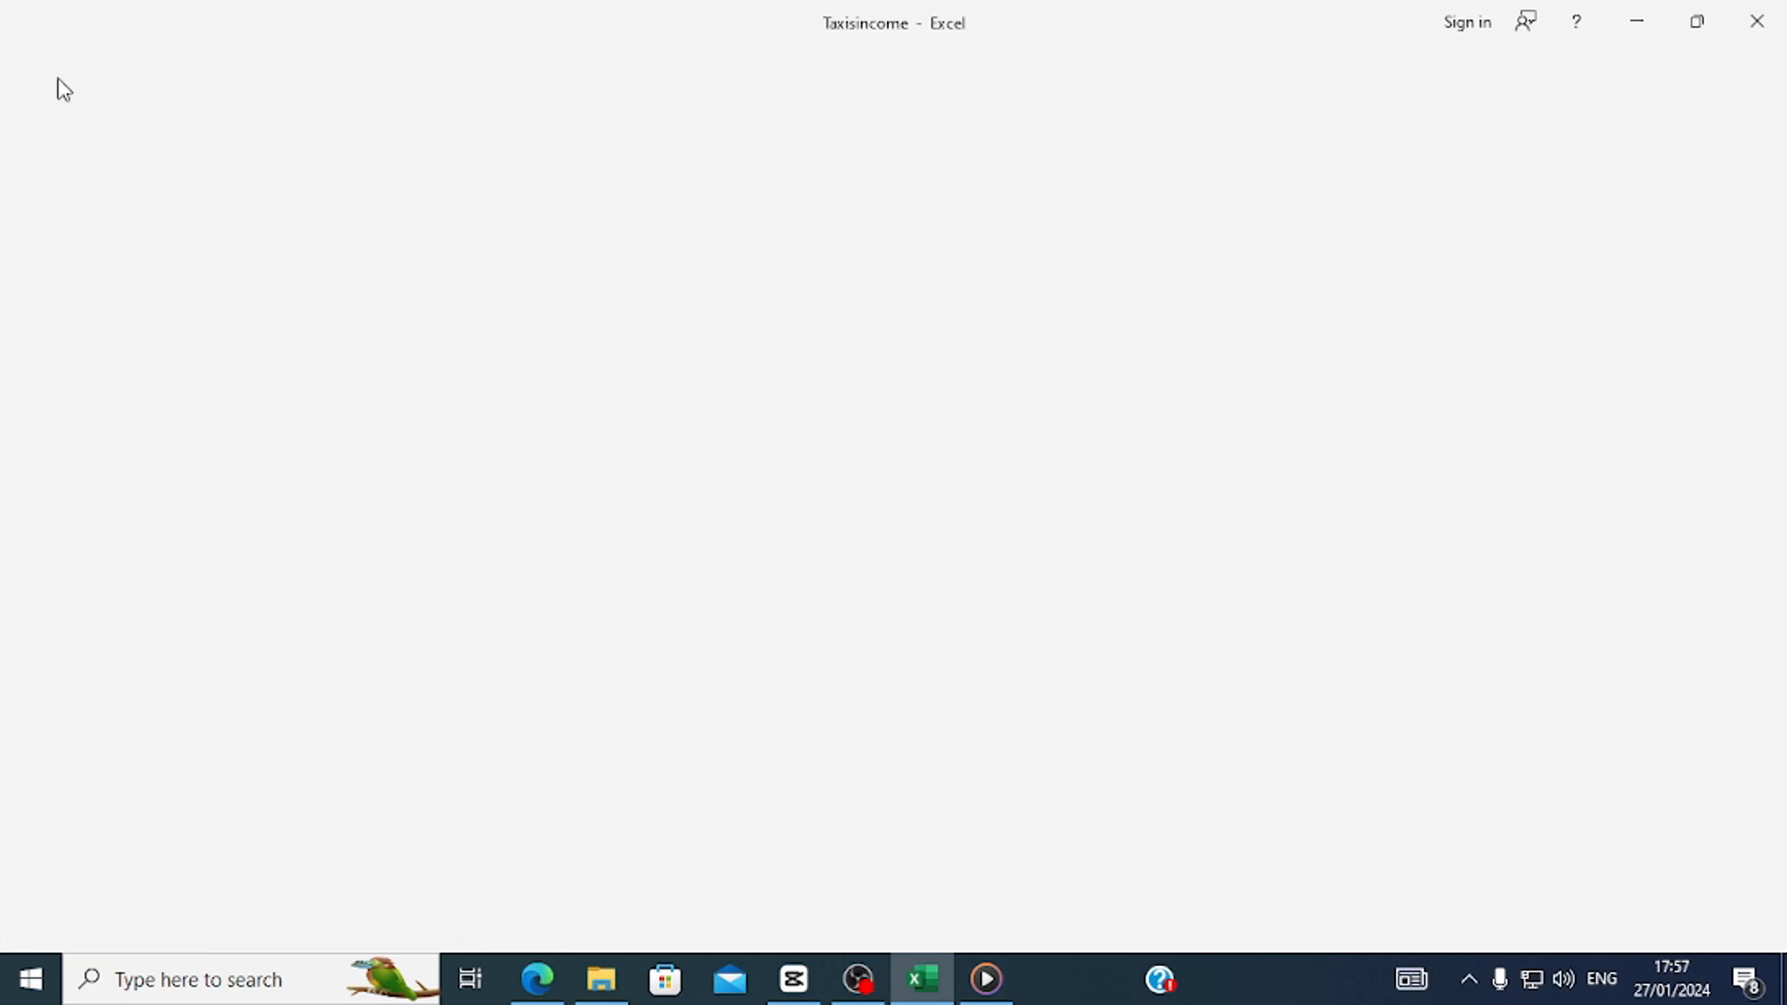
Preview the printout of the income comparison chart alone from the comparison sheet, and return to the income computed sheet.
left_click(454, 905)
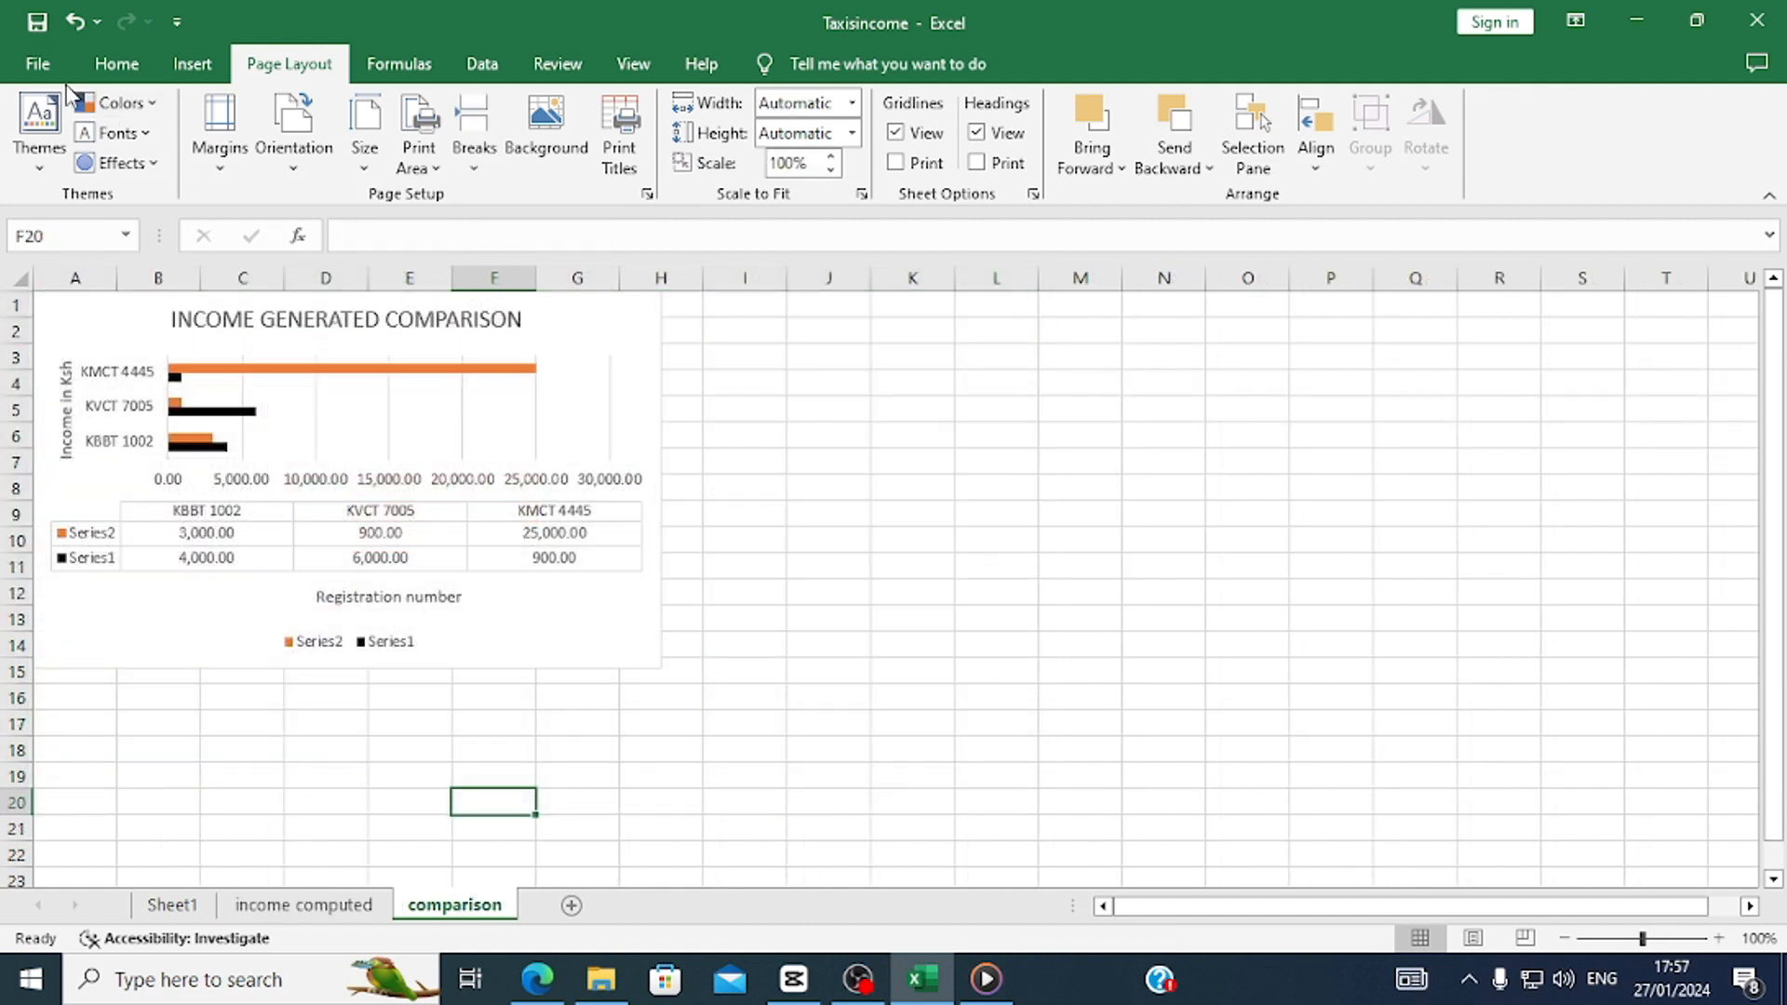
left_click(56, 315)
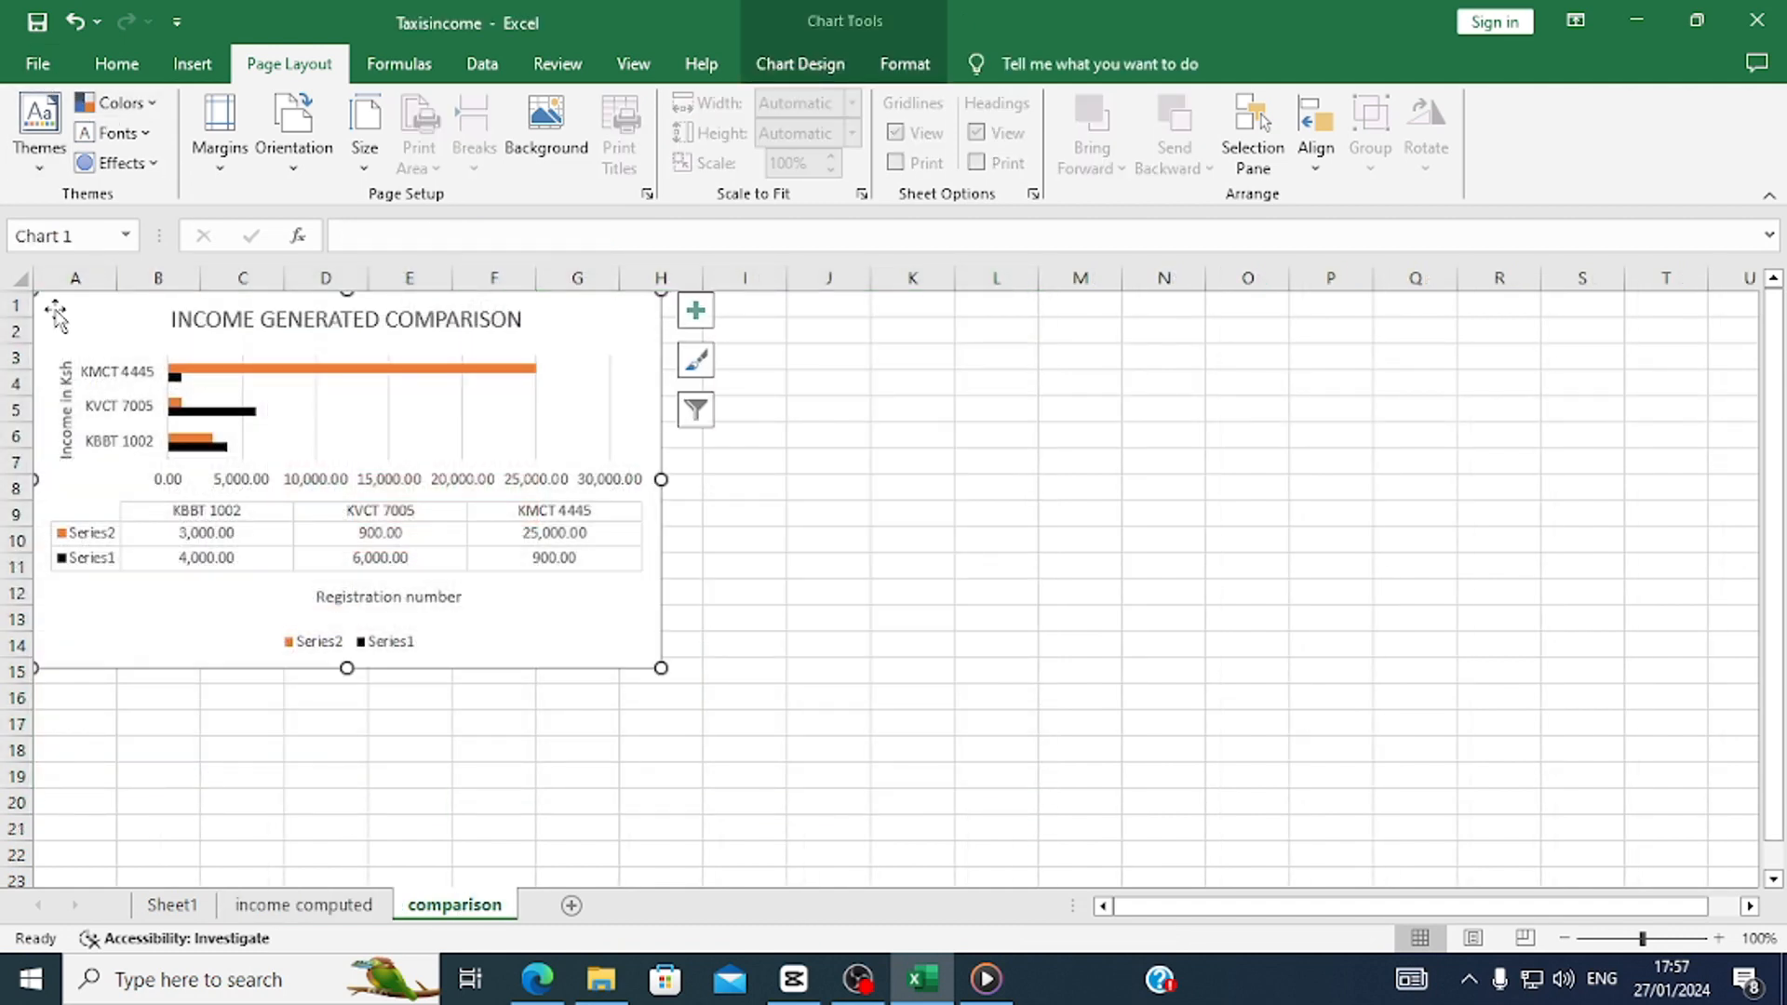
left_click(45, 70)
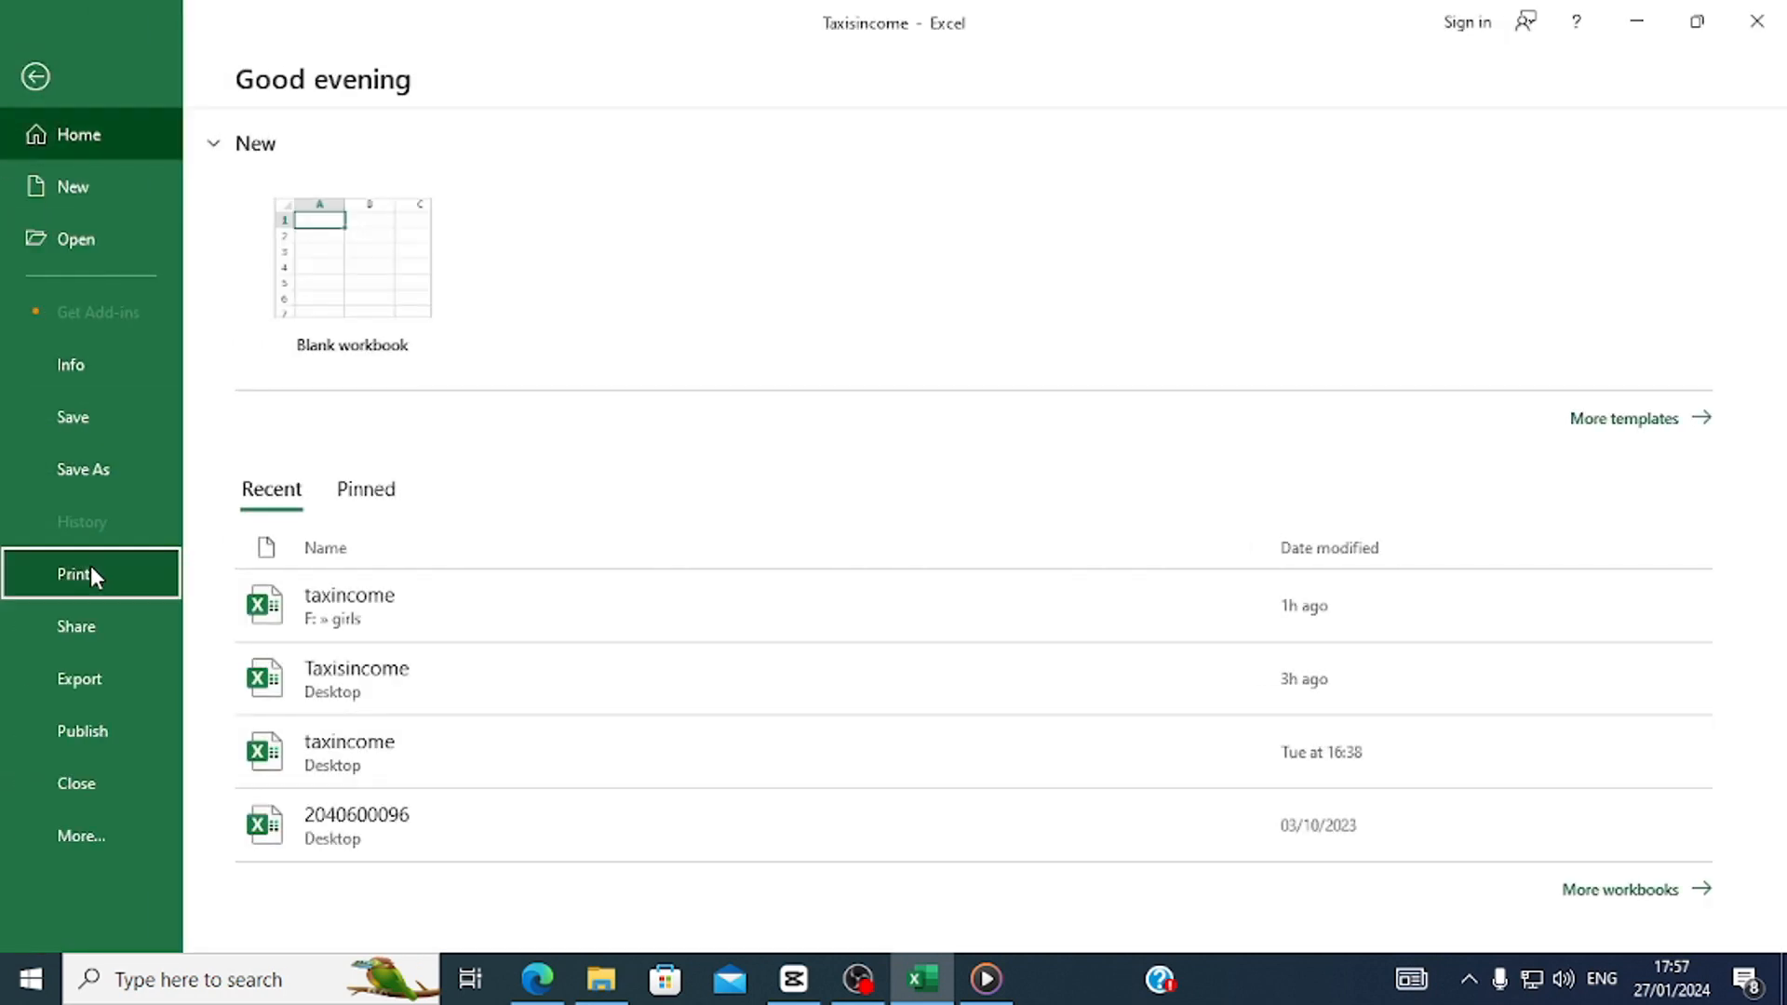
left_click(97, 569)
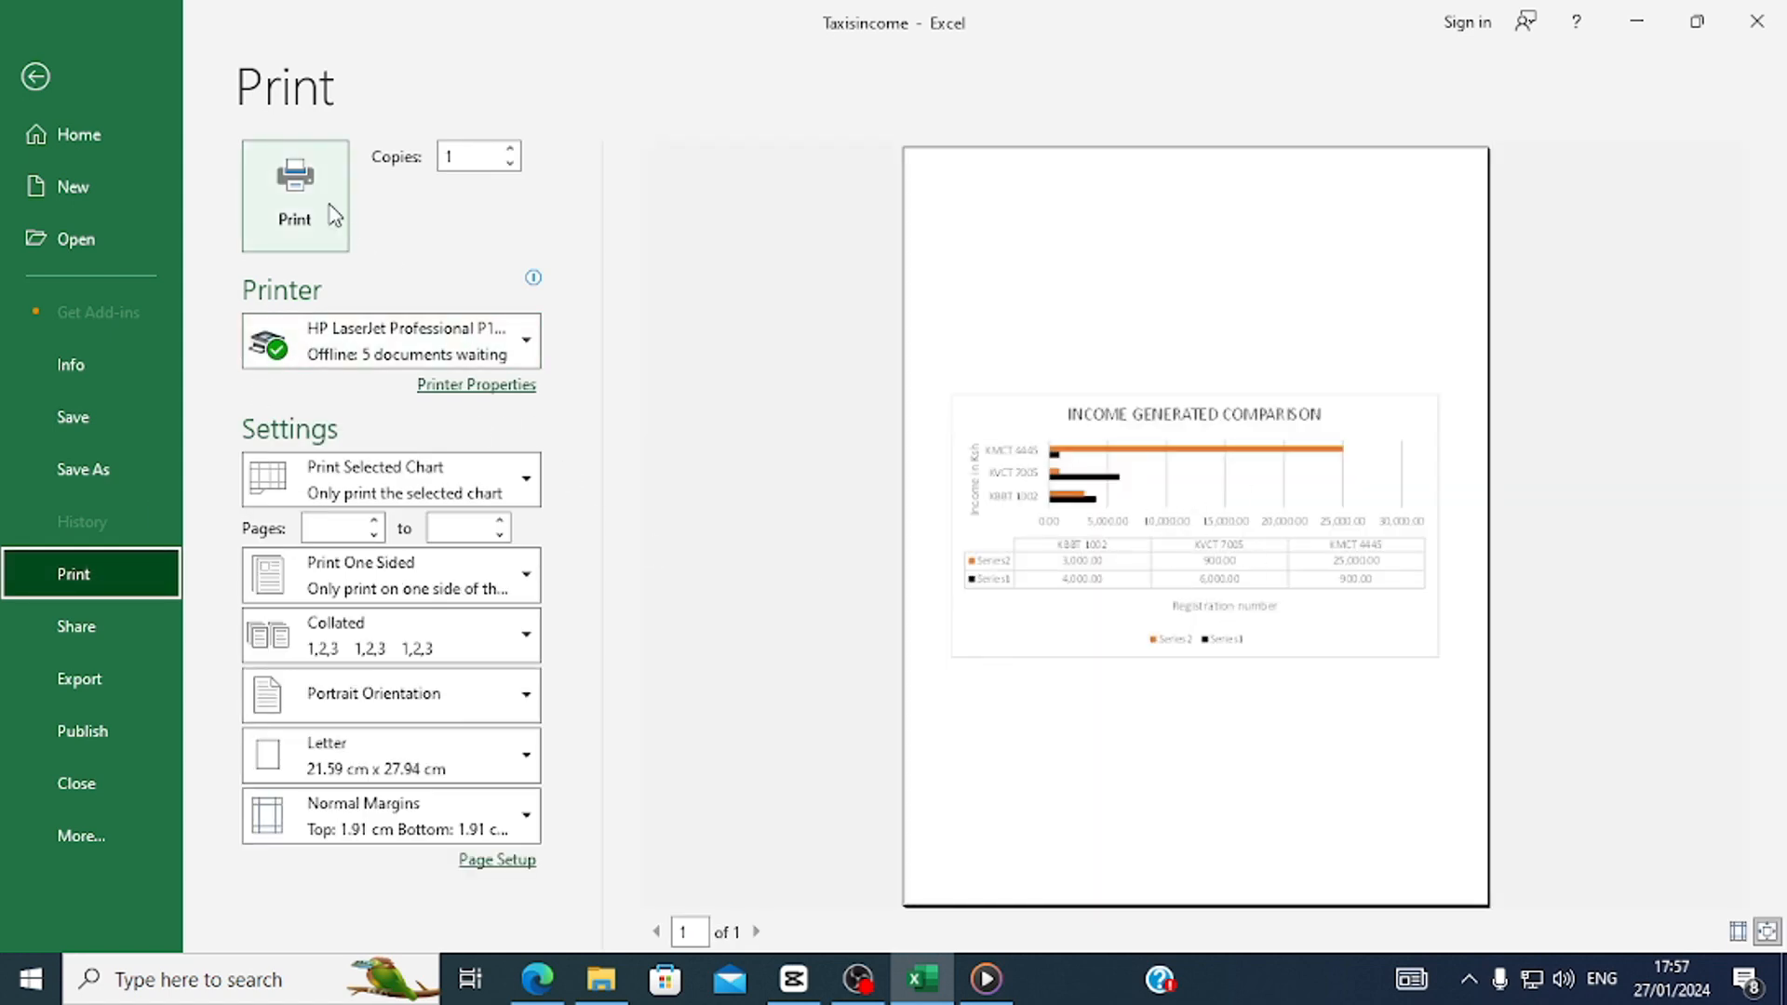
mouse_move(350, 361)
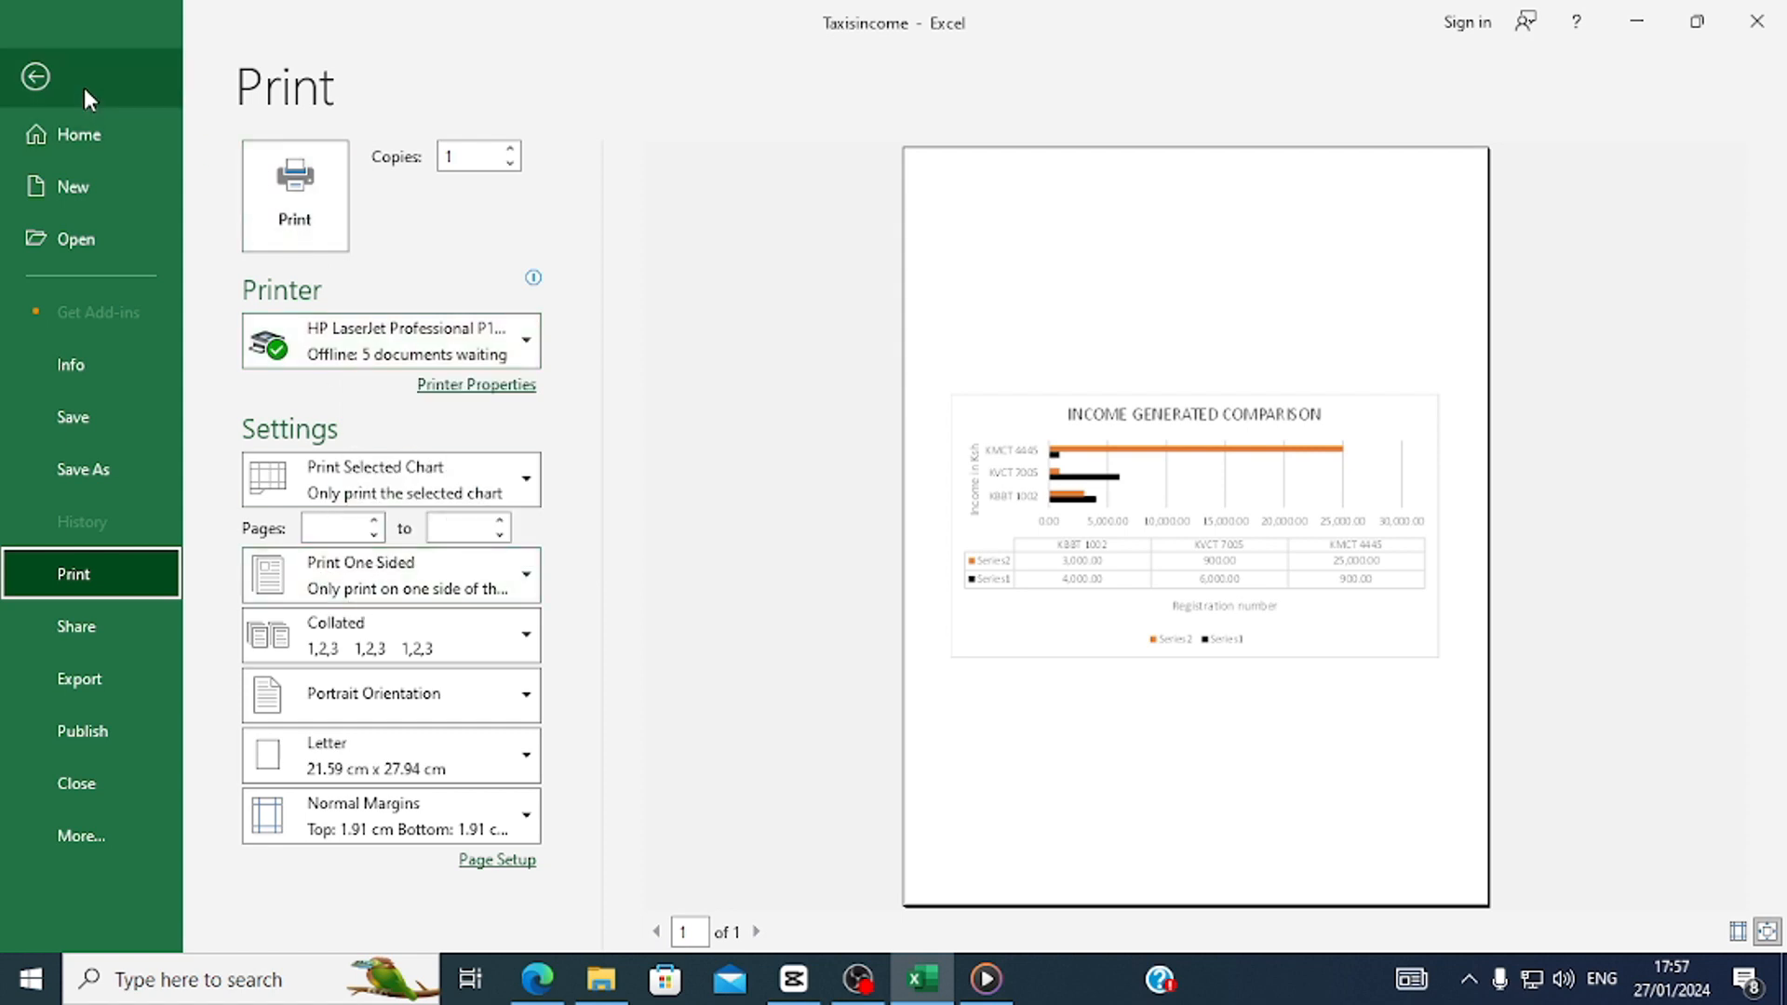
left_click(38, 78)
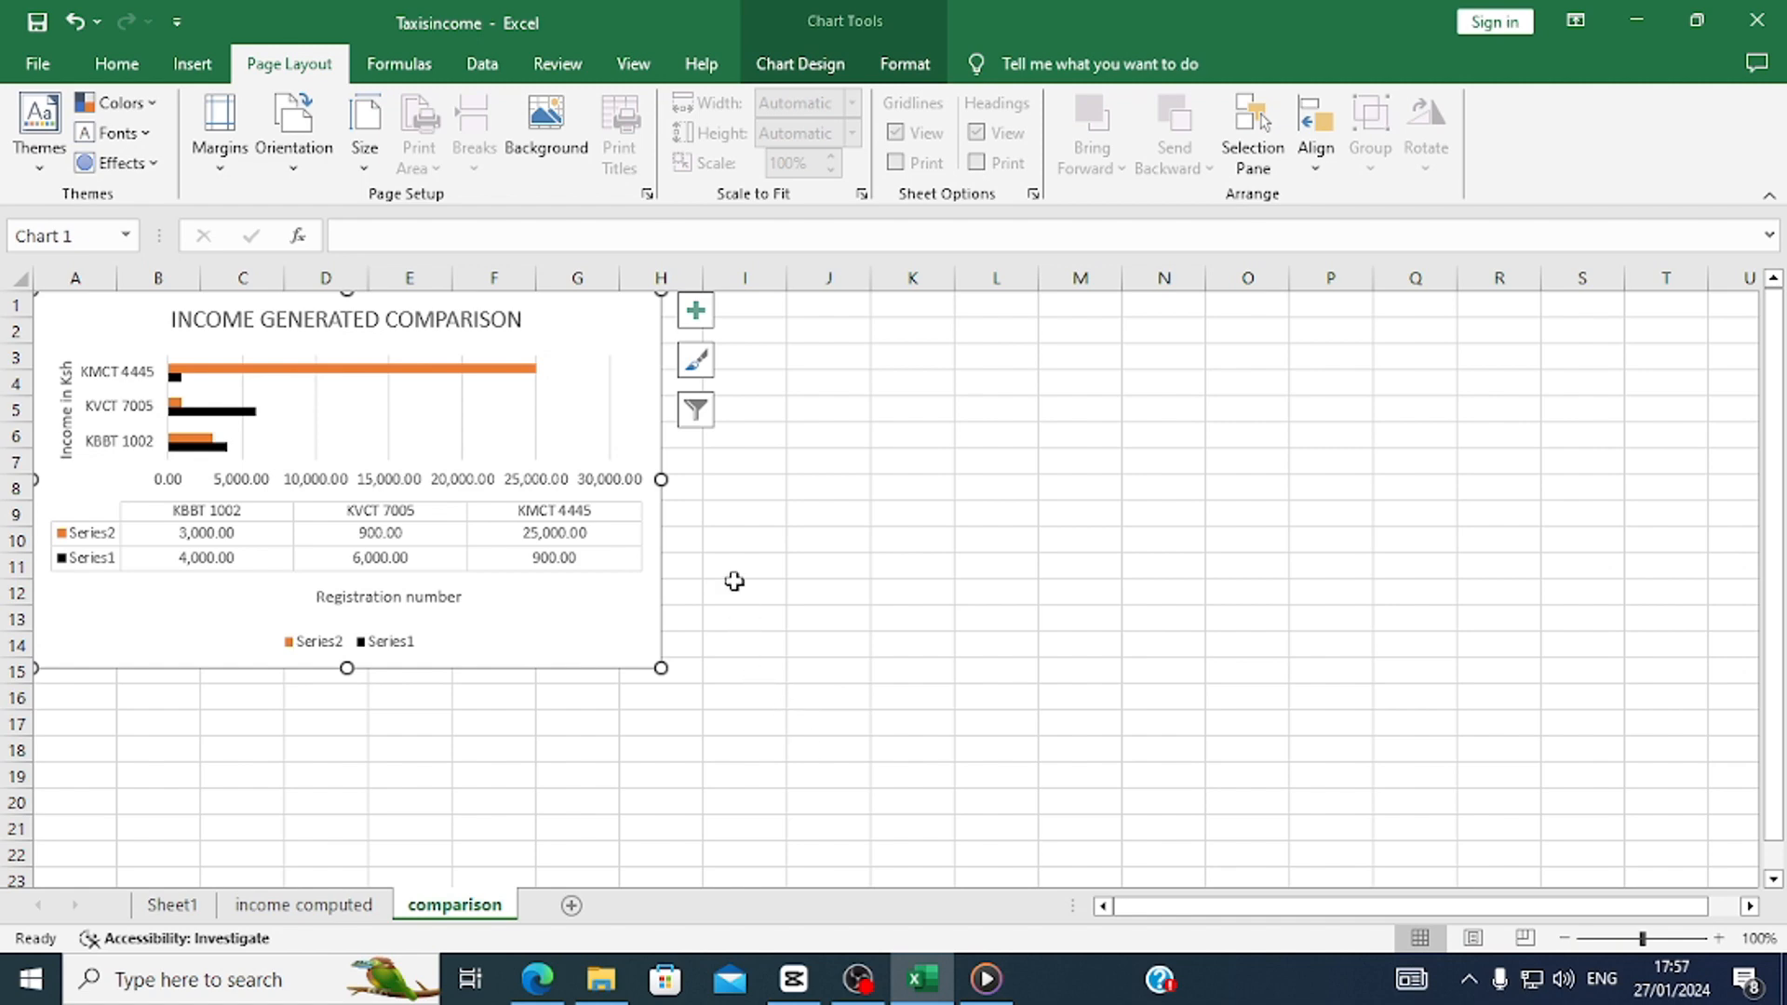
left_click(247, 904)
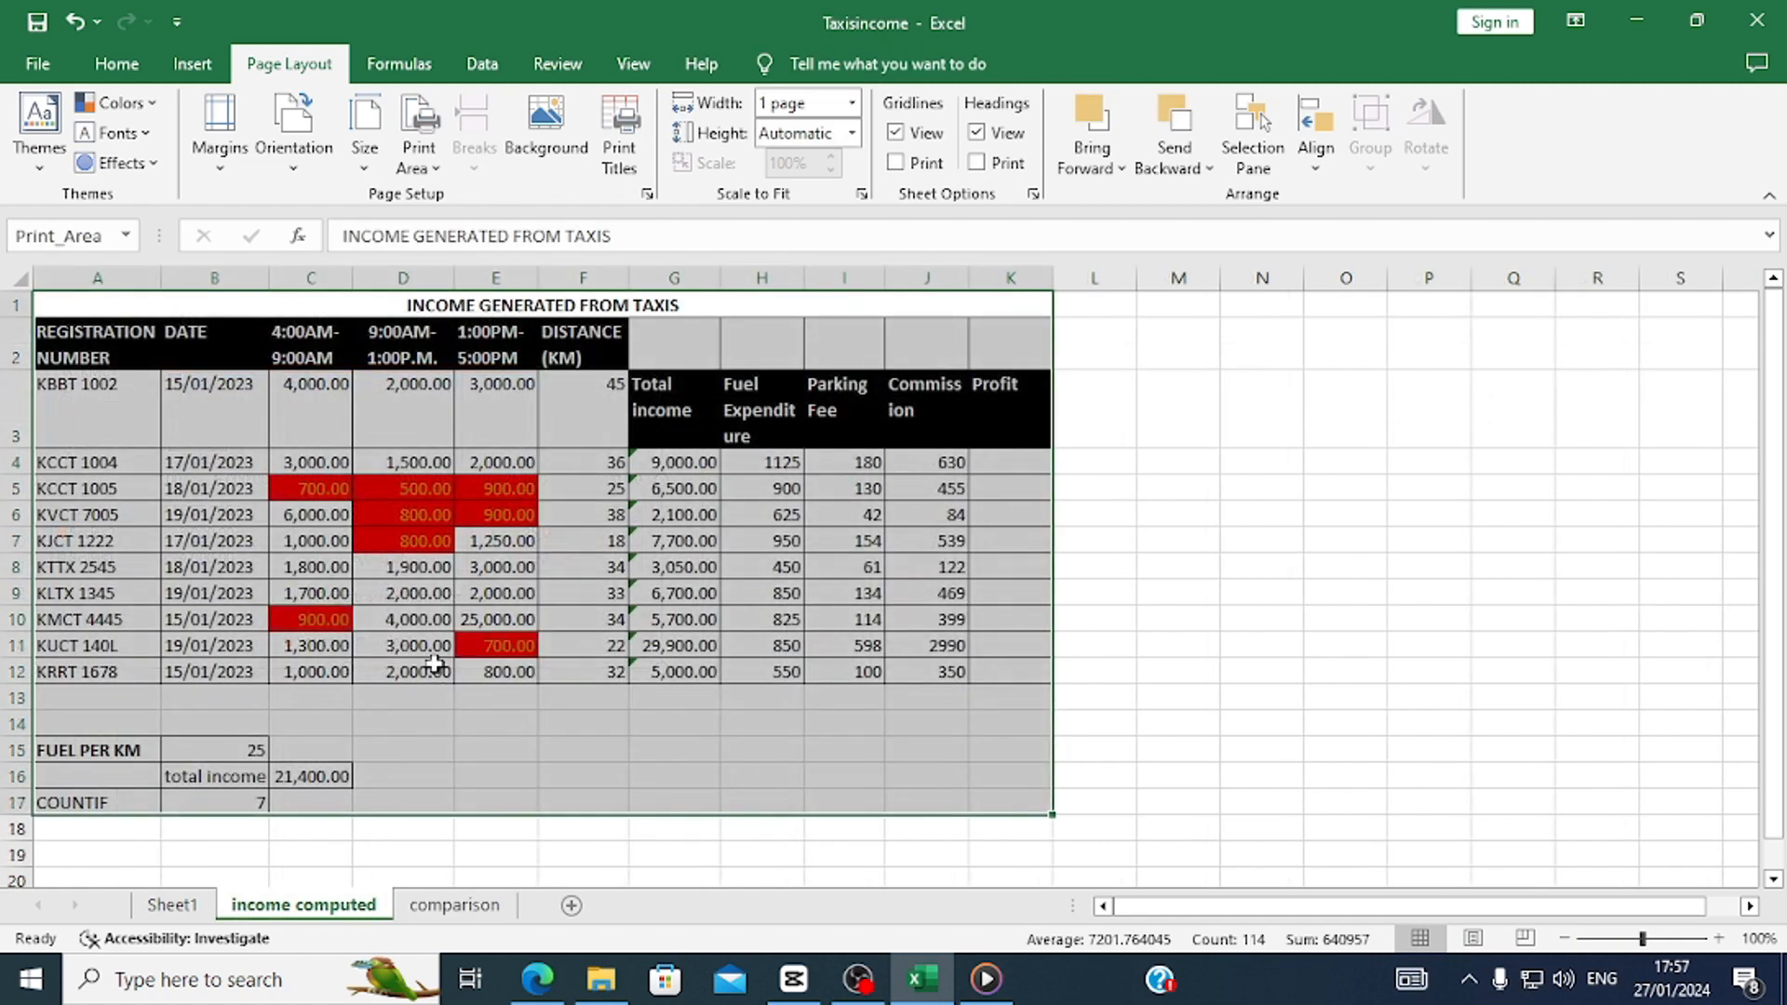